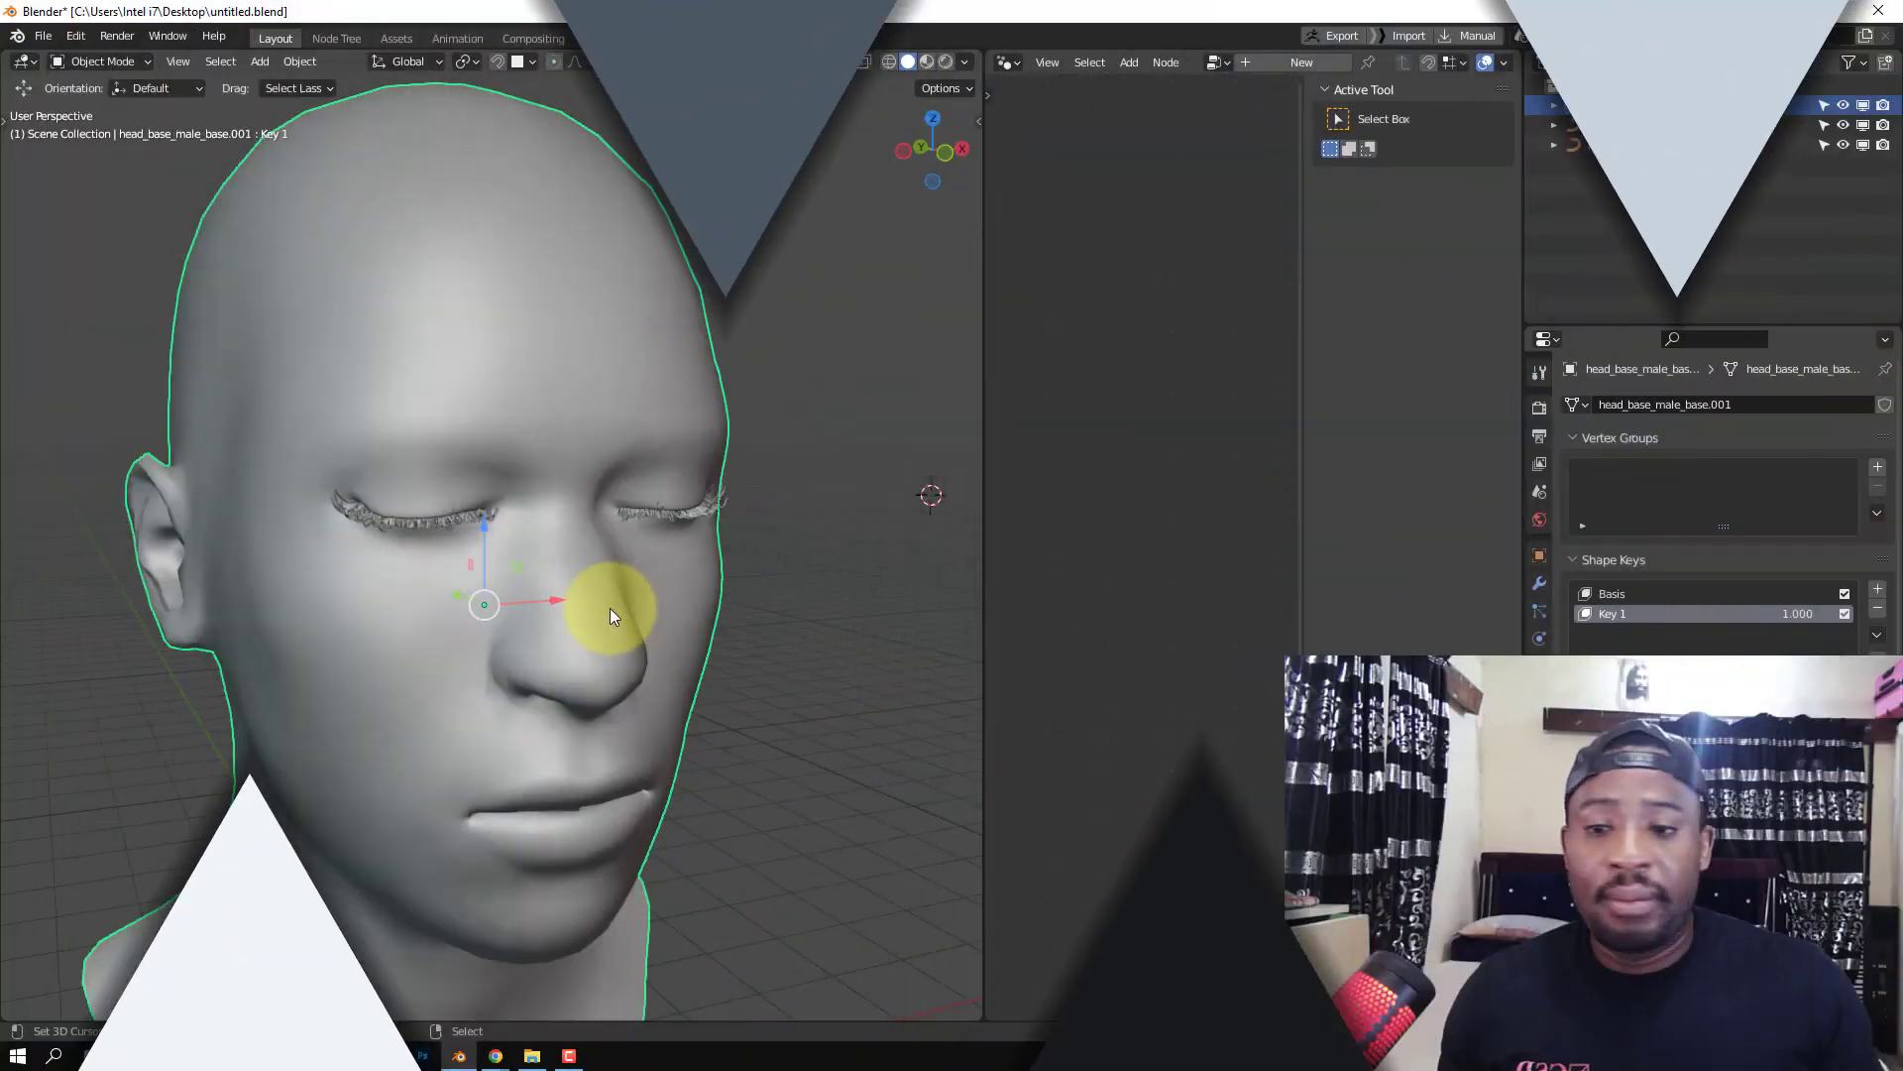
# Lower the head's Key 1 shape key to 0 to open the eyelids, checking the face from several angles.
pyautogui.moveTo(609, 609); pyautogui.dragTo(713, 540, button='middle')
pyautogui.moveTo(1797, 614); pyautogui.dragTo(1753, 614)
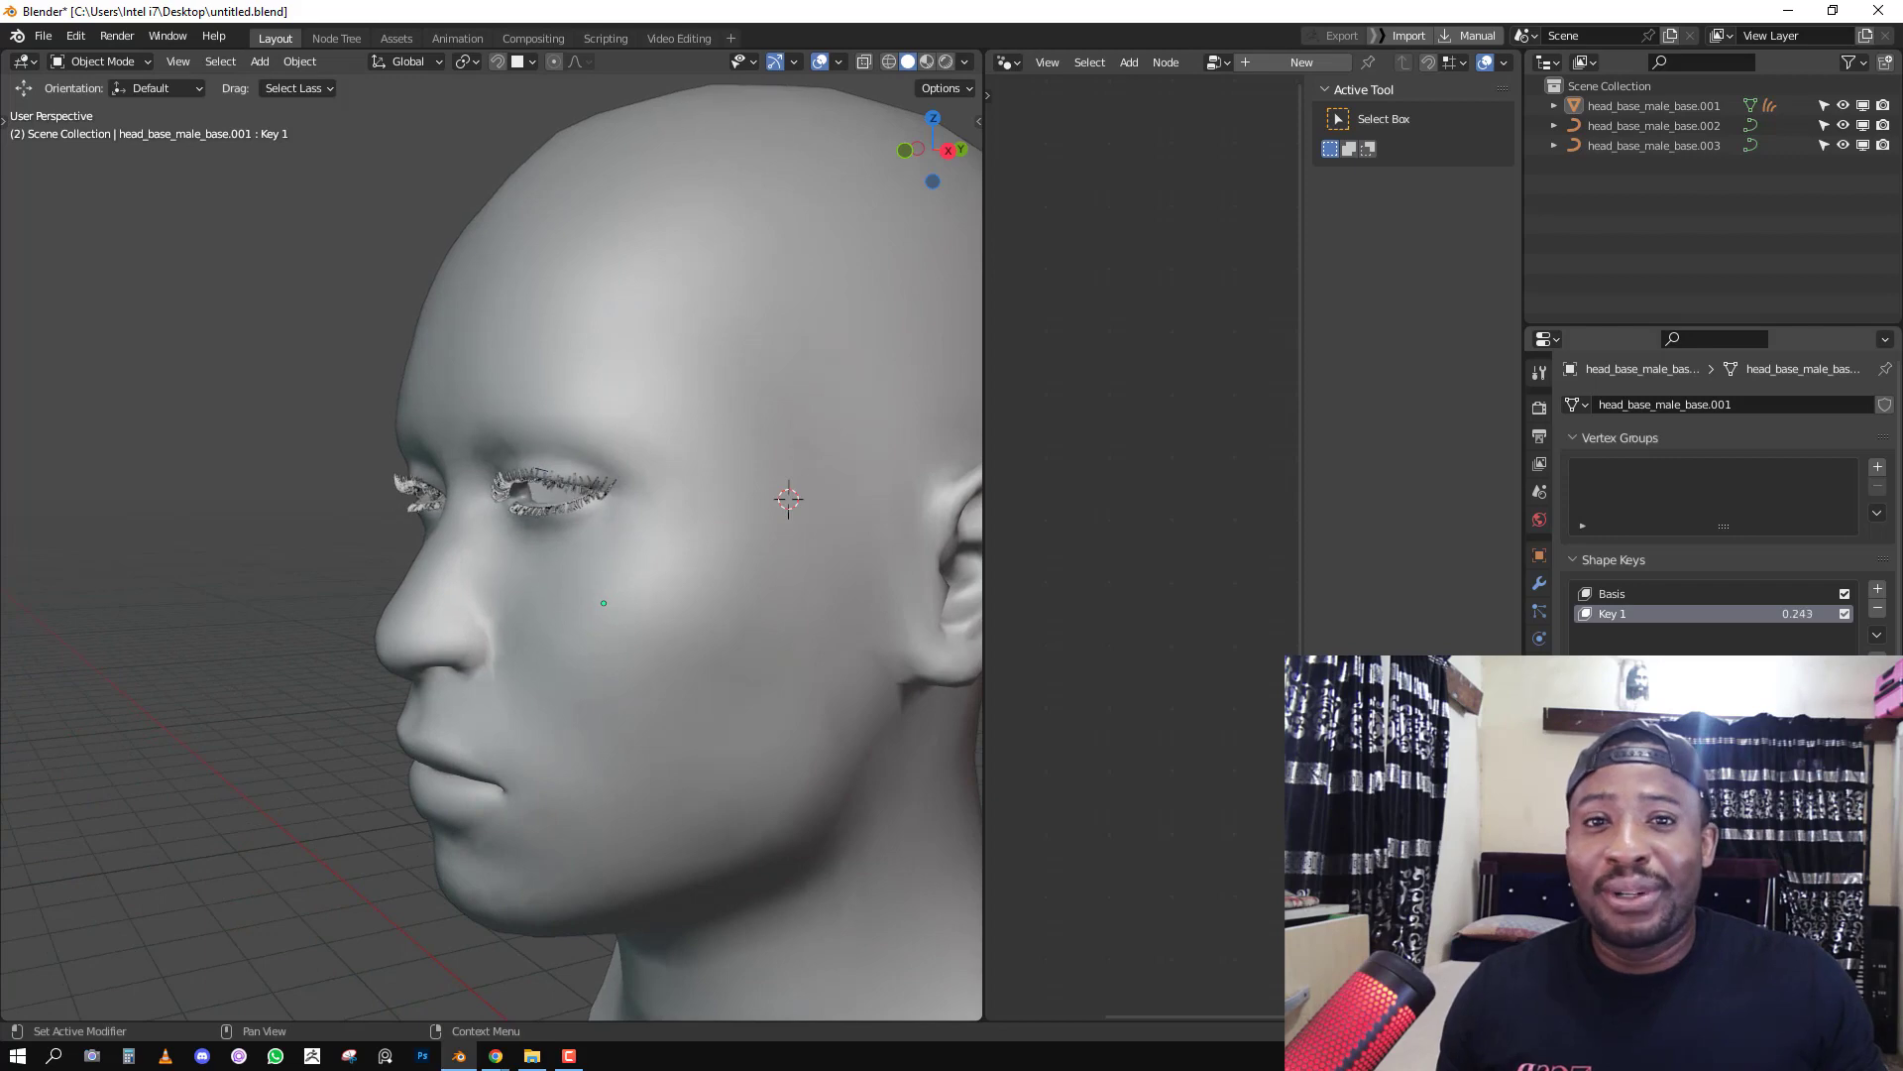
pyautogui.scroll(-2, 561, 729)
pyautogui.moveTo(562, 729); pyautogui.dragTo(766, 682, button='middle')
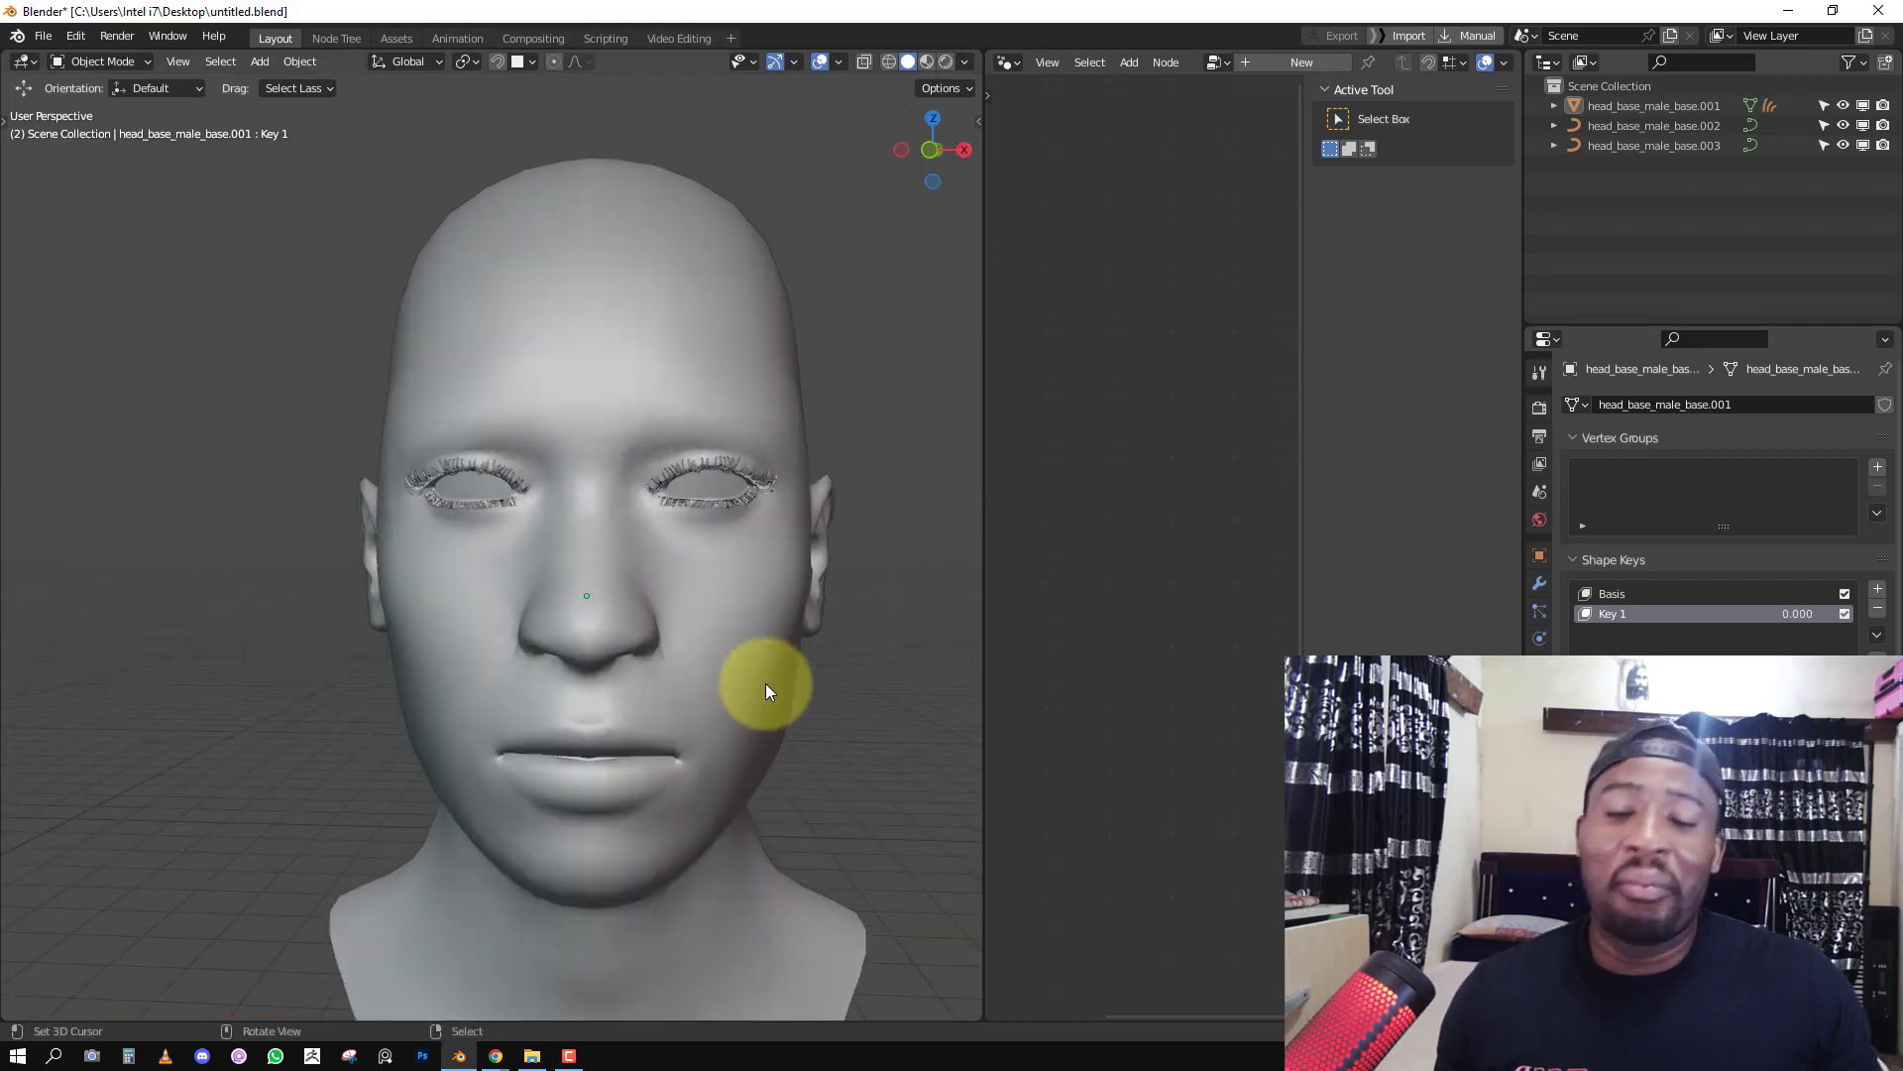
pyautogui.moveTo(604, 680); pyautogui.dragTo(704, 675, button='middle')
pyautogui.scroll(1, 716, 631)
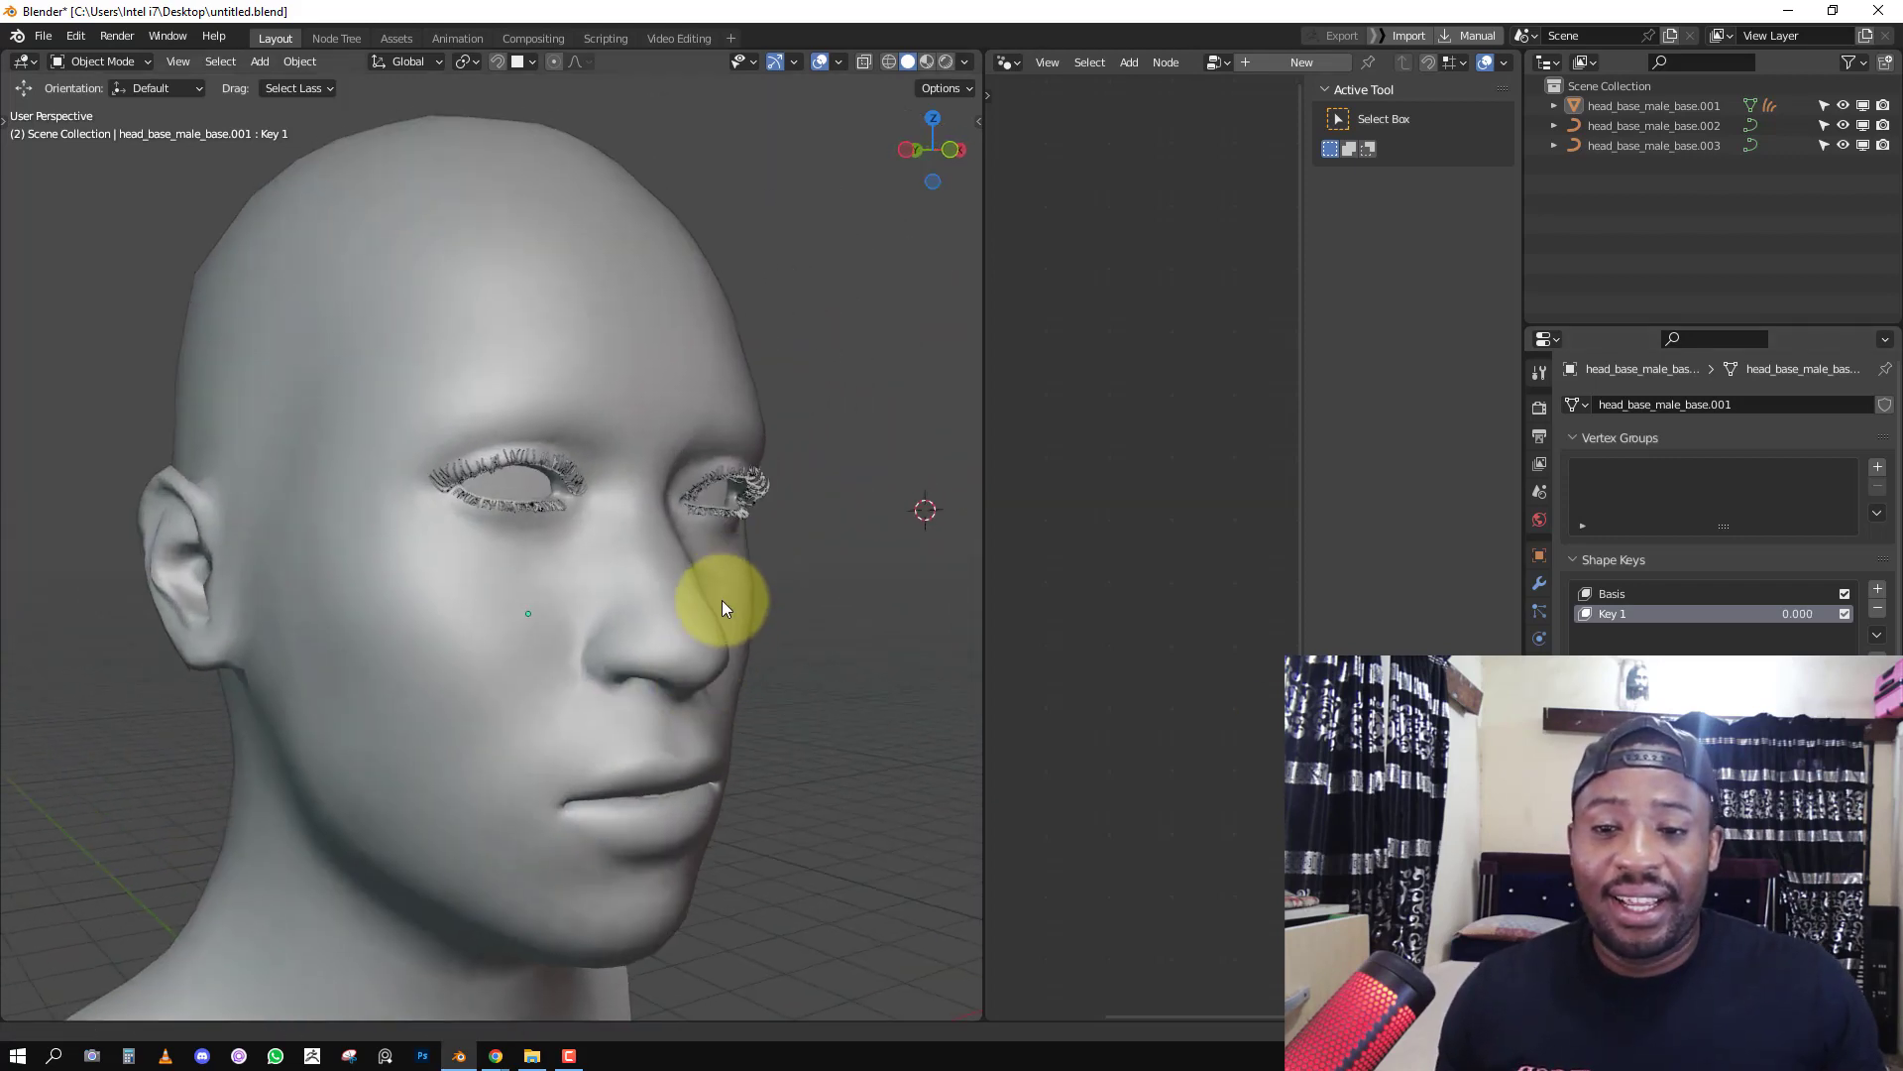
pyautogui.keyDown('shift'); pyautogui.moveTo(722, 598); pyautogui.dragTo(704, 632, button='middle'); pyautogui.keyUp('shift')
pyautogui.moveTo(1798, 613)
pyautogui.mouseDown()
pyautogui.moveTo(1873, 614)
pyautogui.moveTo(1793, 613)
pyautogui.mouseUp()
pyautogui.moveTo(477, 673); pyautogui.dragTo(610, 634, button='middle')
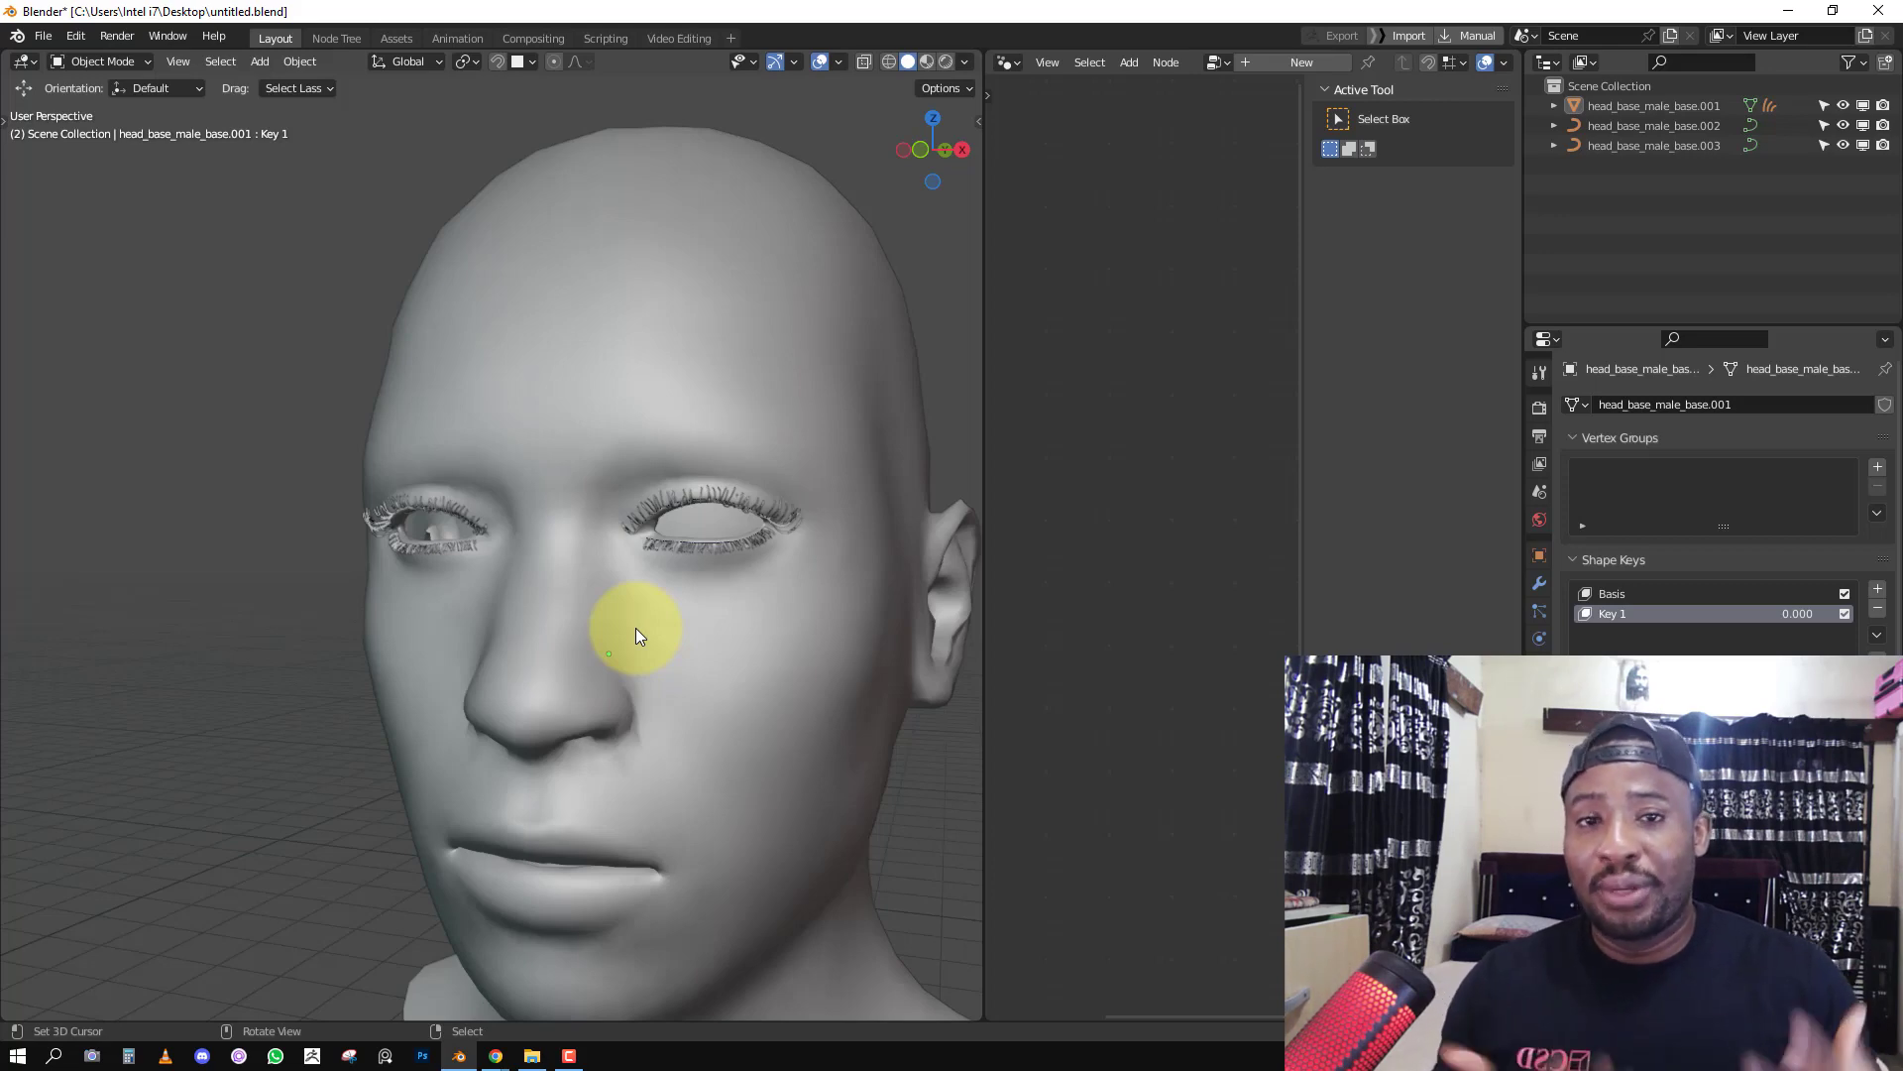
# Examine the eyelashes close up from the side and front, selecting them briefly to highlight their curves.
pyautogui.scroll(2, 811, 557)
pyautogui.moveTo(739, 597); pyautogui.dragTo(637, 538, button='middle')
pyautogui.rightClick(792, 495)
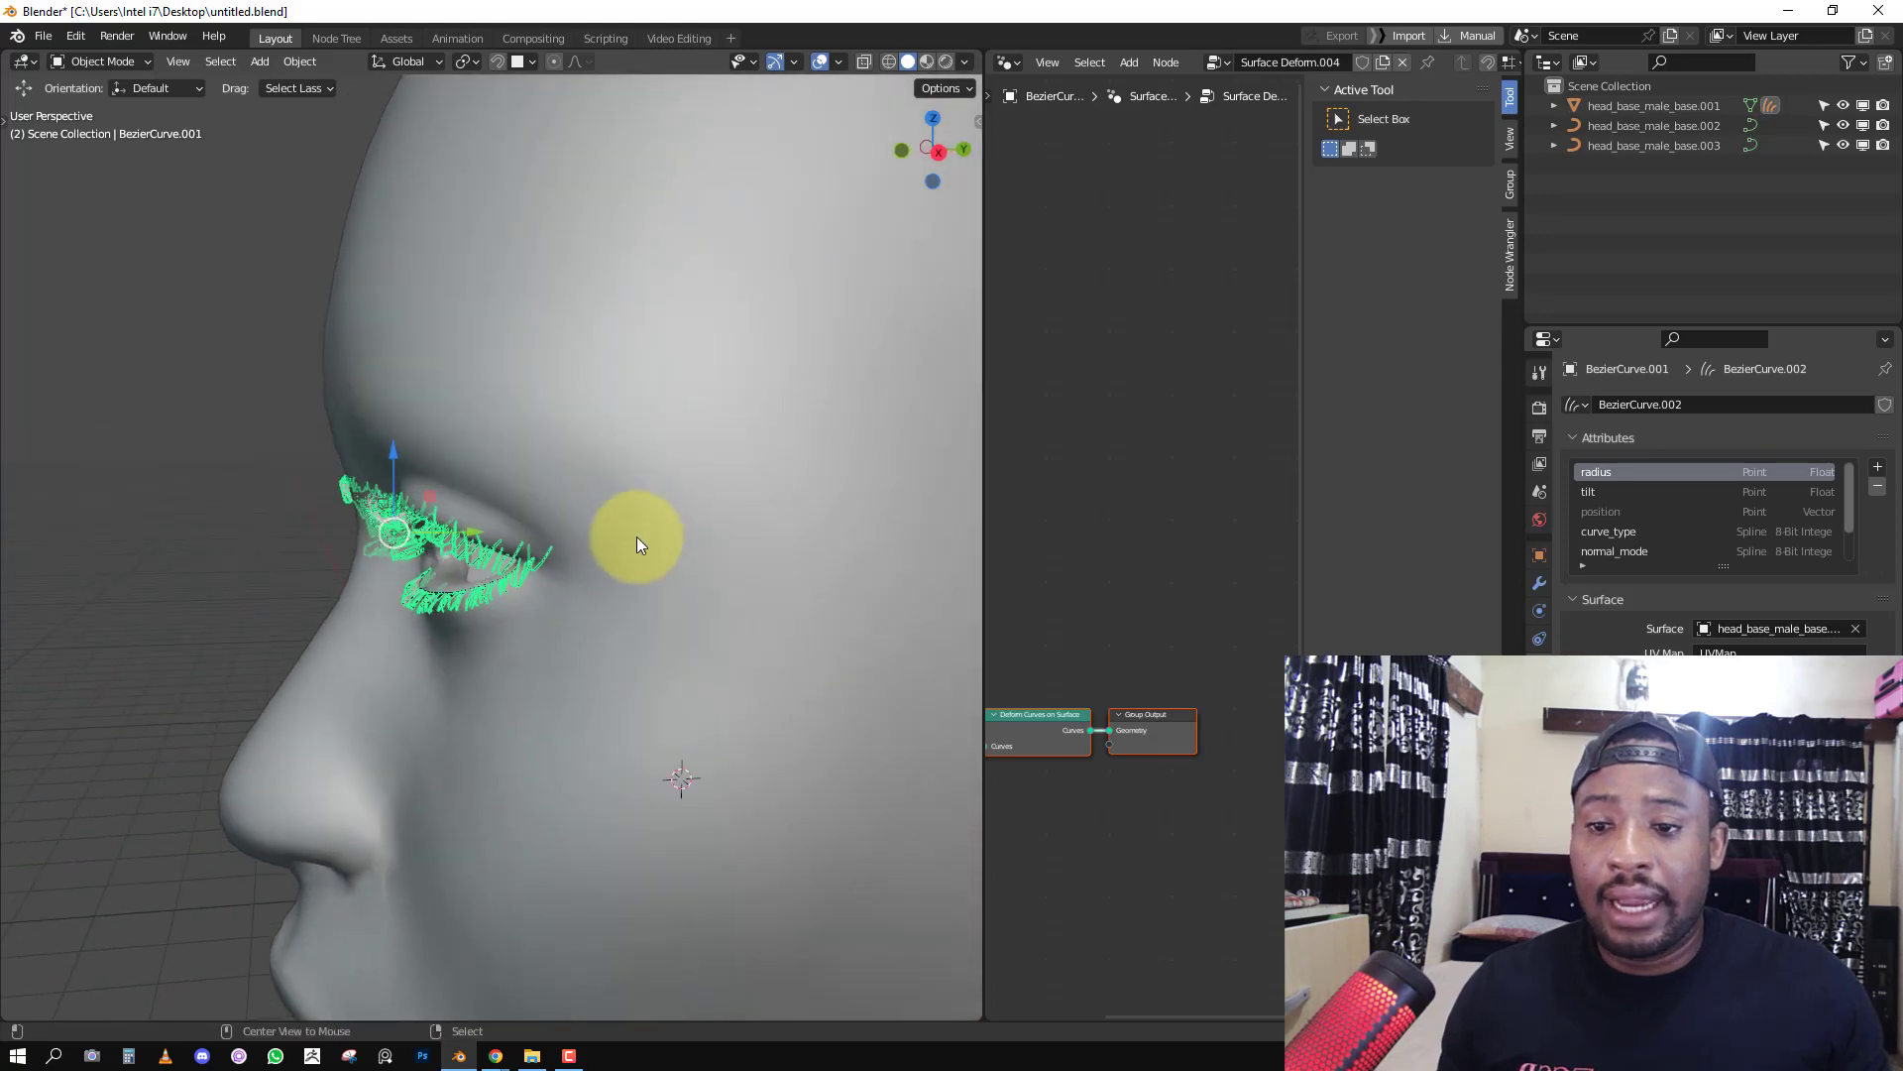
pyautogui.hotkey('alt', 'a')
pyautogui.moveTo(557, 607); pyautogui.dragTo(715, 611, button='middle')
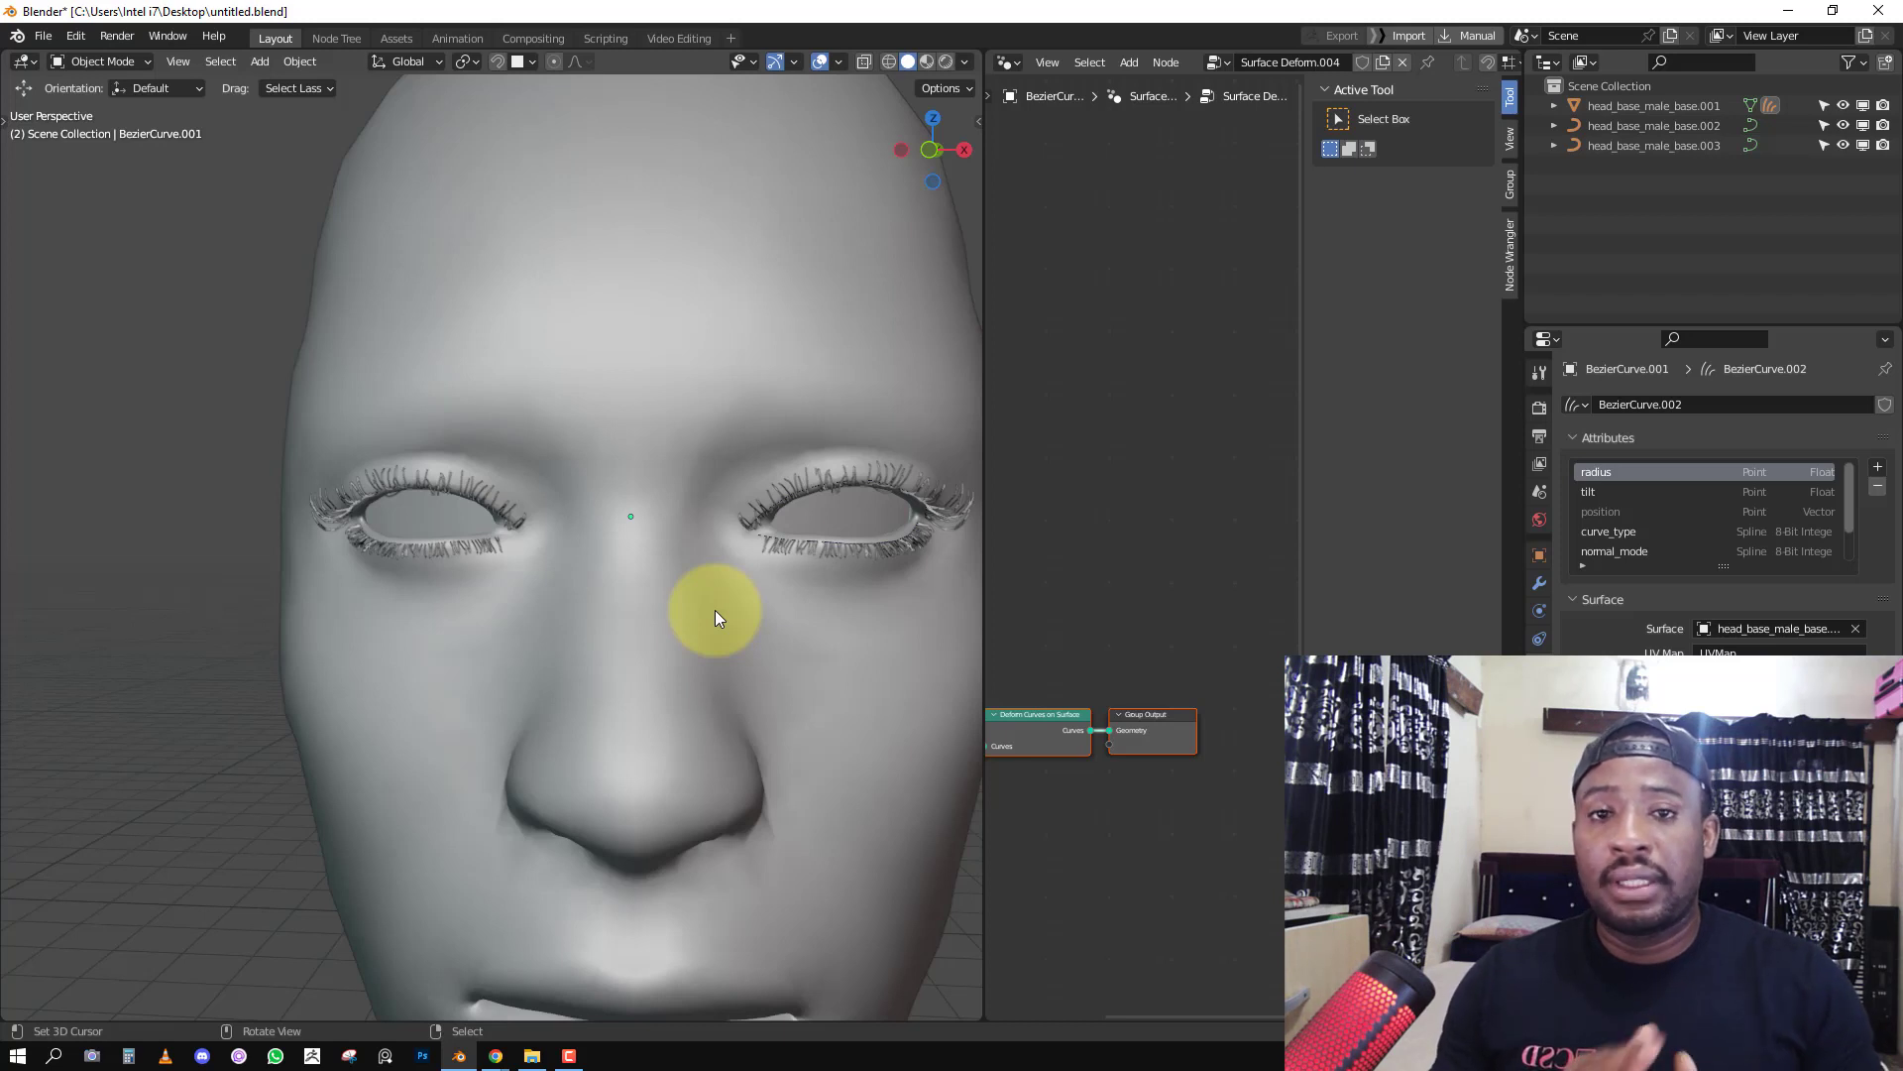
# Preview the blink by raising the head's Key 1 shape key and returning it to 0.
pyautogui.rightClick(560, 558)
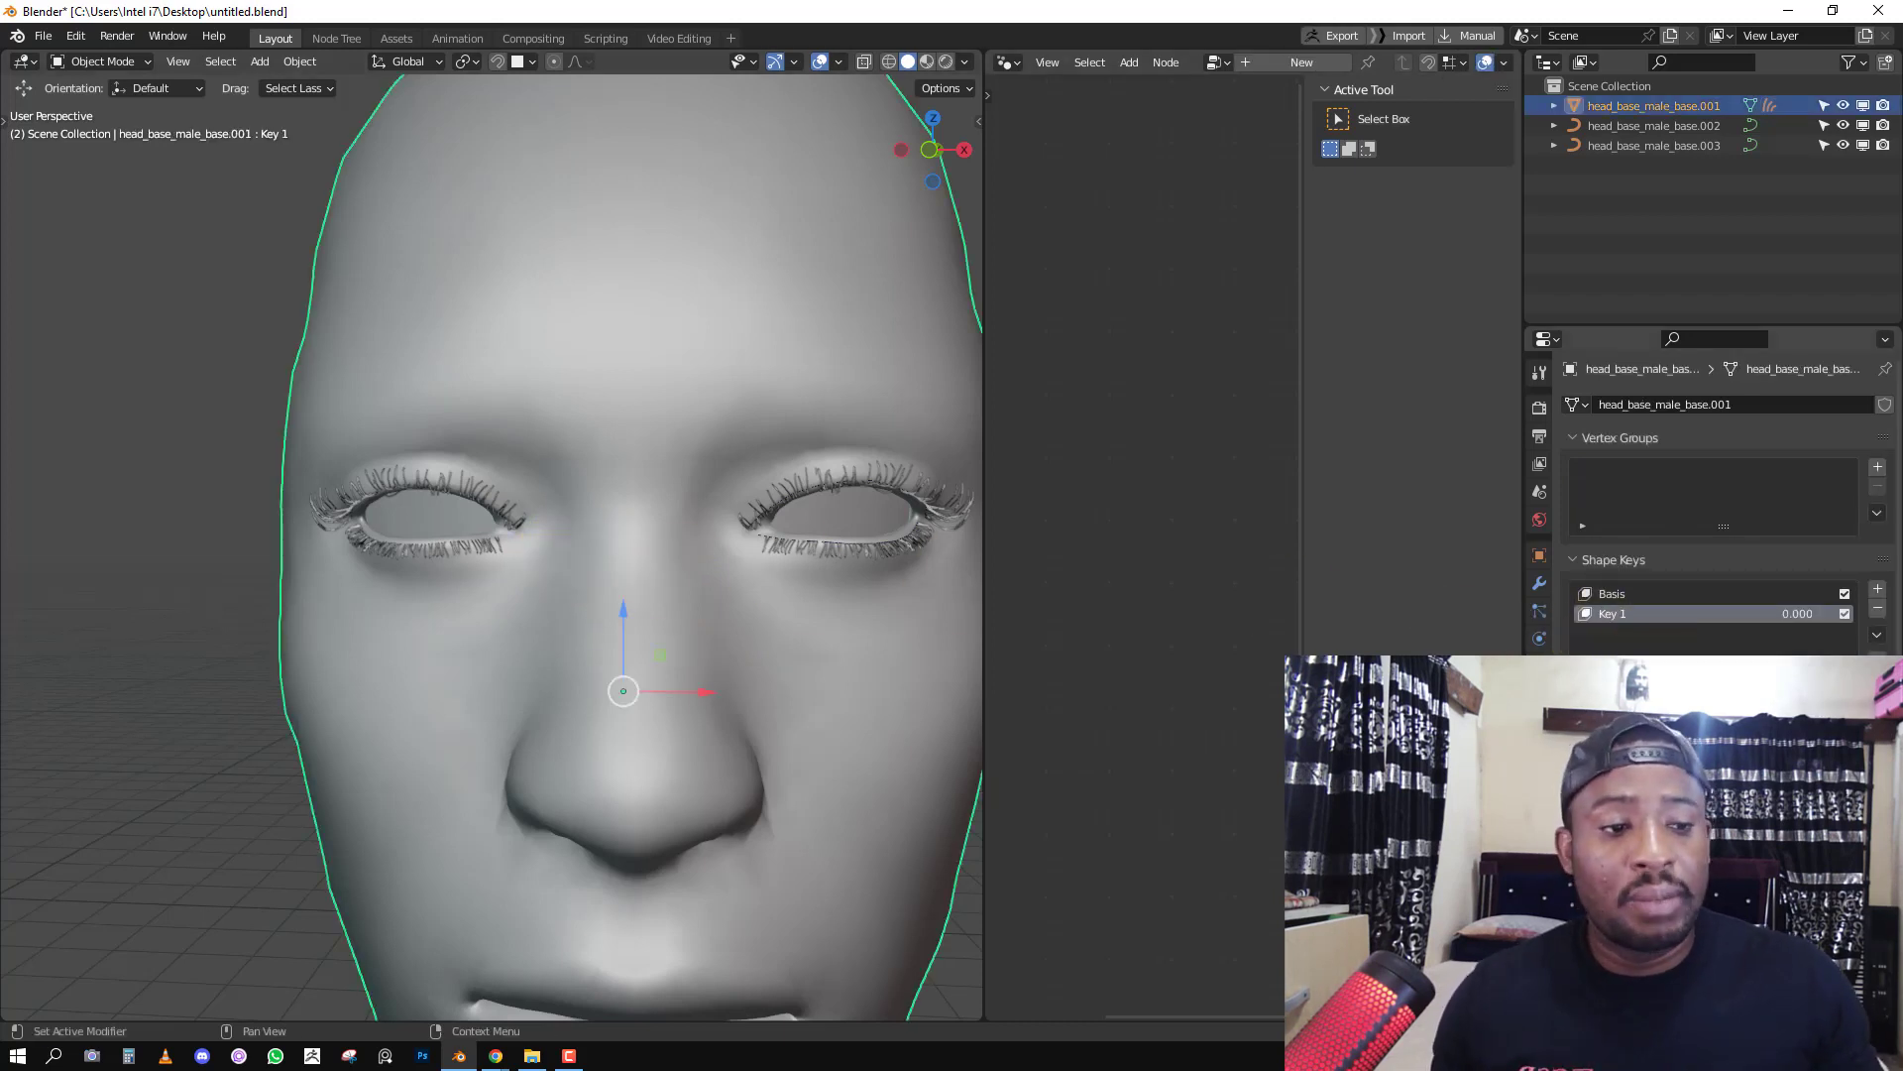
pyautogui.moveTo(1794, 614); pyautogui.dragTo(1839, 614)
pyautogui.moveTo(1800, 723); pyautogui.dragTo(1691, 724)
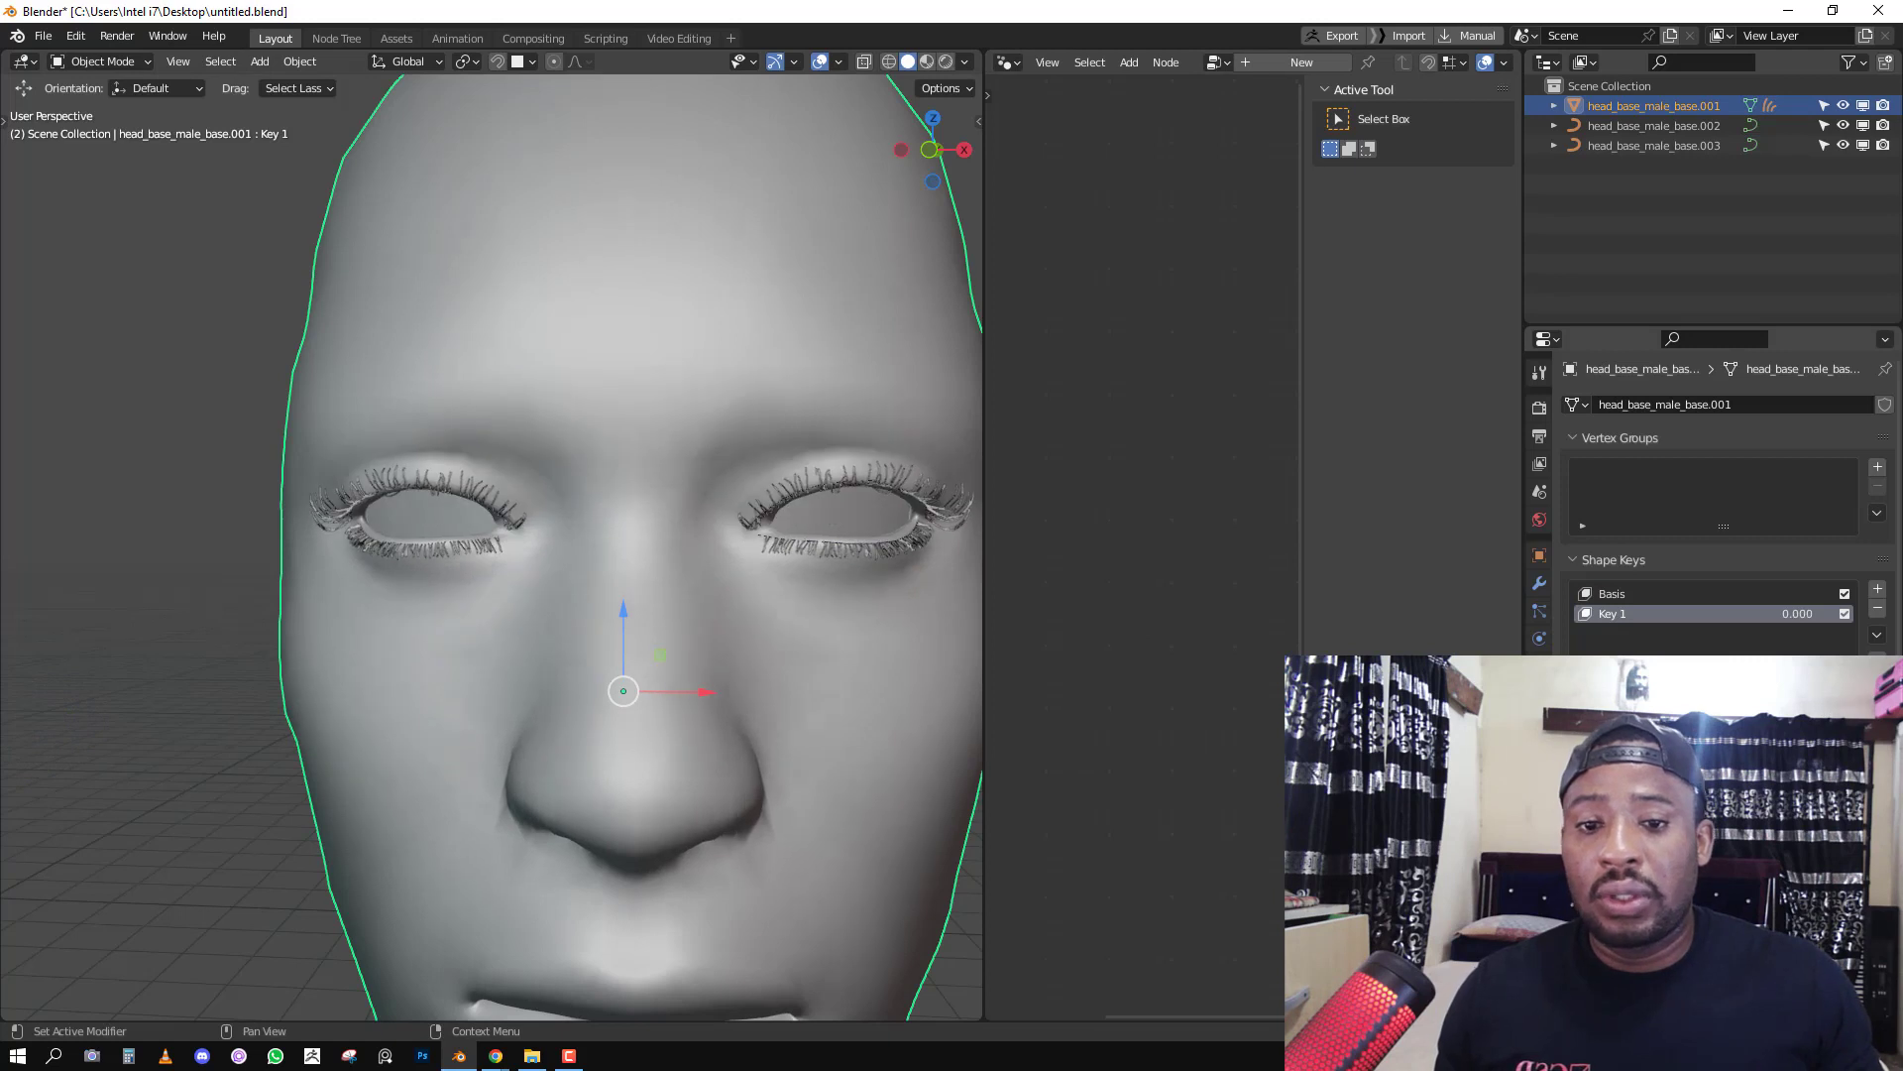
pyautogui.scroll(-4, 688, 650)
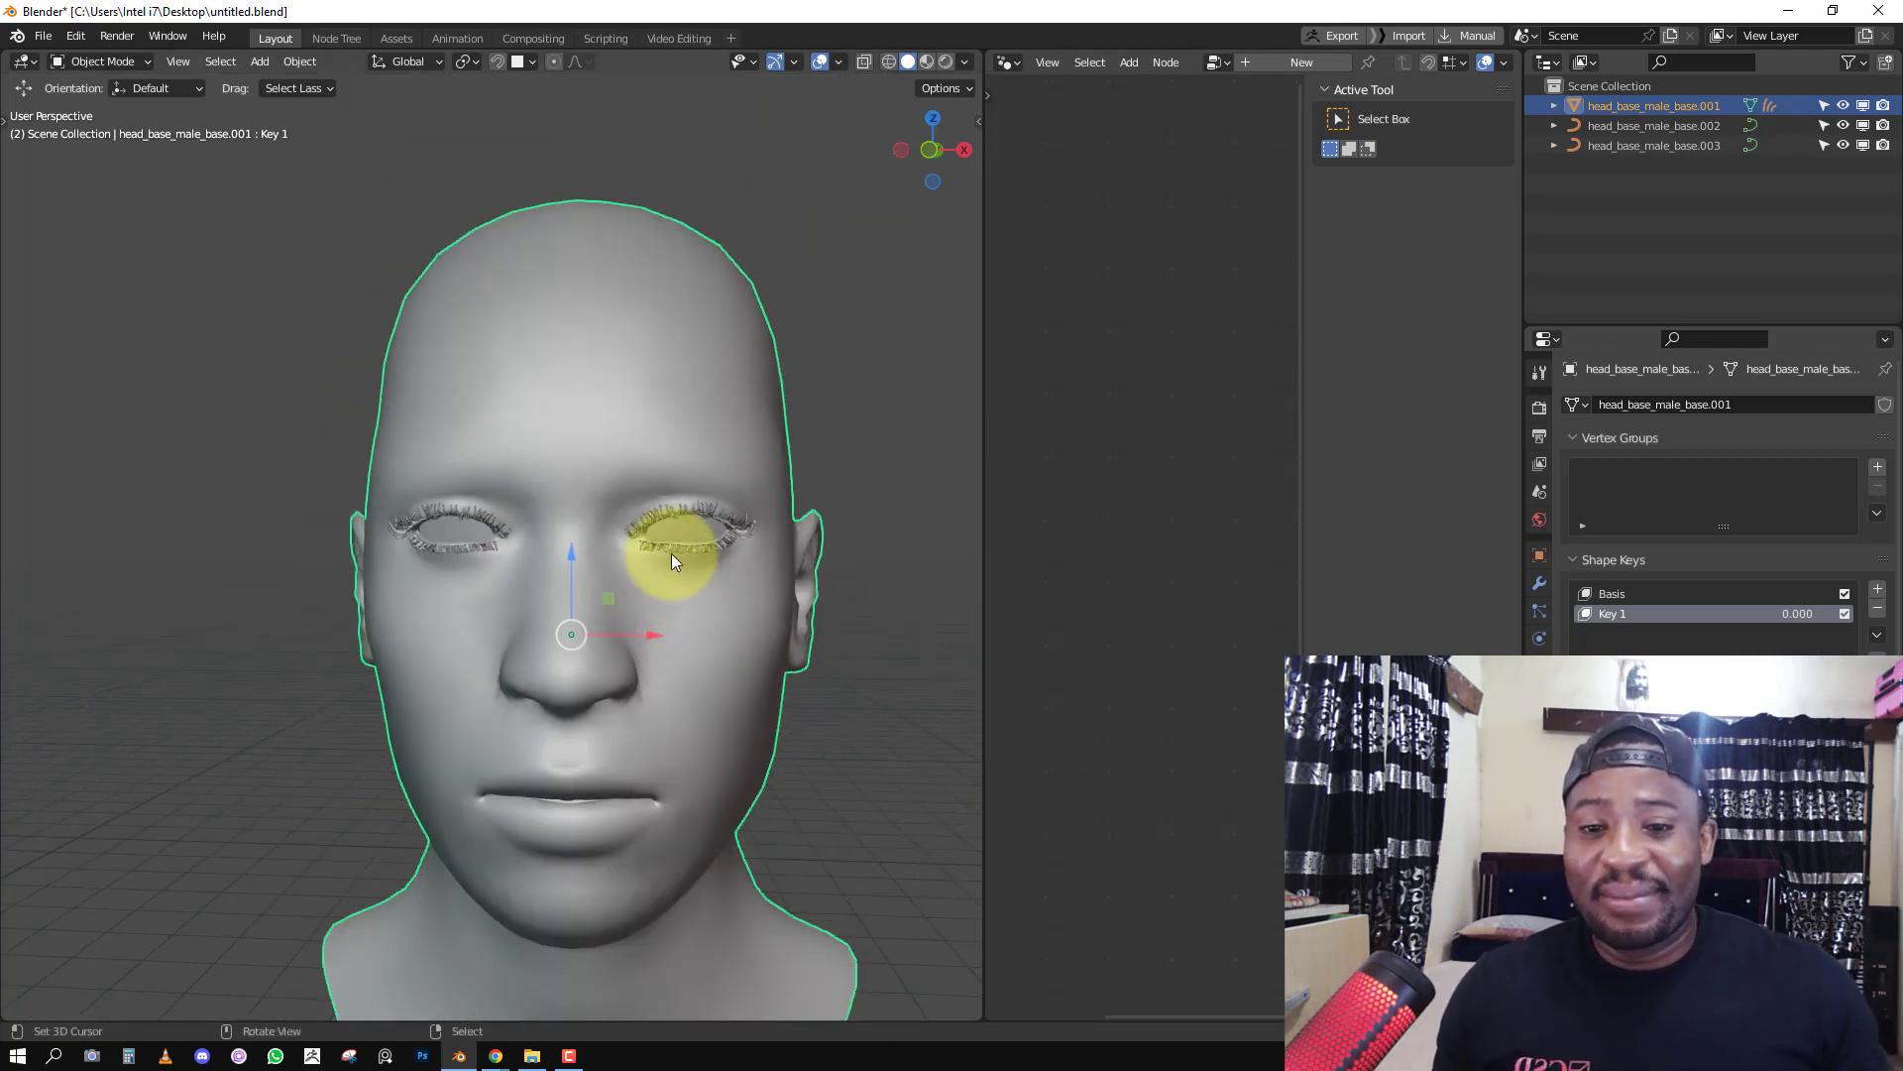
# Delete the eyelash hair curves and both guide curves along the eyelids, keeping only the head mesh.
pyautogui.click(706, 550)
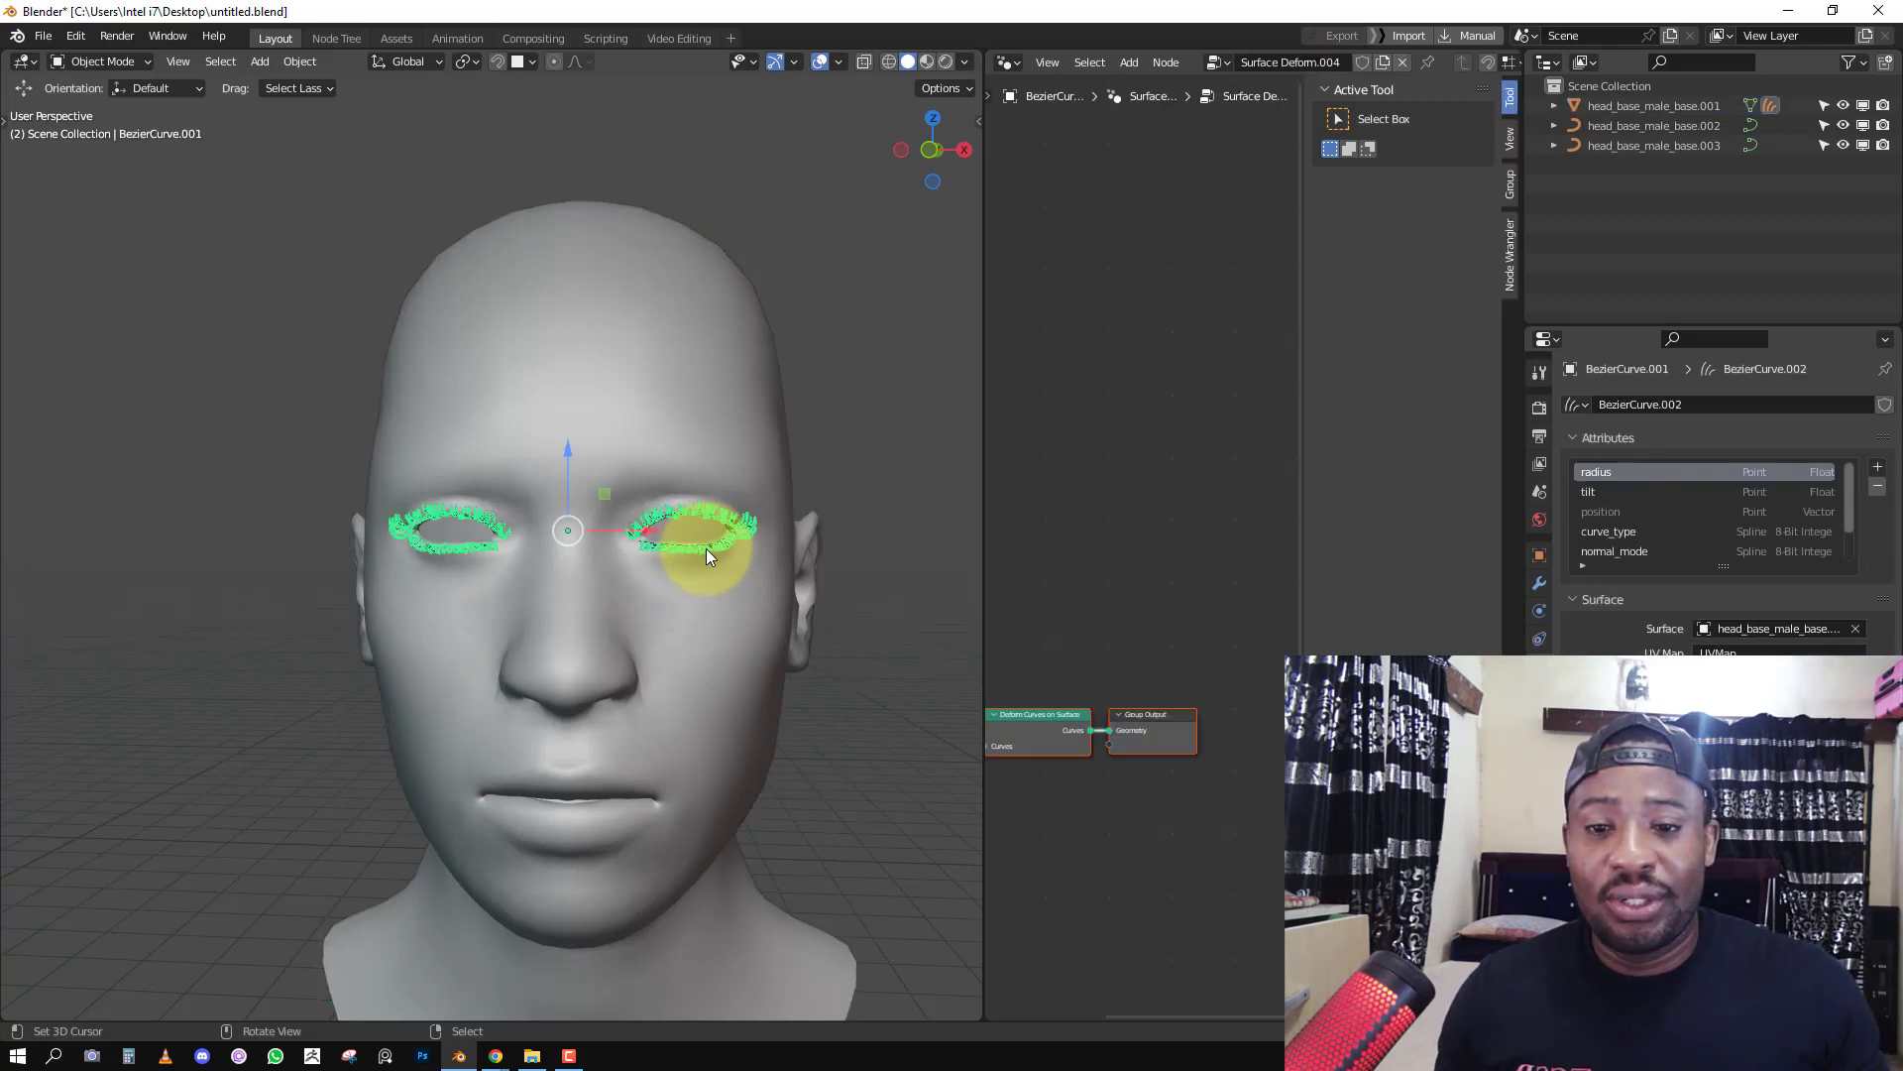
pyautogui.press('x')
pyautogui.click(706, 549)
pyautogui.click(719, 543)
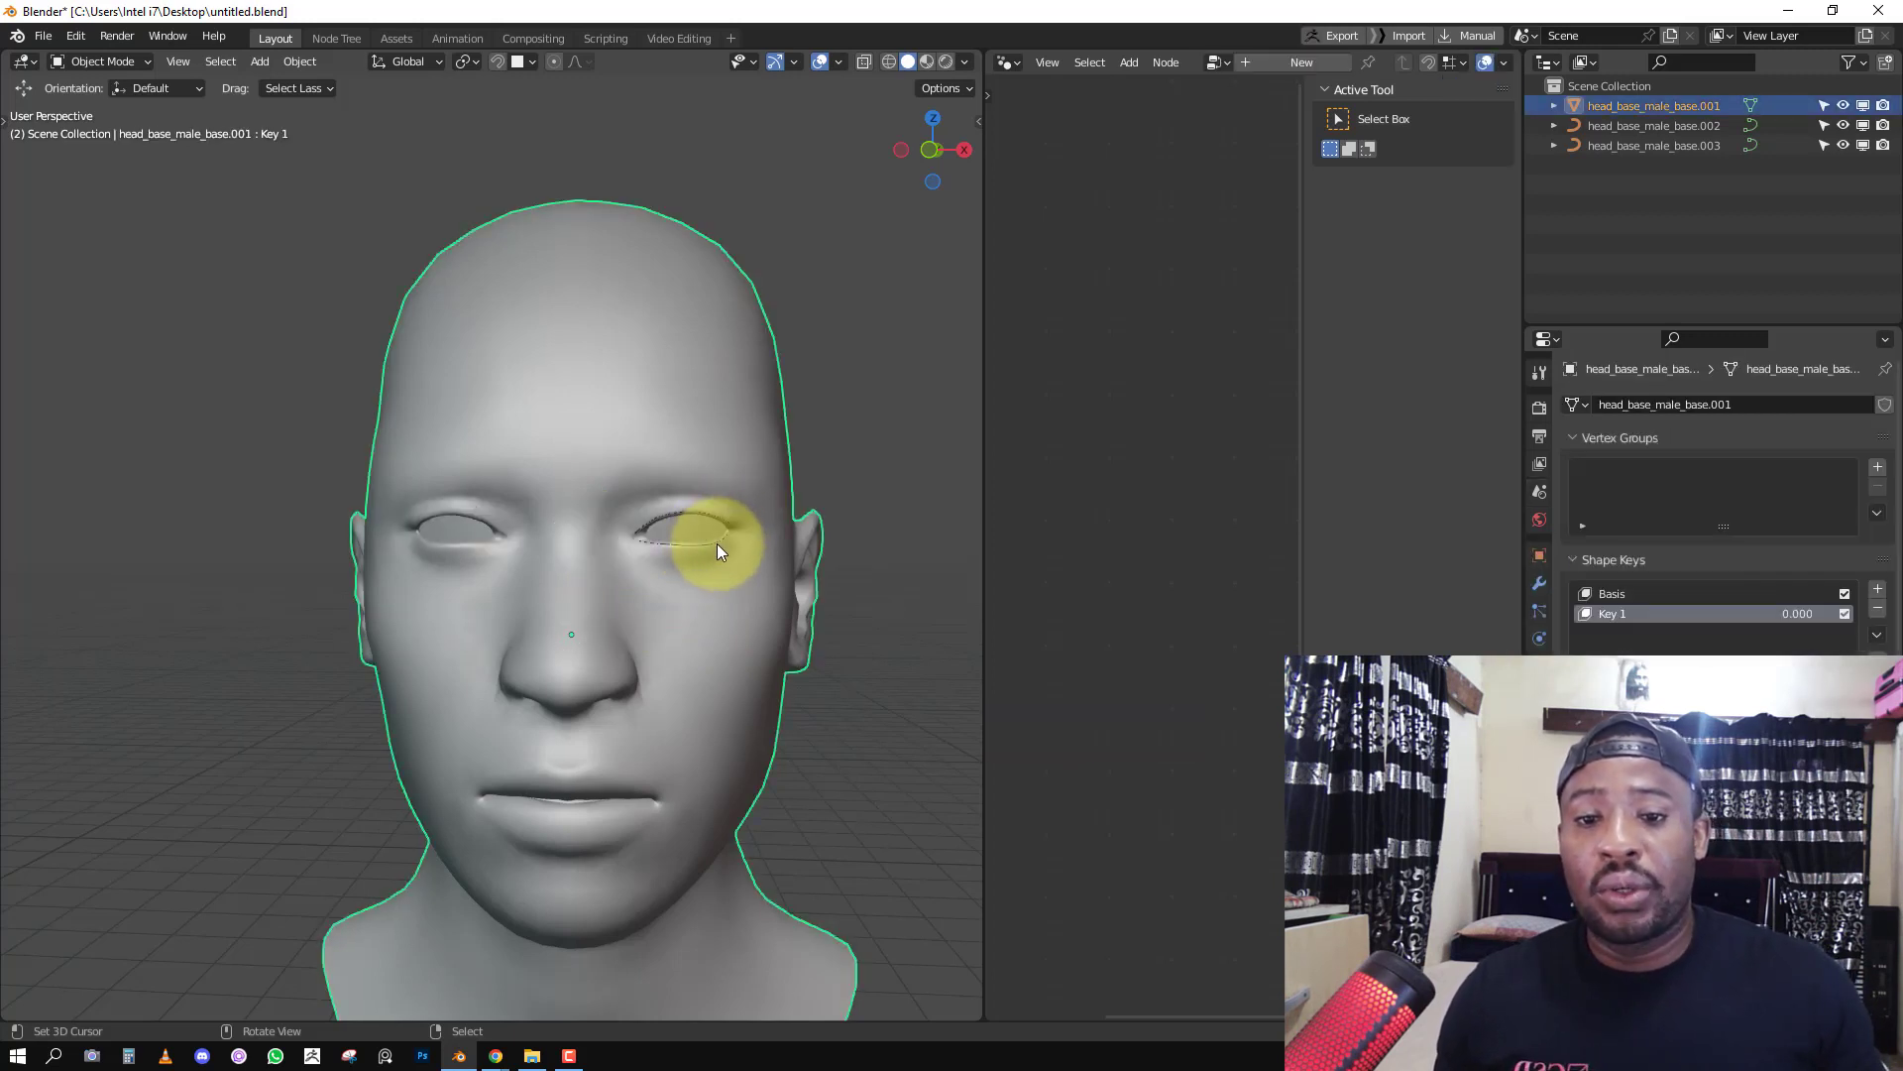
pyautogui.click(716, 544)
pyautogui.press('x')
pyautogui.click(708, 545)
pyautogui.click(702, 510)
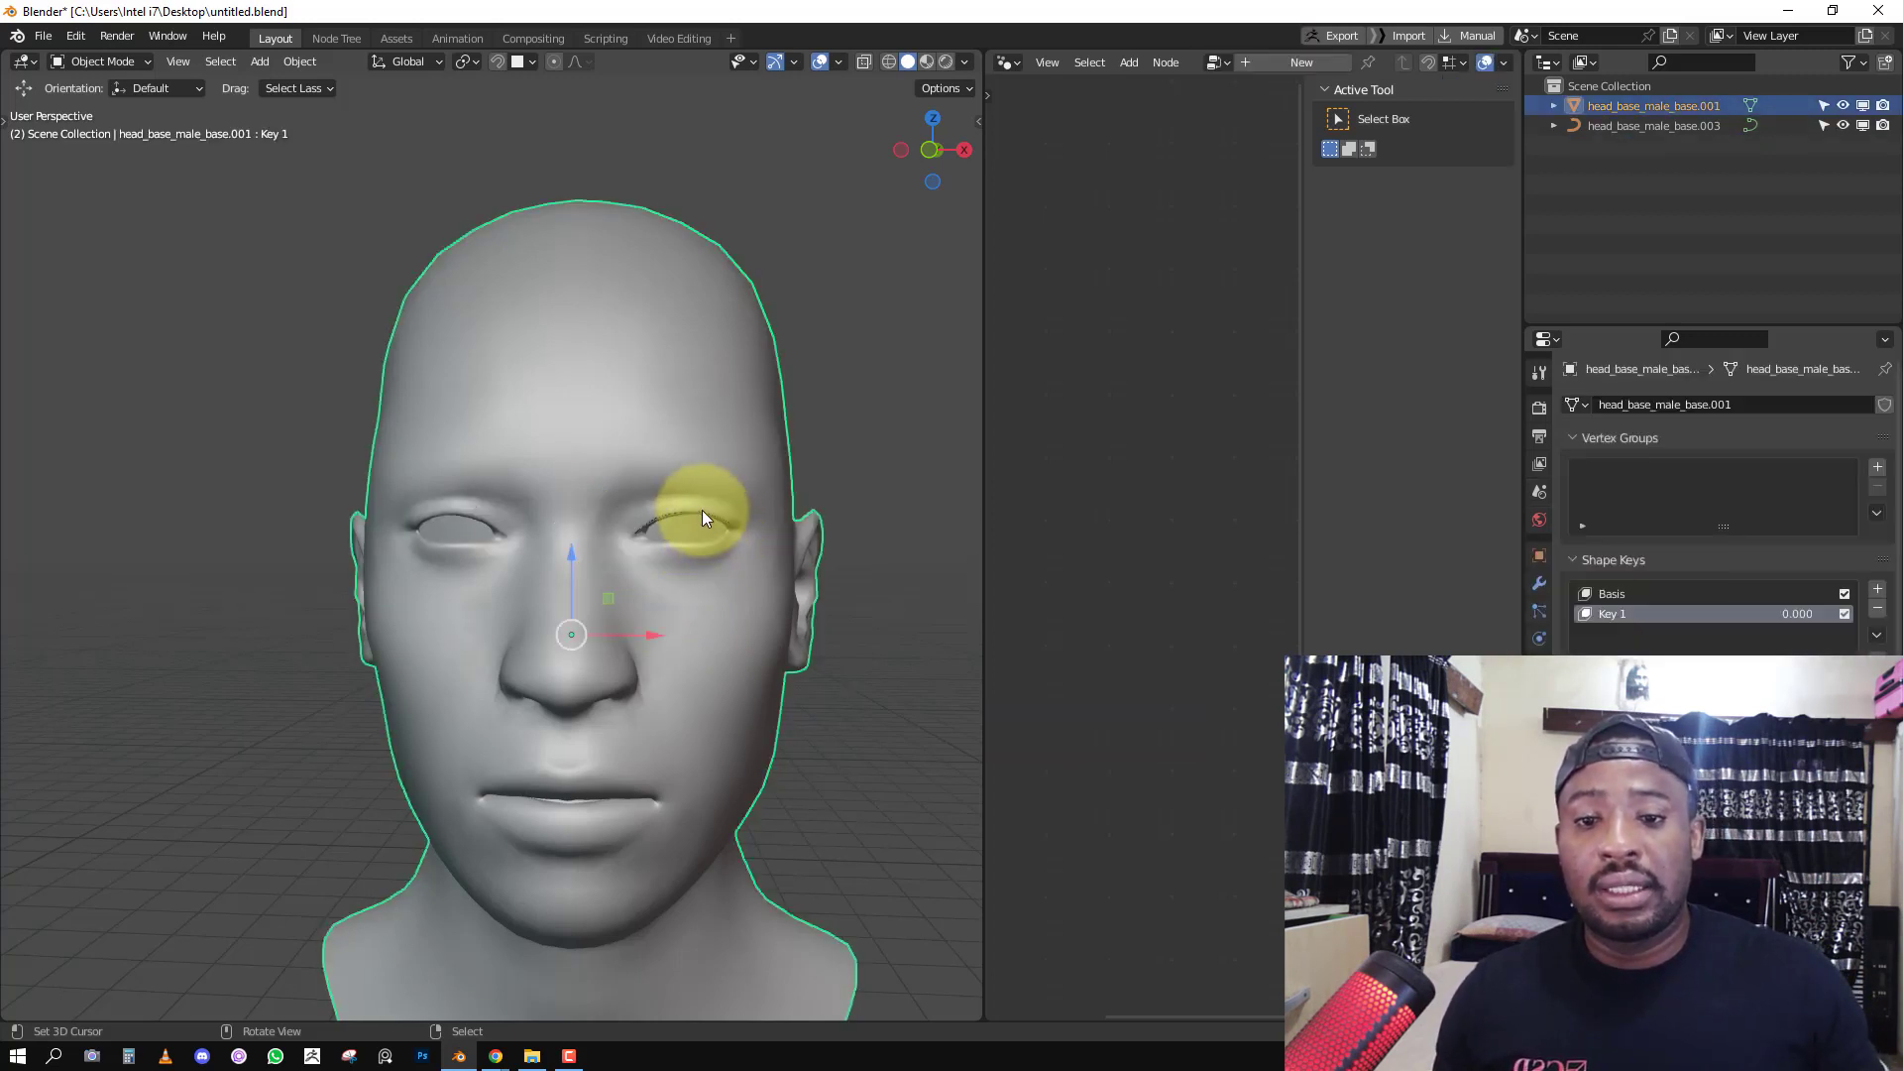
pyautogui.click(702, 513)
pyautogui.press('x')
pyautogui.click(706, 521)
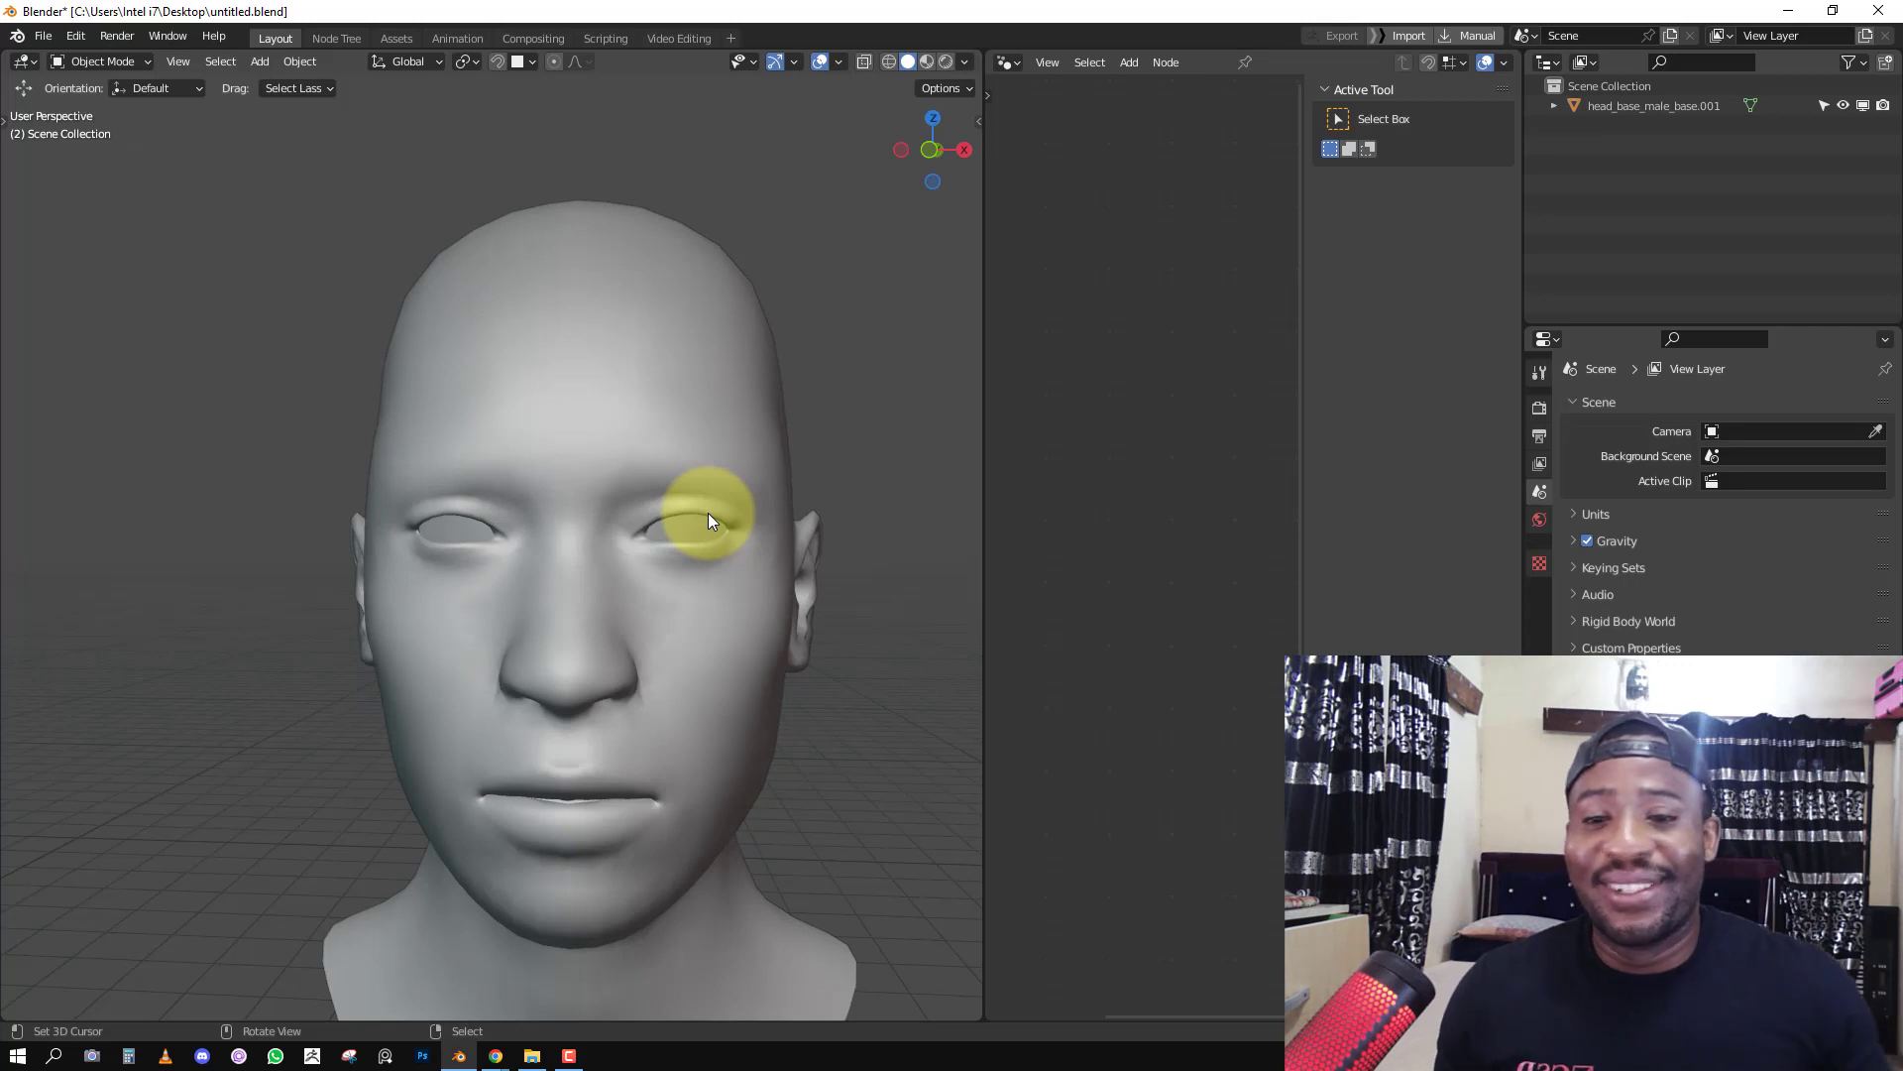
# Add eyebrows_one.jpg from the Desktop as a reference image beside the head, aligned to the front view.
pyautogui.press('KP_1')
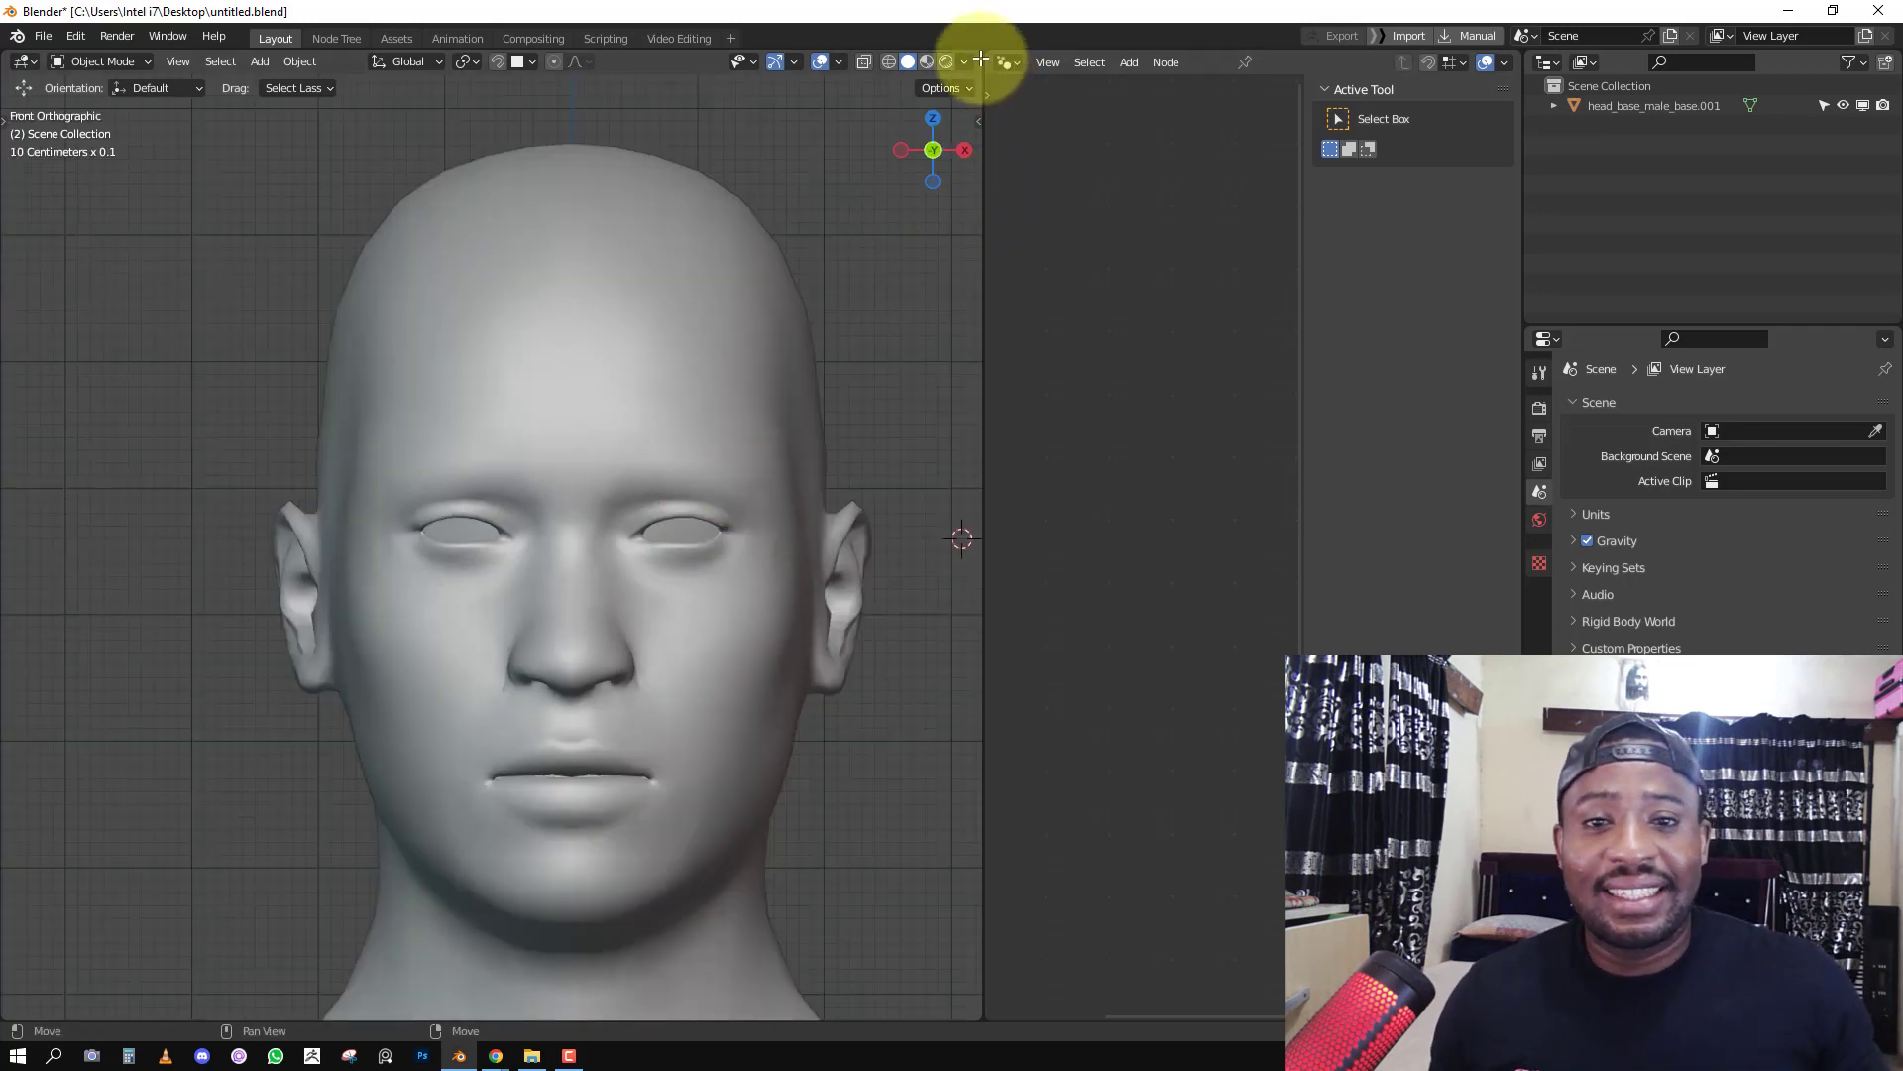
pyautogui.scroll(-5, 553, 486)
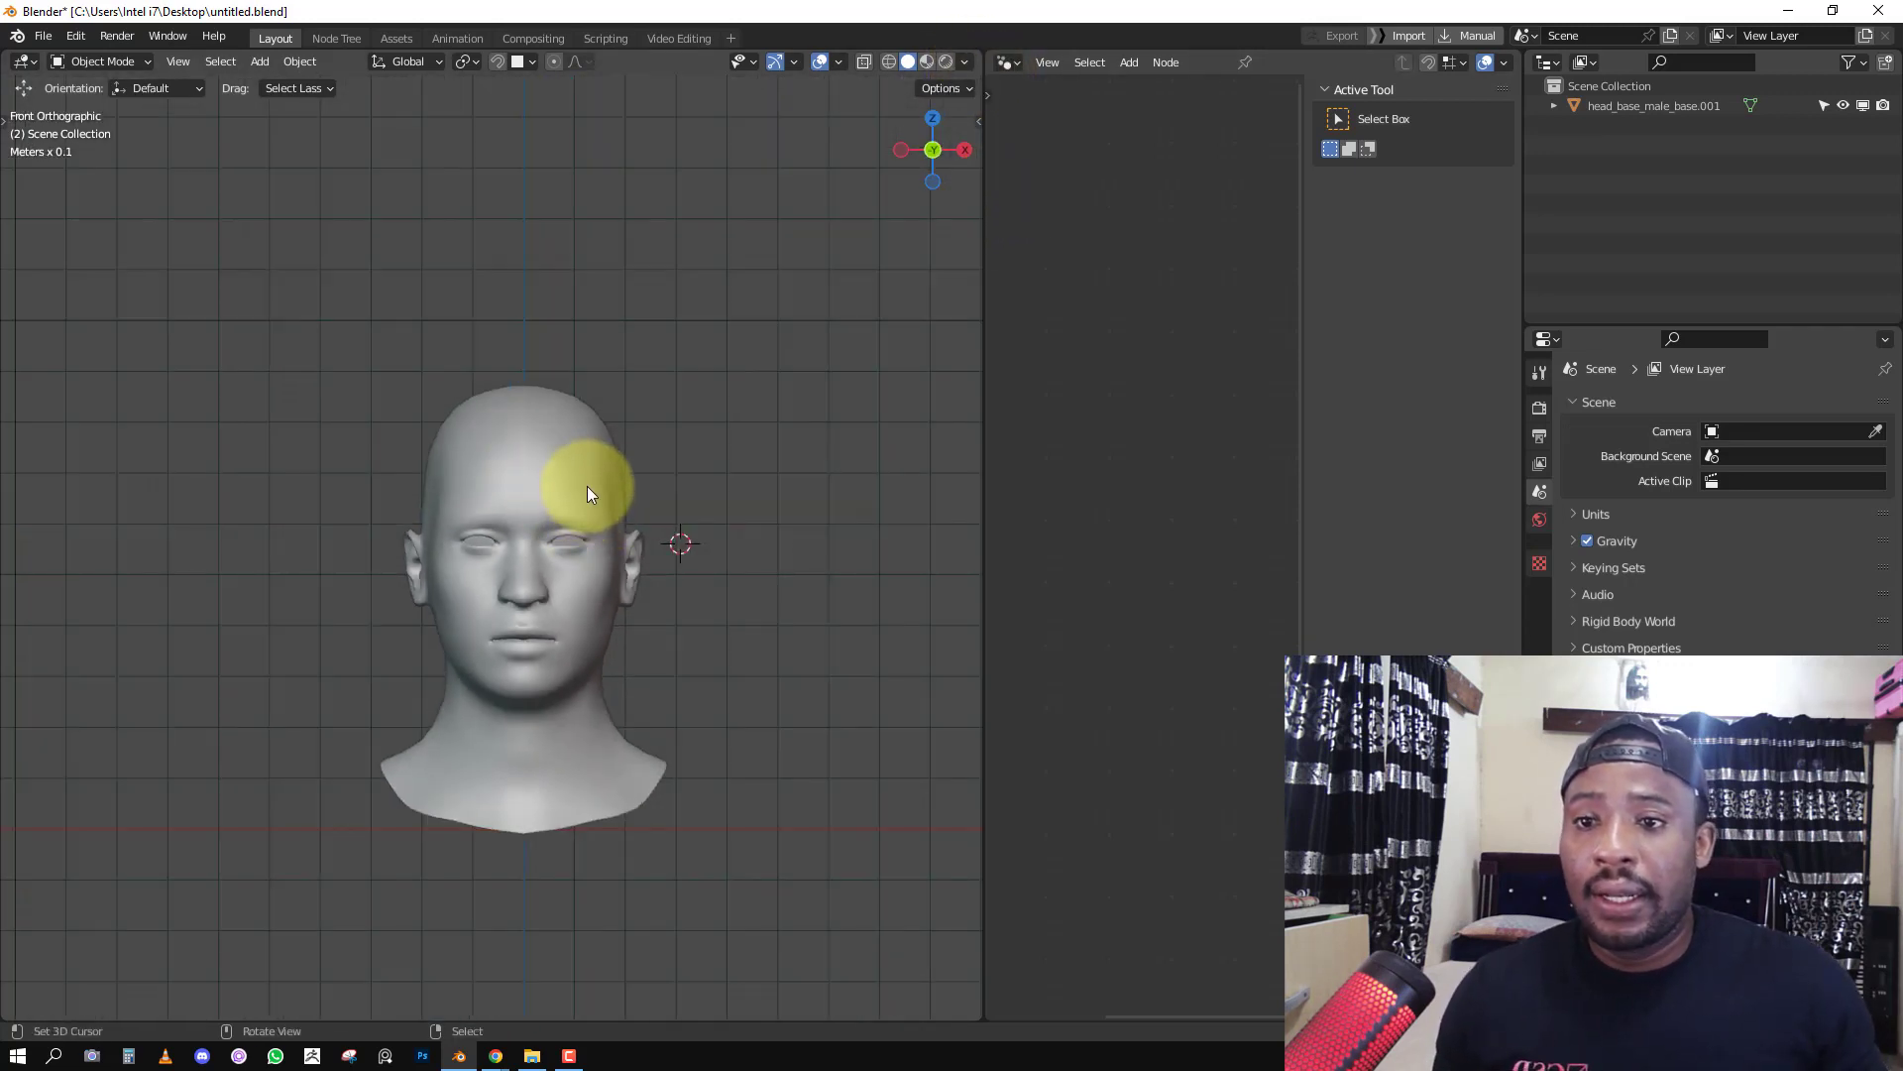
pyautogui.keyDown('shift'); pyautogui.moveTo(621, 529); pyautogui.dragTo(287, 466, button='middle'); pyautogui.keyUp('shift')
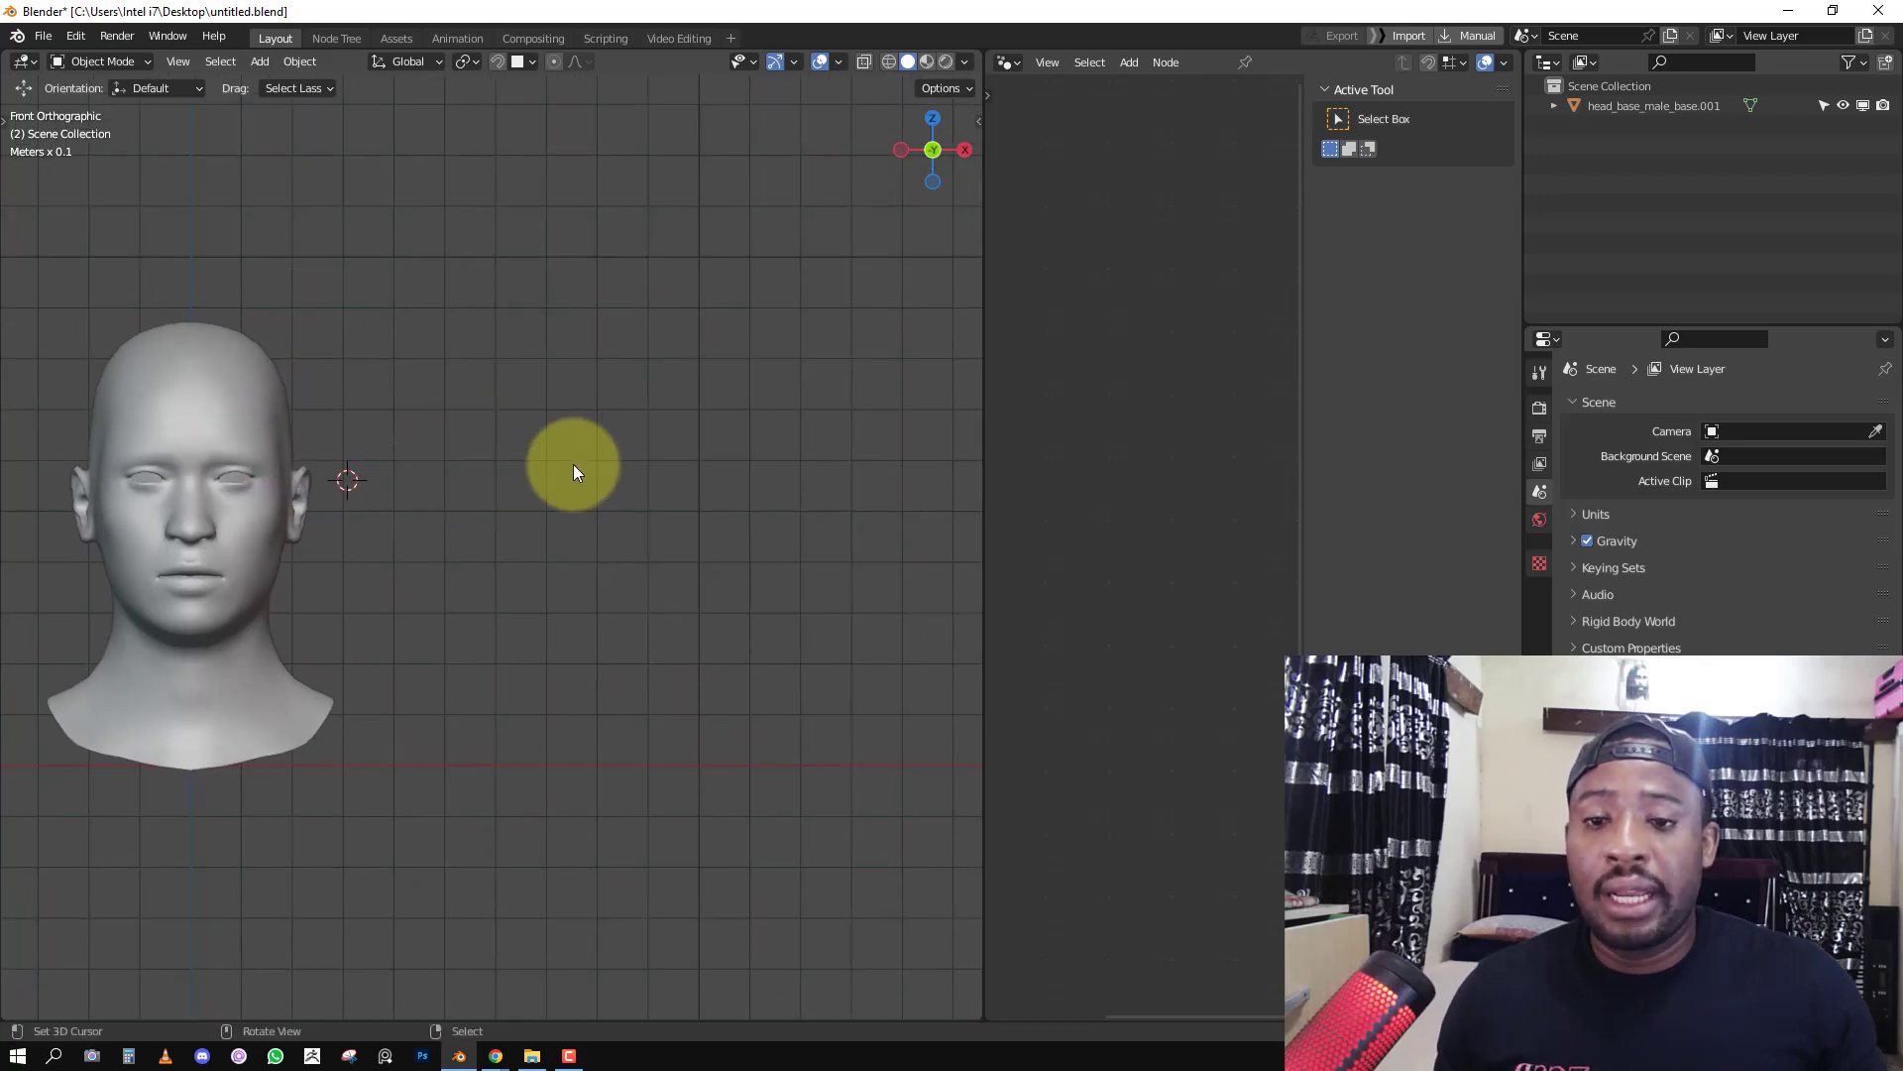
pyautogui.hotkey('shift', 'a')
pyautogui.moveTo(550, 492)
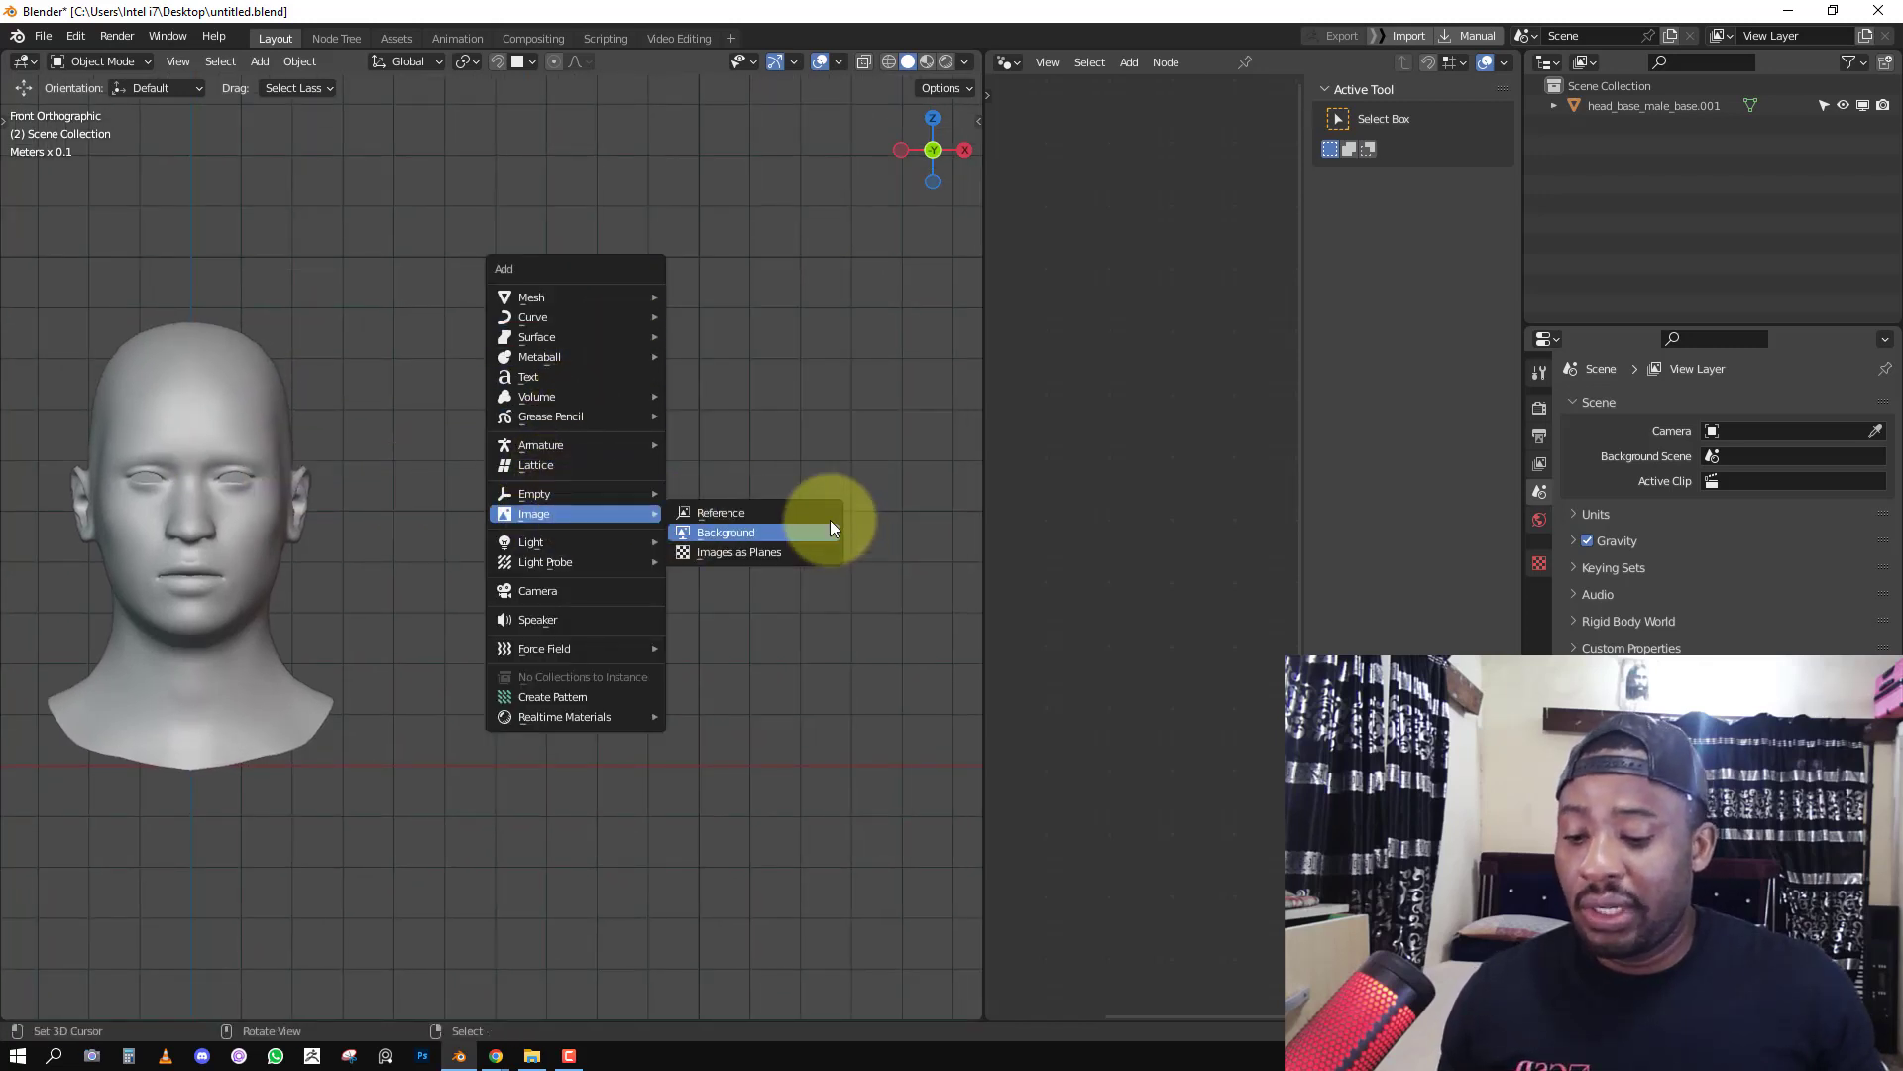
pyautogui.click(808, 512)
pyautogui.hotkey('shift', 'a')
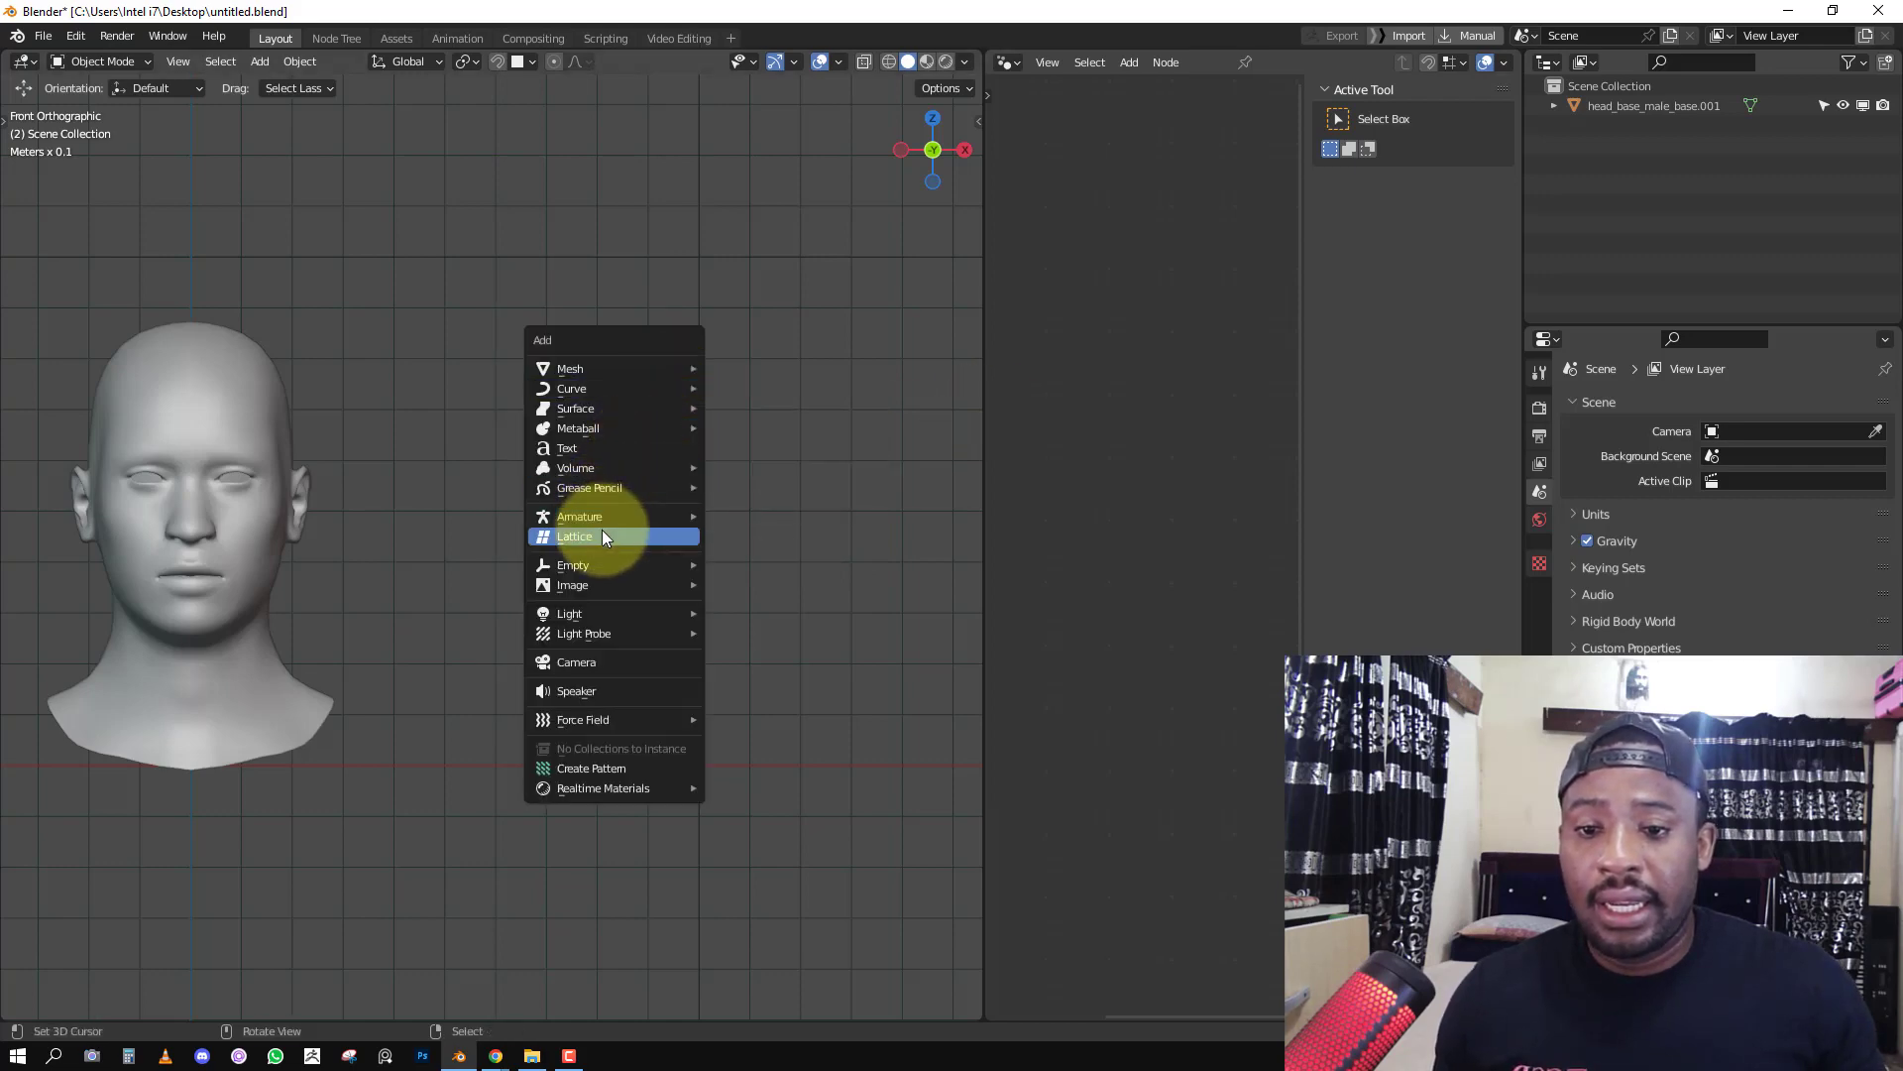
pyautogui.moveTo(594, 585)
pyautogui.click(758, 583)
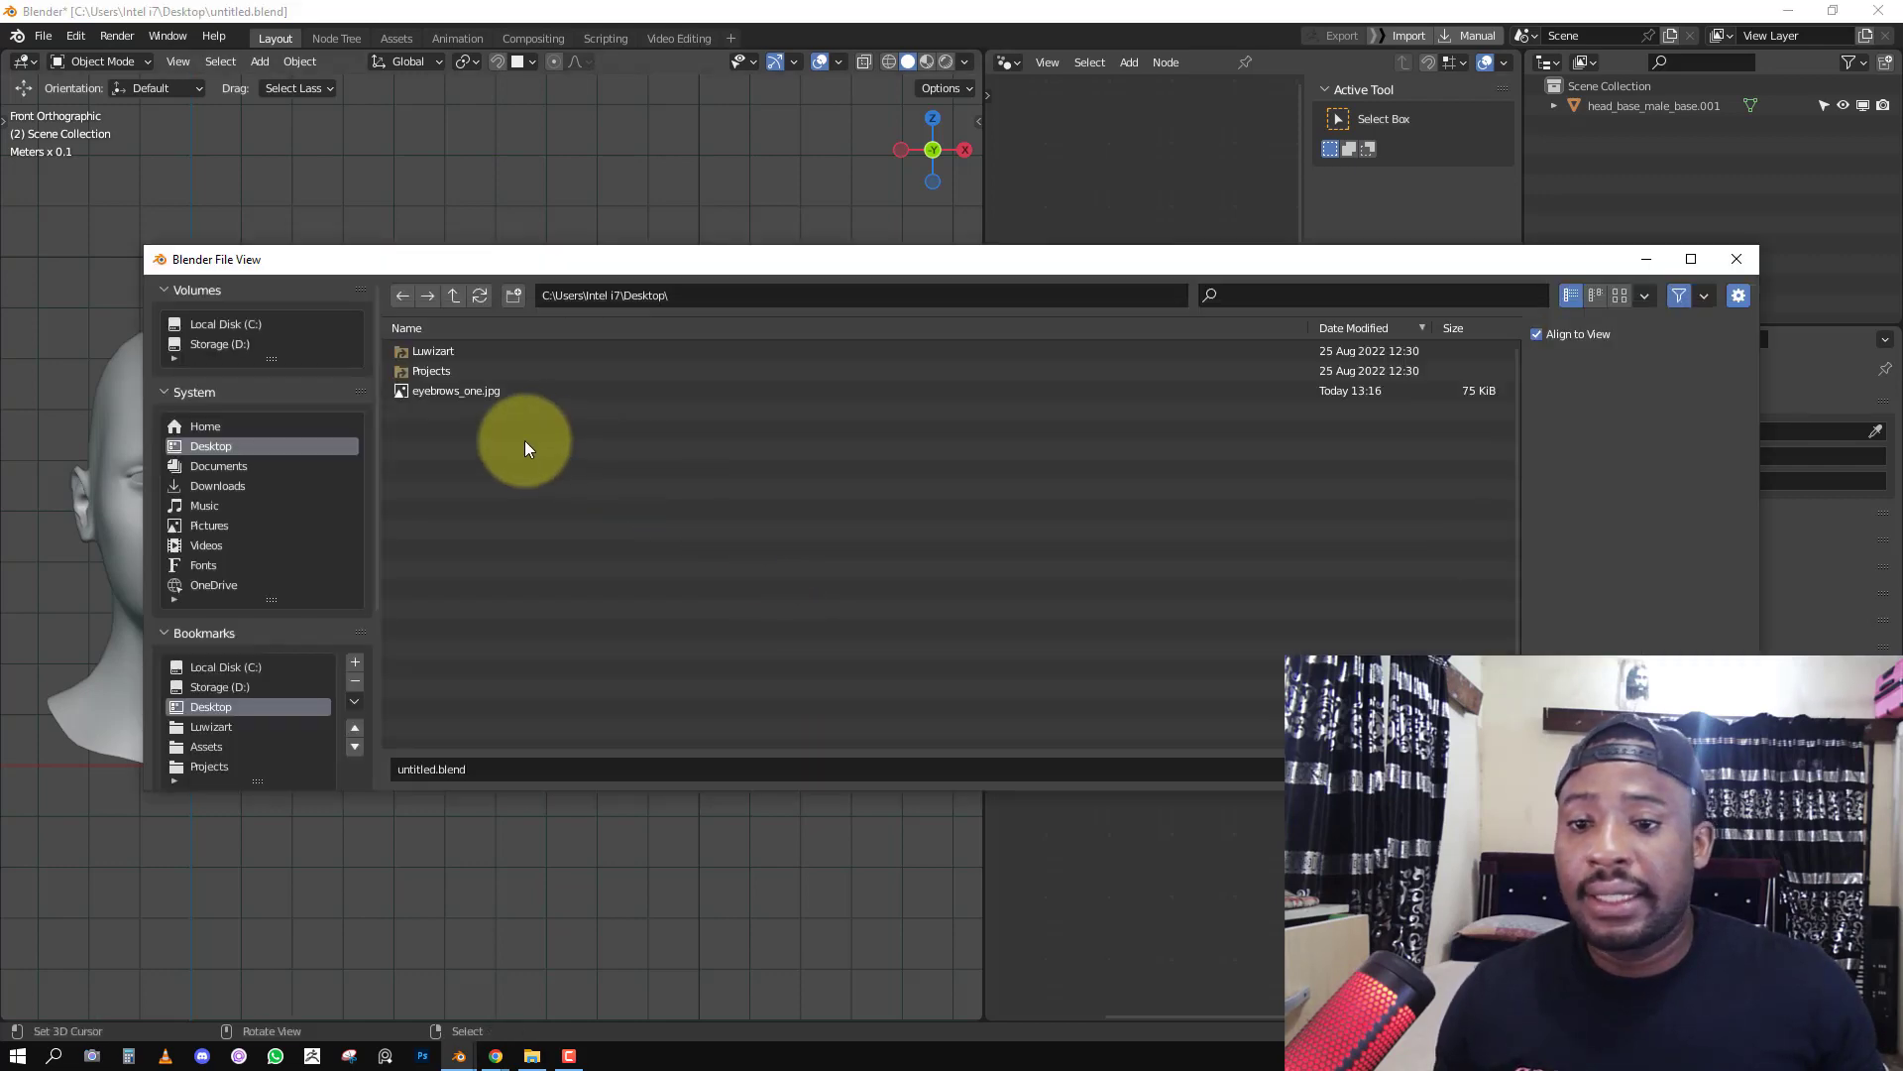
pyautogui.doubleClick(466, 396)
# Place the 3D cursor on the reference image just below the eyebrow's inner end, with the image deselected.
pyautogui.scroll(4, 595, 441)
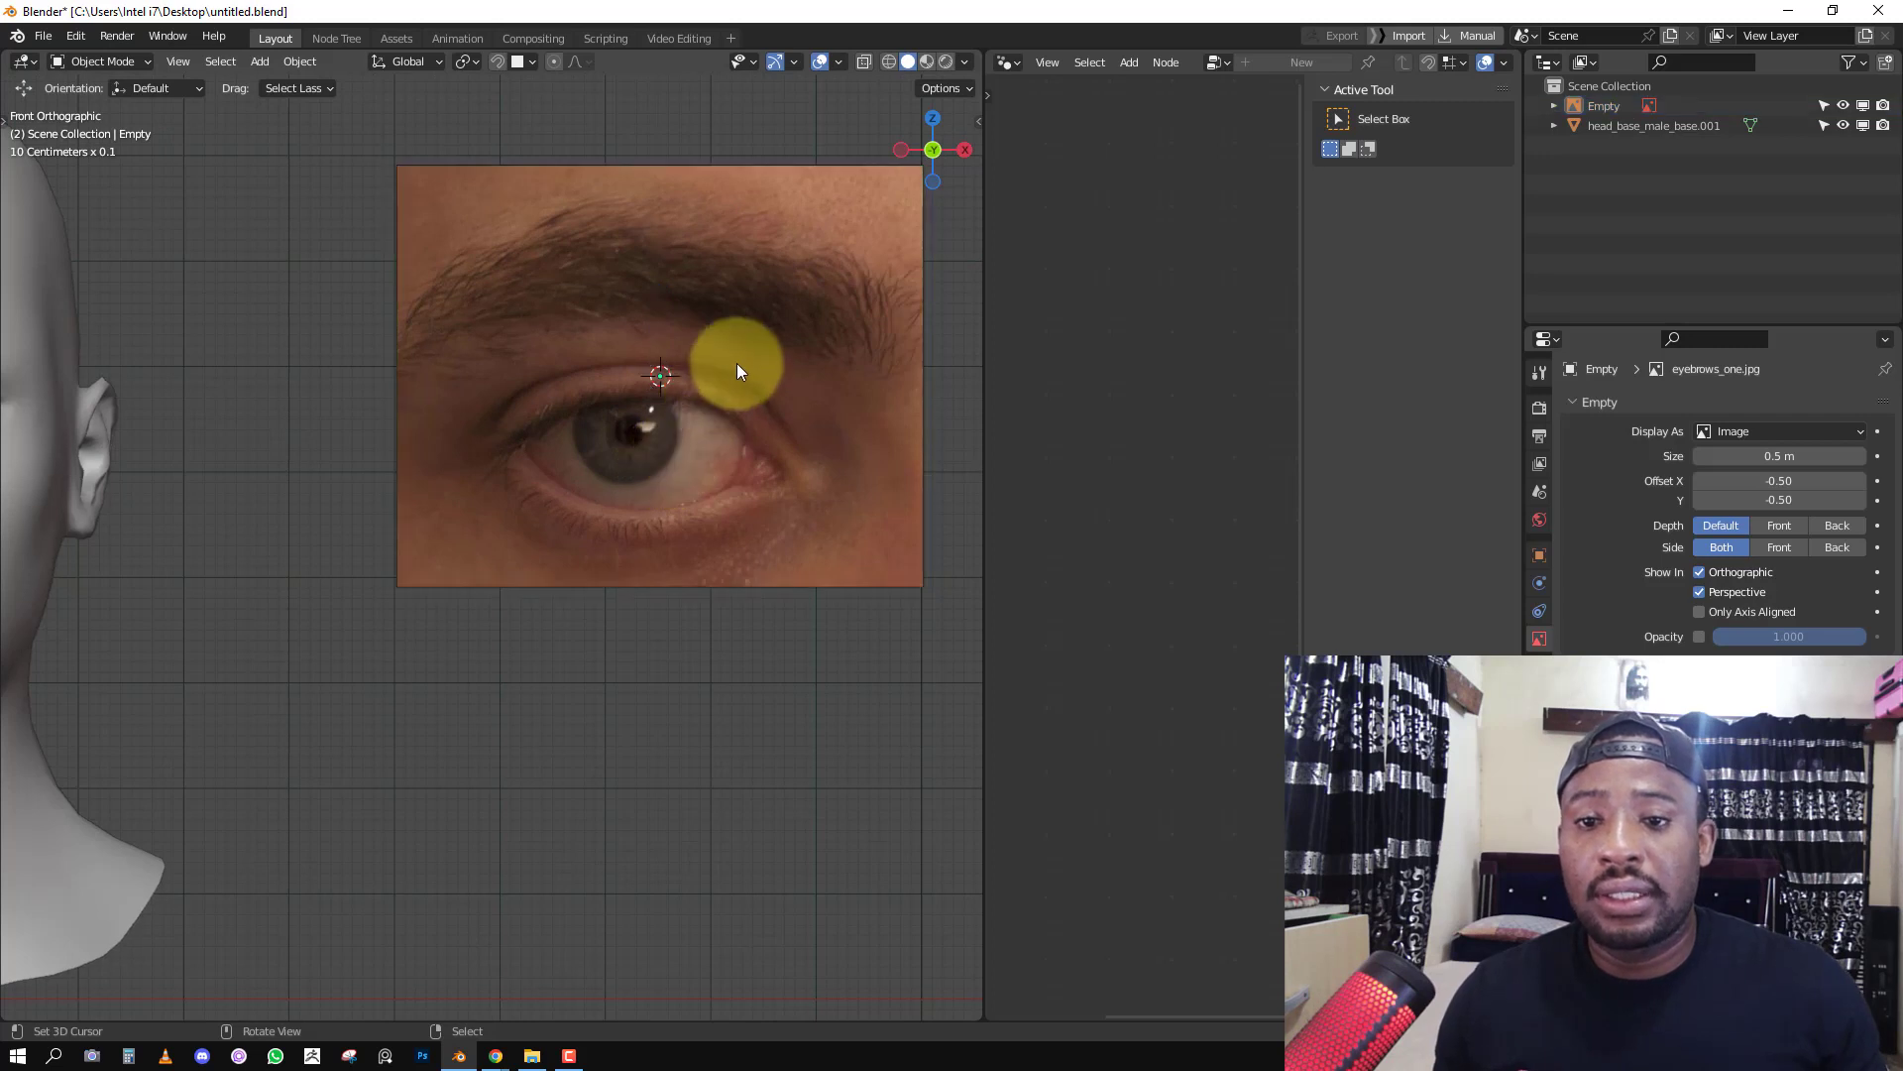
pyautogui.keyDown('shift'); pyautogui.moveTo(679, 417); pyautogui.dragTo(655, 535, button='middle'); pyautogui.keyUp('shift')
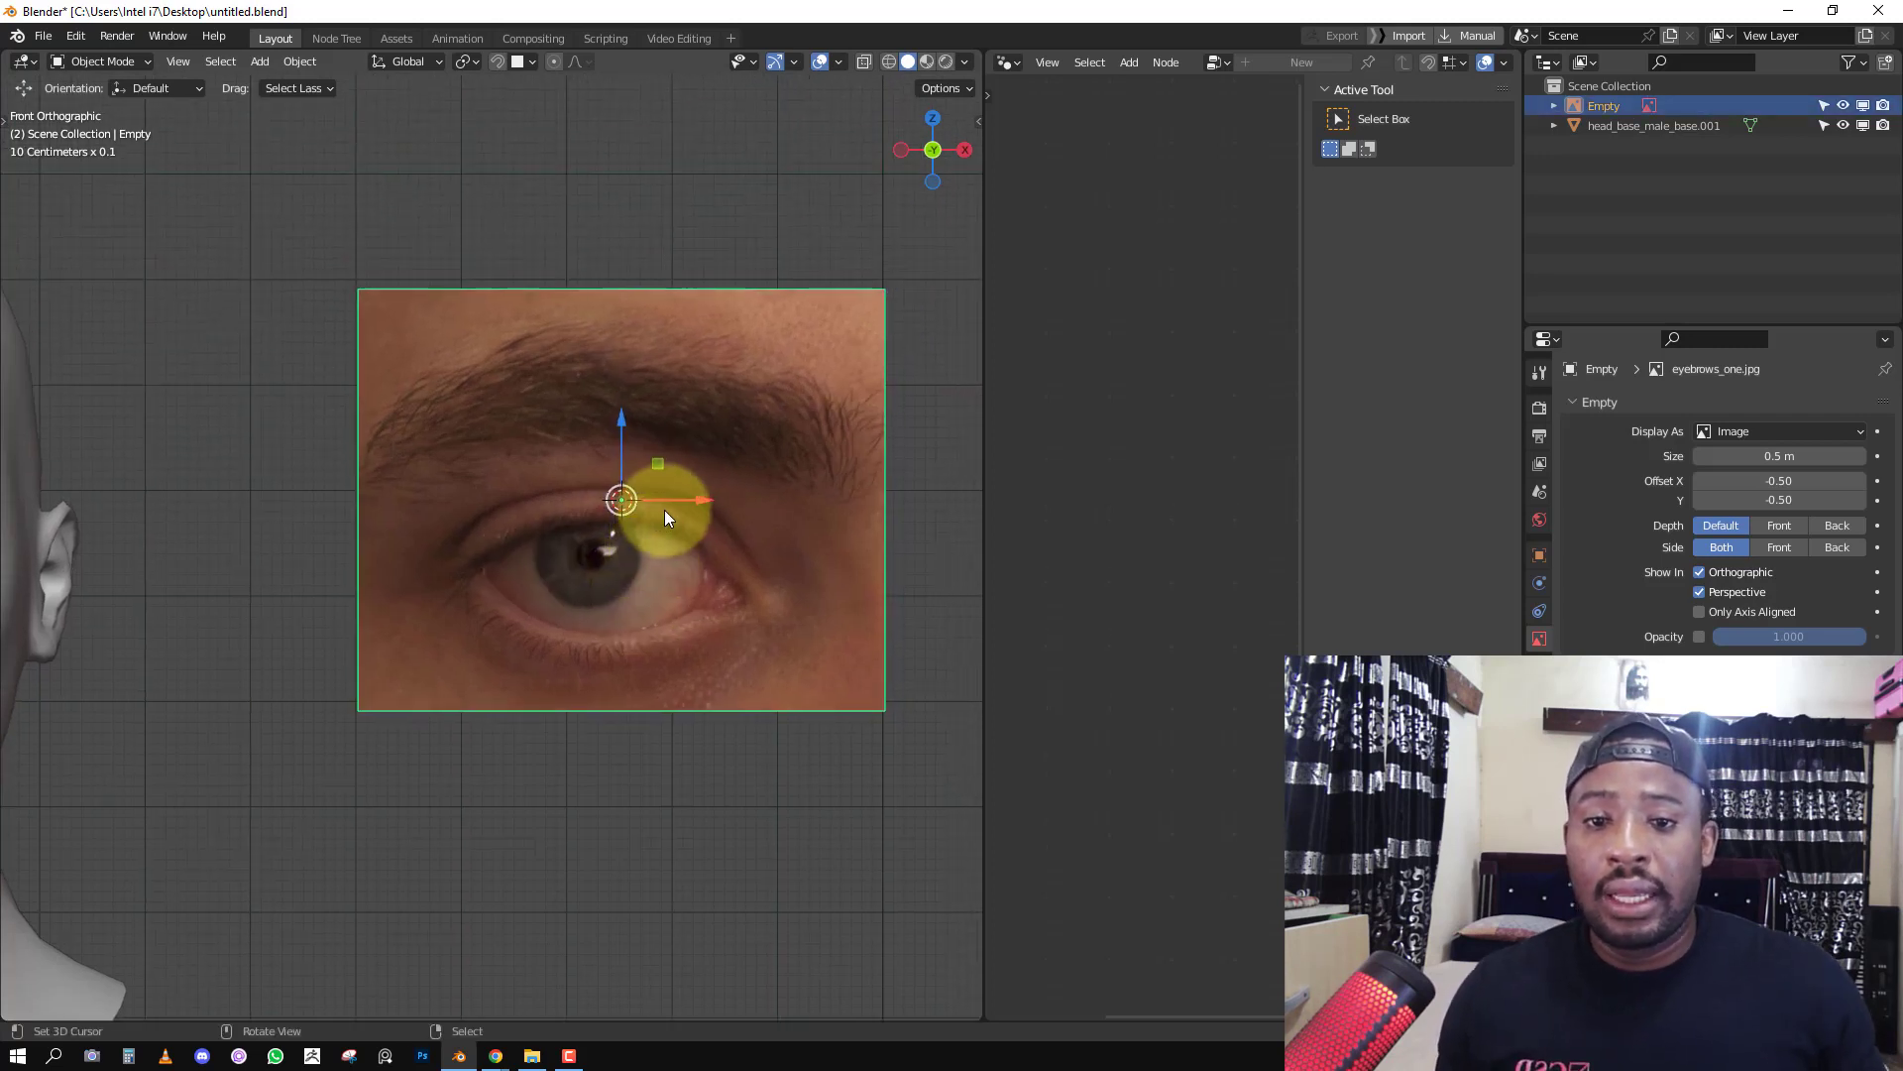
pyautogui.hotkey('alt', 'a')
pyautogui.moveTo(744, 472); pyautogui.dragTo(722, 471, button='middle')
pyautogui.press('KP_1')
pyautogui.click(767, 452)
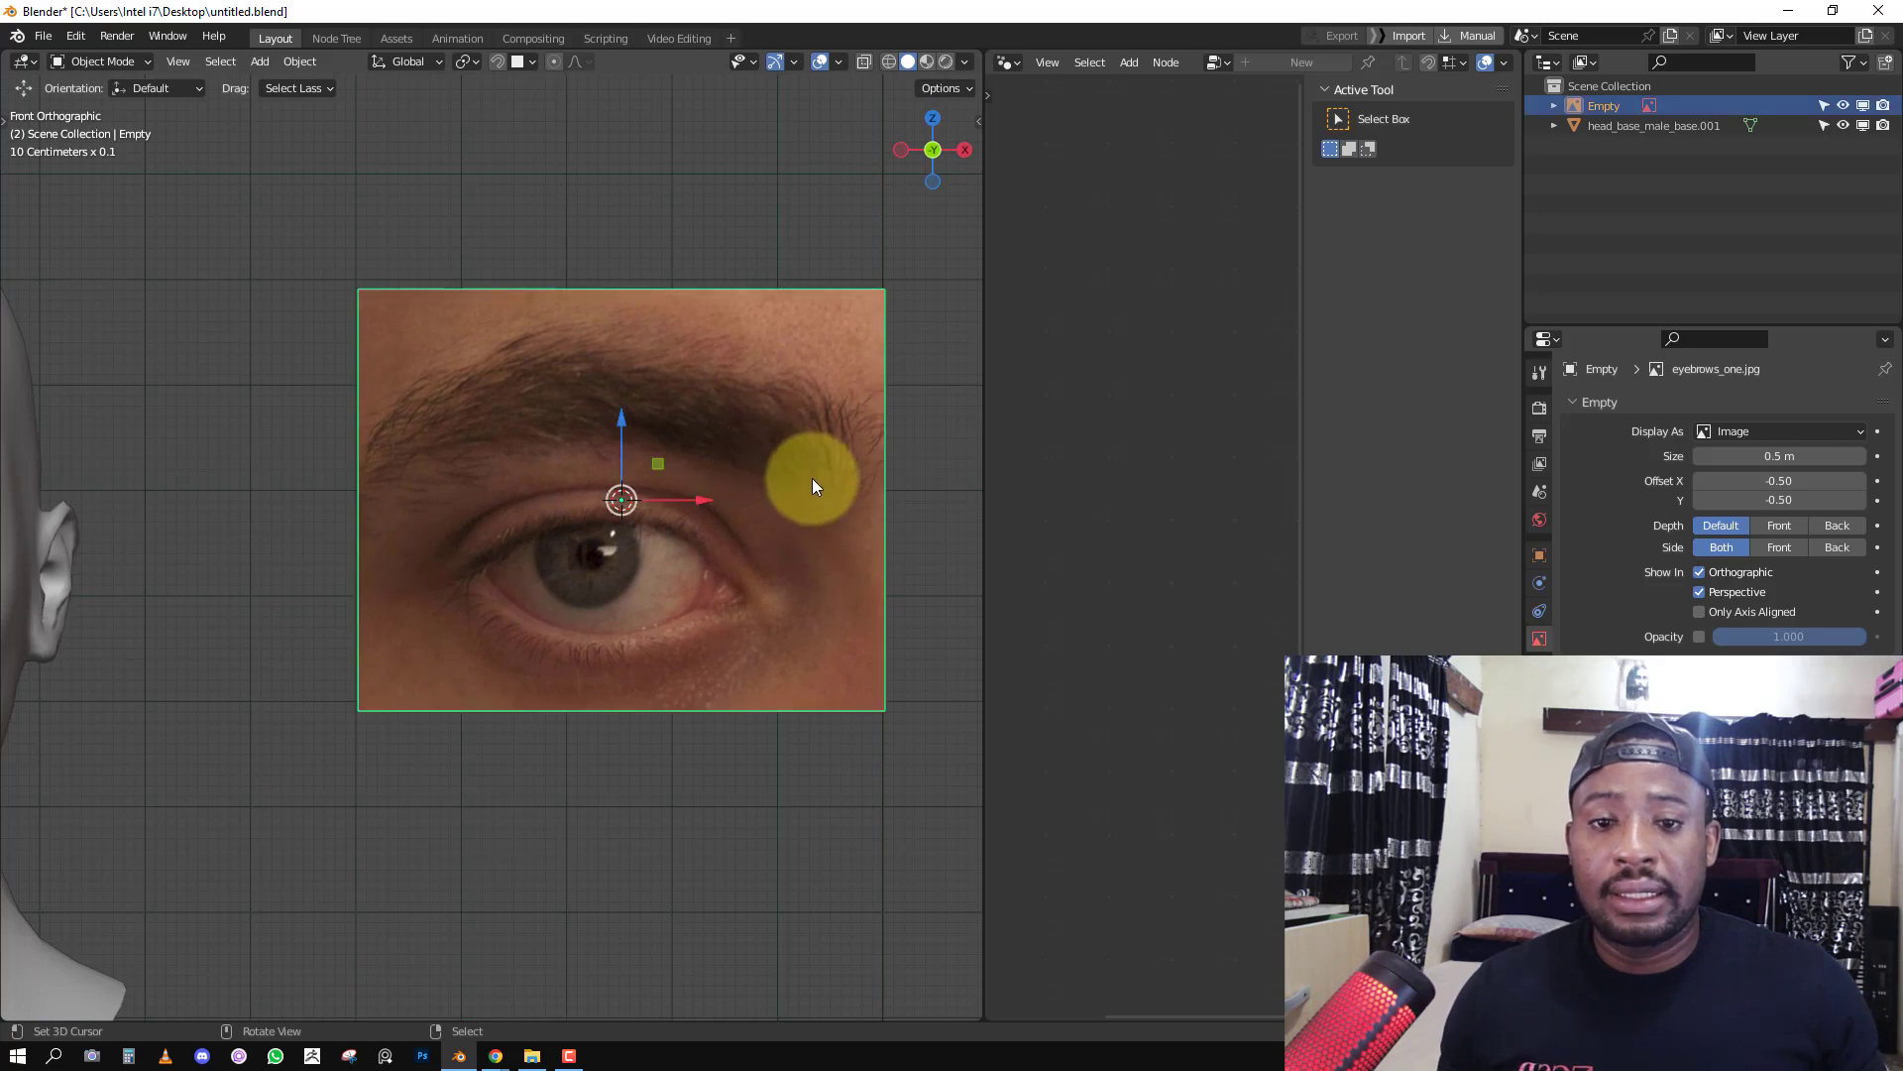
pyautogui.hotkey('alt', 'a')
pyautogui.keyDown('shift'); pyautogui.rightClick(847, 487); pyautogui.keyUp('shift')
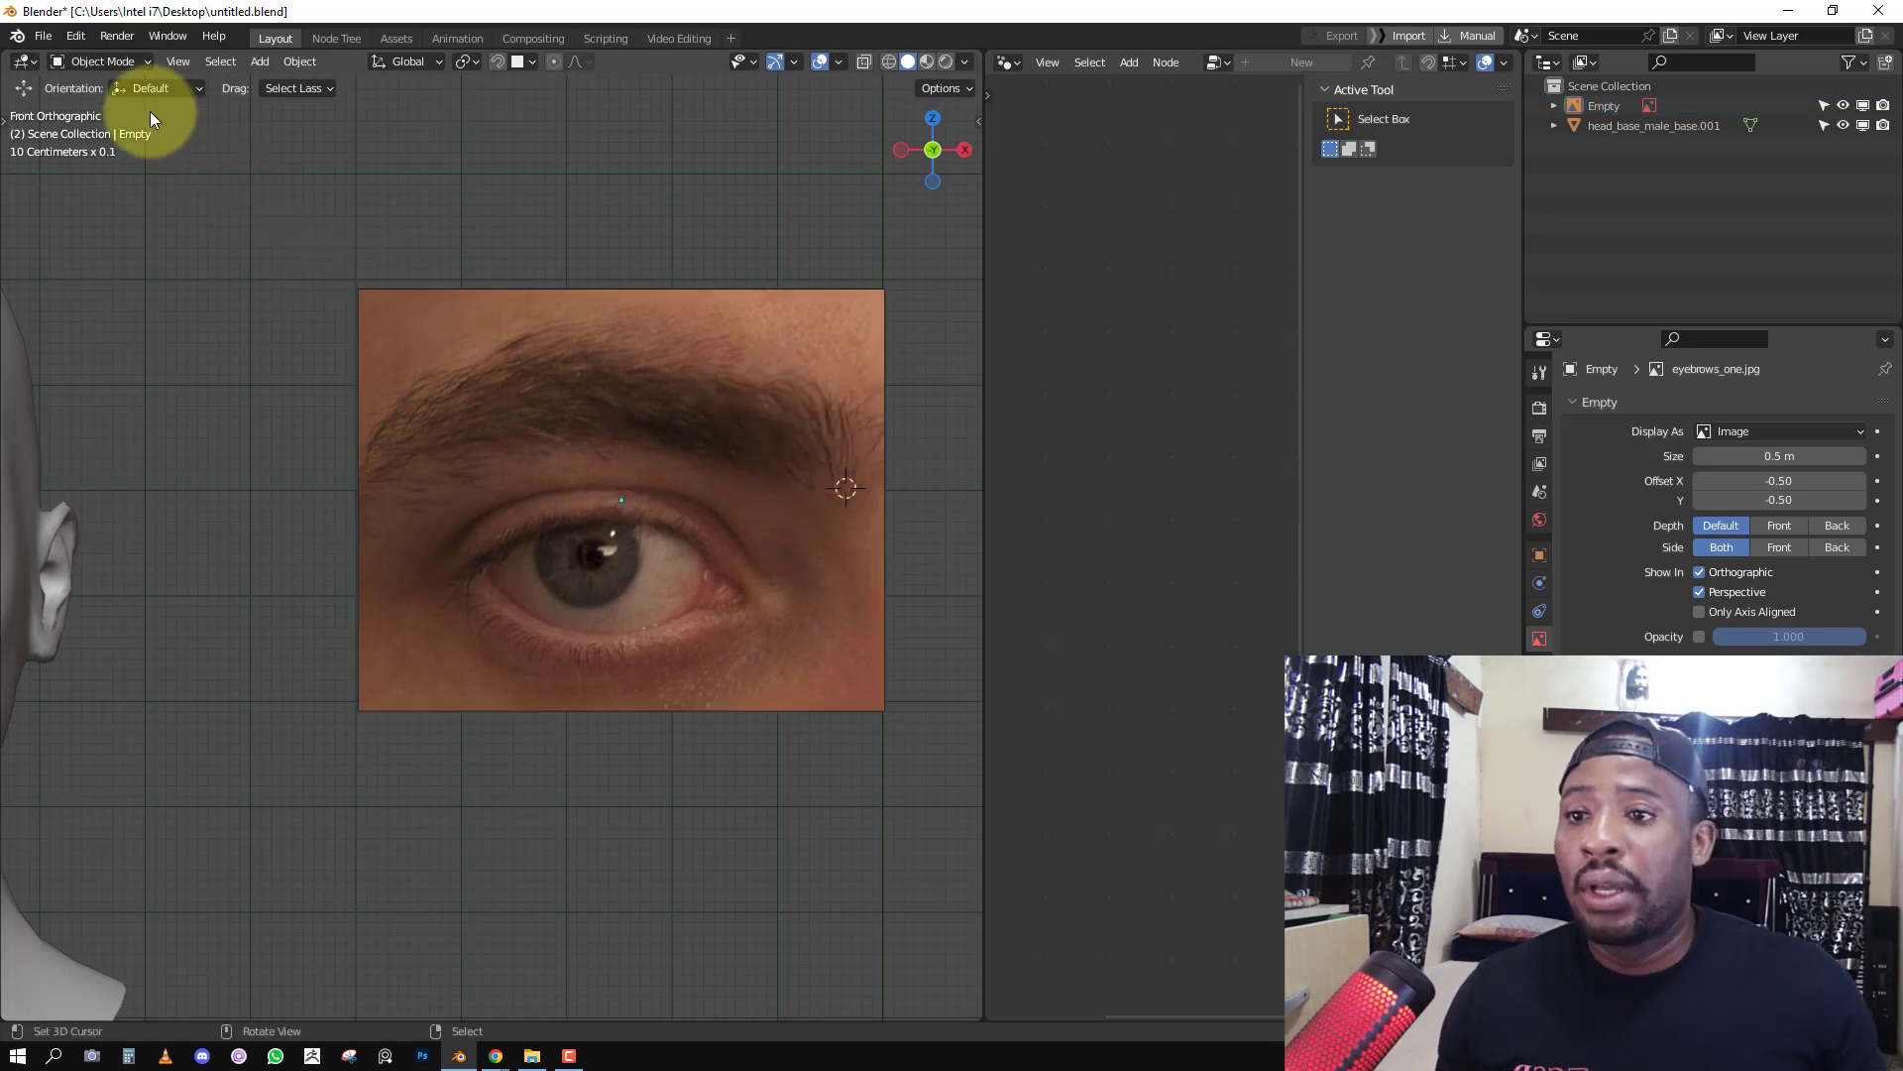
# Add a Bezier curve at the 3D cursor and enter Edit Mode on it.
pyautogui.click(259, 61)
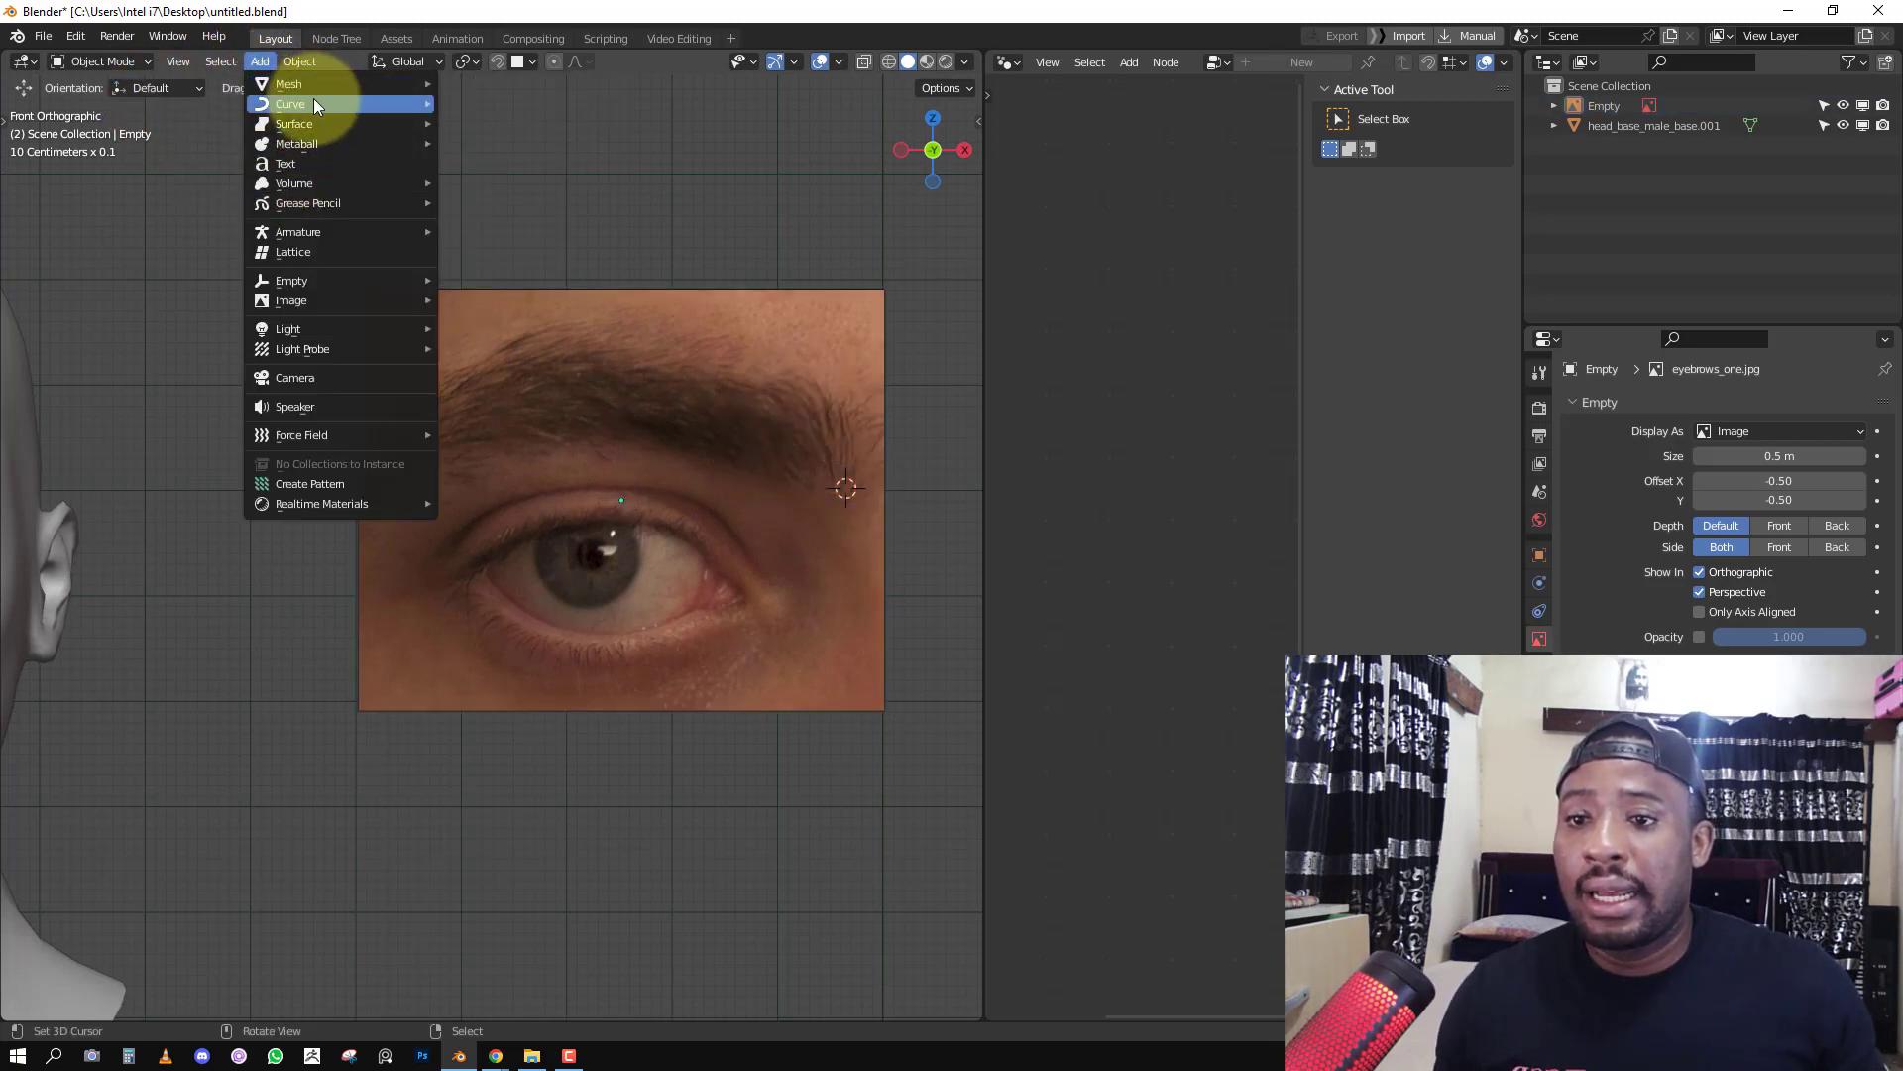
pyautogui.moveTo(314, 102)
pyautogui.click(518, 99)
pyautogui.scroll(-3, 622, 367)
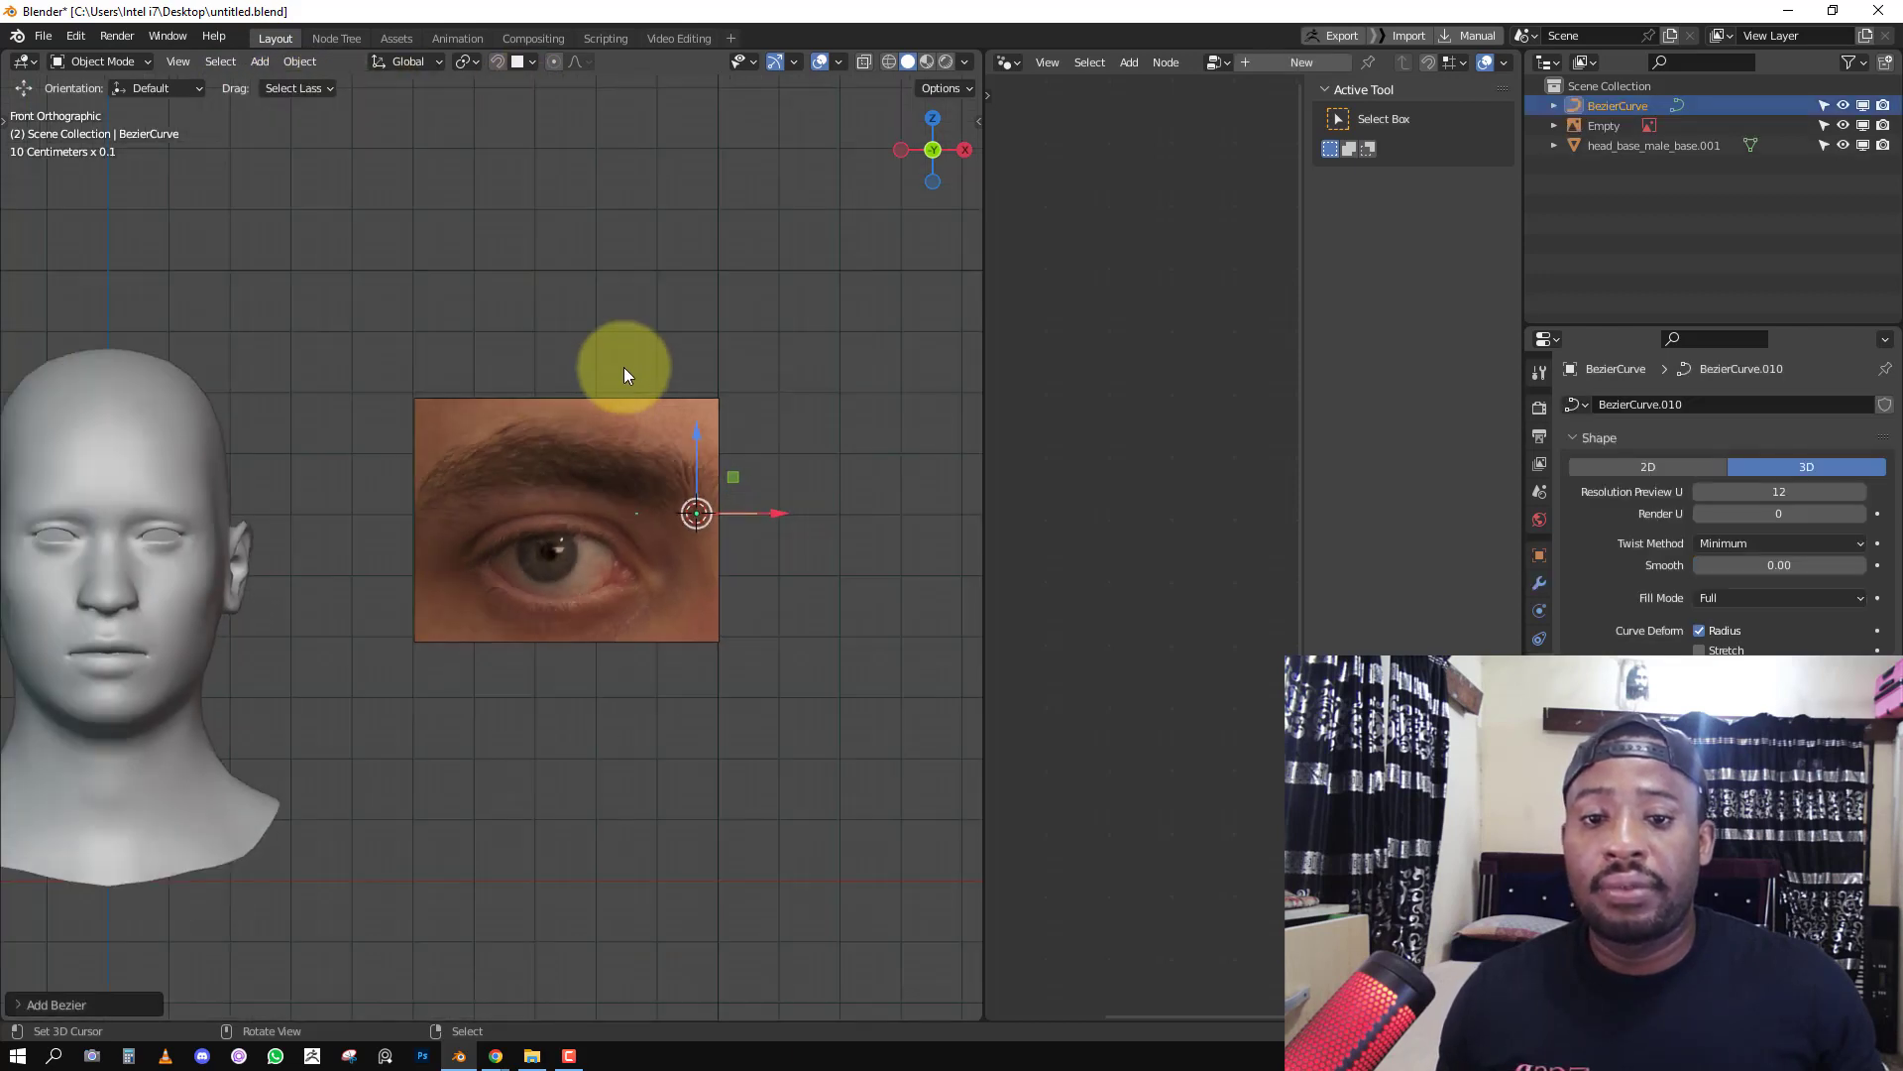
pyautogui.moveTo(625, 373); pyautogui.dragTo(537, 430, button='middle')
pyautogui.press('Tab')
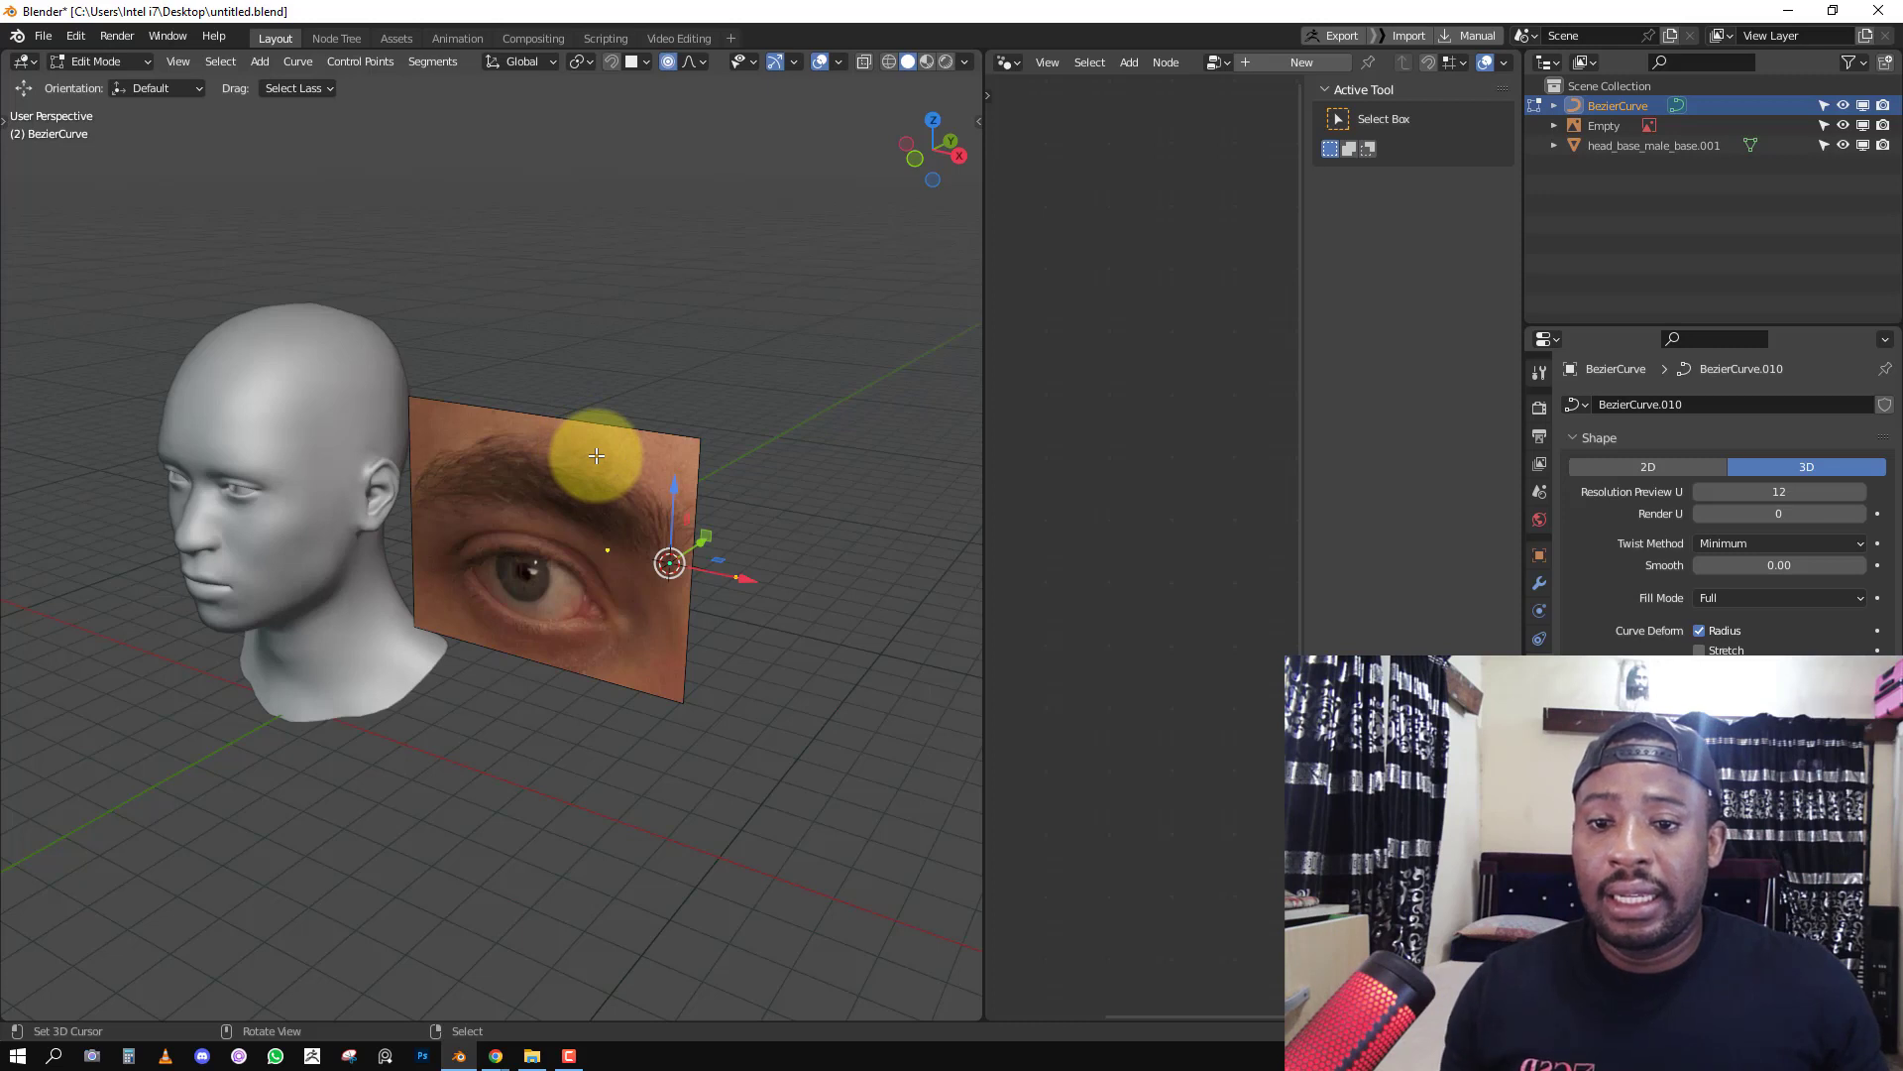
# Open the add-on preferences and search the add-ons for "sho".
pyautogui.press('F4')
pyautogui.click(671, 523)
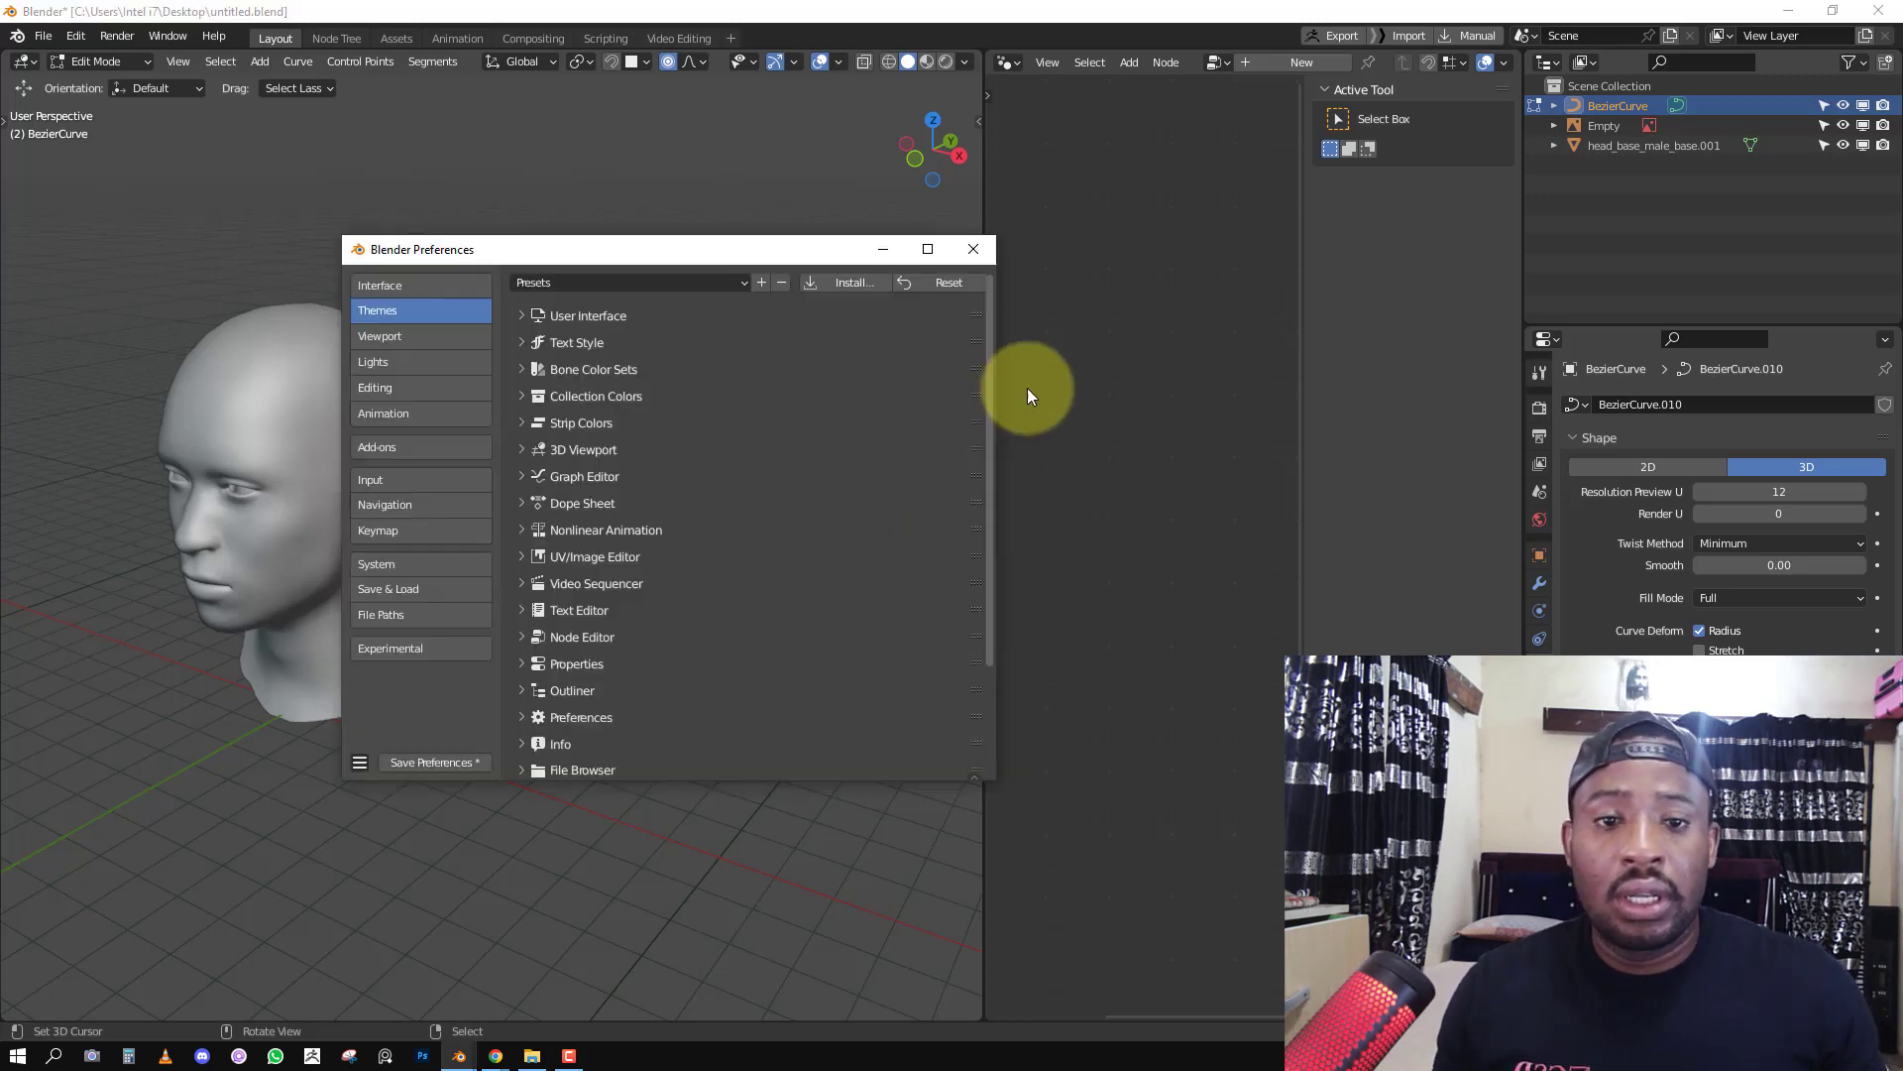
pyautogui.click(386, 452)
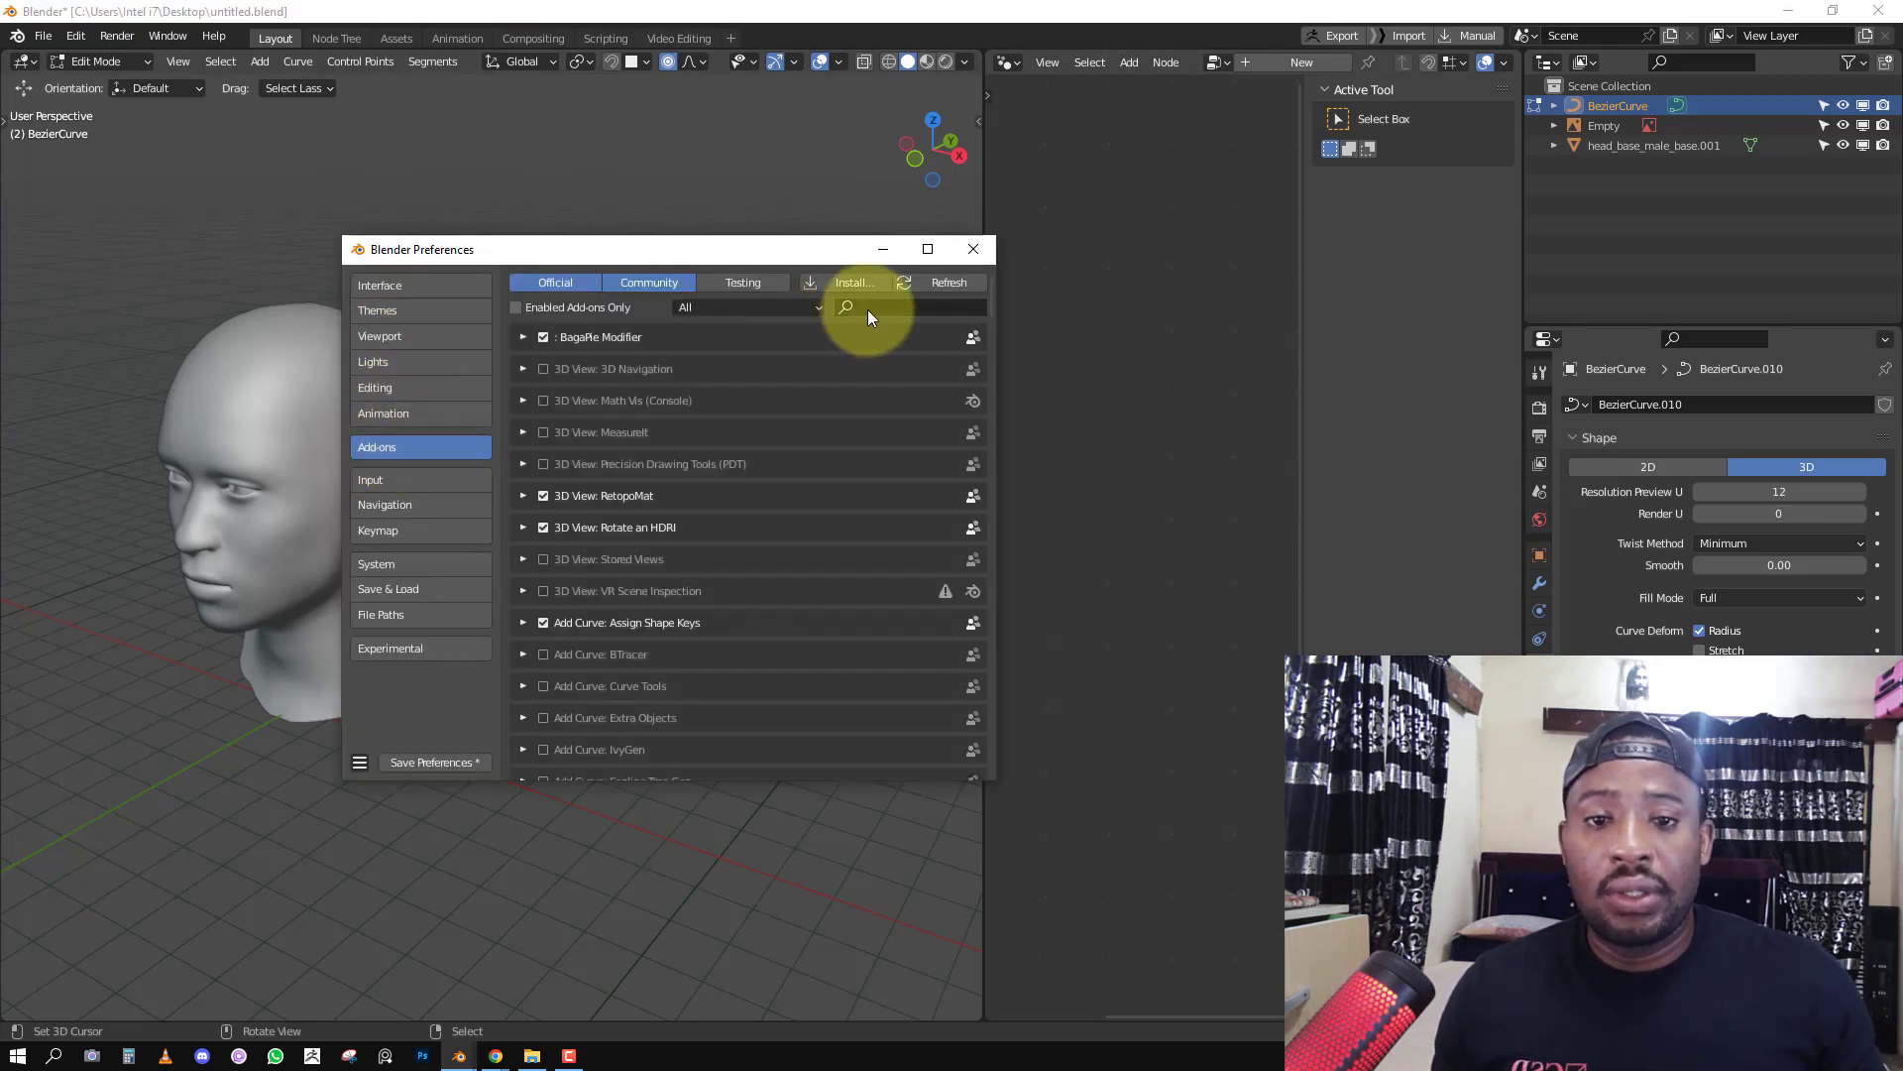
pyautogui.write('sho')
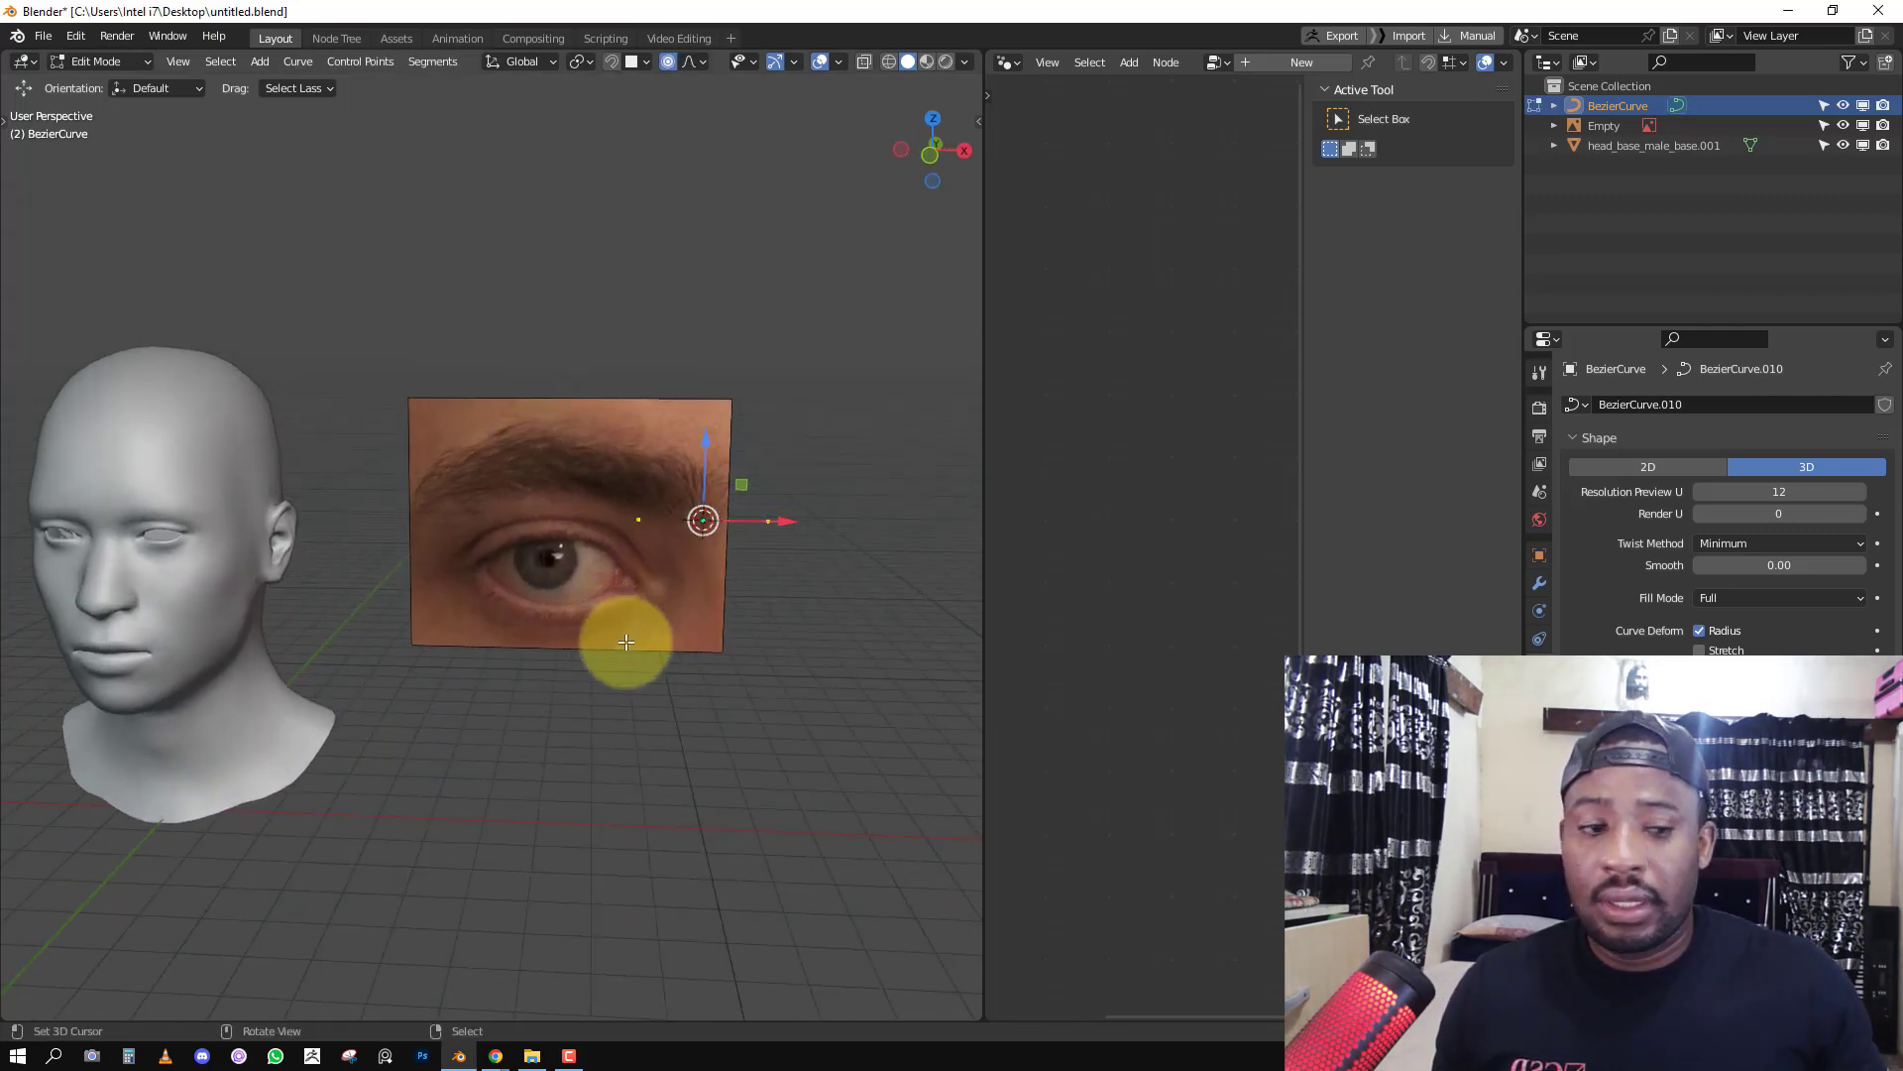
pyautogui.moveTo(669, 659)
pyautogui.mouseDown(button='middle')
pyautogui.moveTo(555, 682)
pyautogui.moveTo(675, 627)
pyautogui.mouseUp(button='middle')
pyautogui.press('Tab')
pyautogui.click(17, 38)
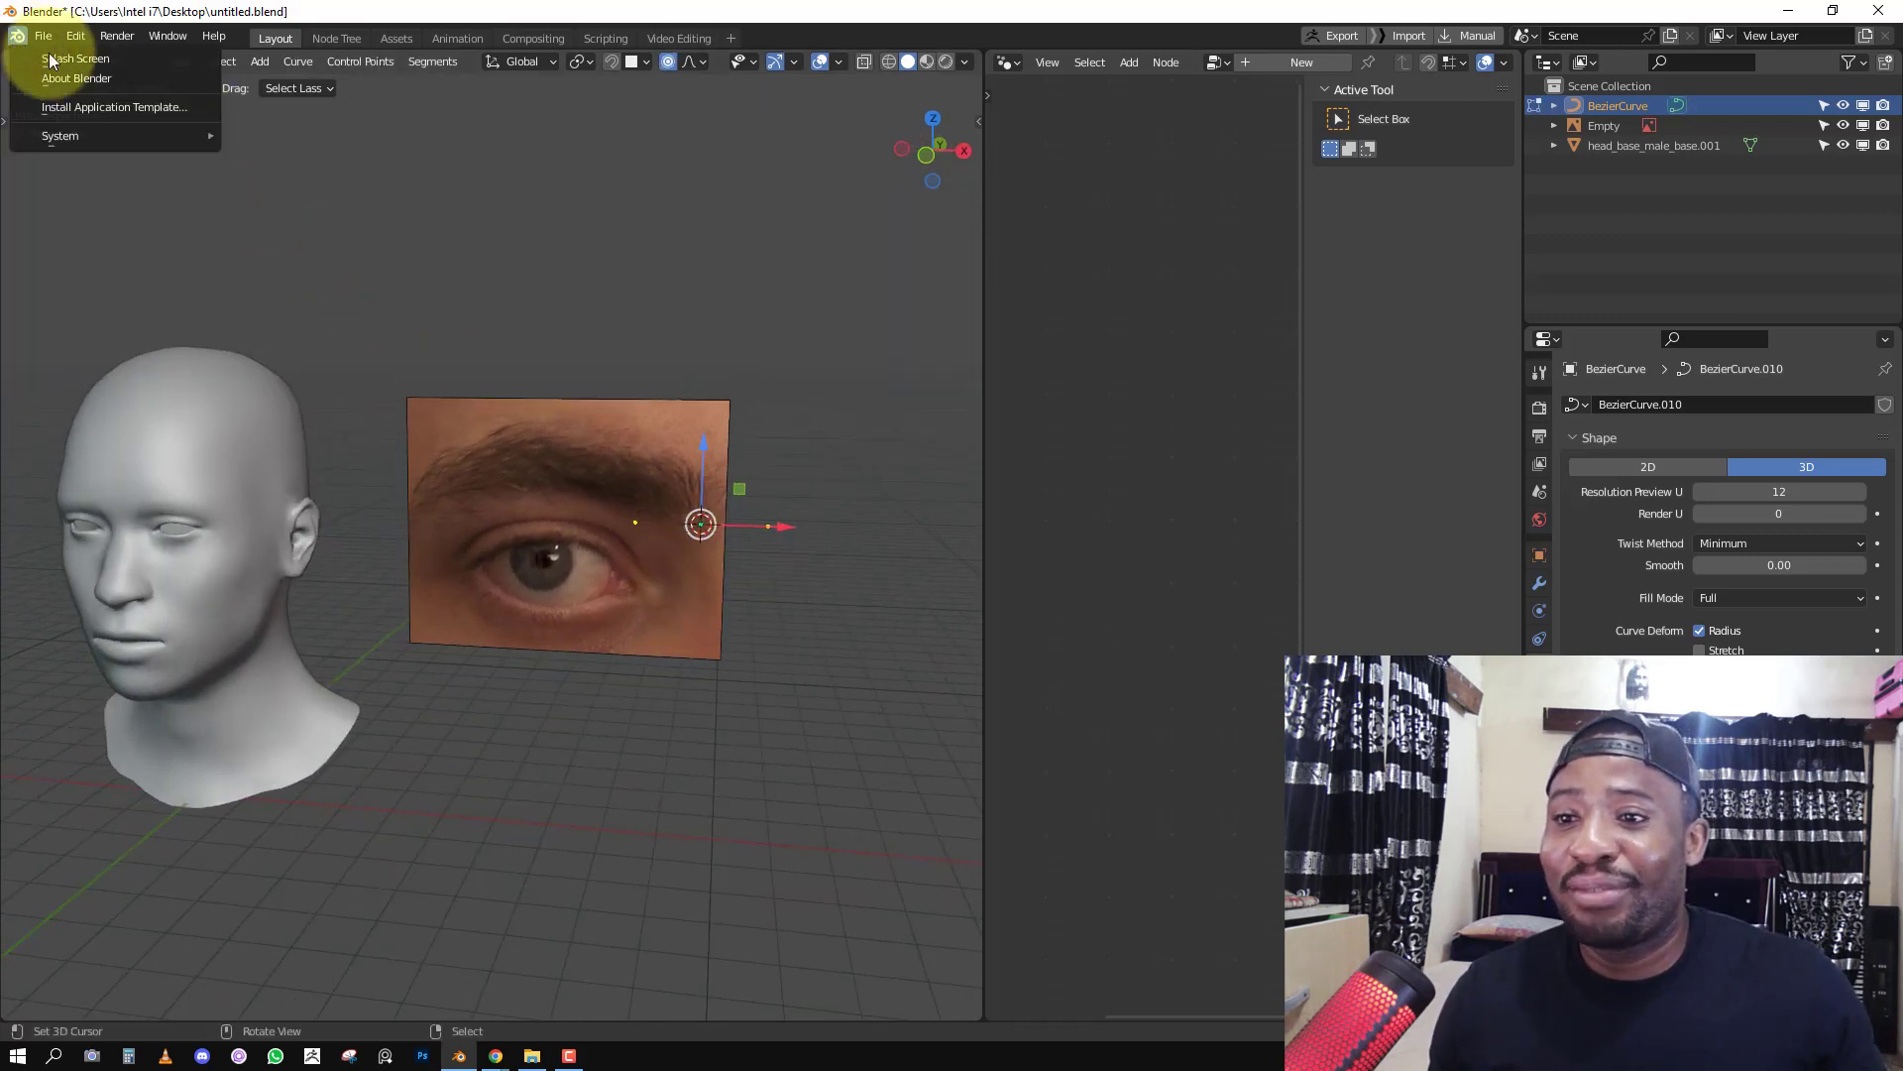
pyautogui.moveTo(832, 503); pyautogui.dragTo(815, 480, button='middle')
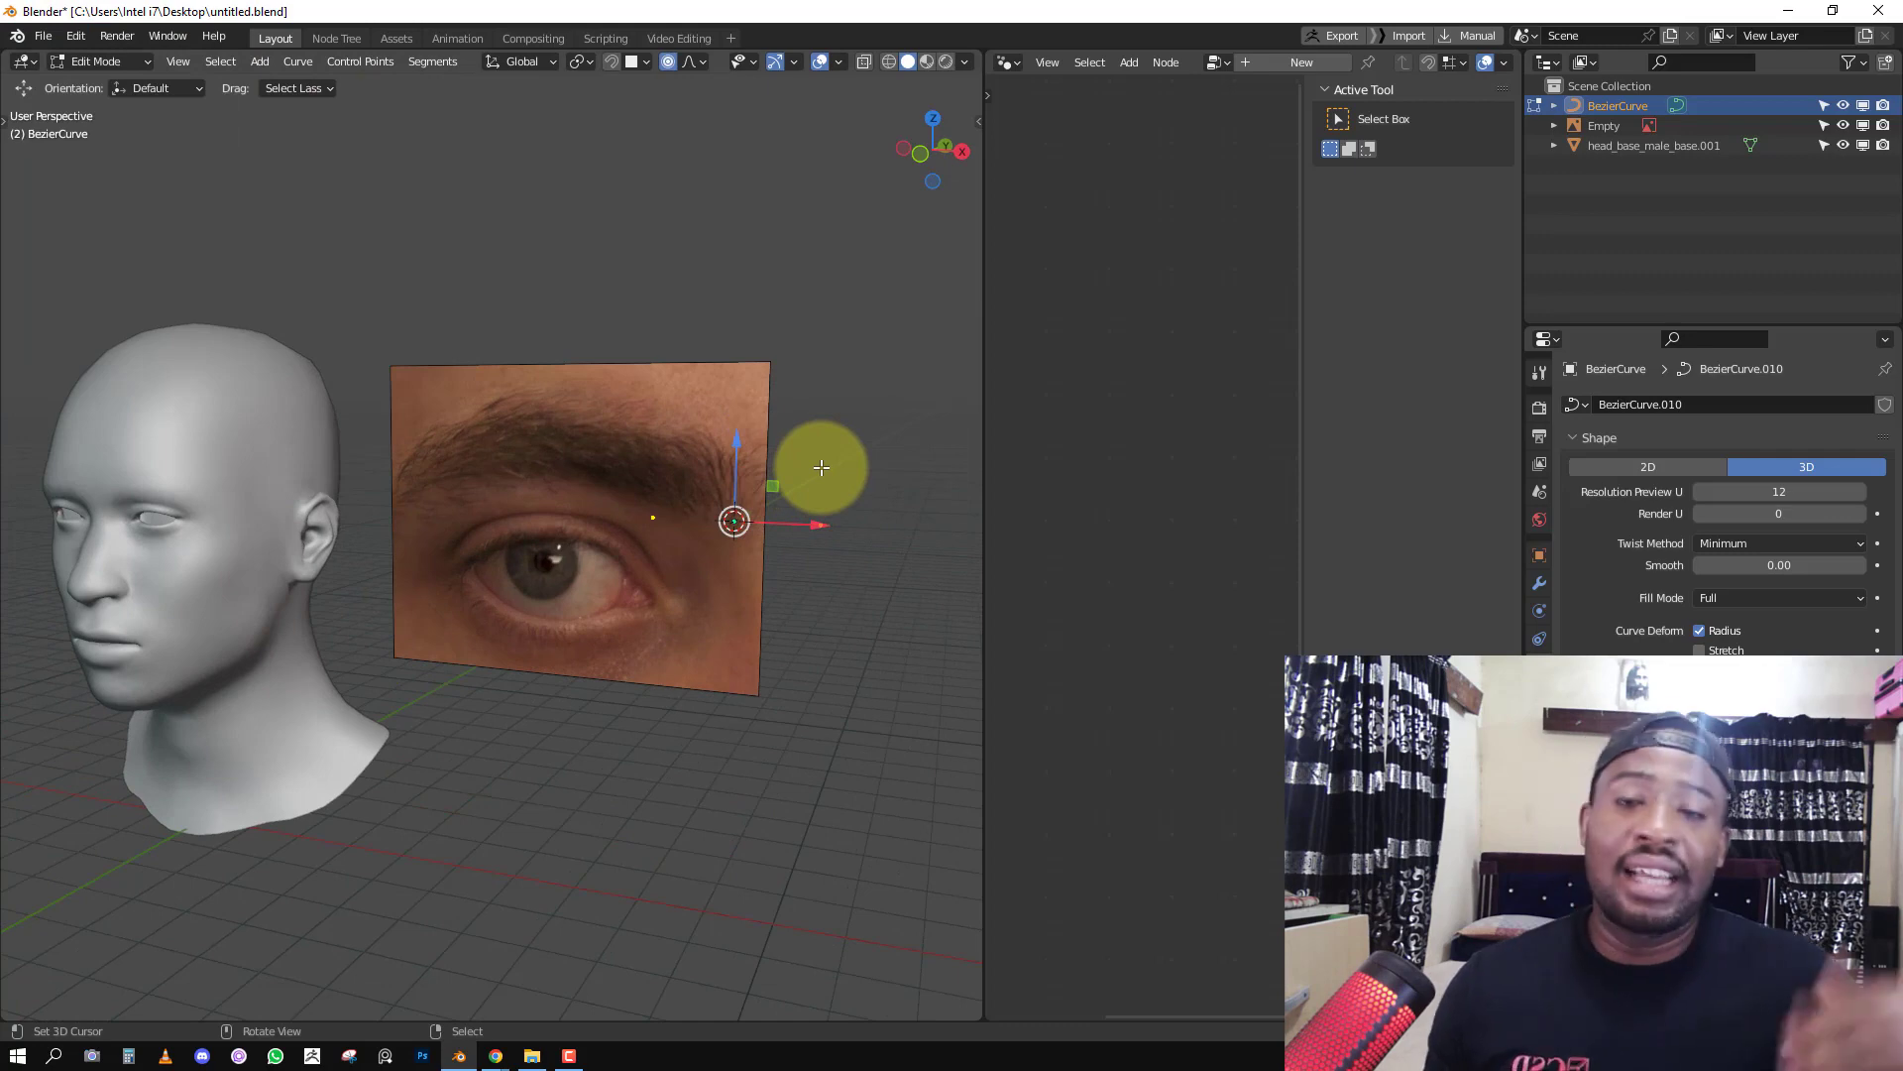
# Set the handle type of the Bezier curve's points to Automatic.
pyautogui.press('KP_1')
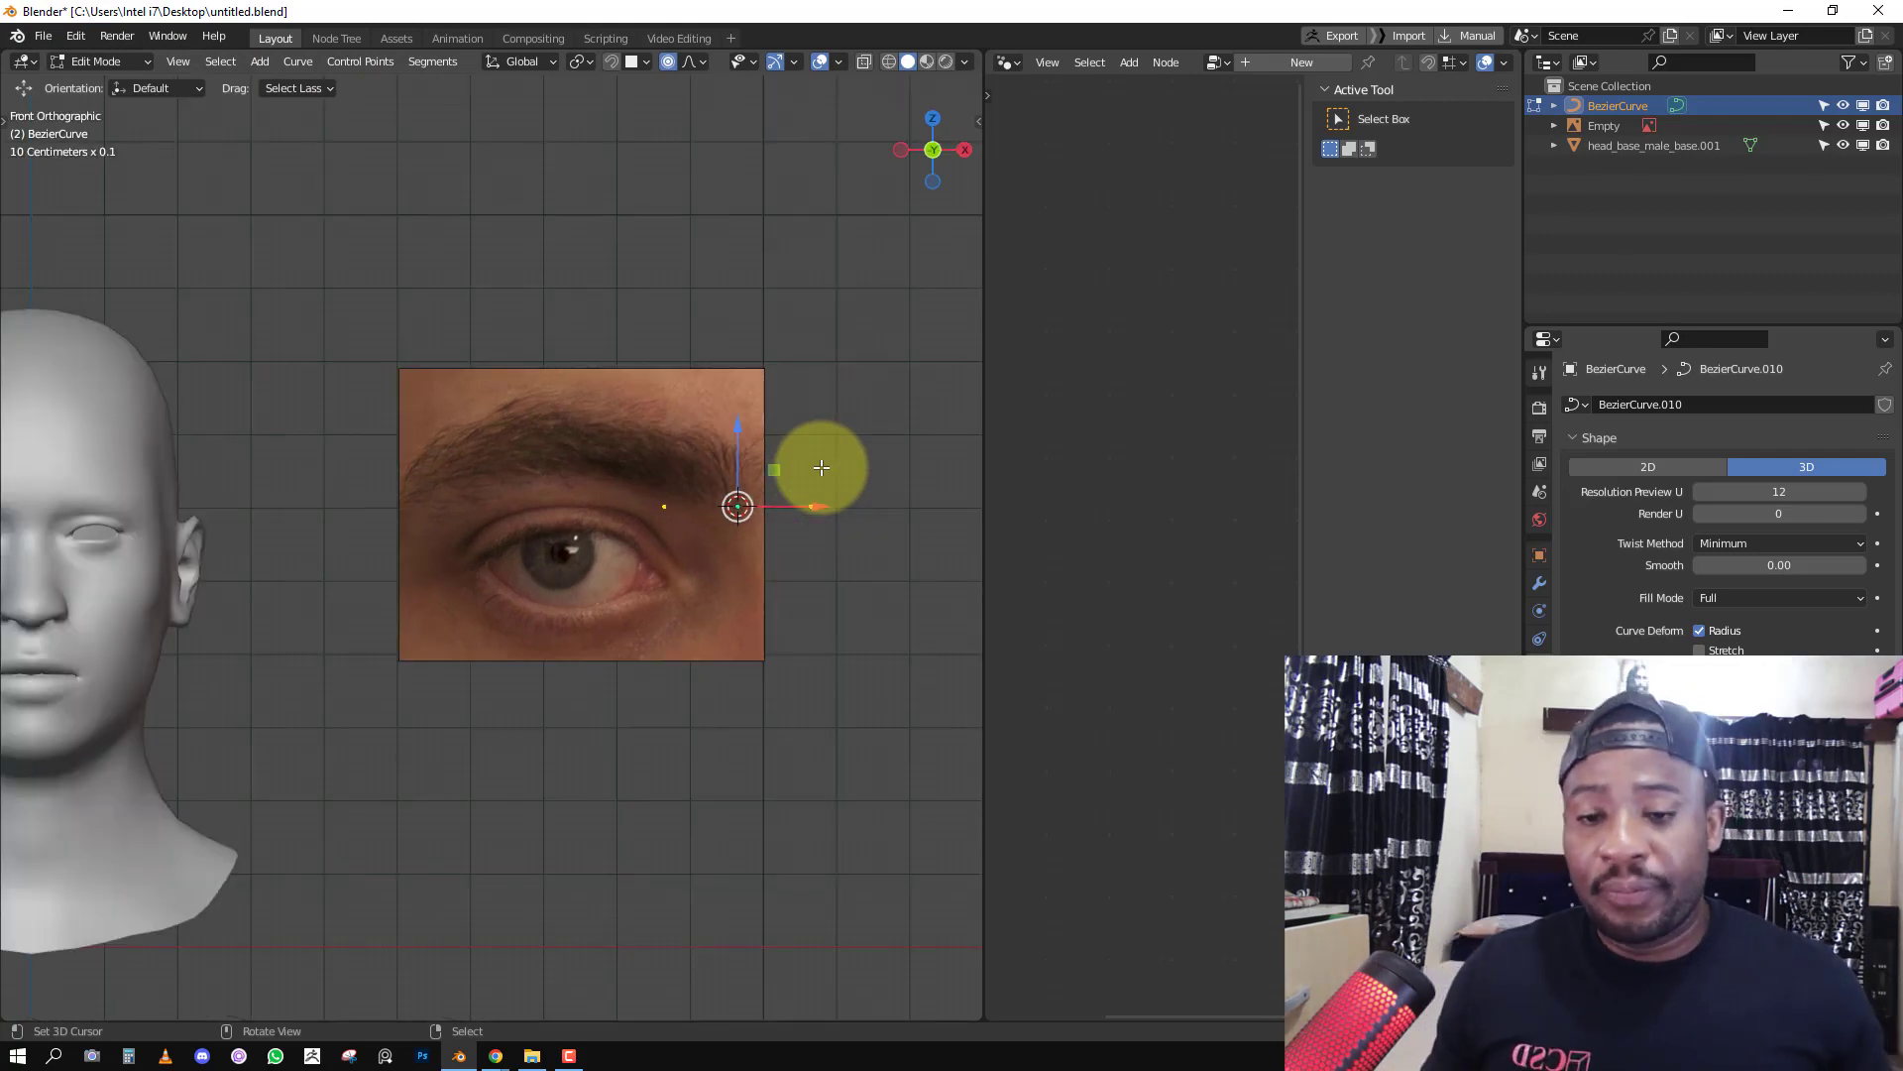
pyautogui.moveTo(644, 536); pyautogui.dragTo(572, 575, button='middle')
pyautogui.press('v')
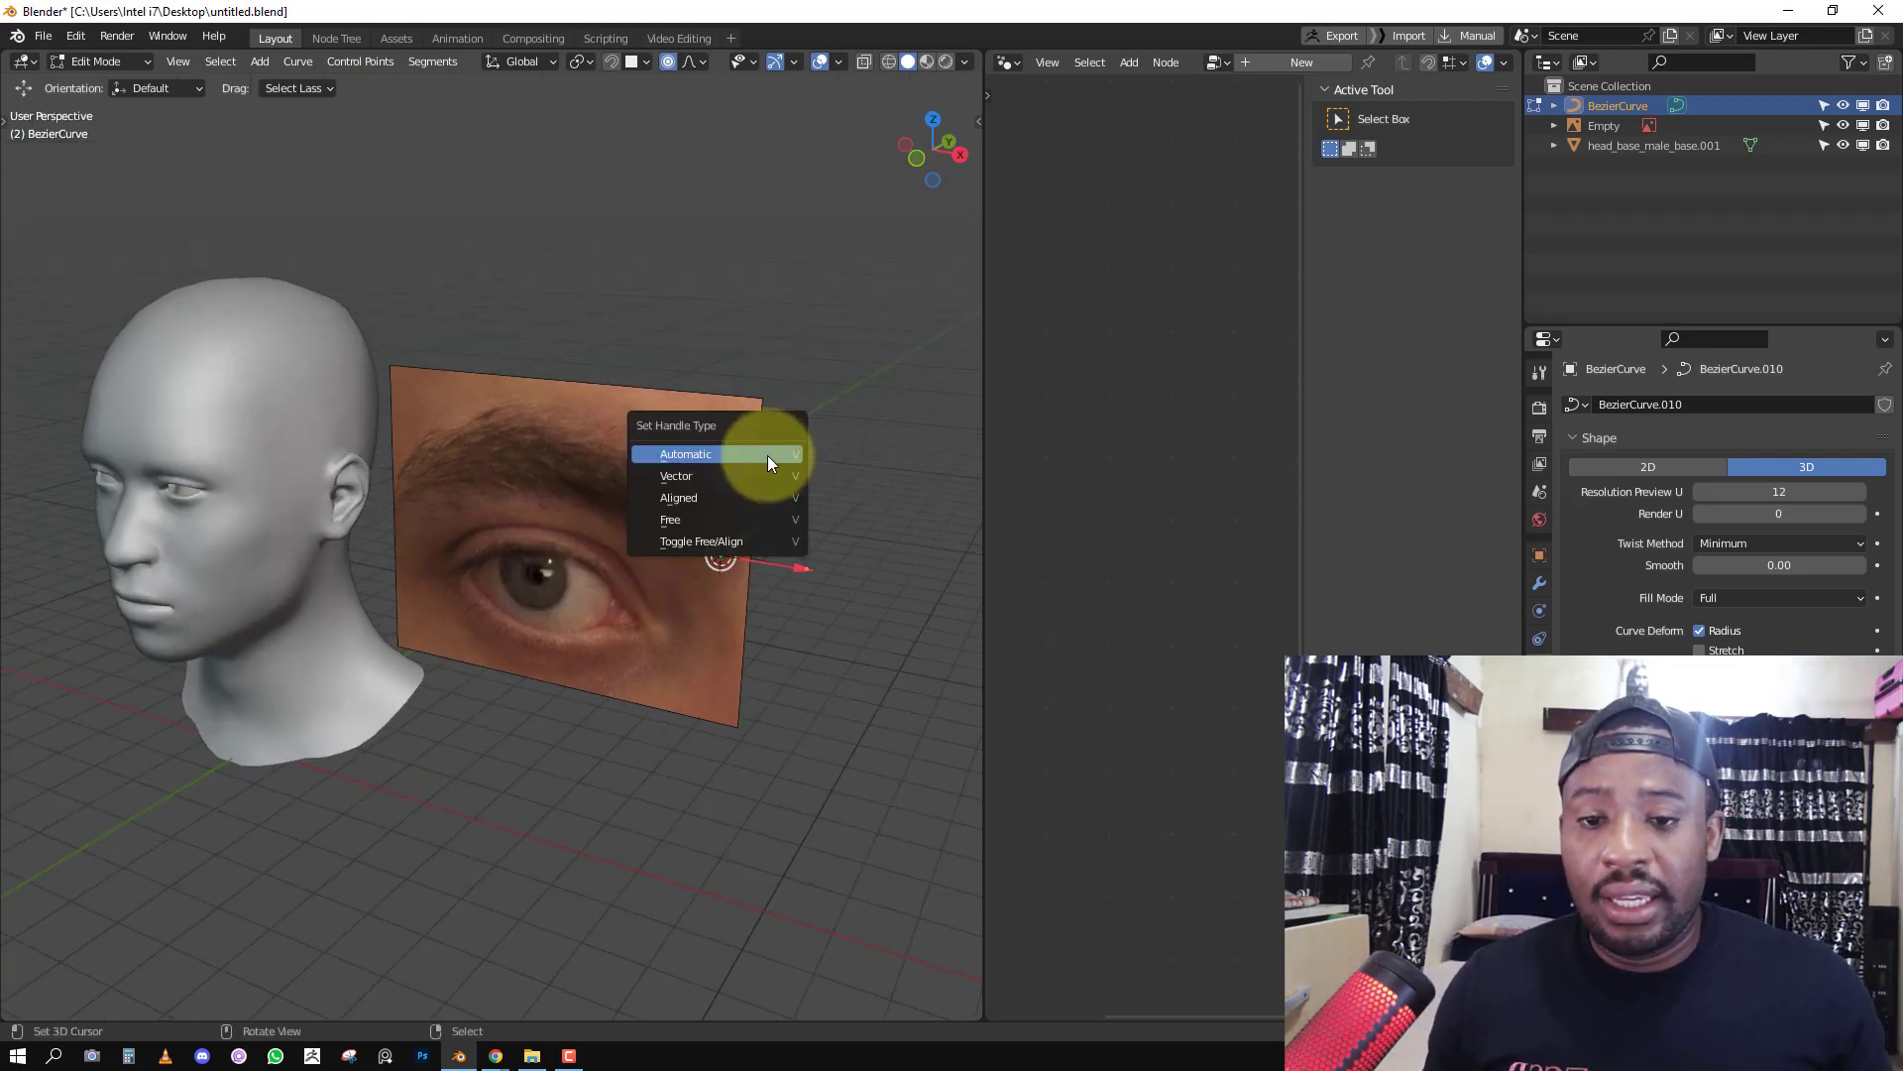
pyautogui.click(768, 455)
pyautogui.moveTo(722, 575); pyautogui.dragTo(630, 610, button='middle')
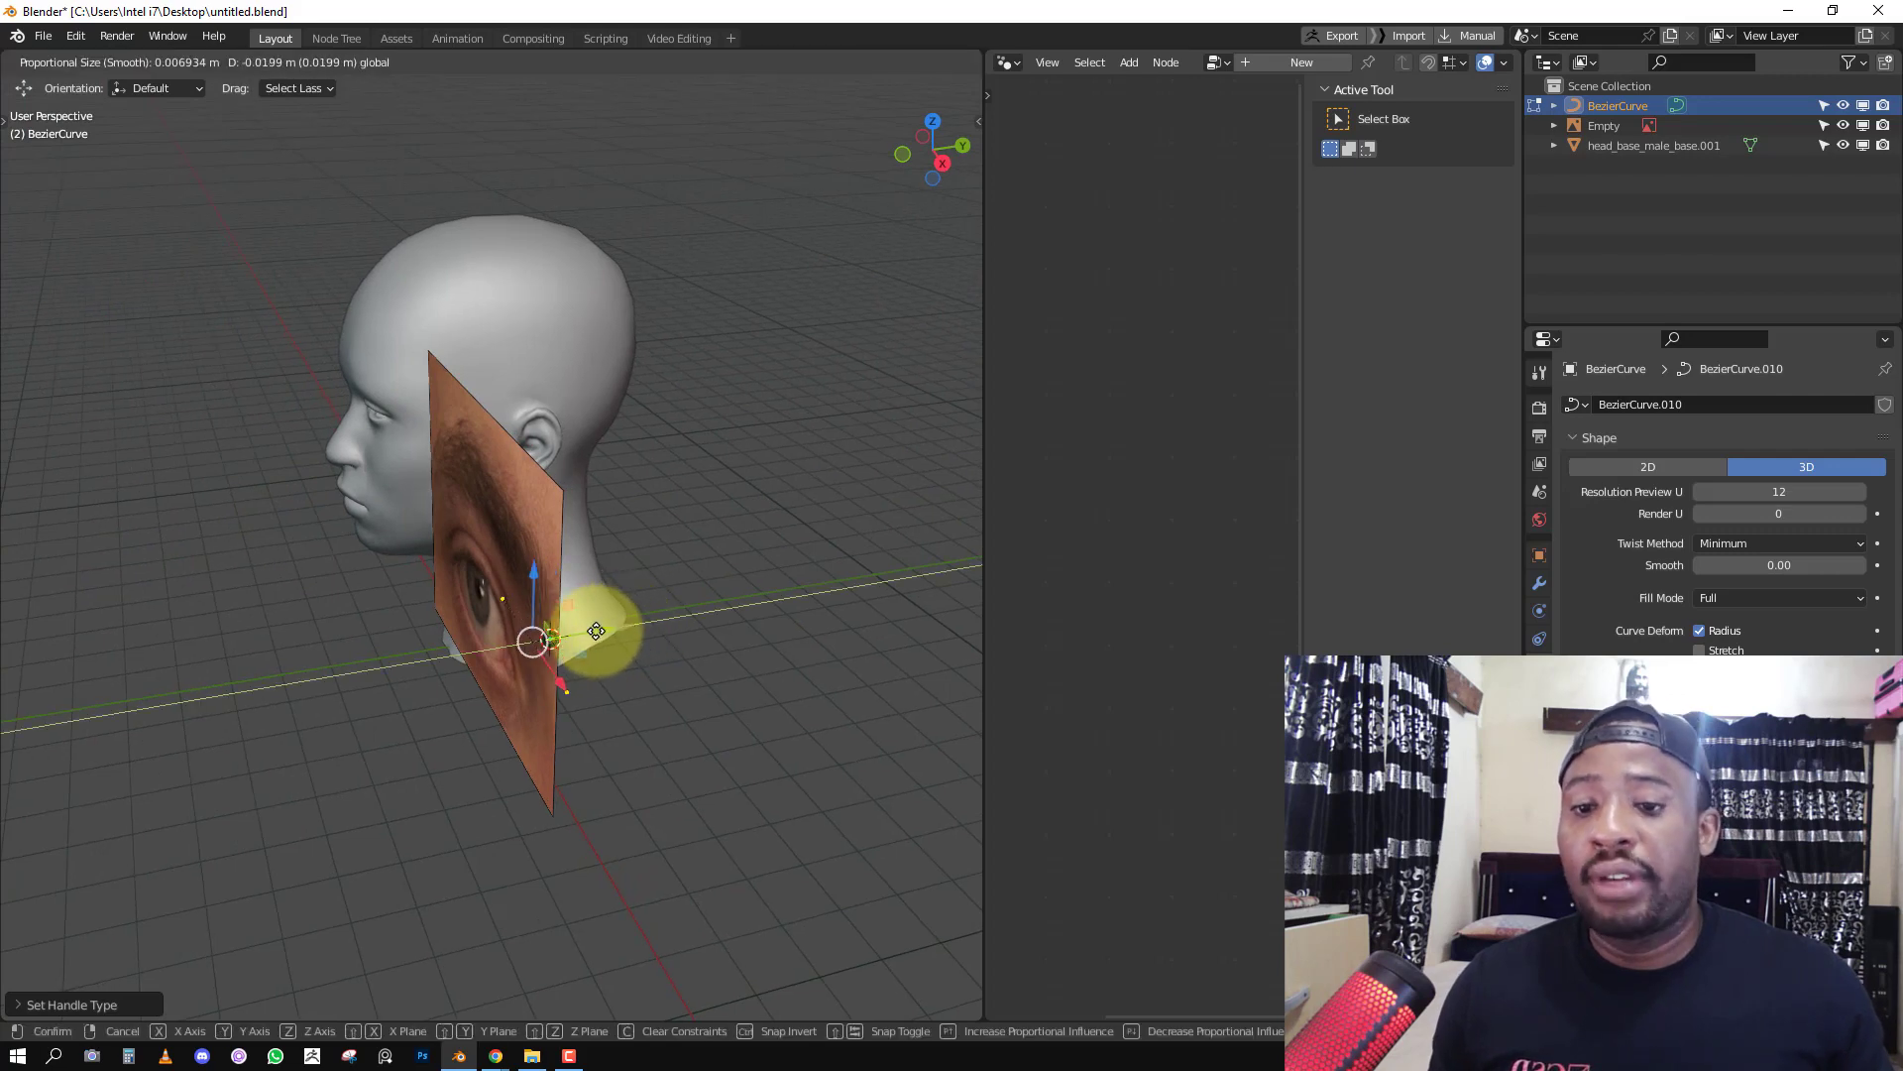
# Try to extend the Bezier curve in front view by extruding extra points from it.
pyautogui.press('KP_1')
pyautogui.click(872, 499)
pyautogui.press('e')
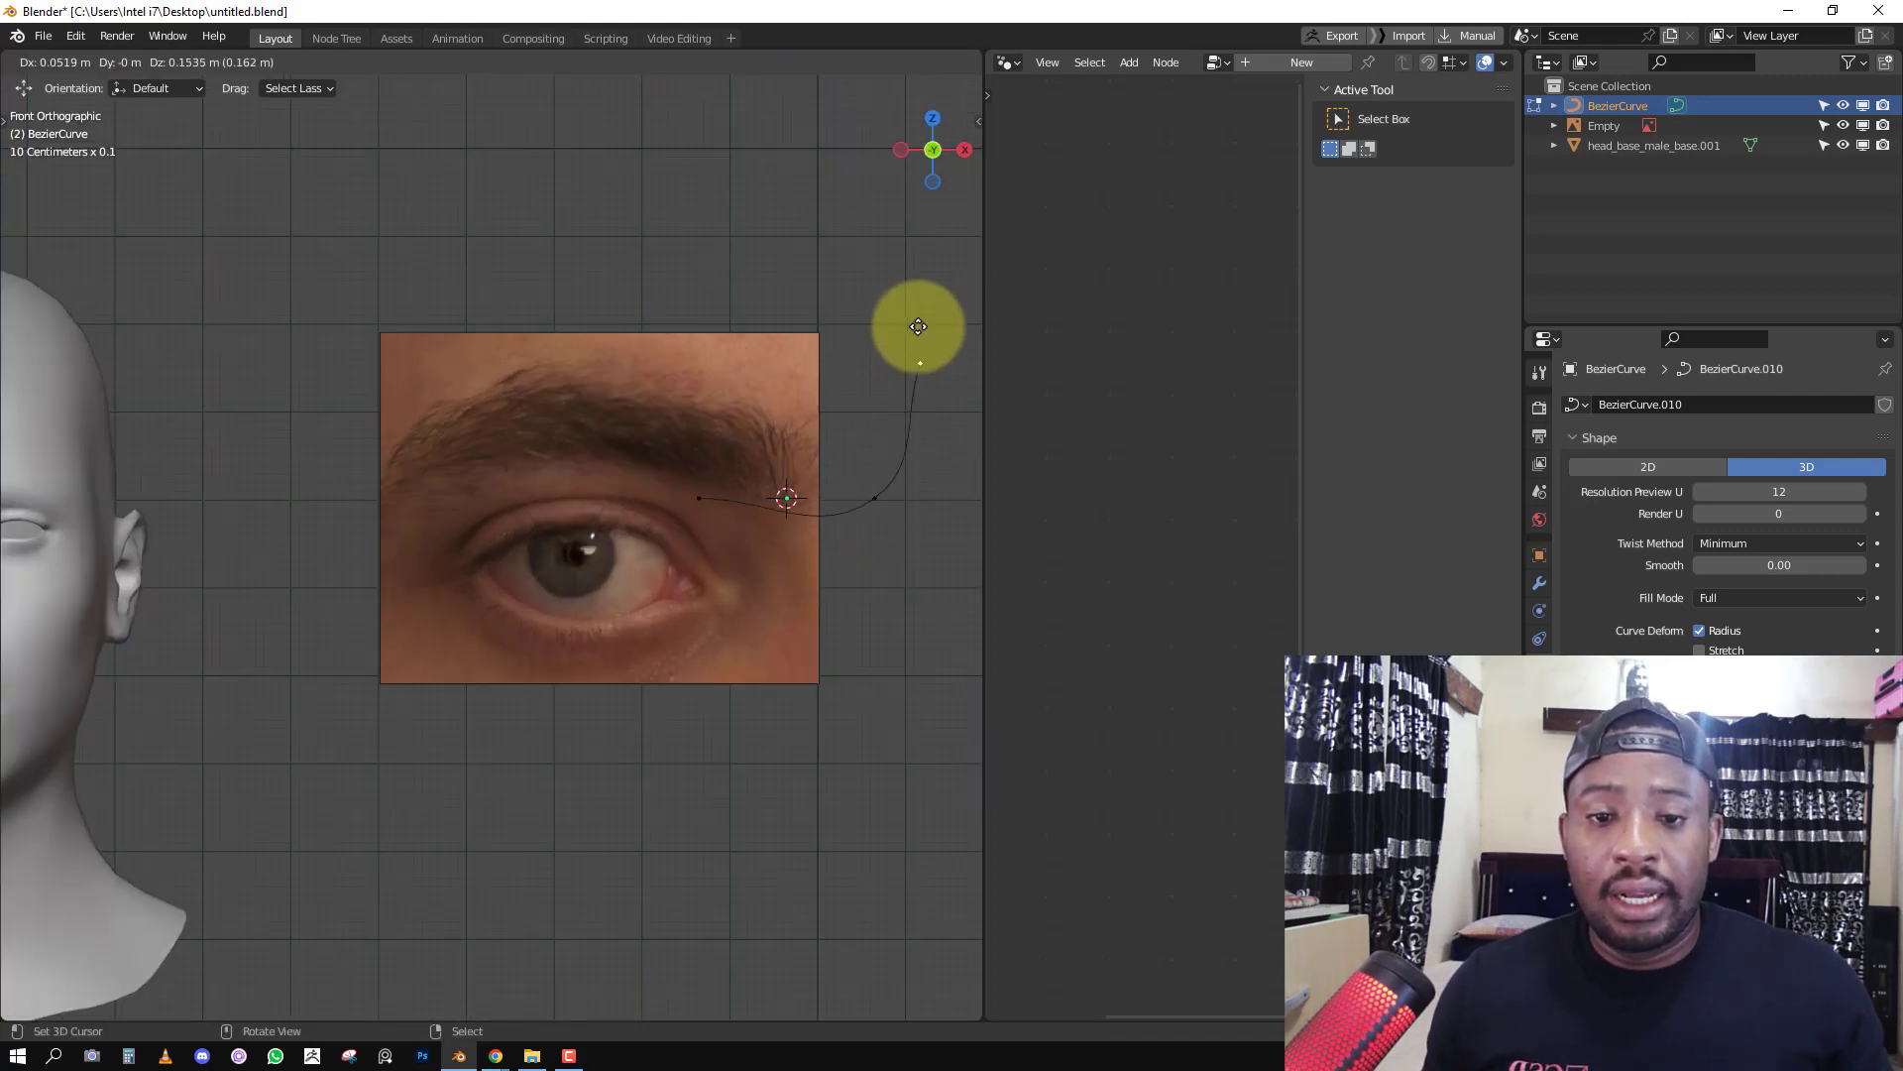
pyautogui.click(859, 374)
pyautogui.keyDown('shift'); pyautogui.moveTo(859, 375); pyautogui.dragTo(684, 430, button='middle'); pyautogui.keyUp('shift')
pyautogui.press('e')
pyautogui.click(756, 566)
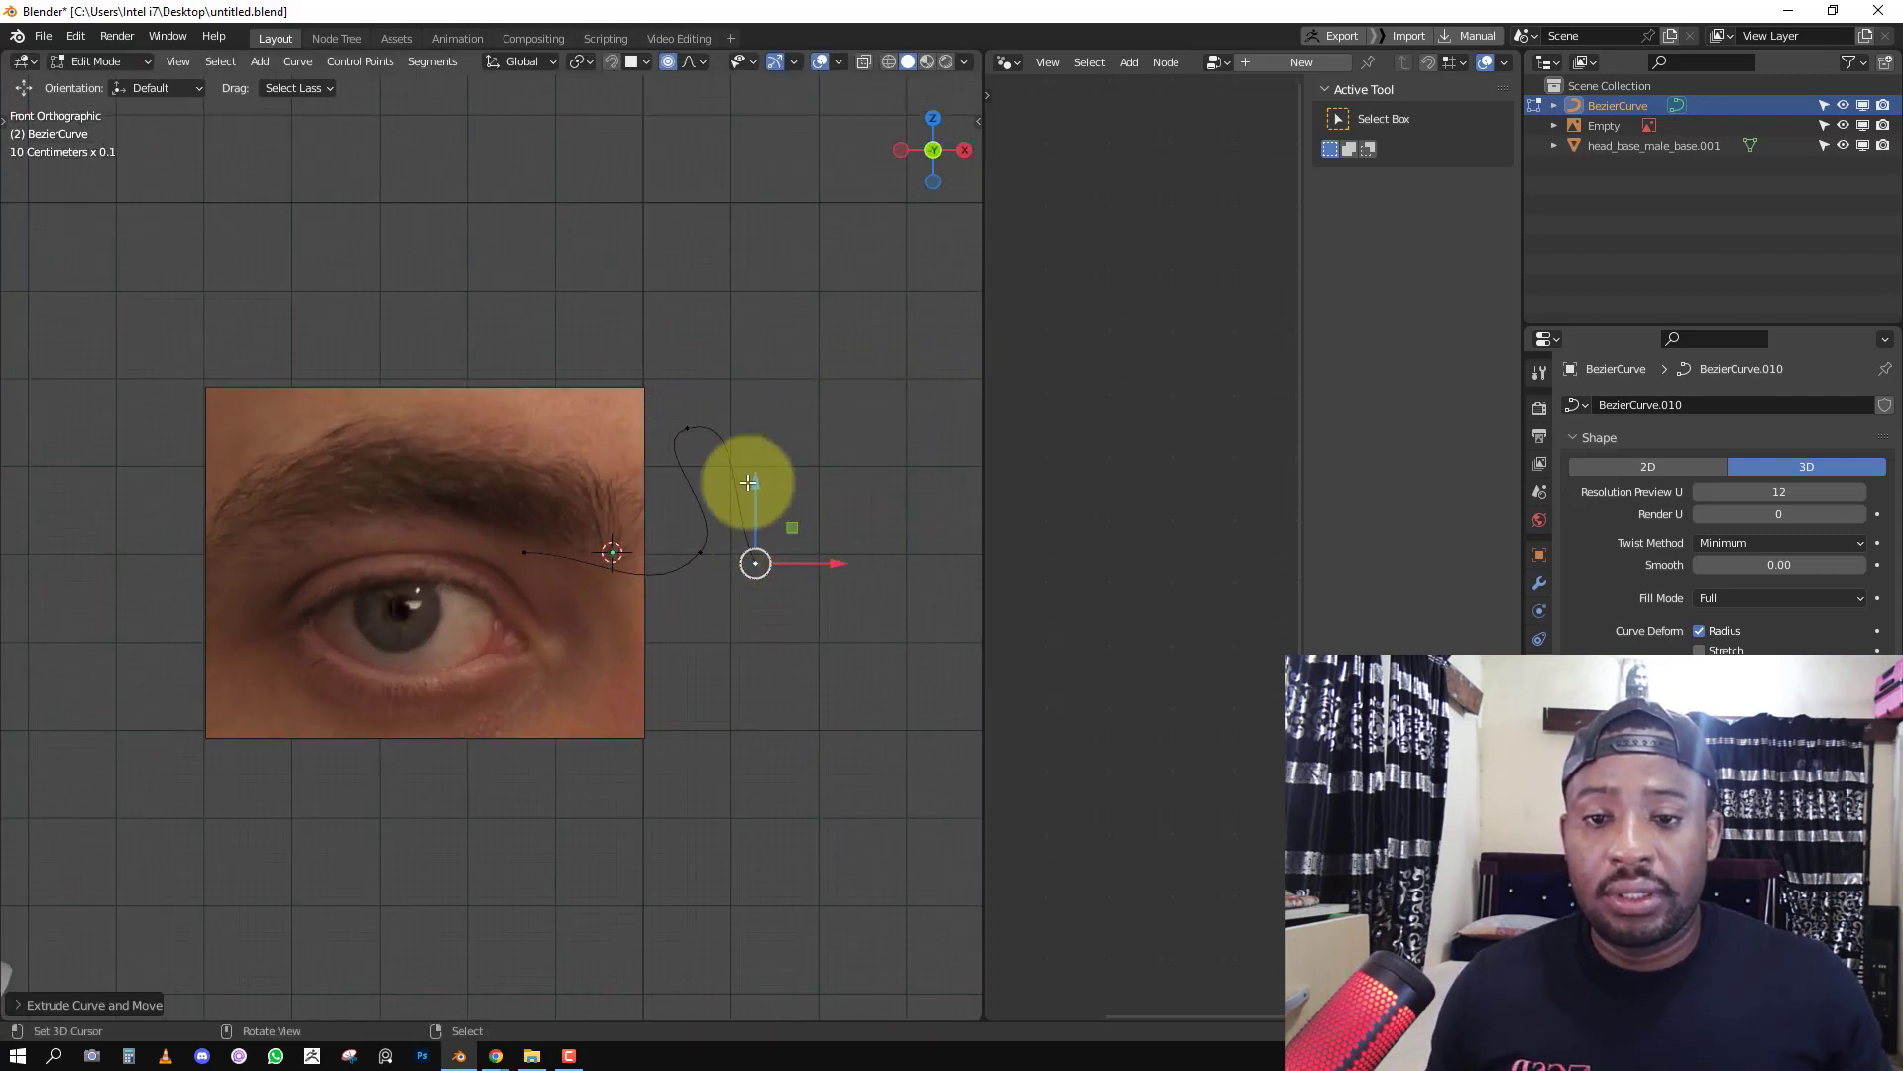
pyautogui.moveTo(689, 430); pyautogui.dragTo(696, 427, button='right')
pyautogui.press('e')
pyautogui.rightClick(724, 466)
# Delete all points of the Bezier curve, staying in Edit Mode.
pyautogui.press('a')
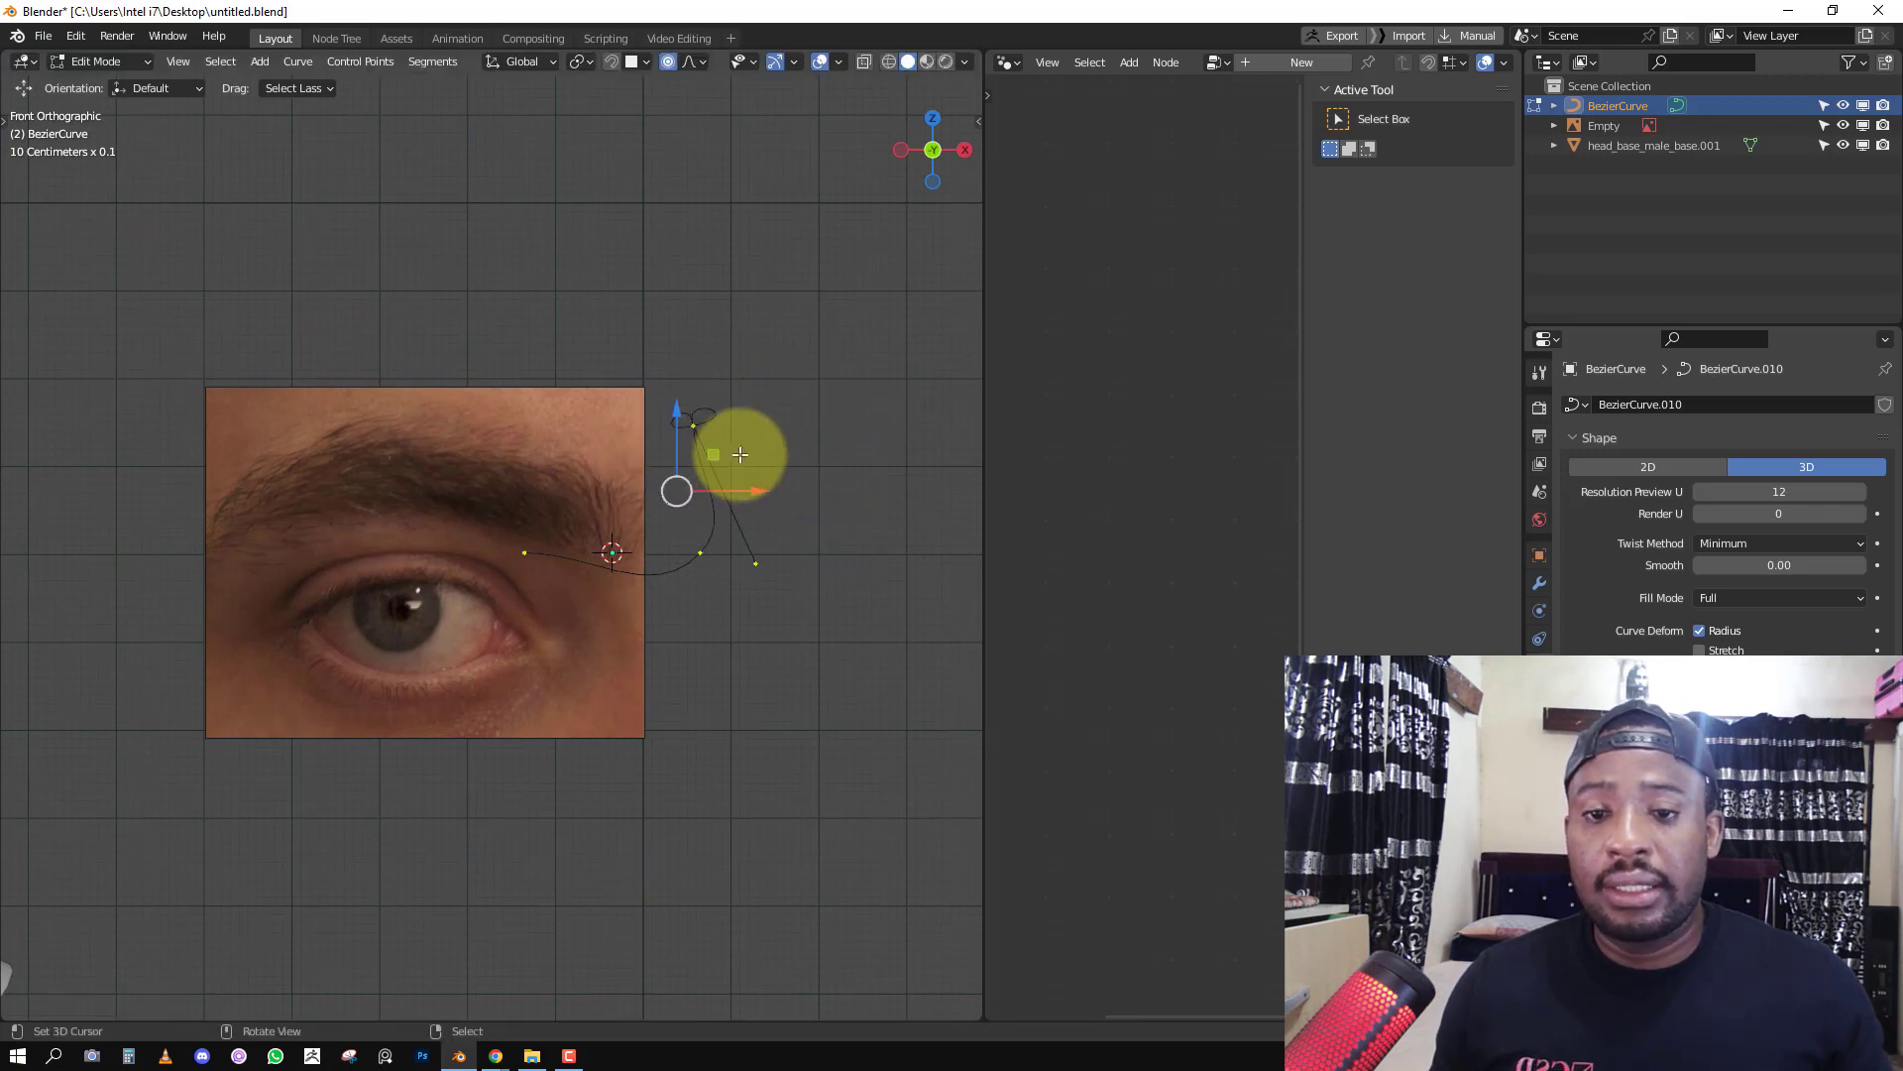
pyautogui.press('x')
pyautogui.click(735, 456)
# Activate the curve Draw tool and try one stroke near the eyebrow's inner end, undoing it.
pyautogui.keyDown('shift'); pyautogui.moveTo(502, 507); pyautogui.dragTo(624, 467, button='middle'); pyautogui.keyUp('shift')
pyautogui.hotkey('shift', 'space')
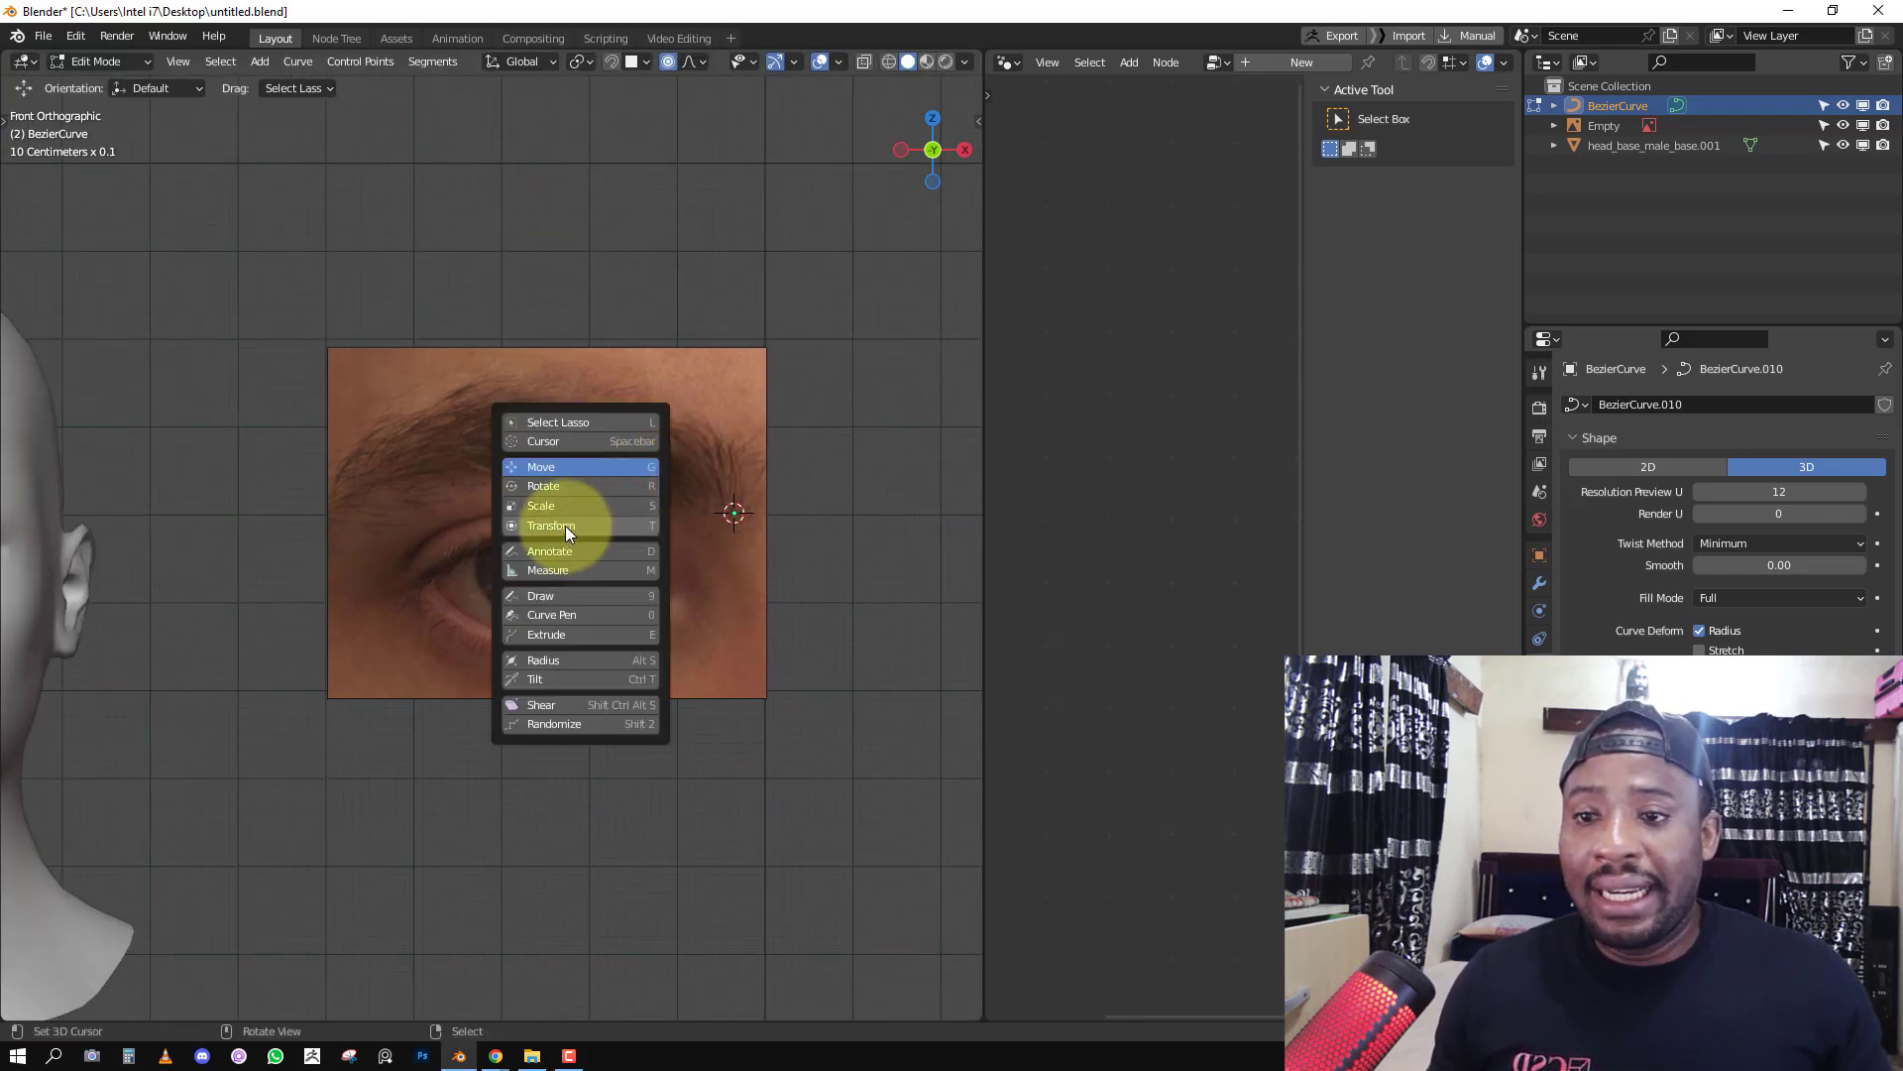
pyautogui.press('t')
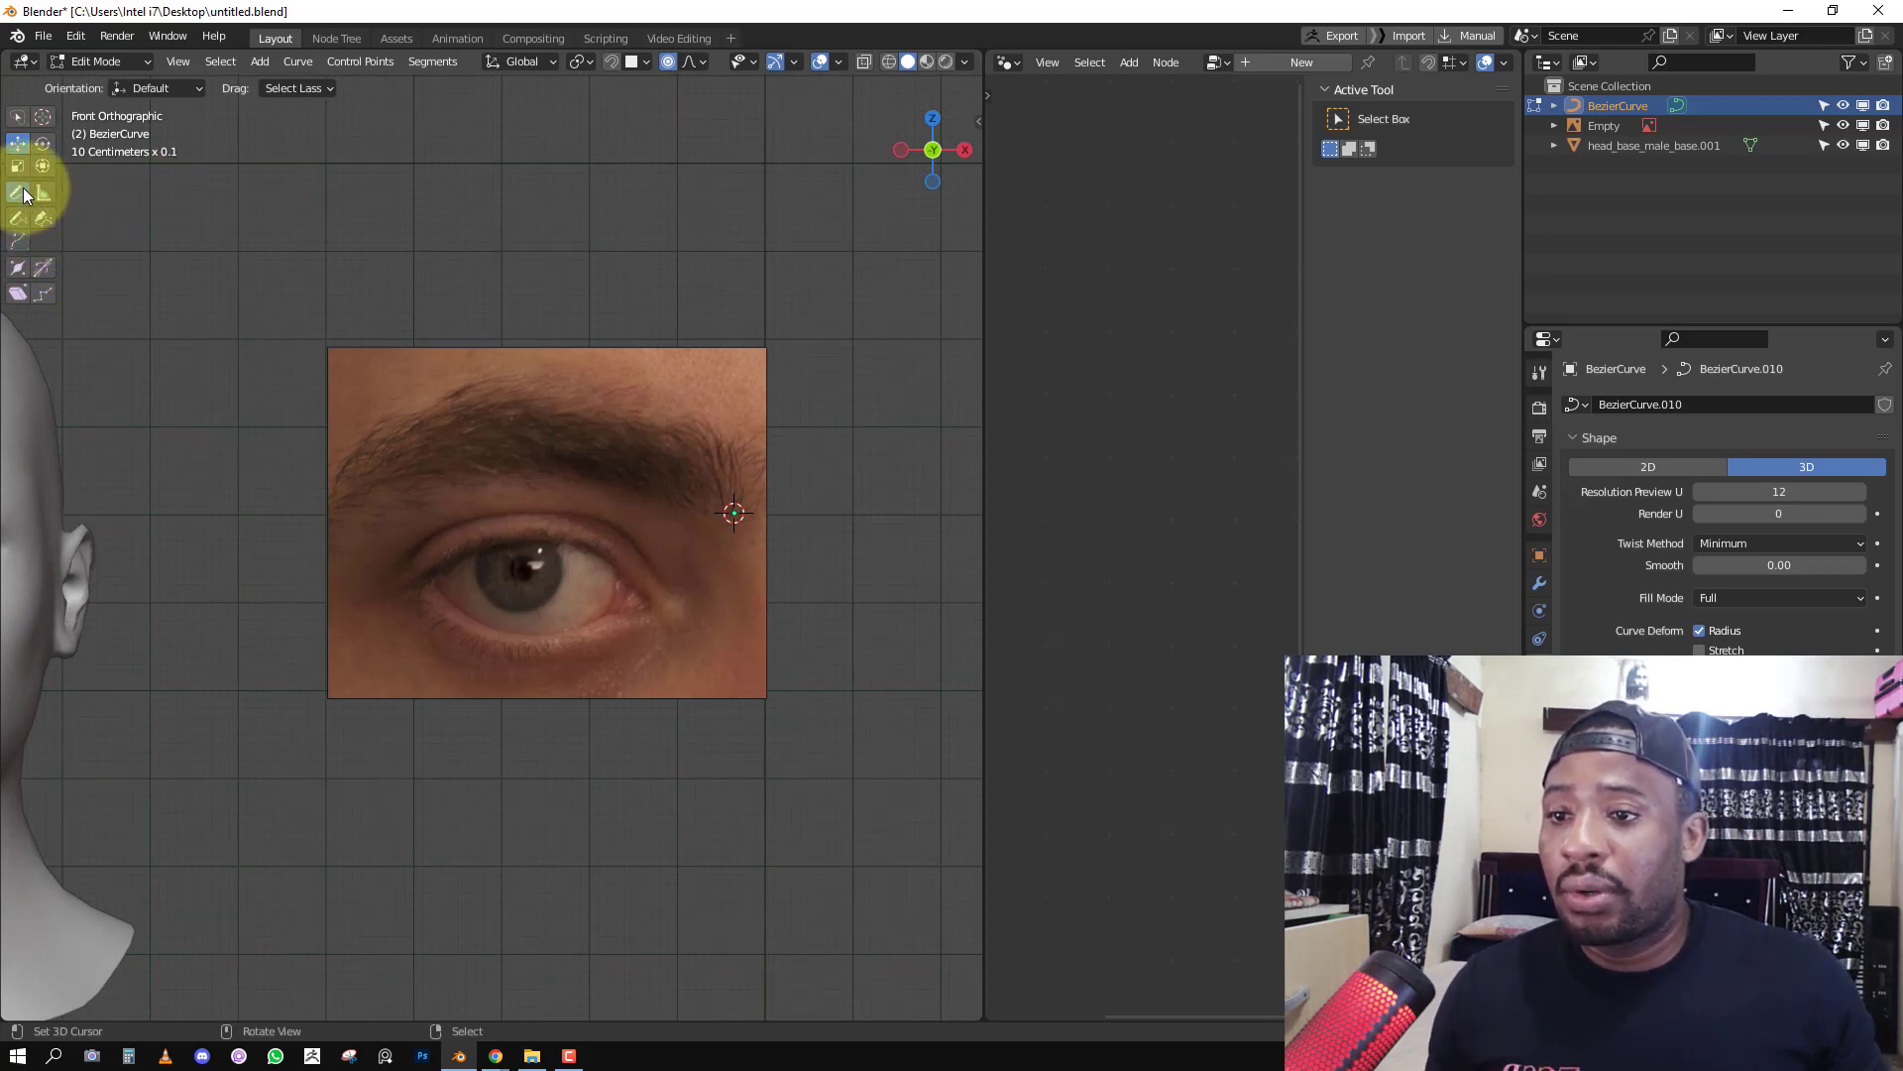
pyautogui.click(17, 218)
pyautogui.moveTo(680, 488); pyautogui.dragTo(811, 393)
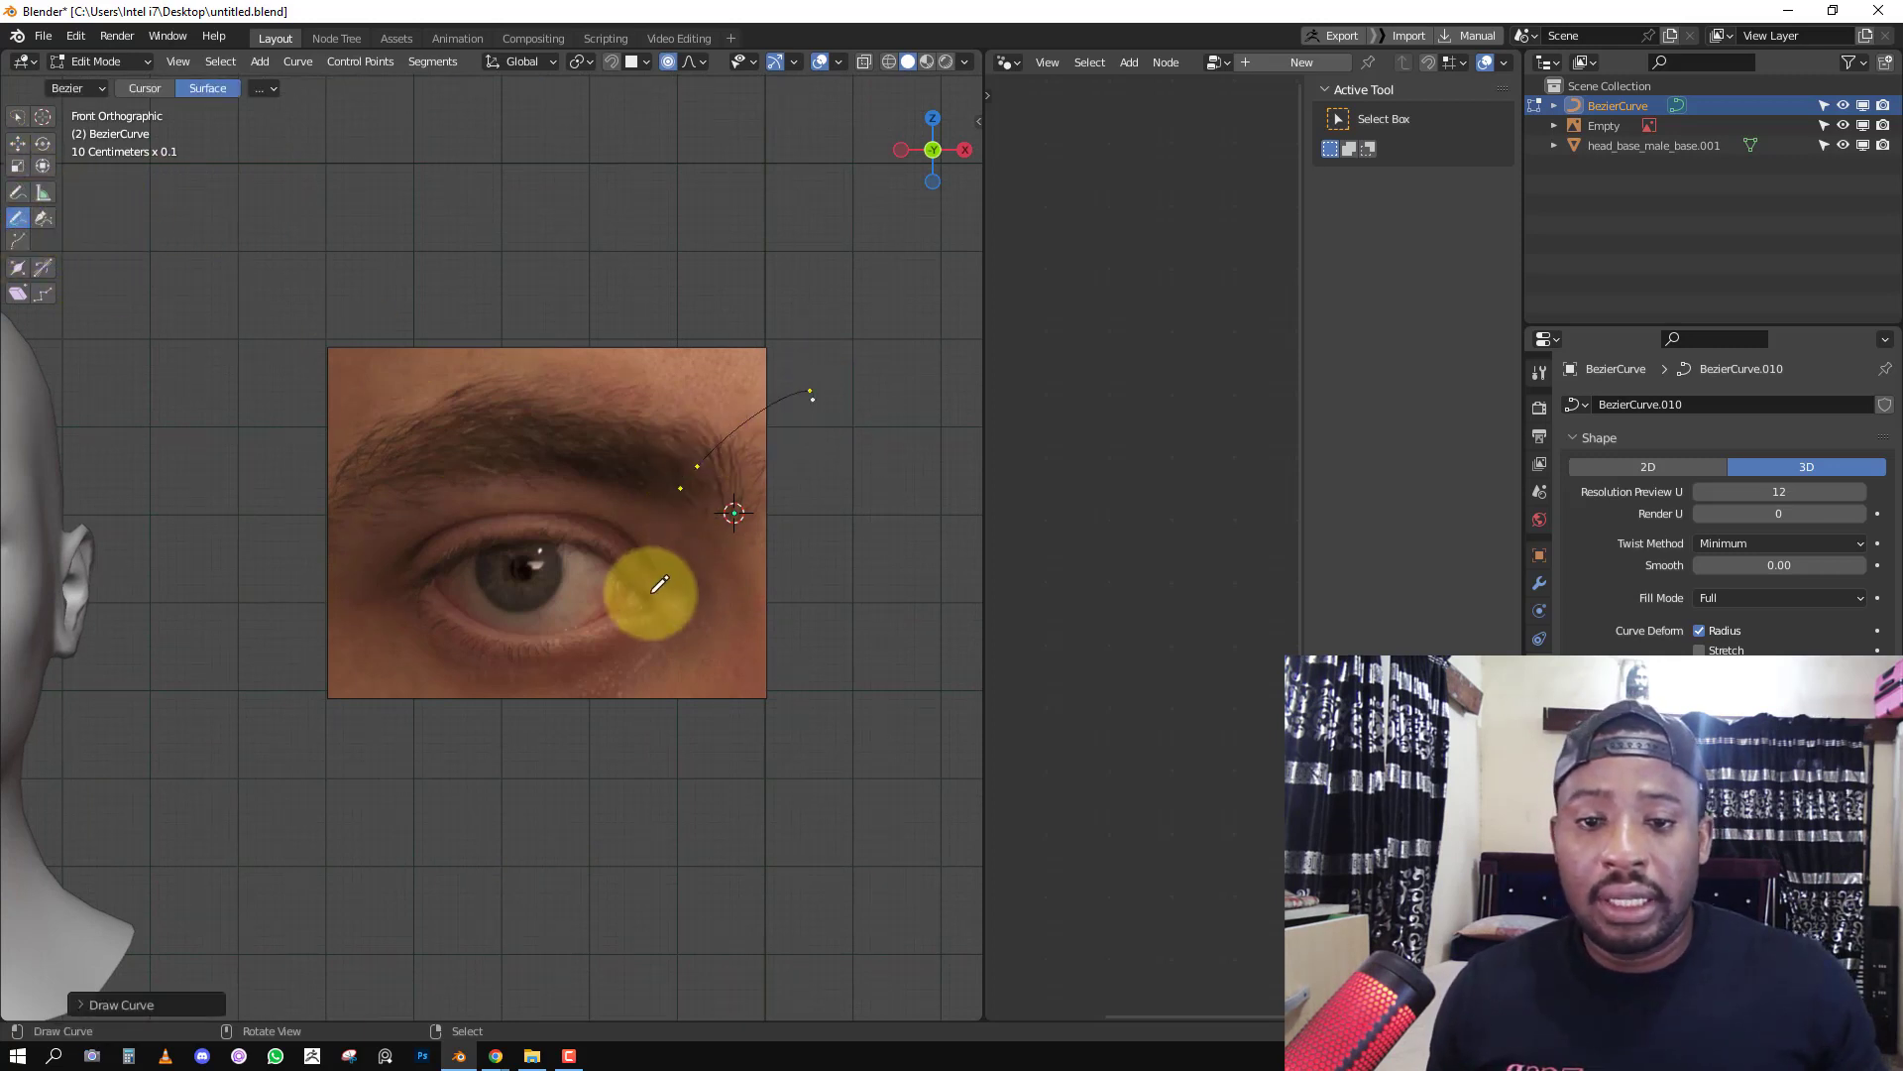
pyautogui.hotkey('ctrl', 'z')
# Draw individual hair strokes over the reference eyebrow at its lower outer part, inner end and upper edge.
pyautogui.scroll(2, 730, 544)
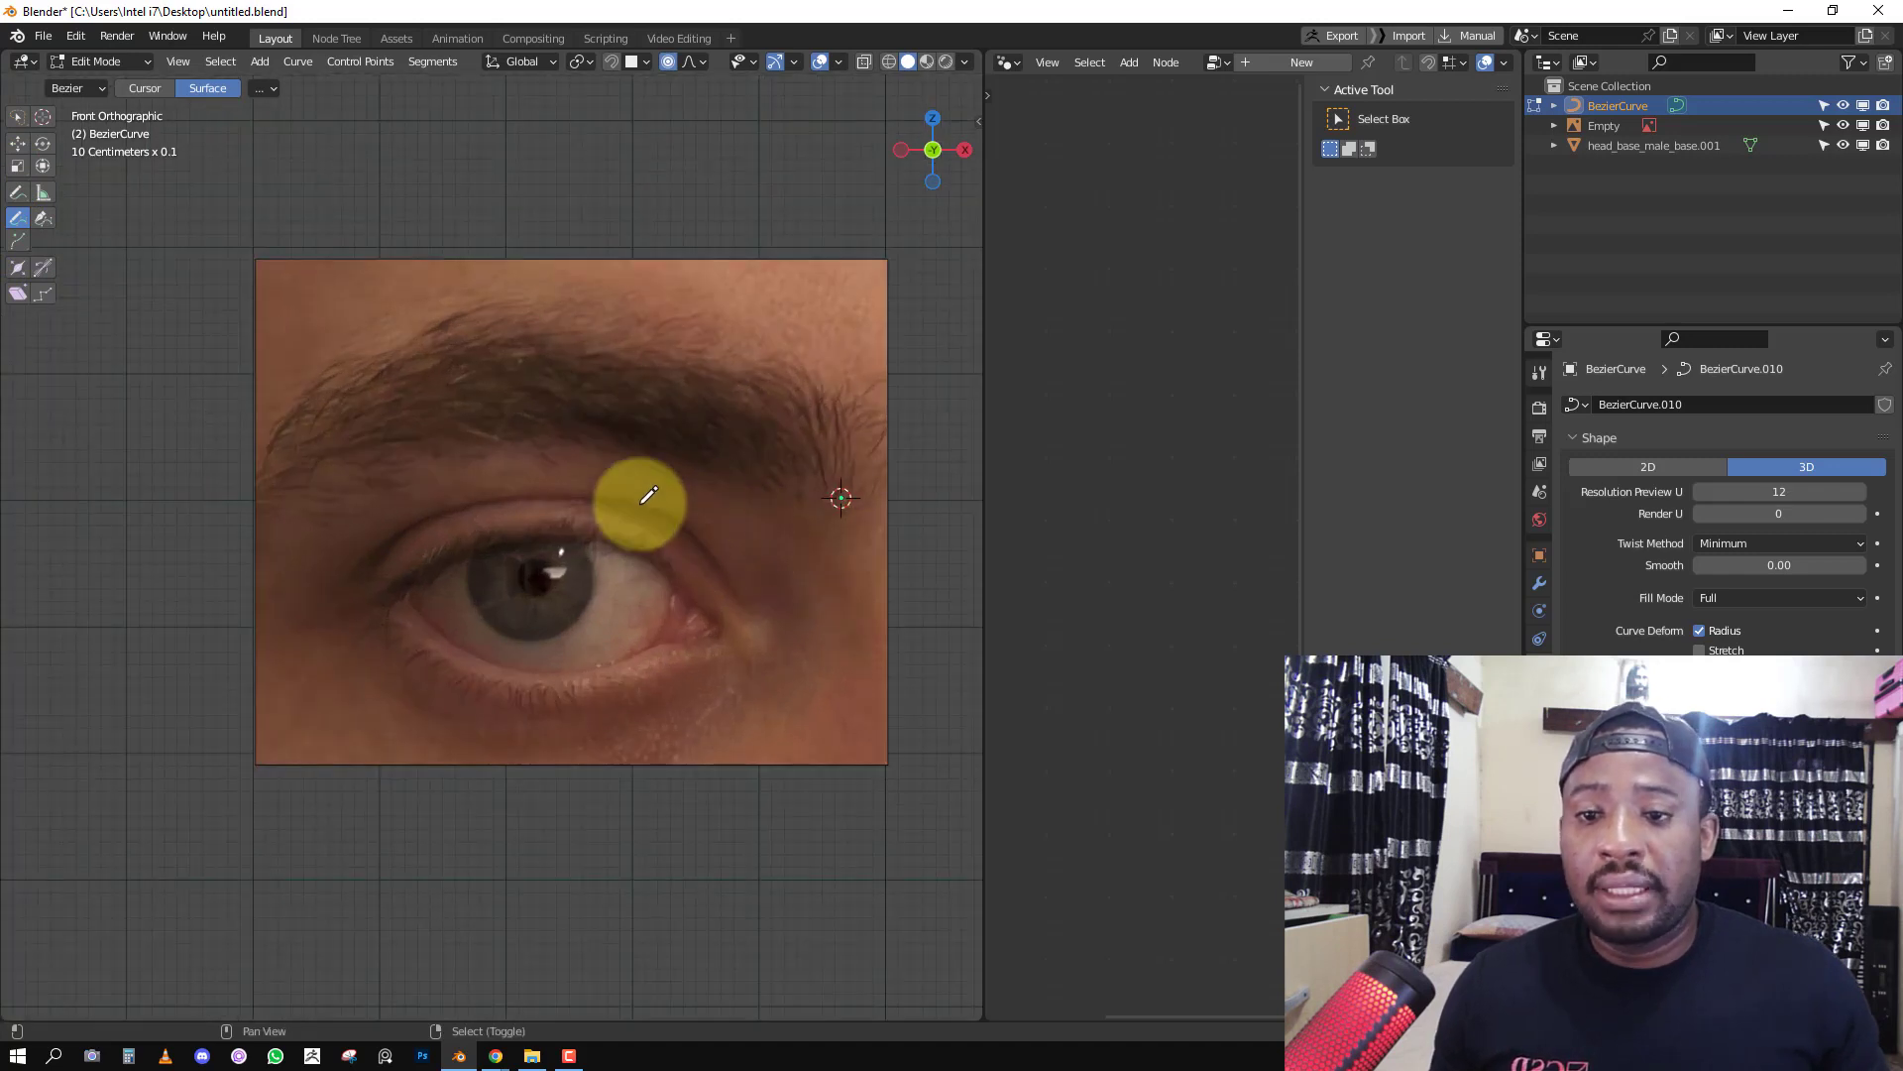
pyautogui.keyDown('shift'); pyautogui.moveTo(640, 504); pyautogui.dragTo(643, 545, button='middle'); pyautogui.keyUp('shift')
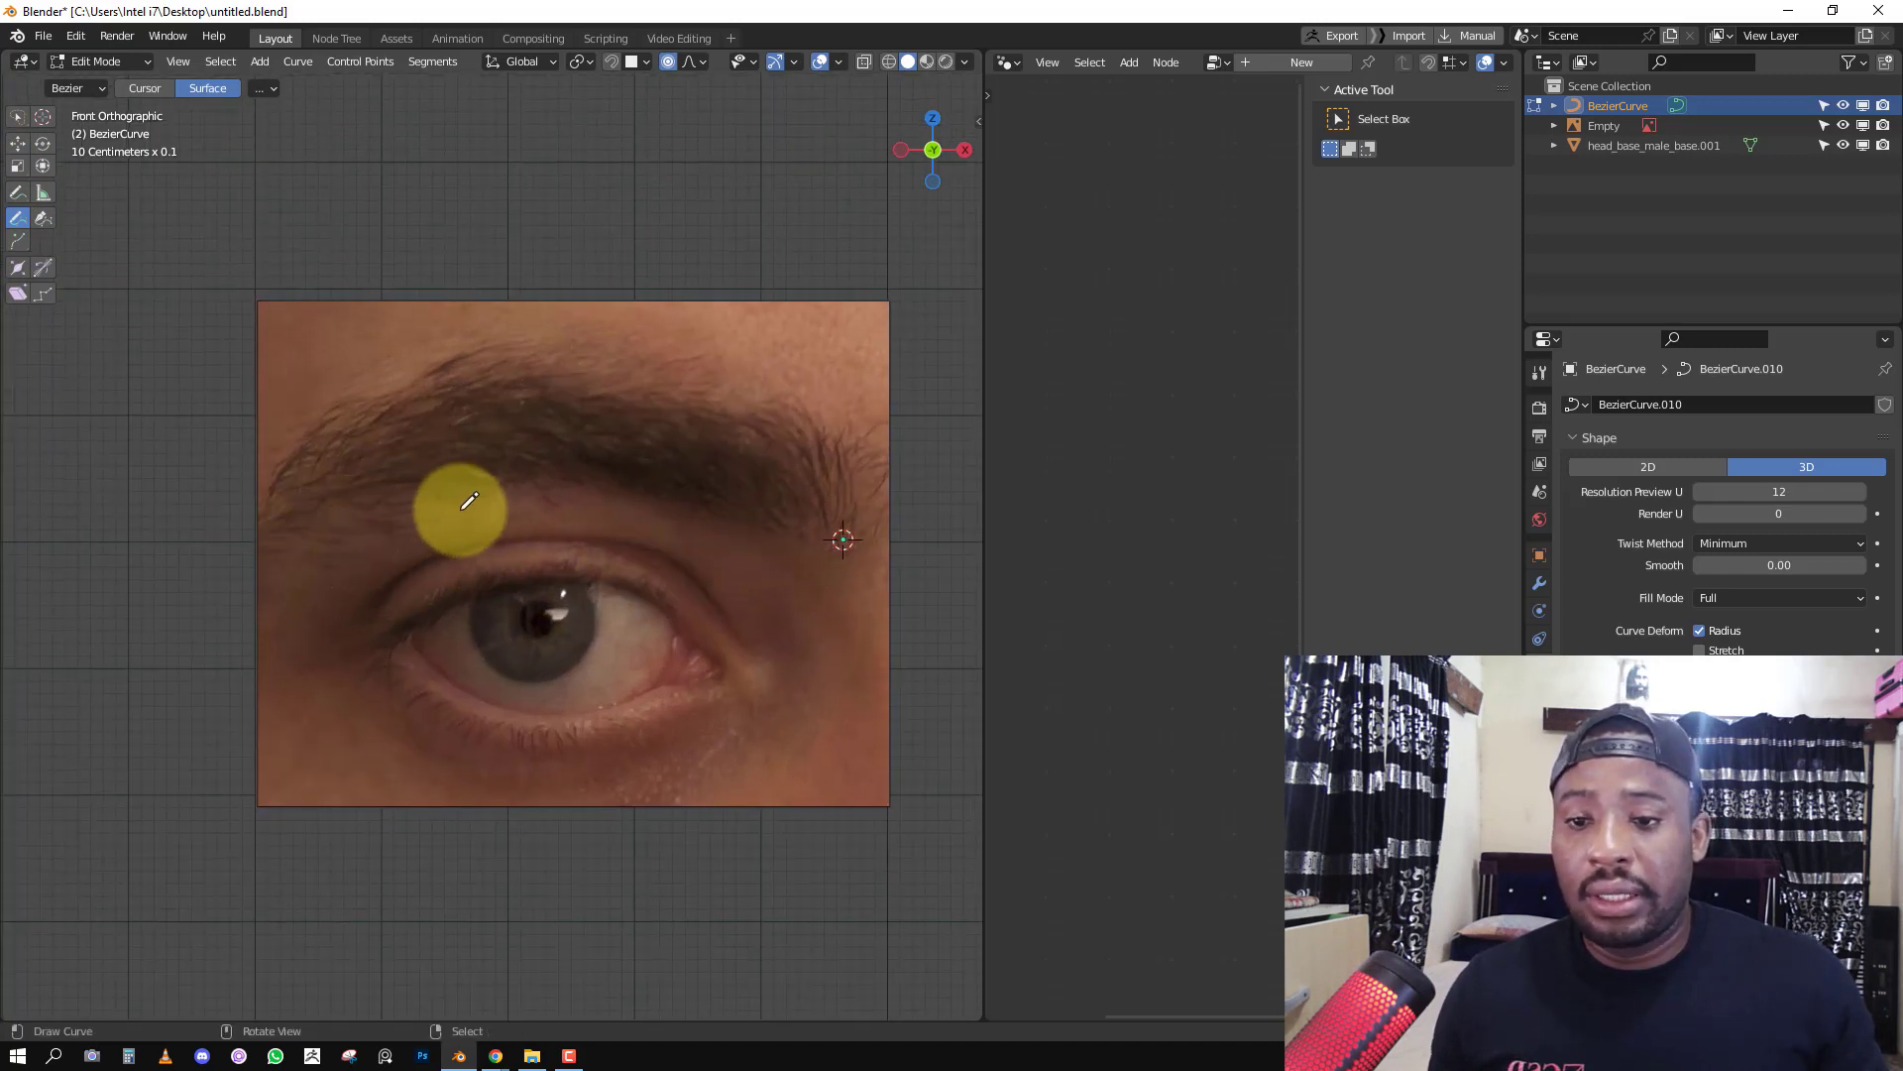
pyautogui.moveTo(483, 490)
pyautogui.mouseDown()
pyautogui.moveTo(374, 526)
pyautogui.moveTo(396, 539)
pyautogui.mouseUp()
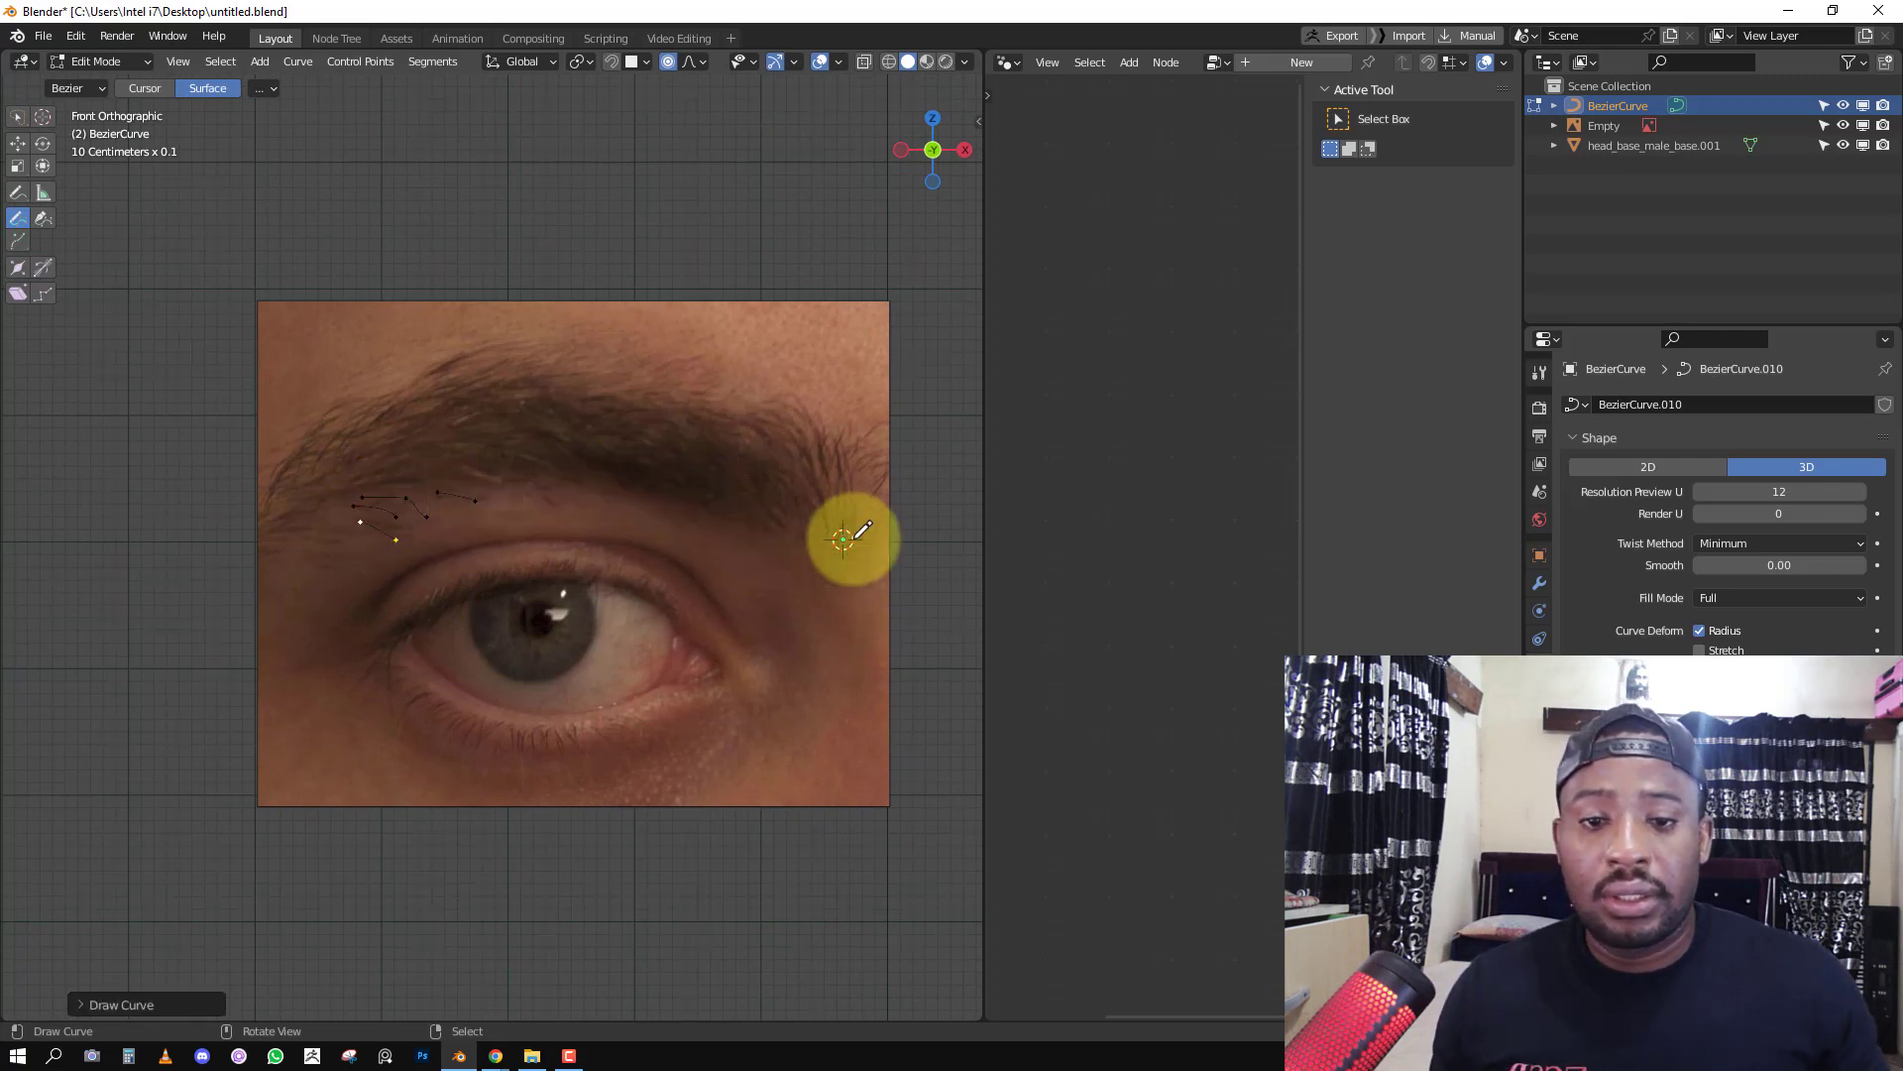
pyautogui.moveTo(829, 518)
pyautogui.mouseDown()
pyautogui.moveTo(829, 438)
pyautogui.moveTo(825, 465)
pyautogui.moveTo(801, 388)
pyautogui.mouseUp()
pyautogui.moveTo(815, 456); pyautogui.dragTo(786, 394)
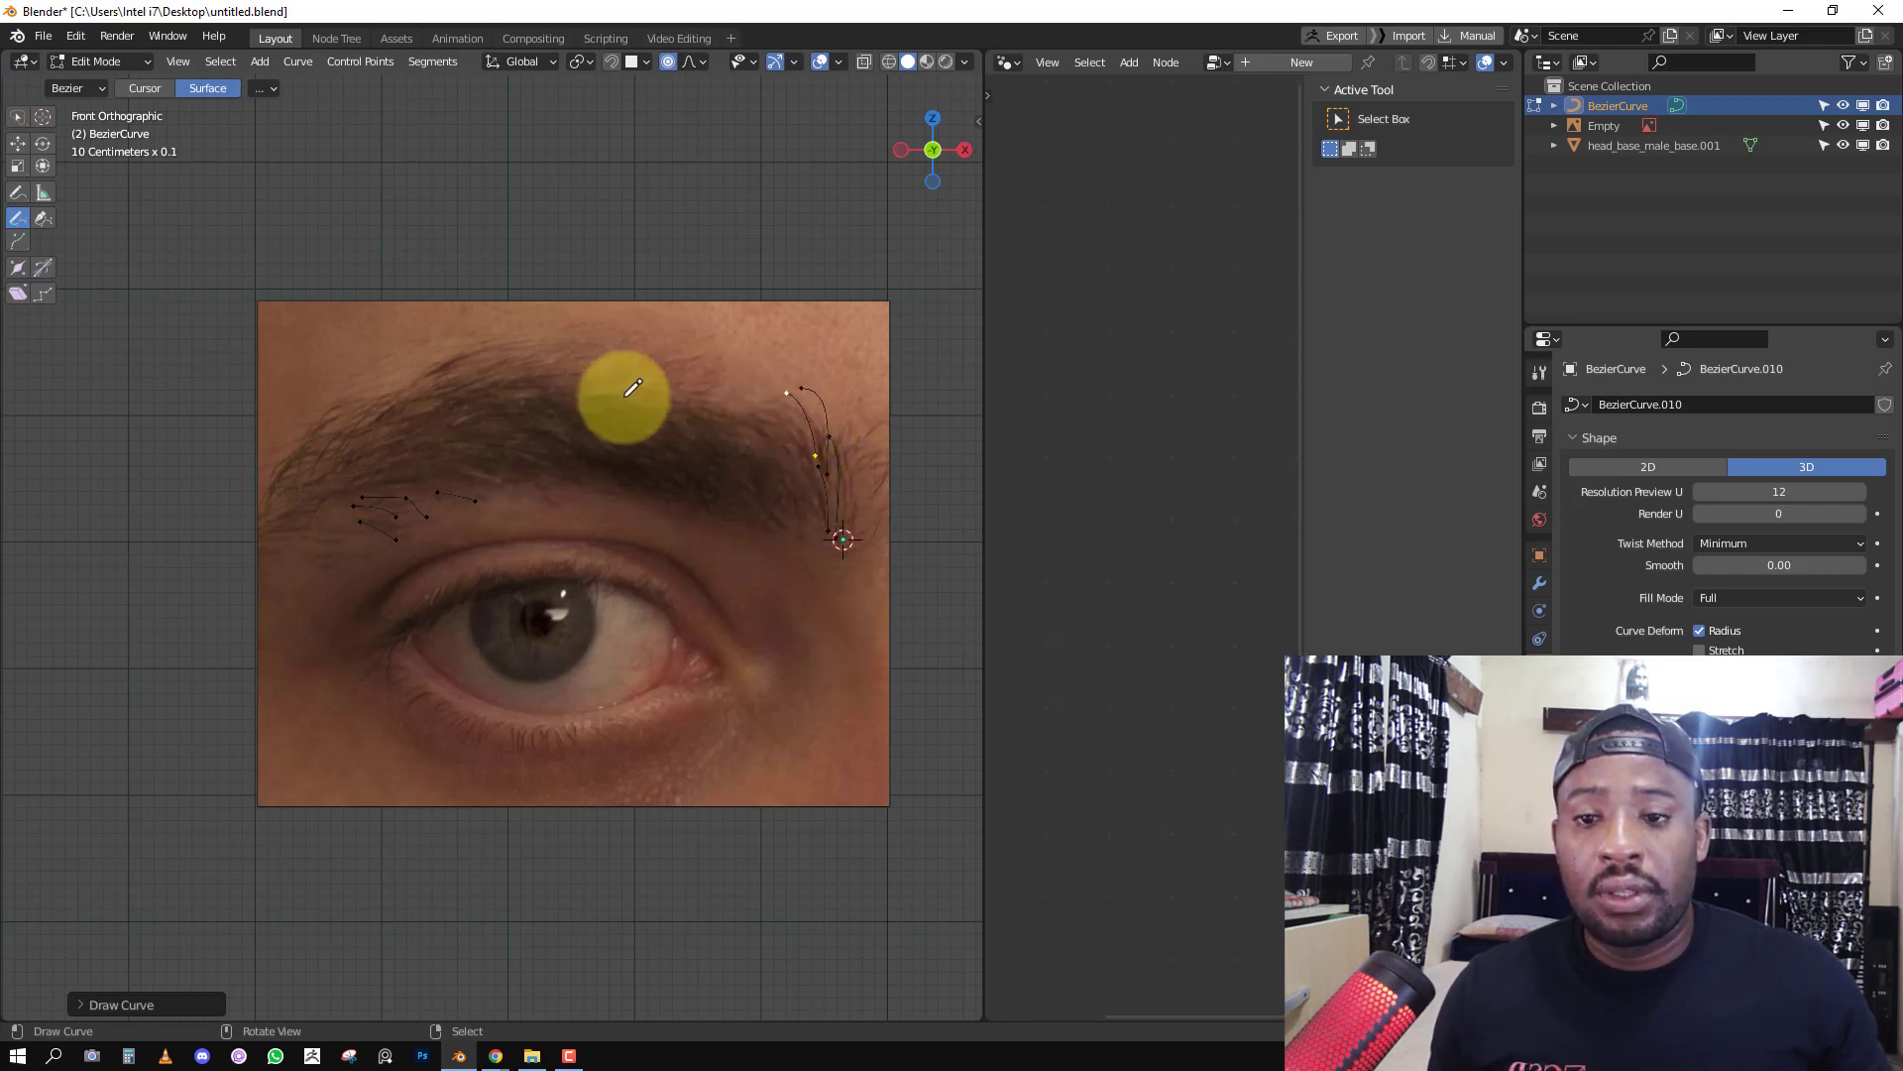
pyautogui.moveTo(506, 339)
pyautogui.mouseDown()
pyautogui.moveTo(434, 363)
pyautogui.moveTo(503, 363)
pyautogui.moveTo(453, 387)
pyautogui.mouseUp()
pyautogui.moveTo(557, 354)
pyautogui.mouseDown()
pyautogui.moveTo(474, 386)
pyautogui.moveTo(674, 357)
pyautogui.moveTo(590, 405)
pyautogui.mouseUp()
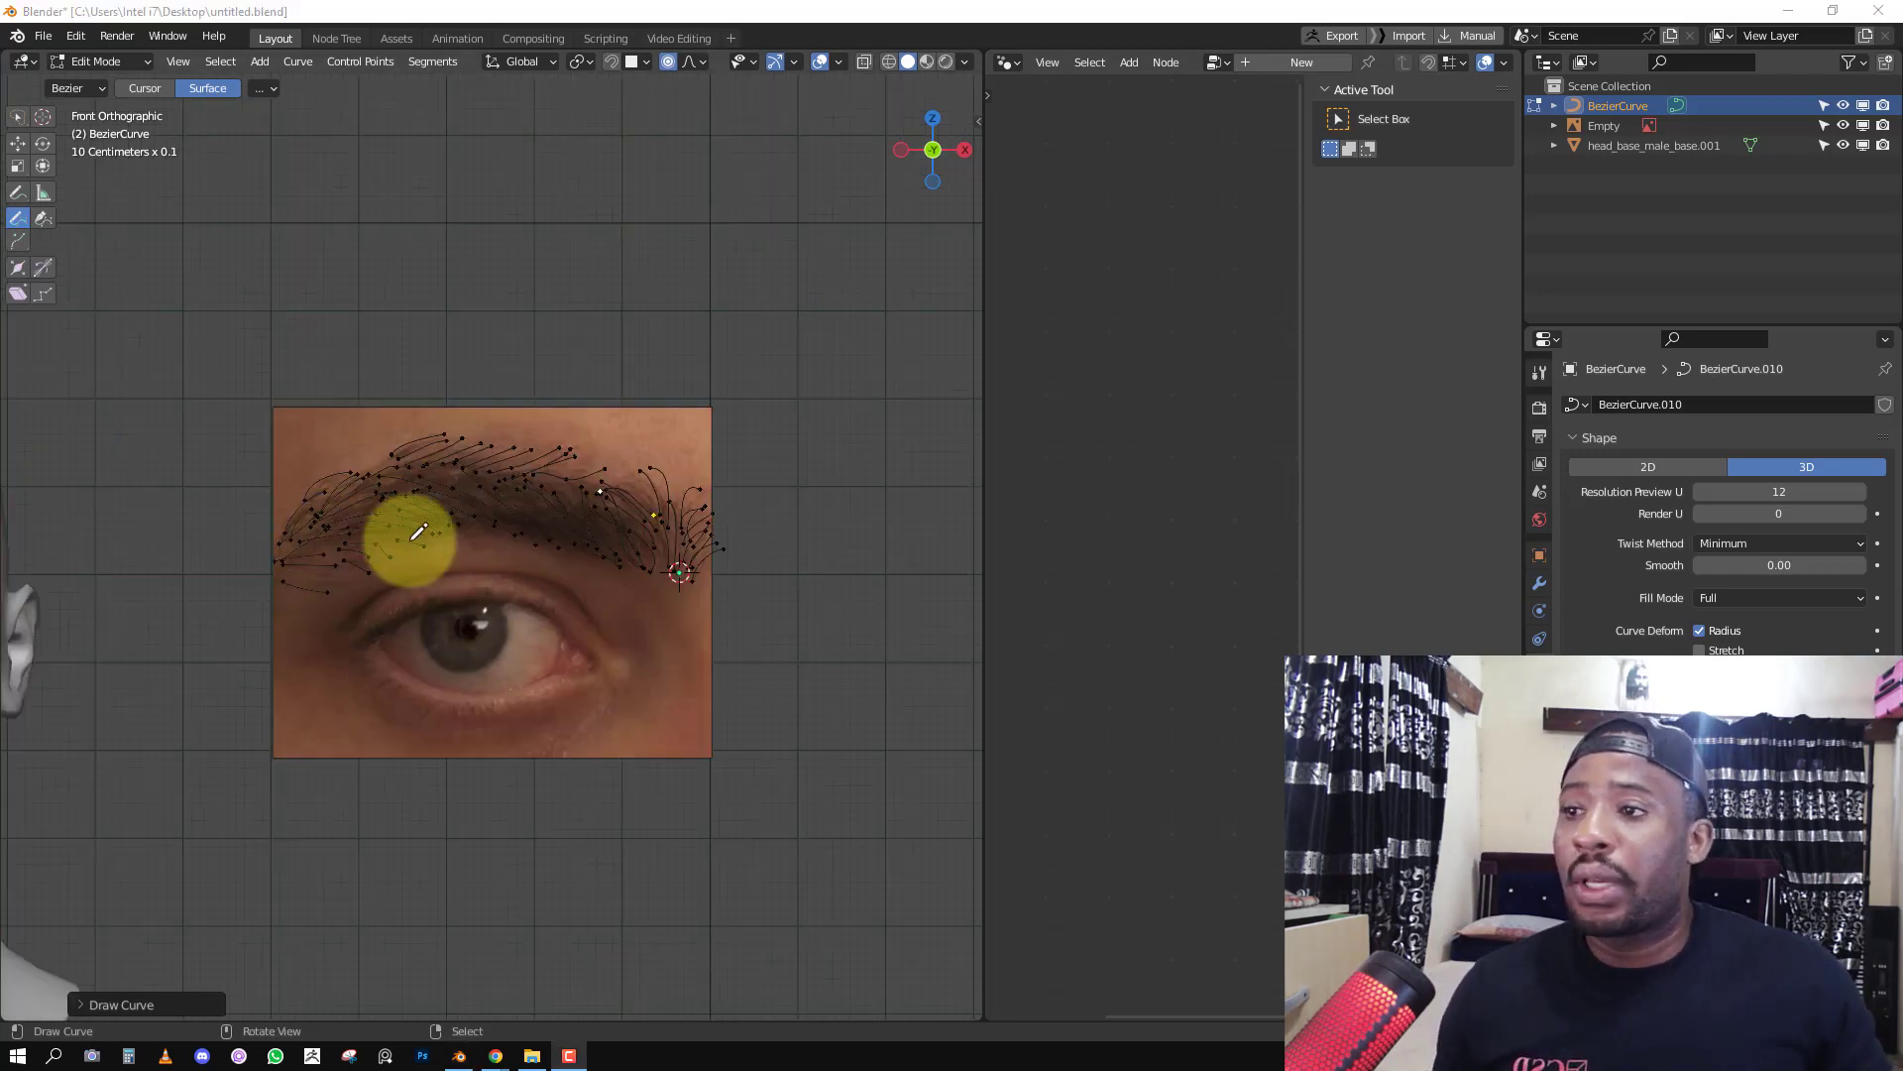
# Draw further hair strokes beside the eyebrow's inner end and along the adjoining upper edge, and clear the selection.
pyautogui.moveTo(403, 531)
pyautogui.mouseDown(button='middle')
pyautogui.moveTo(501, 574)
pyautogui.moveTo(426, 585)
pyautogui.moveTo(615, 541)
pyautogui.mouseUp(button='middle')
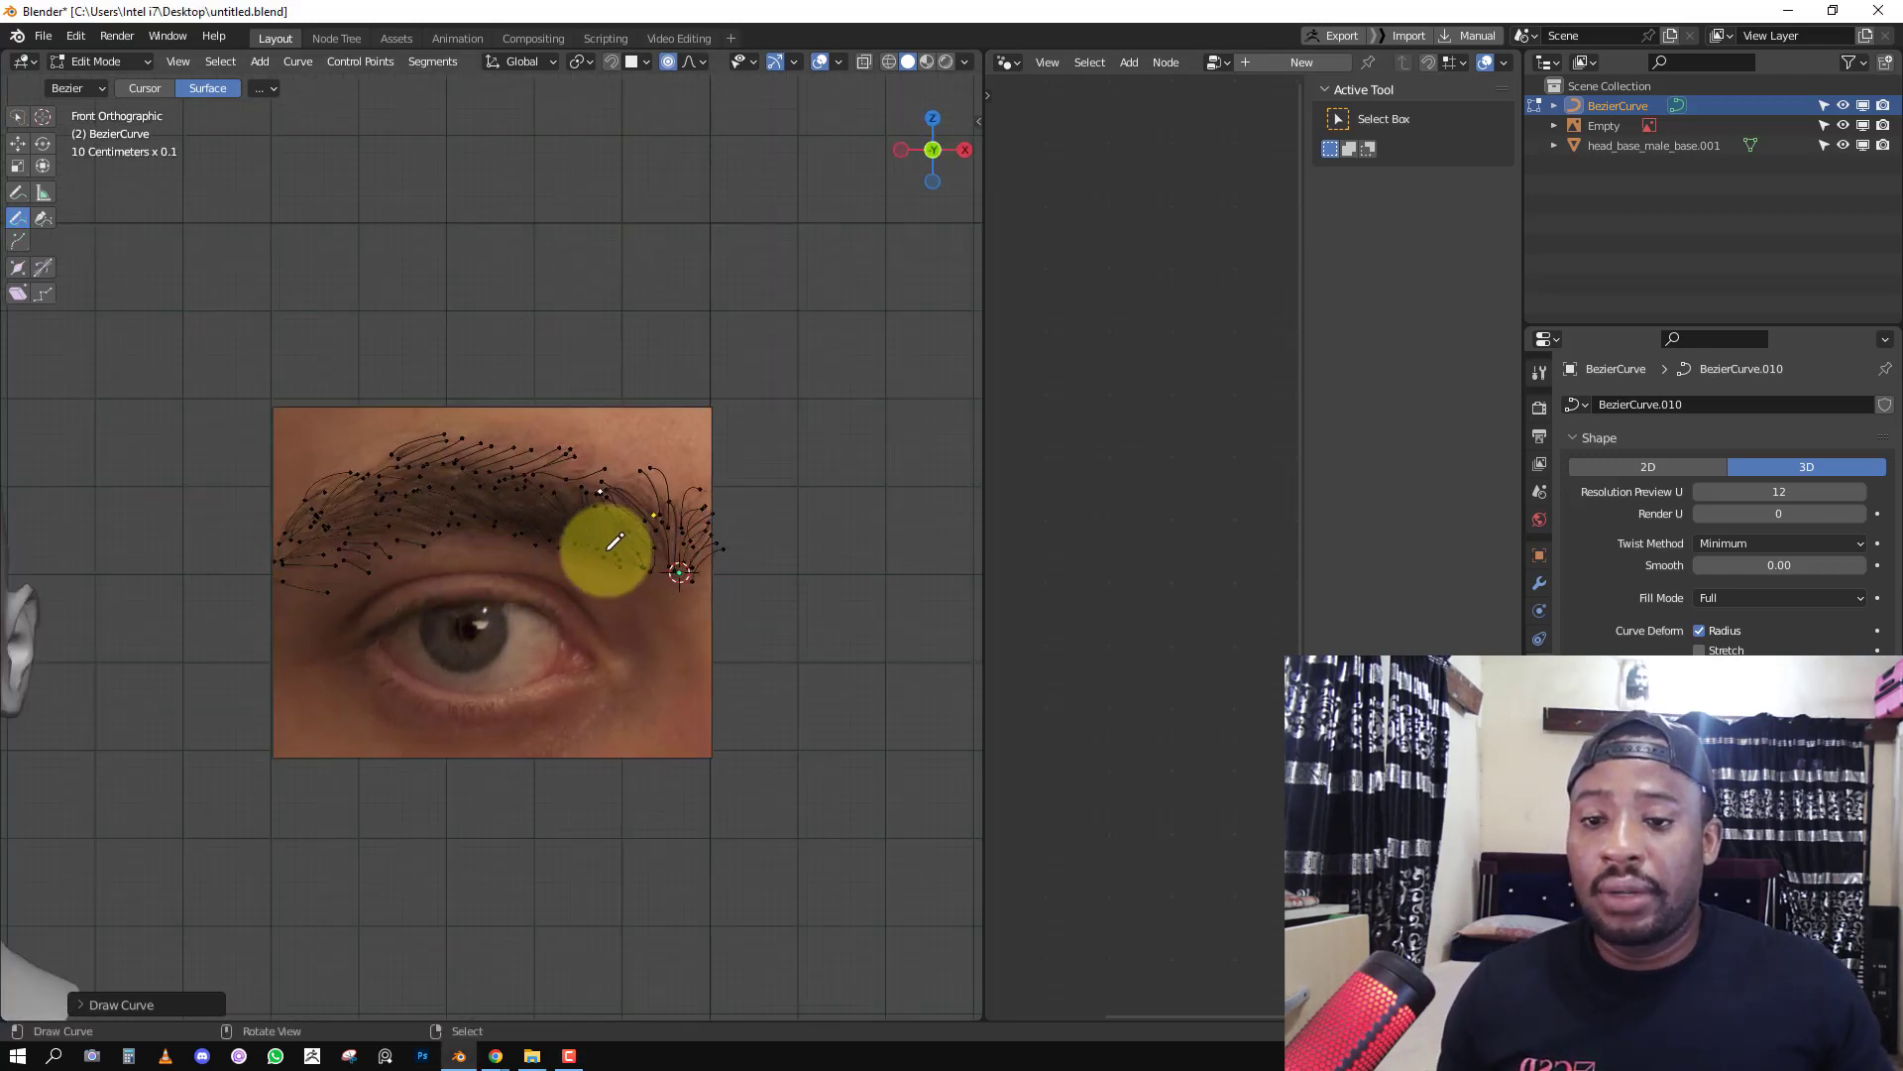
pyautogui.scroll(2, 615, 542)
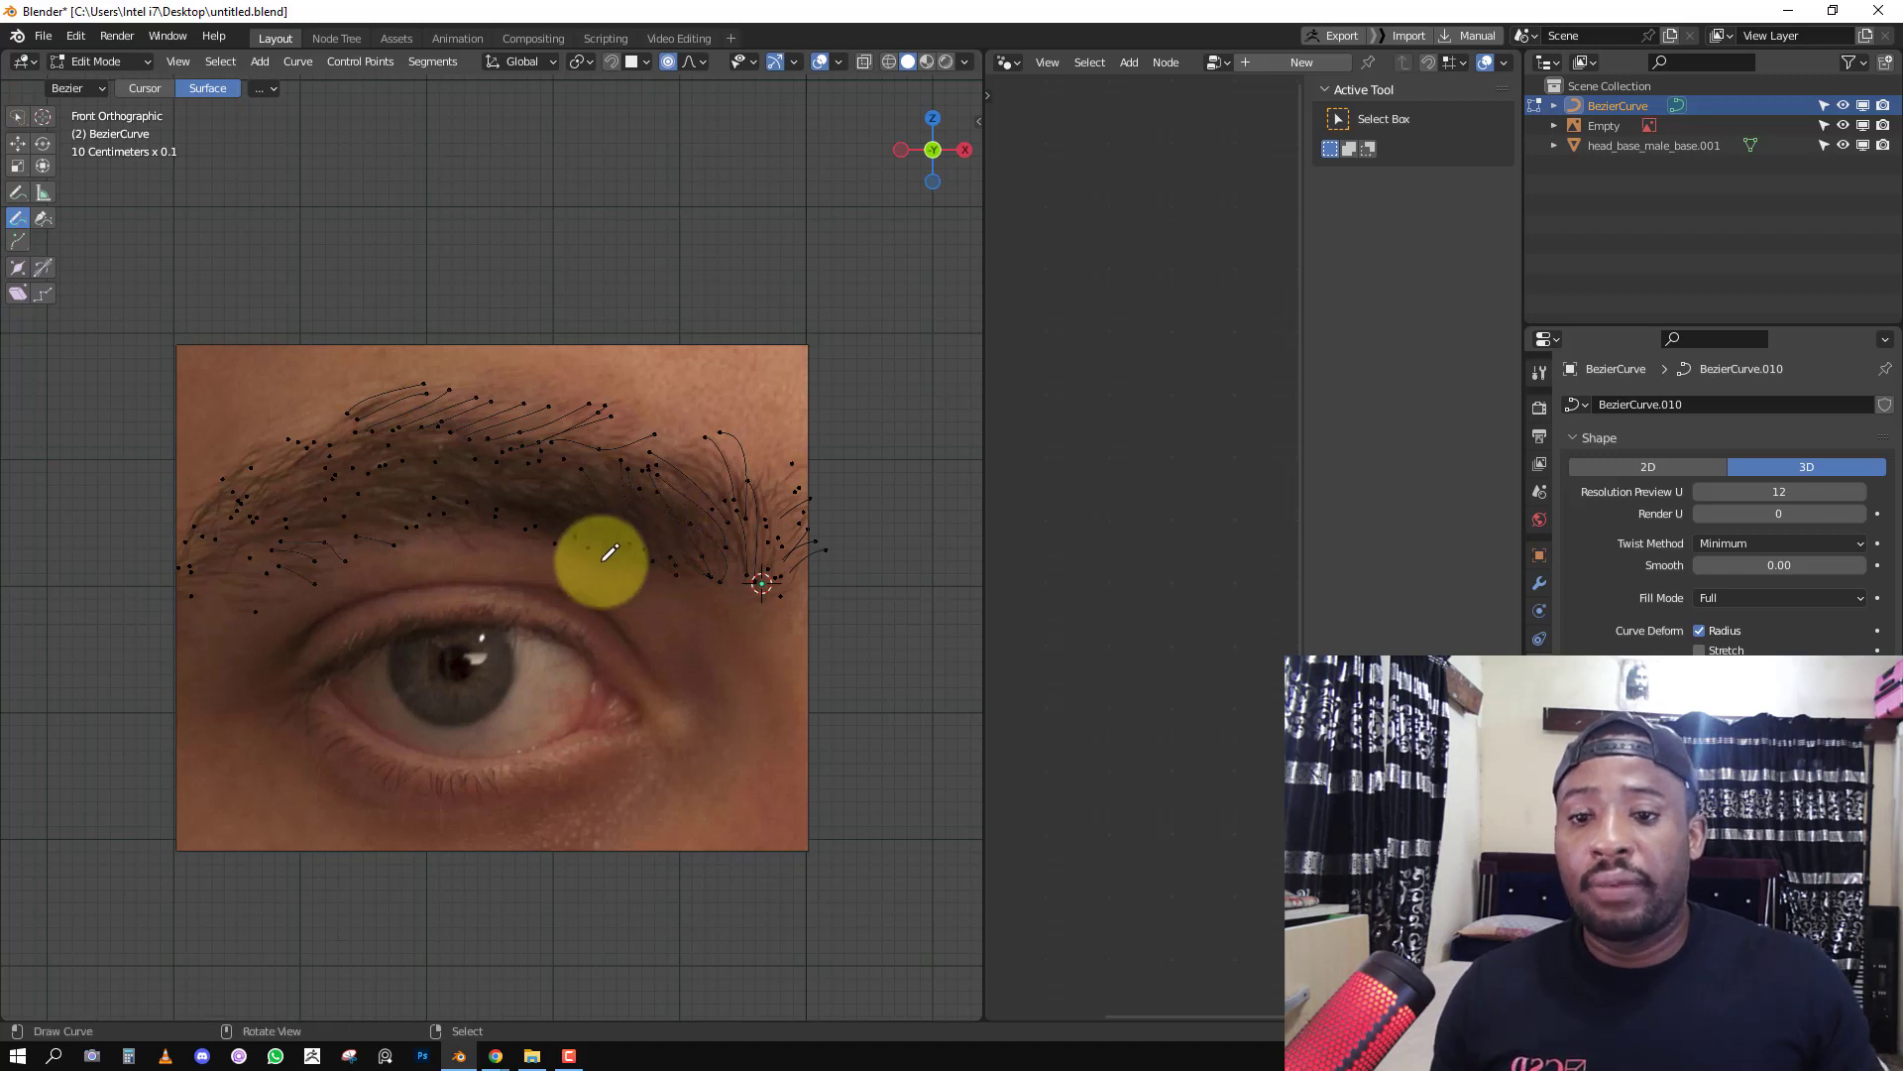
pyautogui.keyDown('shift'); pyautogui.moveTo(574, 566); pyautogui.dragTo(671, 563, button='middle'); pyautogui.keyUp('shift')
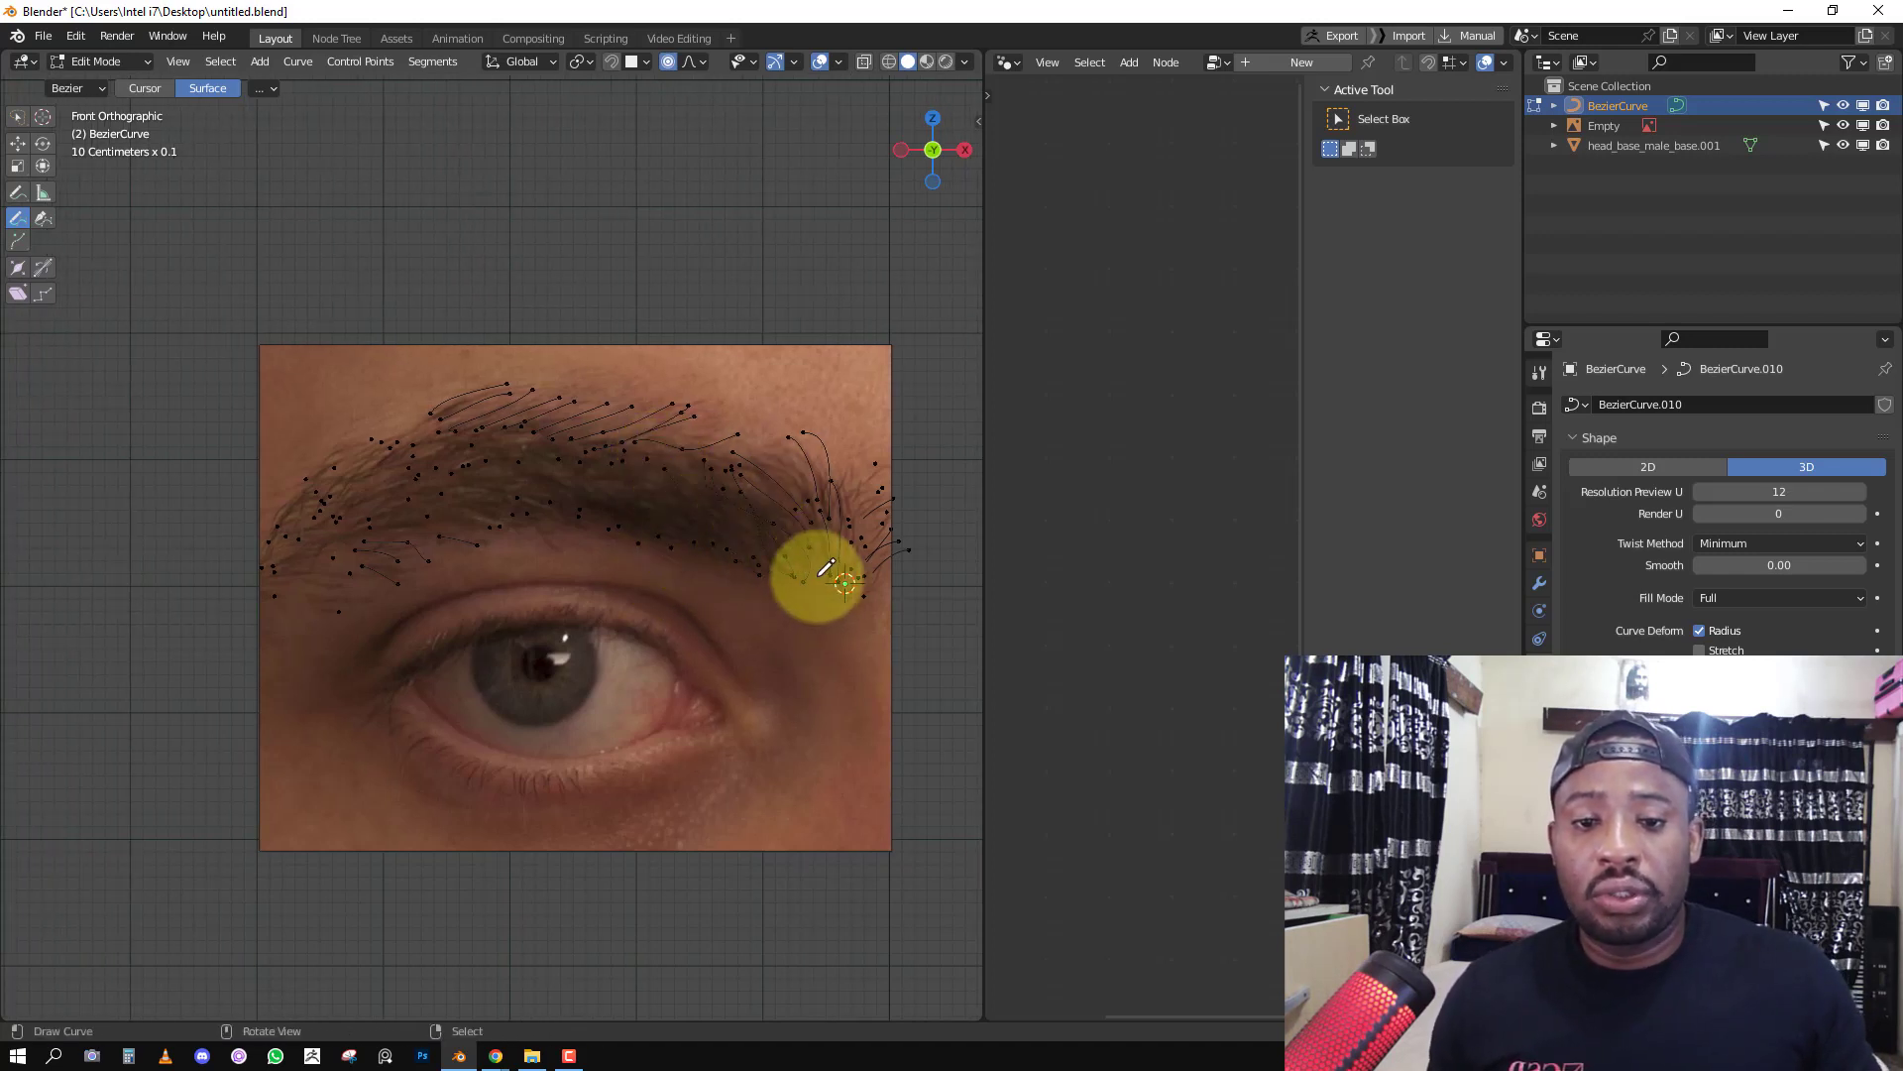
pyautogui.moveTo(816, 575)
pyautogui.mouseDown()
pyautogui.moveTo(751, 450)
pyautogui.moveTo(790, 465)
pyautogui.moveTo(766, 453)
pyautogui.mouseUp()
pyautogui.hotkey('alt', 'a')
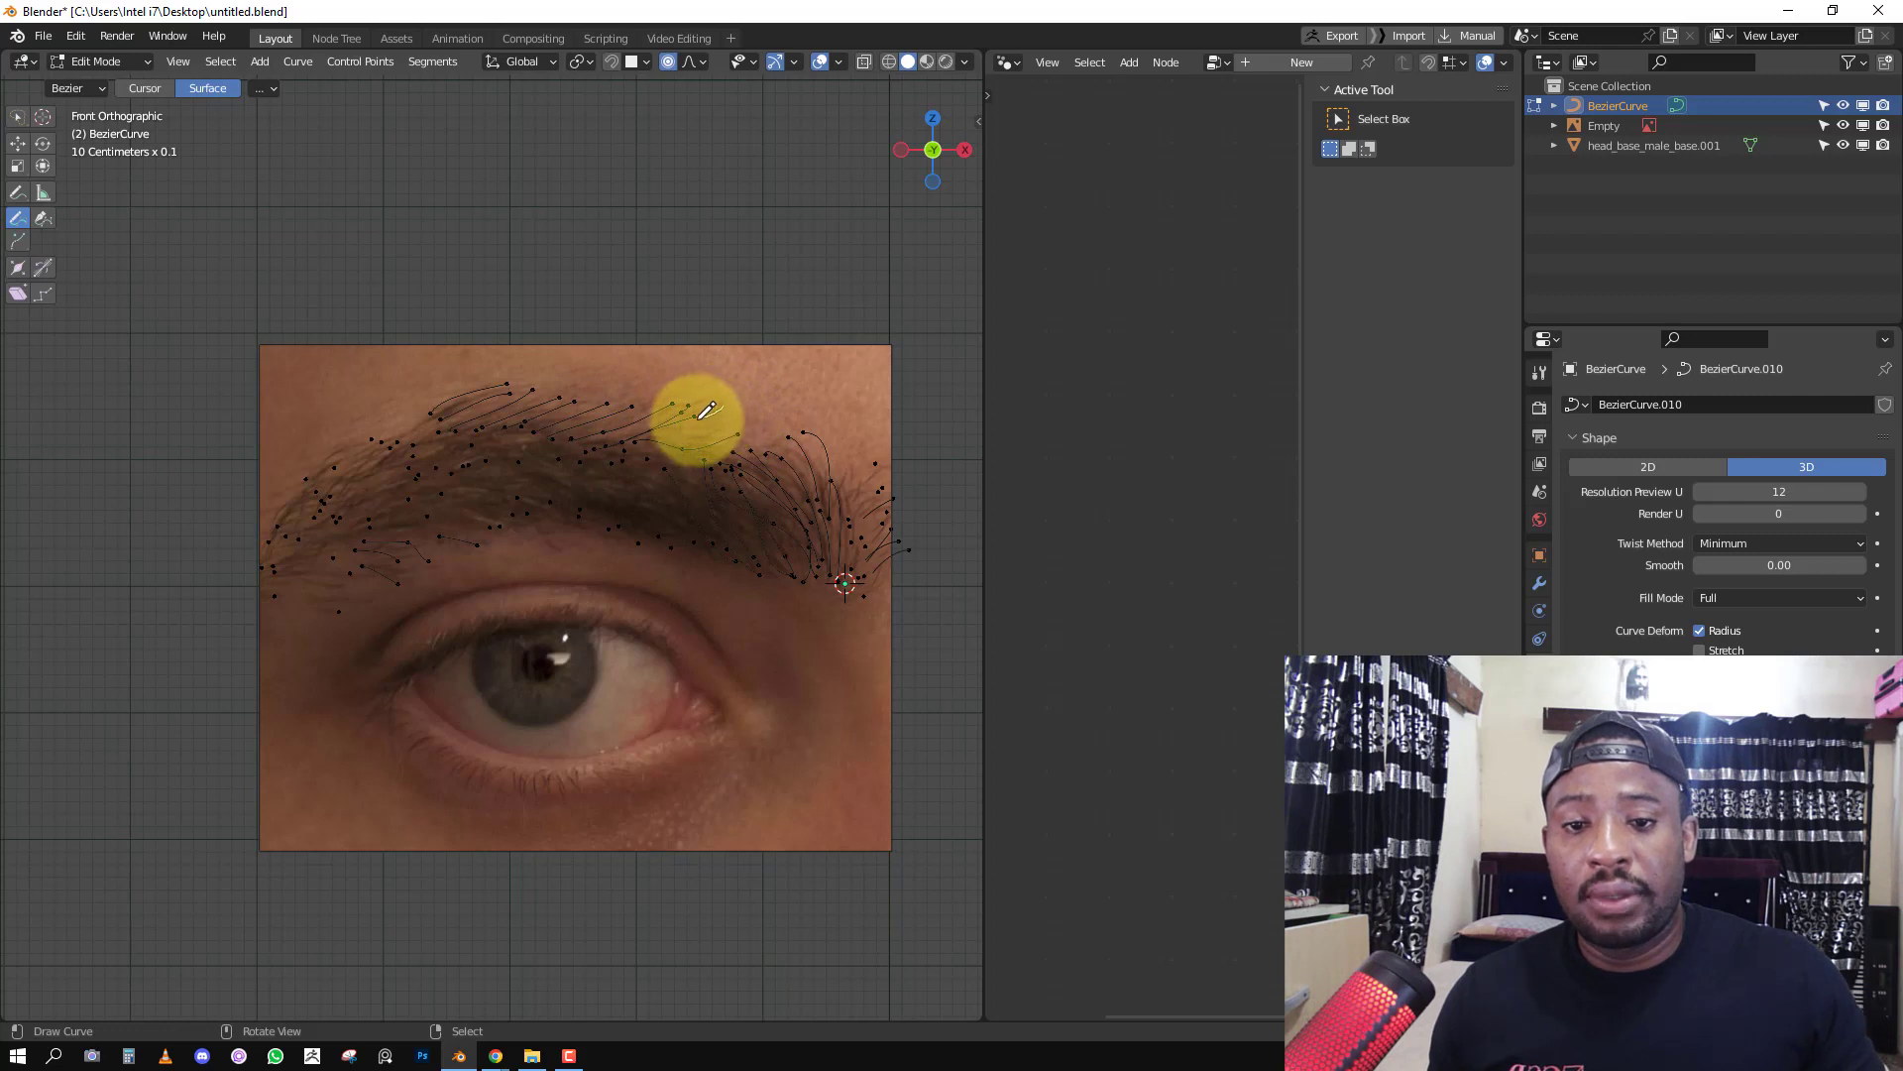
pyautogui.moveTo(679, 430)
pyautogui.mouseDown()
pyautogui.moveTo(703, 402)
pyautogui.moveTo(678, 448)
pyautogui.mouseUp()
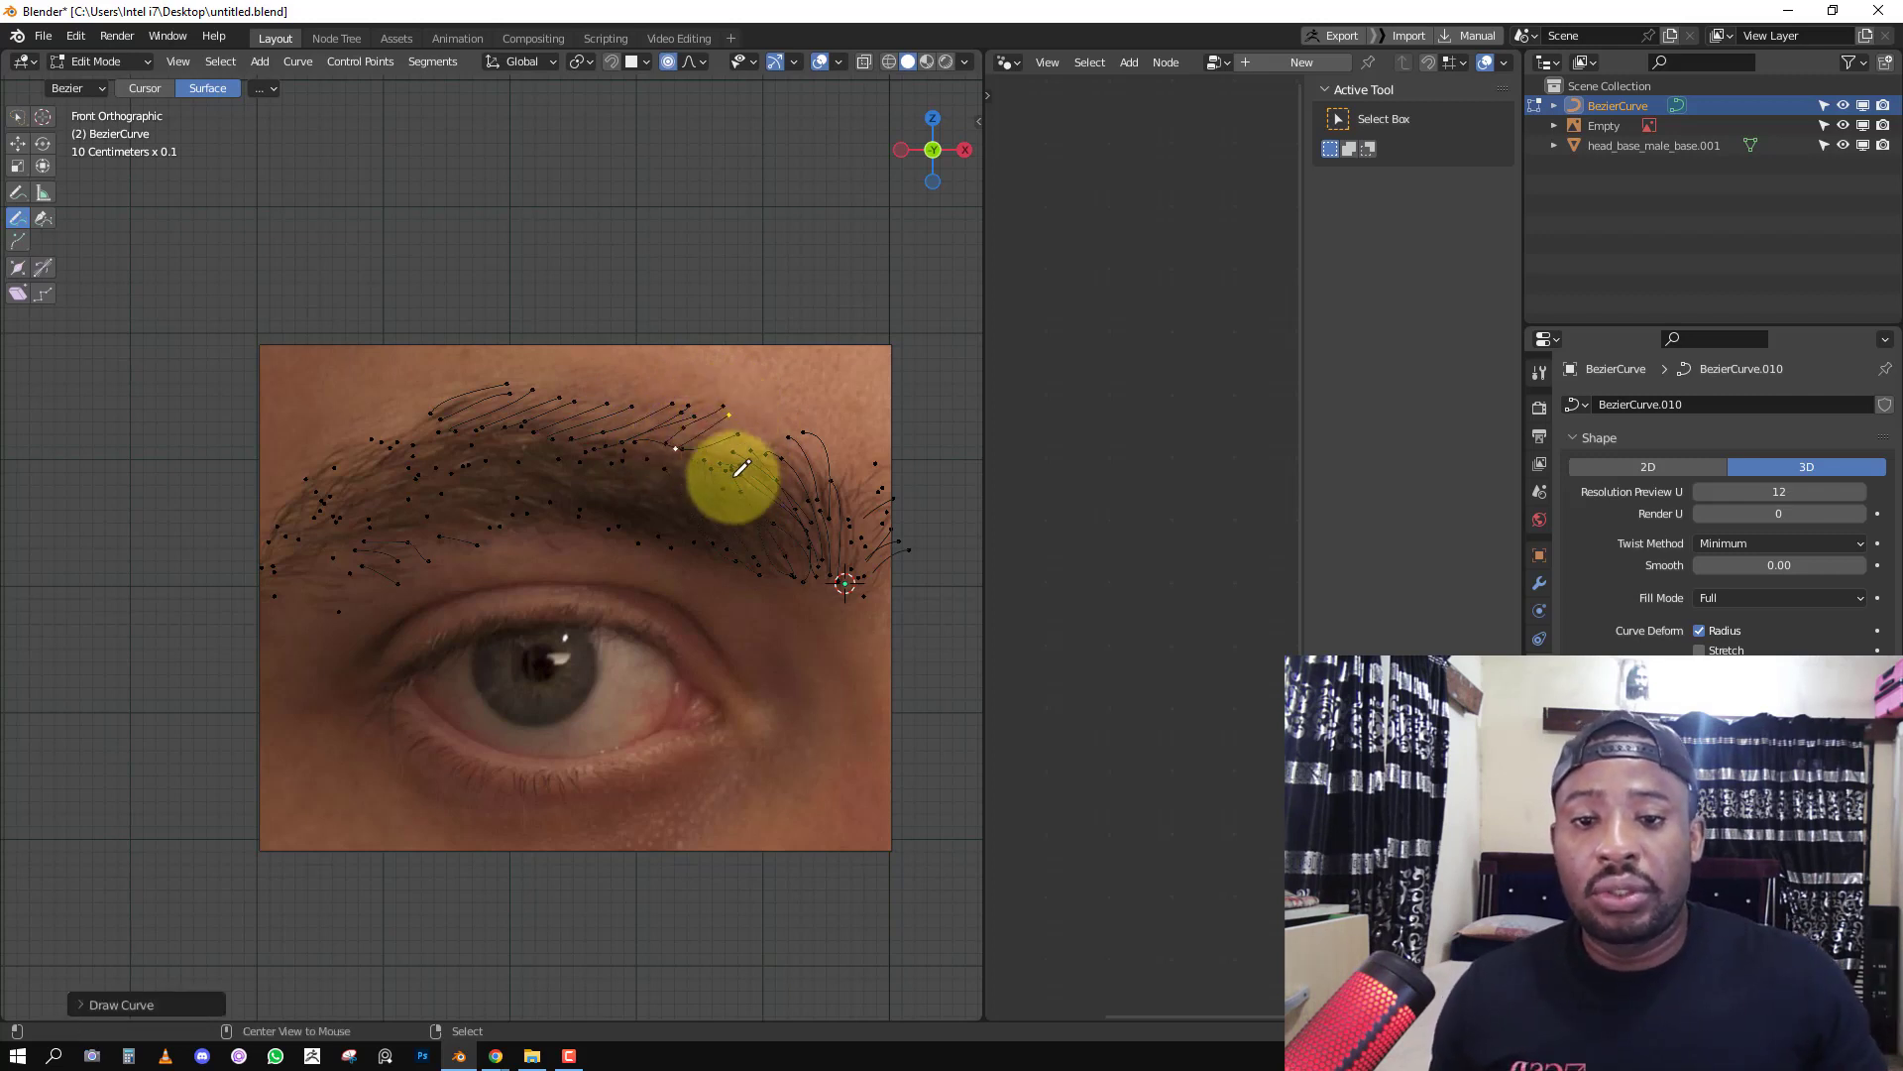
pyautogui.hotkey('alt', 'a')
# Try selecting the last points of the hair curves with (De)select Last.
pyautogui.click(213, 67)
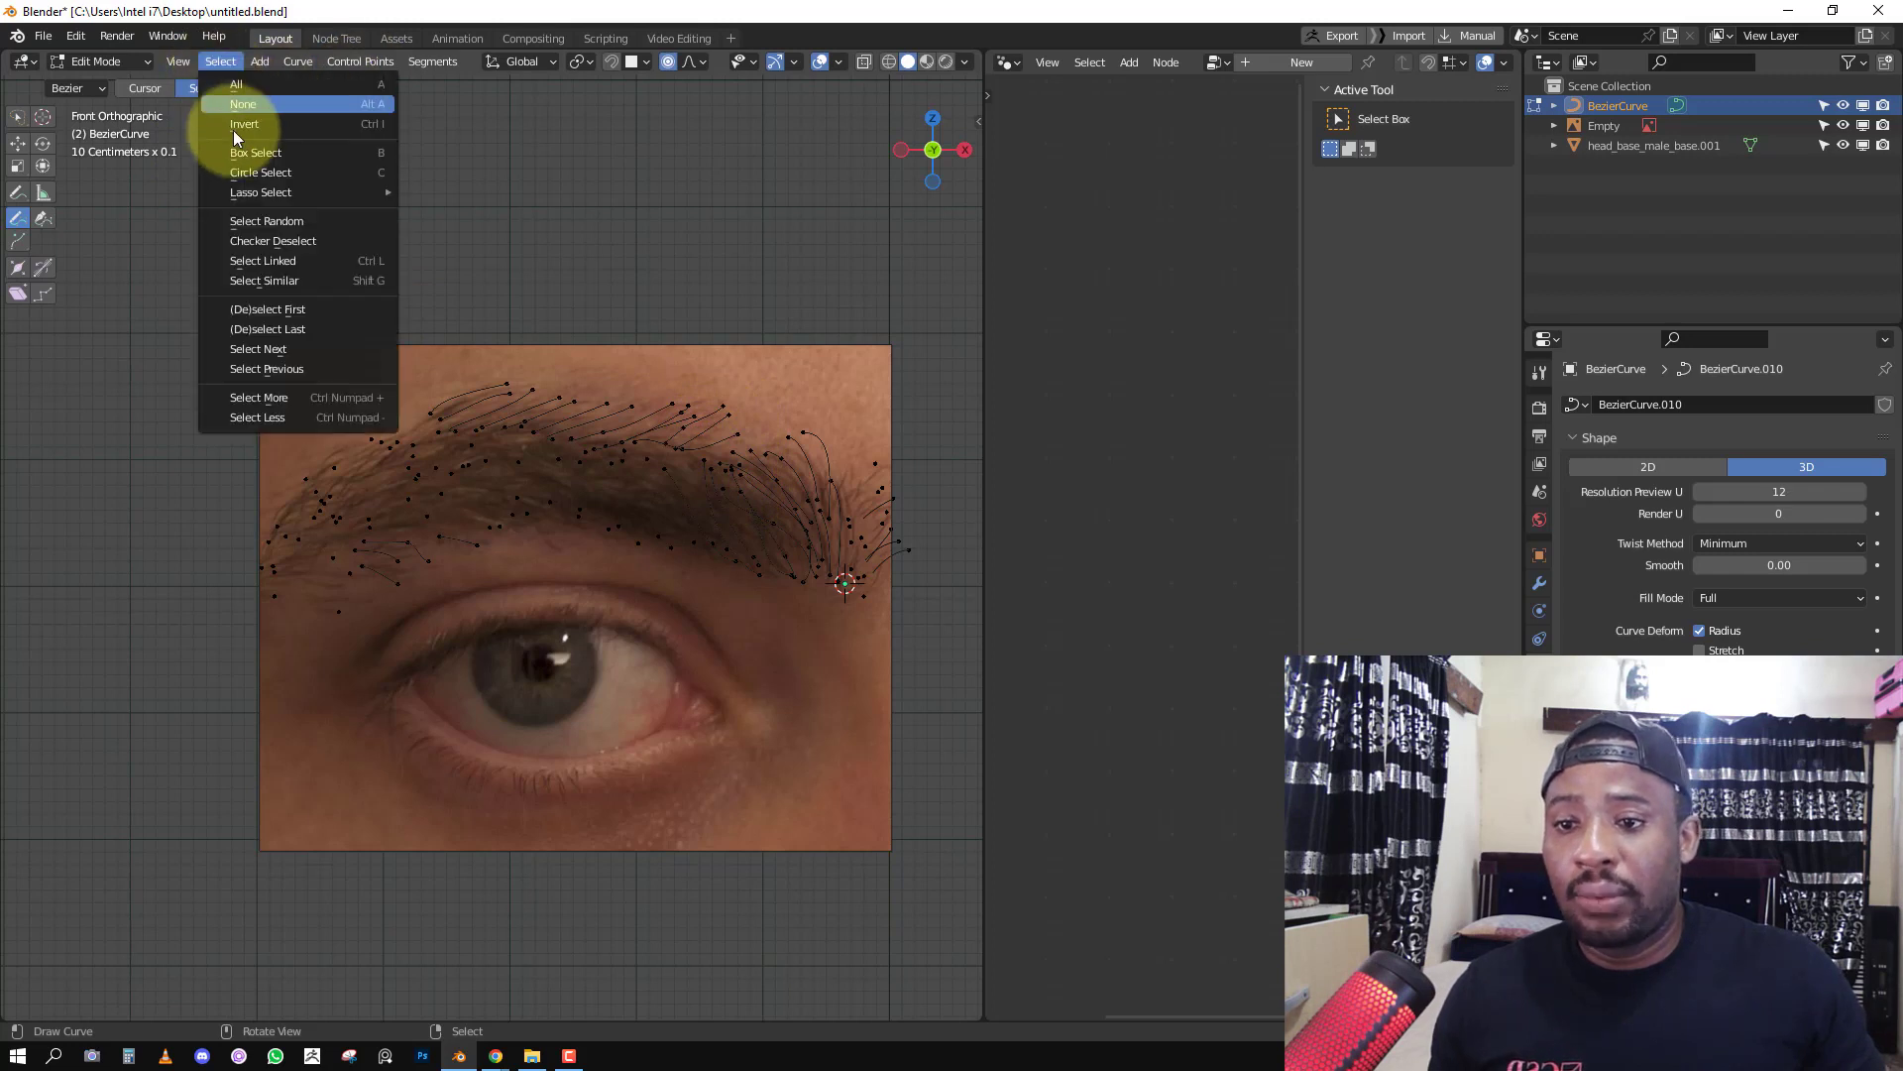
pyautogui.click(310, 327)
pyautogui.moveTo(731, 442); pyautogui.dragTo(639, 492, button='middle')
pyautogui.hotkey('alt', 'a')
pyautogui.press('KP_1')
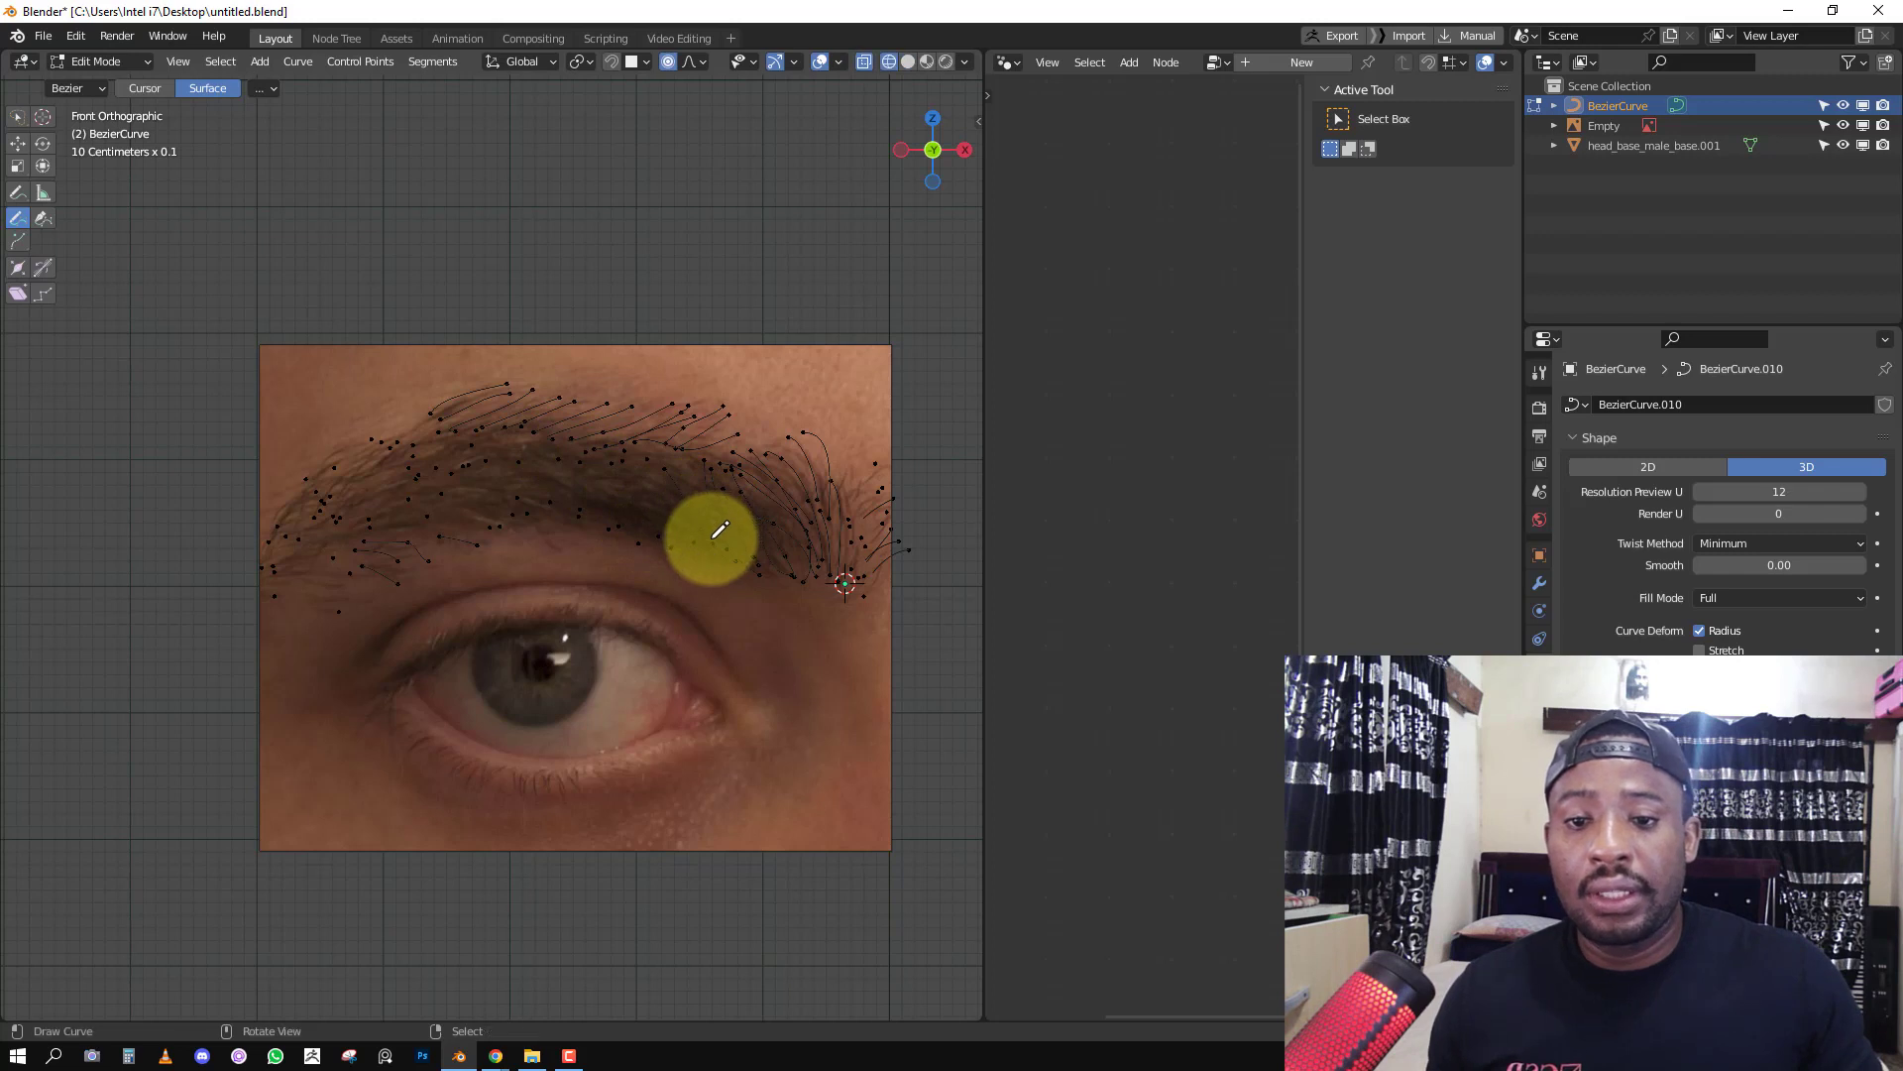
# Draw more hair strokes across the middle of the eyebrow up to its upper edge, and return to Object Mode.
pyautogui.moveTo(701, 544)
pyautogui.mouseDown()
pyautogui.moveTo(608, 476)
pyautogui.moveTo(616, 458)
pyautogui.mouseUp()
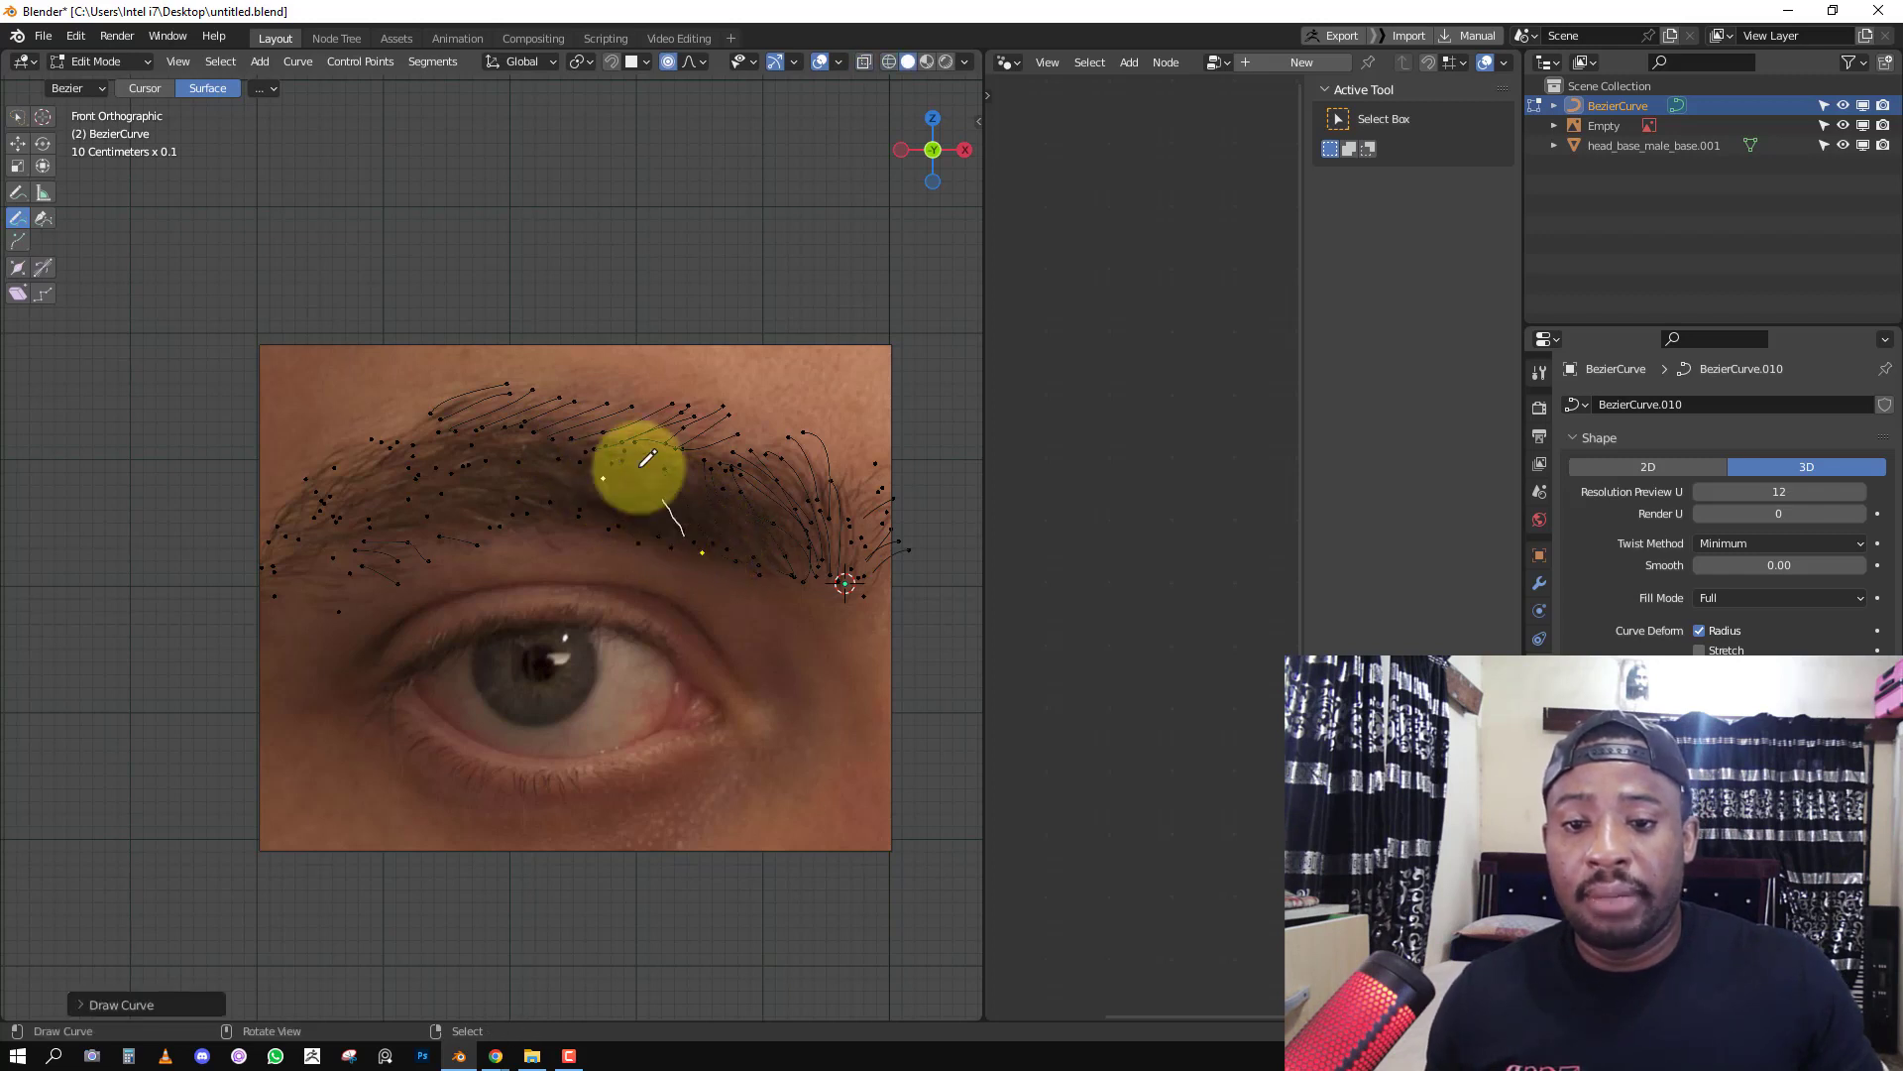
pyautogui.scroll(-1, 639, 486)
pyautogui.scroll(-3, 635, 519)
pyautogui.press('Tab')
pyautogui.moveTo(575, 549); pyautogui.dragTo(603, 537, button='middle')
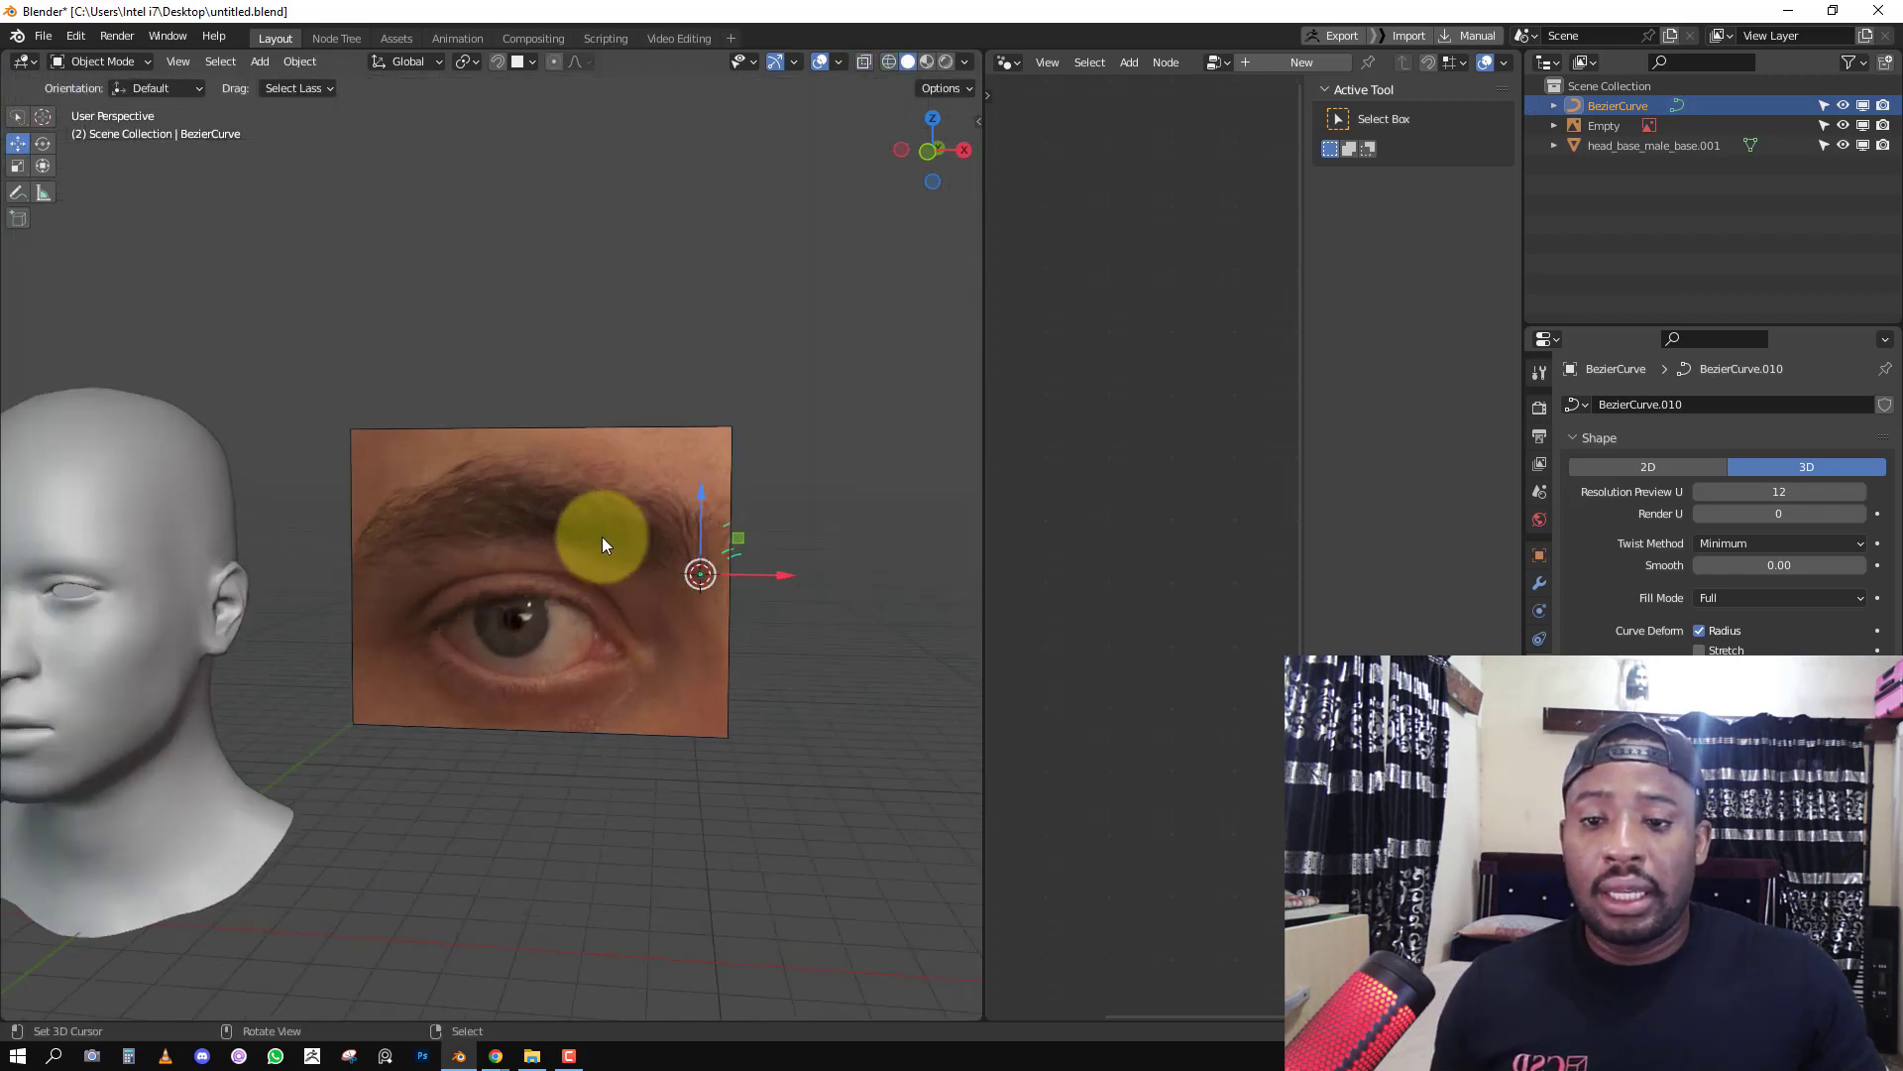
pyautogui.scroll(2, 603, 537)
pyautogui.press('Tab')
pyautogui.press('KP_1')
pyautogui.moveTo(540, 450)
pyautogui.mouseDown()
pyautogui.moveTo(472, 463)
pyautogui.moveTo(518, 467)
pyautogui.mouseUp()
pyautogui.press('Tab')
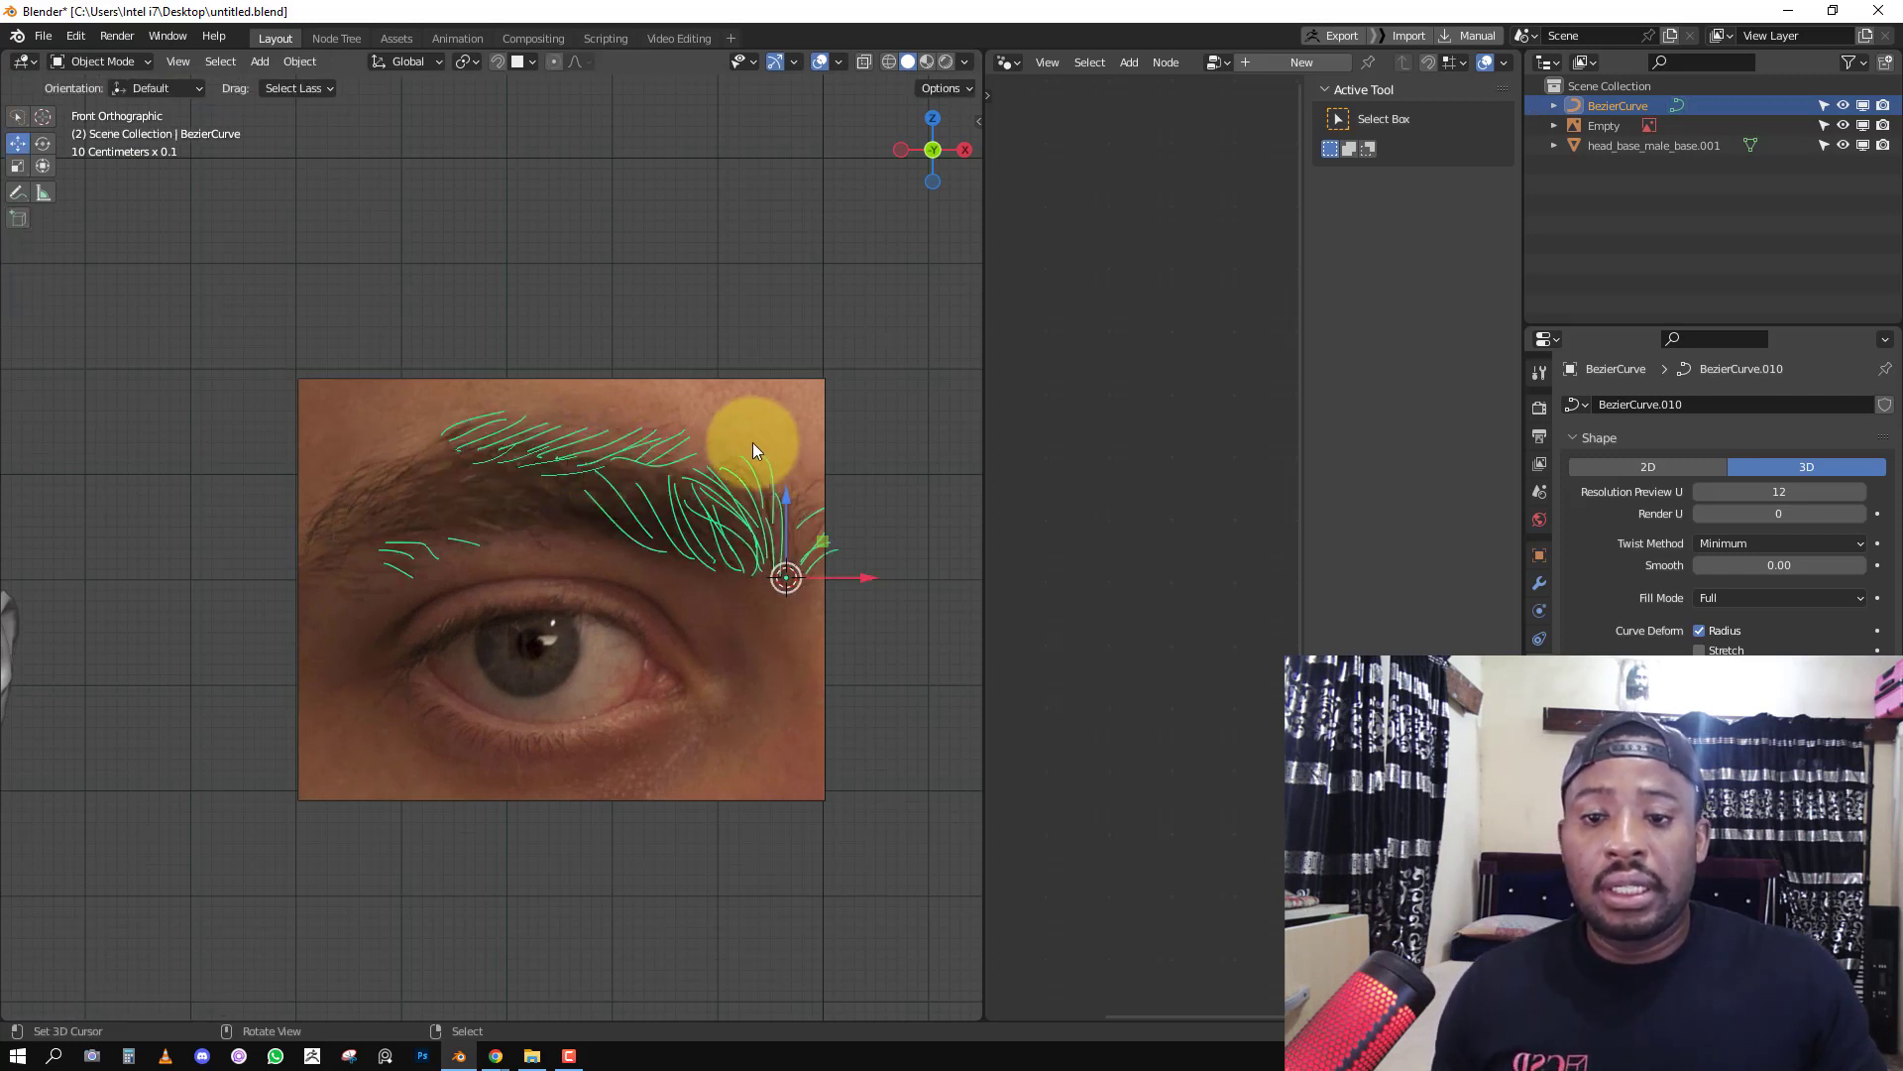
# Delete the eyebrow reference image from the scene.
pyautogui.rightClick(751, 439)
pyautogui.press('x')
pyautogui.click(746, 434)
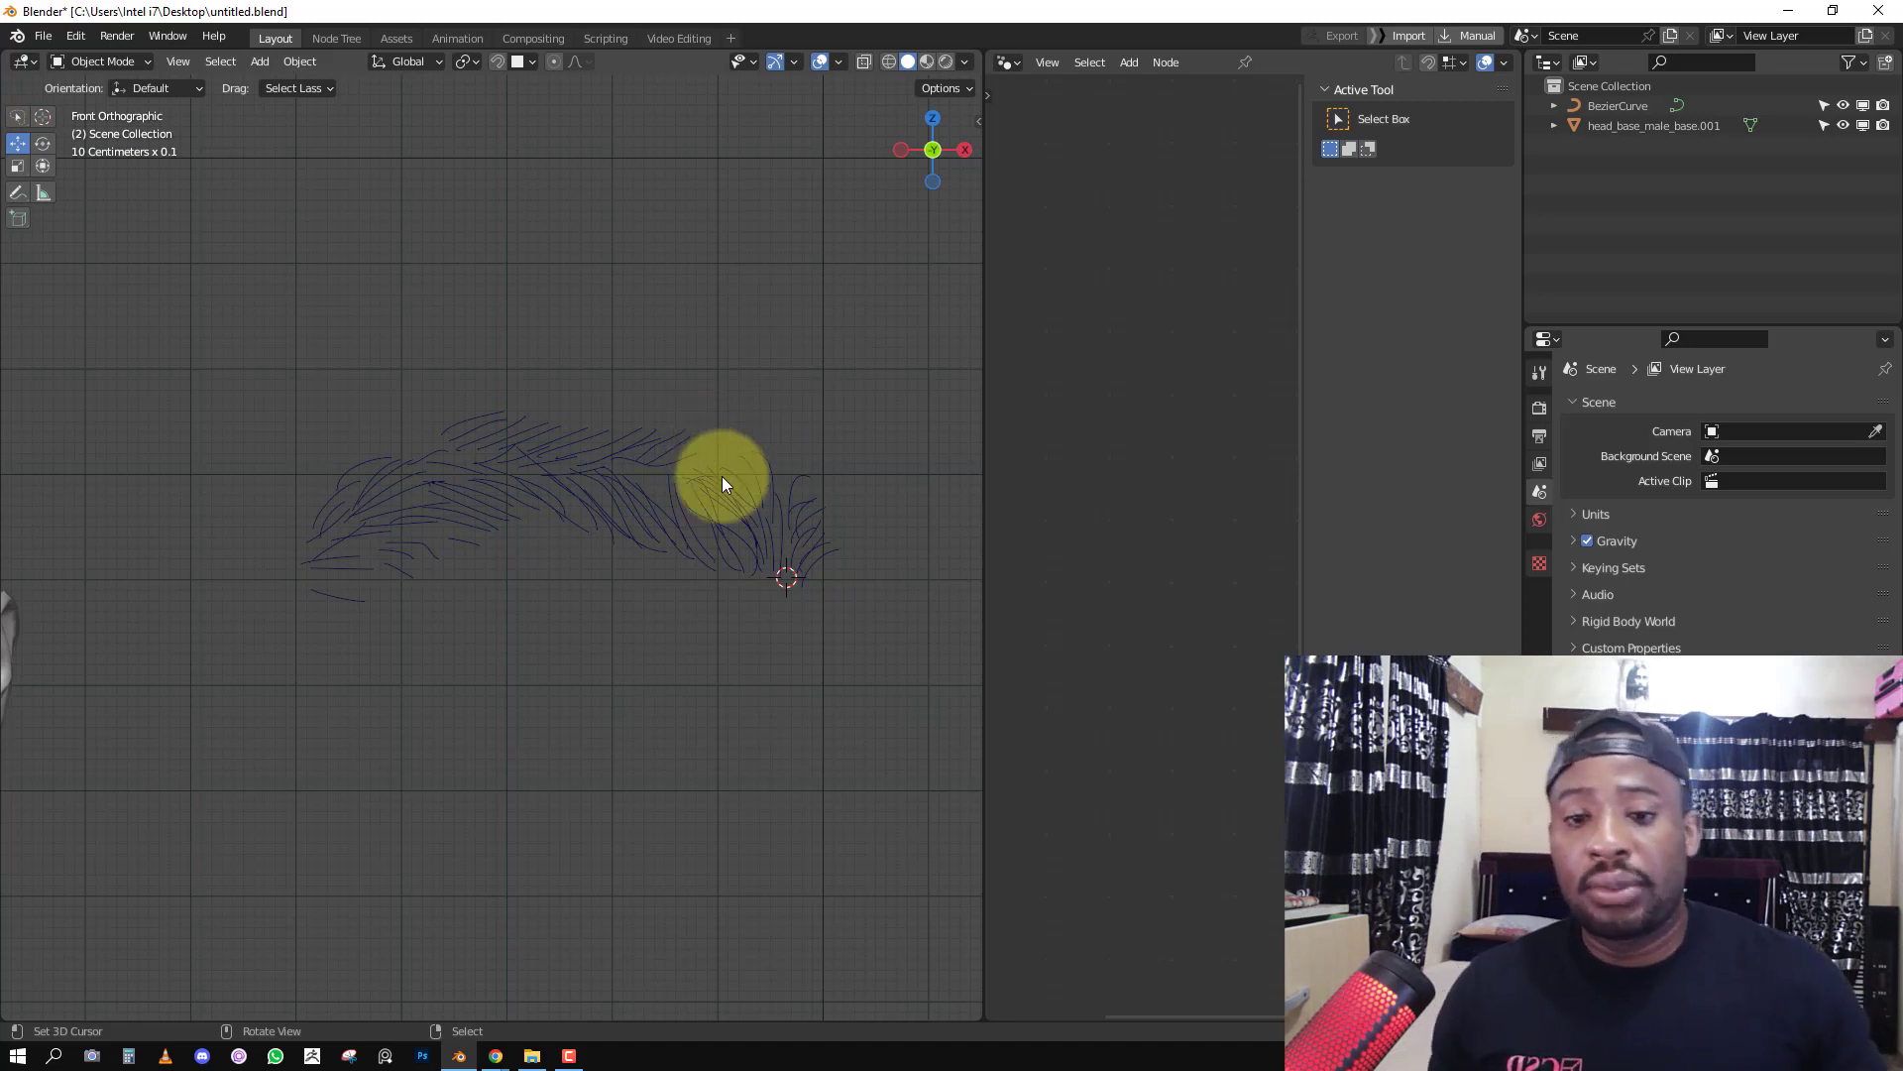
# Select the eyebrow hair curve object and apply its object transform.
pyautogui.click(666, 492)
pyautogui.moveTo(666, 492); pyautogui.dragTo(746, 565, button='middle')
pyautogui.press('KP_1')
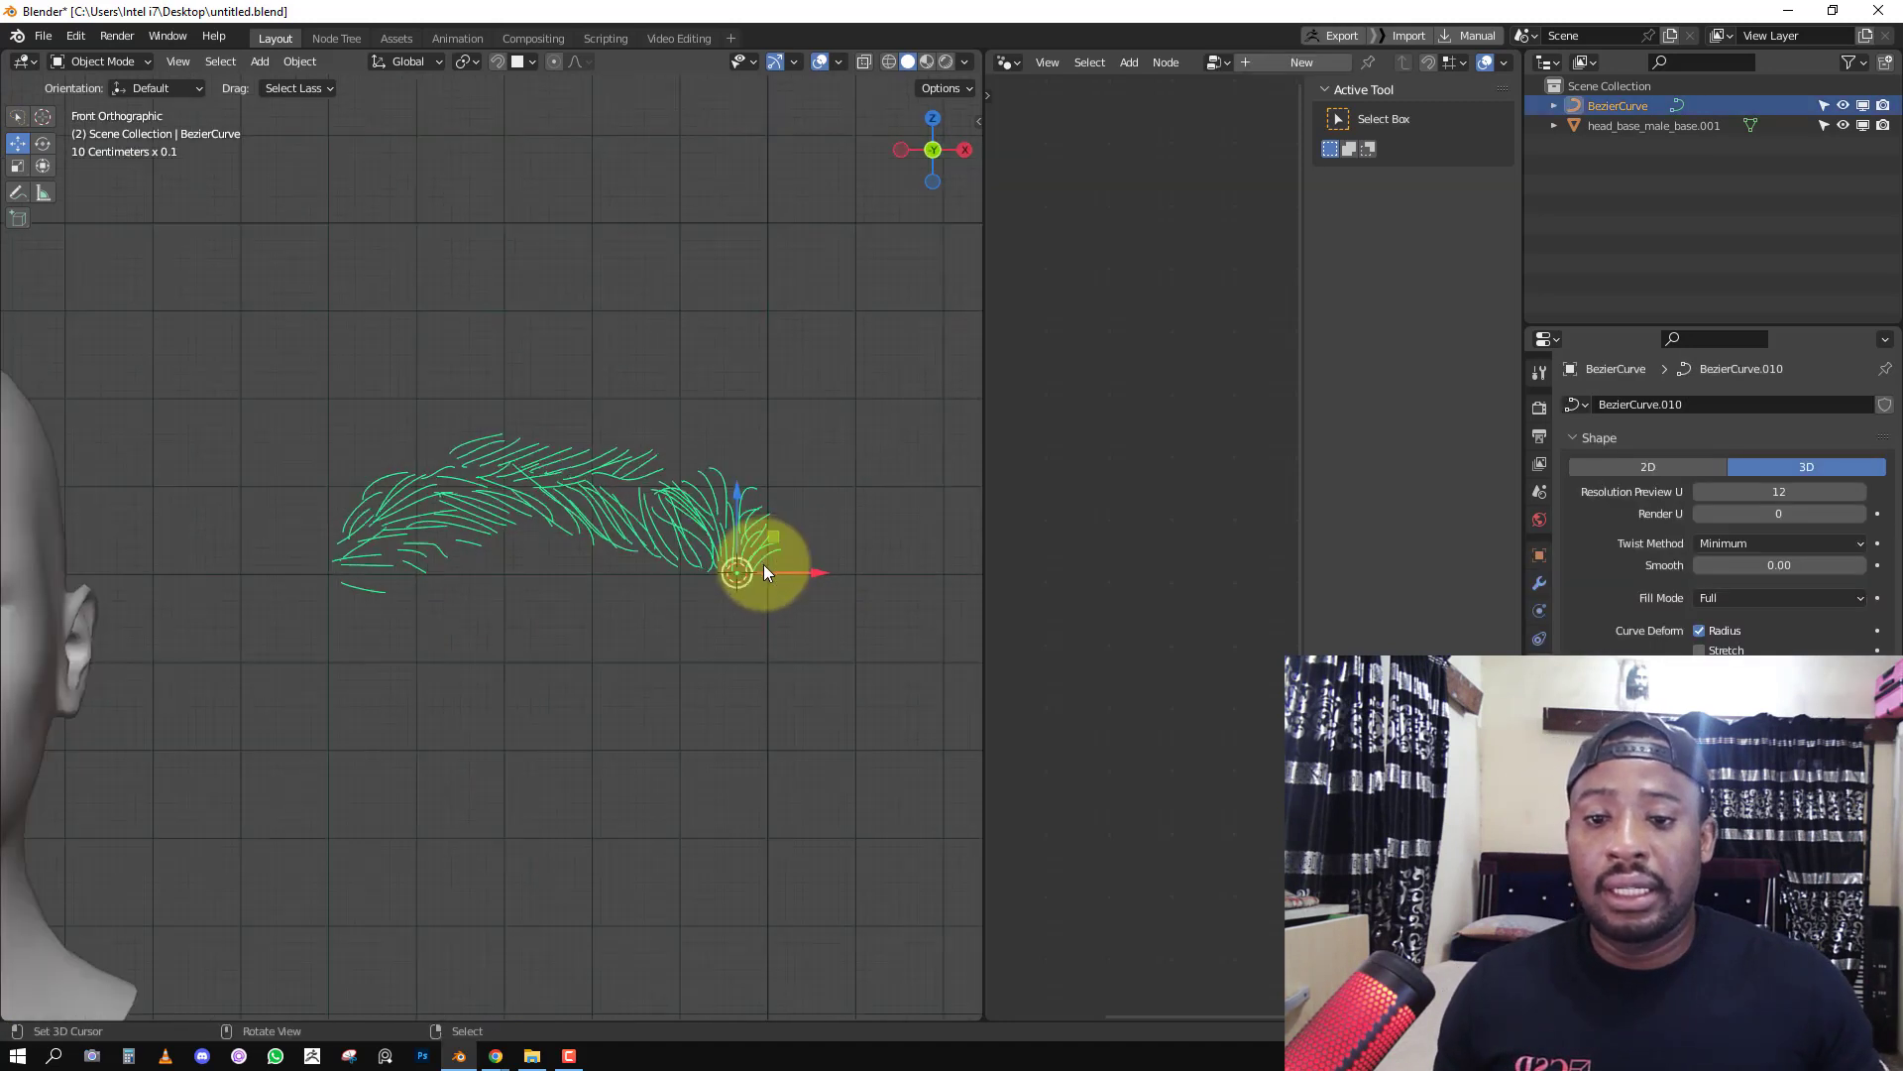
pyautogui.scroll(-3, 768, 557)
pyautogui.hotkey('ctrl', 'a')
pyautogui.click(811, 461)
# Set the eyebrow curve's origin to its geometry.
pyautogui.press('q')
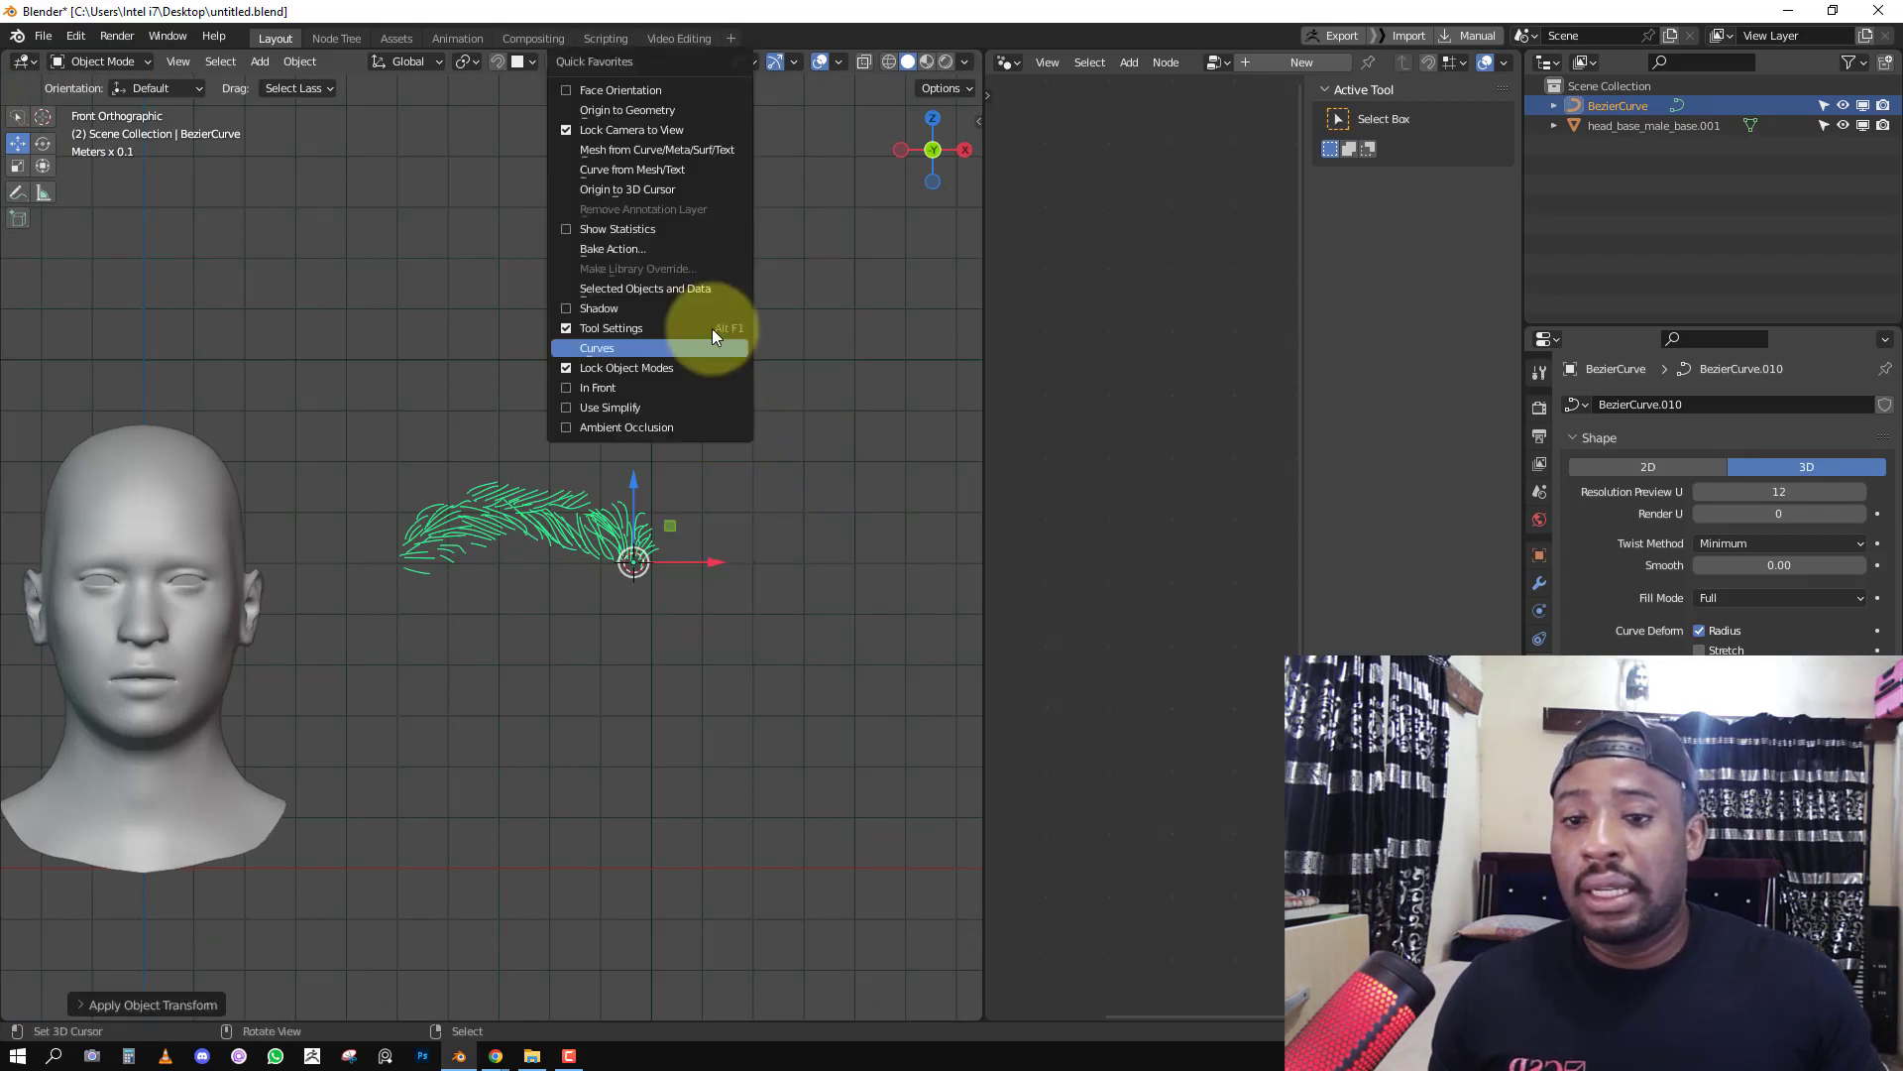
pyautogui.click(653, 117)
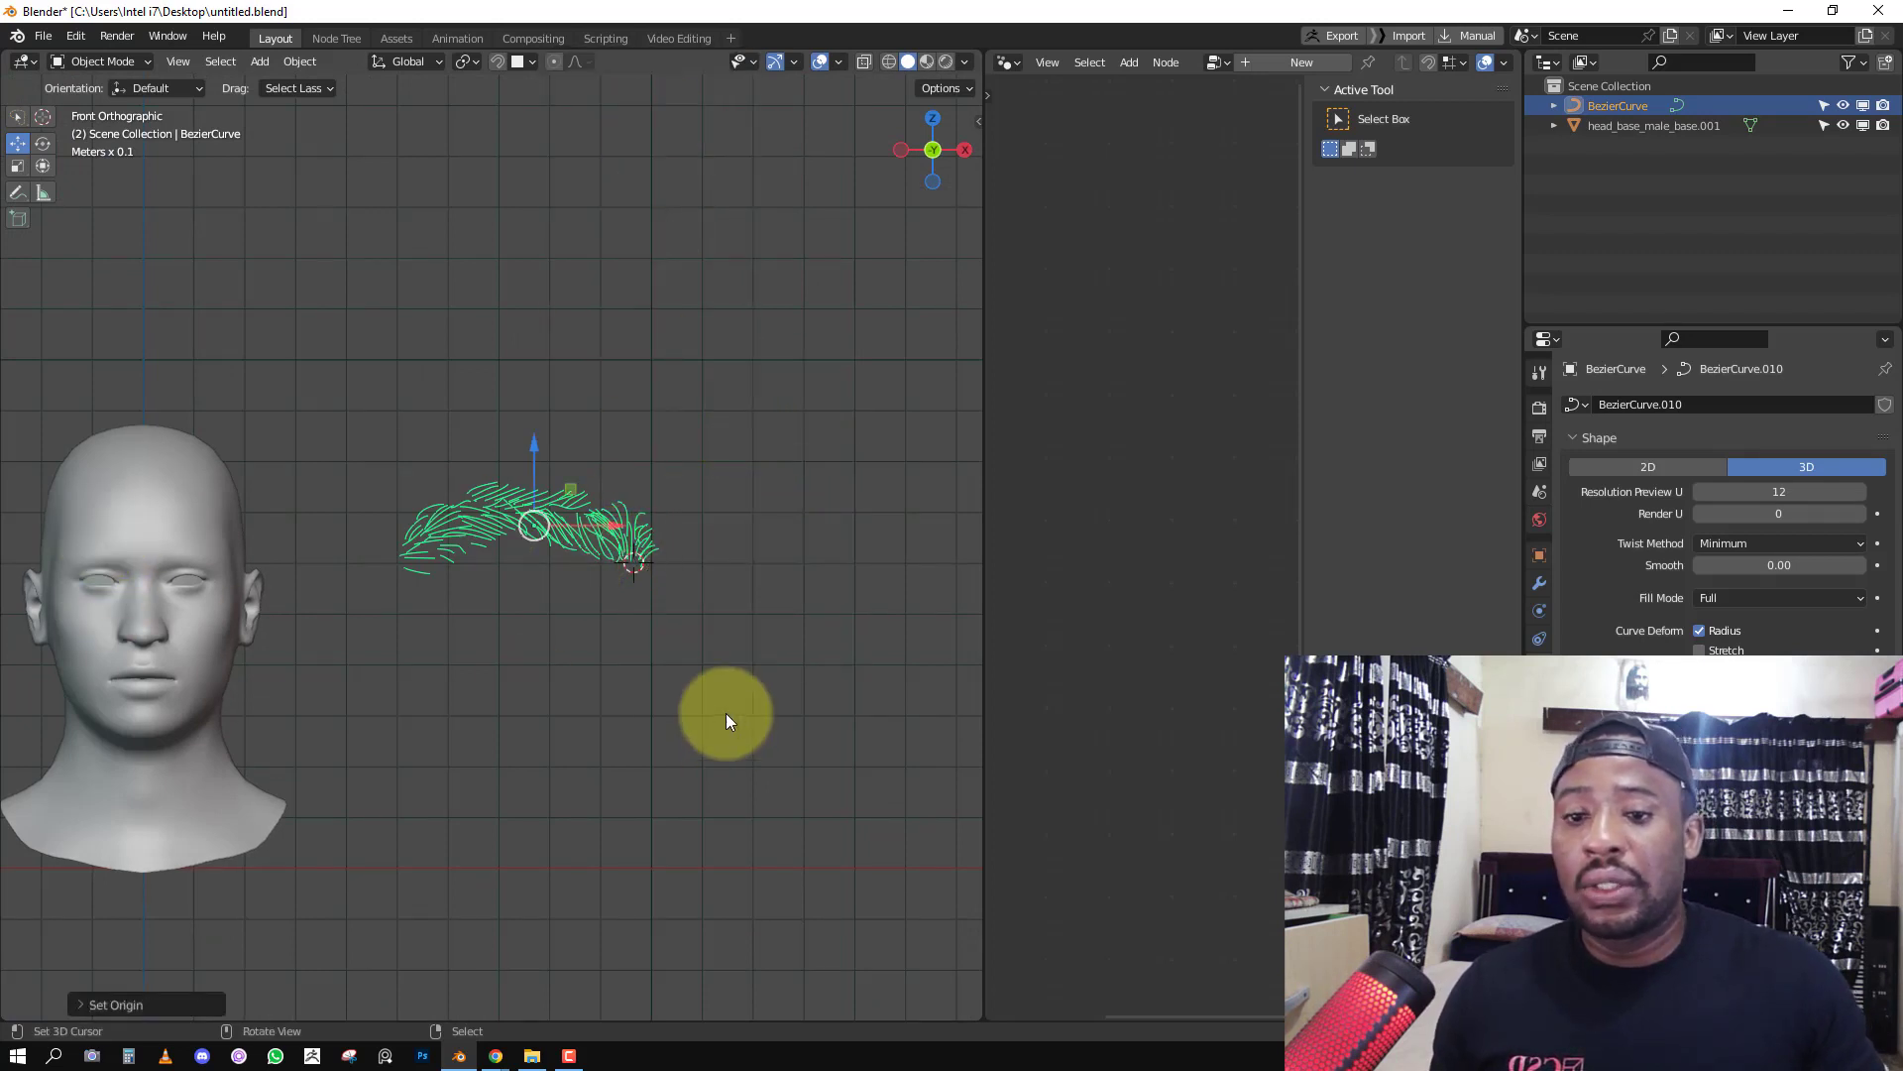
pyautogui.keyDown('shift'); pyautogui.moveTo(712, 662); pyautogui.dragTo(801, 699, button='middle'); pyautogui.keyUp('shift')
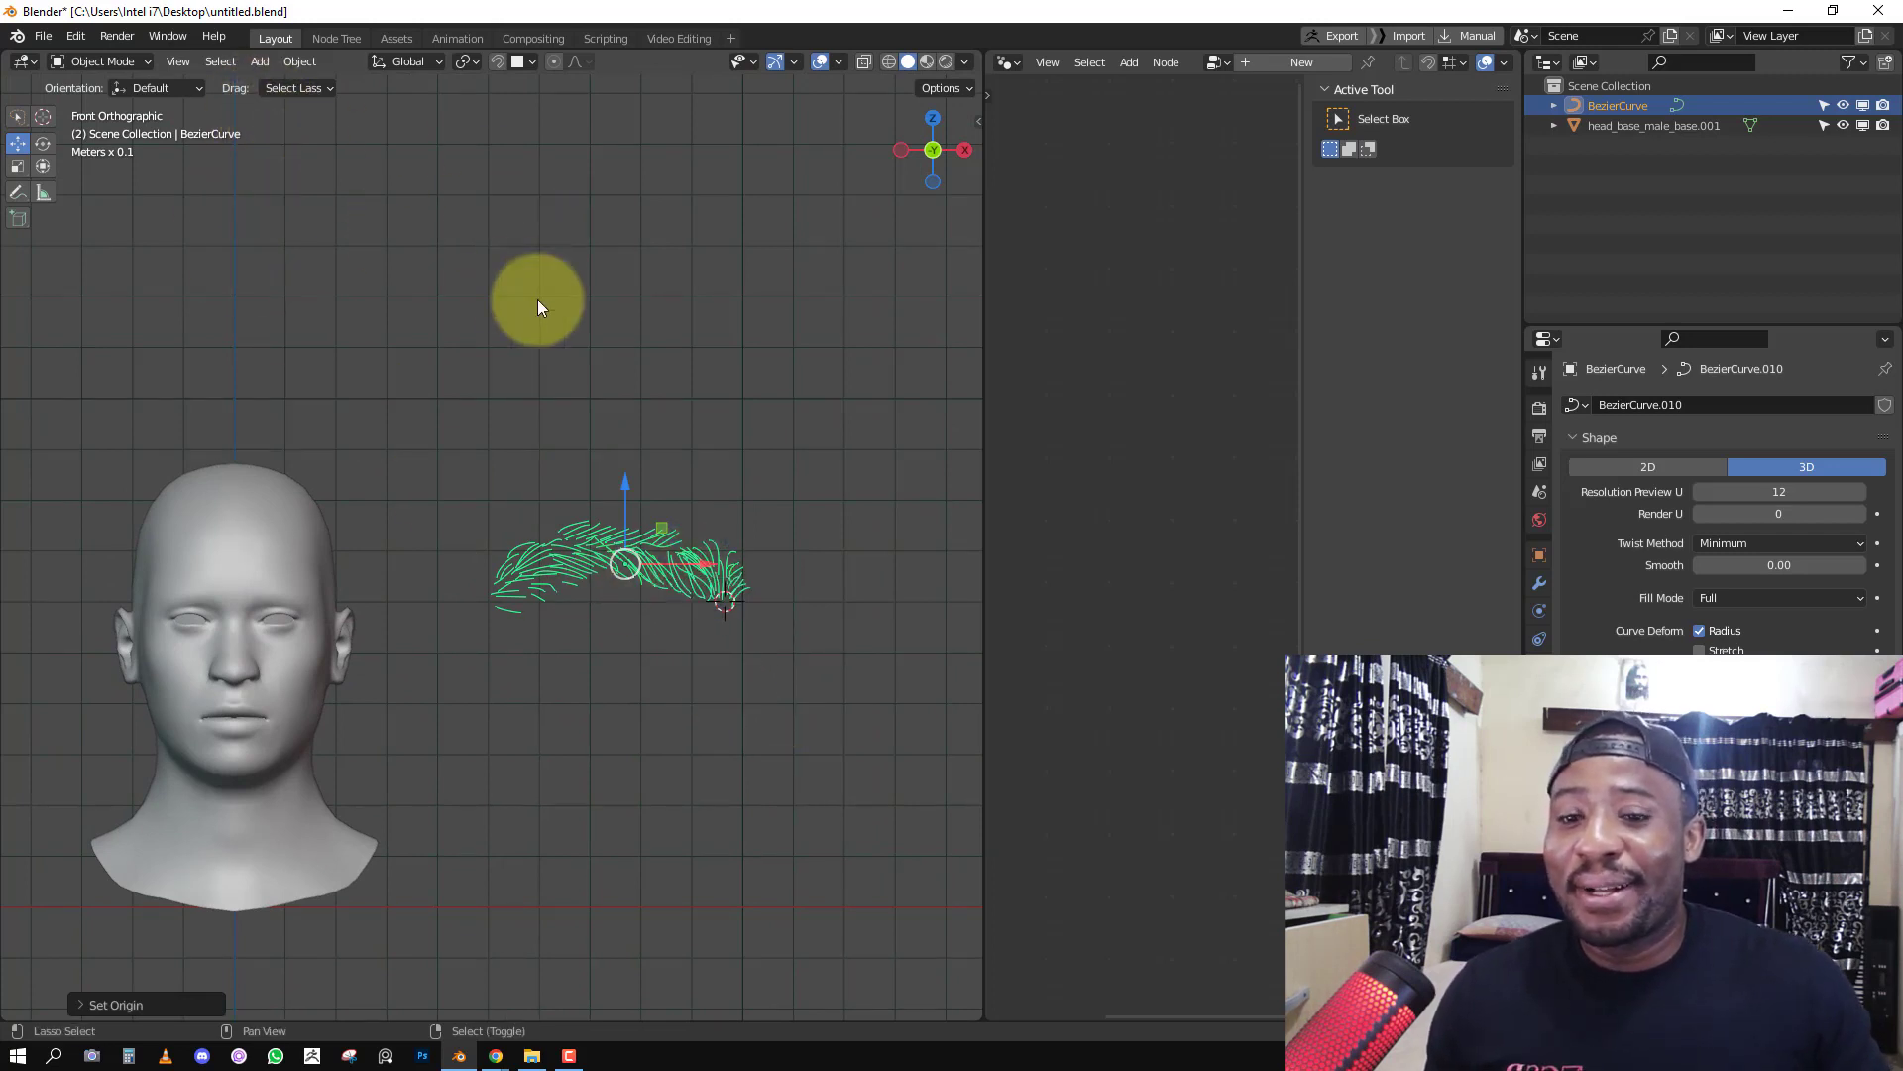
pyautogui.hotkey('shift', 's')
pyautogui.press('Escape')
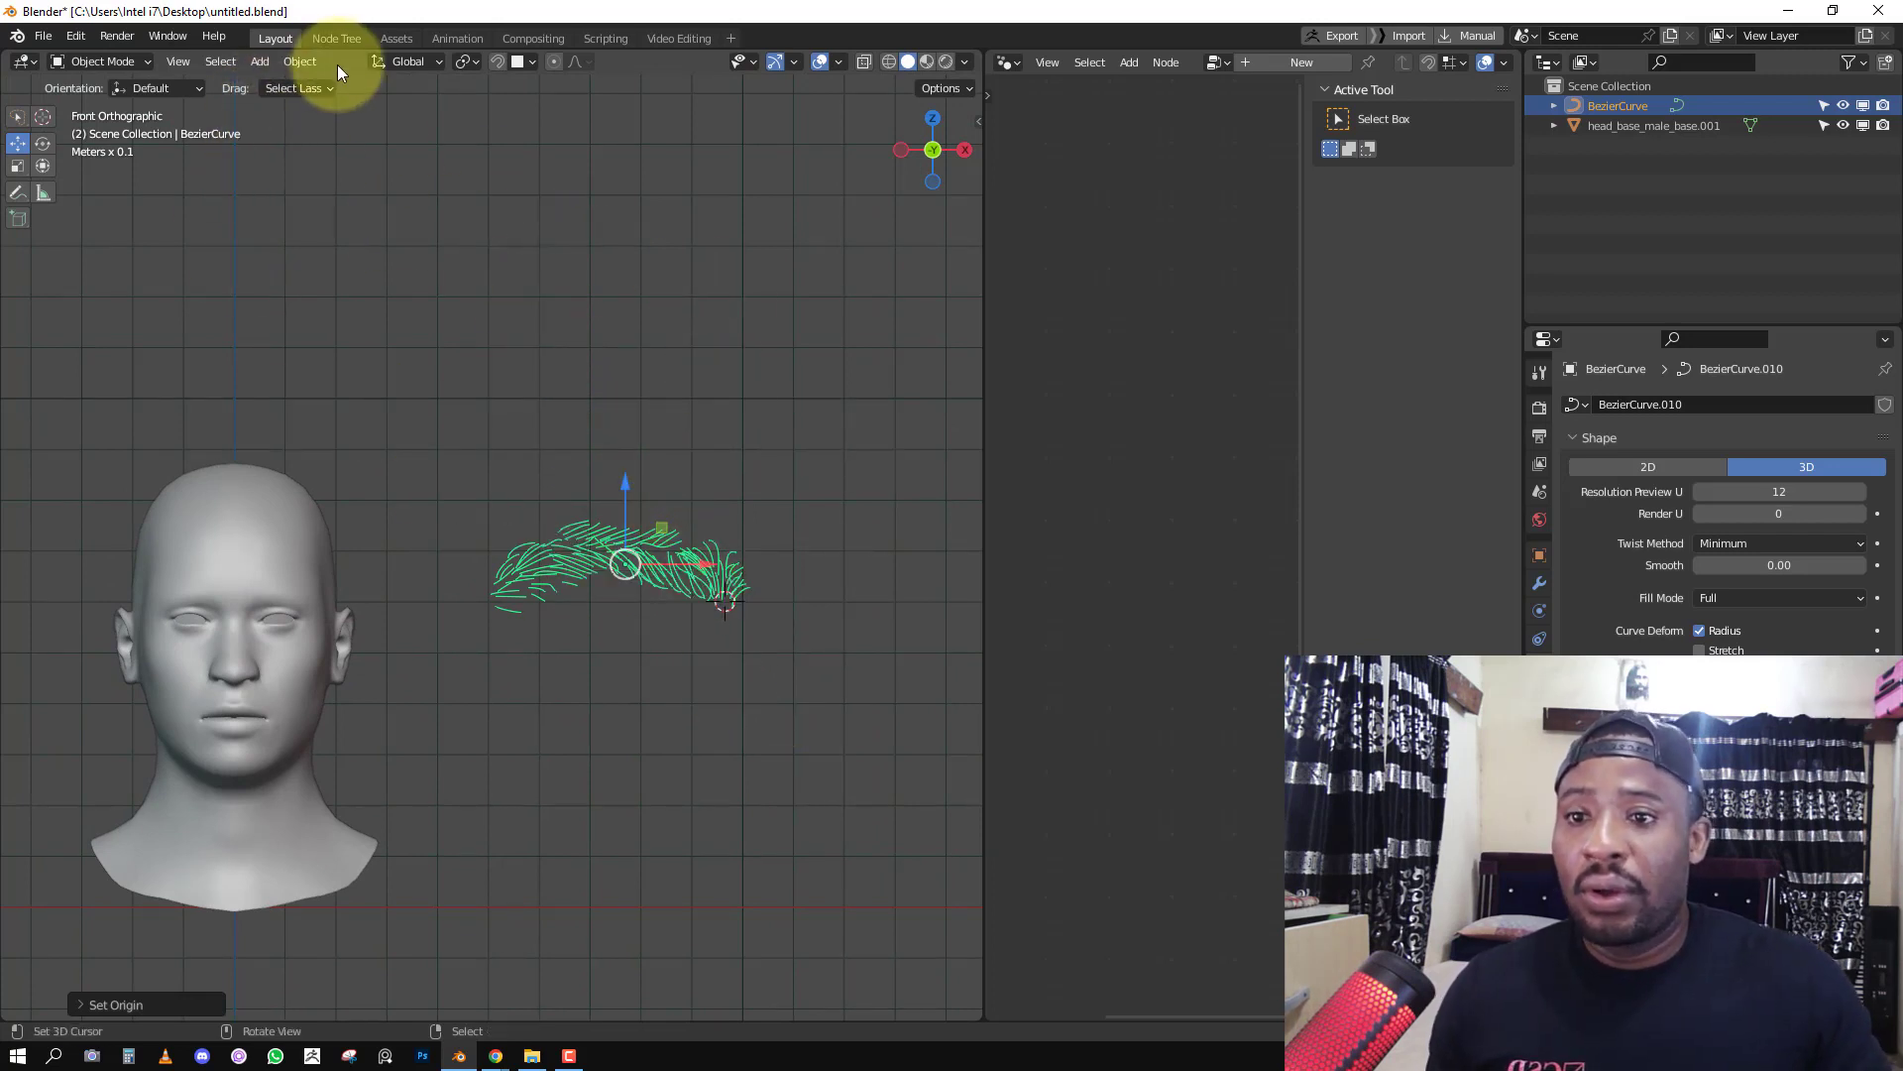
pyautogui.click(299, 61)
pyautogui.moveTo(356, 104)
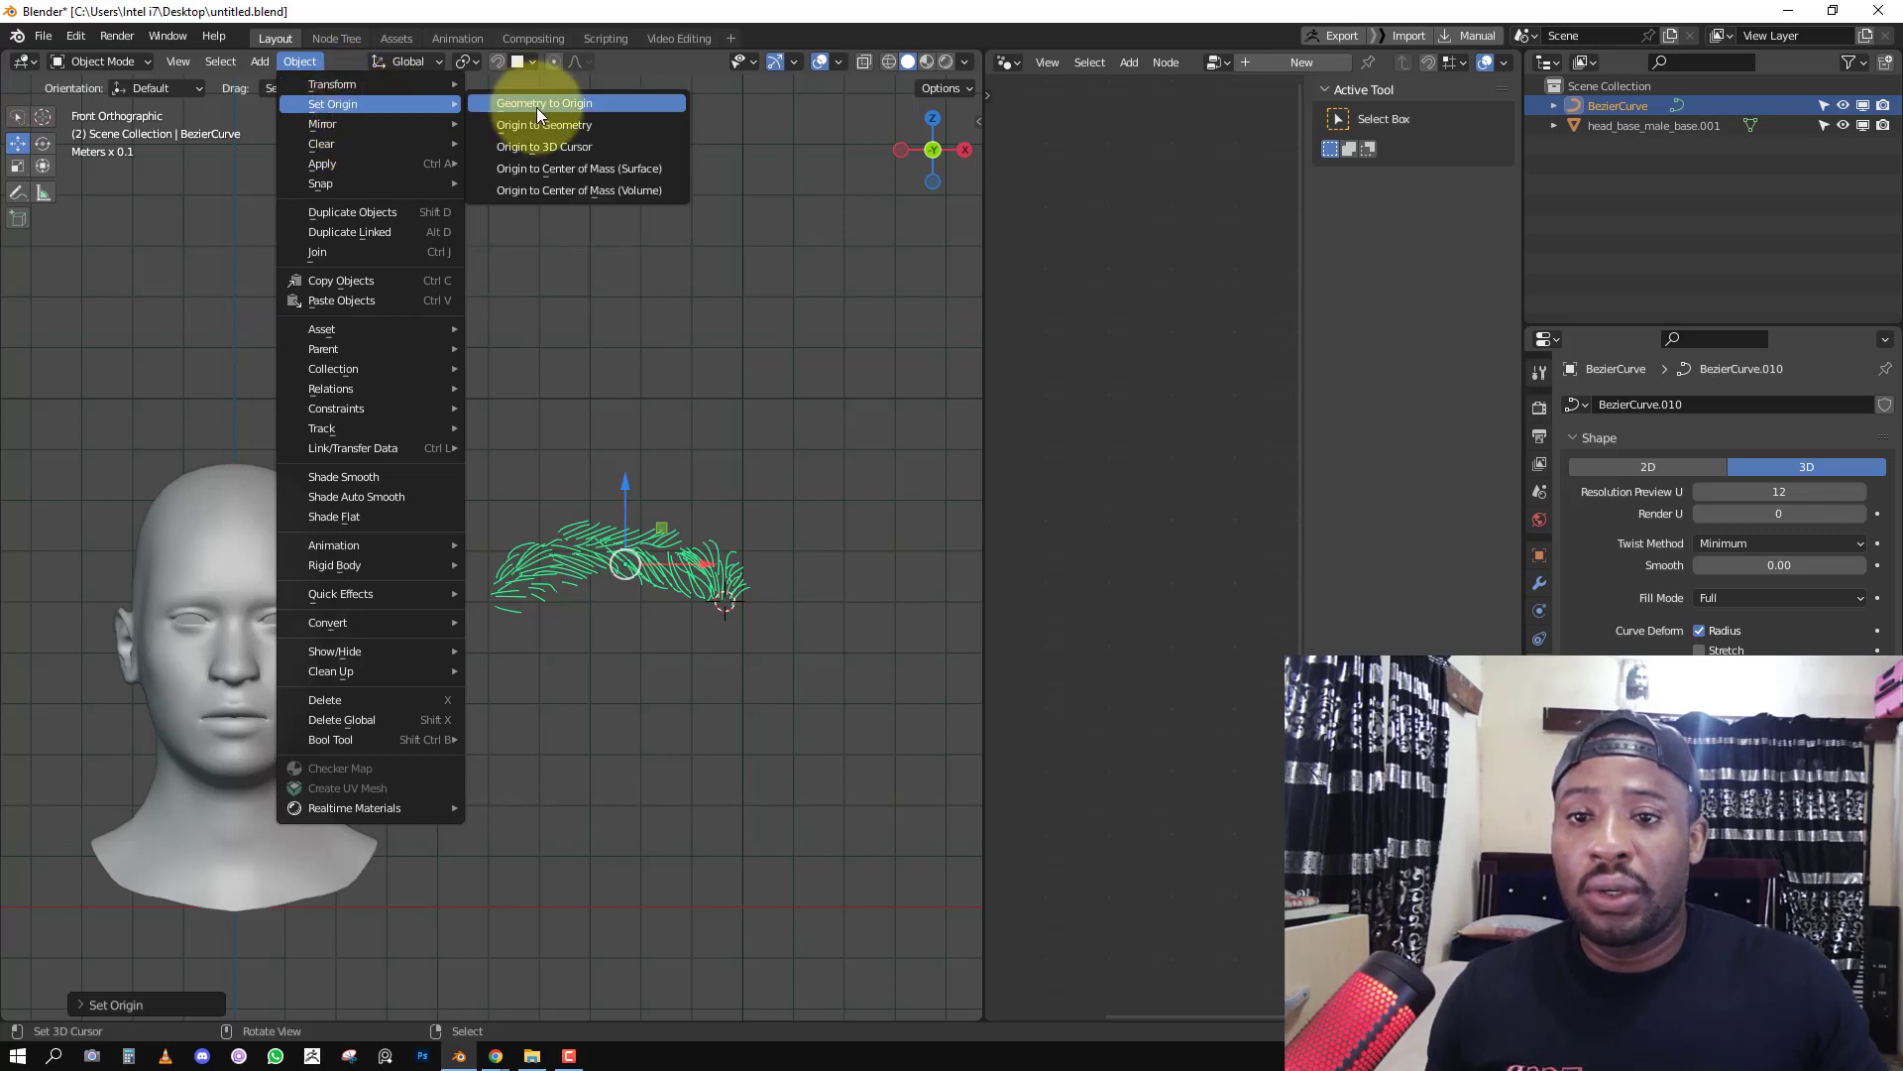
pyautogui.click(544, 124)
pyautogui.scroll(2, 706, 496)
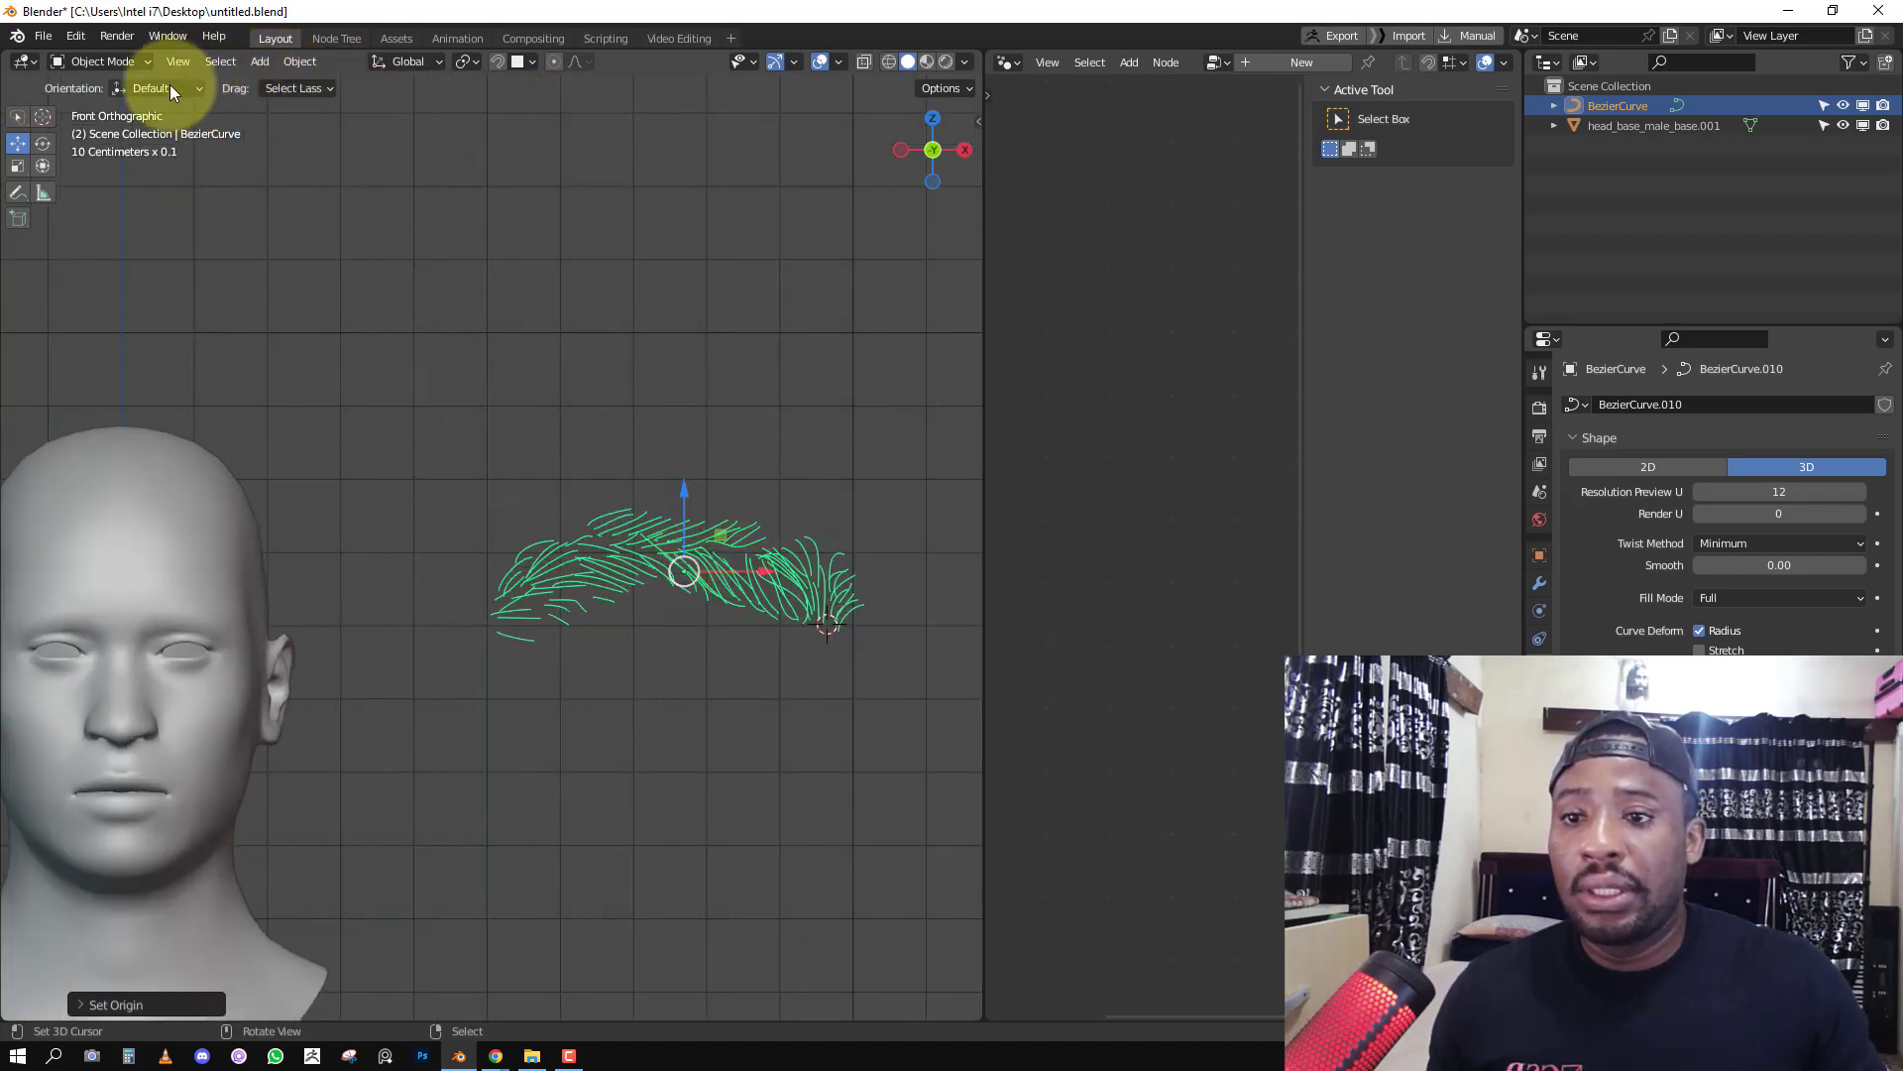
pyautogui.click(315, 63)
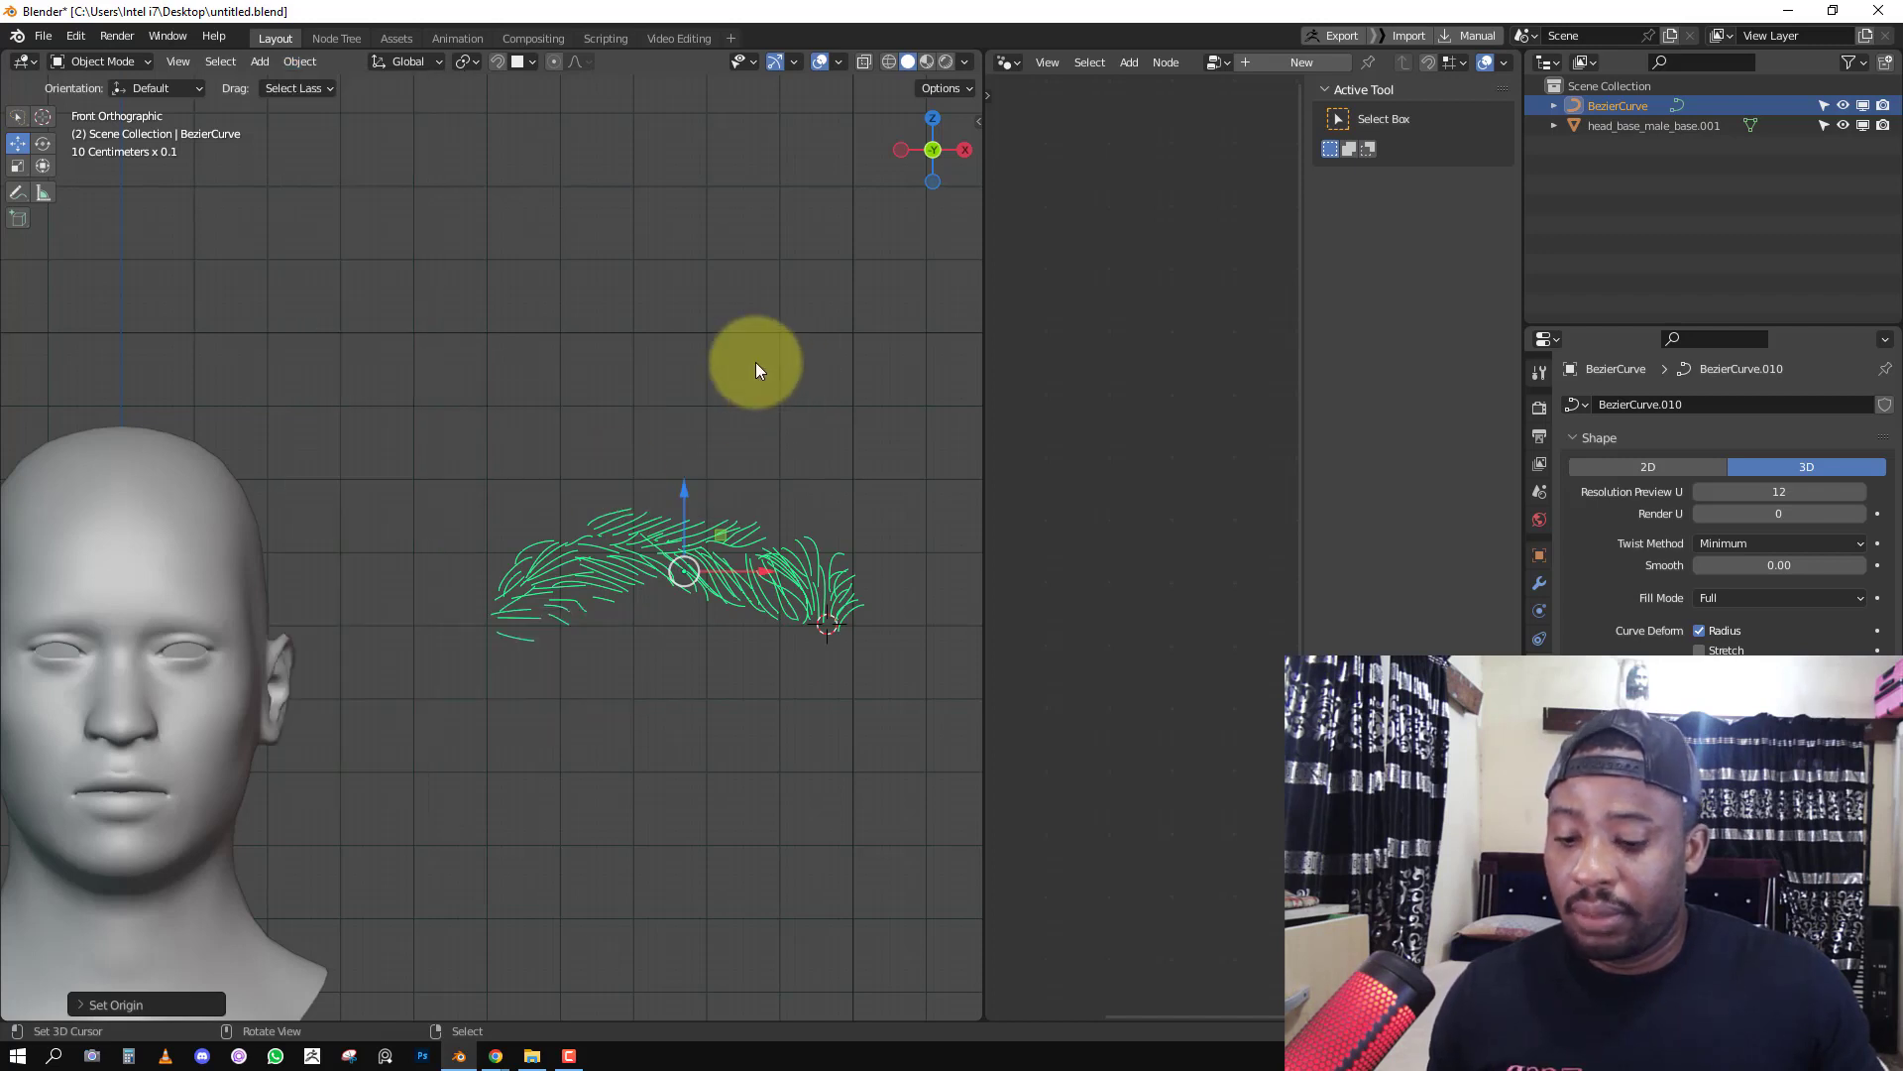
# Snap the 3D cursor to the selected eyebrow curve.
pyautogui.hotkey('shift', 's')
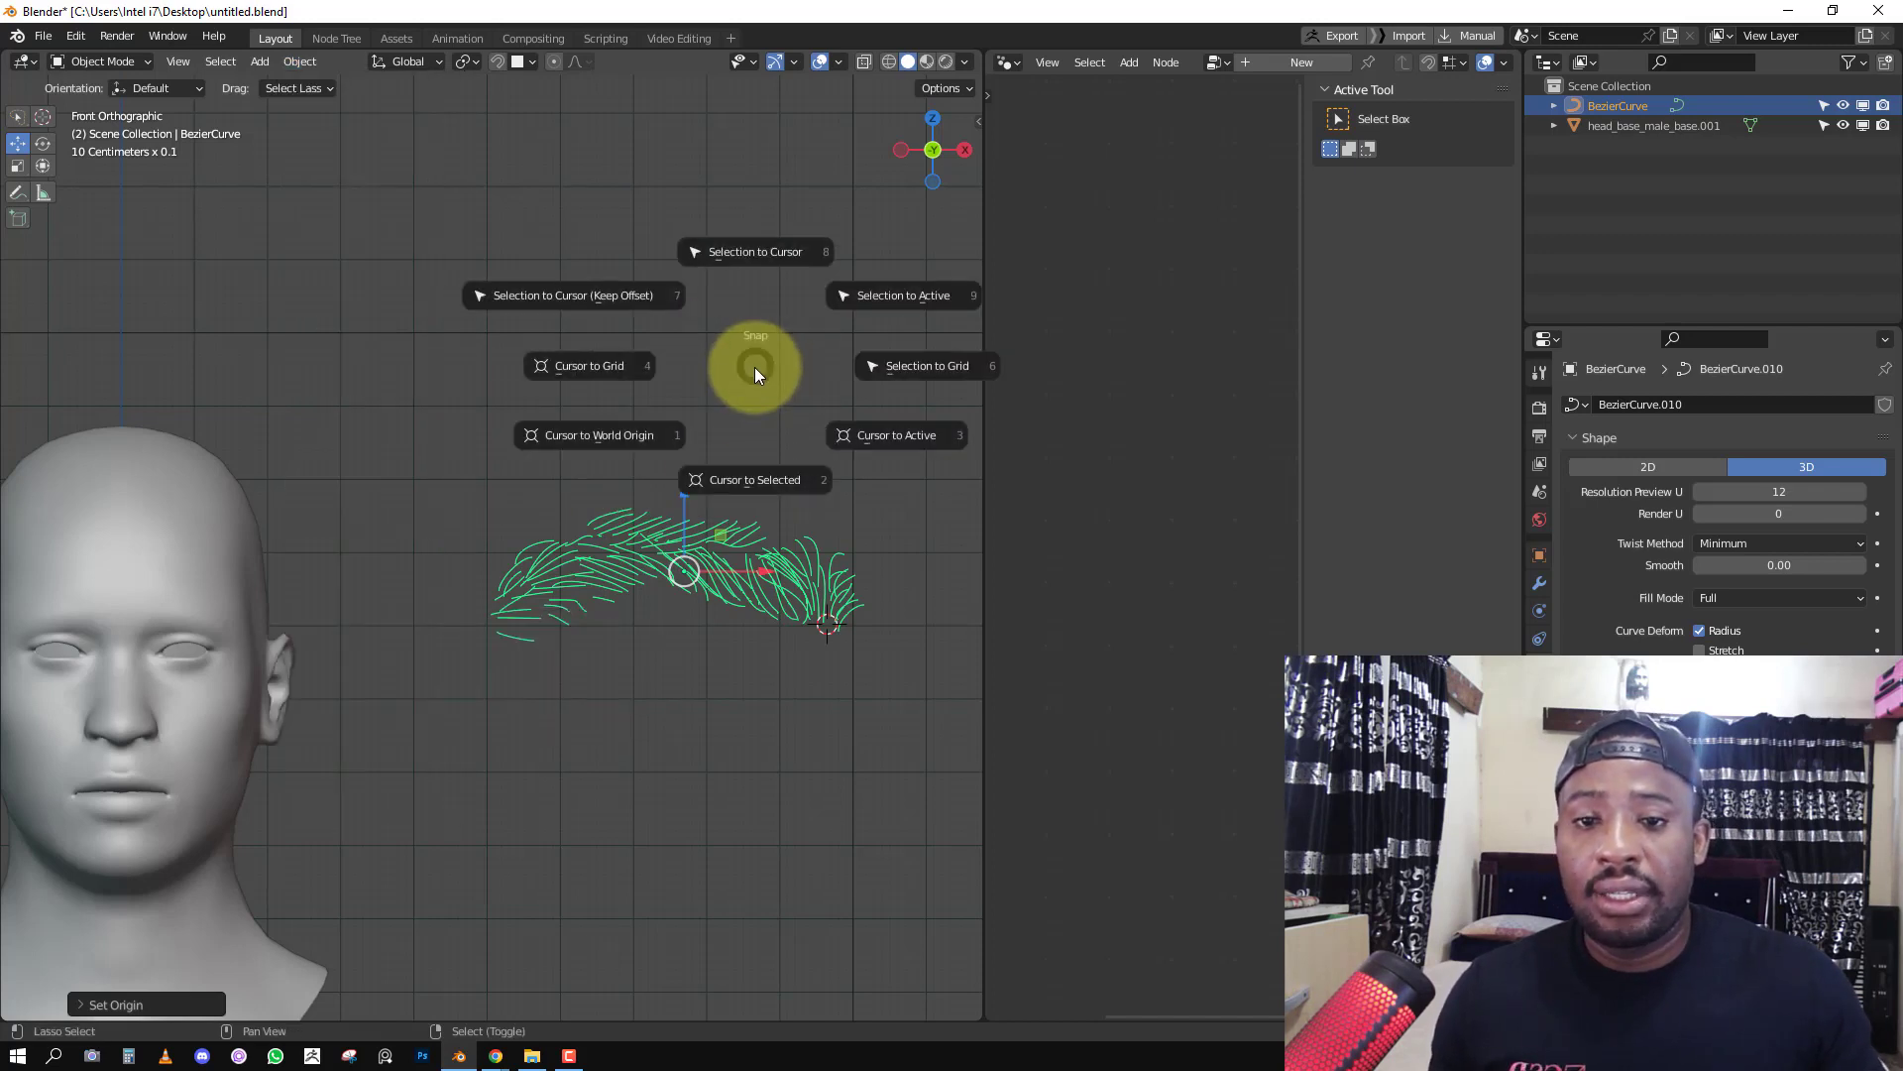
pyautogui.hotkey('shift', 's')
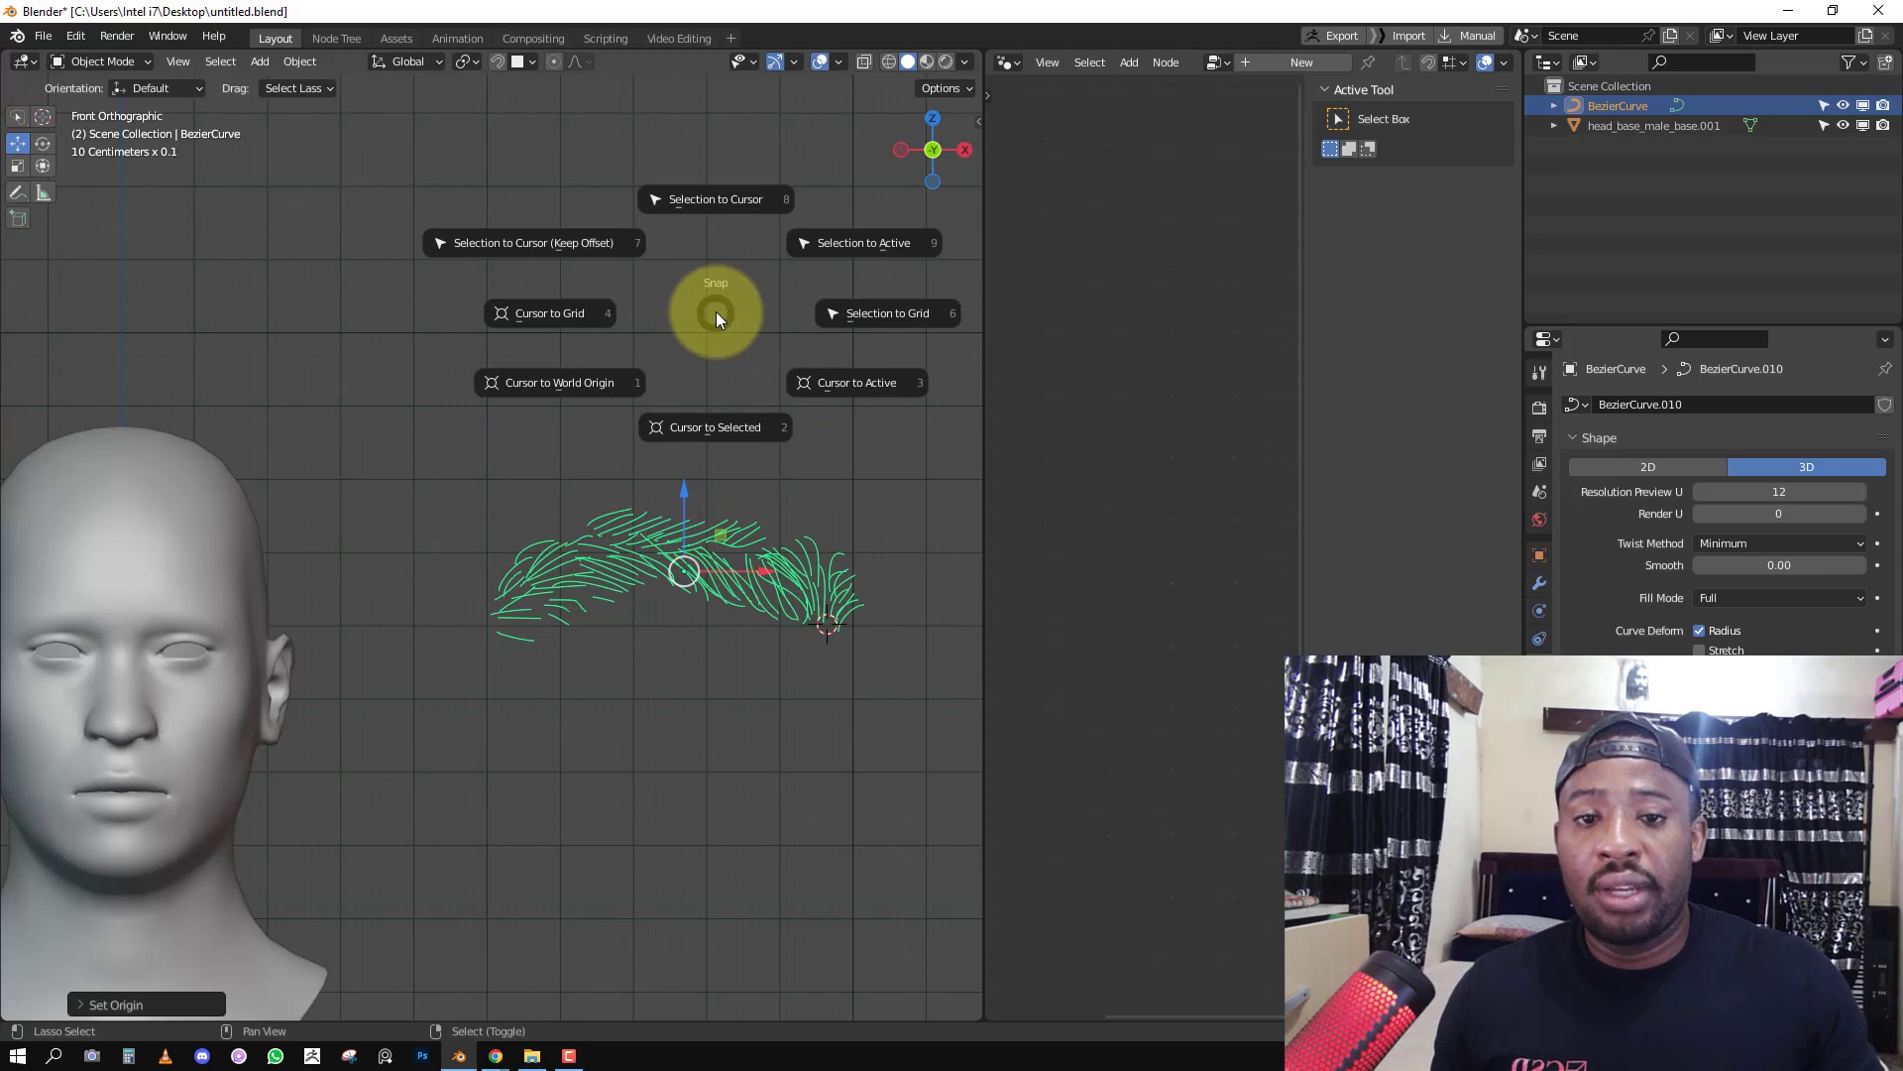
pyautogui.click(714, 434)
# Add a mesh plane at the 3D cursor in the middle of the eyebrow curves.
pyautogui.moveTo(738, 544); pyautogui.dragTo(640, 591, button='middle')
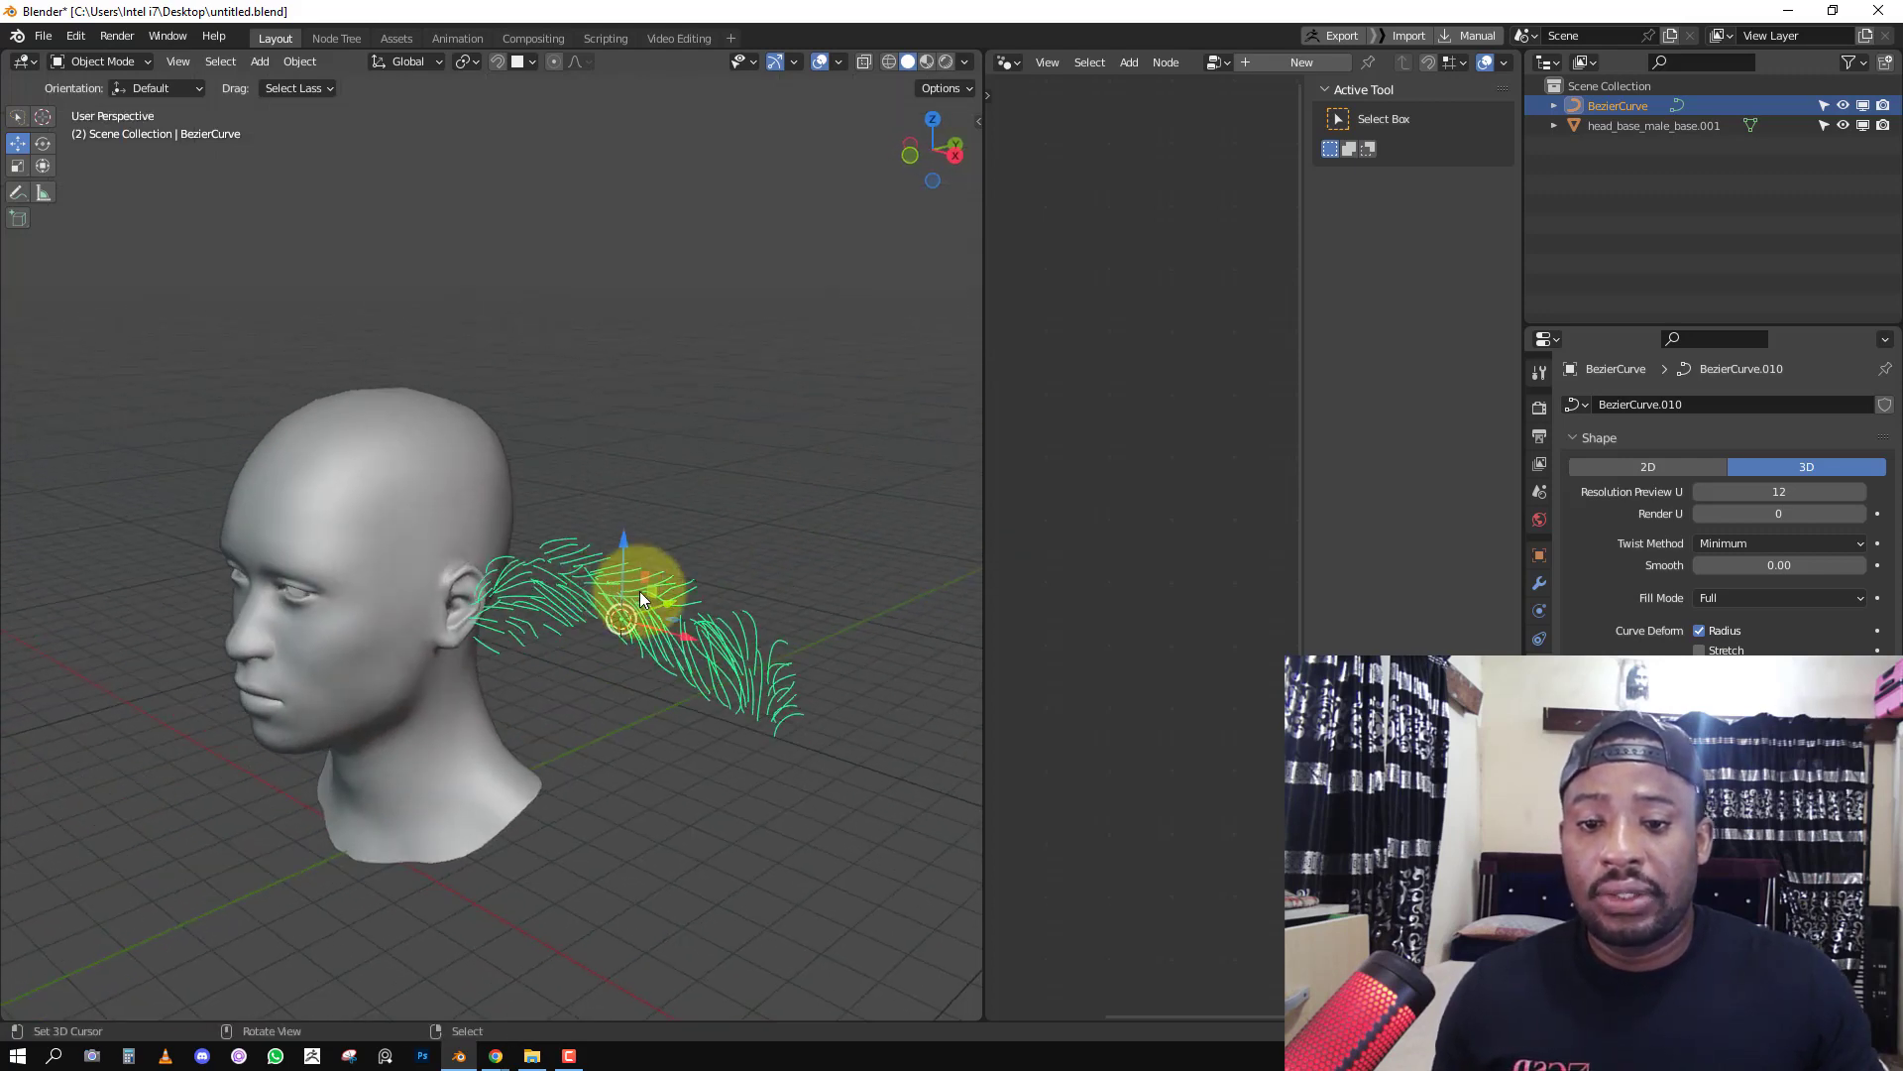
pyautogui.click(298, 61)
pyautogui.moveTo(300, 88)
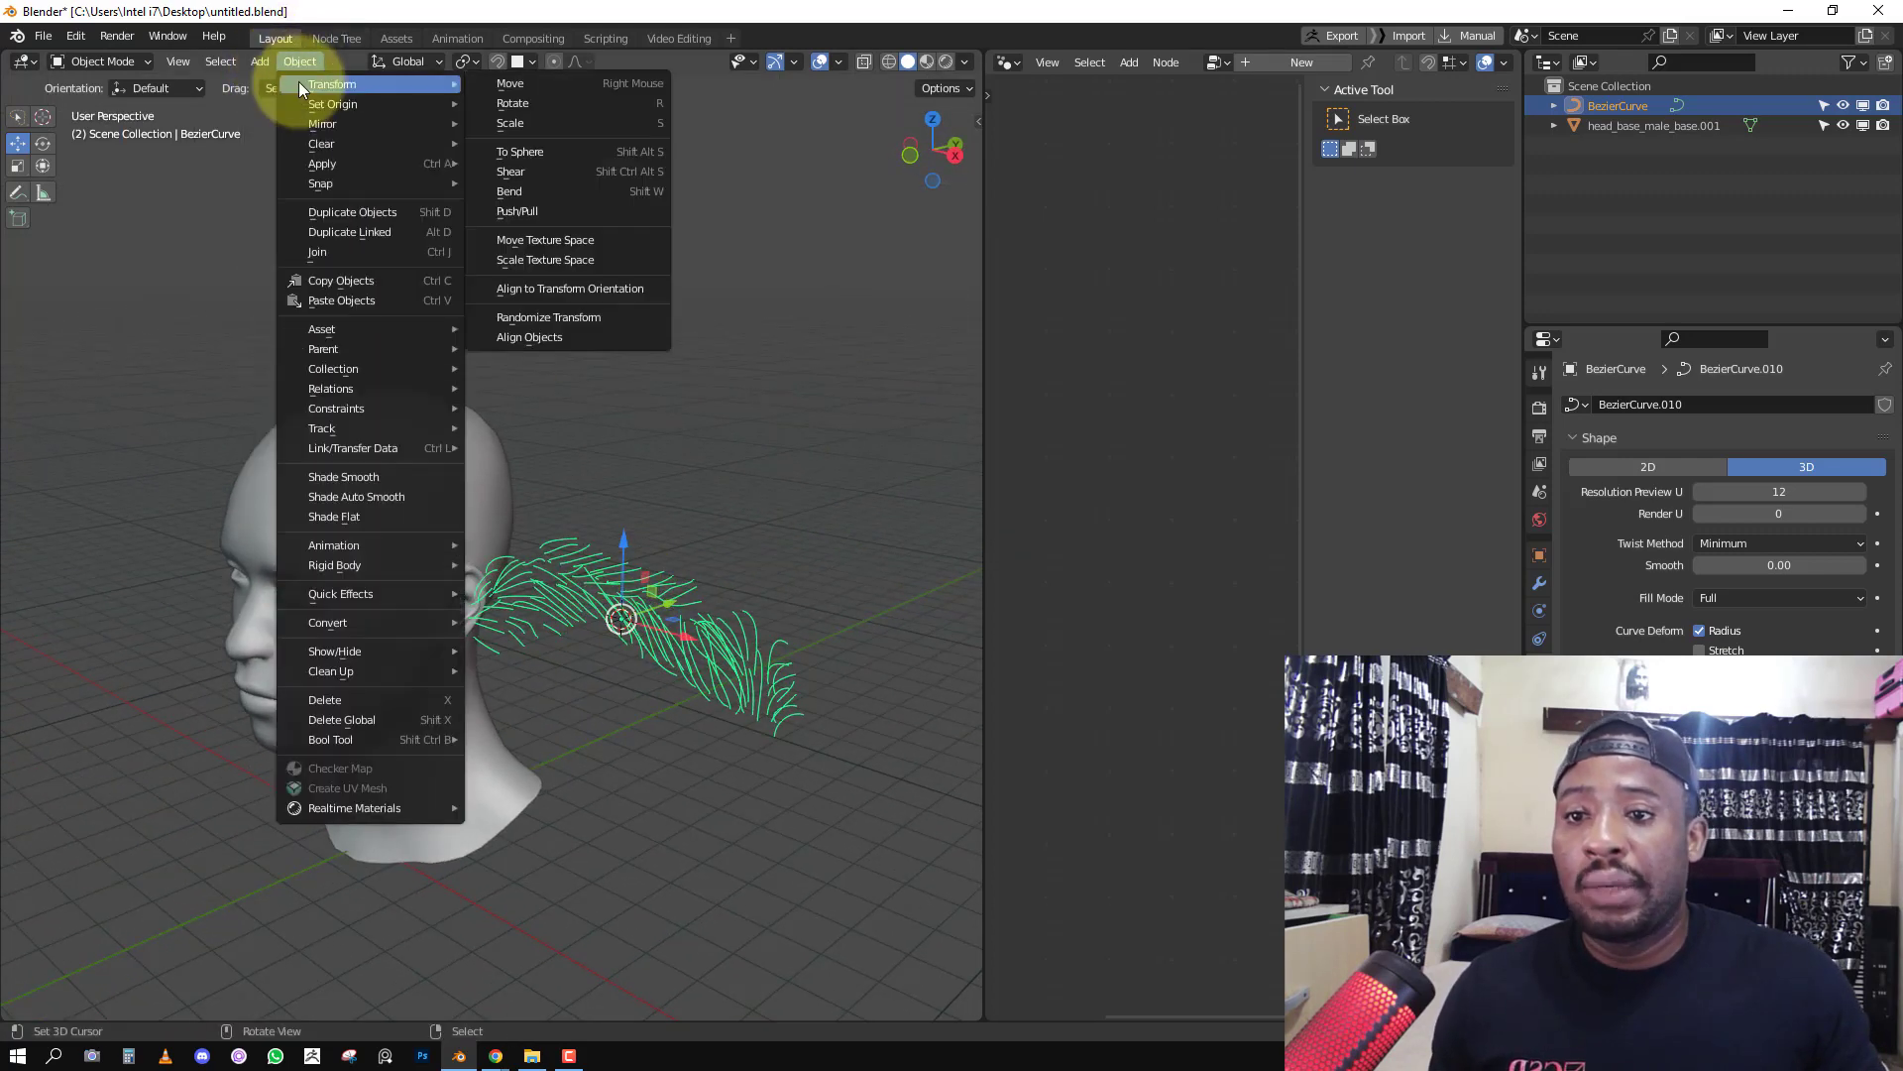
pyautogui.click(561, 87)
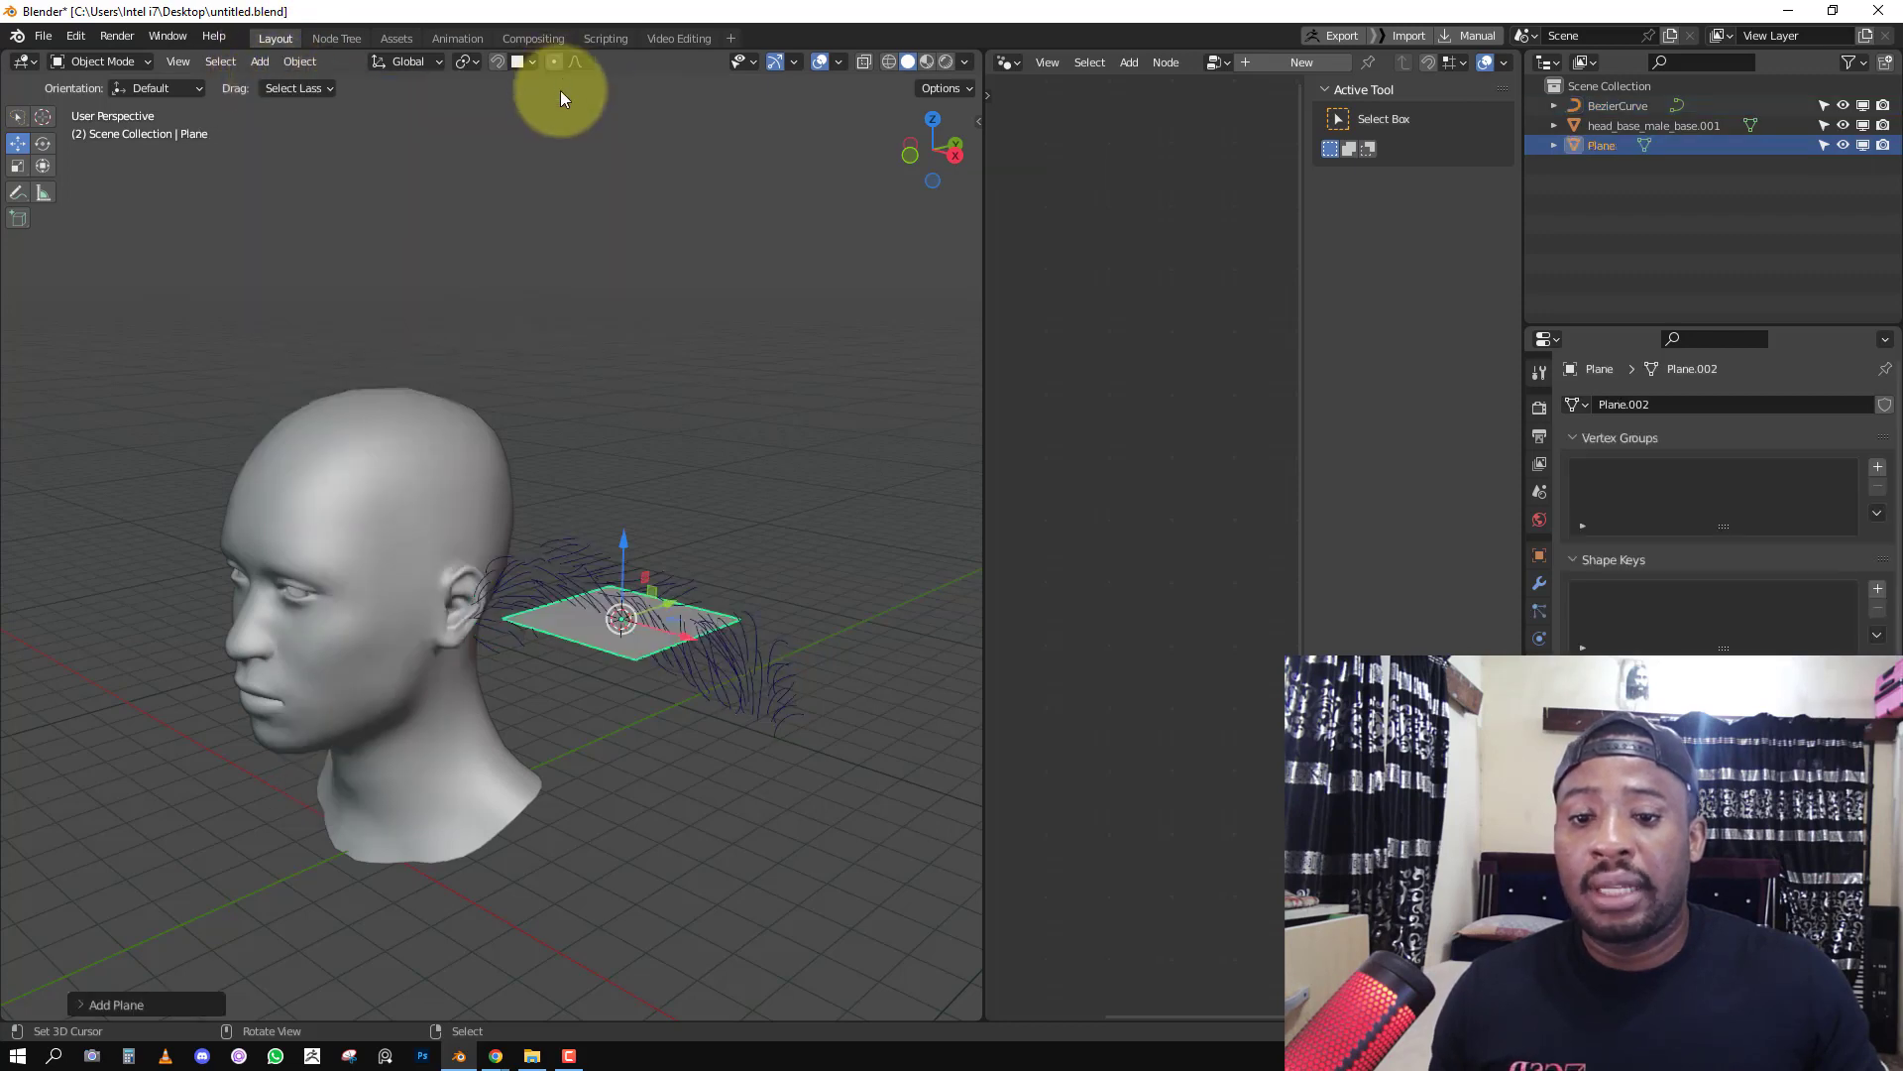
# Rotate the plane 90° about the X axis and scale it up until it surrounds the eyebrow hairs in the front view.
pyautogui.press('KP_1')
pyautogui.write('rx90')
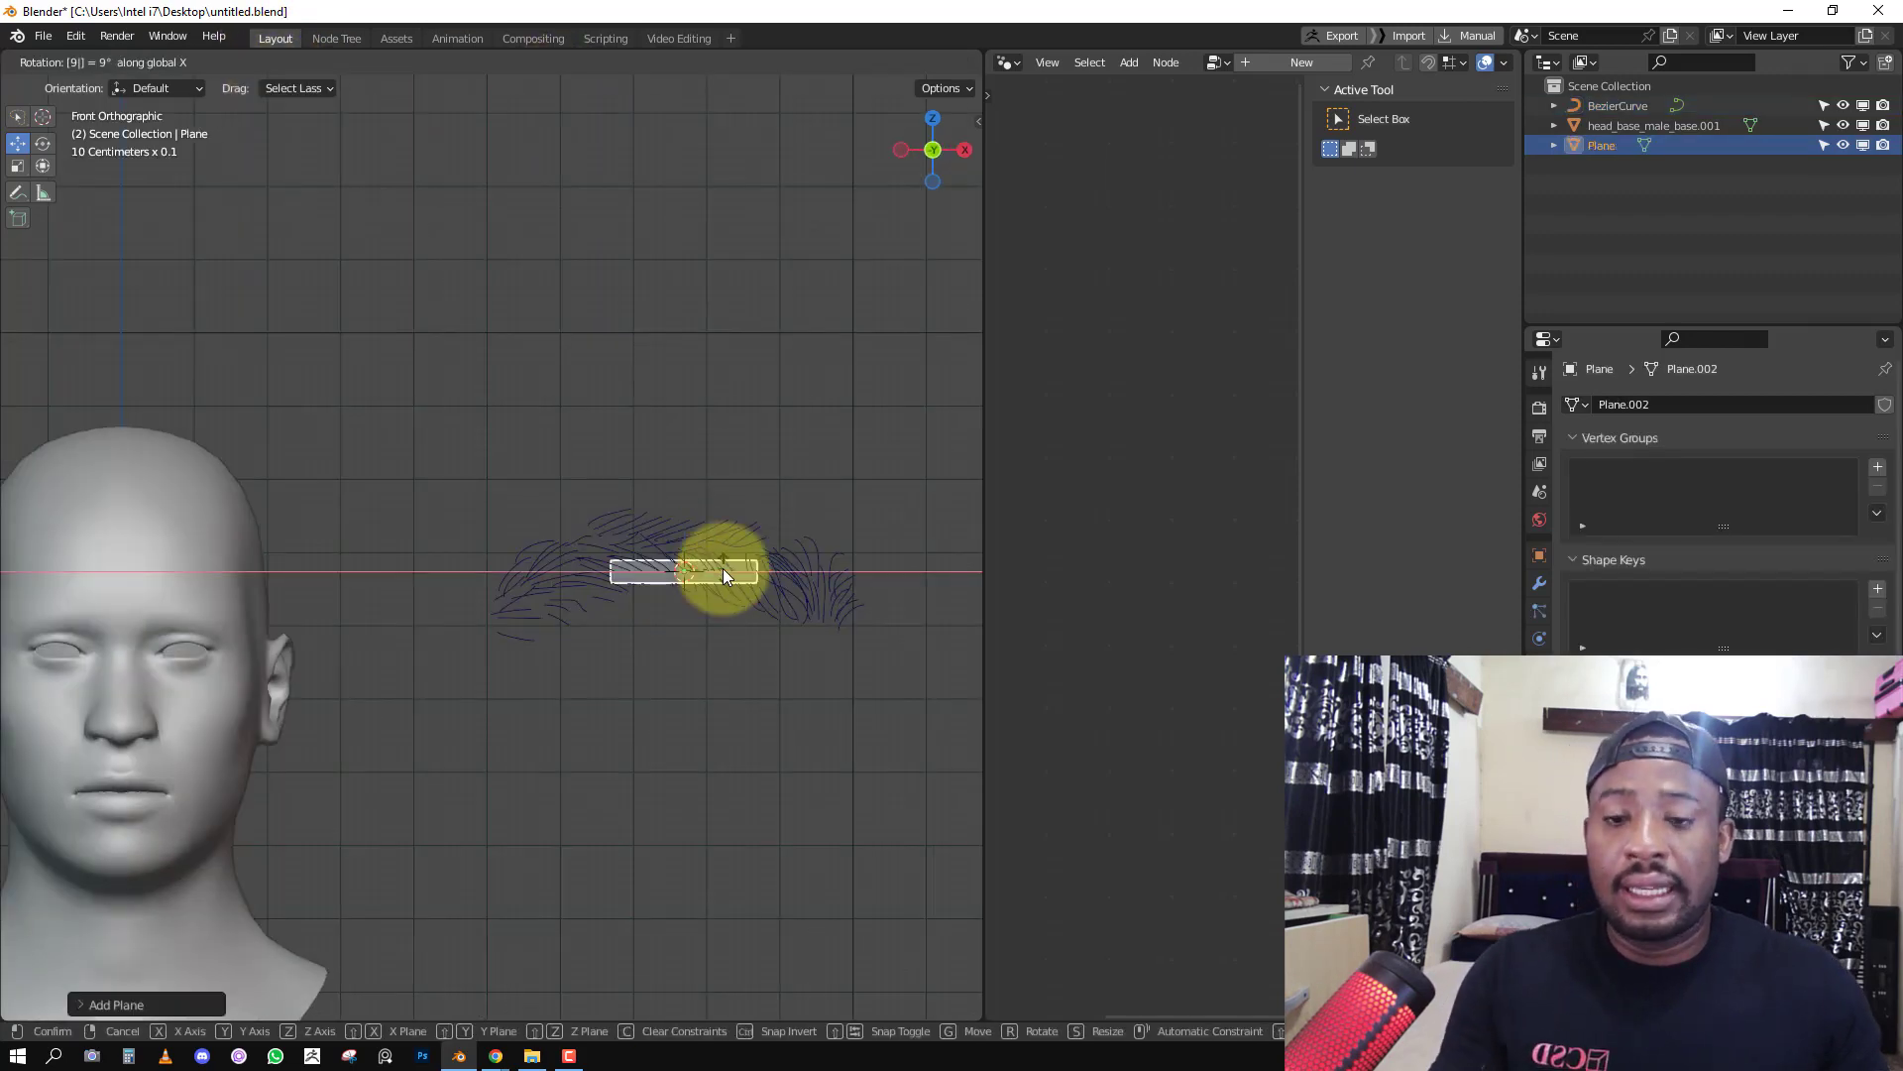
pyautogui.click(745, 562)
pyautogui.press('s')
pyautogui.click(896, 635)
pyautogui.moveTo(896, 635); pyautogui.dragTo(783, 662, button='middle')
pyautogui.press('KP_1')
pyautogui.press('s')
pyautogui.click(877, 779)
# Subdivide the plane's mesh five times in Edit Mode and return to Object Mode.
pyautogui.press('Tab')
pyautogui.press('w')
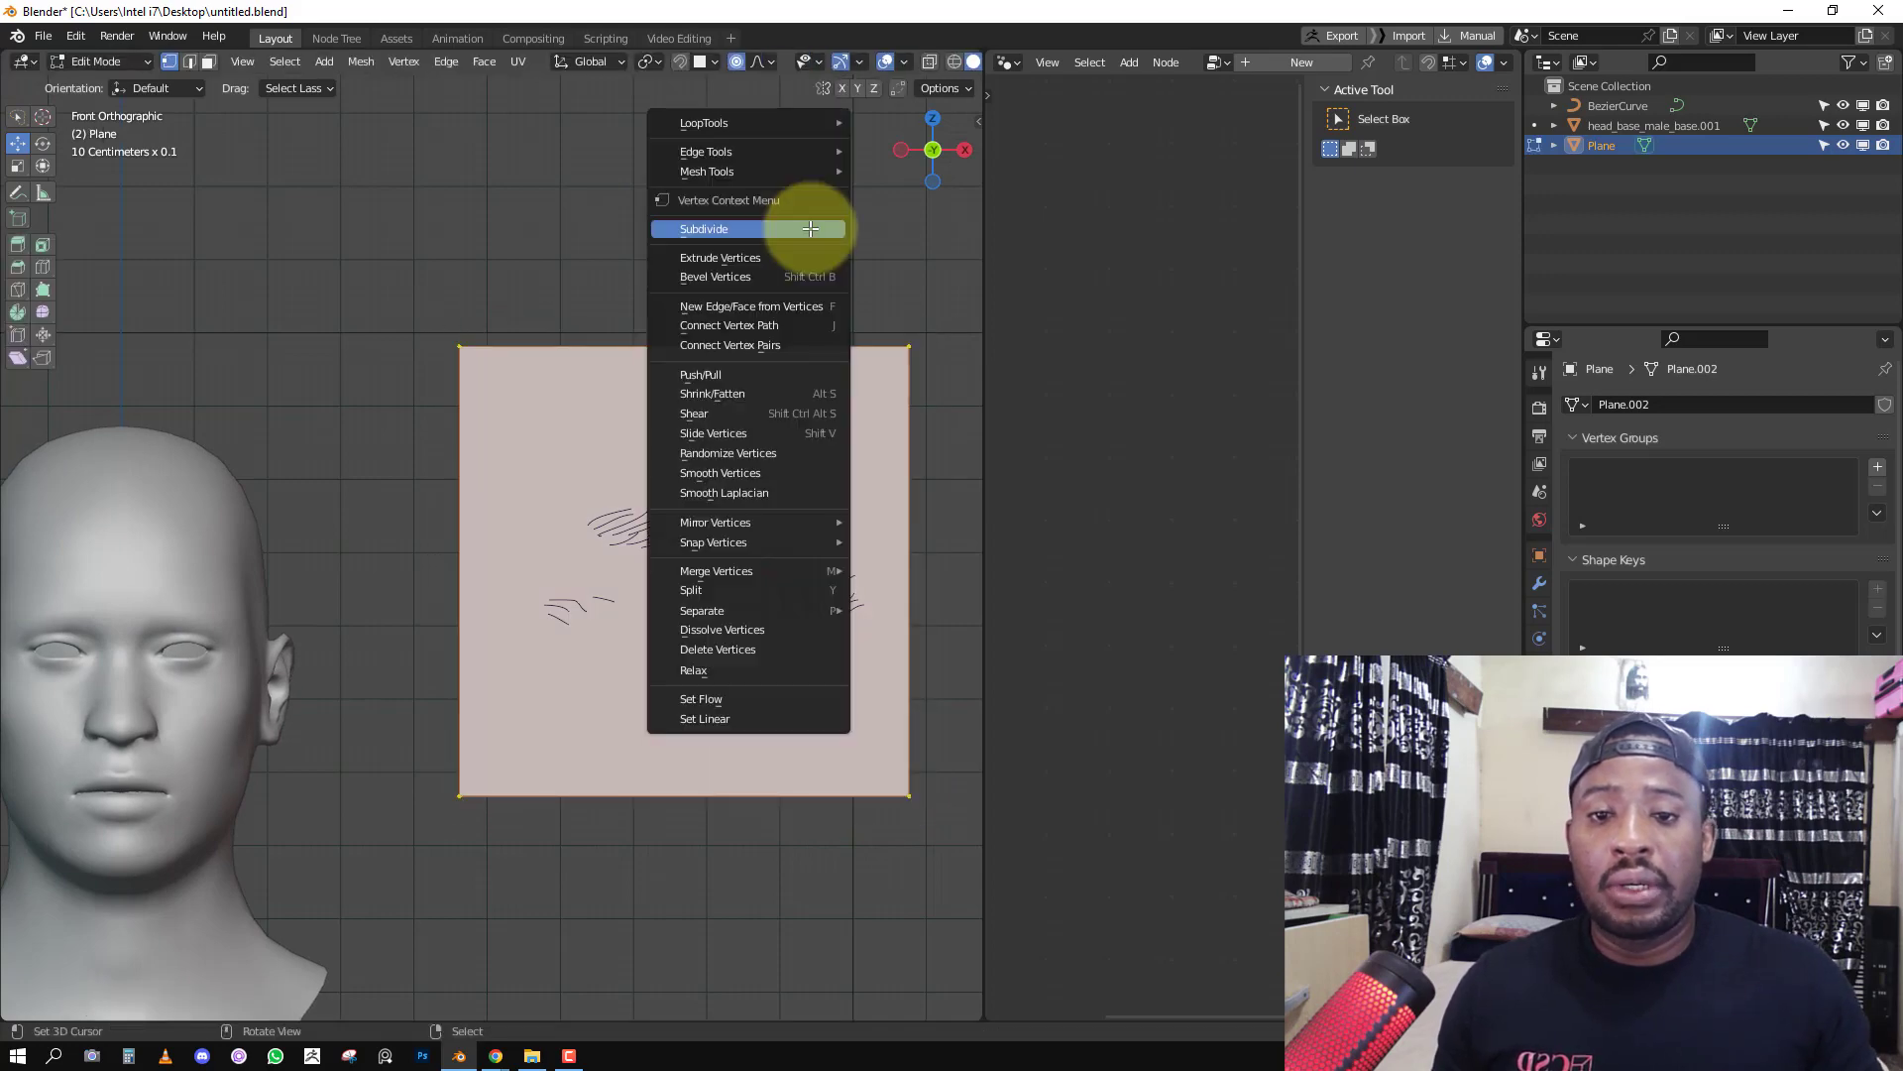
pyautogui.click(807, 228)
pyautogui.press('w')
pyautogui.click(807, 228)
pyautogui.press('w')
pyautogui.click(807, 228)
pyautogui.press('w')
pyautogui.click(809, 229)
pyautogui.press('w')
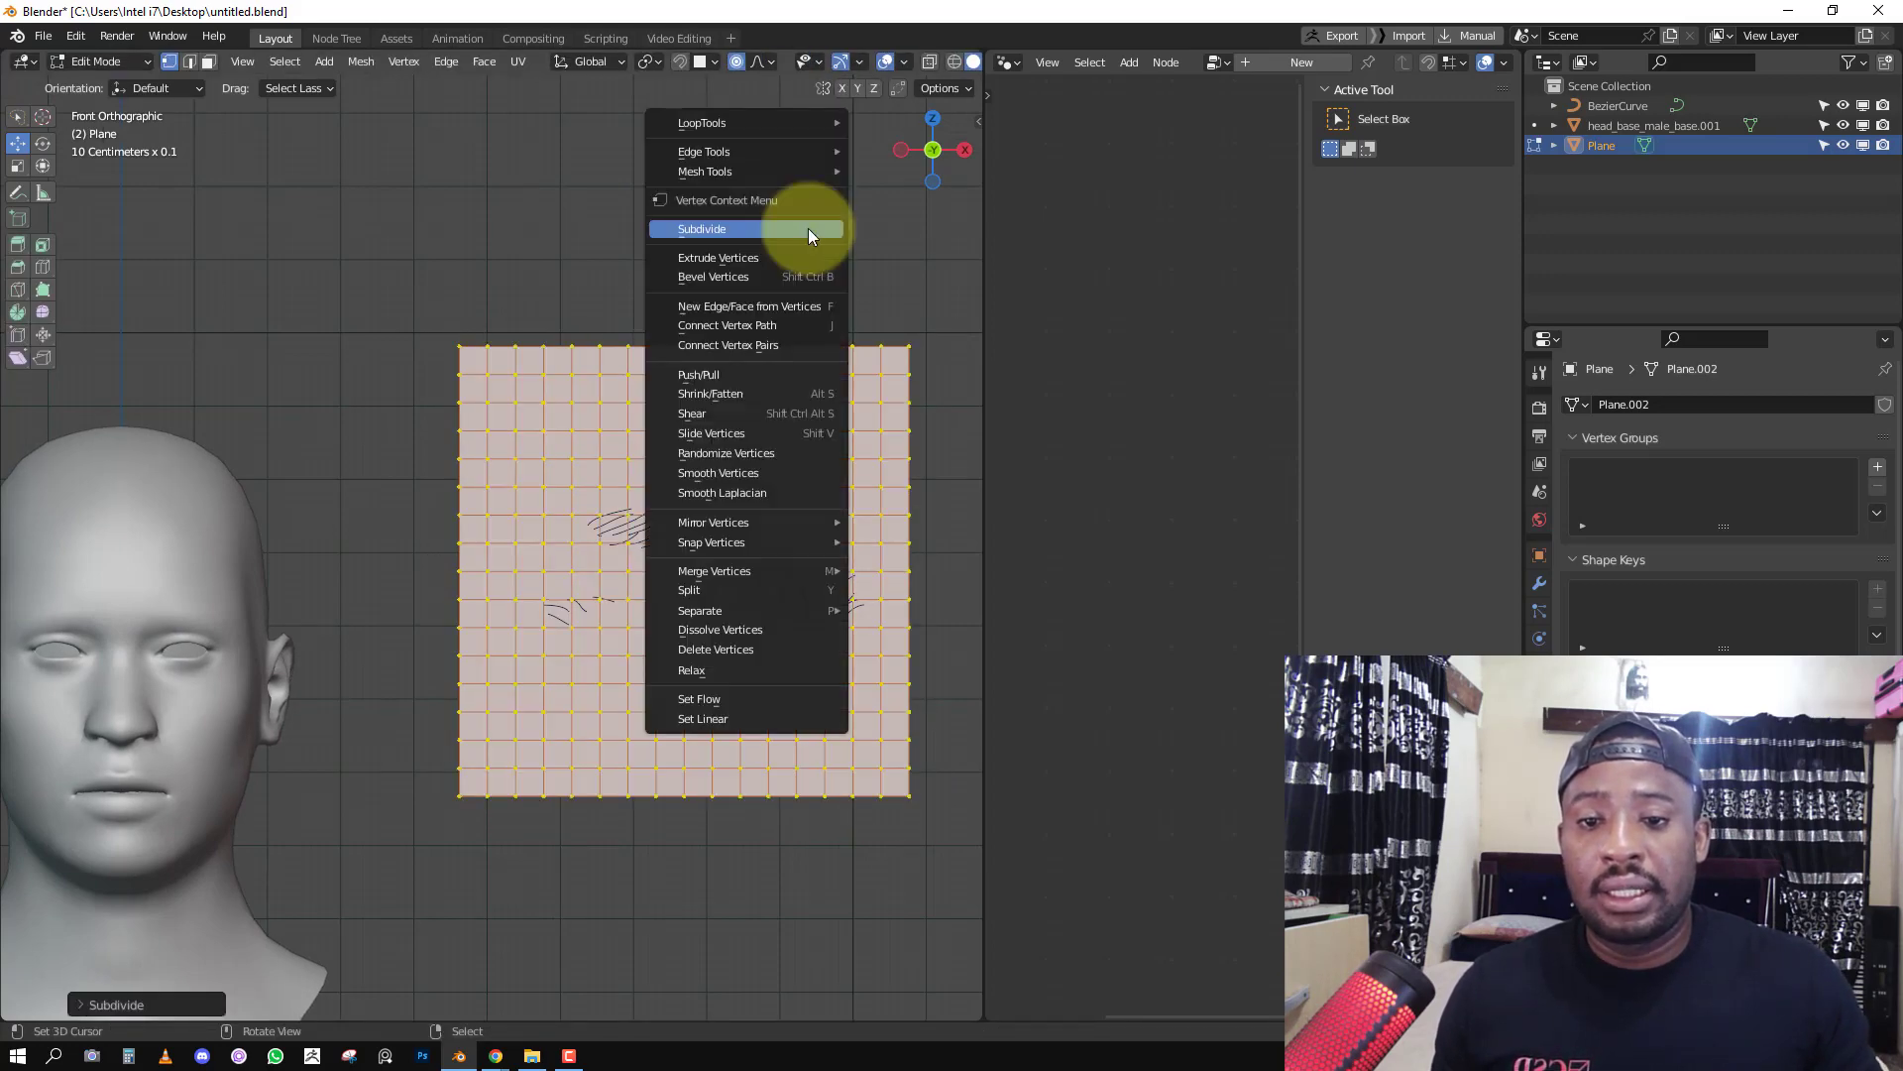
pyautogui.click(809, 229)
pyautogui.moveTo(785, 387); pyautogui.dragTo(680, 425, button='middle')
pyautogui.press('Tab')
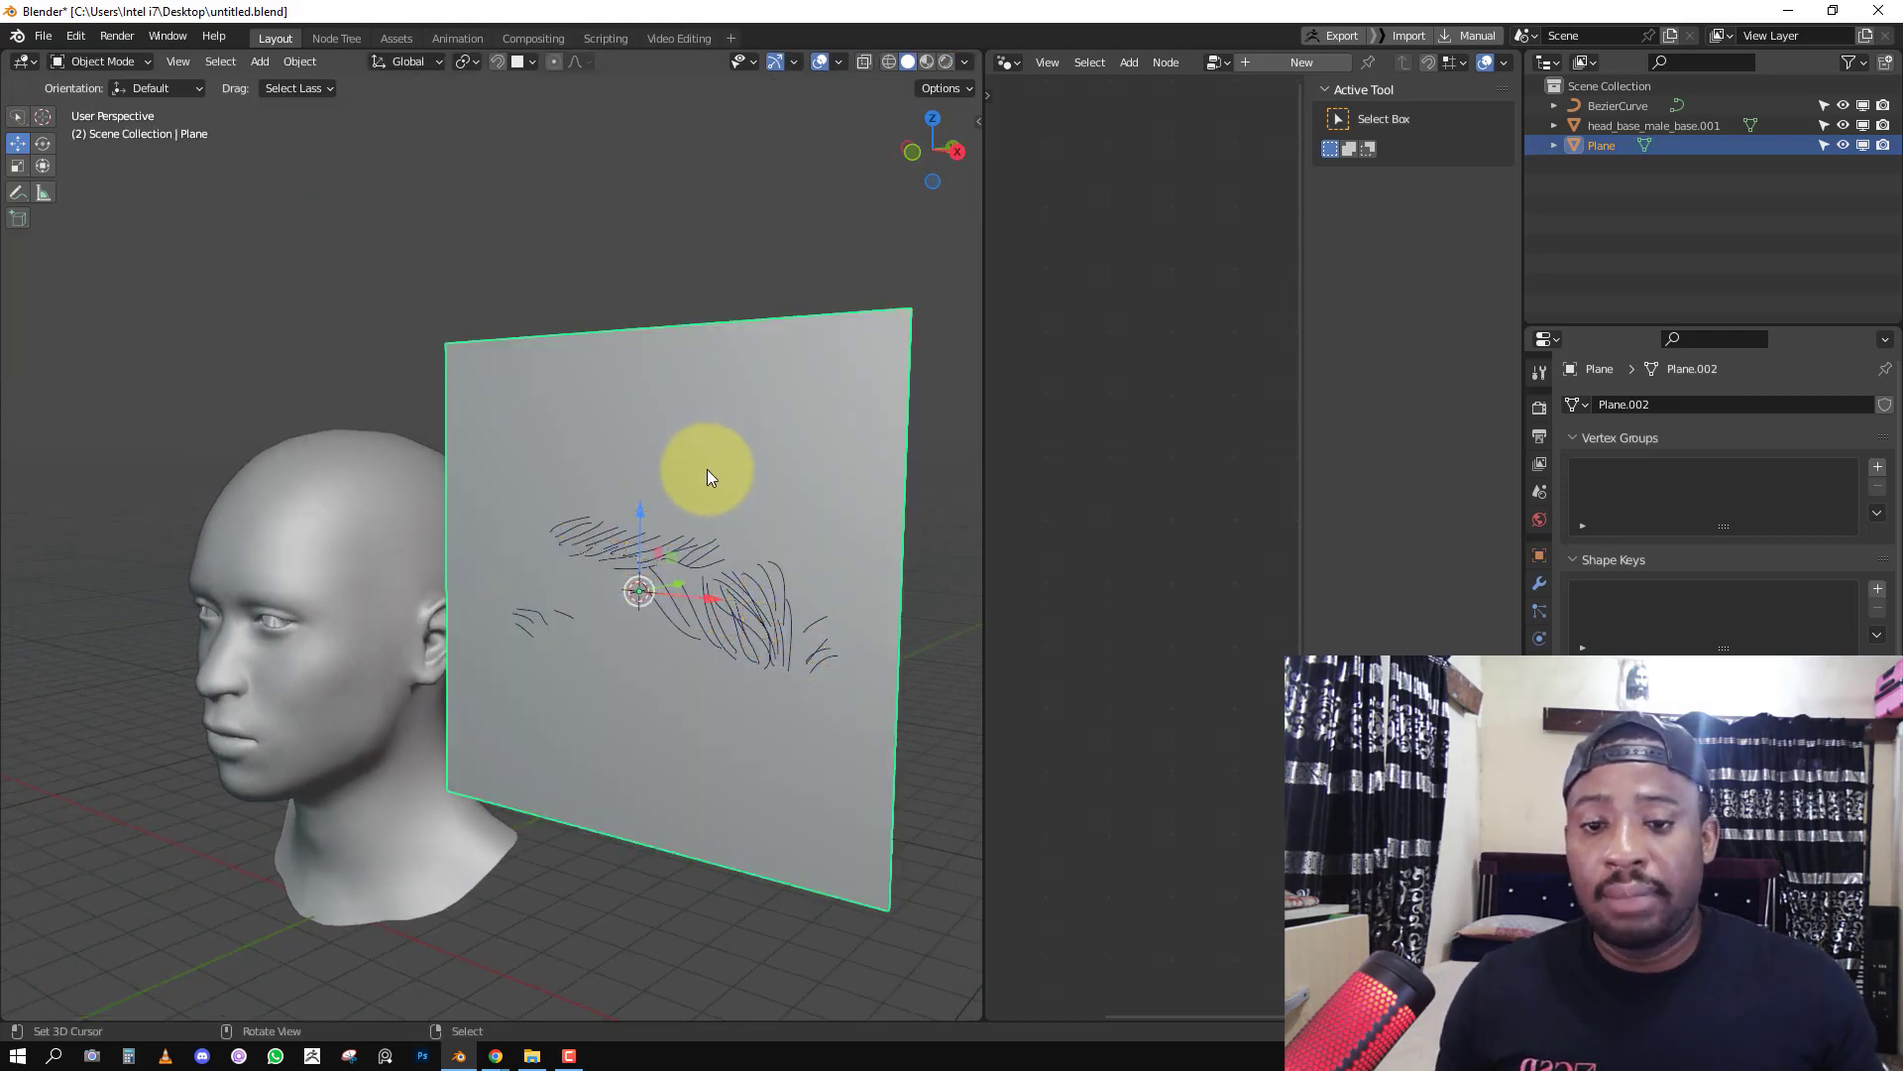
pyautogui.press('Tab')
pyautogui.press('w')
pyautogui.click(783, 474)
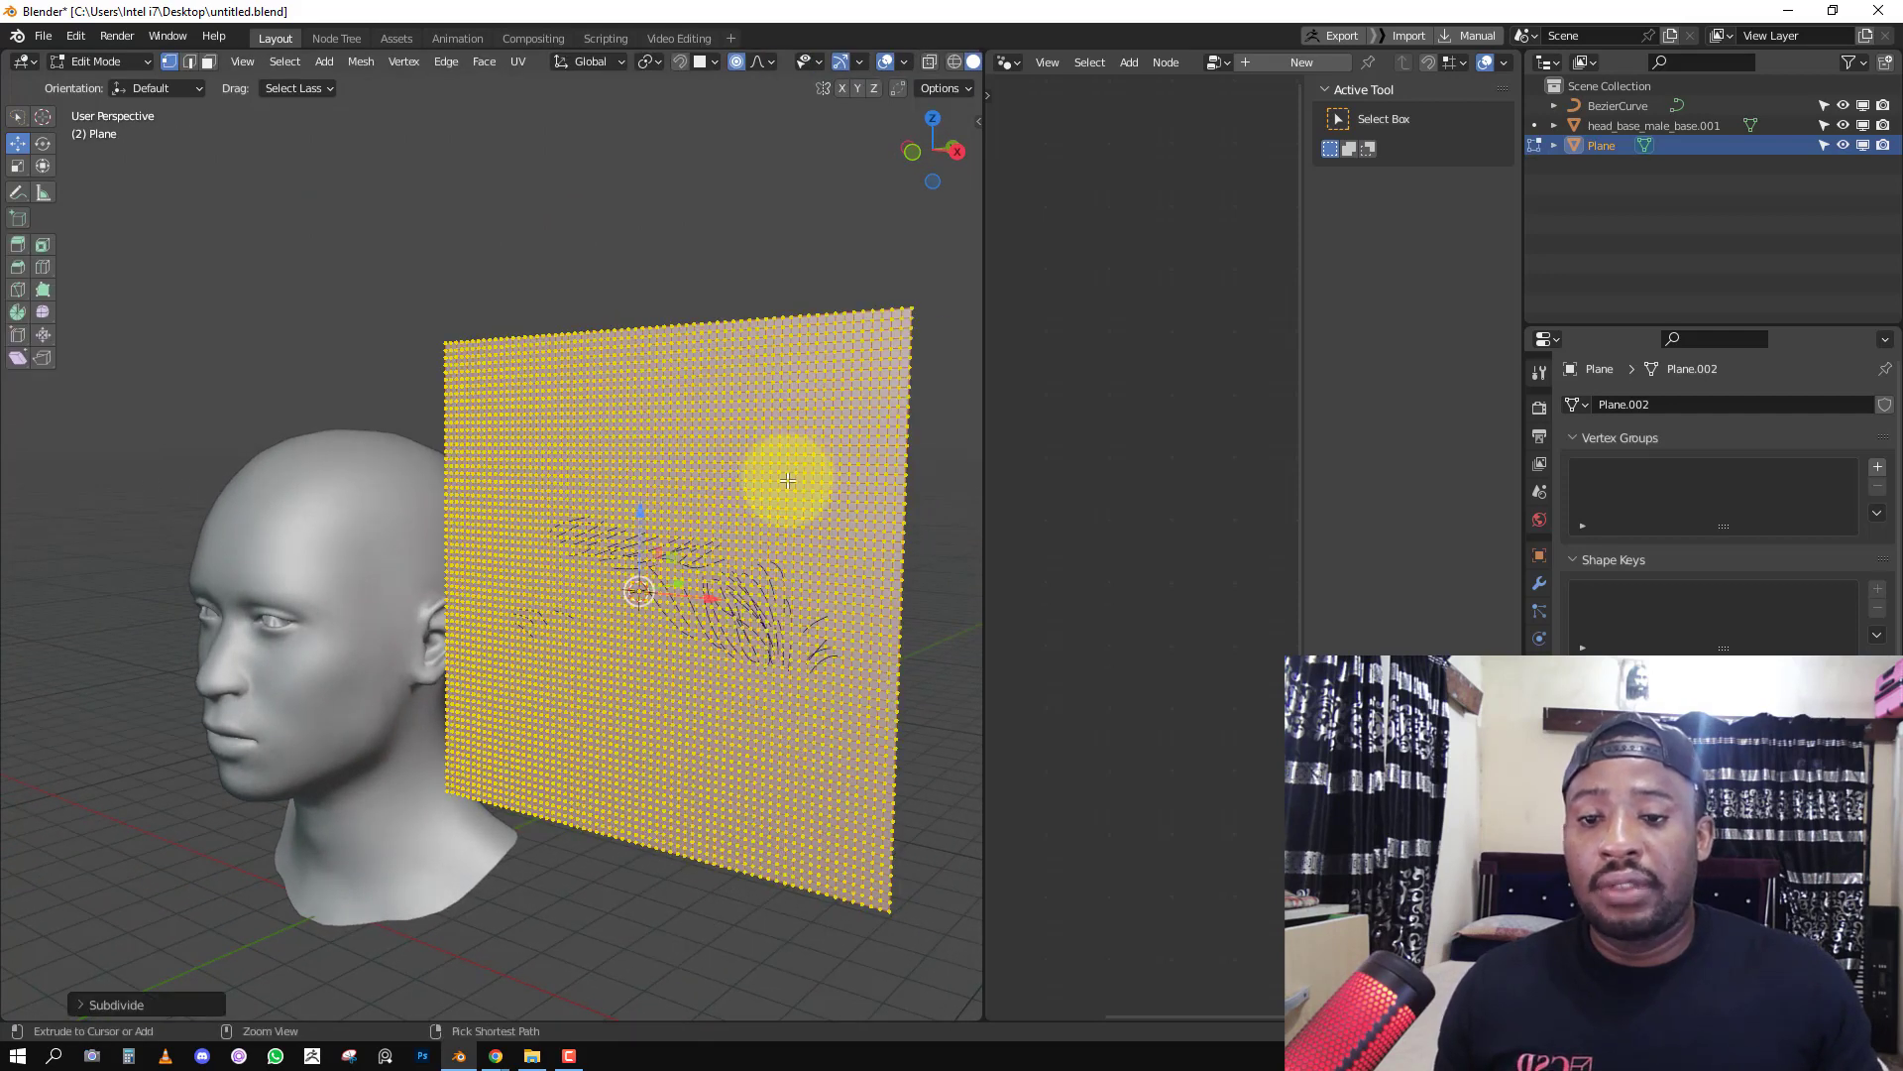
pyautogui.hotkey('ctrl', 'z')
pyautogui.moveTo(731, 565); pyautogui.dragTo(714, 637, button='middle')
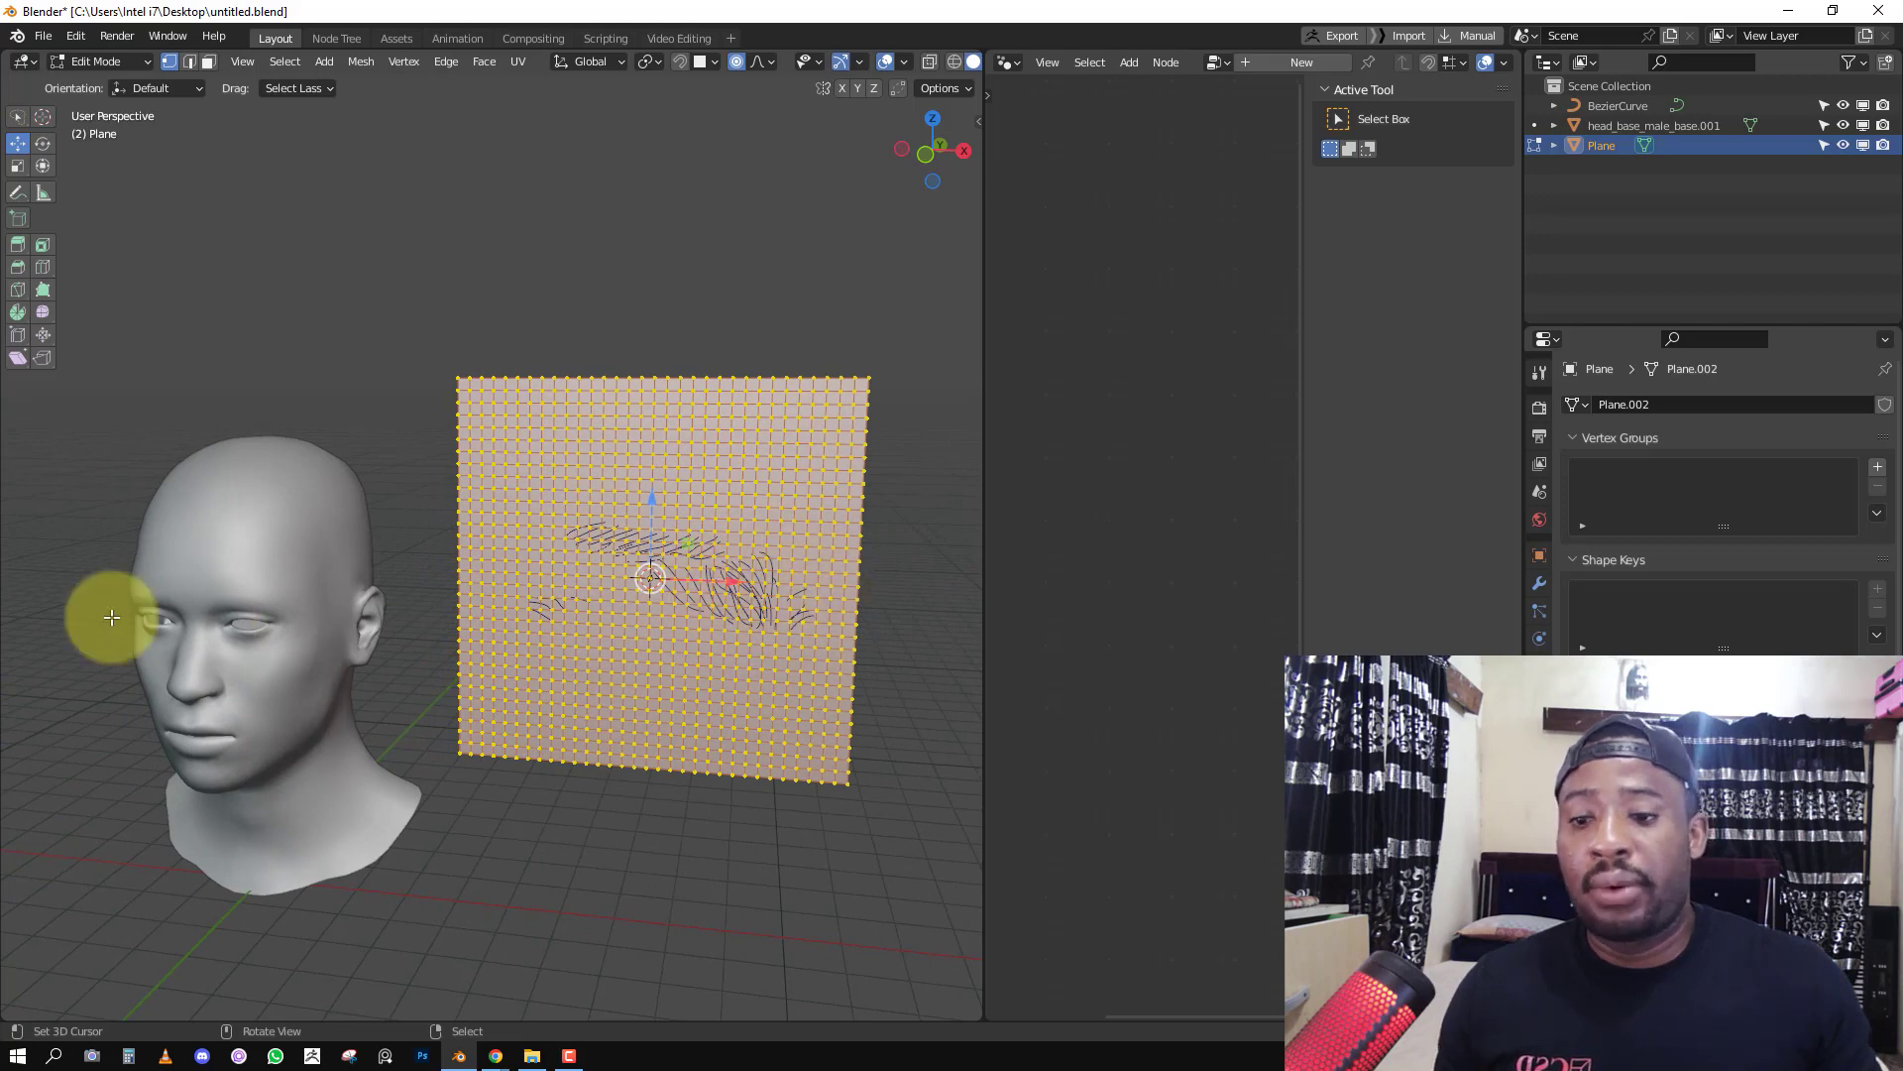
pyautogui.press('KP_1')
pyautogui.press('Tab')
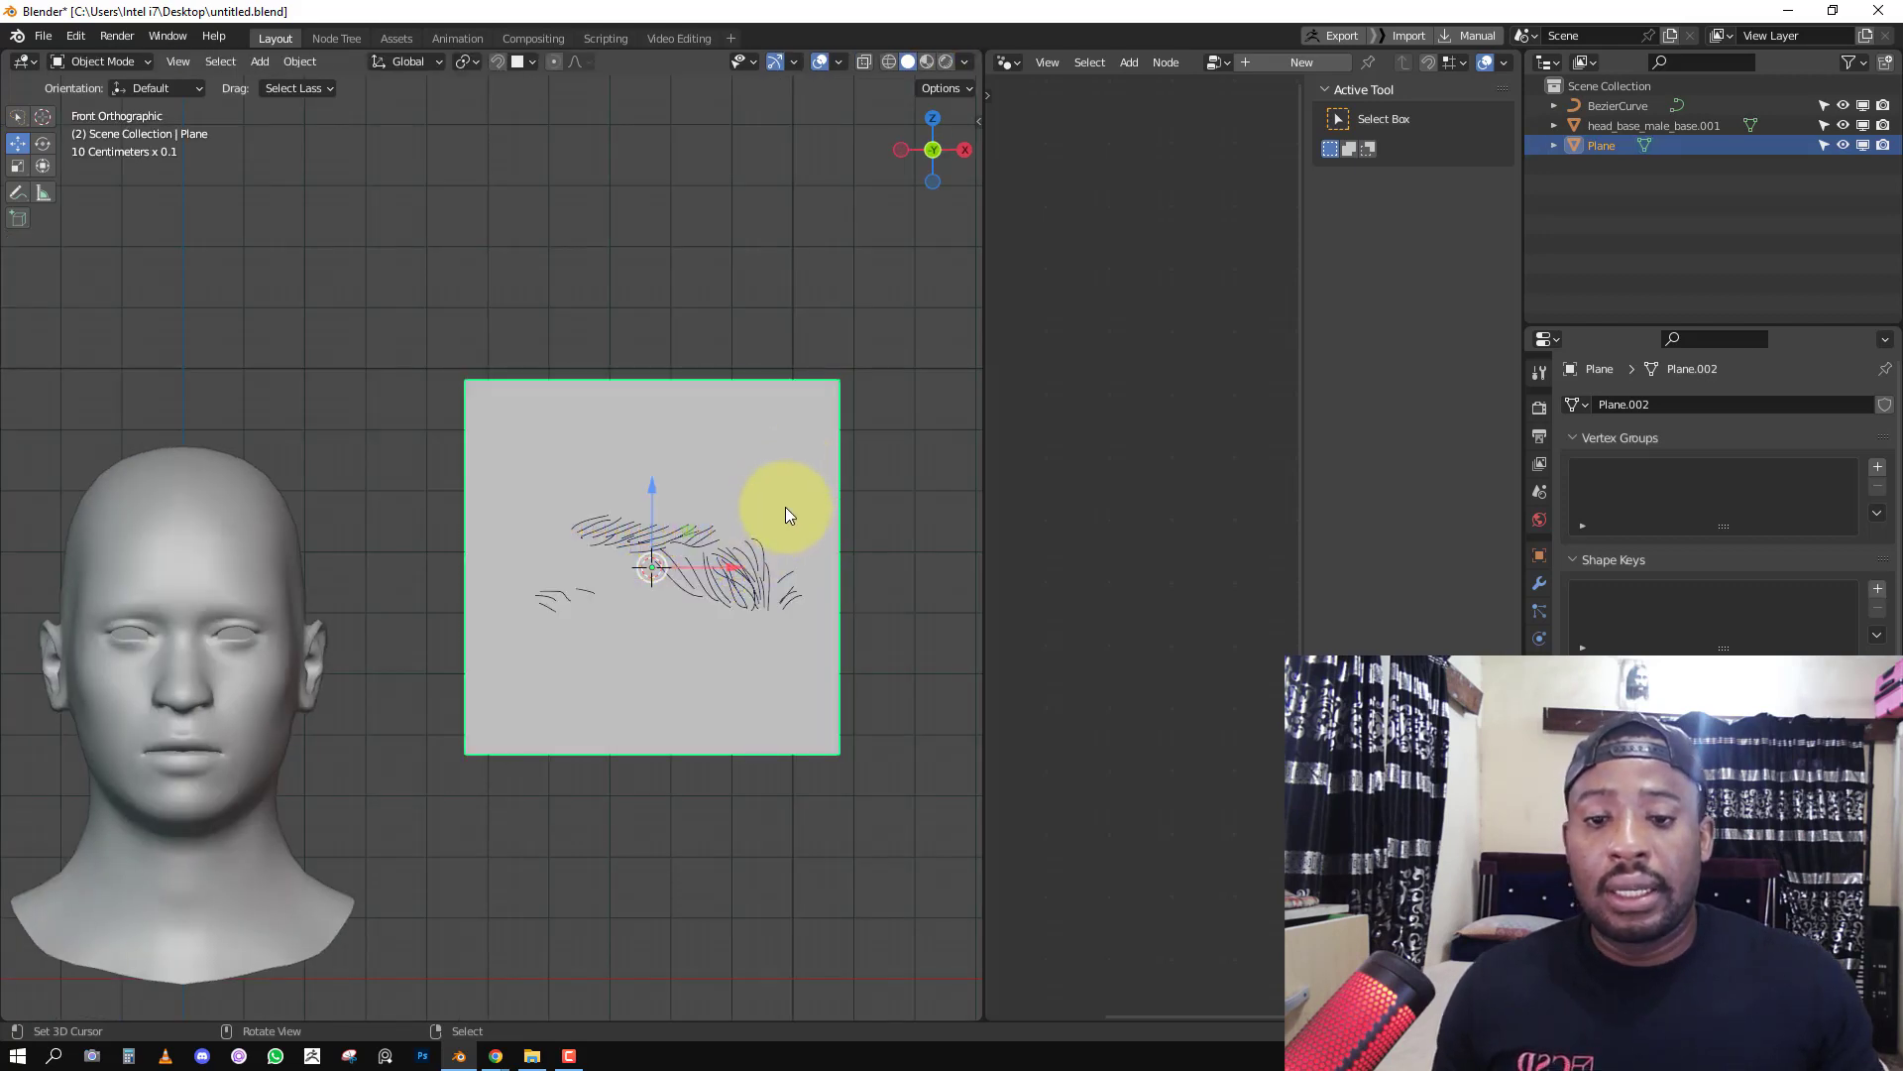
# Move the plane slightly along the Y axis relative to the eyebrow hairs and display the scene in wireframe.
pyautogui.moveTo(785, 508); pyautogui.dragTo(579, 571, button='middle')
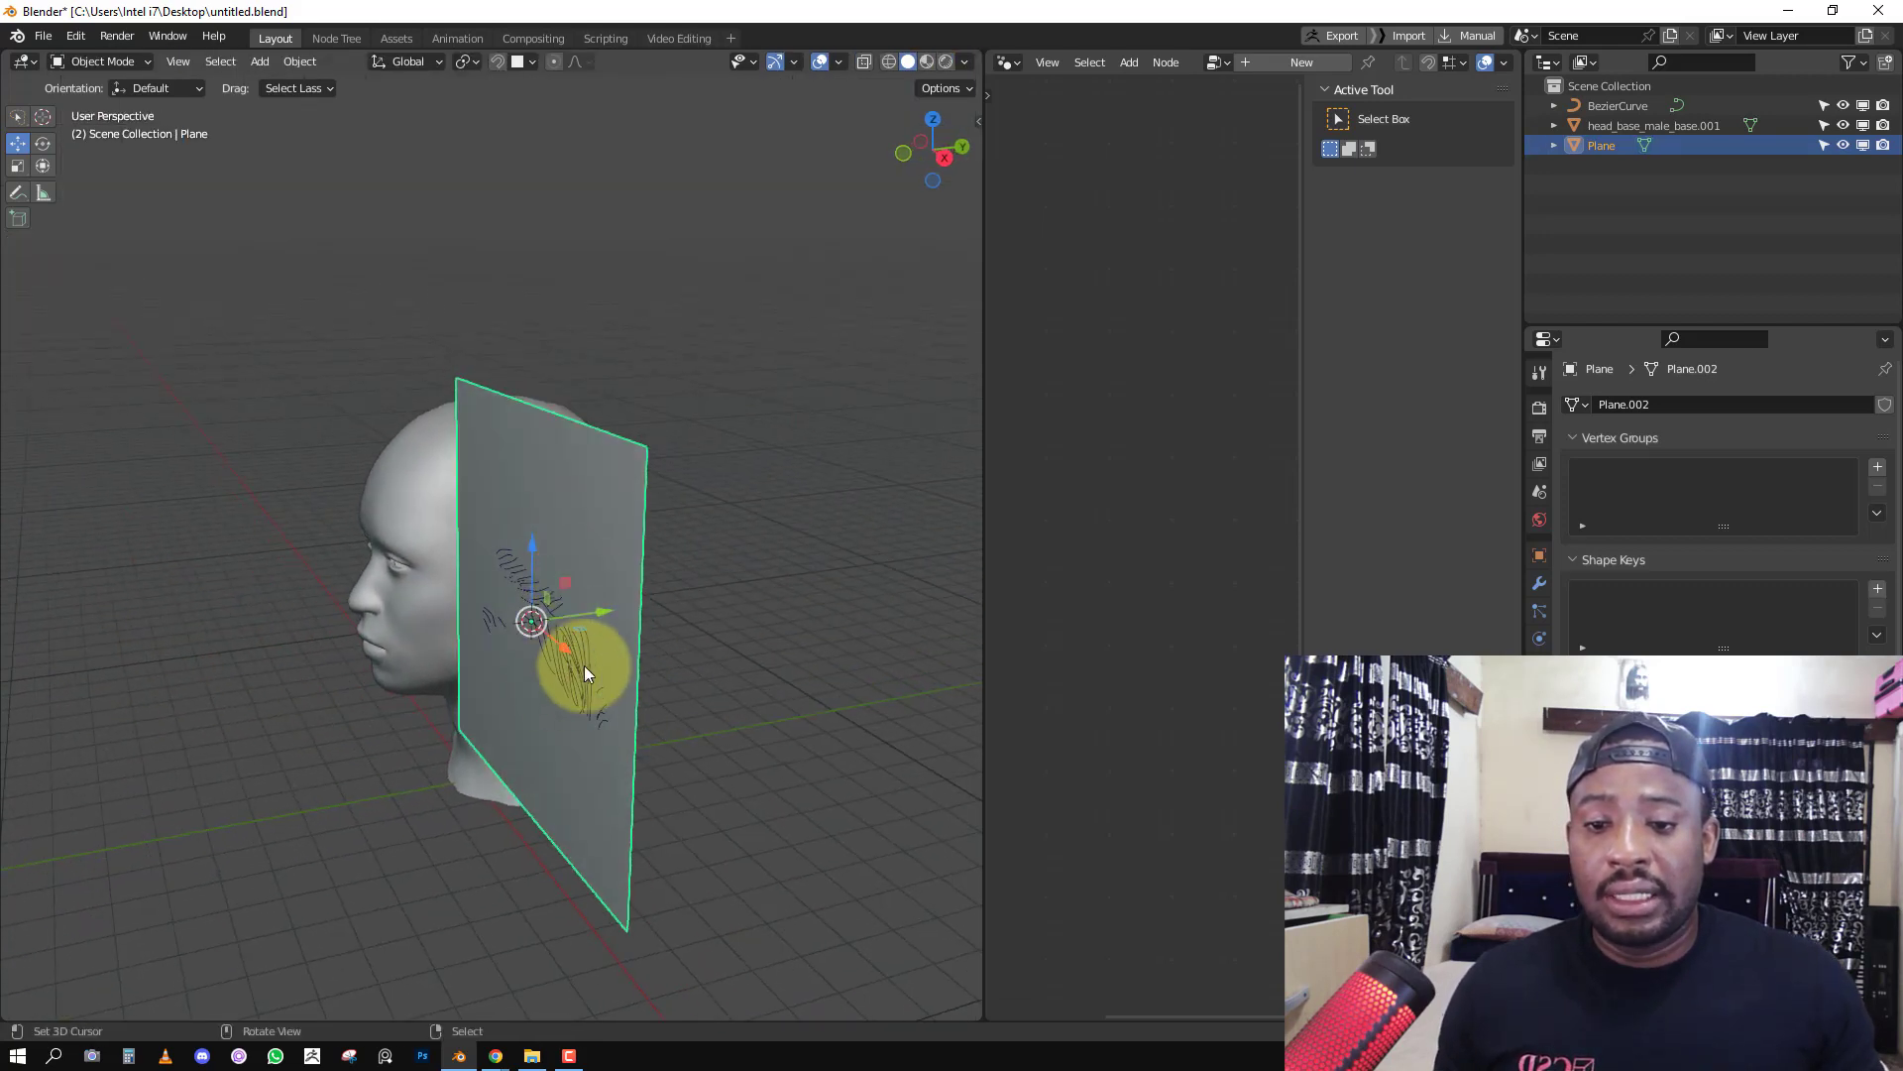
pyautogui.moveTo(598, 612); pyautogui.dragTo(598, 609)
pyautogui.hotkey('shift', 'z')
pyautogui.hotkey('shift', 'z')
pyautogui.moveTo(486, 649); pyautogui.dragTo(682, 615, button='middle')
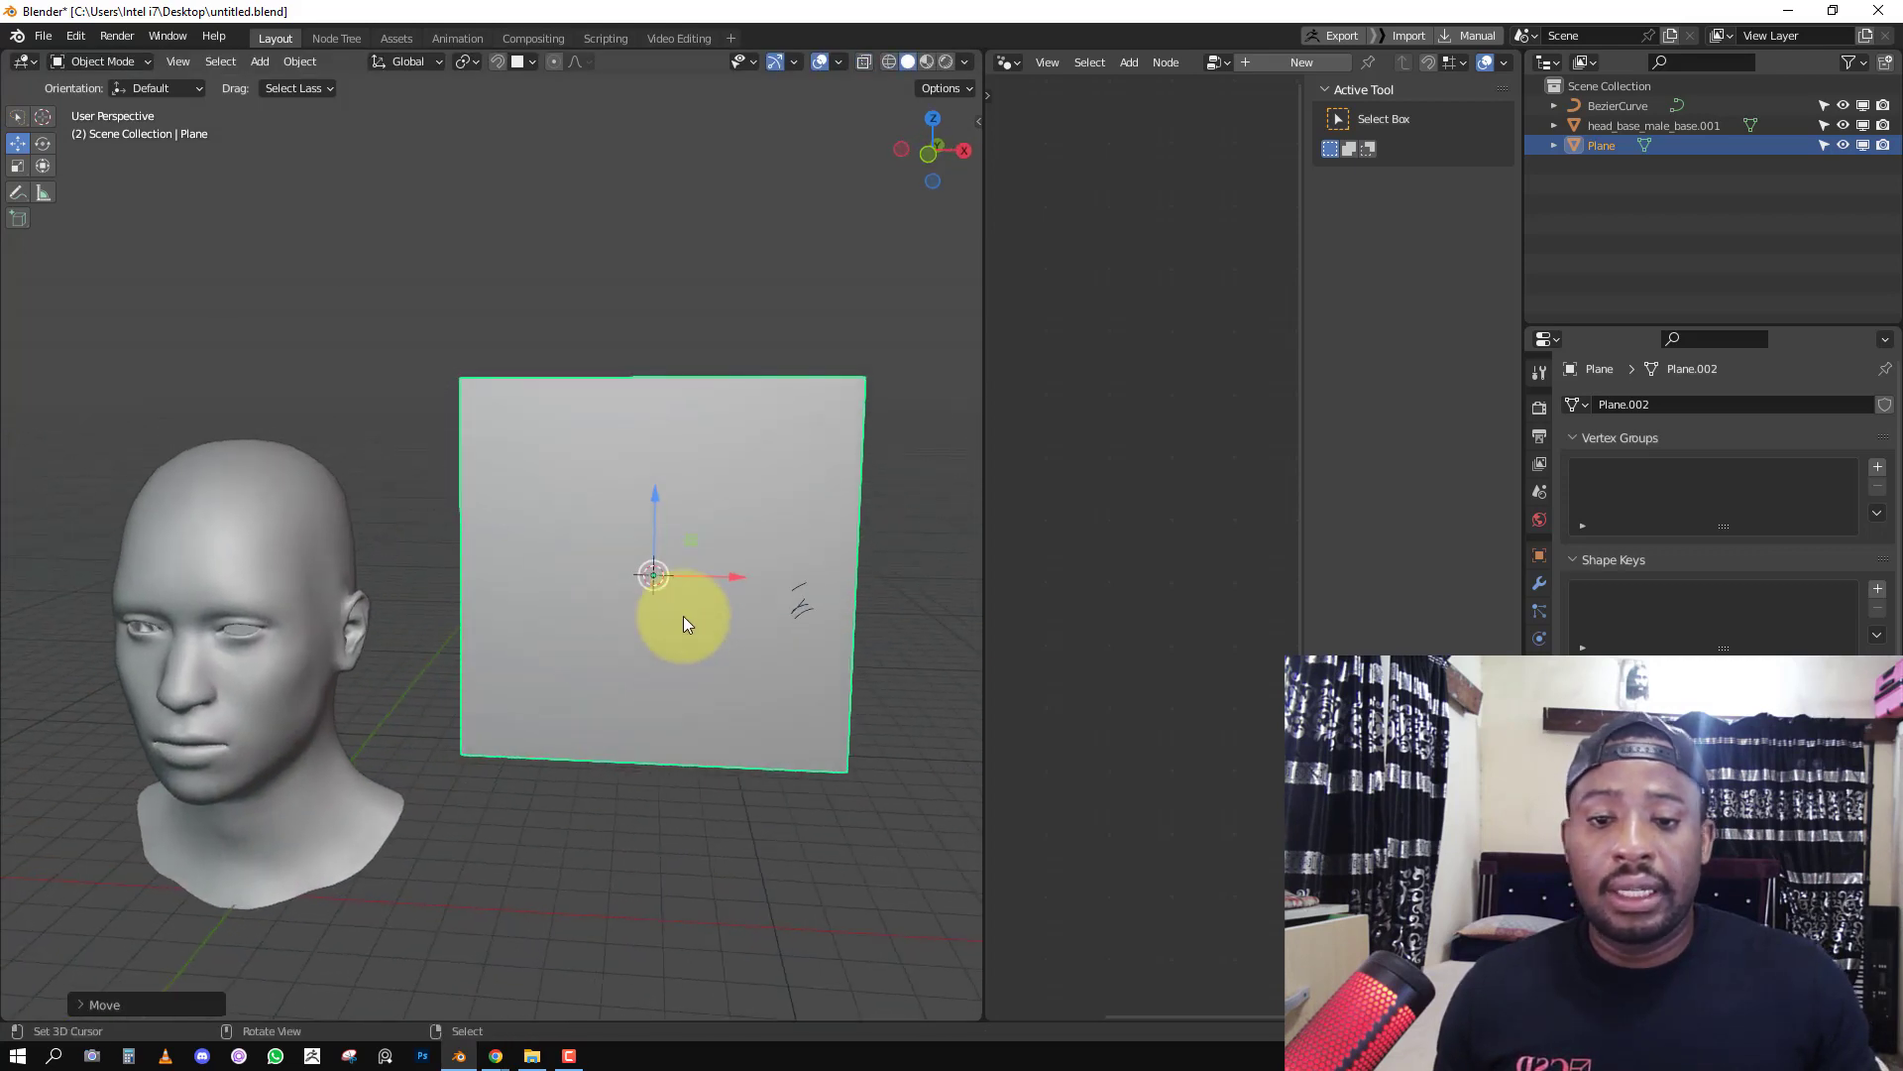
pyautogui.hotkey('shift', 'z')
# Select the eyebrow curve object, review its available modifiers, and convert it to a mesh.
pyautogui.click(800, 609)
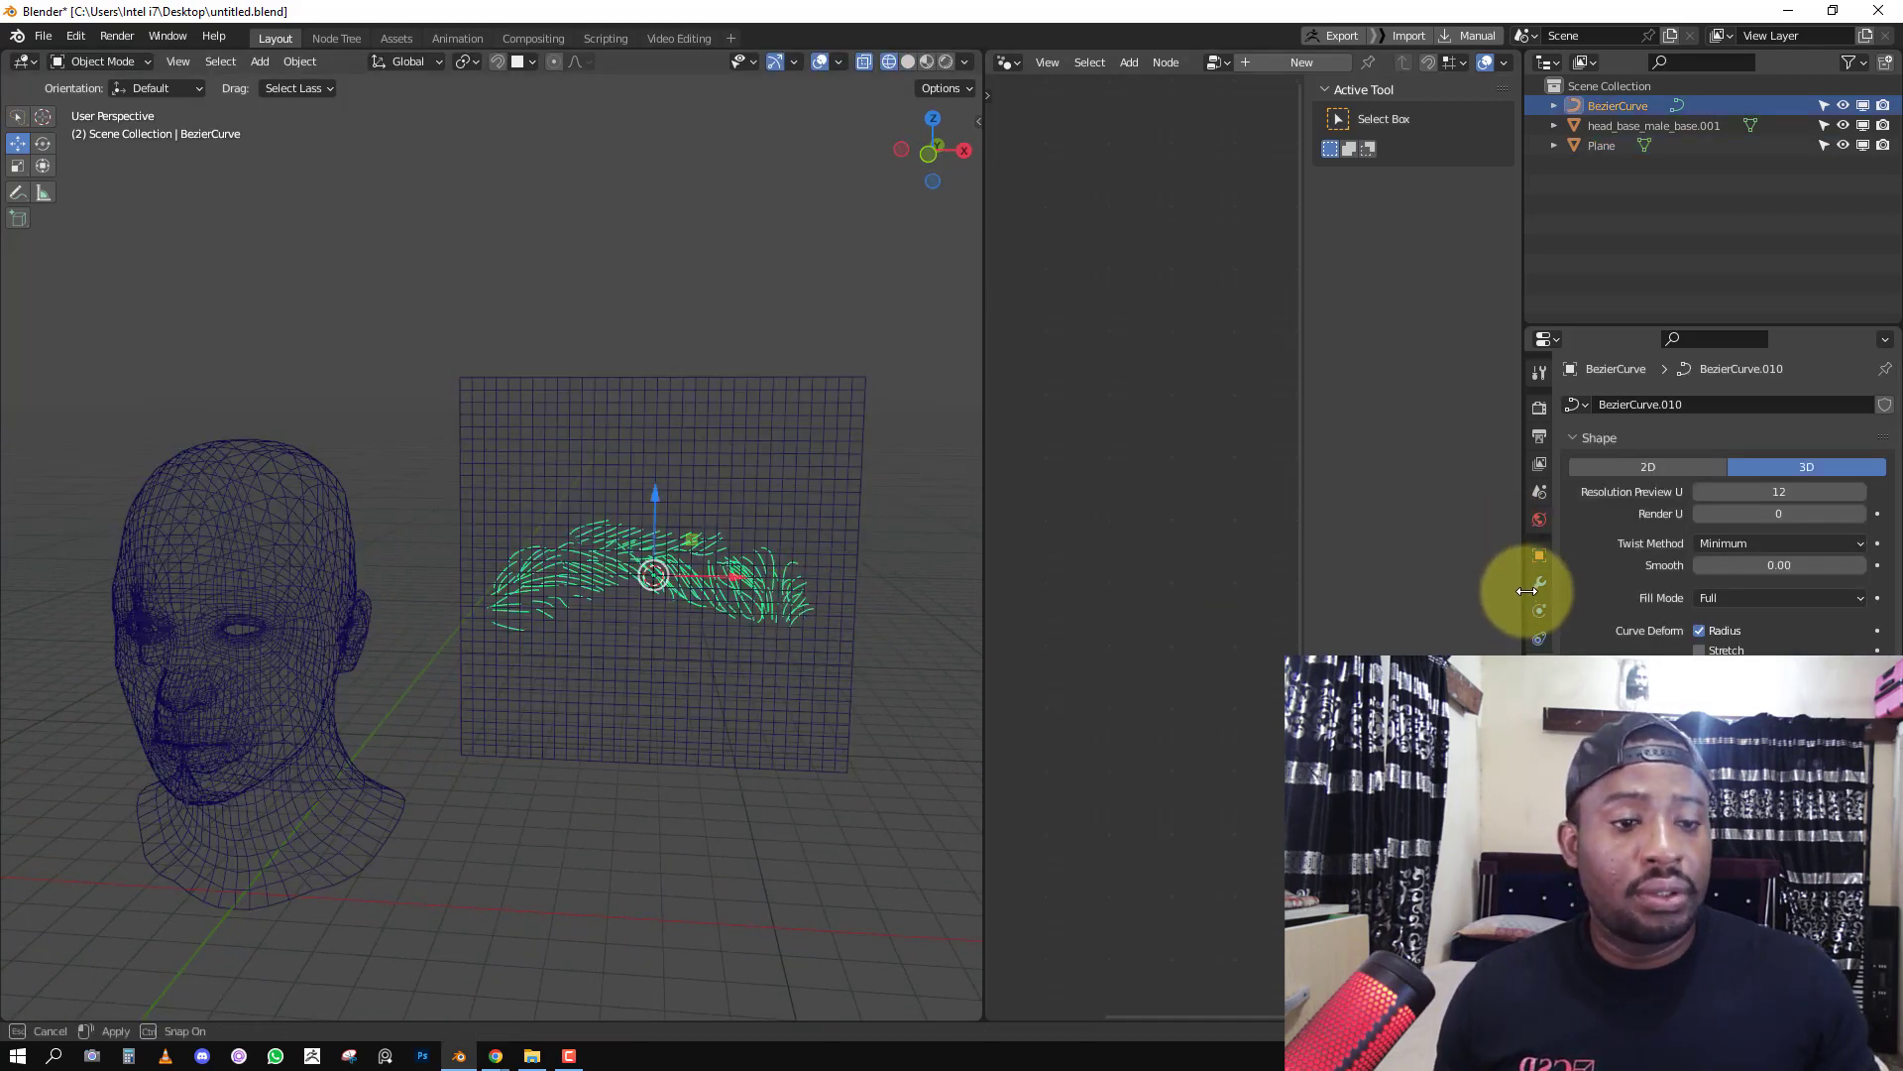
pyautogui.click(1544, 582)
pyautogui.click(1699, 407)
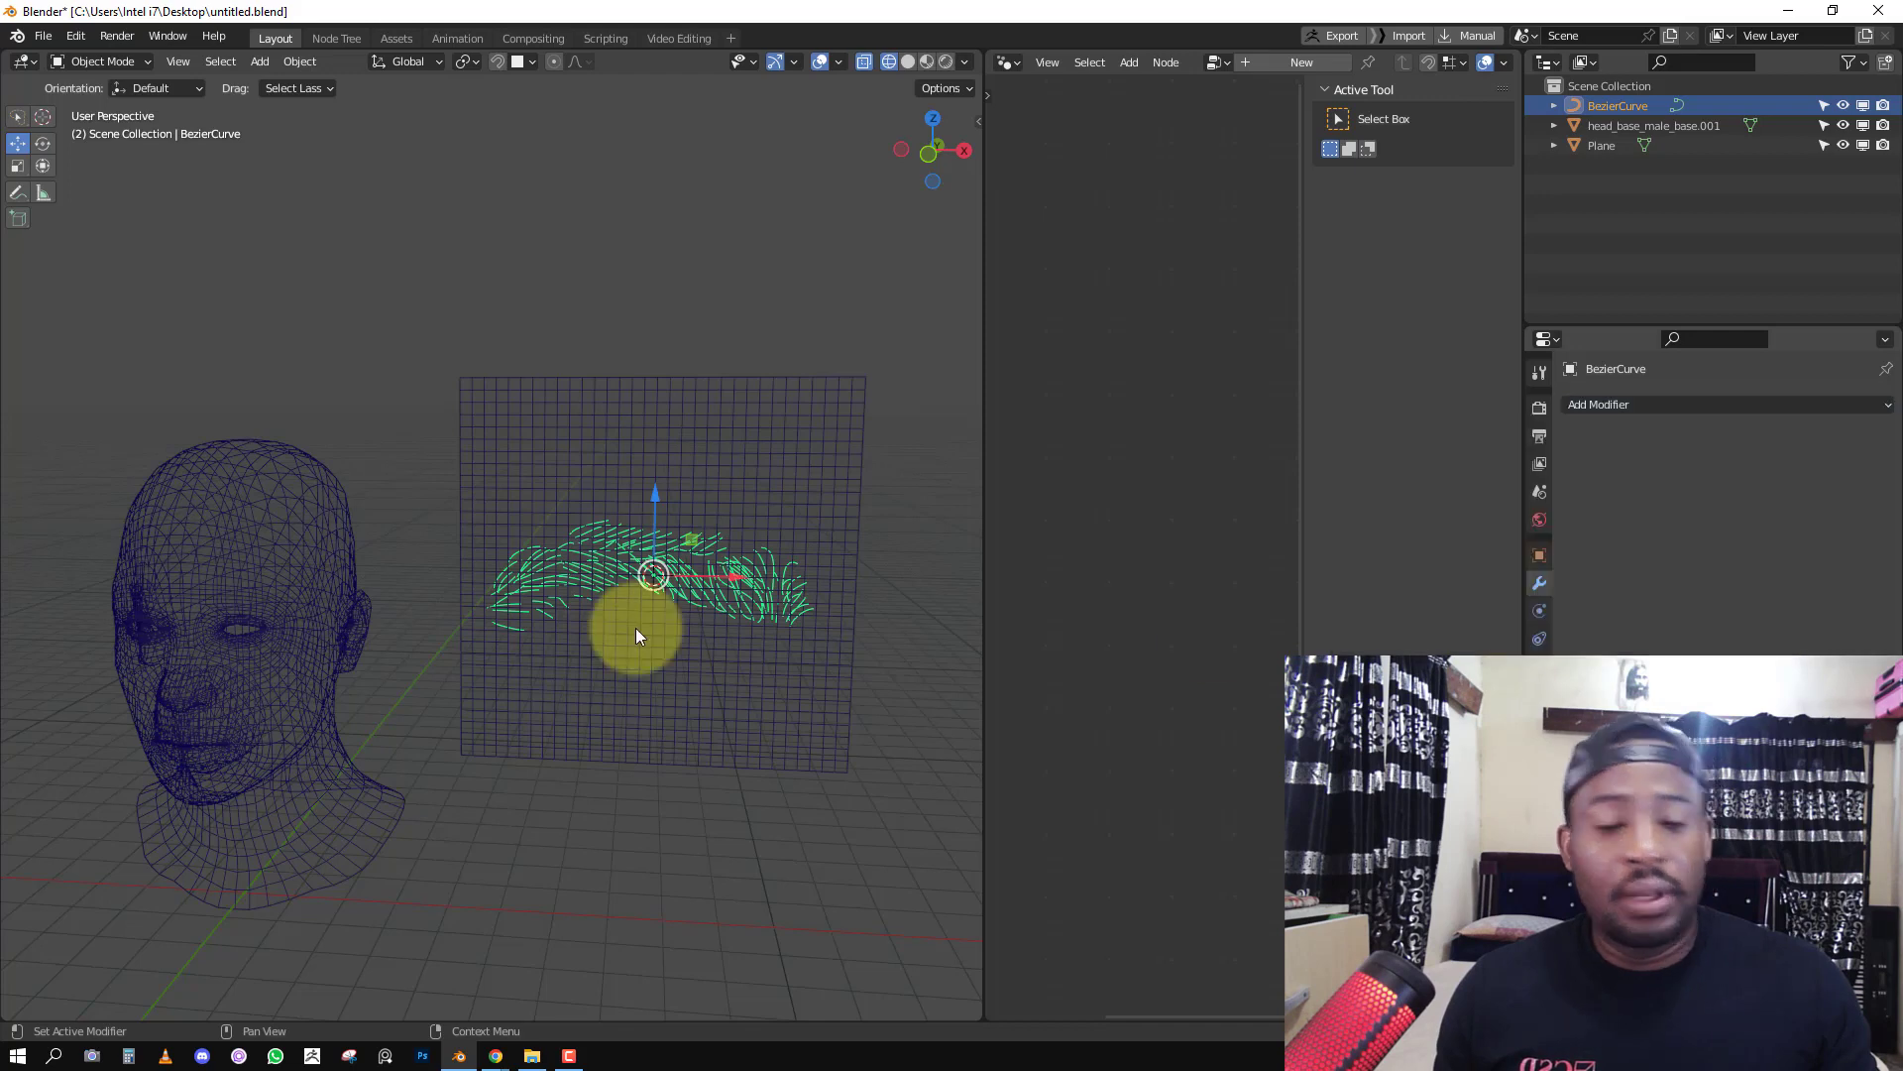
pyautogui.moveTo(636, 629)
pyautogui.mouseDown(button='middle')
pyautogui.moveTo(655, 597)
pyautogui.moveTo(639, 620)
pyautogui.mouseUp(button='middle')
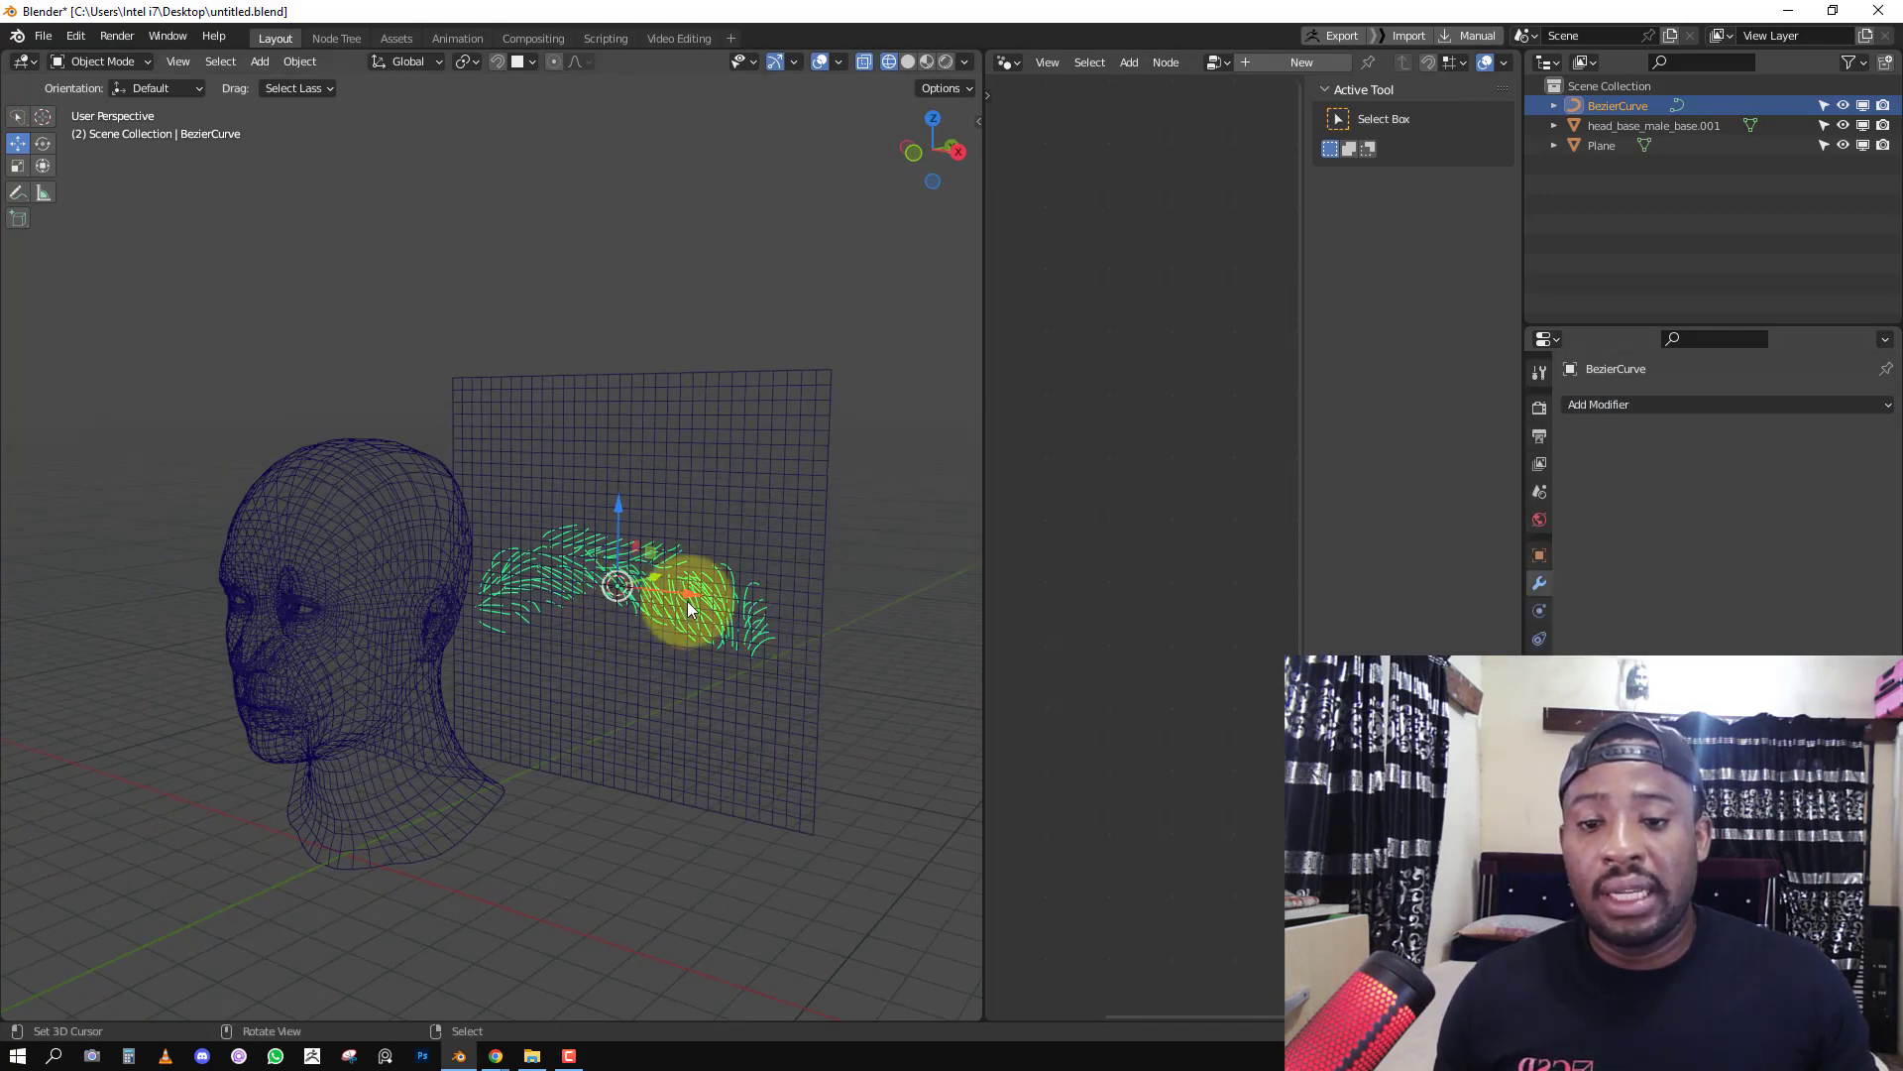
pyautogui.click(300, 61)
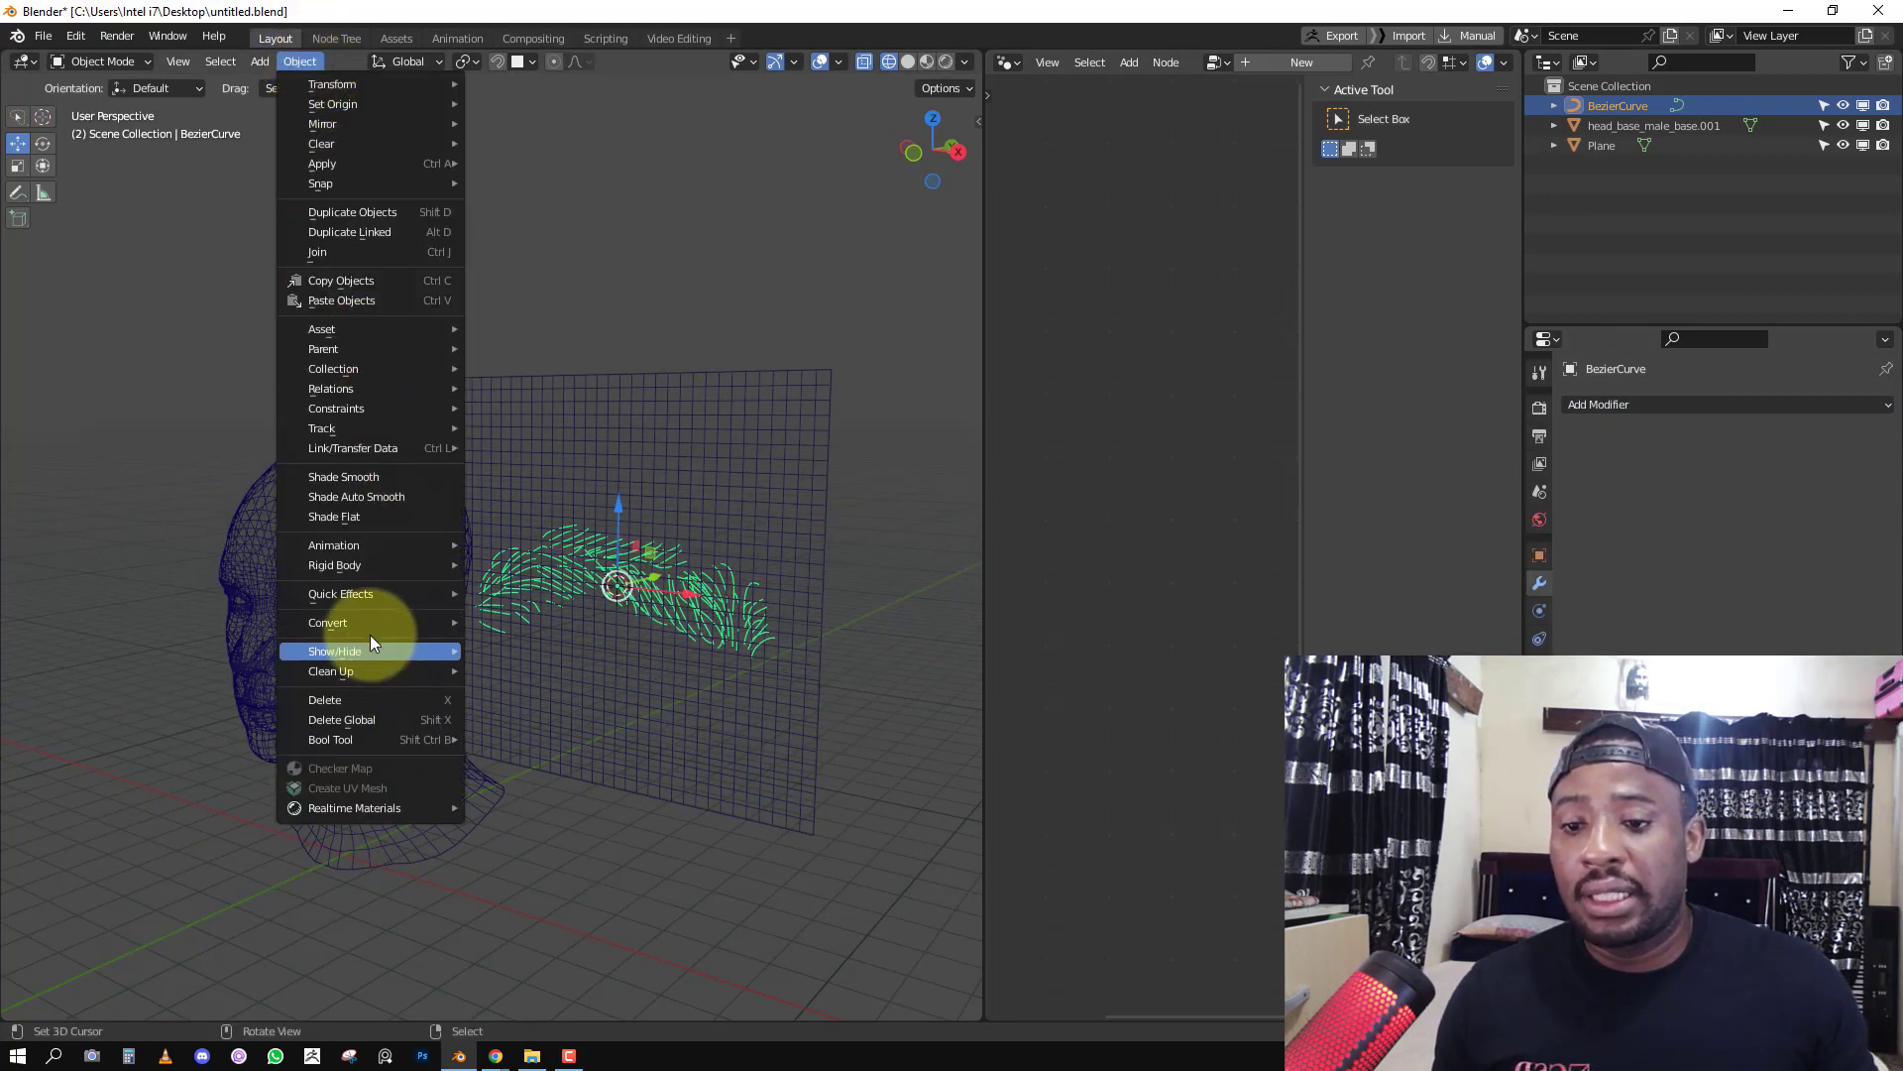
pyautogui.moveTo(412, 621)
pyautogui.click(538, 645)
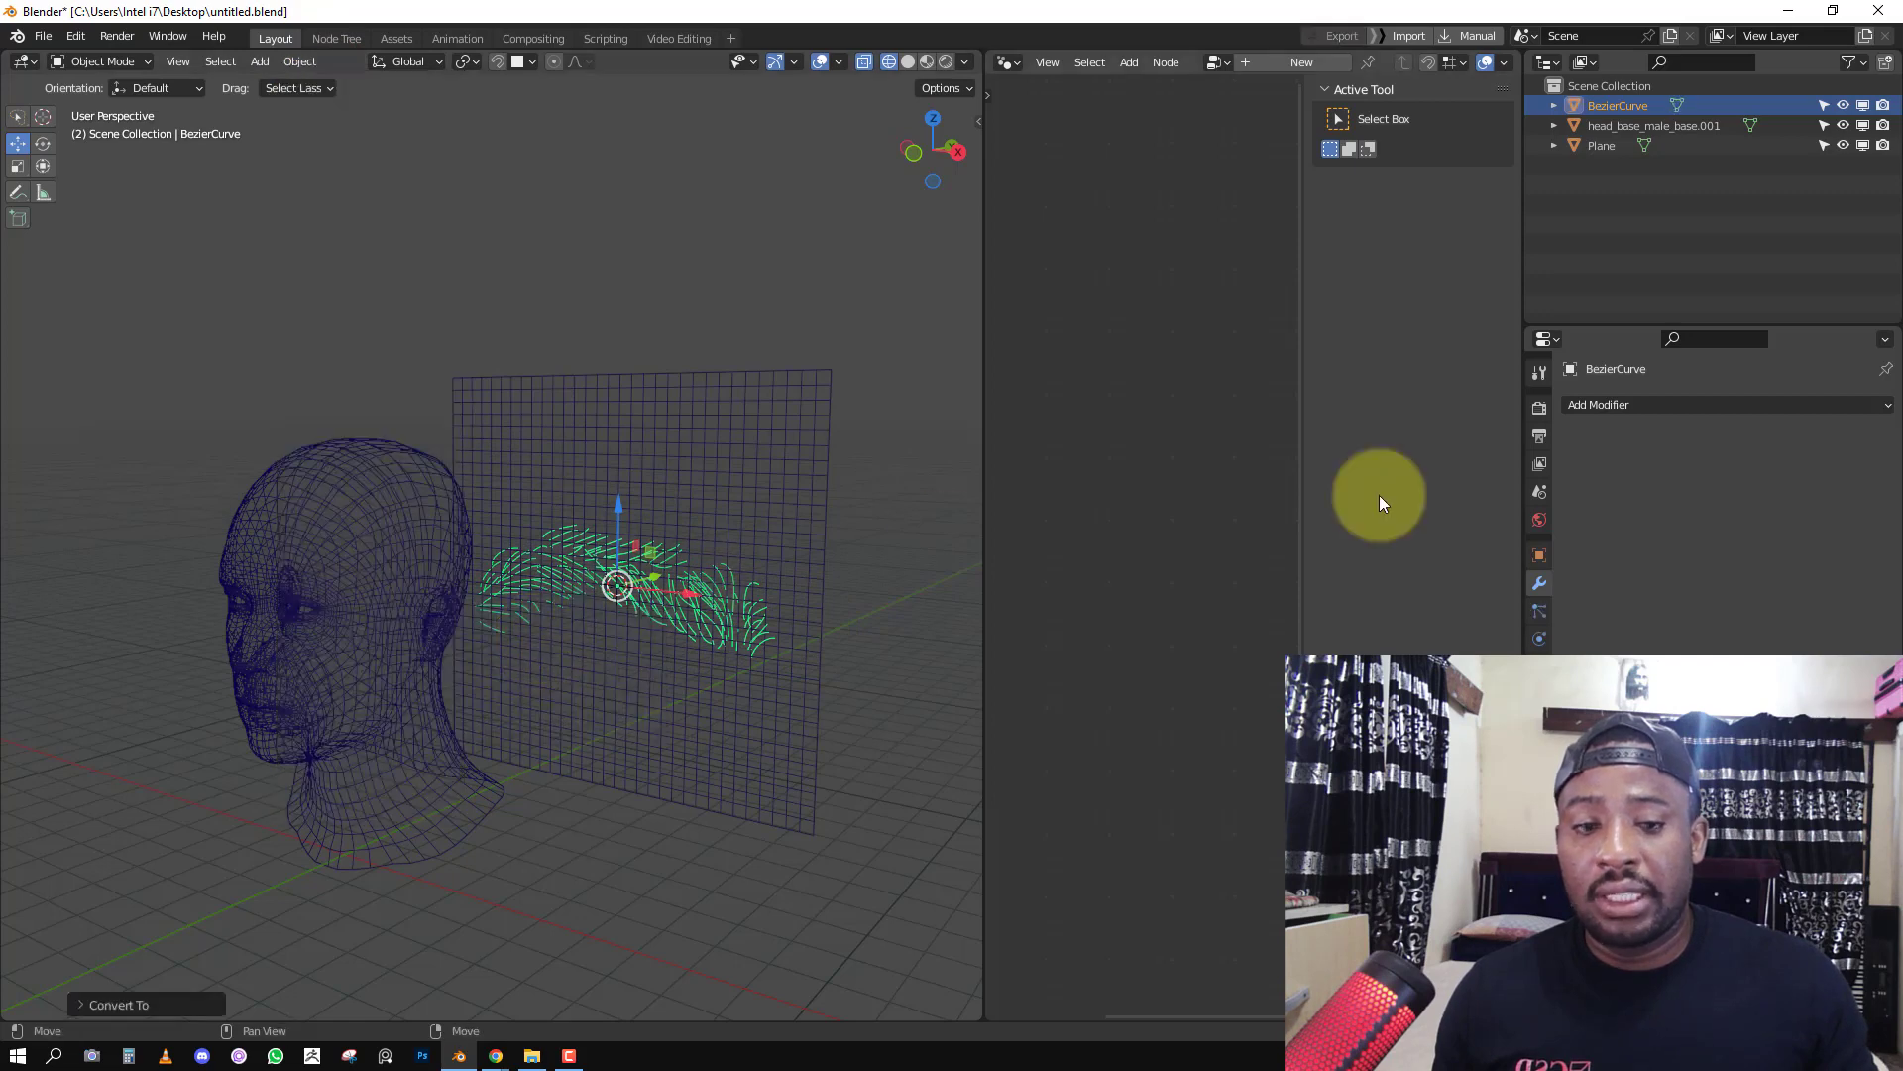
# Add a Surface Deform modifier to the eyebrow mesh, target it to the plane, and bind it.
pyautogui.click(1679, 404)
pyautogui.click(1671, 744)
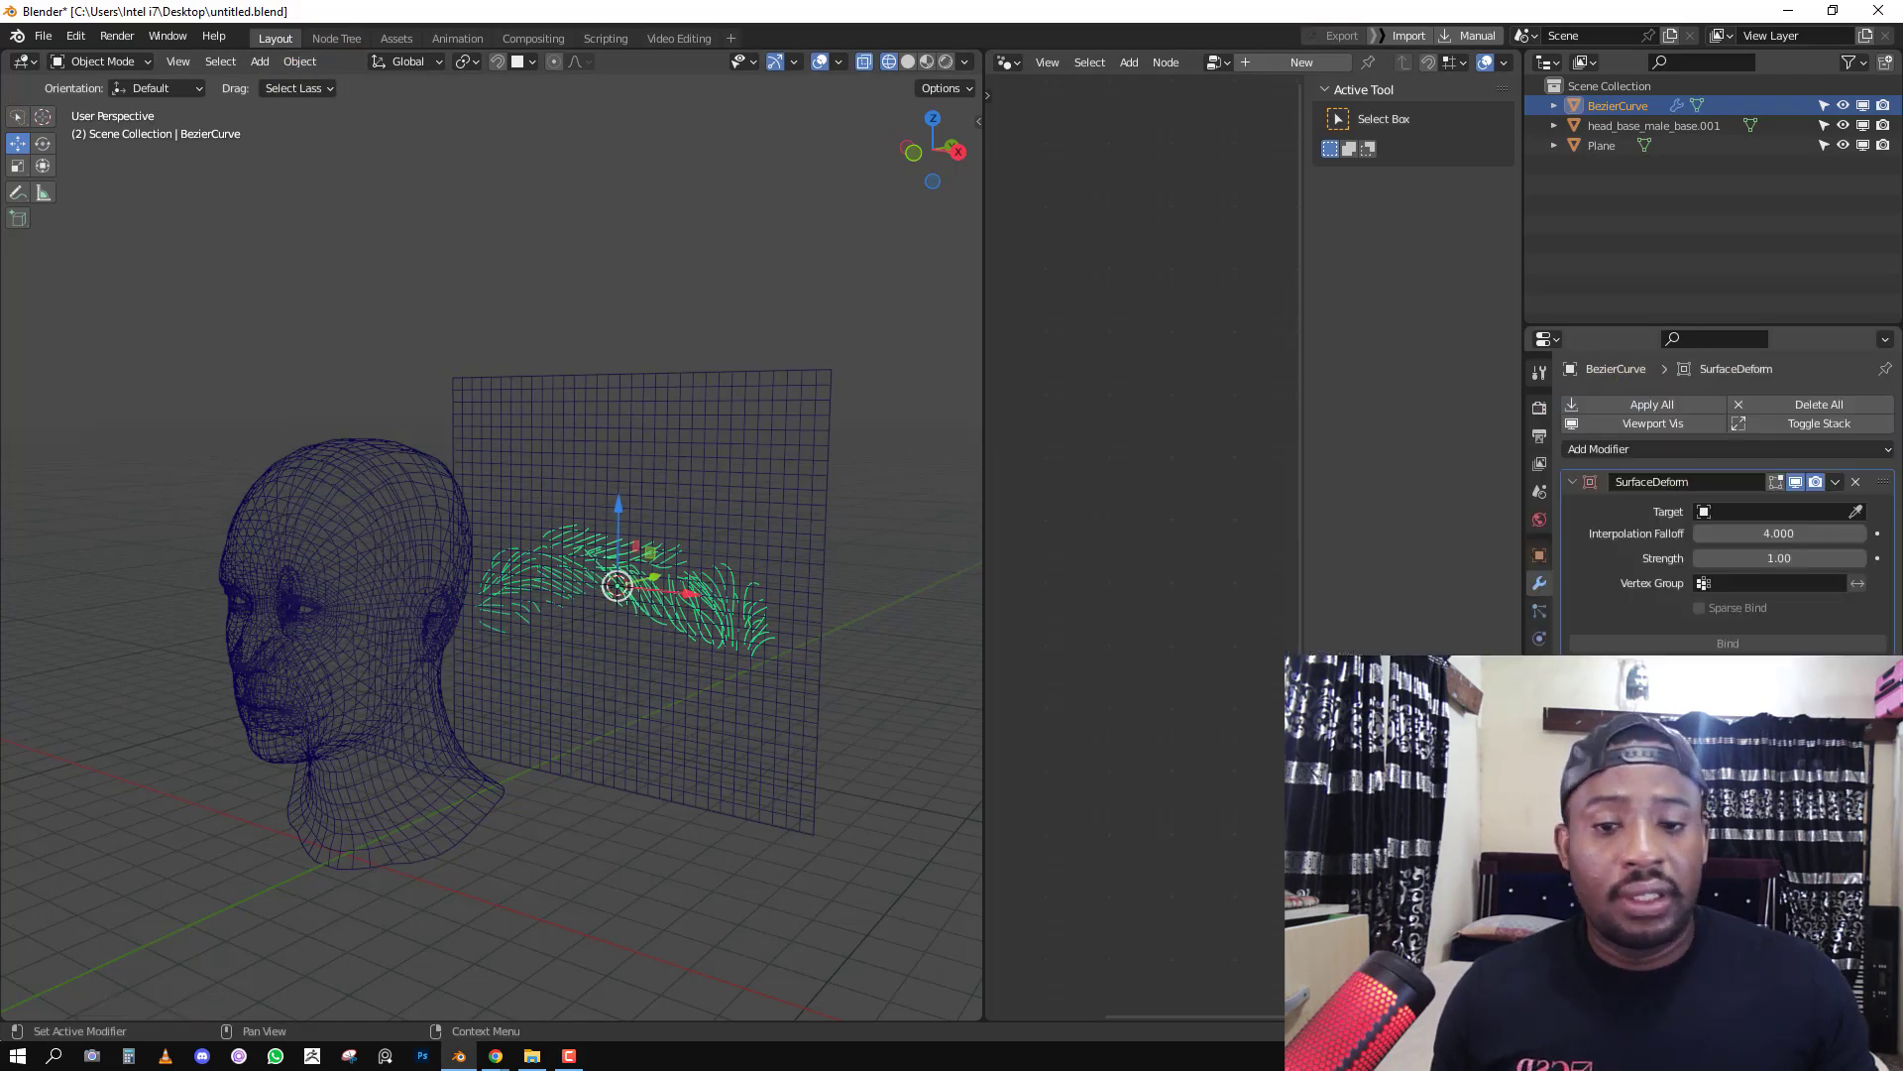
pyautogui.click(1856, 512)
pyautogui.click(660, 477)
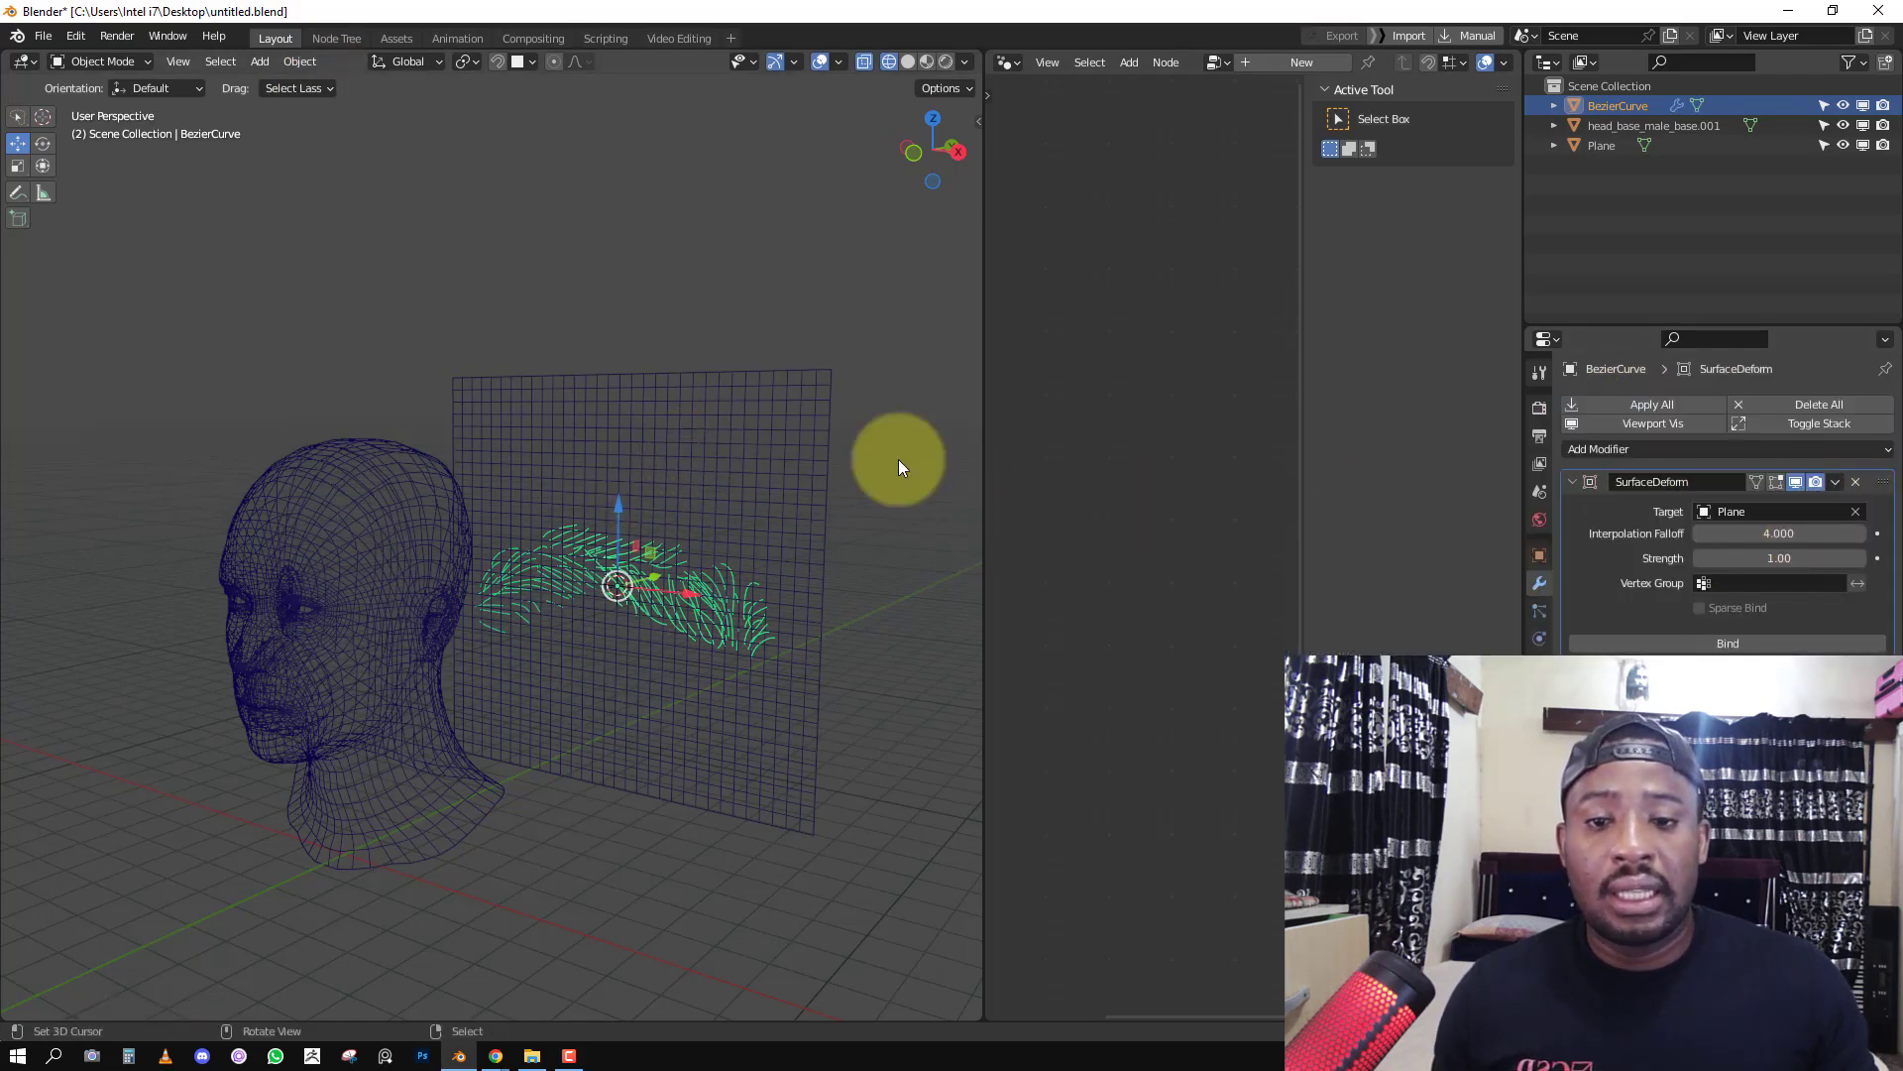
pyautogui.click(1695, 643)
# Try scaling the bound plane in Edit Mode, and scaling and moving it in Object Mode.
pyautogui.moveTo(418, 642); pyautogui.dragTo(650, 573, button='middle')
pyautogui.press('KP_1')
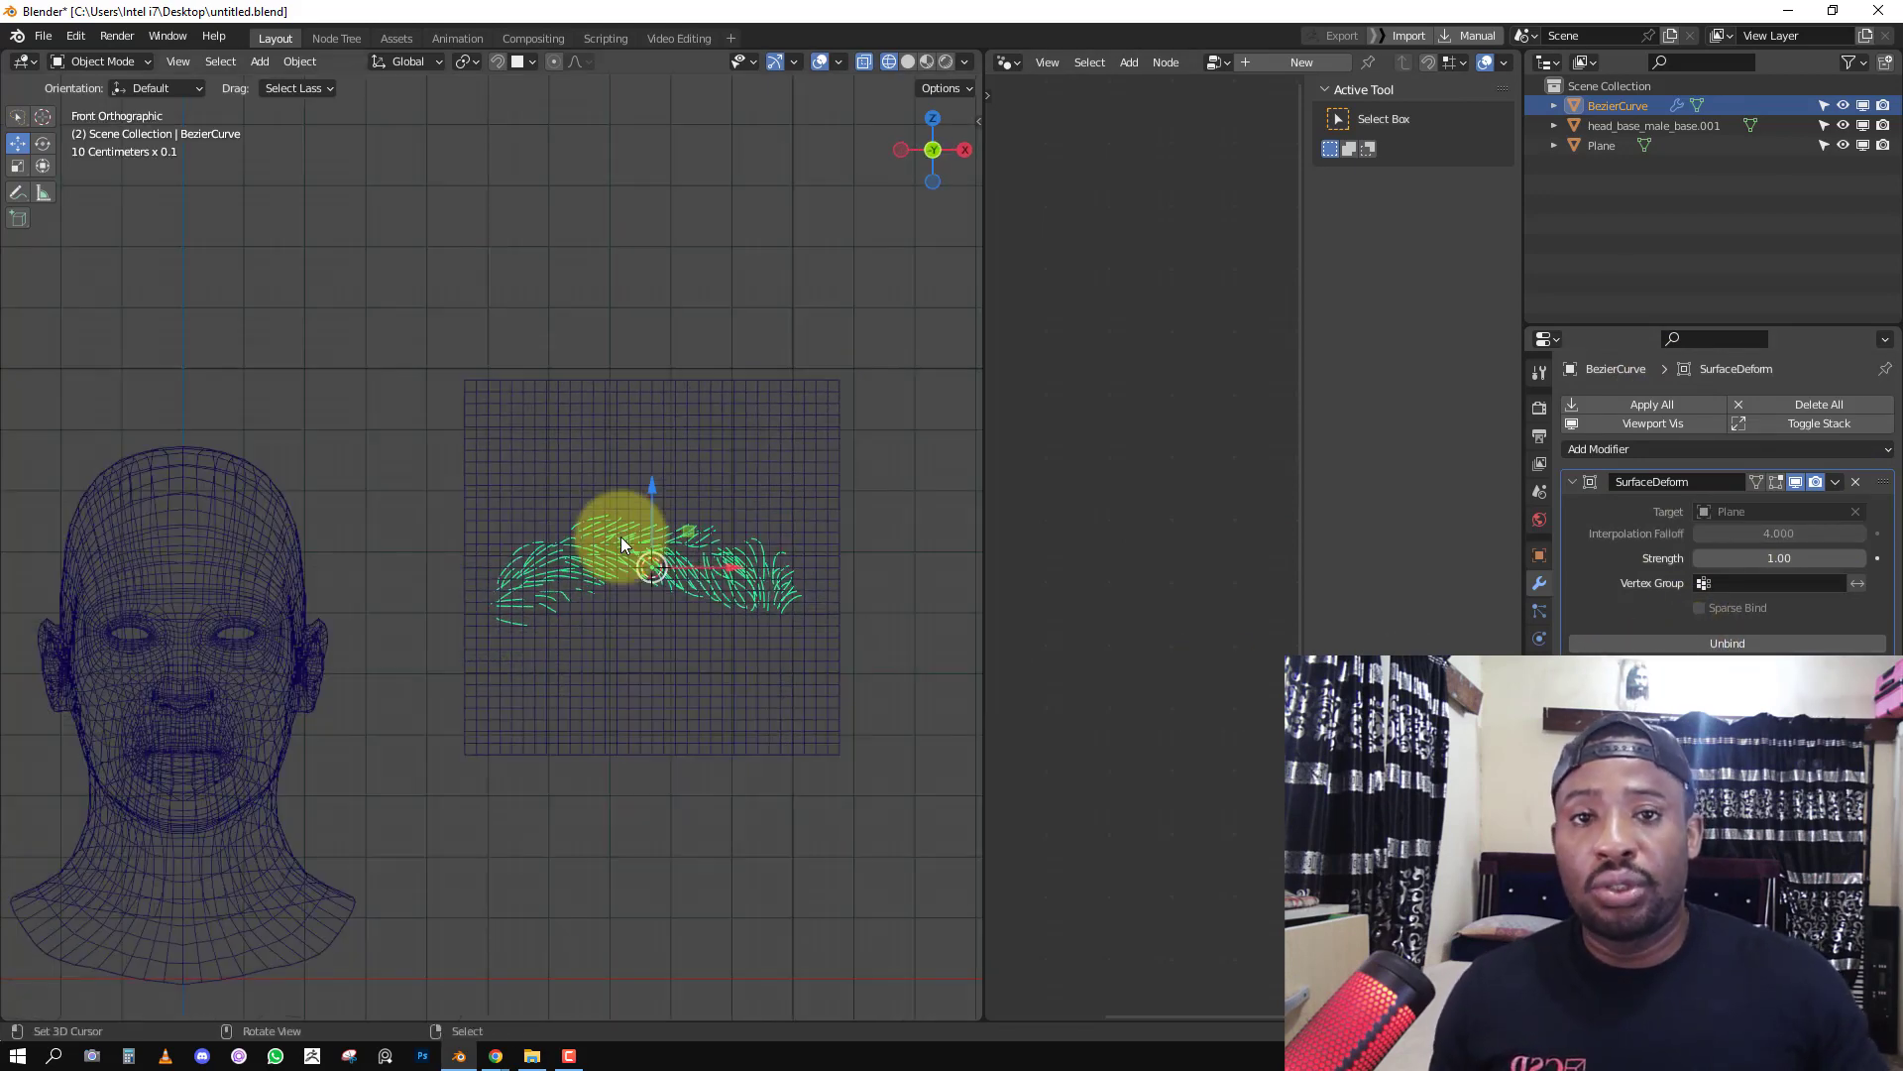
pyautogui.click(728, 642)
pyautogui.press('Tab')
pyautogui.press('a')
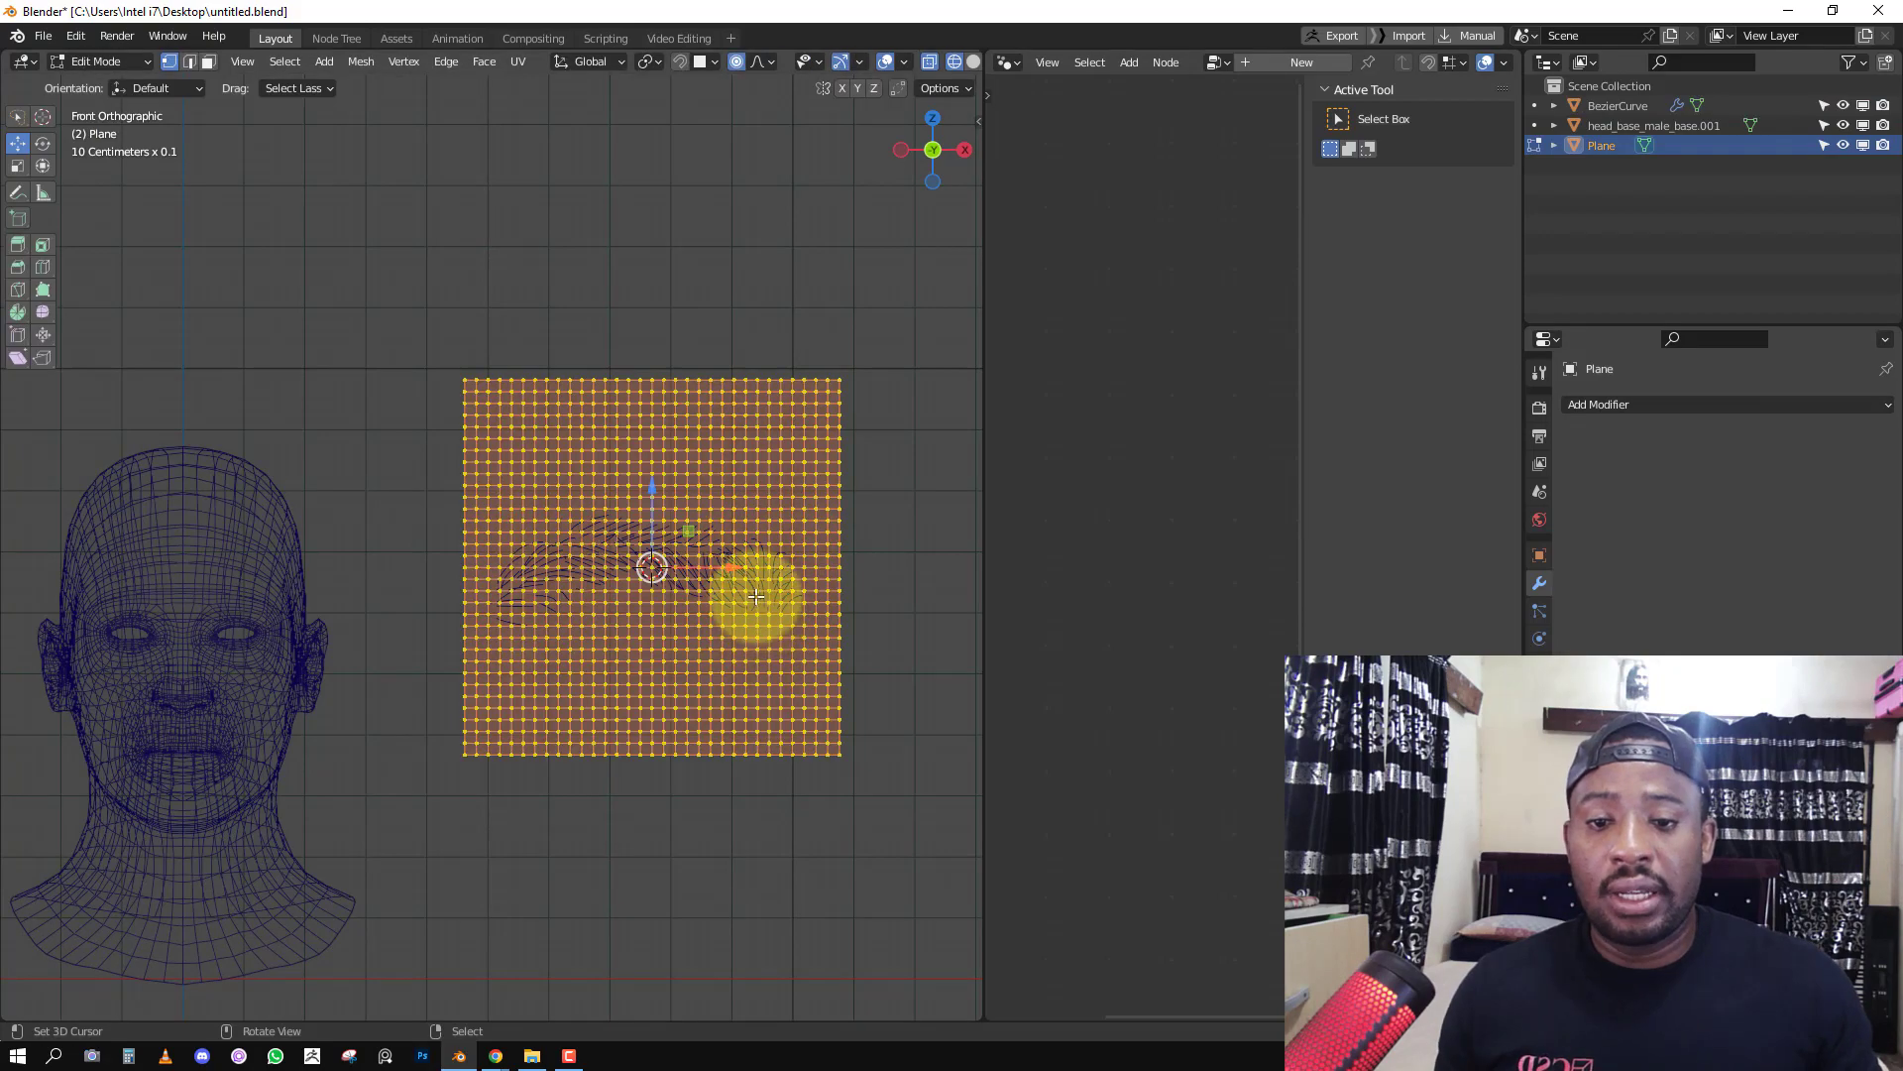
pyautogui.press('s')
pyautogui.rightClick(727, 568)
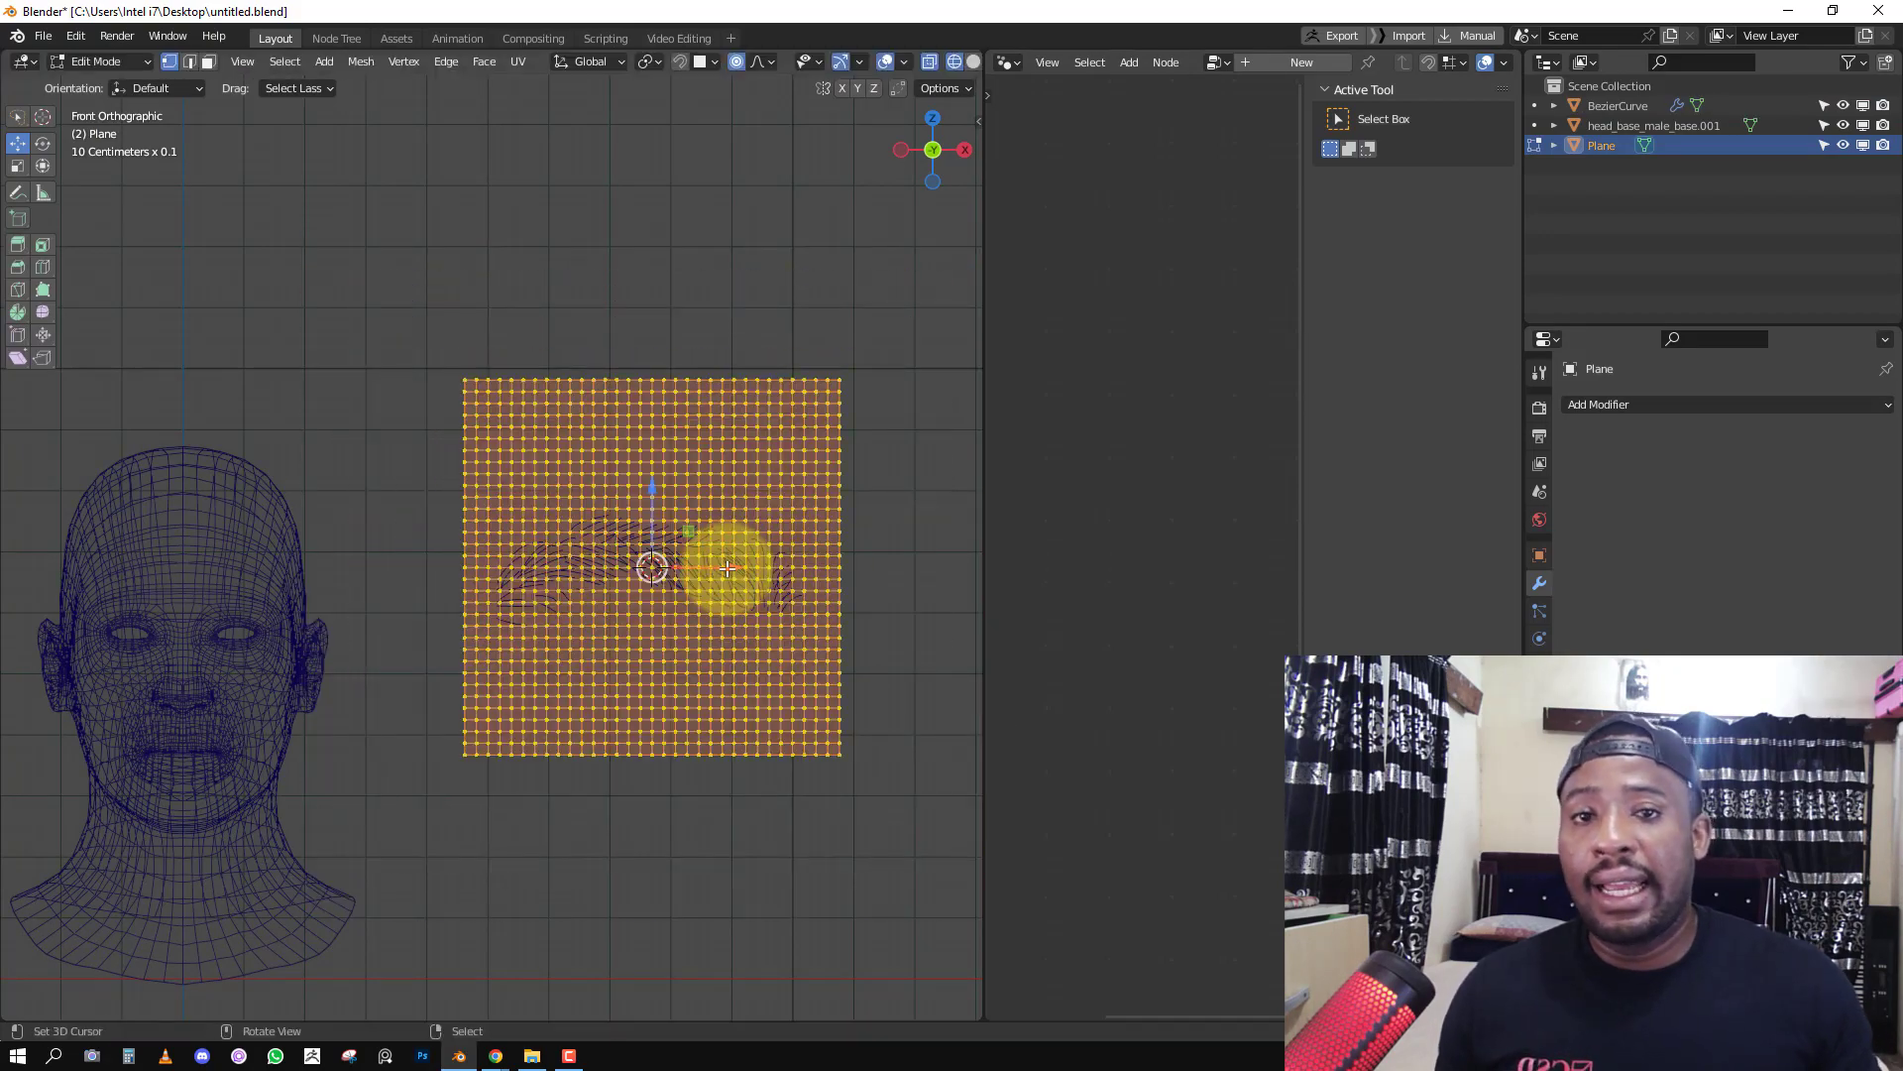
pyautogui.press('Tab')
pyautogui.press('s')
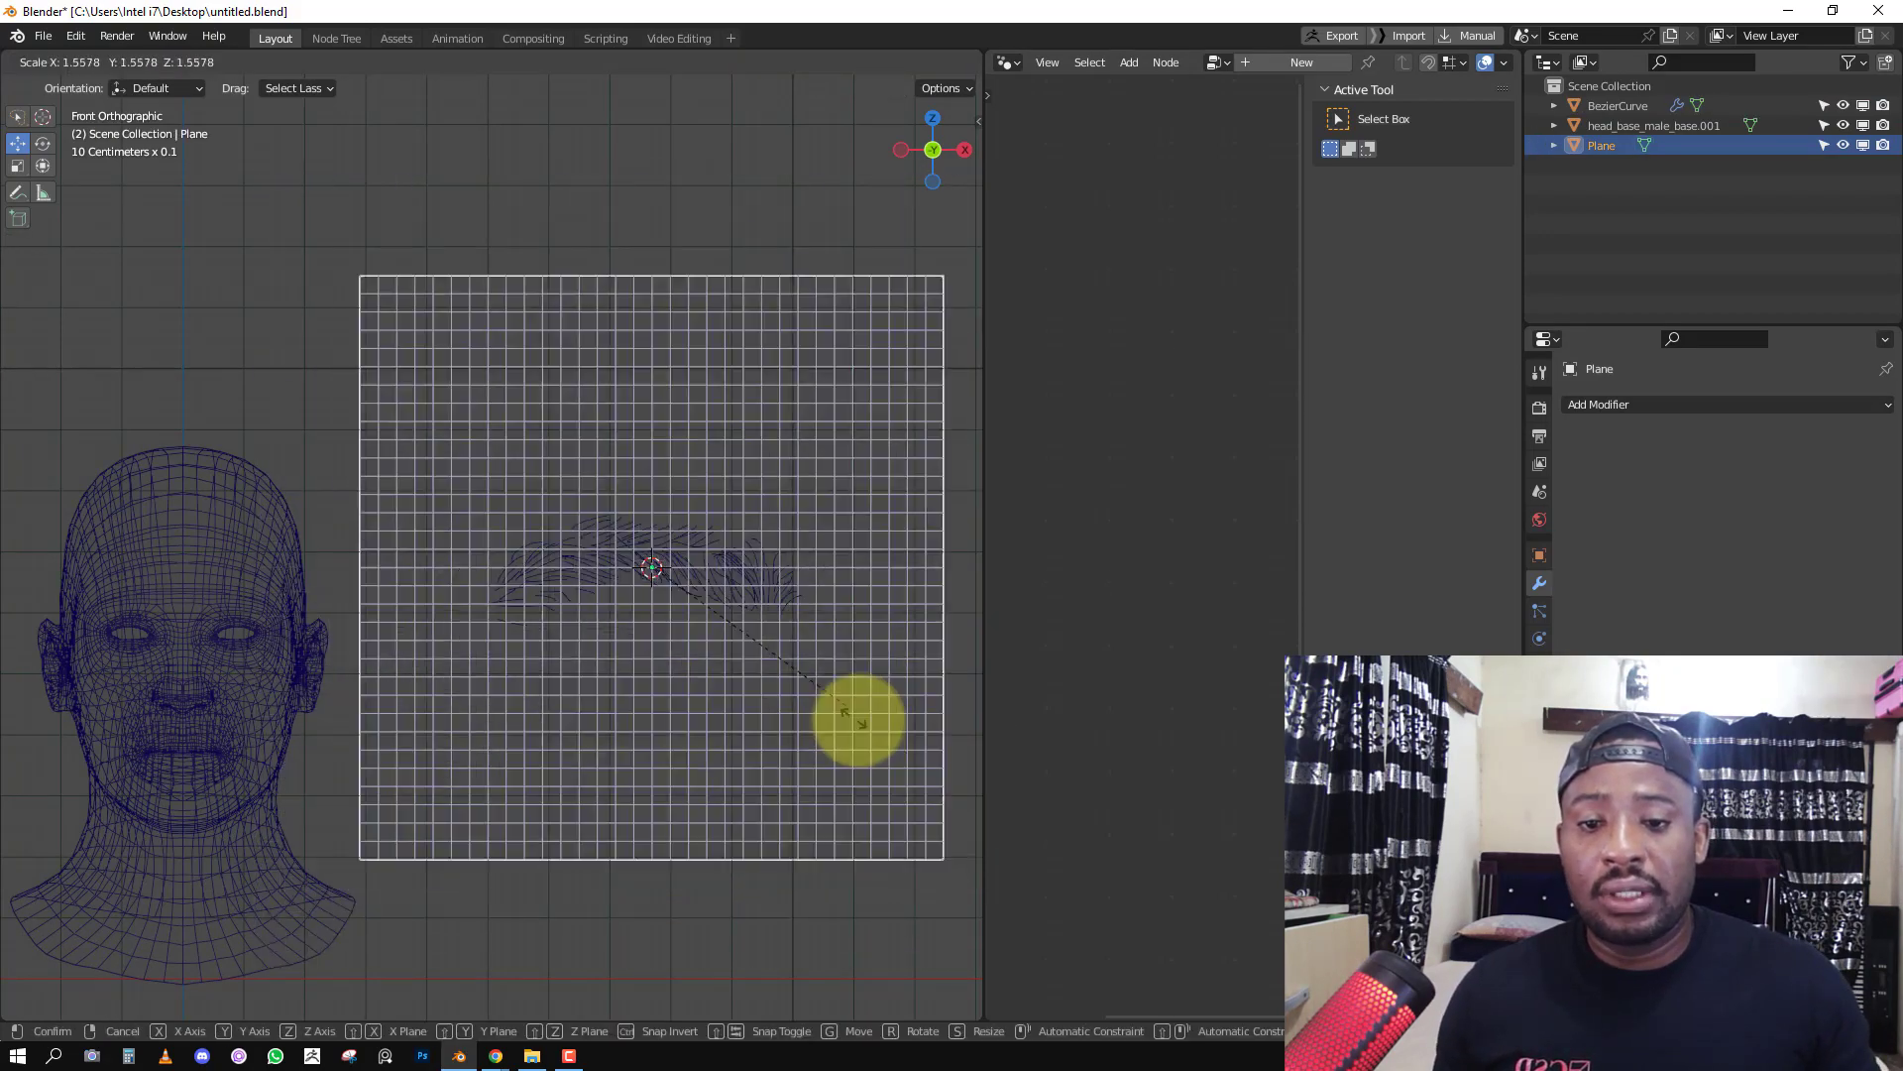
pyautogui.rightClick(769, 680)
pyautogui.press('g')
pyautogui.rightClick(867, 509)
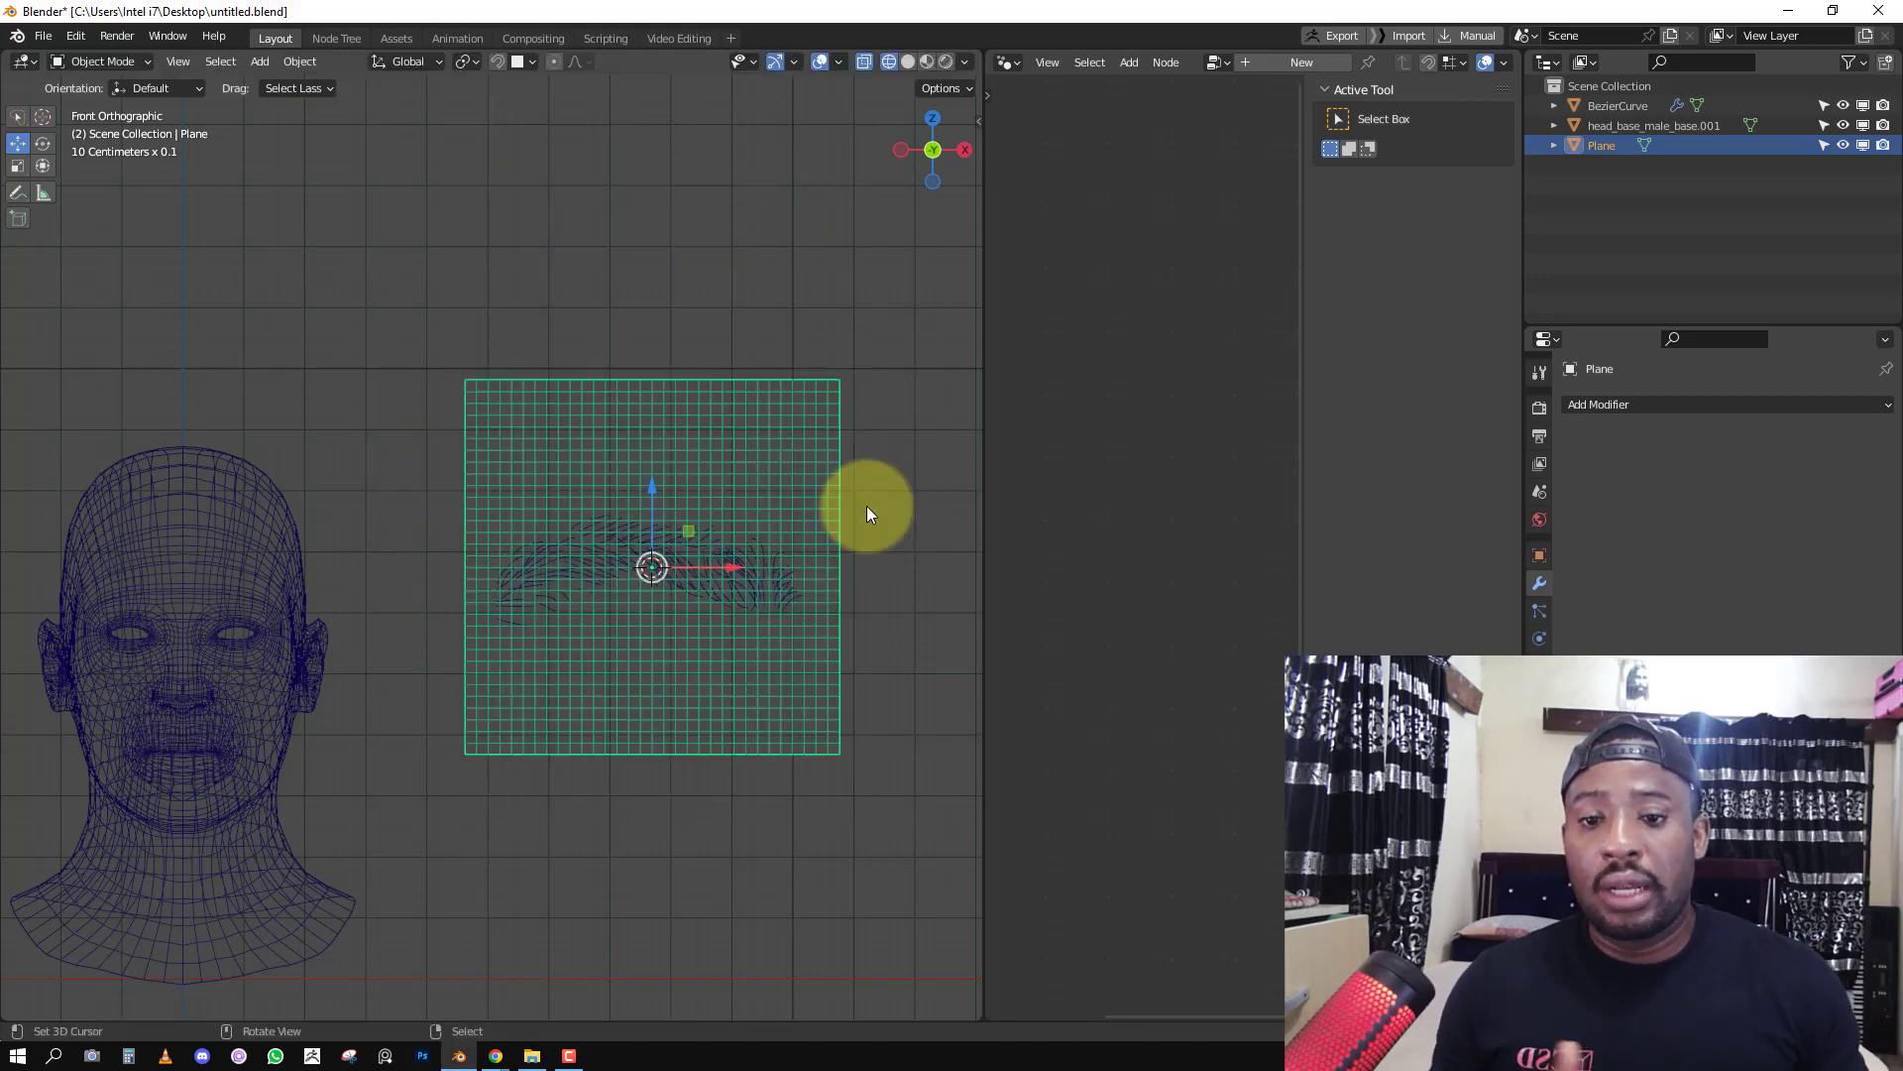
# In Edit Mode, try scaling the plane's mesh, and move all its vertices over the head's face with proportional editing off.
pyautogui.click(740, 562)
pyautogui.moveTo(775, 551); pyautogui.dragTo(590, 573, button='middle')
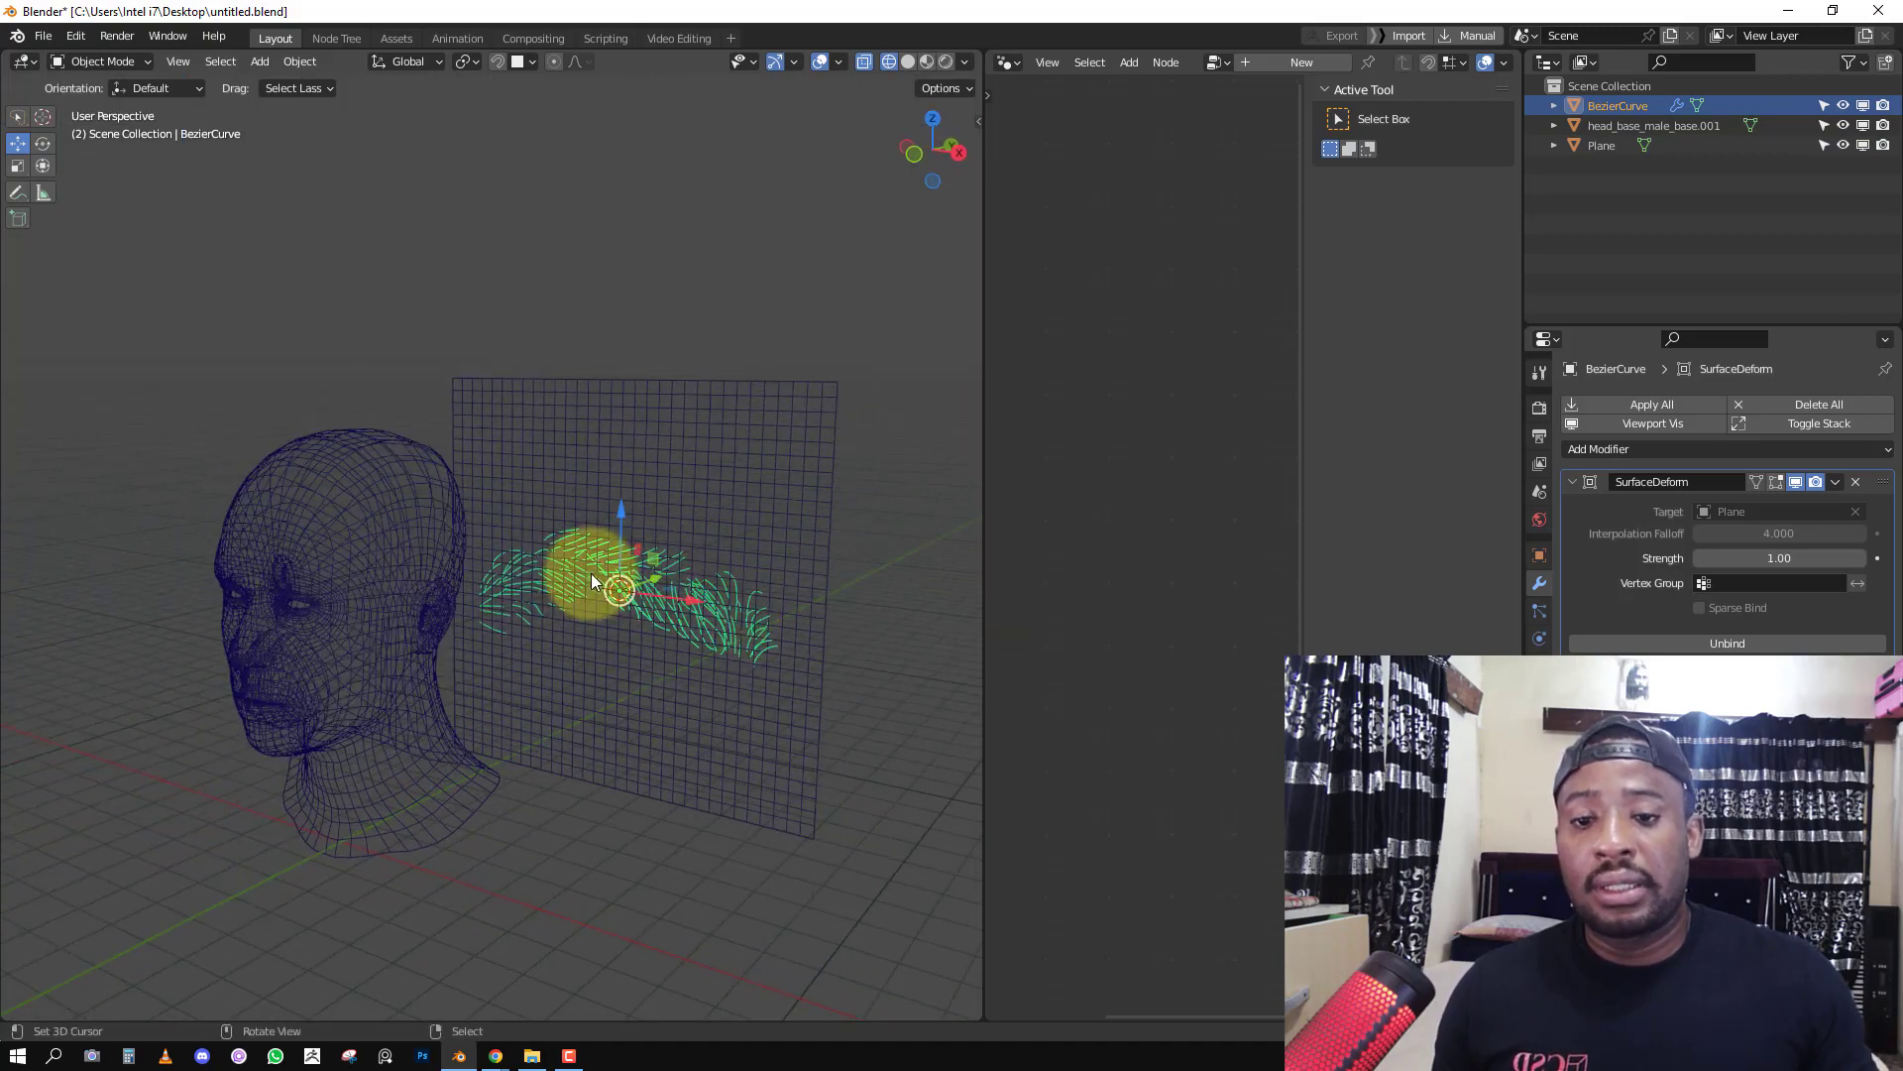
pyautogui.click(666, 500)
pyautogui.press('Tab')
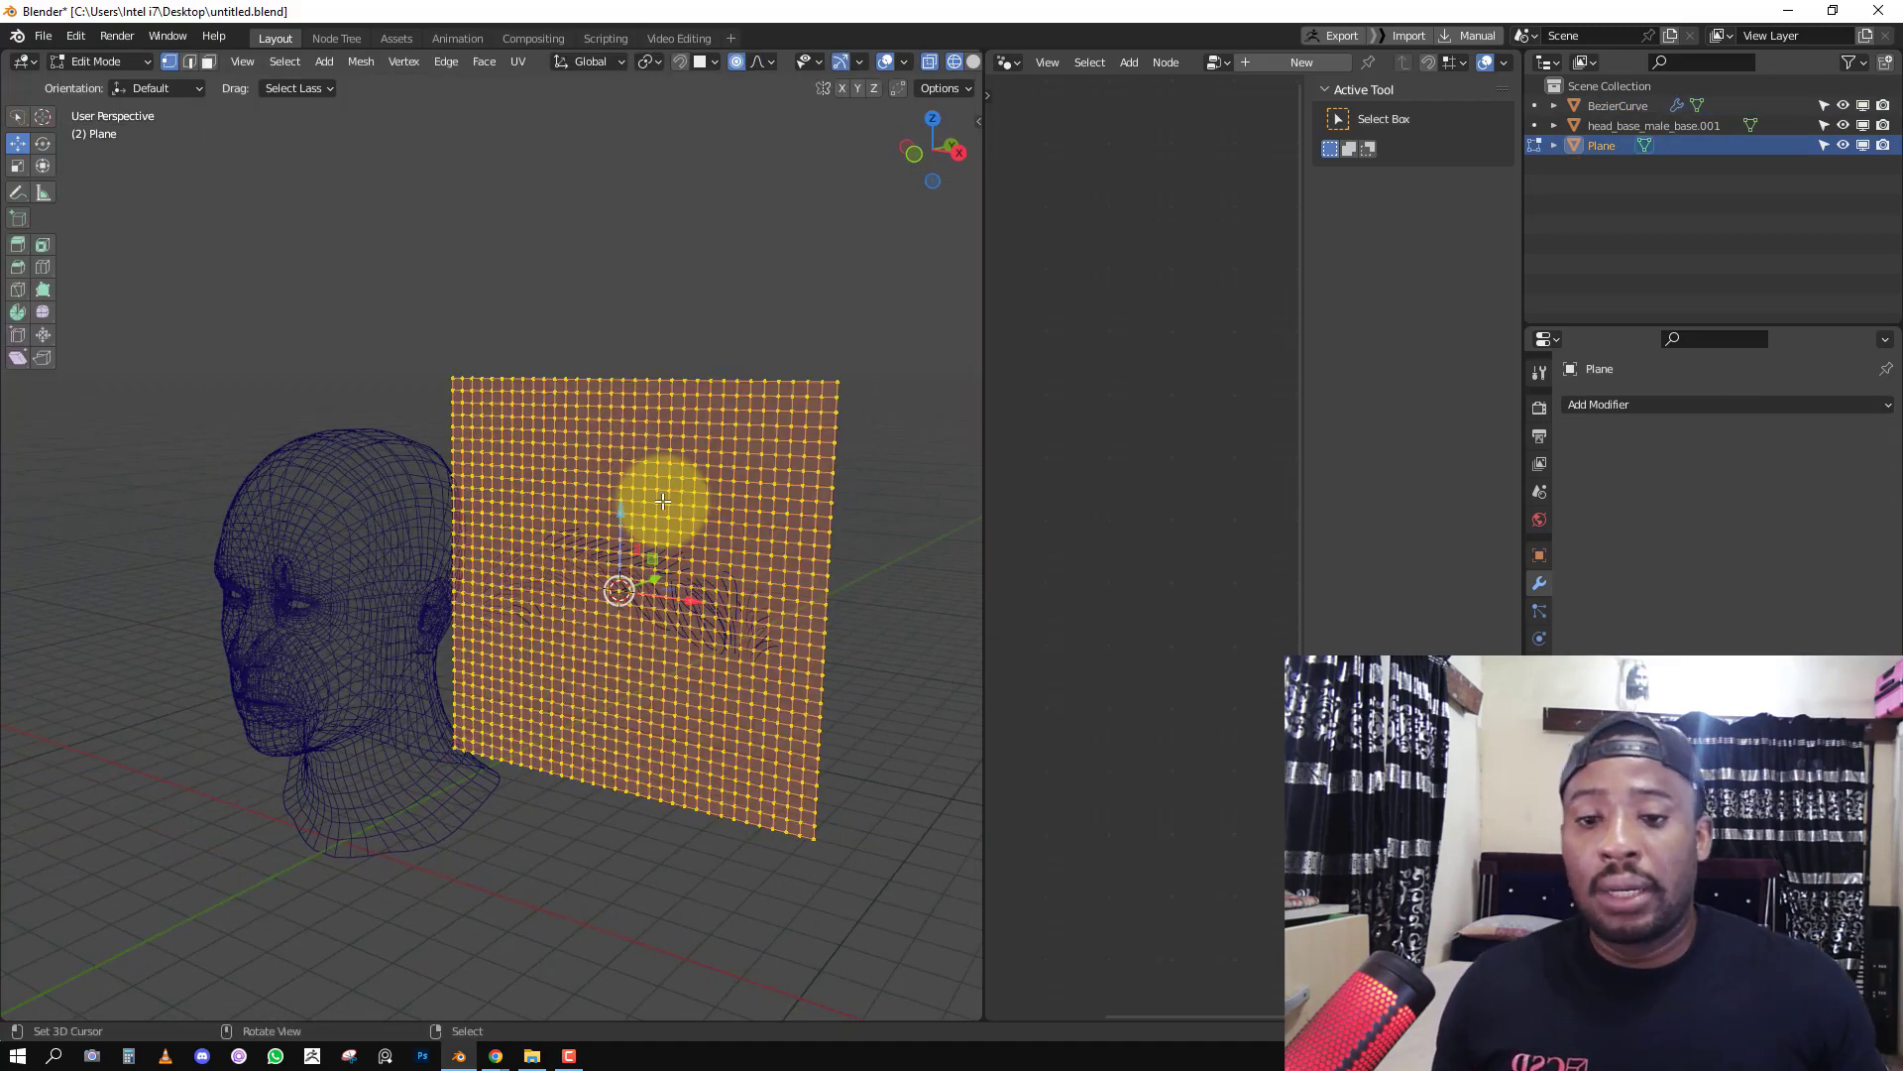
pyautogui.press('s')
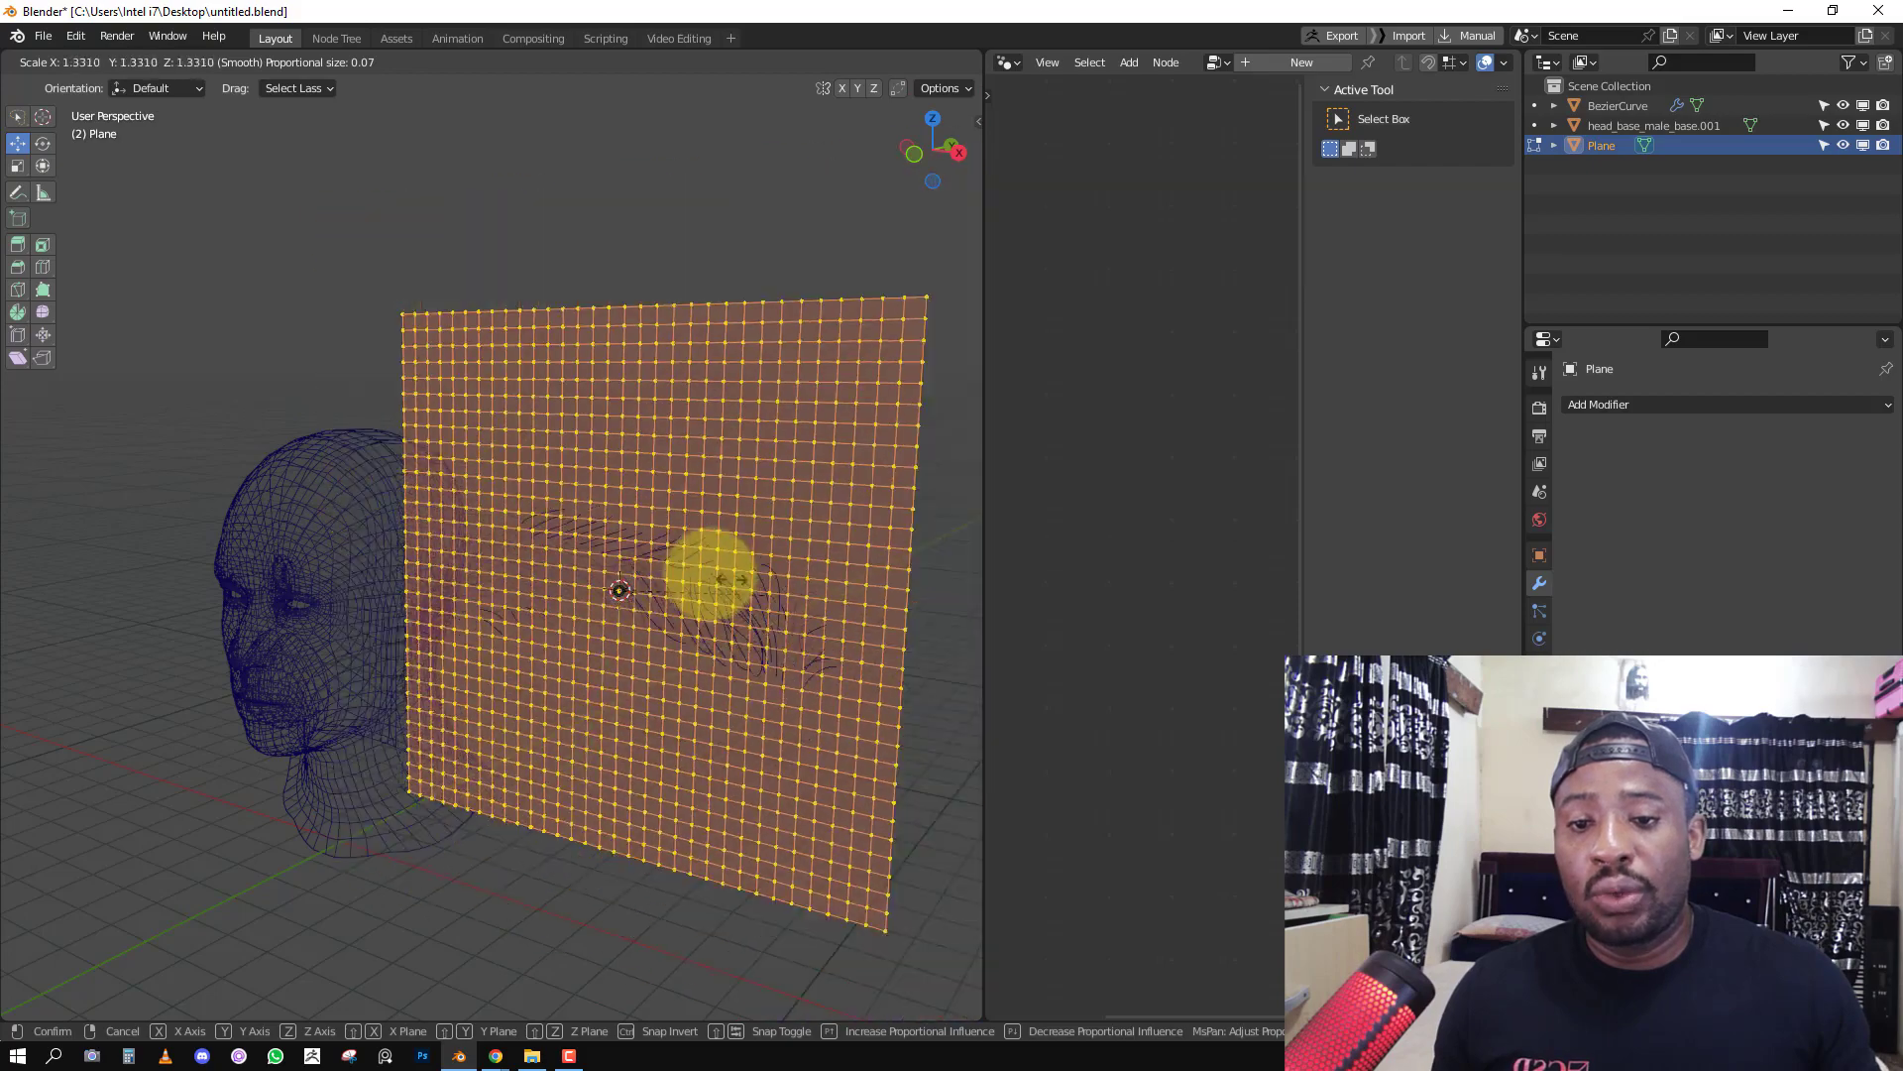
pyautogui.click(694, 551)
pyautogui.press('KP_1')
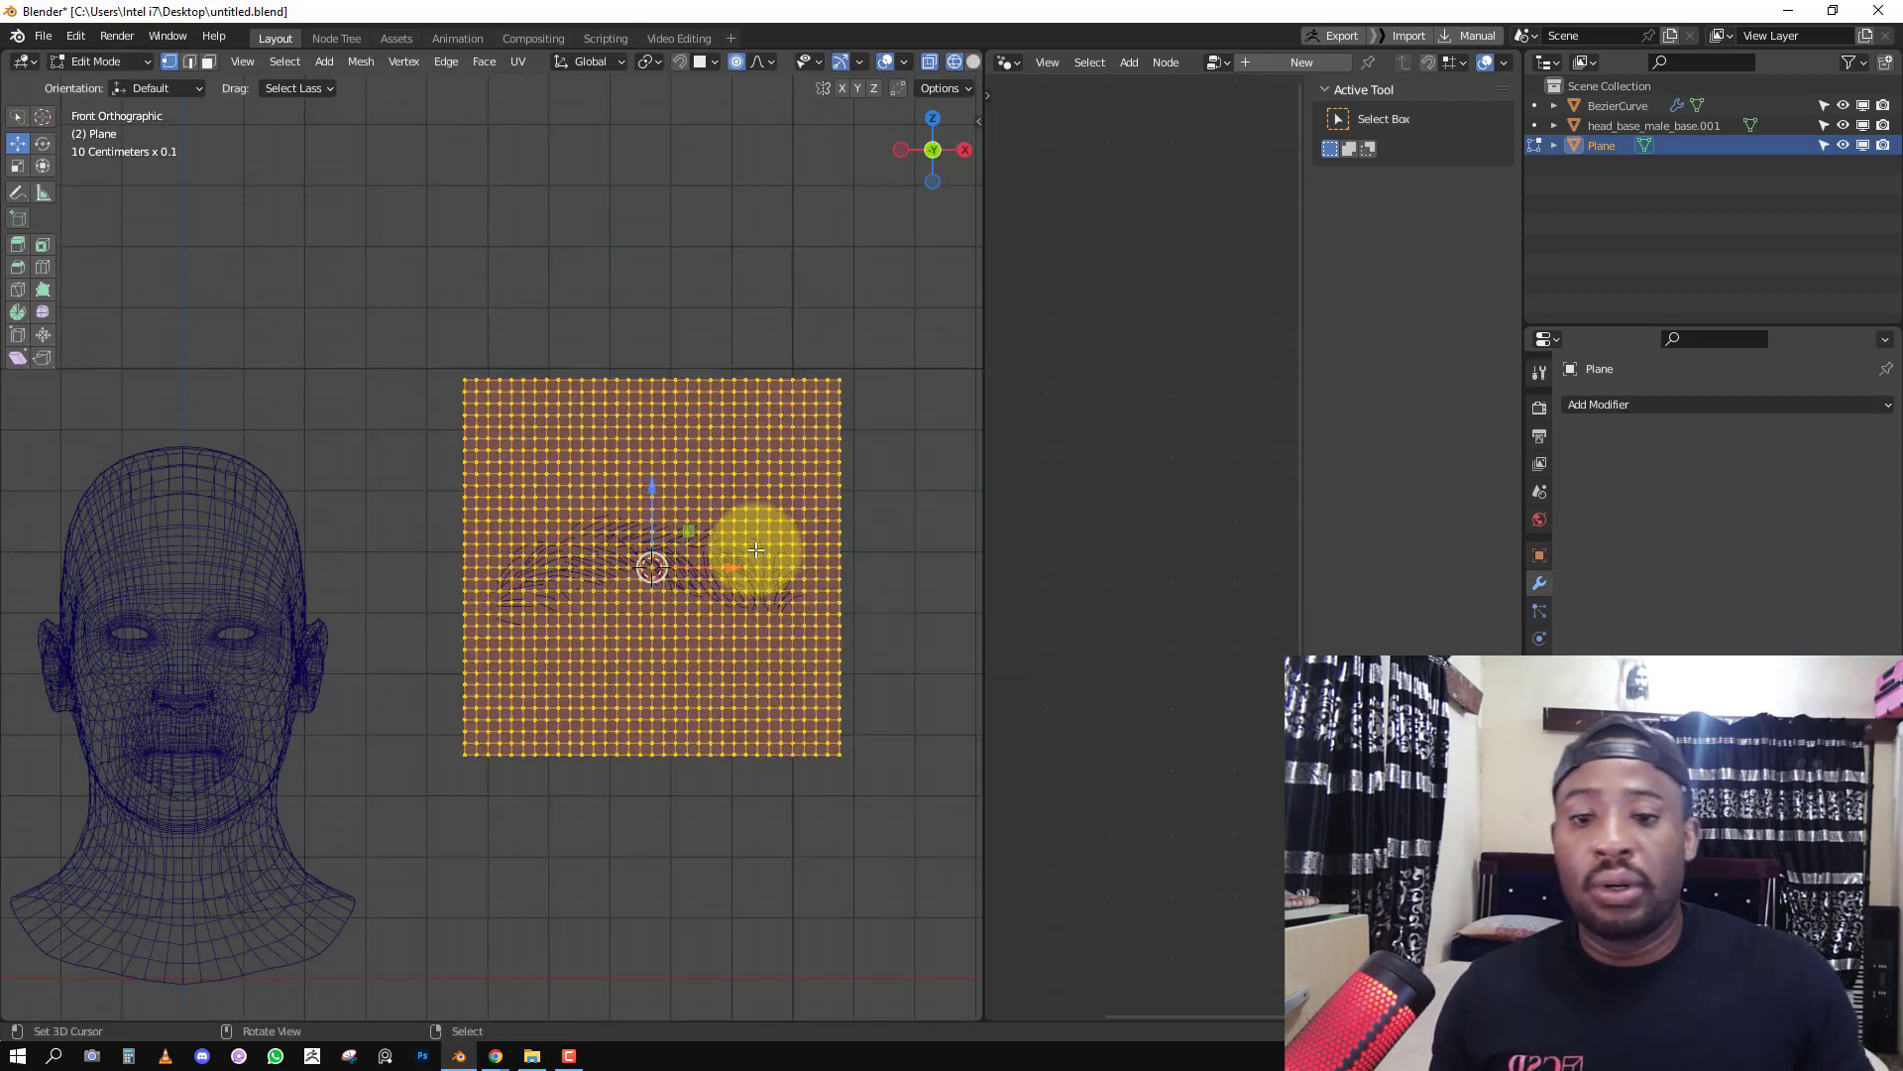
pyautogui.keyDown('shift'); pyautogui.moveTo(688, 552); pyautogui.dragTo(727, 544, button='middle'); pyautogui.keyUp('shift')
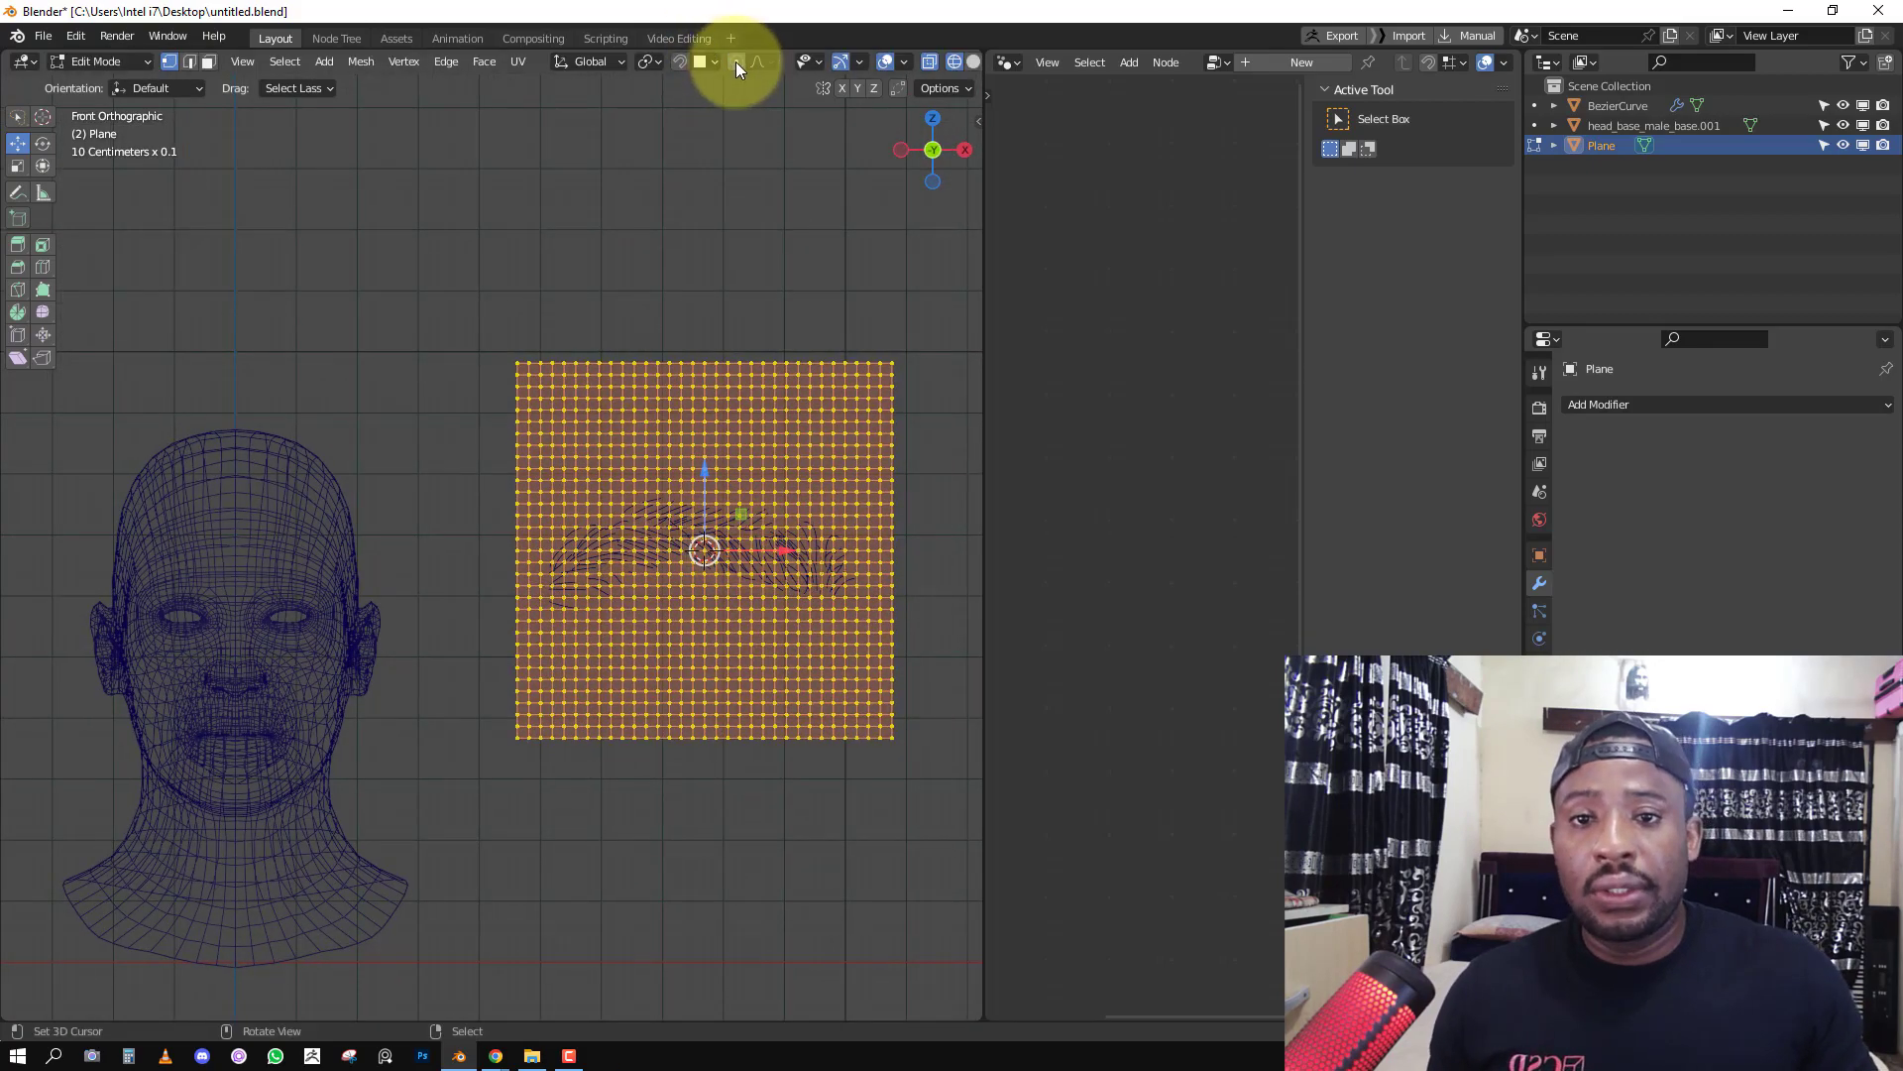
pyautogui.press('g')
pyautogui.click(280, 603)
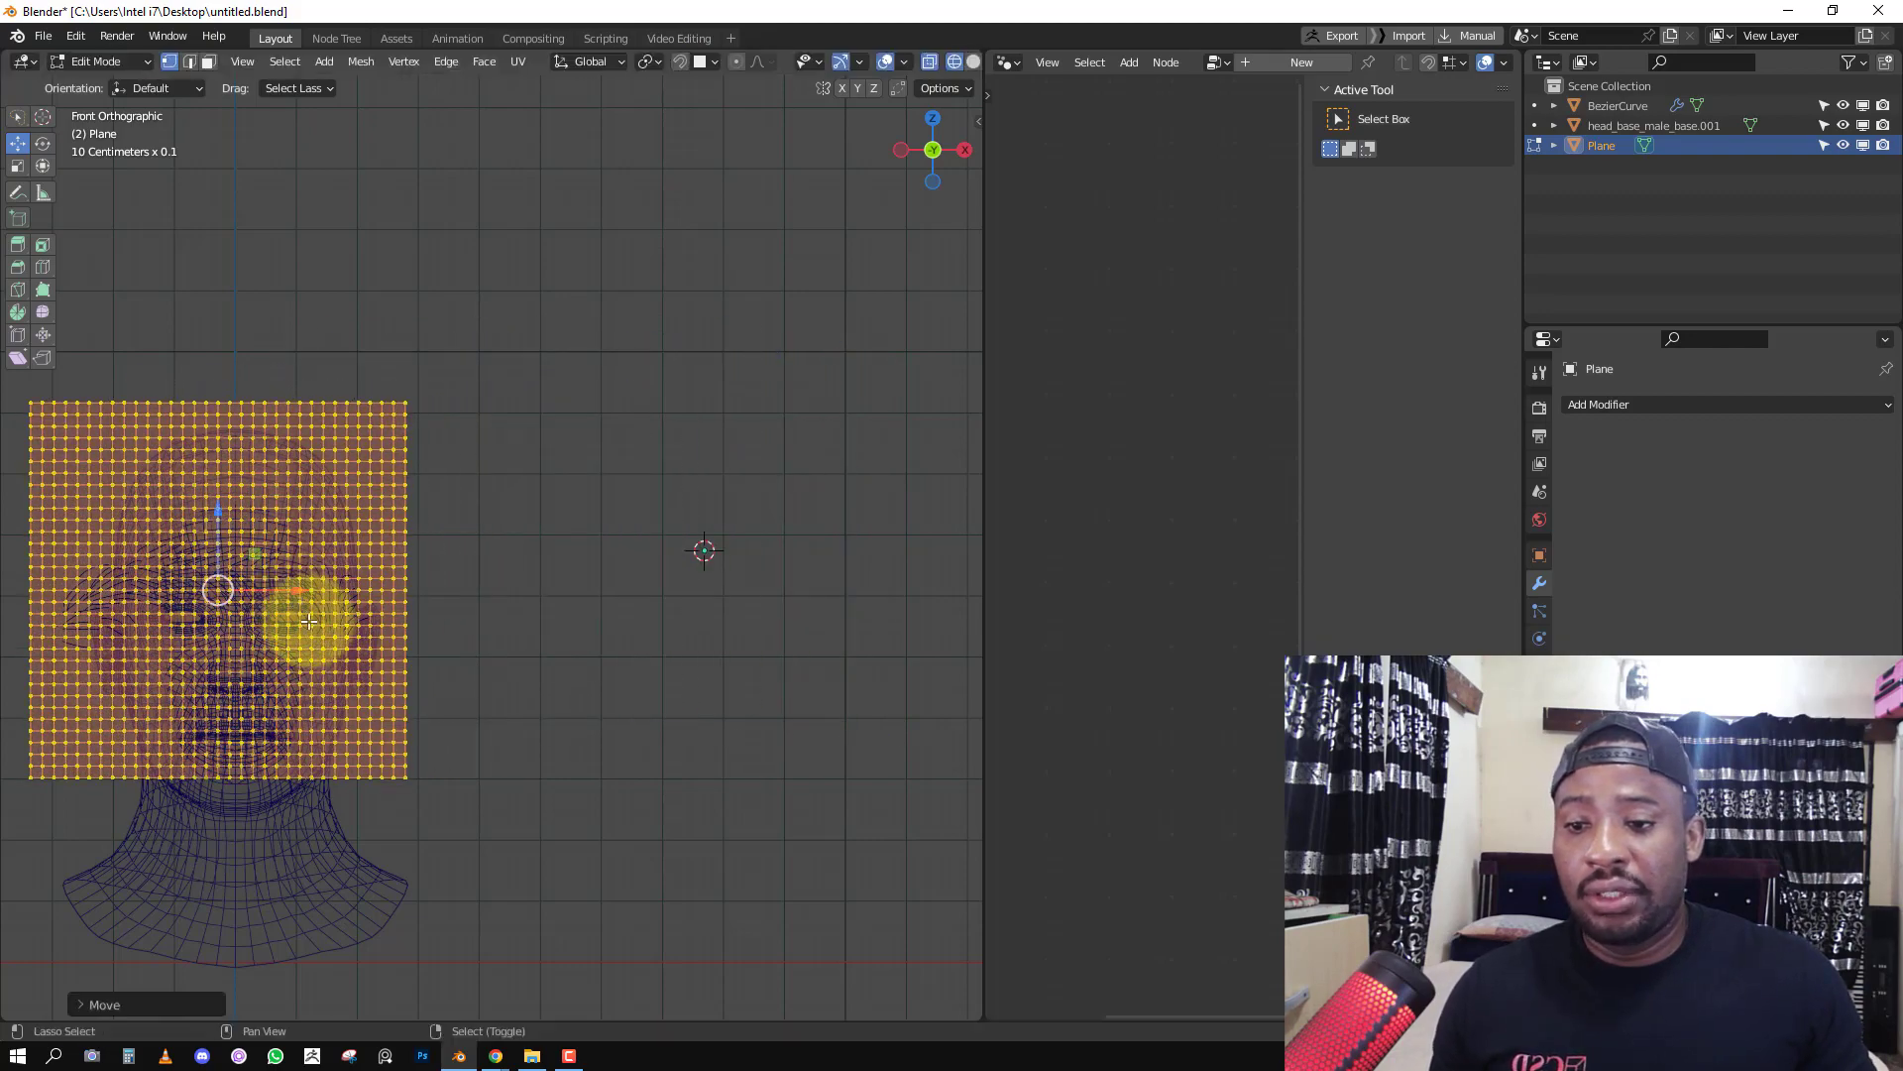
# Scale the plane's mesh down and position it over the character's right eyebrow area, then leave Edit Mode.
pyautogui.scroll(1, 805, 621)
pyautogui.moveTo(308, 622)
pyautogui.keyDown('shift'); pyautogui.mouseDown(button='middle')
pyautogui.moveTo(793, 619)
pyautogui.moveTo(694, 617)
pyautogui.mouseUp(button='middle'); pyautogui.keyUp('shift')
pyautogui.hotkey('shift', 'z')
pyautogui.scroll(3, 773, 635)
pyautogui.hotkey('shift', 'z')
pyautogui.press('s')
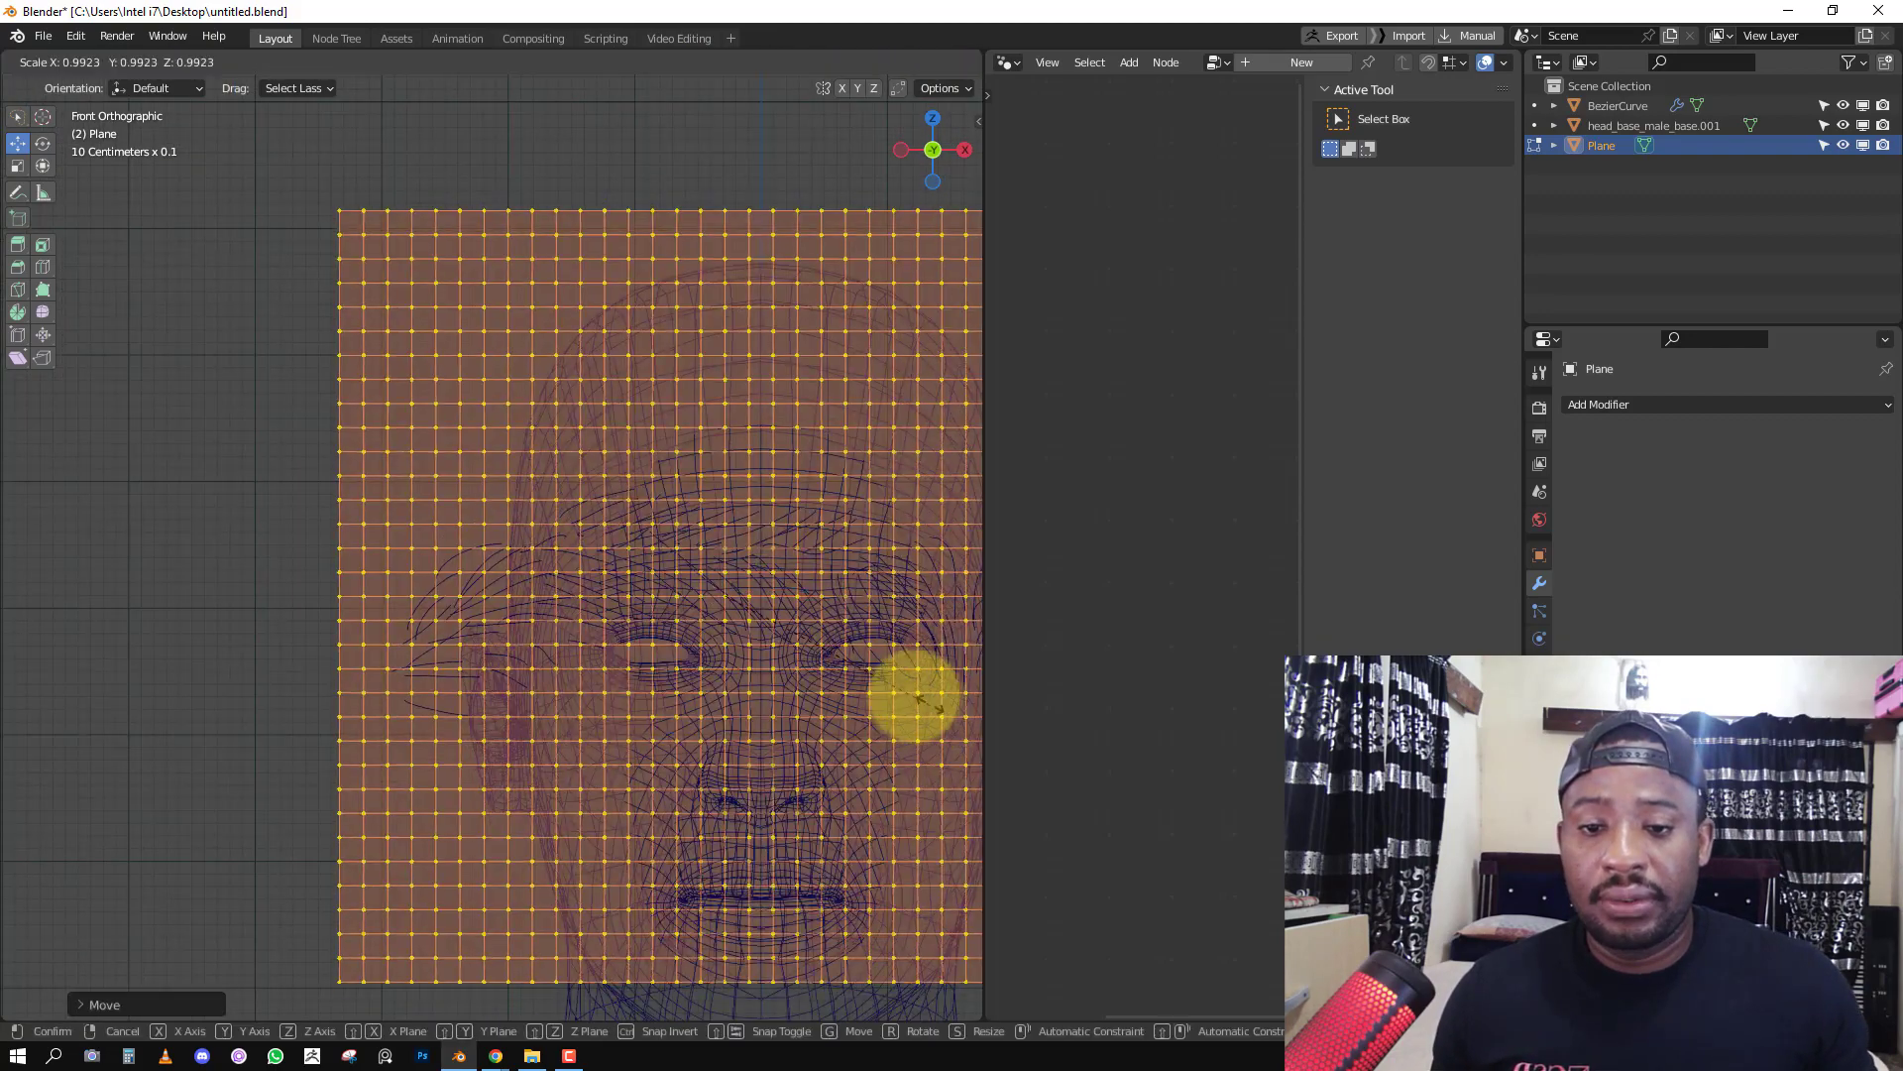
pyautogui.click(795, 625)
pyautogui.press('g')
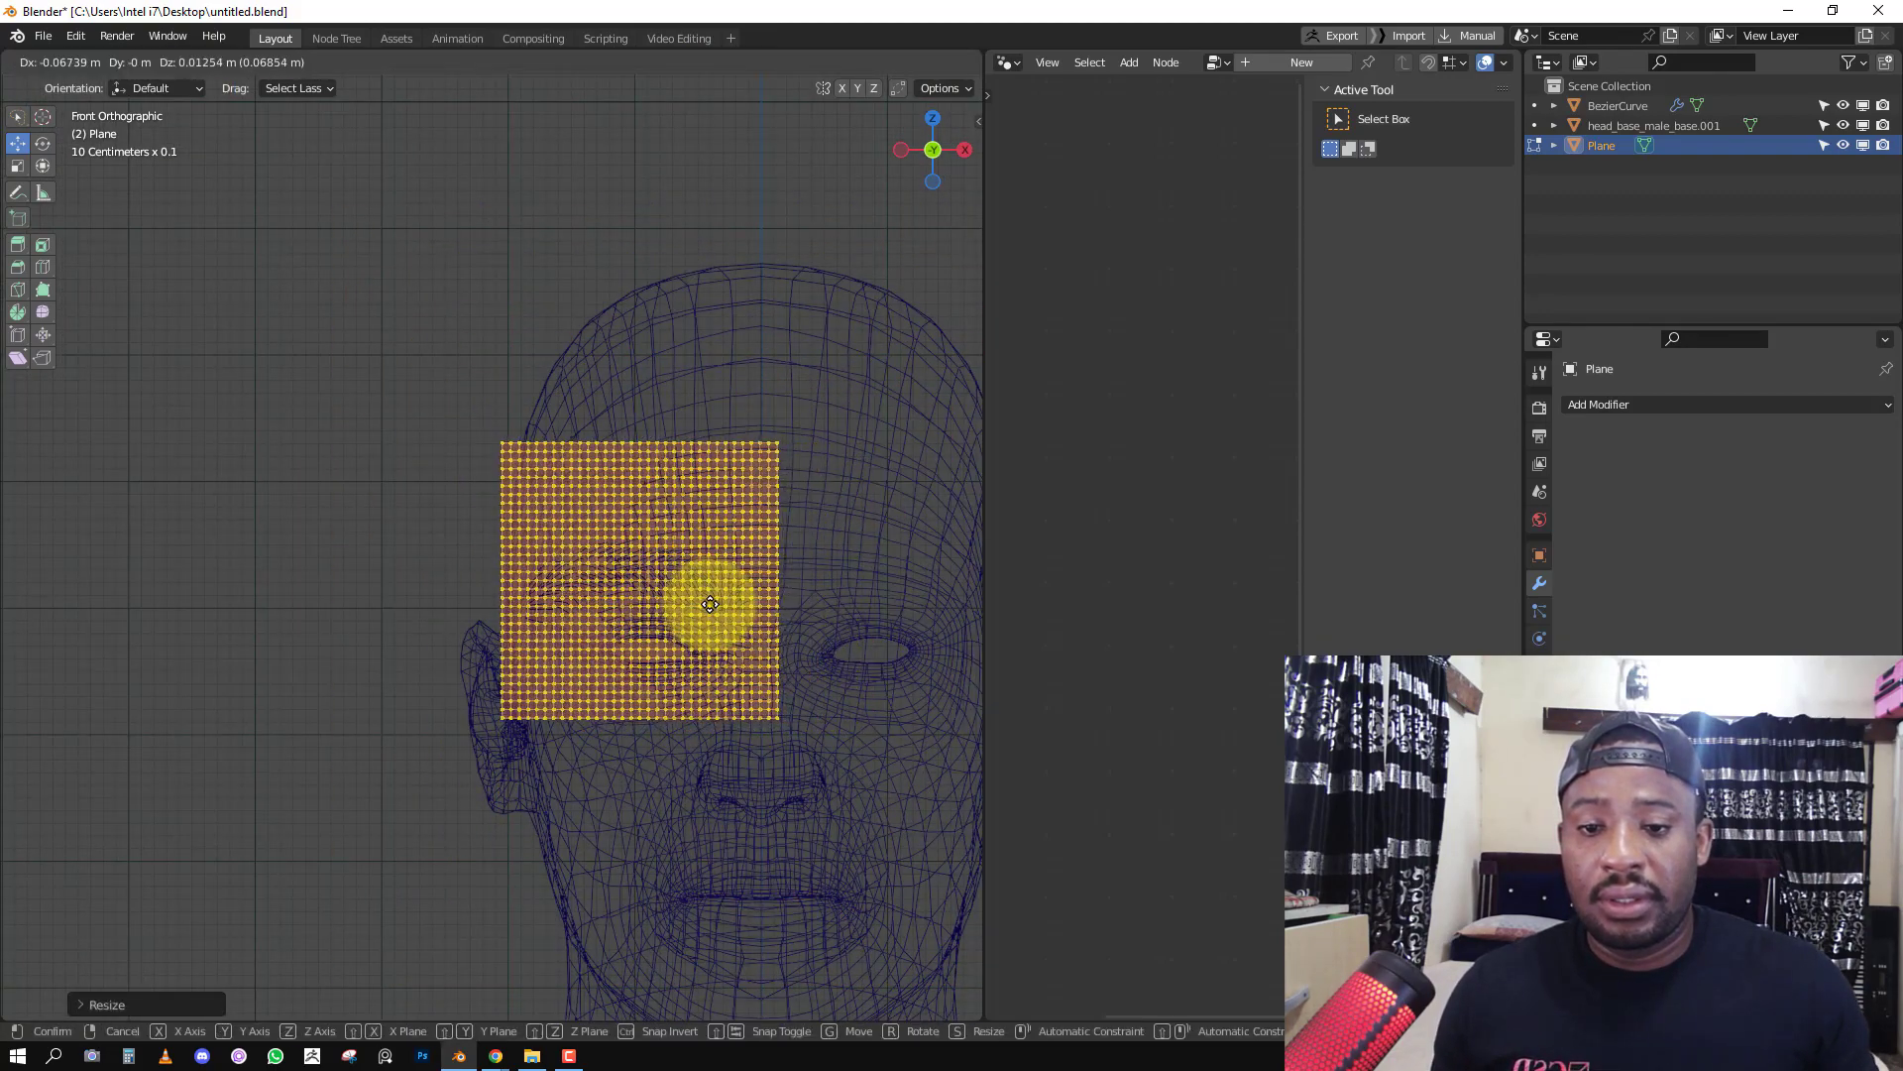
pyautogui.click(710, 605)
pyautogui.moveTo(710, 605); pyautogui.dragTo(753, 631, button='middle')
pyautogui.hotkey('shift', 'z')
pyautogui.hotkey('shift', 'z')
pyautogui.press('Tab')
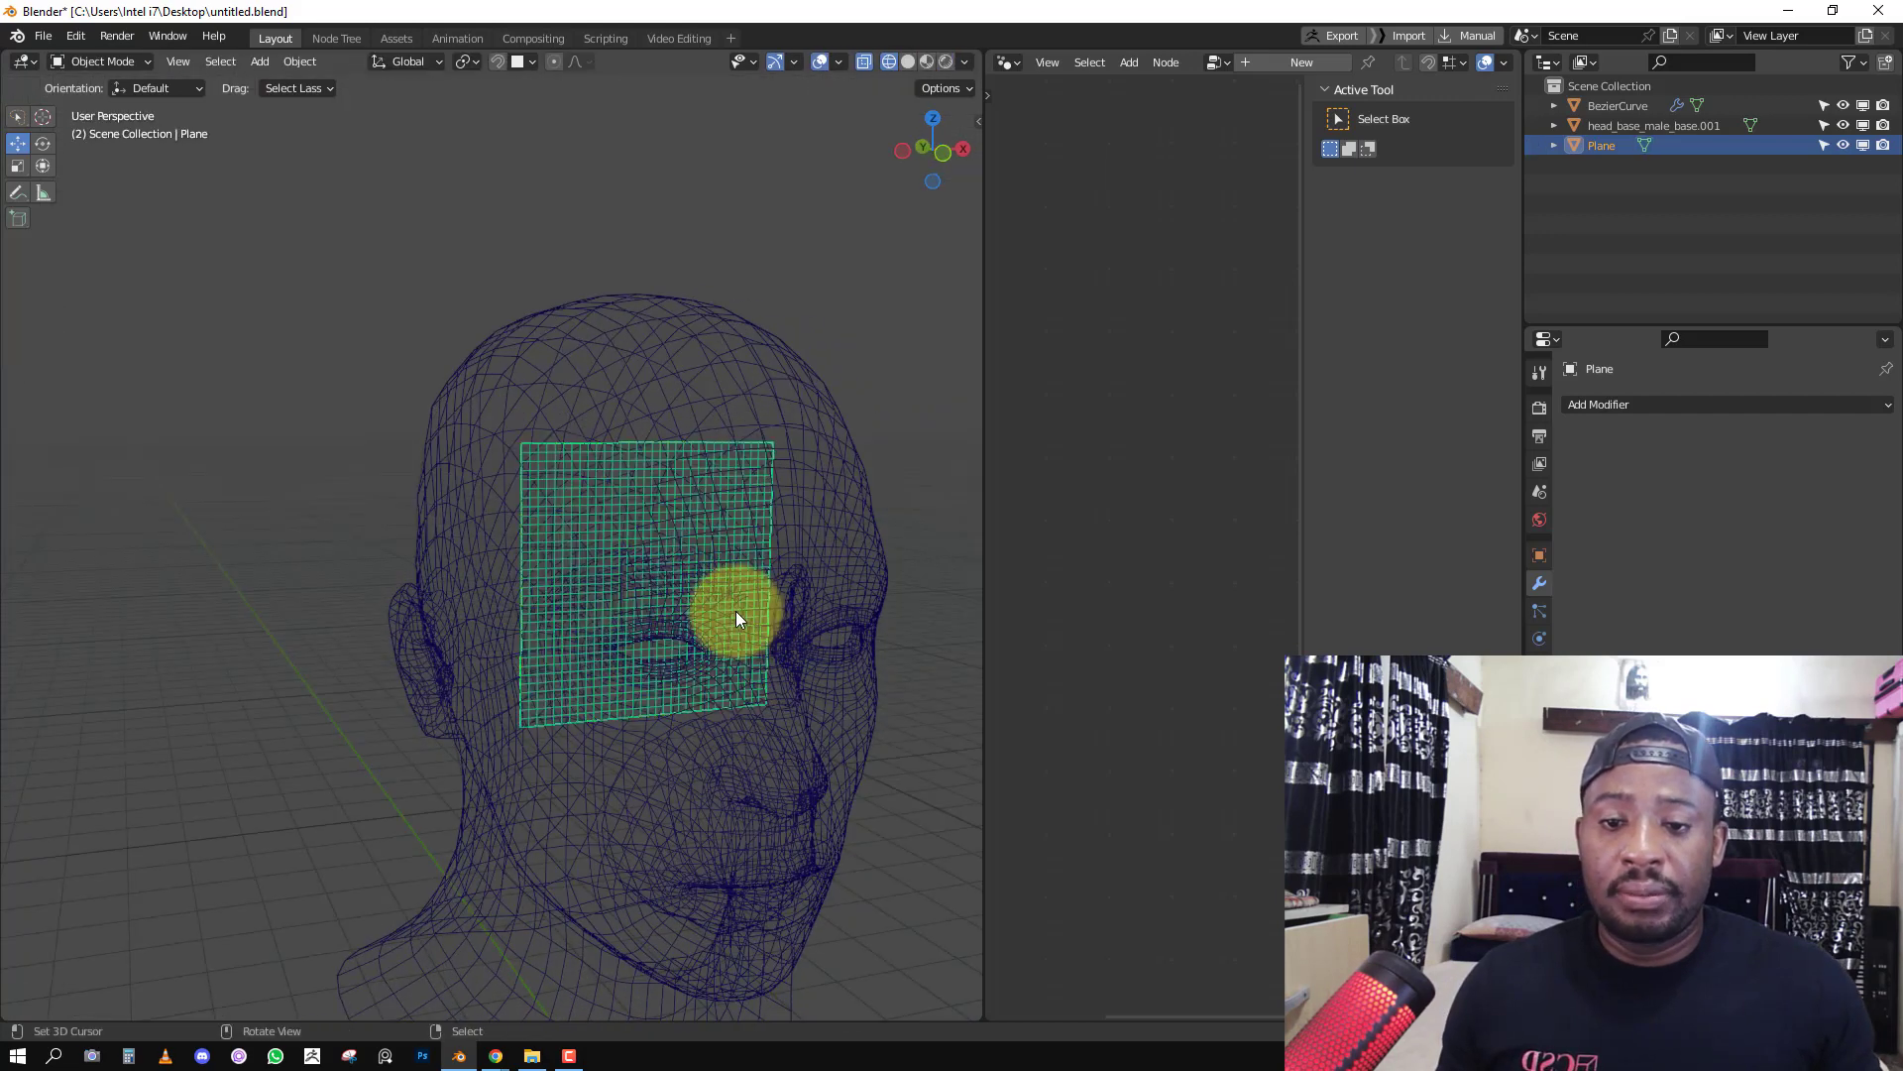
pyautogui.hotkey('shift', 'z')
pyautogui.hotkey('shift', 'z')
# Select the eyebrow hair object and look through its object properties down to the visibility and Ray Visibility settings.
pyautogui.click(637, 571)
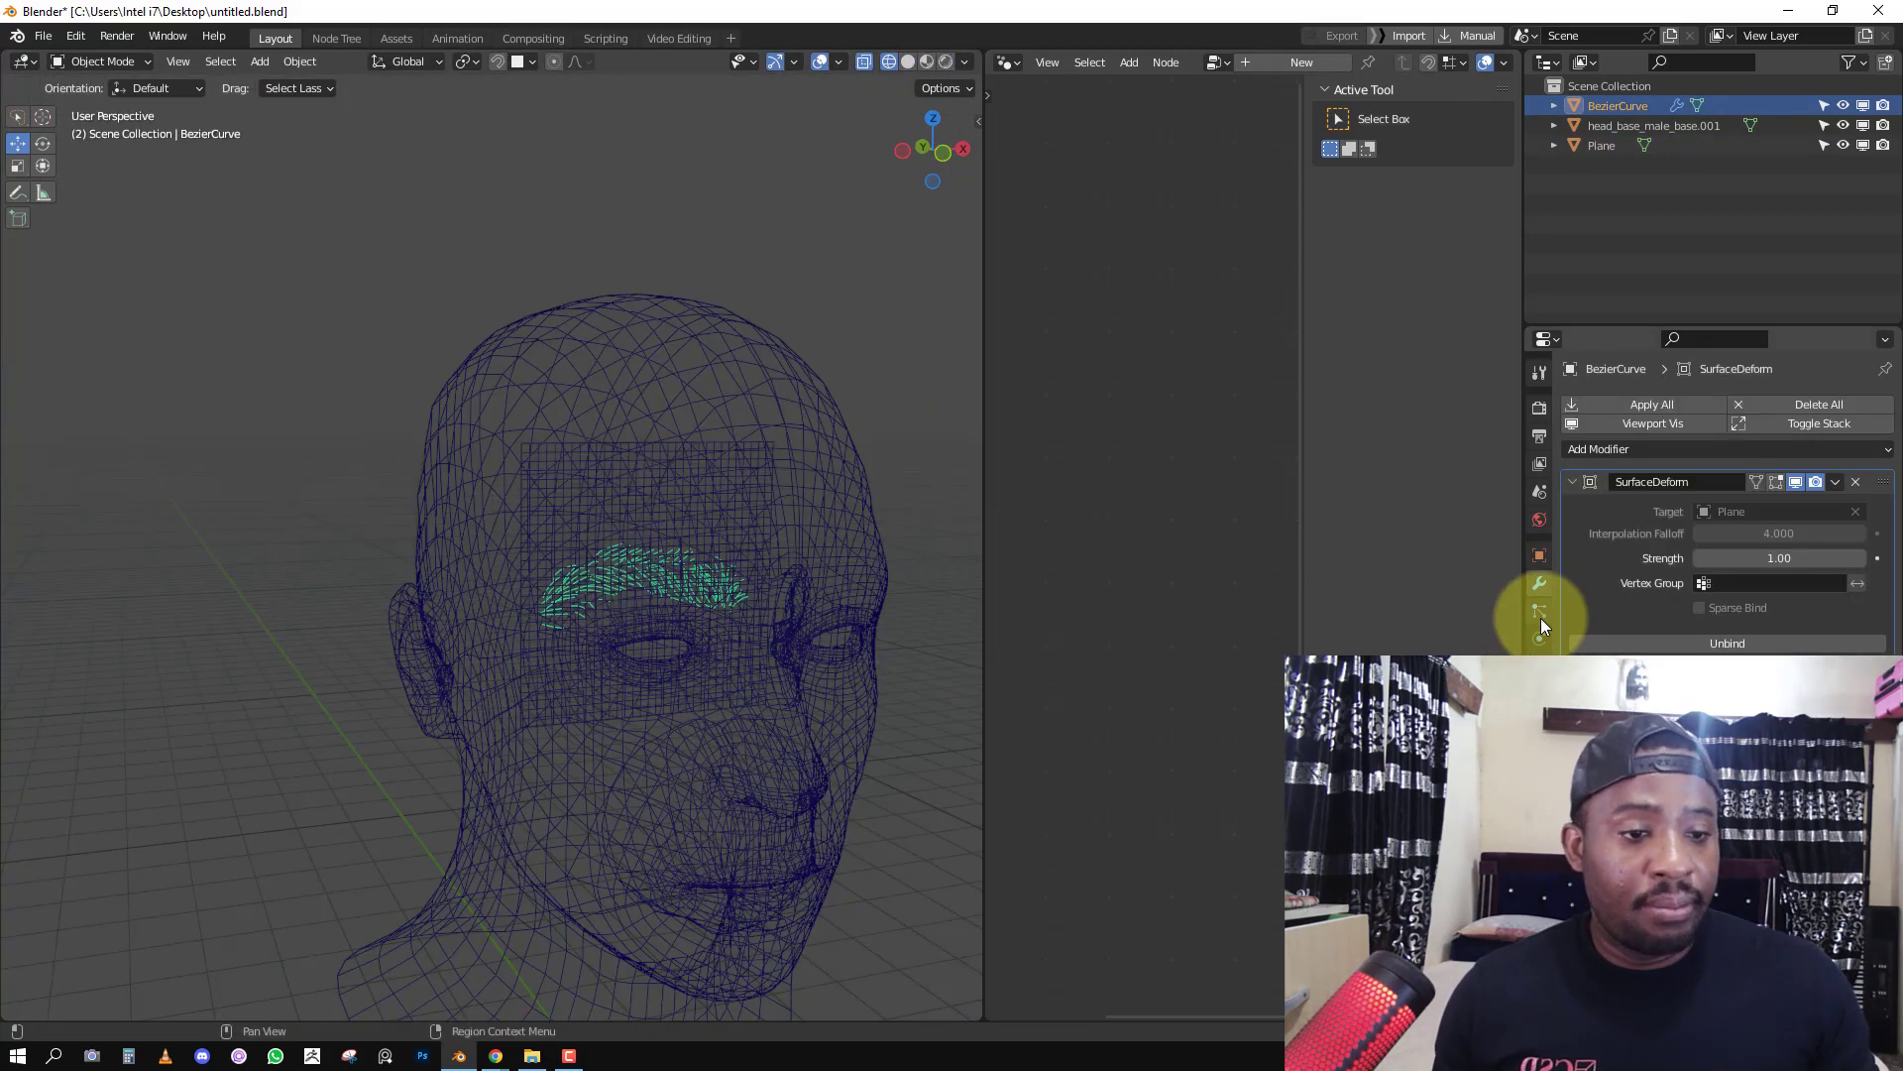
pyautogui.click(1540, 555)
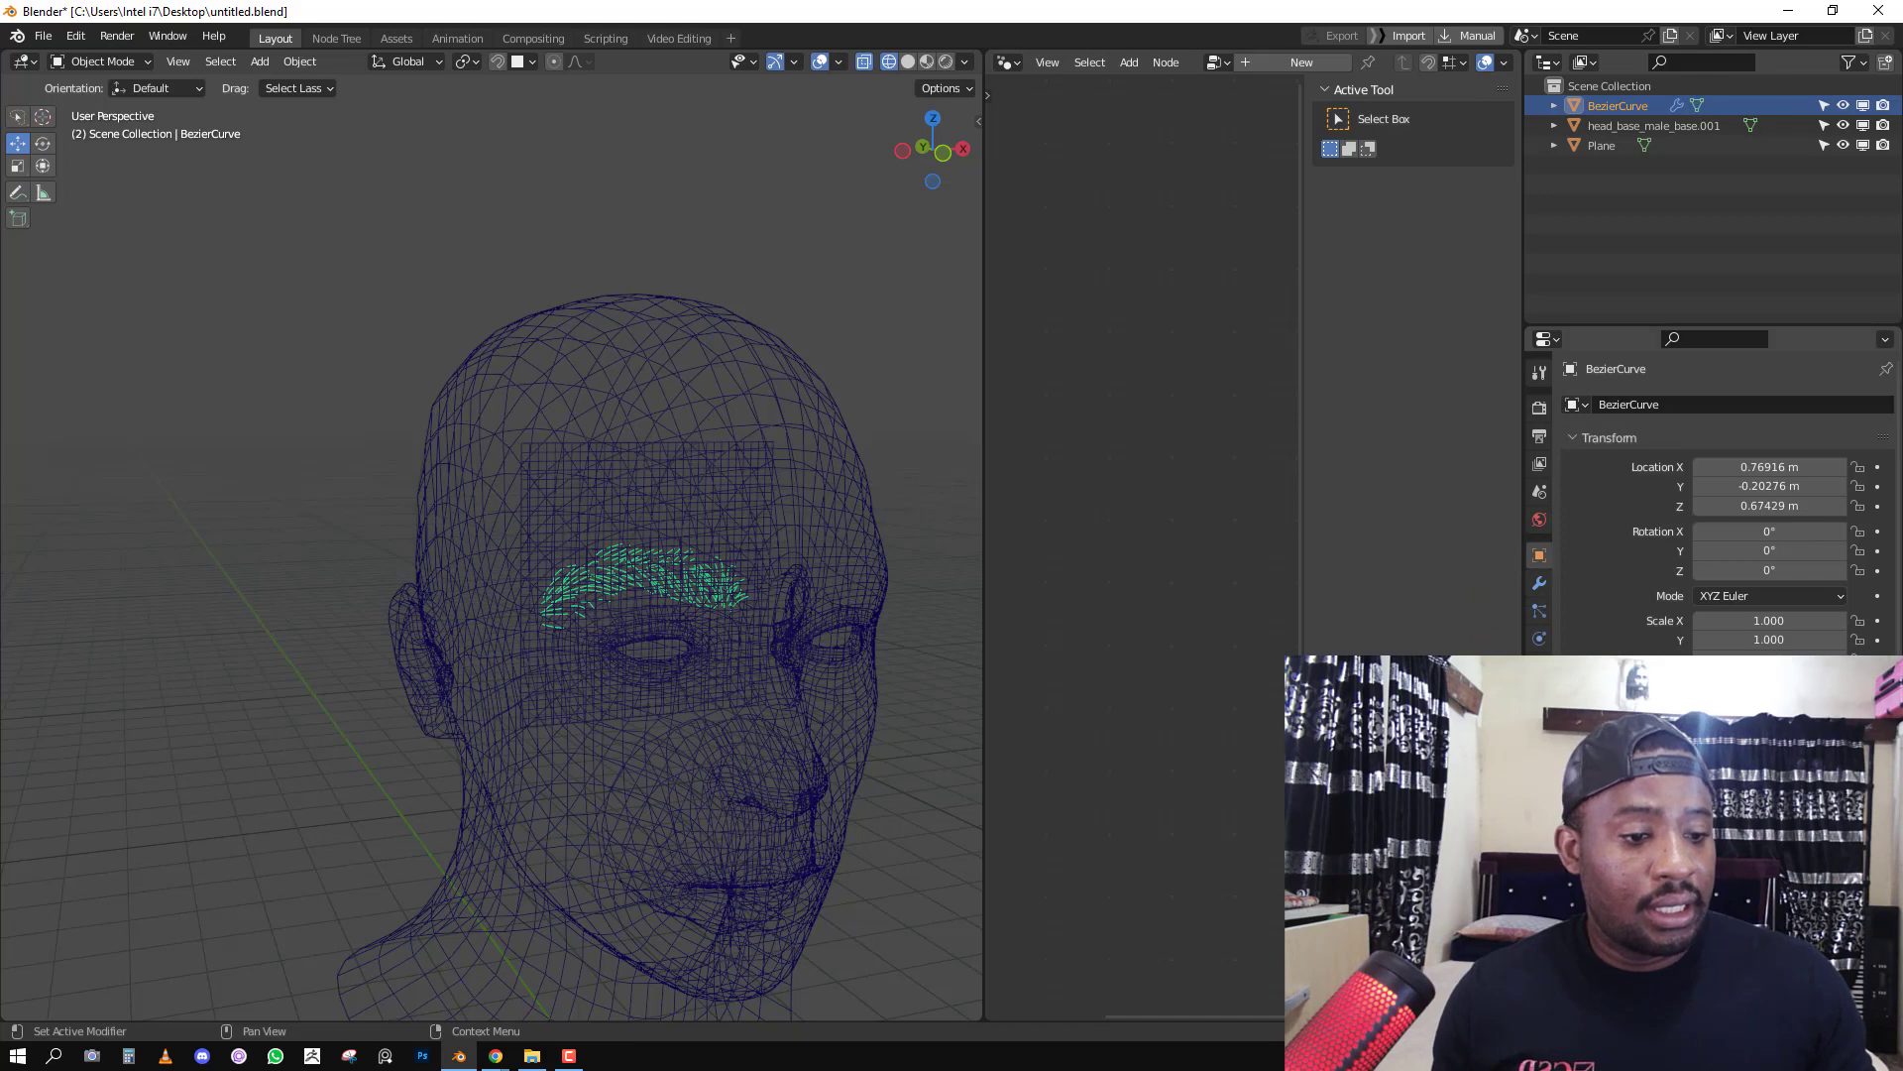
pyautogui.scroll(-10, 1730, 506)
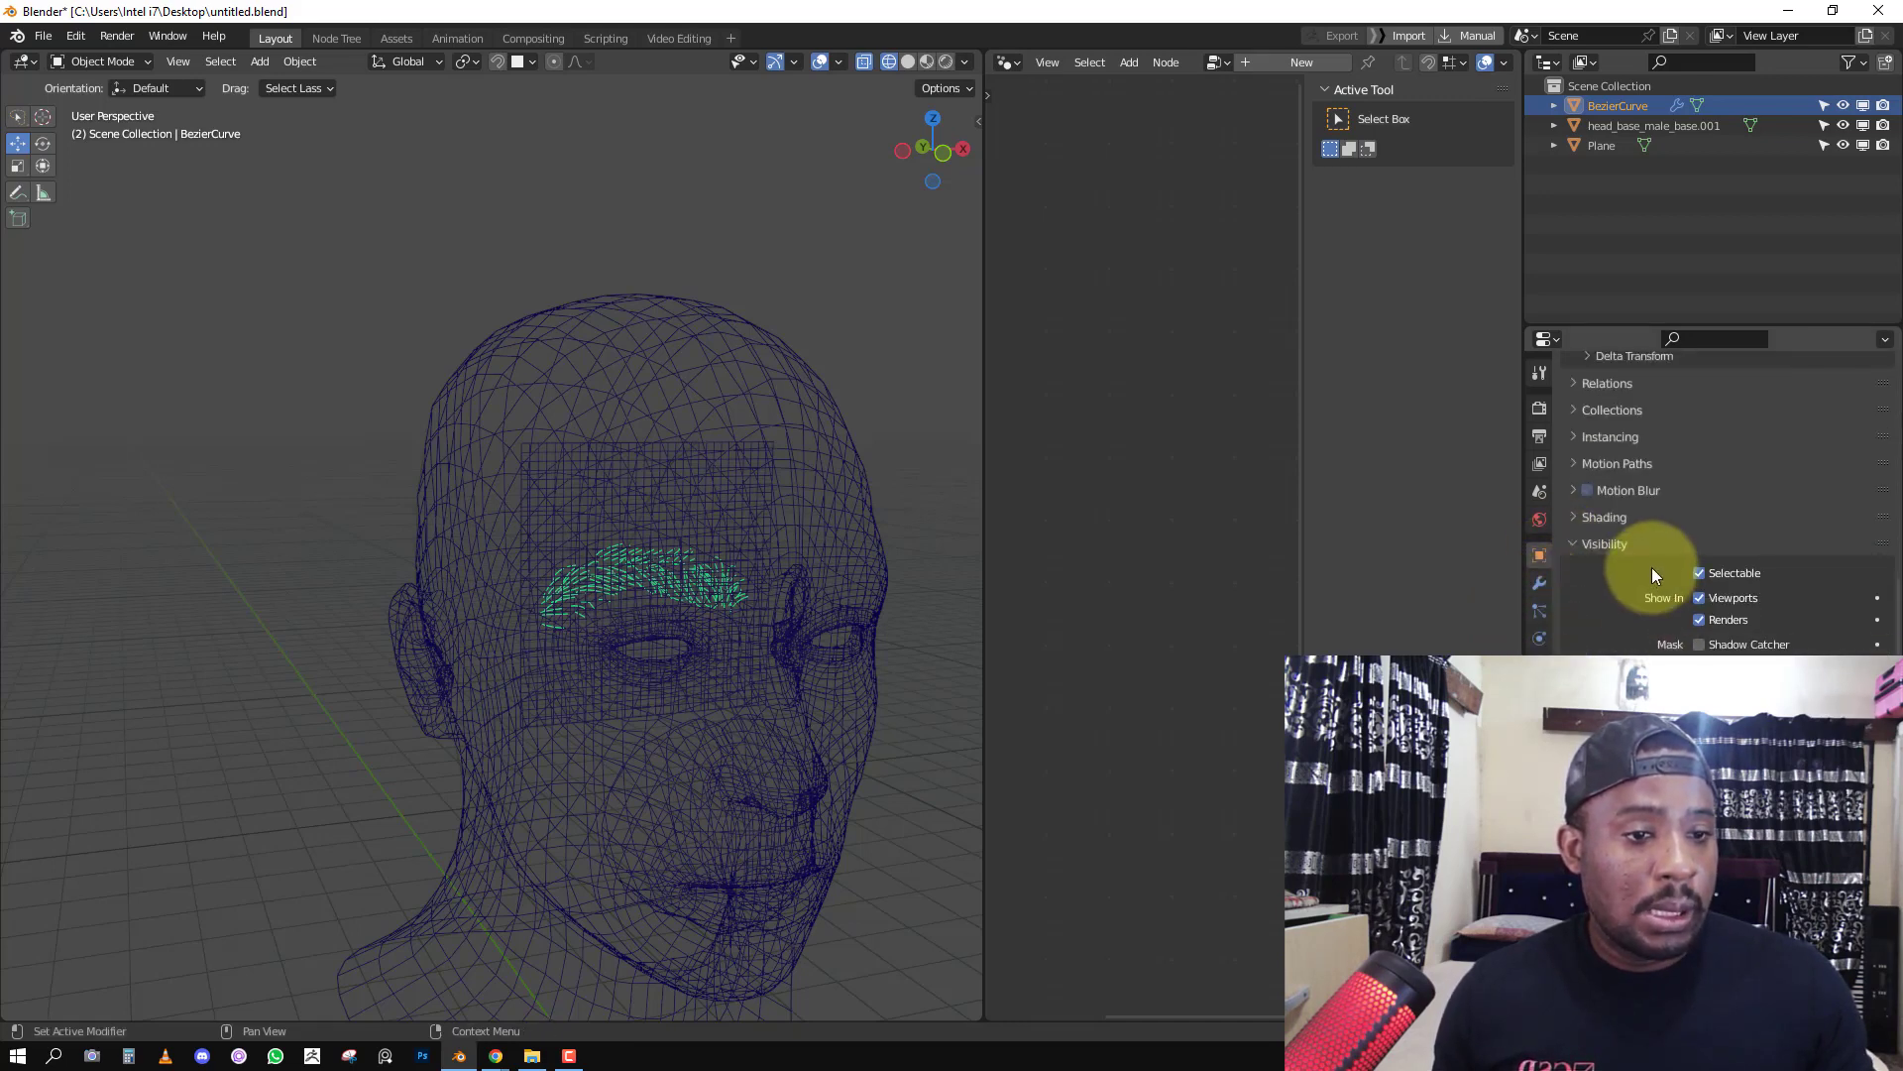
pyautogui.click(1628, 518)
pyautogui.click(1682, 523)
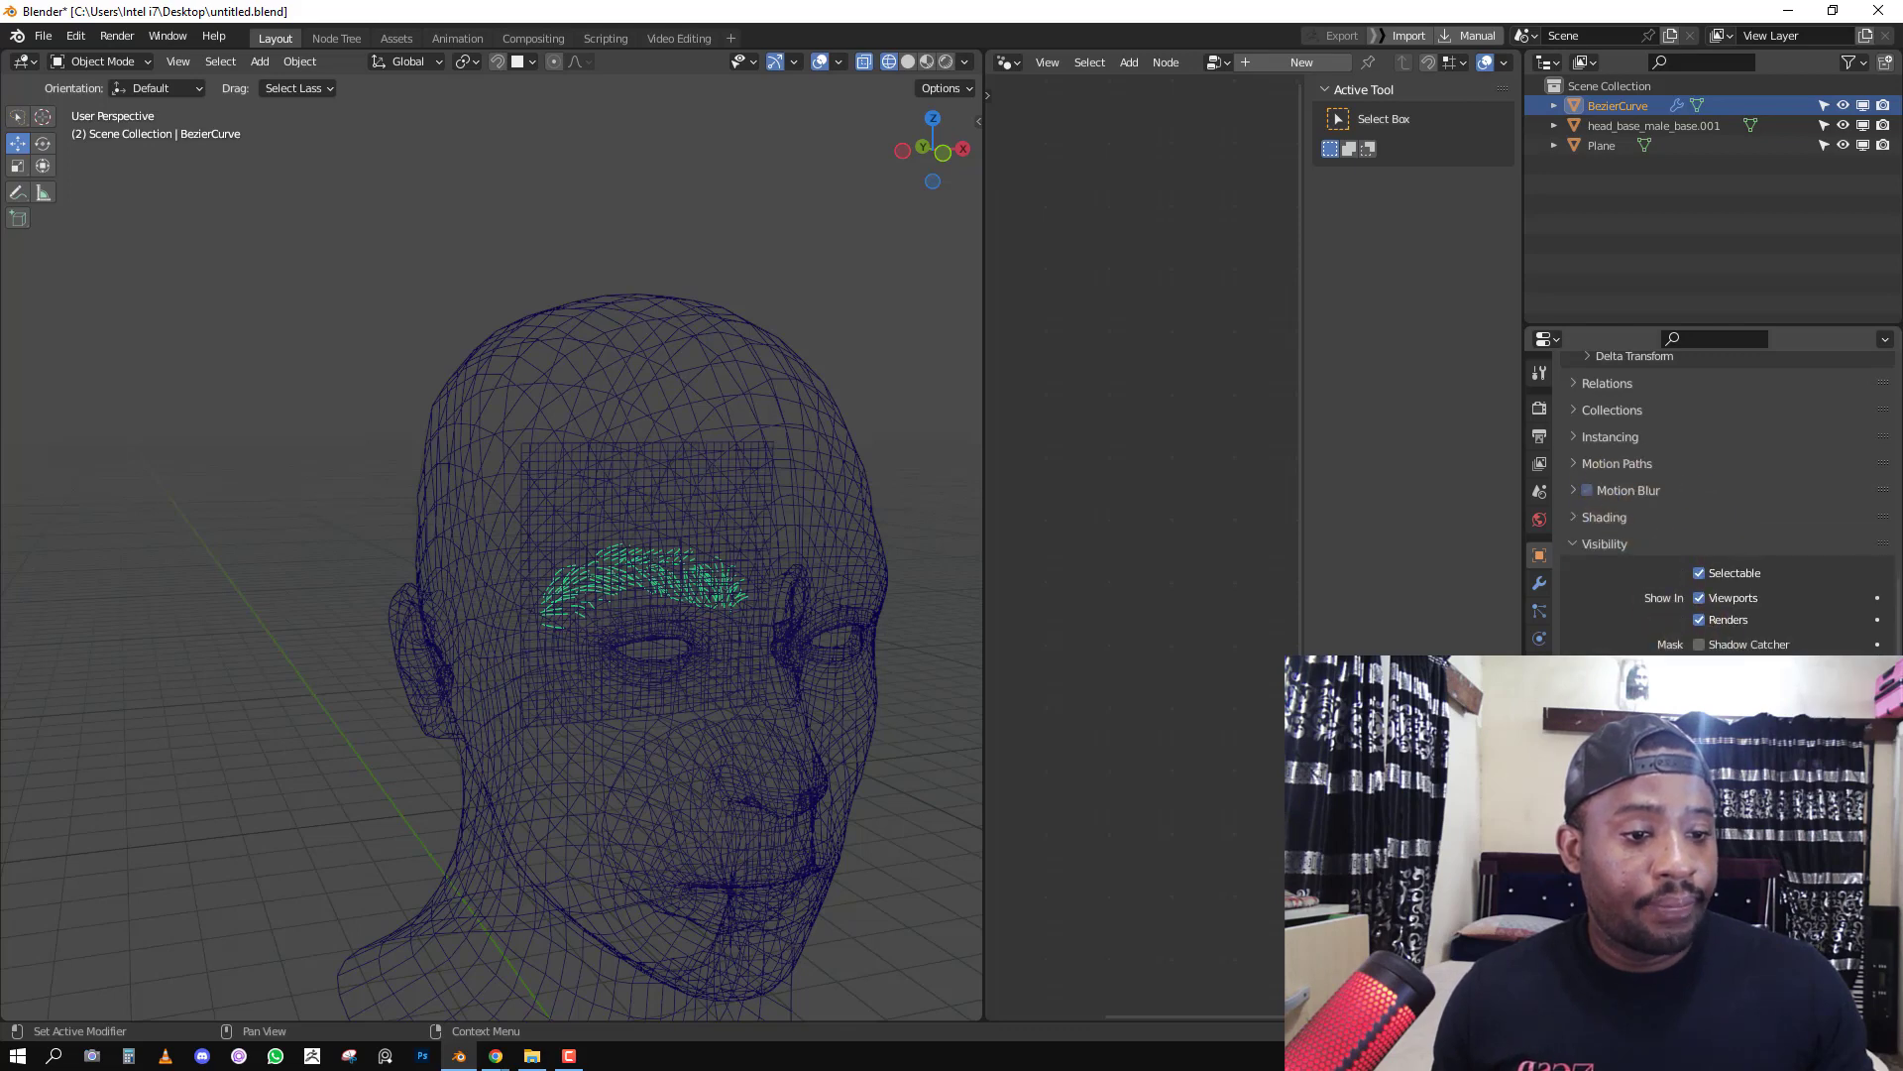
pyautogui.scroll(-4, 1730, 506)
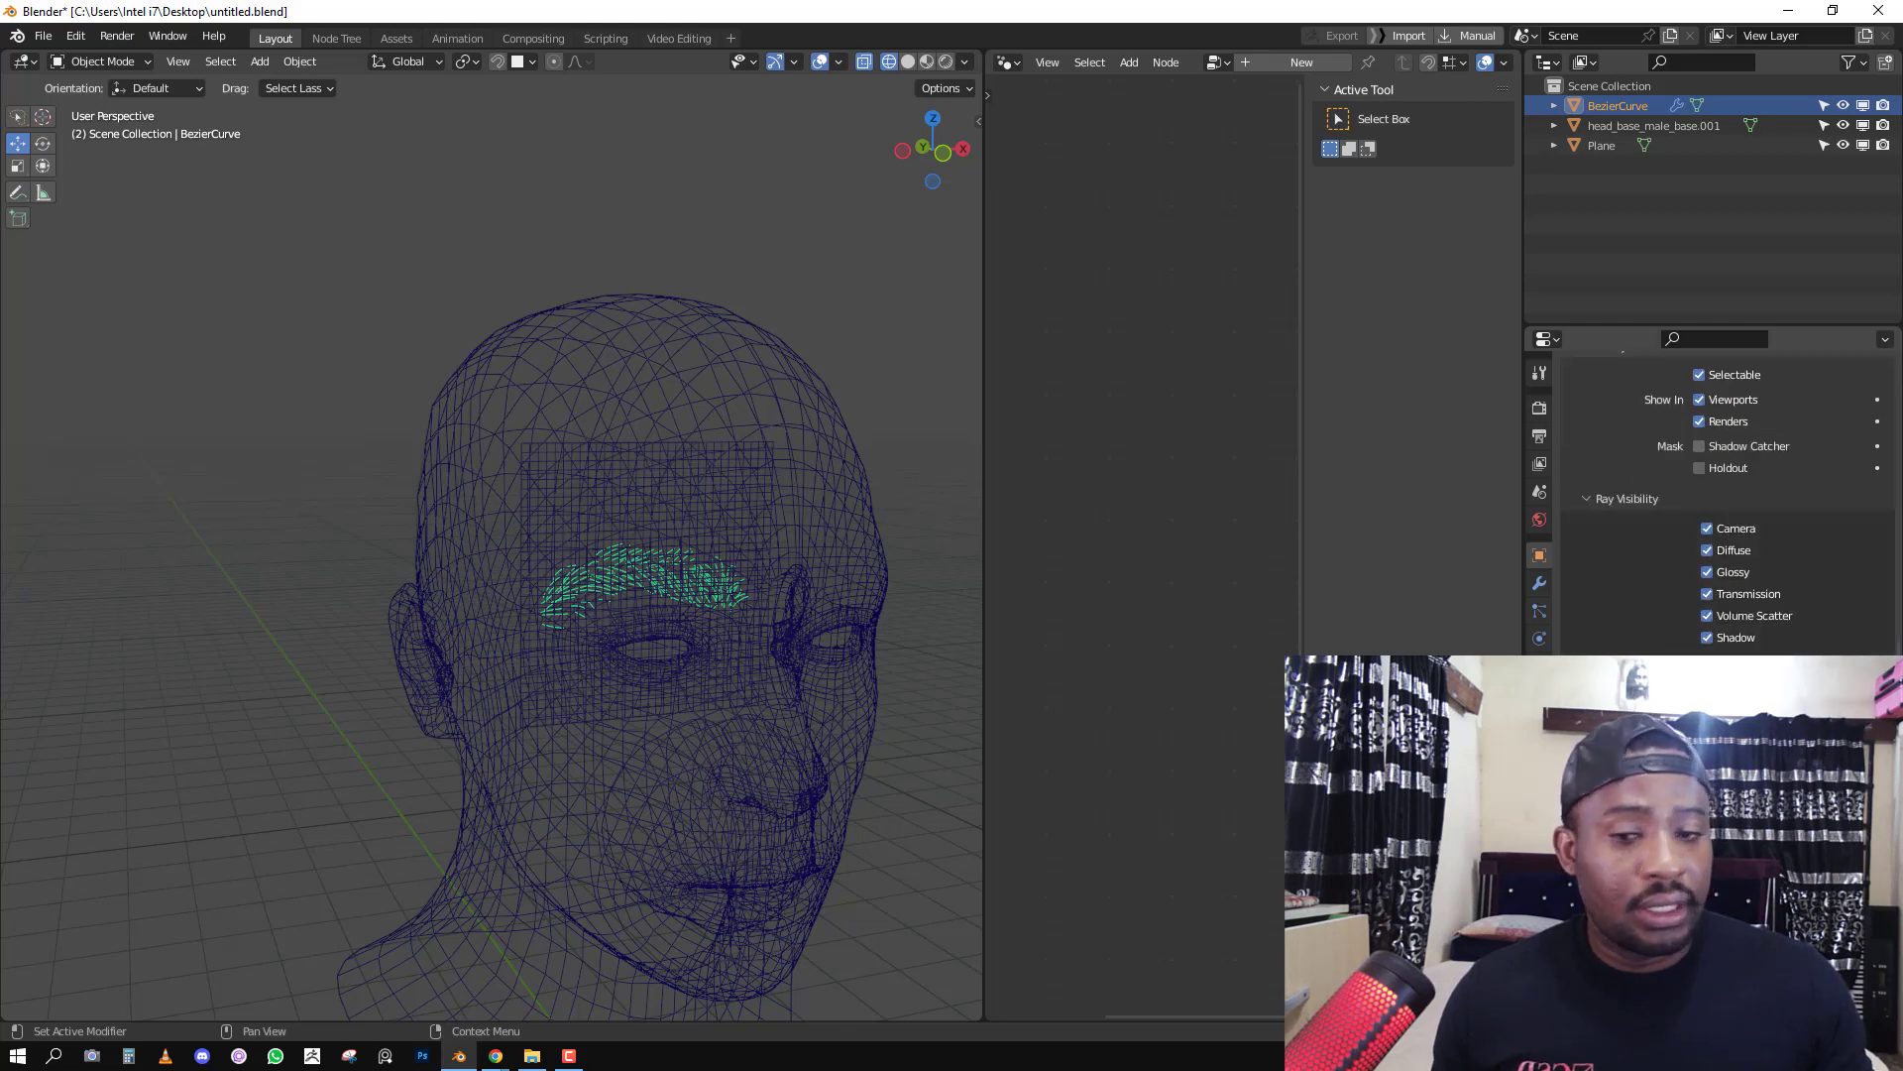
# Switch to solid shading in front view, then scale the plane's mesh down and move it over the character's right eyebrow in Edit Mode.
pyautogui.hotkey('shift', 'z')
pyautogui.press('KP_1')
pyautogui.click(581, 500)
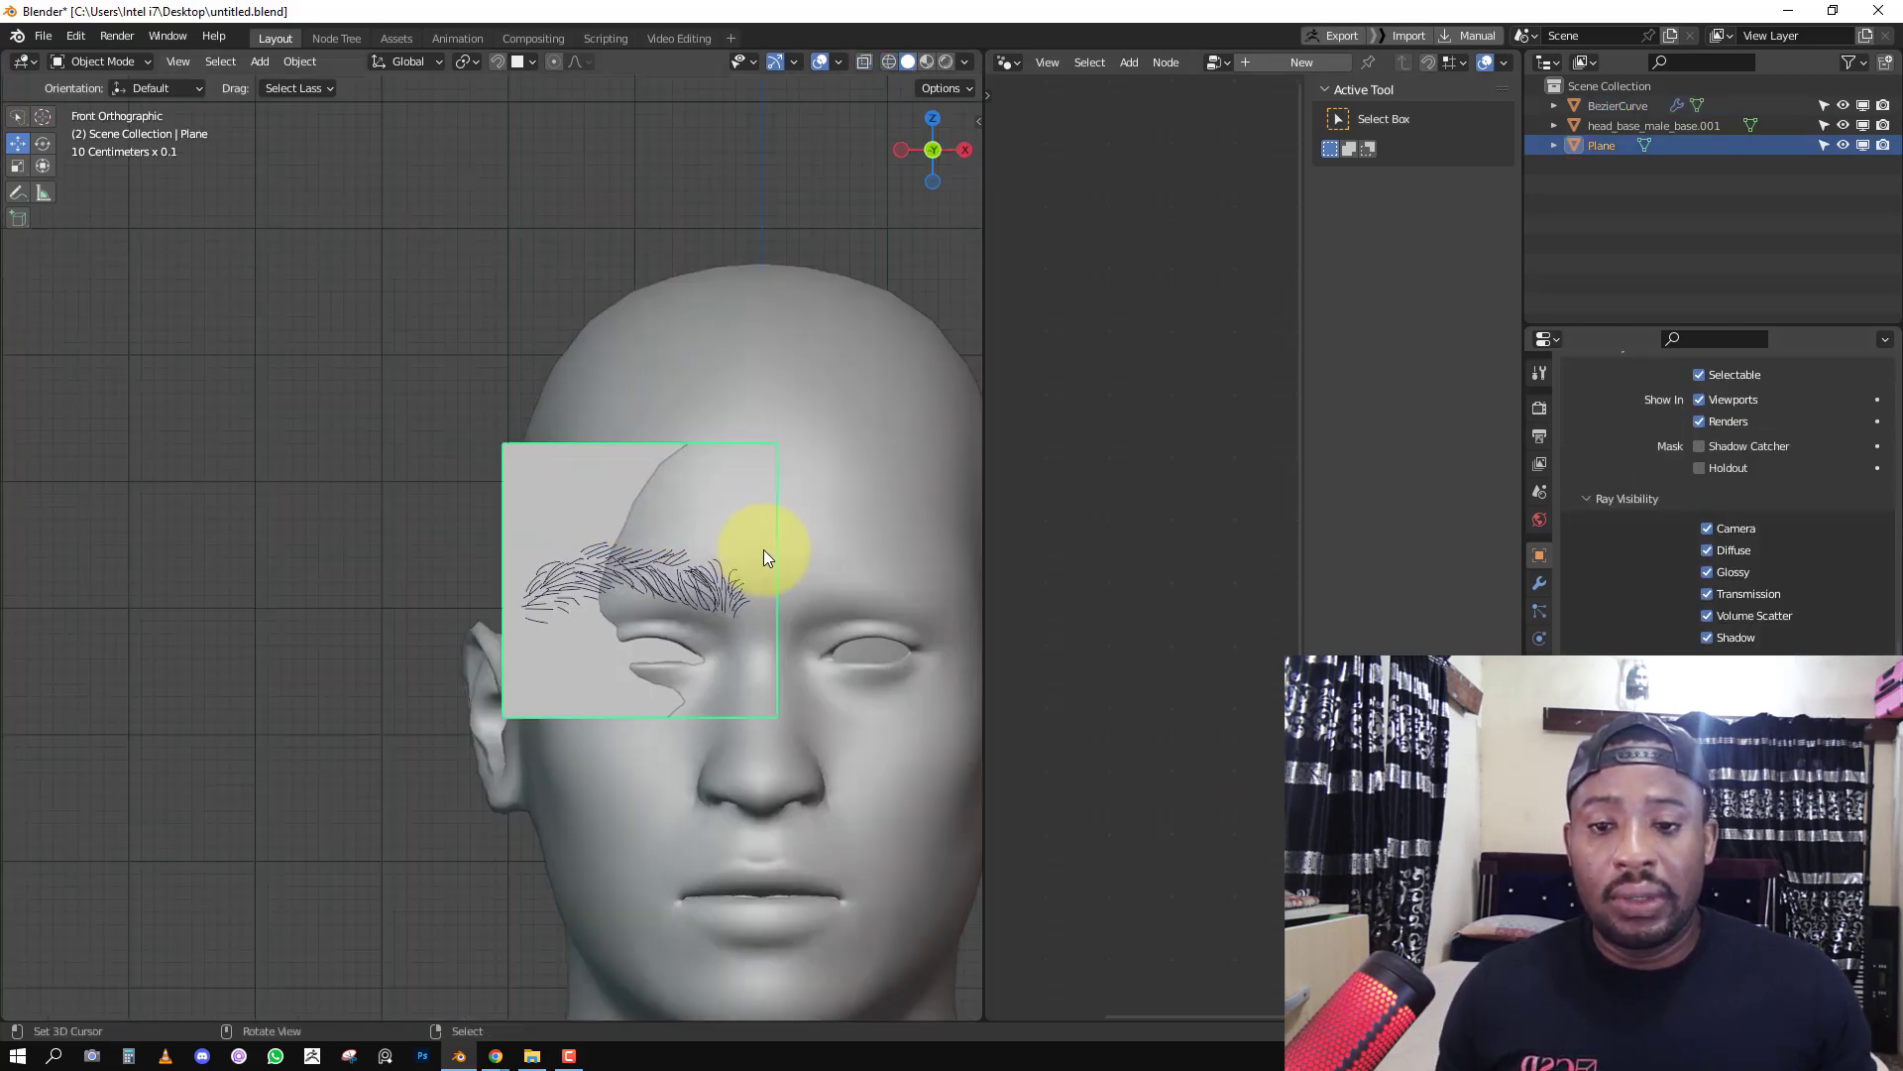
pyautogui.press('Tab')
pyautogui.press('s')
pyautogui.click(783, 615)
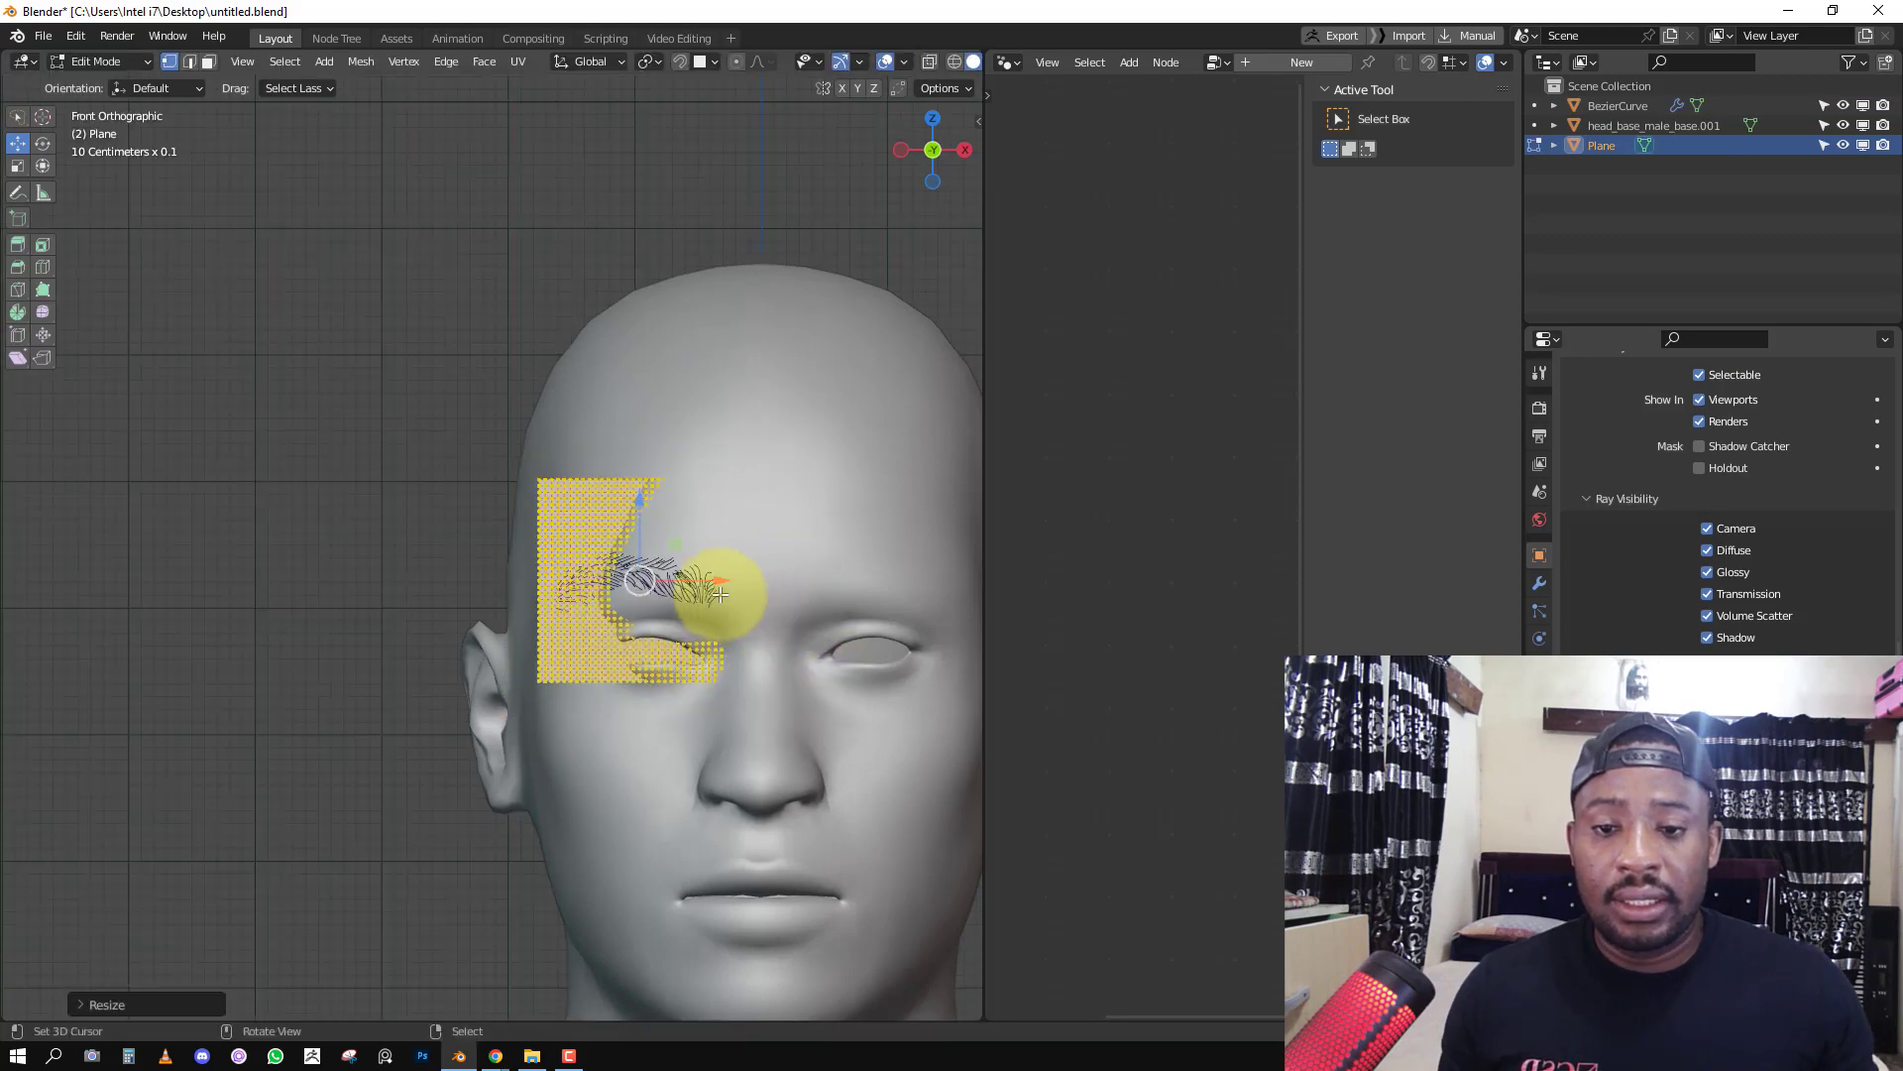
pyautogui.scroll(3, 726, 597)
pyautogui.press('g')
pyautogui.click(809, 598)
pyautogui.scroll(-2, 809, 613)
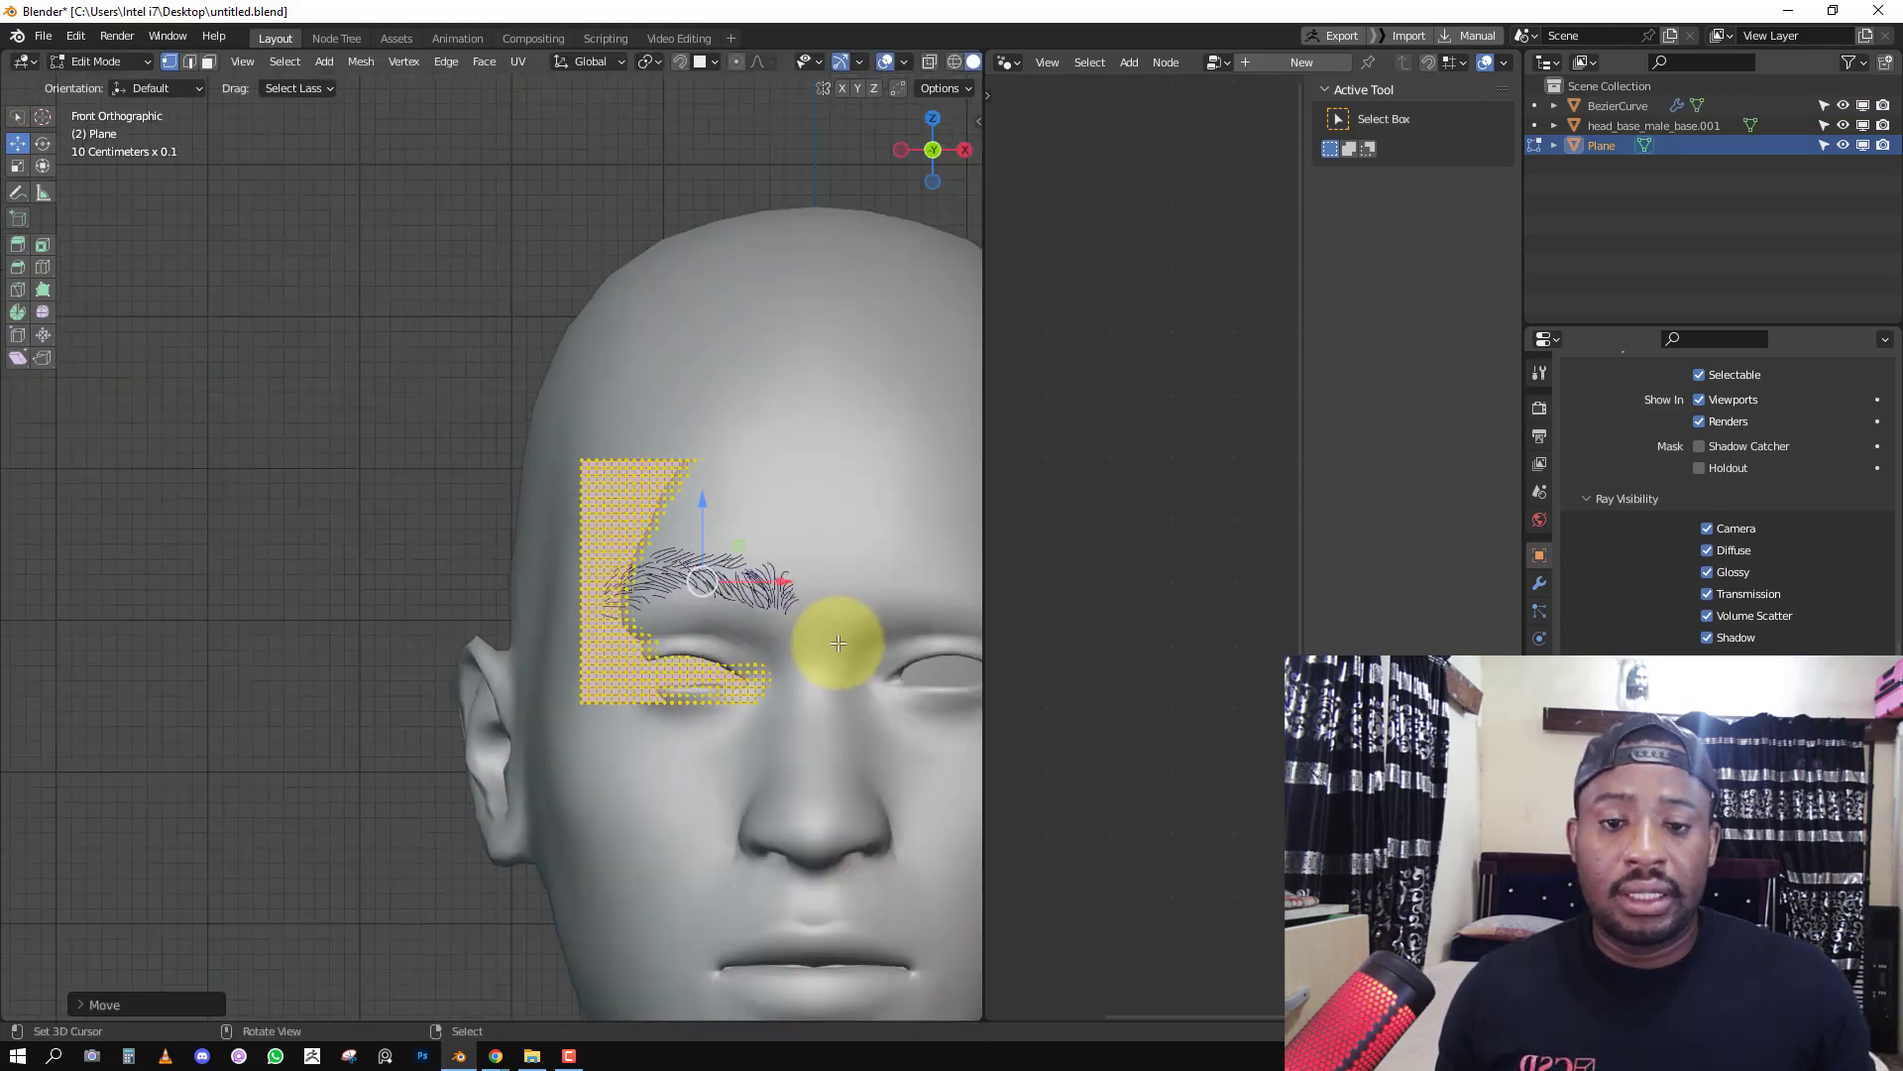
# Scale the plane's mesh up slightly and fine-tune its position over the right brow.
pyautogui.press('s')
pyautogui.click(862, 640)
pyautogui.press('g')
pyautogui.click(811, 627)
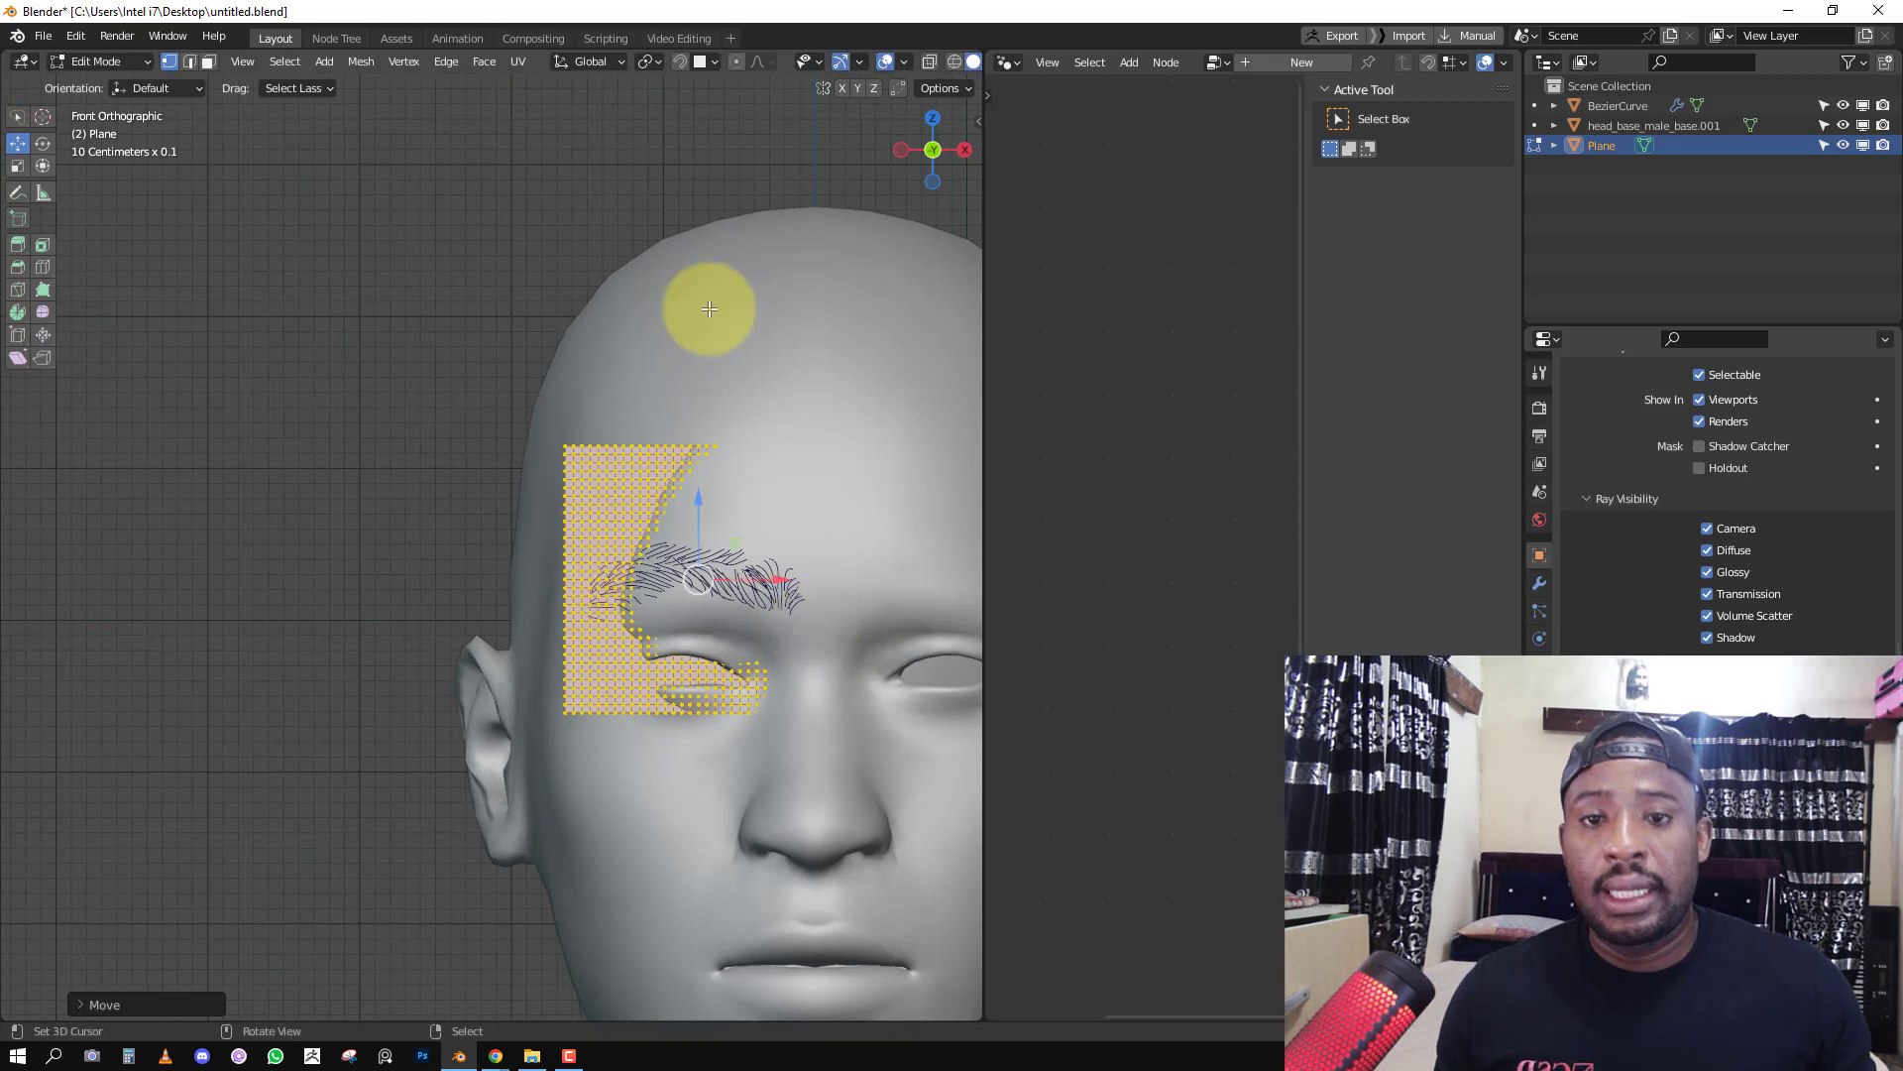
# Check the snapping options, snap all the plane's vertices onto the head's surface, and leave Edit Mode.
pyautogui.click(704, 64)
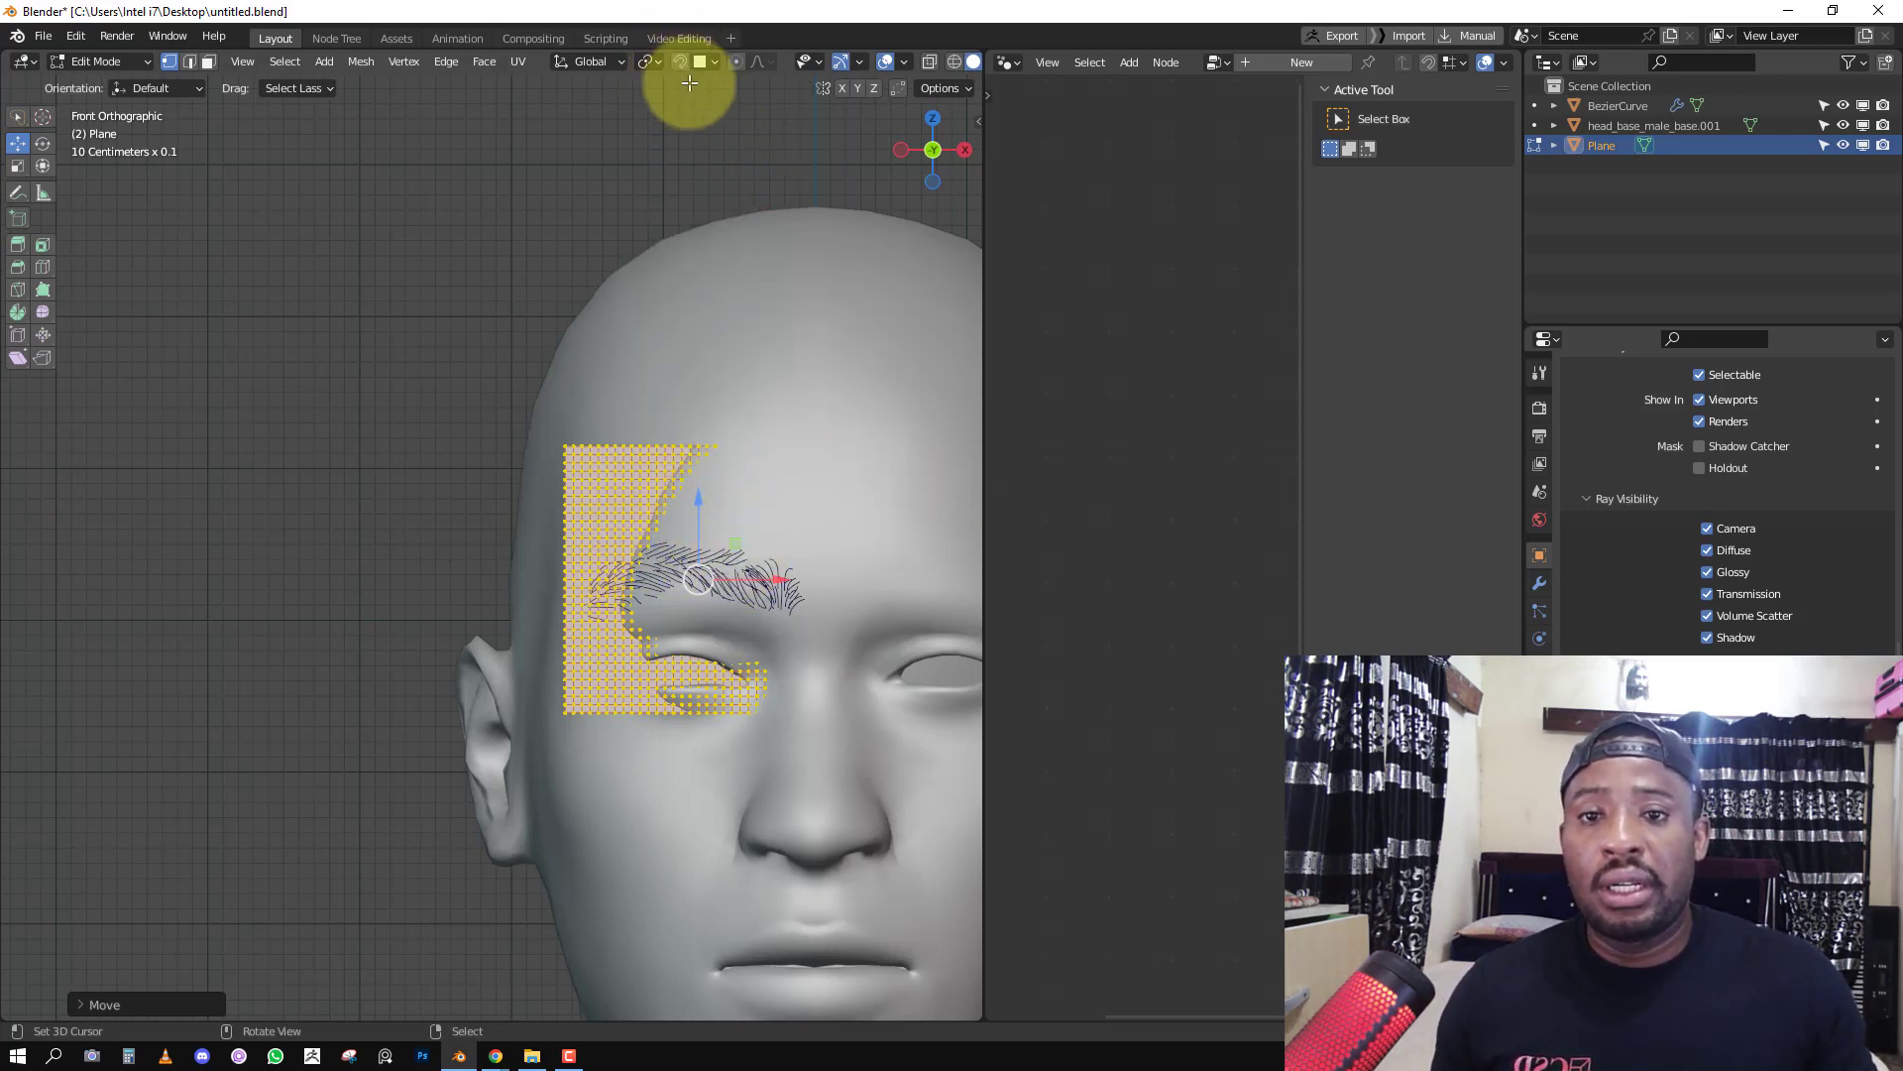
pyautogui.keyDown('ctrl'); pyautogui.click(714, 585); pyautogui.keyUp('ctrl')
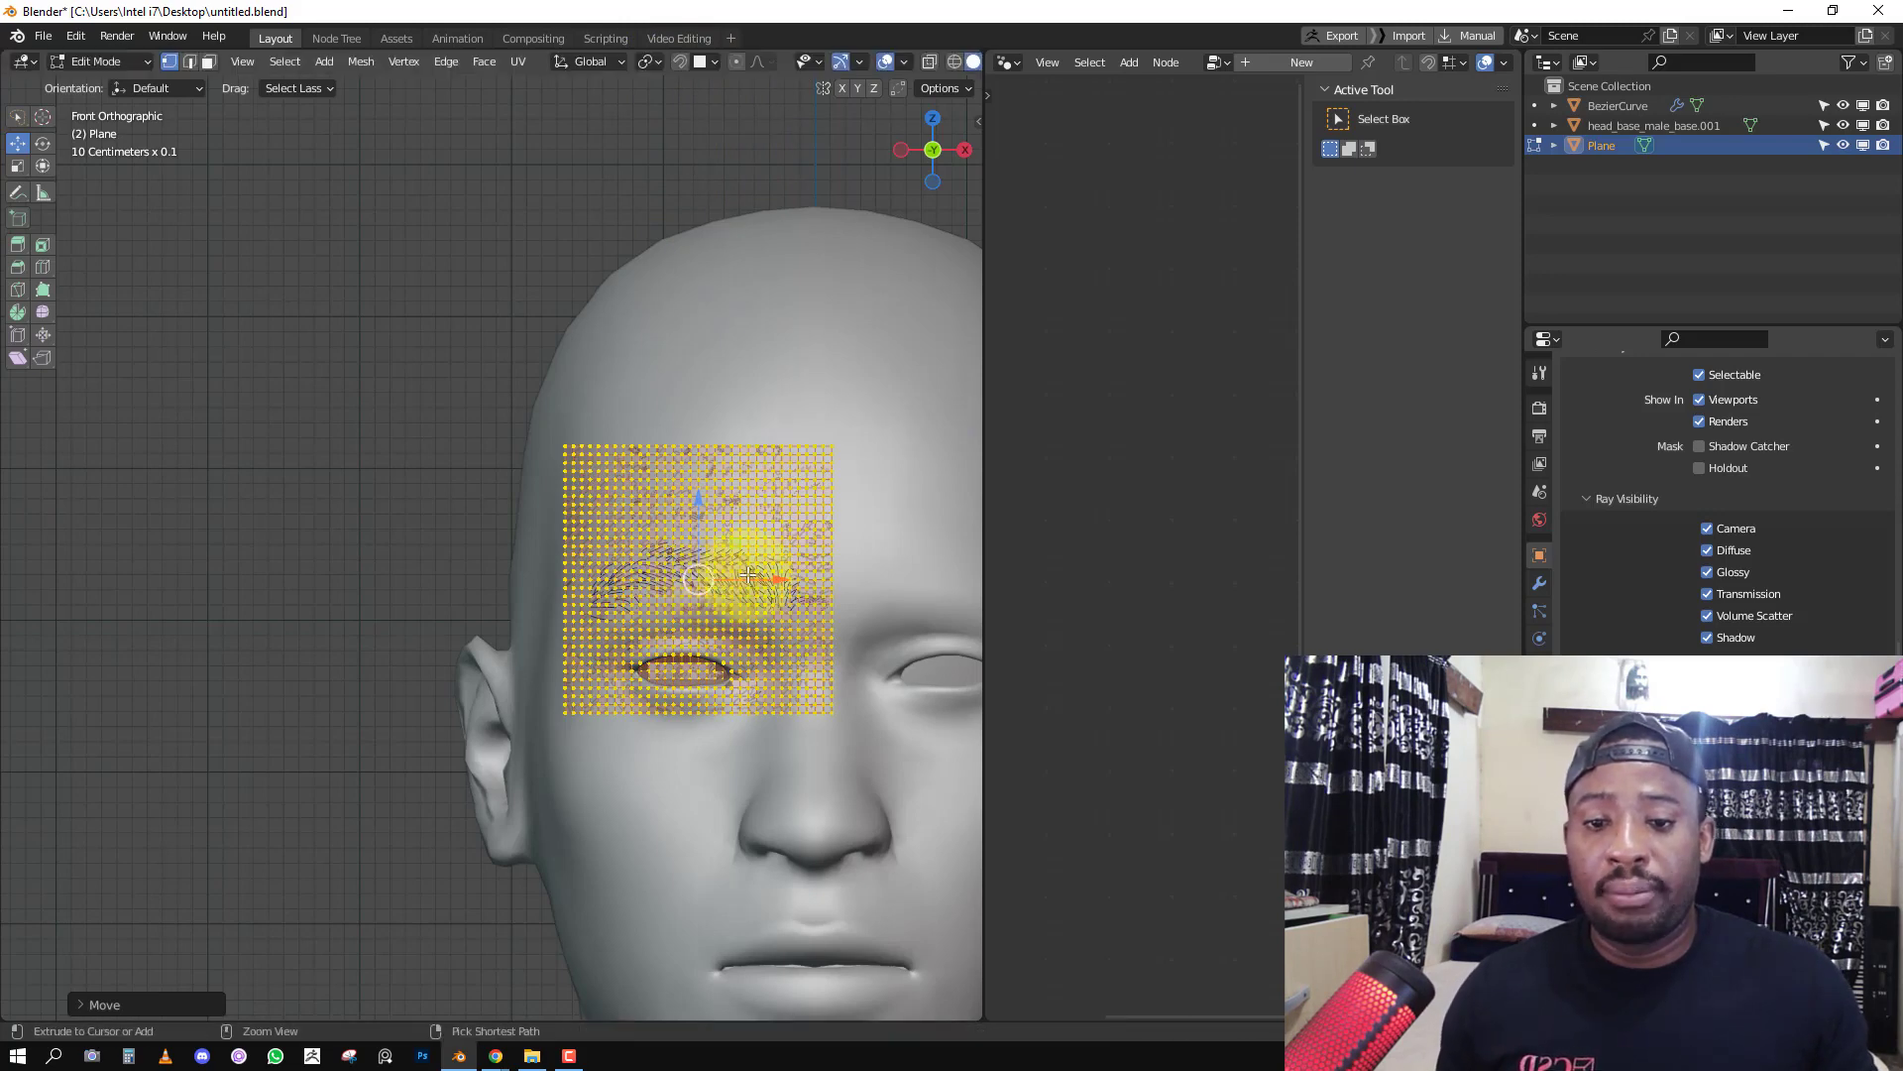
pyautogui.moveTo(742, 554); pyautogui.dragTo(628, 479, button='middle')
pyautogui.scroll(2, 816, 569)
pyautogui.press('Tab')
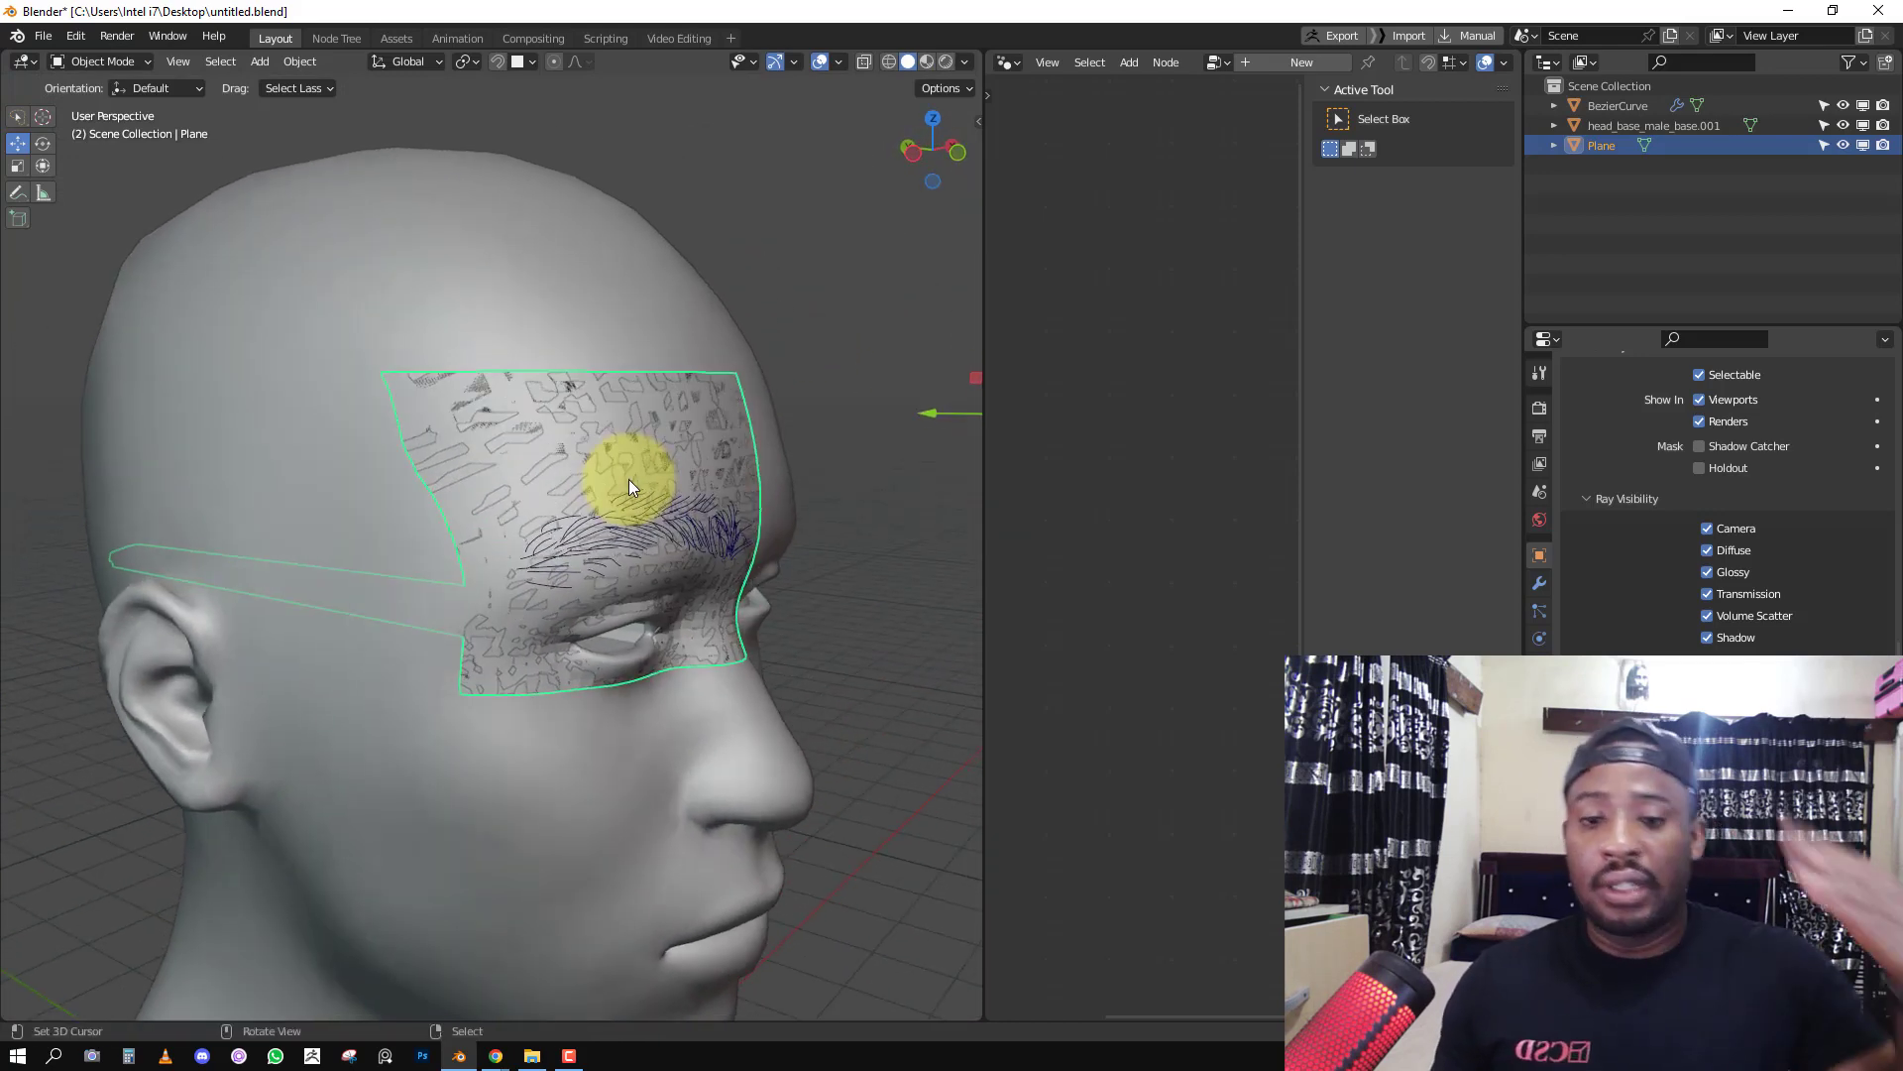
# Convert the deformed eyebrow hair mesh back to a Curve object.
pyautogui.press('KP_1')
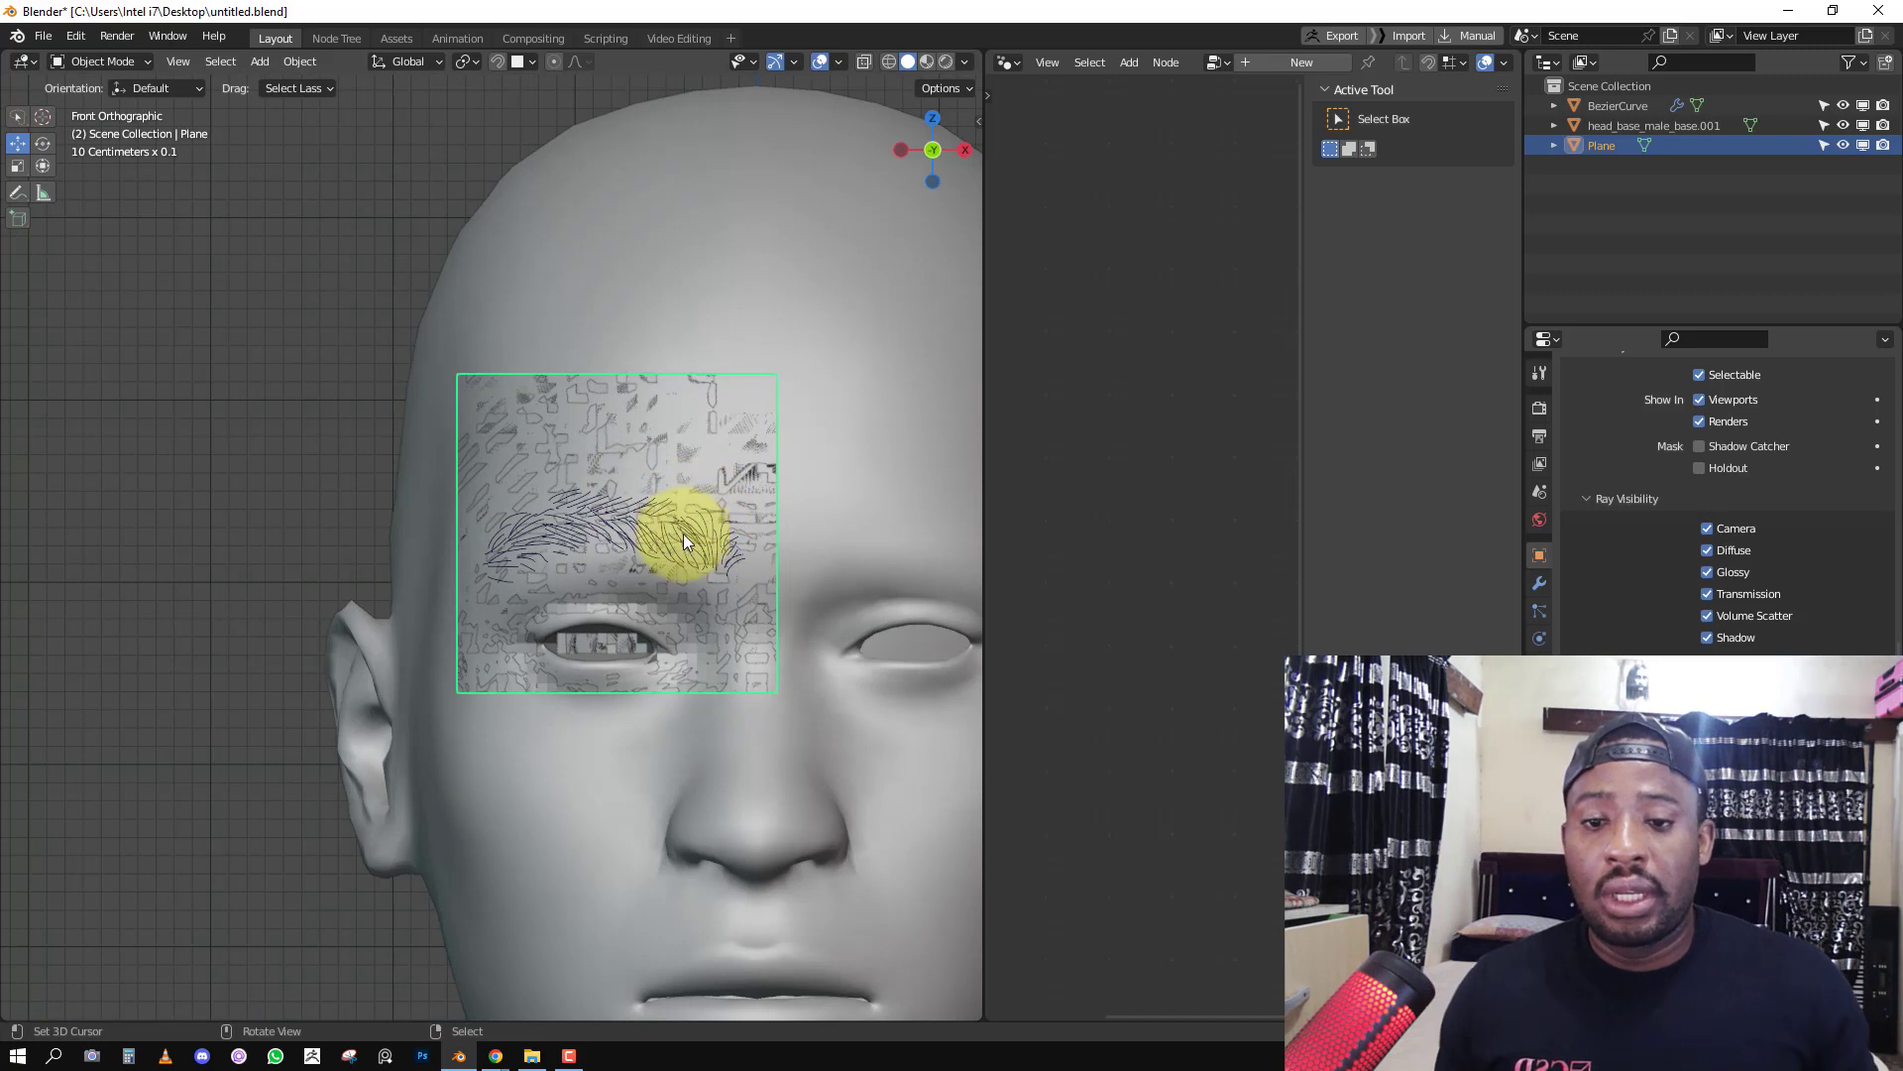
pyautogui.click(646, 535)
pyautogui.click(311, 67)
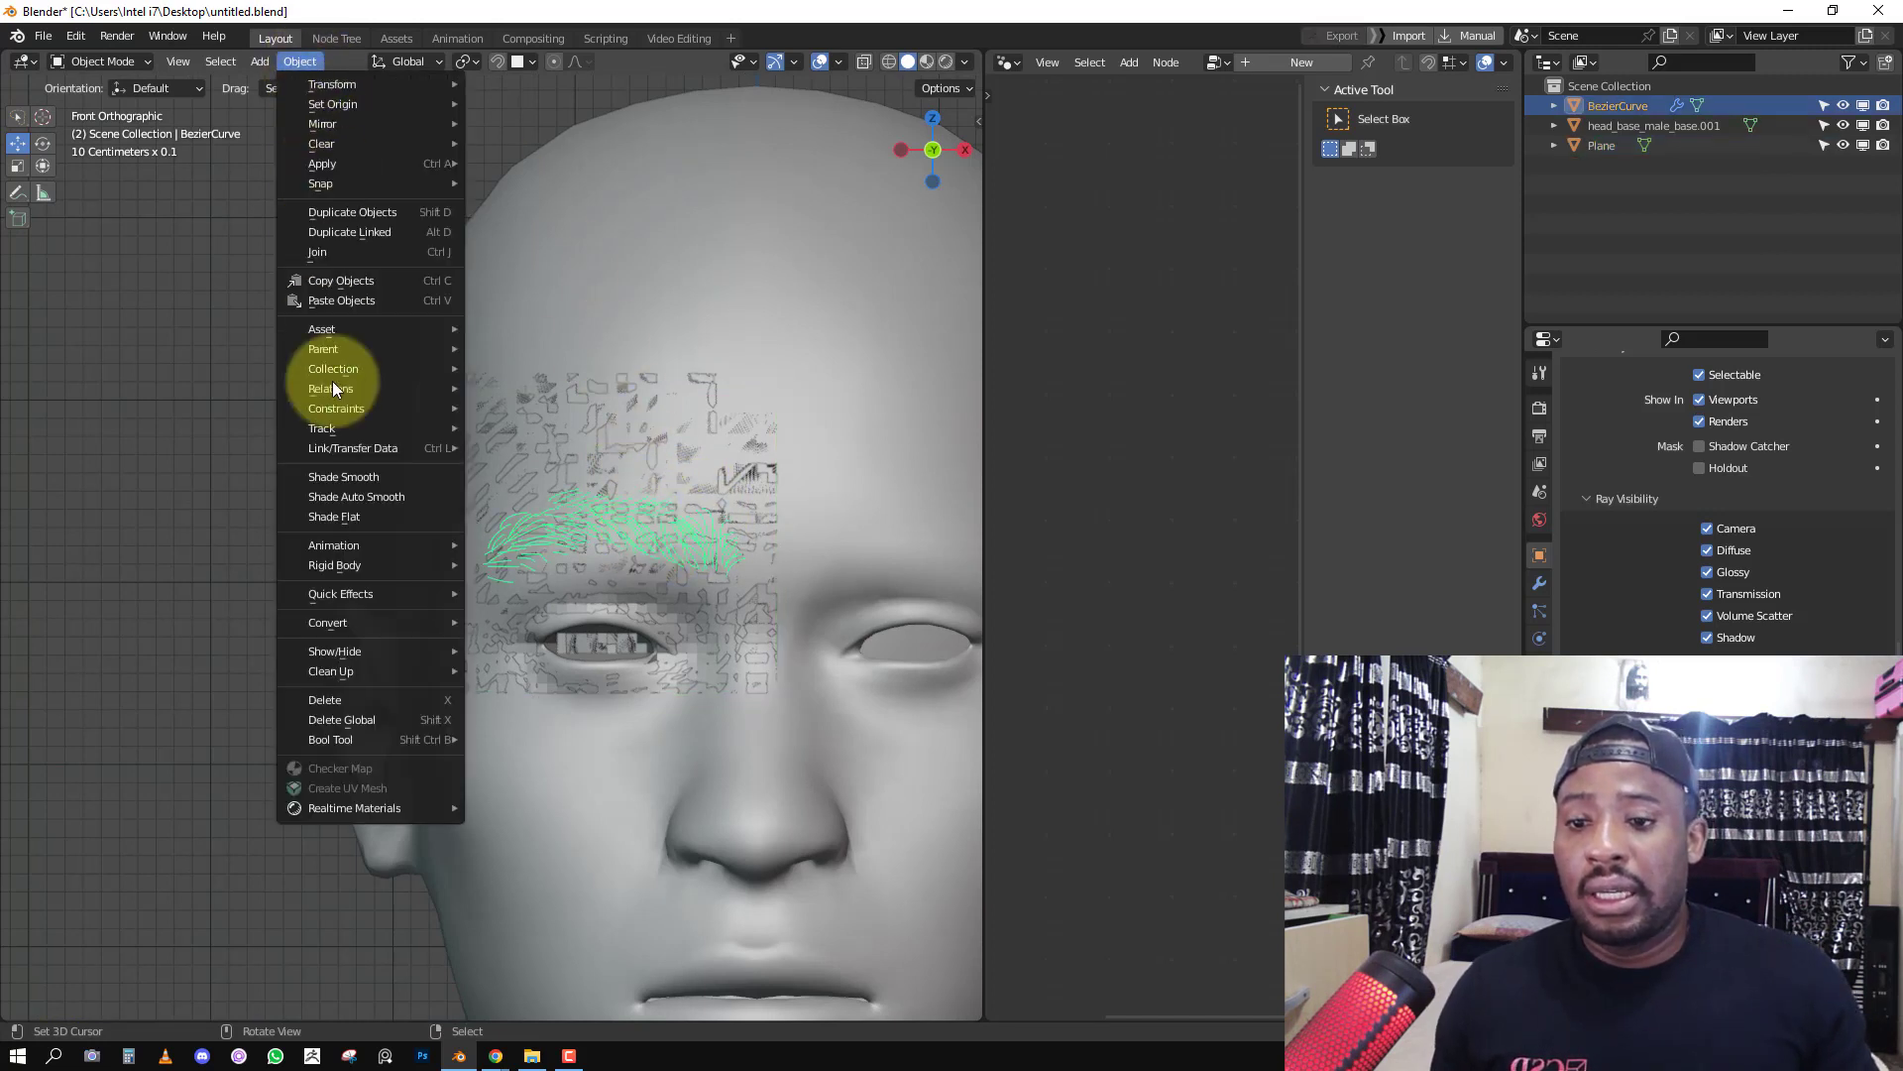
pyautogui.moveTo(367, 621)
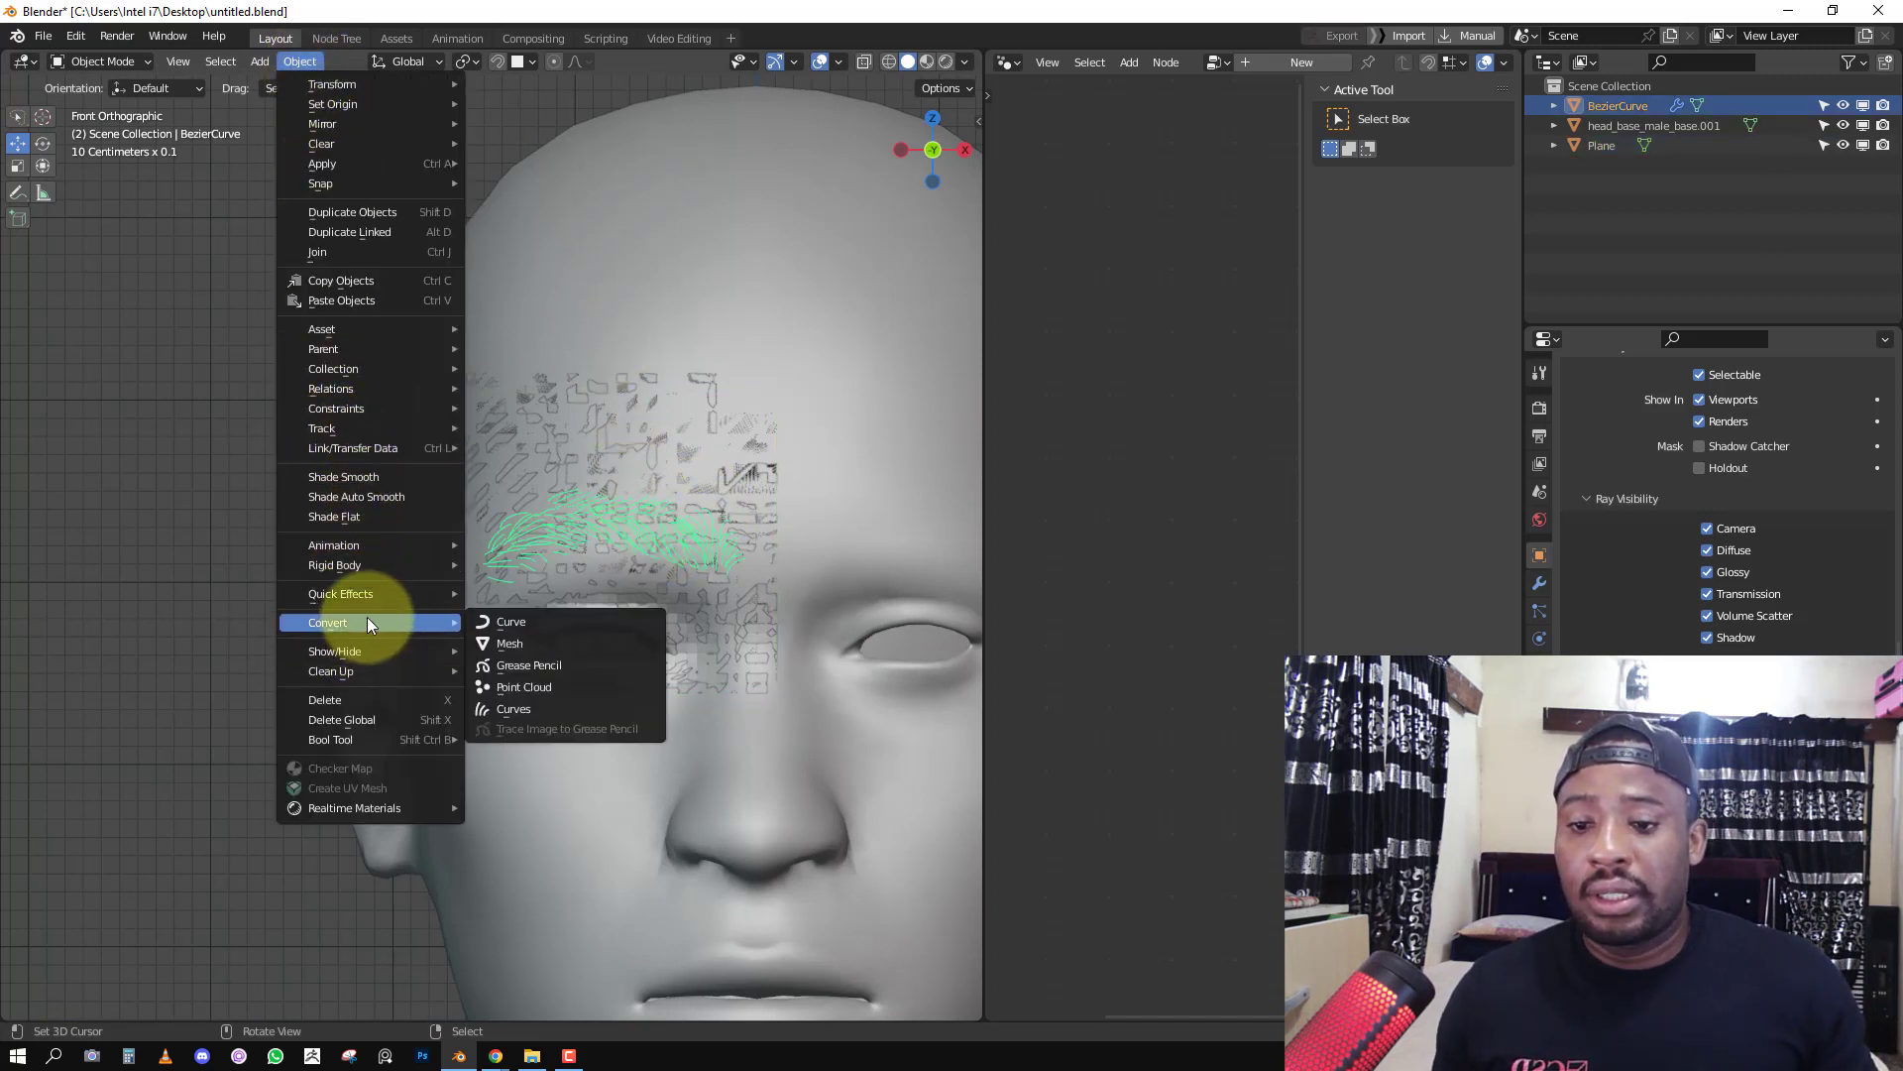
pyautogui.click(555, 630)
# Delete the helper plane that wraps over the right eye area.
pyautogui.click(688, 597)
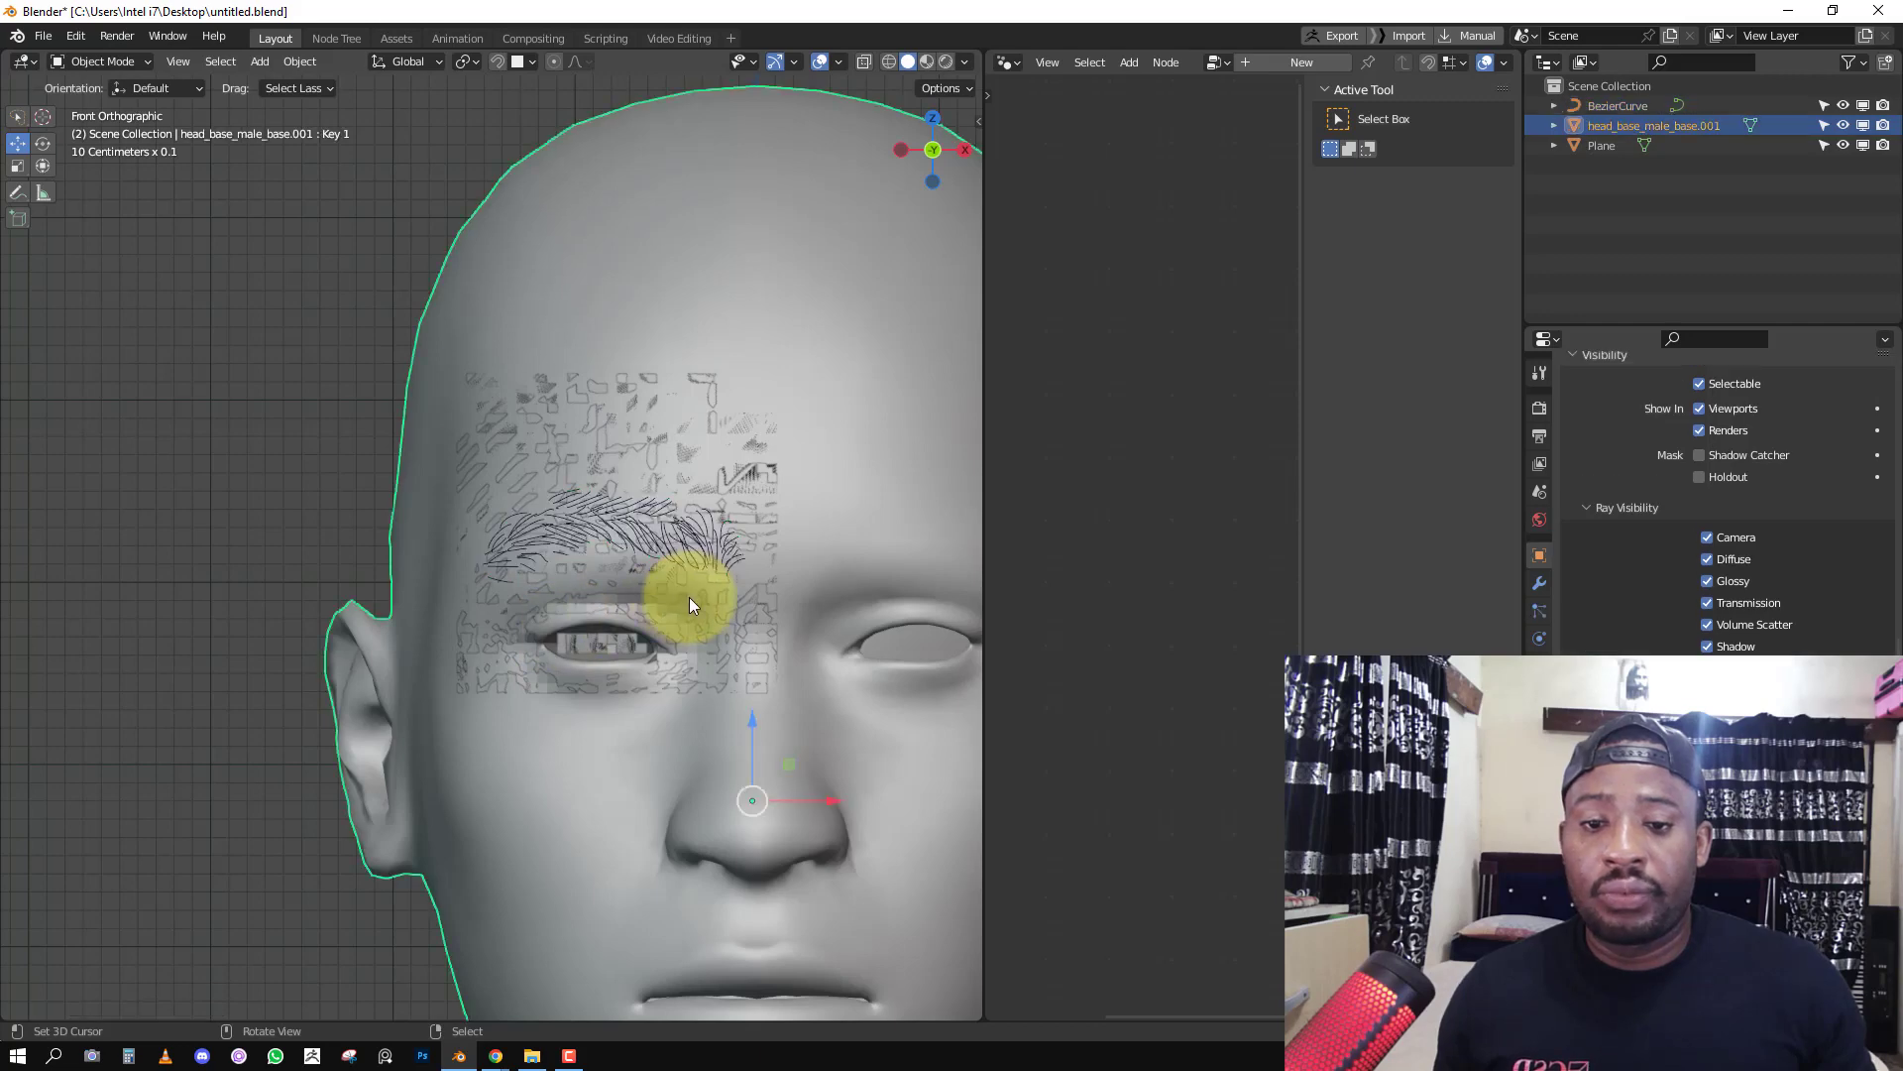
pyautogui.click(639, 617)
pyautogui.press('x')
pyautogui.click(641, 614)
pyautogui.moveTo(640, 615); pyautogui.dragTo(548, 568, button='middle')
# Add a Mirror modifier on the X axis to the eyebrow curve, using the head as the mirror object.
pyautogui.click(548, 569)
pyautogui.moveTo(708, 551); pyautogui.dragTo(656, 563, button='middle')
pyautogui.press('KP_1')
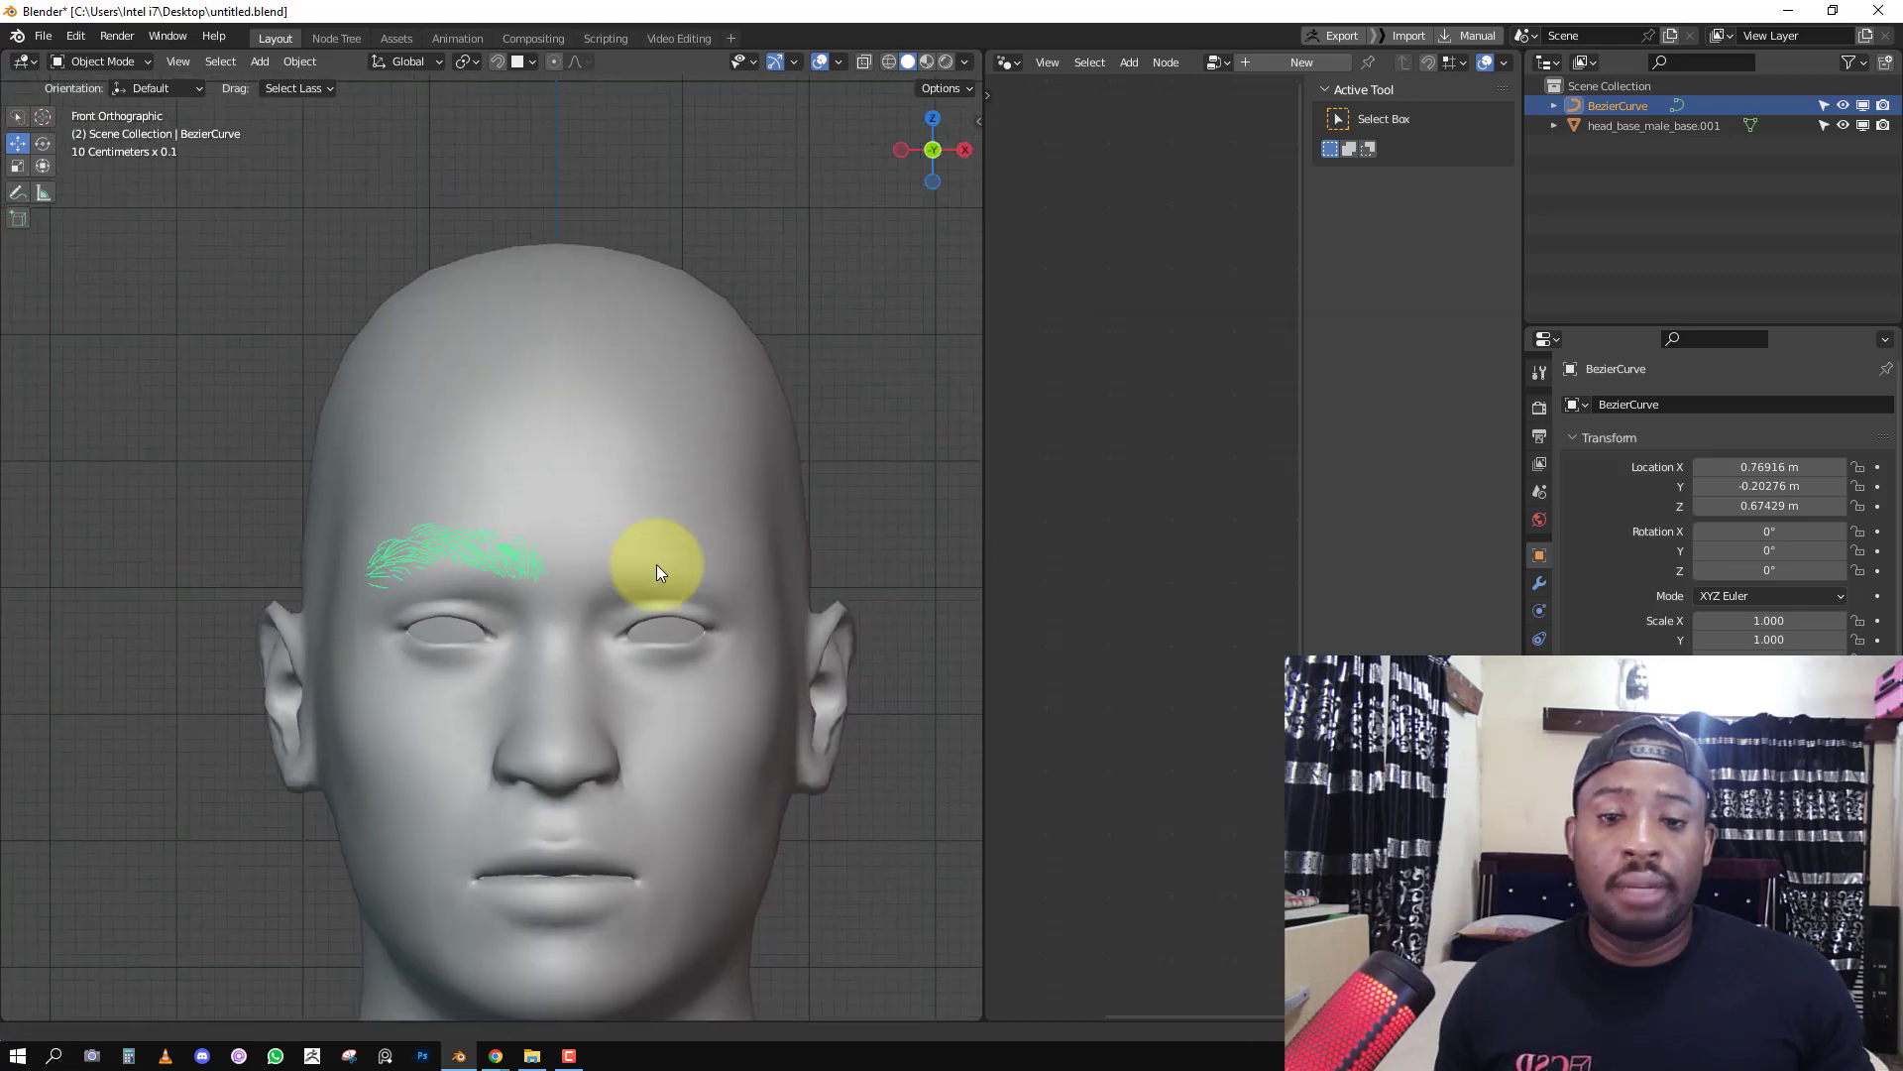
pyautogui.click(1540, 583)
pyautogui.click(1716, 405)
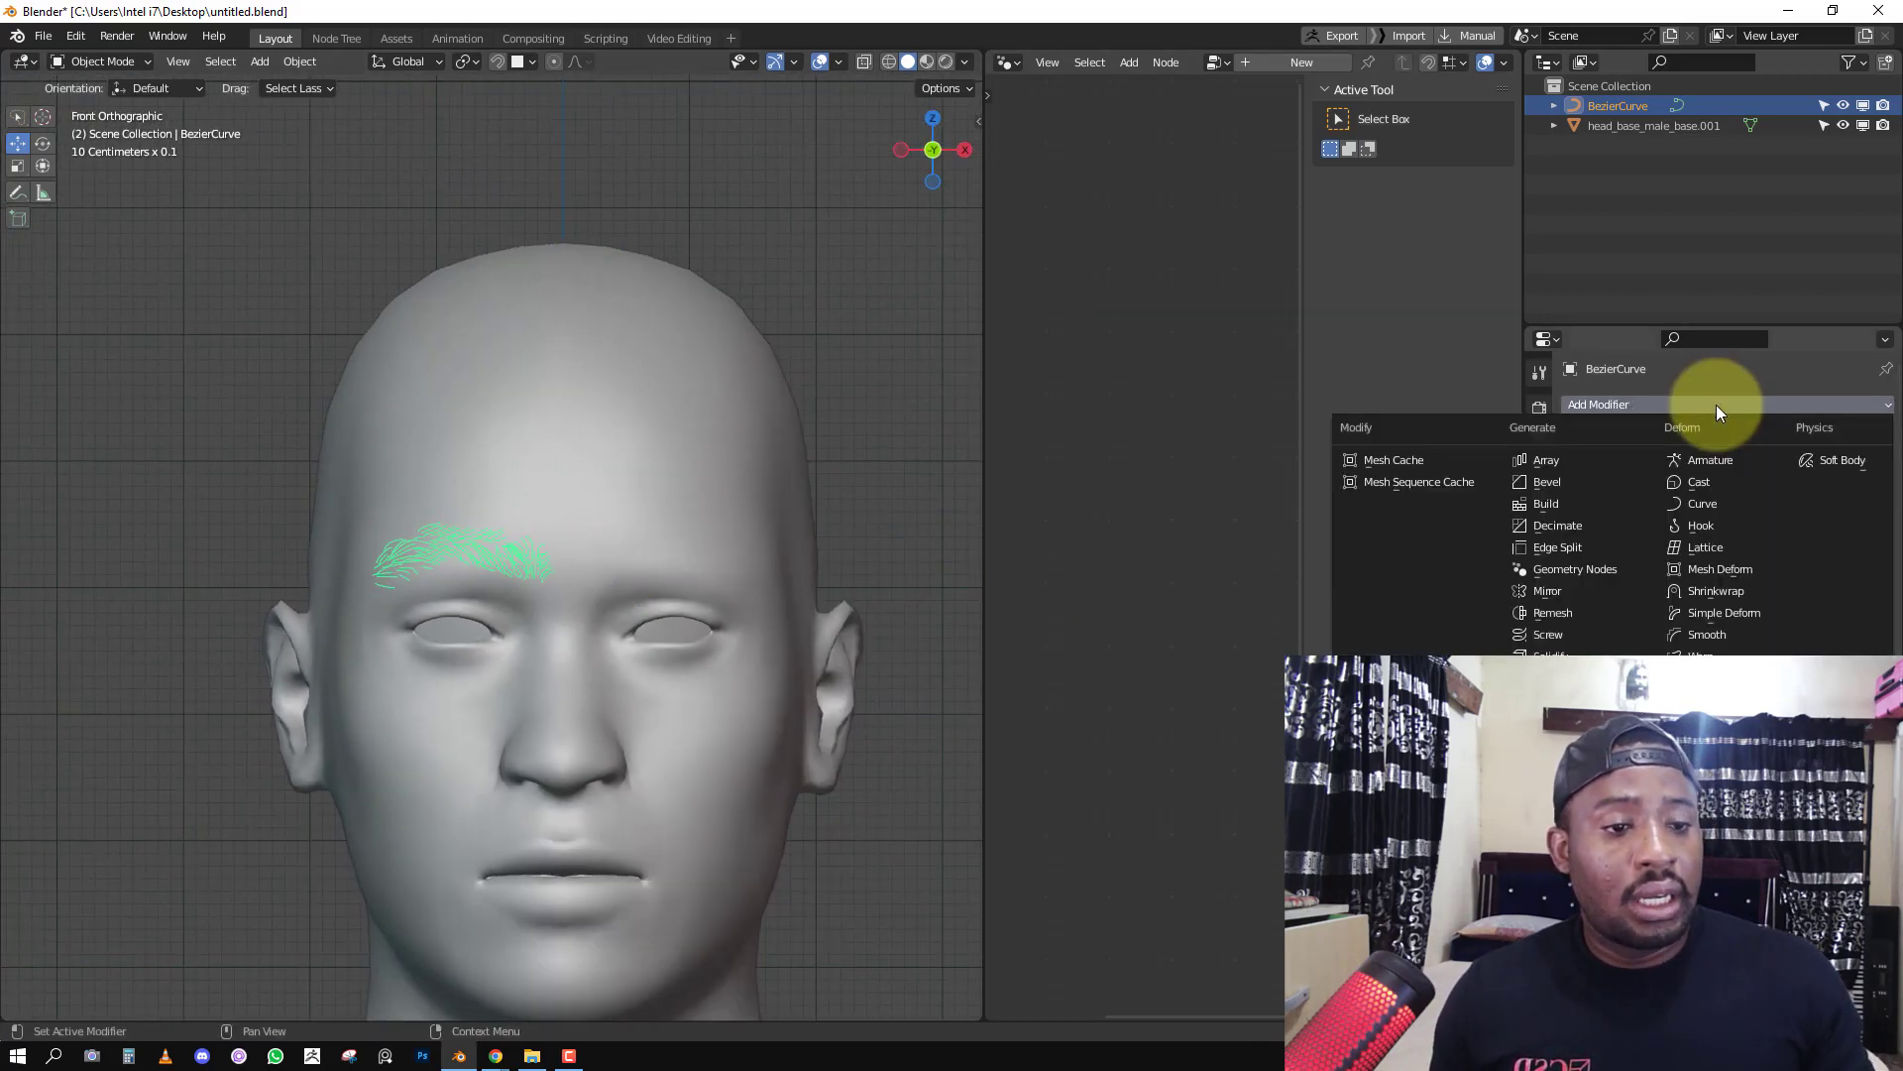
pyautogui.click(1560, 597)
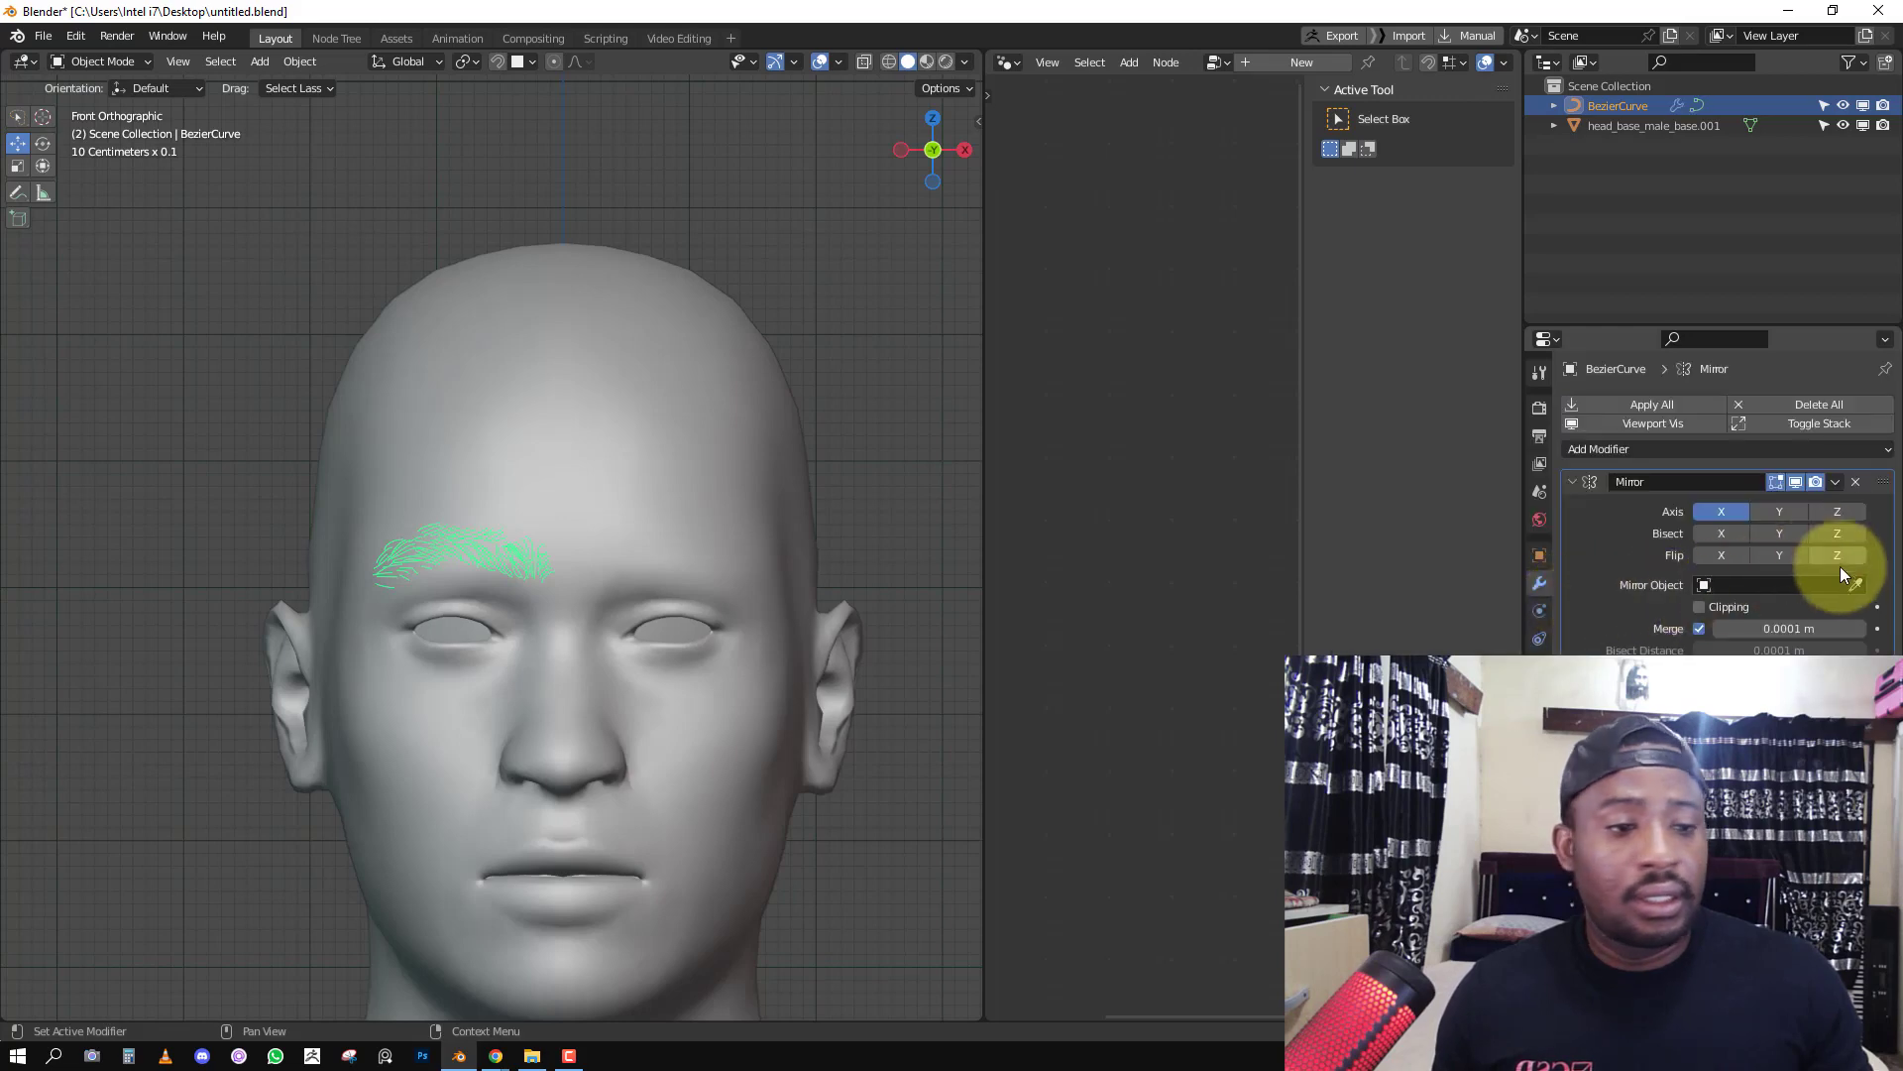
pyautogui.click(1858, 584)
pyautogui.click(681, 466)
pyautogui.hotkey('alt', 'a')
pyautogui.moveTo(599, 575); pyautogui.dragTo(547, 557, button='middle')
pyautogui.rightClick(545, 557)
pyautogui.press('KP_1')
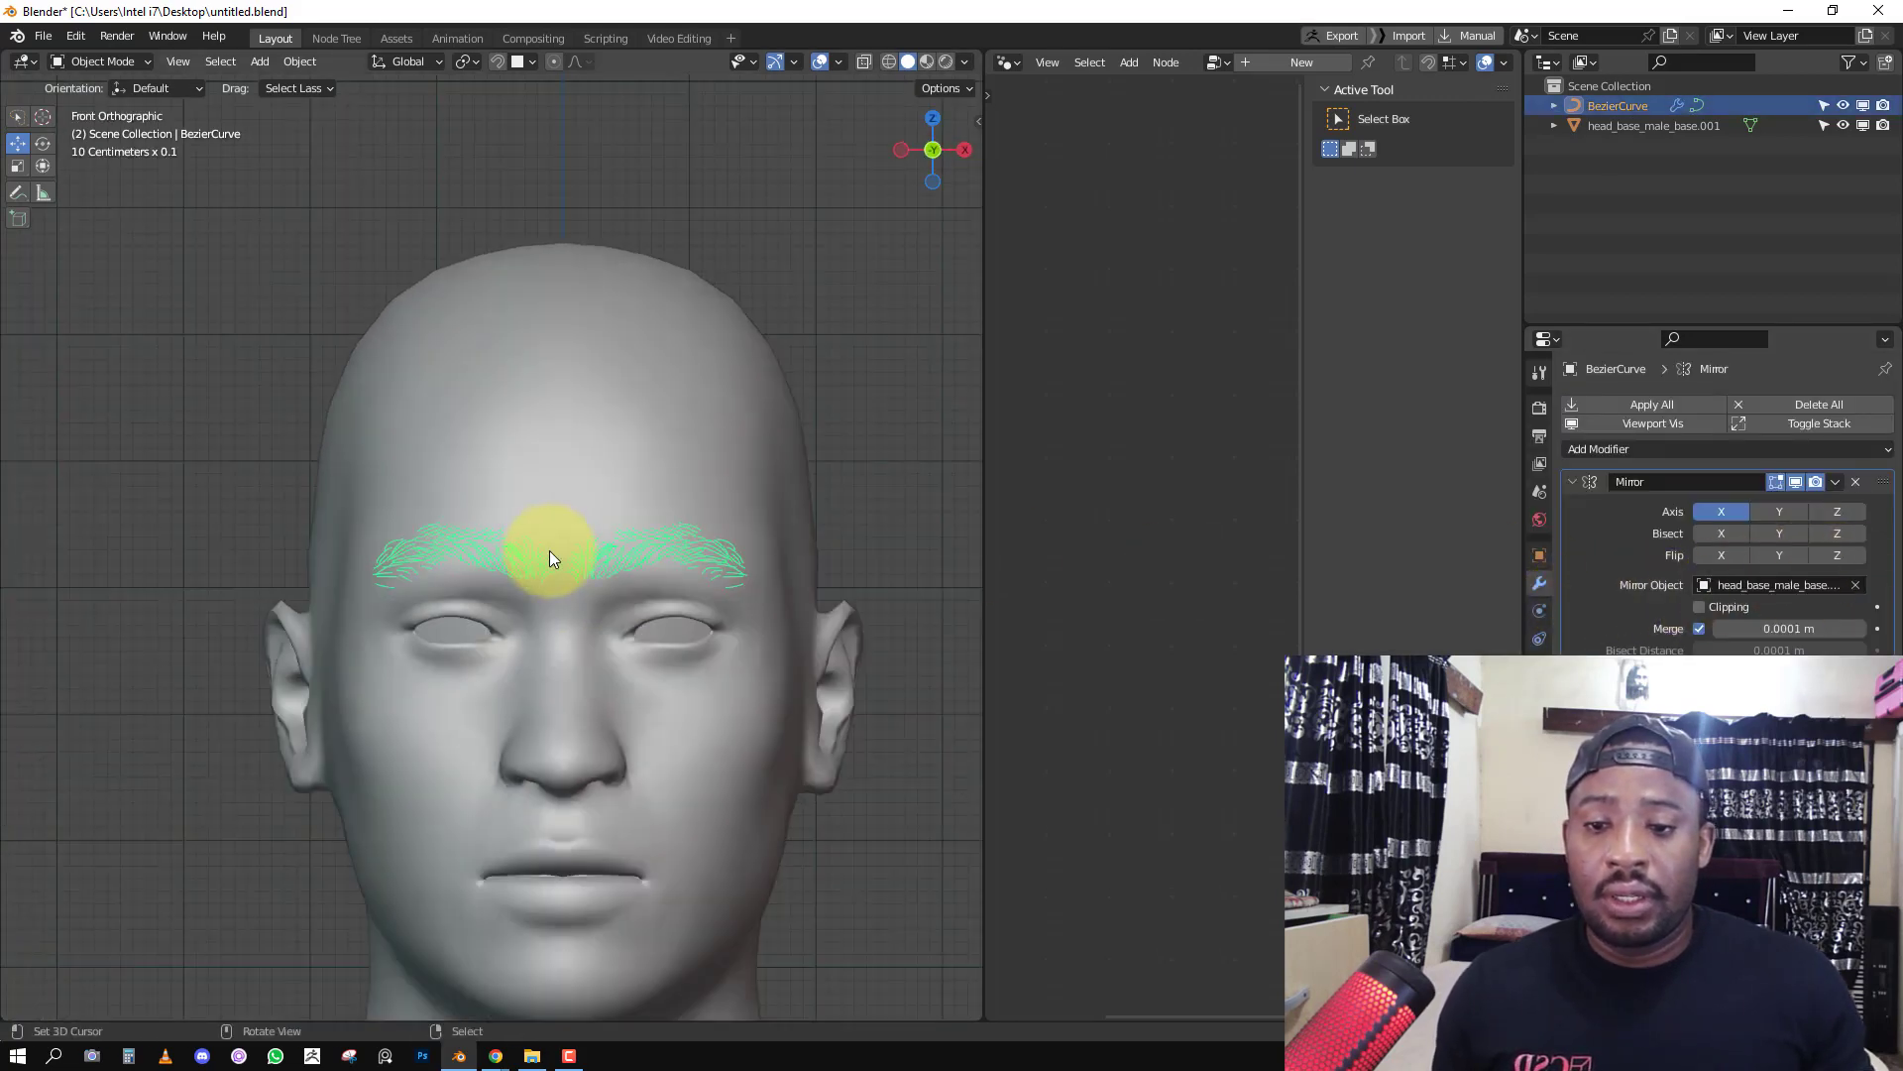
pyautogui.press('Tab')
pyautogui.scroll(2, 601, 551)
pyautogui.press('Tab')
pyautogui.press('s')
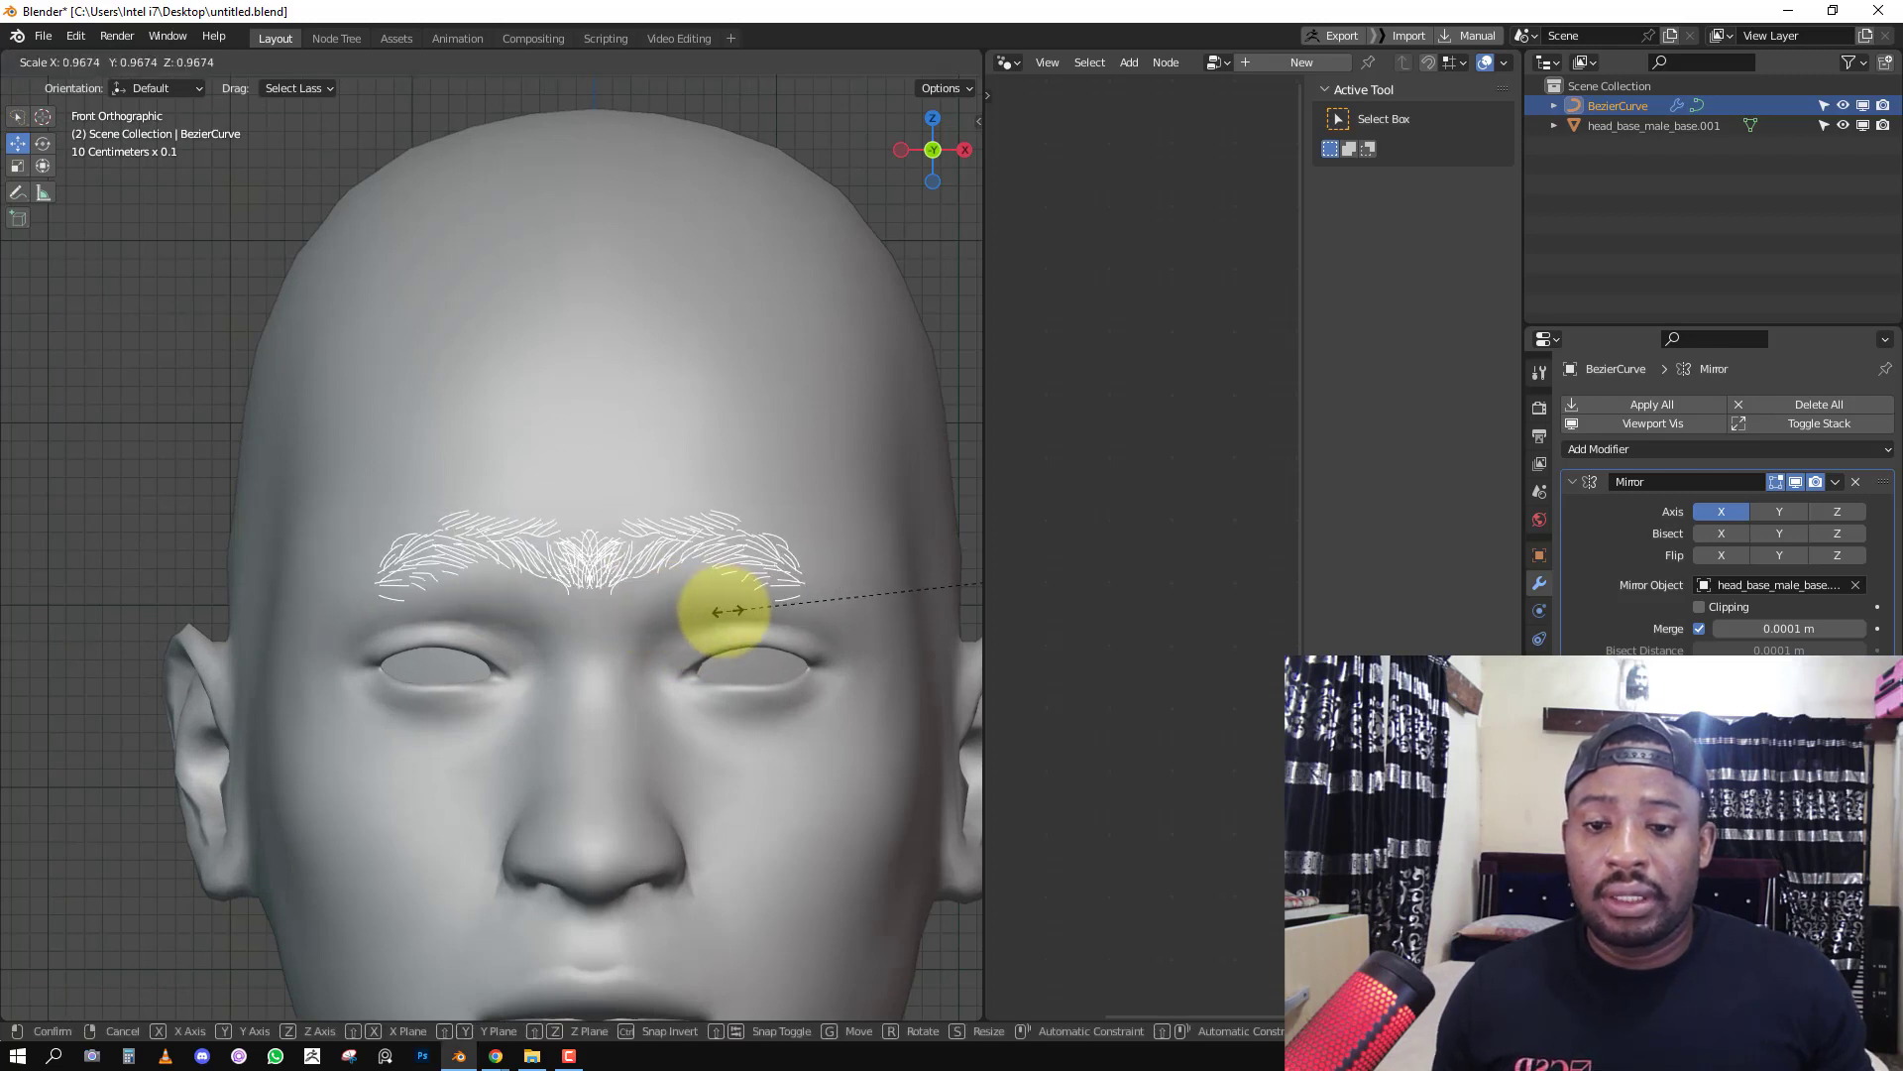
pyautogui.rightClick(714, 608)
# Set the eyebrow curve's origin to its geometry, then scale it down and widen it along X.
pyautogui.press('q')
pyautogui.click(734, 353)
pyautogui.press('s')
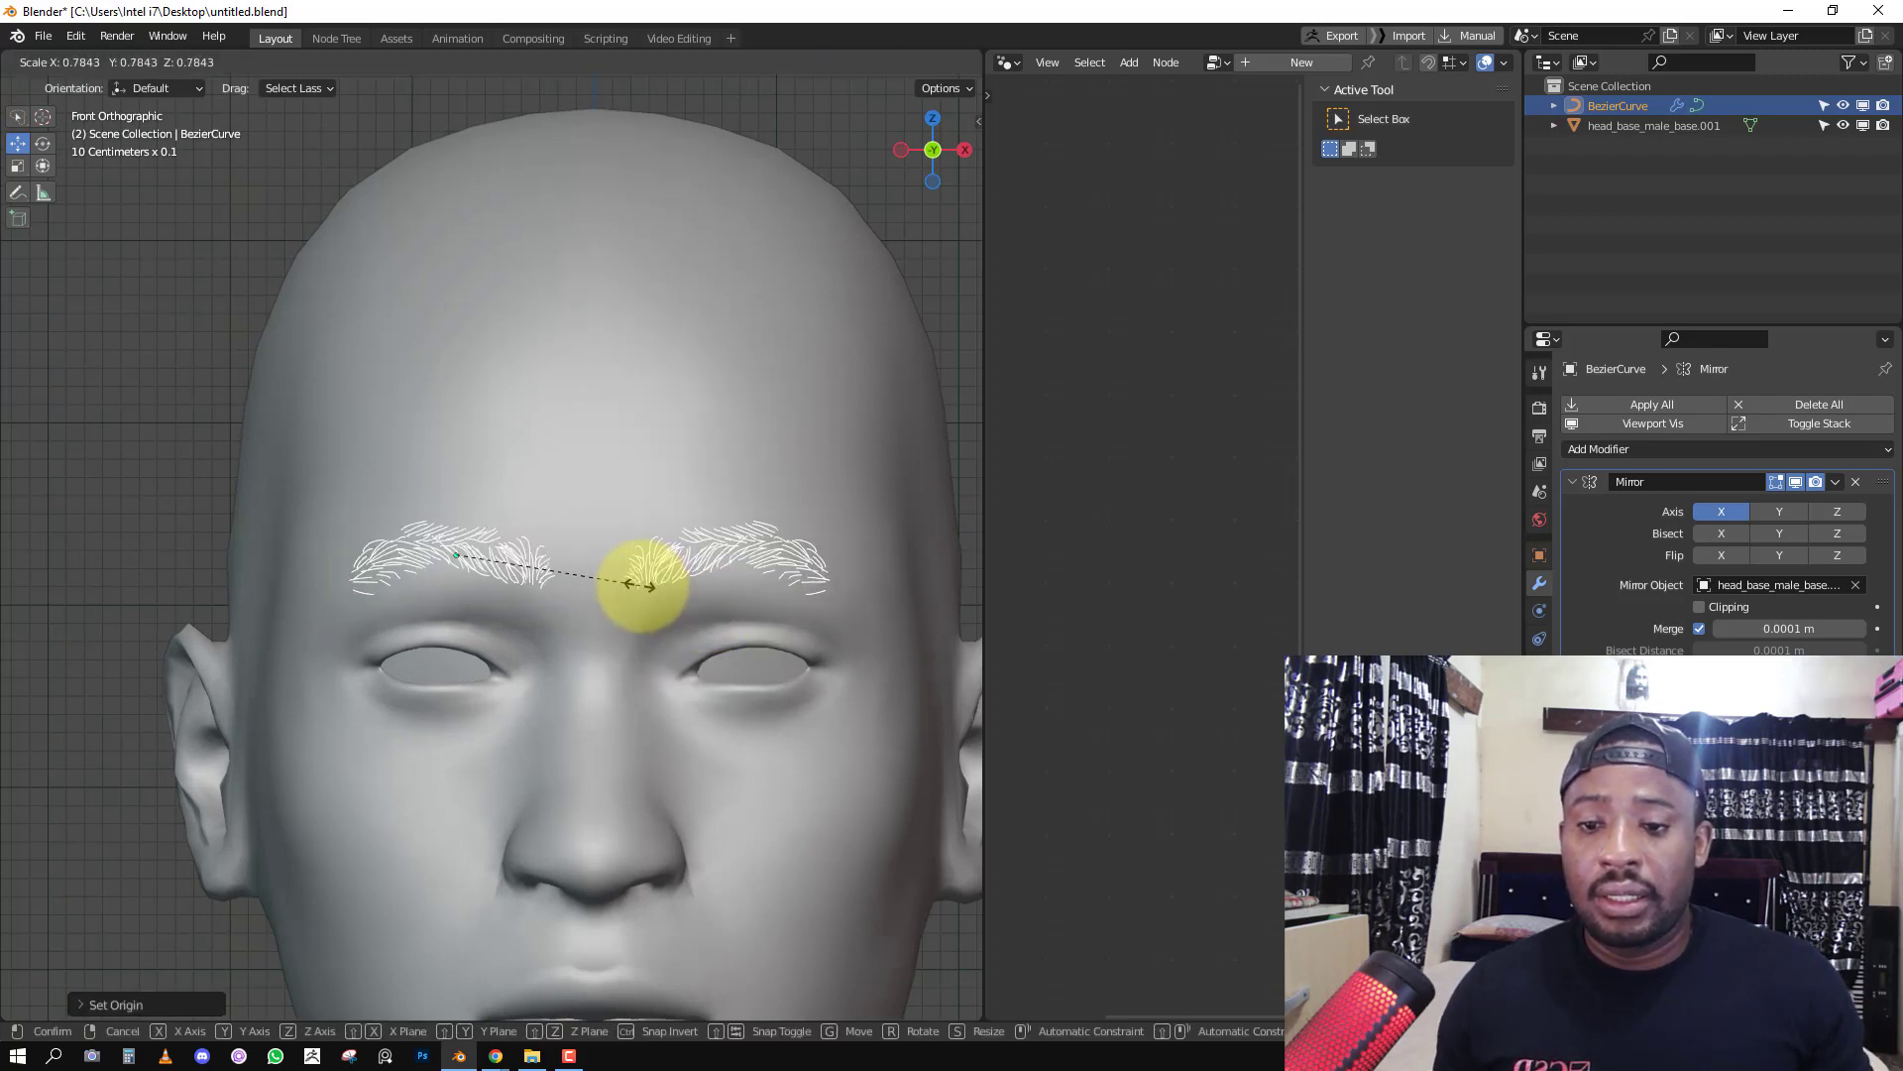
pyautogui.click(652, 587)
pyautogui.press('s')
pyautogui.press('x')
pyautogui.click(679, 586)
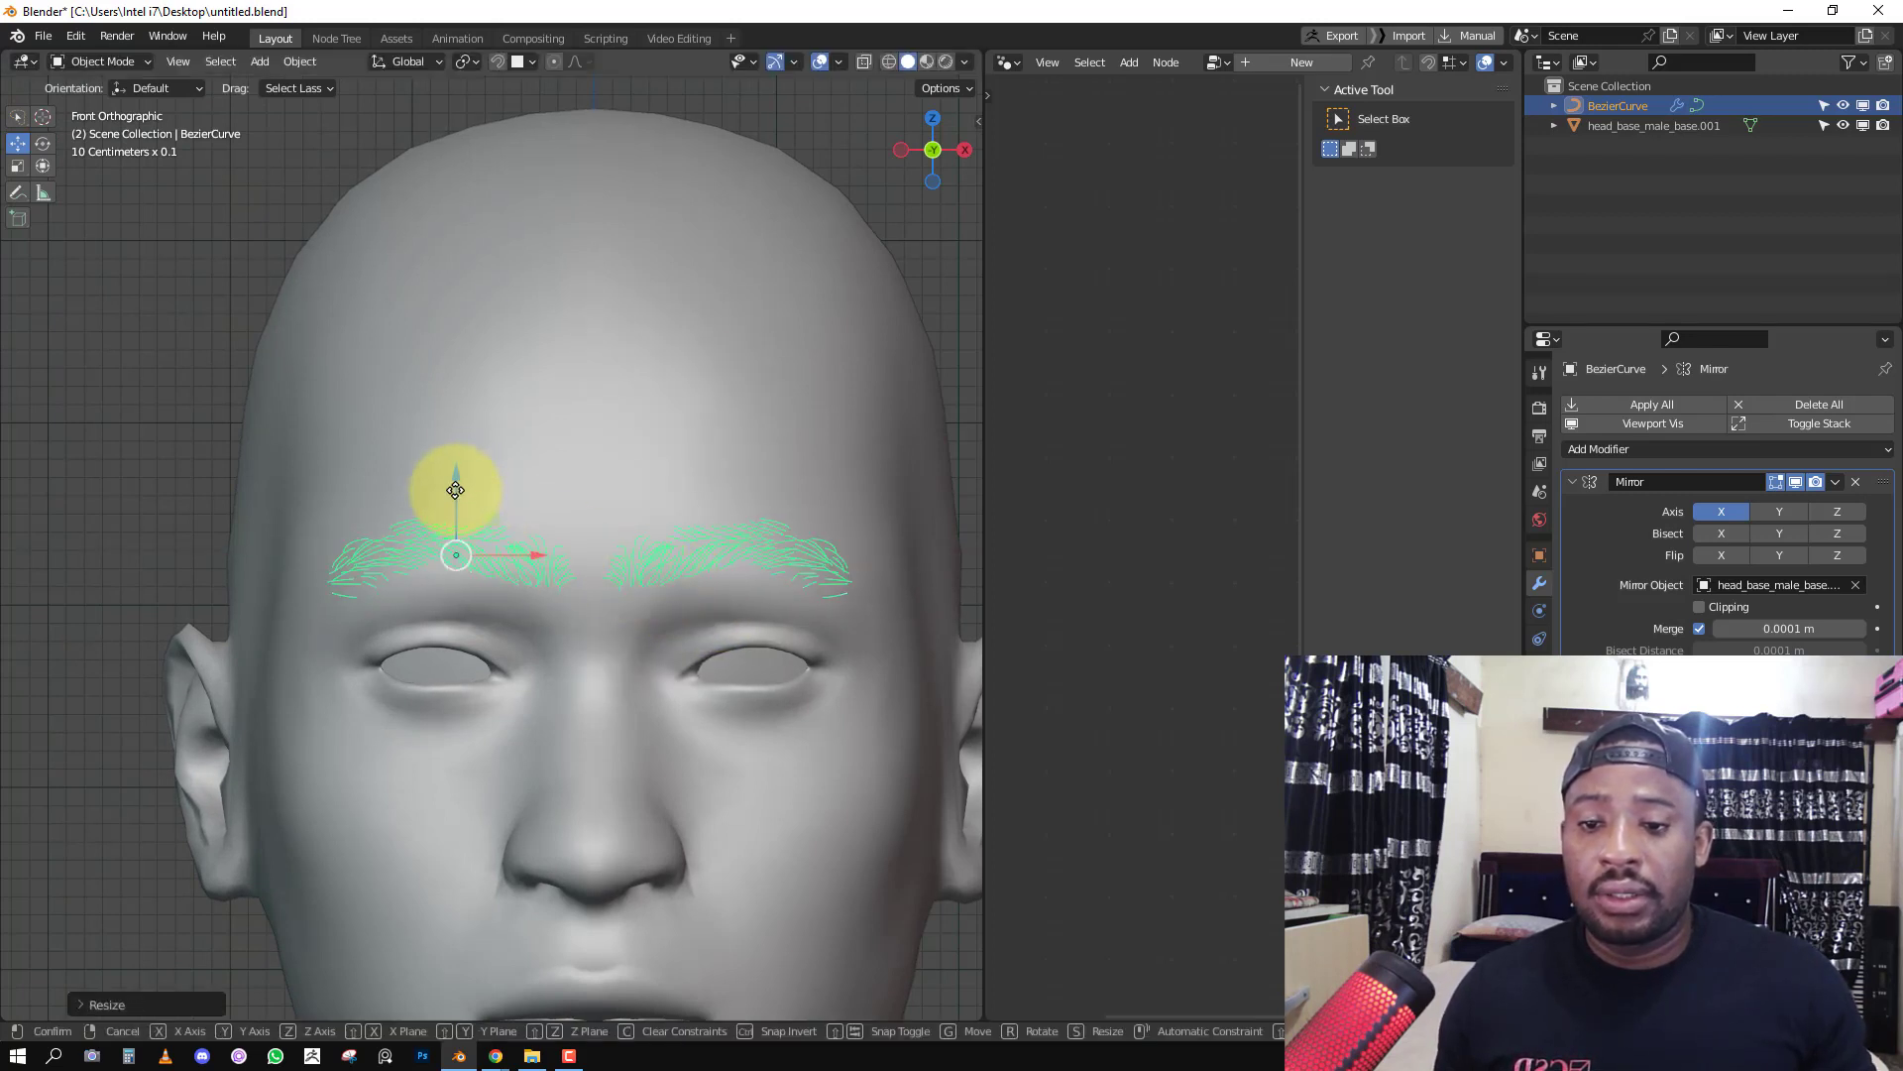
# Move the mirrored eyebrows slightly down, farther apart, and forward along Y to sit on the brow ridge.
pyautogui.moveTo(456, 484); pyautogui.dragTo(456, 495)
pyautogui.moveTo(536, 566); pyautogui.dragTo(521, 565)
pyautogui.moveTo(442, 486); pyautogui.dragTo(444, 493)
pyautogui.moveTo(458, 513); pyautogui.dragTo(652, 569, button='middle')
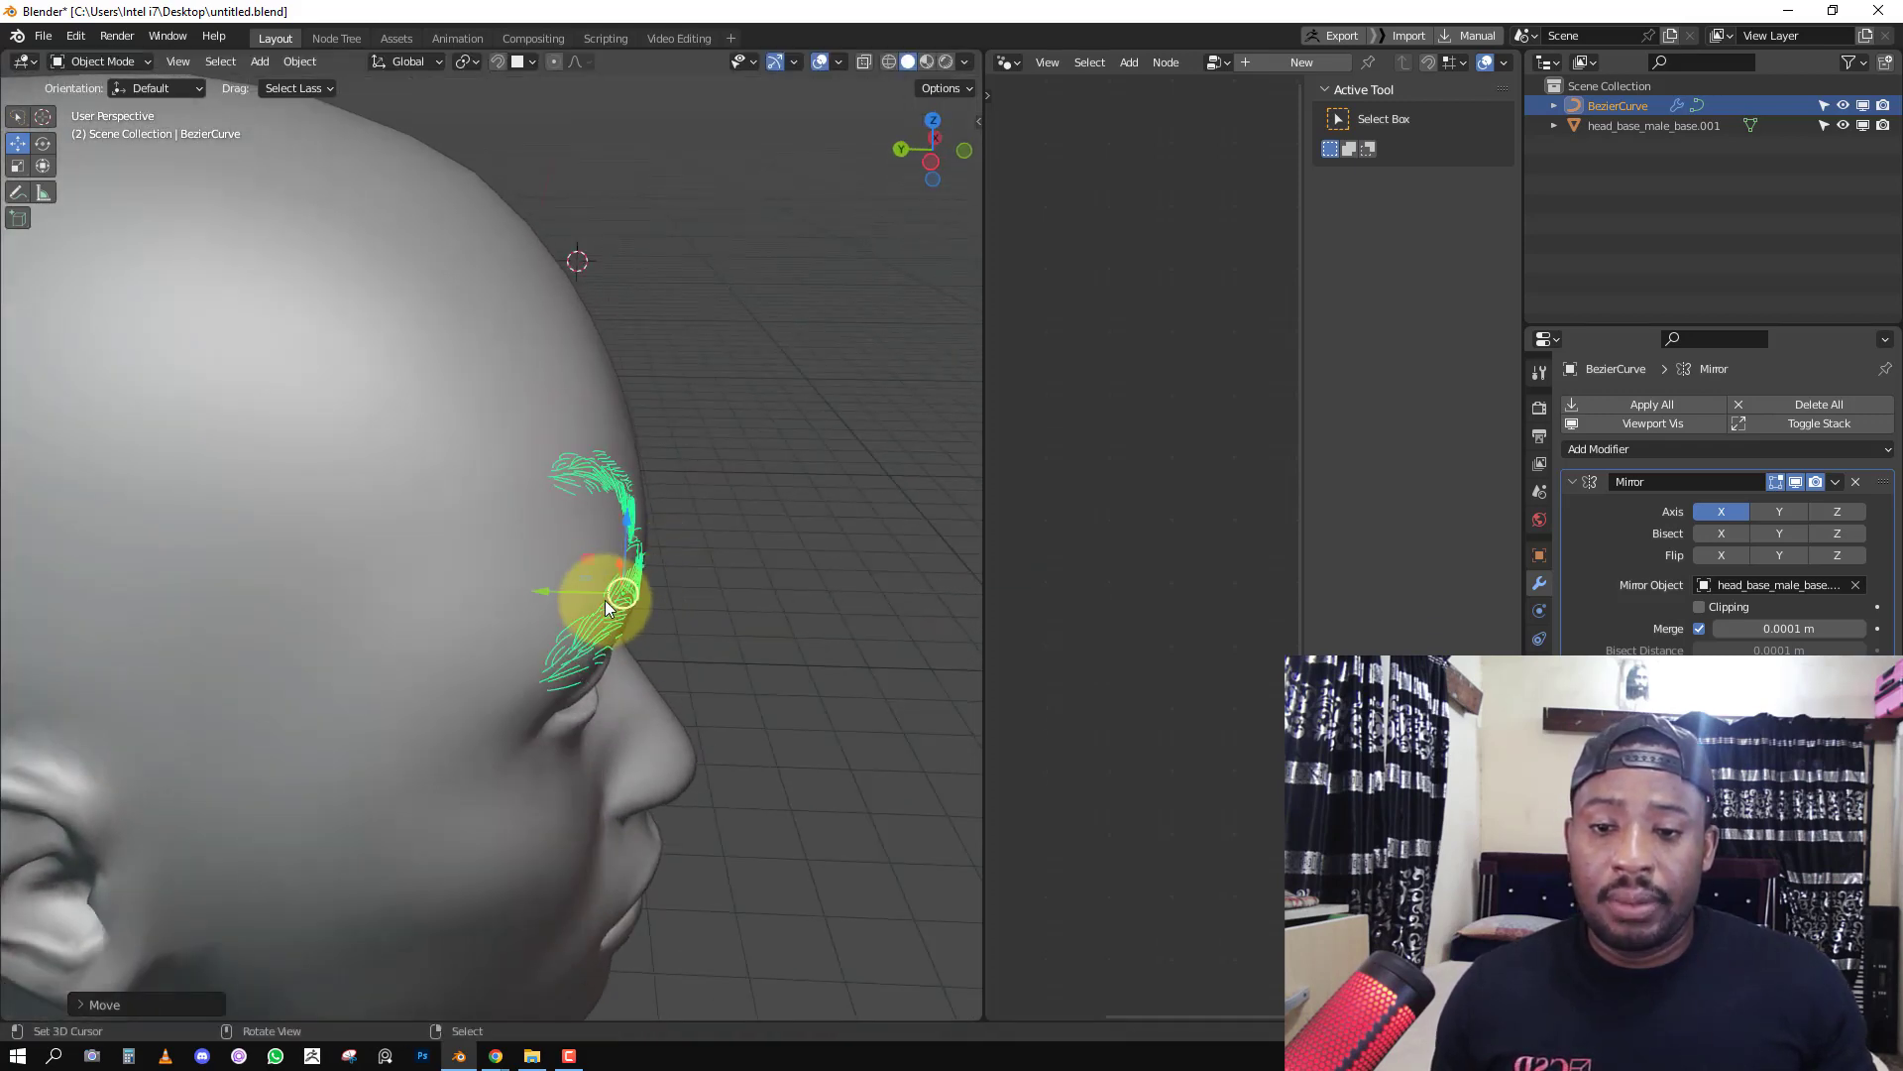
pyautogui.moveTo(554, 586); pyautogui.dragTo(565, 584)
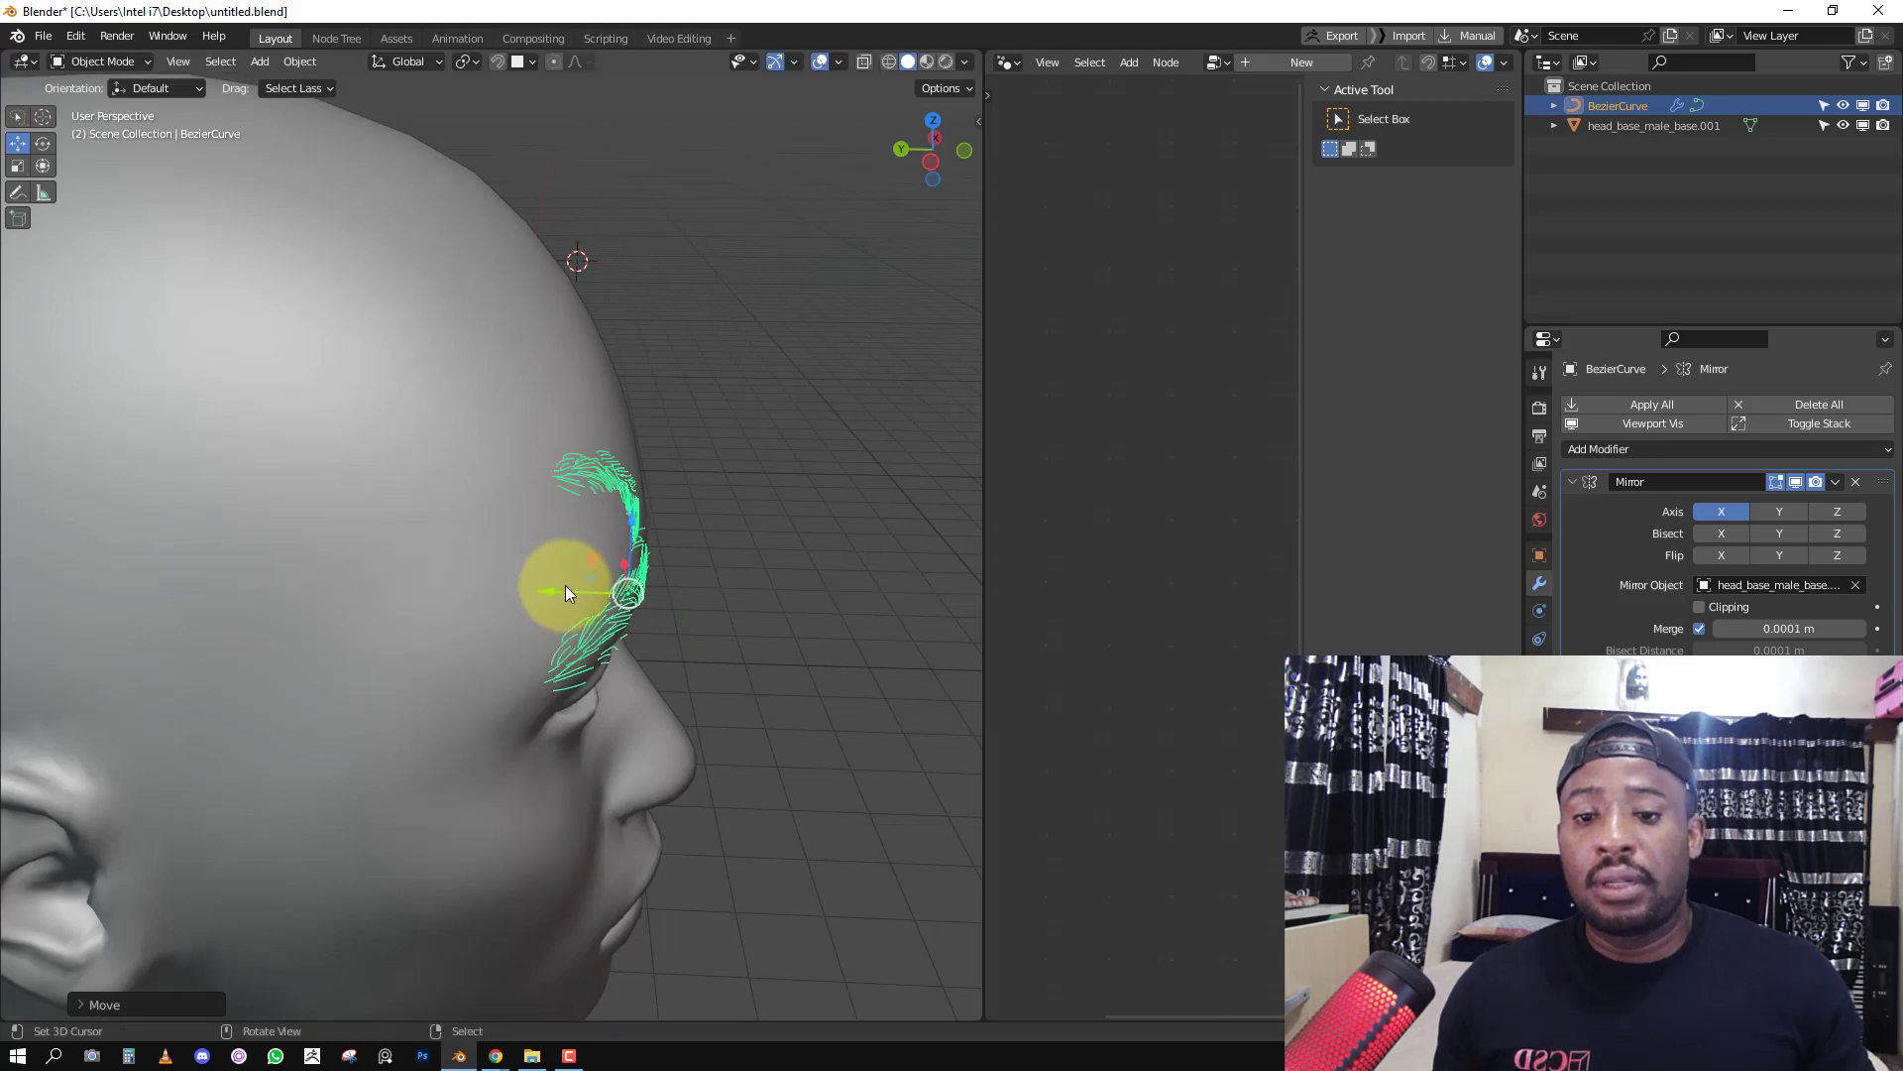
pyautogui.press('KP_1')
pyautogui.hotkey('alt', 'a')
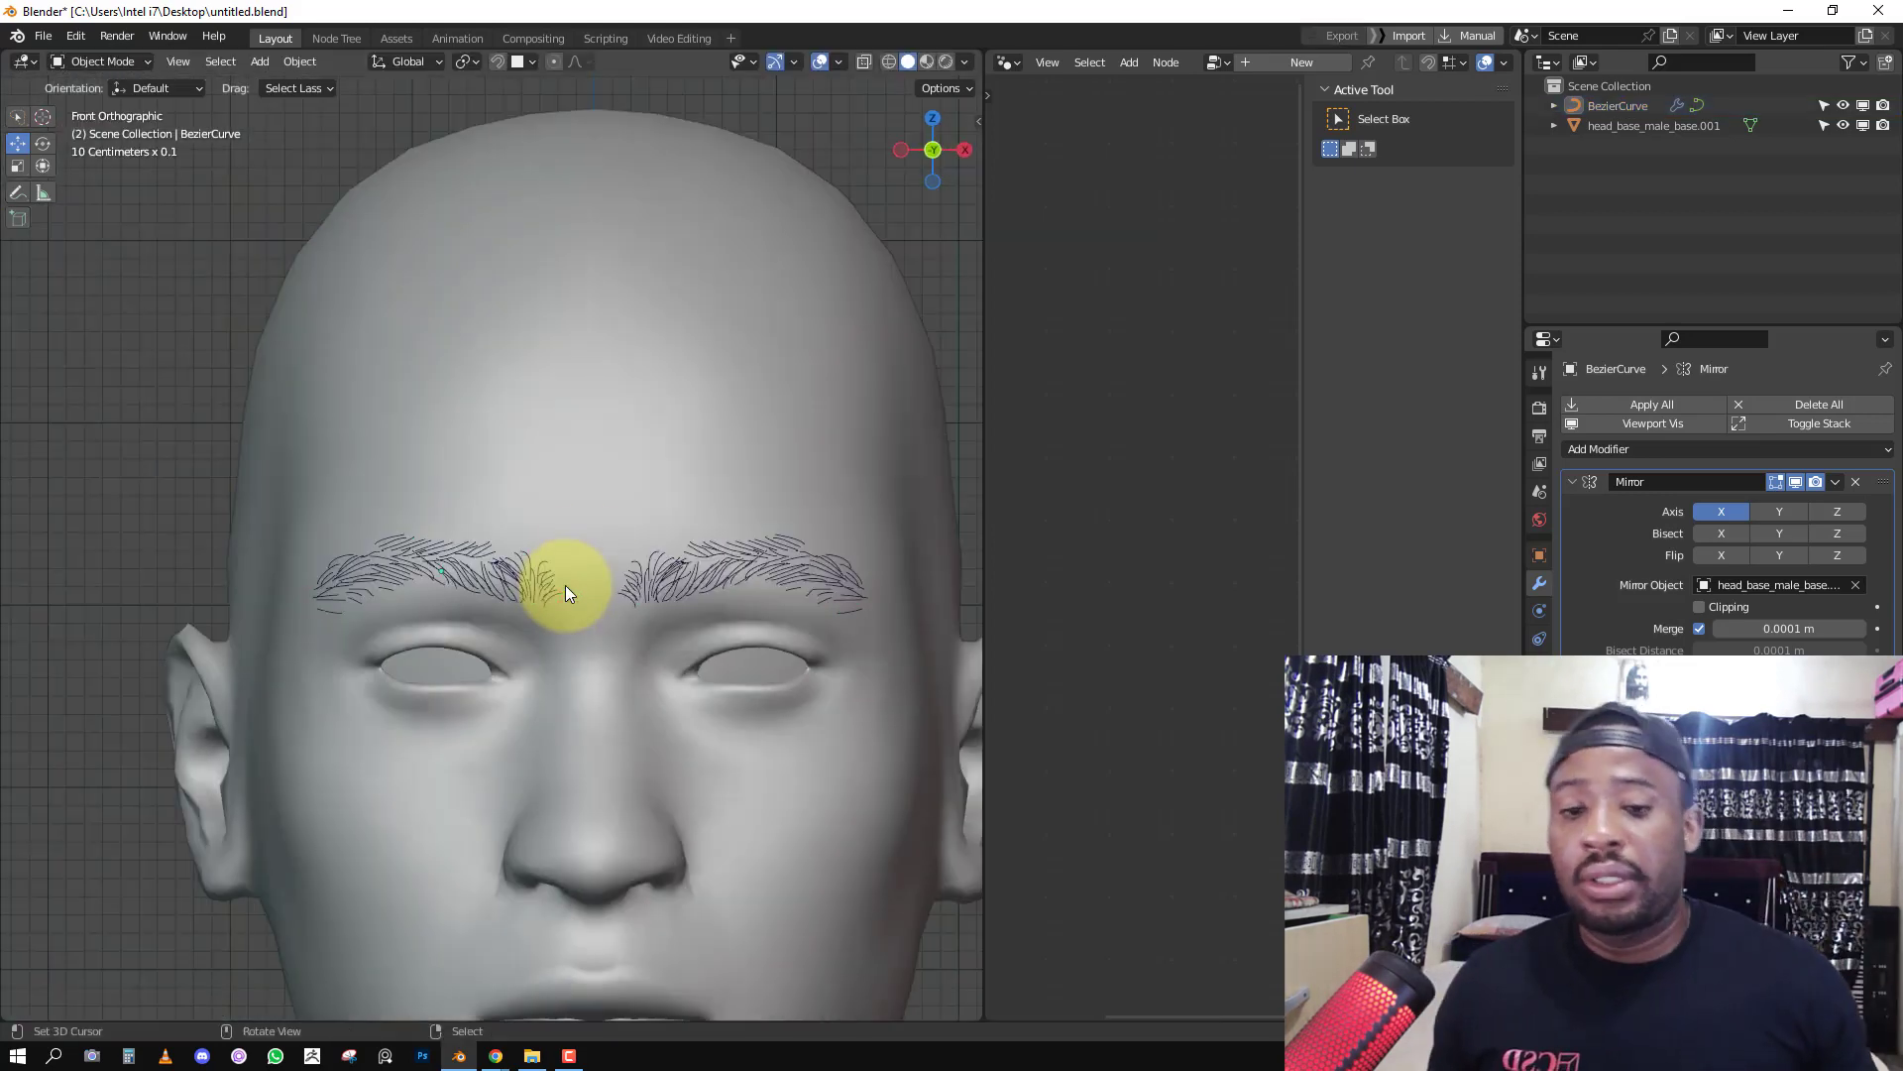
# Reselect the eyebrows and nudge them slightly back along Y toward the forehead.
pyautogui.moveTo(565, 585); pyautogui.dragTo(488, 643, button='middle')
pyautogui.rightClick(332, 587)
pyautogui.moveTo(357, 601); pyautogui.dragTo(492, 607, button='middle')
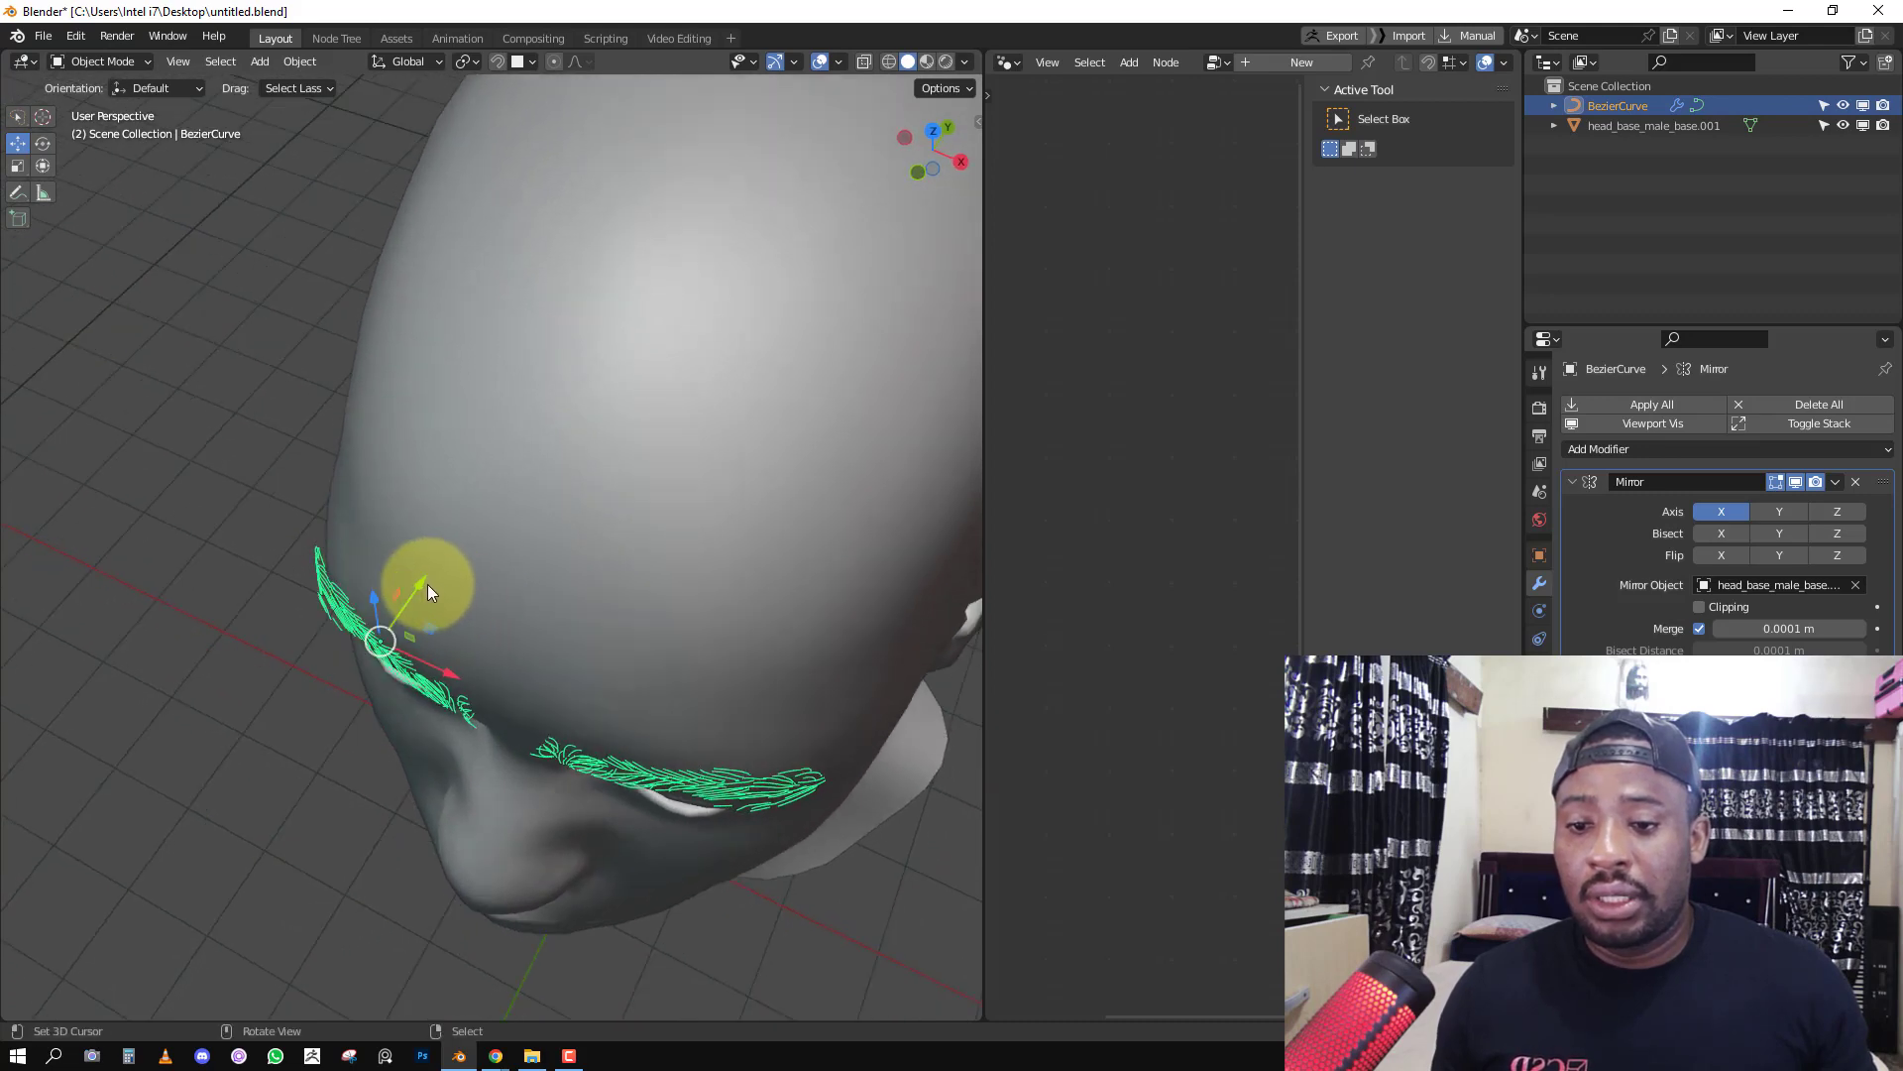
pyautogui.moveTo(427, 586); pyautogui.dragTo(432, 577)
pyautogui.press('KP_1')
pyautogui.hotkey('alt', 'a')
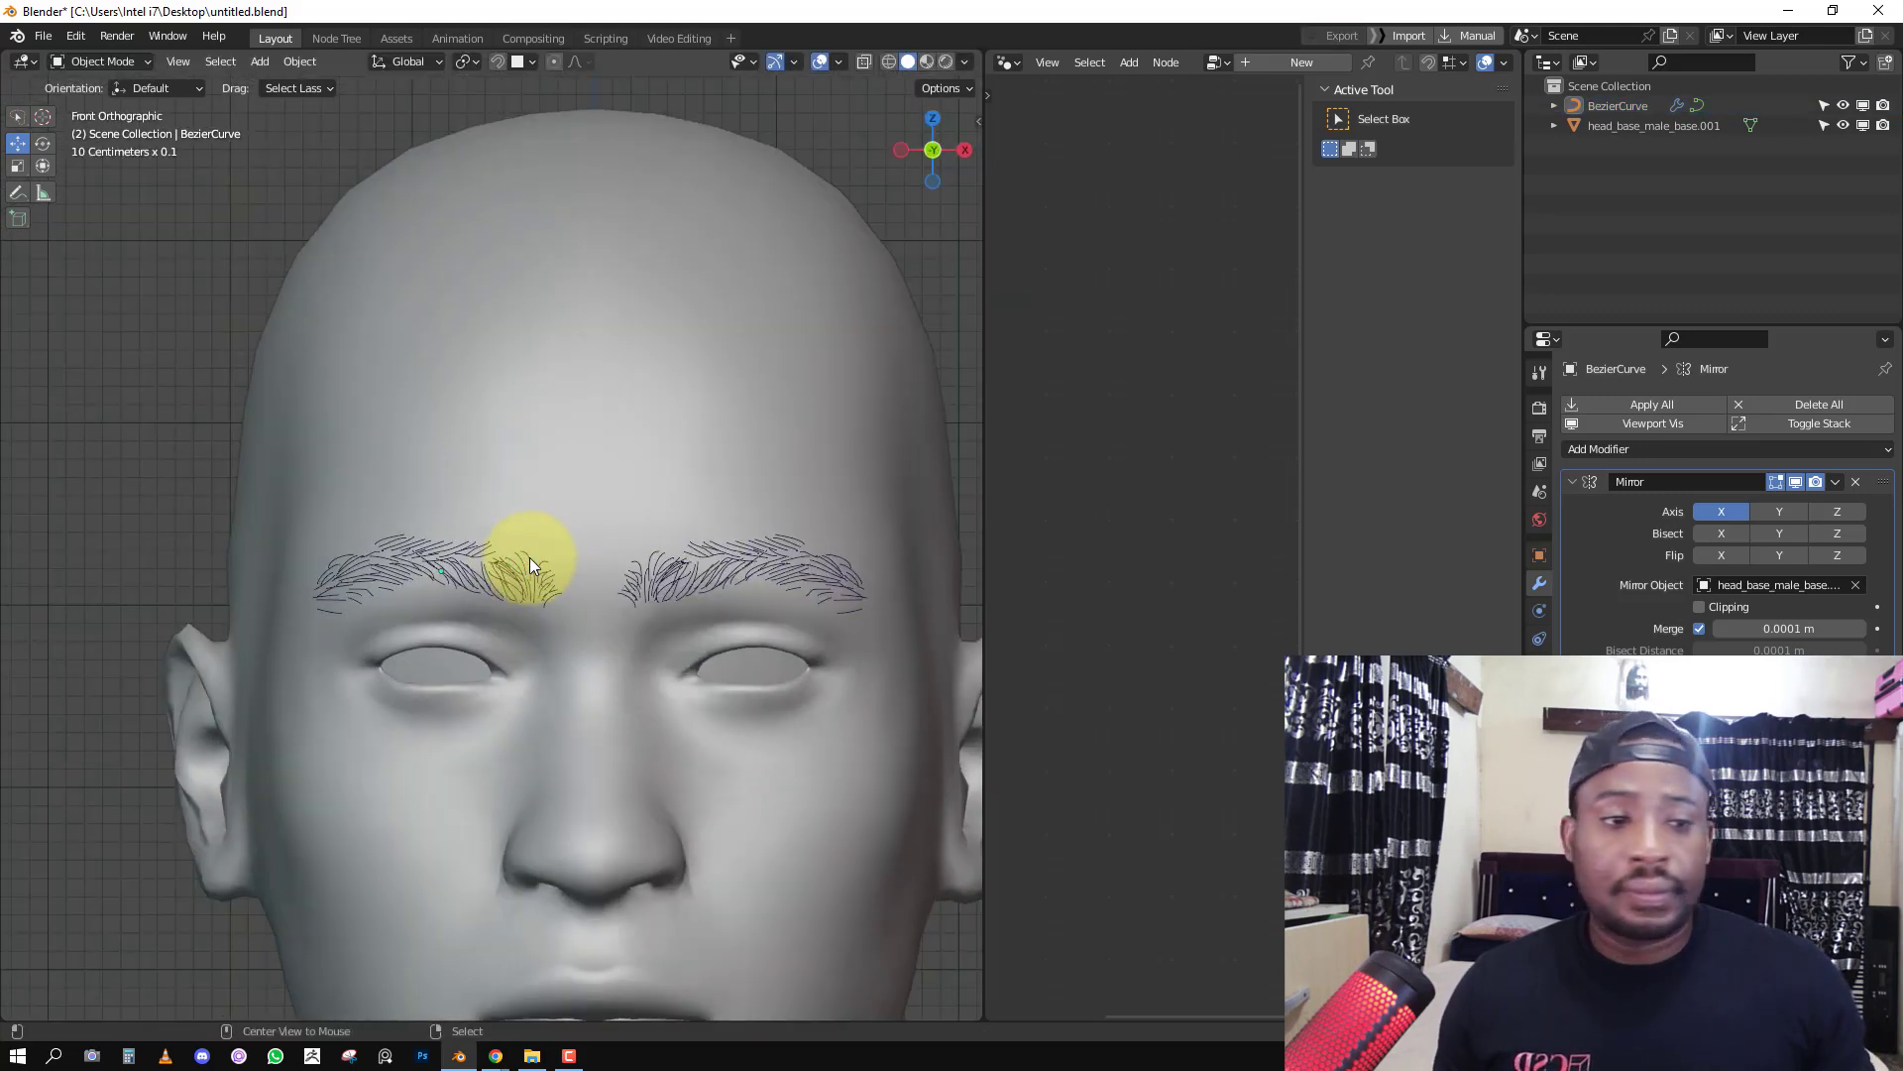
# Add a Shrinkwrap modifier to the eyebrow curve with the head mesh as its target.
pyautogui.click(1640, 450)
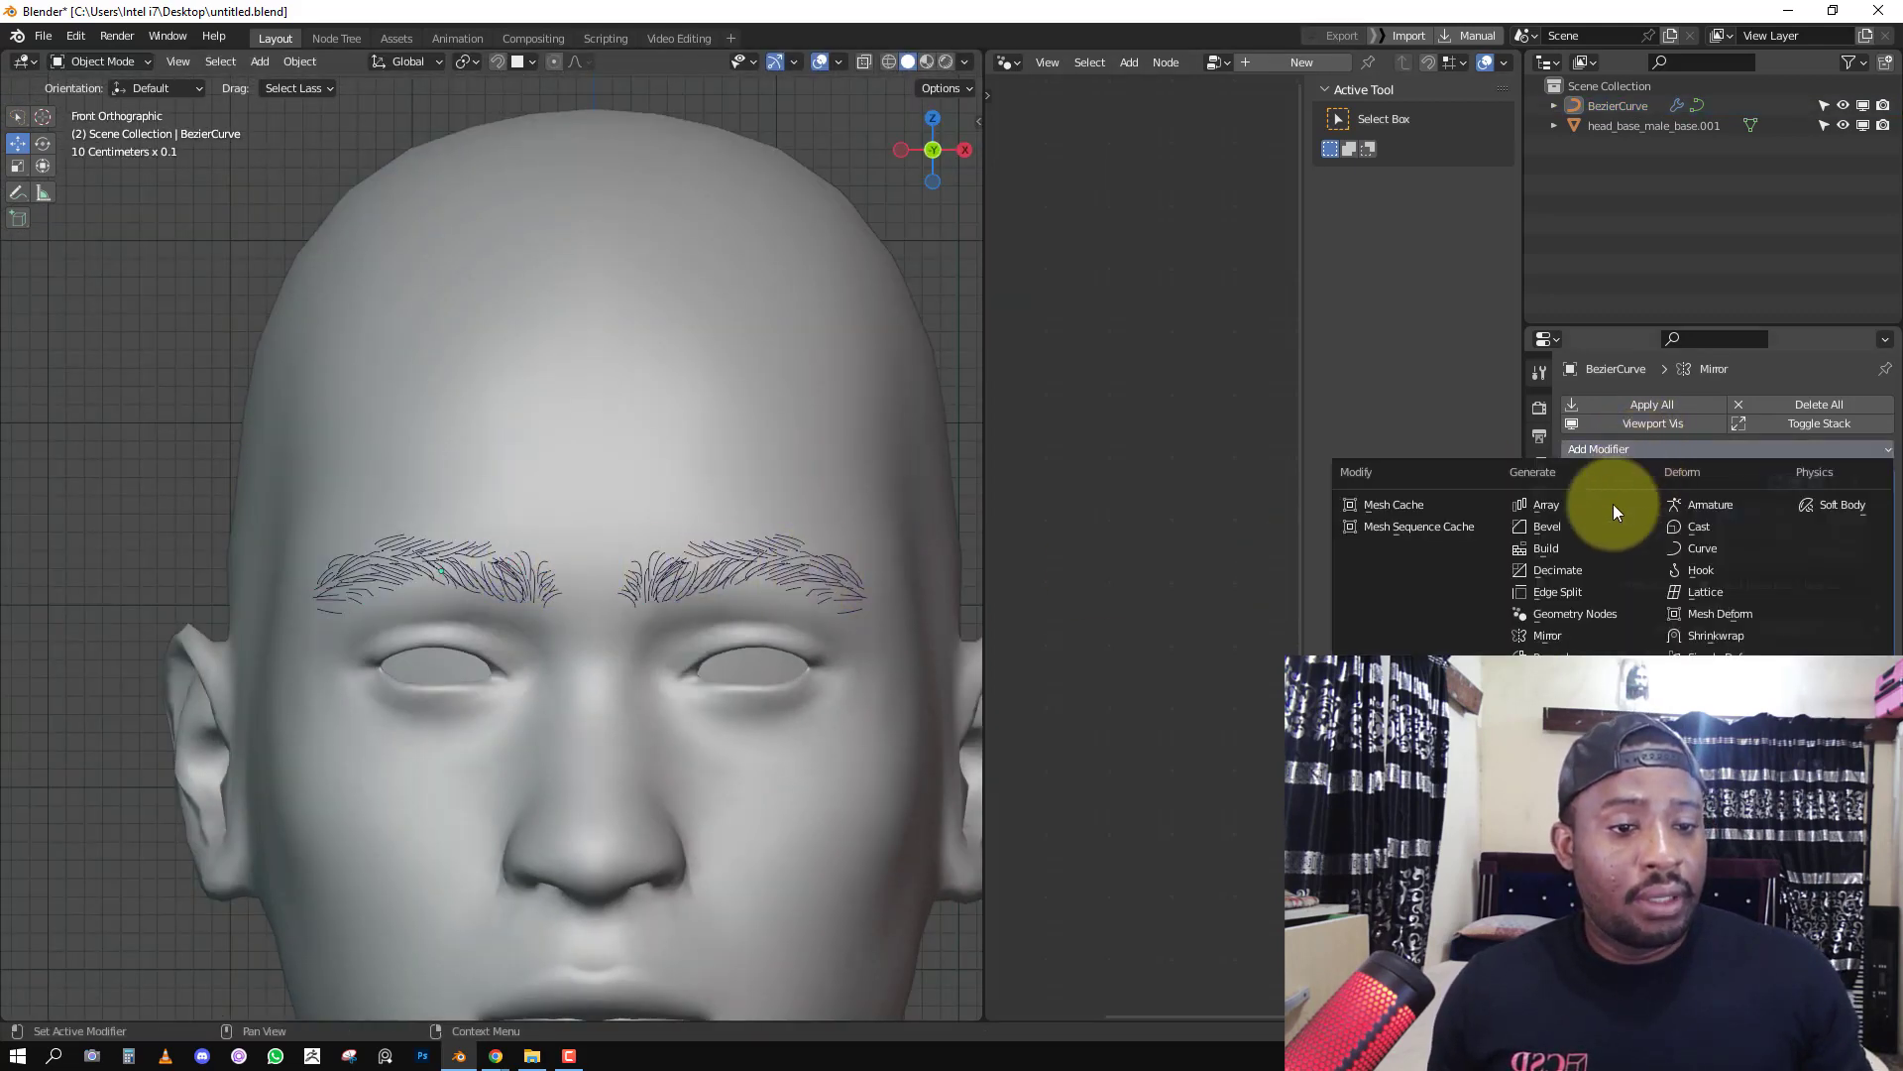
pyautogui.click(1725, 635)
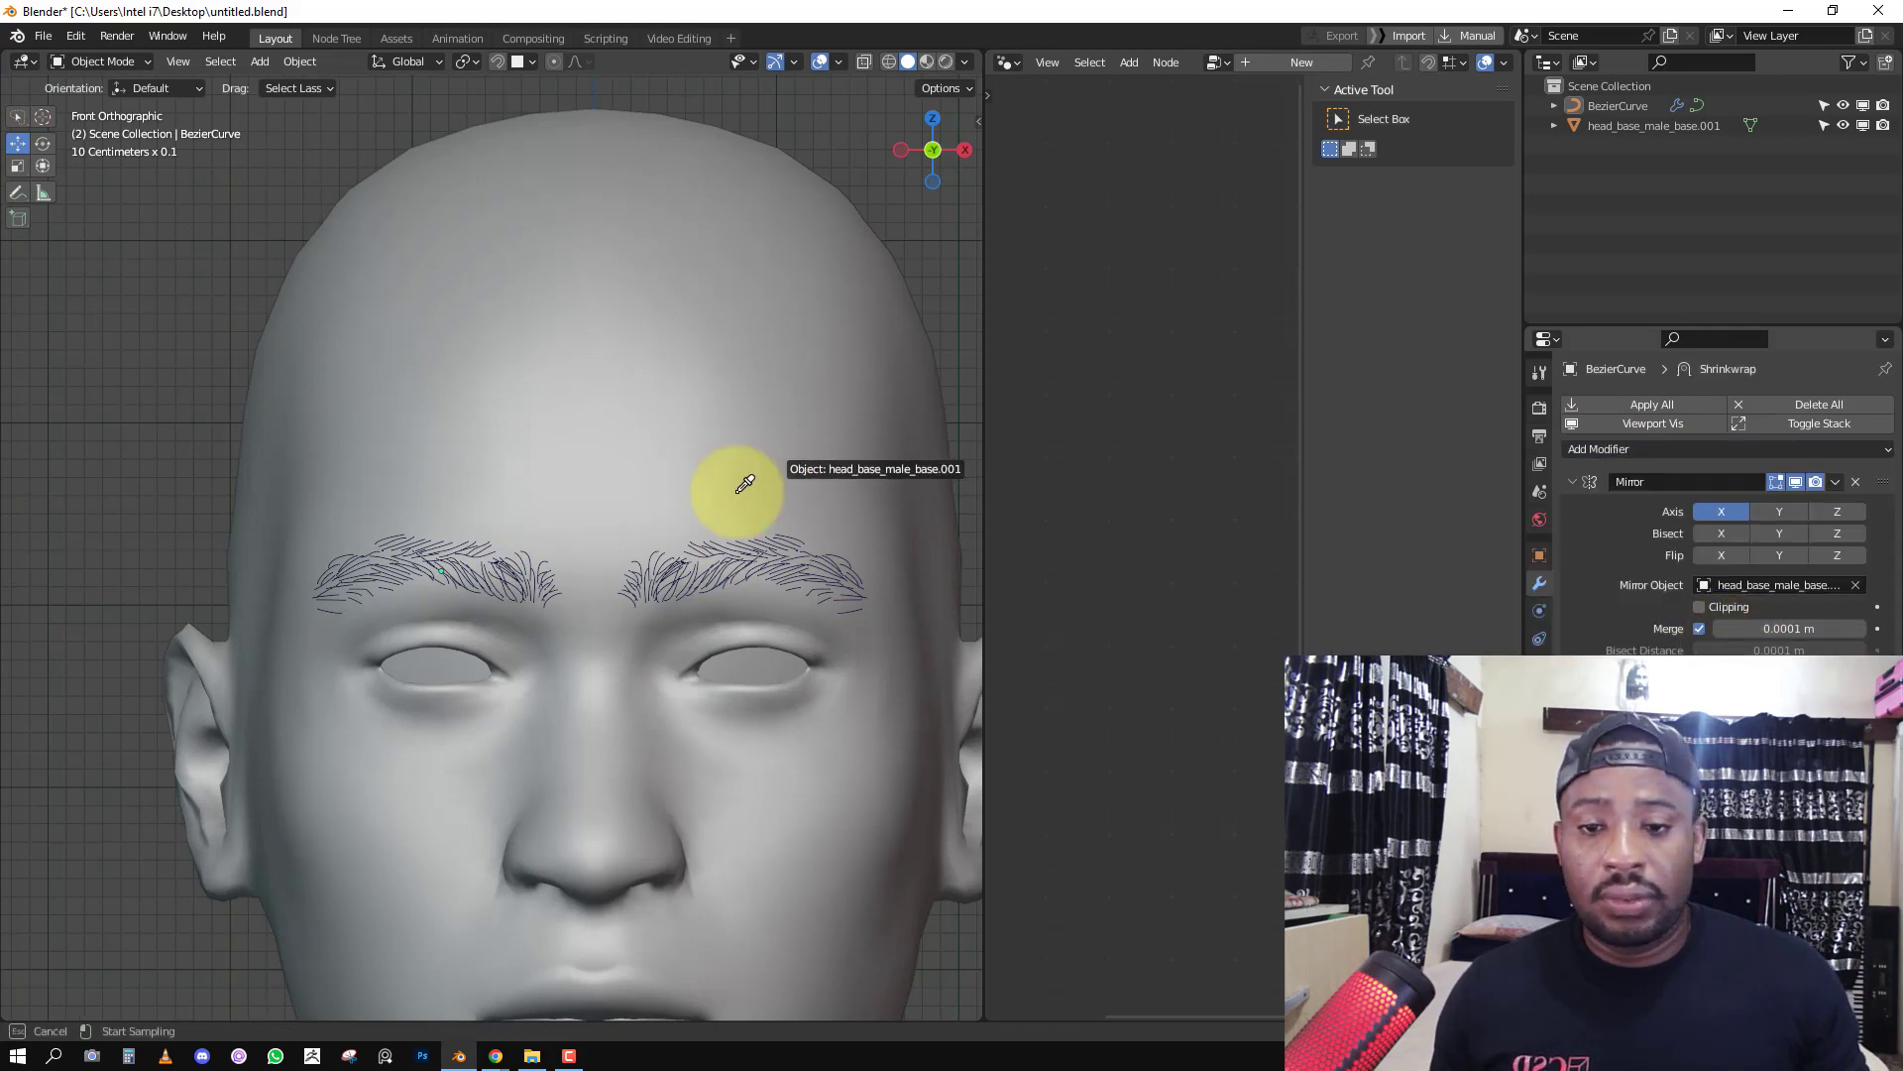
pyautogui.moveTo(608, 518); pyautogui.dragTo(711, 519, button='middle')
pyautogui.press('KP_1')
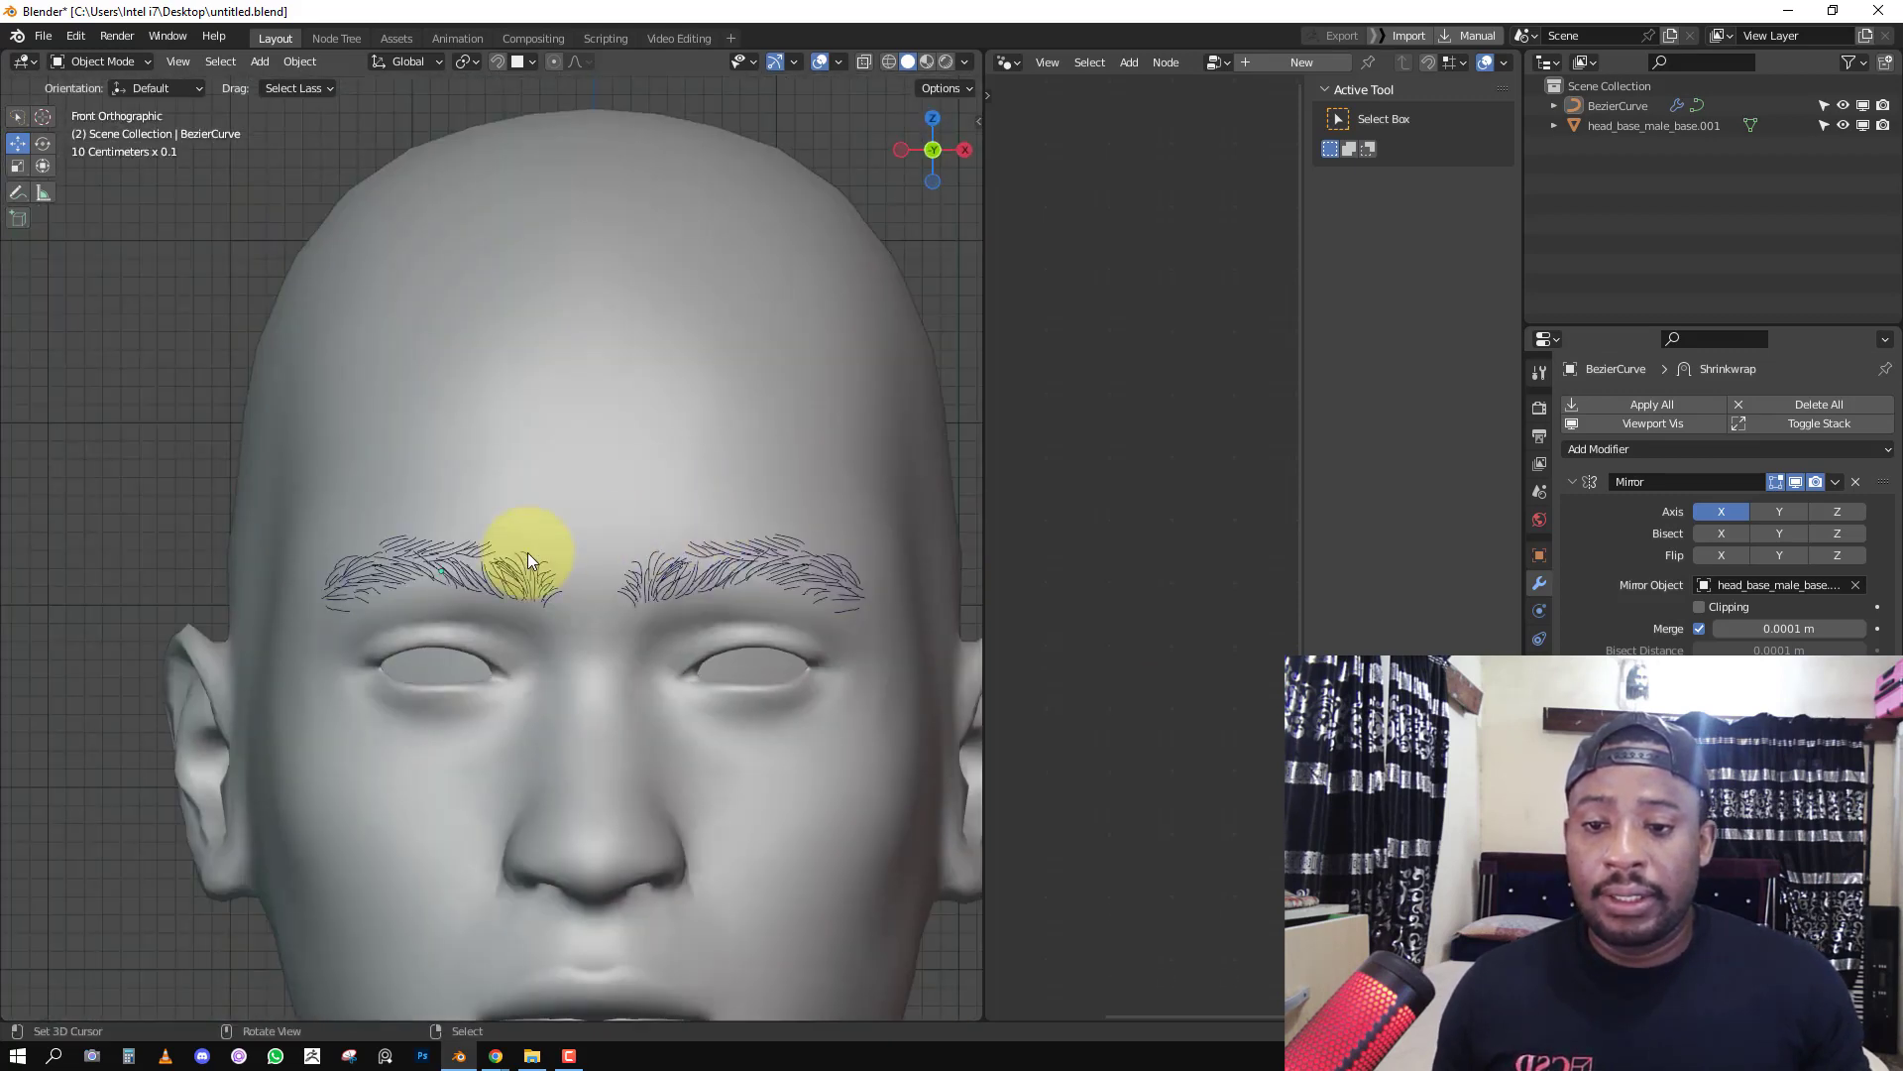
# Try converting the mirrored, shrinkwrapped eyebrow curves to a mesh.
pyautogui.click(502, 570)
pyautogui.rightClick(581, 333)
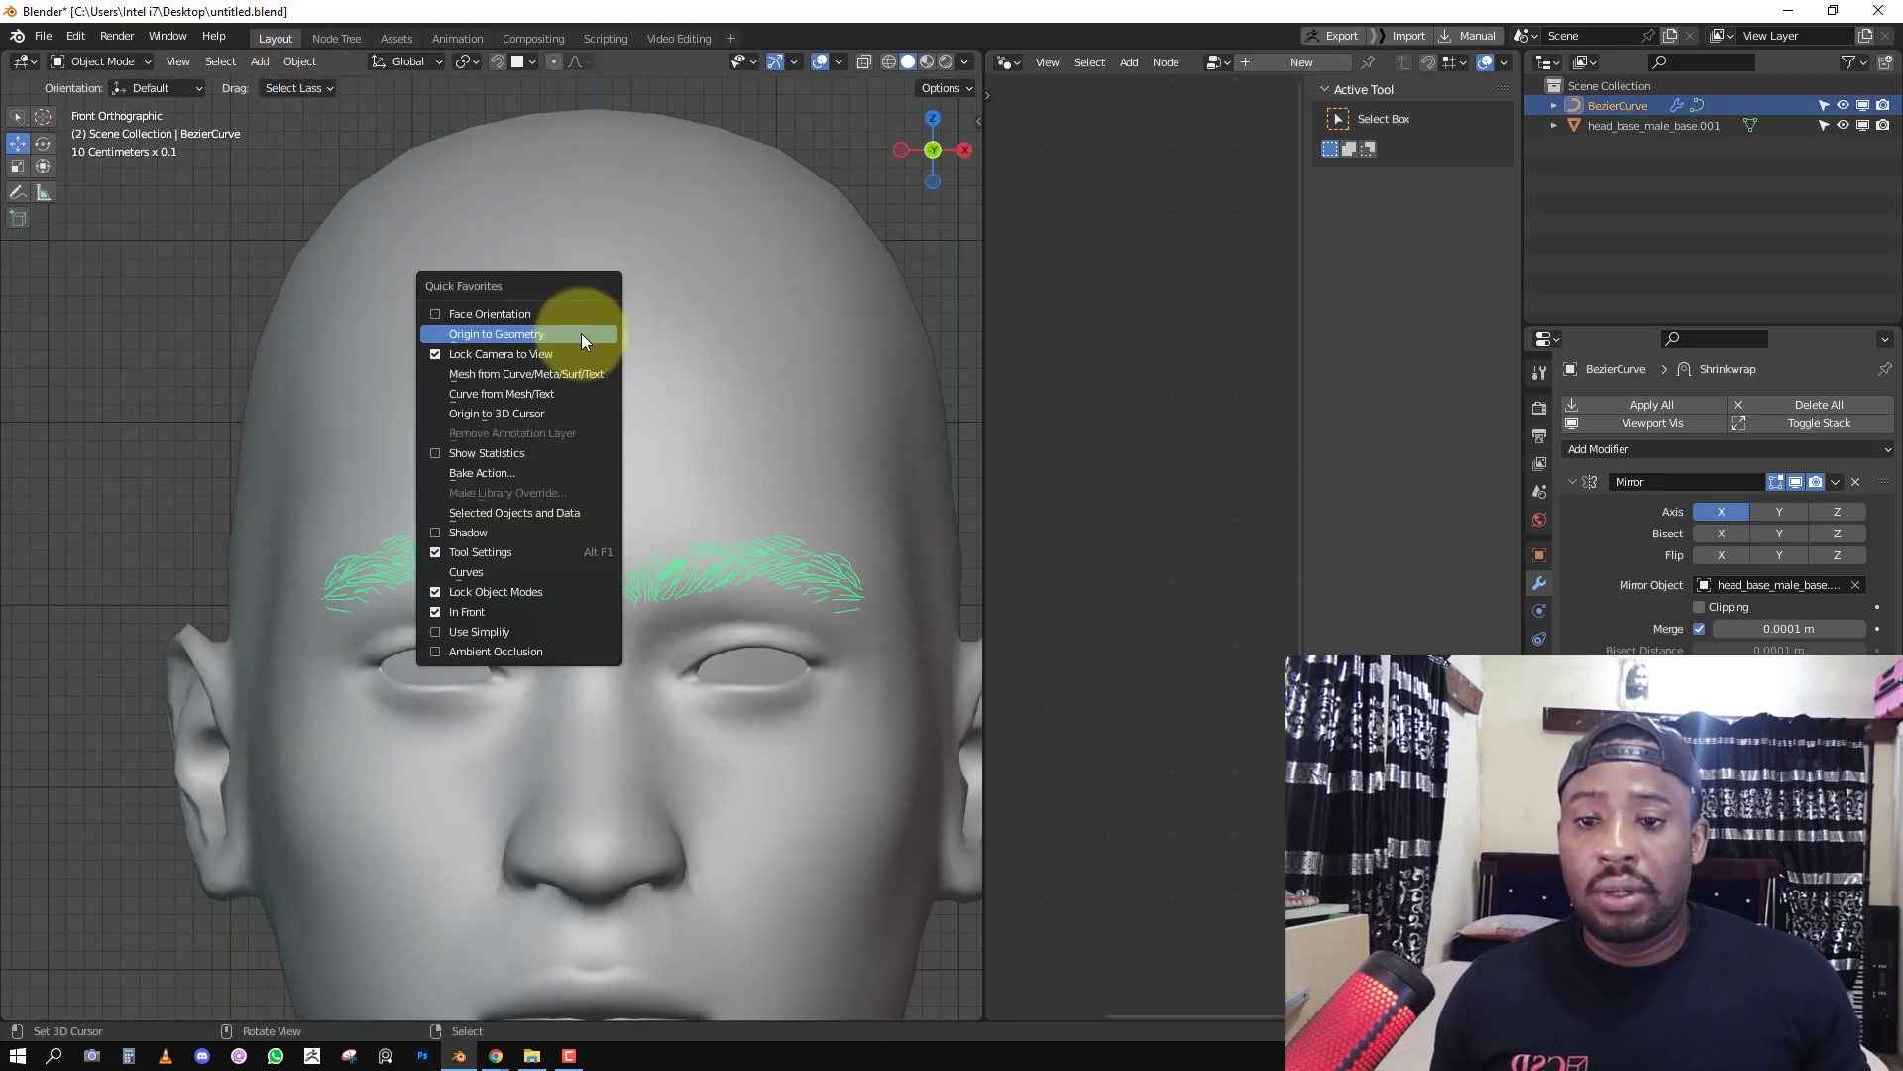
pyautogui.click(300, 61)
pyautogui.moveTo(353, 624)
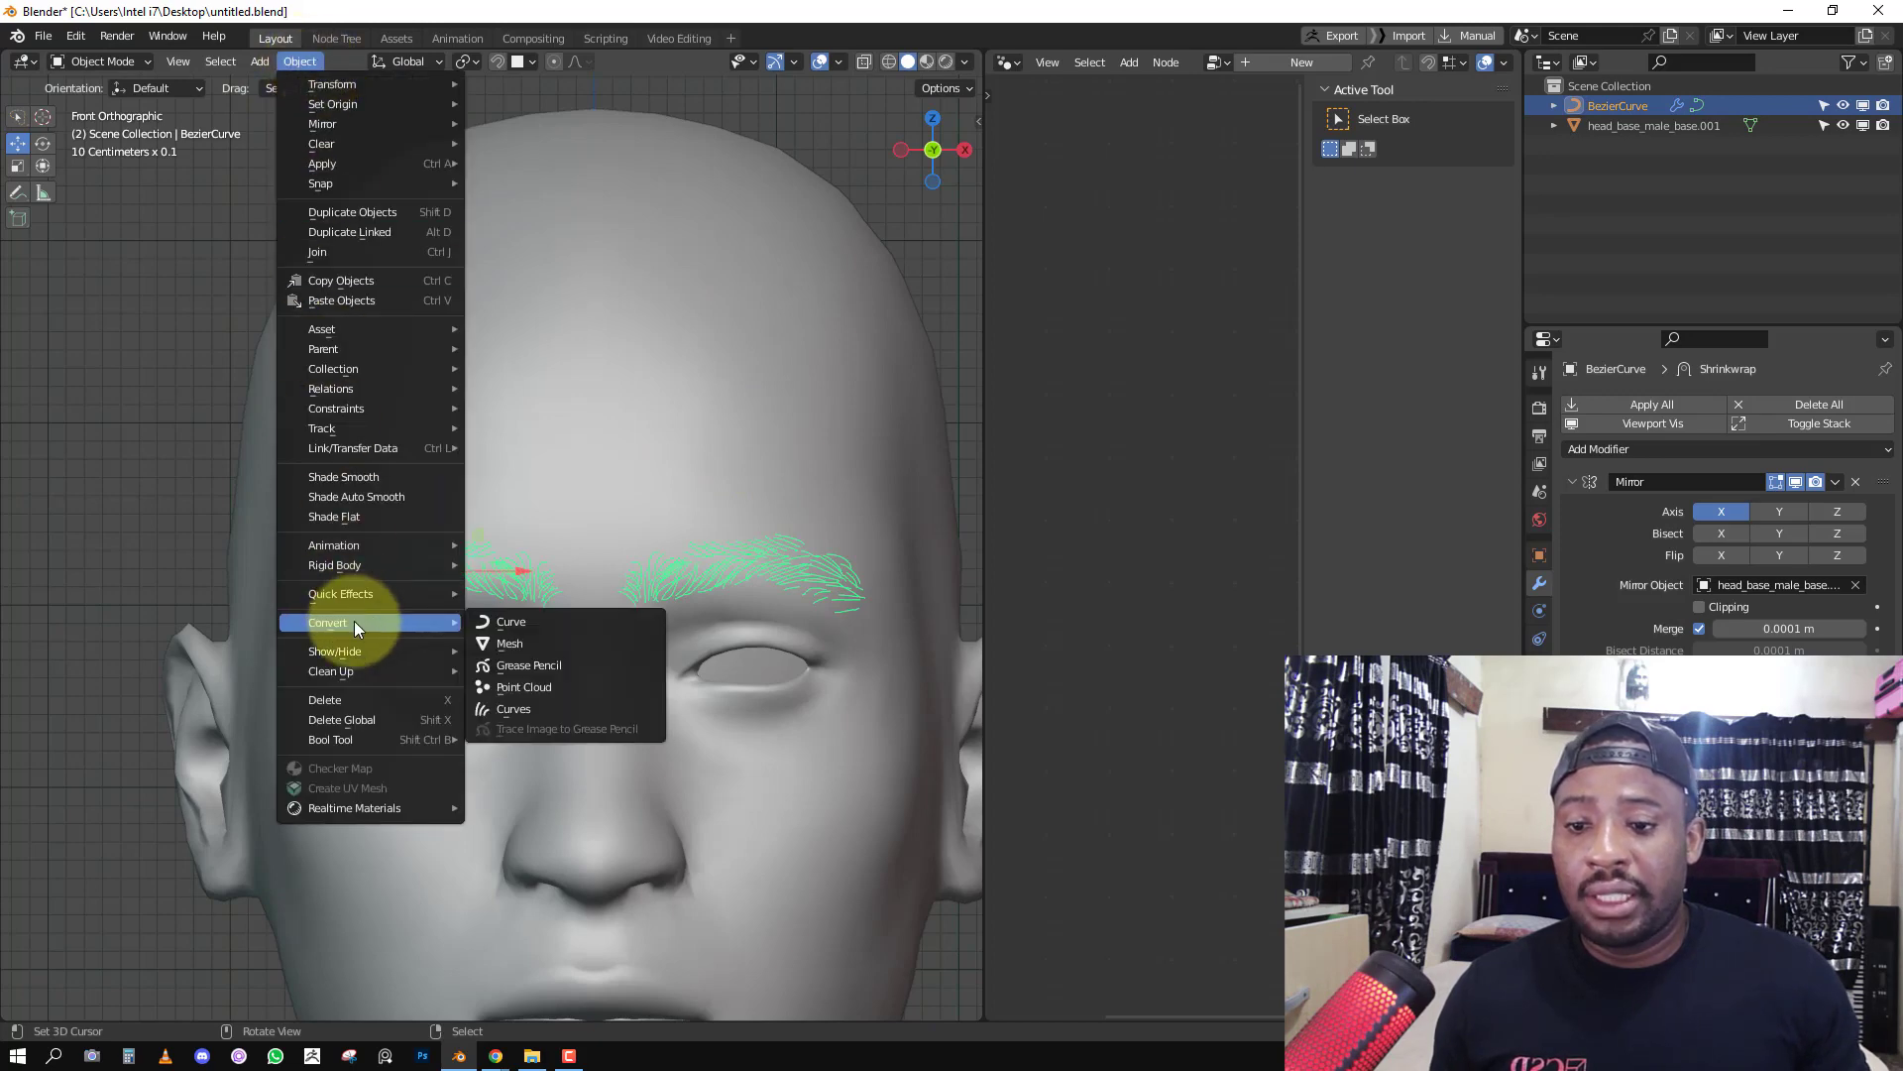
pyautogui.click(565, 644)
pyautogui.moveTo(539, 543); pyautogui.dragTo(510, 534, button='middle')
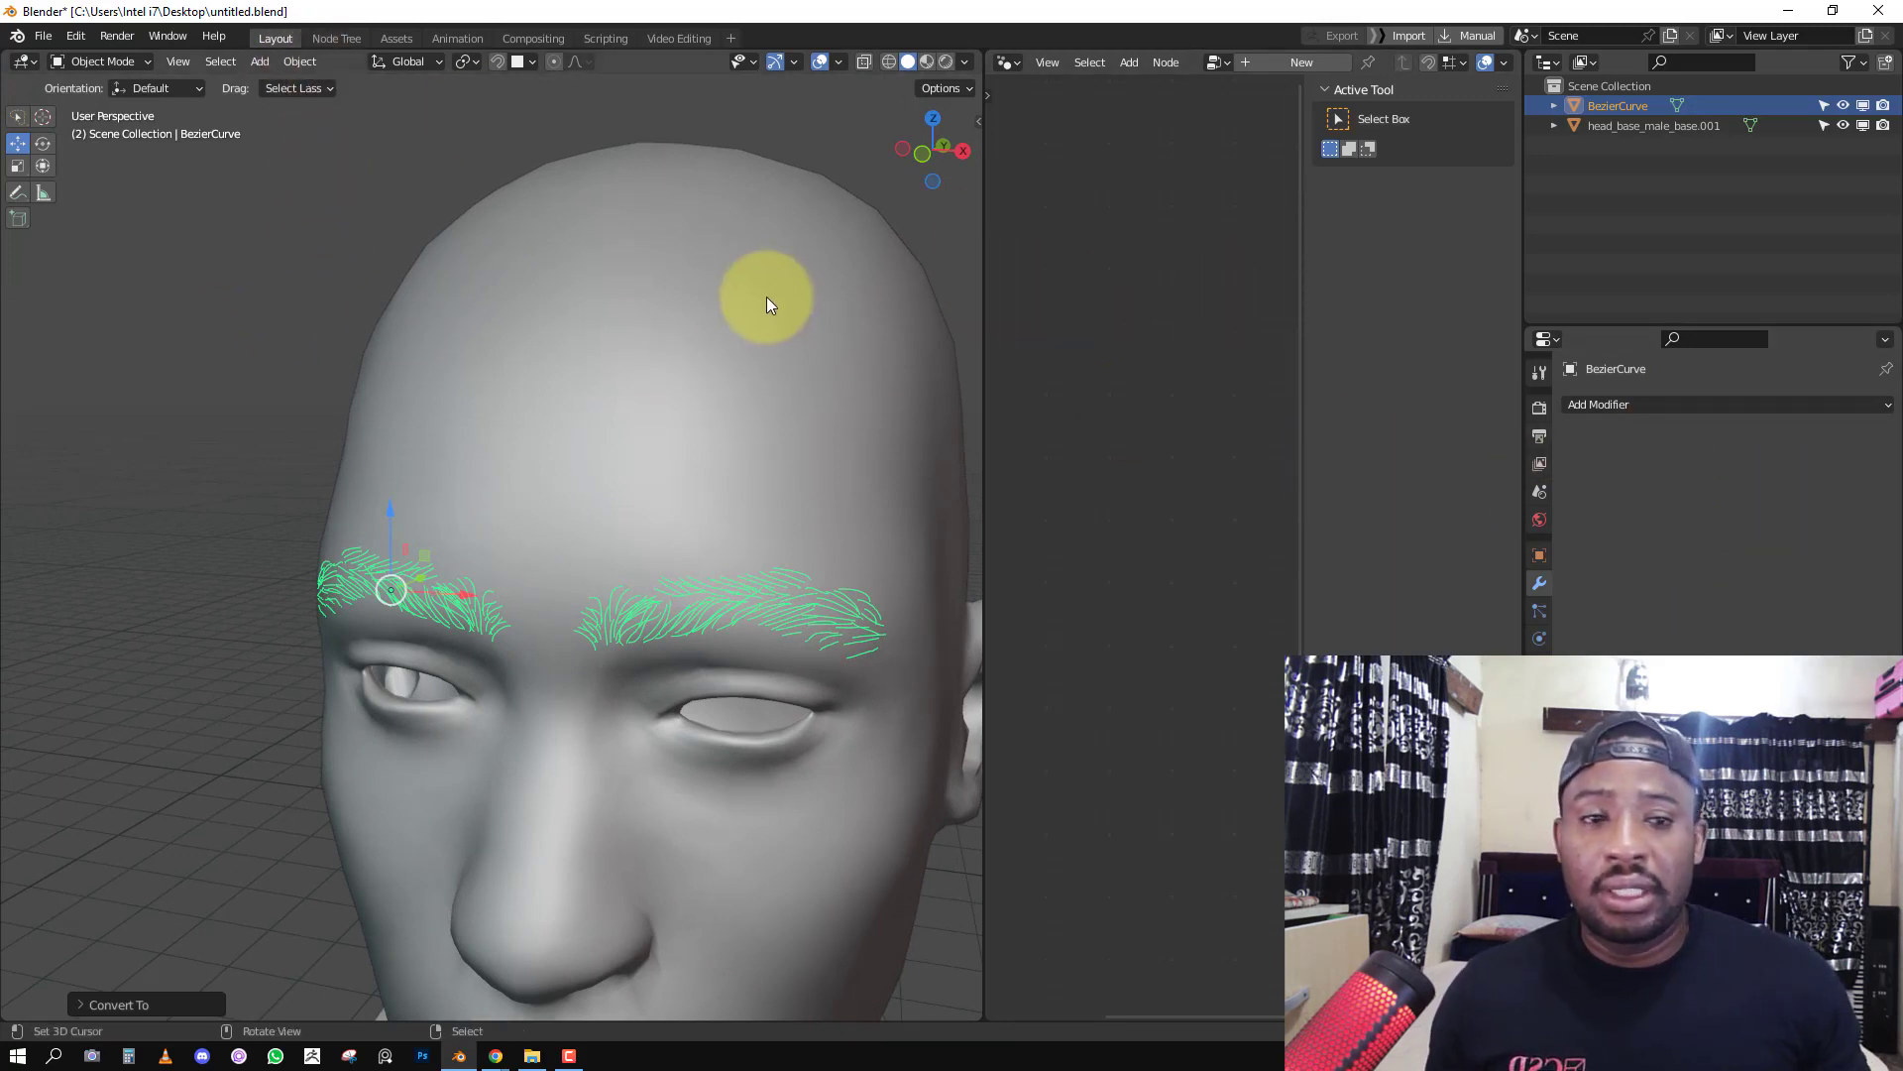
# Undo the mesh conversion and try to apply the Mirror modifier directly on the eyebrow curve.
pyautogui.hotkey('ctrl', 'z')
pyautogui.click(1842, 483)
pyautogui.click(1814, 504)
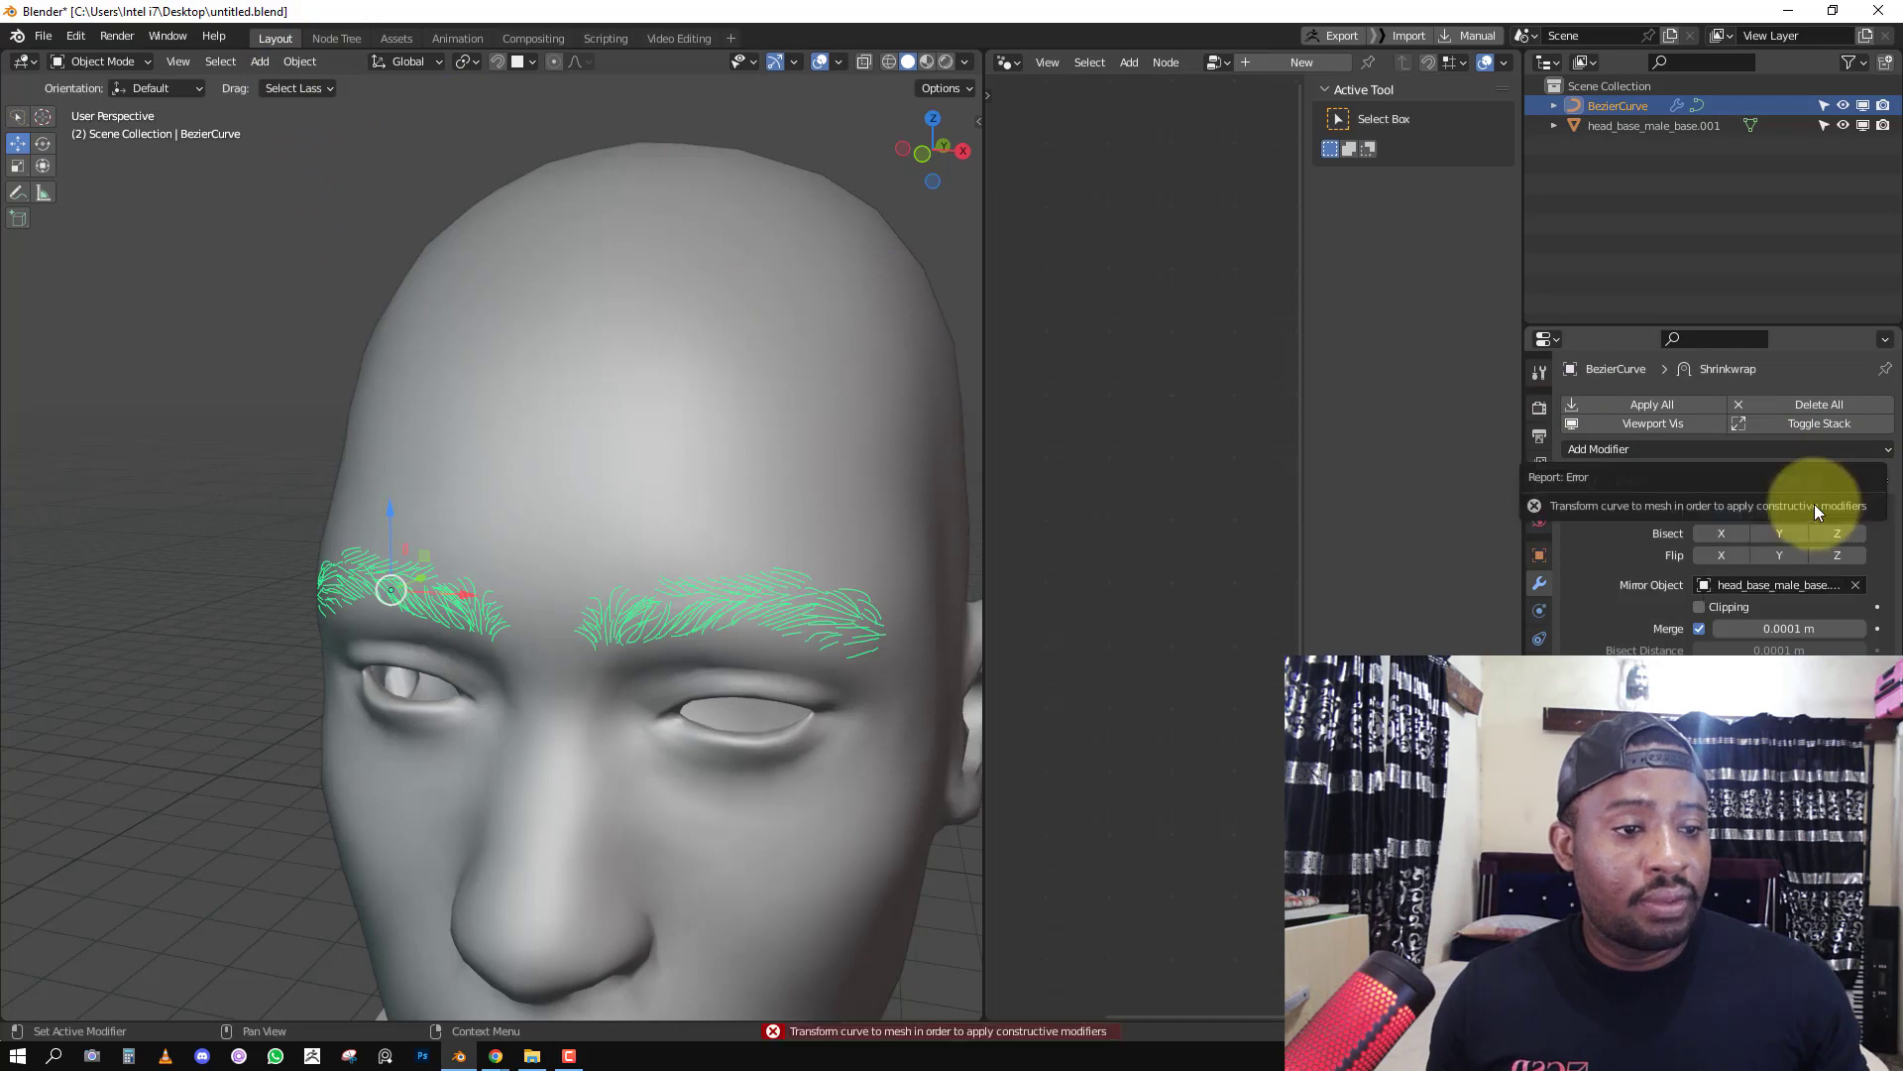
# Convert the mirrored, shrinkwrapped eyebrows to a mesh and back to a curve so both modifiers are baked in.
pyautogui.click(300, 62)
pyautogui.moveTo(369, 623)
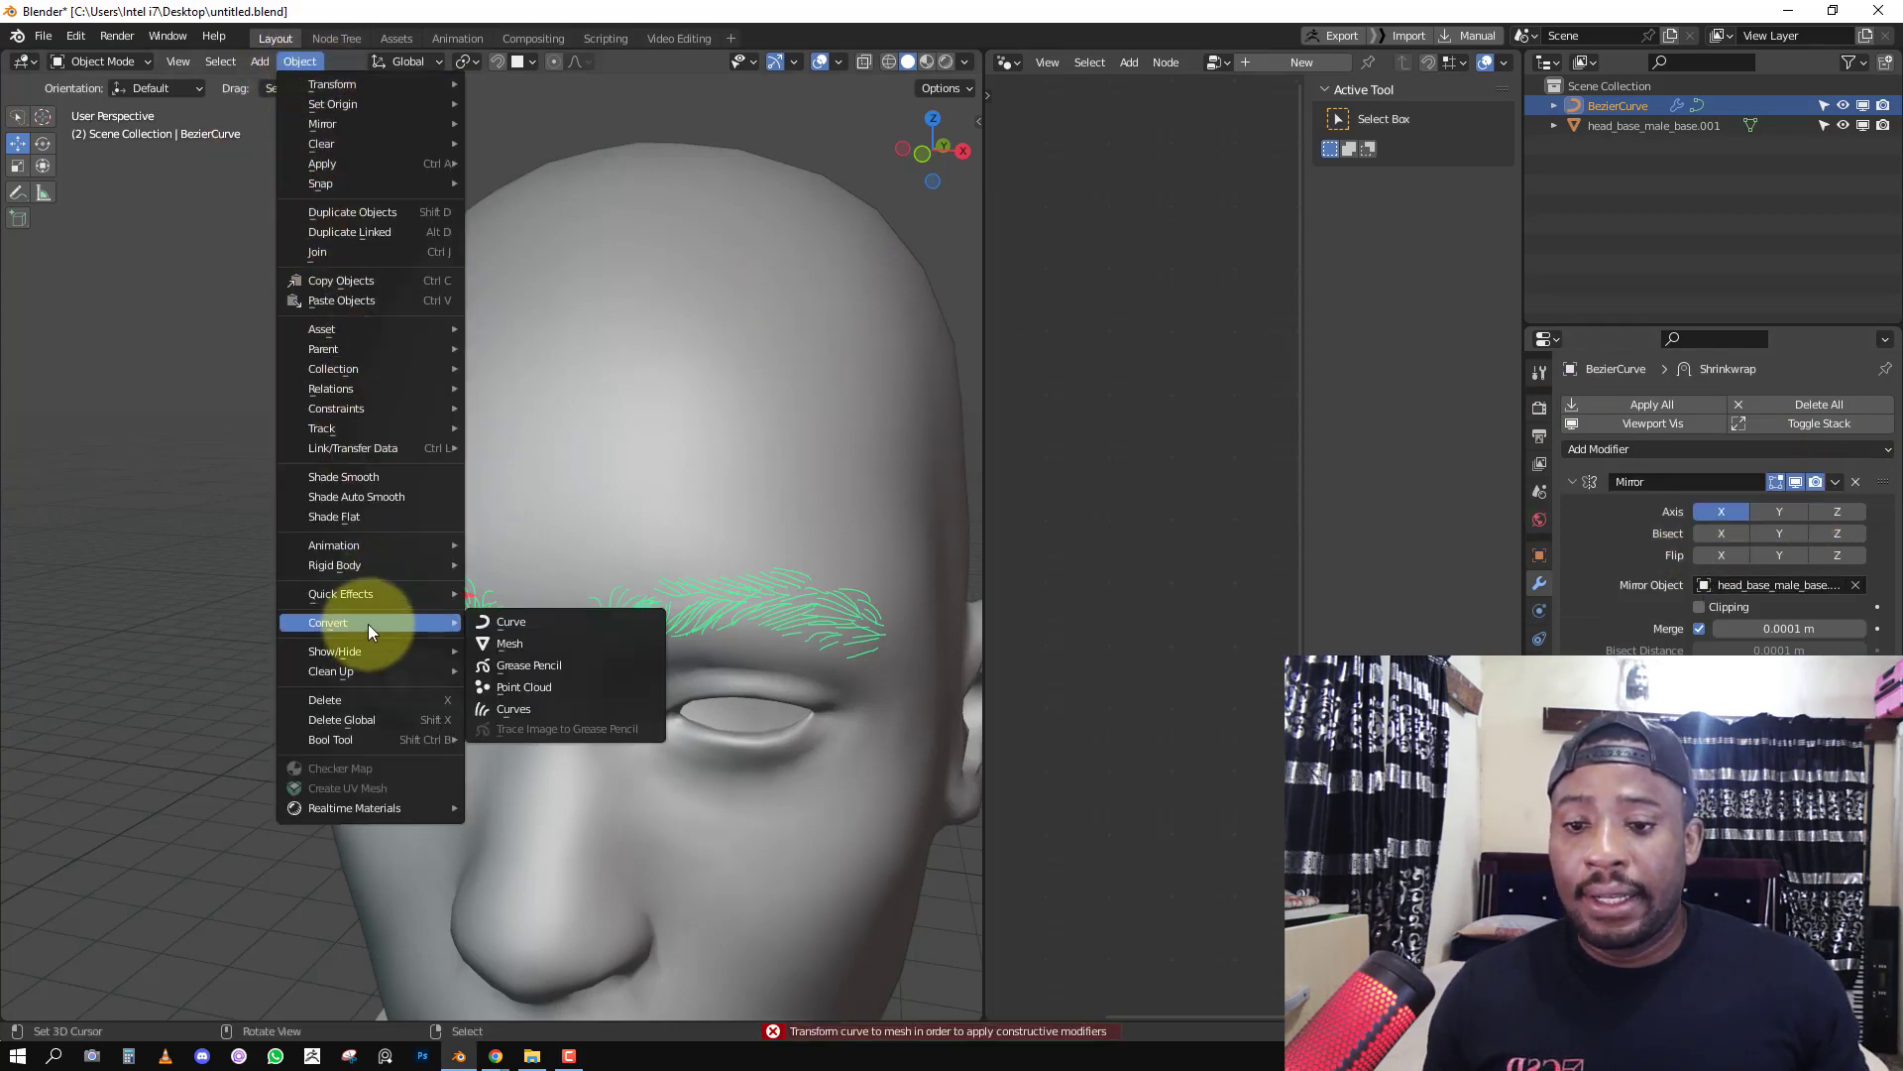
pyautogui.click(532, 640)
pyautogui.moveTo(580, 609); pyautogui.dragTo(424, 224, button='middle')
pyautogui.click(299, 69)
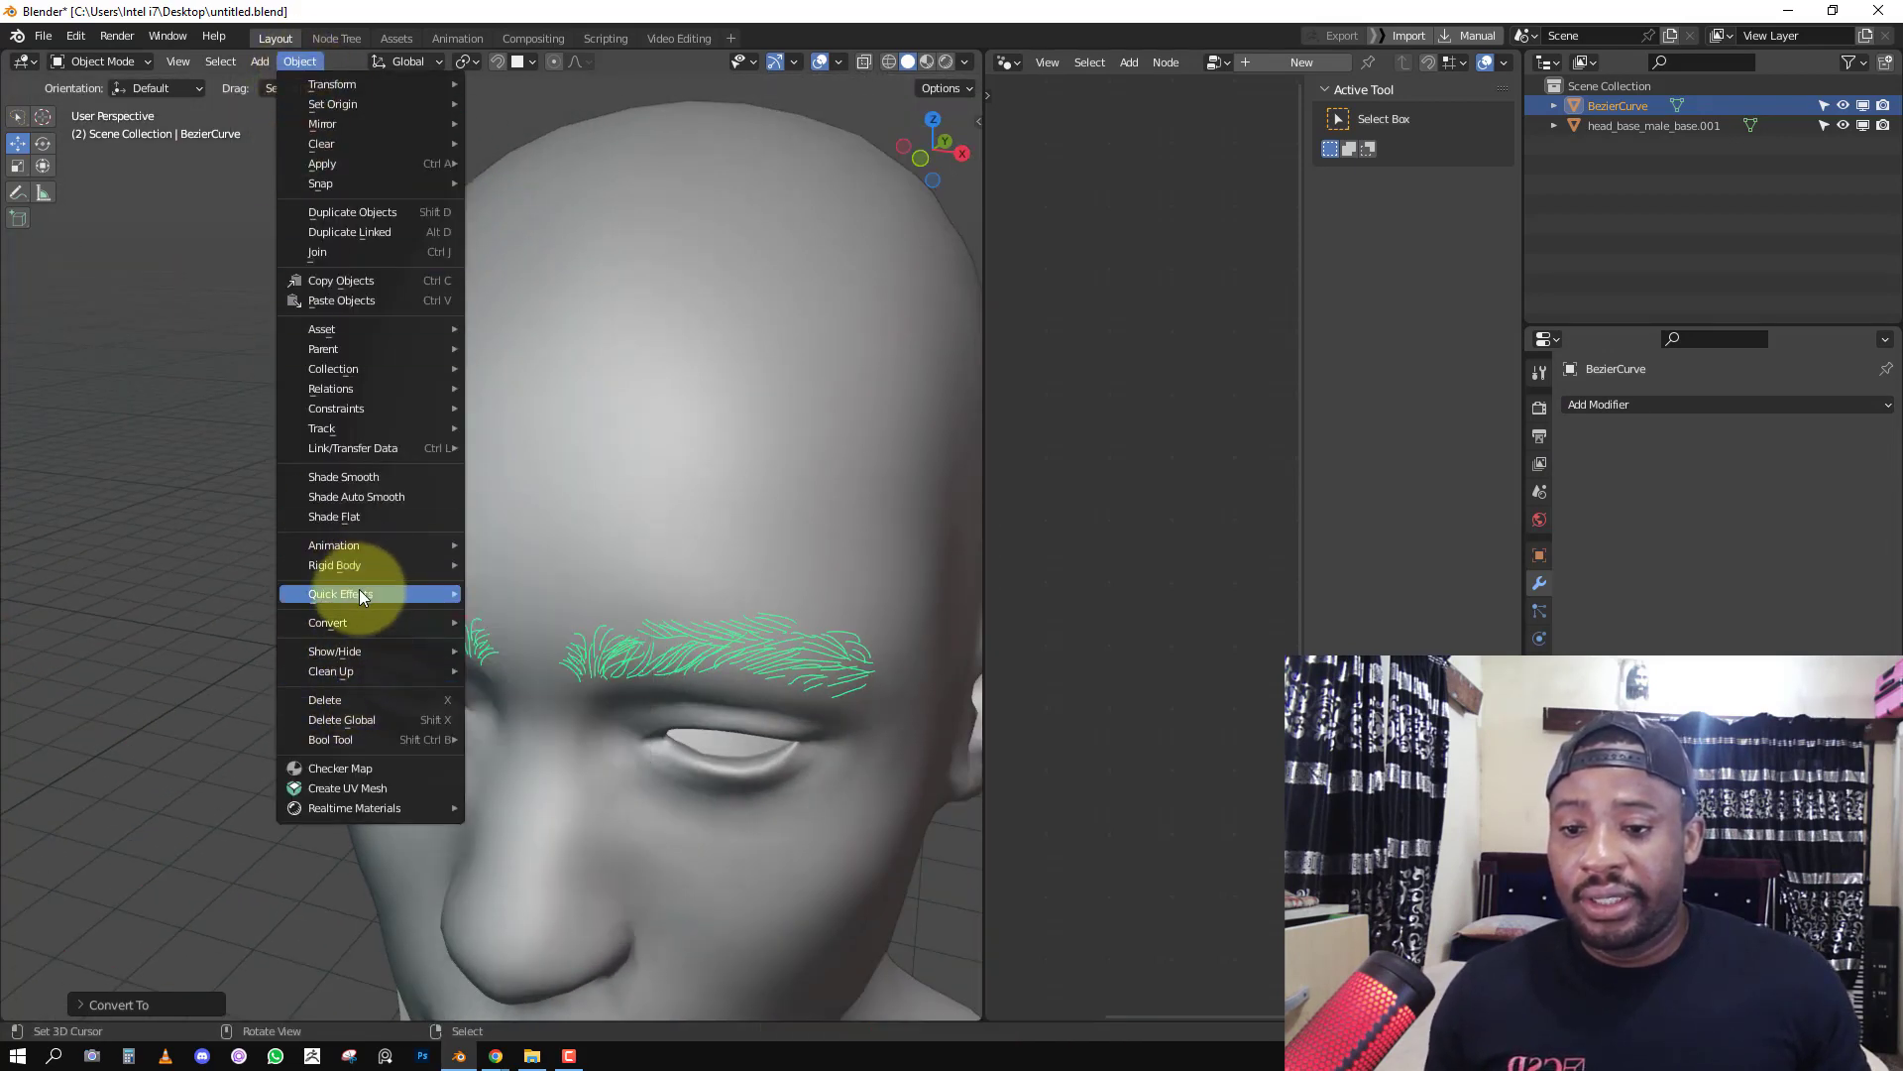
pyautogui.moveTo(342, 628)
pyautogui.click(527, 622)
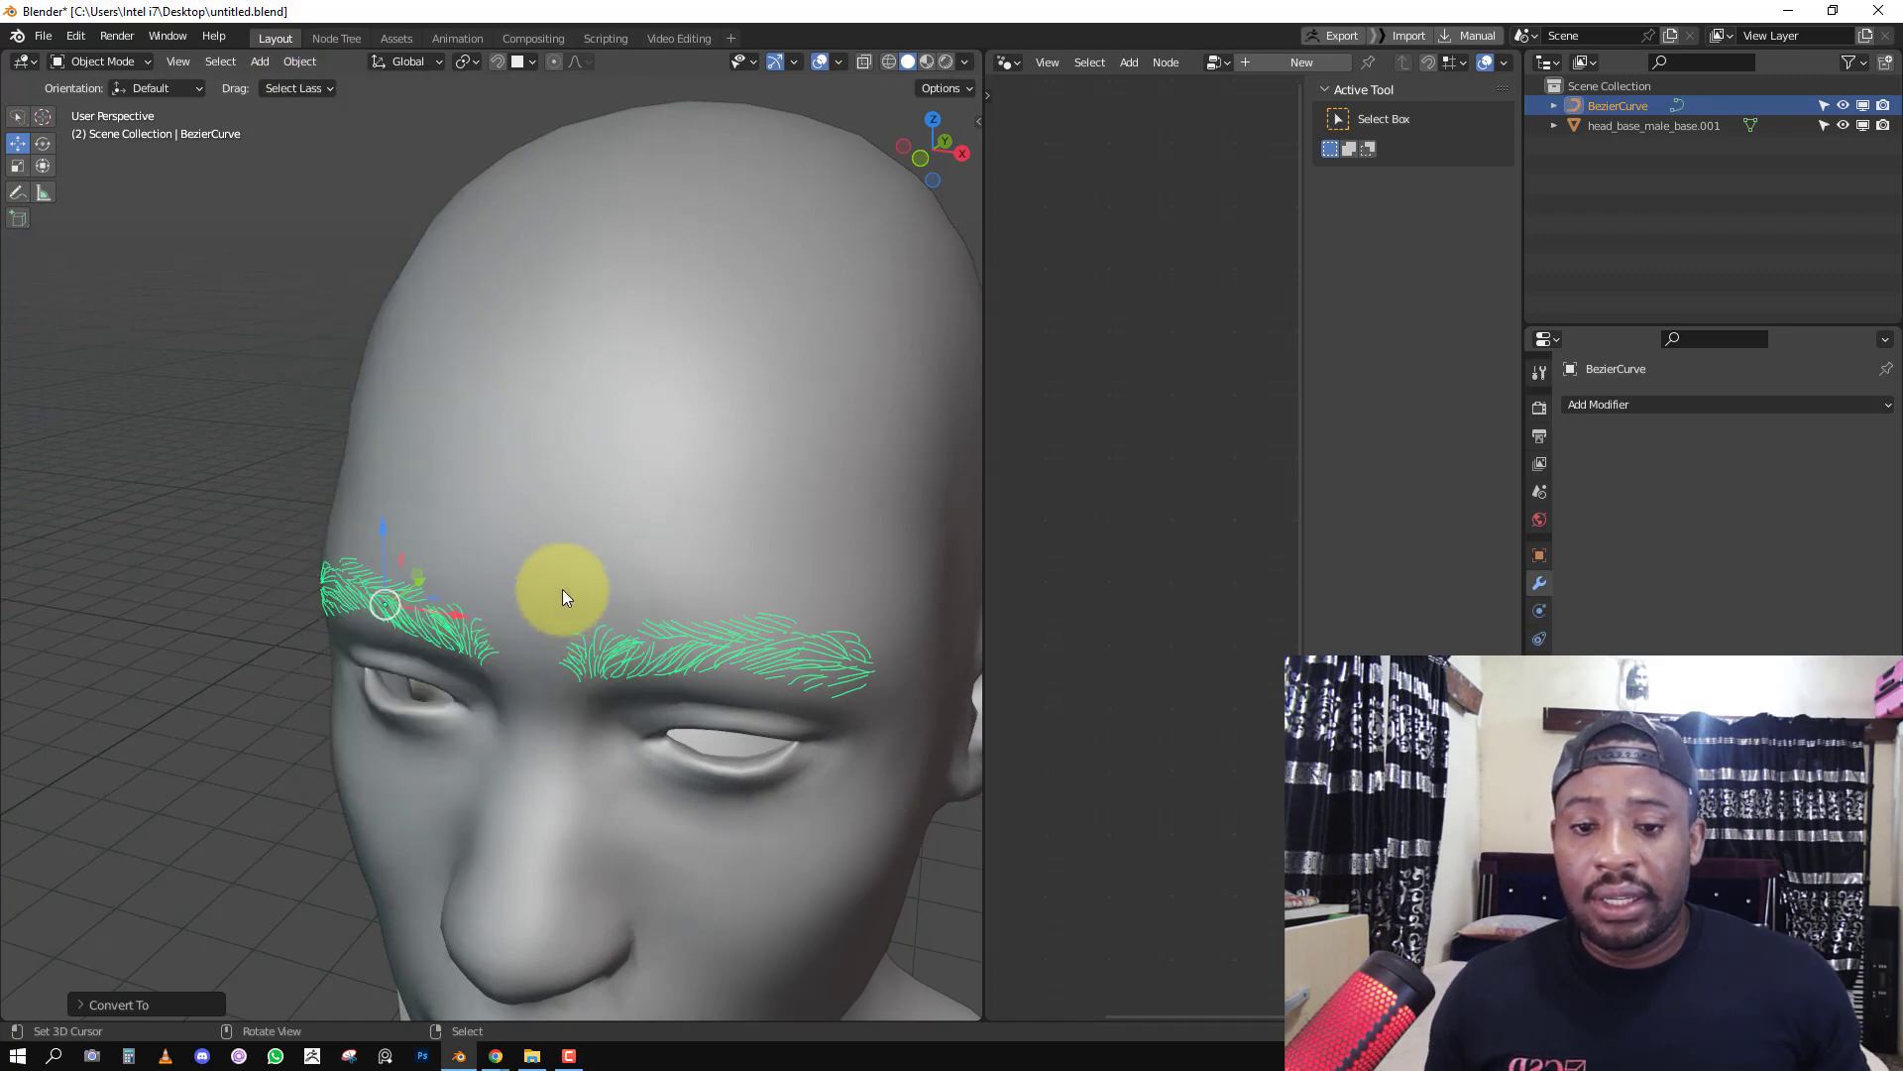
# Set the eyebrow curve's origin to its geometry, centred between the two eyebrows.
pyautogui.press('KP_1')
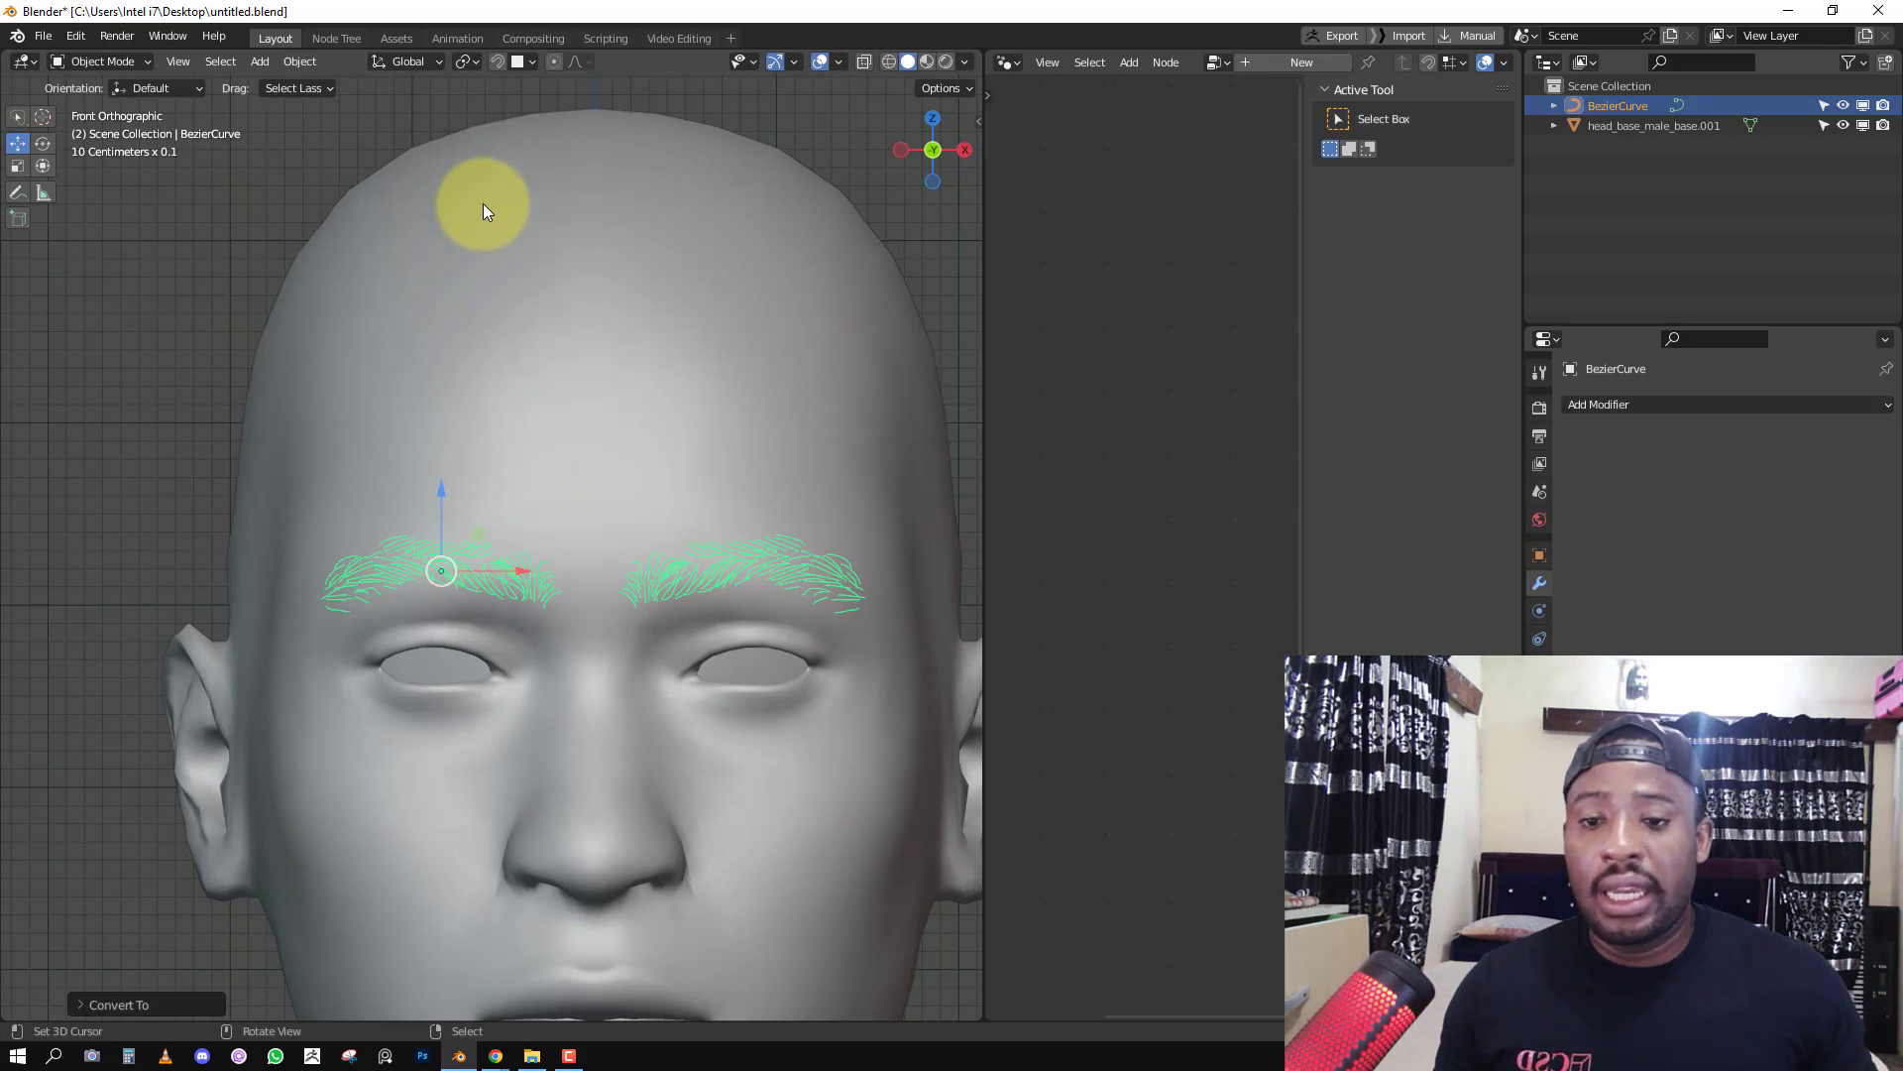
pyautogui.press('q')
pyautogui.click(468, 97)
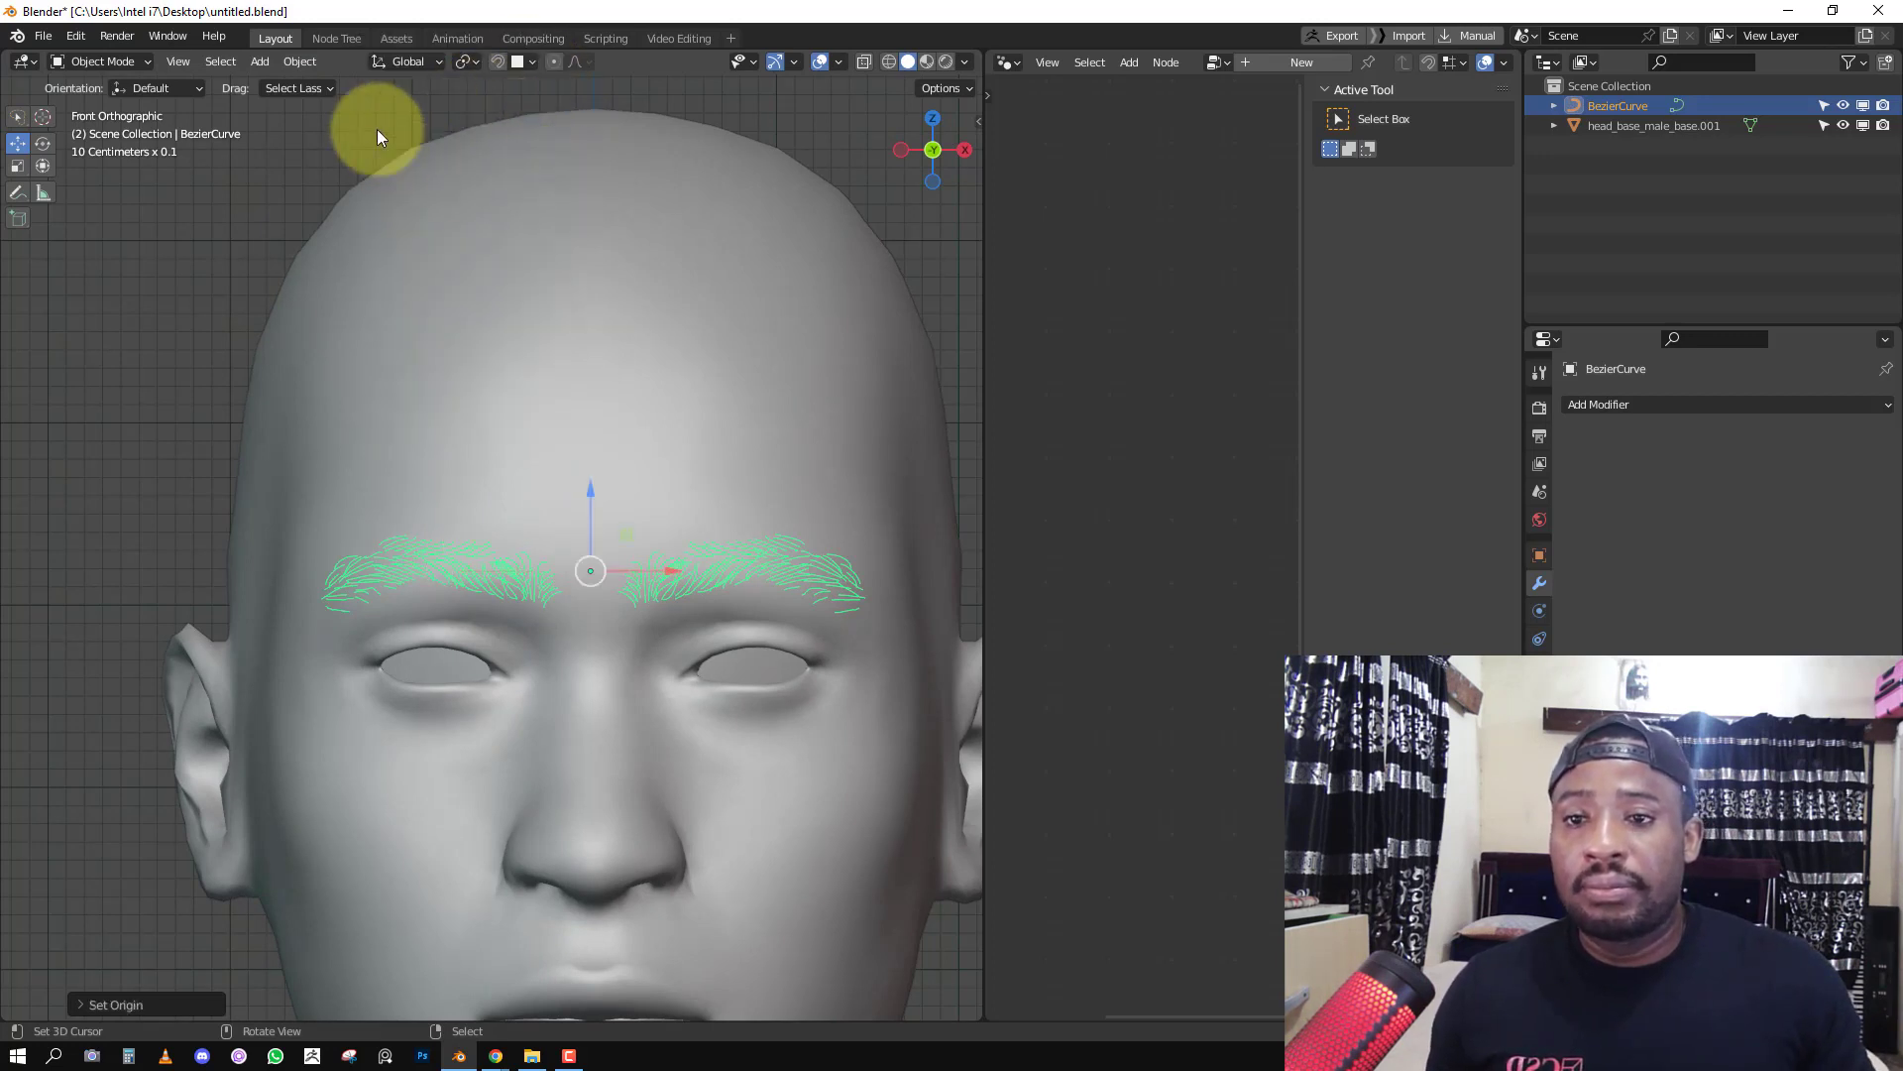
# Convert the eyebrow curve object to hair Curves and deselect it.
pyautogui.click(301, 63)
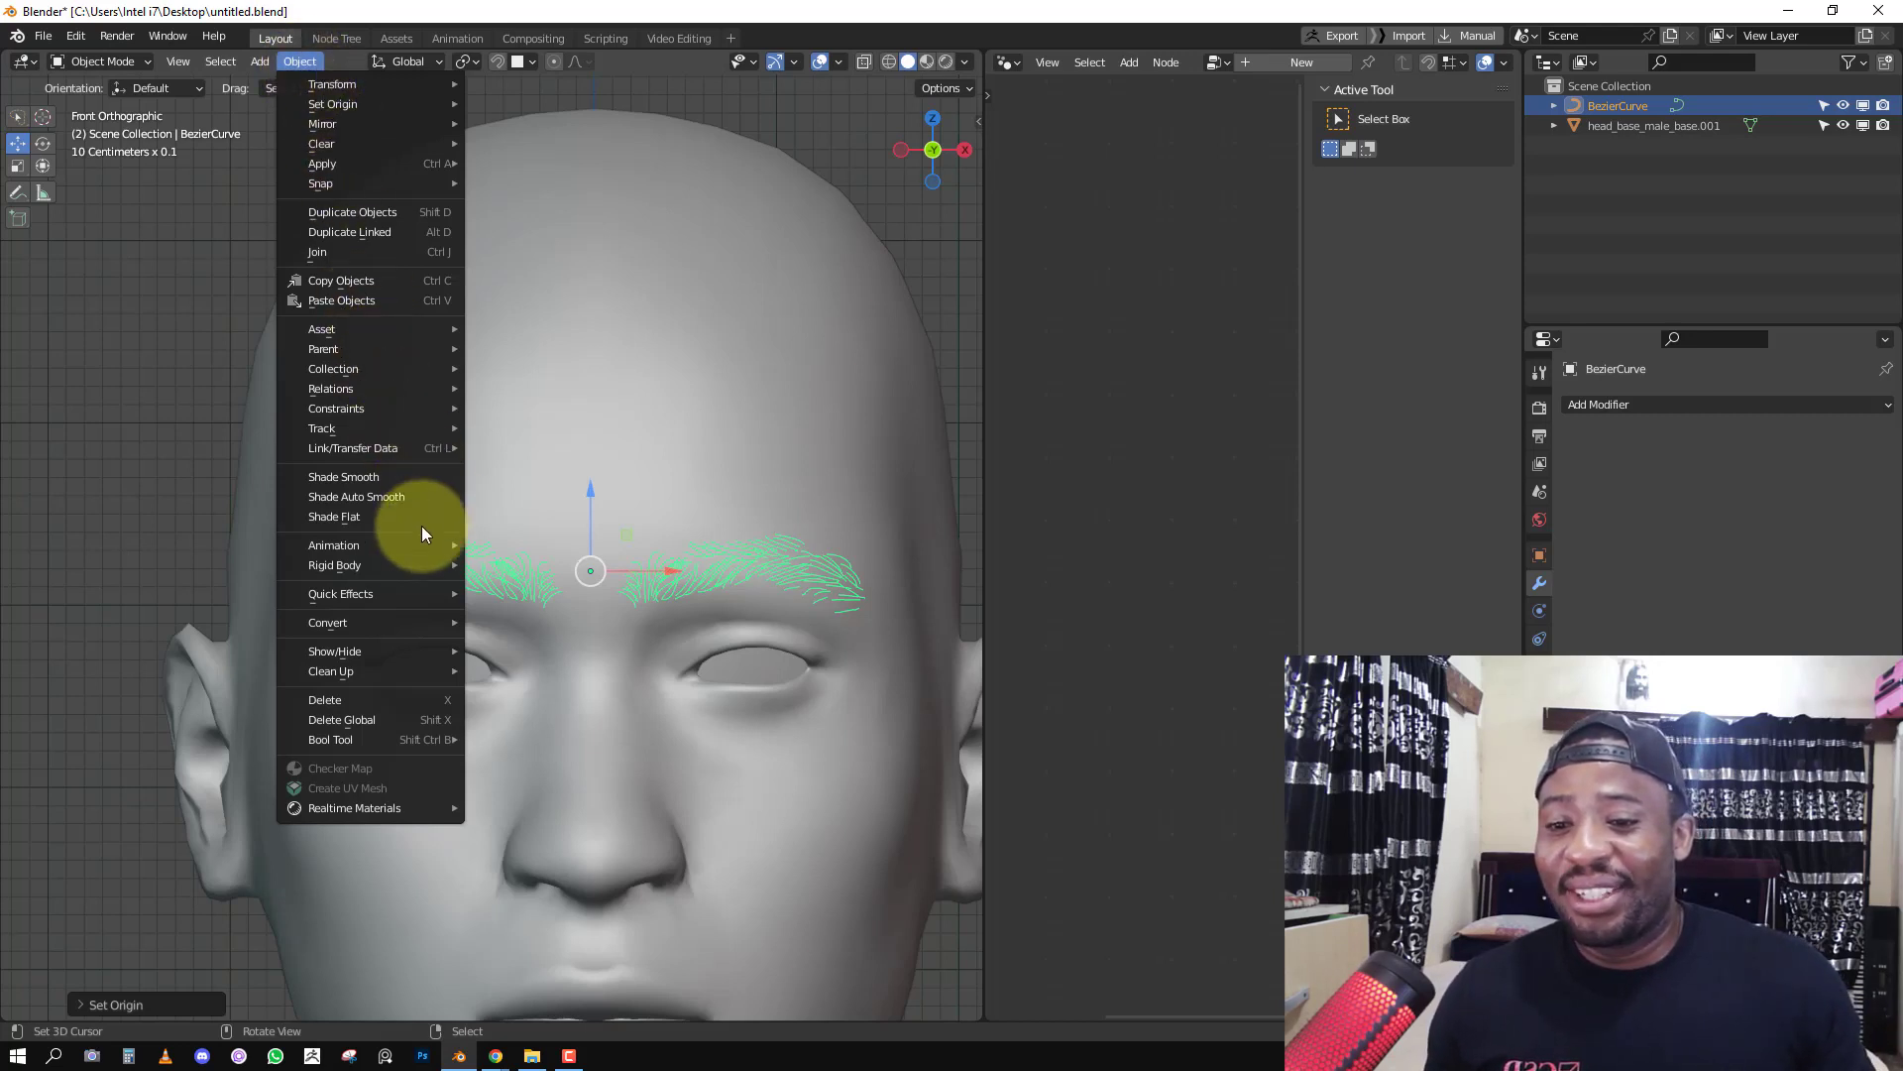
pyautogui.moveTo(407, 629)
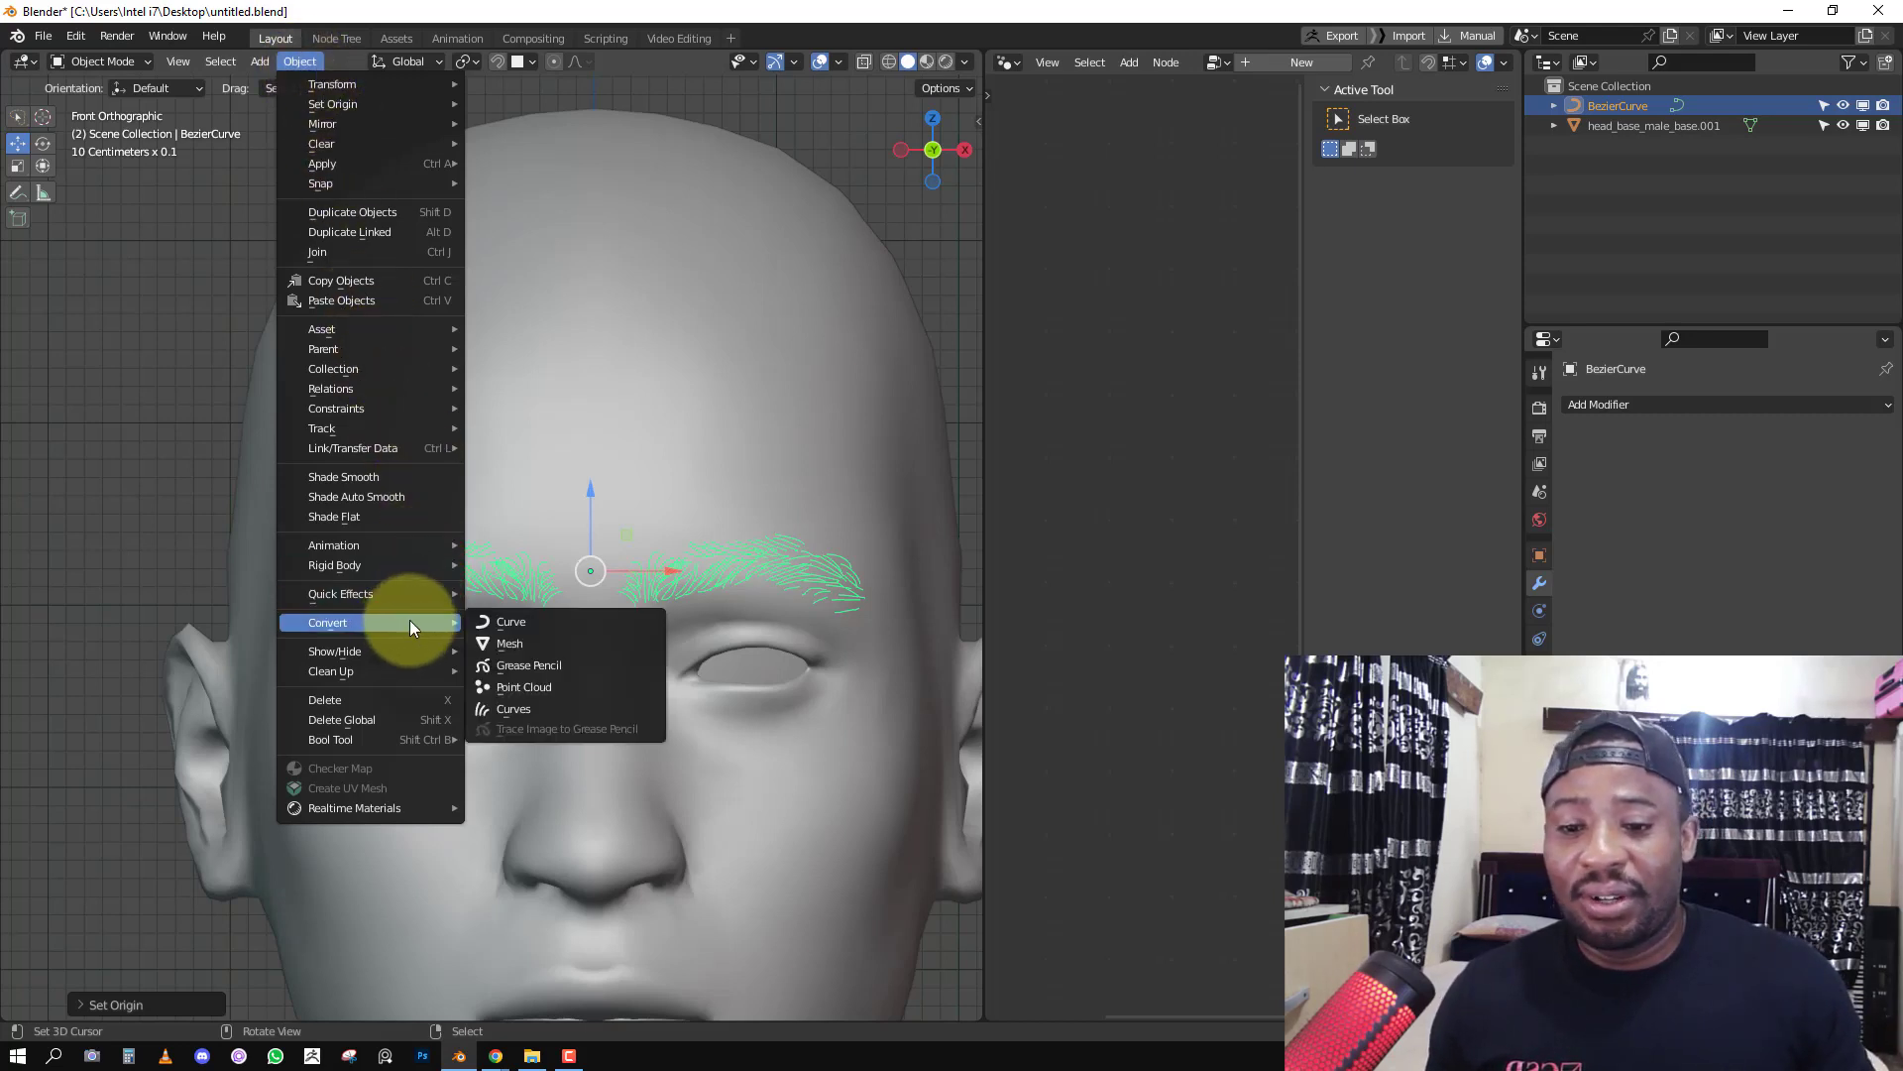
pyautogui.click(548, 704)
pyautogui.moveTo(593, 507); pyautogui.dragTo(545, 551, button='middle')
pyautogui.hotkey('alt', 'a')
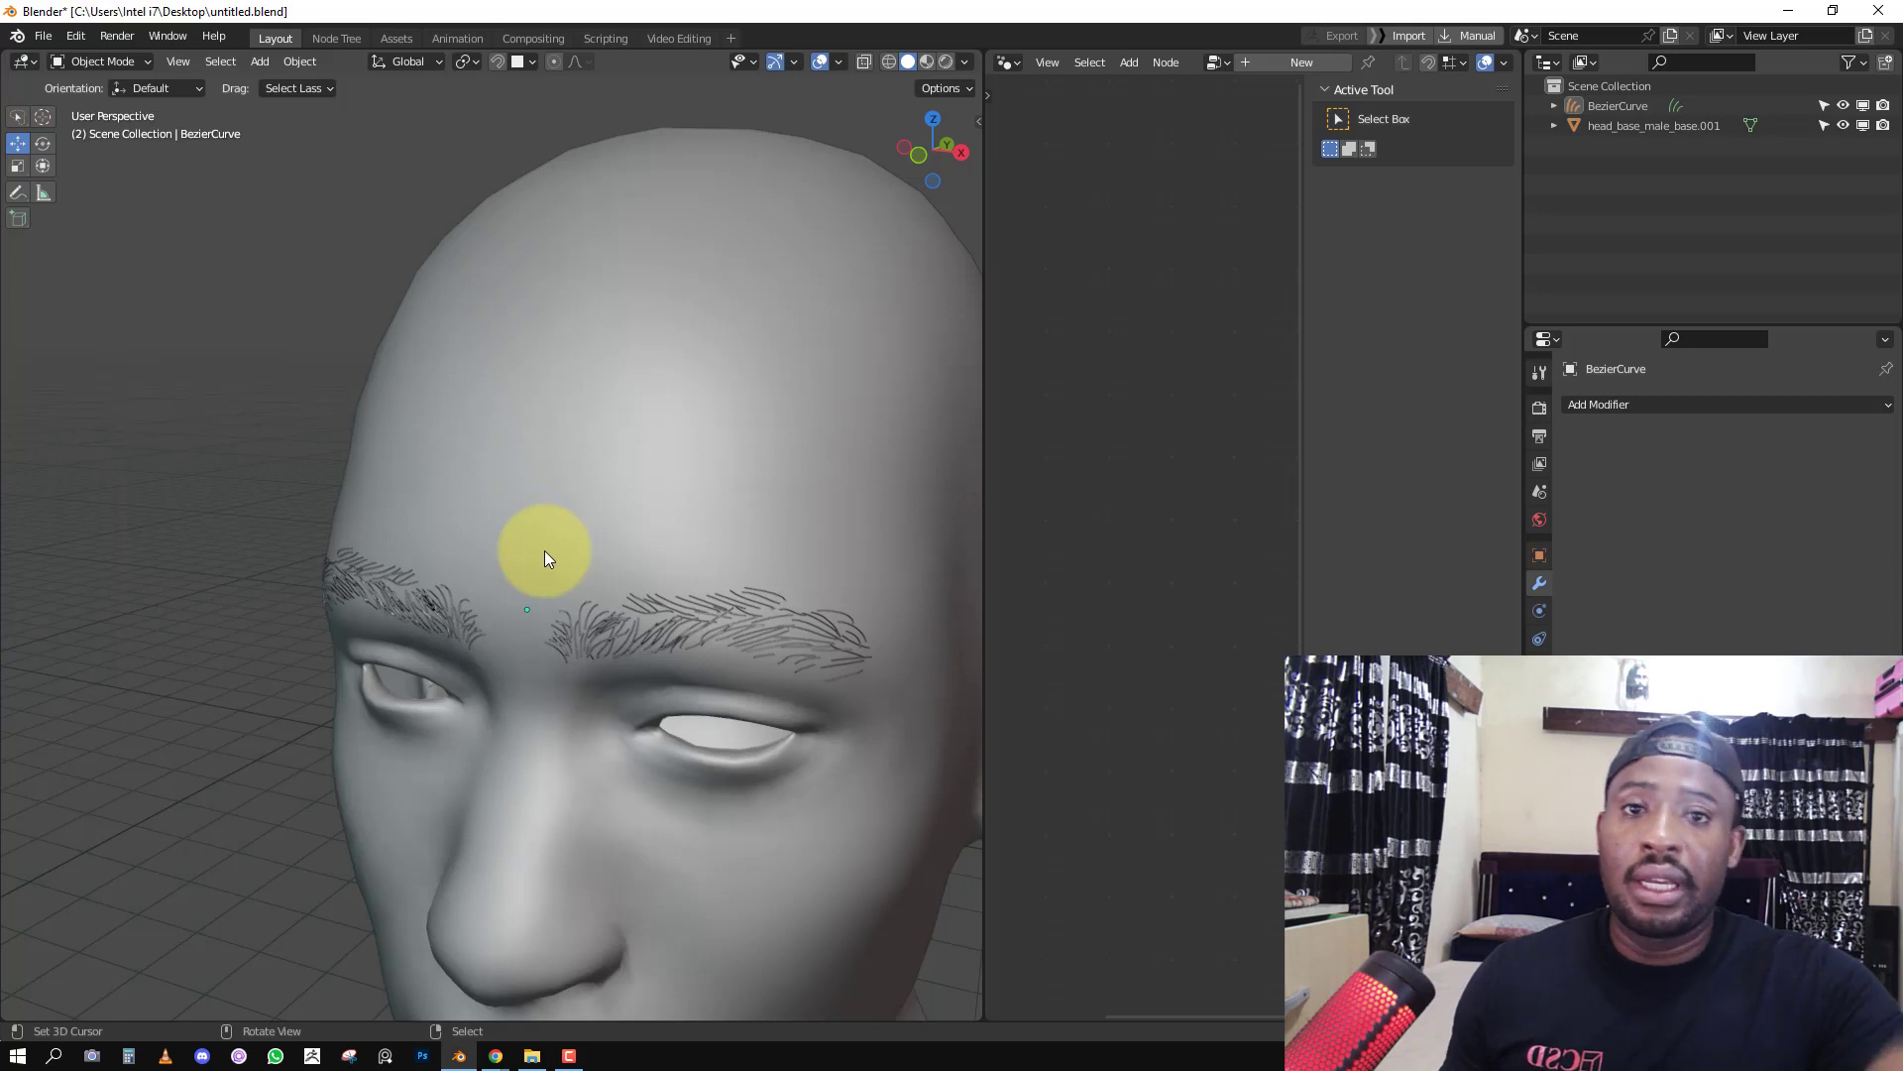
pyautogui.press('KP_1')
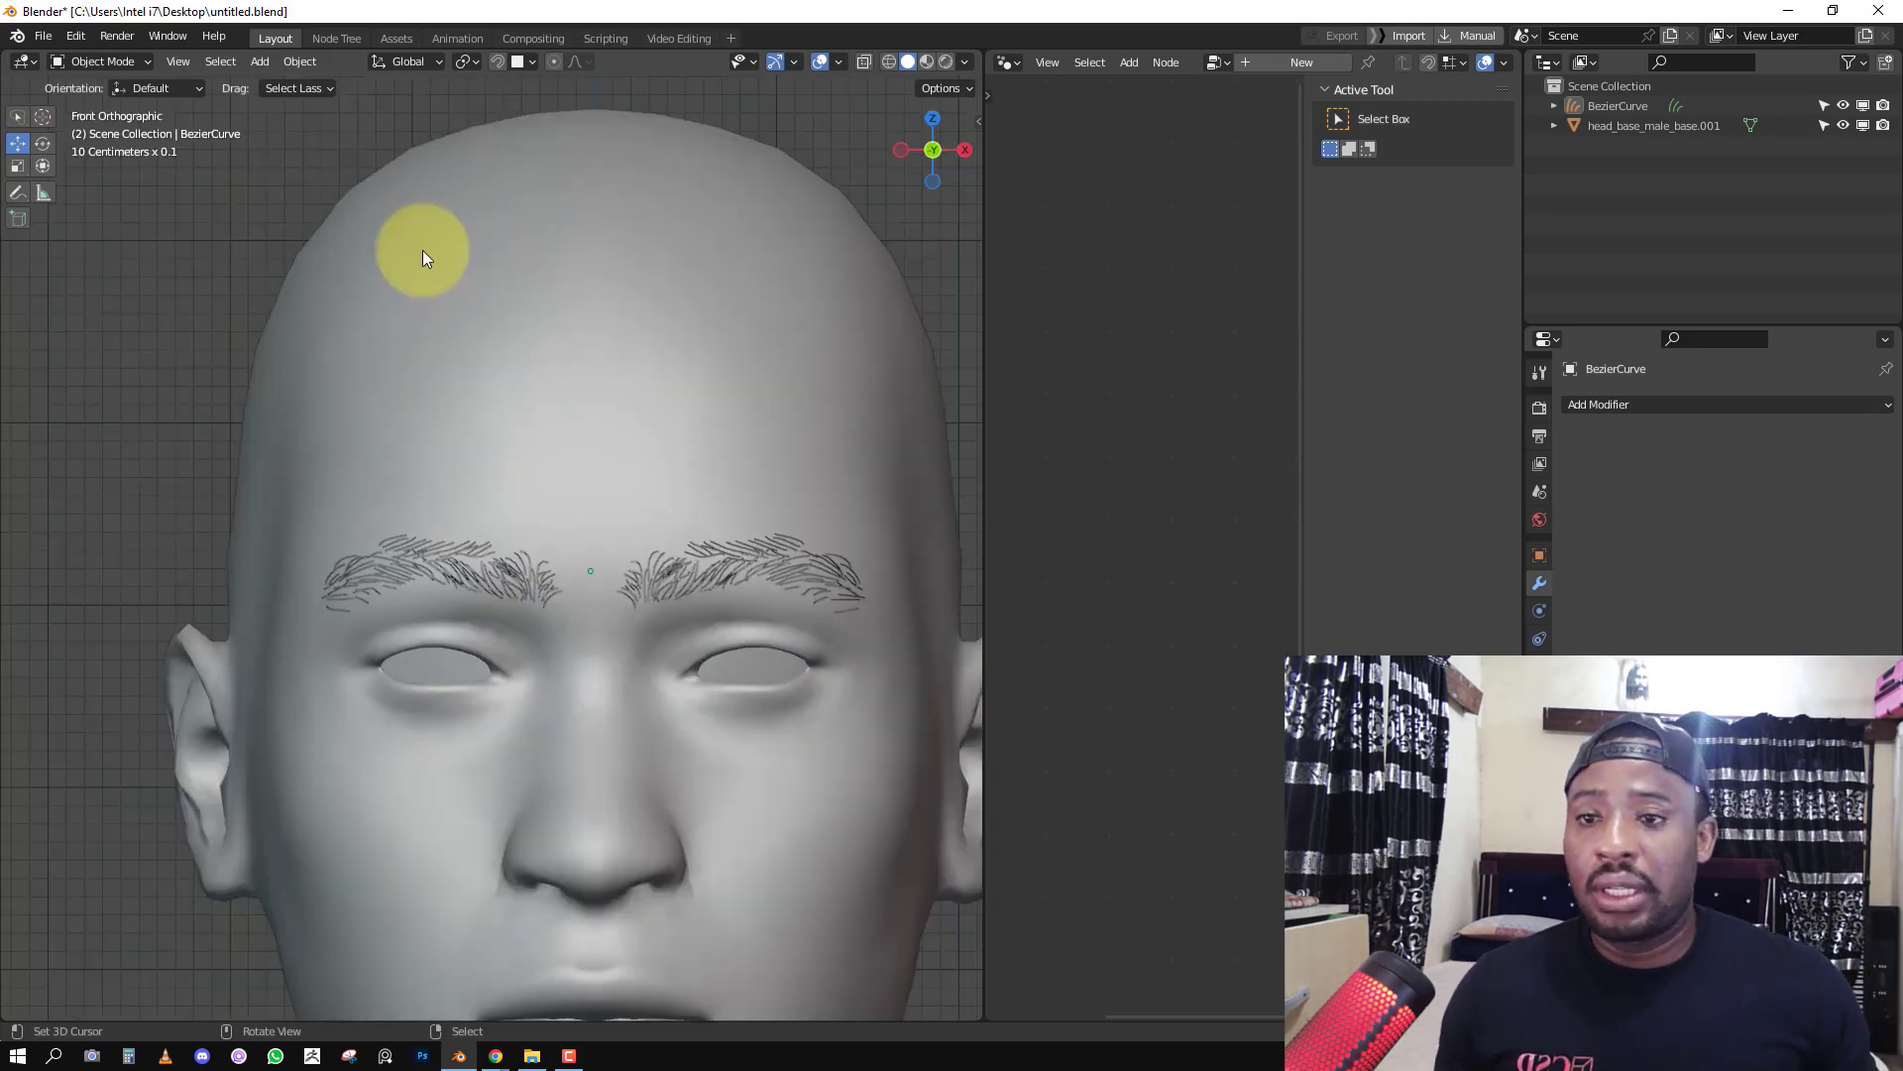
pyautogui.click(298, 61)
pyautogui.moveTo(358, 623)
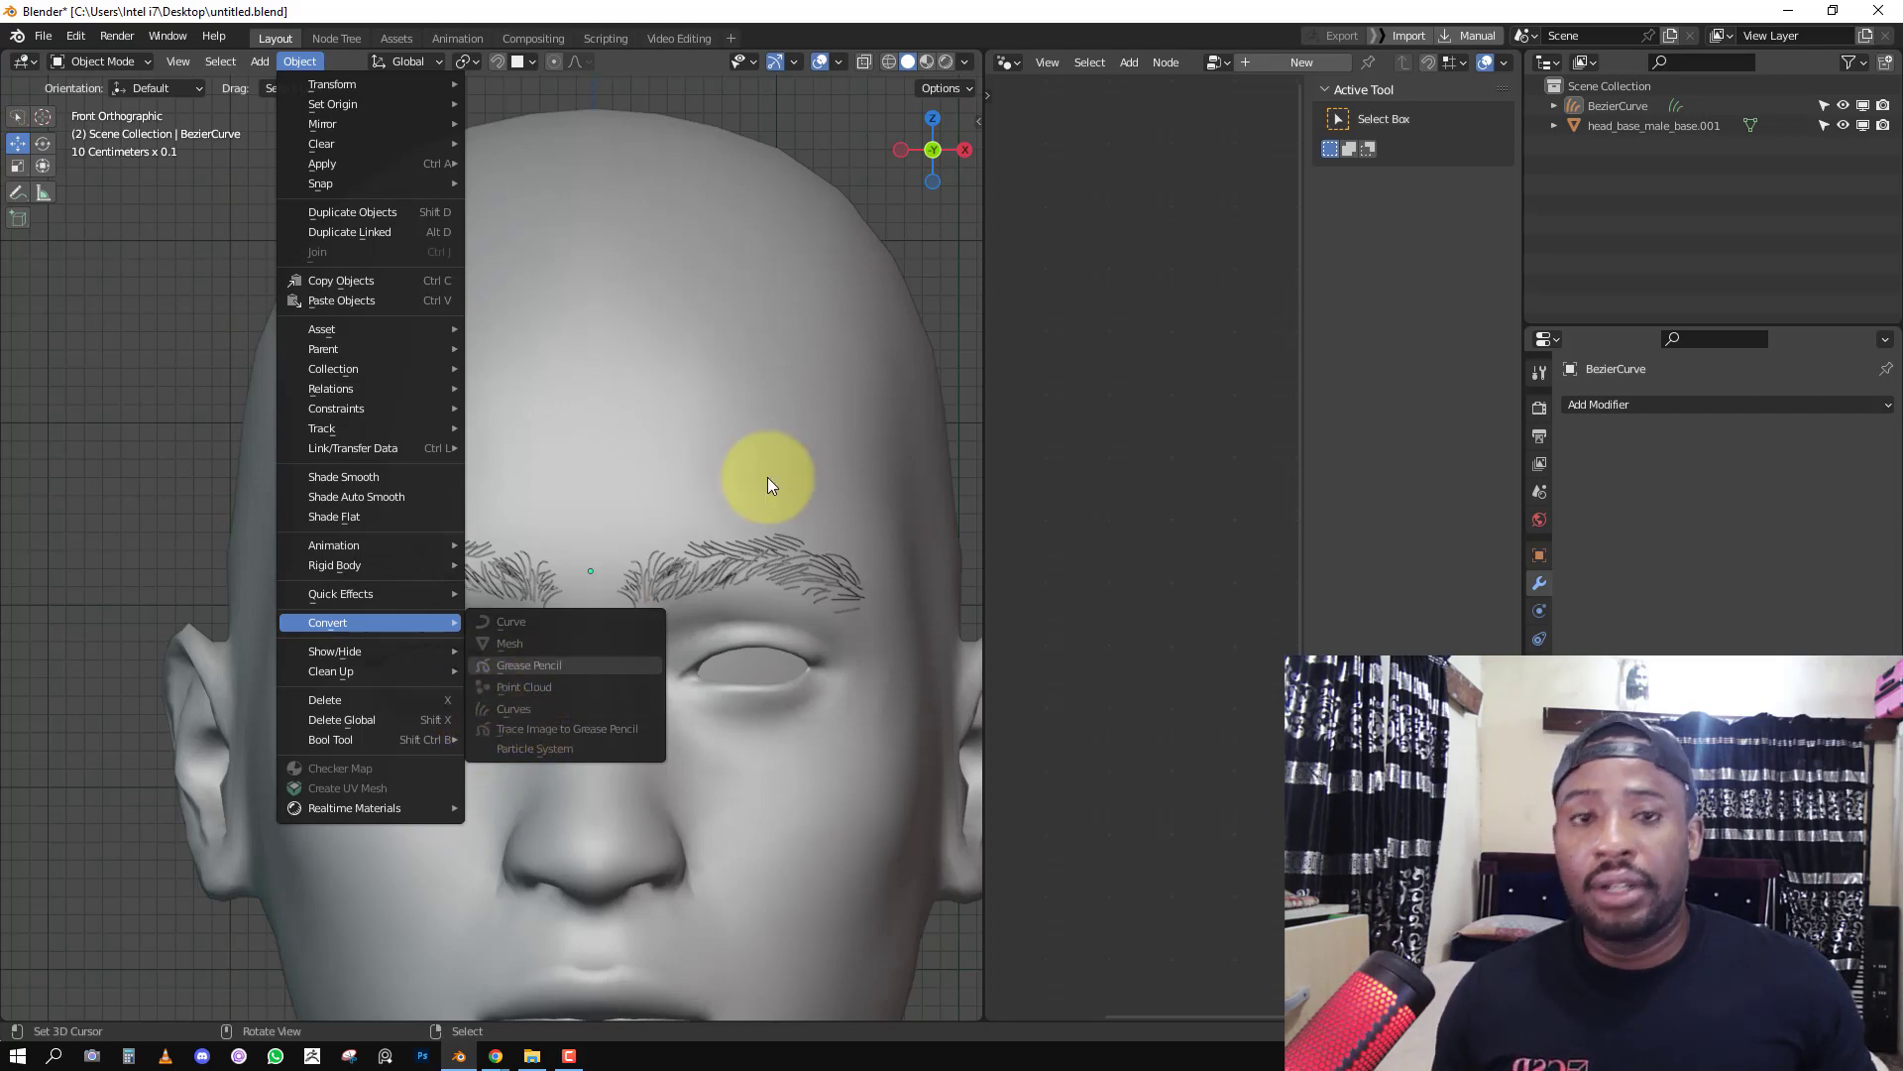
pyautogui.moveTo(732, 573)
pyautogui.mouseDown(button='middle')
pyautogui.moveTo(650, 611)
pyautogui.moveTo(646, 571)
pyautogui.moveTo(748, 589)
pyautogui.mouseUp(button='middle')
pyautogui.rightClick(653, 591)
pyautogui.hotkey('alt', 'a')
pyautogui.scroll(1, 646, 571)
# Select the eyebrow hair curves, view their Sculpt Mode tools, and return to Object Mode.
pyautogui.rightClick(650, 571)
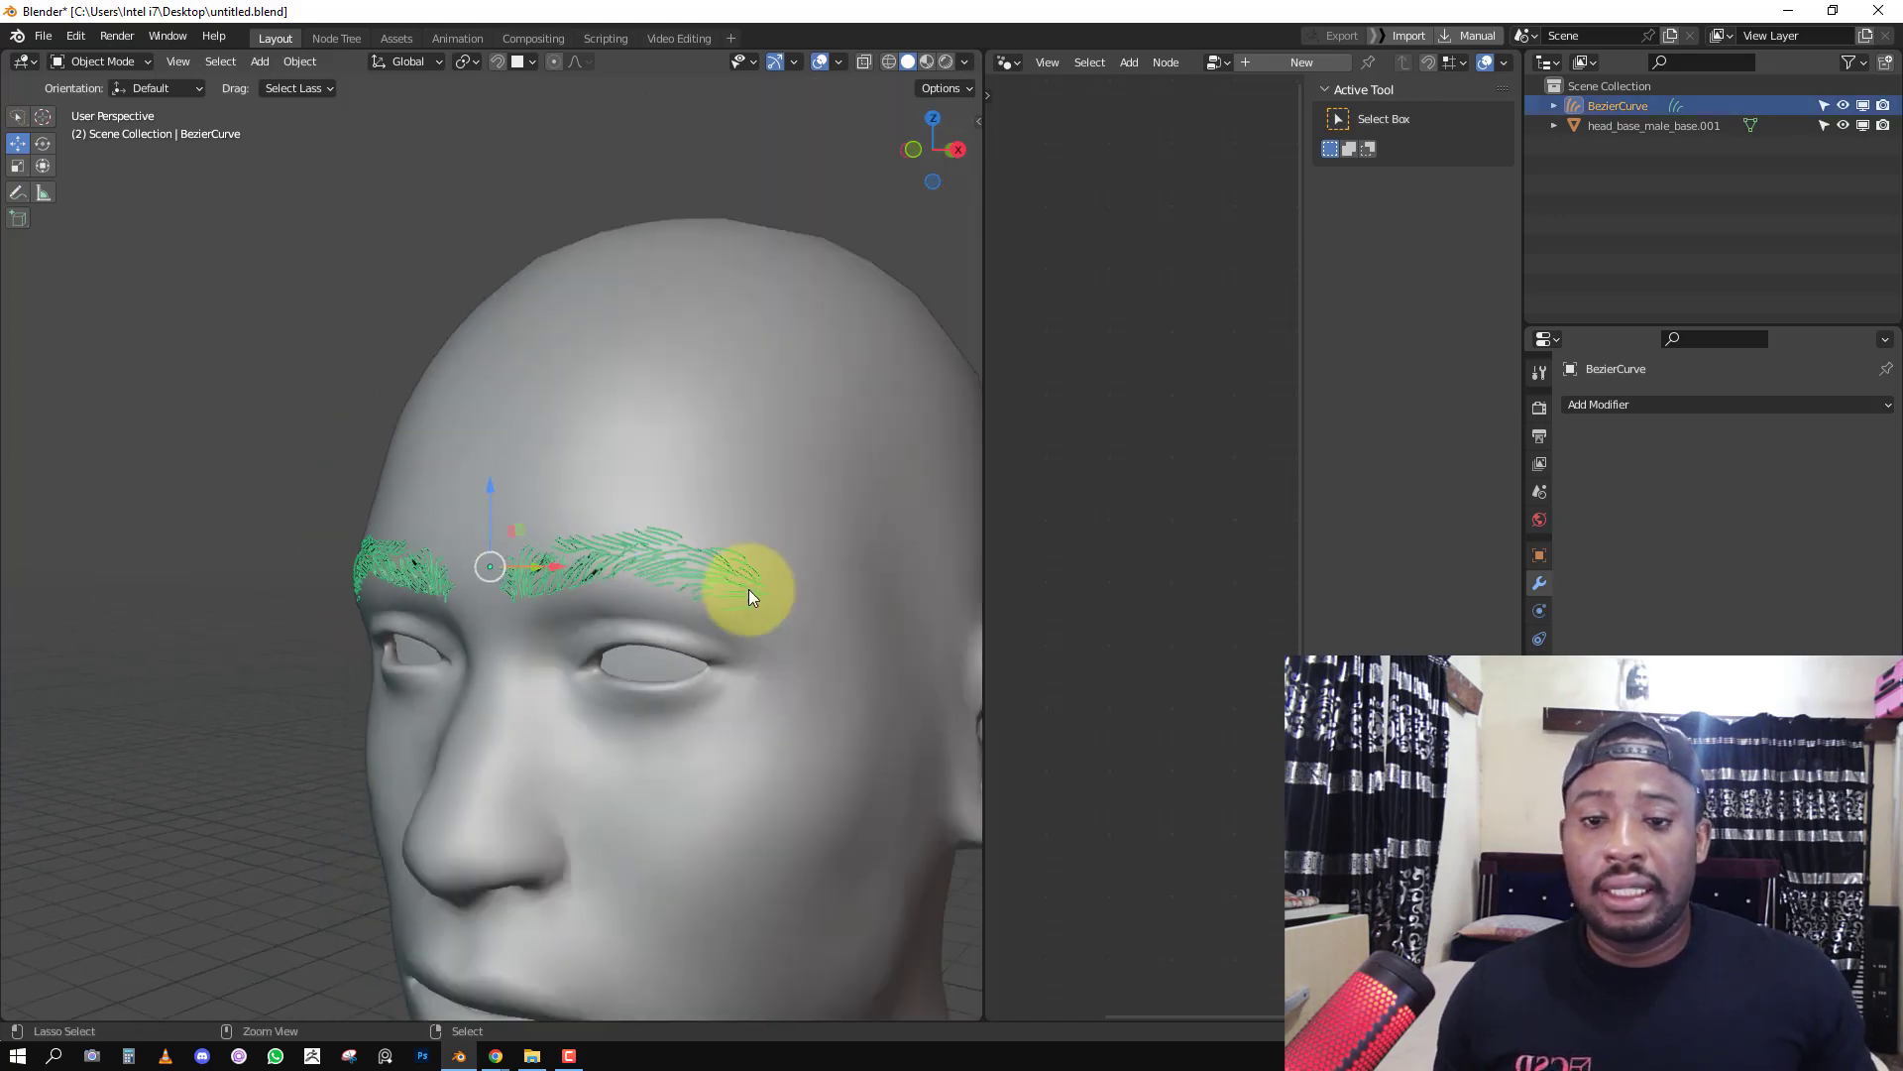
pyautogui.hotkey('ctrl', 'Tab')
pyautogui.click(890, 590)
pyautogui.moveTo(890, 586); pyautogui.dragTo(99, 193, button='middle')
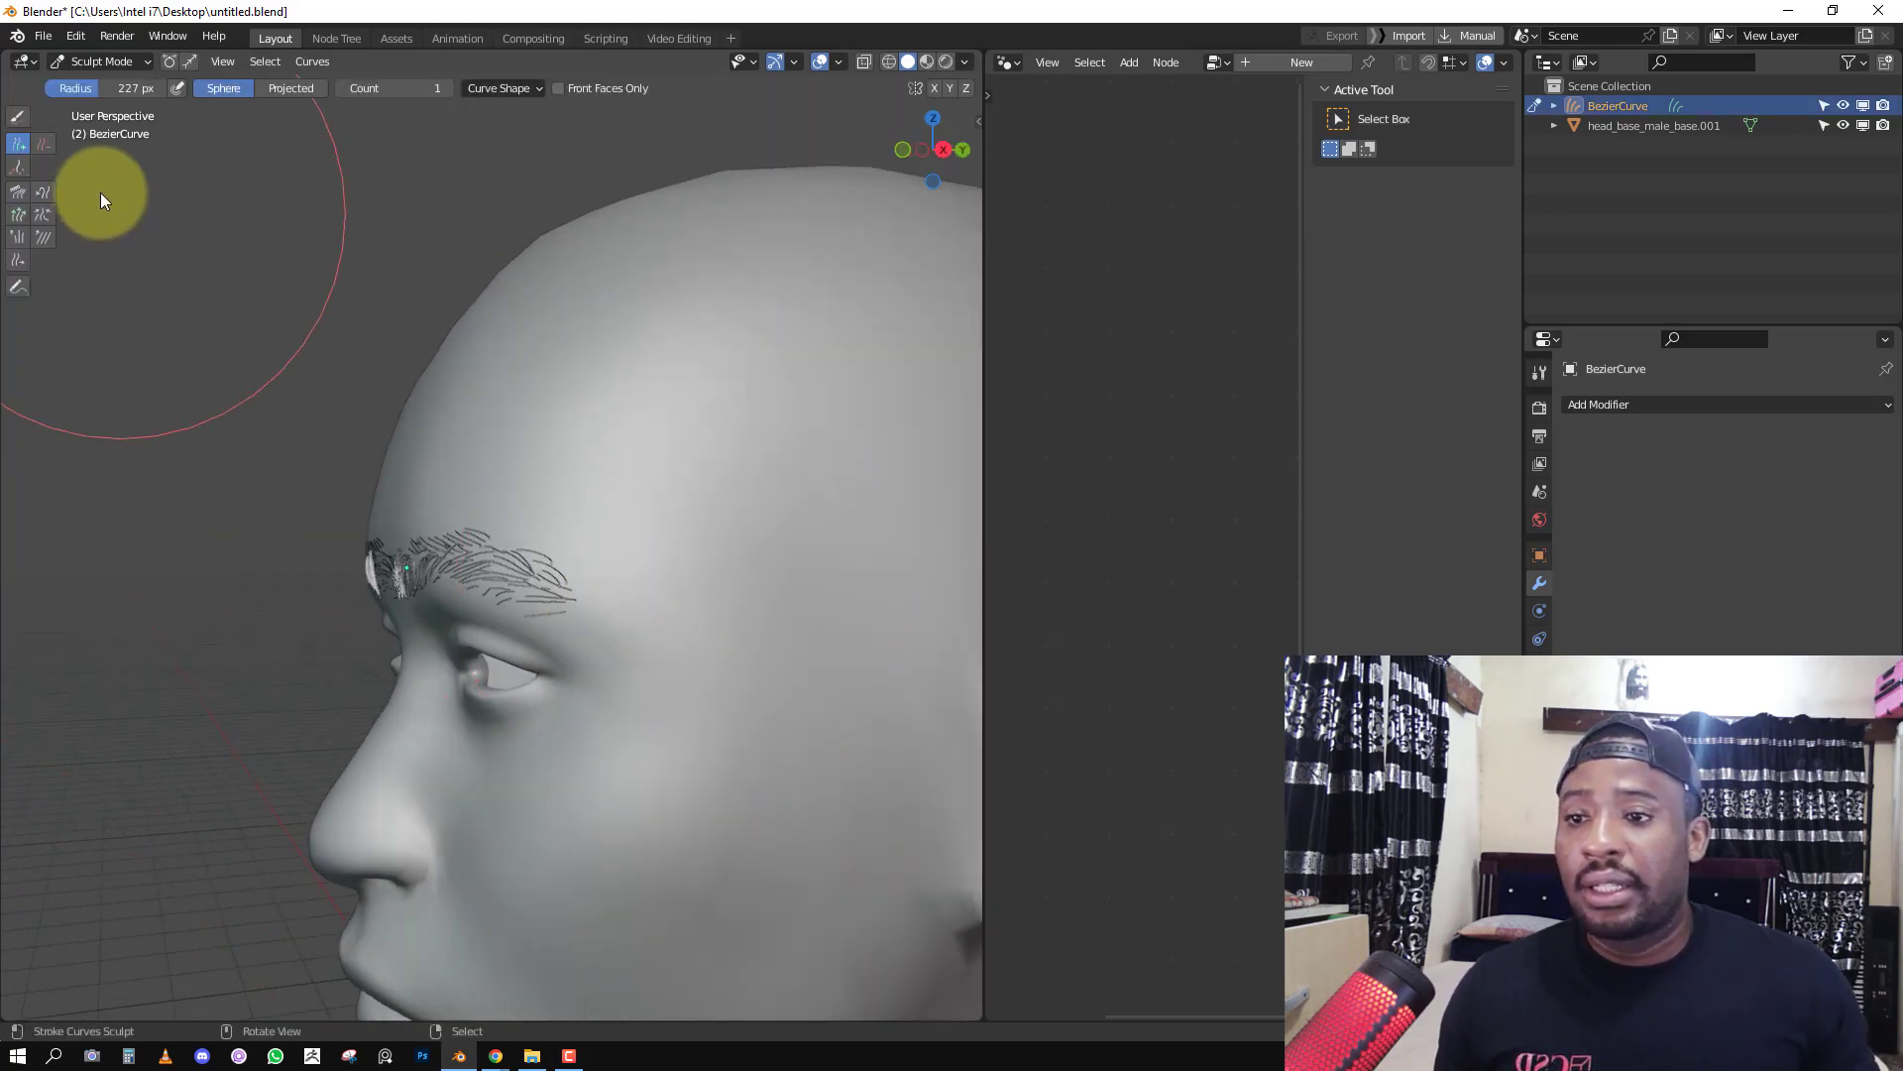
pyautogui.hotkey('ctrl', 'Tab')
pyautogui.click(387, 554)
pyautogui.press('KP_1')
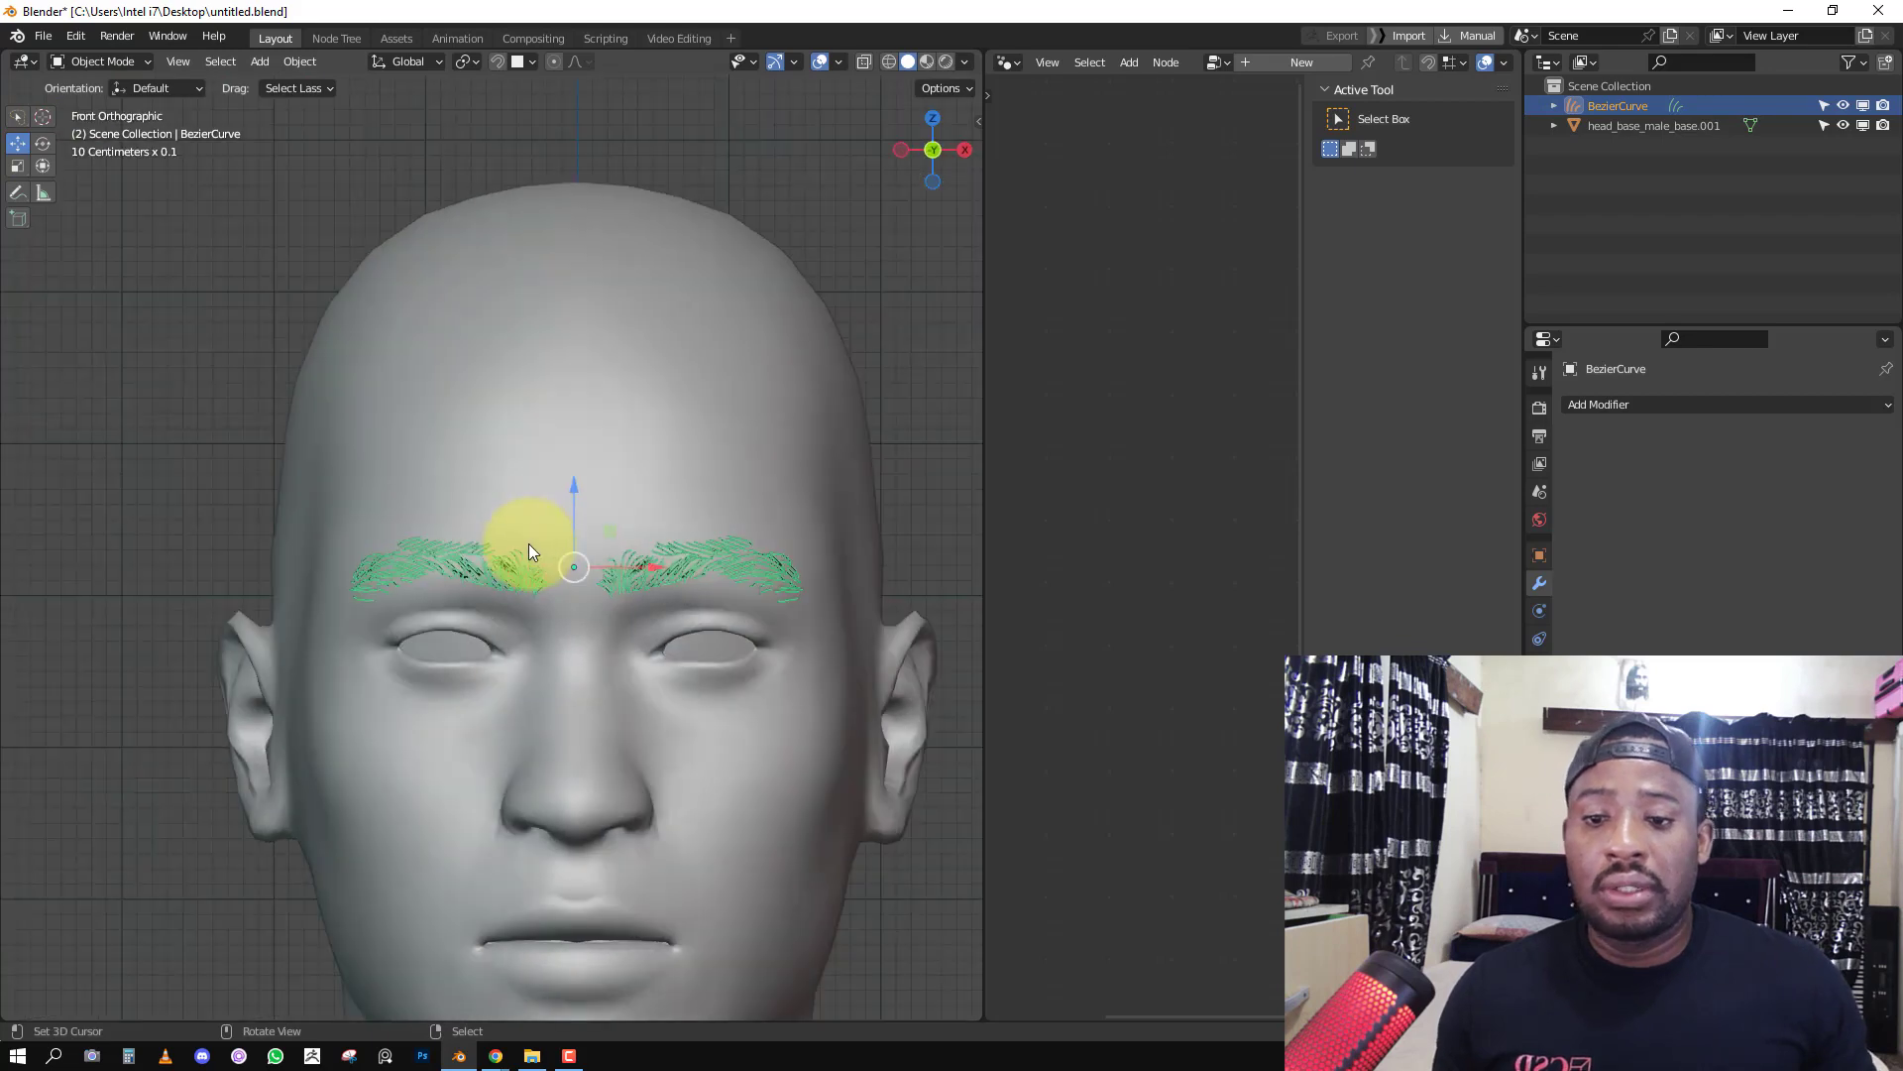
pyautogui.hotkey('alt', 'a')
pyautogui.click(654, 563)
pyautogui.moveTo(654, 563)
pyautogui.mouseDown(button='middle')
pyautogui.moveTo(688, 562)
pyautogui.moveTo(625, 567)
pyautogui.mouseUp(button='middle')
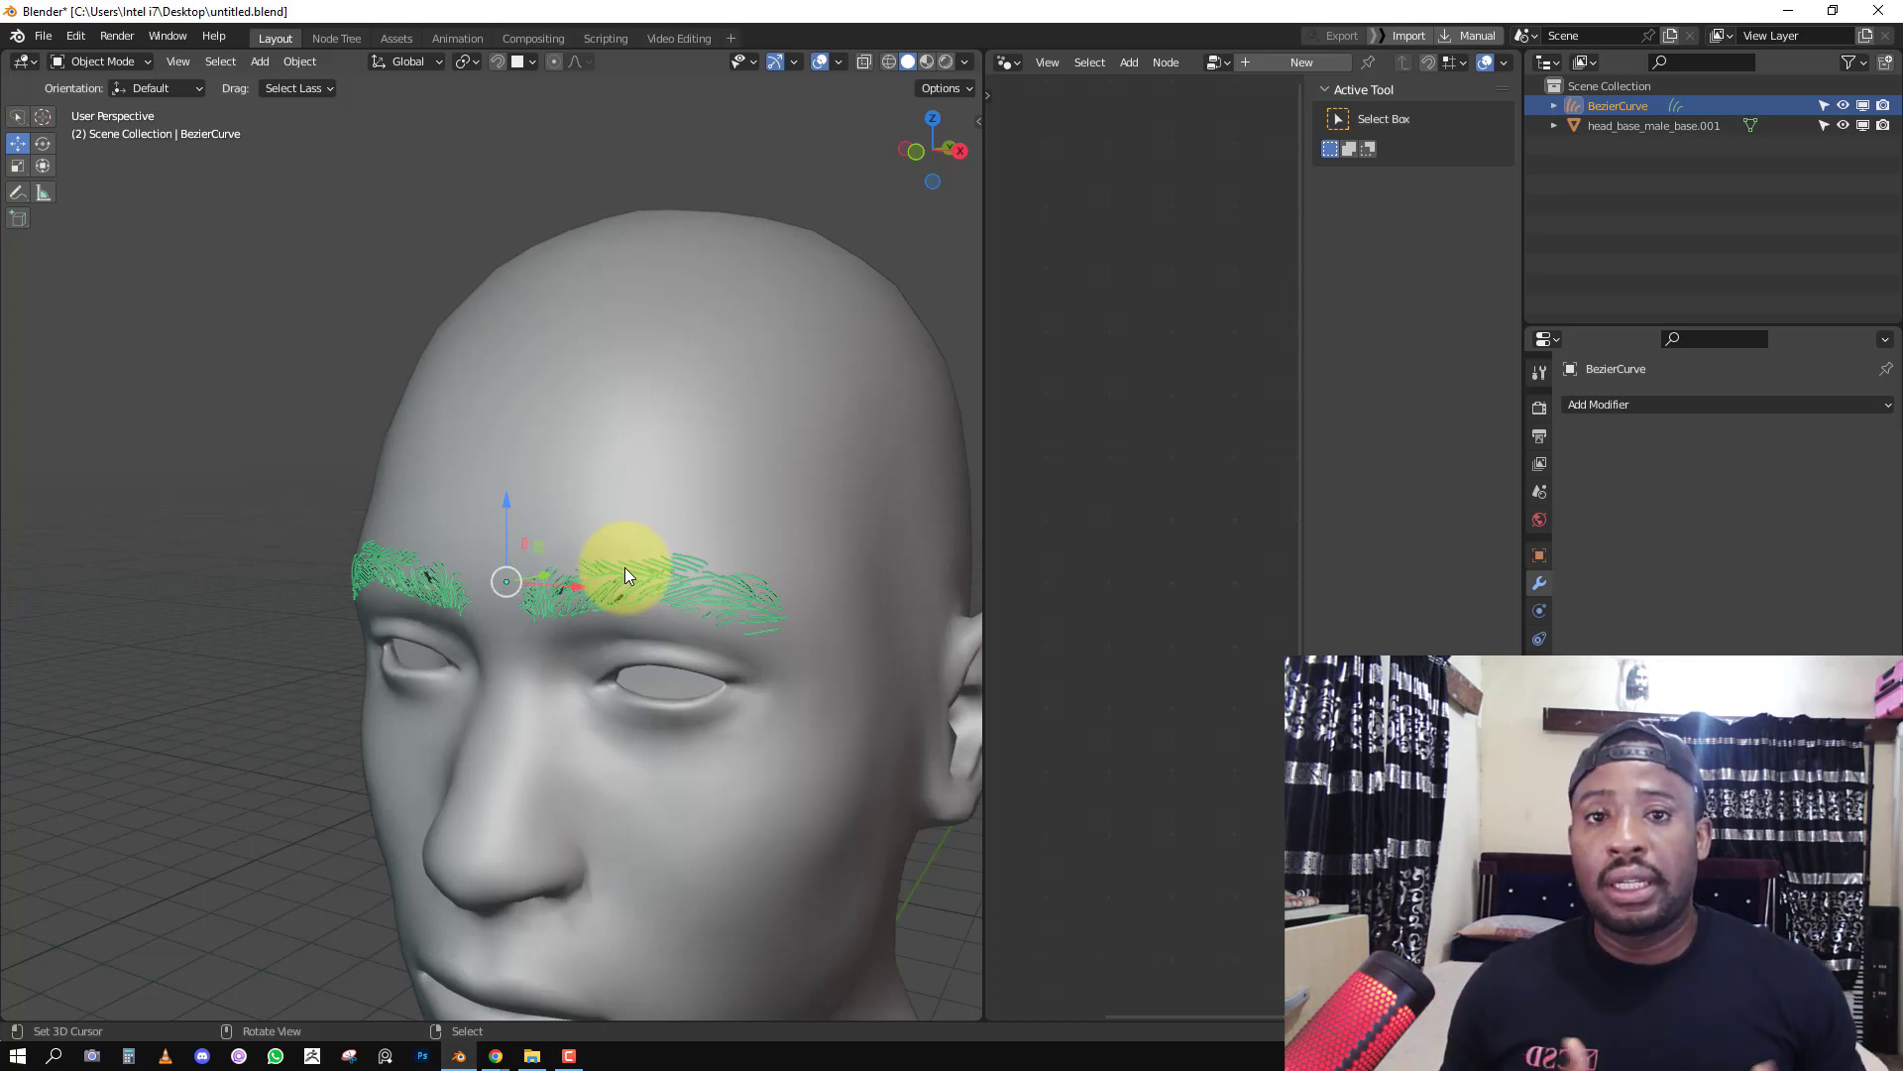
pyautogui.press('KP_1')
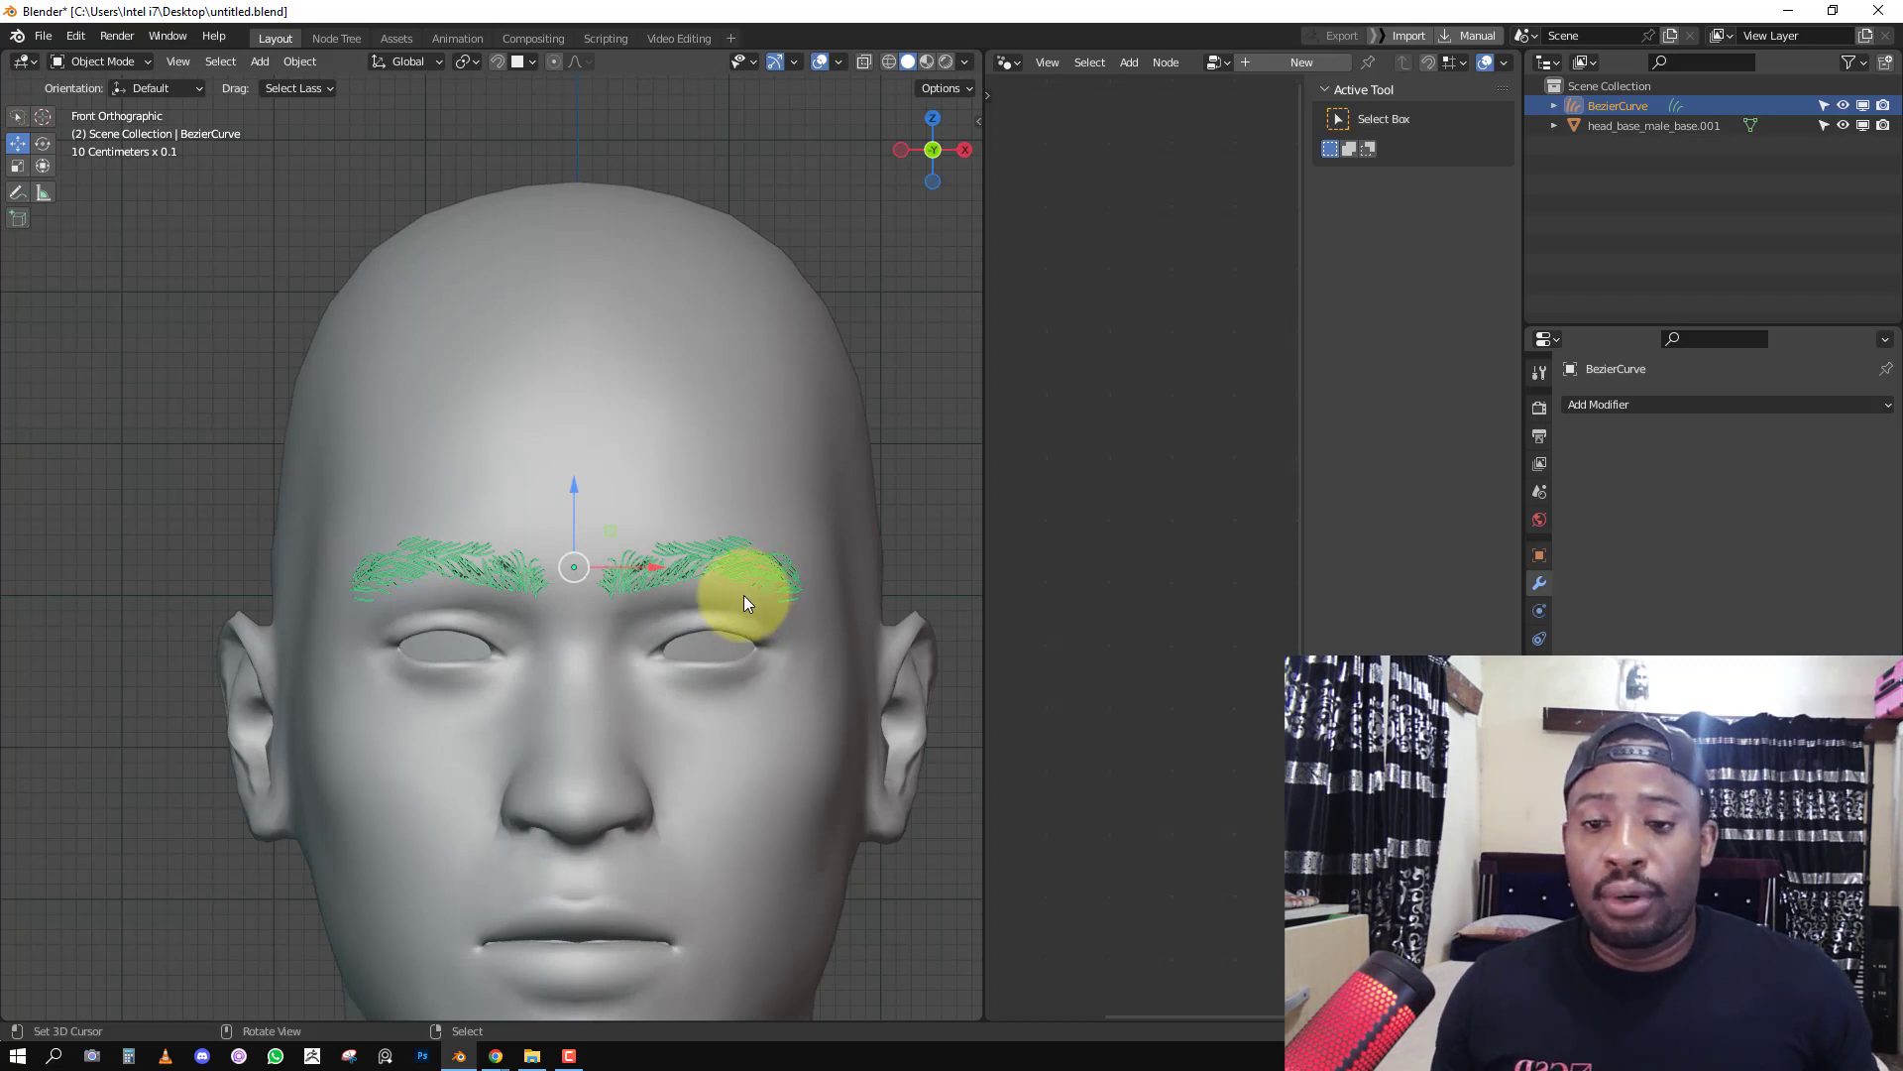
pyautogui.moveTo(742, 593); pyautogui.dragTo(634, 521, button='middle')
pyautogui.press('g')
pyautogui.press('Escape')
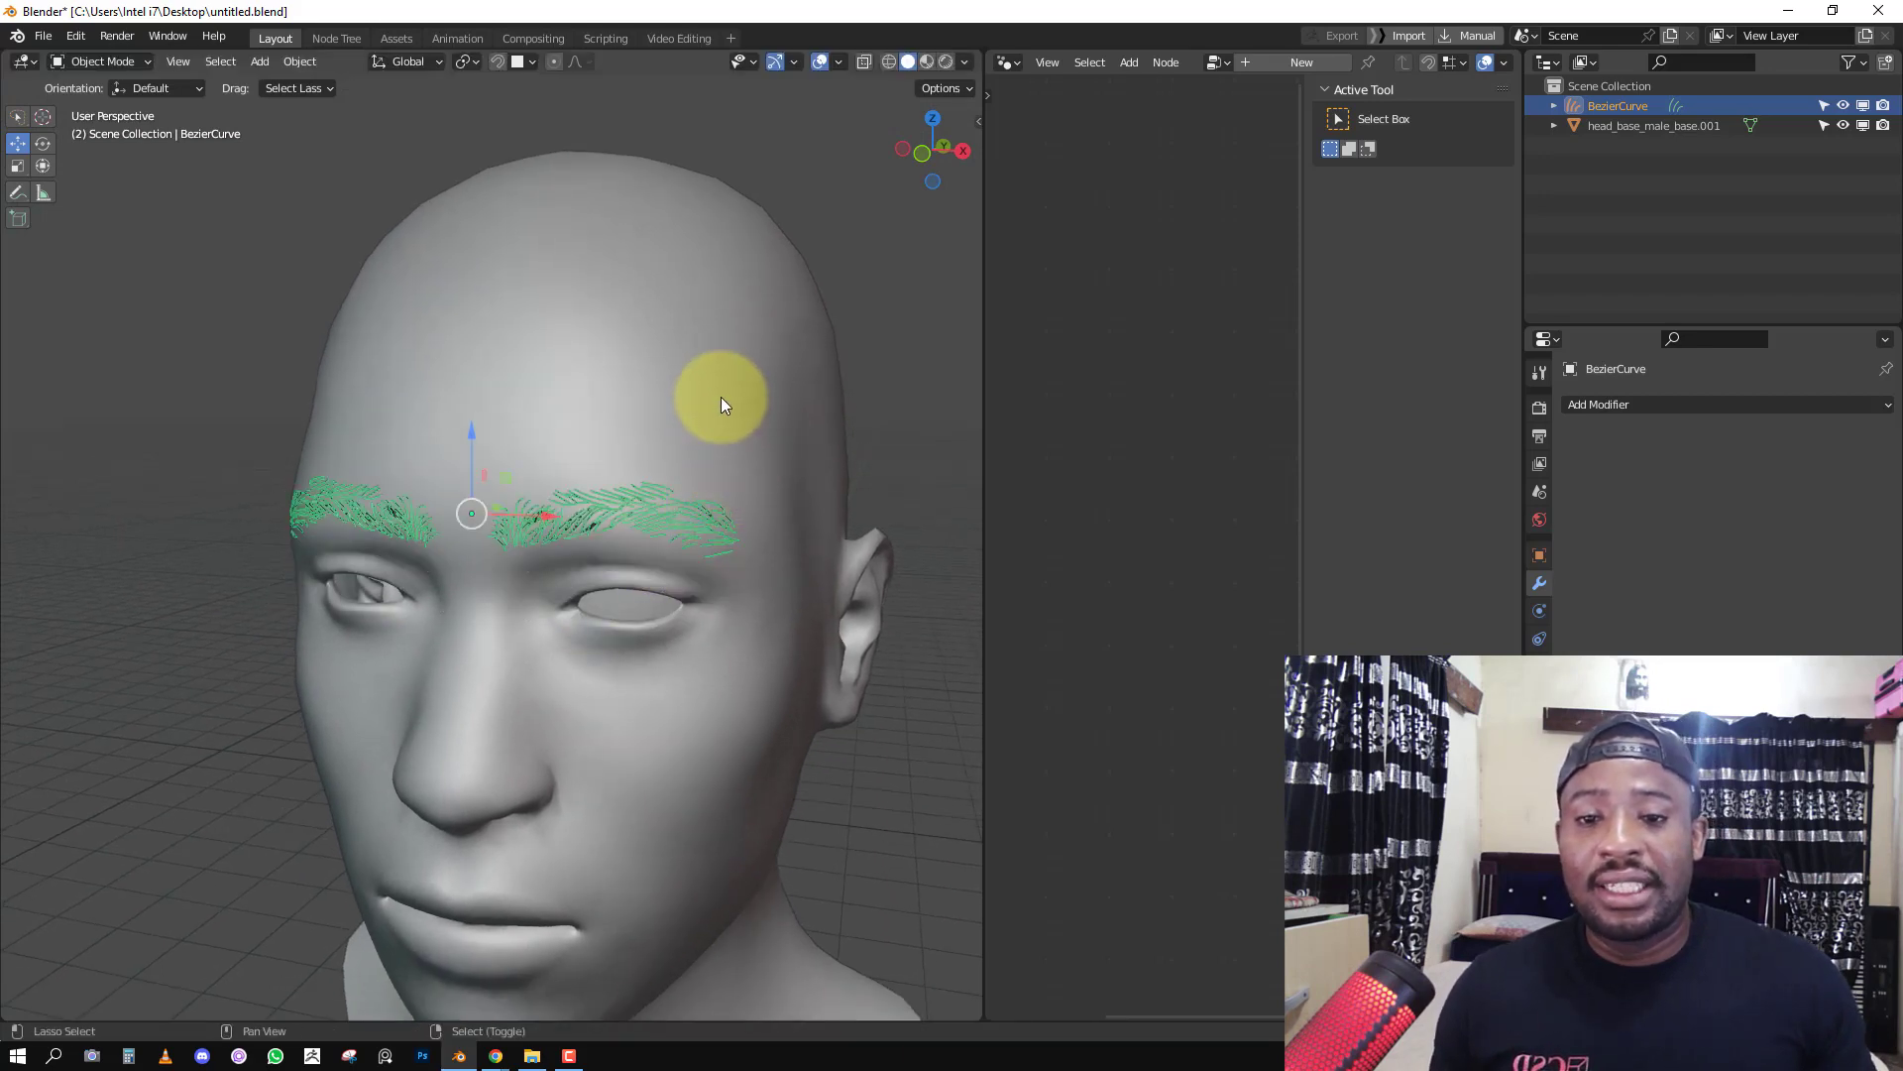
# Parent the selected eyebrow hair curves to the head mesh with the Attach Curves to Surface option.
pyautogui.keyDown('shift'); pyautogui.click(721, 396); pyautogui.keyUp('shift')
pyautogui.hotkey('ctrl', 'p')
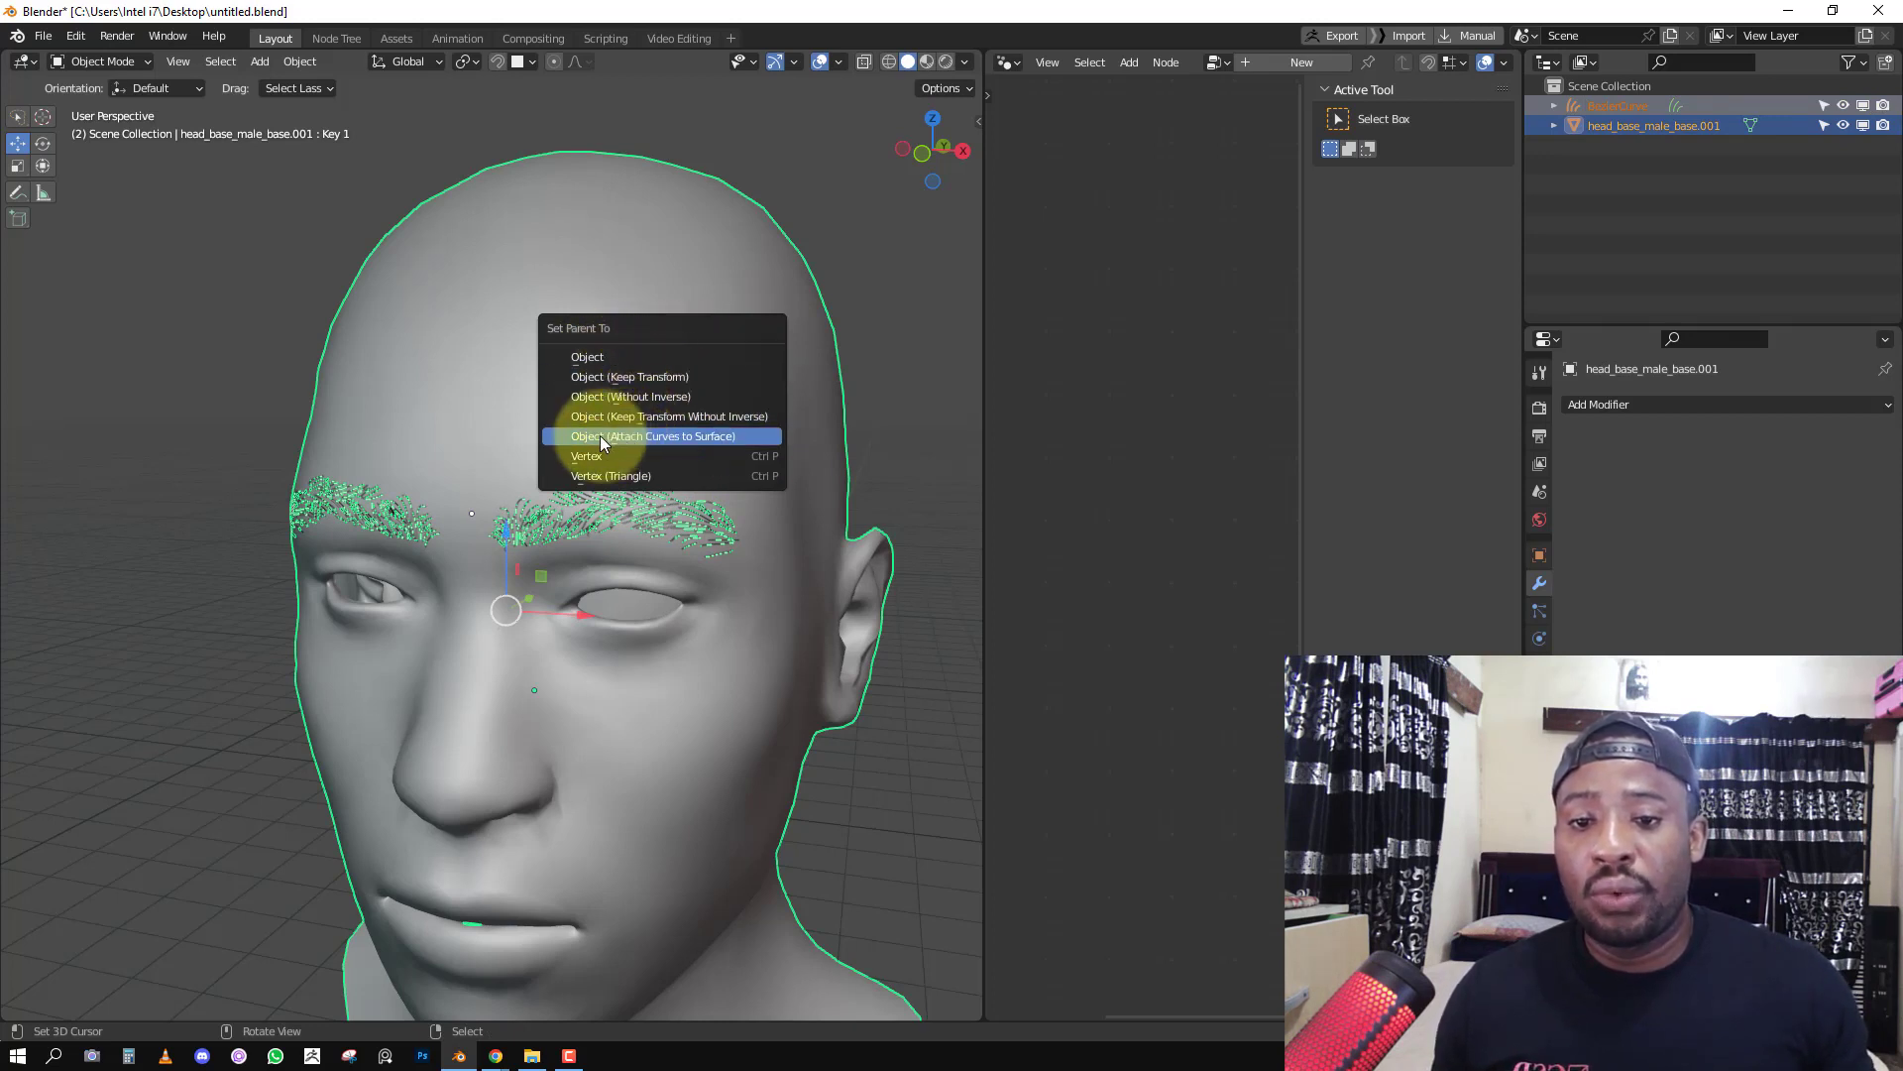
pyautogui.click(656, 438)
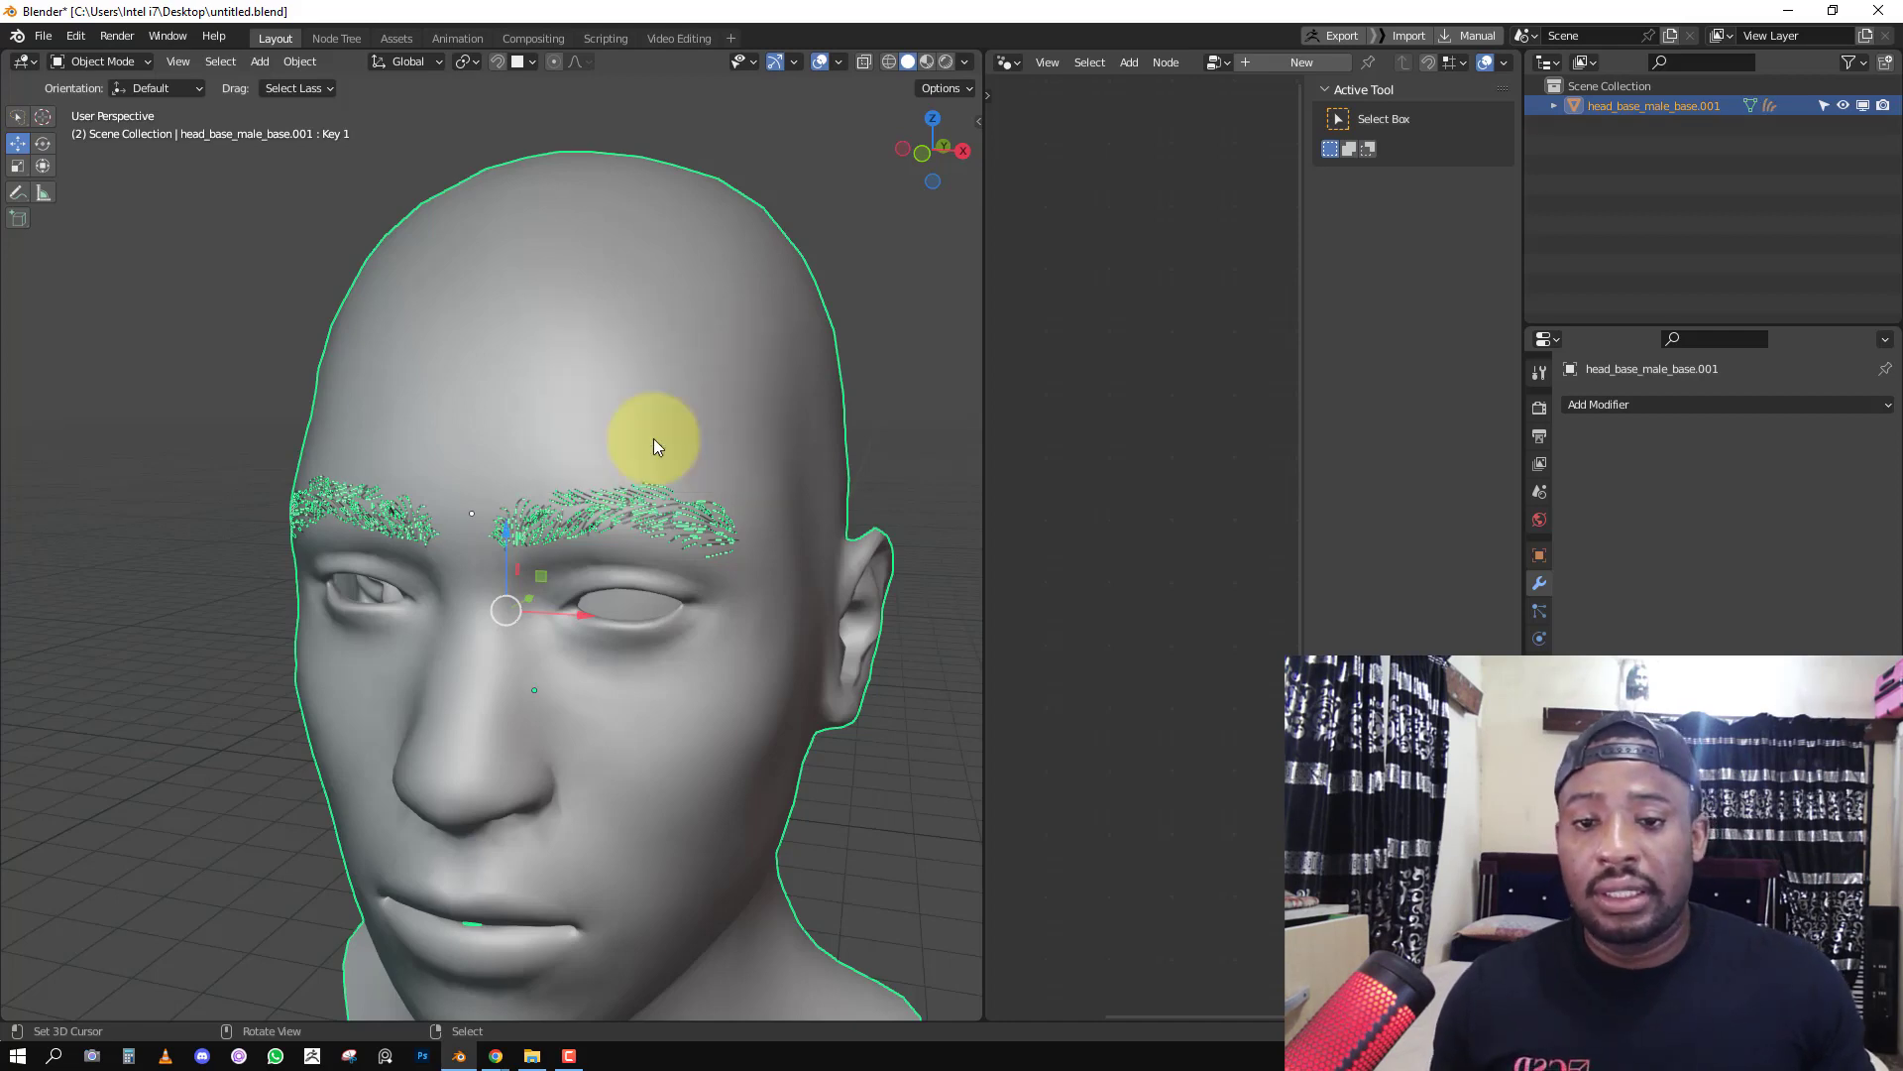
# Select the attached eyebrows and examine their Surface Deform node group, curve attributes and surface settings.
pyautogui.press('KP_1')
pyautogui.hotkey('alt', 'a')
pyautogui.click(686, 491)
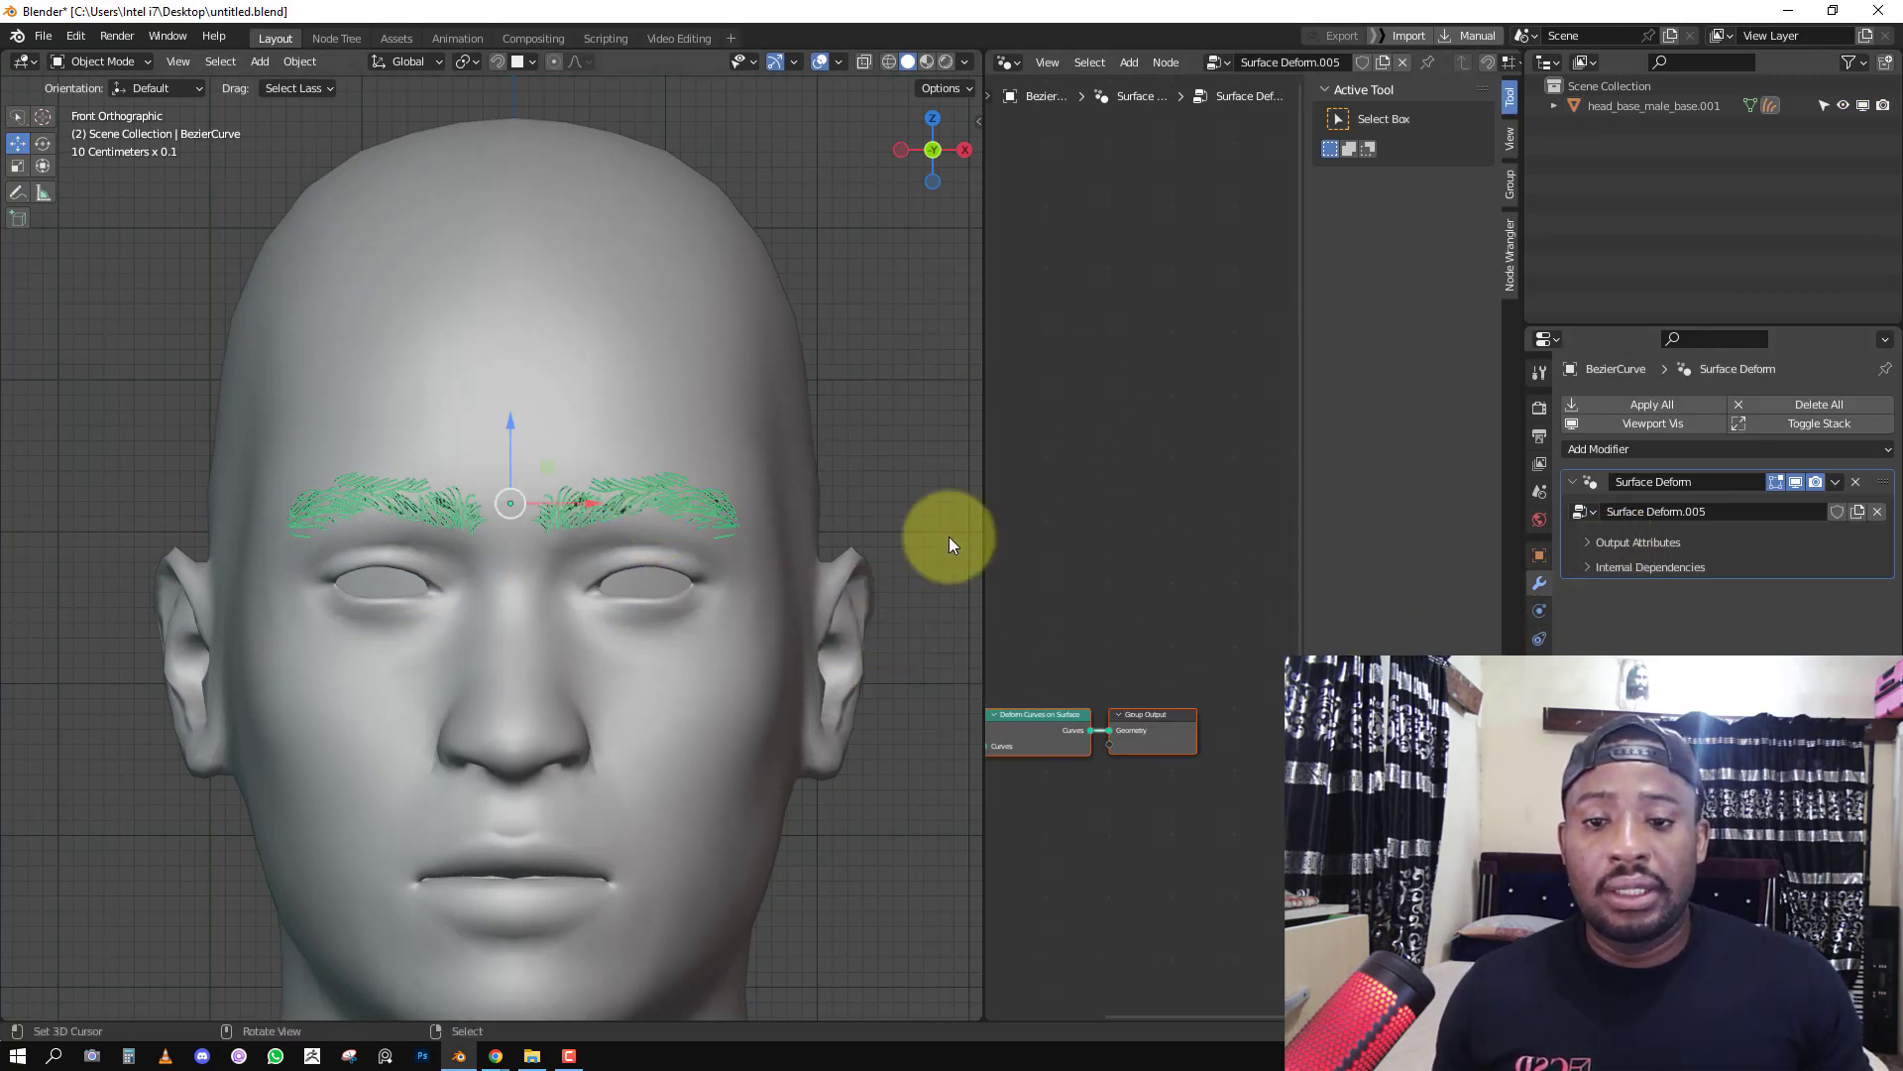
pyautogui.moveTo(985, 589); pyautogui.dragTo(724, 605)
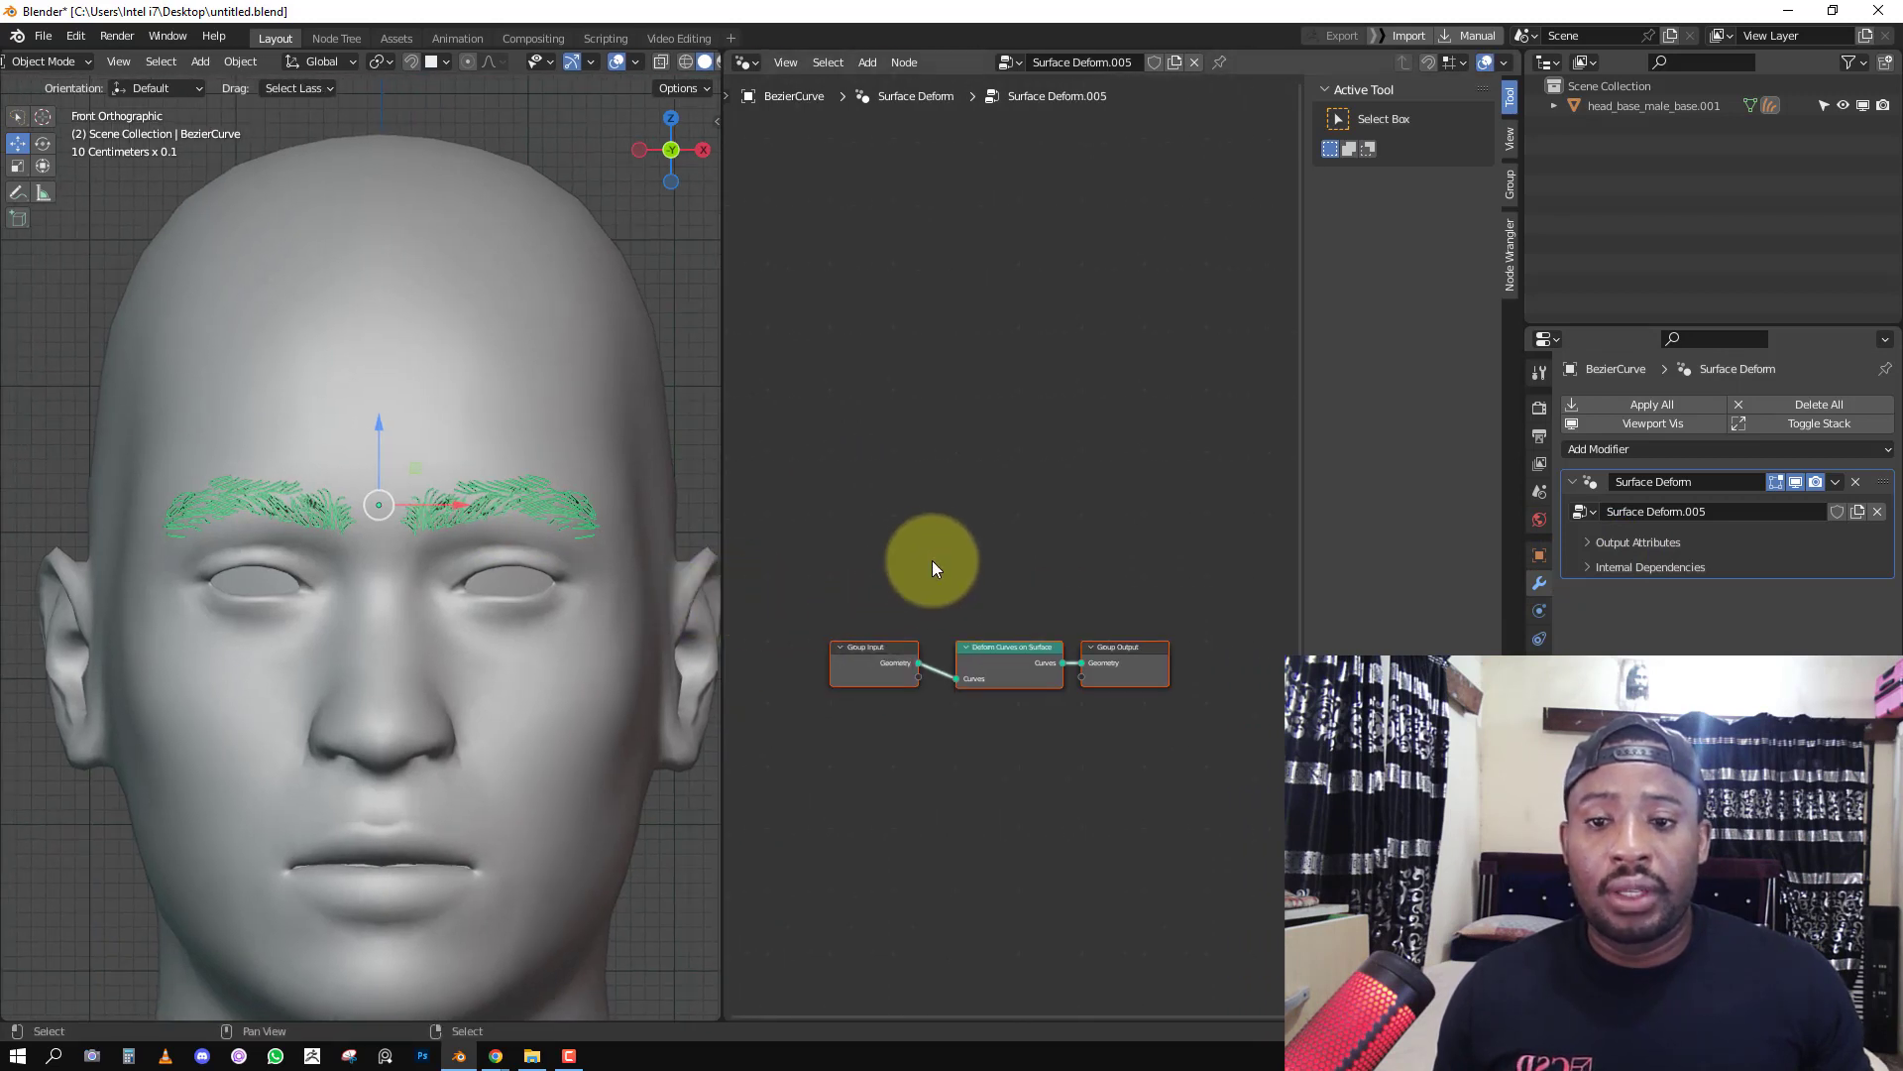
pyautogui.scroll(1, 1011, 658)
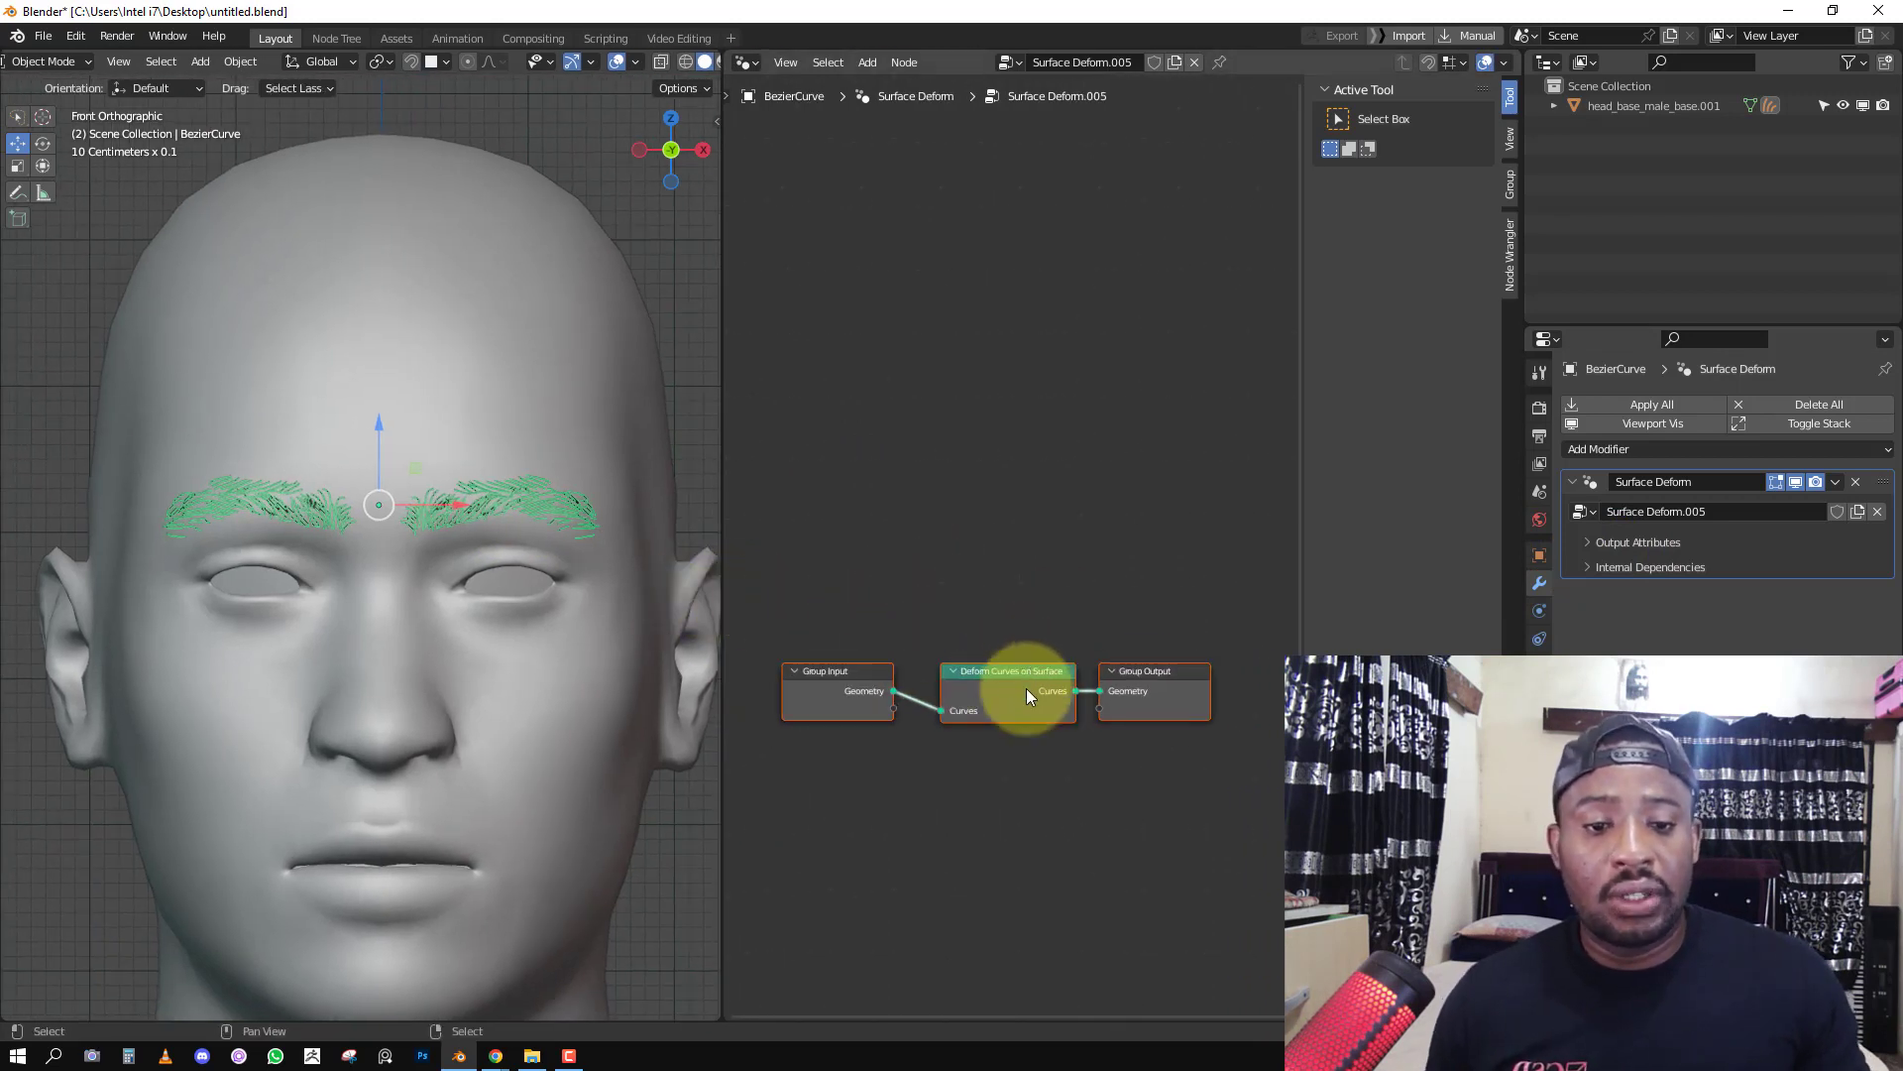
pyautogui.click(1009, 704)
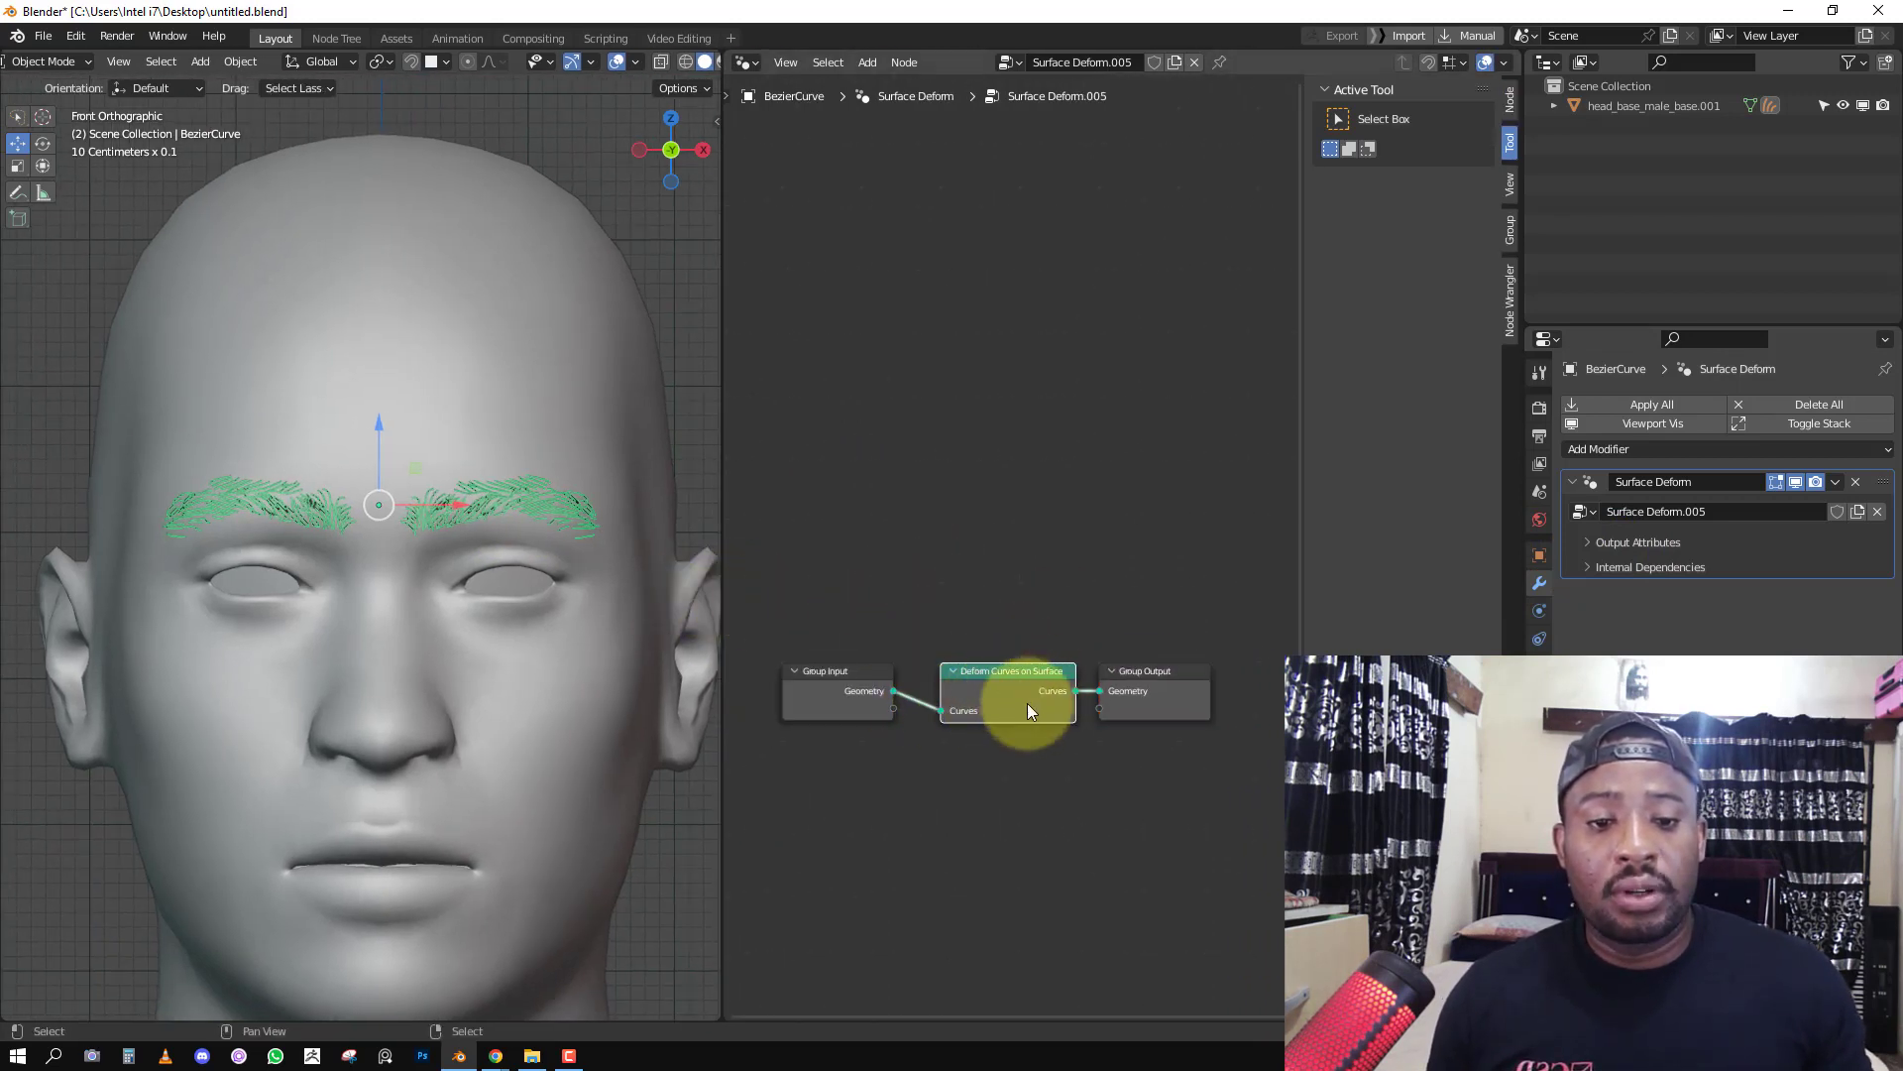
pyautogui.click(1539, 649)
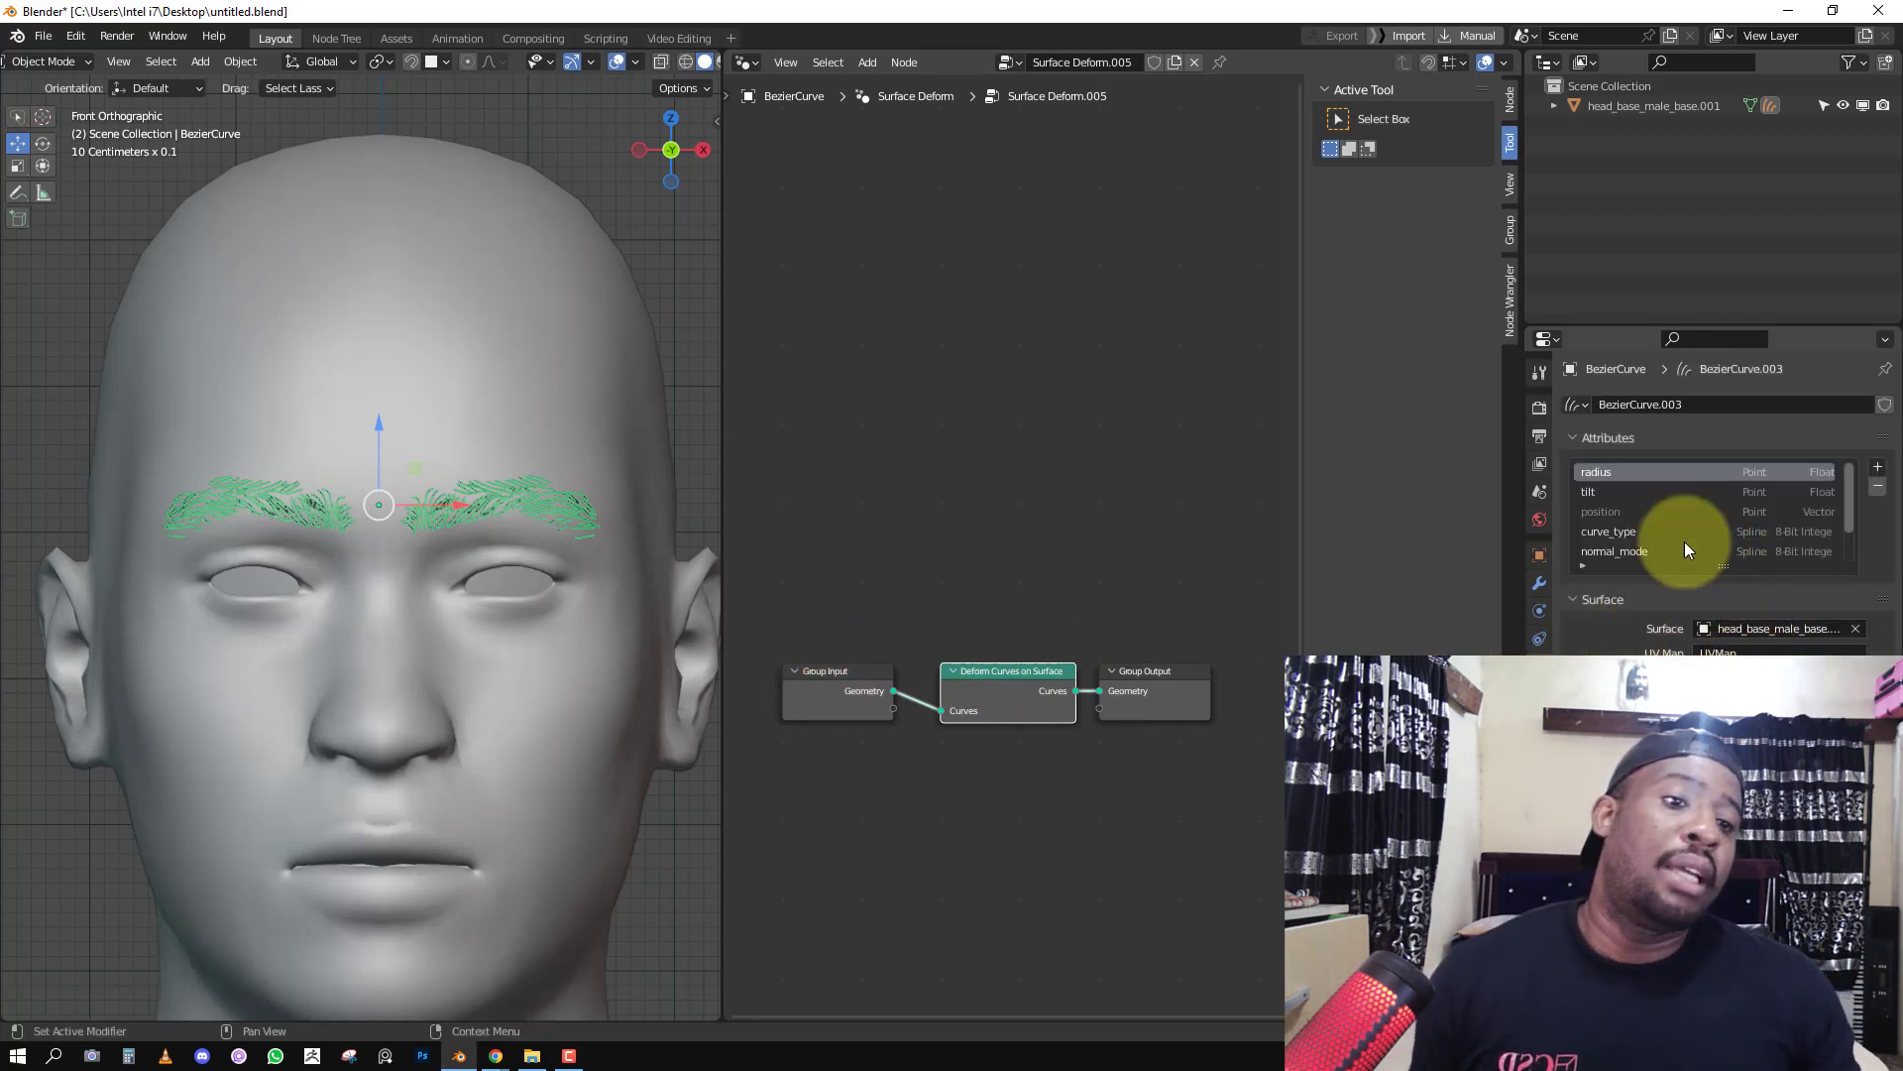
pyautogui.scroll(-2, 1684, 536)
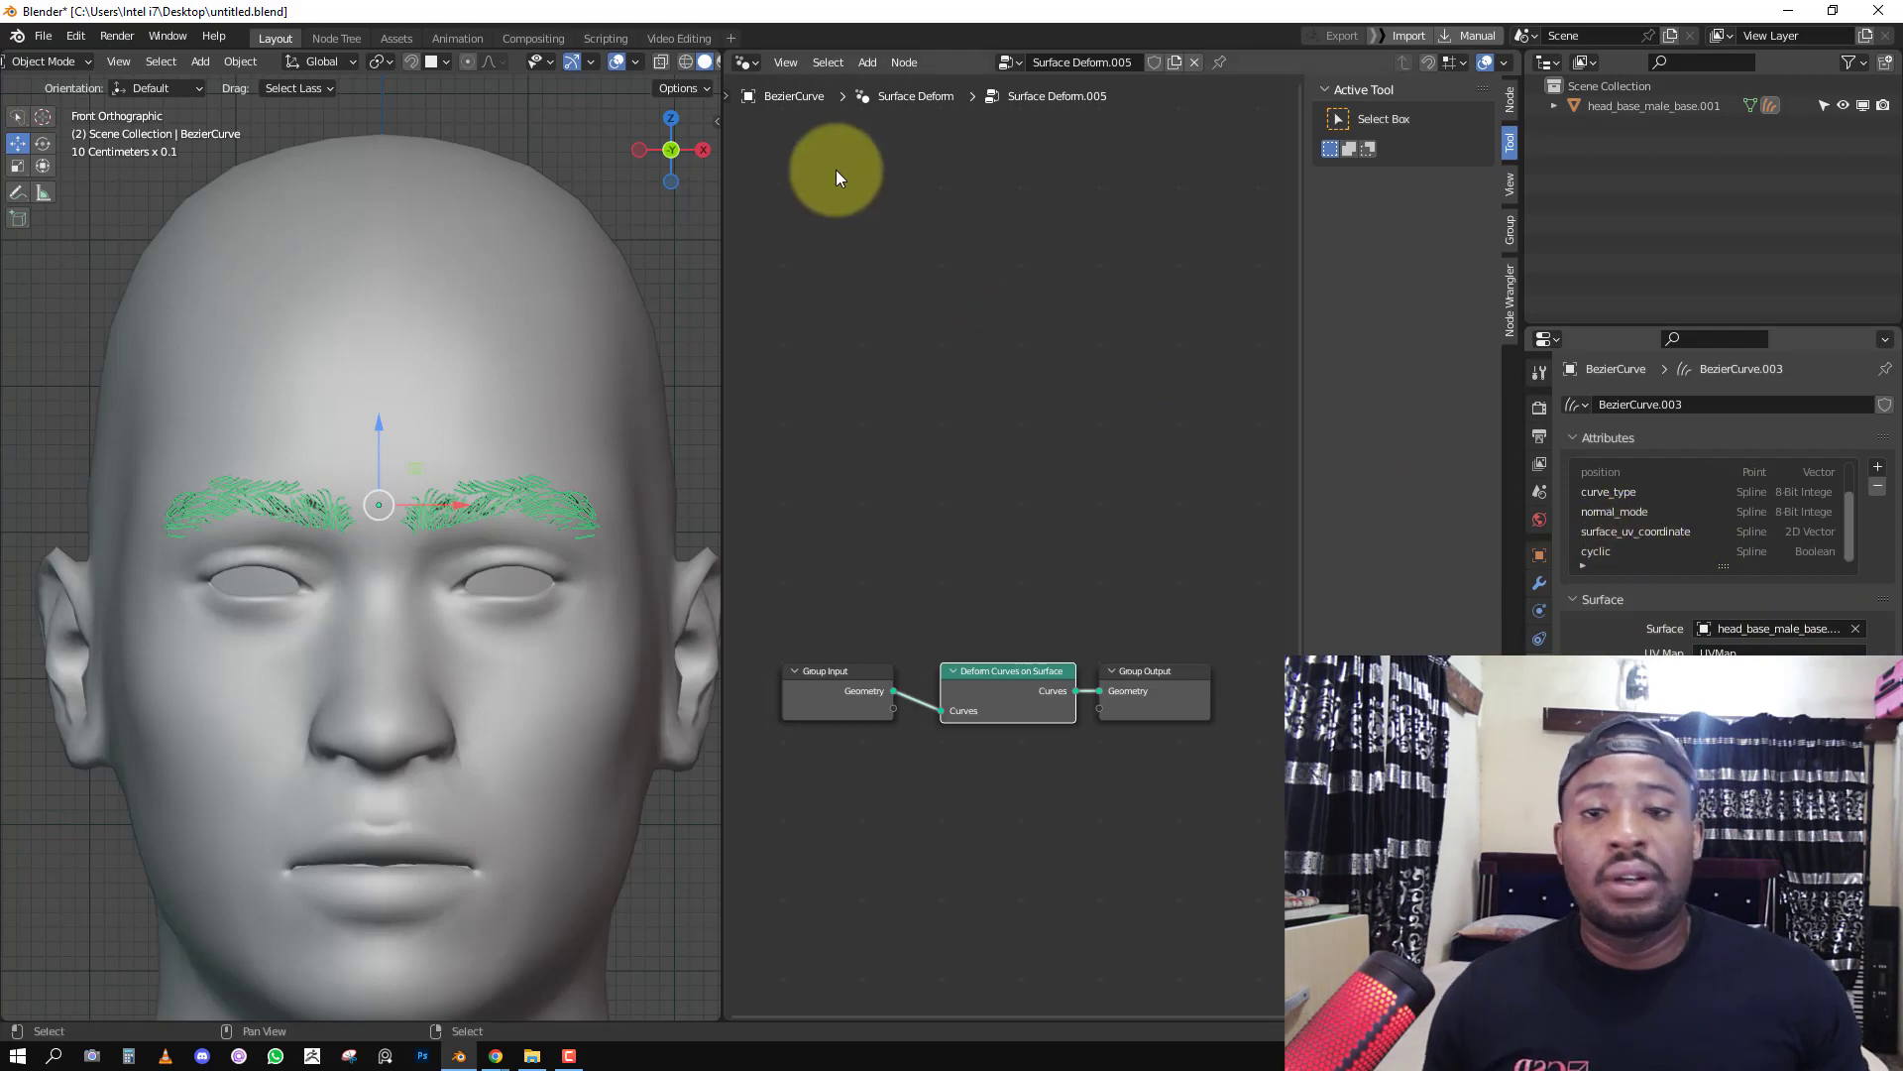
# Select the head mesh and remove its Basis and Key 1 shape keys.
pyautogui.moveTo(525, 531); pyautogui.dragTo(460, 440, button='middle')
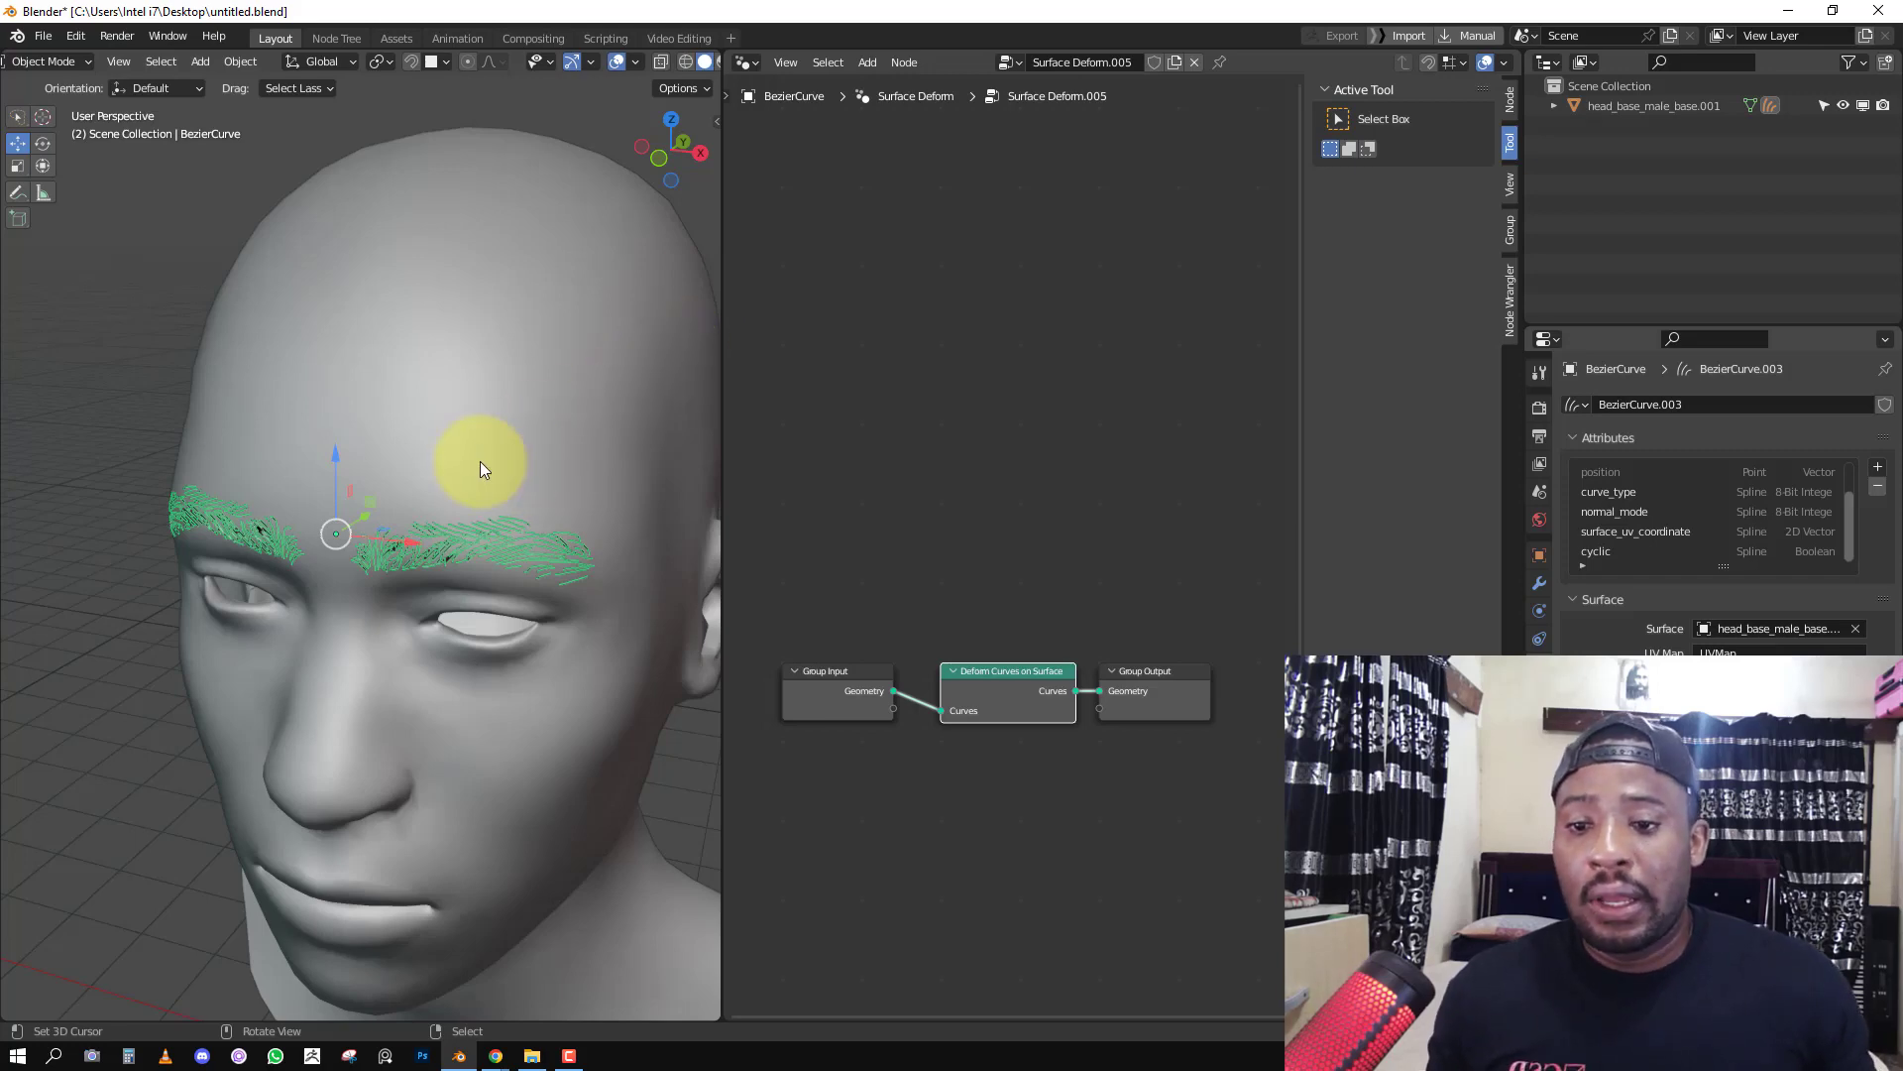
pyautogui.moveTo(480, 461); pyautogui.dragTo(557, 438, button='middle')
pyautogui.scroll(2, 557, 396)
pyautogui.hotkey('alt', 'a')
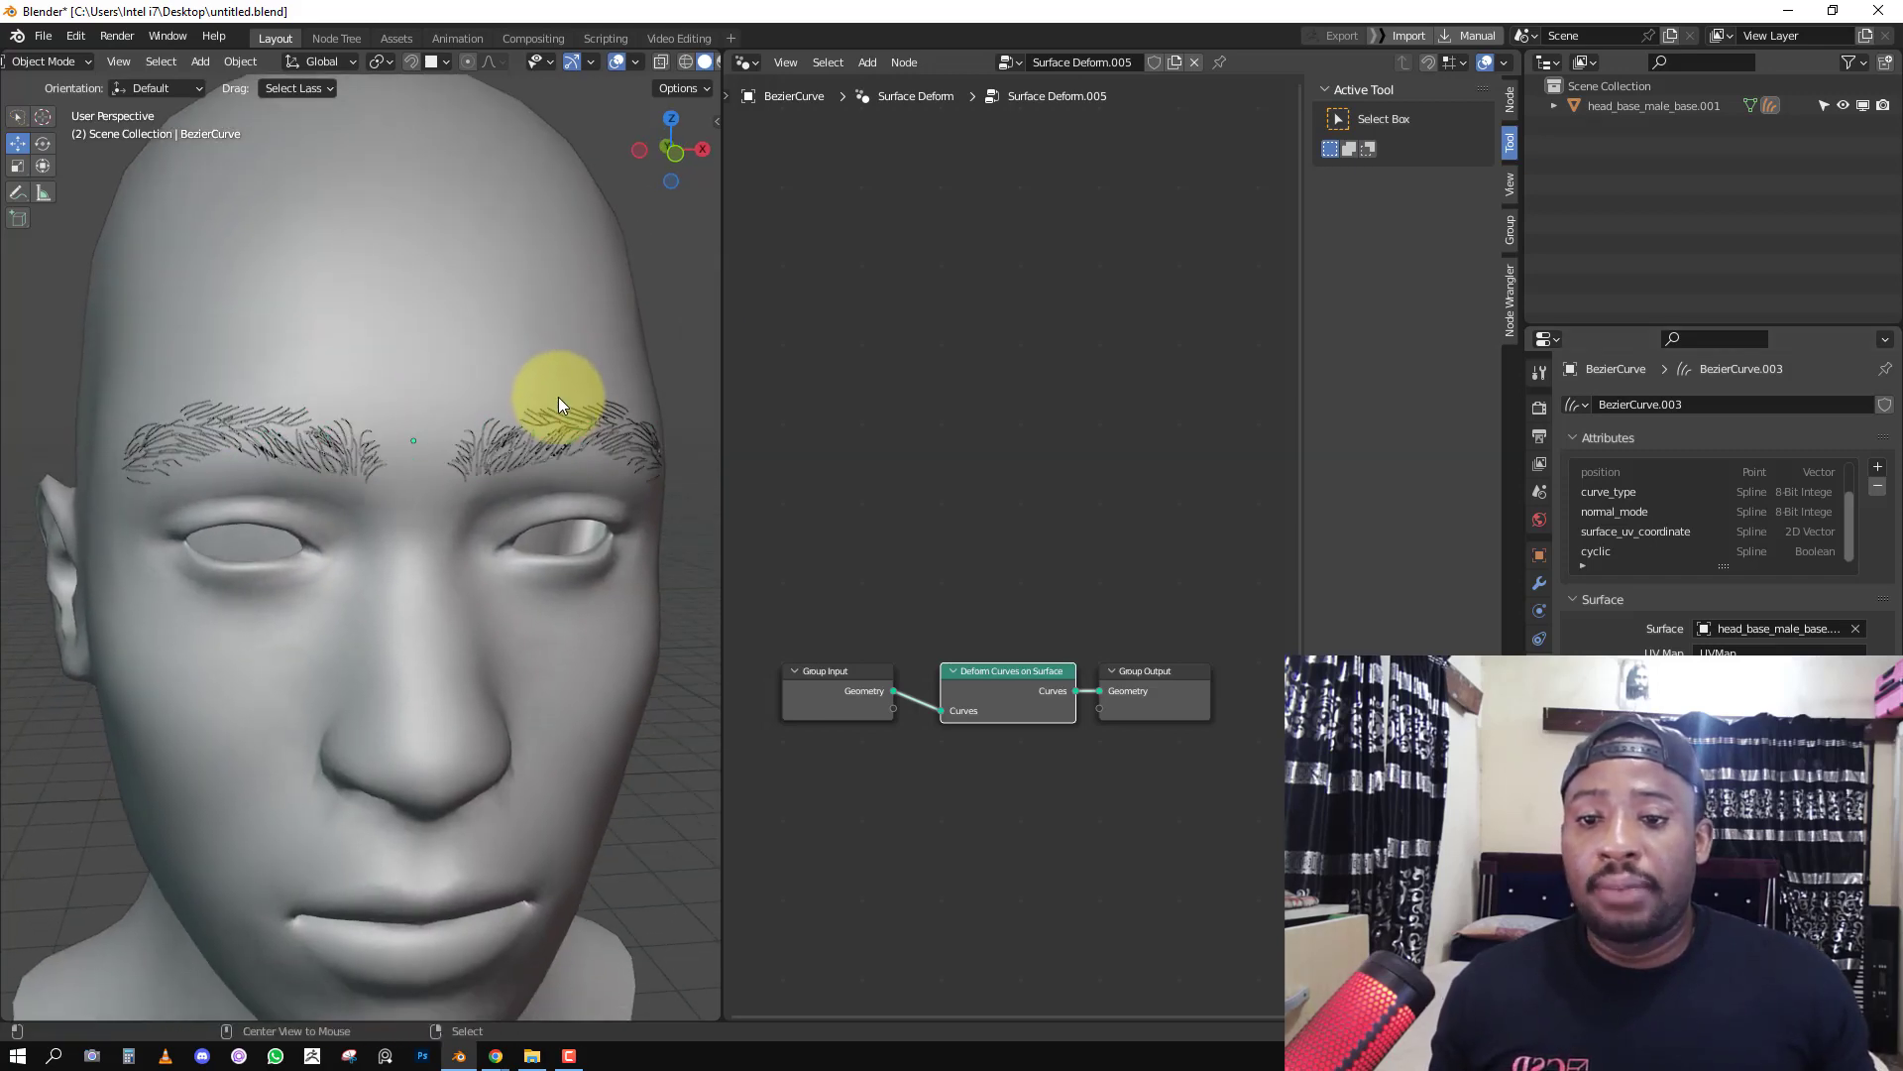
pyautogui.click(557, 396)
pyautogui.press('KP_1')
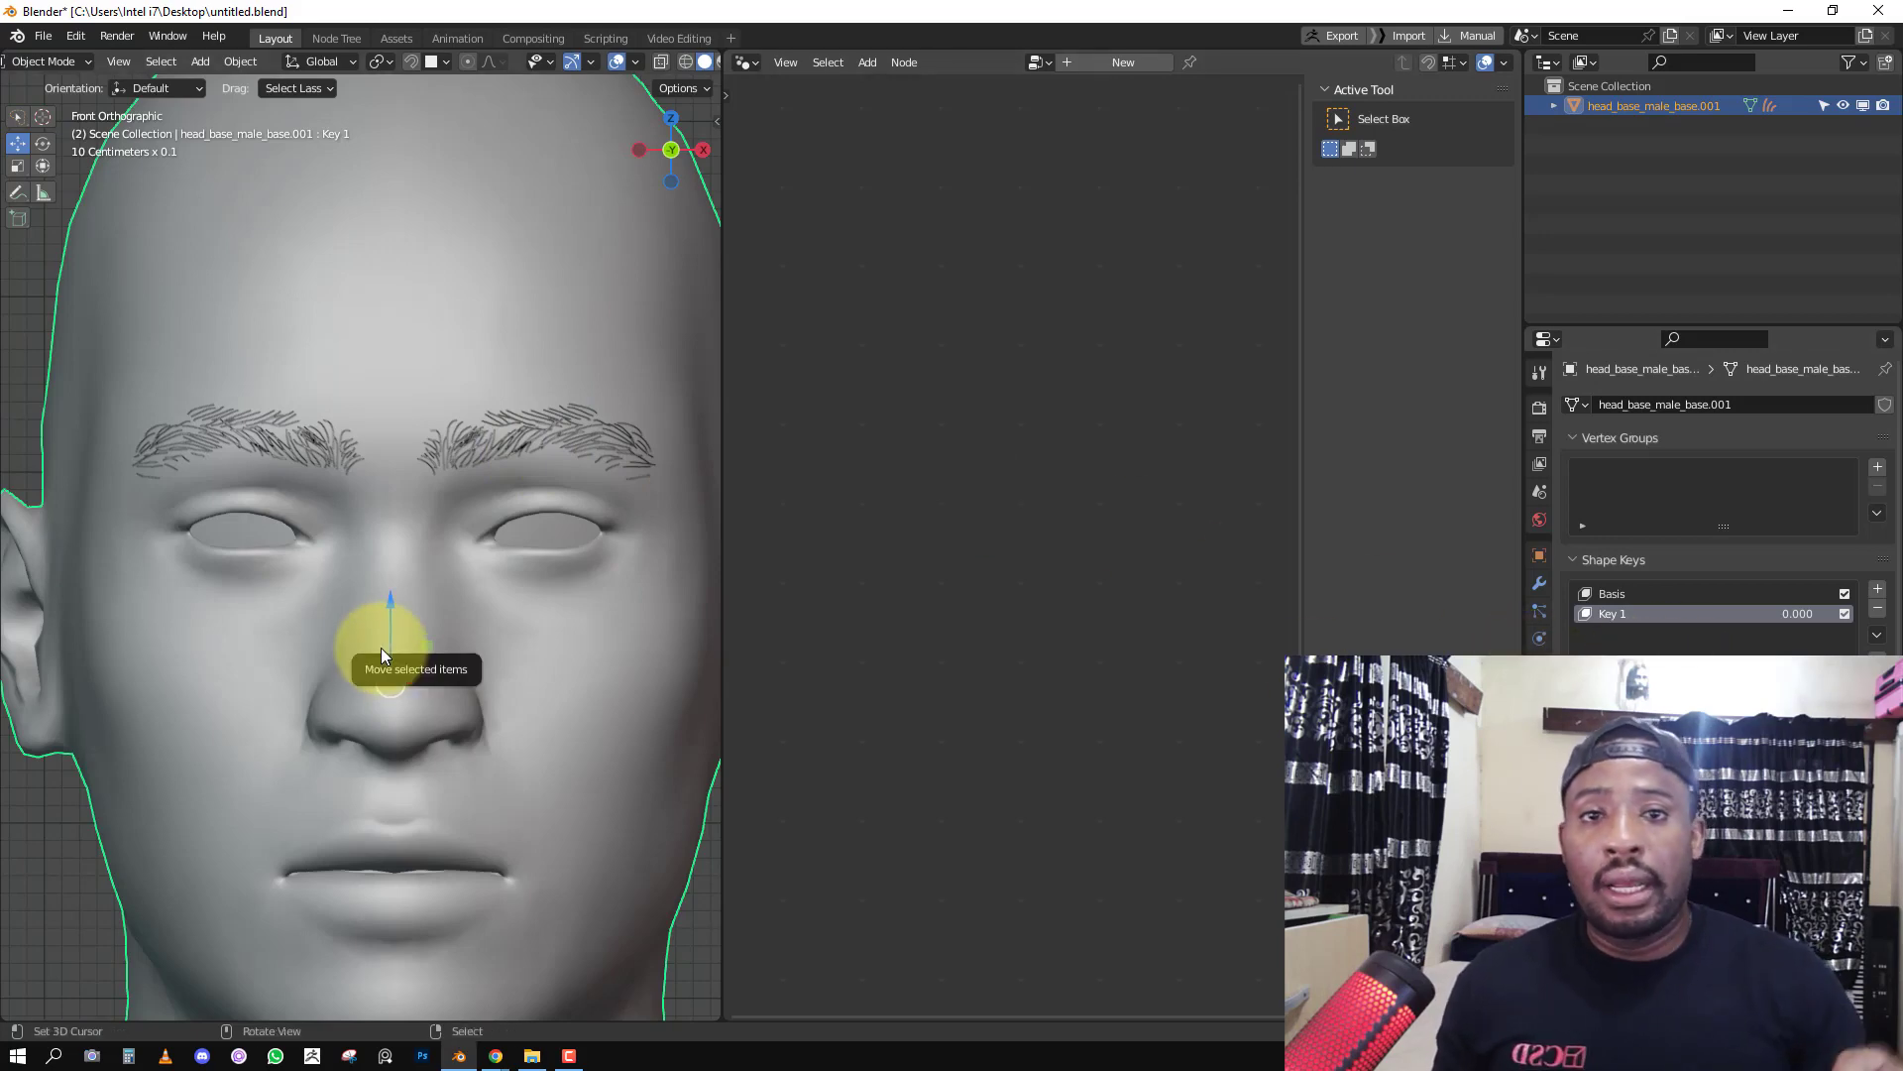
pyautogui.click(1876, 608)
pyautogui.click(1877, 608)
# Try pulling the head's brow area upward with the Grab brush in Sculpt Mode to test the eyebrow attachment.
pyautogui.press('Tab')
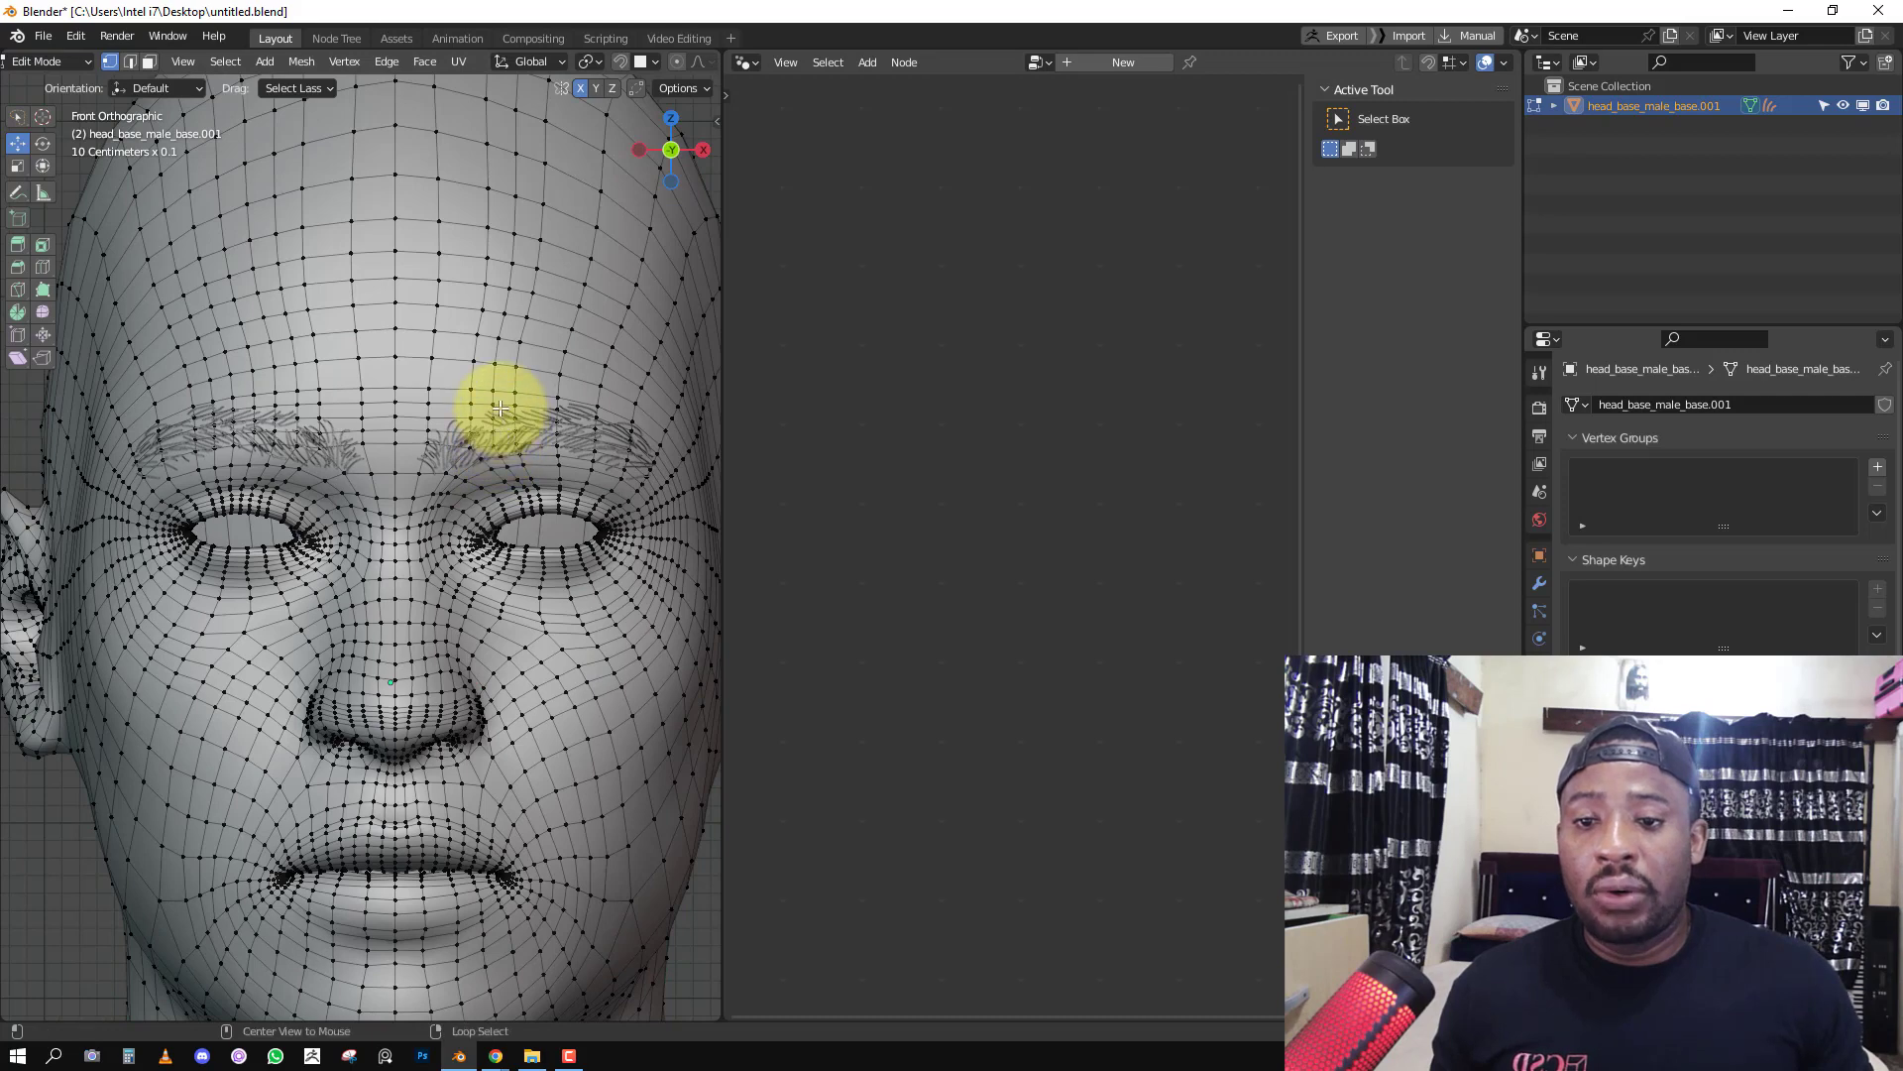
pyautogui.press('Tab')
pyautogui.hotkey('ctrl', 'Tab')
pyautogui.click(551, 656)
pyautogui.moveTo(508, 444)
pyautogui.mouseDown()
pyautogui.moveTo(510, 353)
pyautogui.moveTo(521, 373)
pyautogui.moveTo(582, 351)
pyautogui.mouseUp()
pyautogui.moveTo(586, 406); pyautogui.dragTo(428, 442, button='middle')
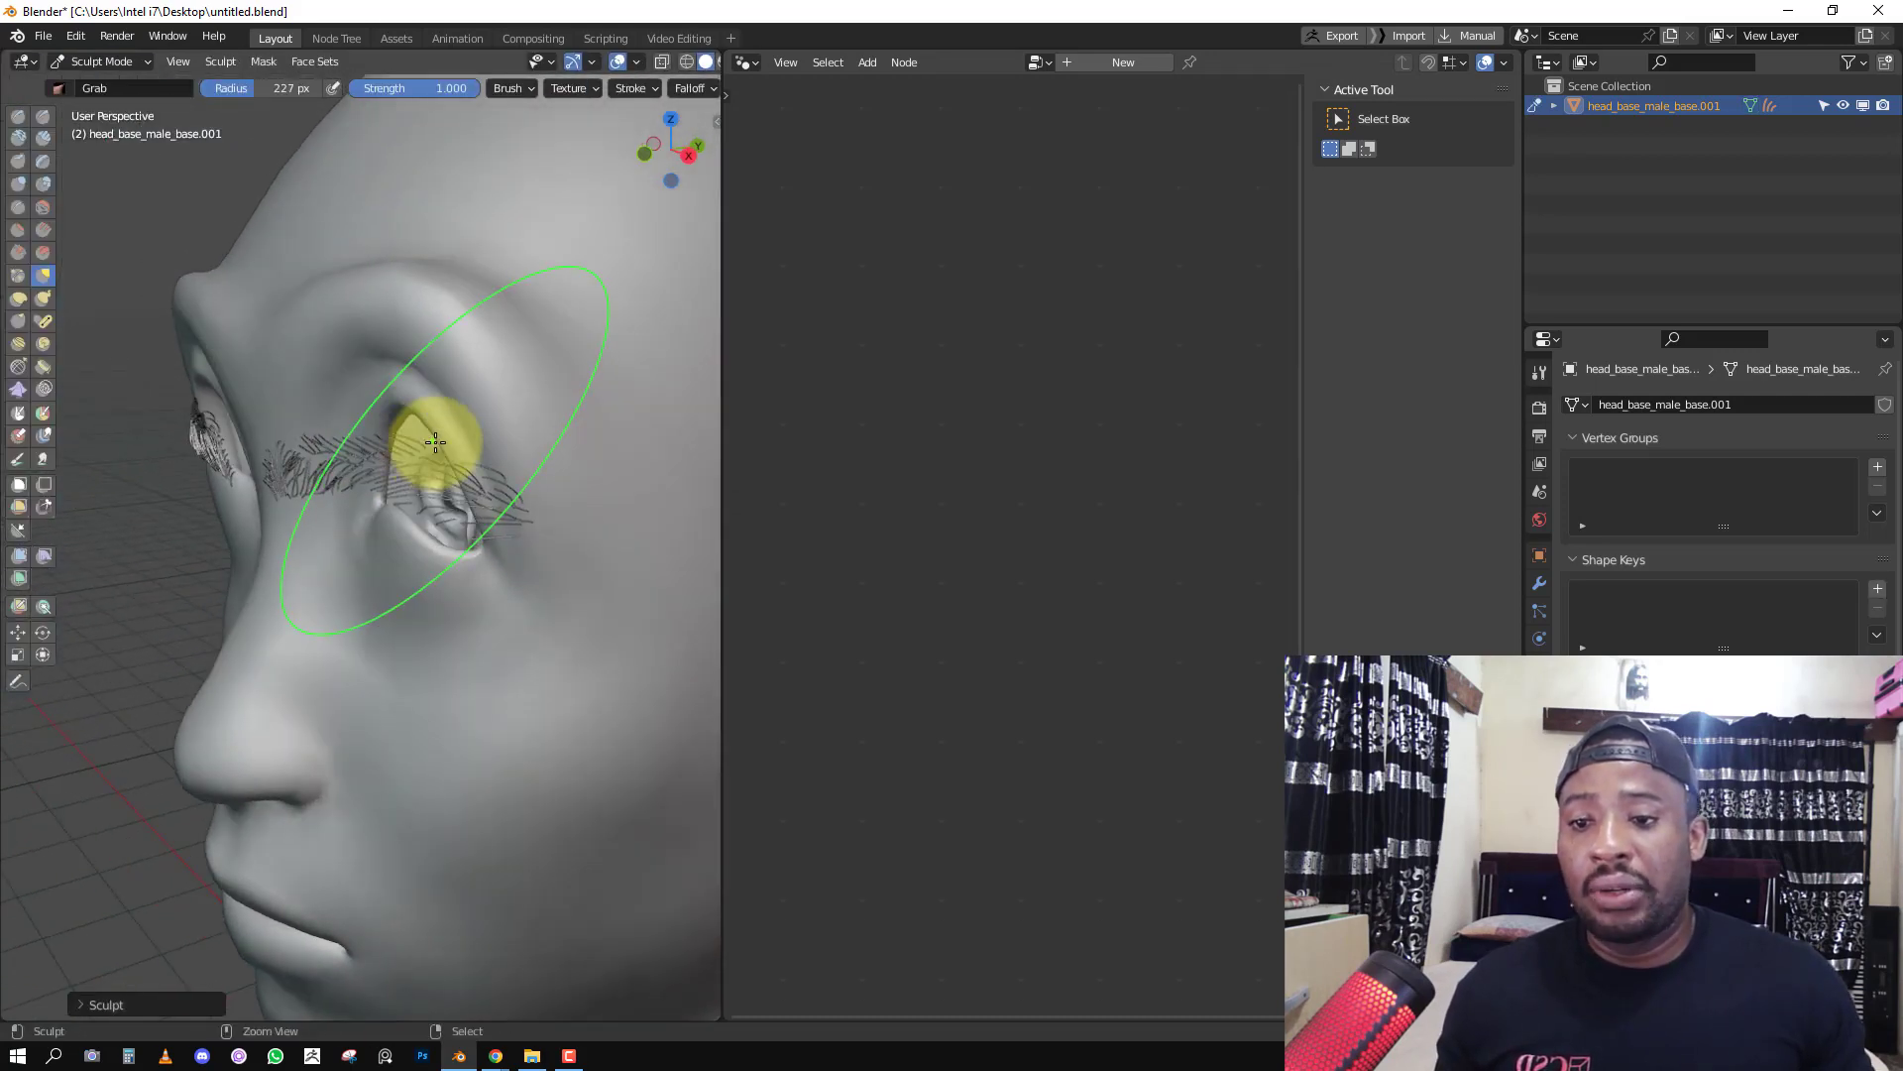
# Undo the Grab sculpt on the brow, return to Object Mode and deselect the head.
pyautogui.hotkey('ctrl', 'z')
pyautogui.hotkey('ctrl', 'z')
pyautogui.hotkey('ctrl', 'z')
pyautogui.press('KP_1')
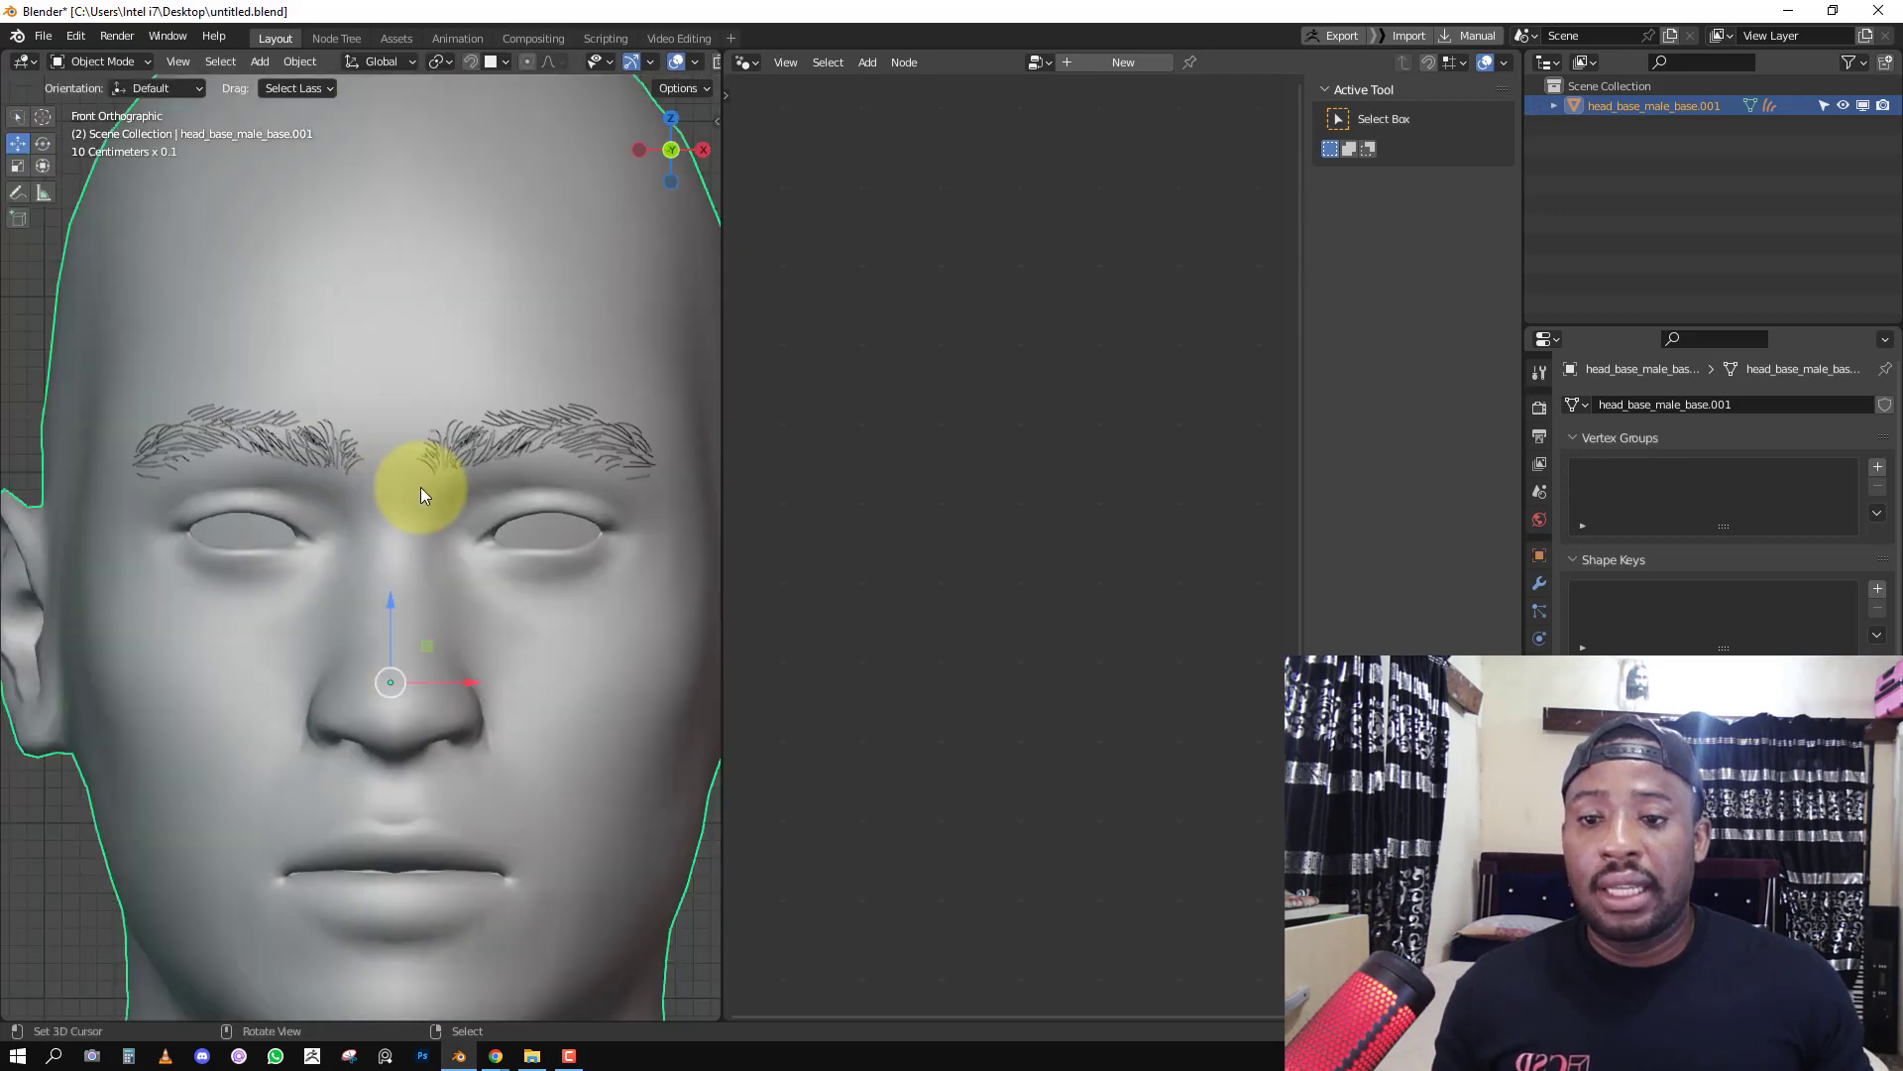
pyautogui.hotkey('alt', 'a')
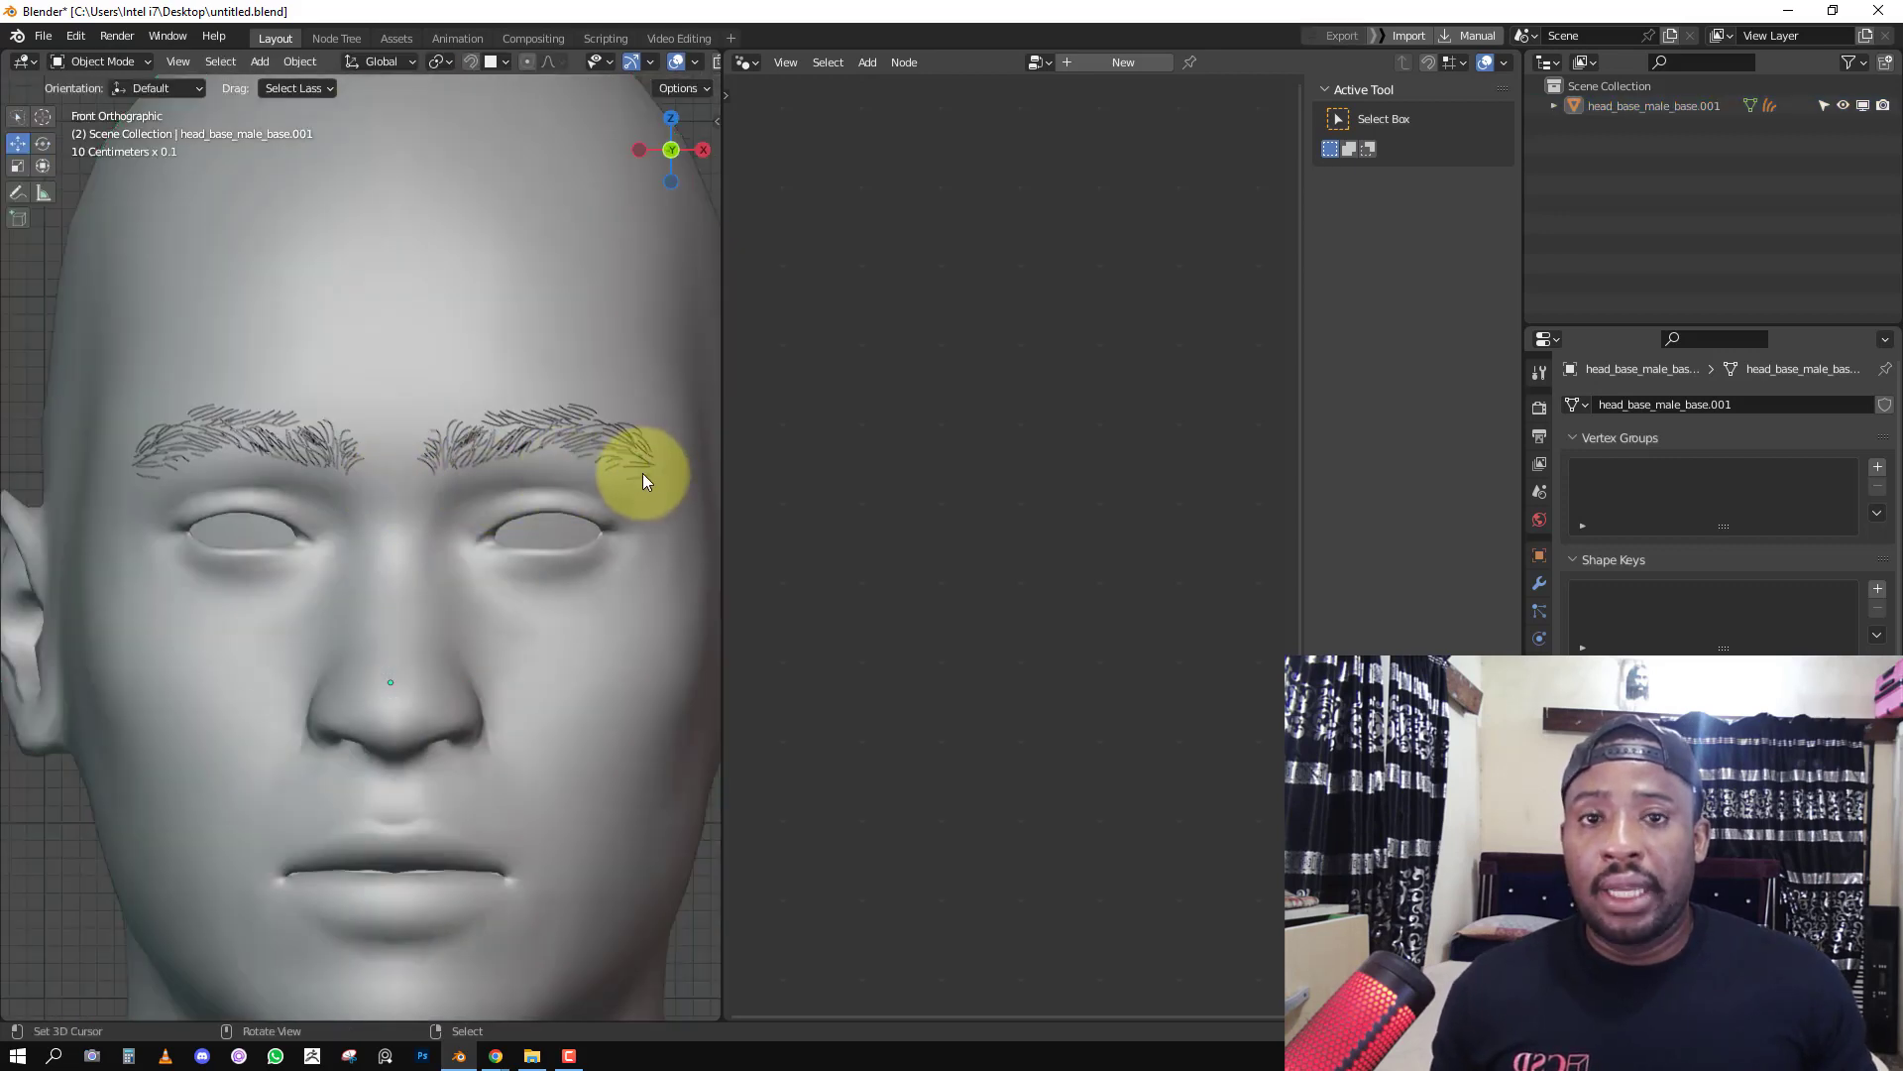
# Add Basis and Key 1 shape keys to the head and set Key 1's value to 1.000.
pyautogui.click(1877, 589)
pyautogui.click(1877, 591)
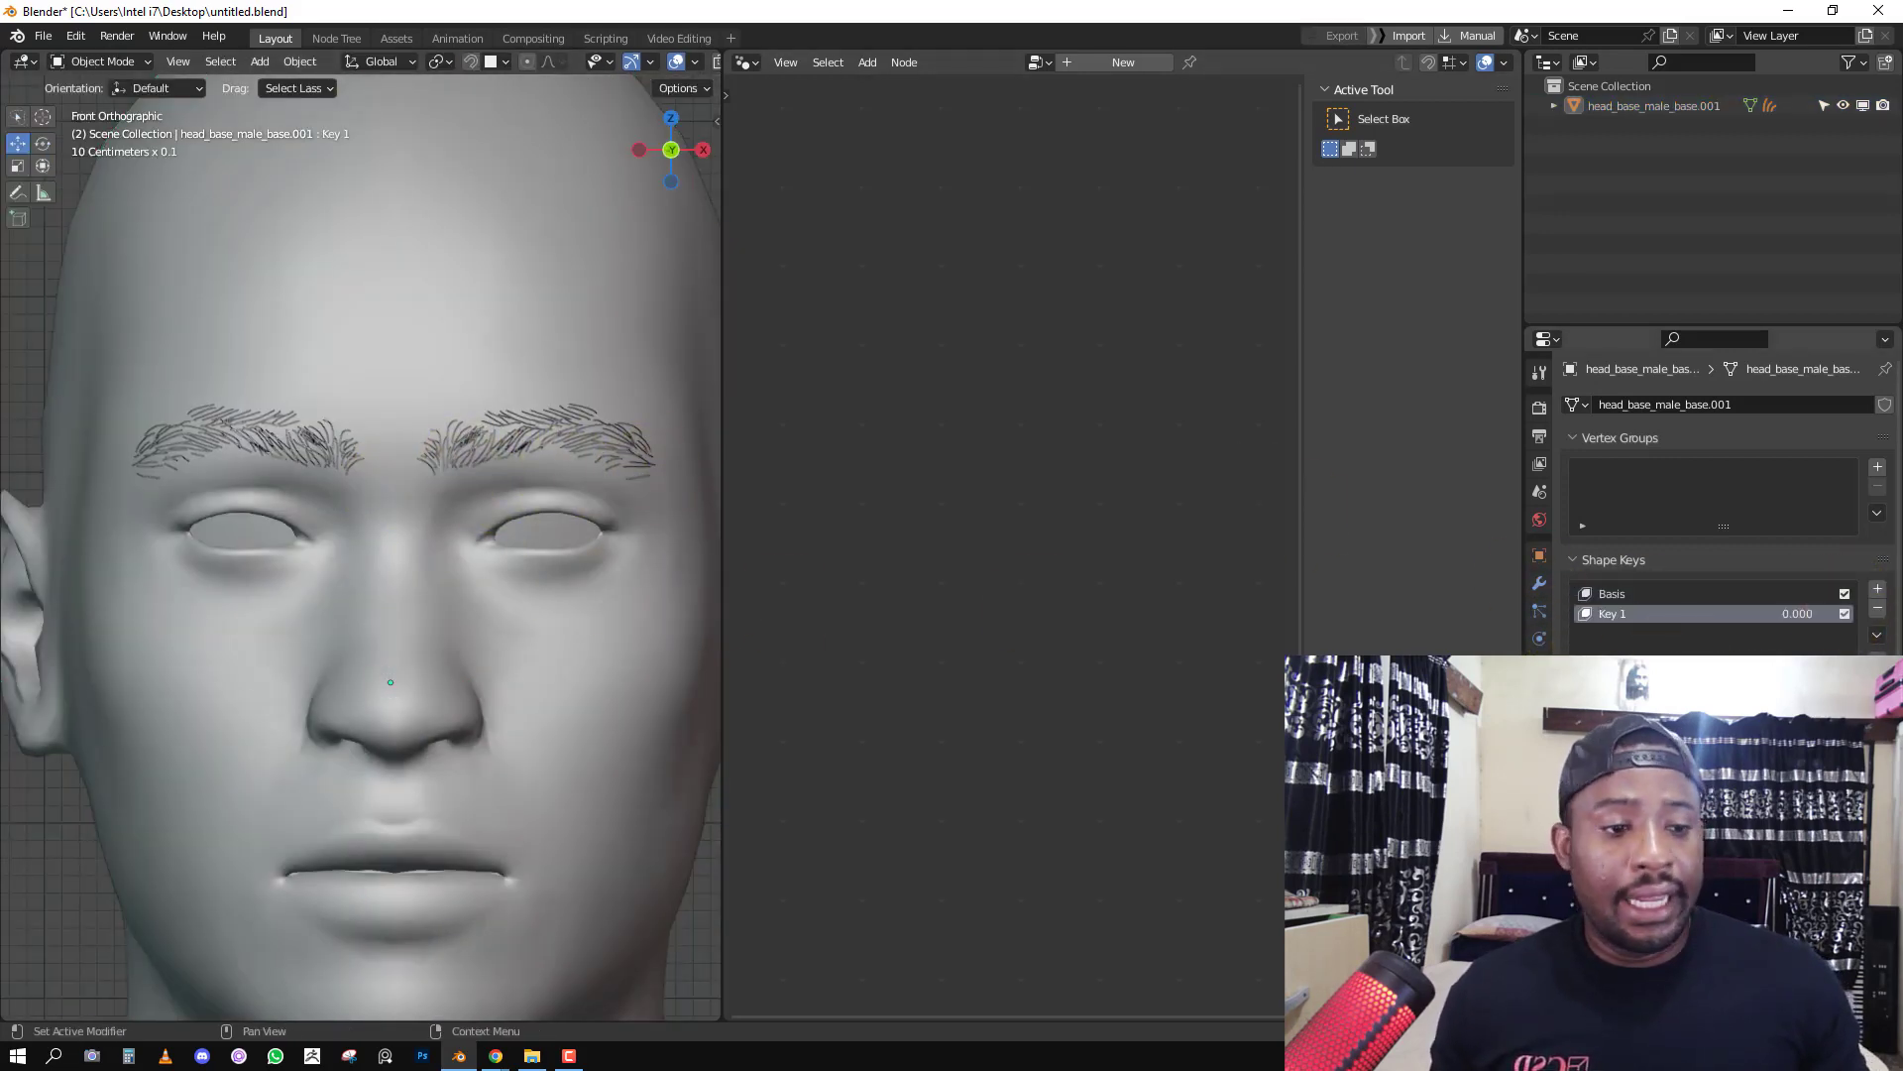
pyautogui.moveTo(1721, 734); pyautogui.dragTo(1864, 734)
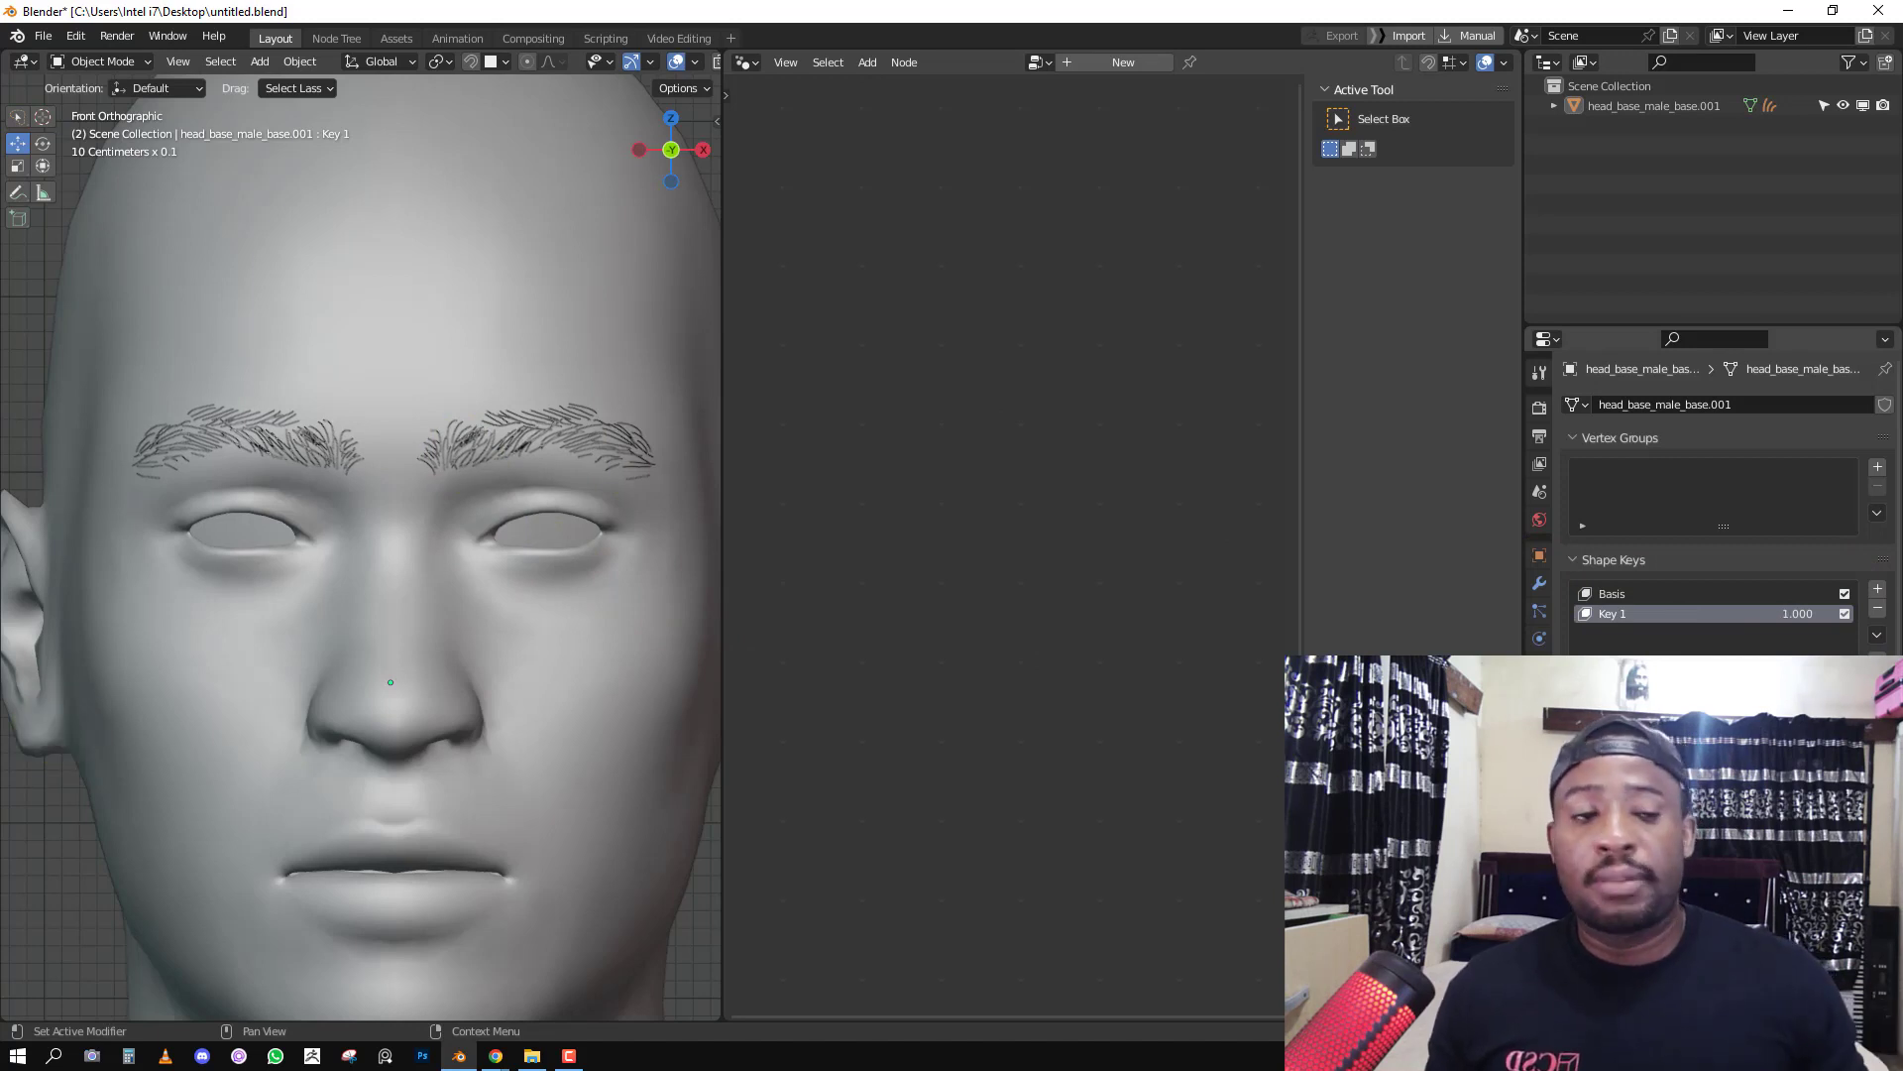
# Sculpt the head's brow area upward on Key 1 with the Grab brush, reducing the brush radius to 191 px.
pyautogui.rightClick(562, 359)
pyautogui.hotkey('ctrl', 'Tab')
pyautogui.click(573, 505)
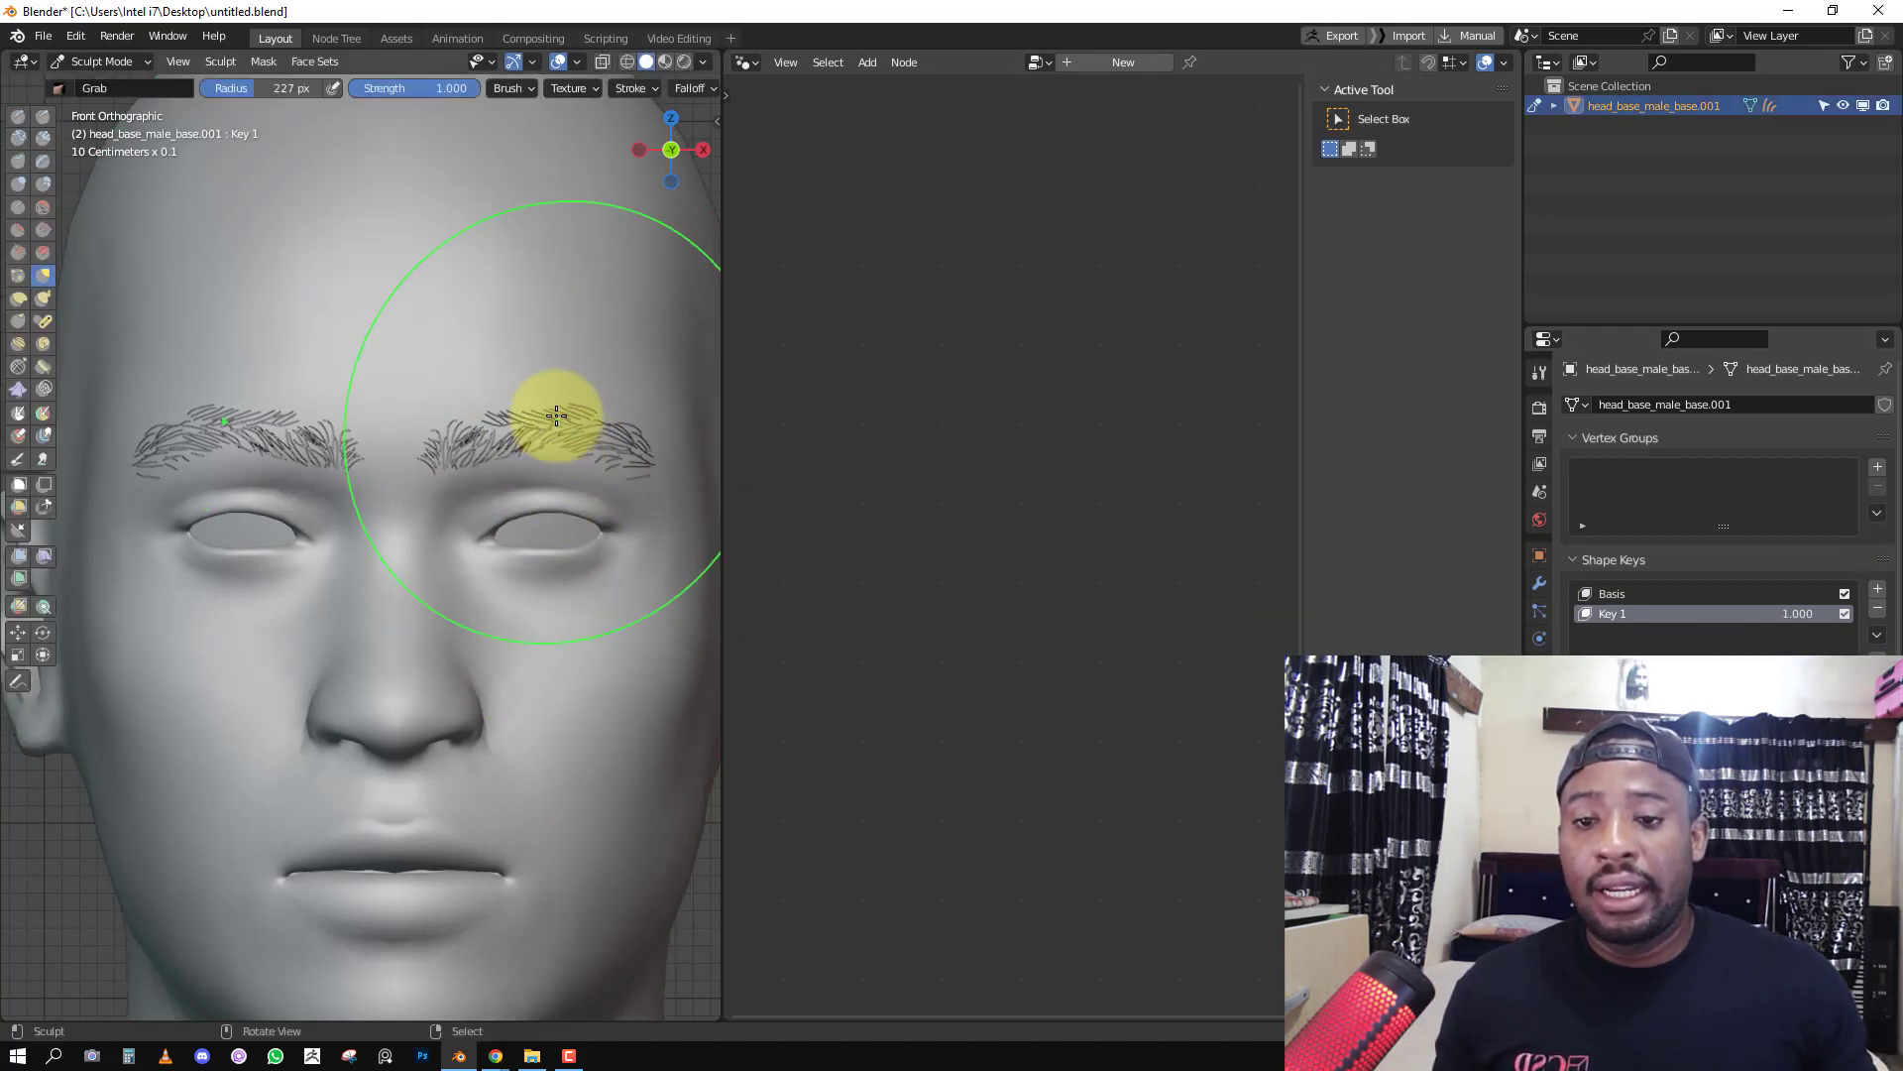
pyautogui.moveTo(557, 421); pyautogui.dragTo(561, 393)
pyautogui.press('f')
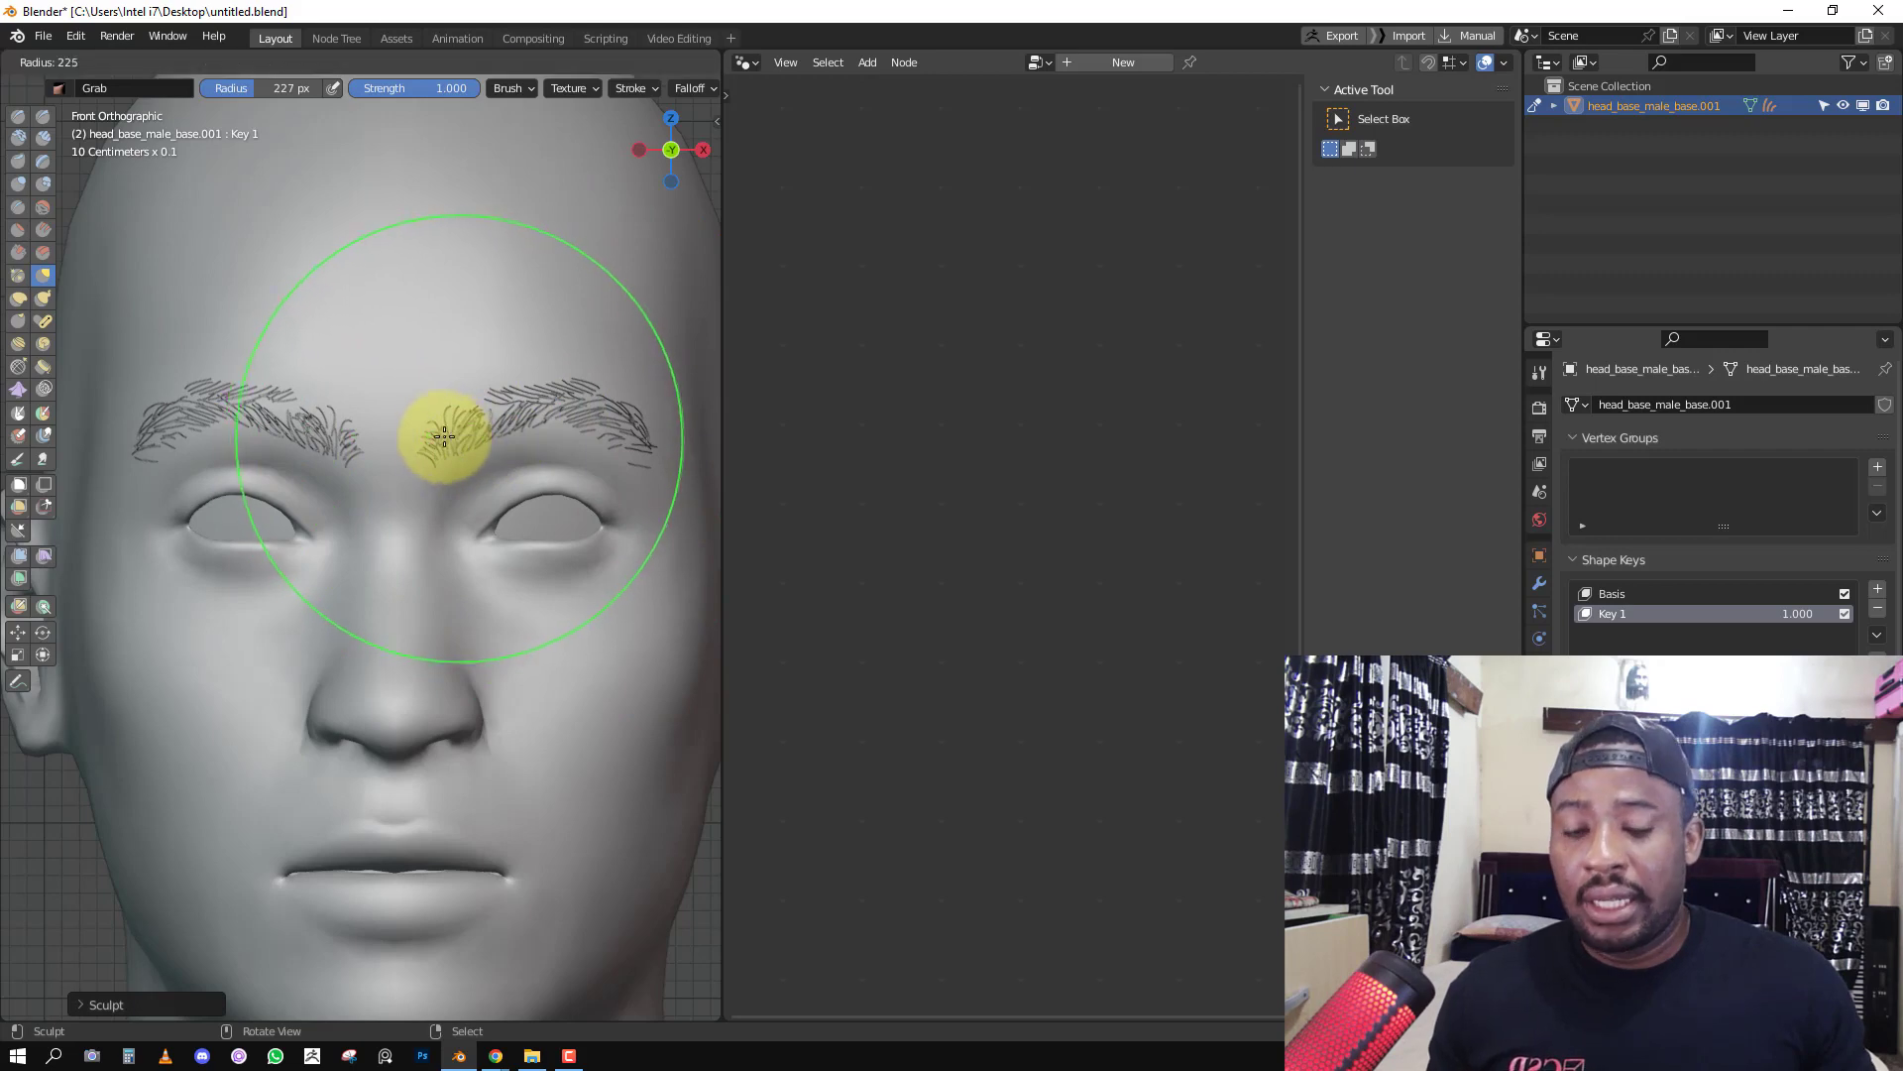
pyautogui.click(426, 439)
pyautogui.moveTo(424, 442); pyautogui.dragTo(422, 424)
pyautogui.moveTo(539, 375); pyautogui.dragTo(542, 358)
# Refine the raised brow's shape from an angled view with the Grab brush and return to Object Mode.
pyautogui.moveTo(595, 442); pyautogui.dragTo(444, 443, button='middle')
pyautogui.moveTo(532, 414); pyautogui.dragTo(546, 396)
pyautogui.moveTo(488, 367); pyautogui.dragTo(503, 354)
pyautogui.moveTo(560, 421); pyautogui.dragTo(560, 402)
pyautogui.moveTo(498, 361)
pyautogui.mouseDown()
pyautogui.moveTo(424, 378)
pyautogui.moveTo(502, 391)
pyautogui.mouseUp()
pyautogui.press('KP_1')
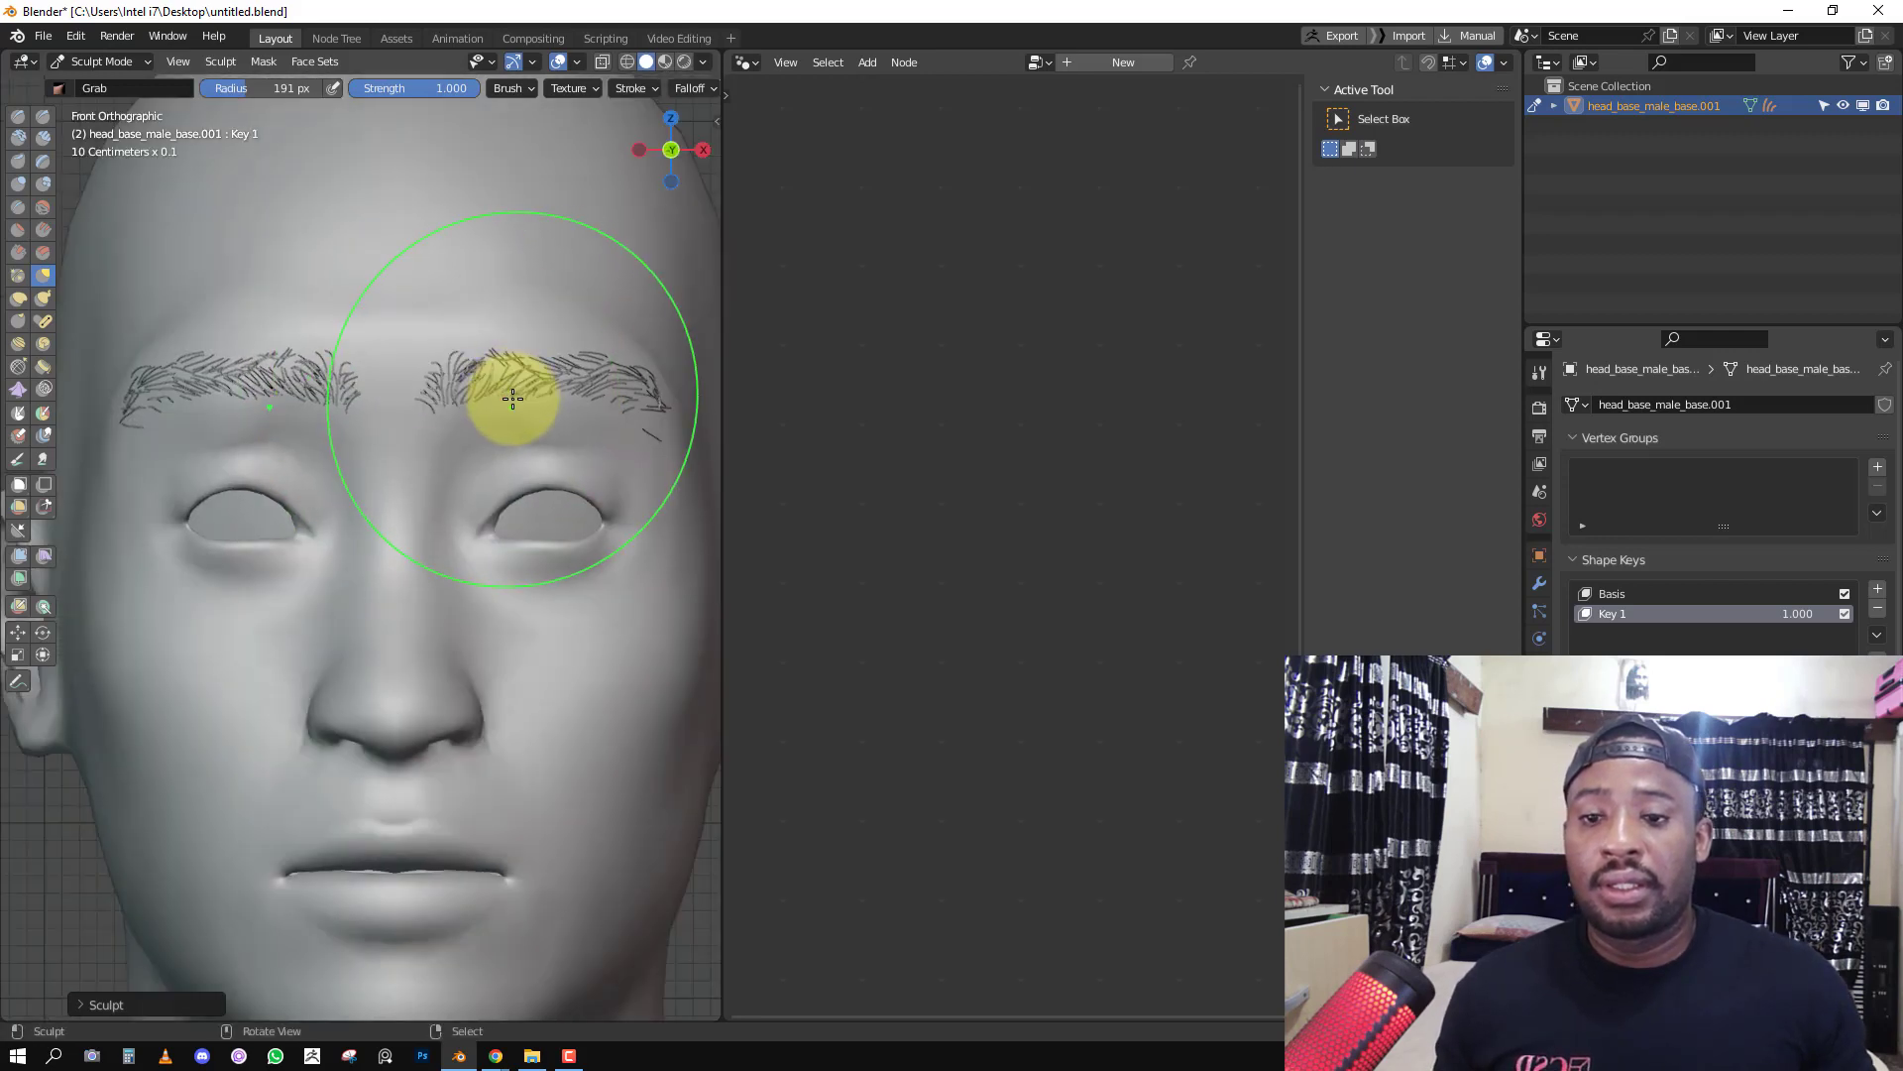
pyautogui.hotkey('ctrl', 'Tab')
pyautogui.click(465, 432)
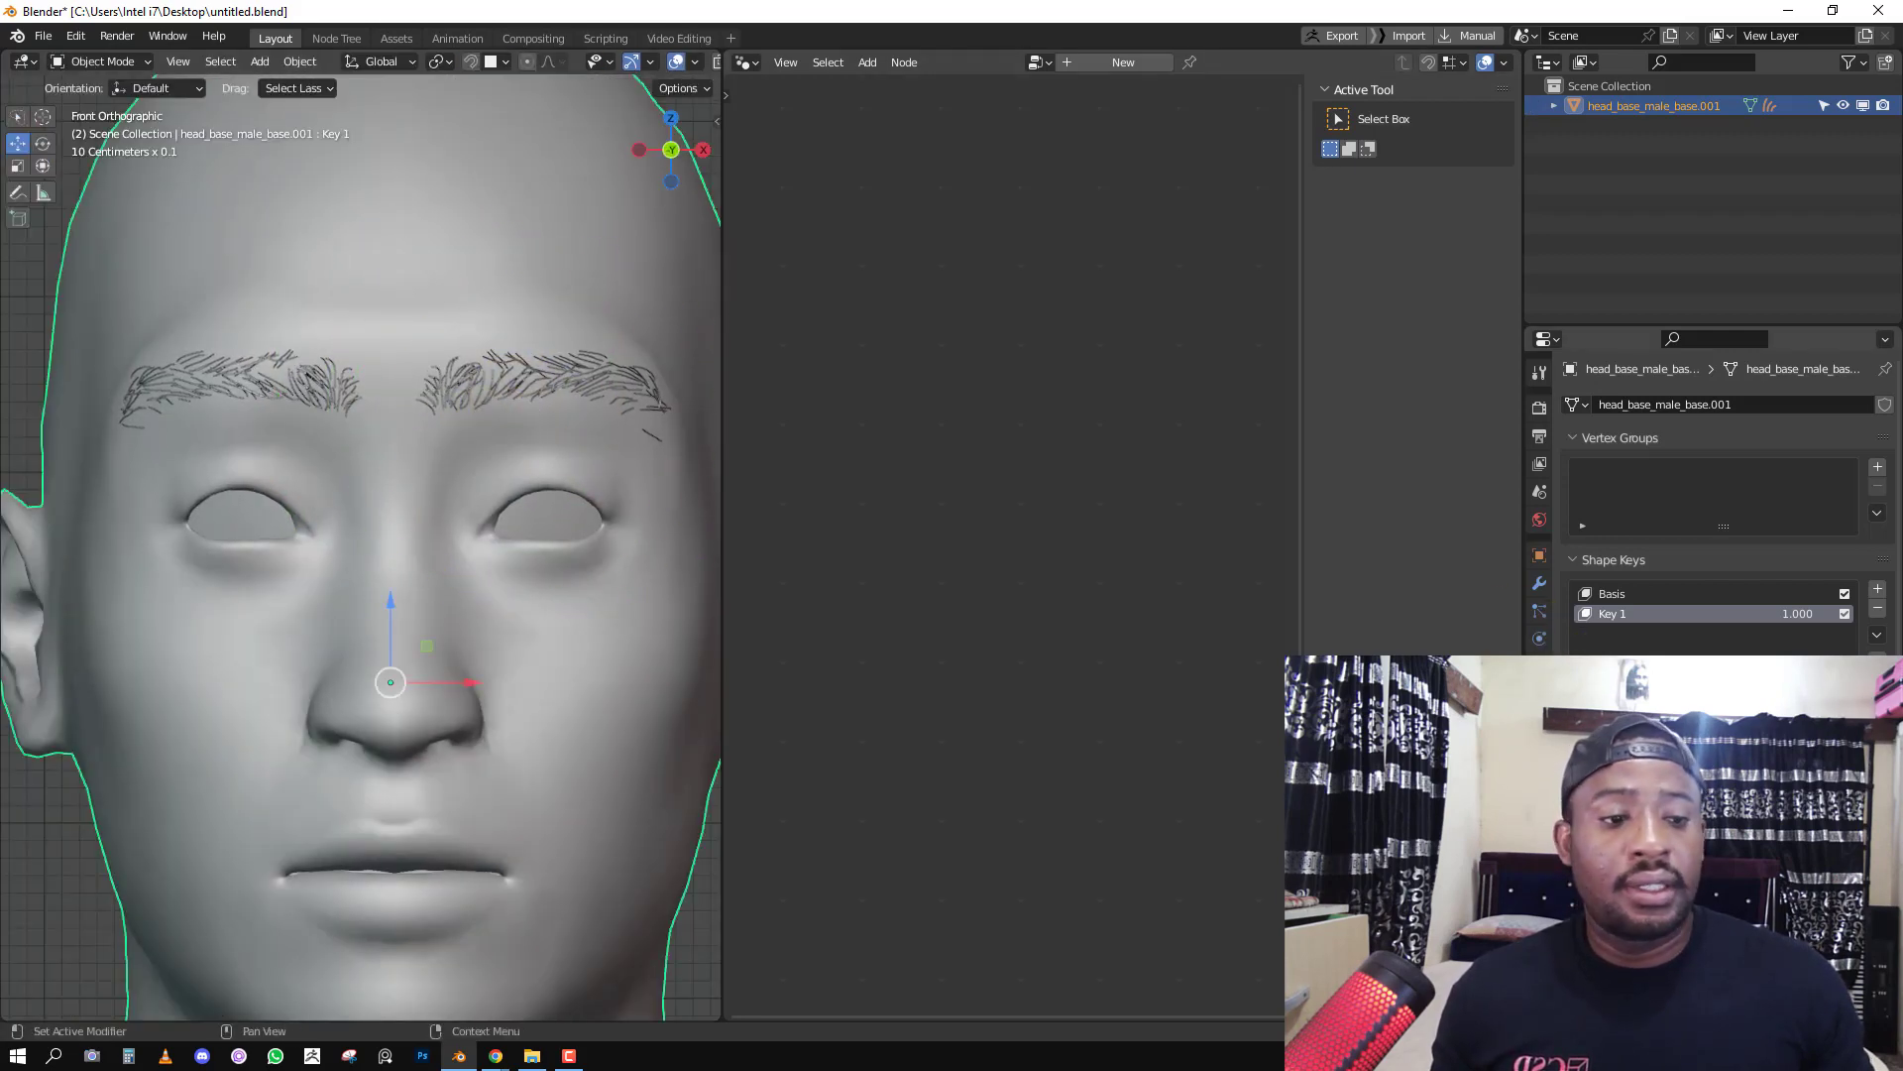
# Slide Key 1's value to test the eyebrow movement, ending at 0.000.
pyautogui.moveTo(1804, 749); pyautogui.dragTo(1844, 752)
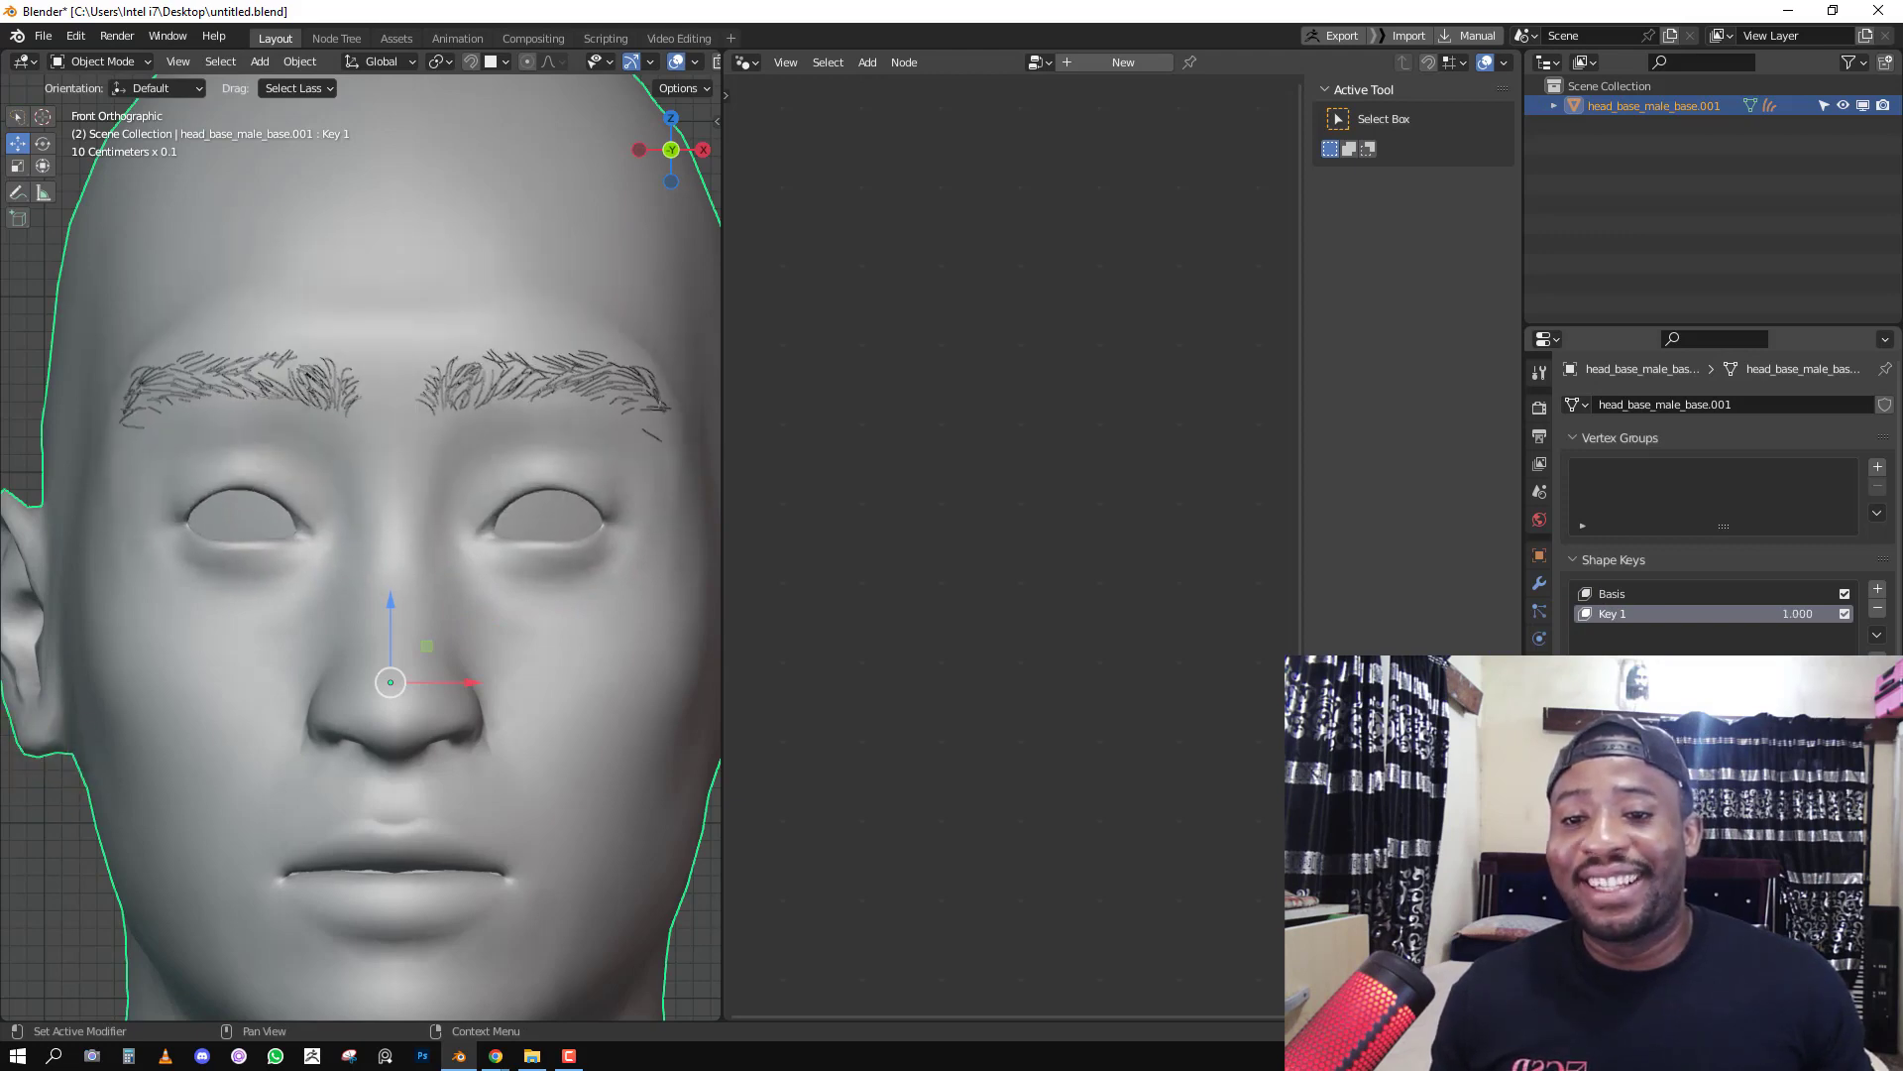
pyautogui.moveTo(1797, 614); pyautogui.dragTo(1363, 602)
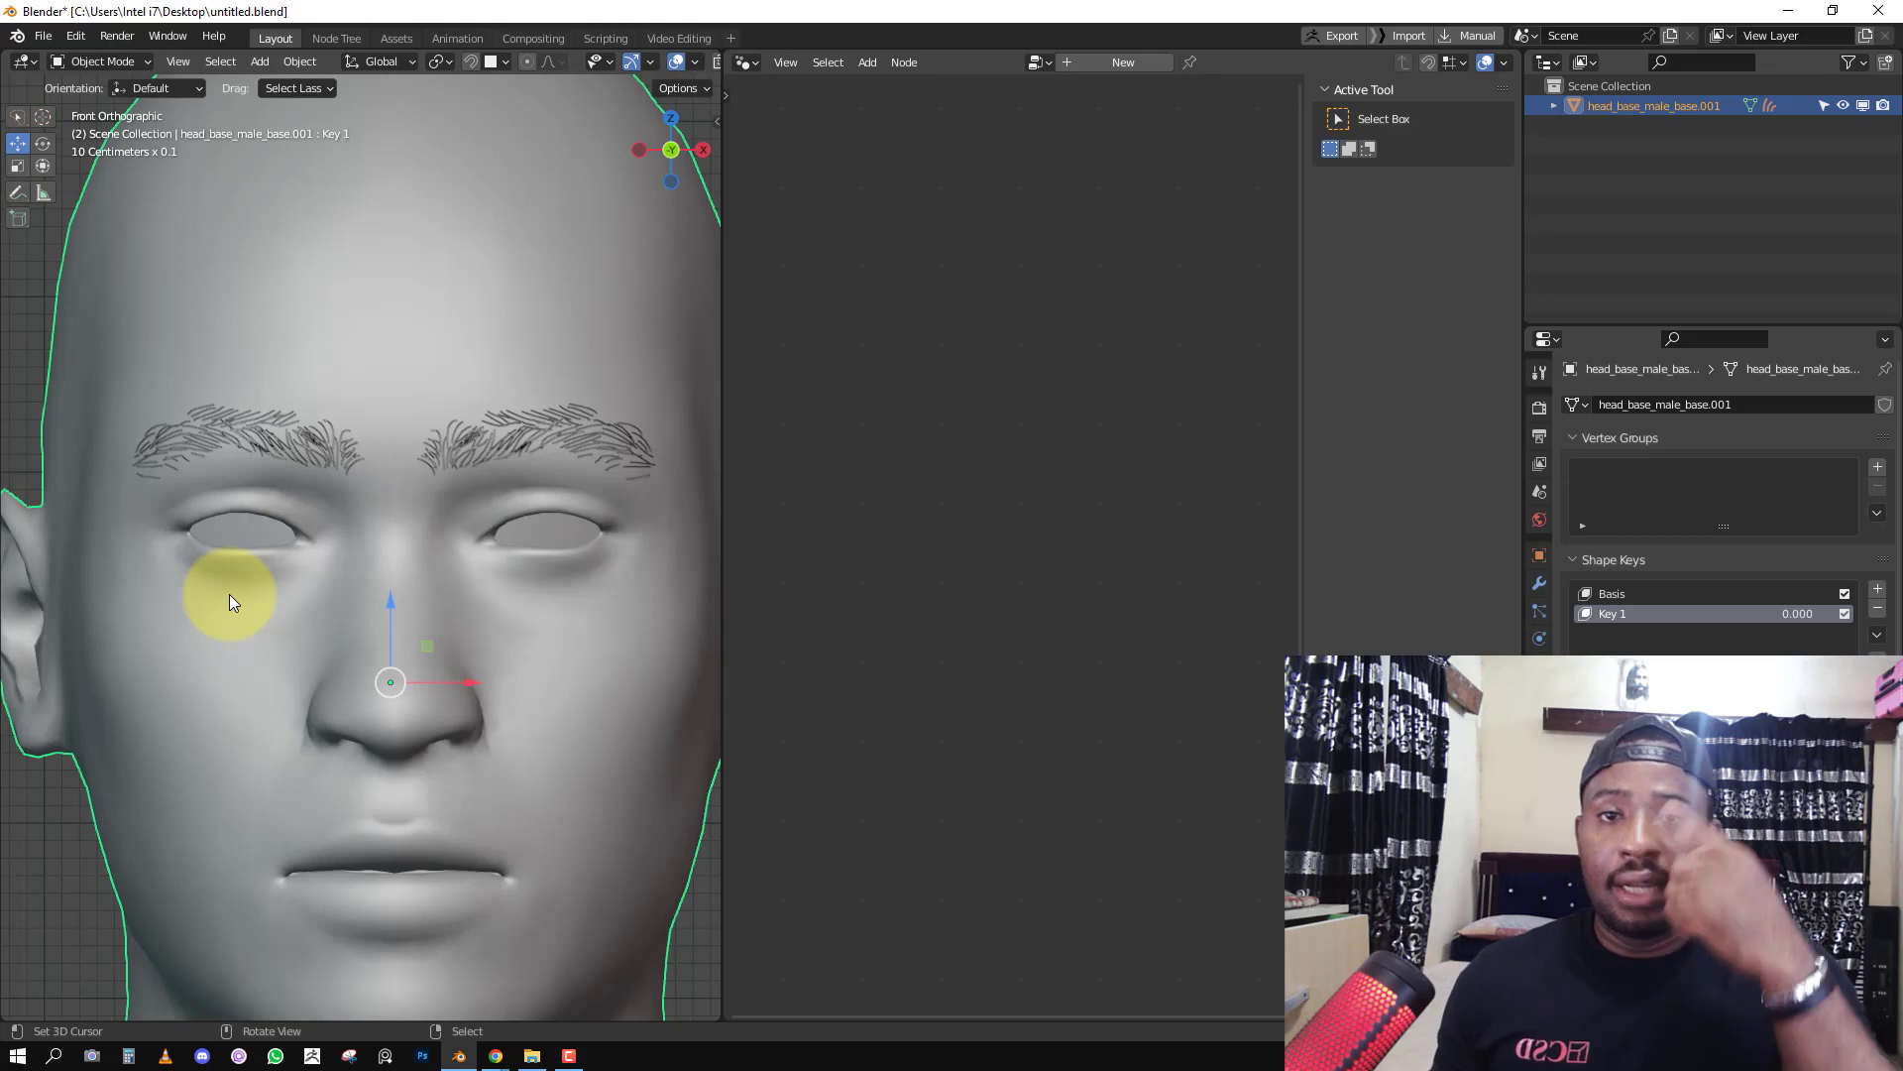
pyautogui.scroll(-3, 718, 627)
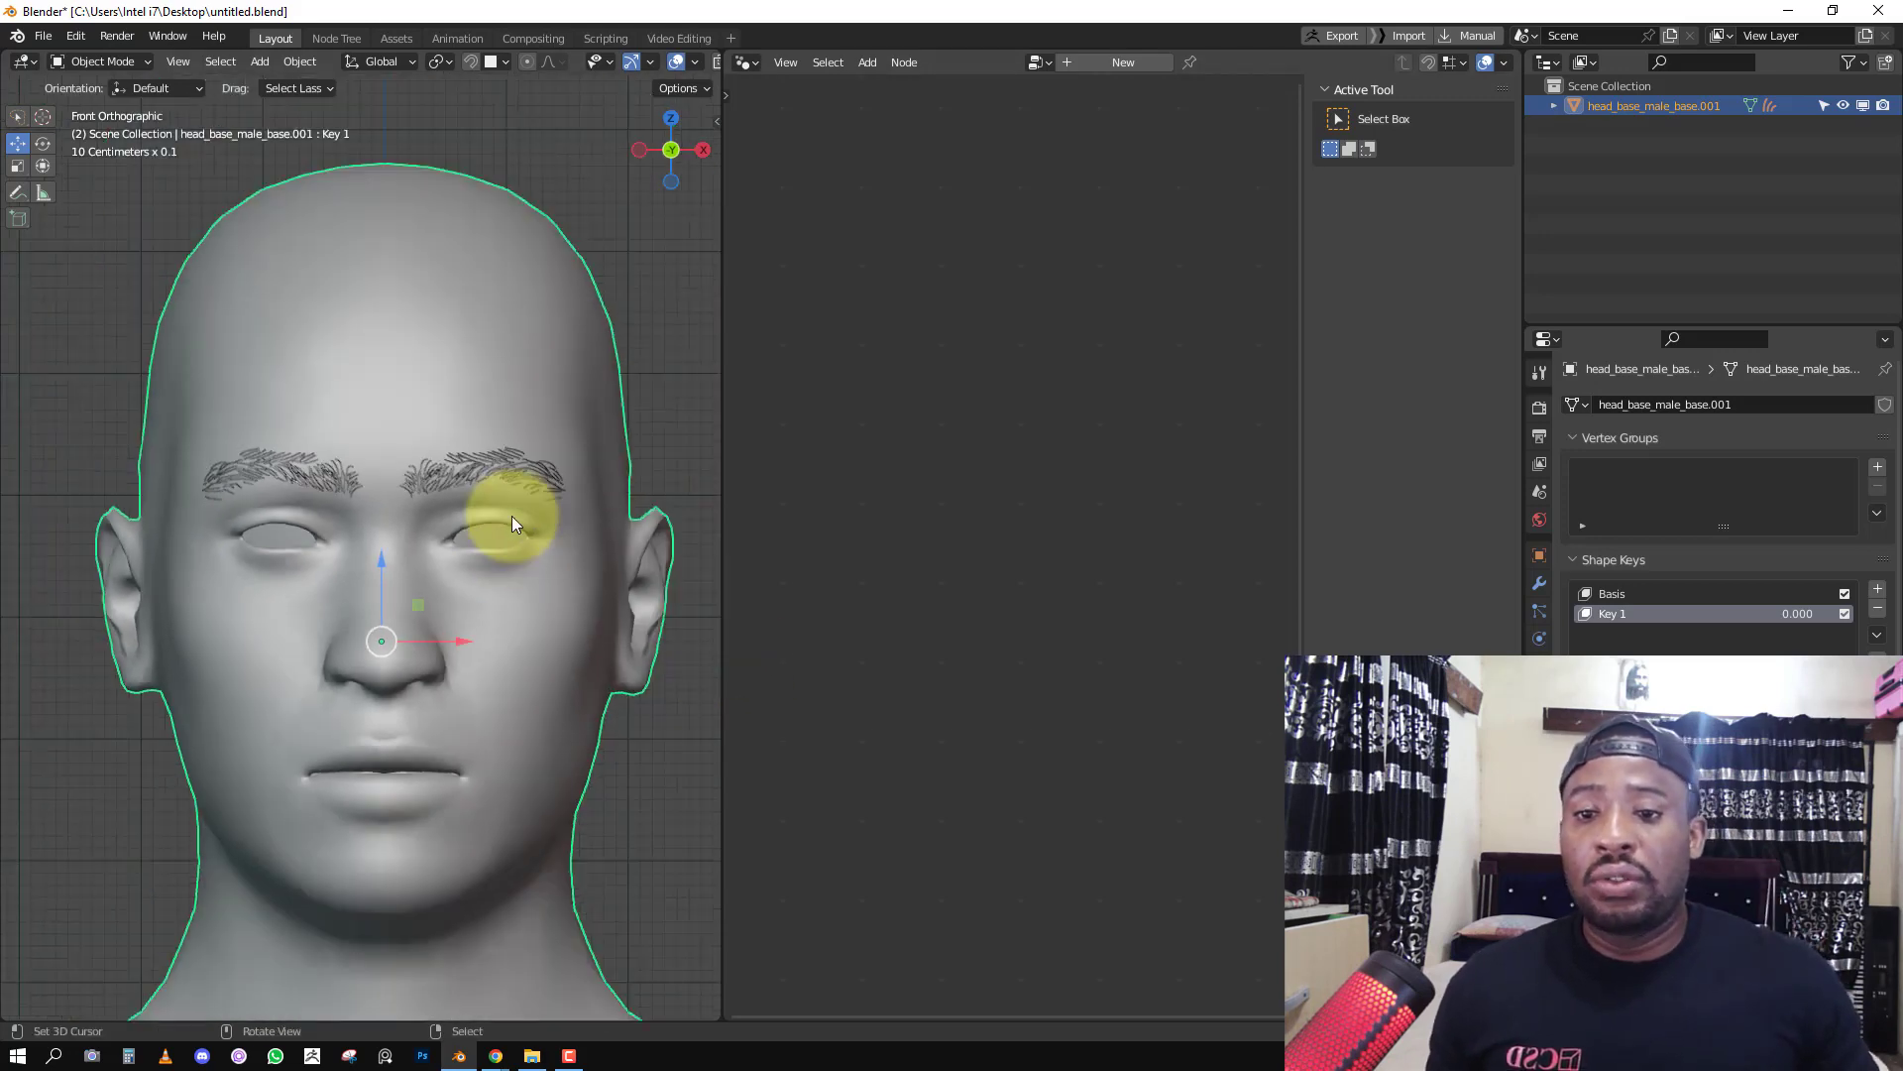
# Select the eyebrow hair curves and examine how they sit on the head from several angles in a widened 3D viewport.
pyautogui.click(461, 467)
pyautogui.moveTo(486, 466)
pyautogui.mouseDown(button='middle')
pyautogui.moveTo(411, 486)
pyautogui.moveTo(416, 525)
pyautogui.moveTo(492, 455)
pyautogui.mouseUp(button='middle')
pyautogui.click(409, 475)
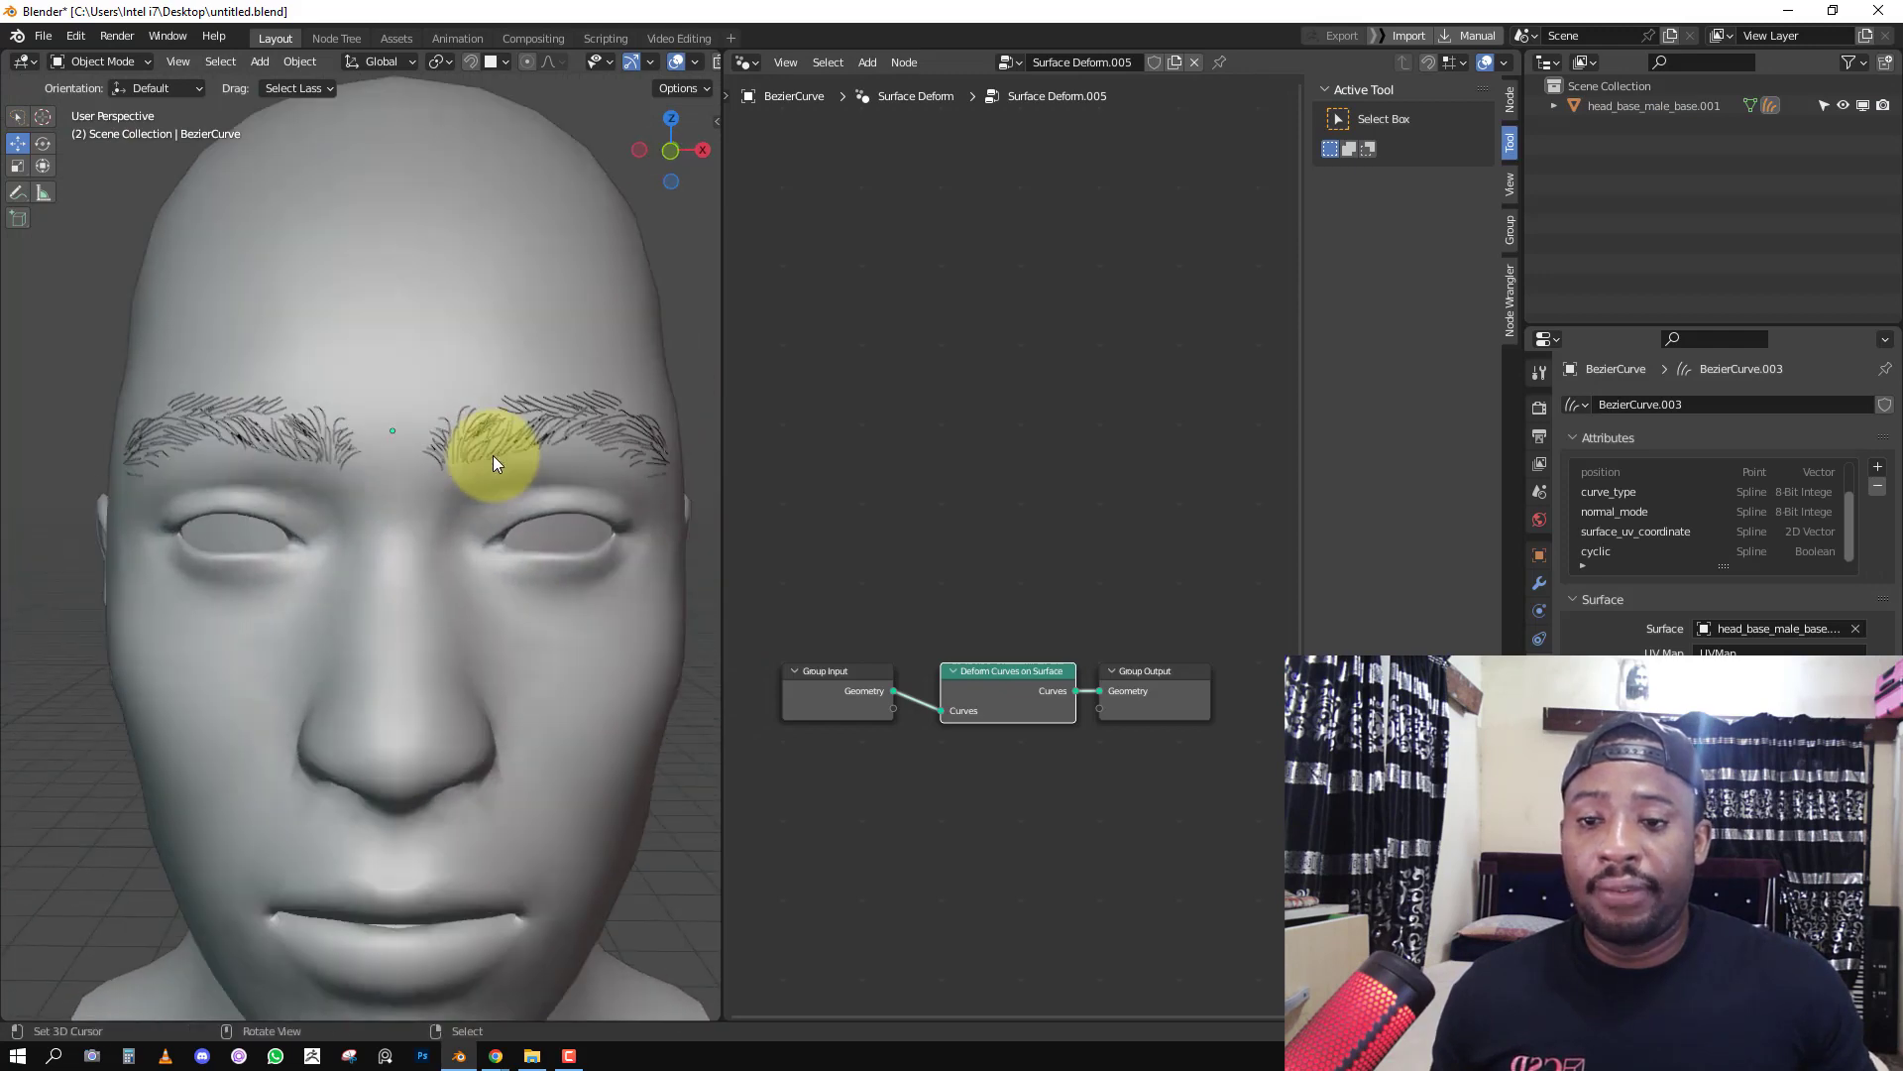
pyautogui.scroll(2, 491, 455)
pyautogui.moveTo(723, 357); pyautogui.dragTo(810, 324)
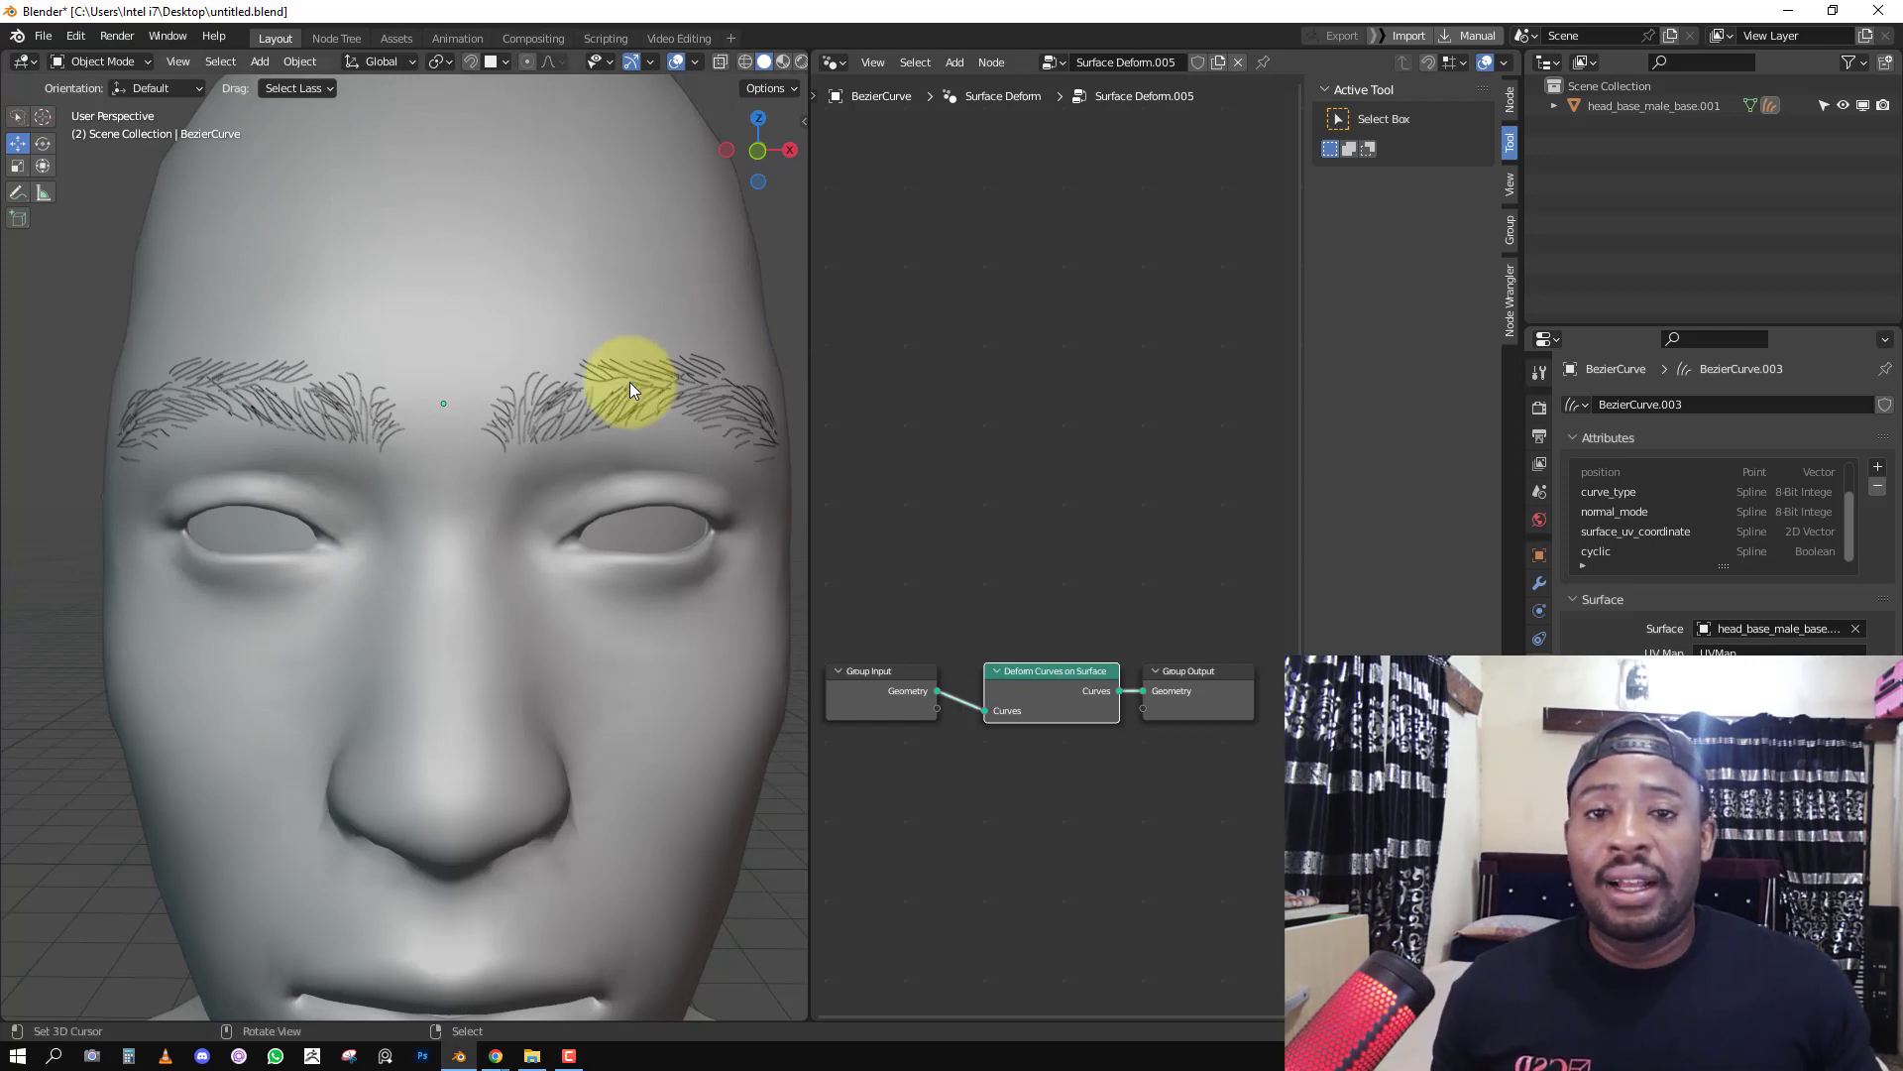
pyautogui.scroll(-2, 605, 395)
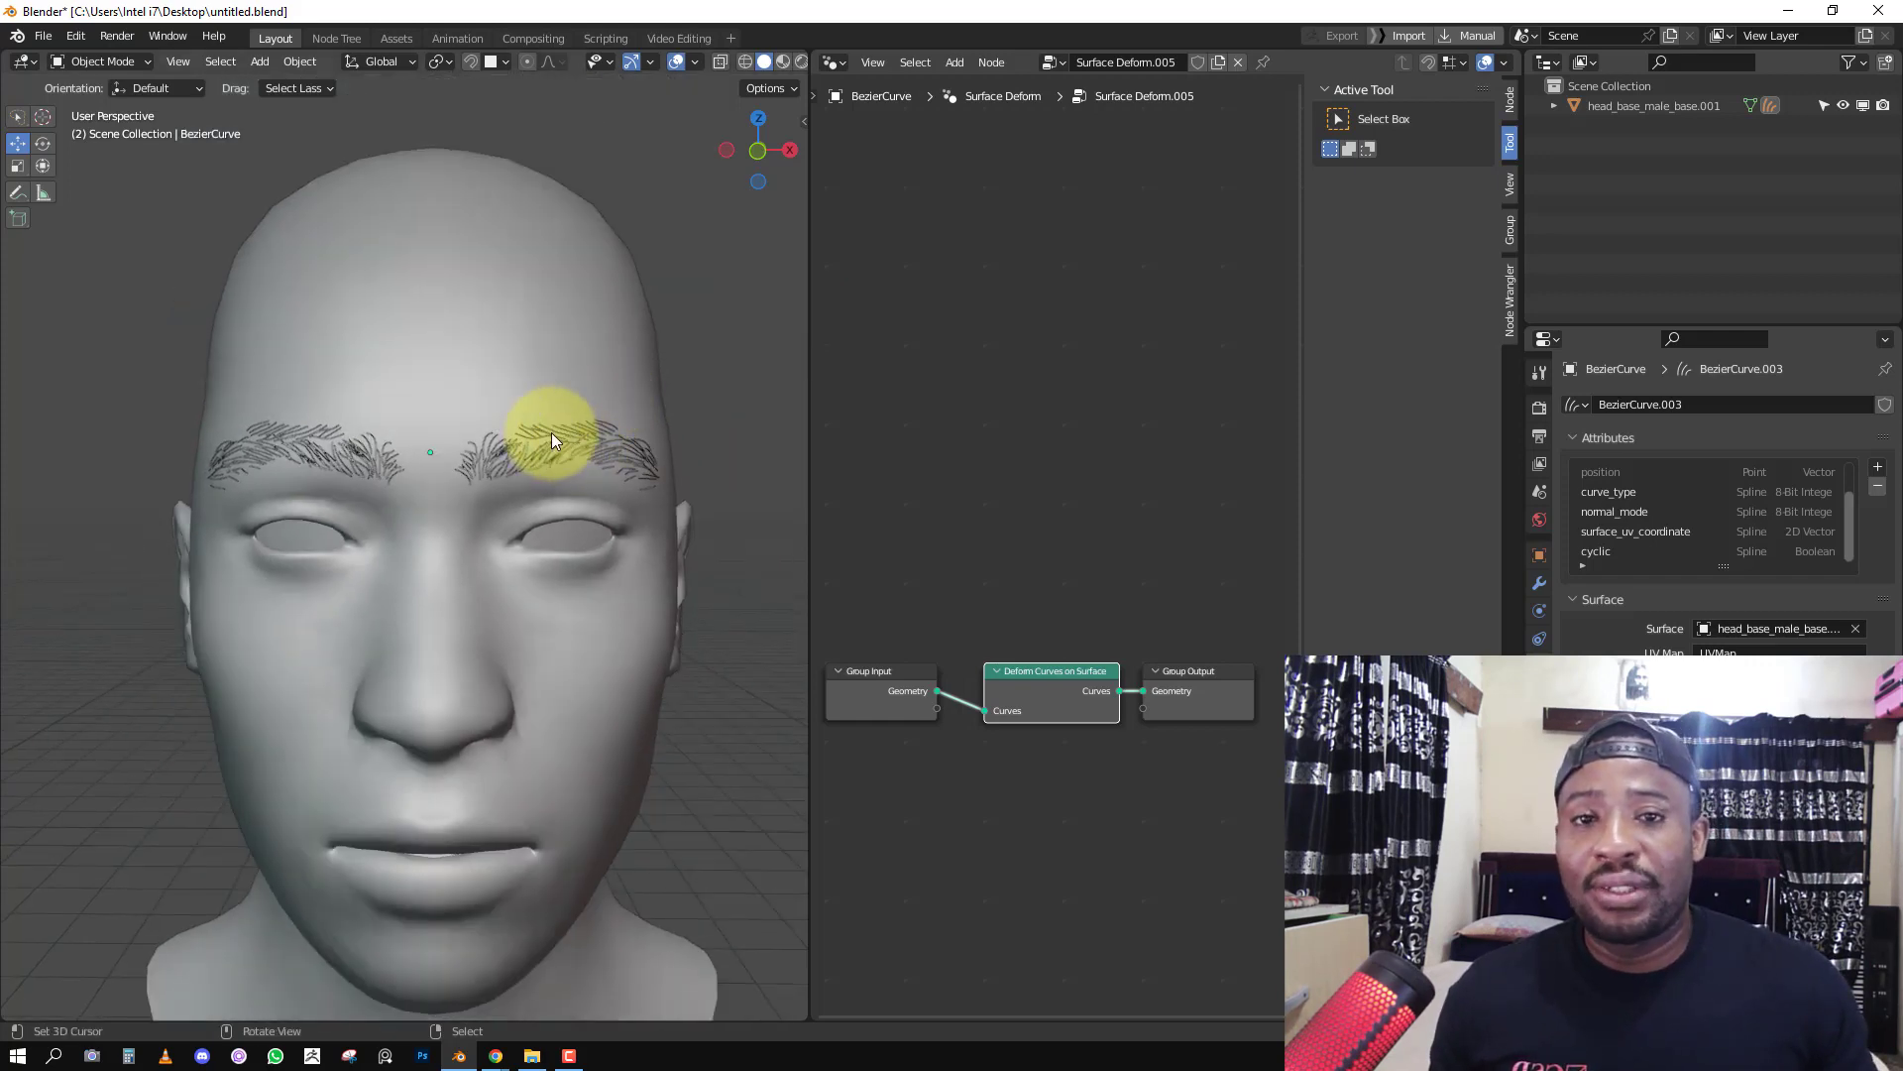
pyautogui.scroll(2, 551, 433)
pyautogui.rightClick(615, 417)
pyautogui.moveTo(658, 405); pyautogui.dragTo(591, 396, button='middle')
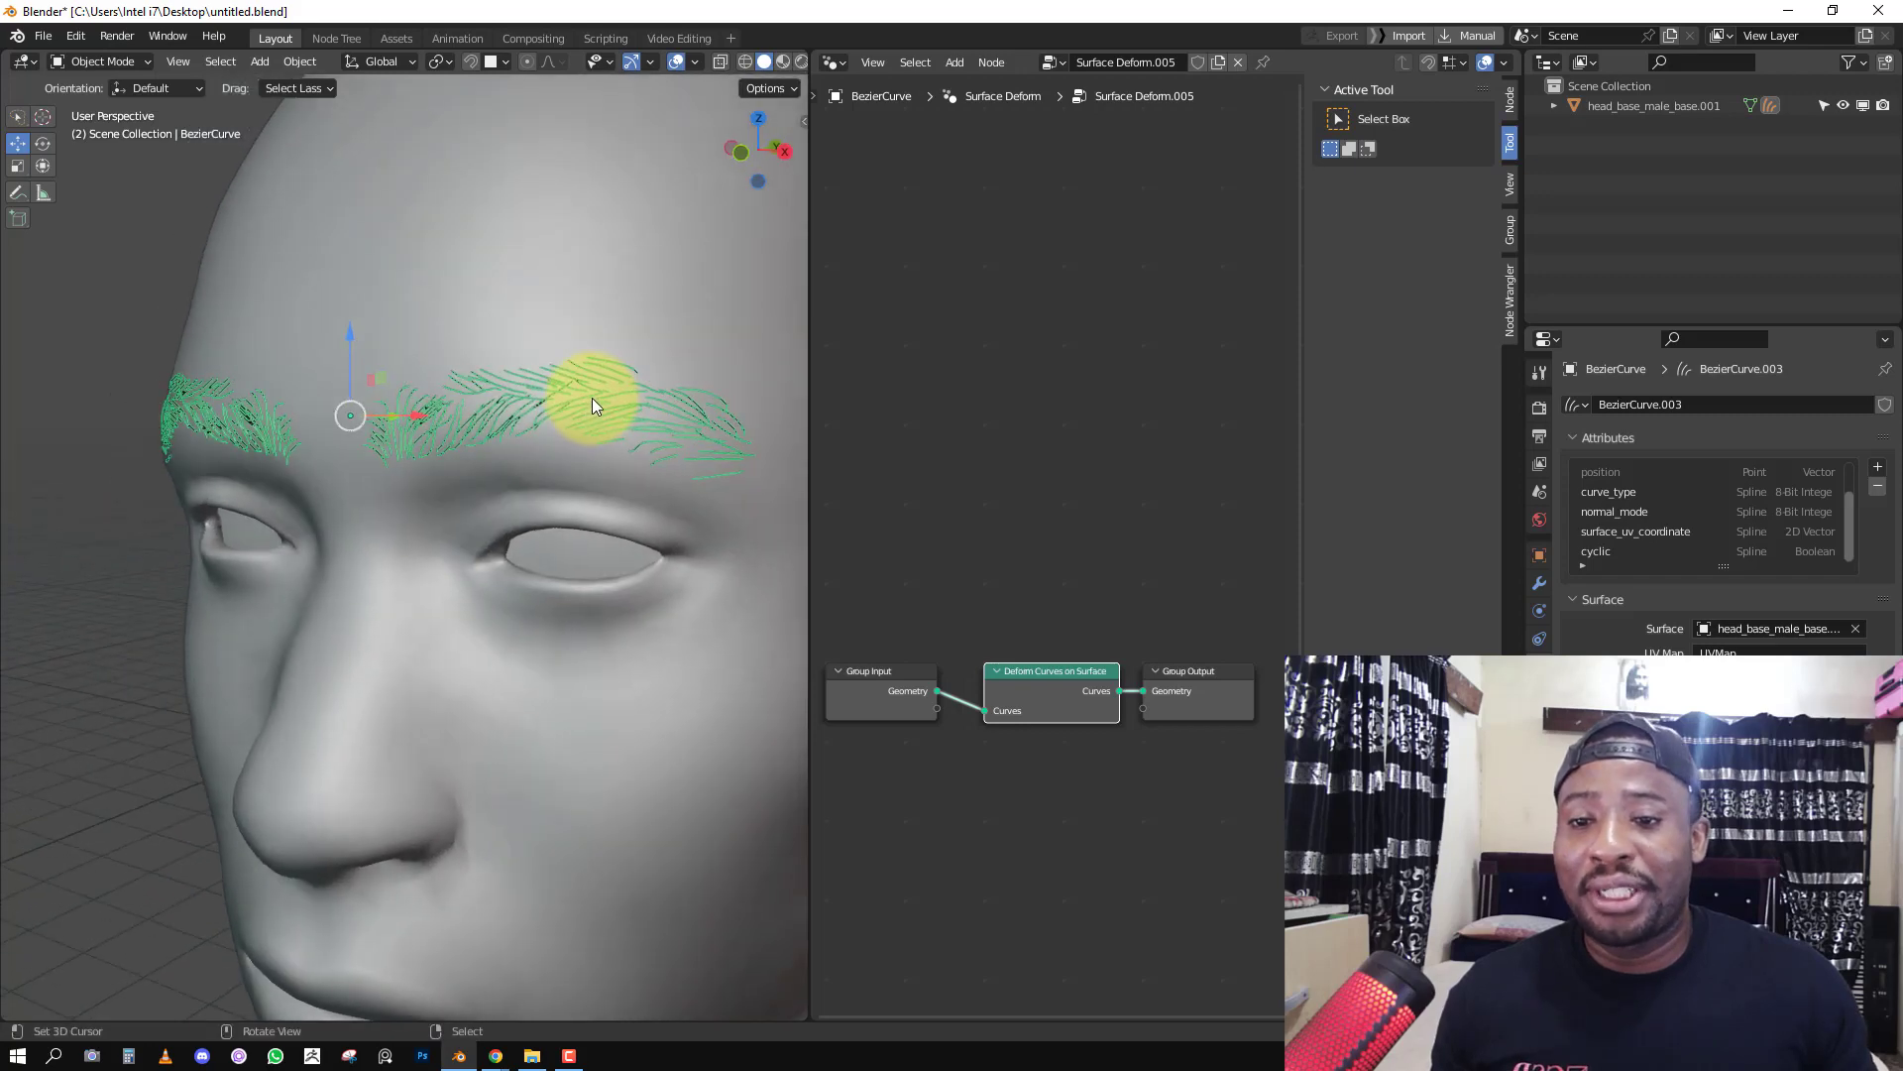
pyautogui.scroll(-2, 593, 397)
pyautogui.hotkey('alt', 'a')
pyautogui.moveTo(474, 479); pyautogui.dragTo(557, 526, button='middle')
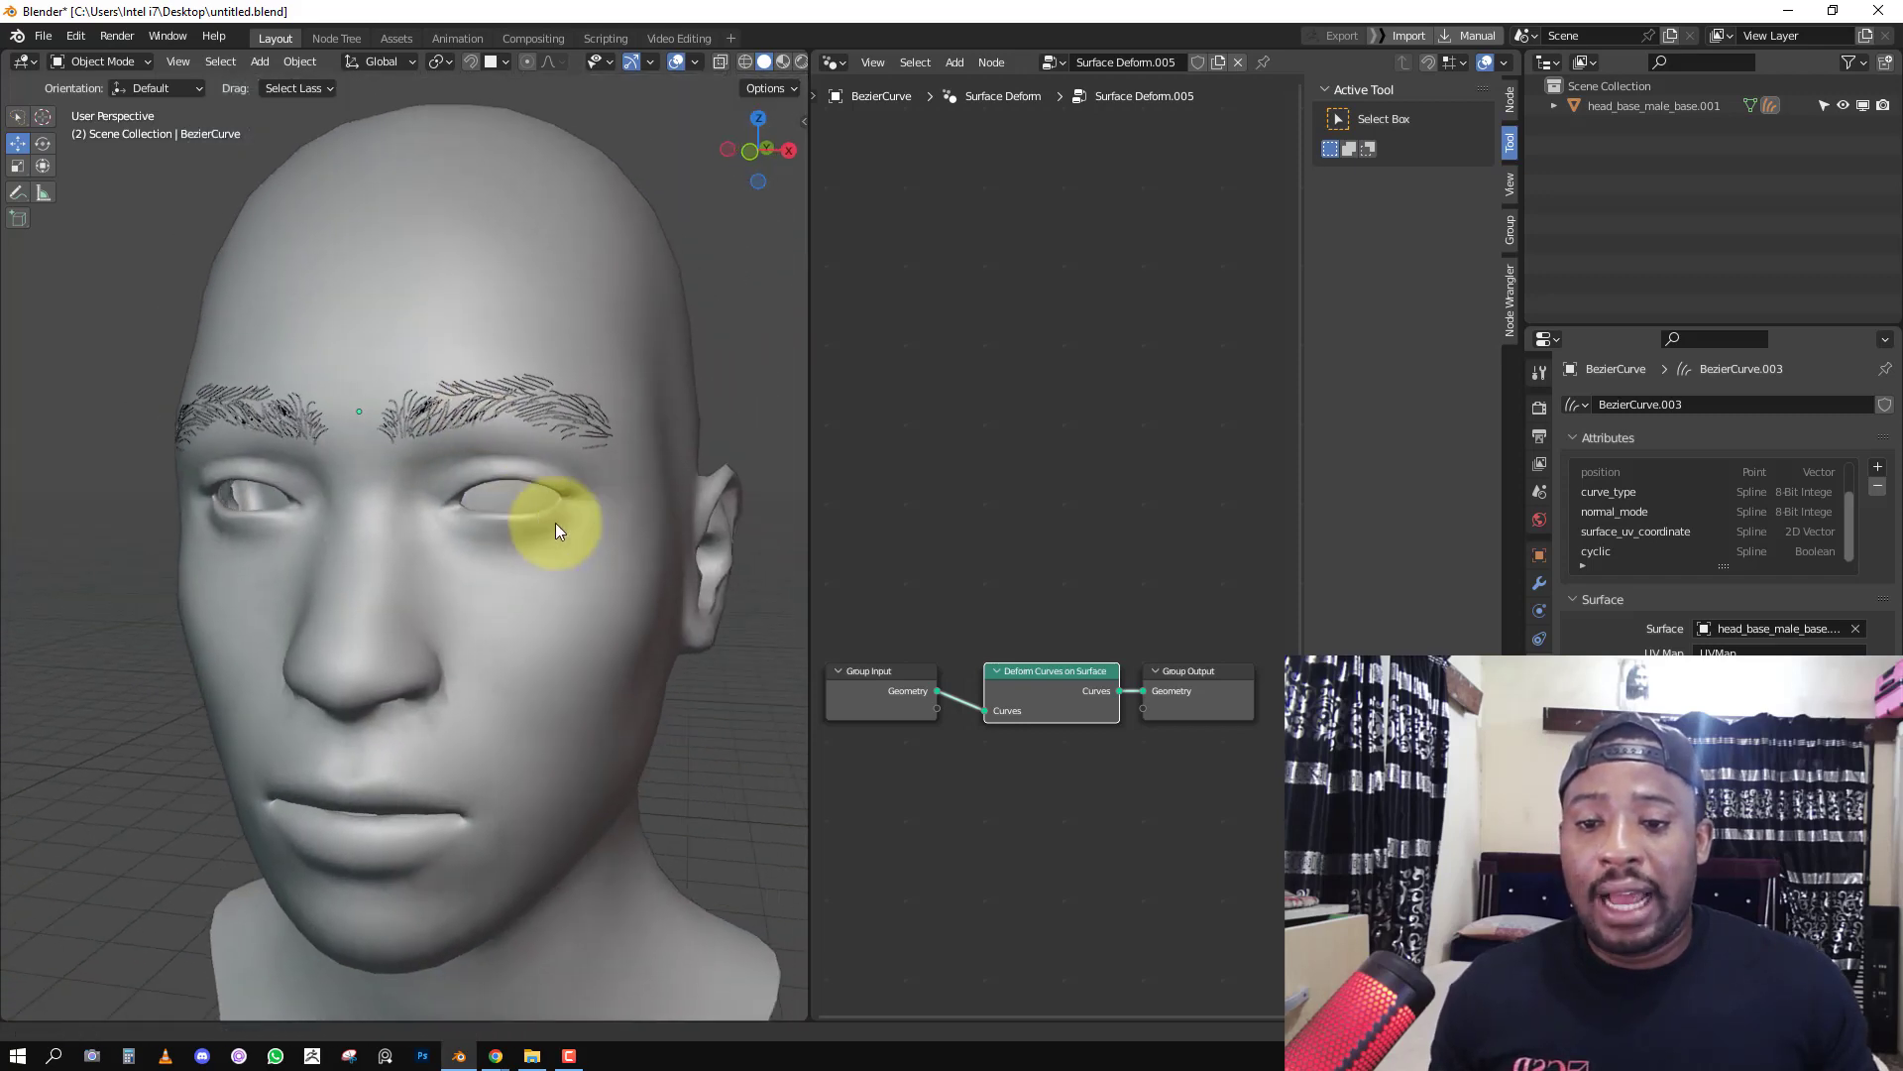
# Open the head mesh in Edit Mode and try selecting the edge loop along one eyelid rim.
pyautogui.scroll(2, 557, 524)
pyautogui.rightClick(558, 506)
pyautogui.scroll(5, 603, 506)
pyautogui.press('Tab')
pyautogui.moveTo(669, 427); pyautogui.dragTo(643, 433, button='middle')
pyautogui.keyDown('shift'); pyautogui.moveTo(642, 433); pyautogui.dragTo(505, 522, button='middle'); pyautogui.keyUp('shift')
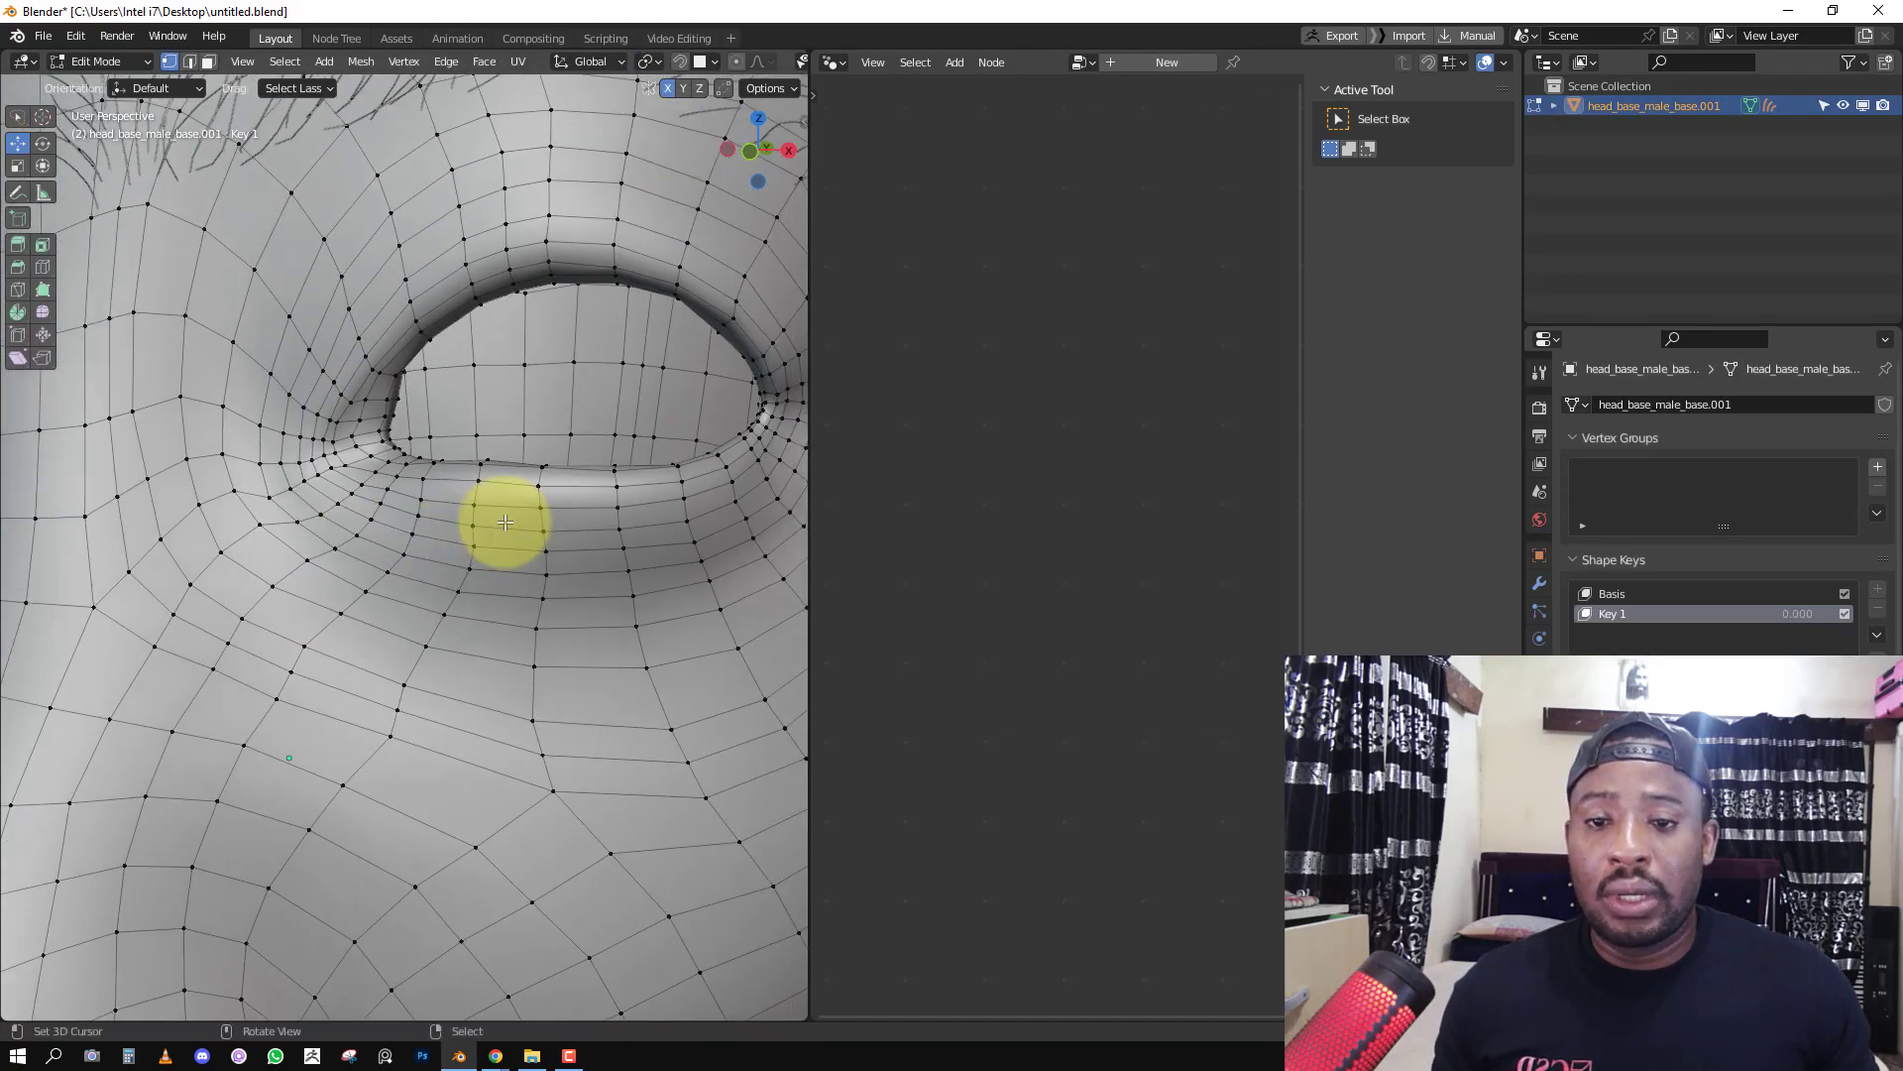
pyautogui.scroll(-2, 631, 488)
pyautogui.scroll(2, 594, 516)
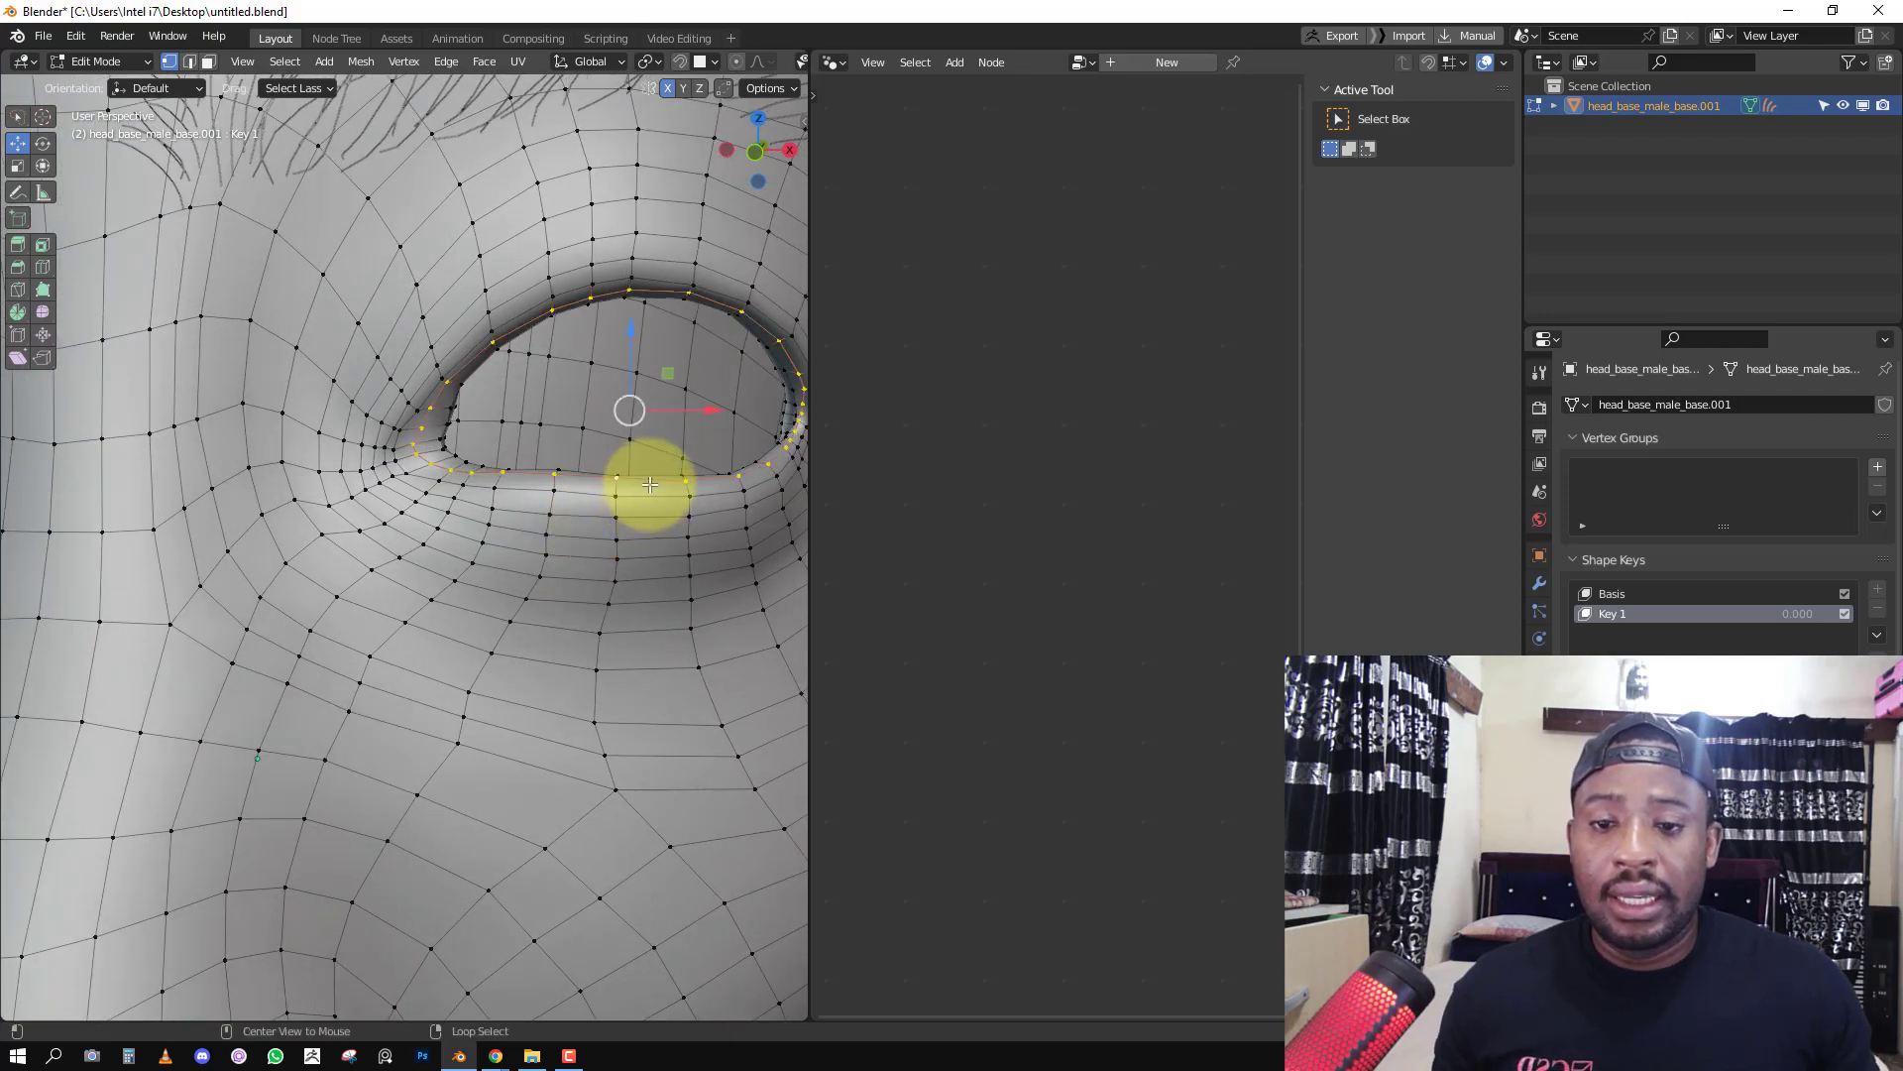
pyautogui.moveTo(674, 501); pyautogui.dragTo(592, 500, button='middle')
pyautogui.keyDown('alt'); pyautogui.rightClick(348, 266); pyautogui.keyUp('alt')
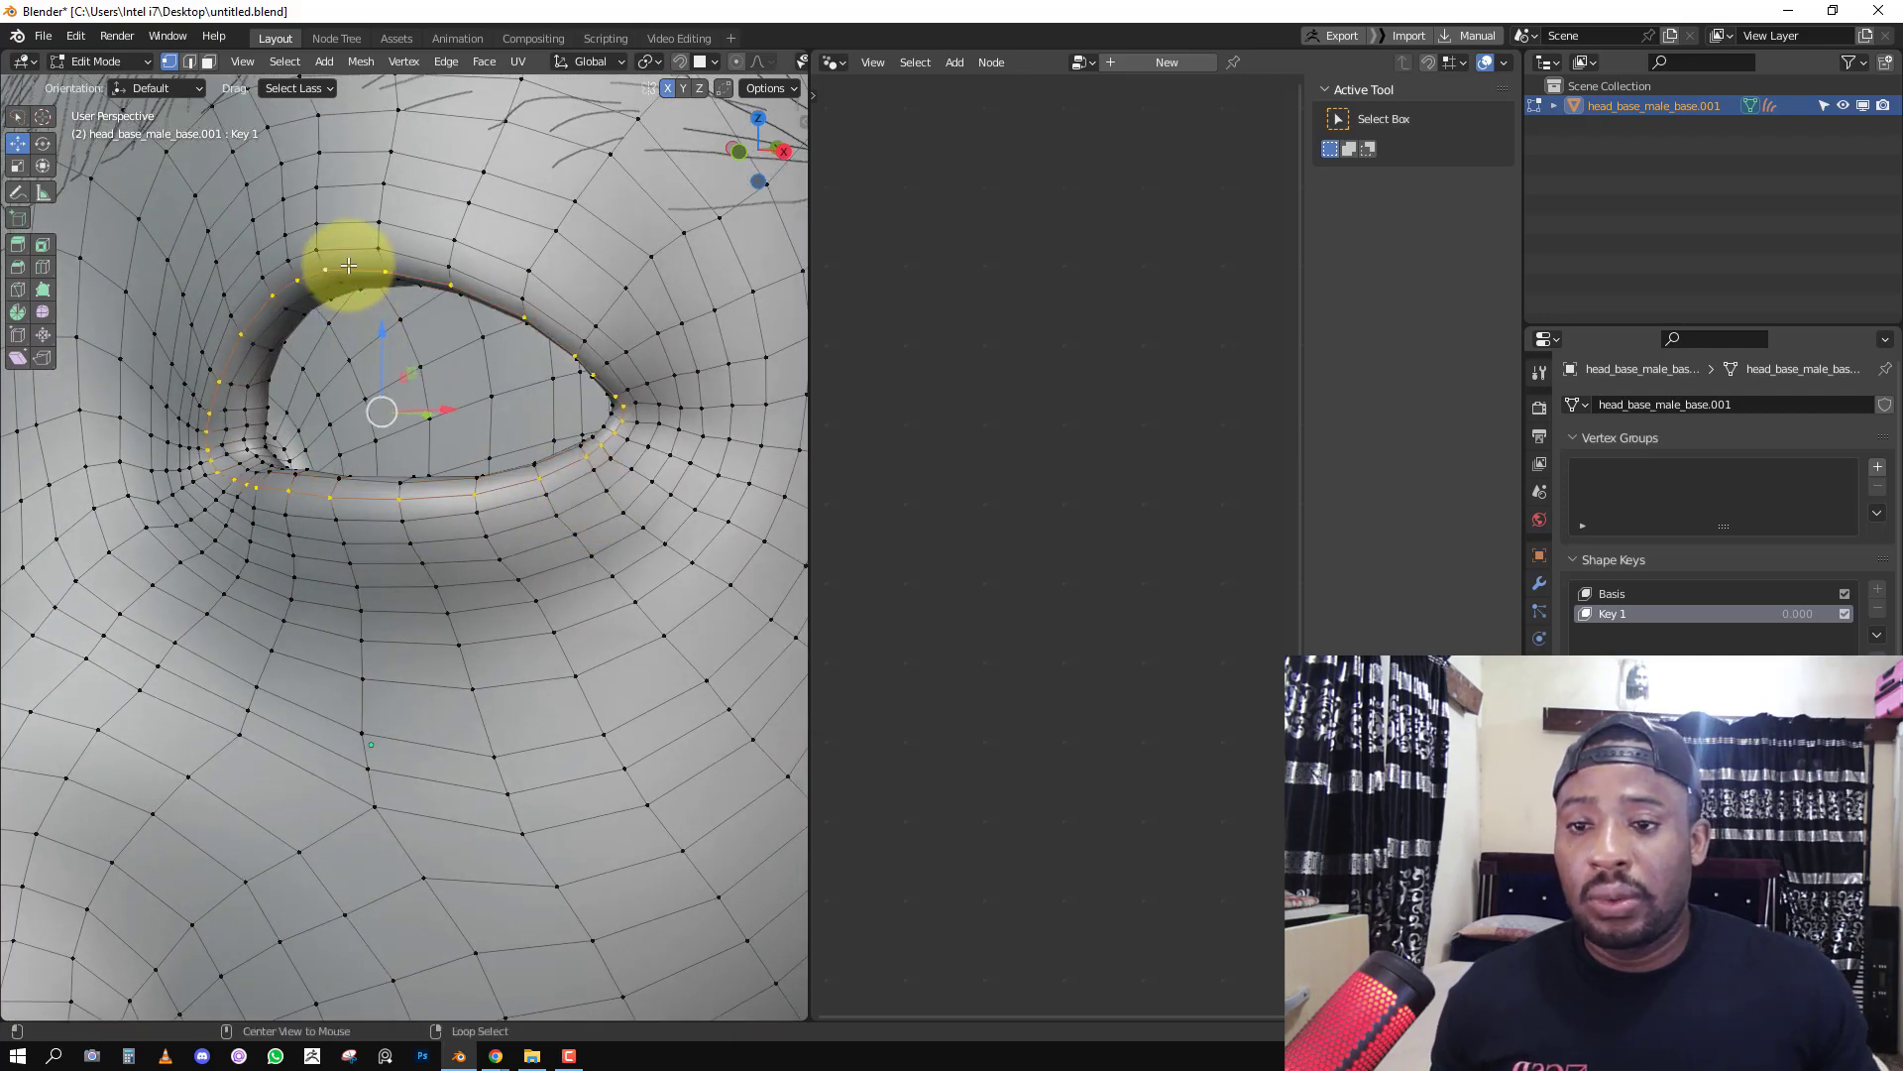
# Try alternative edge loops around the same eye opening, checking the selection in wireframe display.
pyautogui.scroll(-1, 393, 292)
pyautogui.hotkey('shift', 'z')
pyautogui.hotkey('shift', 'z')
pyautogui.hotkey('shift', 'z')
pyautogui.press('c')
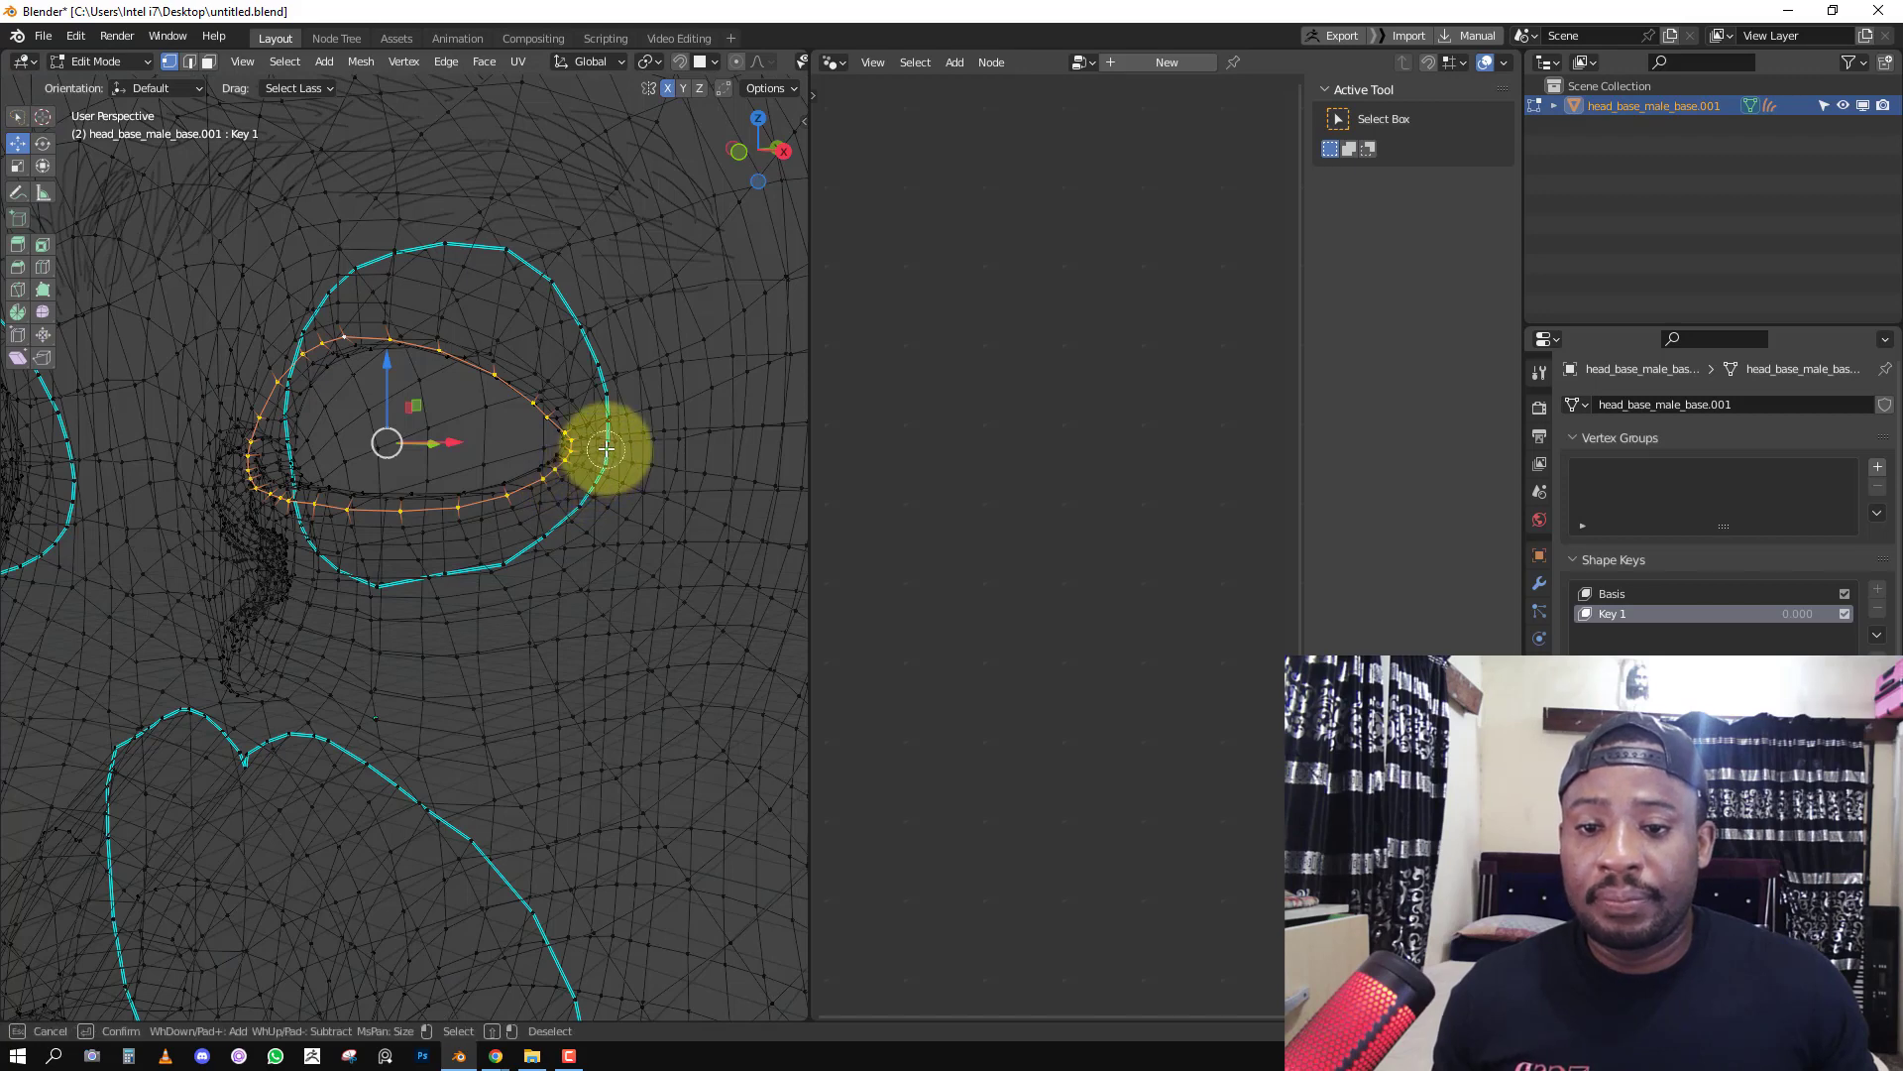
pyautogui.press('Escape')
pyautogui.hotkey('alt', 'a')
pyautogui.keyDown('alt'); pyautogui.rightClick(415, 340); pyautogui.keyUp('alt')
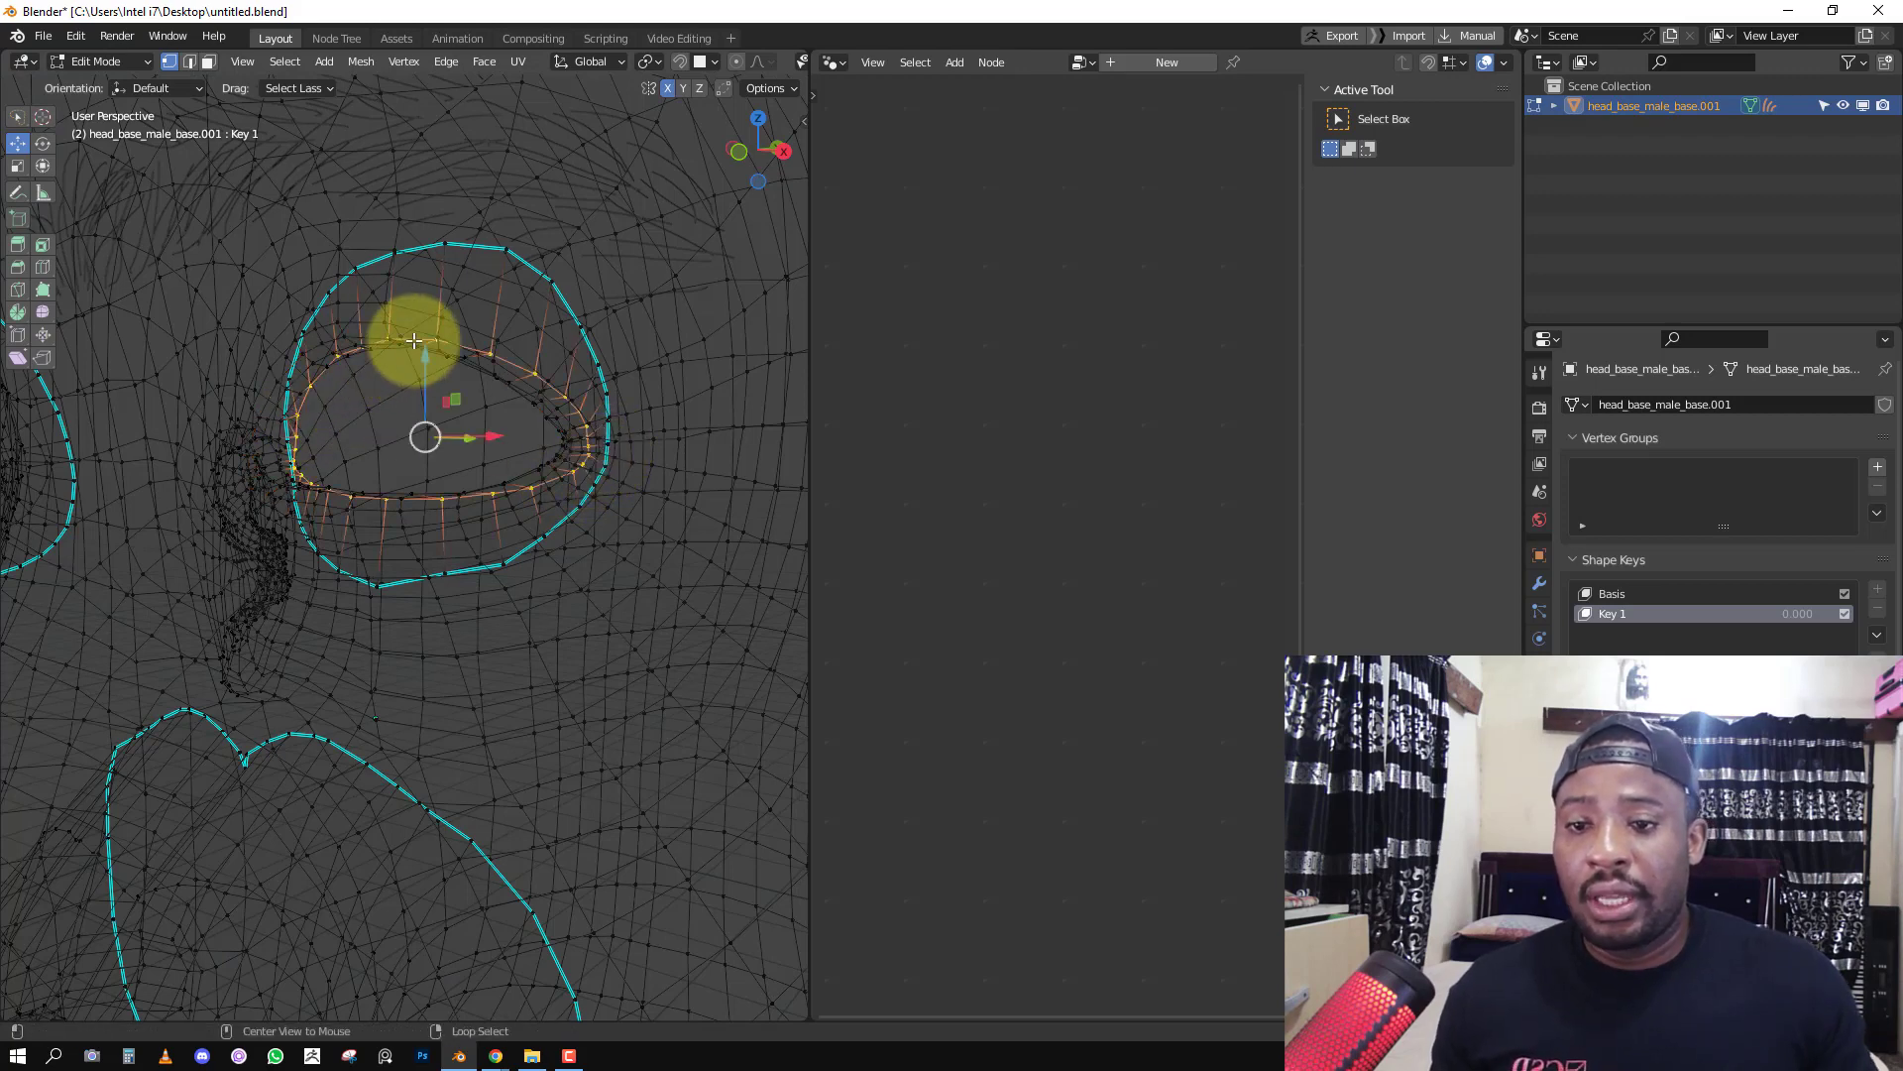
pyautogui.moveTo(432, 378); pyautogui.dragTo(478, 387, button='middle')
pyautogui.keyDown('alt'); pyautogui.rightClick(456, 353); pyautogui.keyUp('alt')
pyautogui.hotkey('shift', 'z')
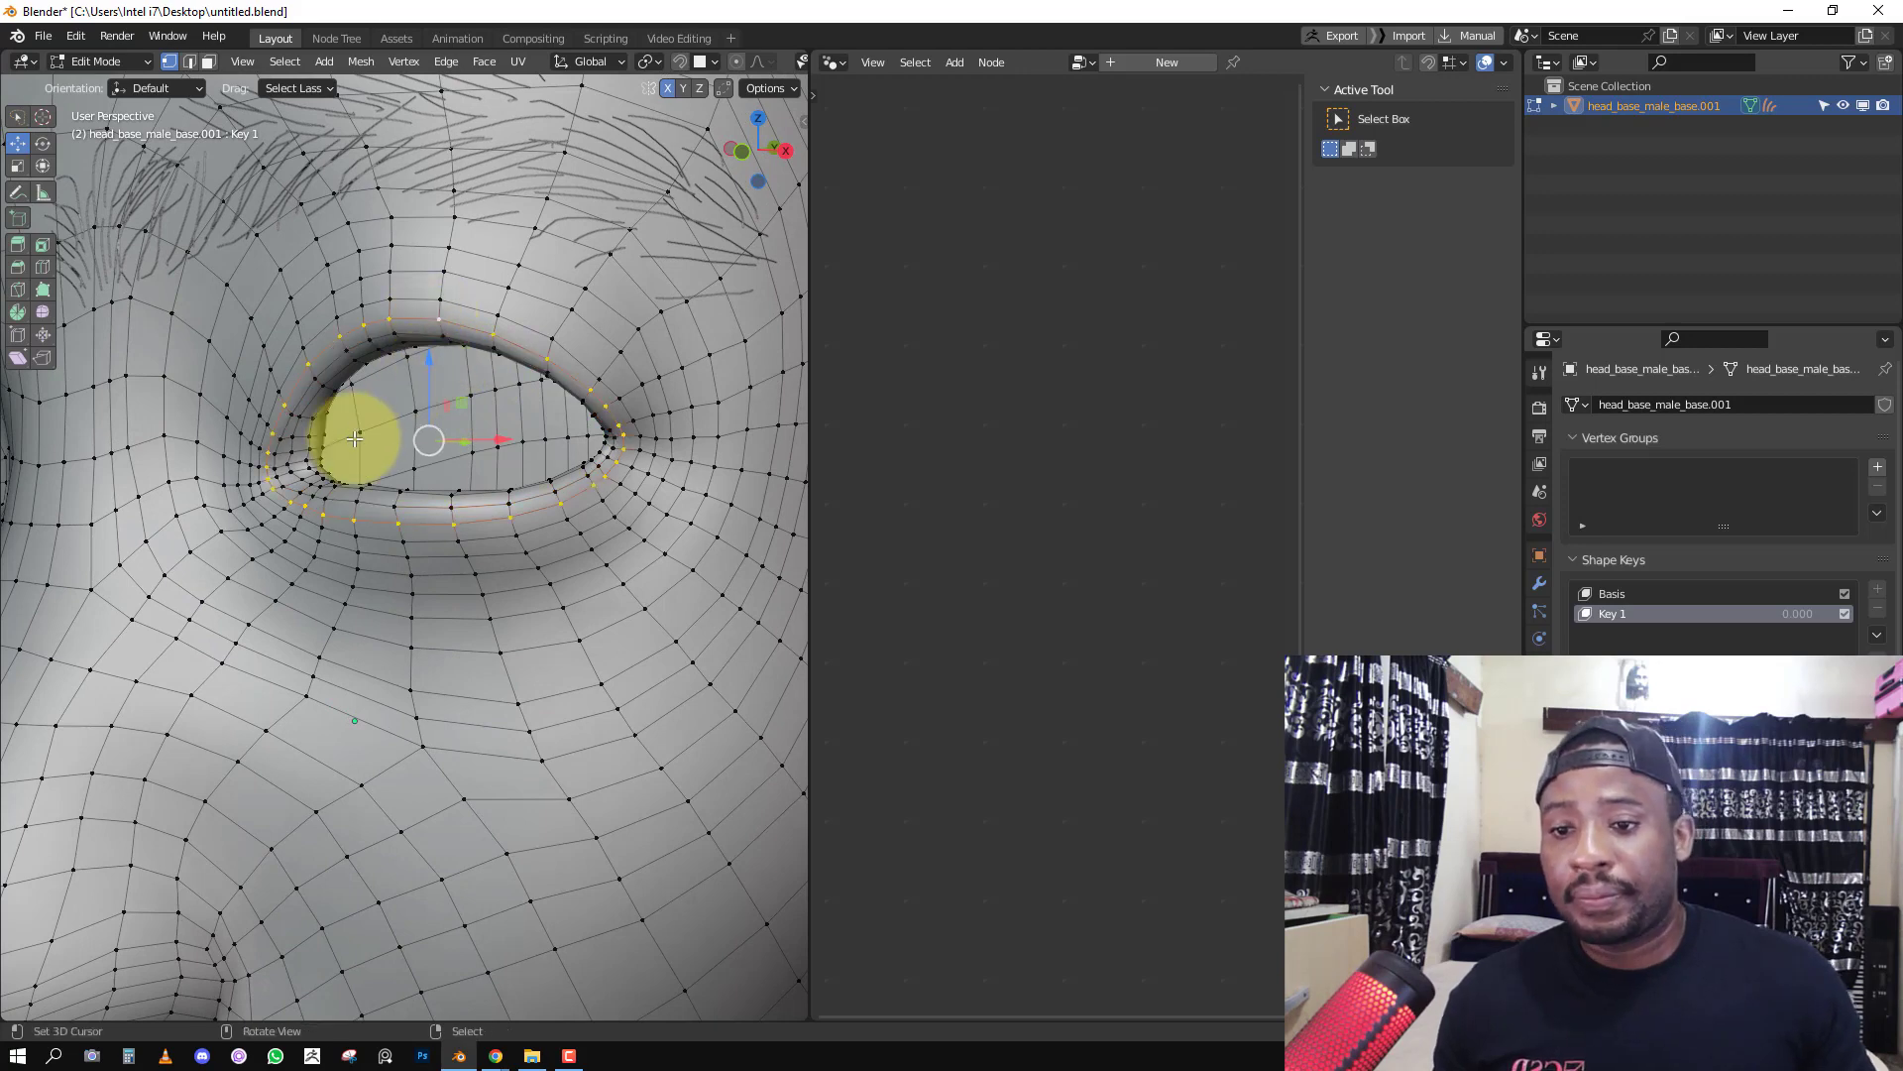
# Select the eyelid rim's edge loop, duplicate it in place and separate it into its own object, then return to Object Mode.
pyautogui.moveTo(361, 438); pyautogui.dragTo(373, 445, button='middle')
pyautogui.keyDown('alt'); pyautogui.rightClick(434, 512); pyautogui.keyUp('alt')
pyautogui.moveTo(513, 458); pyautogui.dragTo(508, 458, button='middle')
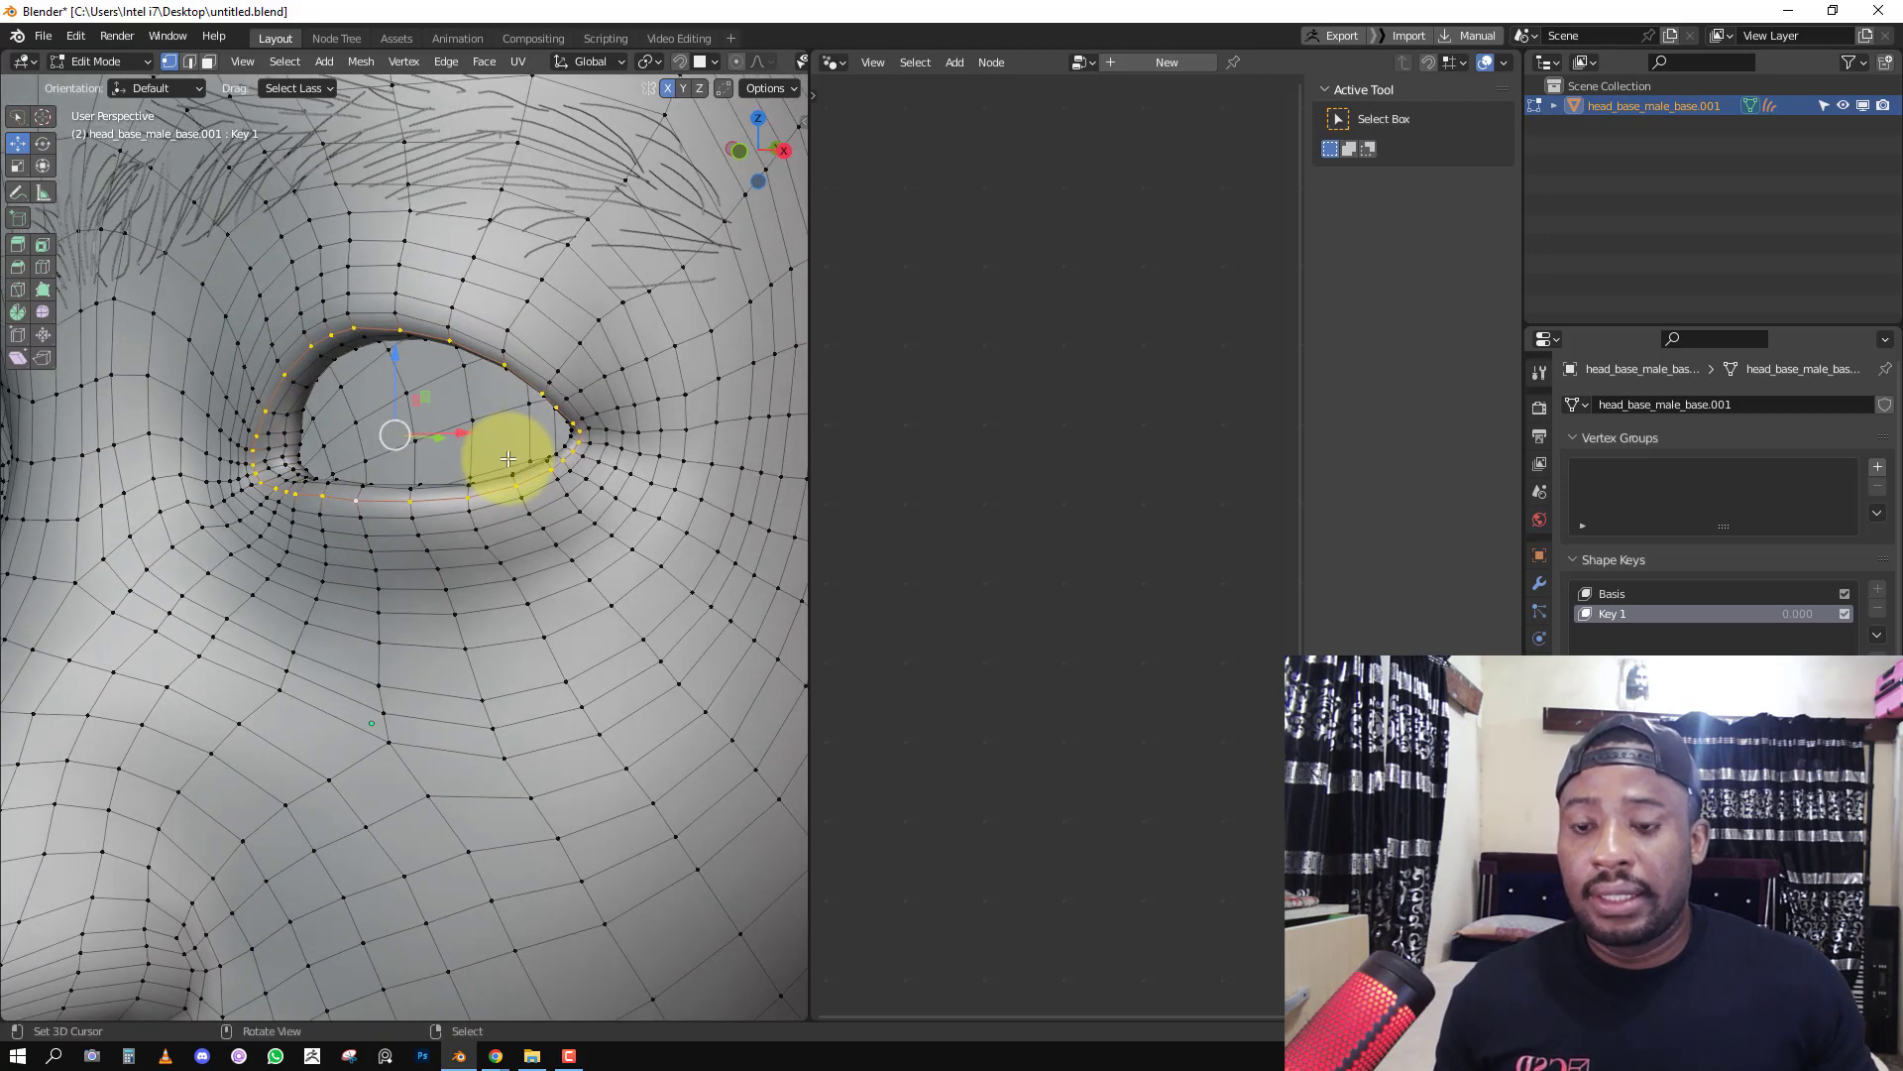
pyautogui.hotkey('shift', 'd')
pyautogui.rightClick(458, 458)
pyautogui.press('p')
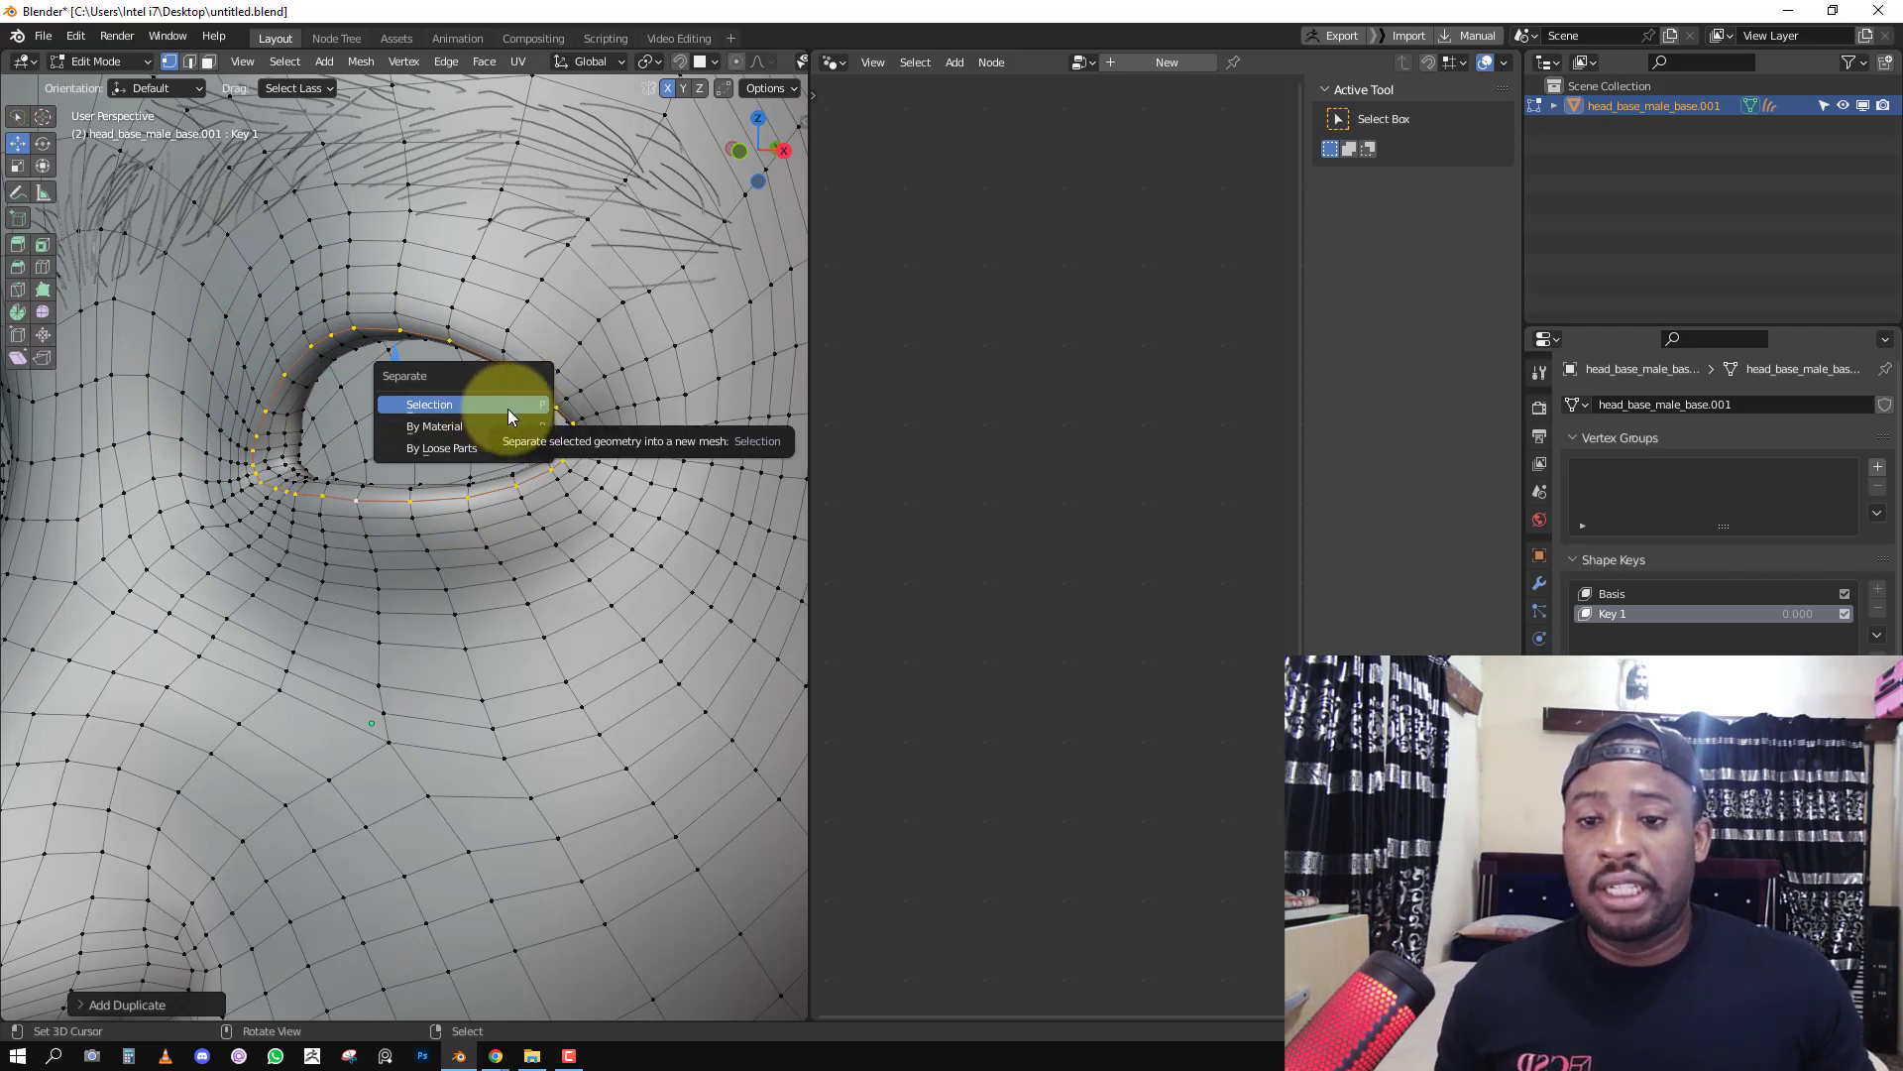
pyautogui.click(494, 404)
pyautogui.press('Tab')
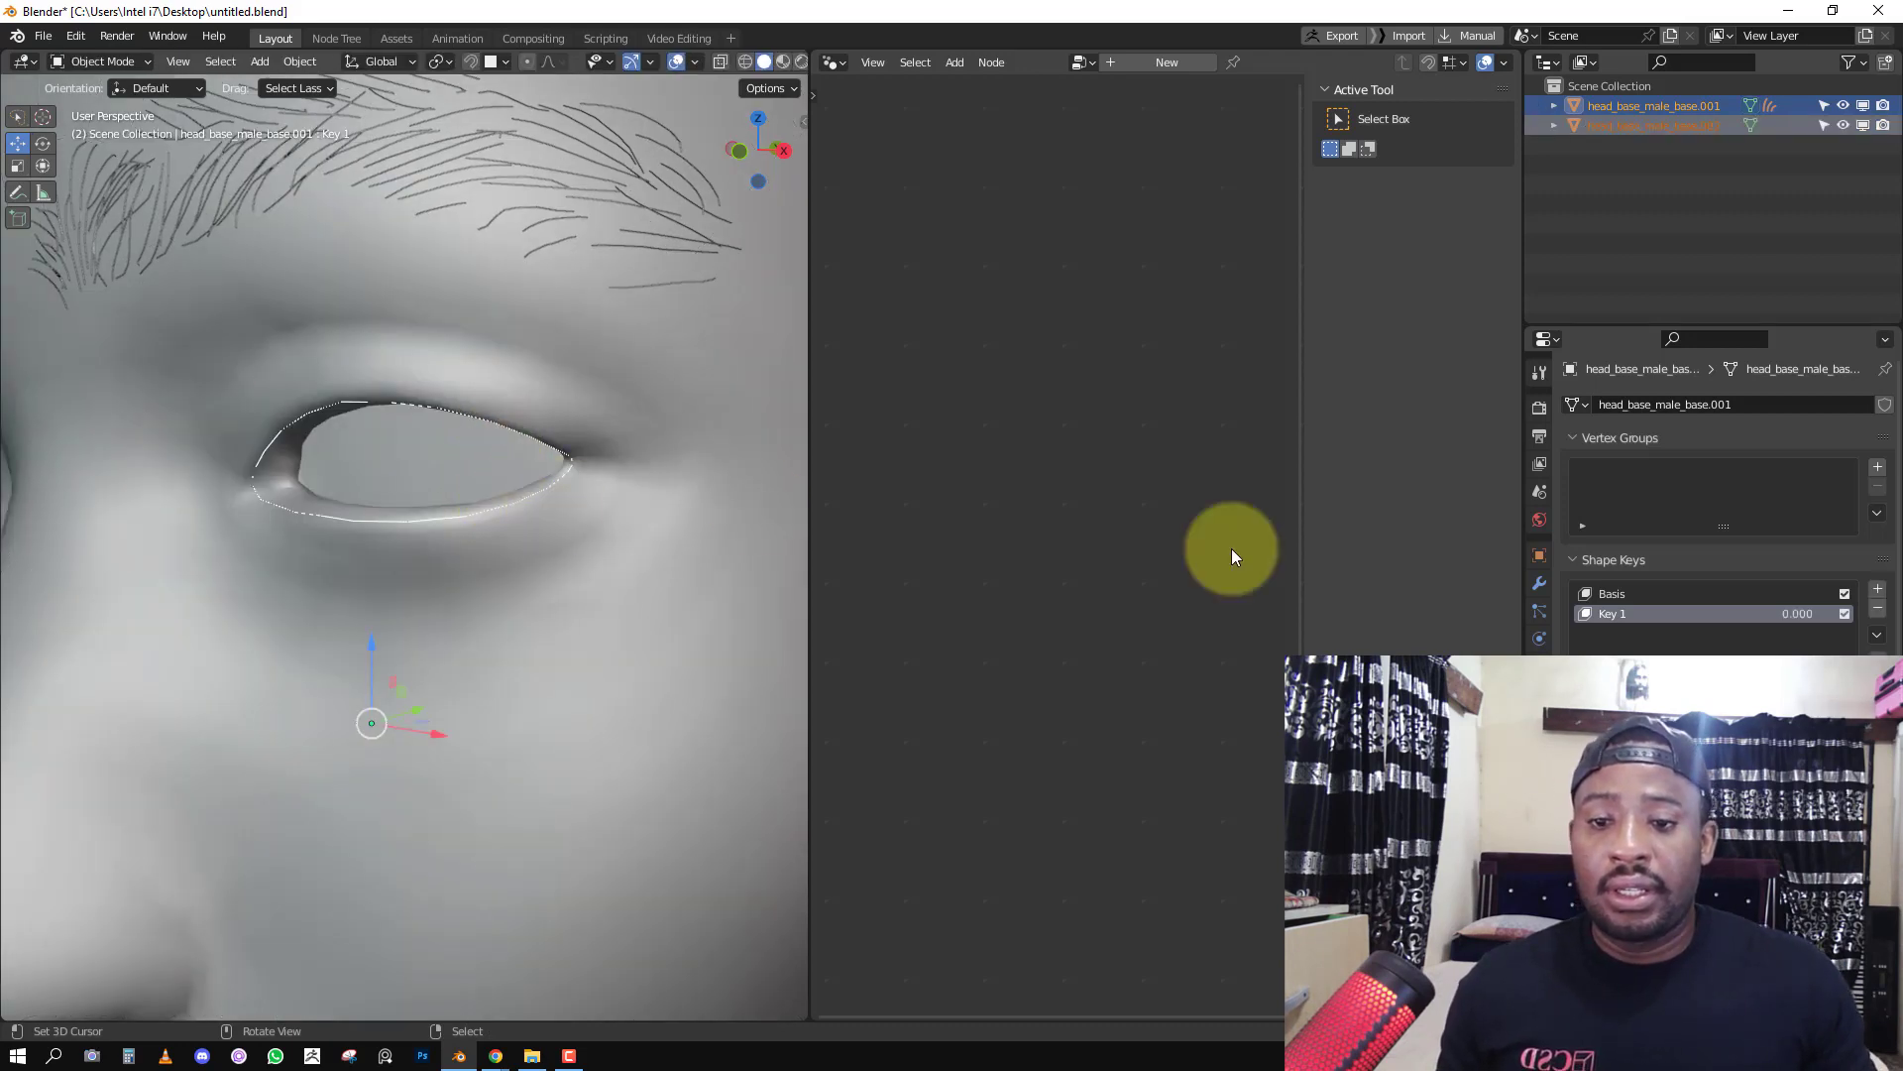
# Remove the Basis and Key 1 shape keys from the head mesh.
pyautogui.click(1878, 608)
pyautogui.click(1877, 608)
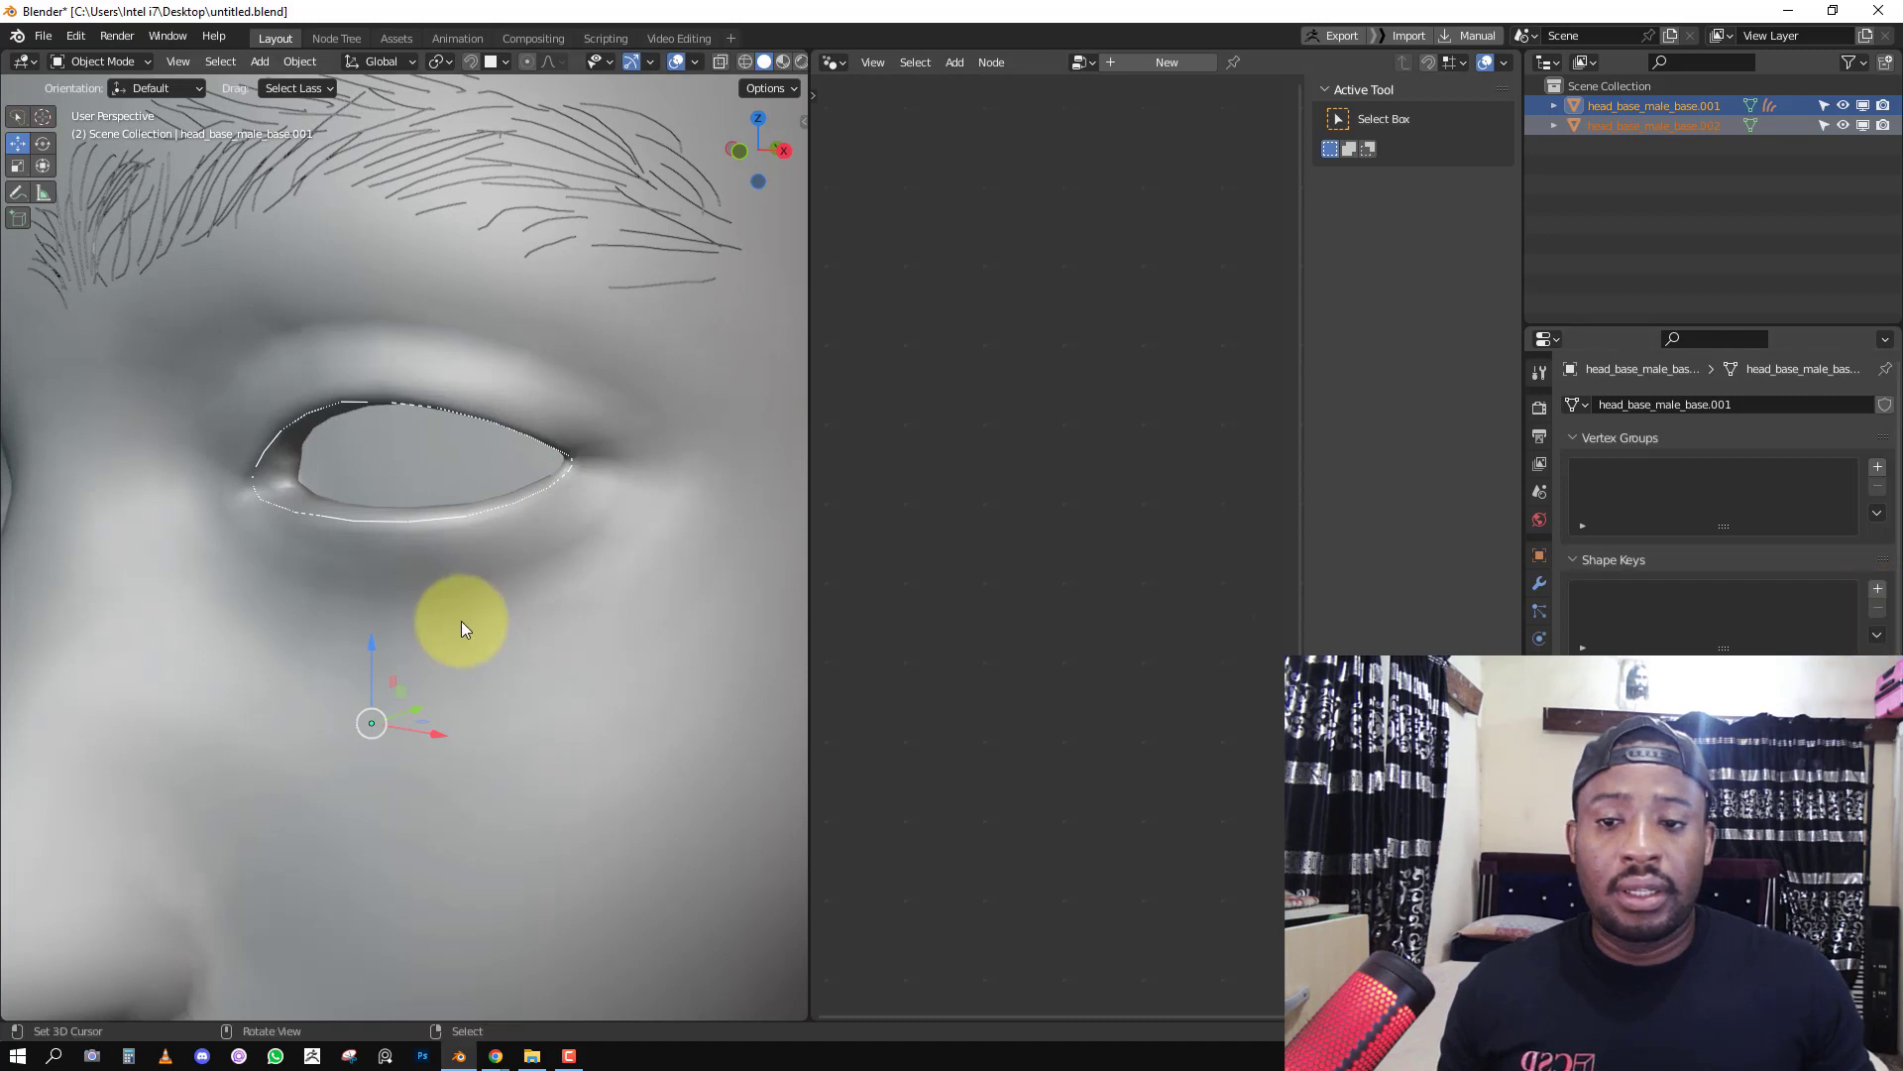
pyautogui.rightClick(562, 533)
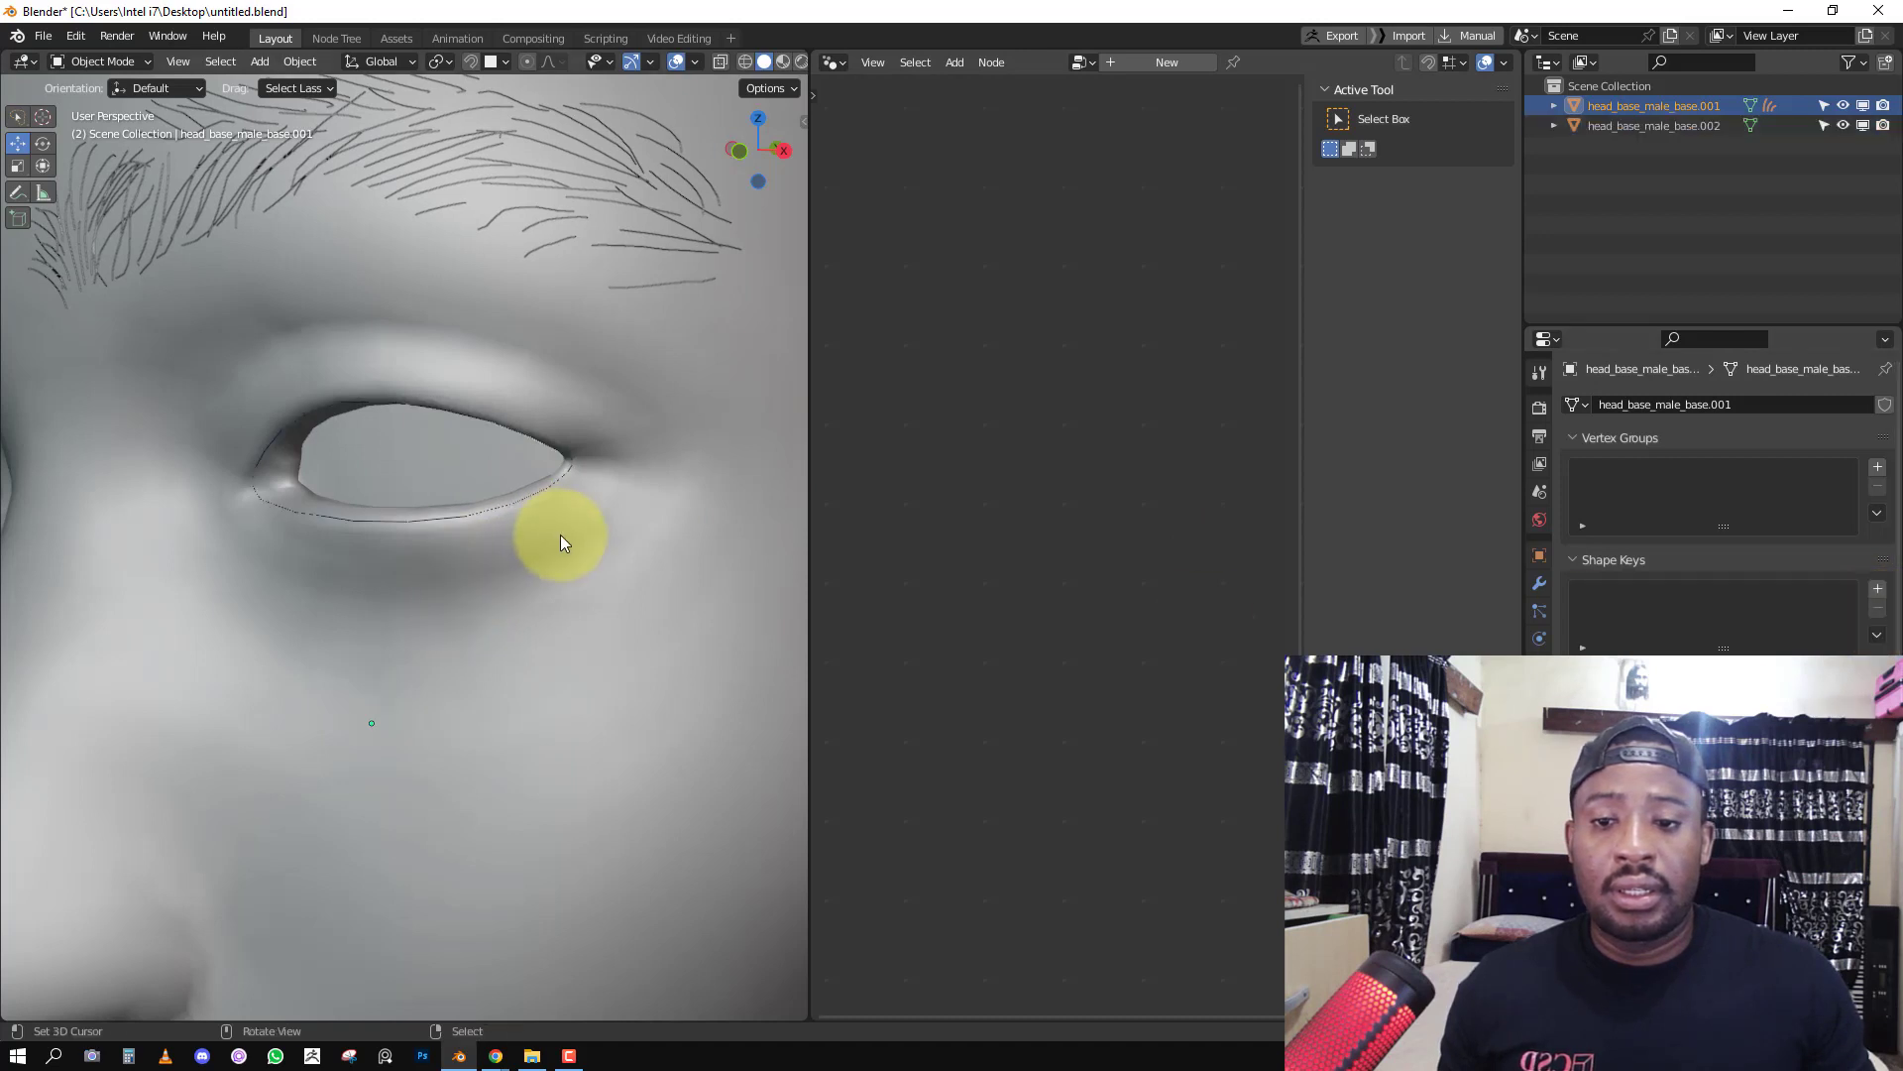
# Remove the shape keys from the separated eyelid loop, delete that loop object and reselect the head.
pyautogui.rightClick(454, 516)
pyautogui.click(1877, 608)
pyautogui.click(1878, 608)
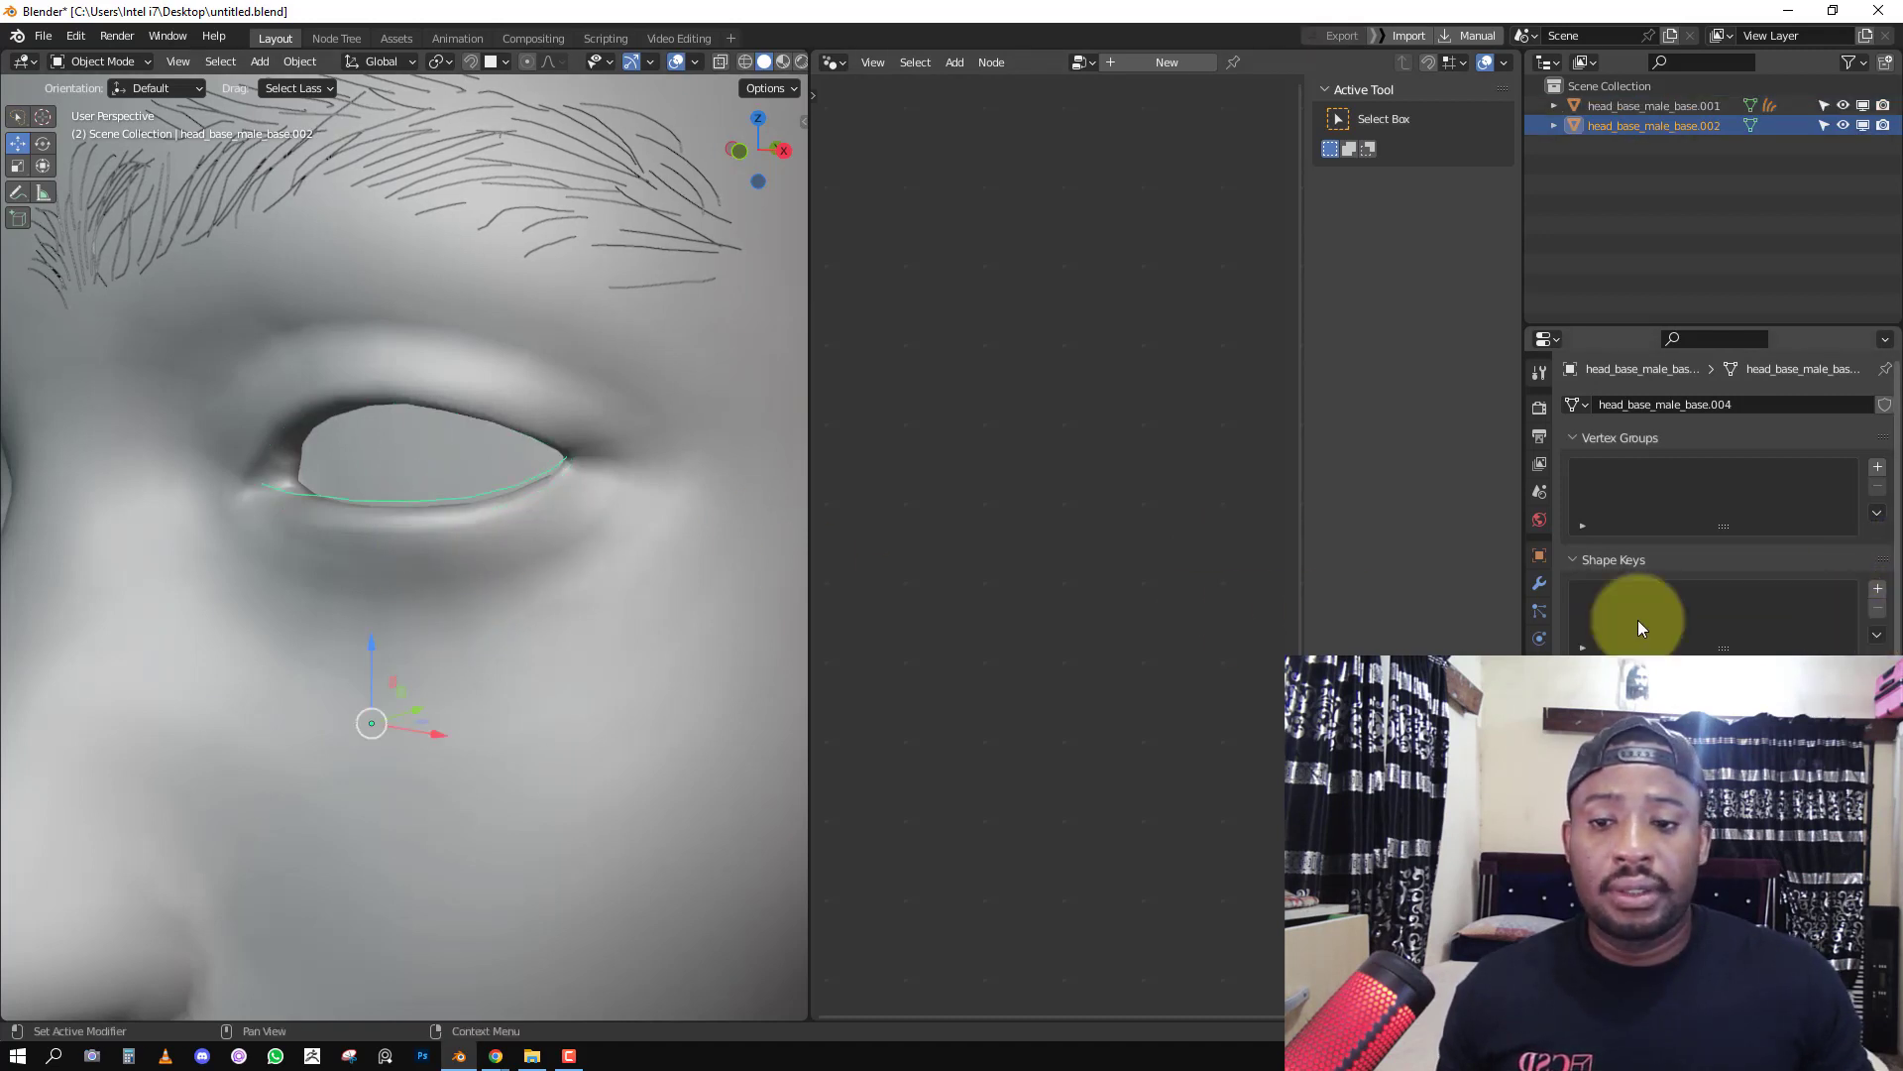
pyautogui.click(530, 508)
pyautogui.rightClick(391, 563)
# Duplicate the head's eyelid rim edge loop in place and separate it into a new object.
pyautogui.press('Tab')
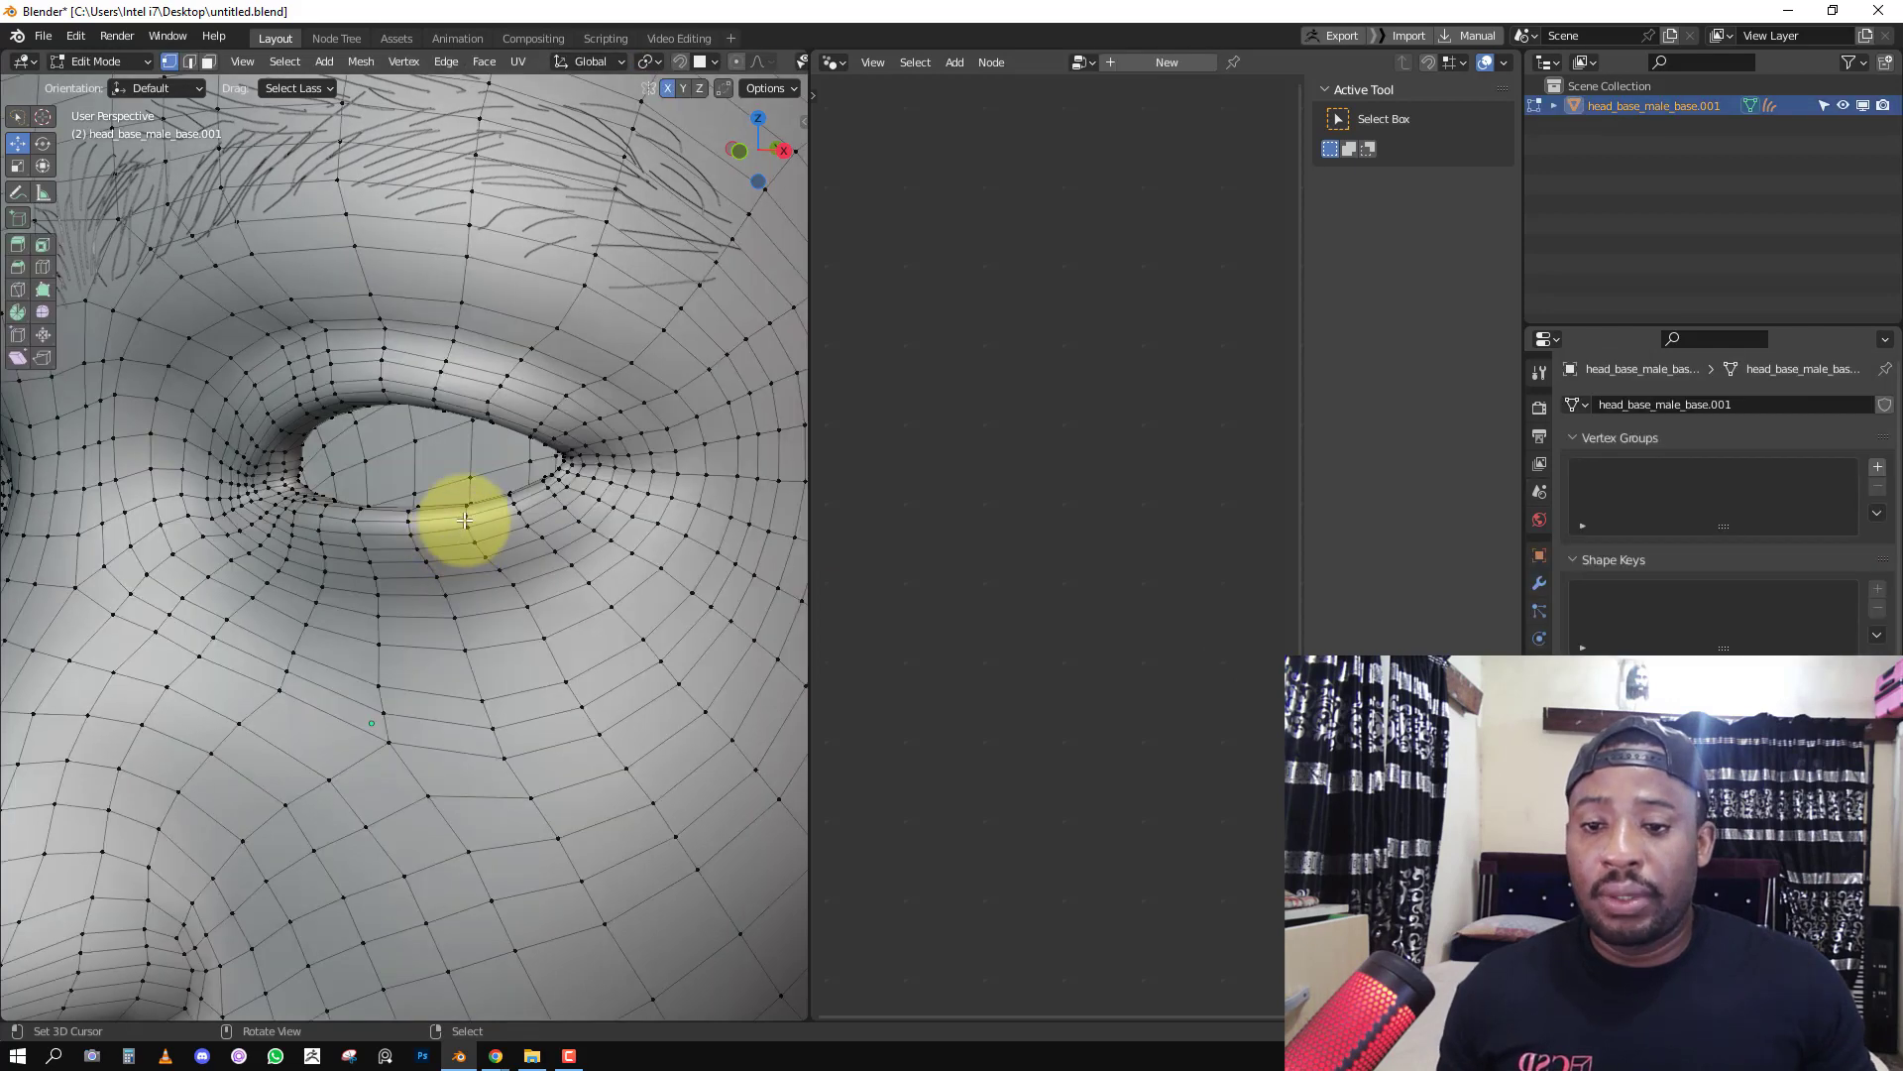
pyautogui.keyDown('alt'); pyautogui.rightClick(463, 516); pyautogui.keyUp('alt')
pyautogui.hotkey('shift', 'd')
pyautogui.rightClick(648, 498)
pyautogui.press('p')
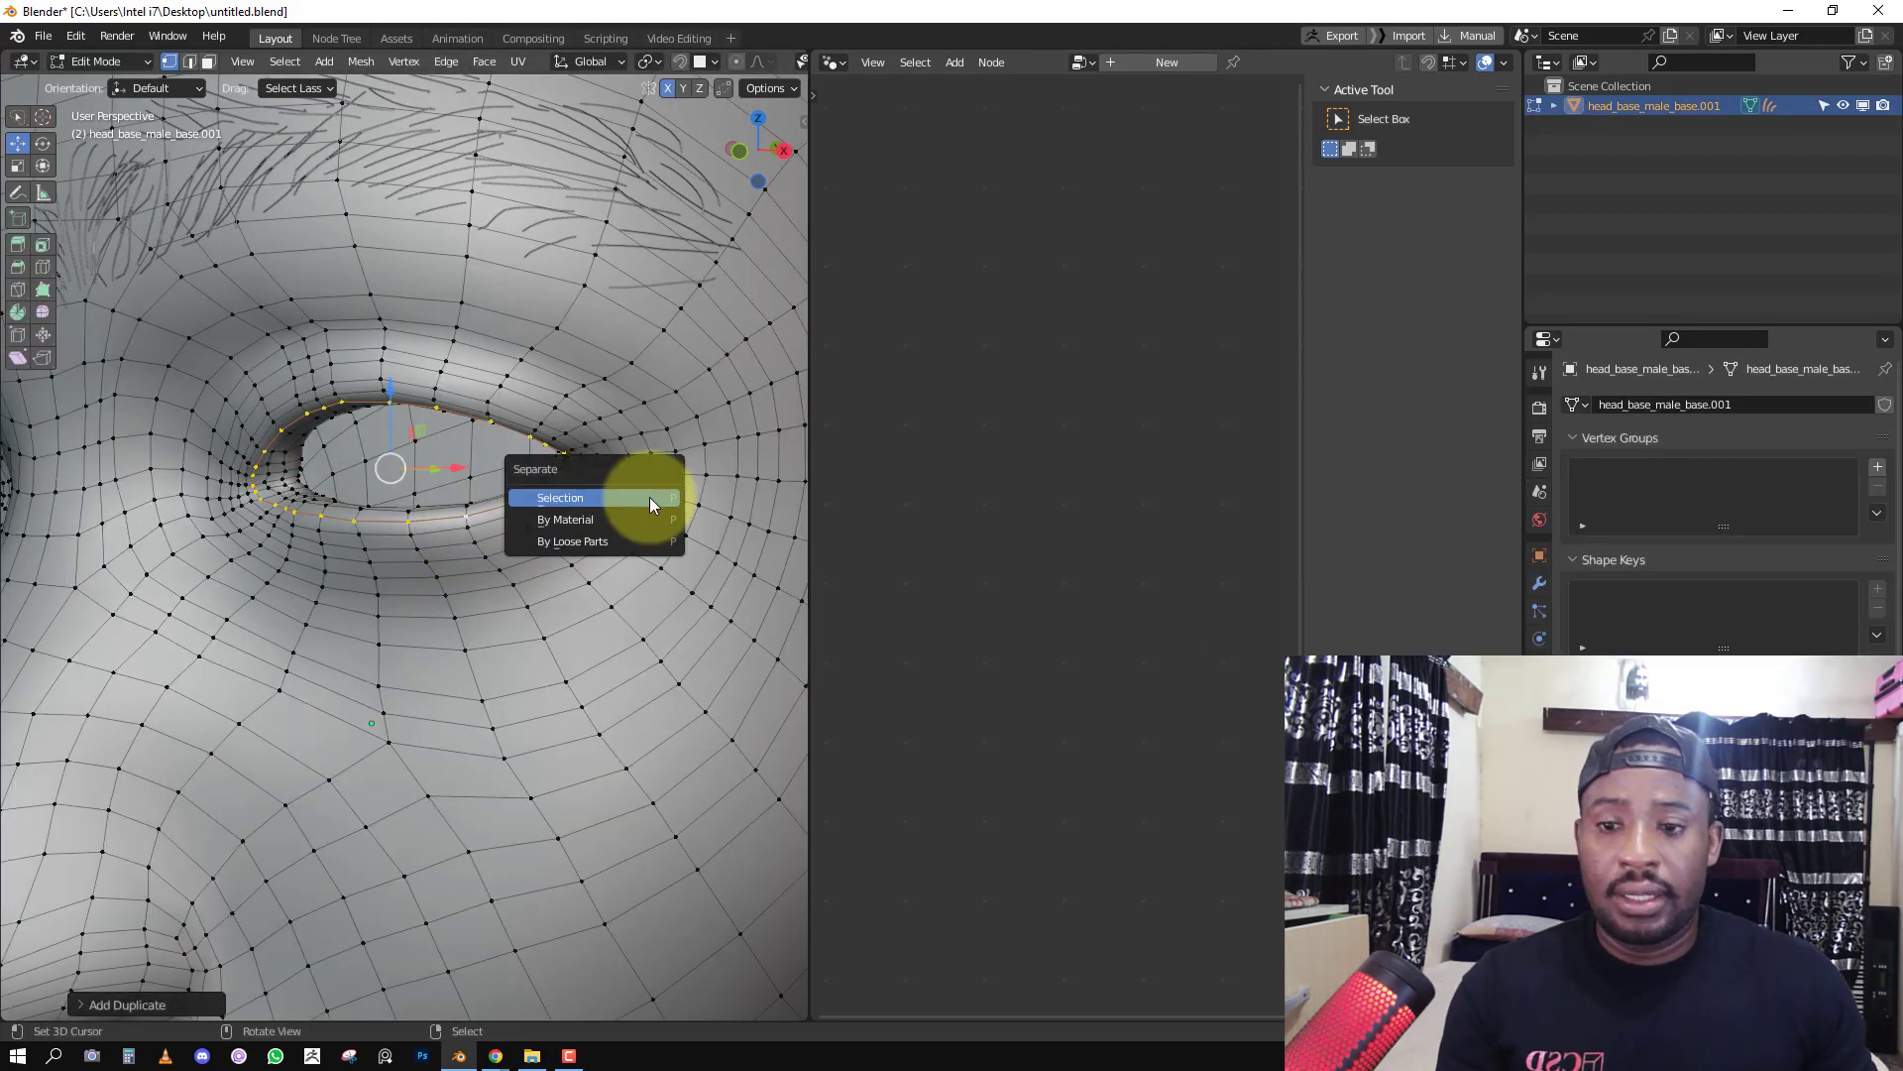
pyautogui.click(650, 498)
pyautogui.press('Tab')
# Select the separated eyelid loop and isolate it in local view, seen from the front.
pyautogui.rightClick(493, 510)
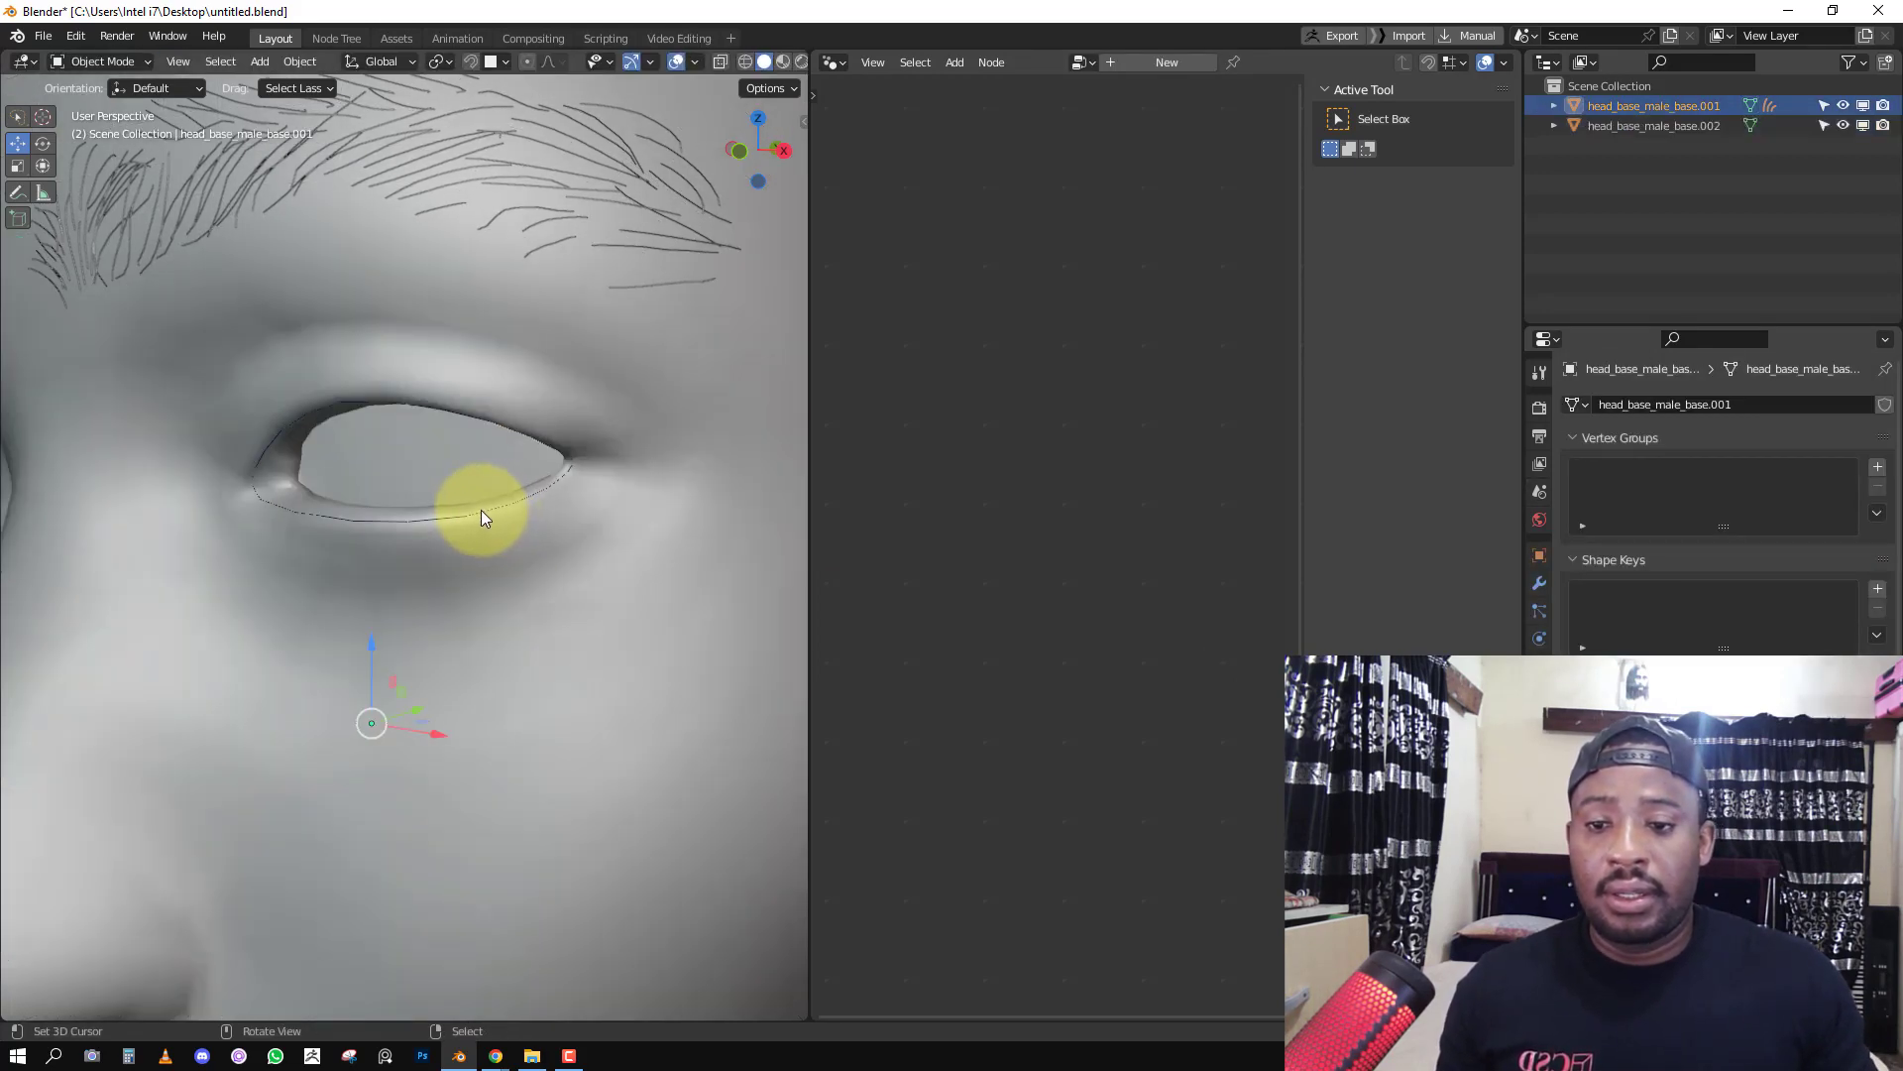
pyautogui.hotkey('shift', 'z')
pyautogui.rightClick(460, 519)
pyautogui.hotkey('shift', 'z')
pyautogui.press('KP_Divide')
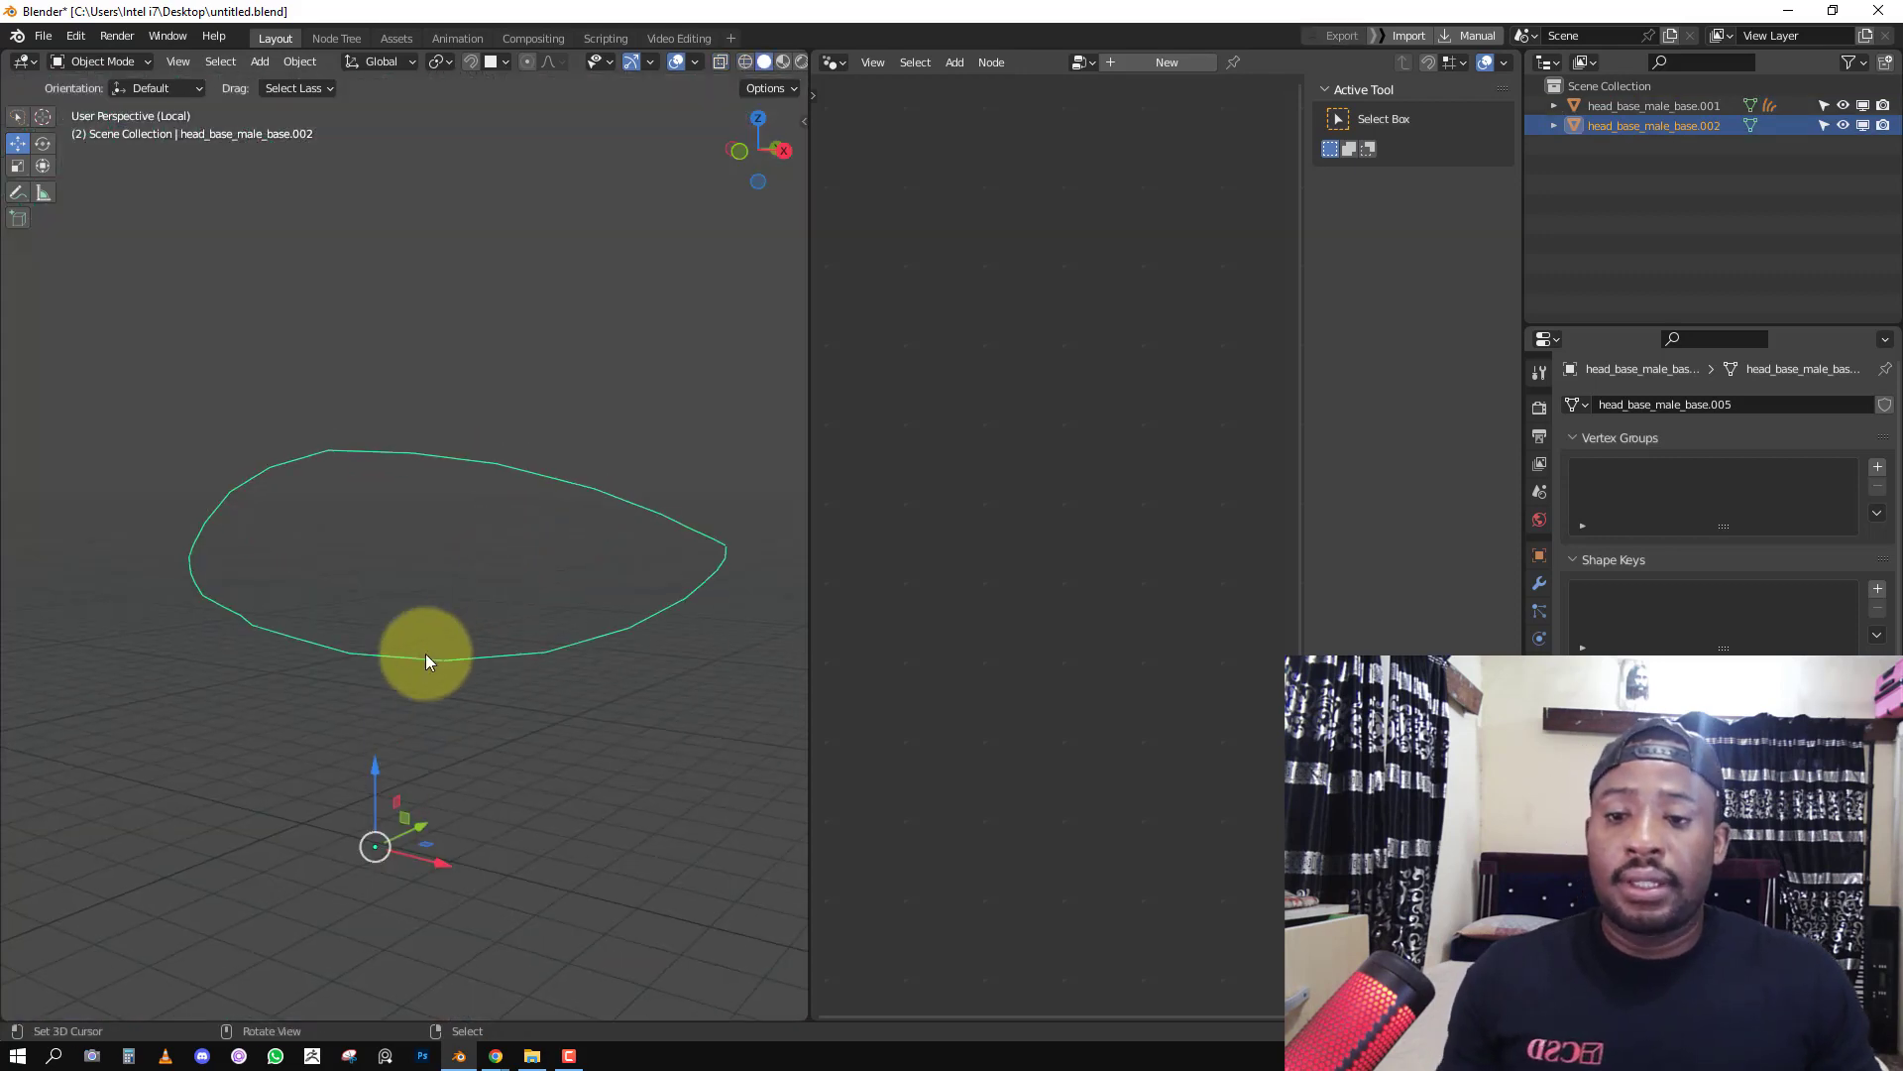
pyautogui.press('KP_1')
# Delete the vertices at both eye corners of the loop to split it into upper and lower lid lines.
pyautogui.press('Tab')
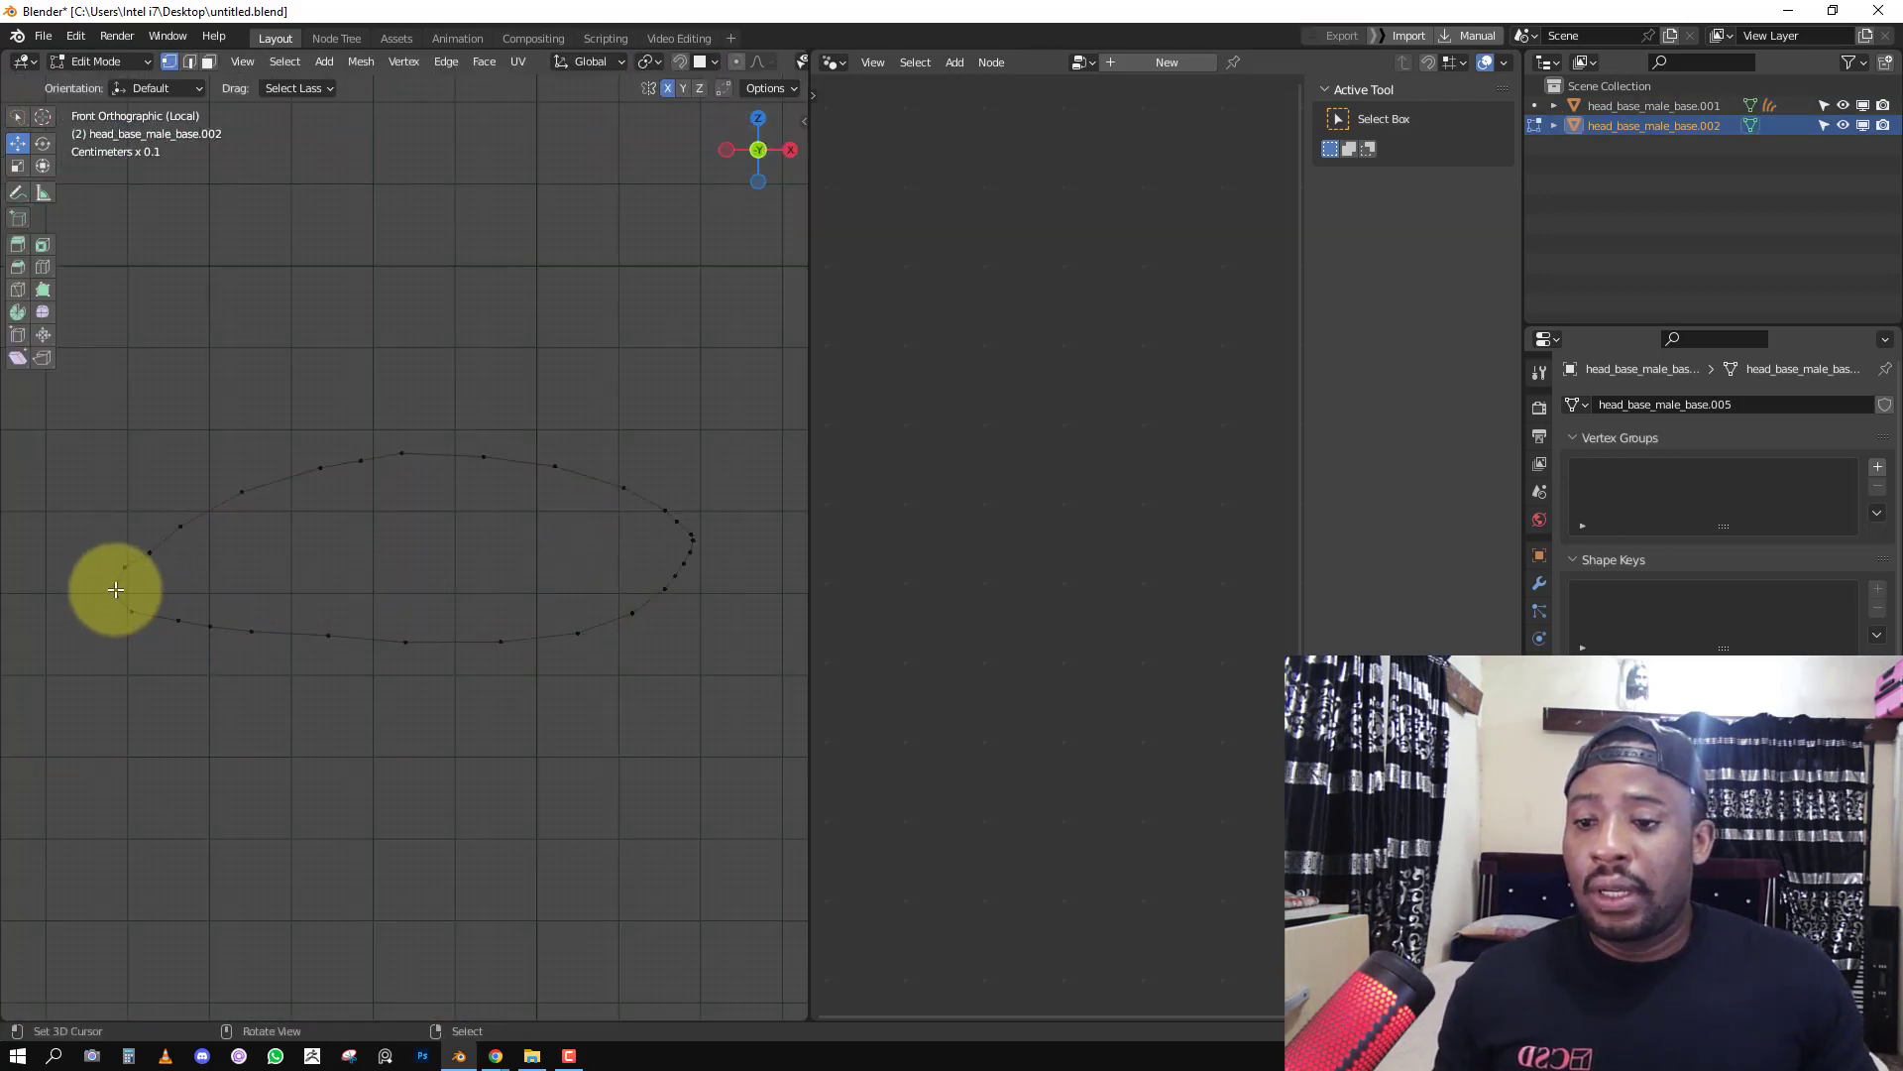
pyautogui.press('c')
pyautogui.moveTo(106, 584); pyautogui.dragTo(120, 572)
pyautogui.rightClick(124, 557)
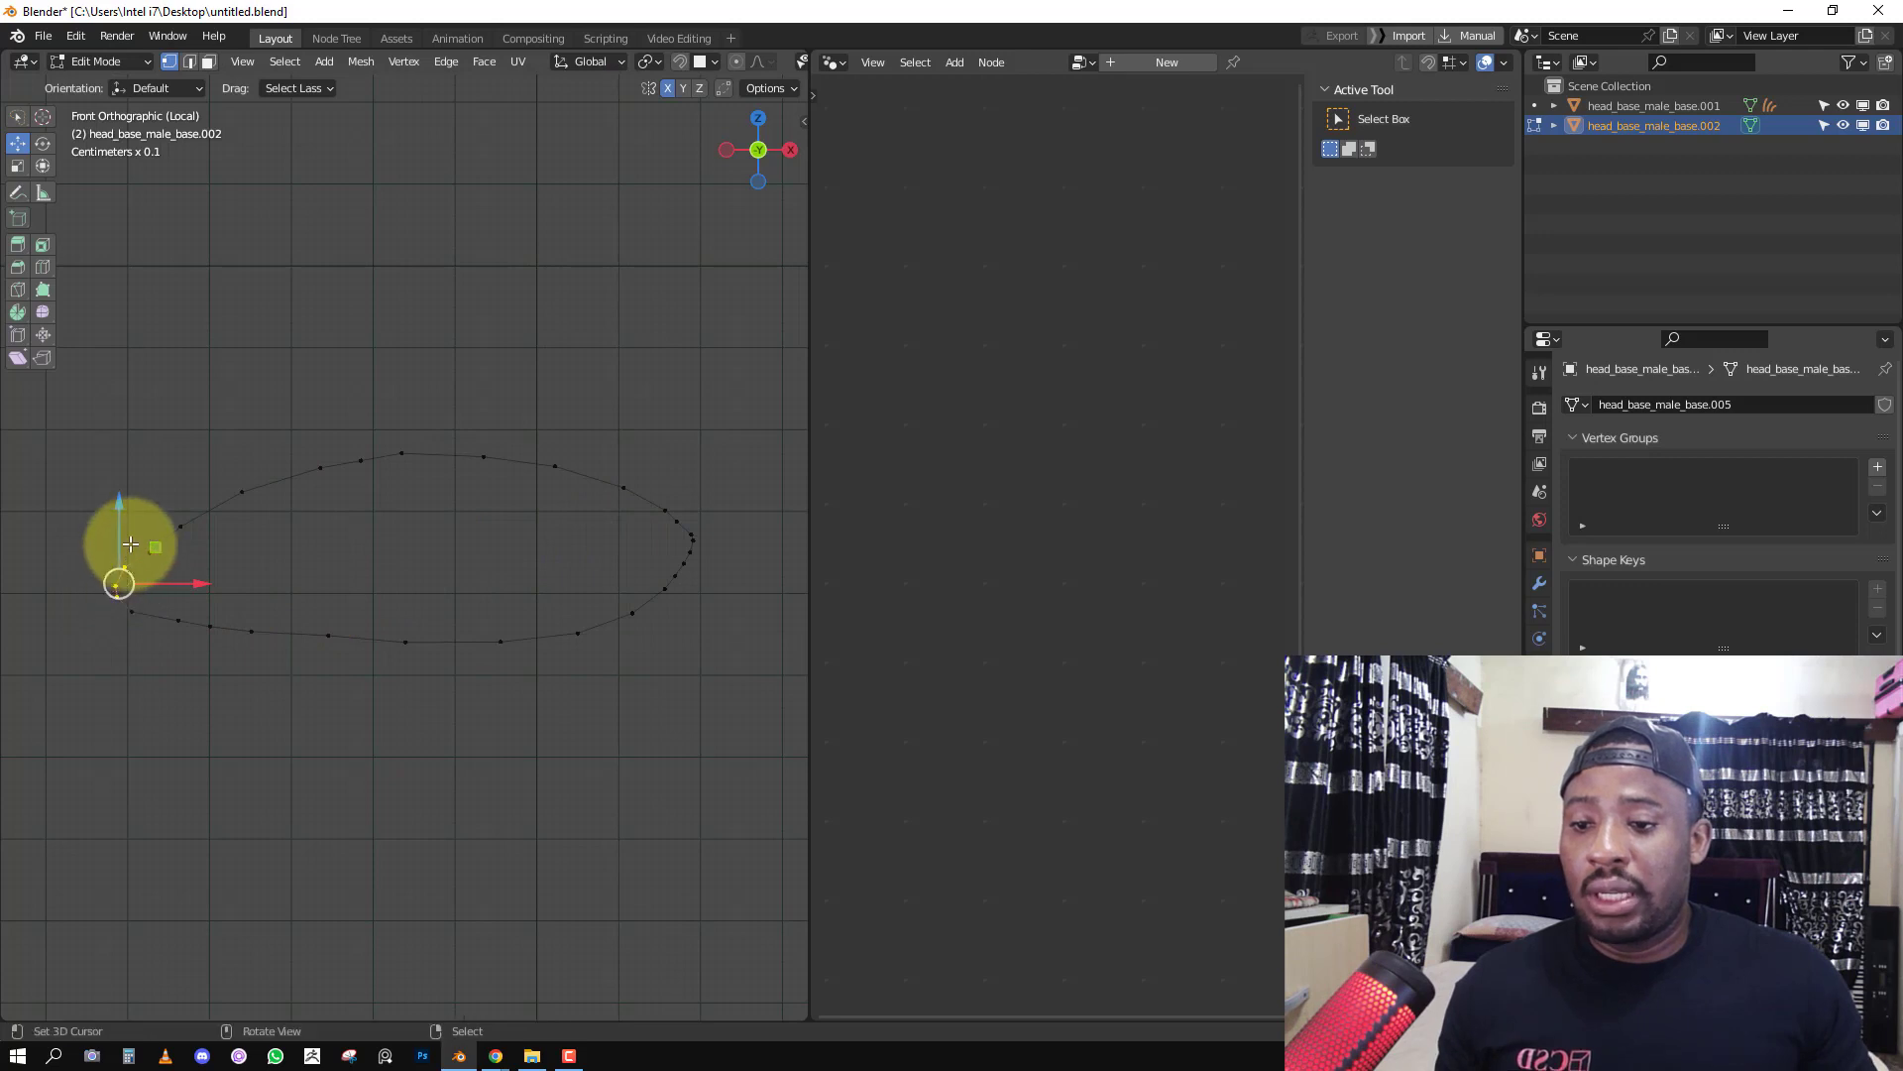
pyautogui.press('c')
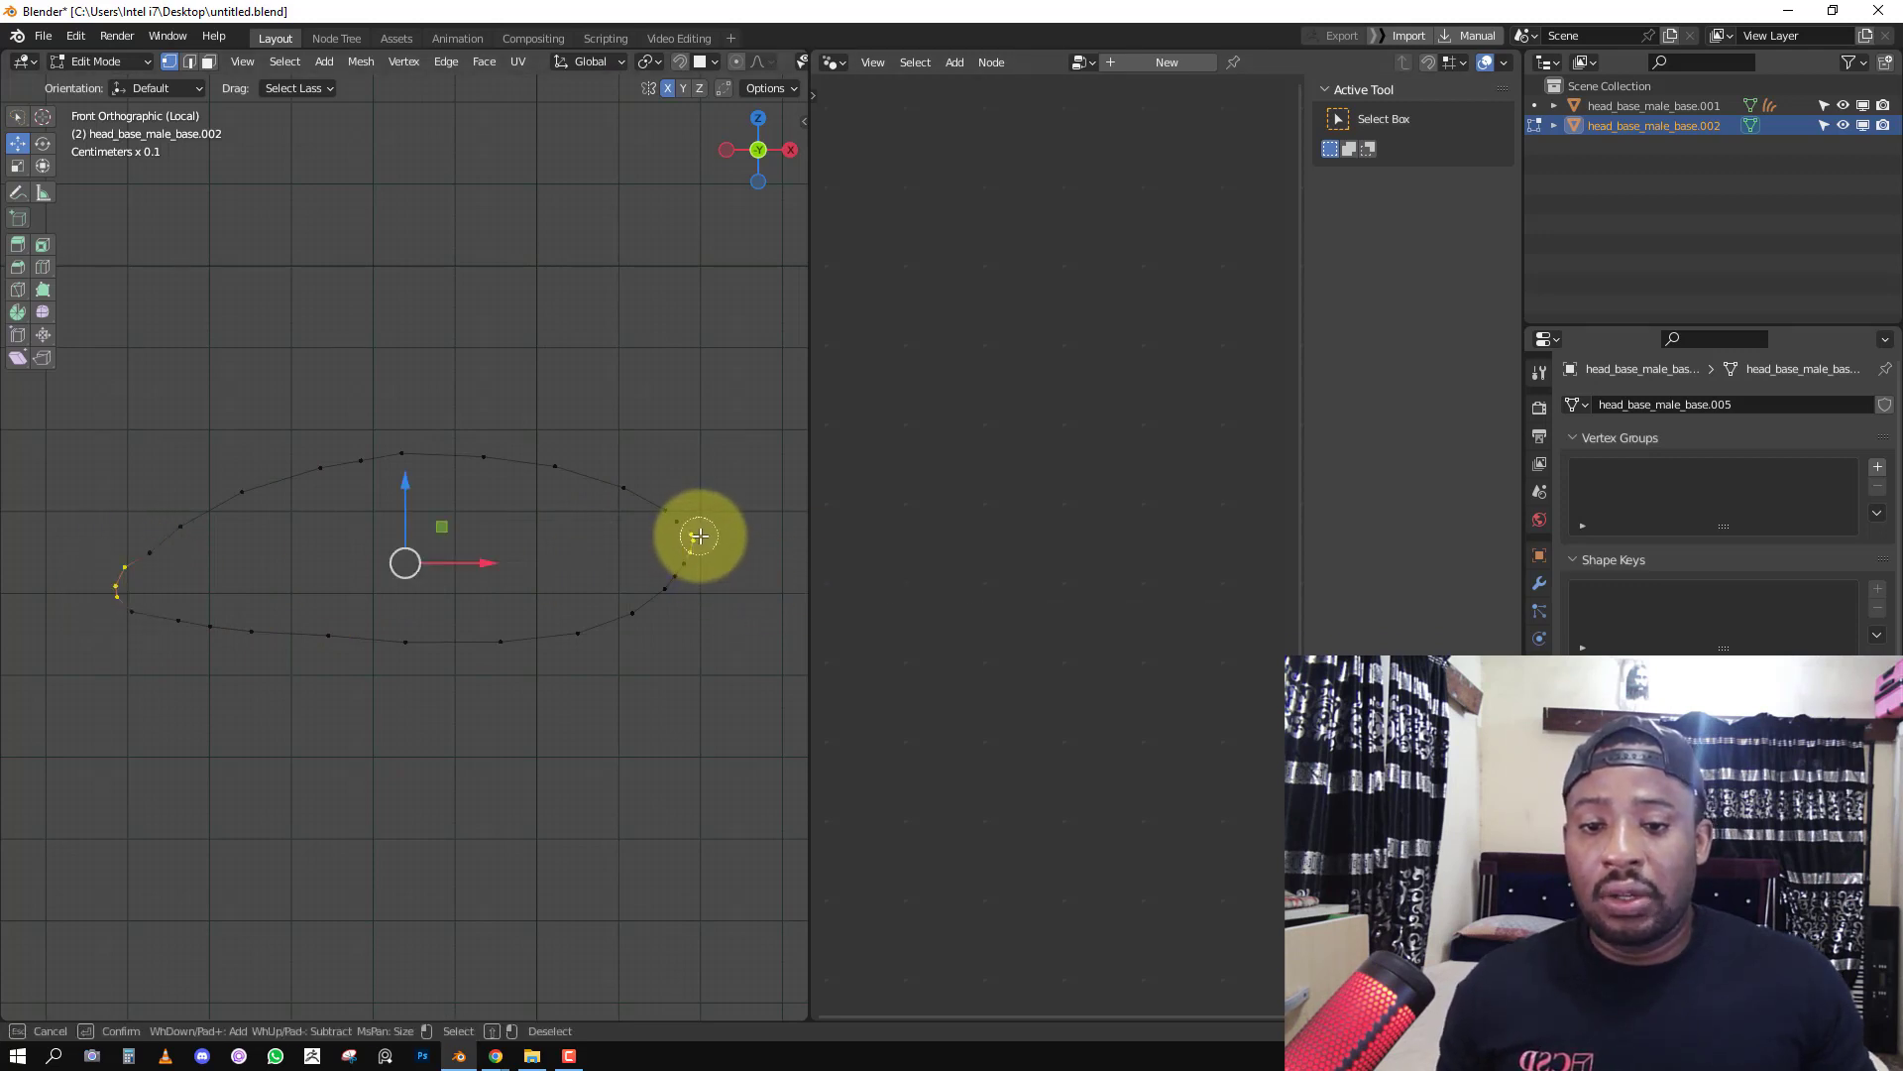
pyautogui.rightClick(700, 537)
pyautogui.press('x')
pyautogui.click(668, 429)
pyautogui.scroll(-2, 625, 510)
pyautogui.press('Tab')
# Separate the lower lid line into its own object and select it in Object Mode.
pyautogui.moveTo(572, 565); pyautogui.dragTo(575, 568, button='middle')
pyautogui.press('Tab')
pyautogui.press('l')
pyautogui.press('p')
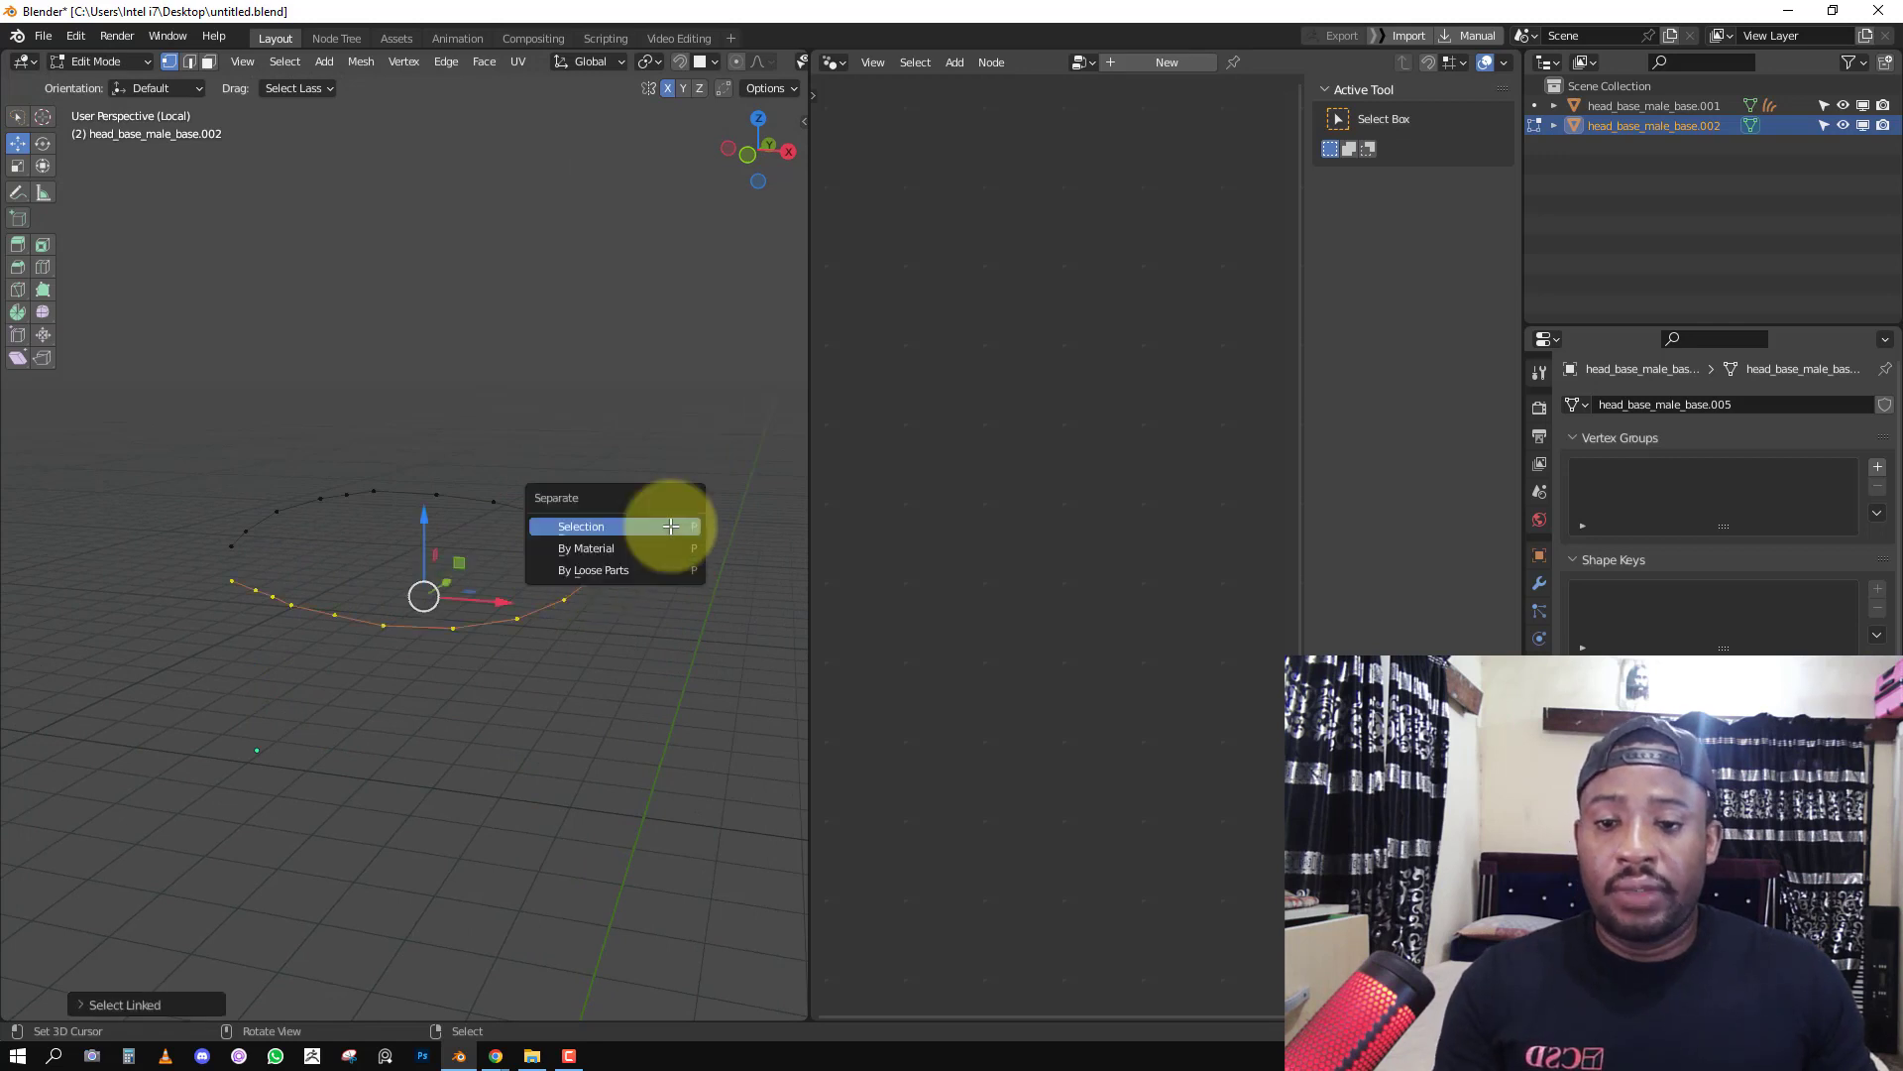
pyautogui.click(668, 527)
pyautogui.press('Tab')
pyautogui.rightClick(514, 609)
# Apply the transforms of both lid lines and set their origins to their geometry, leaving the lower line selected.
pyautogui.press('KP_1')
pyautogui.press('a')
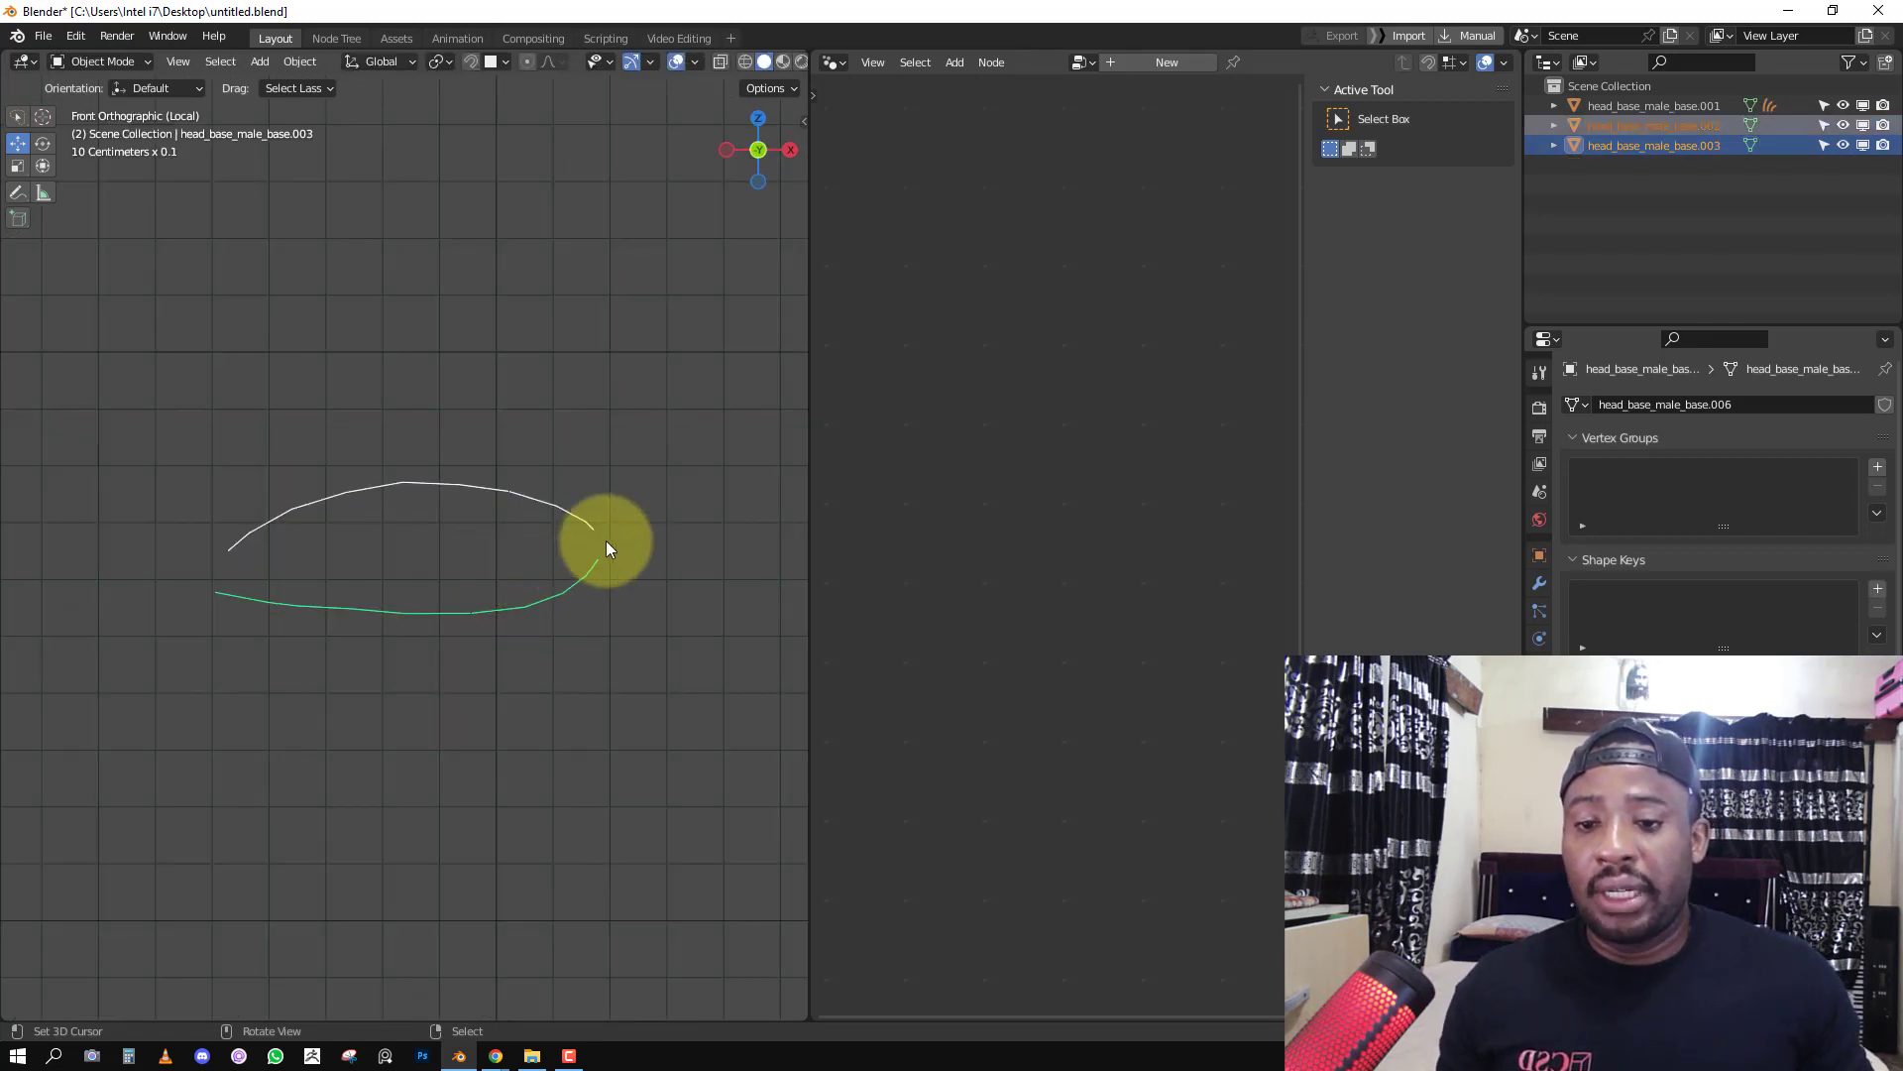
pyautogui.hotkey('ctrl', 'a')
pyautogui.click(716, 466)
pyautogui.press('q')
pyautogui.click(645, 351)
pyautogui.scroll(-1, 538, 554)
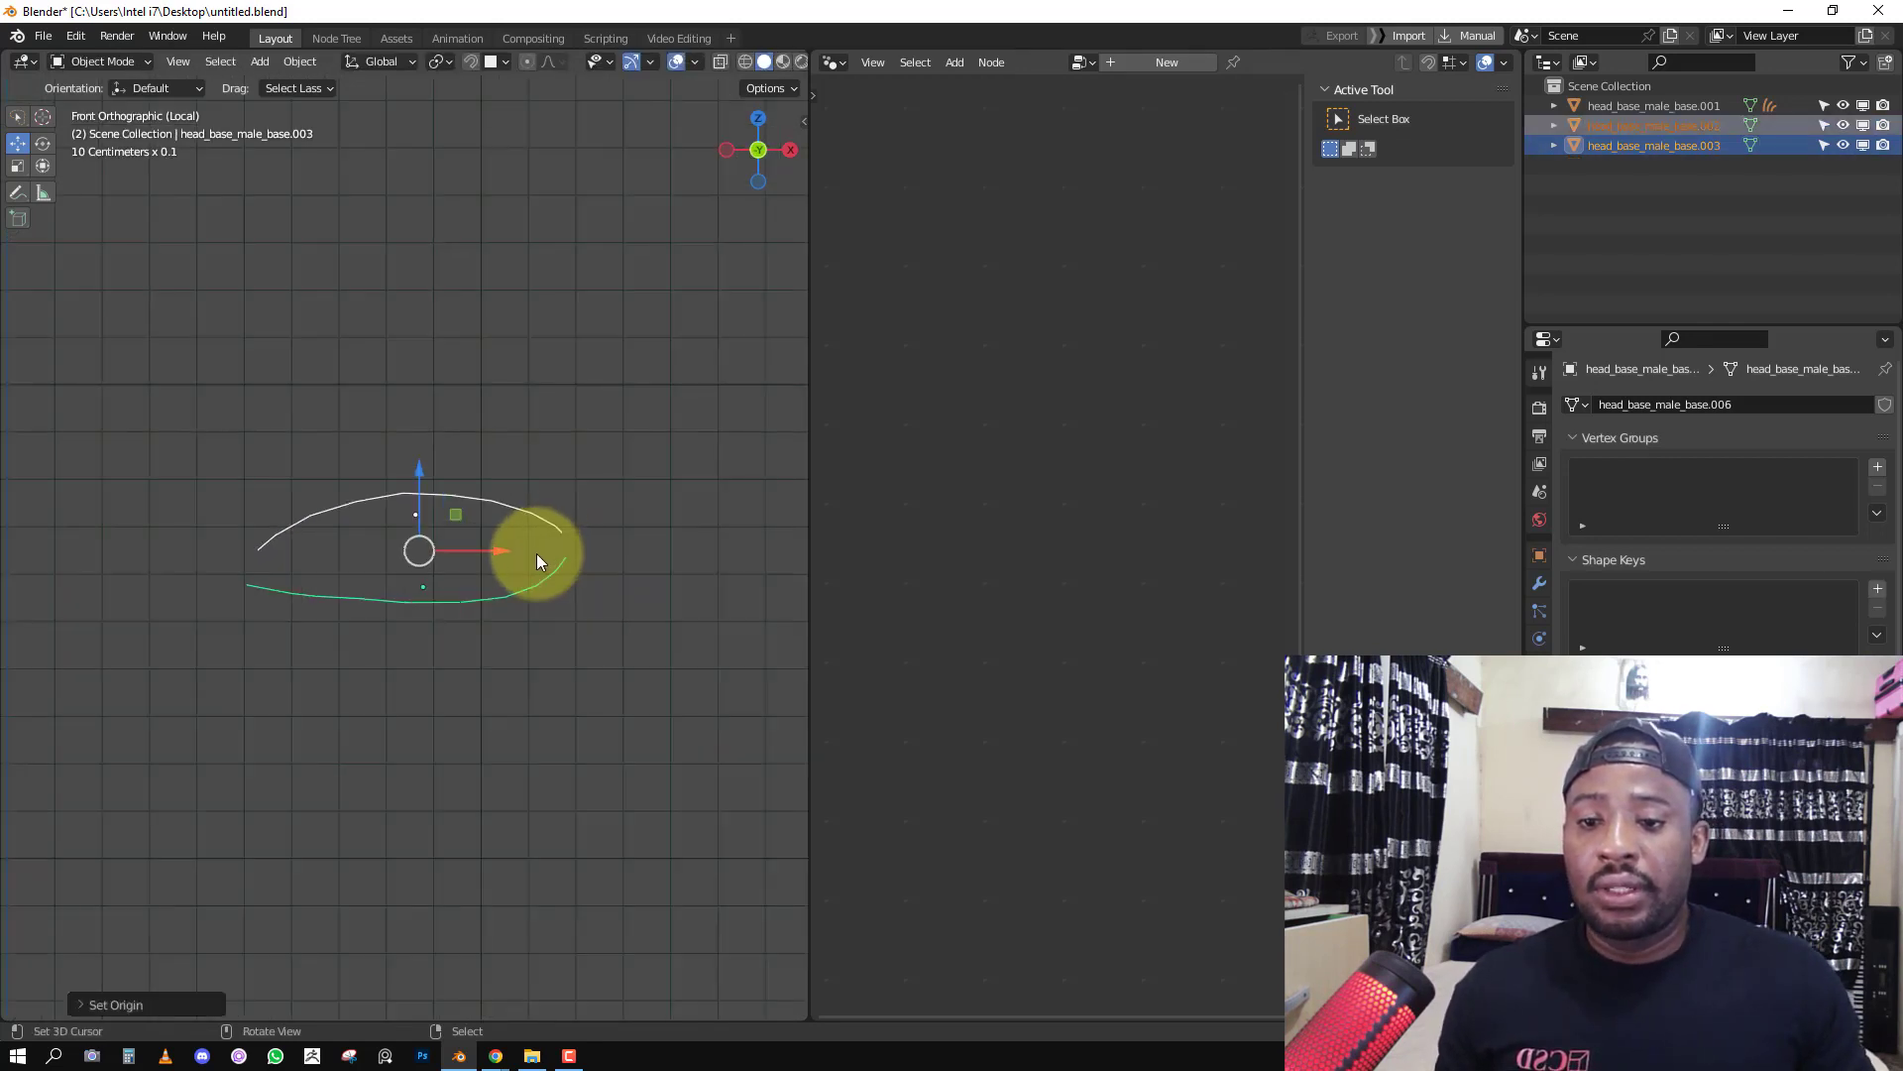
pyautogui.moveTo(538, 553)
pyautogui.mouseDown(button='middle')
pyautogui.moveTo(469, 539)
pyautogui.moveTo(545, 569)
pyautogui.mouseUp(button='middle')
pyautogui.rightClick(473, 519)
pyautogui.rightClick(448, 611)
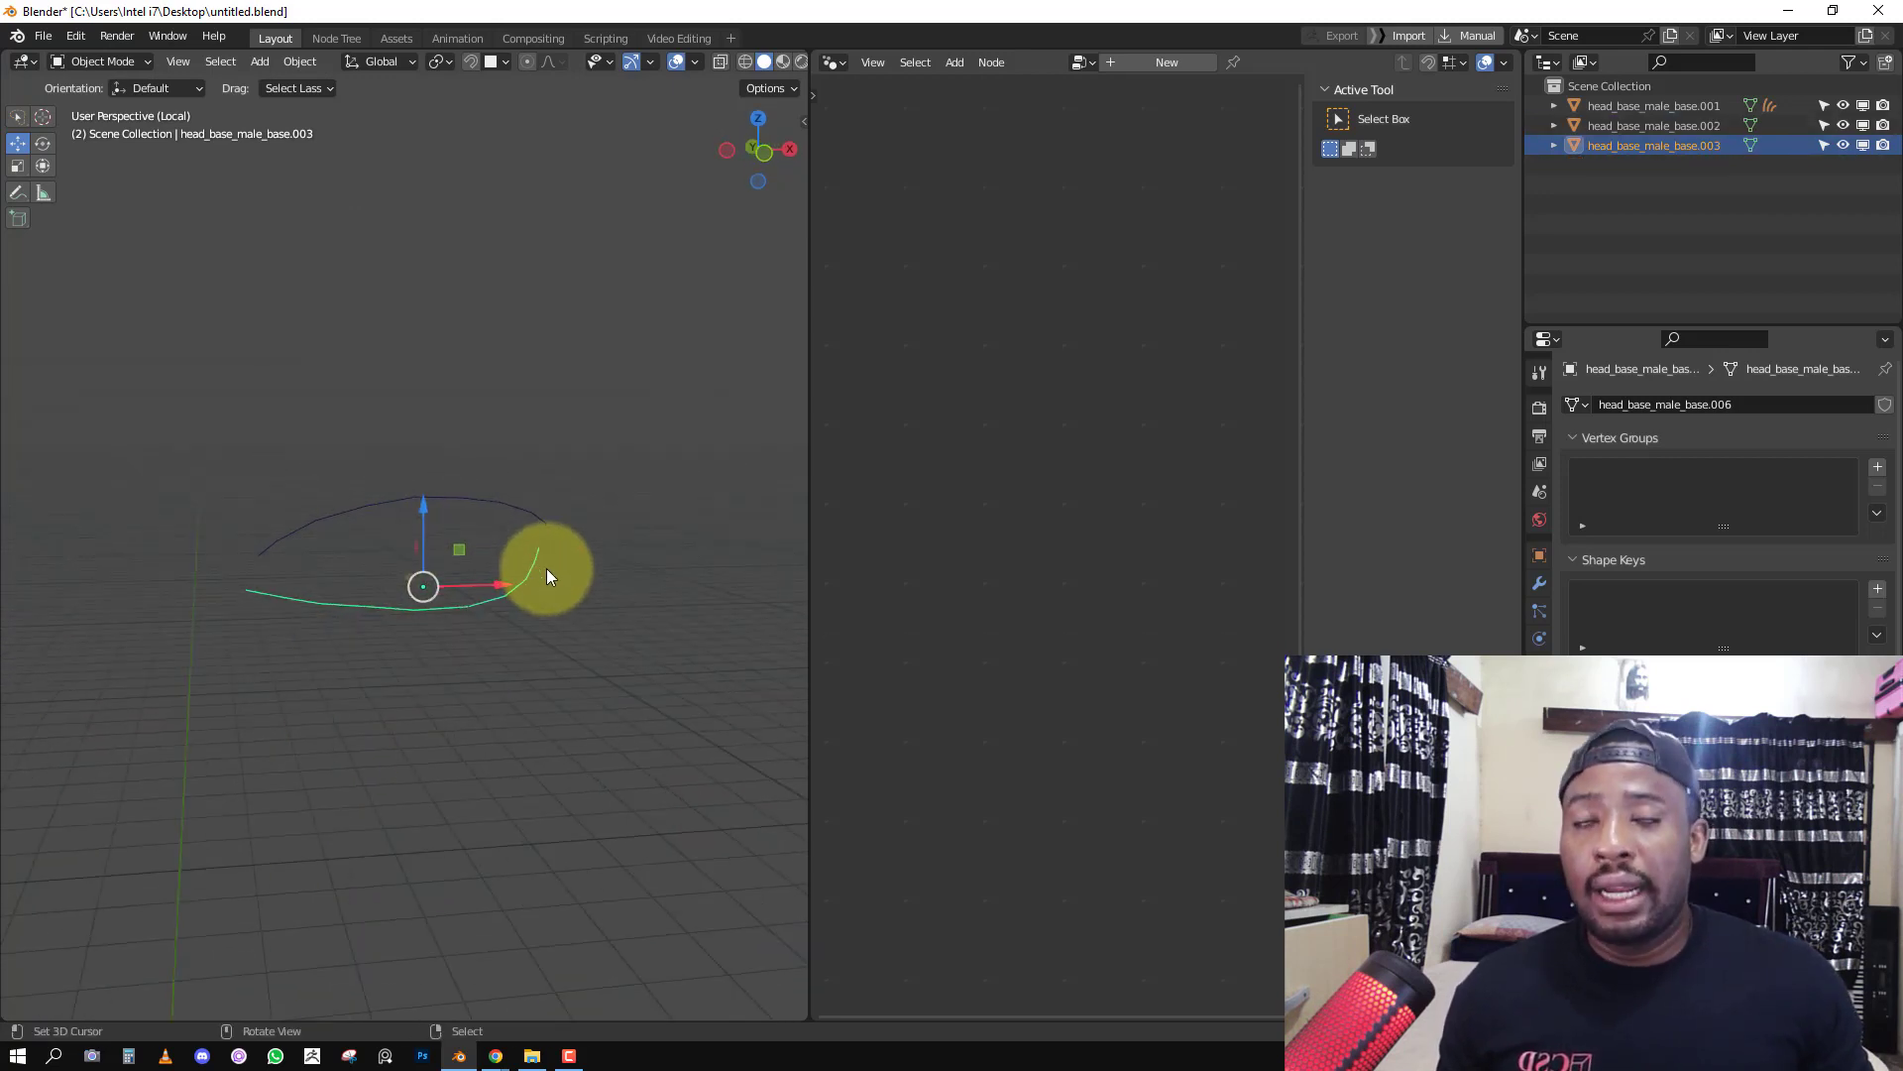
# Widen the 3D viewport and deselect the lid lines, seen from the front.
pyautogui.keyDown('shift'); pyautogui.moveTo(764, 422); pyautogui.dragTo(689, 435, button='middle'); pyautogui.keyUp('shift')
pyautogui.moveTo(806, 205); pyautogui.dragTo(1145, 199)
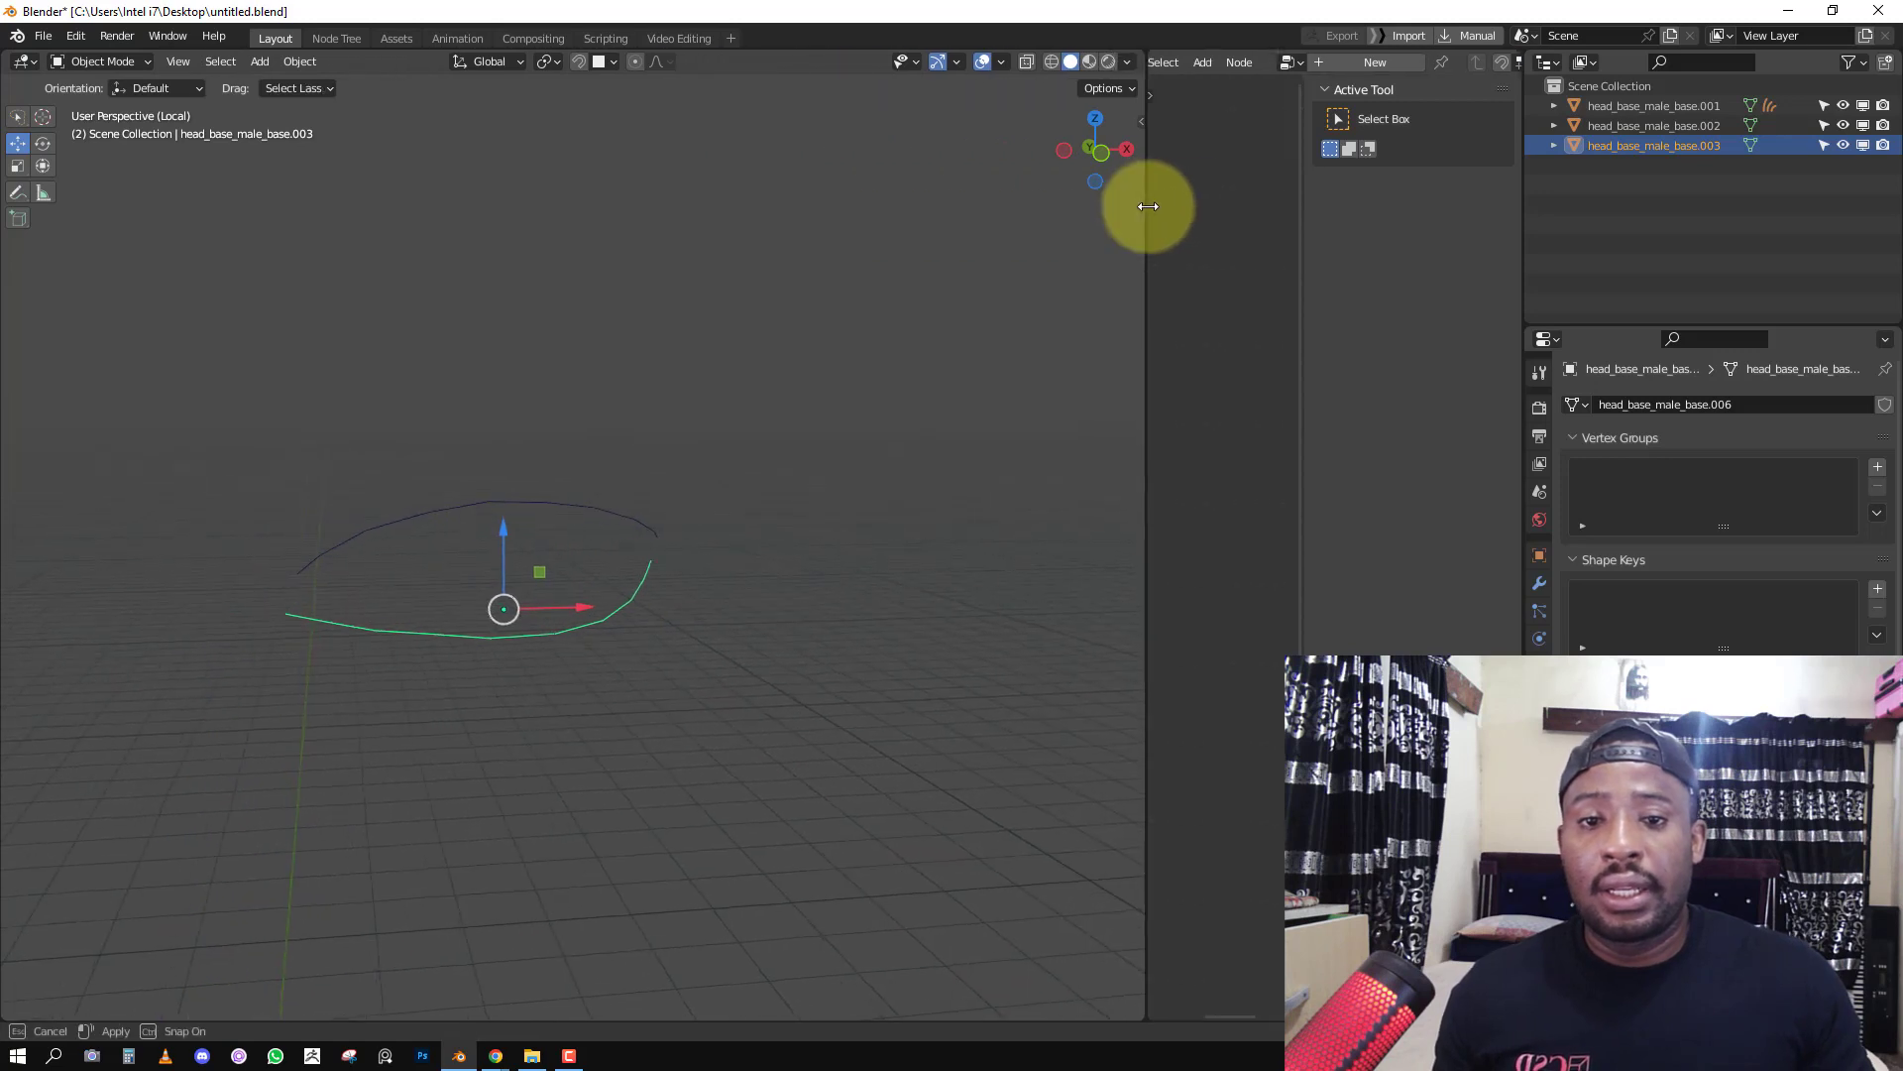
pyautogui.hotkey('alt', 'a')
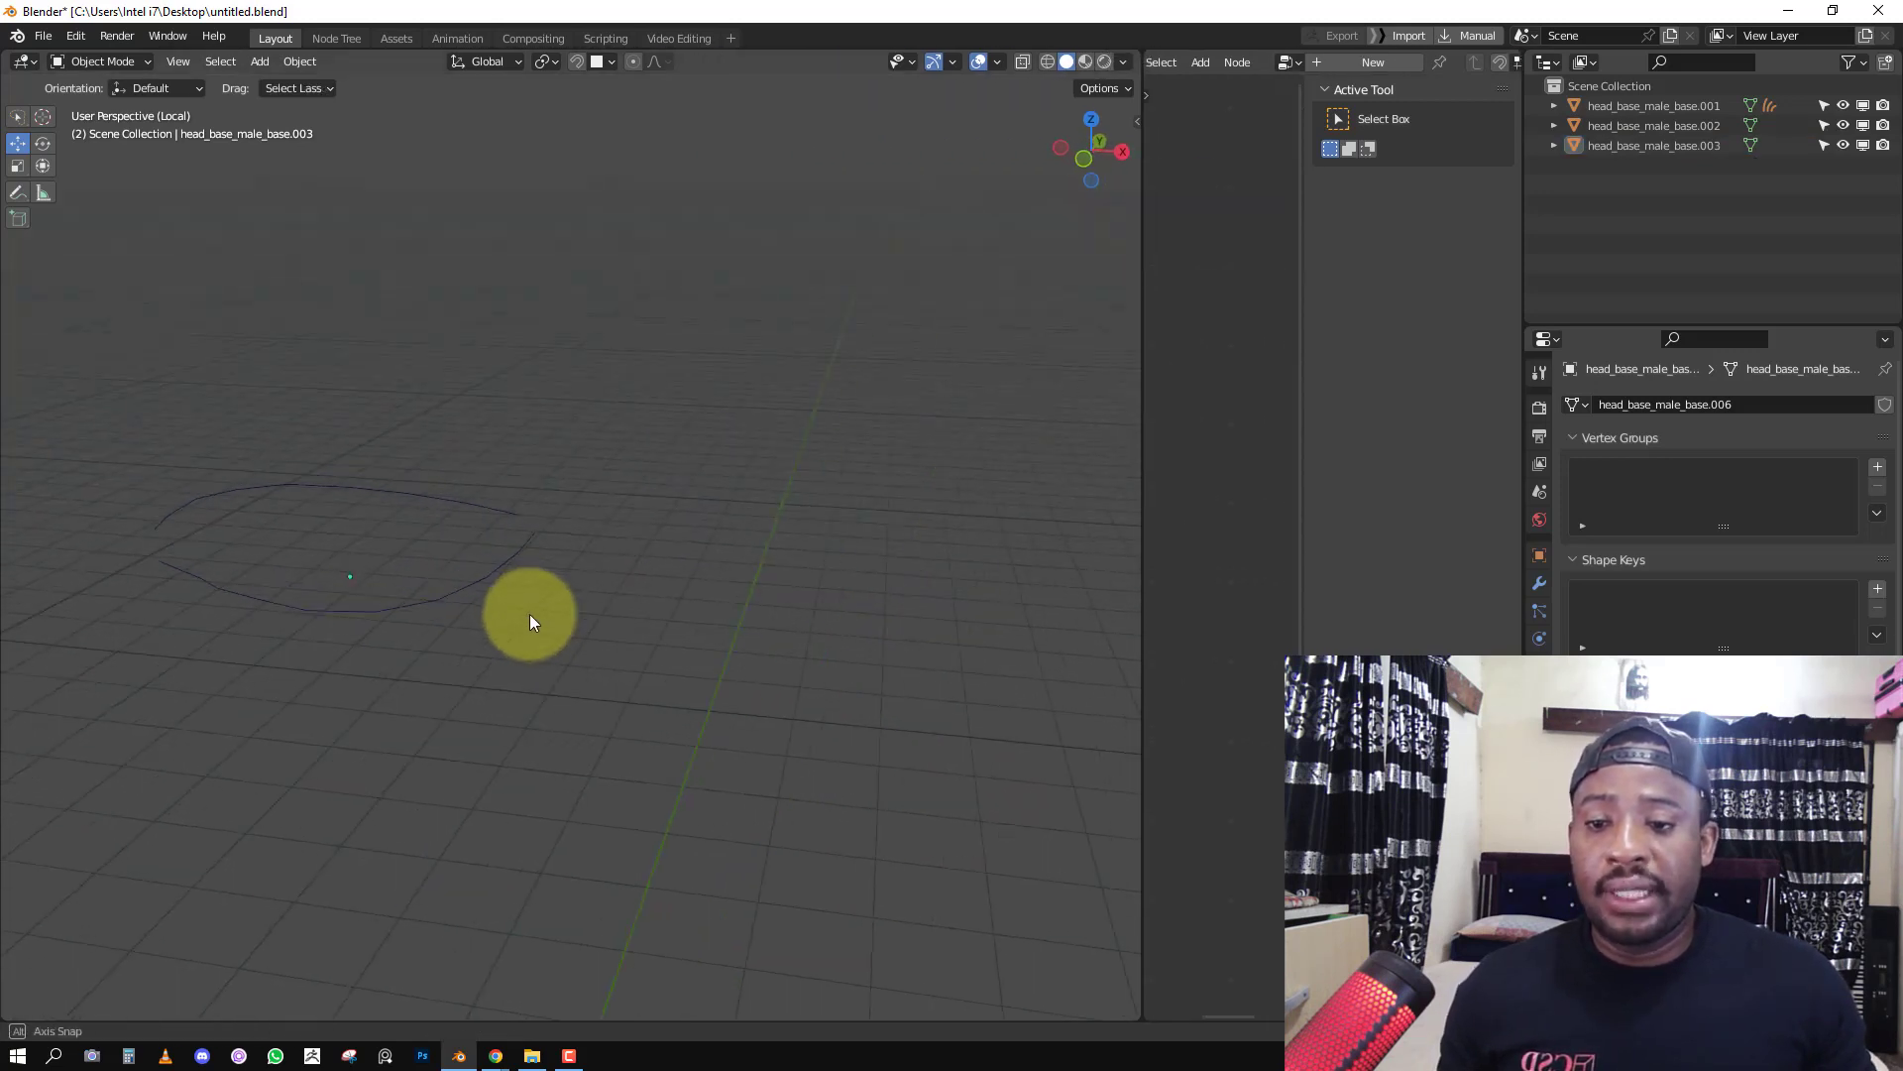
pyautogui.moveTo(529, 615); pyautogui.dragTo(527, 540, button='middle')
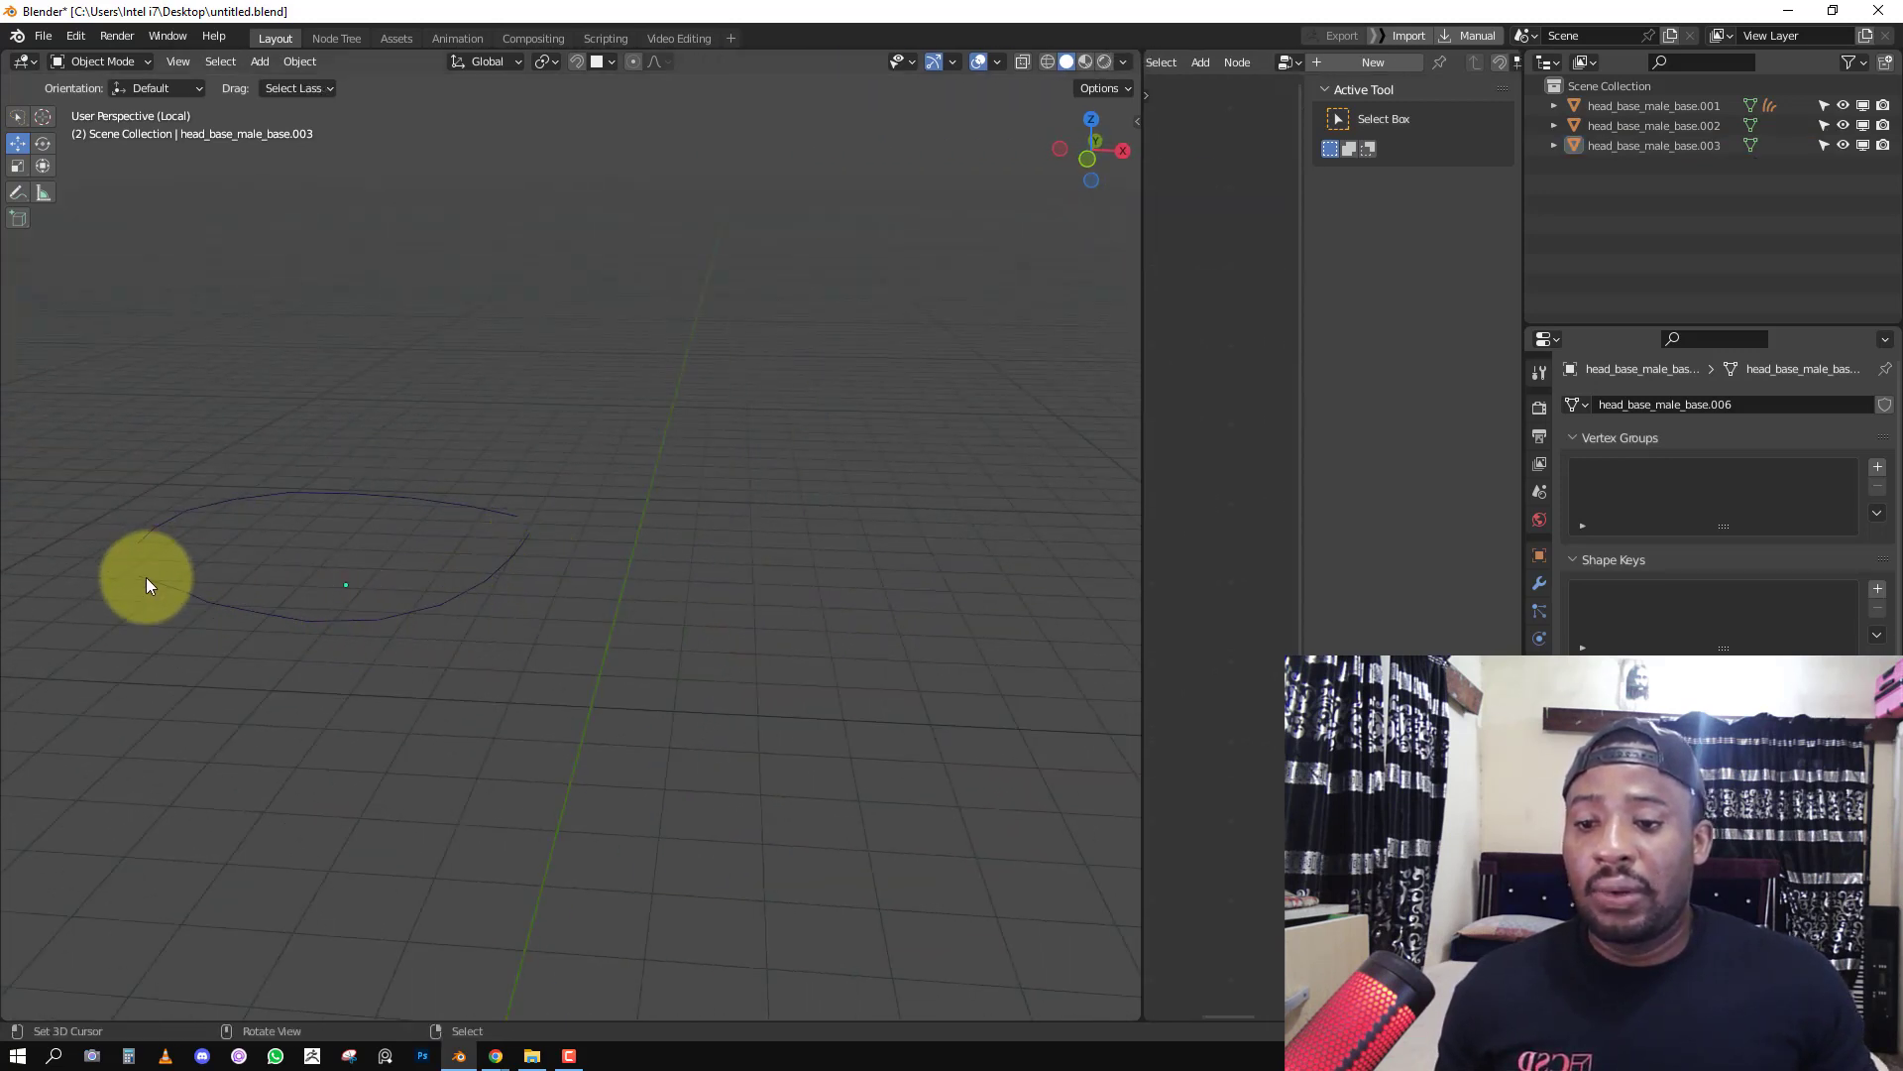
pyautogui.press('KP_1')
# Add a Bezier curve and delete its default points in Edit Mode, ready for the Draw tool.
pyautogui.hotkey('shift', 'a')
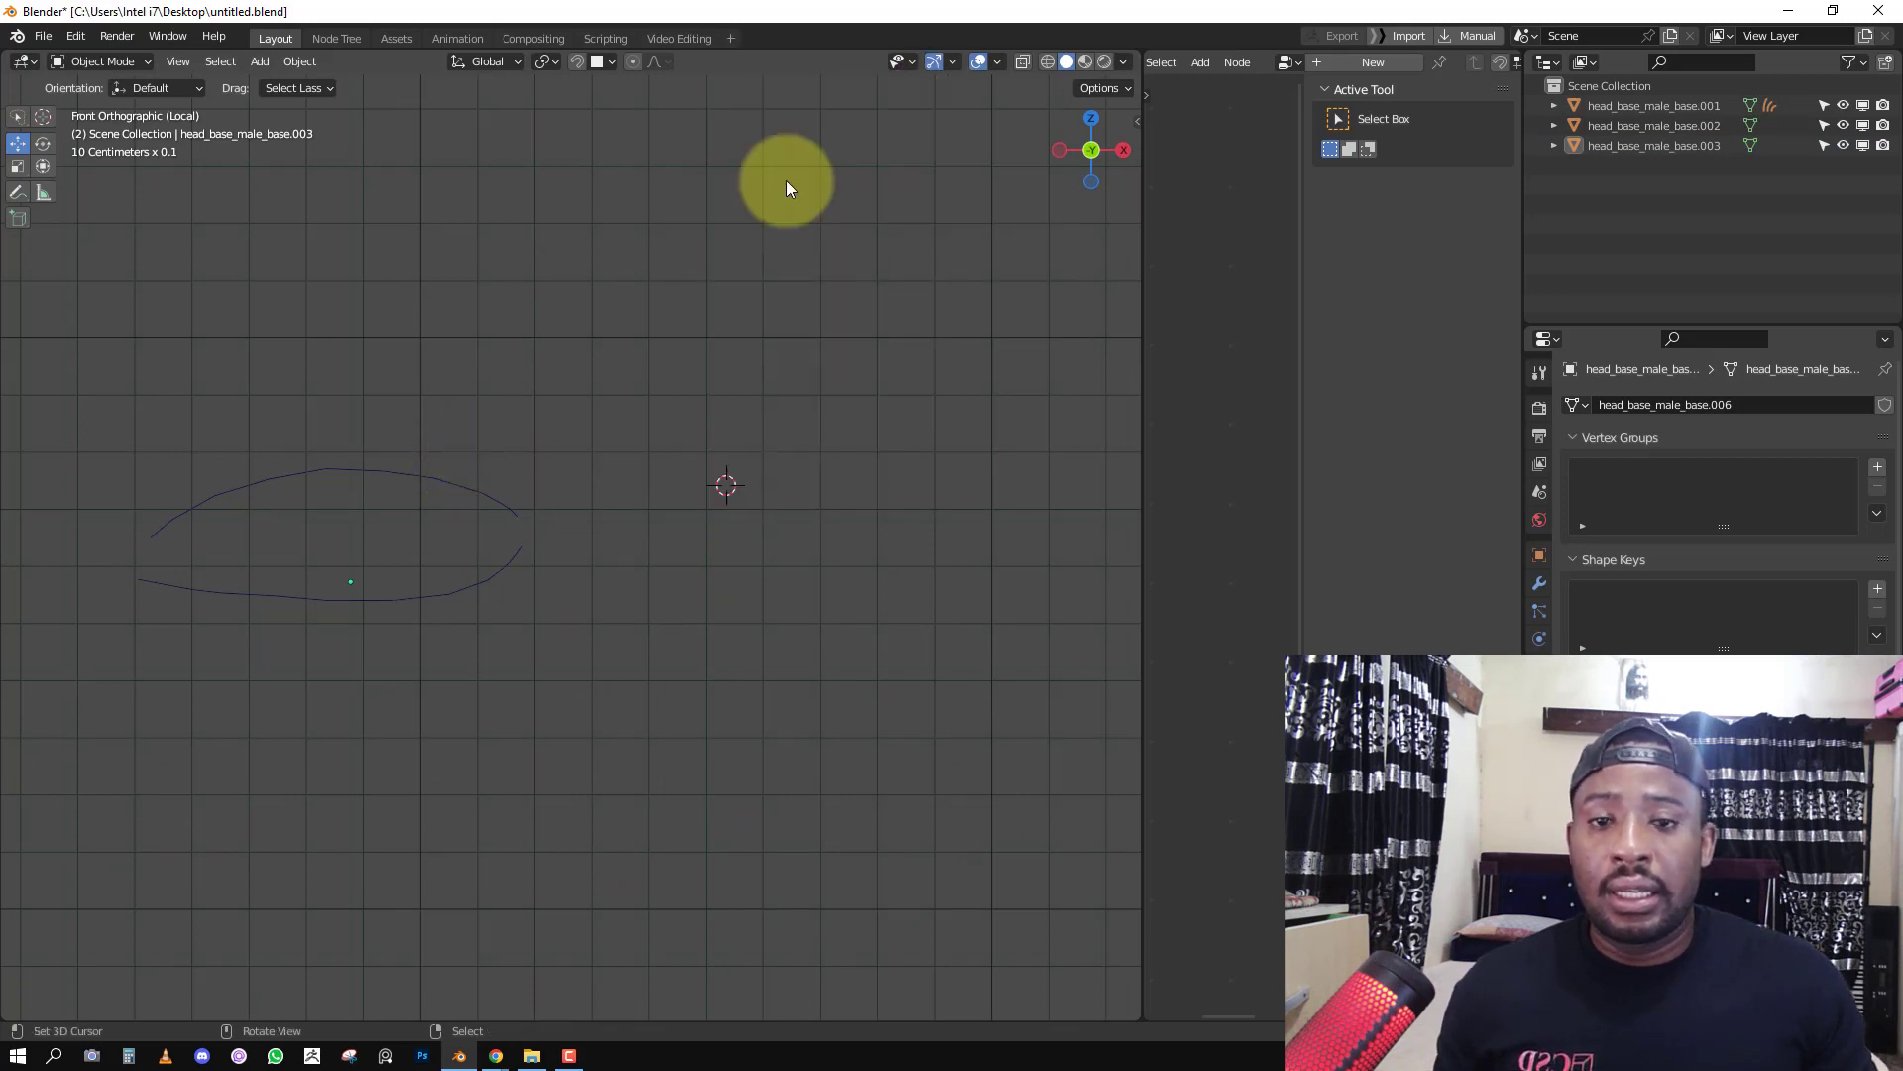
pyautogui.hotkey('shift', 'a')
pyautogui.moveTo(812, 101)
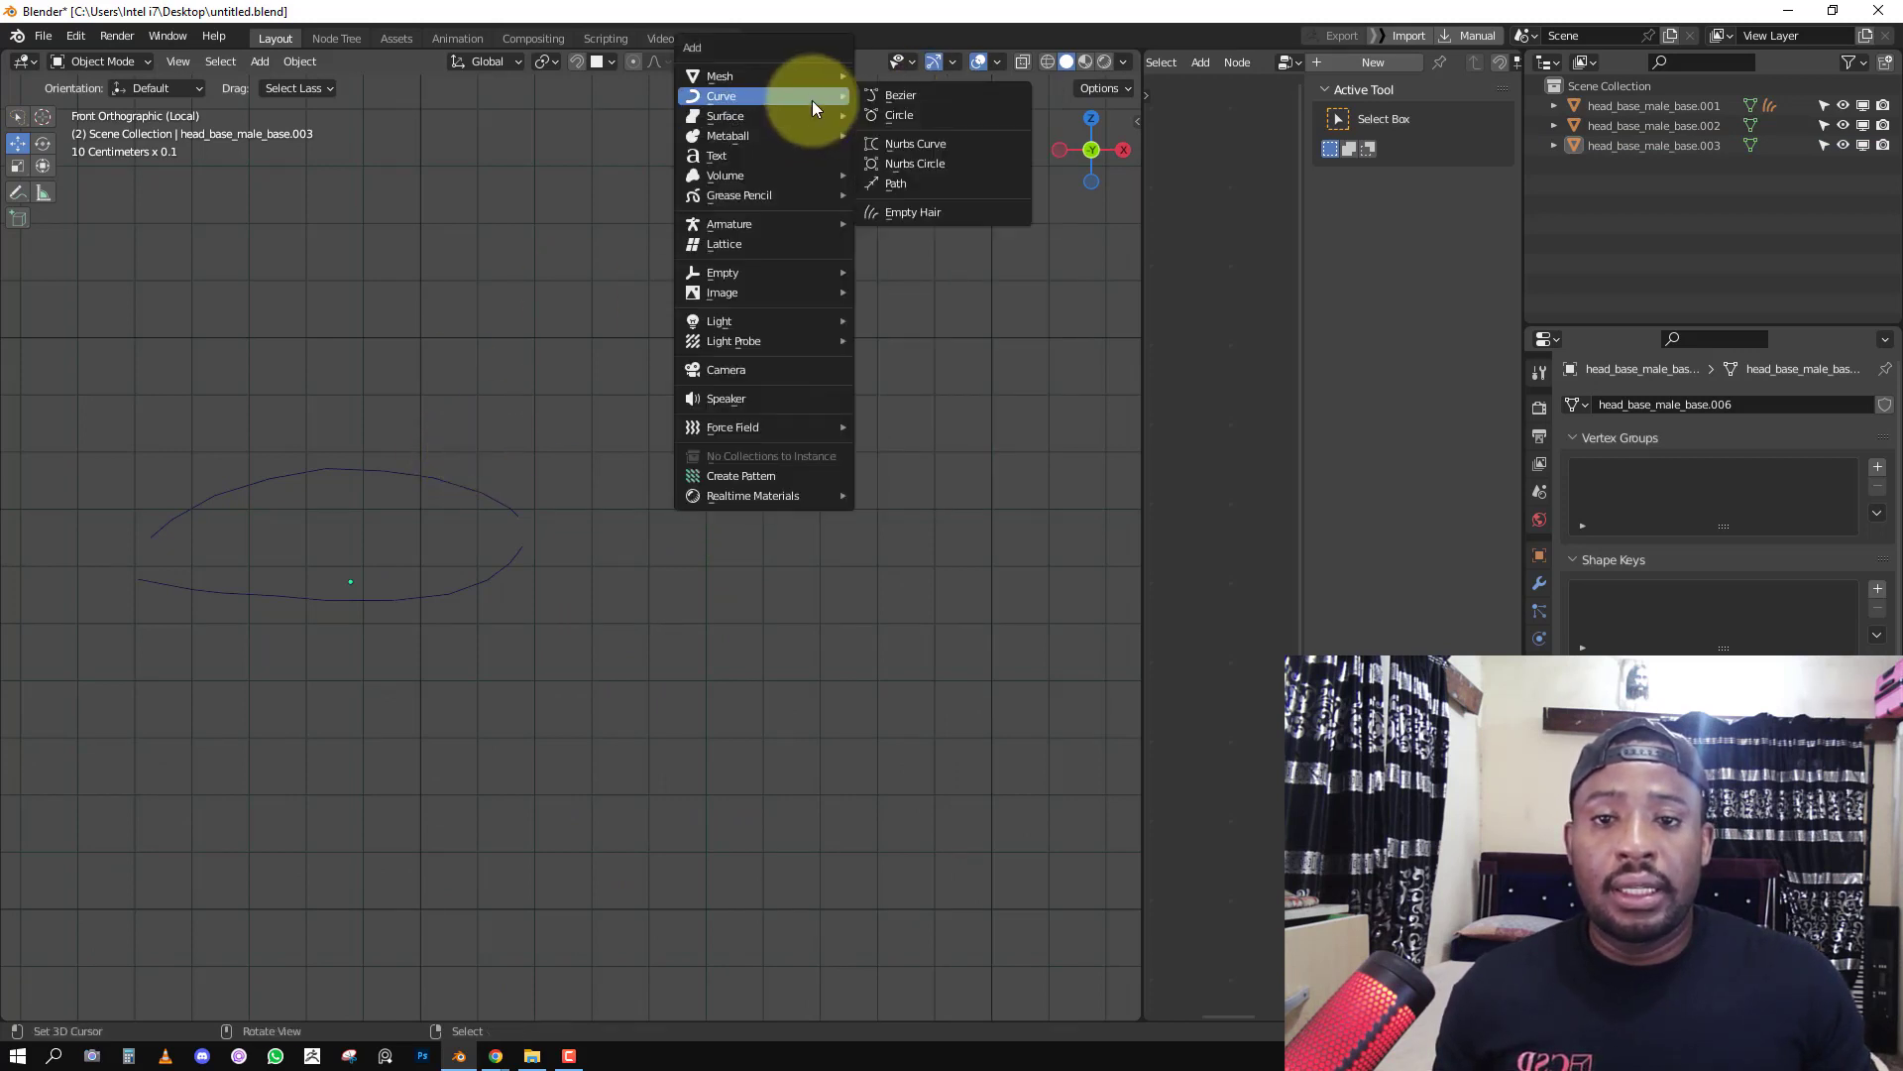
pyautogui.click(908, 95)
pyautogui.press('Tab')
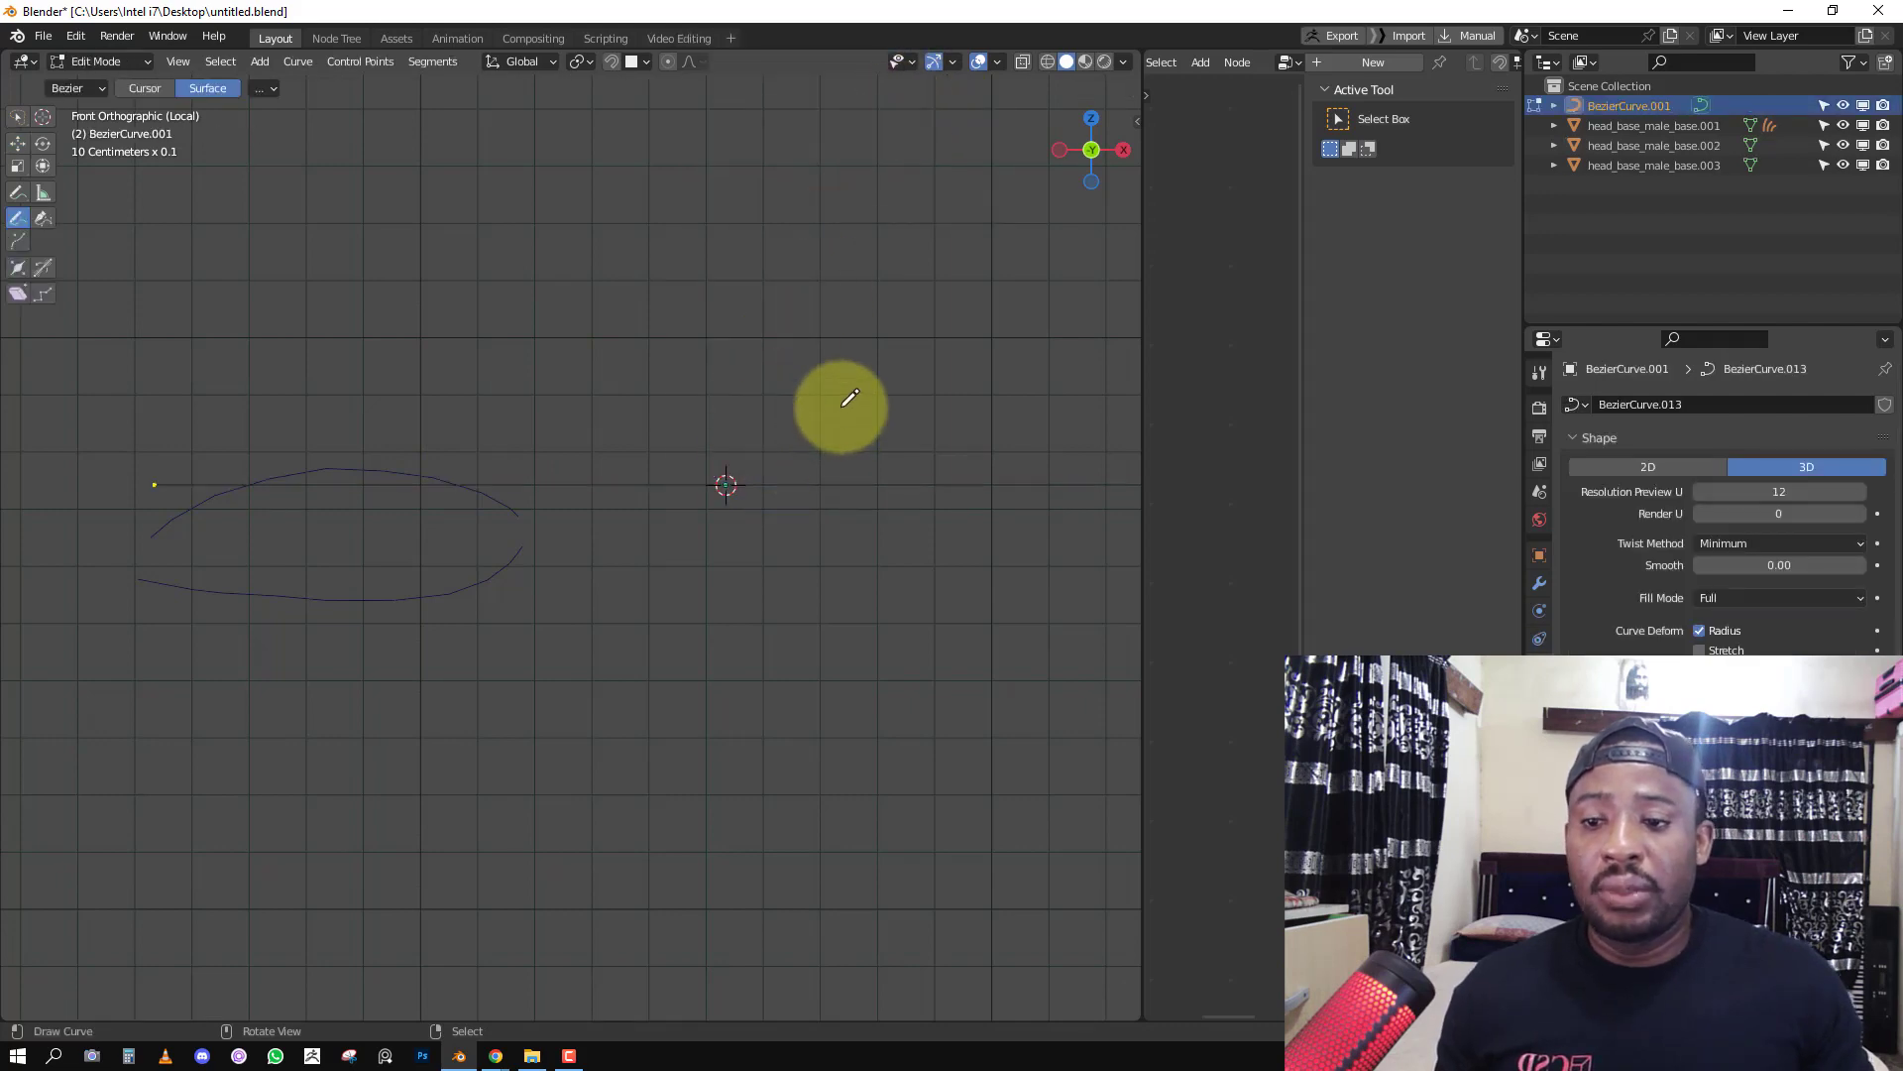
pyautogui.scroll(-2, 743, 541)
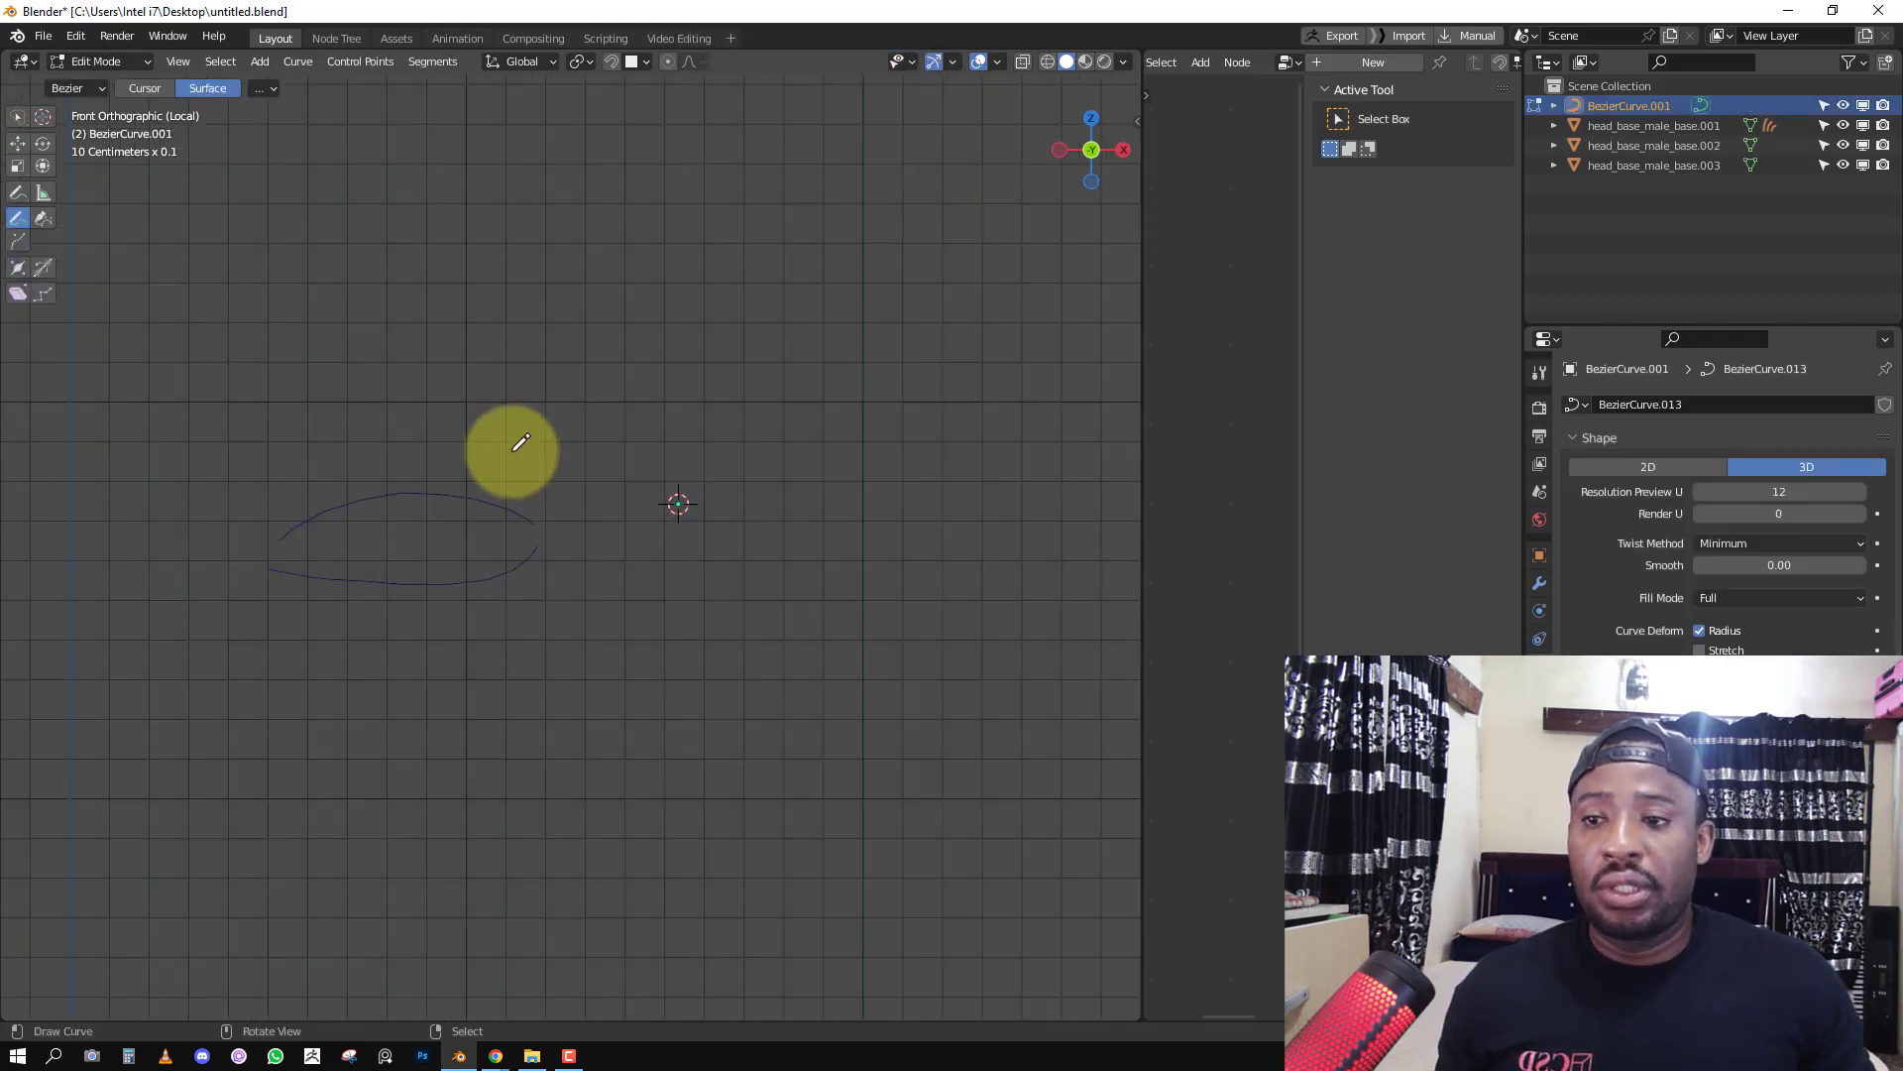
pyautogui.hotkey('shift', 'space')
pyautogui.click(733, 378)
# Draw a row of uneven, nearly vertical lash strands beside the lid lines with the curve Draw tool, each from its base upward.
pyautogui.scroll(2, 791, 450)
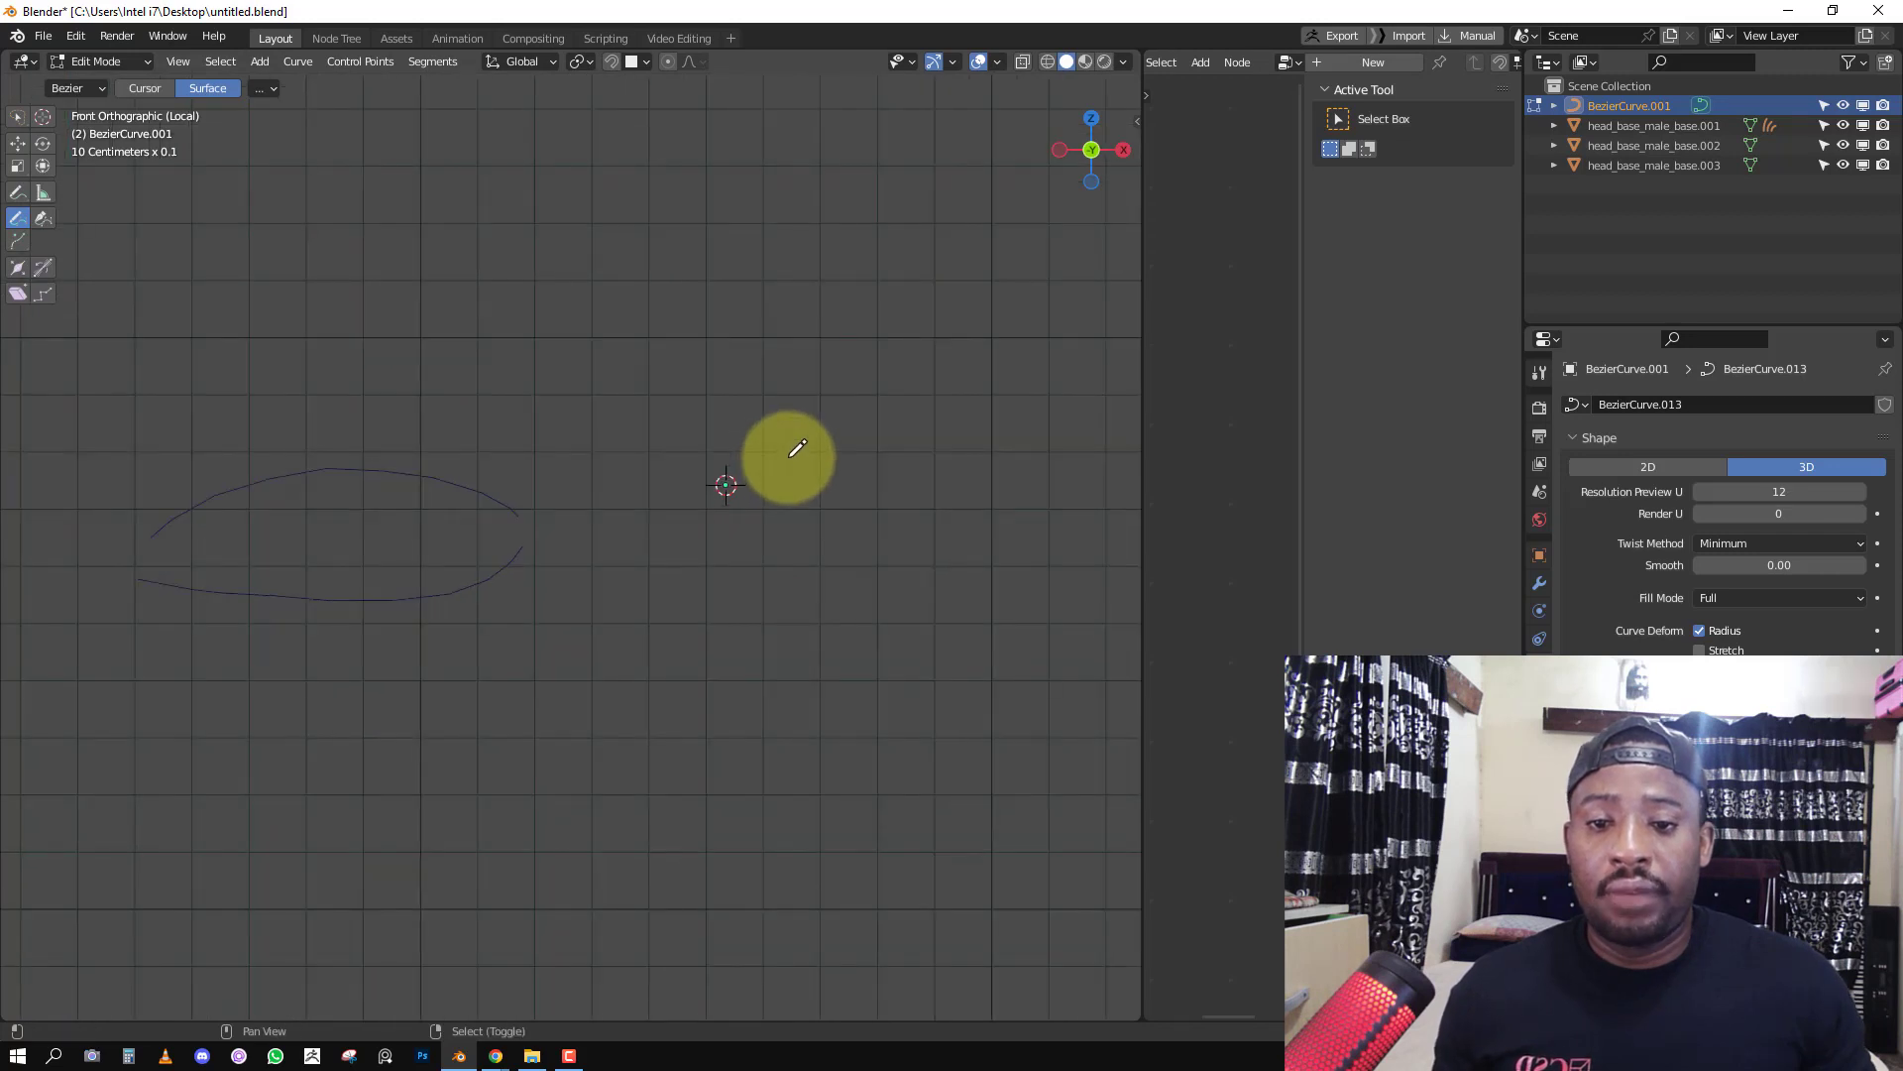
pyautogui.keyDown('shift'); pyautogui.moveTo(785, 456); pyautogui.dragTo(705, 536, button='middle'); pyautogui.keyUp('shift')
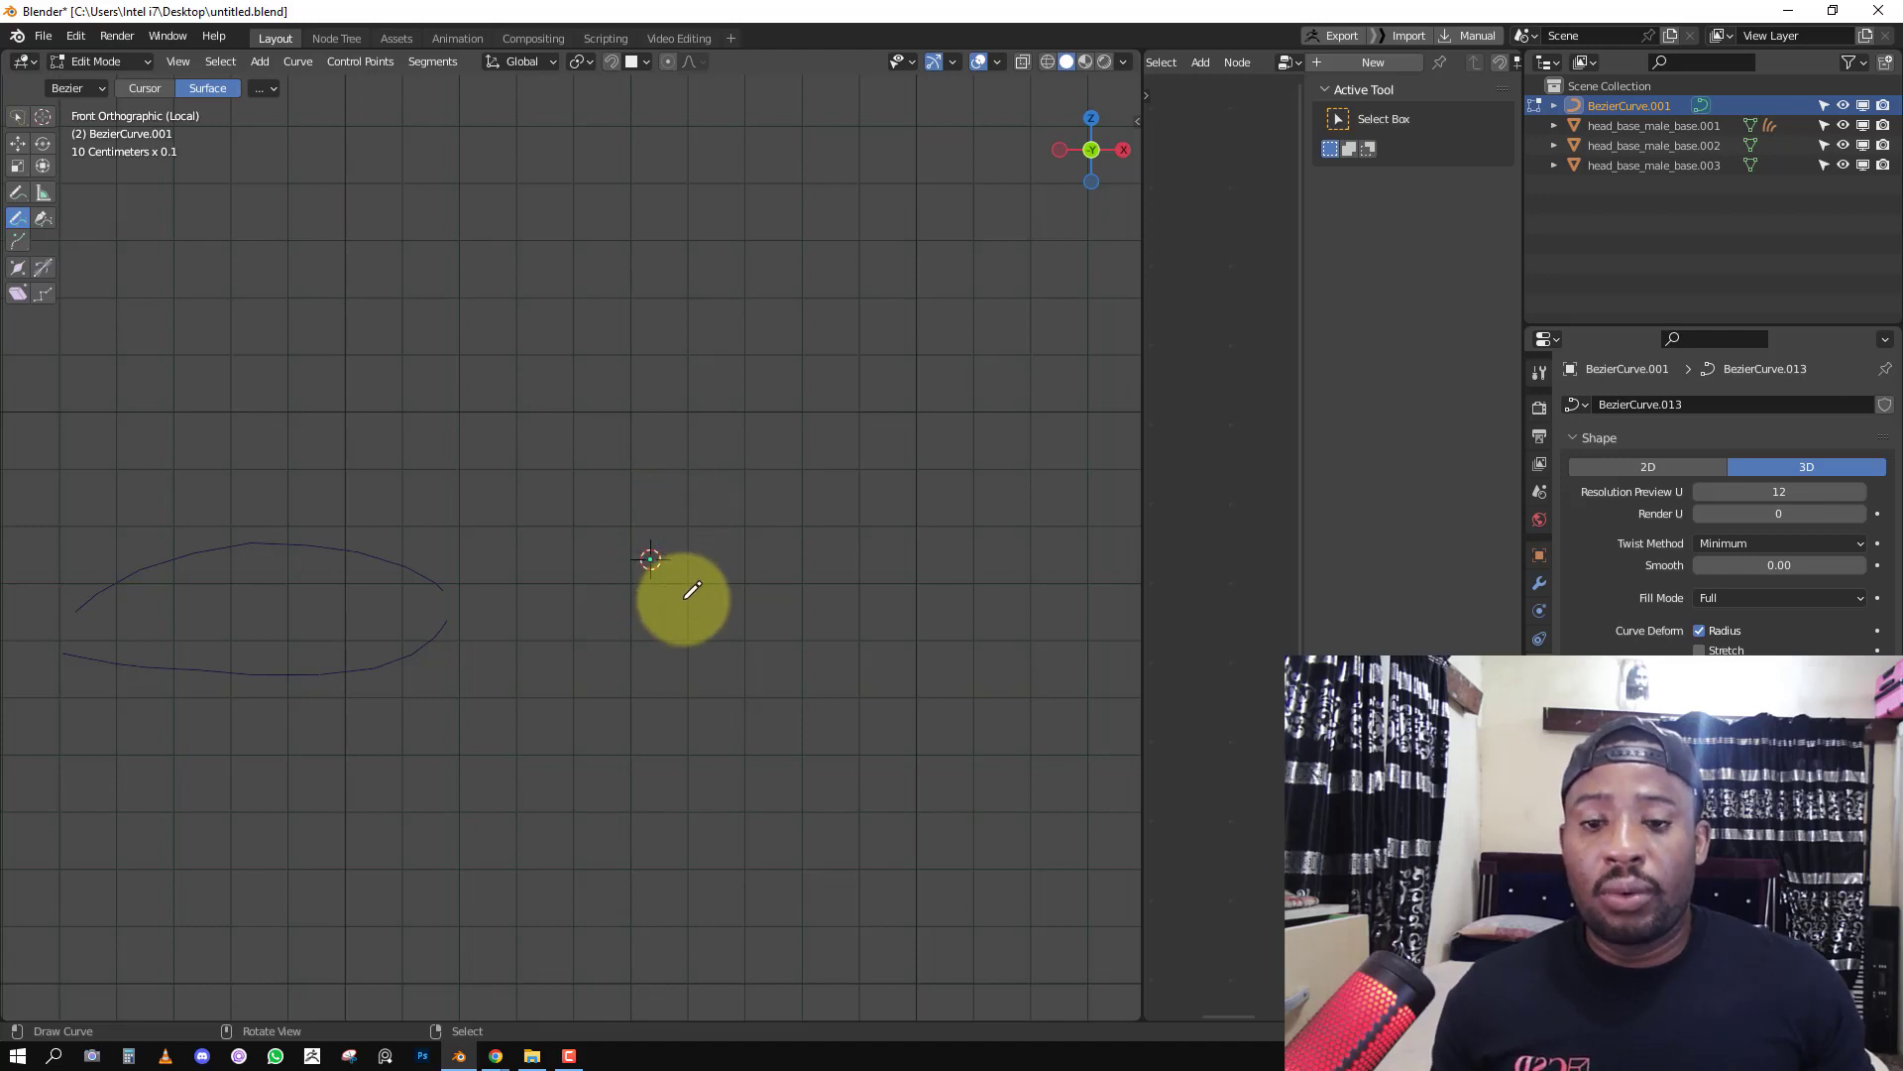
pyautogui.moveTo(681, 592); pyautogui.dragTo(699, 425)
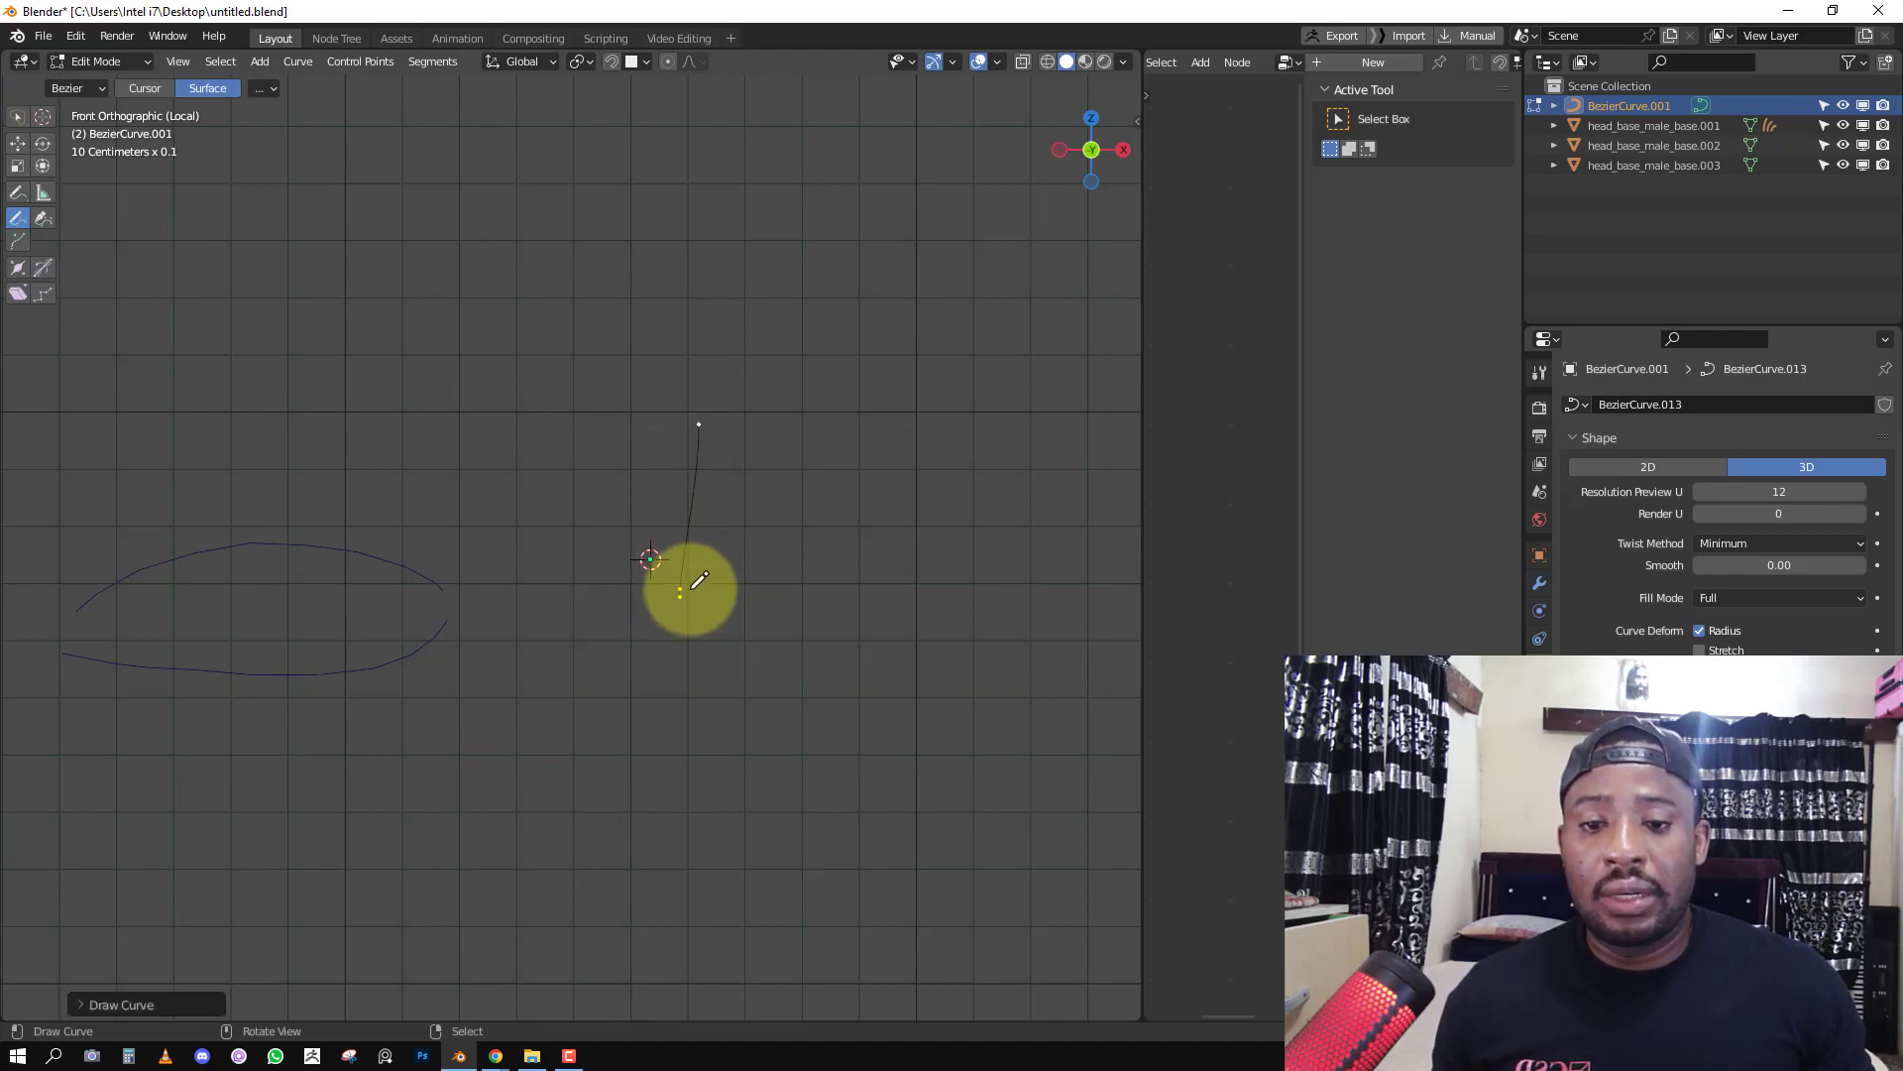
pyautogui.moveTo(696, 588); pyautogui.dragTo(695, 421)
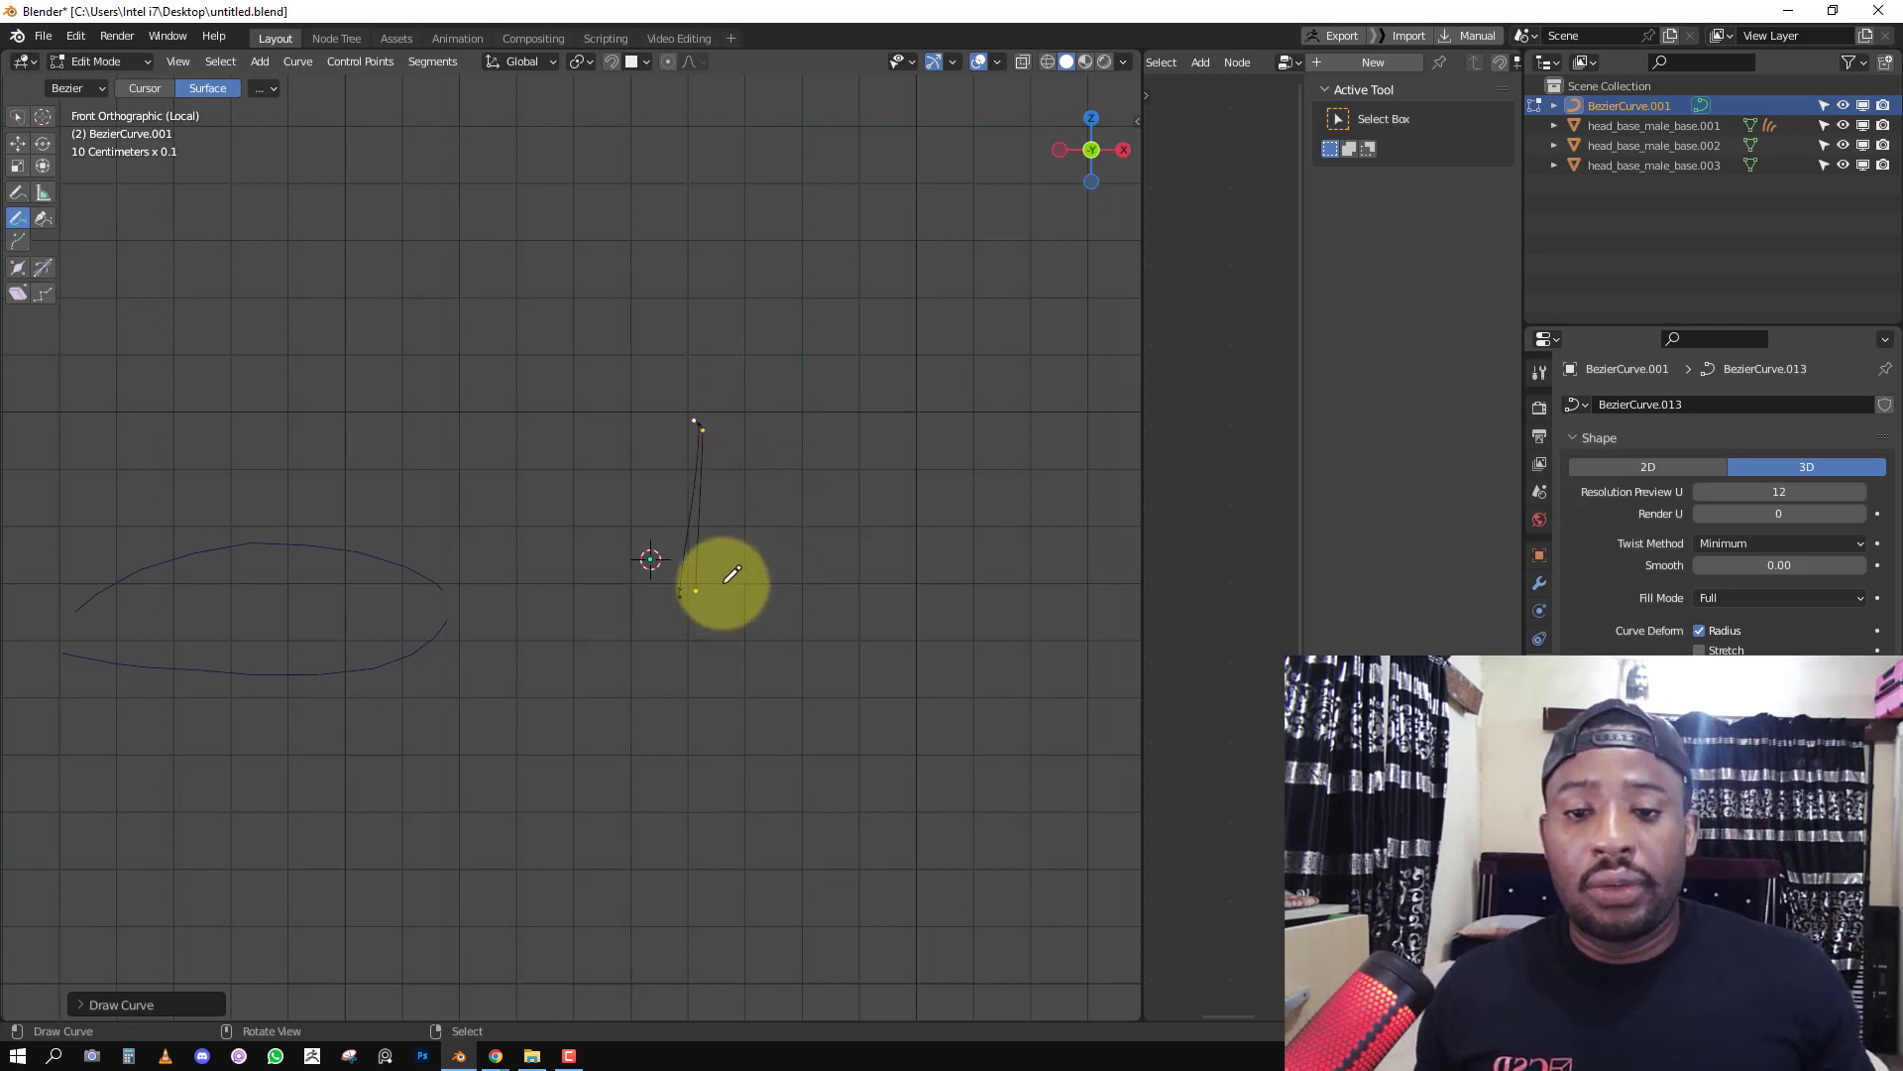
pyautogui.moveTo(722, 585)
pyautogui.mouseDown()
pyautogui.moveTo(720, 428)
pyautogui.moveTo(743, 395)
pyautogui.moveTo(764, 539)
pyautogui.moveTo(794, 421)
pyautogui.moveTo(830, 561)
pyautogui.moveTo(792, 434)
pyautogui.mouseUp()
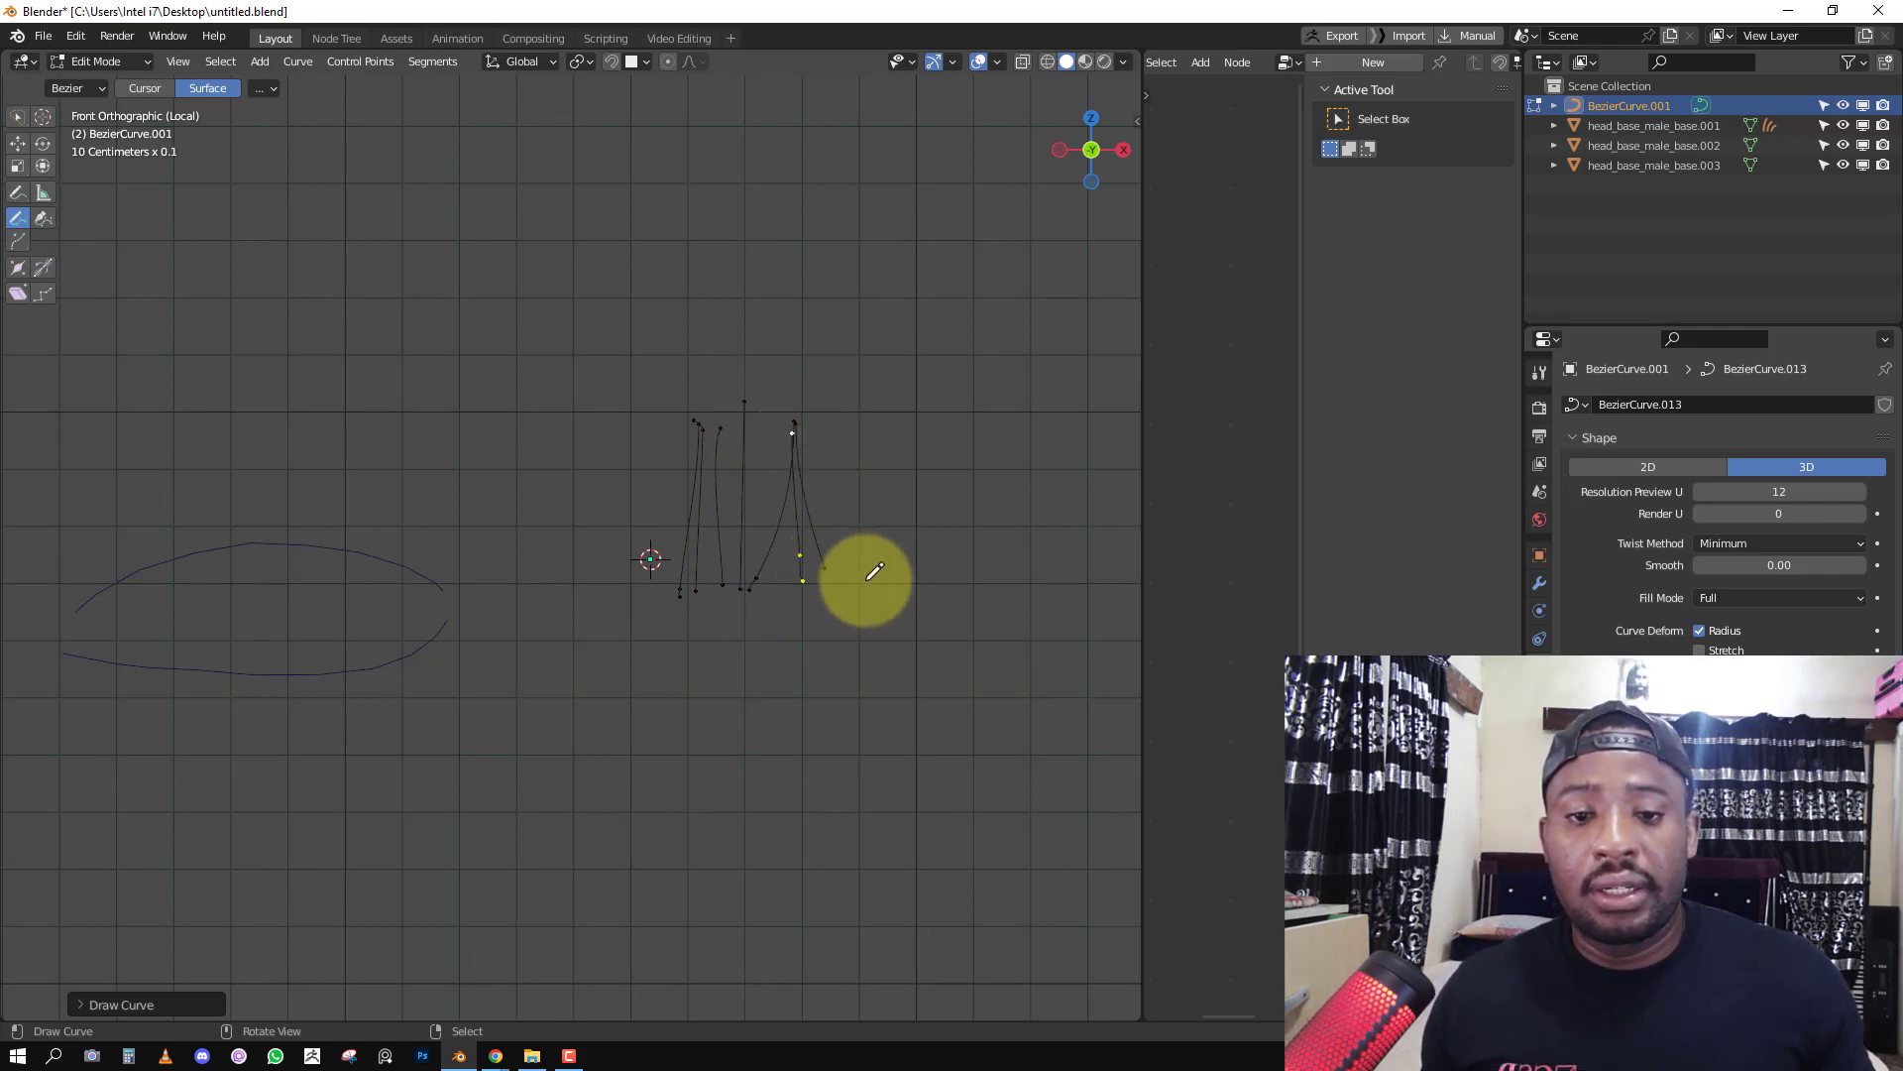
pyautogui.moveTo(644, 581); pyautogui.dragTo(628, 448)
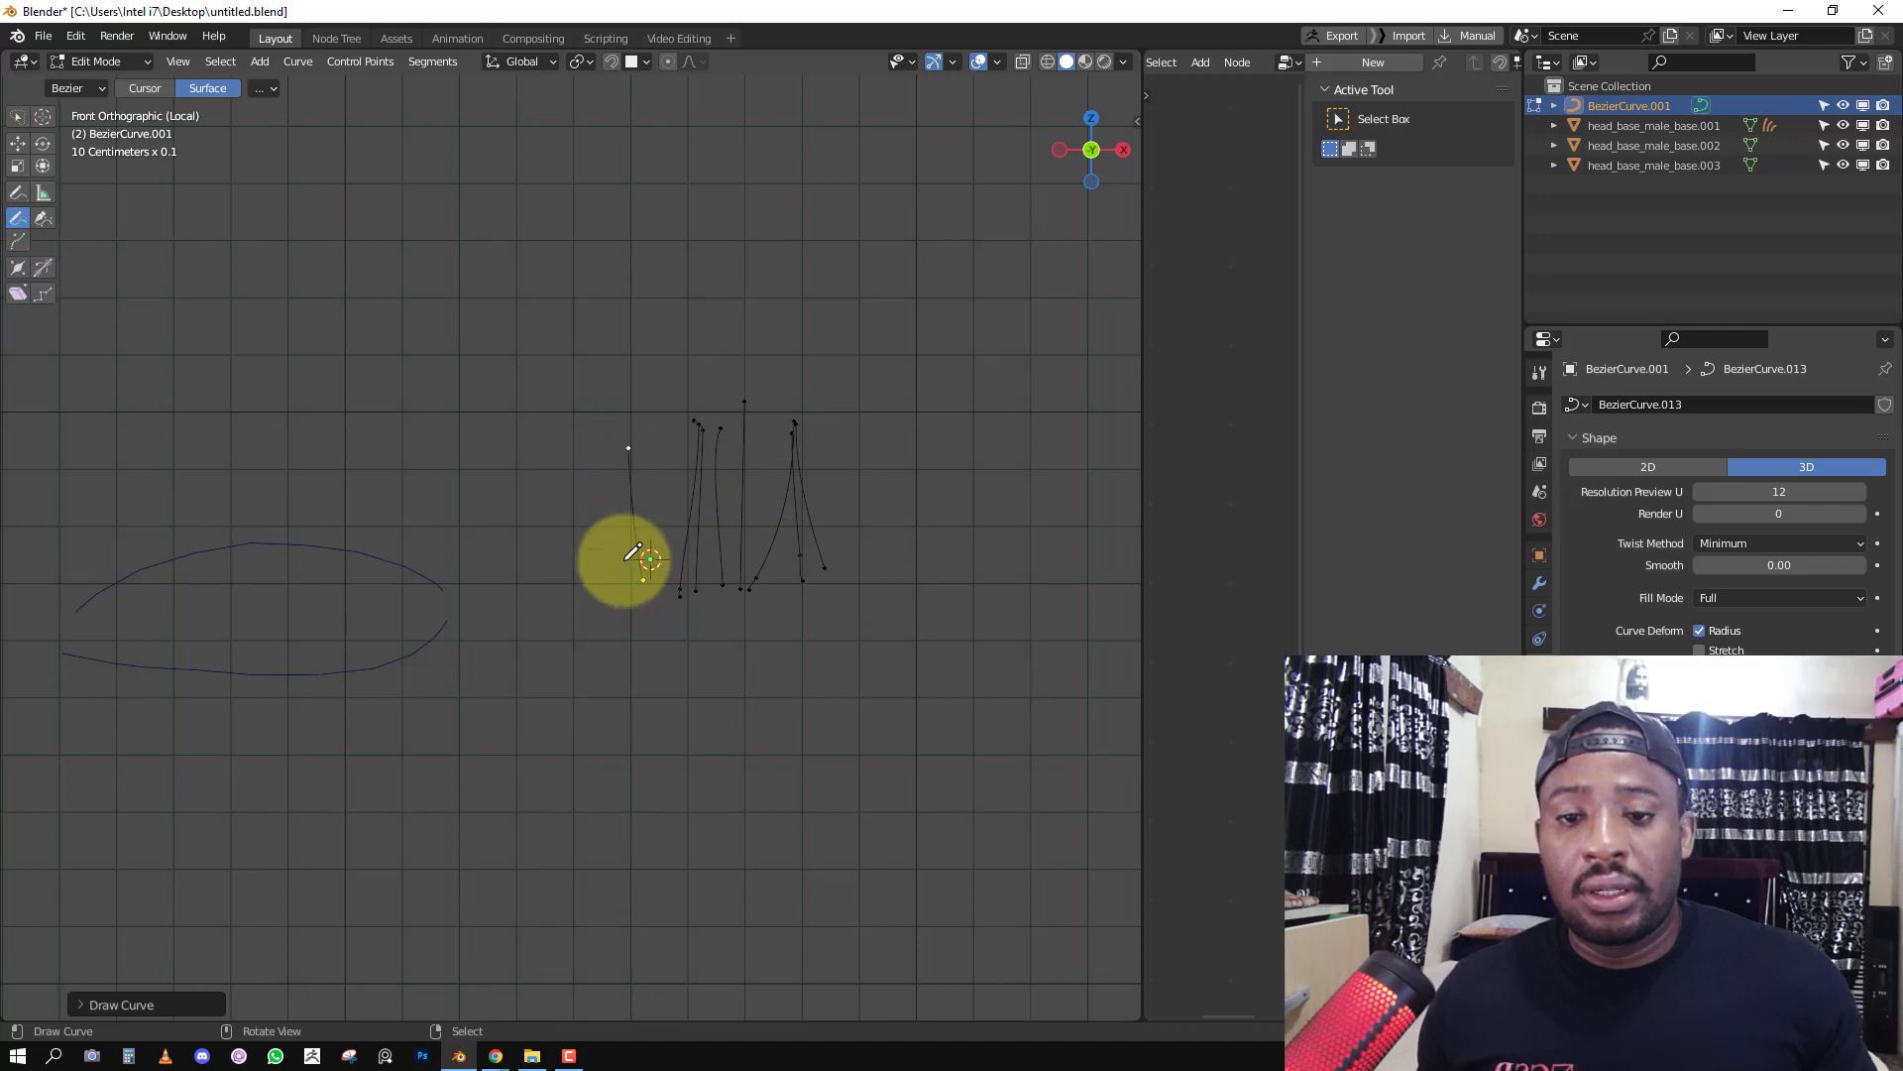
pyautogui.moveTo(614, 561); pyautogui.dragTo(630, 441)
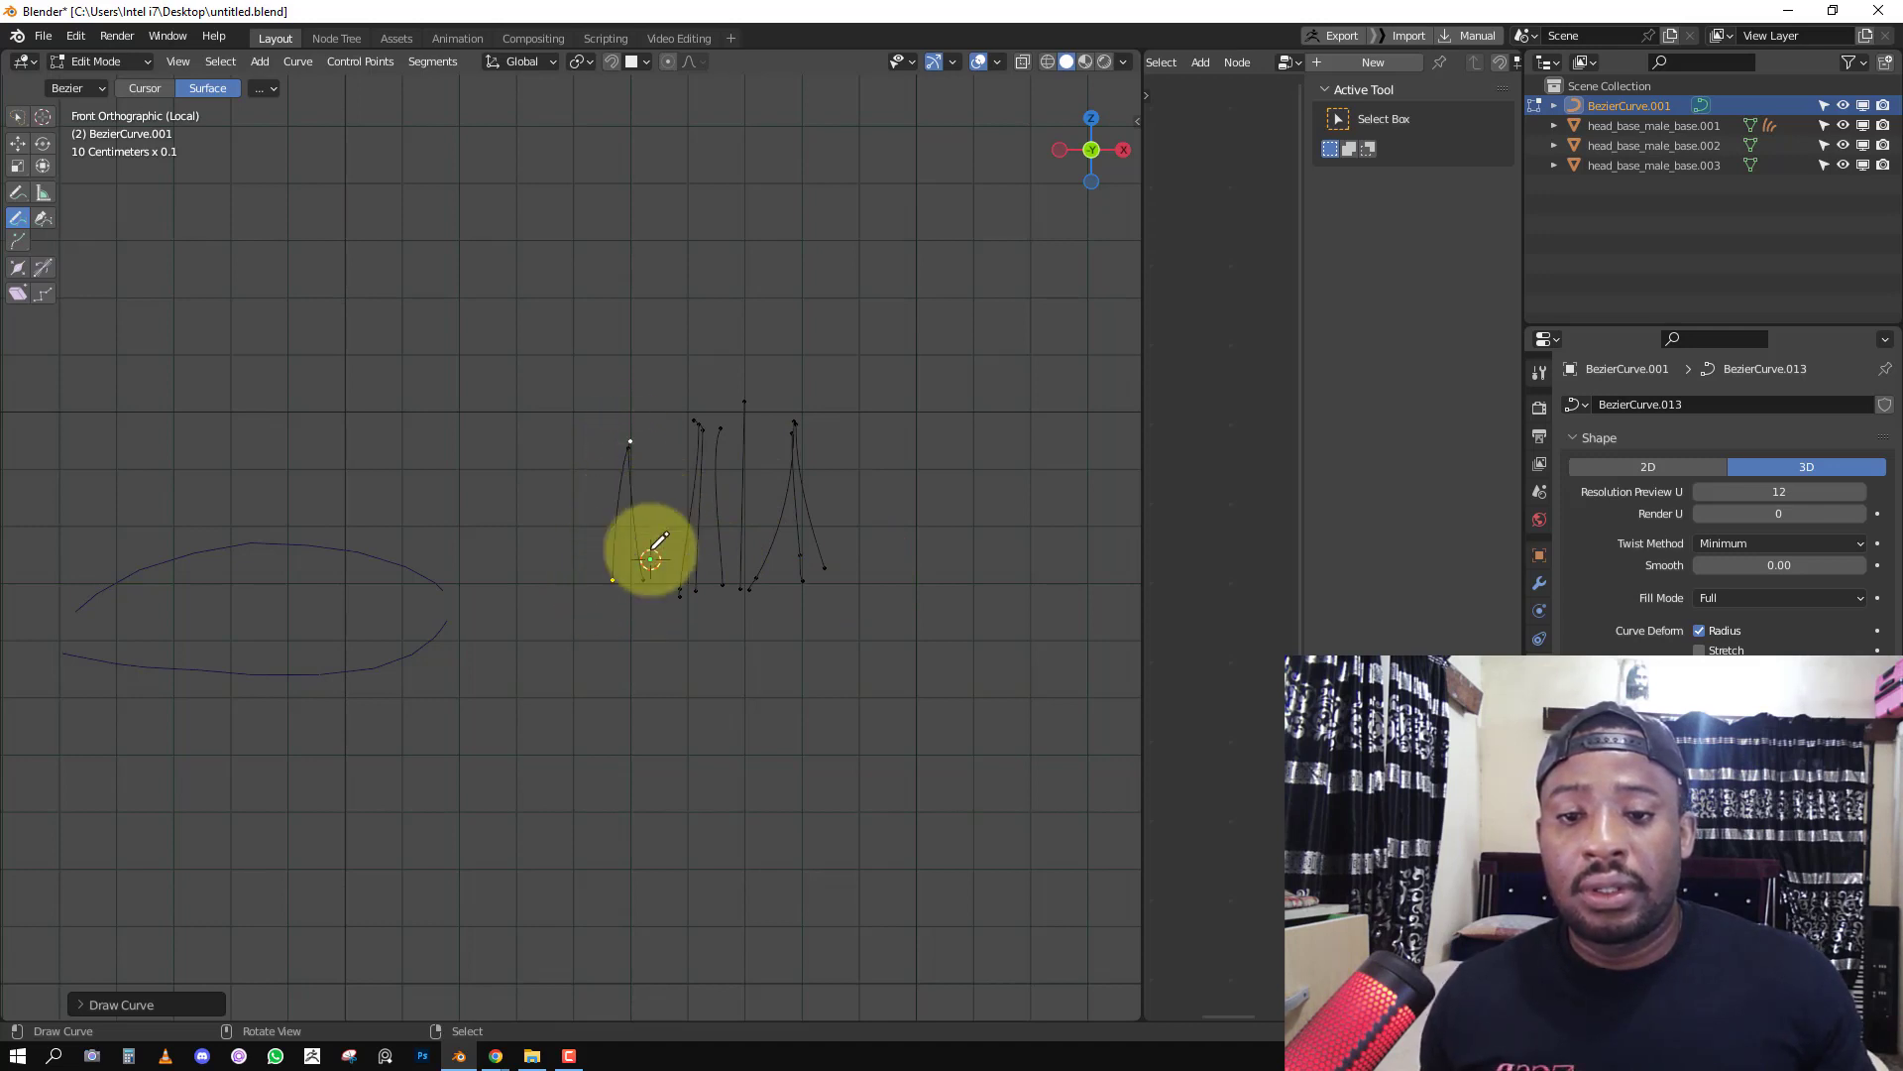
pyautogui.moveTo(656, 585); pyautogui.dragTo(657, 423)
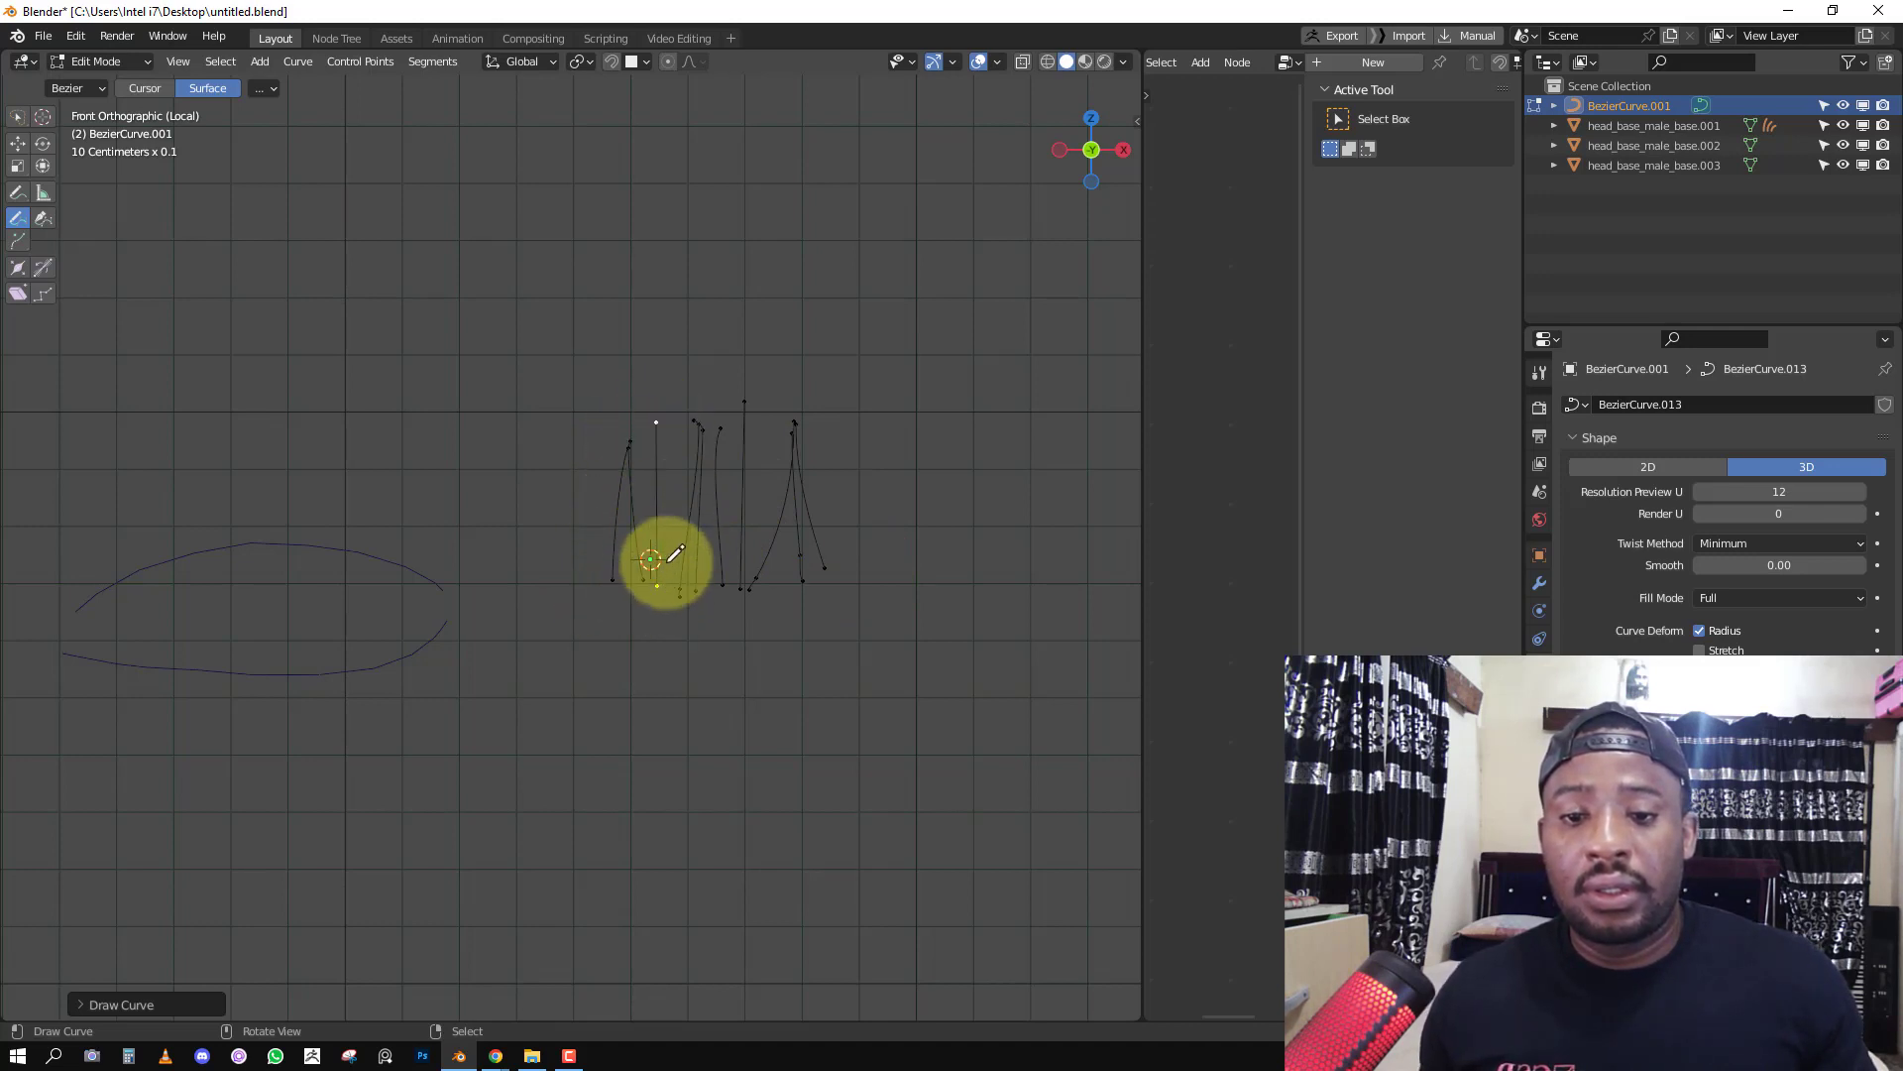
pyautogui.moveTo(660, 579); pyautogui.dragTo(678, 456)
pyautogui.moveTo(830, 583); pyautogui.dragTo(855, 474)
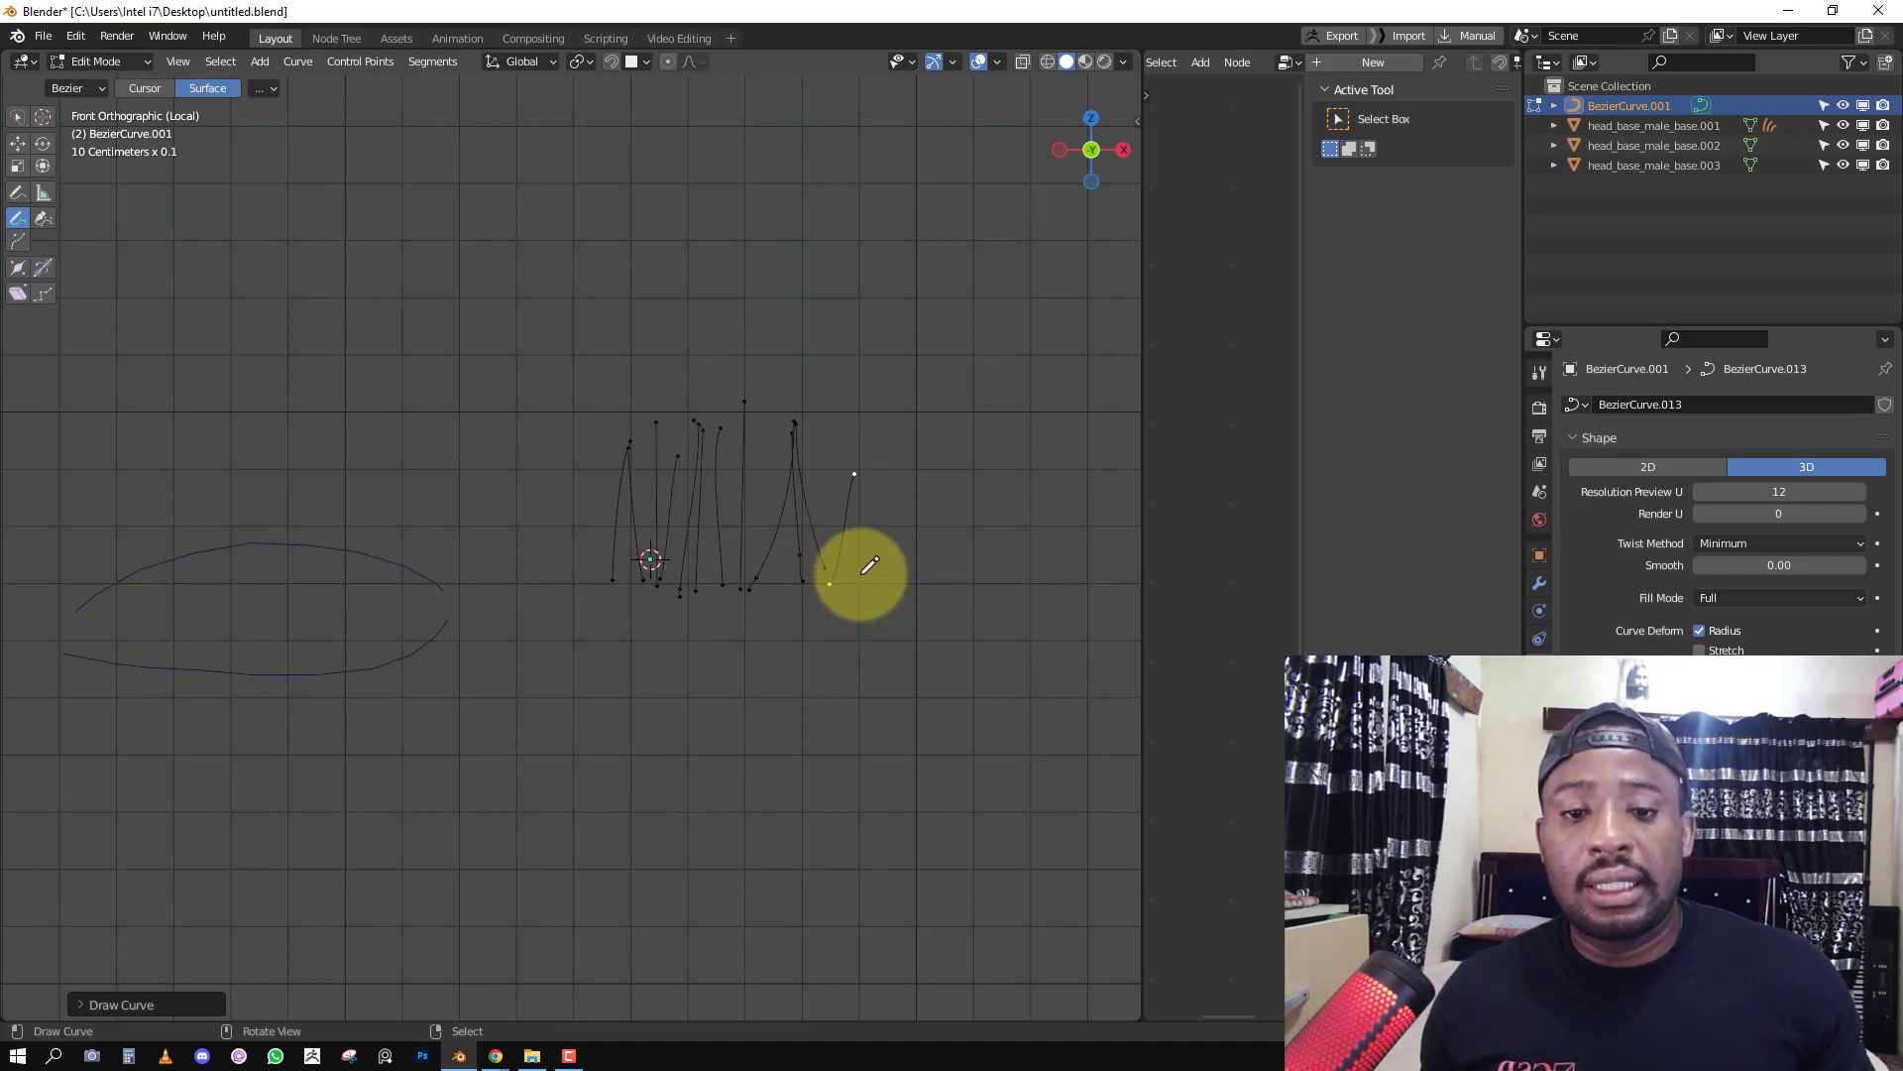
pyautogui.moveTo(860, 574); pyautogui.dragTo(849, 449)
pyautogui.moveTo(825, 583); pyautogui.dragTo(825, 448)
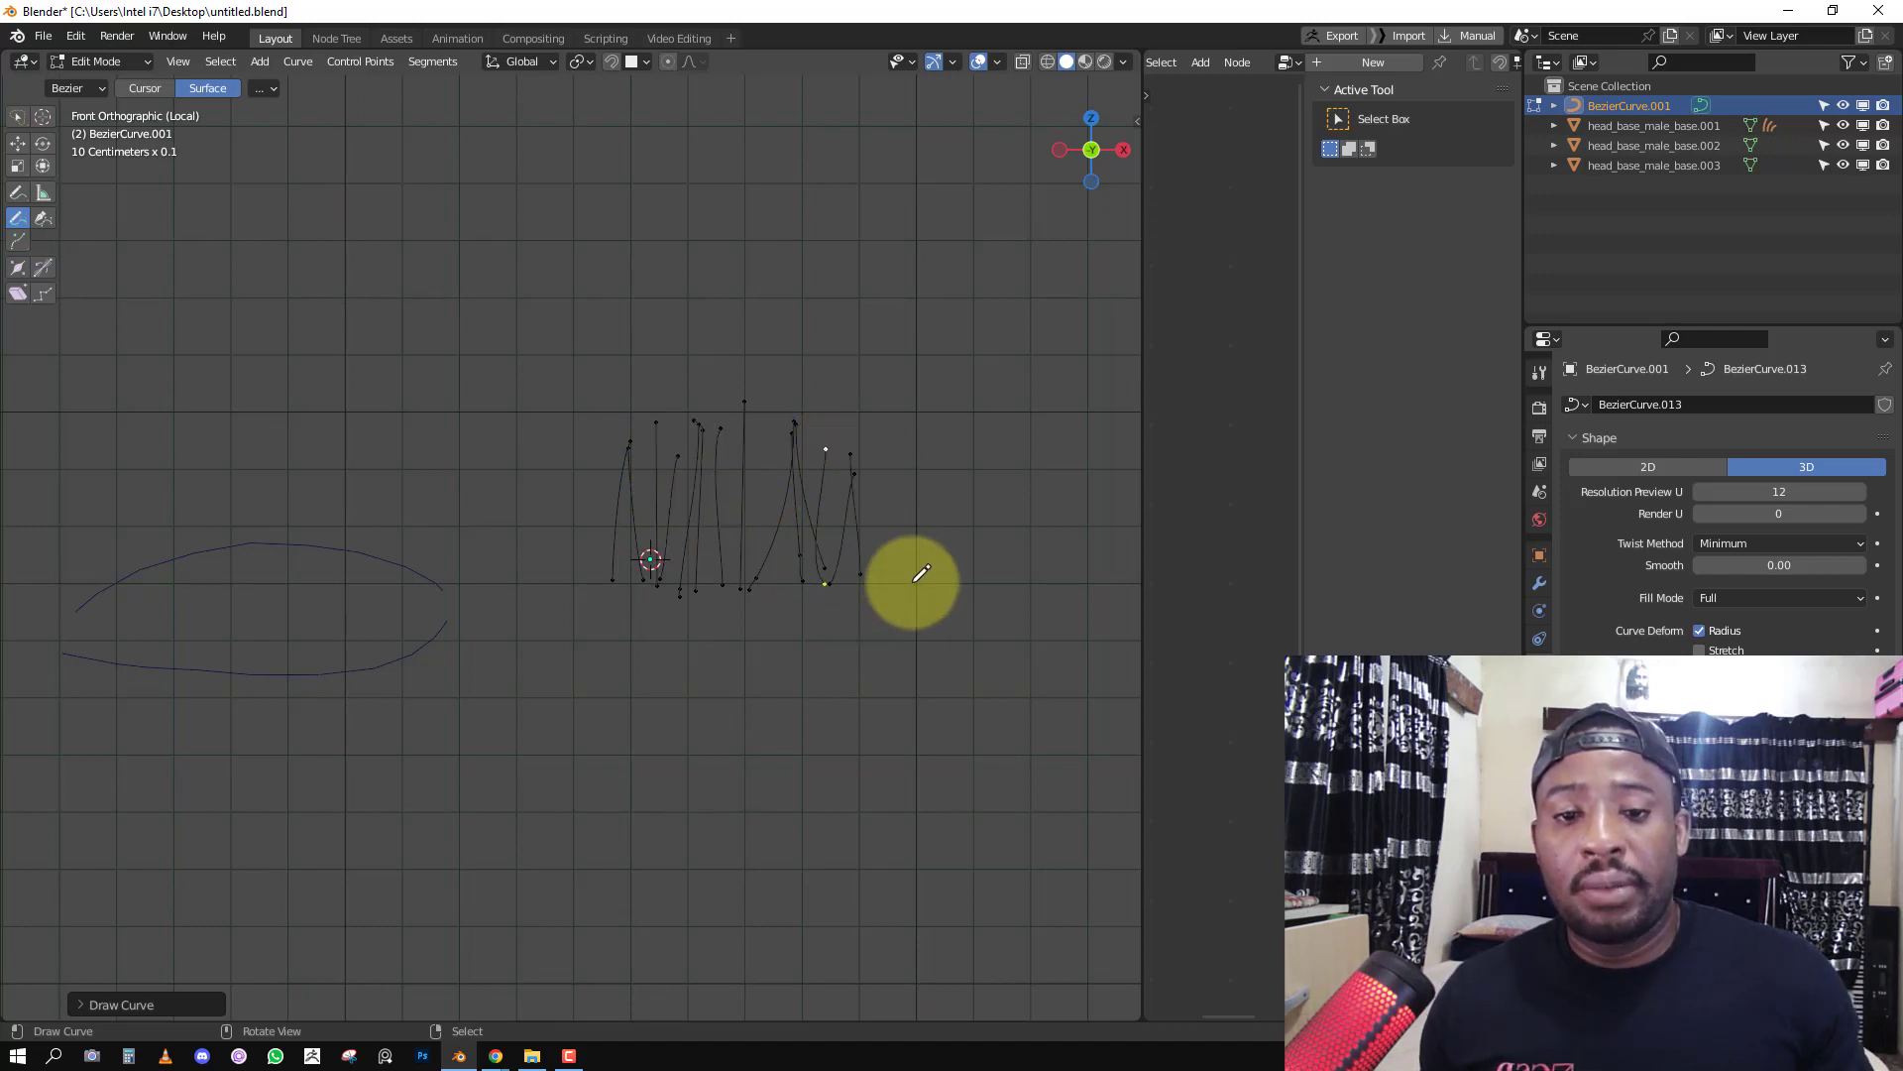
pyautogui.moveTo(873, 581); pyautogui.dragTo(871, 468)
pyautogui.moveTo(874, 592); pyautogui.dragTo(884, 457)
pyautogui.moveTo(903, 558); pyautogui.dragTo(902, 447)
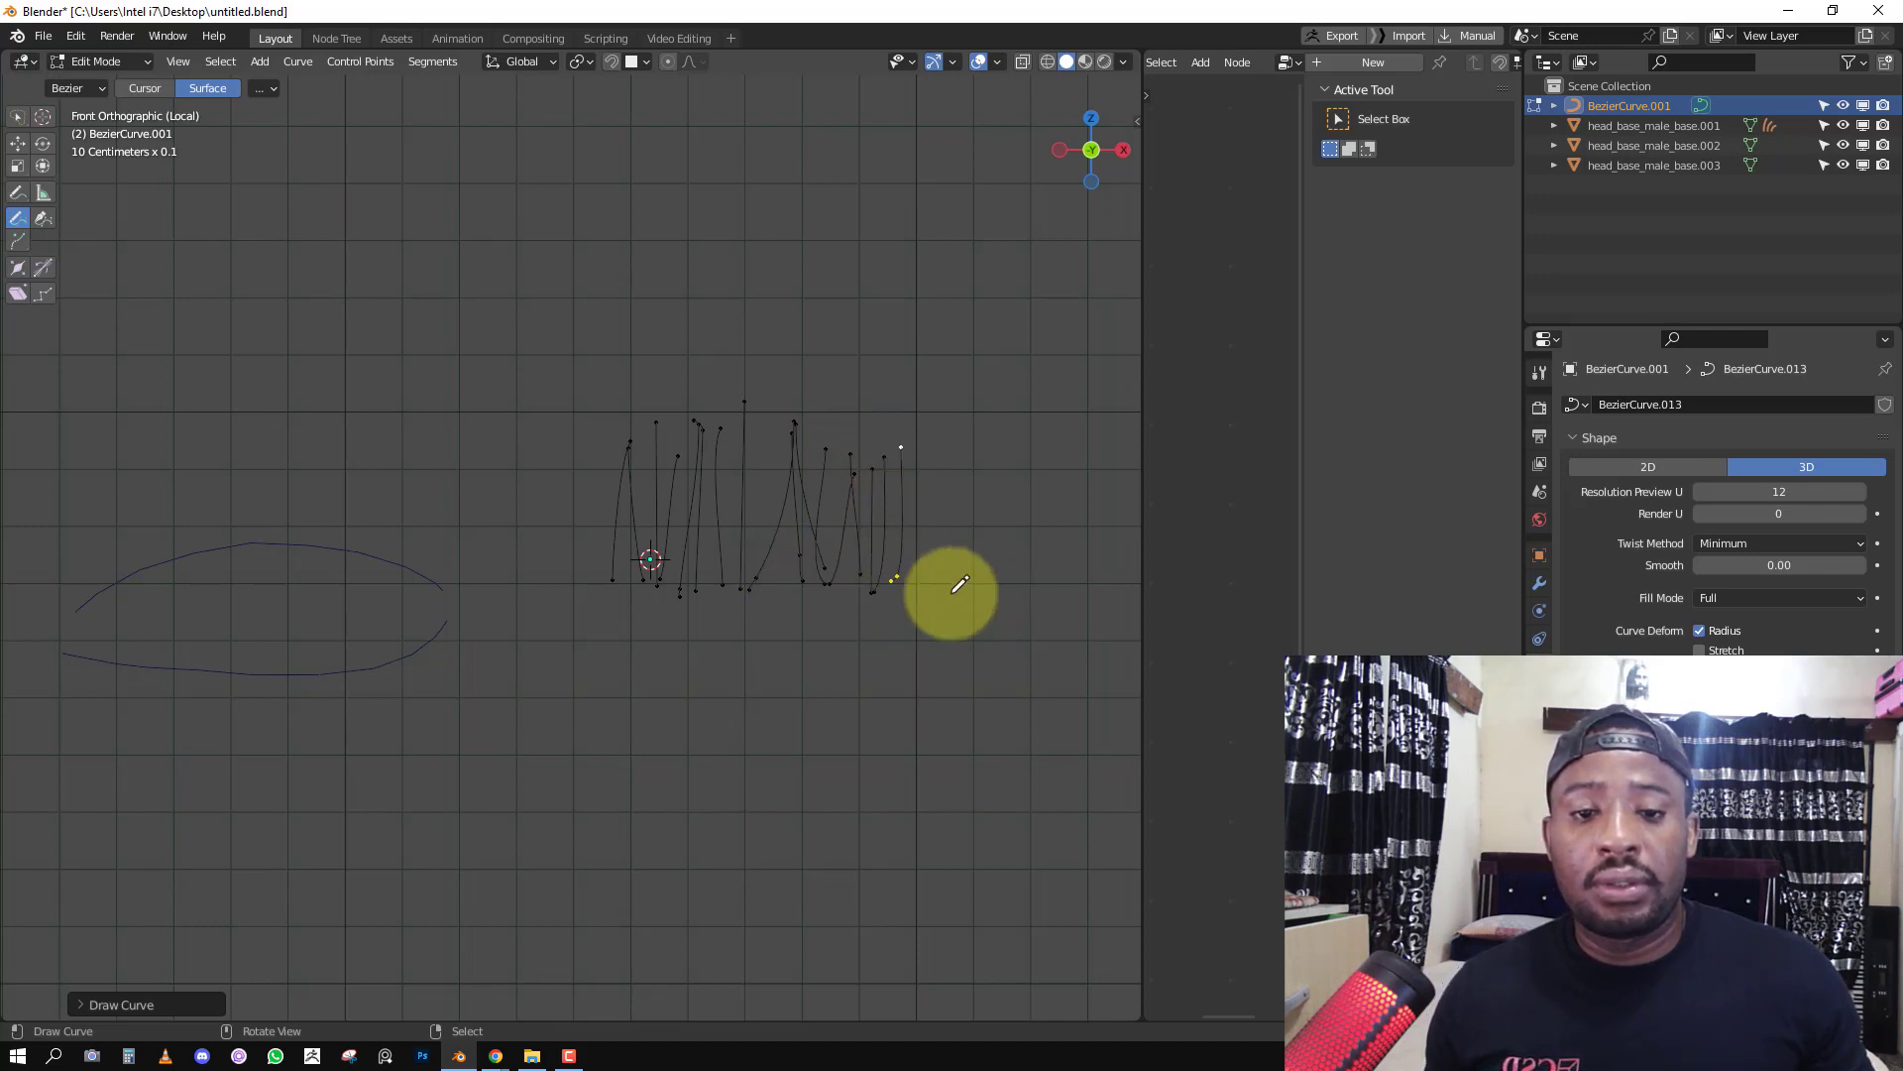
pyautogui.moveTo(873, 592); pyautogui.dragTo(902, 446)
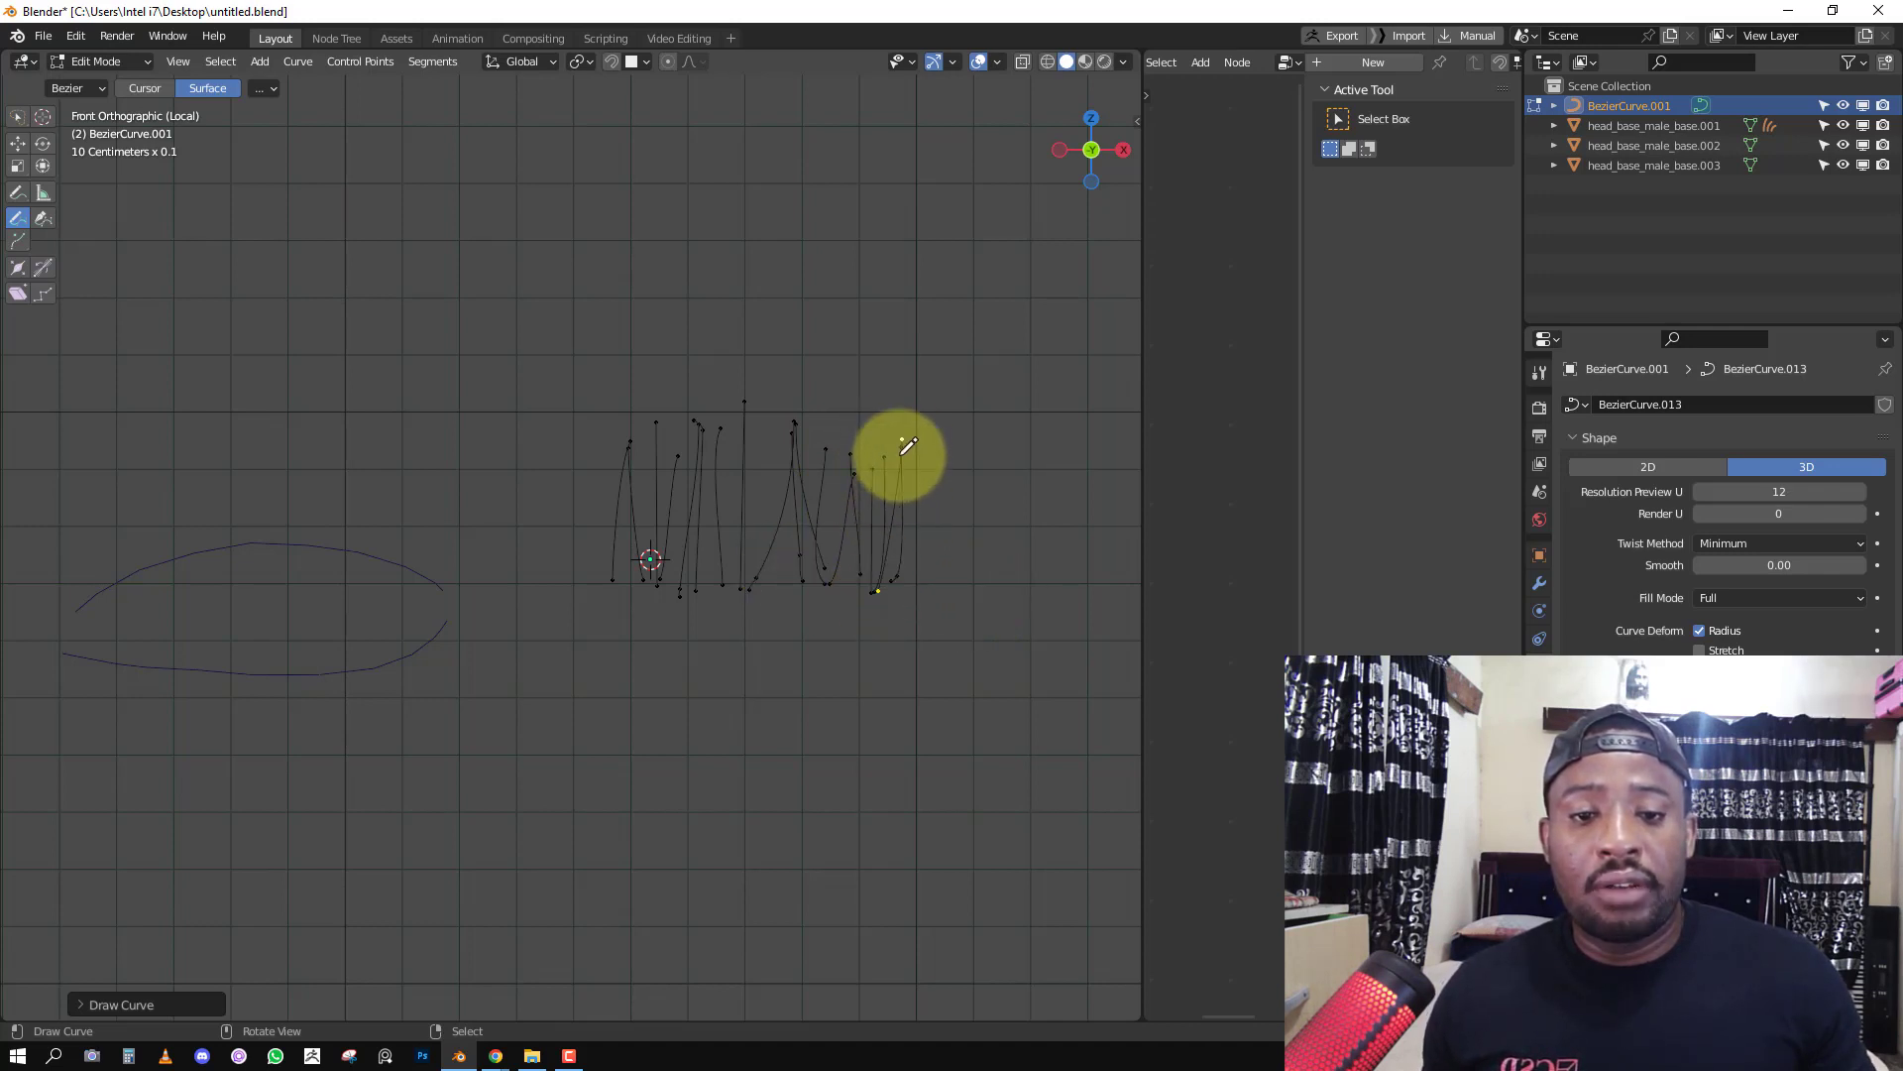
pyautogui.moveTo(943, 573)
pyautogui.mouseDown()
pyautogui.moveTo(964, 425)
pyautogui.moveTo(979, 584)
pyautogui.mouseUp()
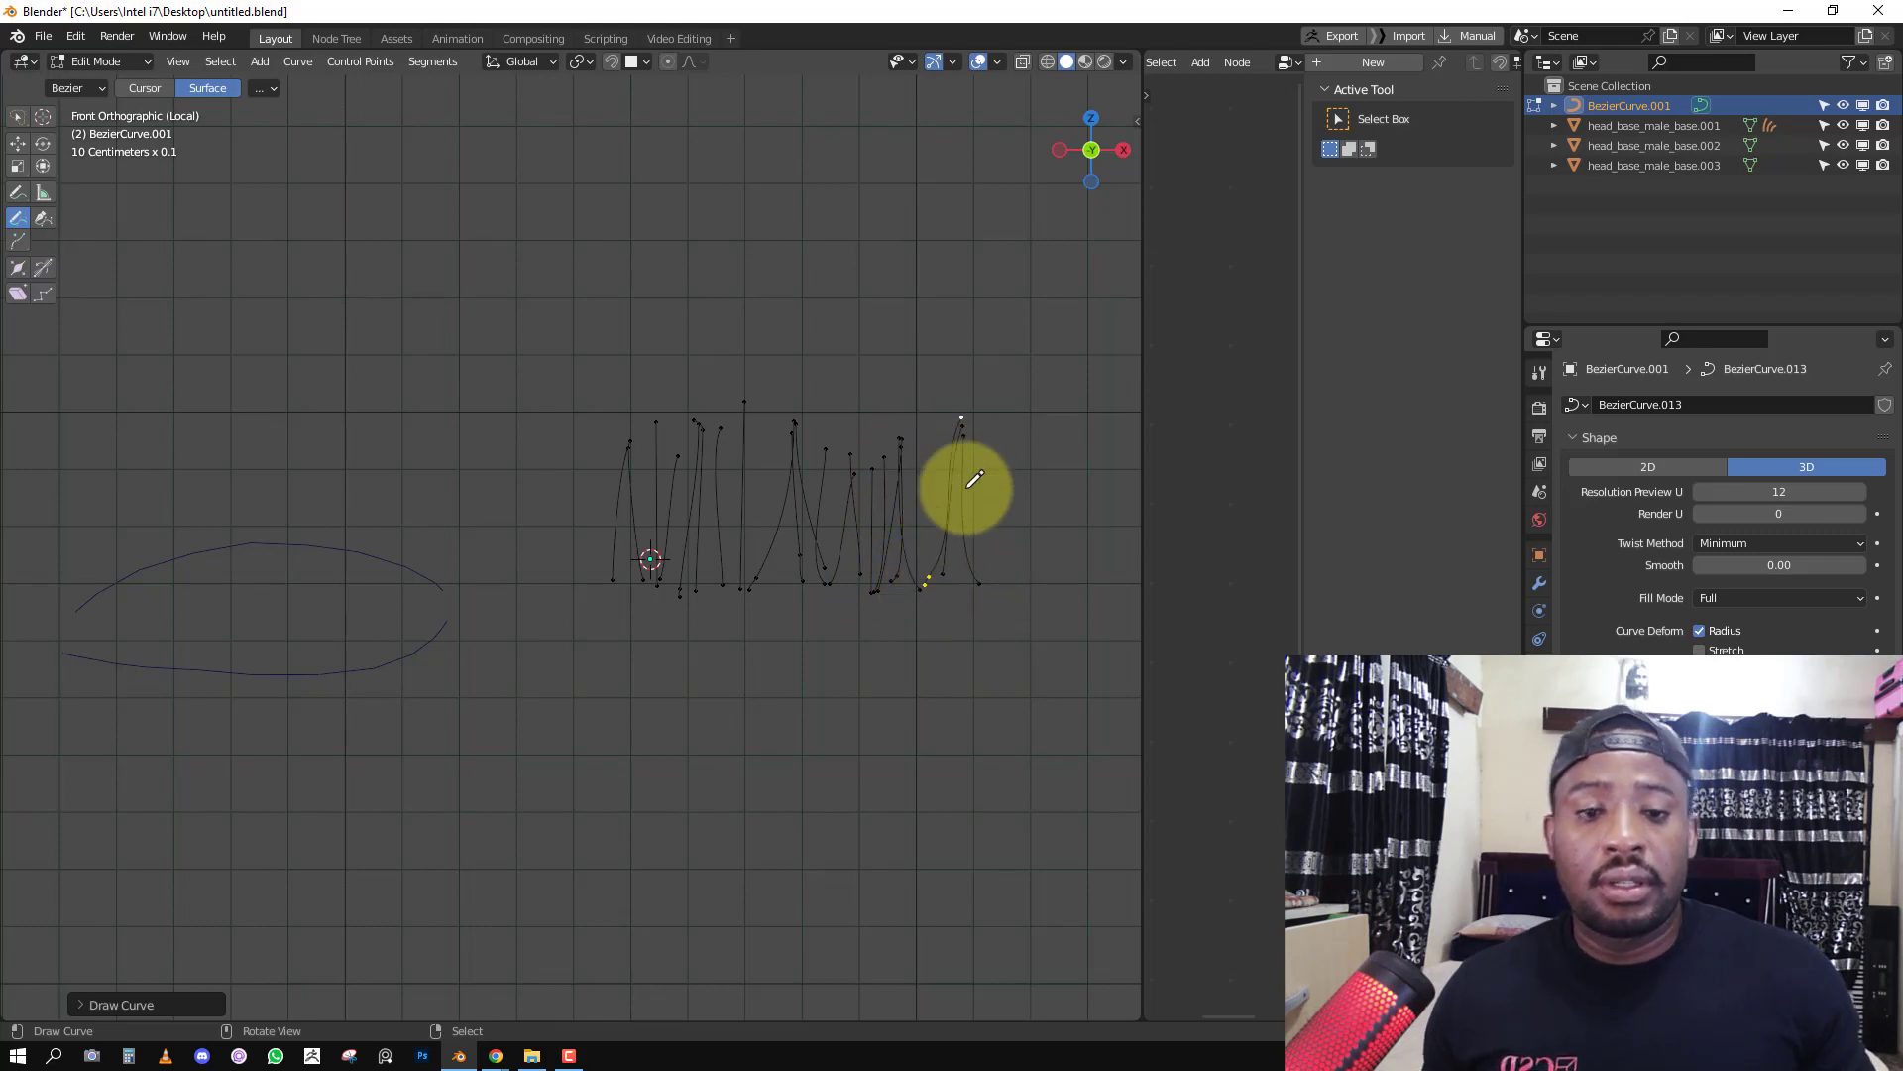
pyautogui.press('Tab')
pyautogui.moveTo(969, 479); pyautogui.dragTo(814, 595, button='middle')
pyautogui.press('KP_1')
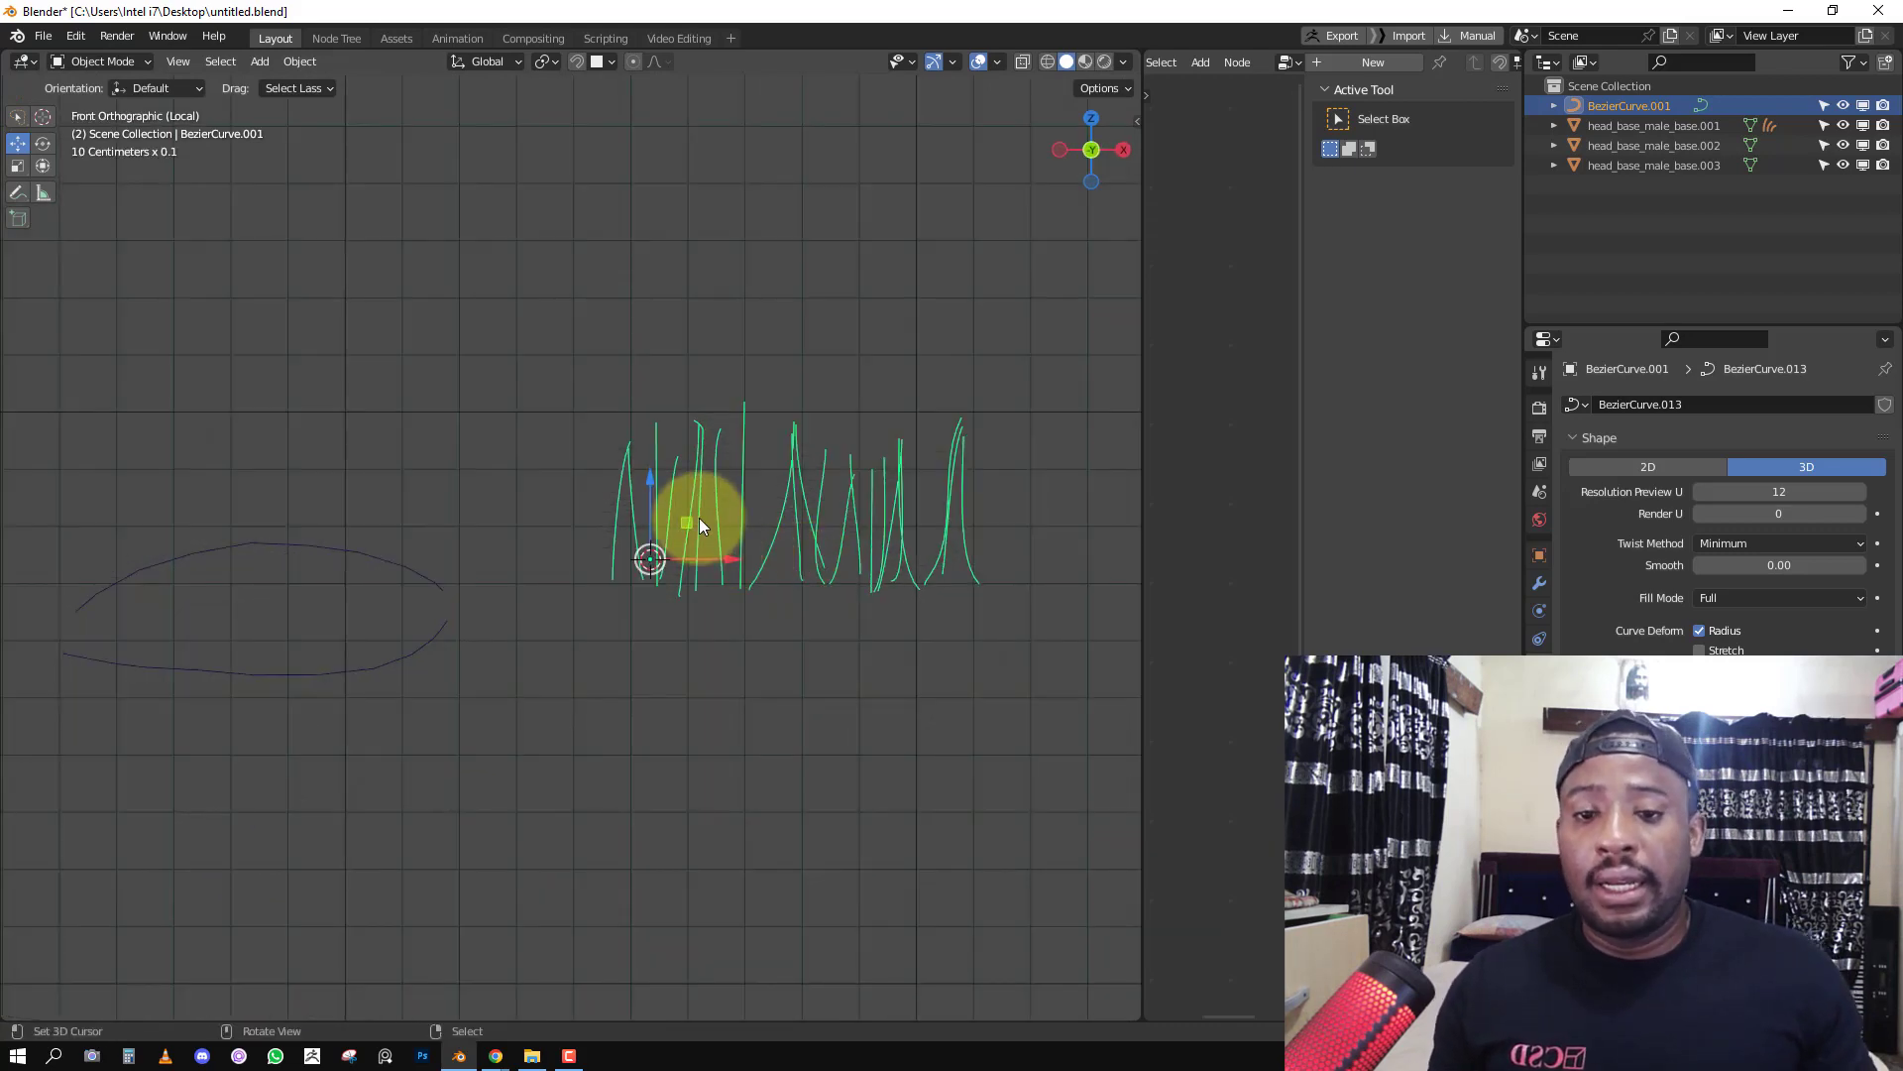
# Select the base points of all lash strands and flatten them along Z with the Scale tool so they share one level line.
pyautogui.press('Tab')
pyautogui.click(17, 118)
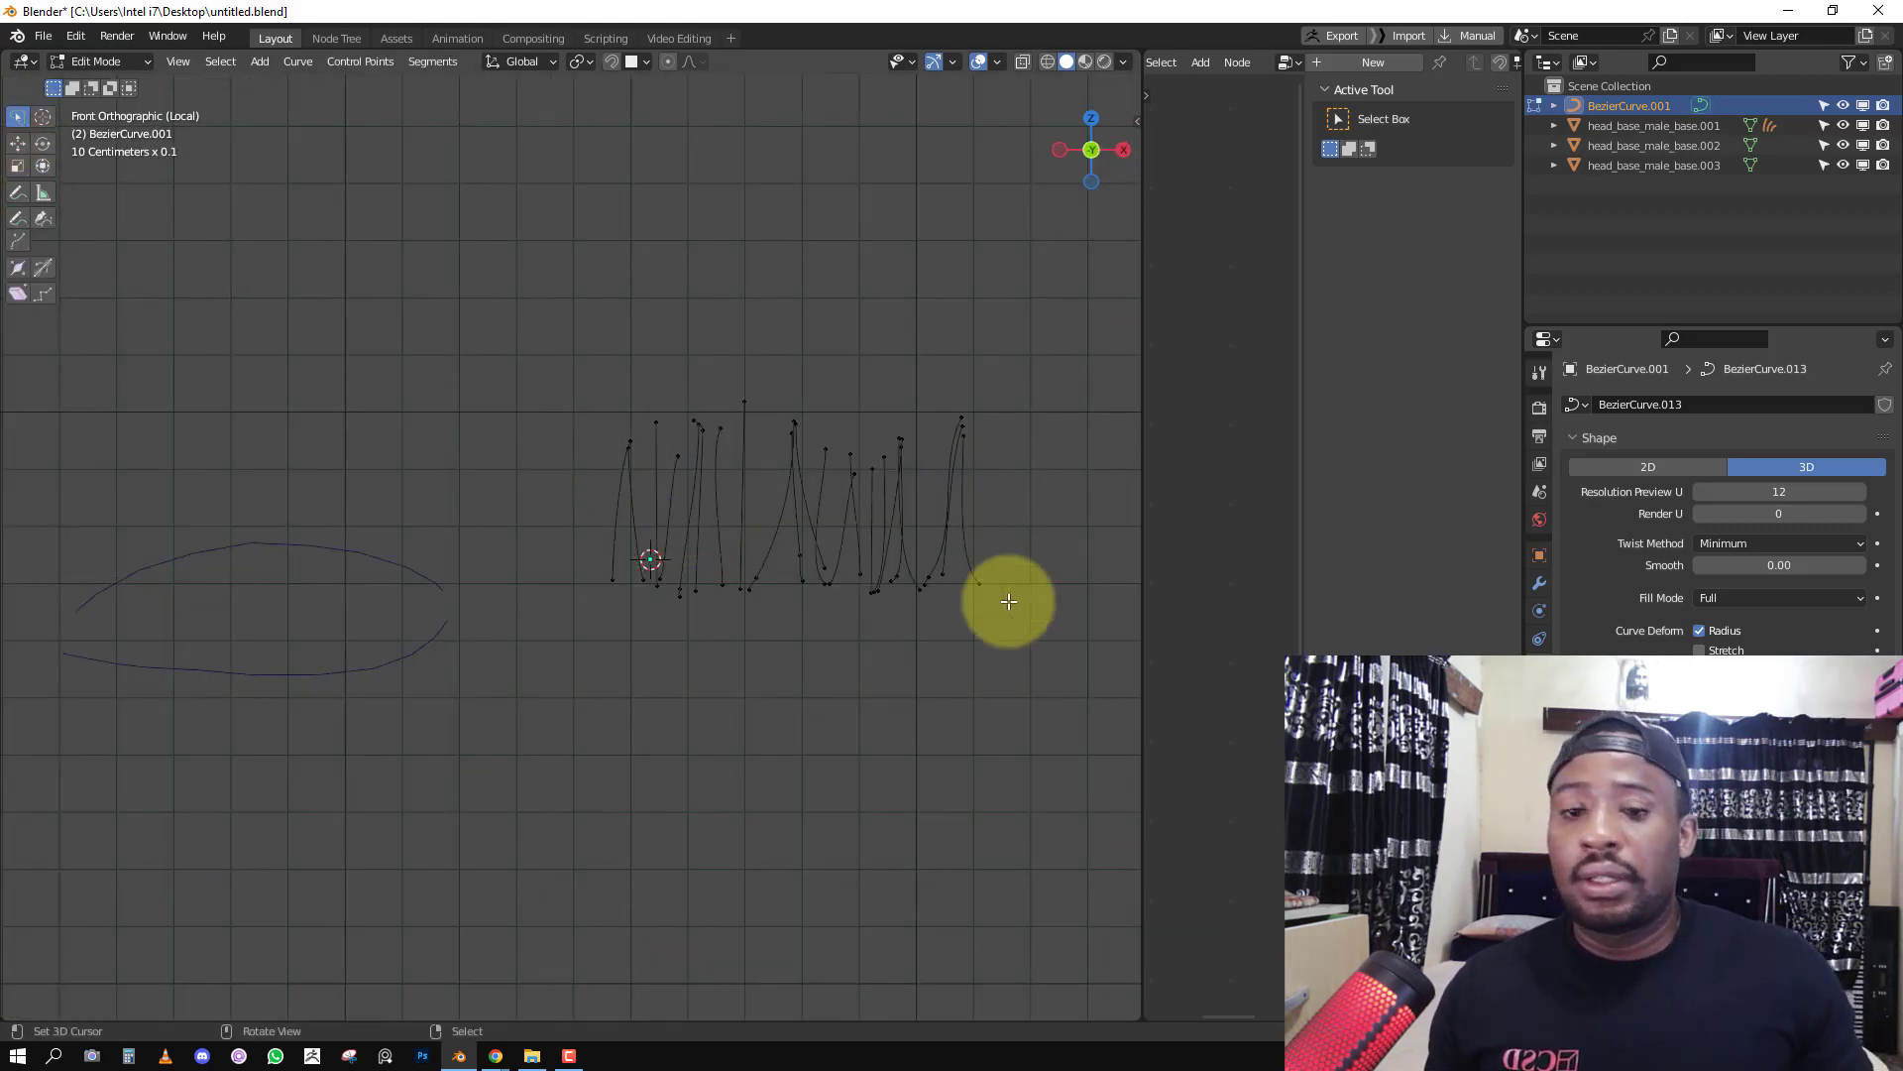
pyautogui.moveTo(541, 553)
pyautogui.keyDown('ctrl'); pyautogui.mouseDown(button='right')
pyautogui.moveTo(1092, 561)
pyautogui.moveTo(151, 678)
pyautogui.mouseUp(button='right'); pyautogui.keyUp('ctrl')
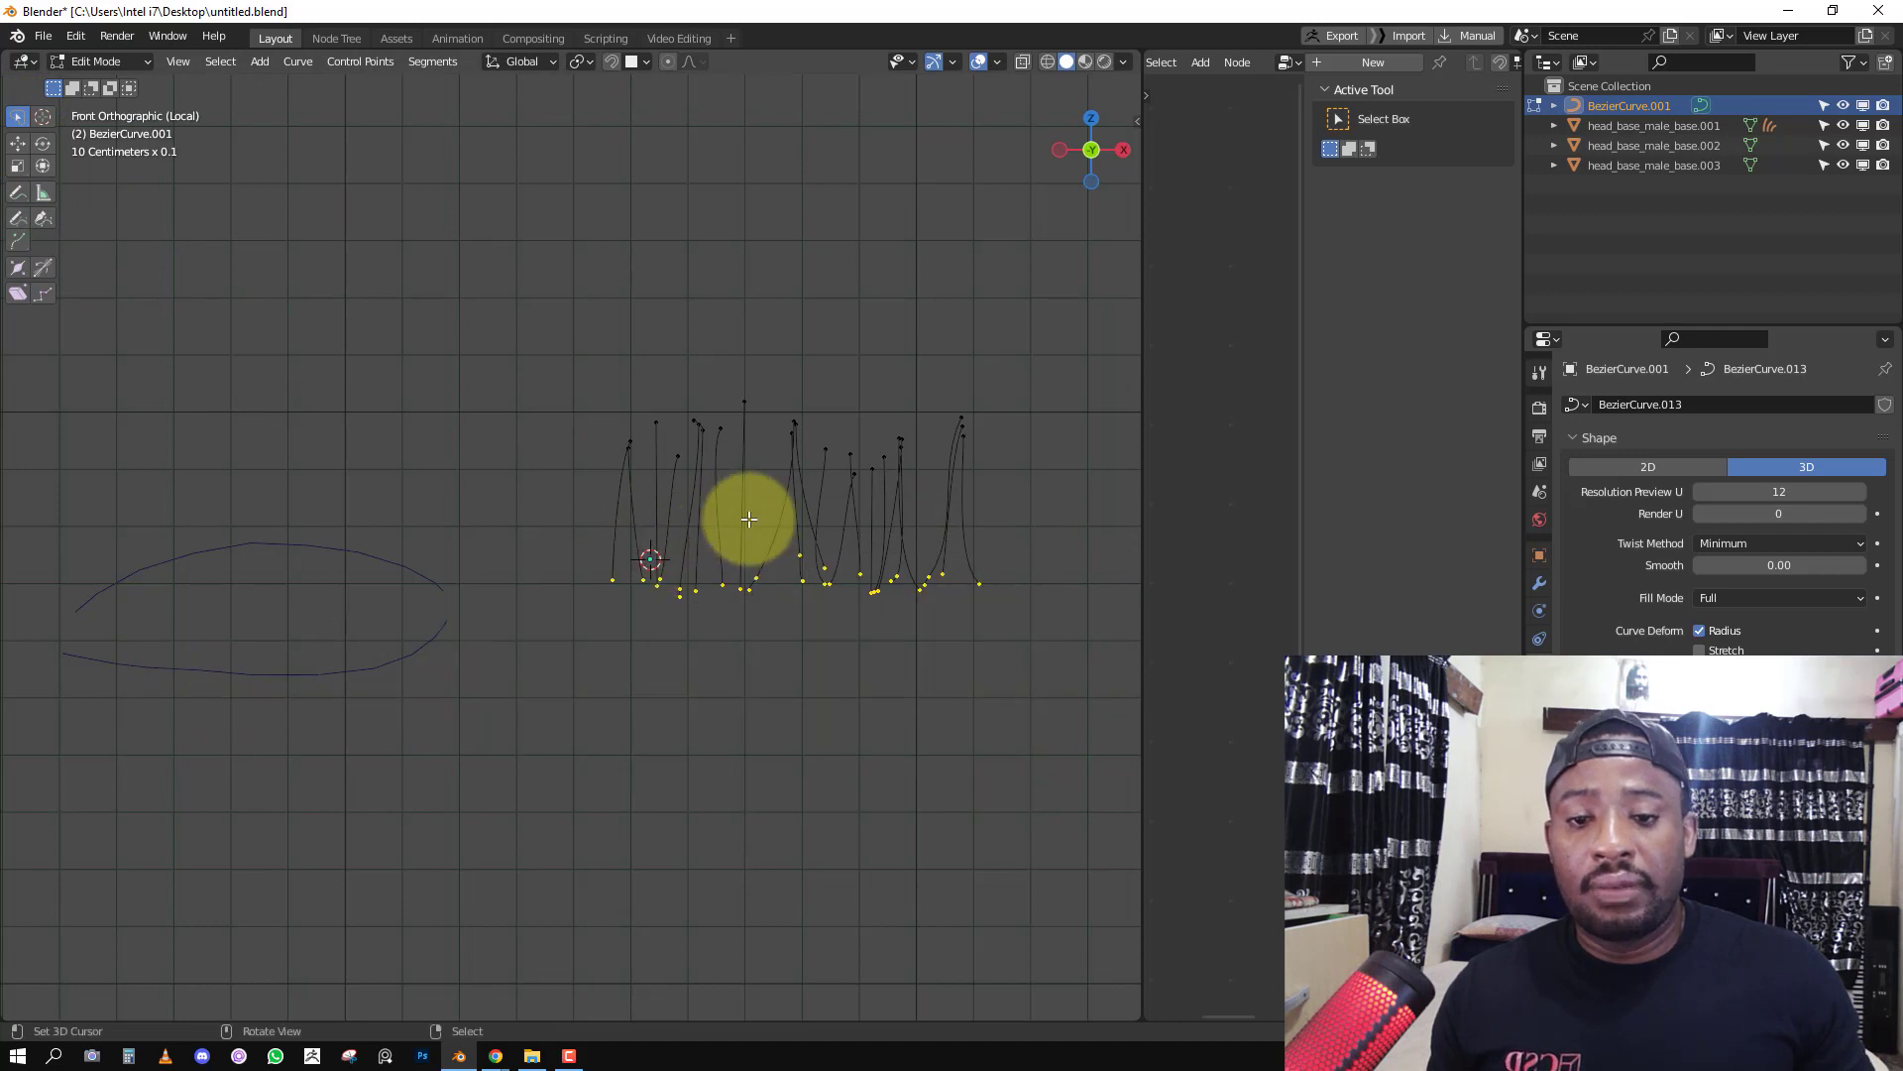
pyautogui.press('s')
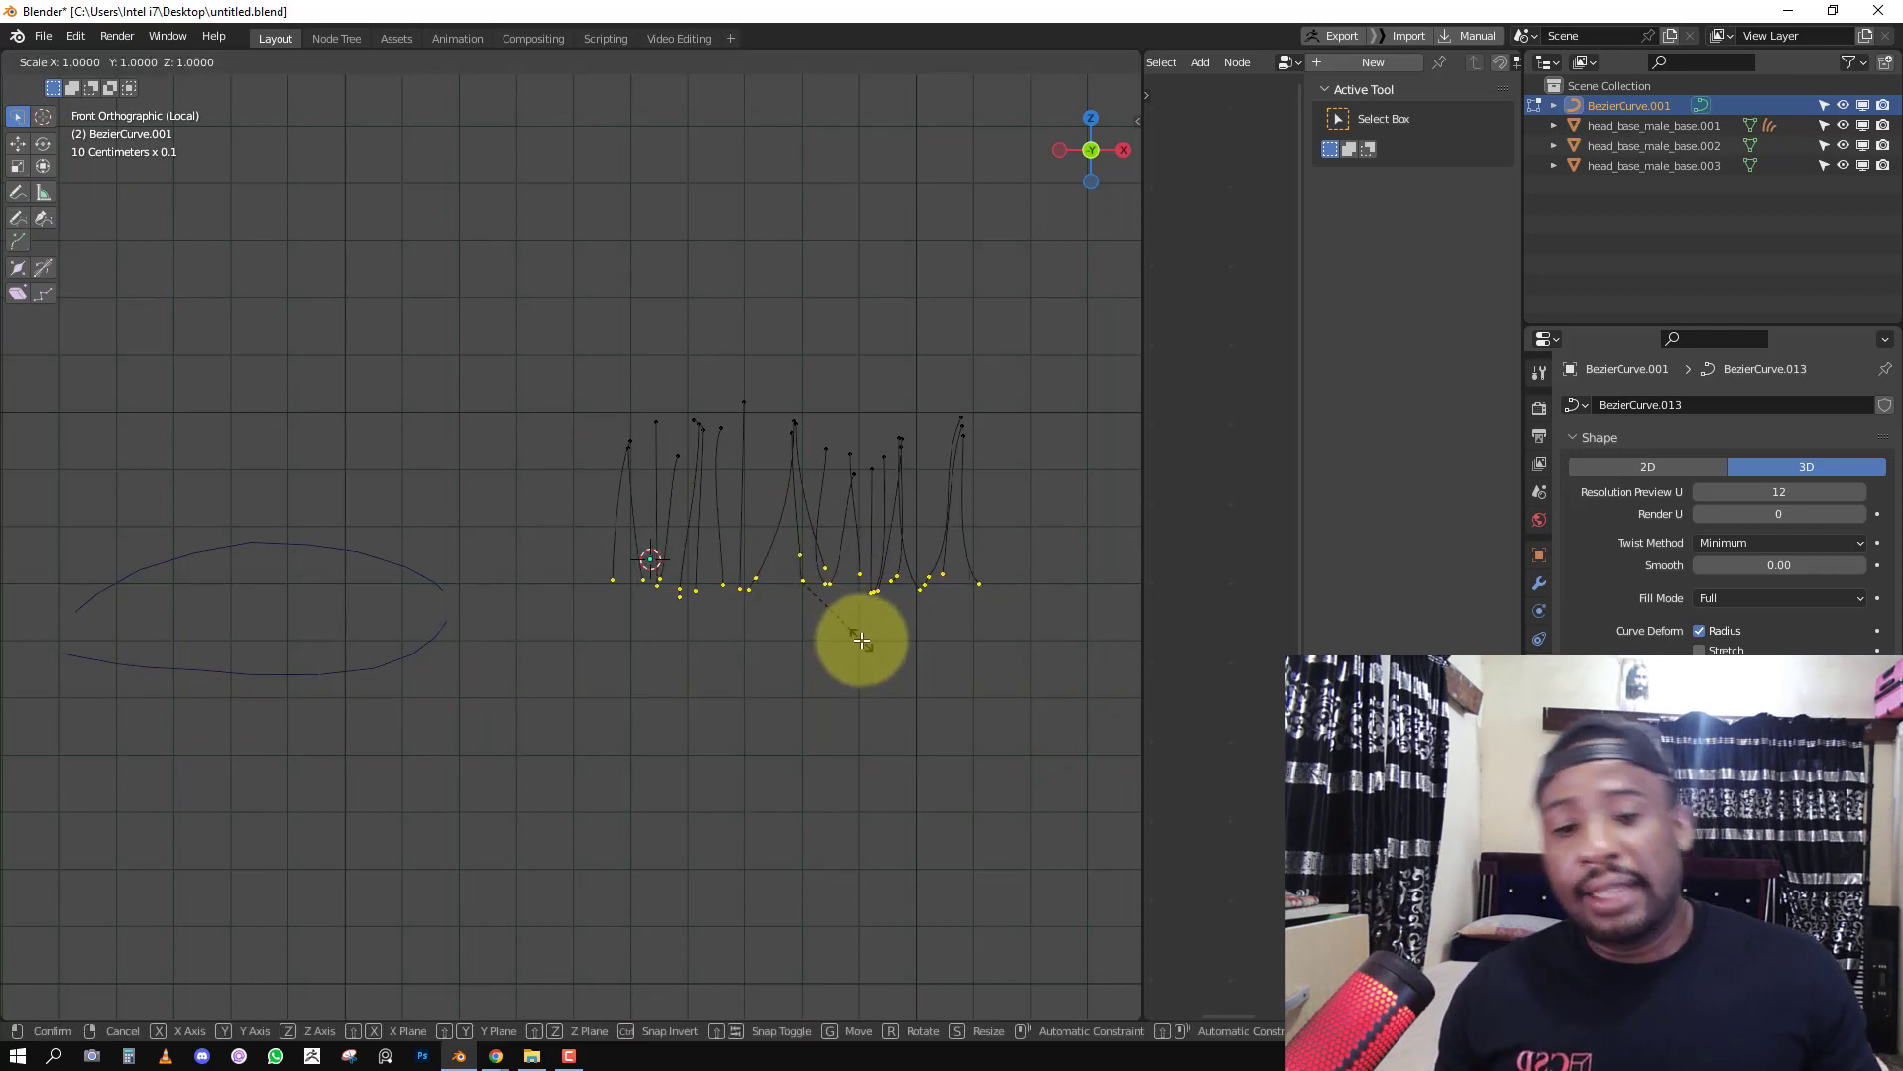
pyautogui.rightClick(861, 641)
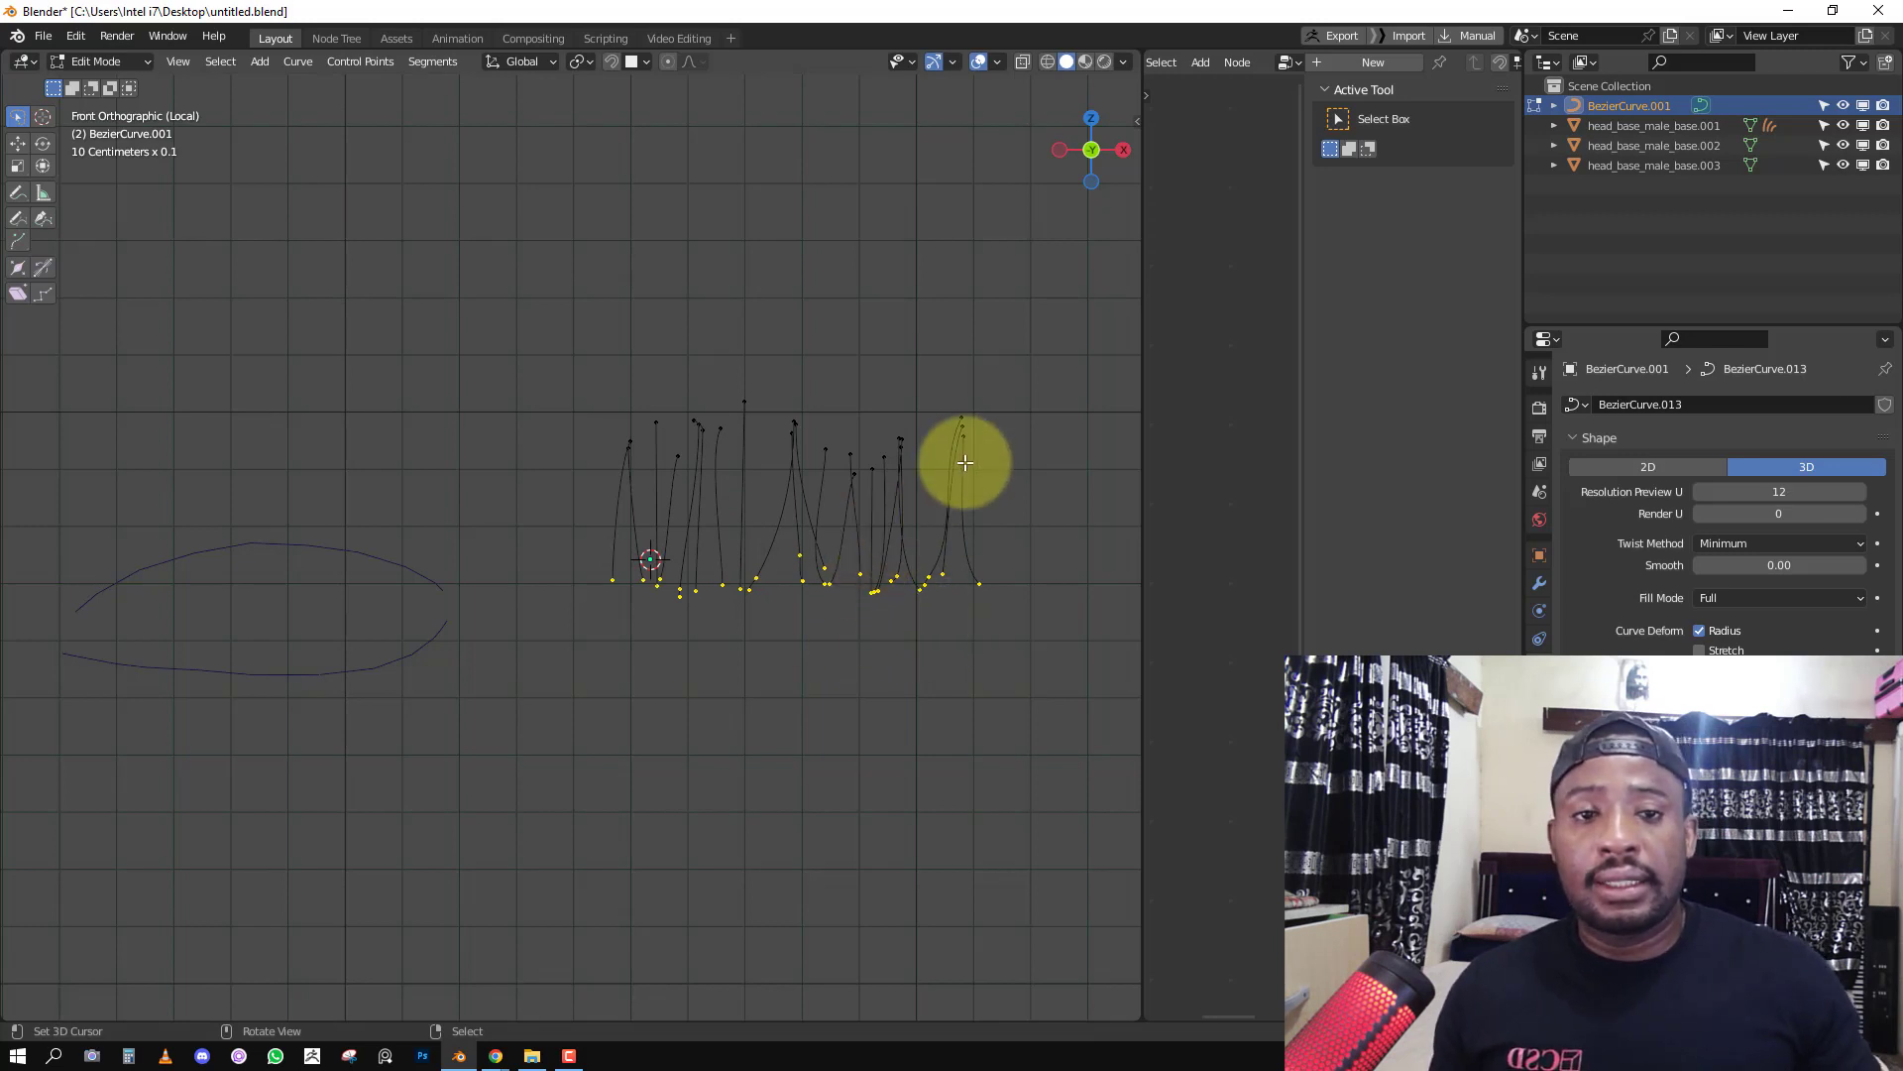
pyautogui.keyDown('shift'); pyautogui.moveTo(966, 466); pyautogui.dragTo(874, 508, button='middle'); pyautogui.keyUp('shift')
pyautogui.hotkey('shift', 'space')
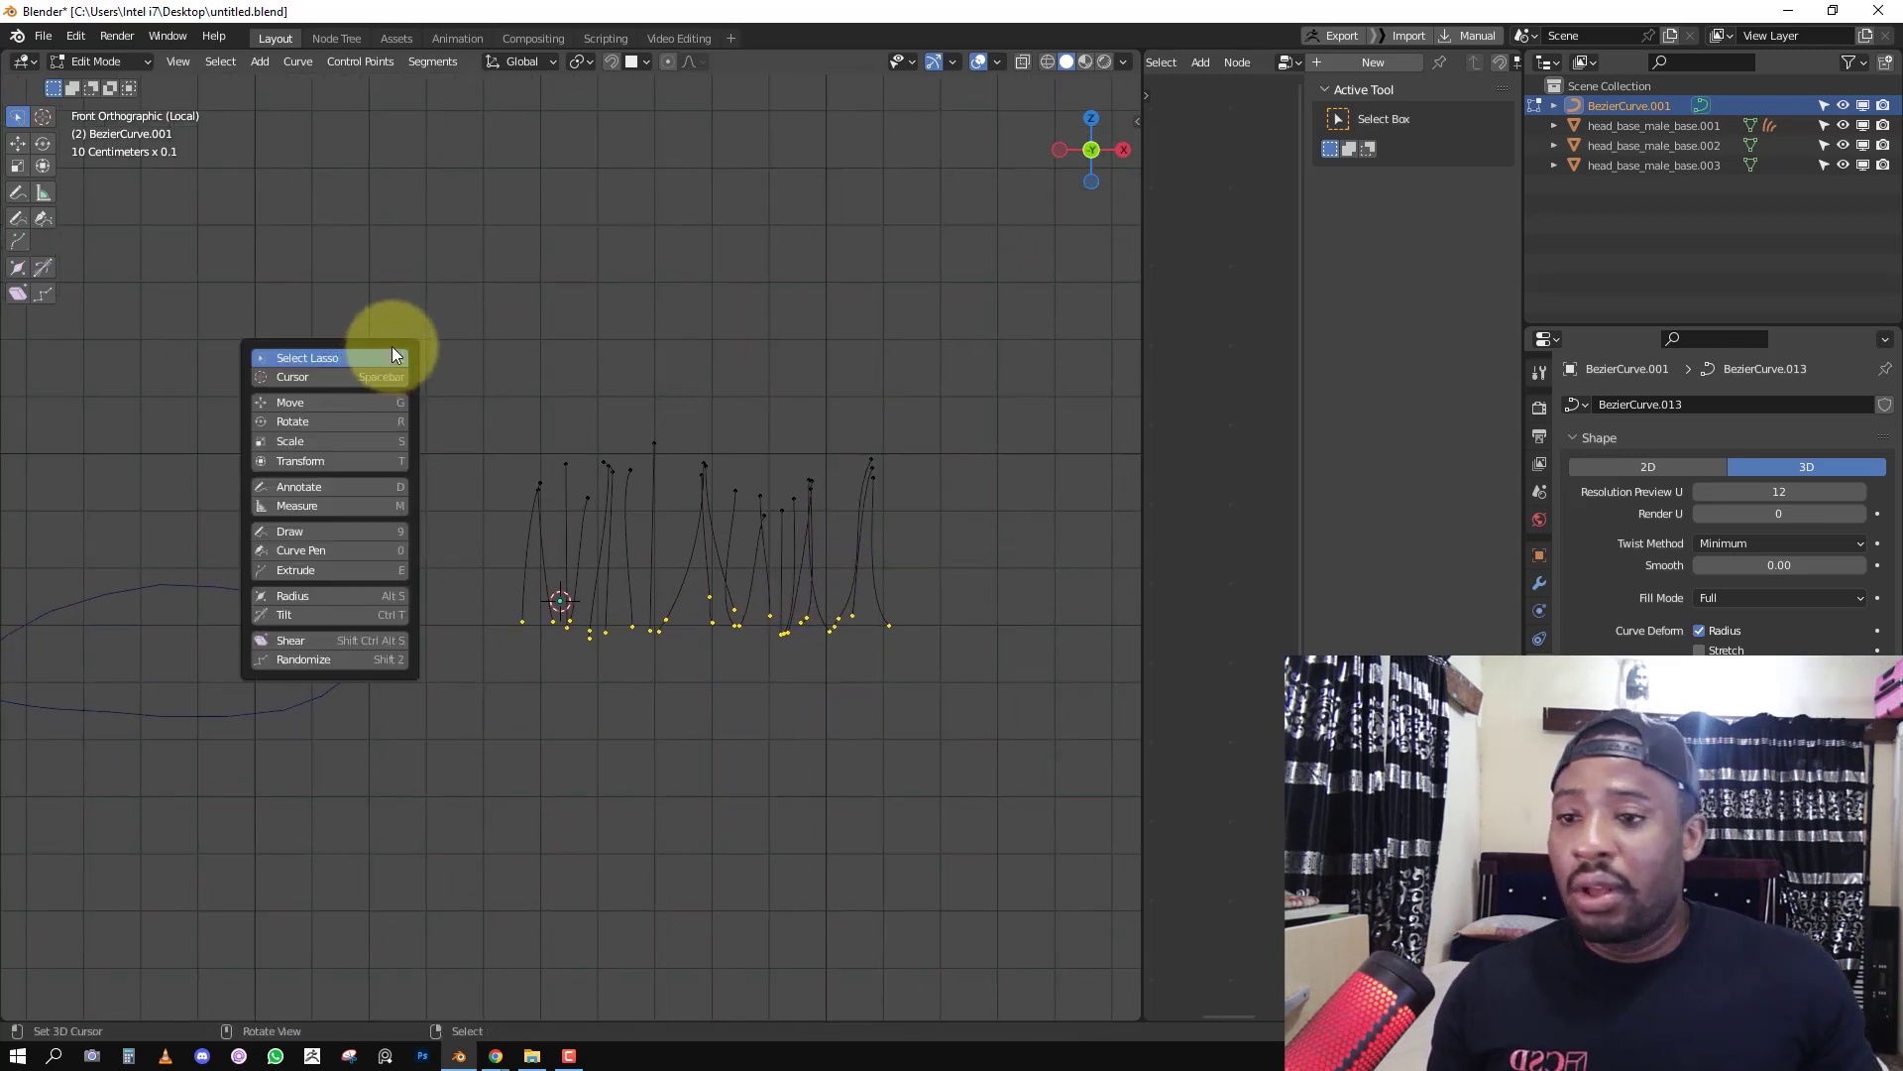
pyautogui.click(315, 443)
pyautogui.scroll(2, 718, 555)
pyautogui.hotkey('shift', 'space')
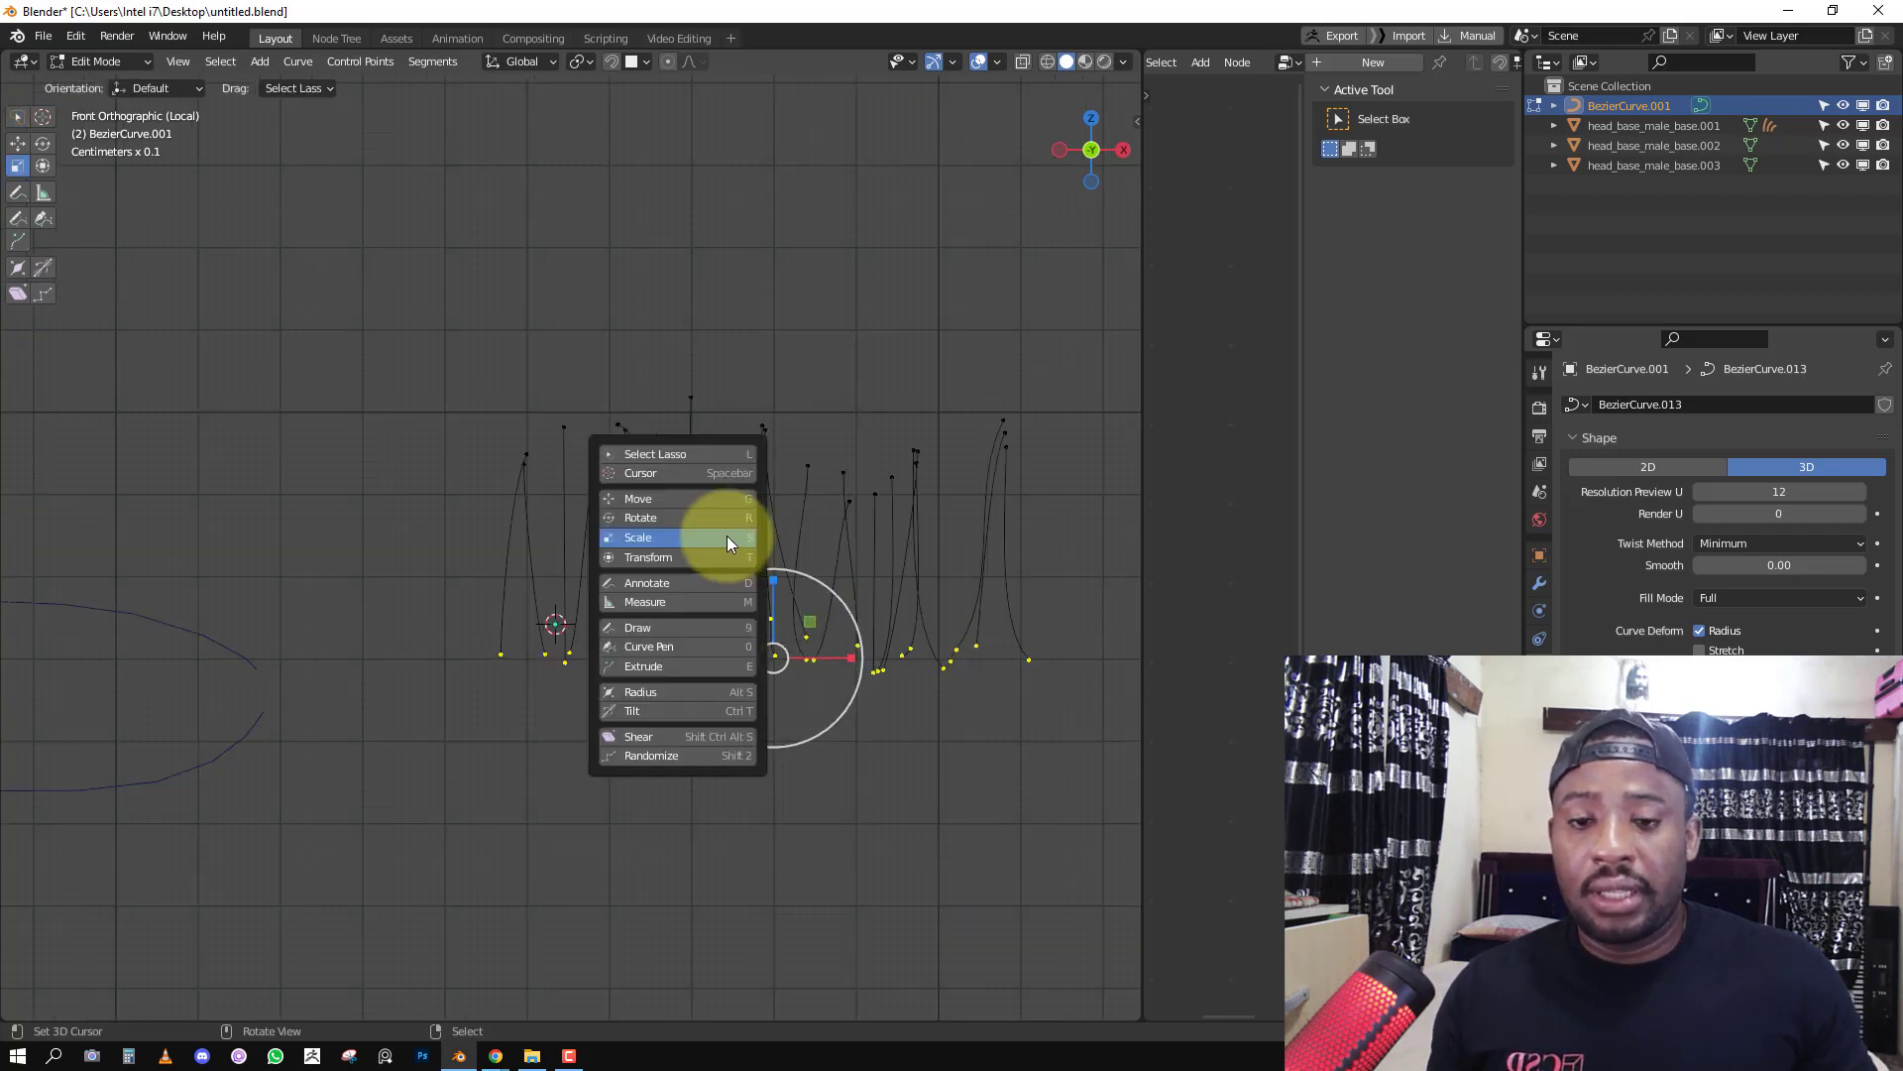
pyautogui.click(728, 538)
pyautogui.moveTo(774, 578); pyautogui.dragTo(775, 578)
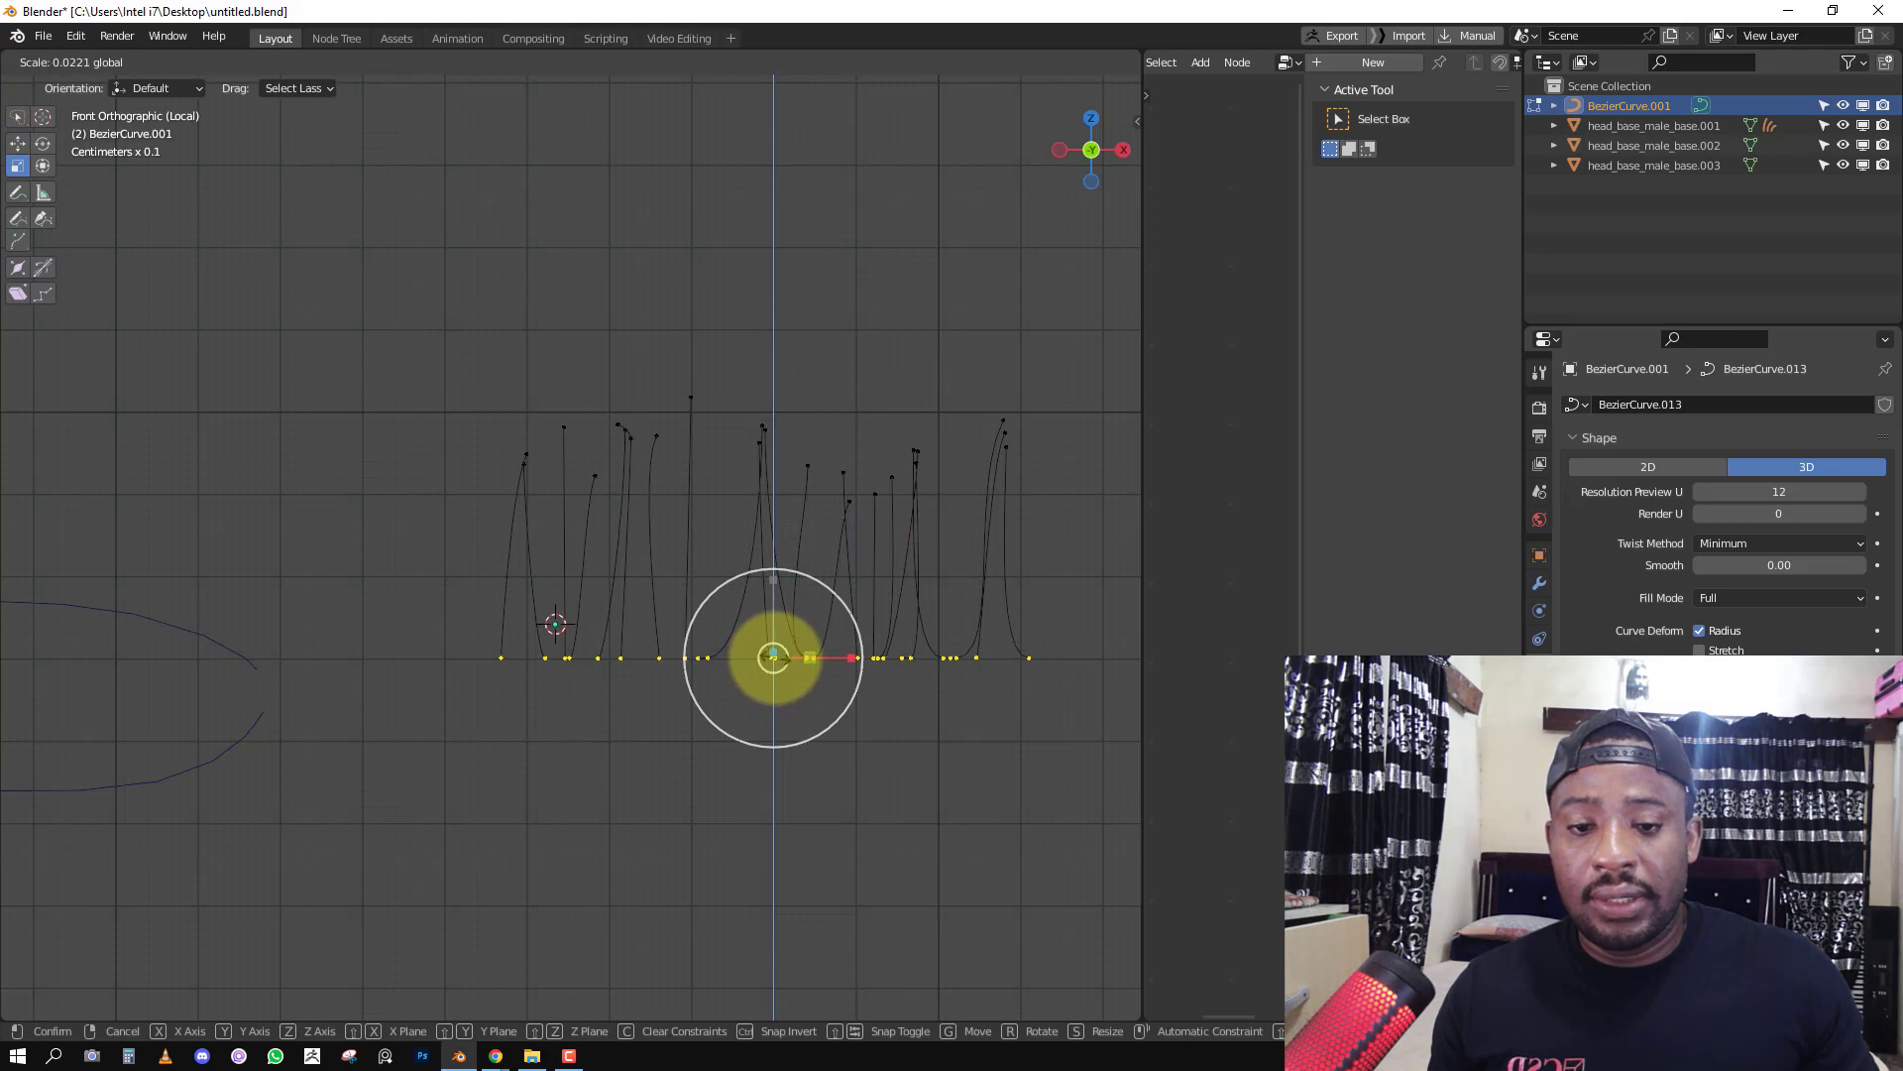
pyautogui.moveTo(777, 661); pyautogui.dragTo(781, 665)
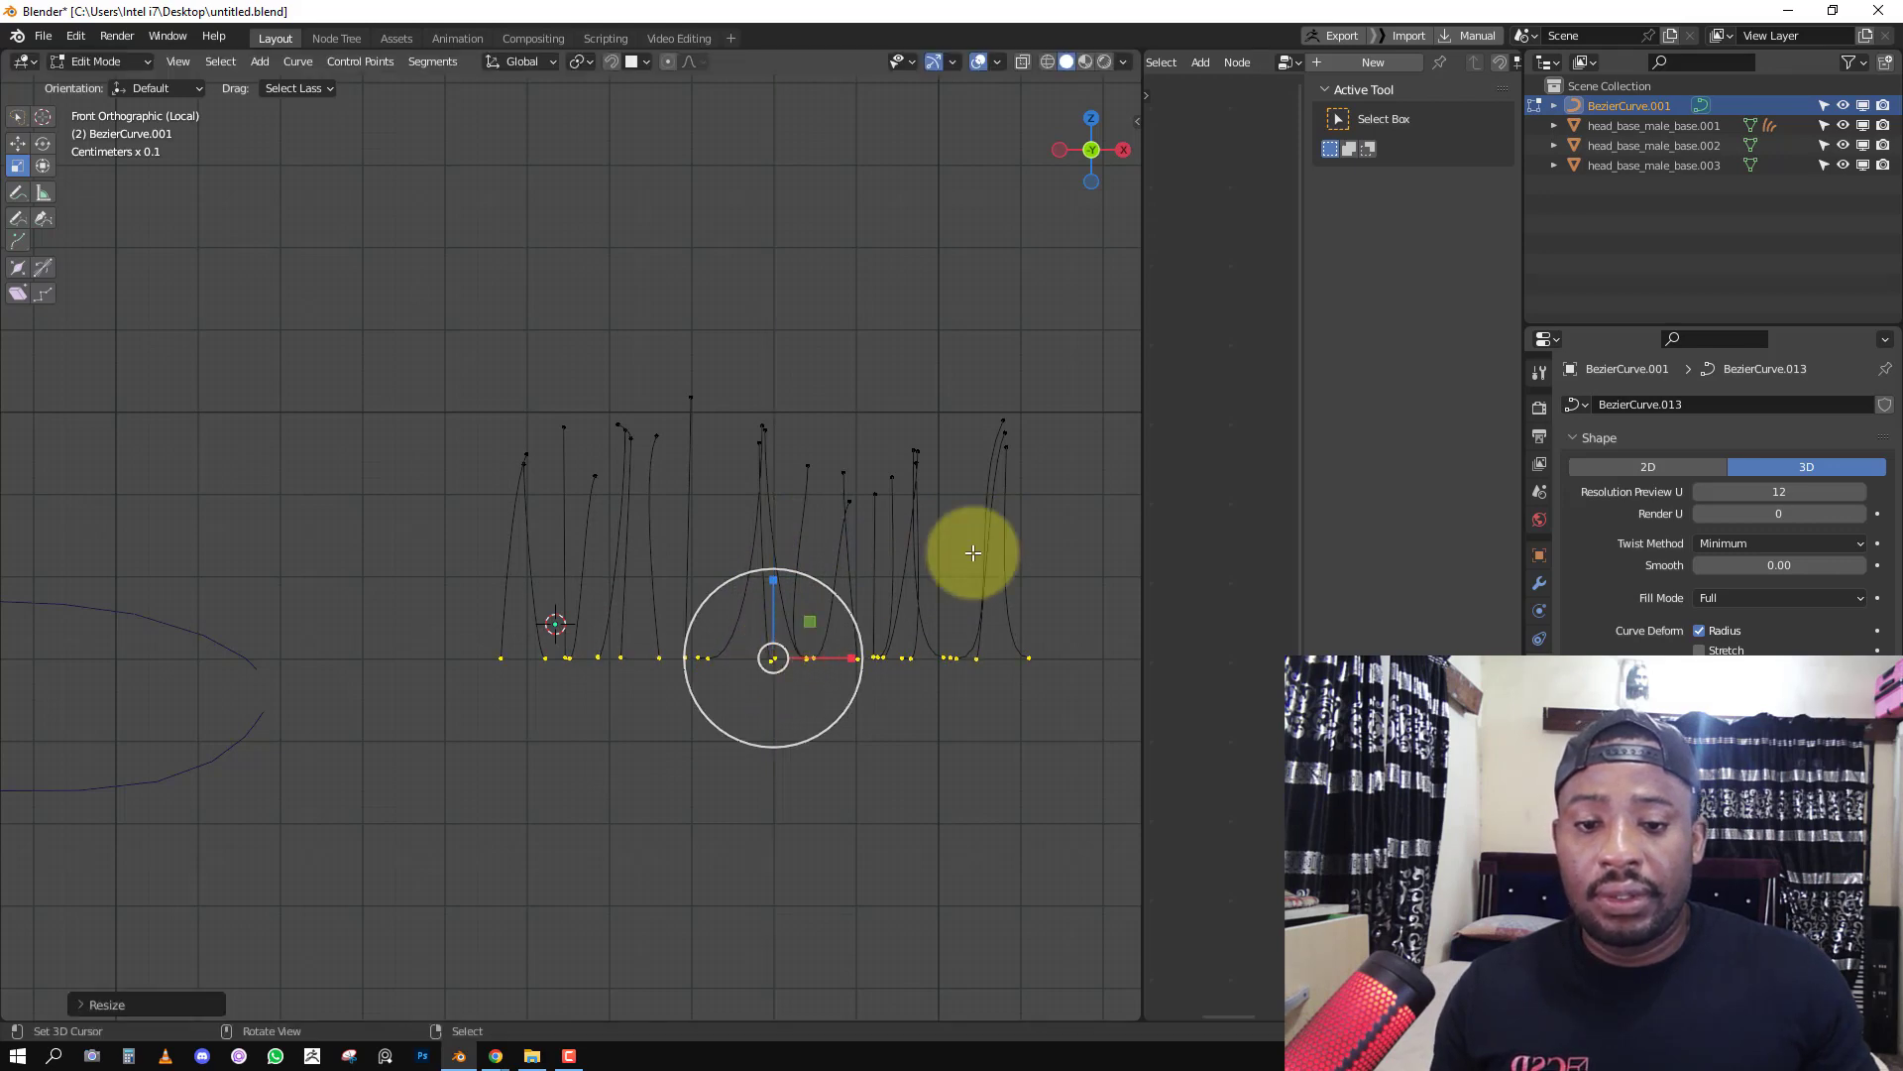
# Snap the 3D cursor to the selected base points of the lash strands.
pyautogui.moveTo(973, 552); pyautogui.dragTo(778, 664, button='middle')
pyautogui.press('Tab')
pyautogui.press('KP_1')
pyautogui.moveTo(873, 614); pyautogui.dragTo(803, 670, button='middle')
pyautogui.press('Tab')
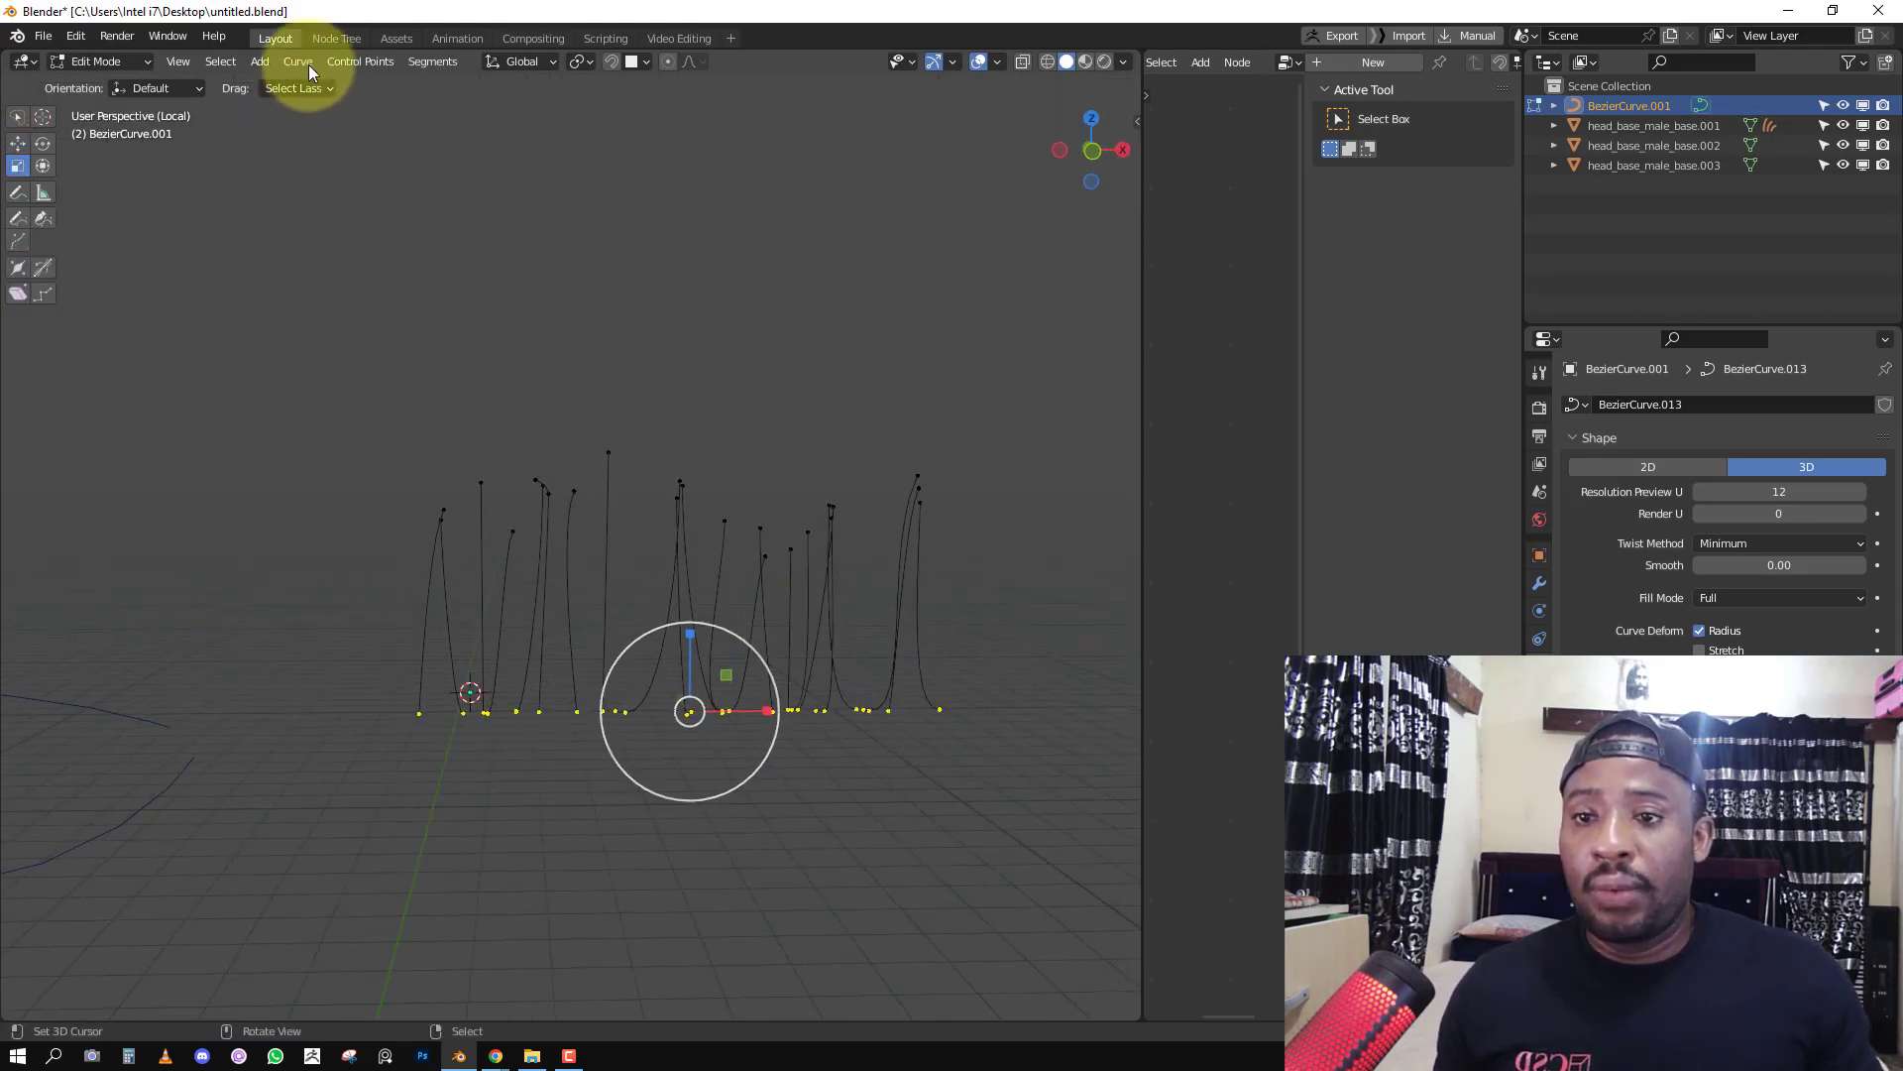
pyautogui.hotkey('shift', 's')
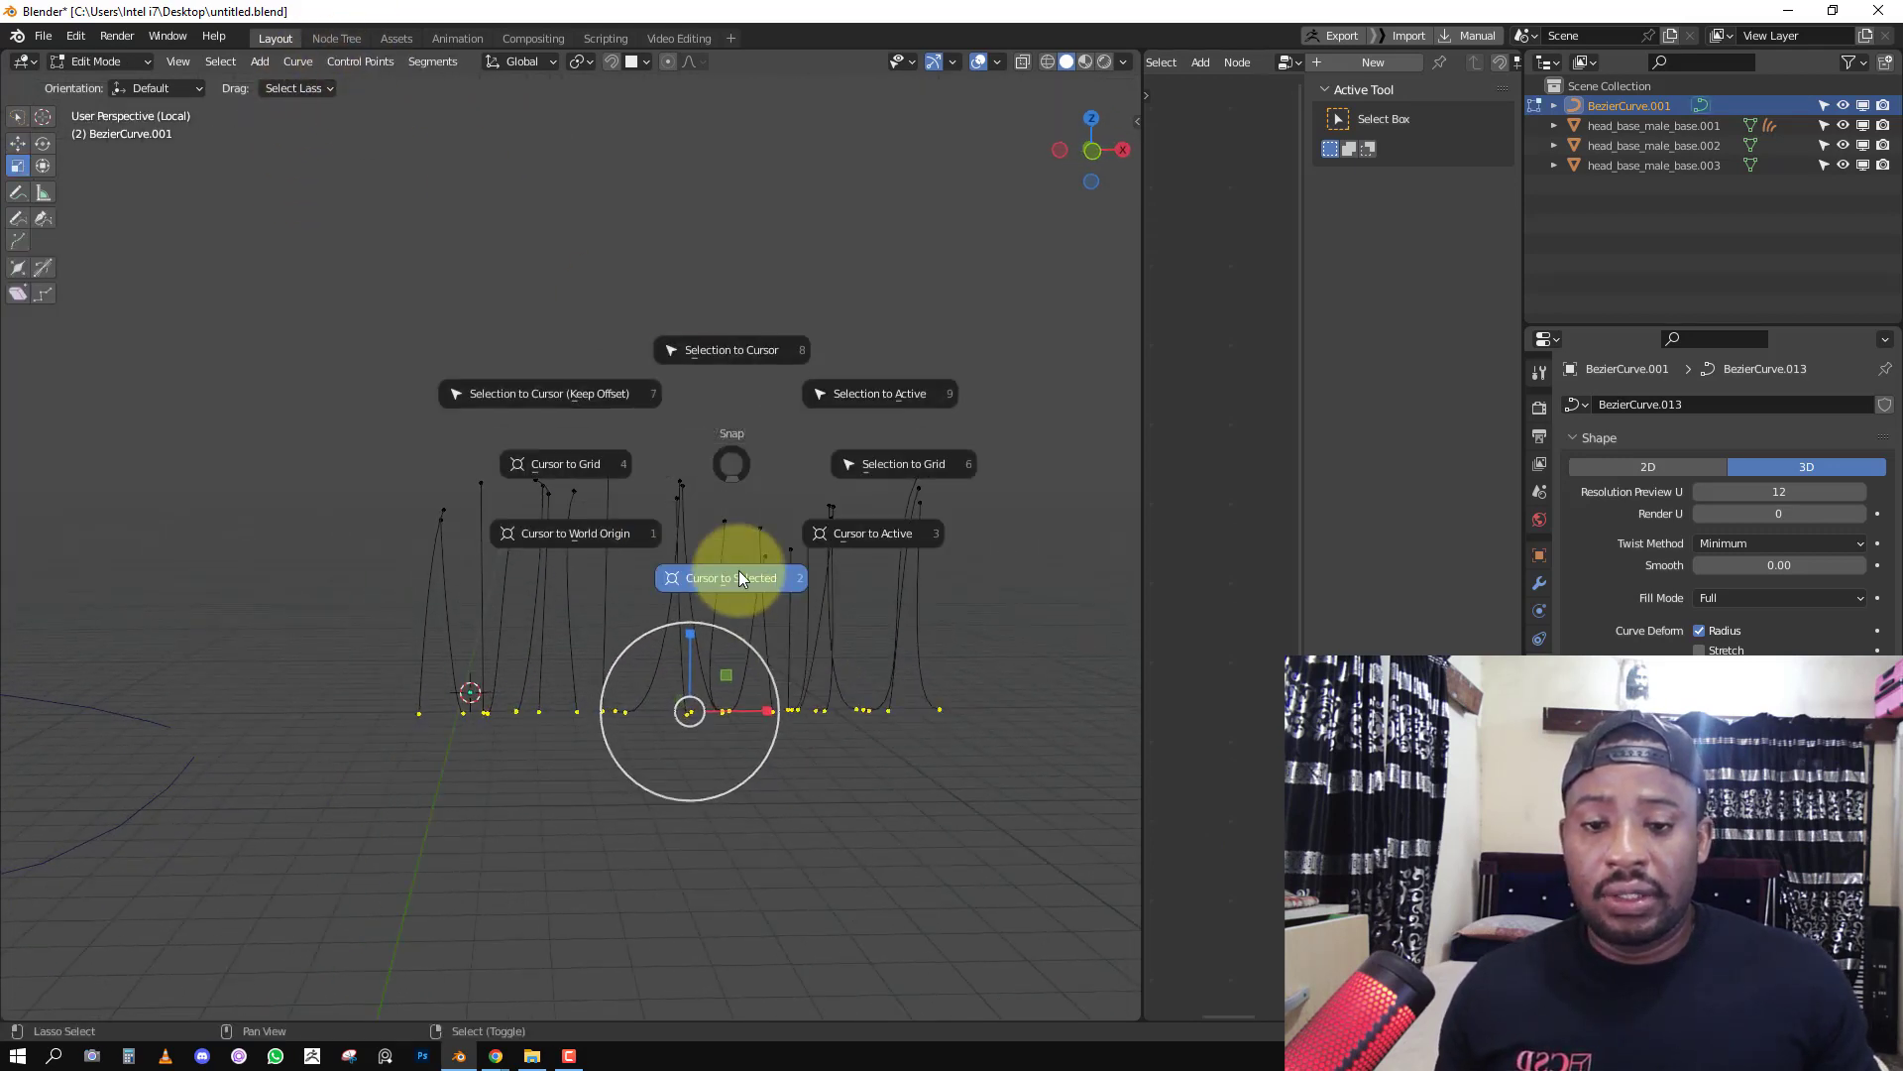
pyautogui.click(740, 569)
pyautogui.press('Tab')
pyautogui.press('Tab')
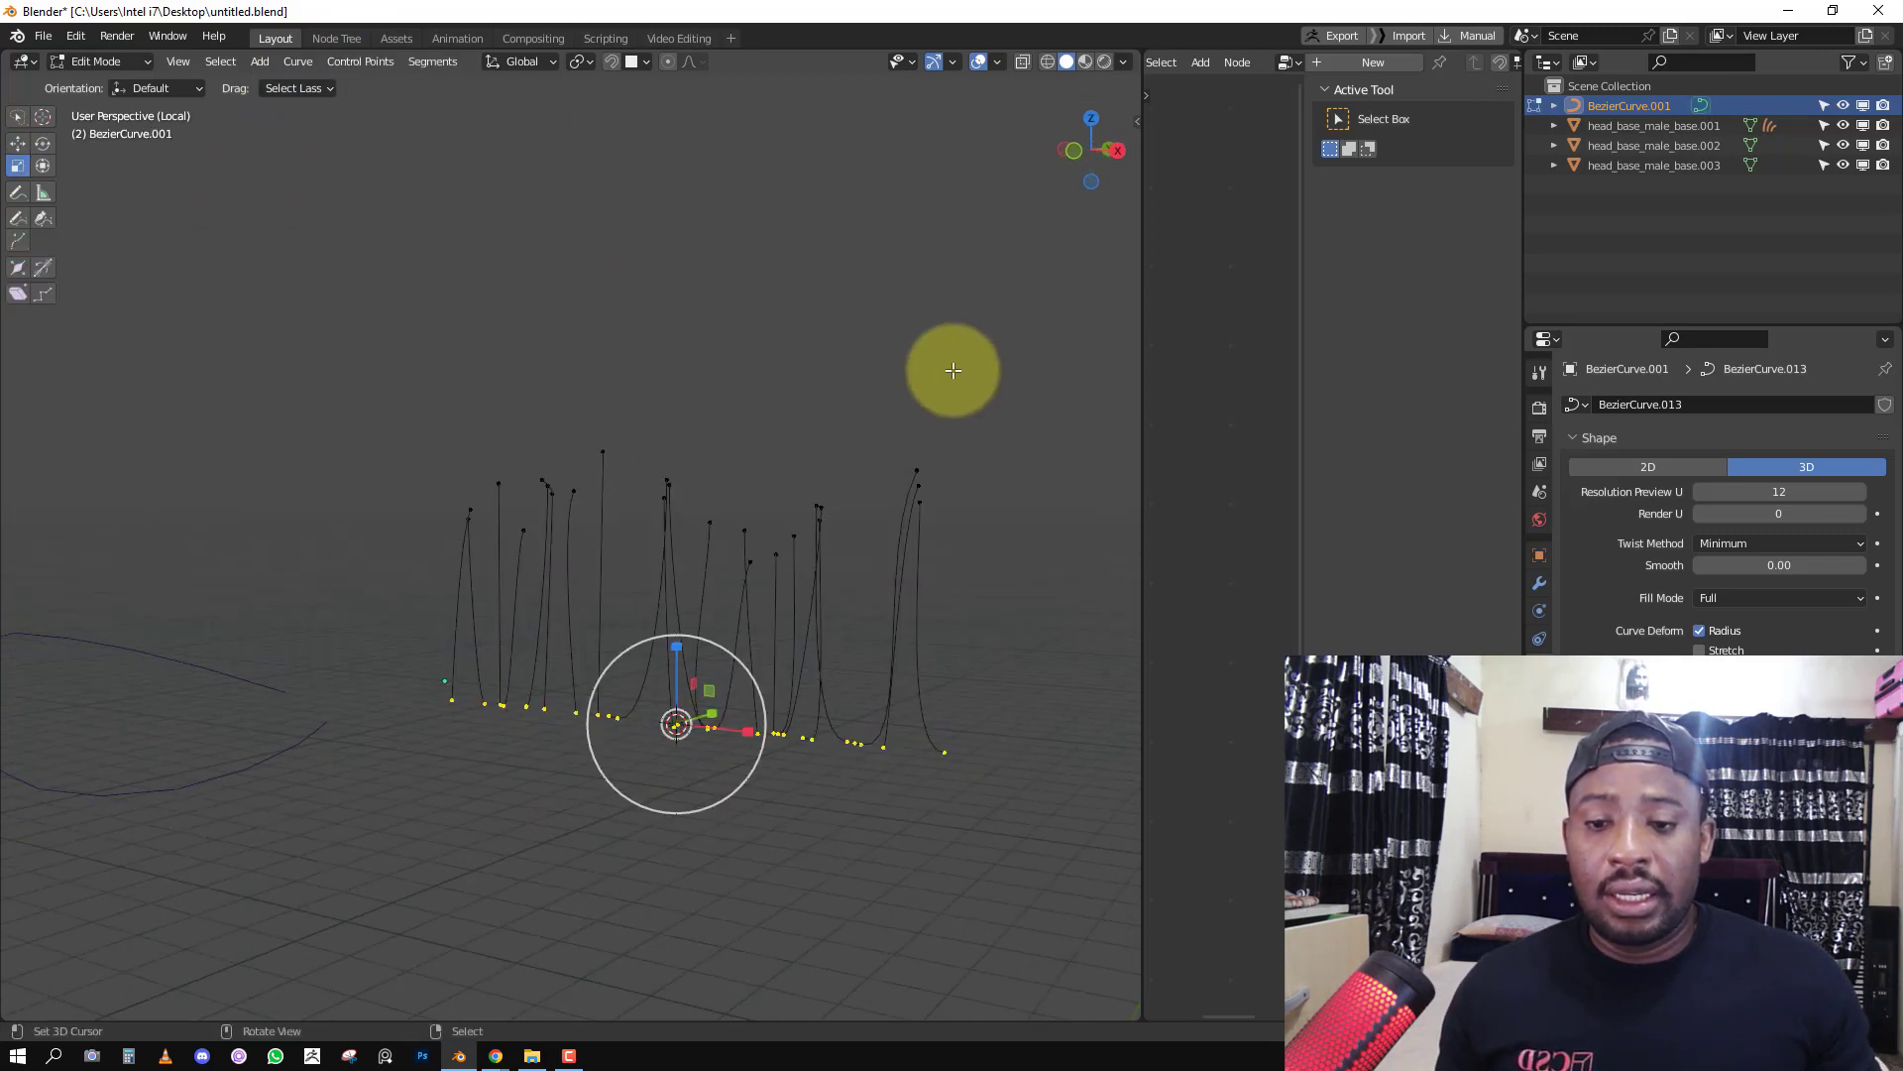
# Set the lash curve's origin to the 3D cursor in Object Mode.
pyautogui.press('Tab')
pyautogui.press('q')
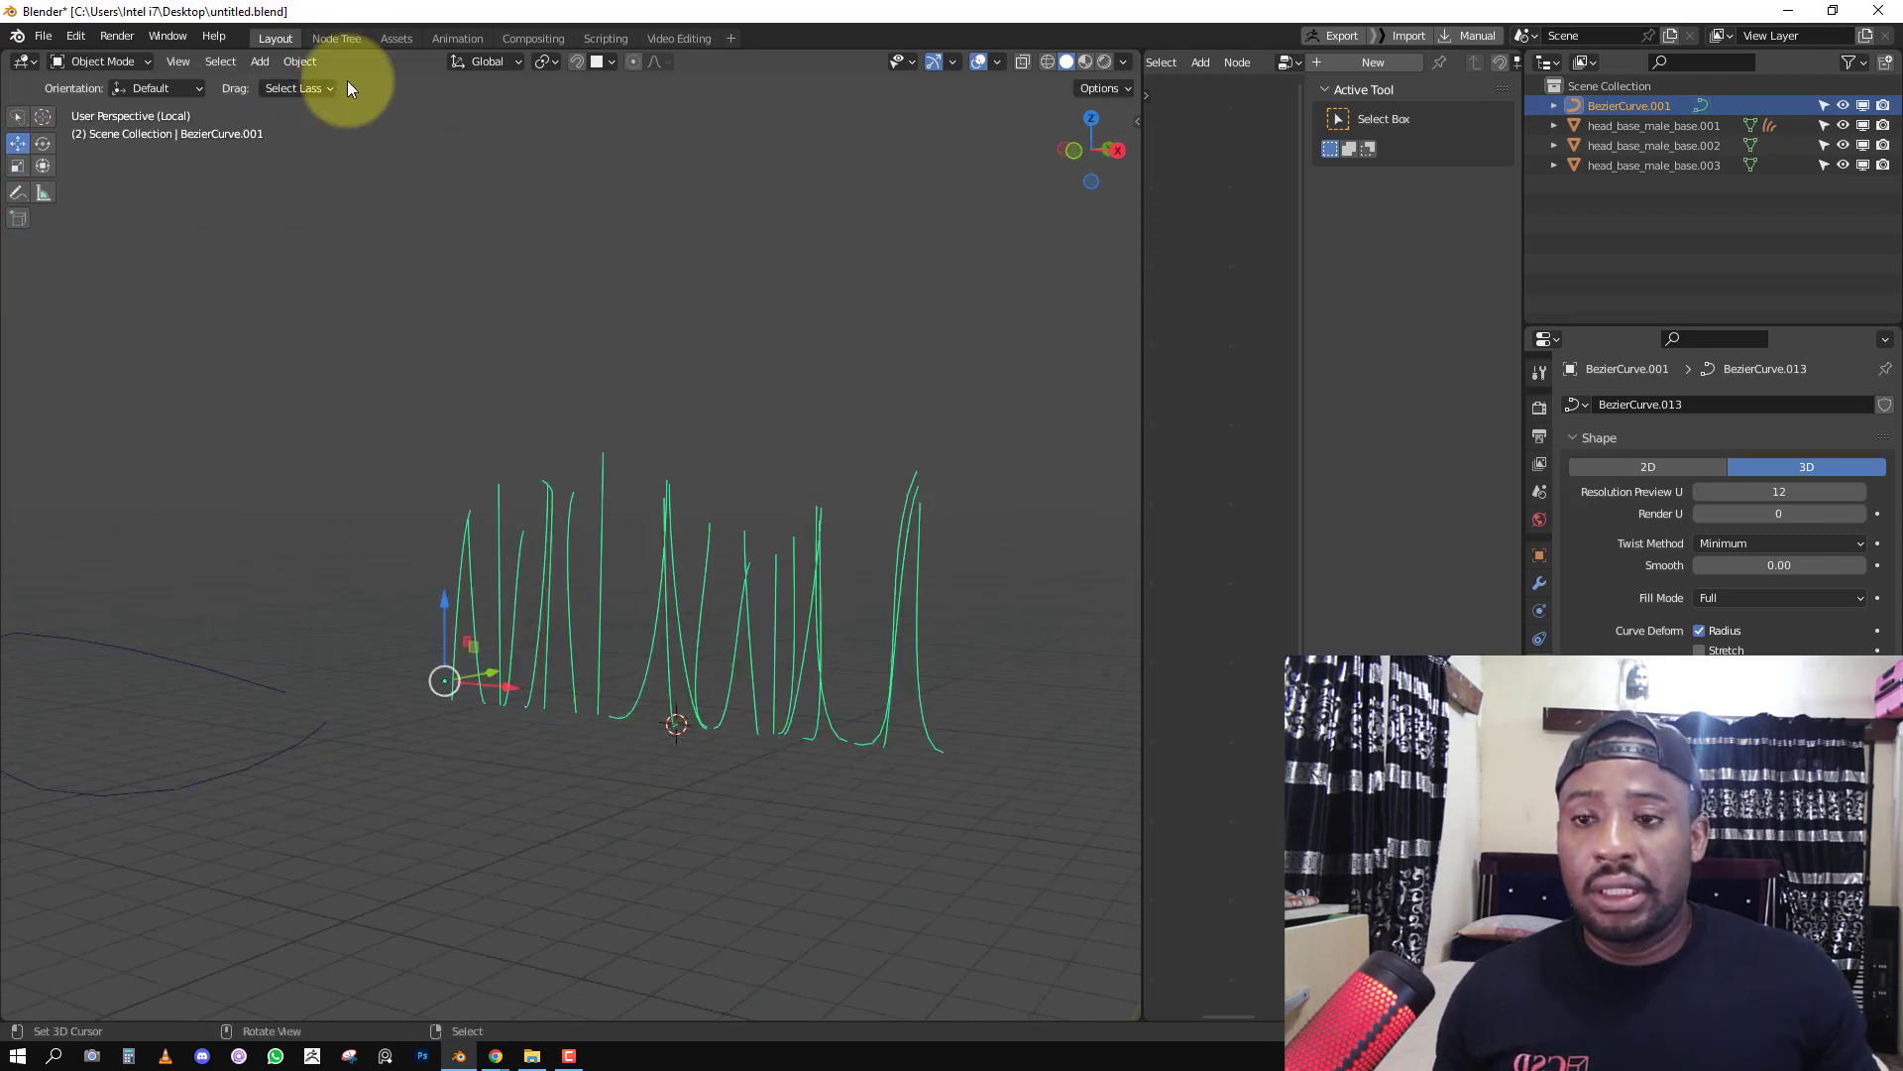
pyautogui.click(296, 63)
pyautogui.click(297, 65)
pyautogui.press('Tab')
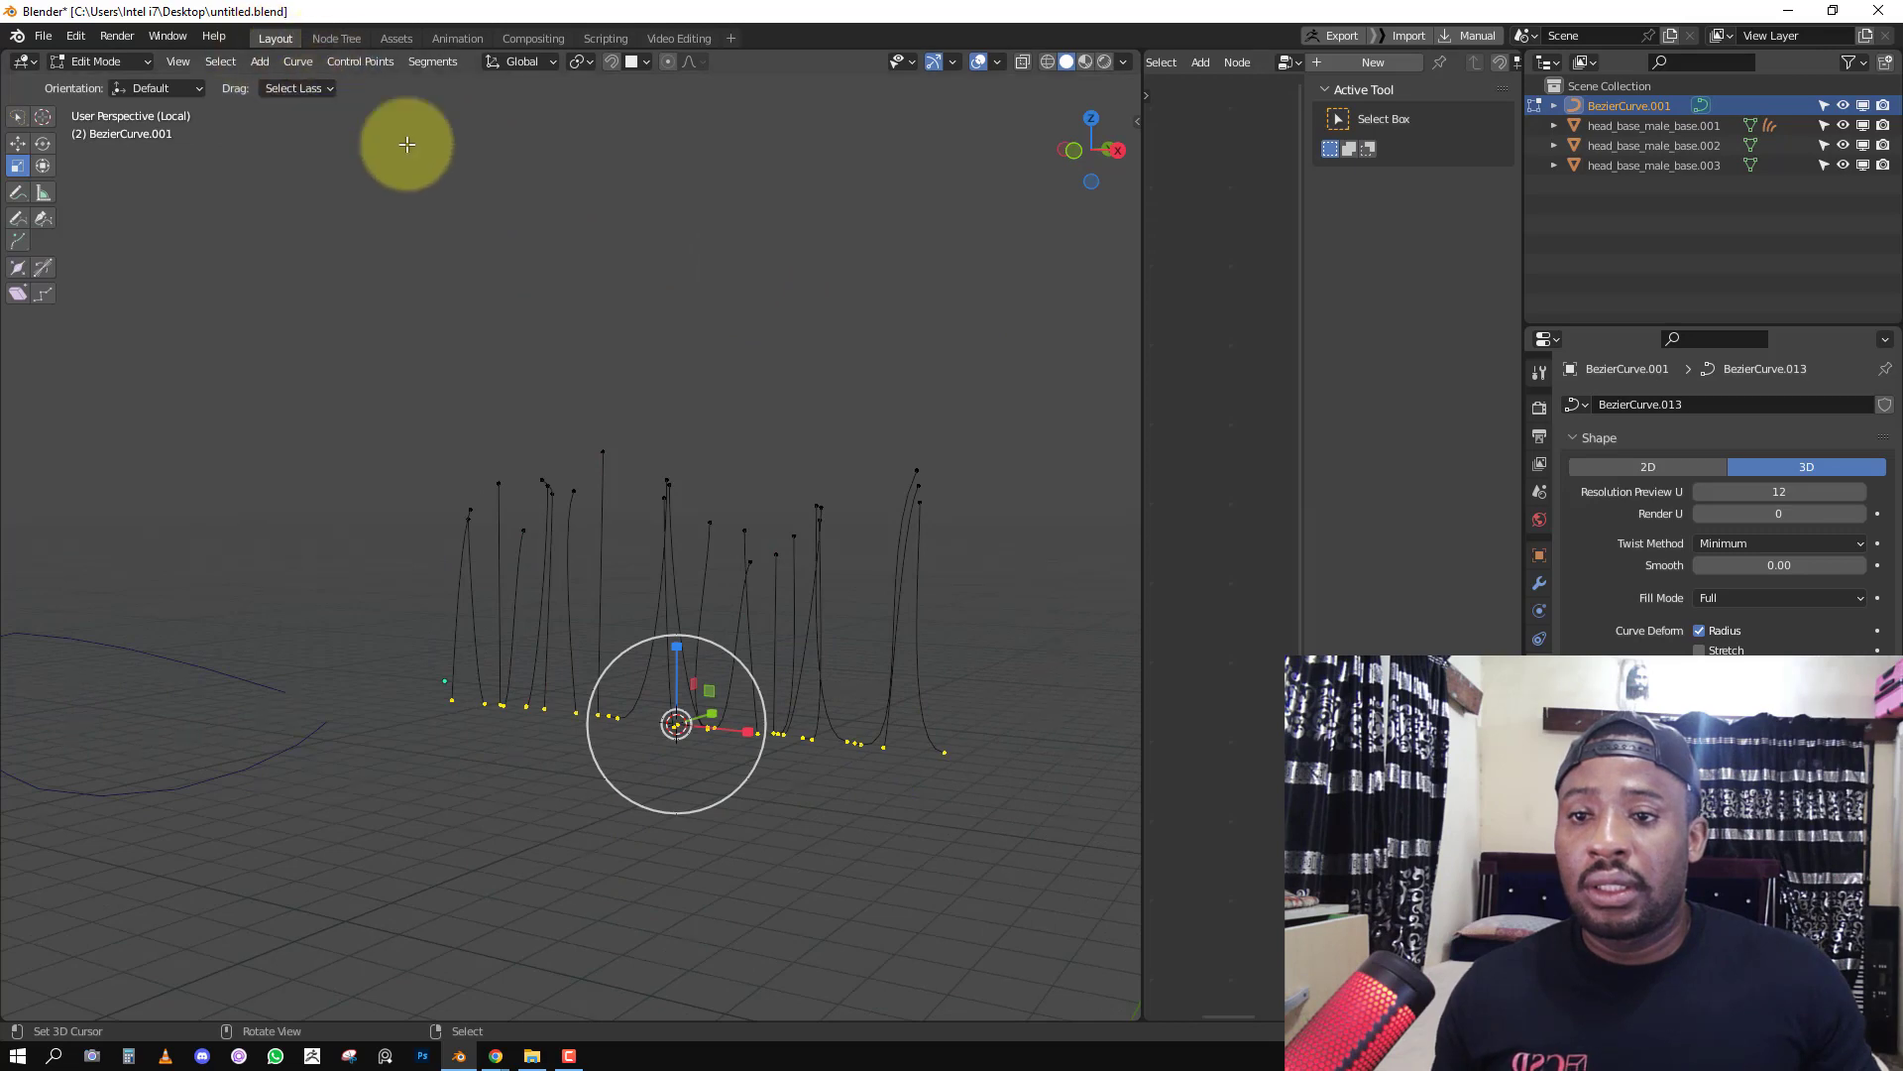
pyautogui.press('Tab')
pyautogui.click(311, 66)
pyautogui.moveTo(356, 103)
pyautogui.click(600, 149)
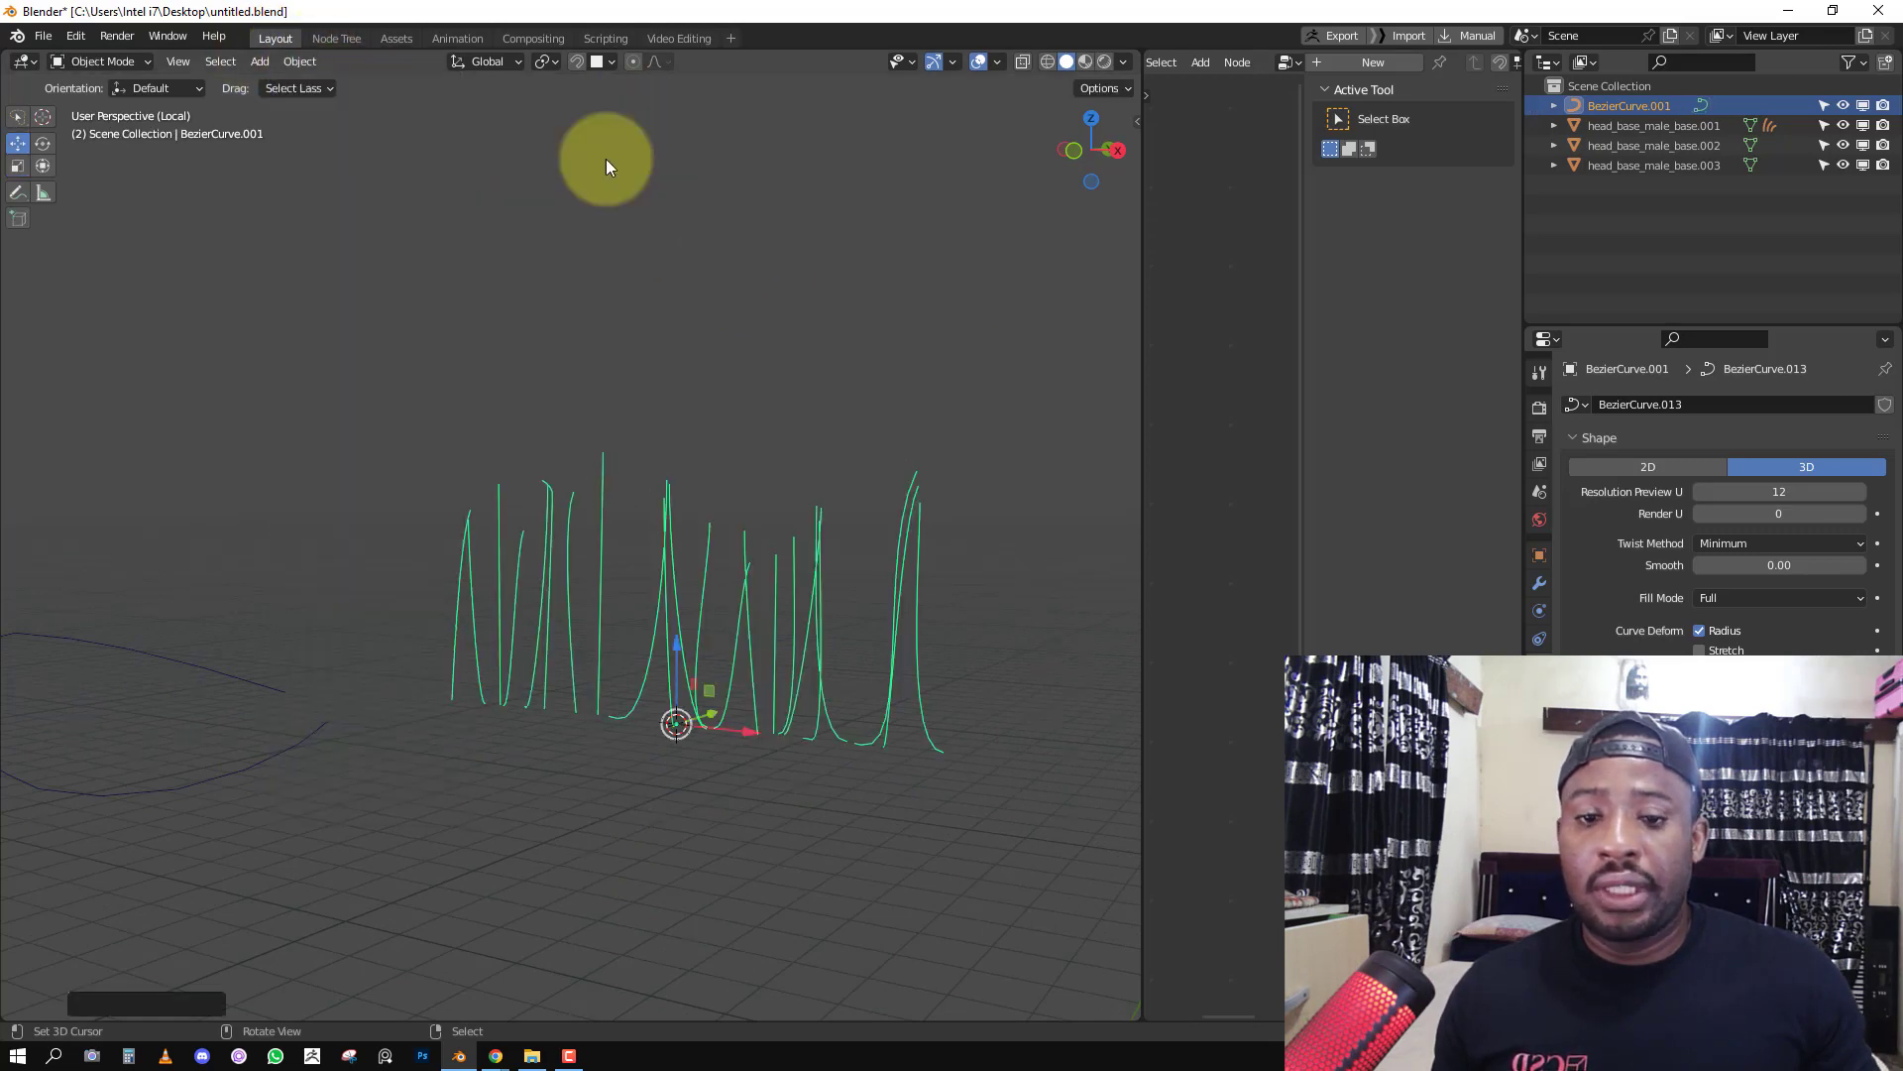
# Try rotating the lash curve to test how it pivots about its new origin.
pyautogui.moveTo(714, 625); pyautogui.dragTo(752, 639, button='middle')
pyautogui.press('r')
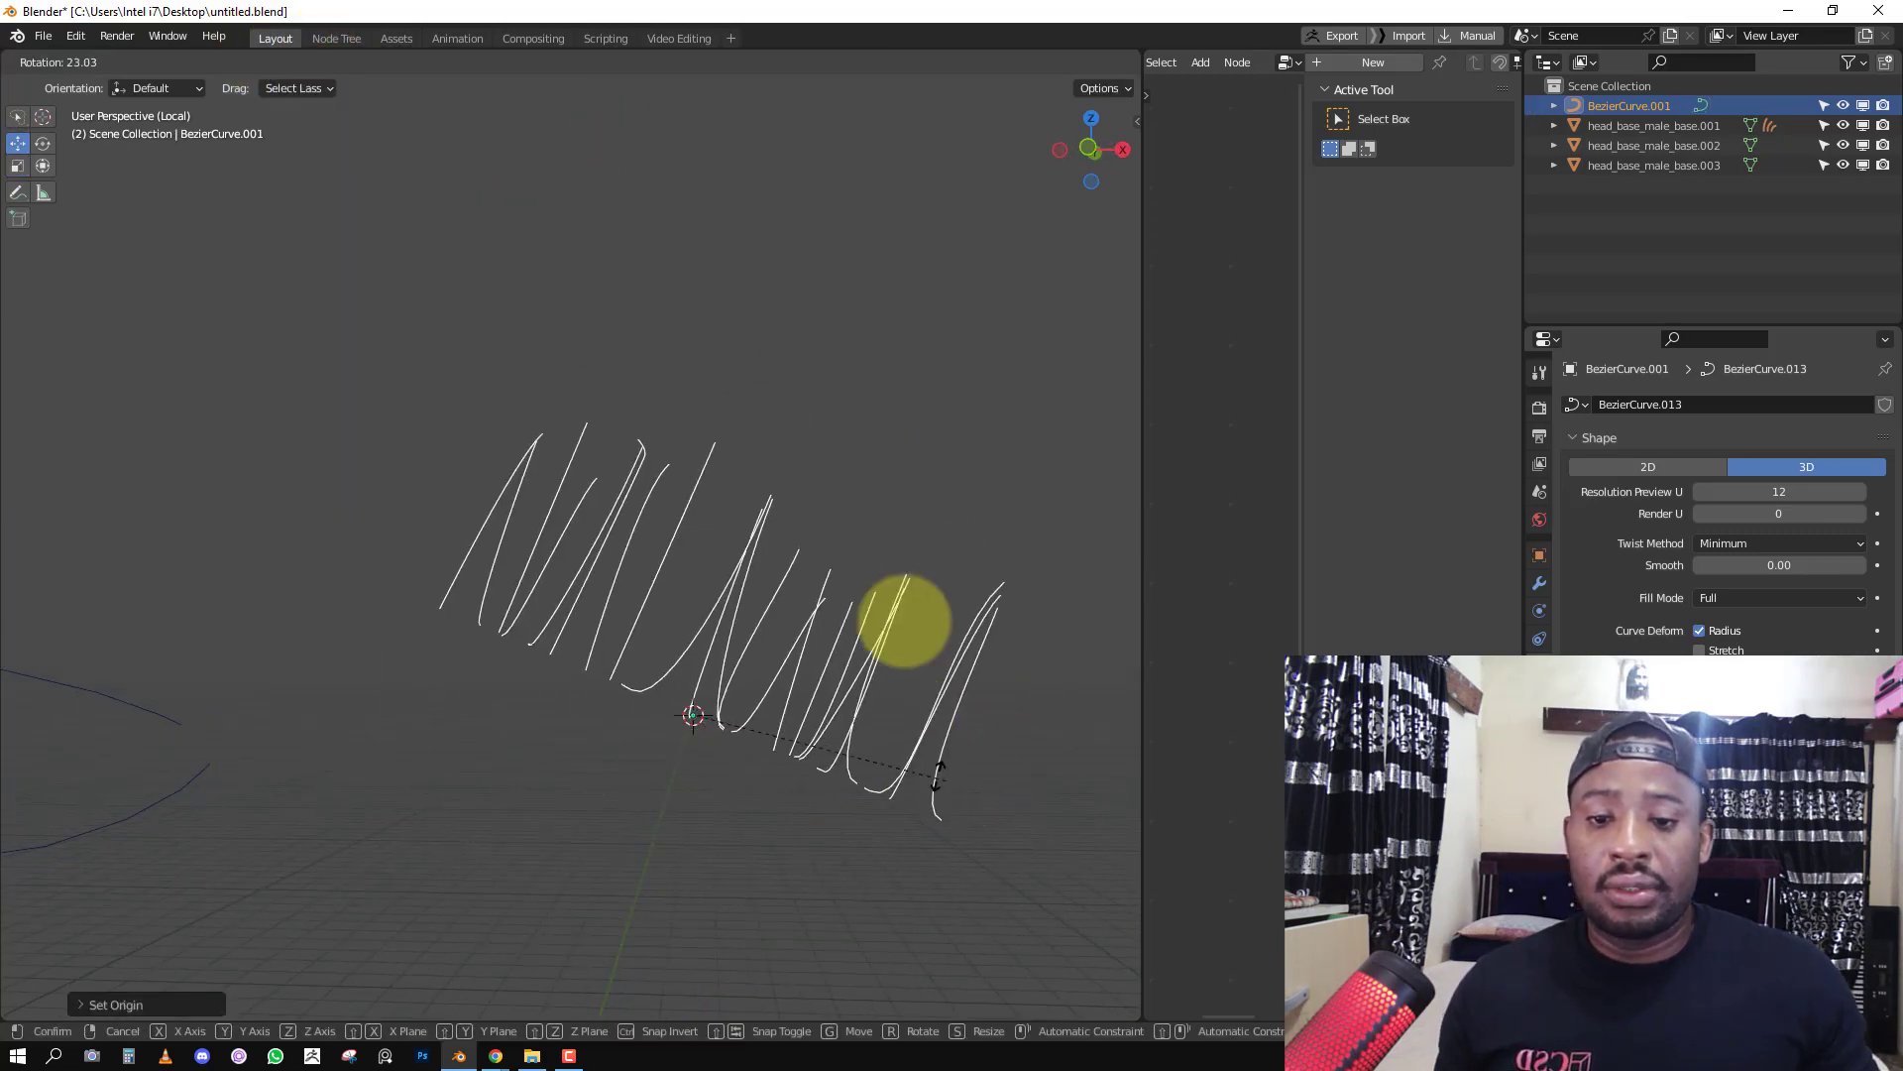
pyautogui.click(746, 686)
# Convert the upper eyelid line from a mesh to a curve object.
pyautogui.moveTo(746, 686); pyautogui.dragTo(782, 548, button='middle')
pyautogui.scroll(2, 782, 547)
pyautogui.click(436, 524)
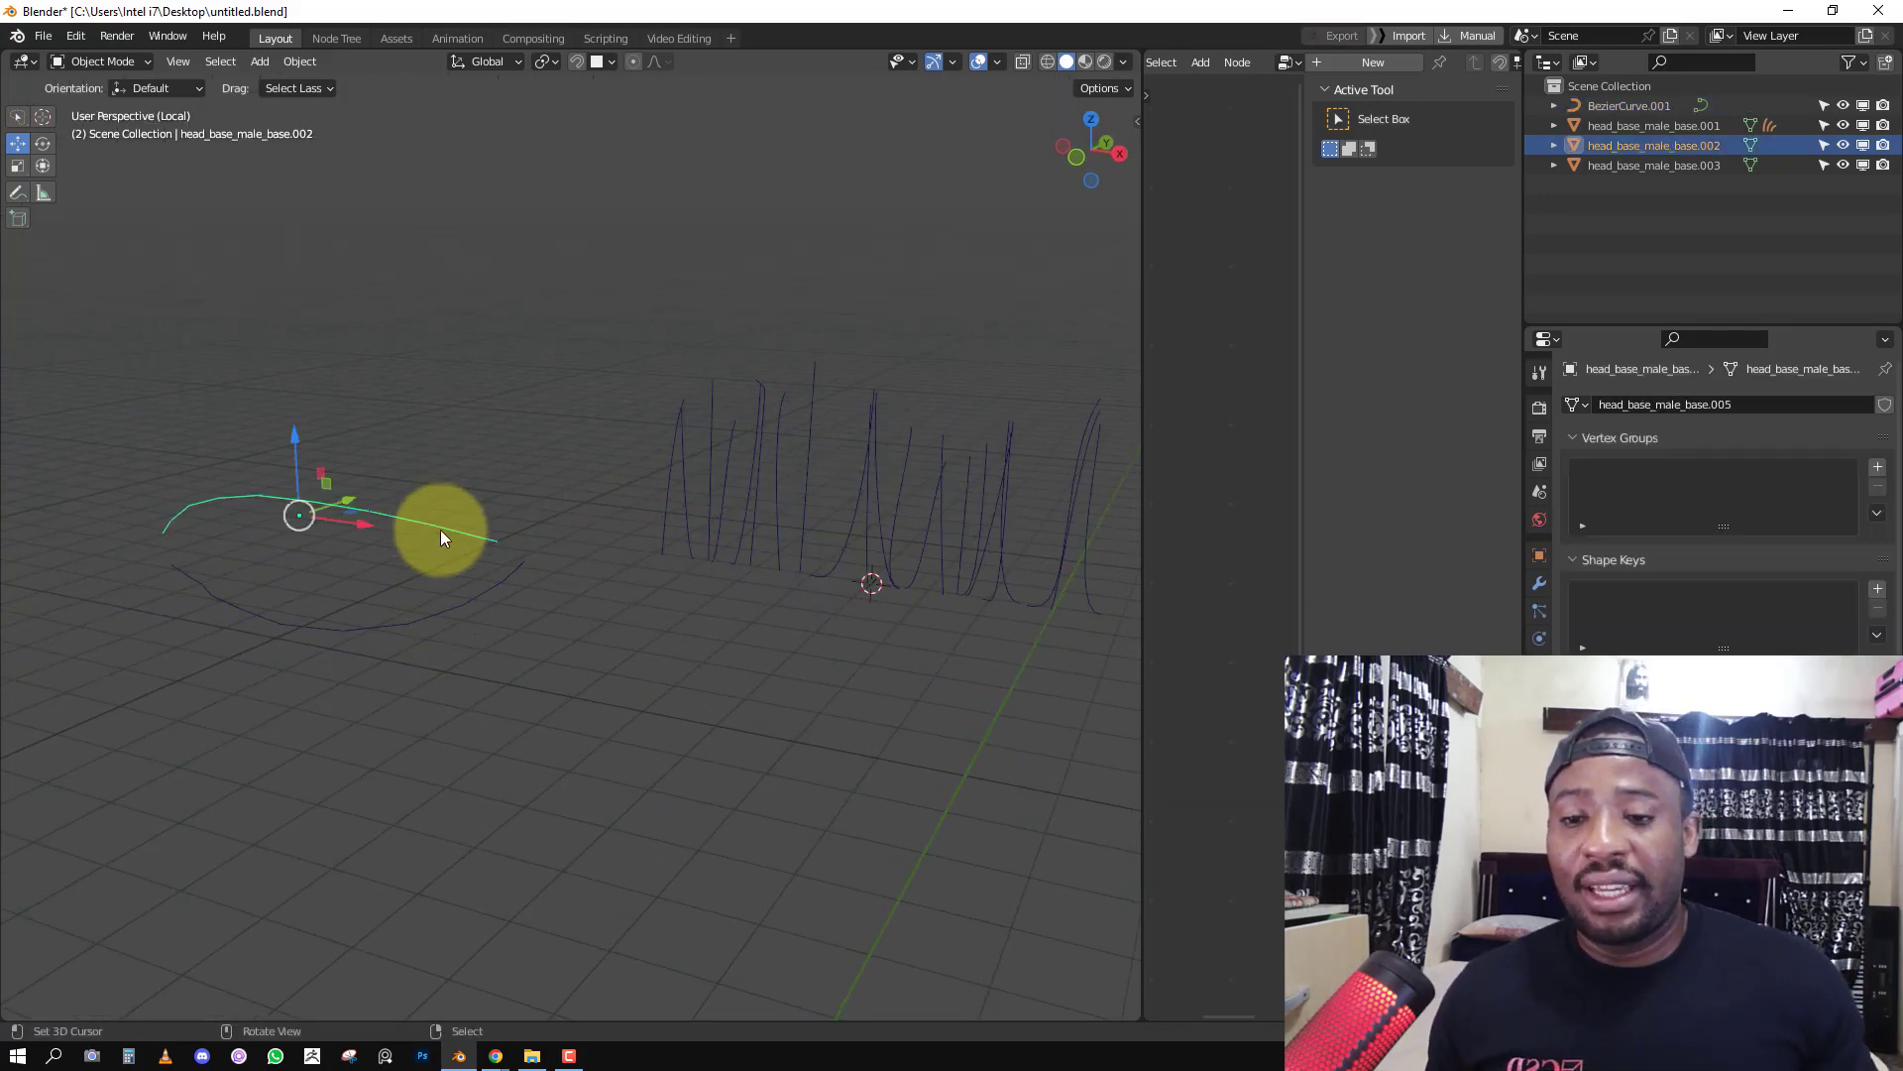
pyautogui.moveTo(441, 529); pyautogui.dragTo(686, 623, button='middle')
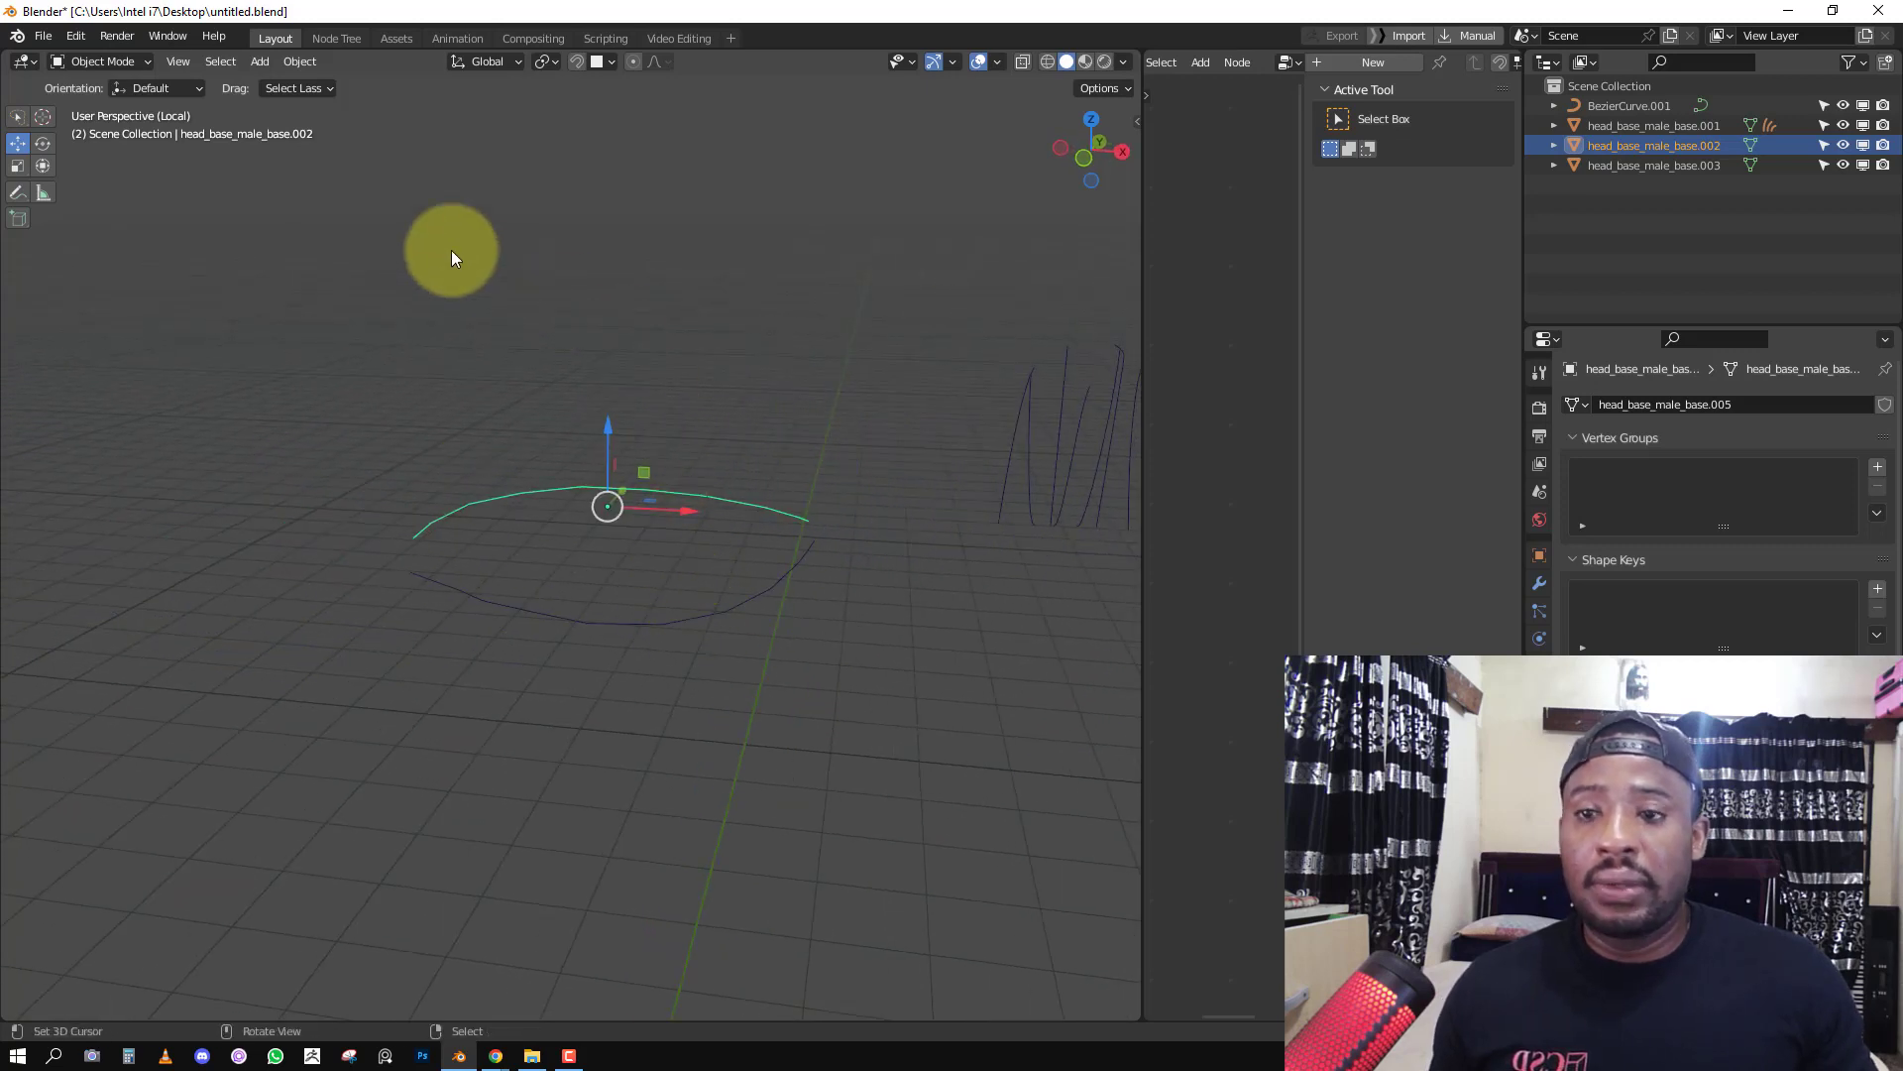
pyautogui.click(298, 62)
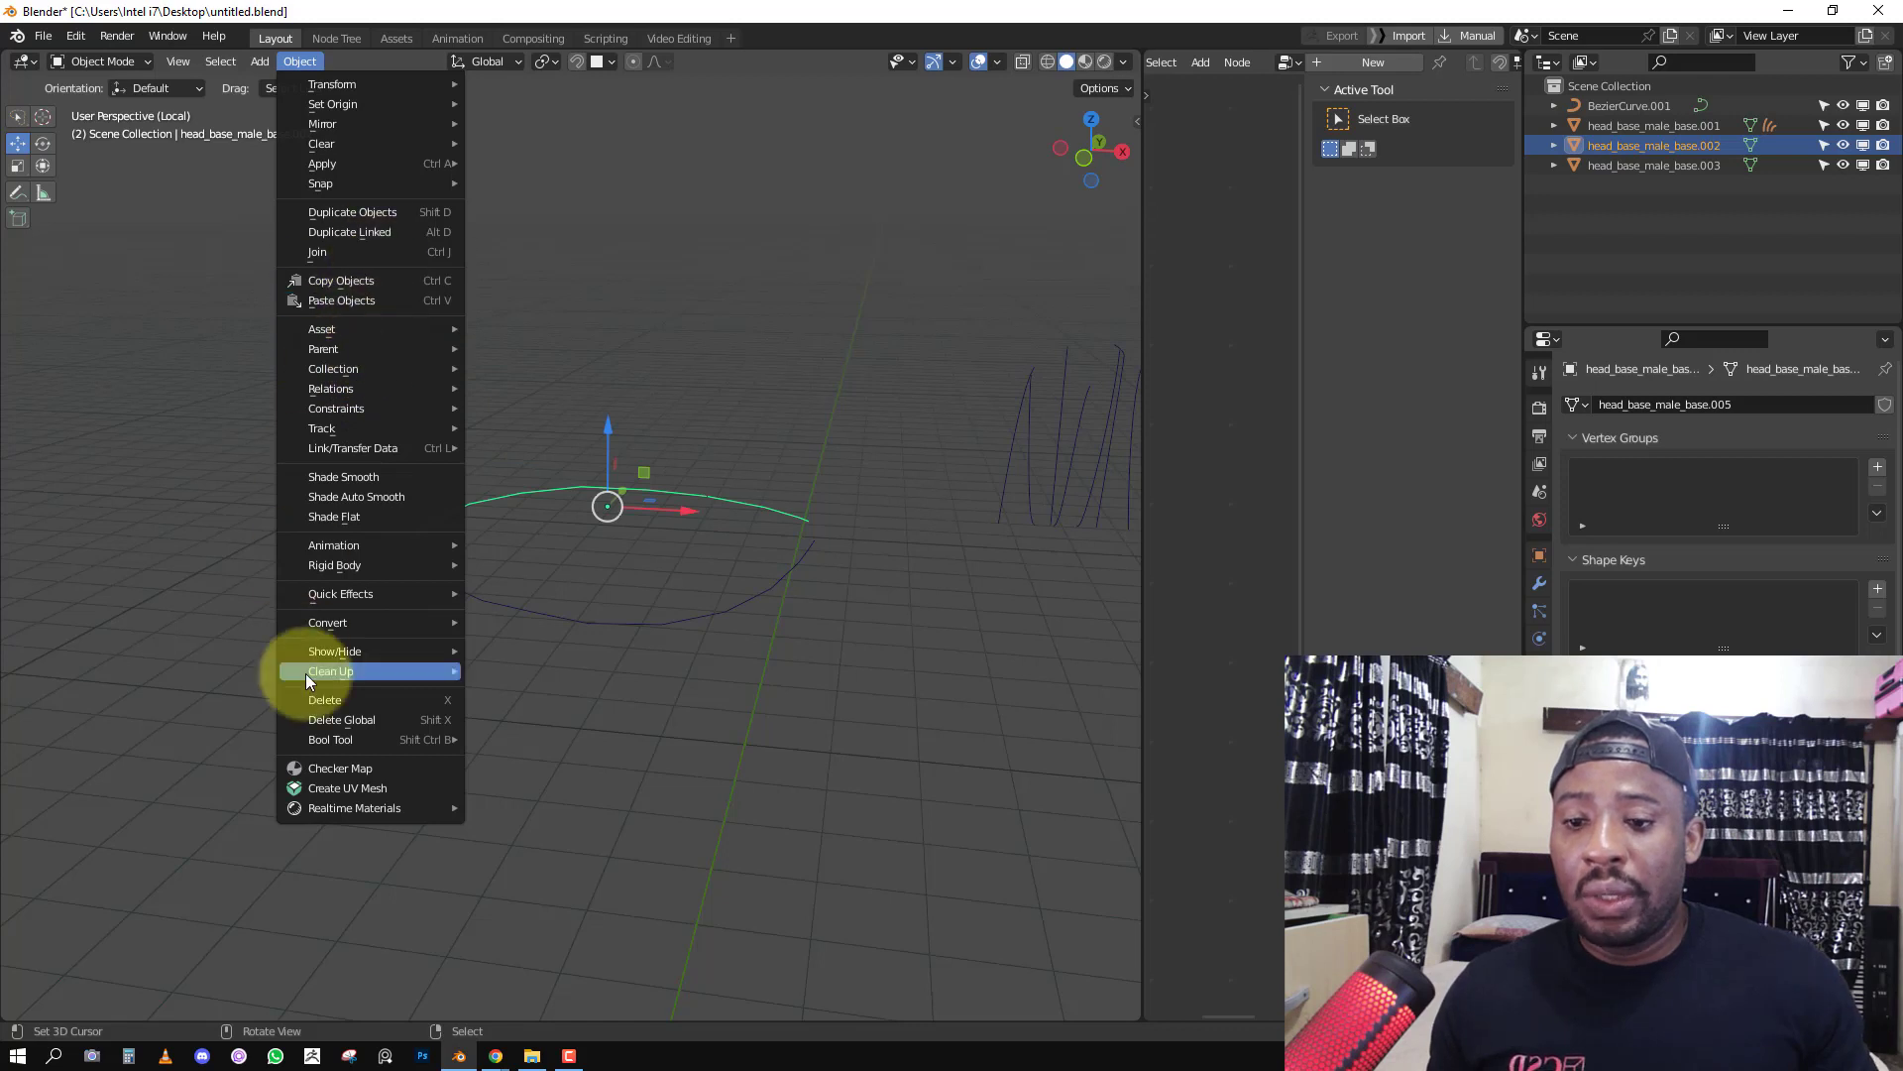
pyautogui.moveTo(348, 622)
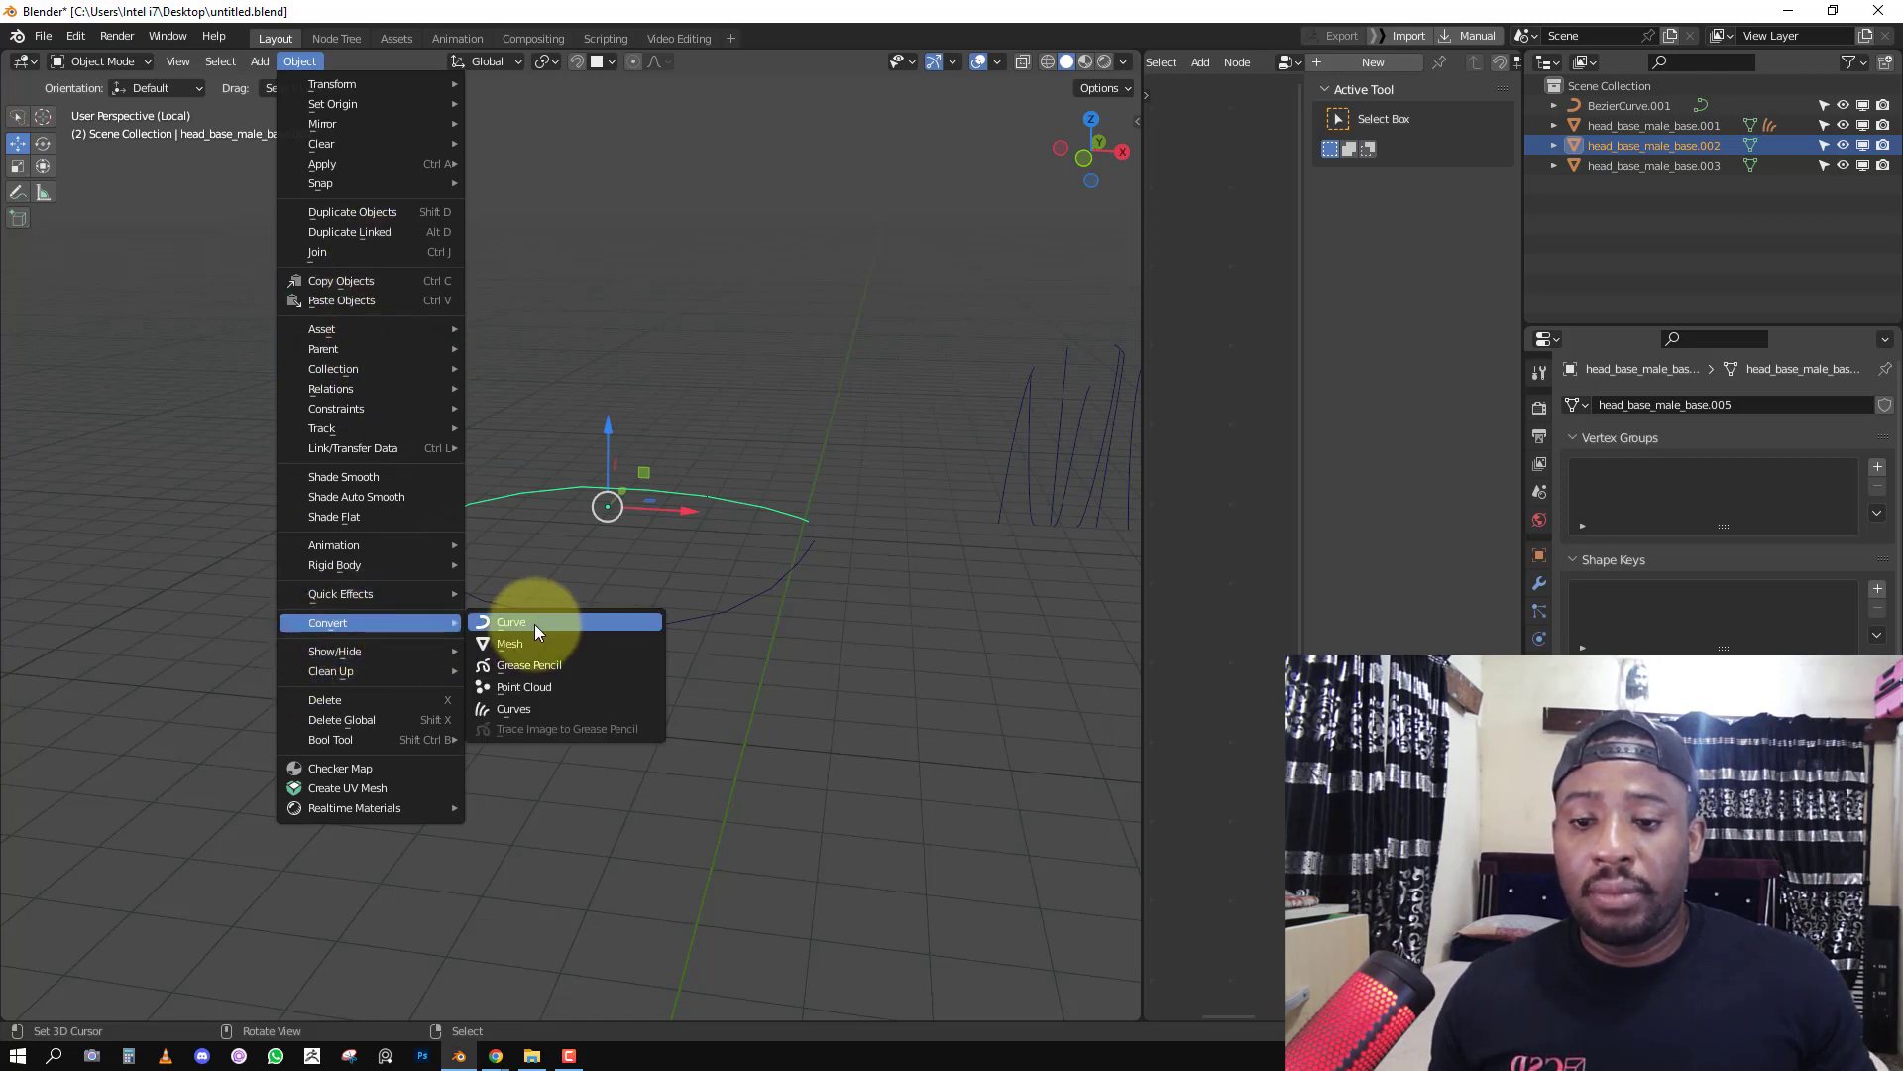
pyautogui.click(536, 623)
# Convert the lower eyelid line from a mesh to a curve object.
pyautogui.click(651, 618)
pyautogui.click(305, 63)
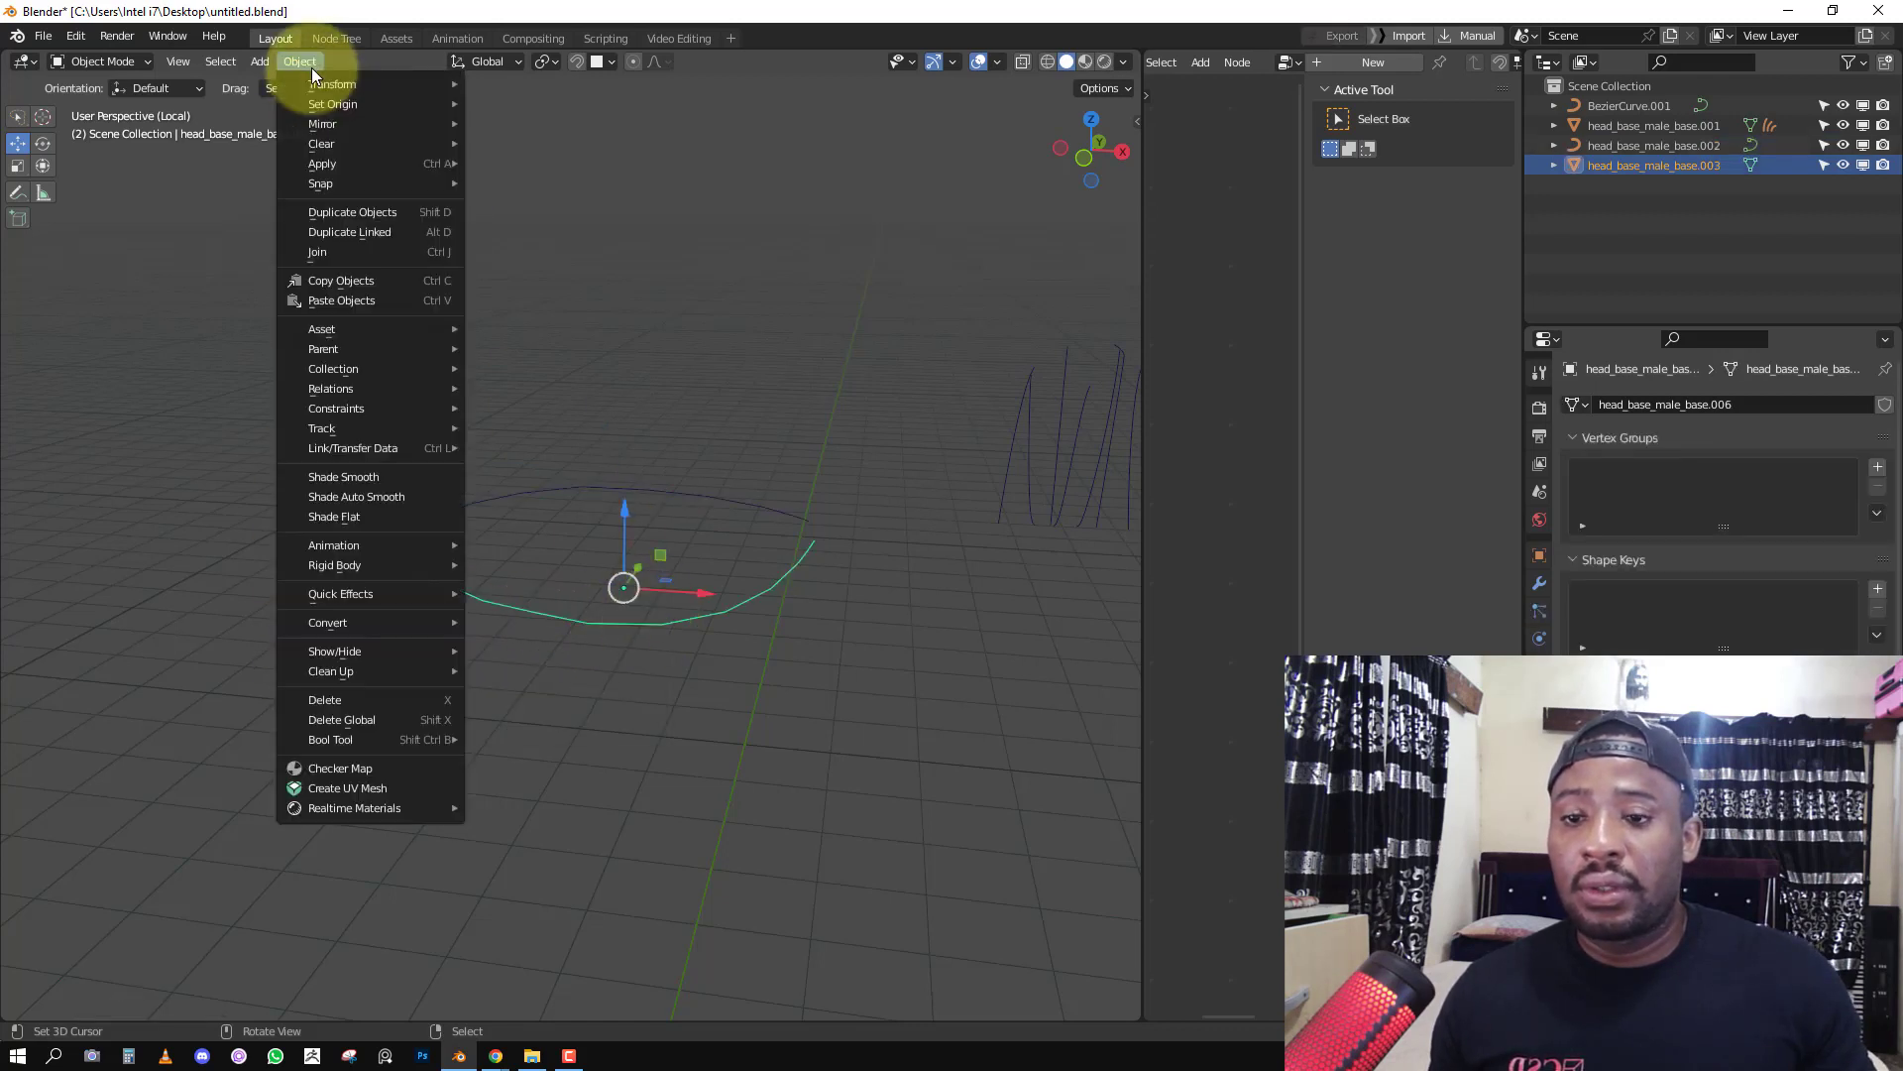
pyautogui.moveTo(363, 623)
pyautogui.click(530, 622)
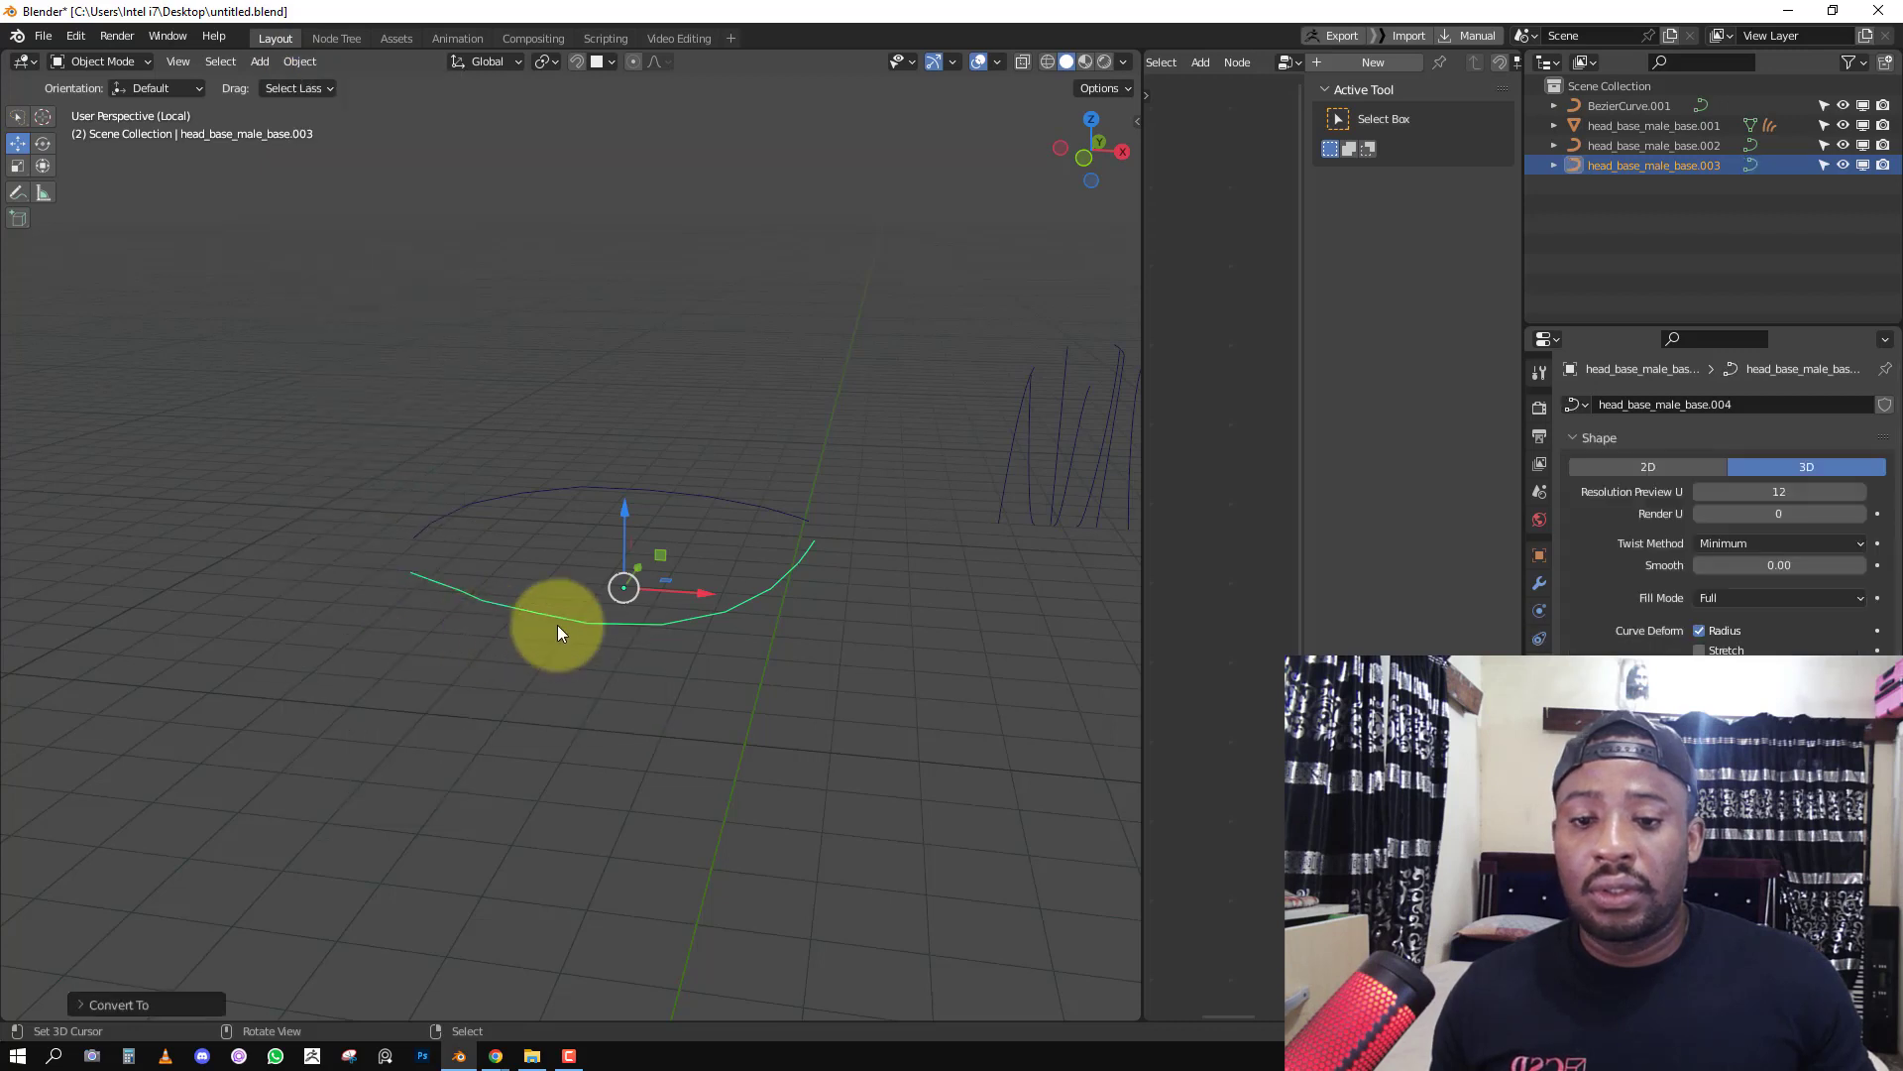
# Select the lash strands and both eyelid curves together and apply their rotation and scale.
pyautogui.scroll(-3, 827, 544)
pyautogui.press('a')
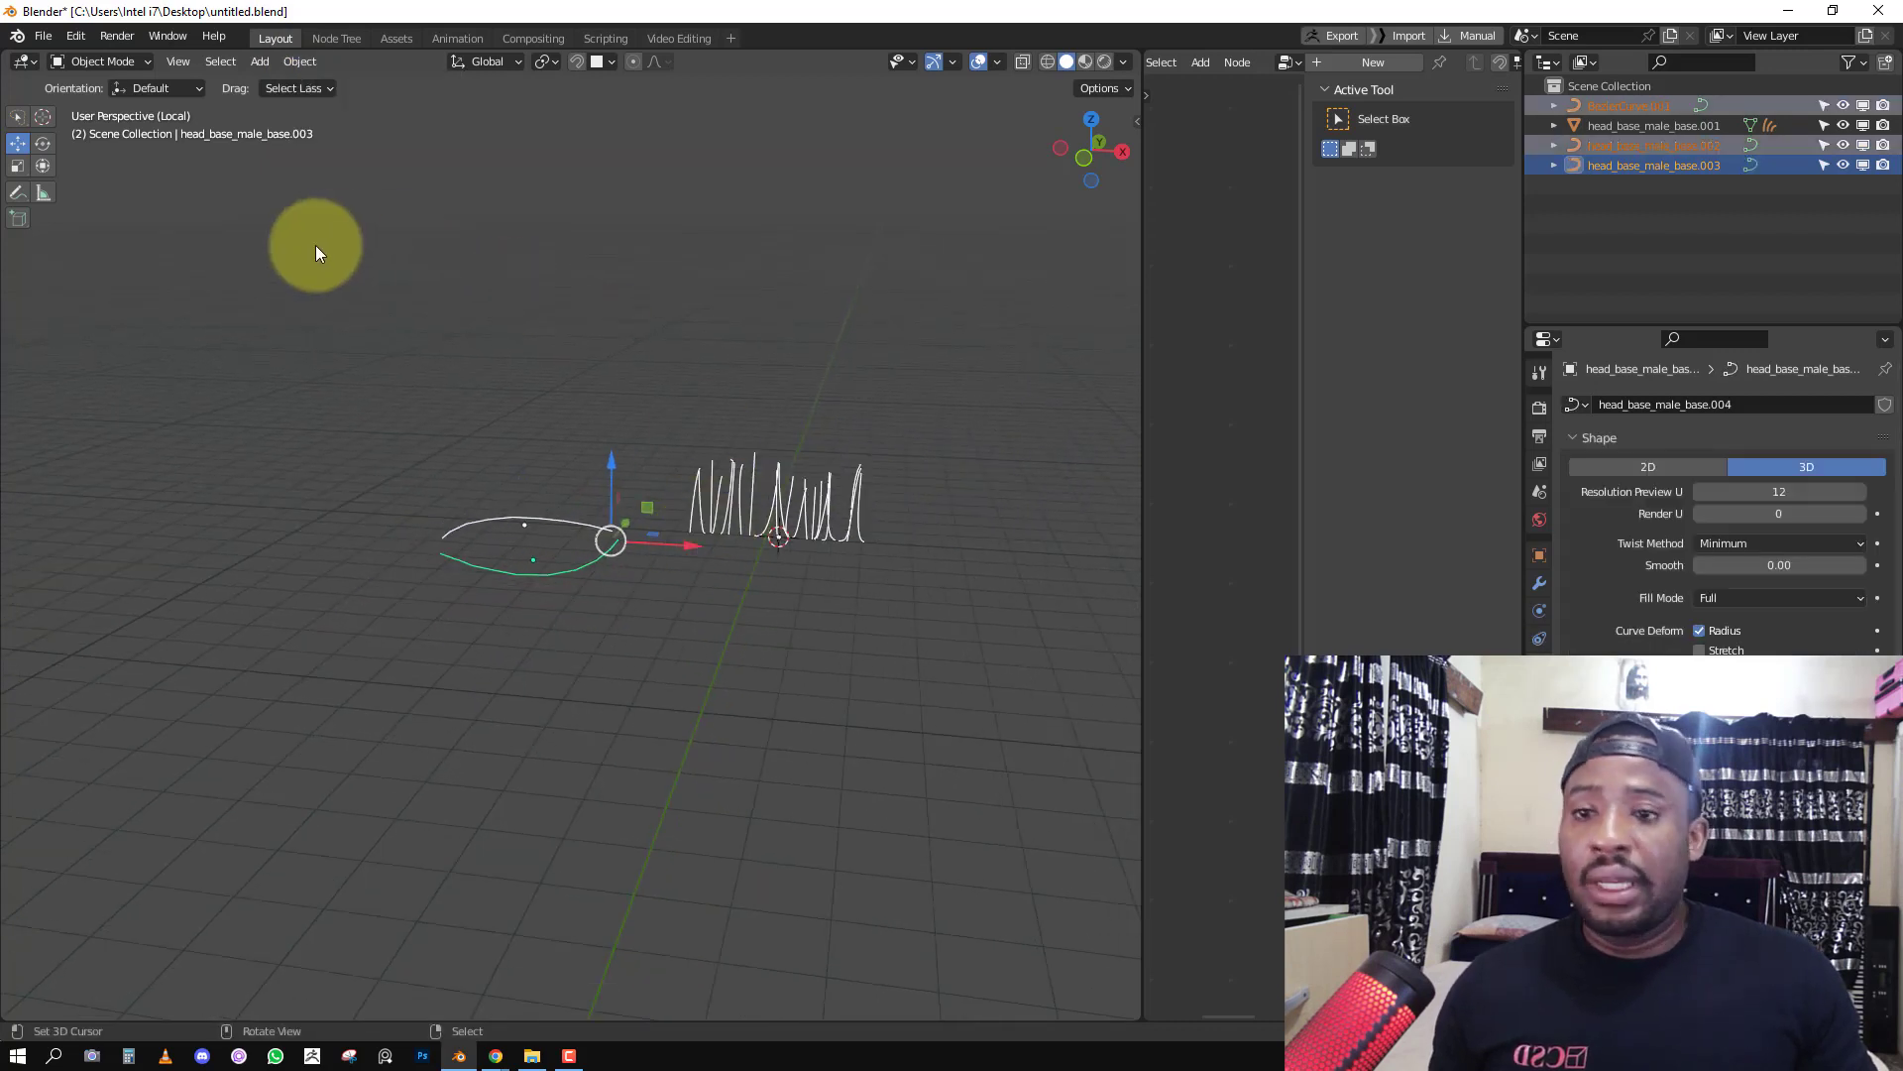
pyautogui.hotkey('ctrl', 'a')
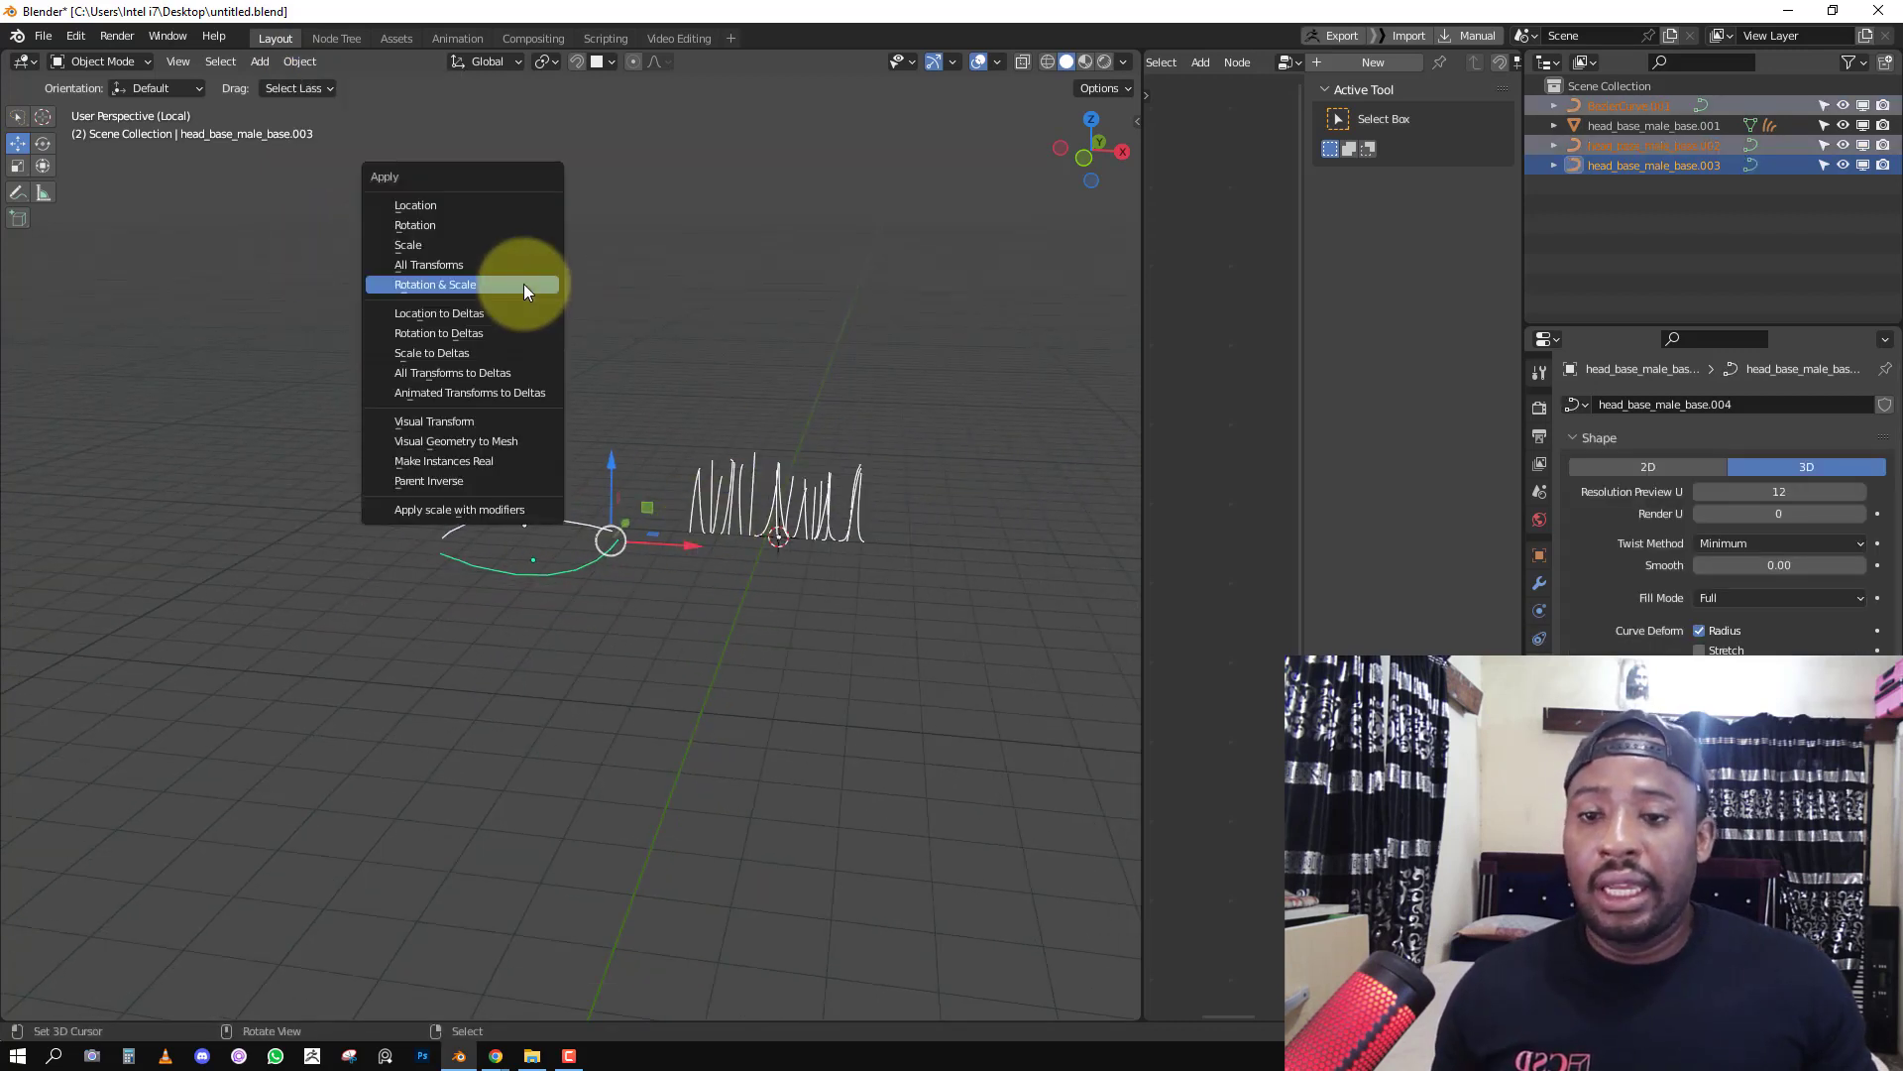
pyautogui.click(420, 284)
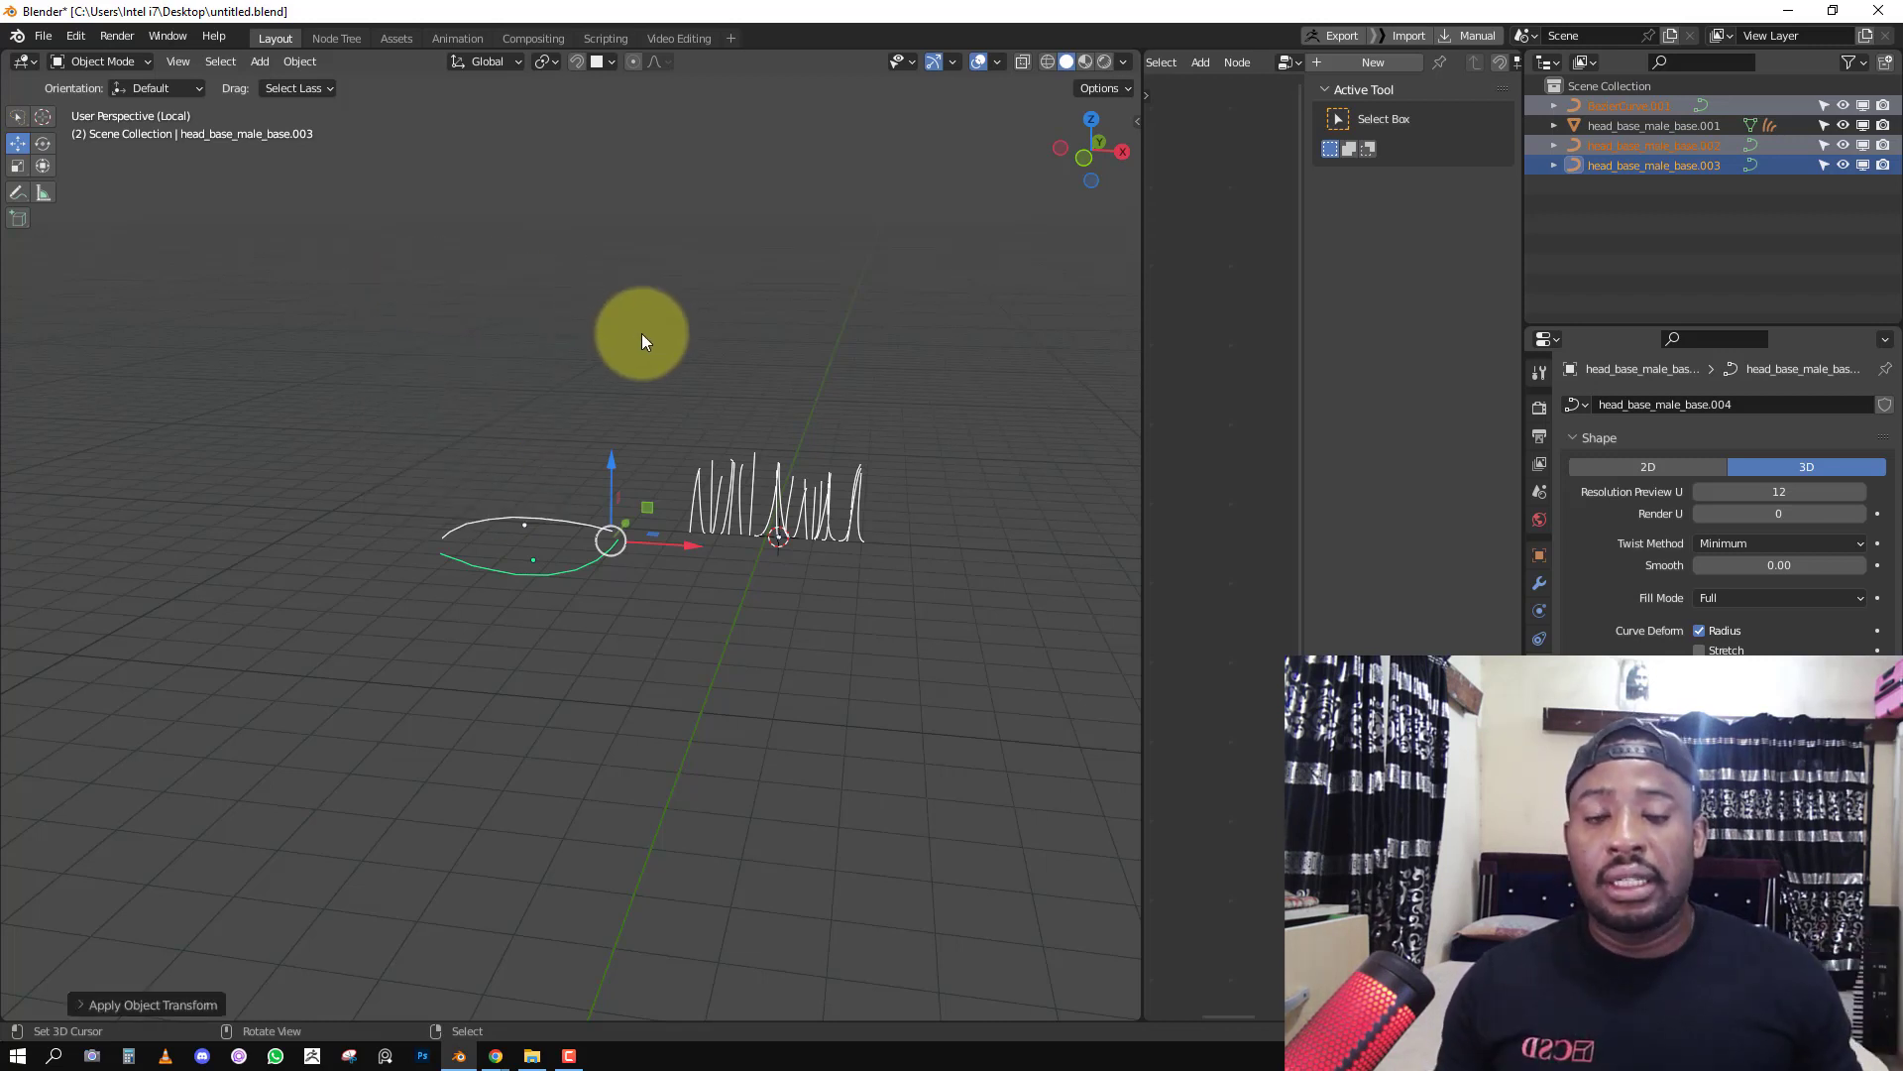
# Display the object transform values and check the rotation and scale of the individual eyelid curves.
pyautogui.press('n')
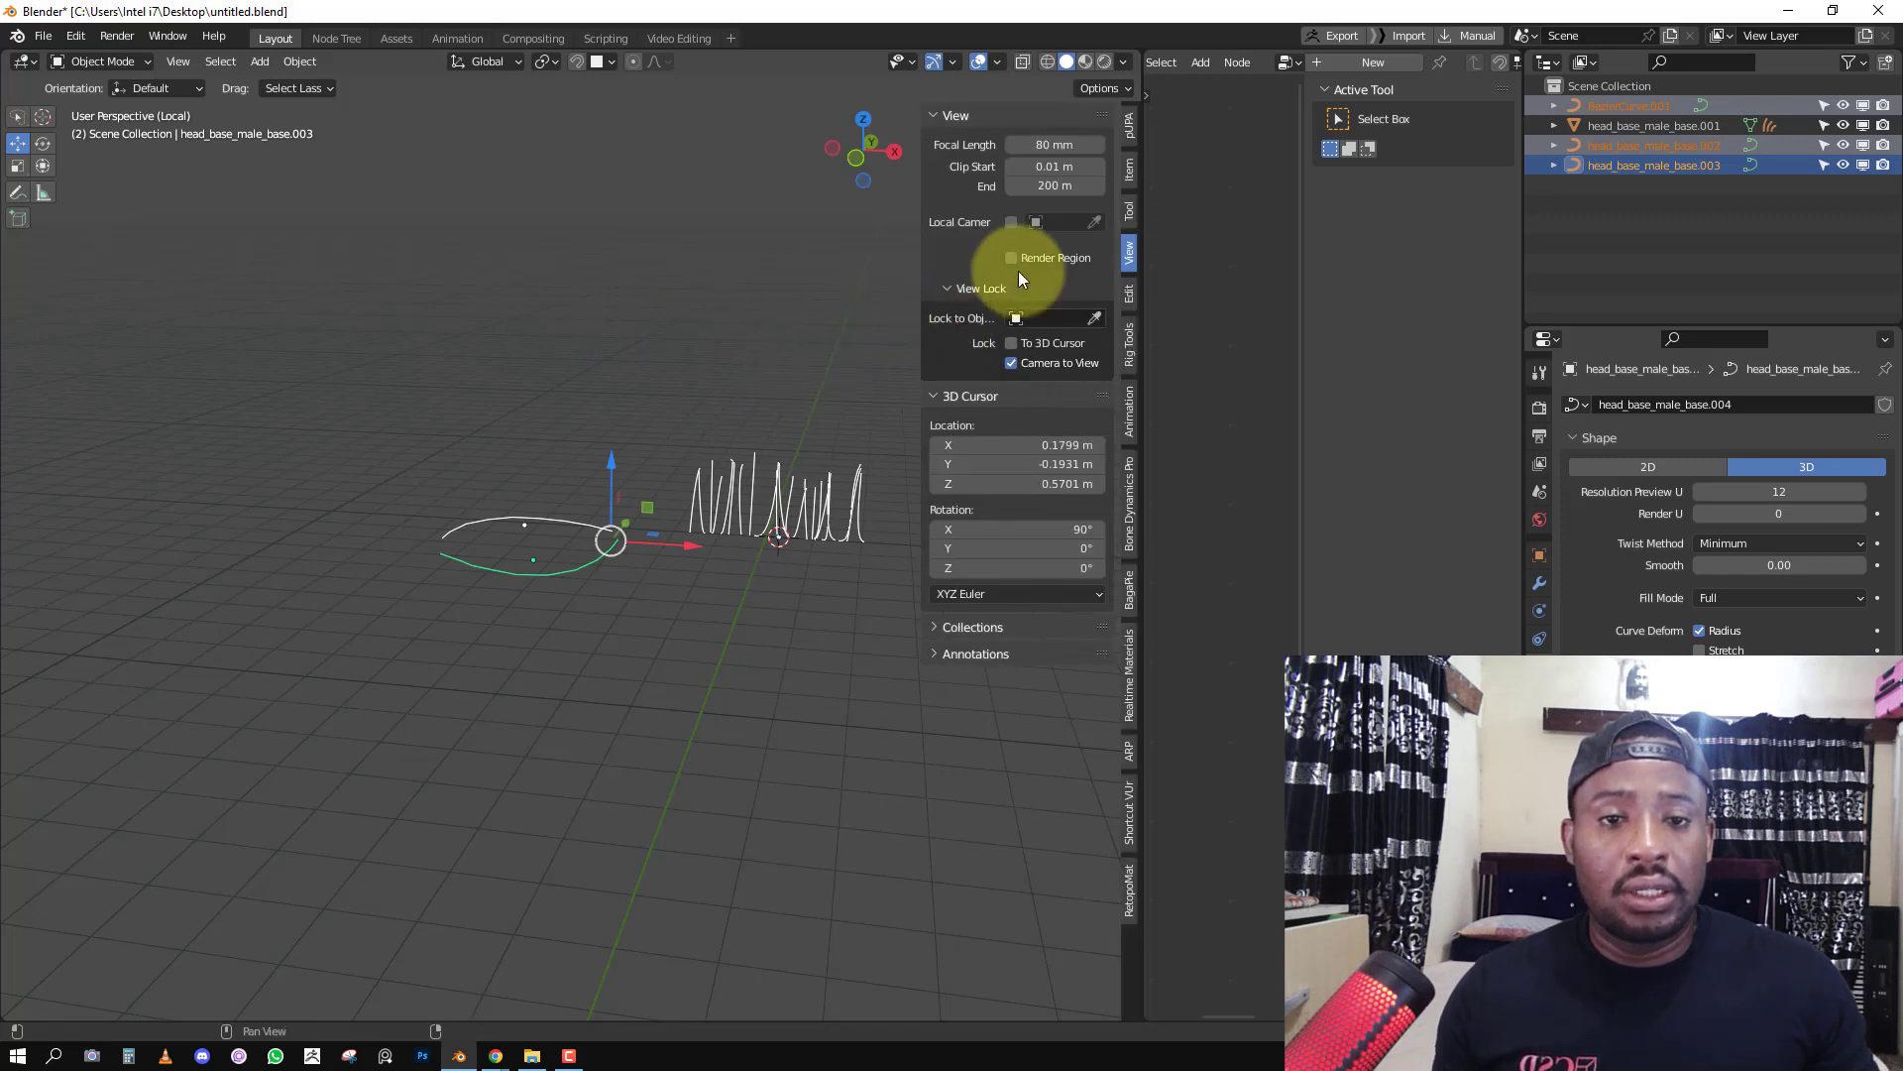
pyautogui.click(1128, 163)
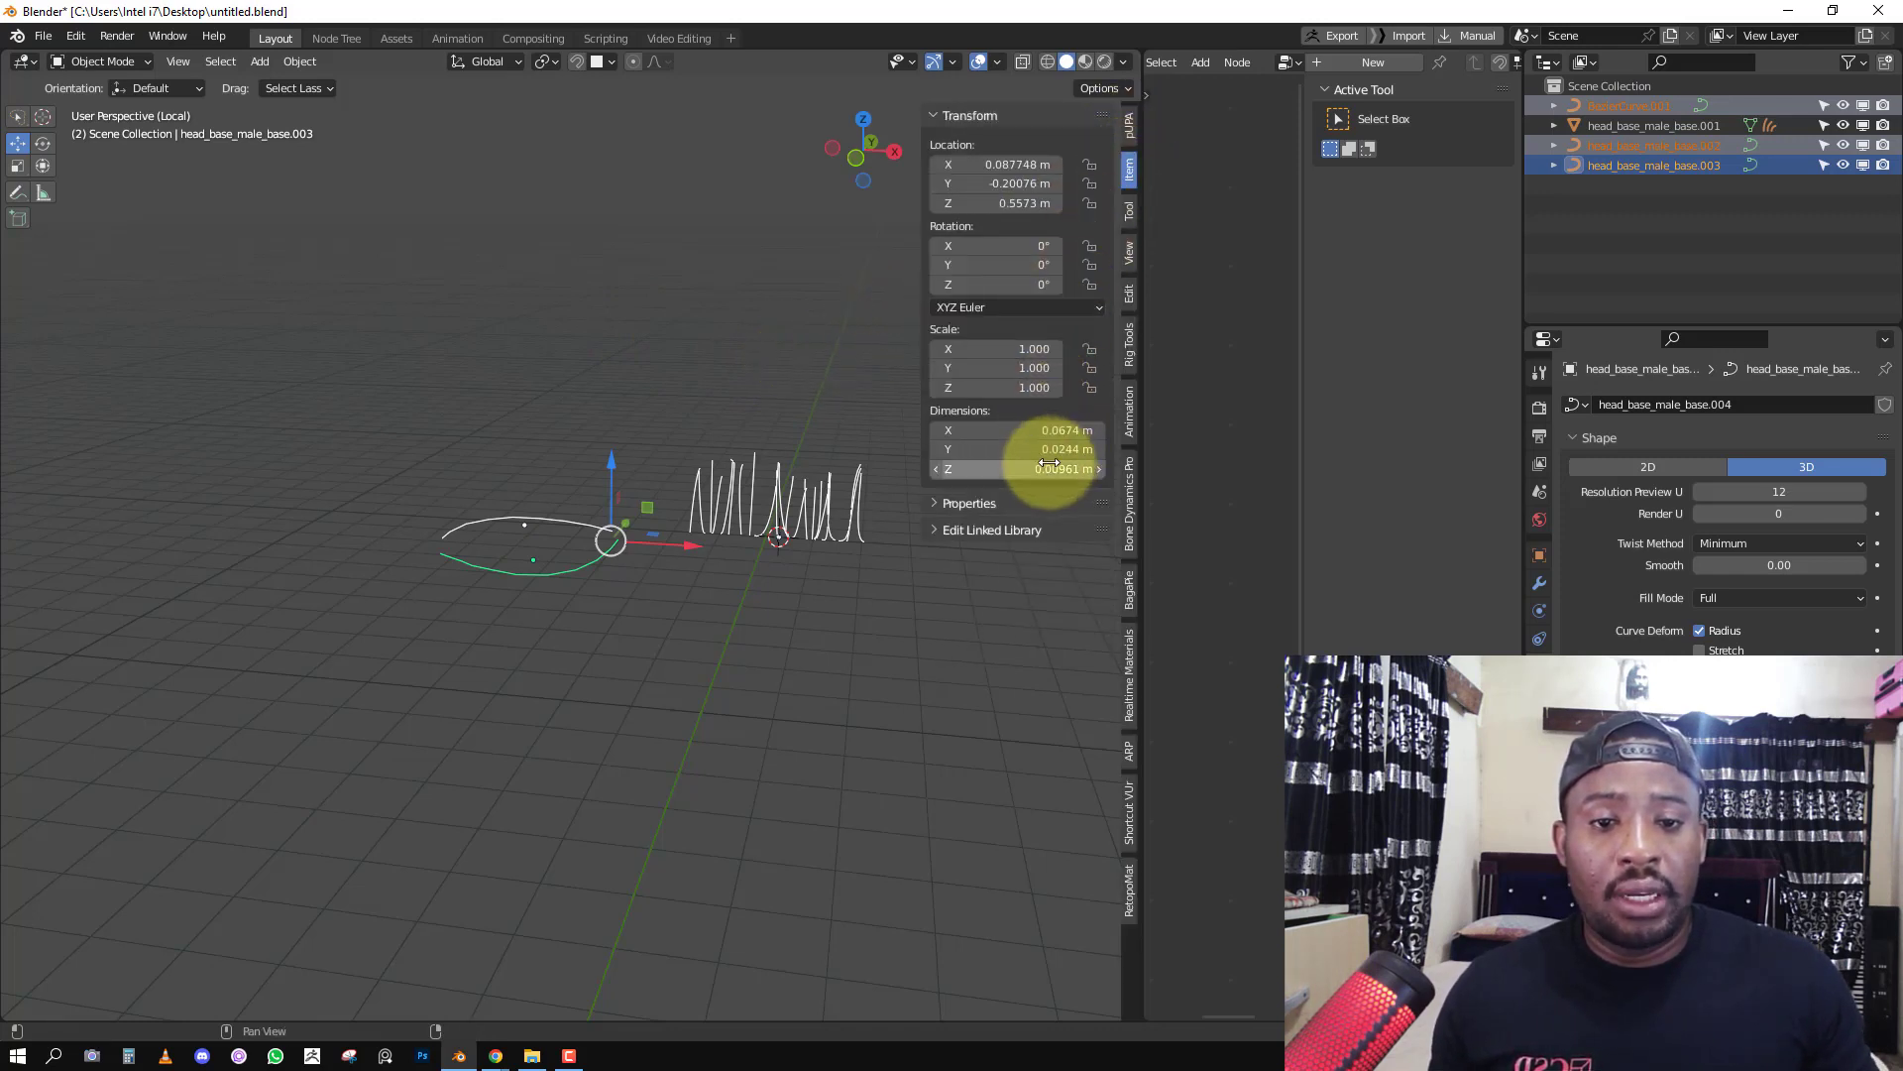
pyautogui.rightClick(562, 521)
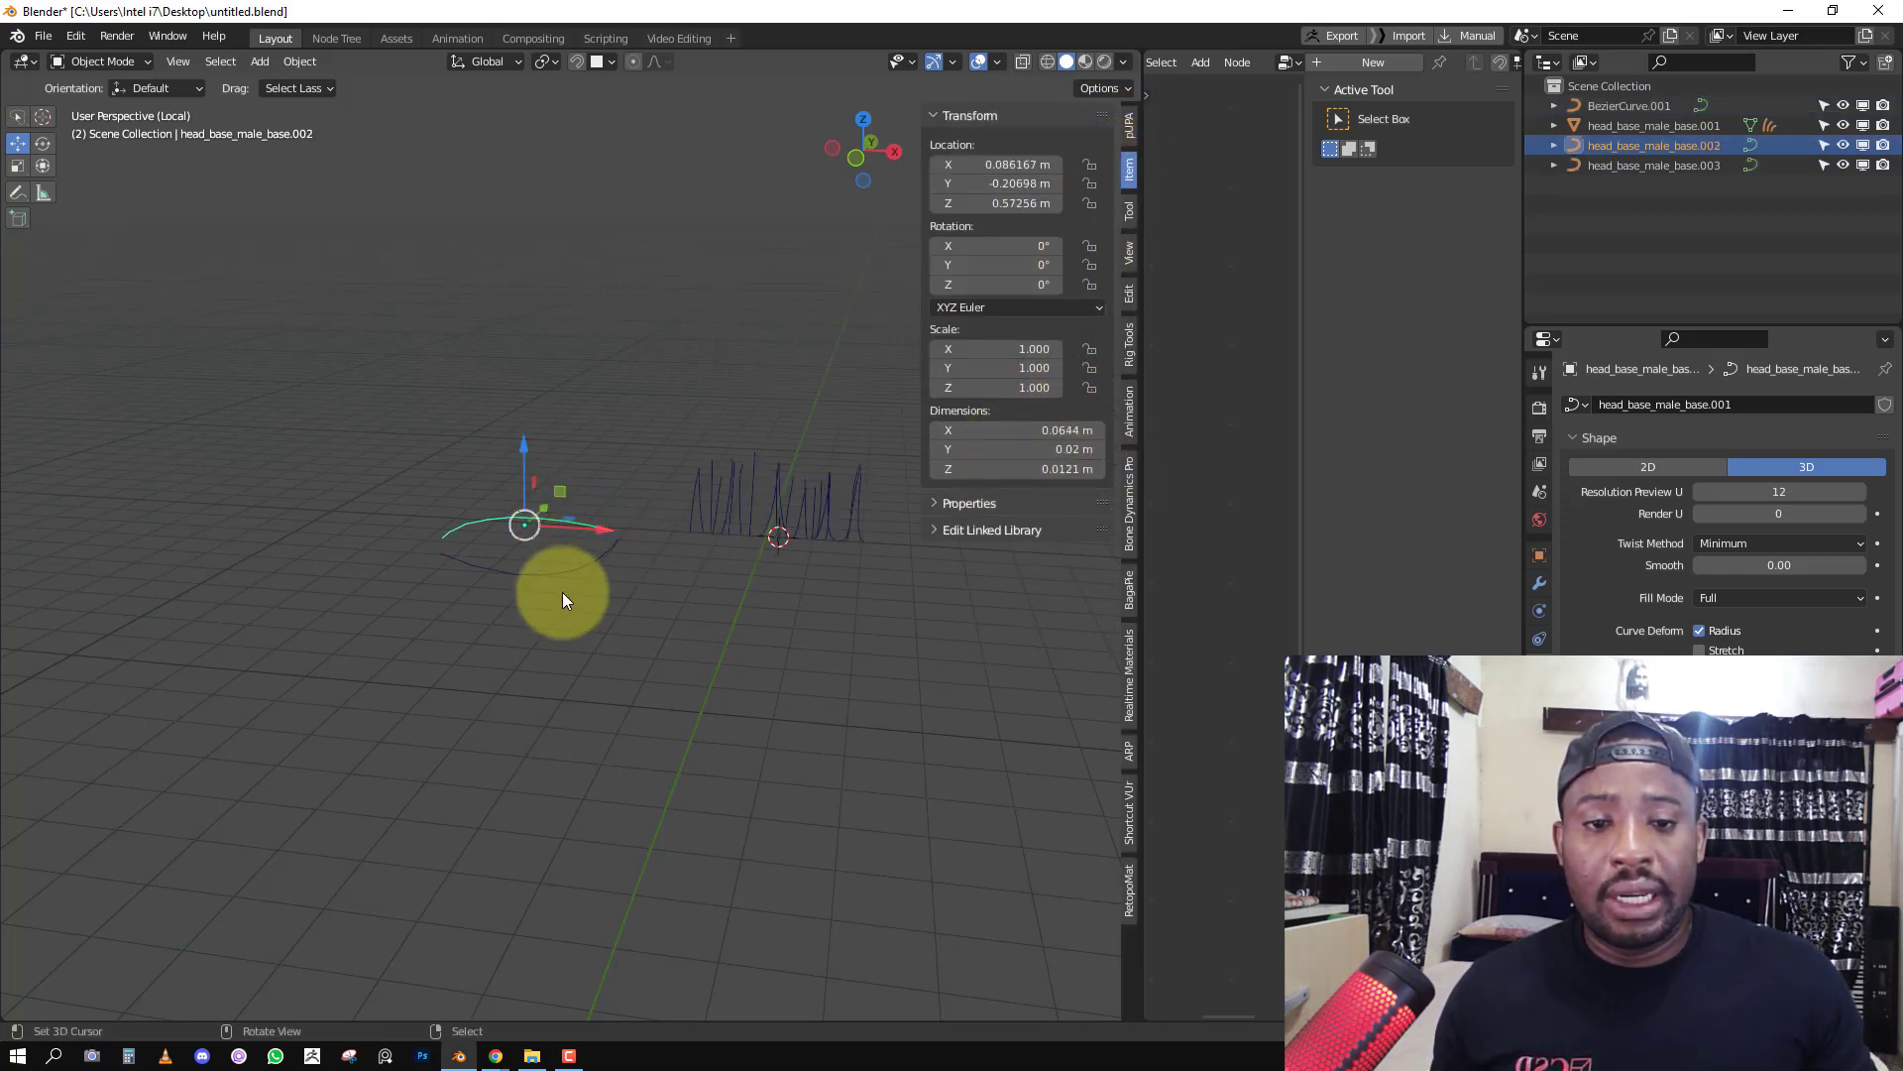
# Apply rotation and scale to all the eyelid and eyelash curves.
pyautogui.rightClick(562, 590)
pyautogui.rightClick(774, 501)
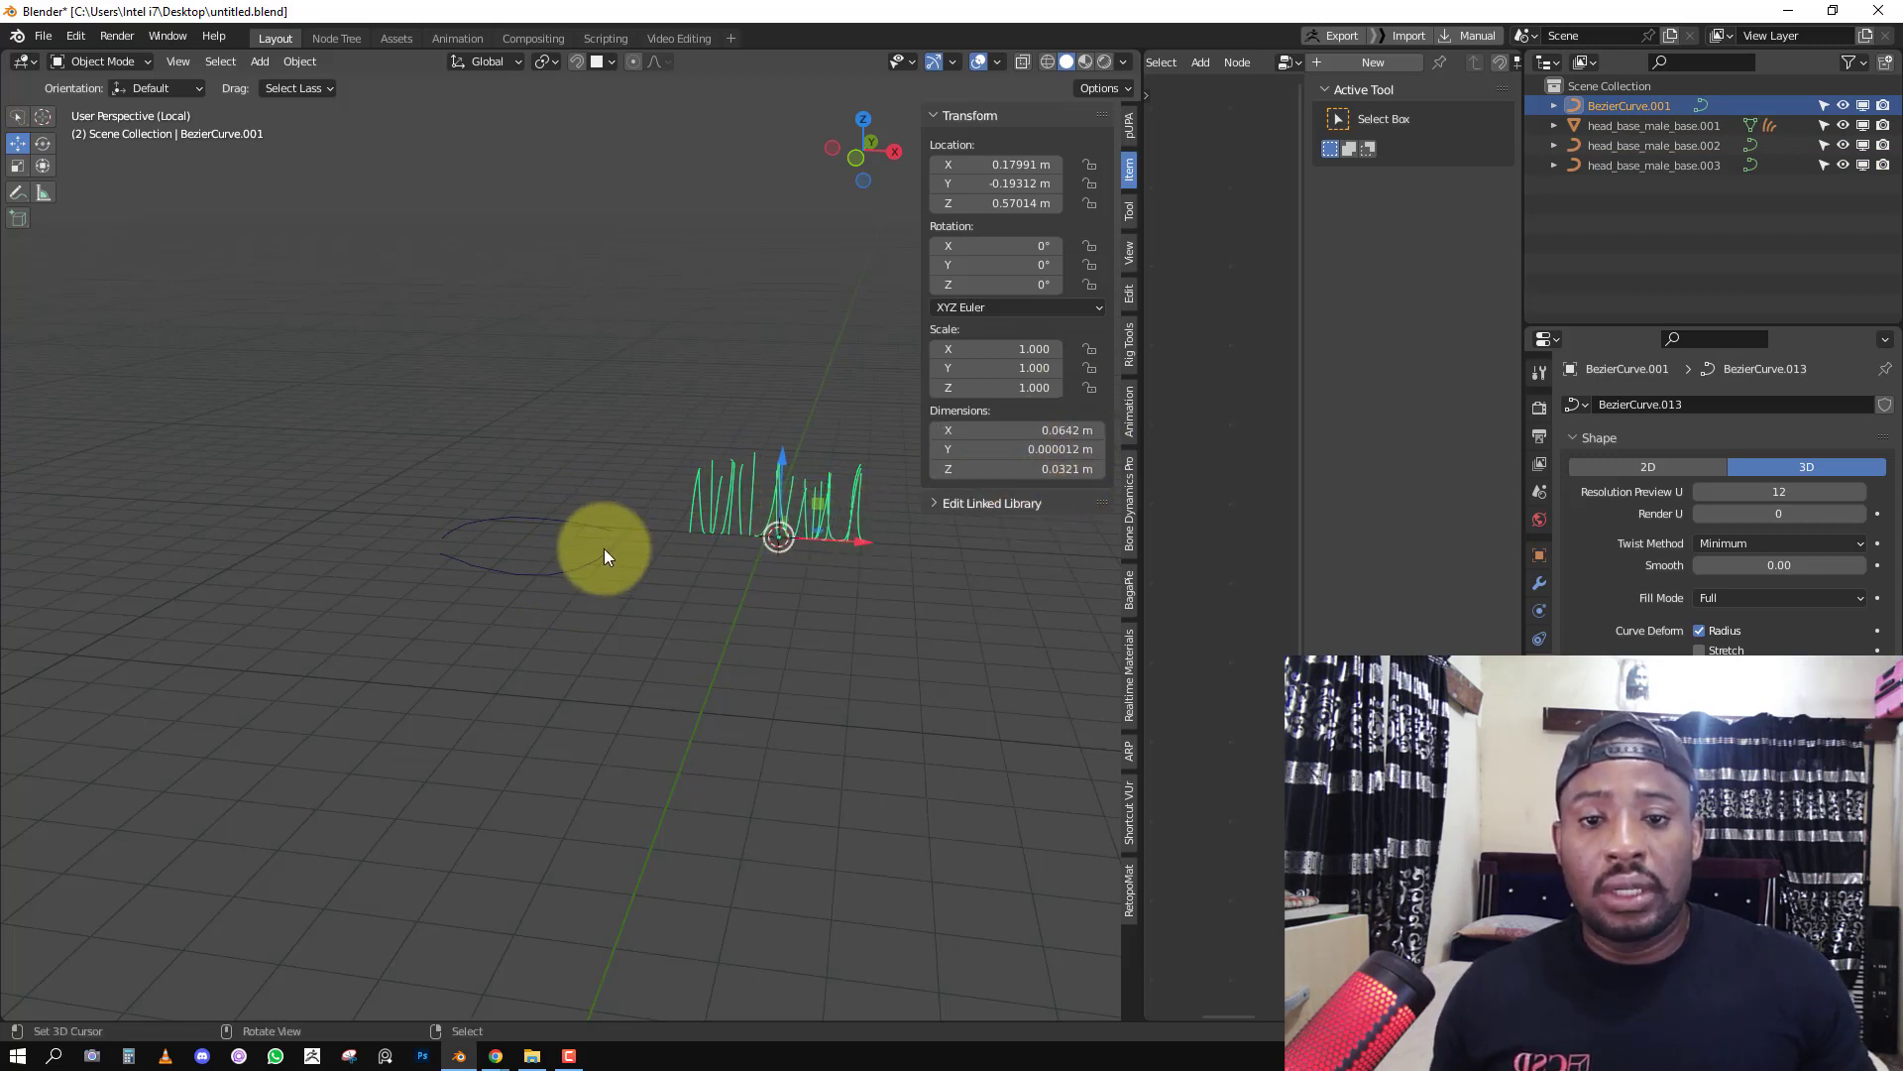
pyautogui.press('a')
pyautogui.hotkey('ctrl', 'a')
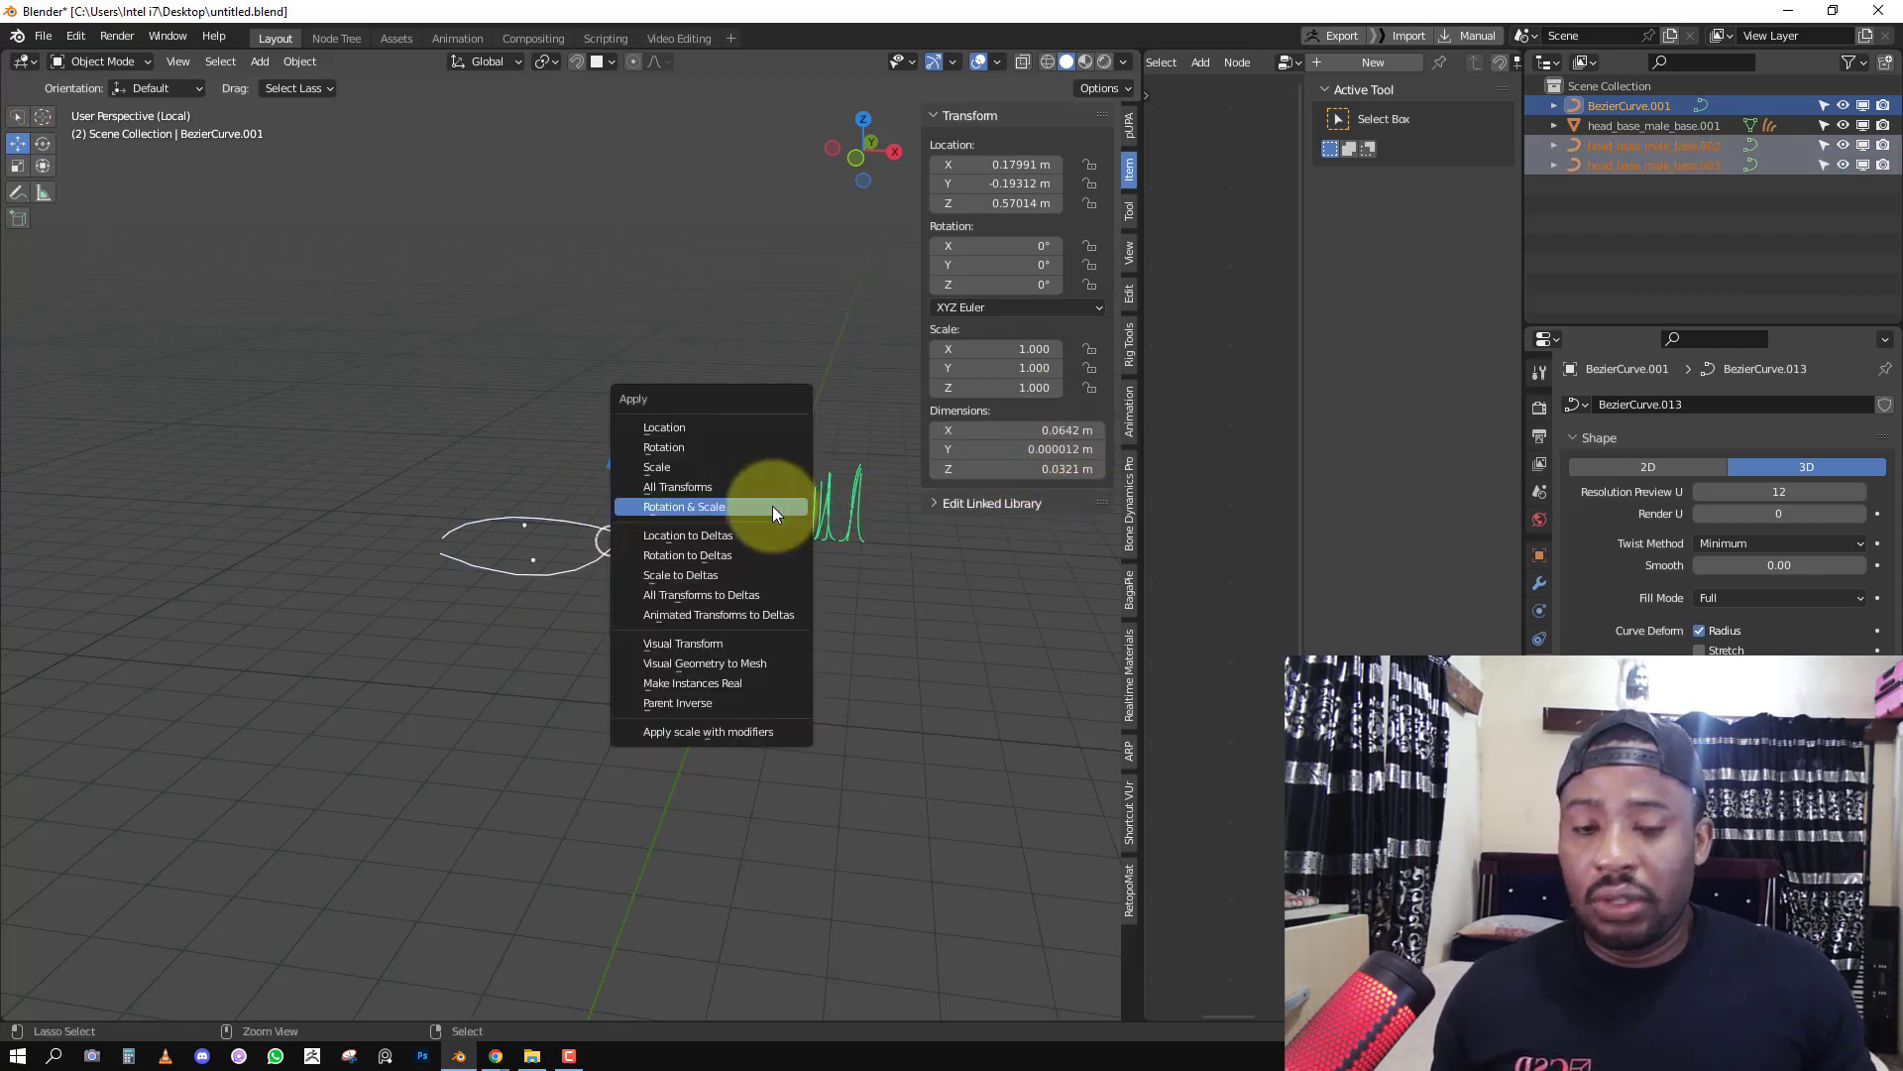
pyautogui.click(773, 506)
pyautogui.hotkey('ctrl', 'a')
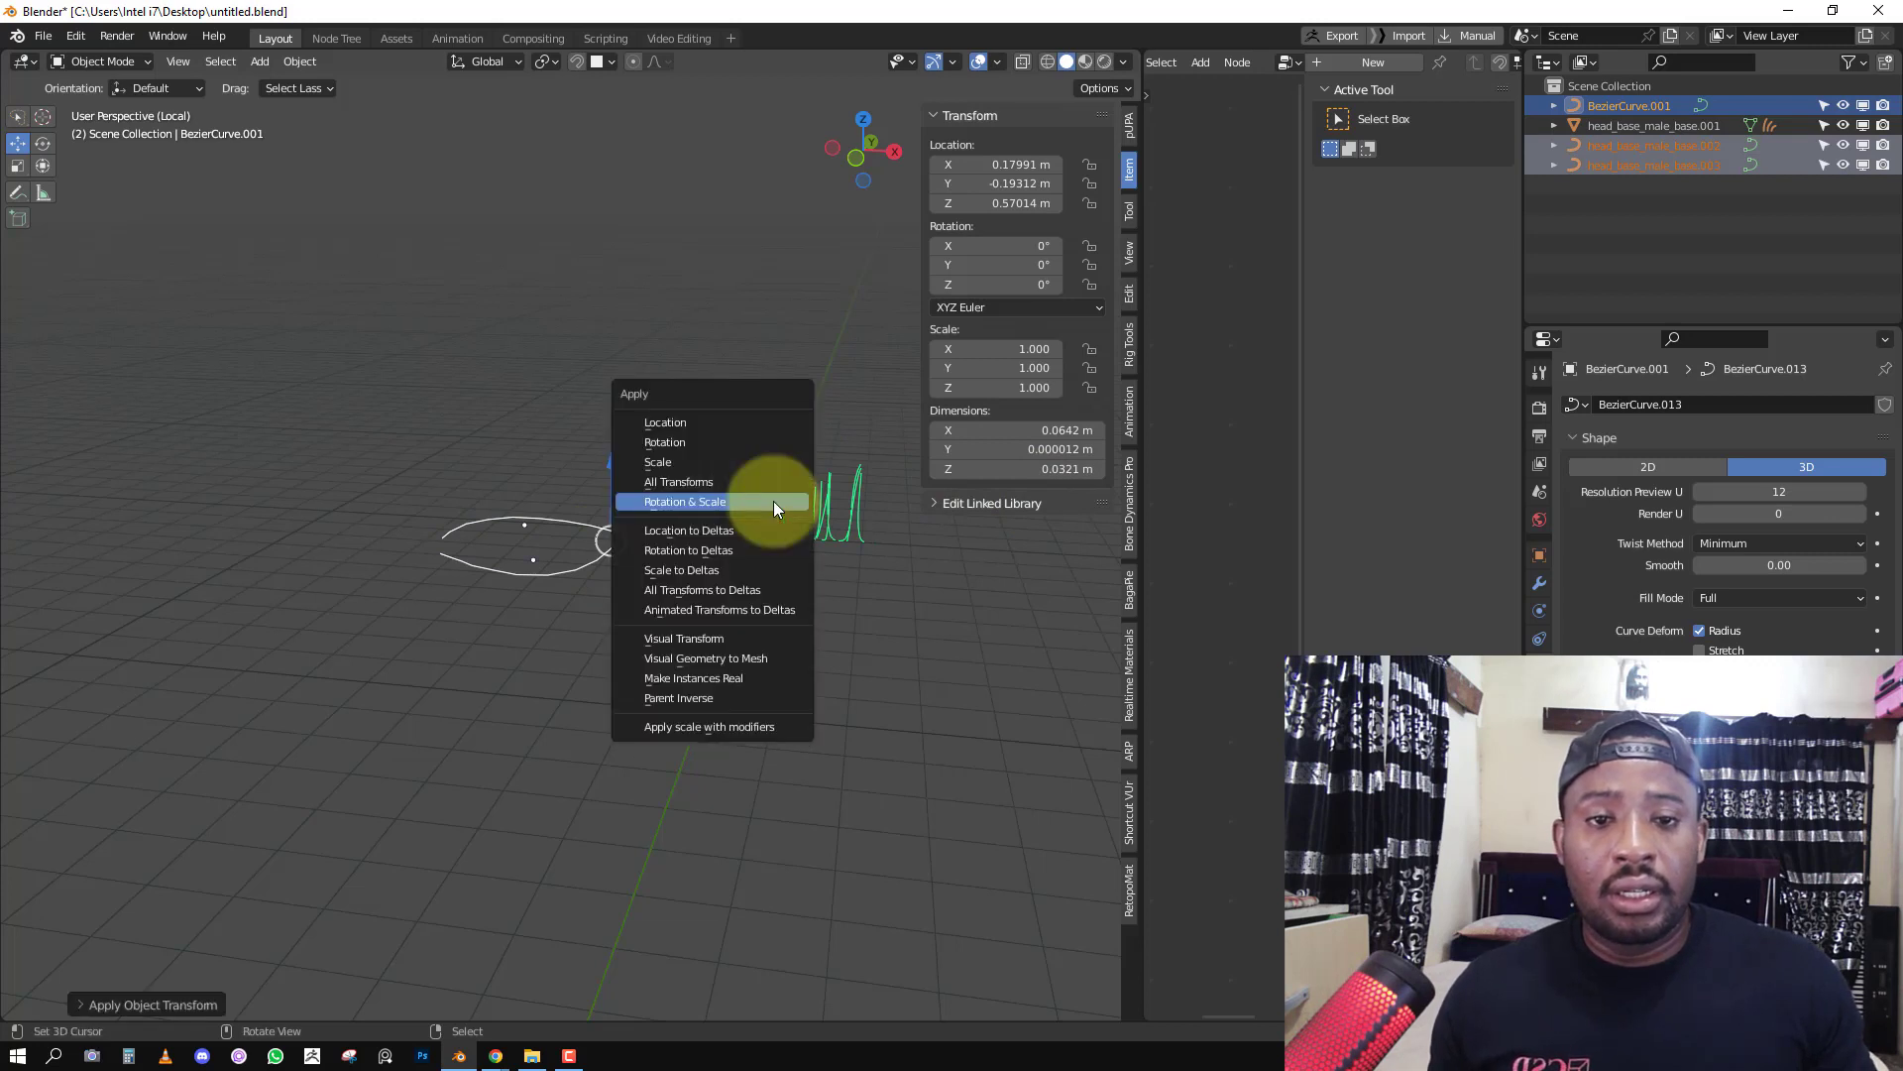
pyautogui.click(773, 504)
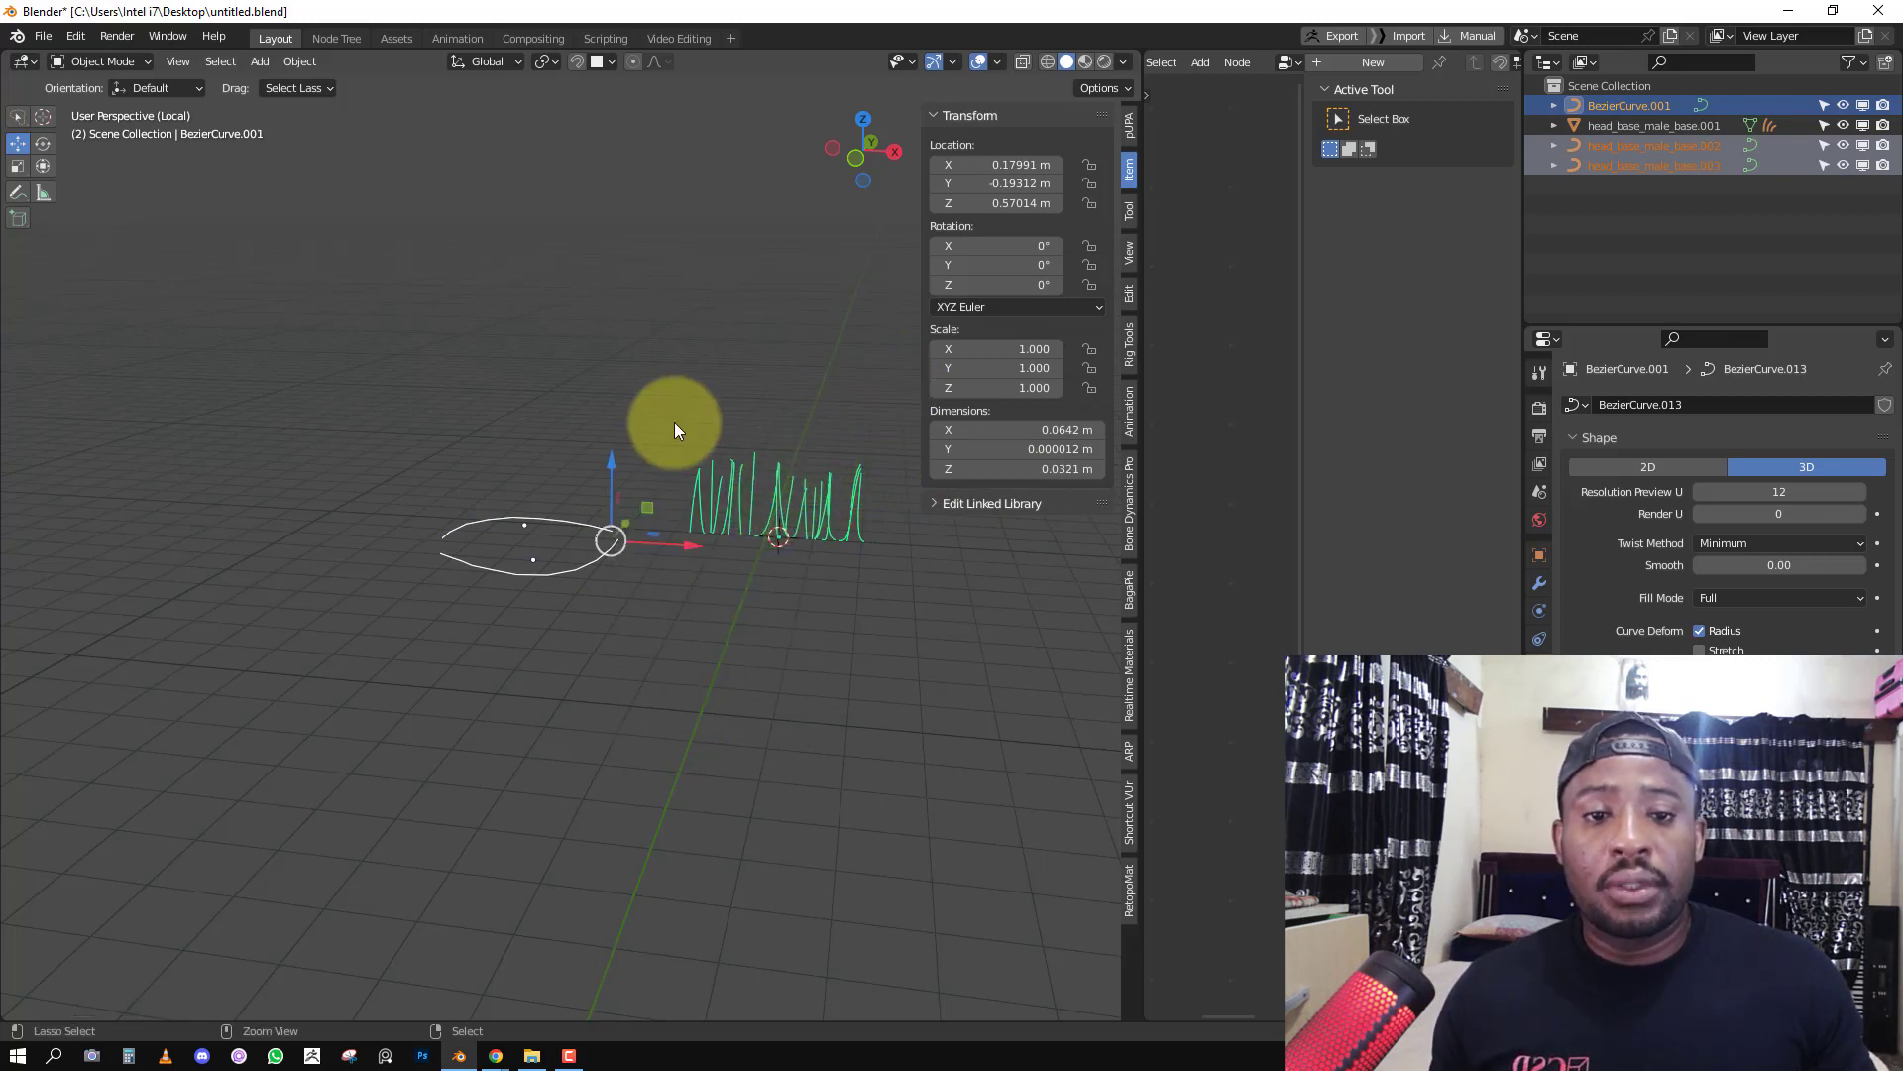
pyautogui.rightClick(805, 531)
pyautogui.press('s')
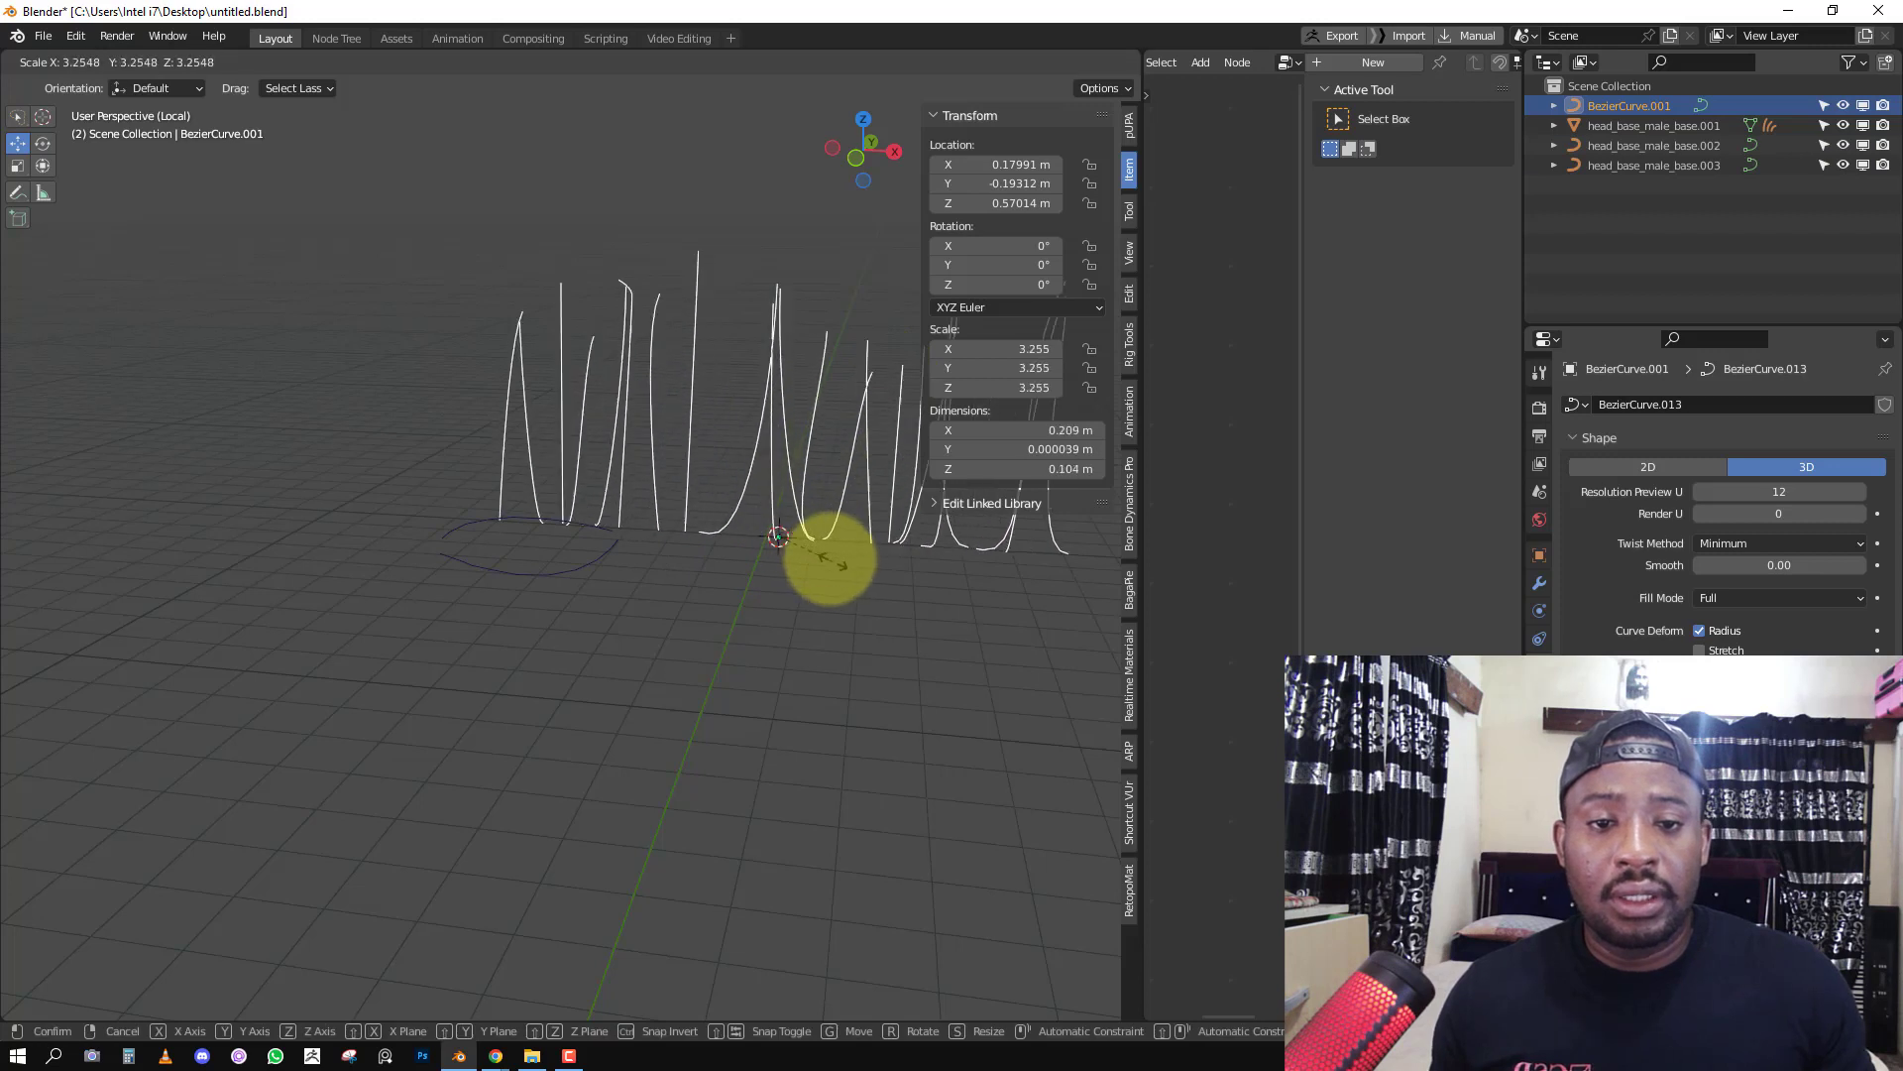
pyautogui.rightClick(805, 549)
# Add a UV sphere, place it above the curves and scale it to about 0.962.
pyautogui.hotkey('shift', 'a')
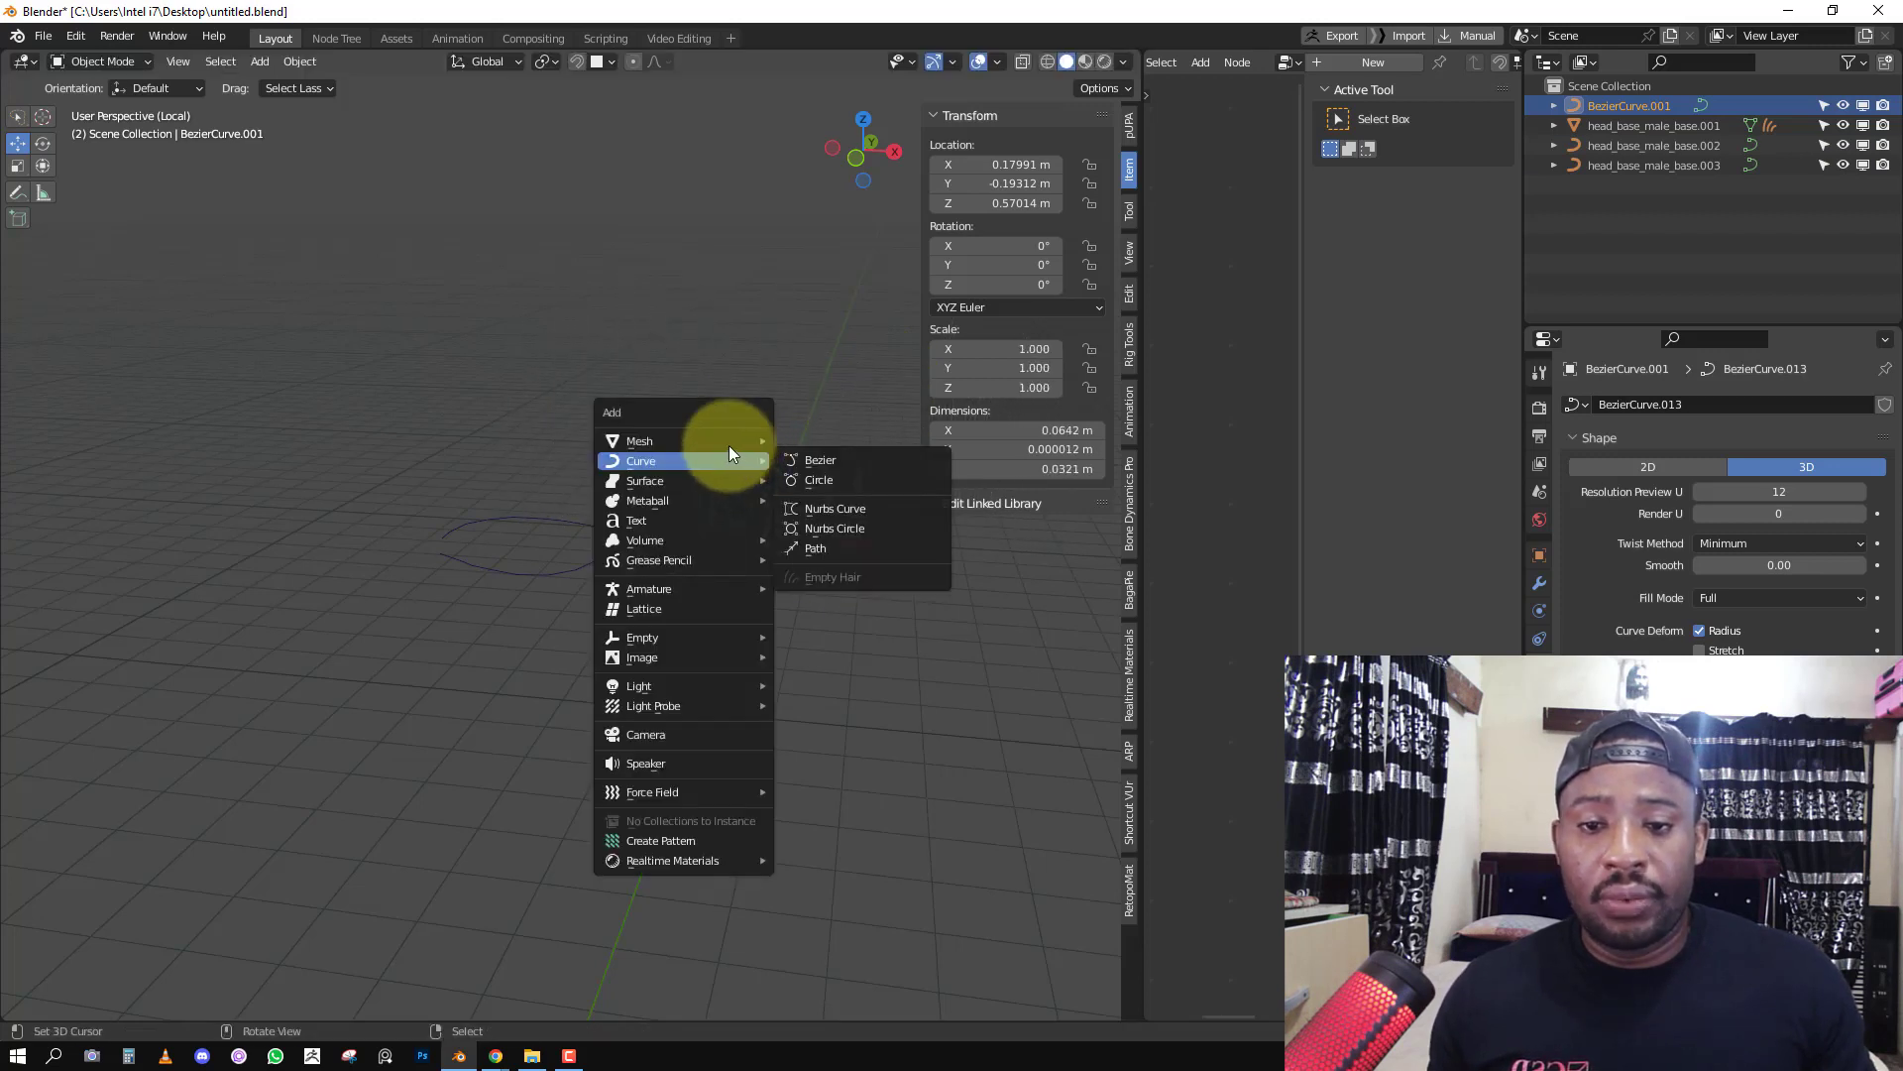
pyautogui.moveTo(739, 442)
pyautogui.click(821, 501)
pyautogui.press('s')
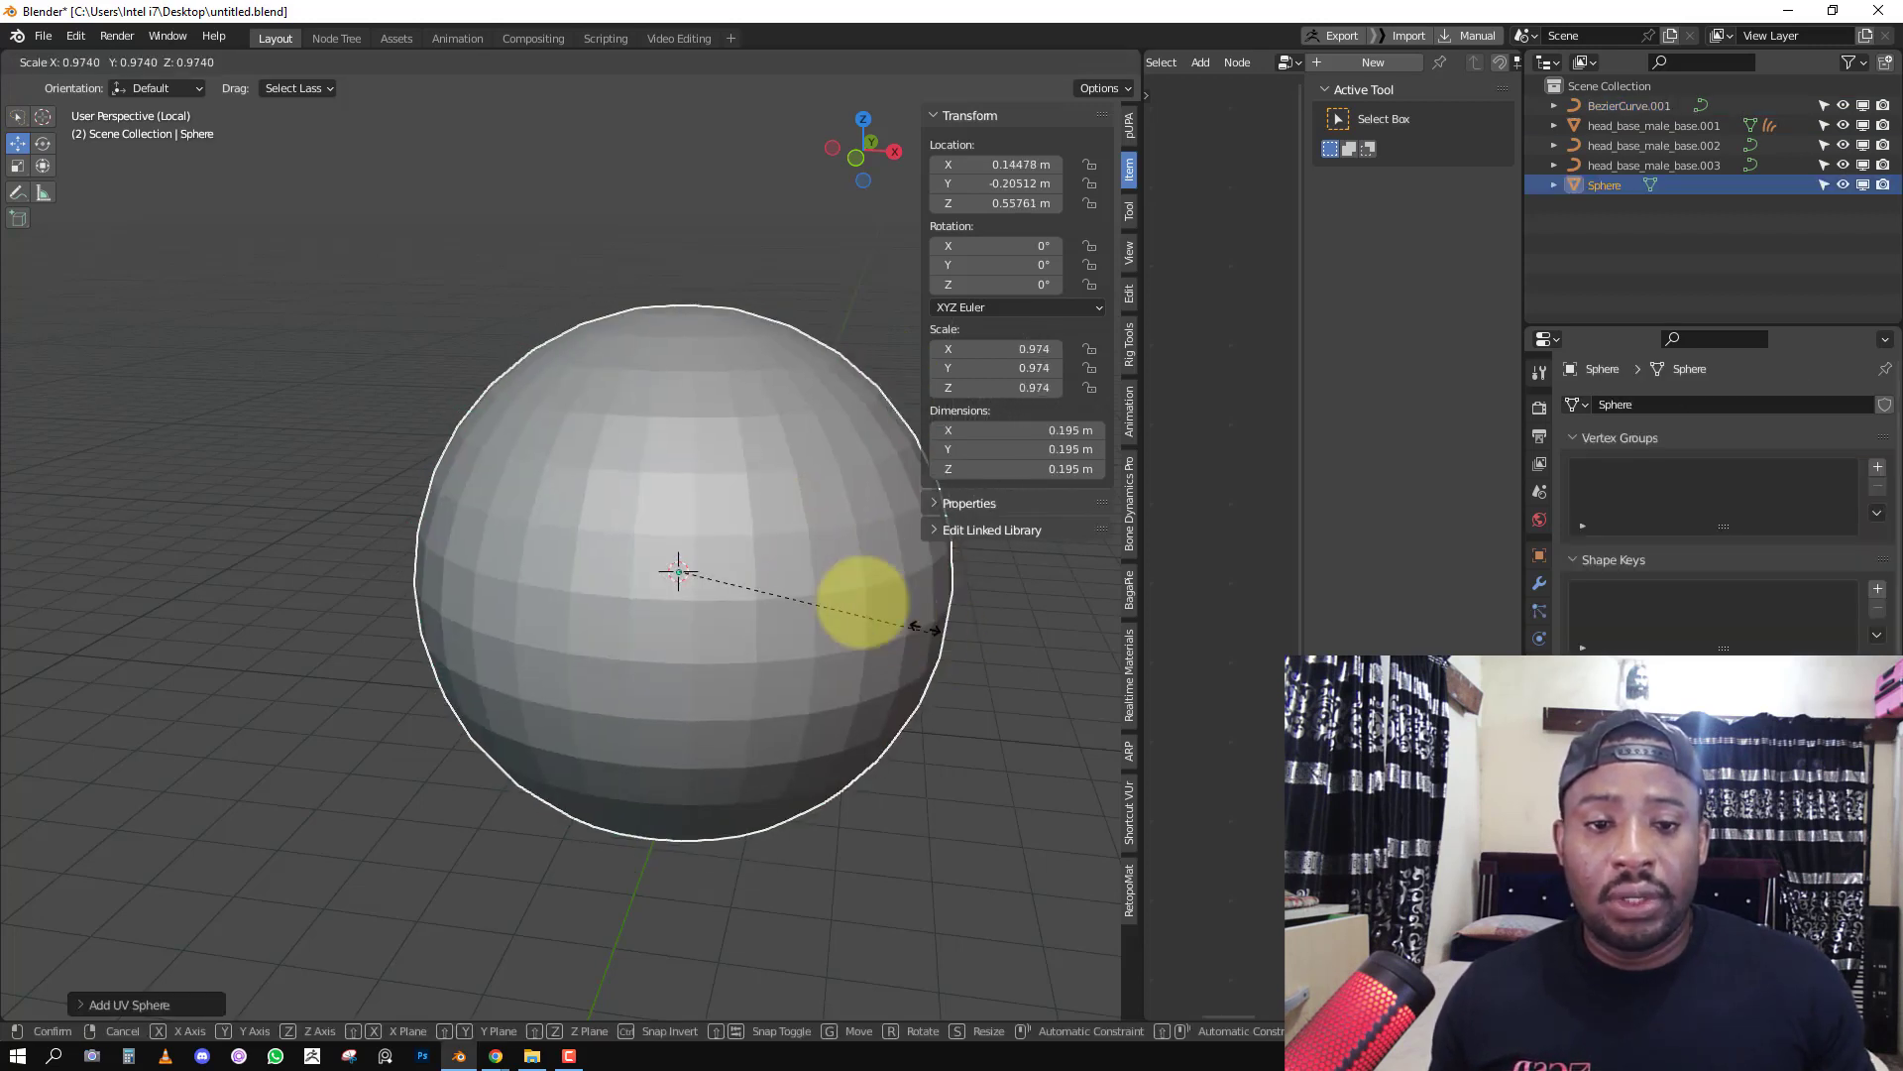
pyautogui.click(823, 589)
pyautogui.press('g')
pyautogui.click(659, 209)
pyautogui.press('s')
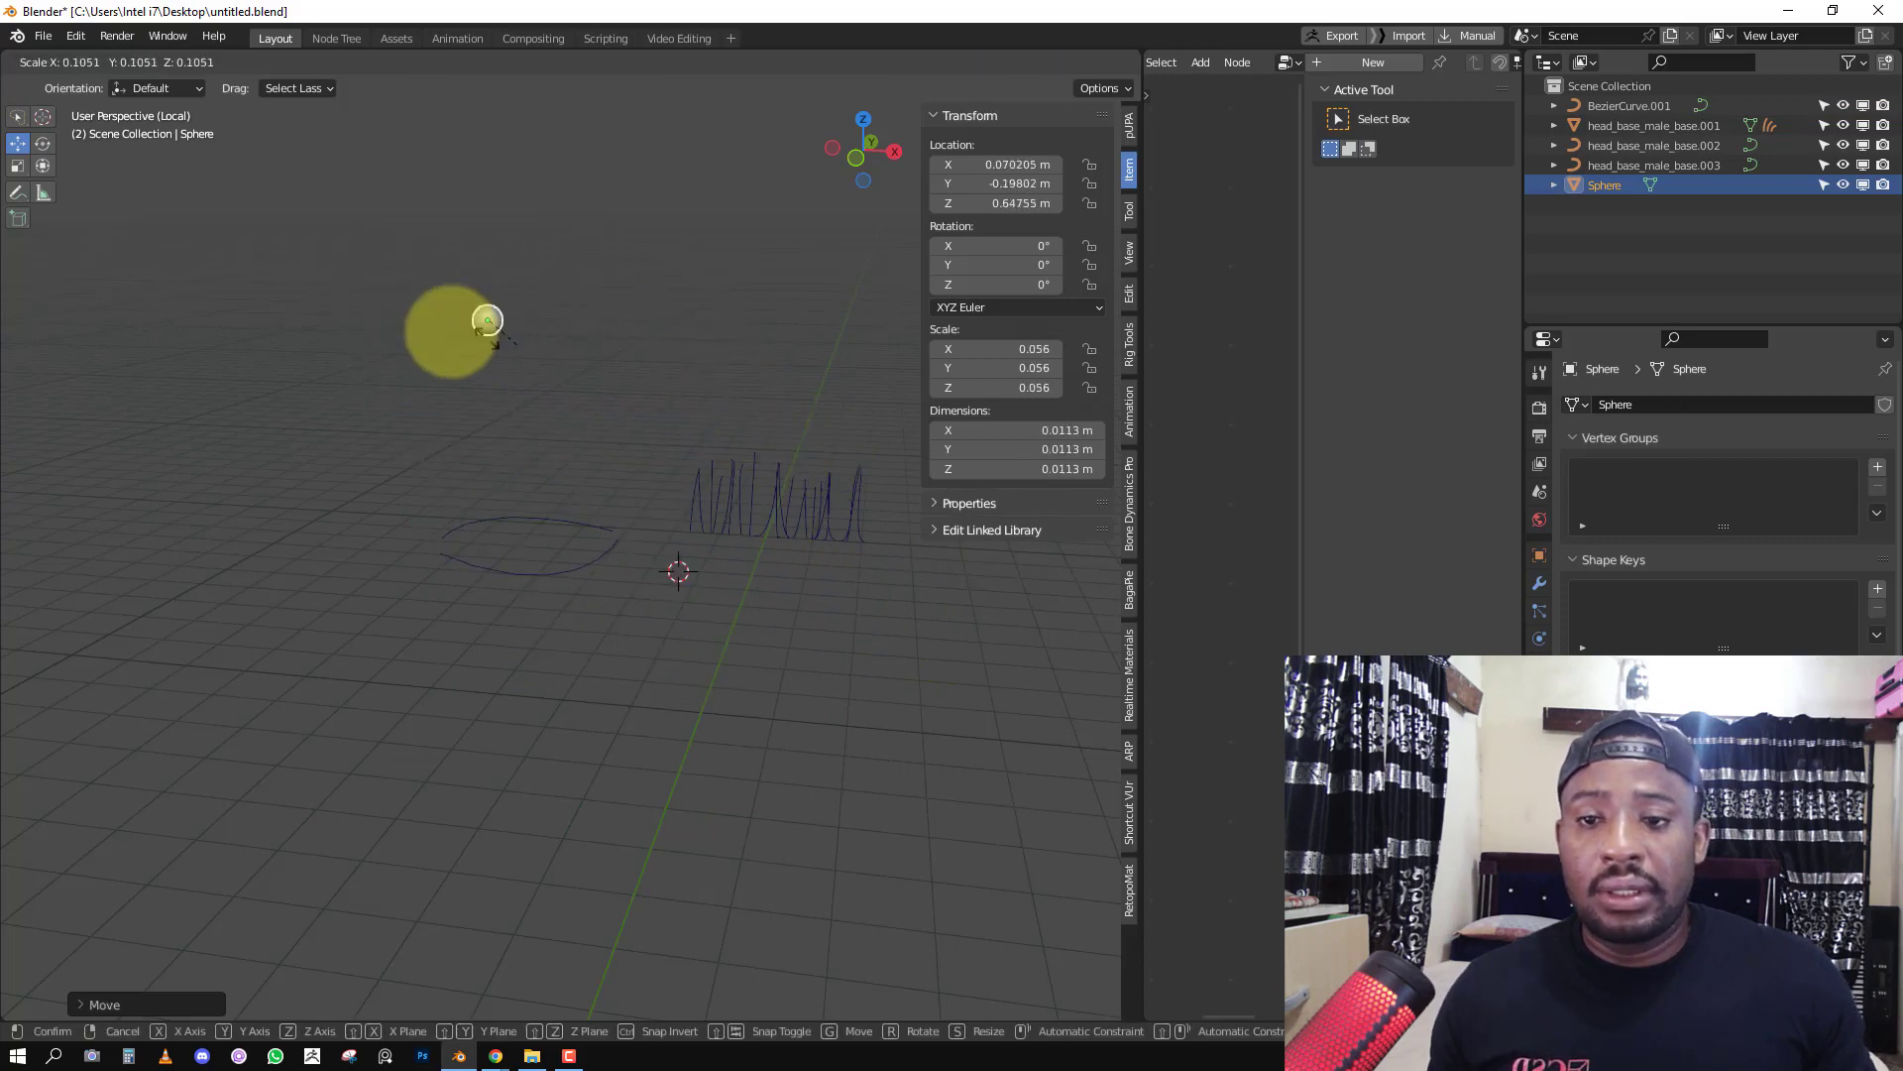
pyautogui.click(1045, 649)
pyautogui.scroll(-4, 658, 602)
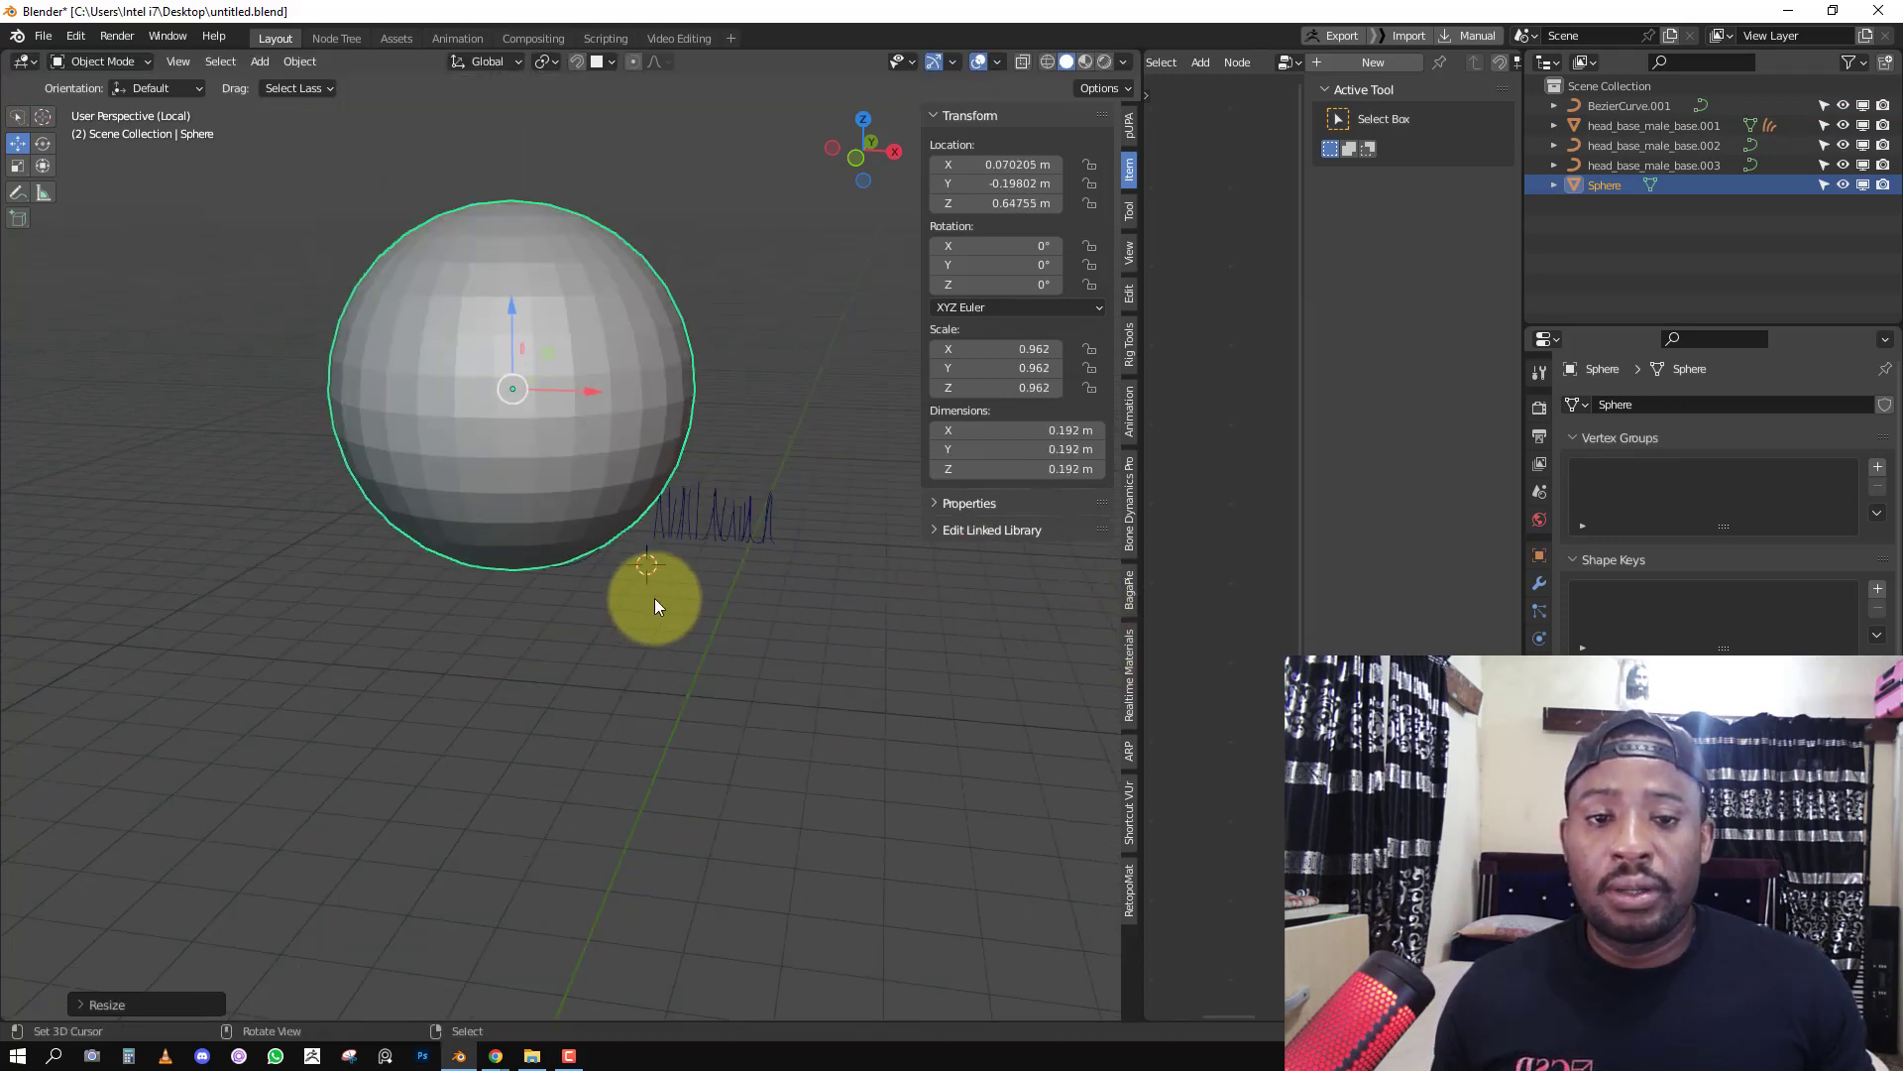
# Rotate the sphere freely by about -107° and apply its rotation and scale.
pyautogui.press('r')
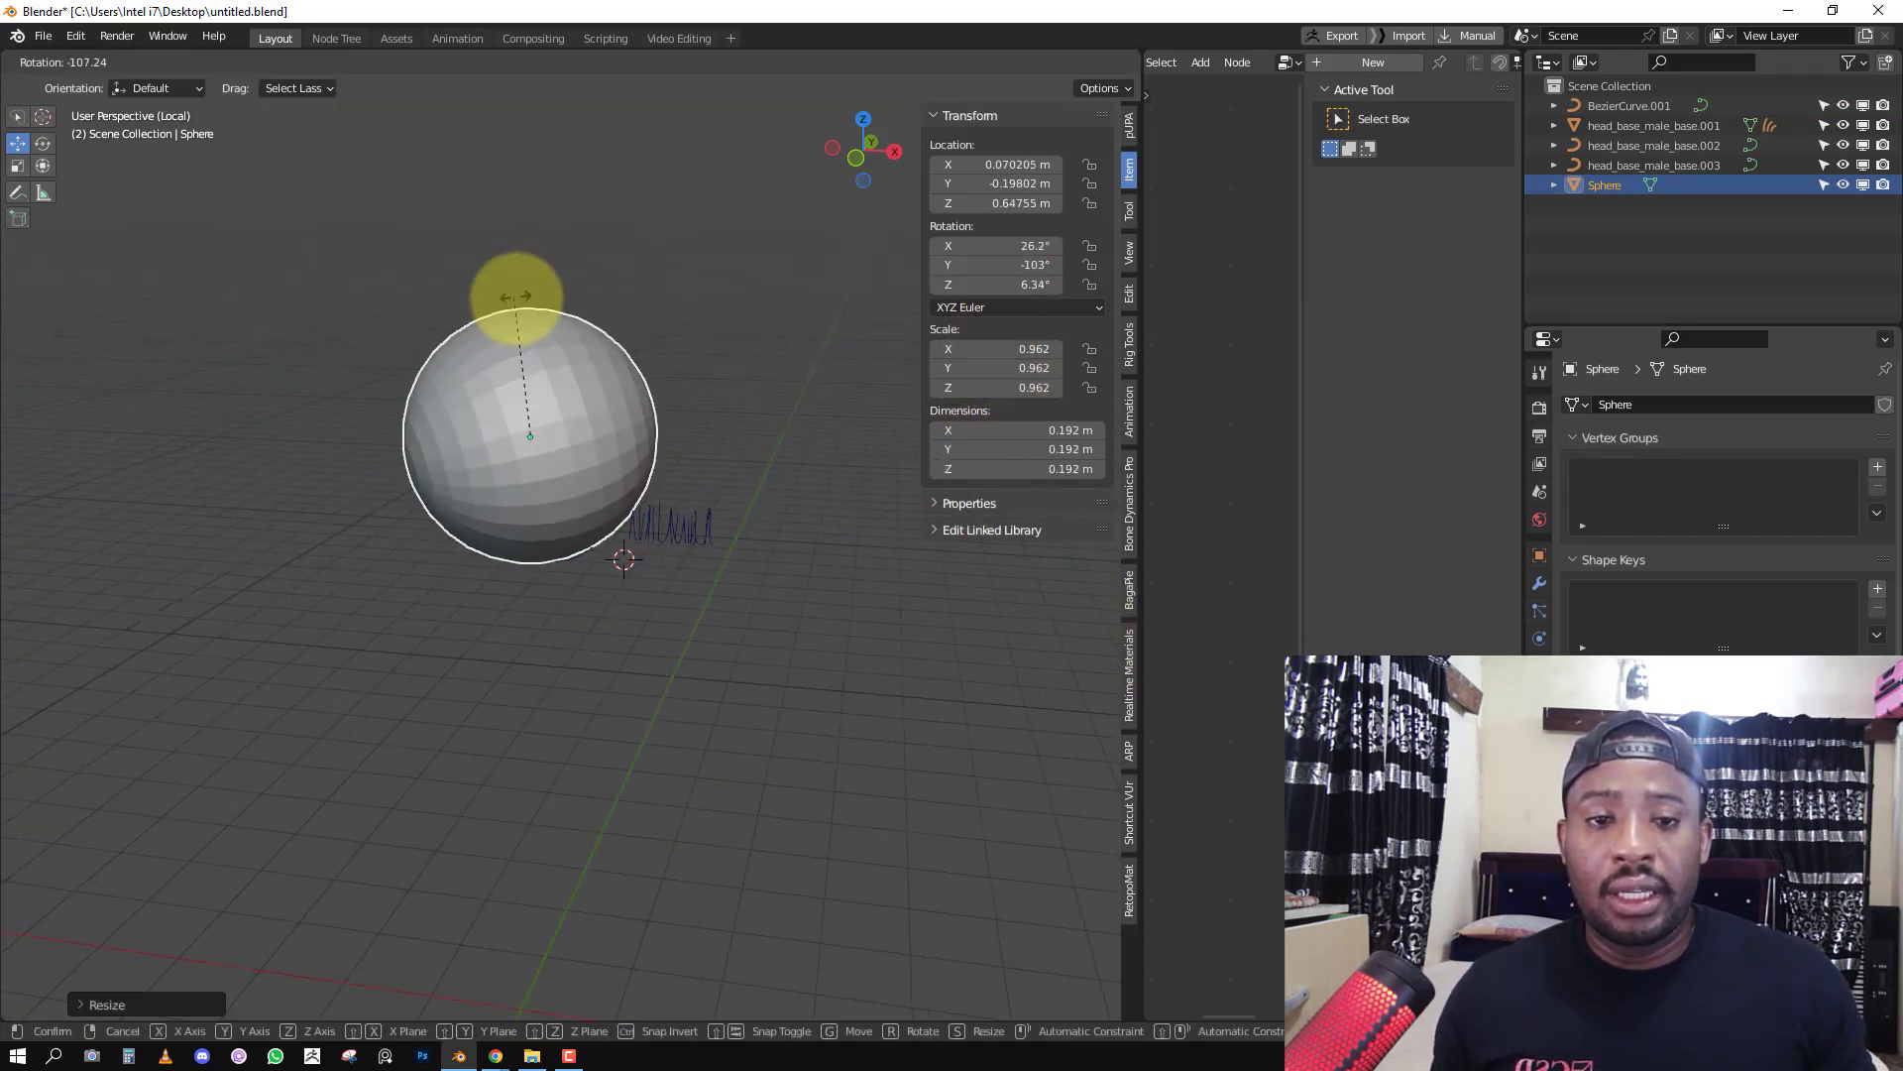
pyautogui.click(516, 297)
pyautogui.hotkey('ctrl', 'a')
pyautogui.click(849, 390)
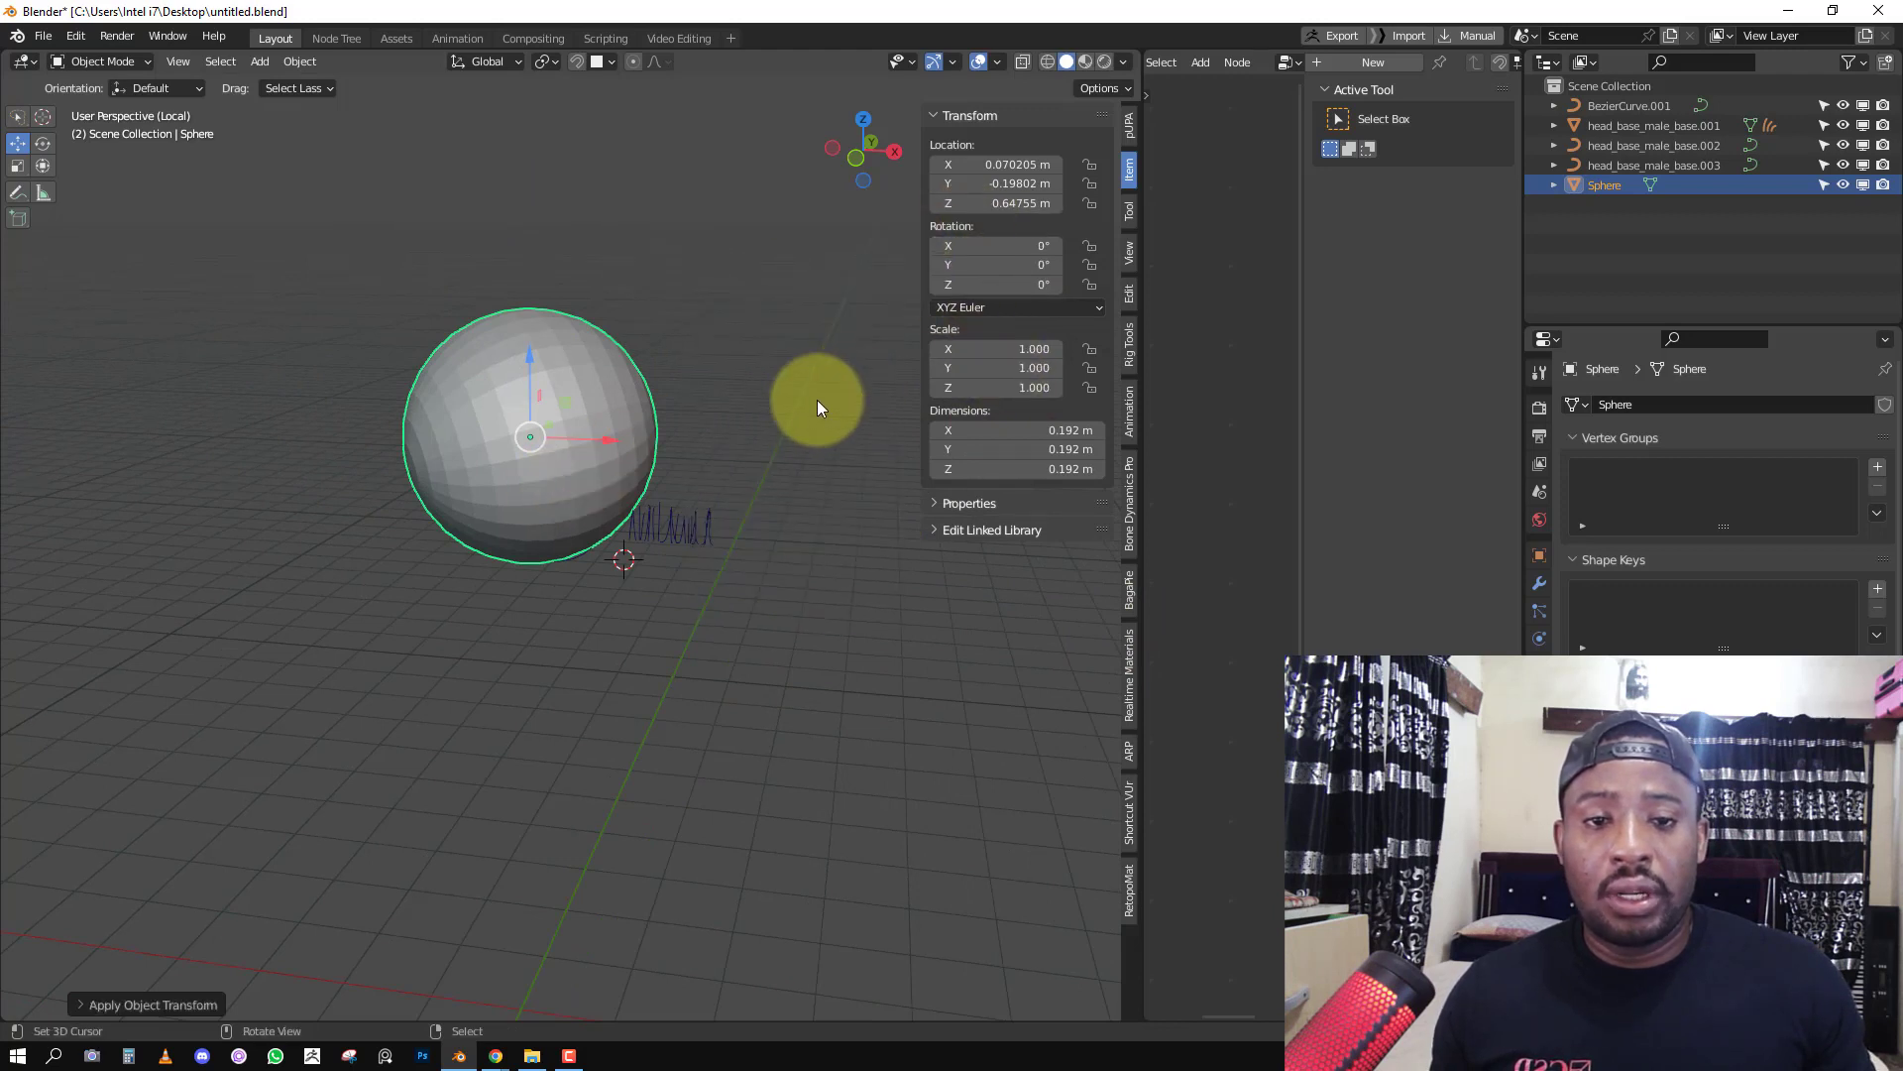
# Undo and reapply the sphere's rotation and scale, and delete the sphere.
pyautogui.hotkey('ctrl', 'z')
pyautogui.hotkey('ctrl', 'a')
pyautogui.click(836, 379)
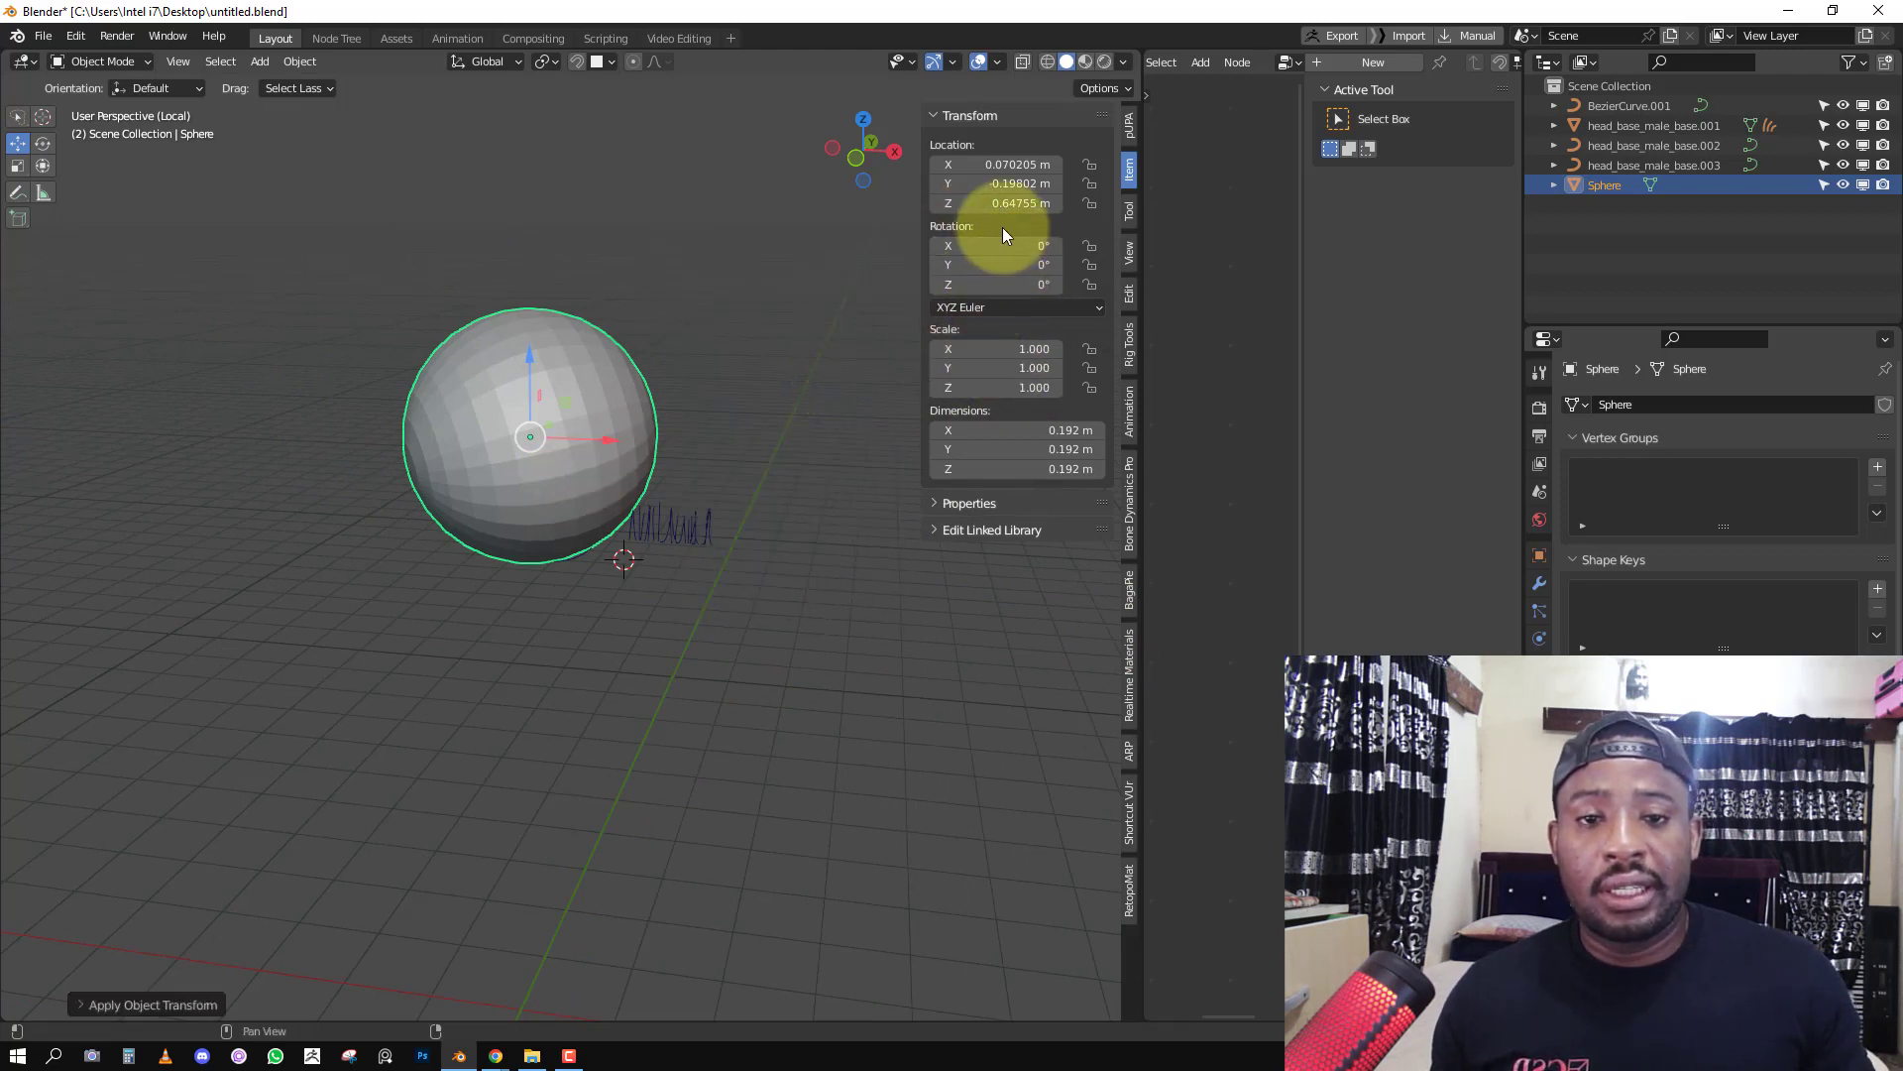
pyautogui.press('Delete')
# Apply rotation and scale to all the curves again, and check the upper eyelid curve's transform values.
pyautogui.press('KP_1')
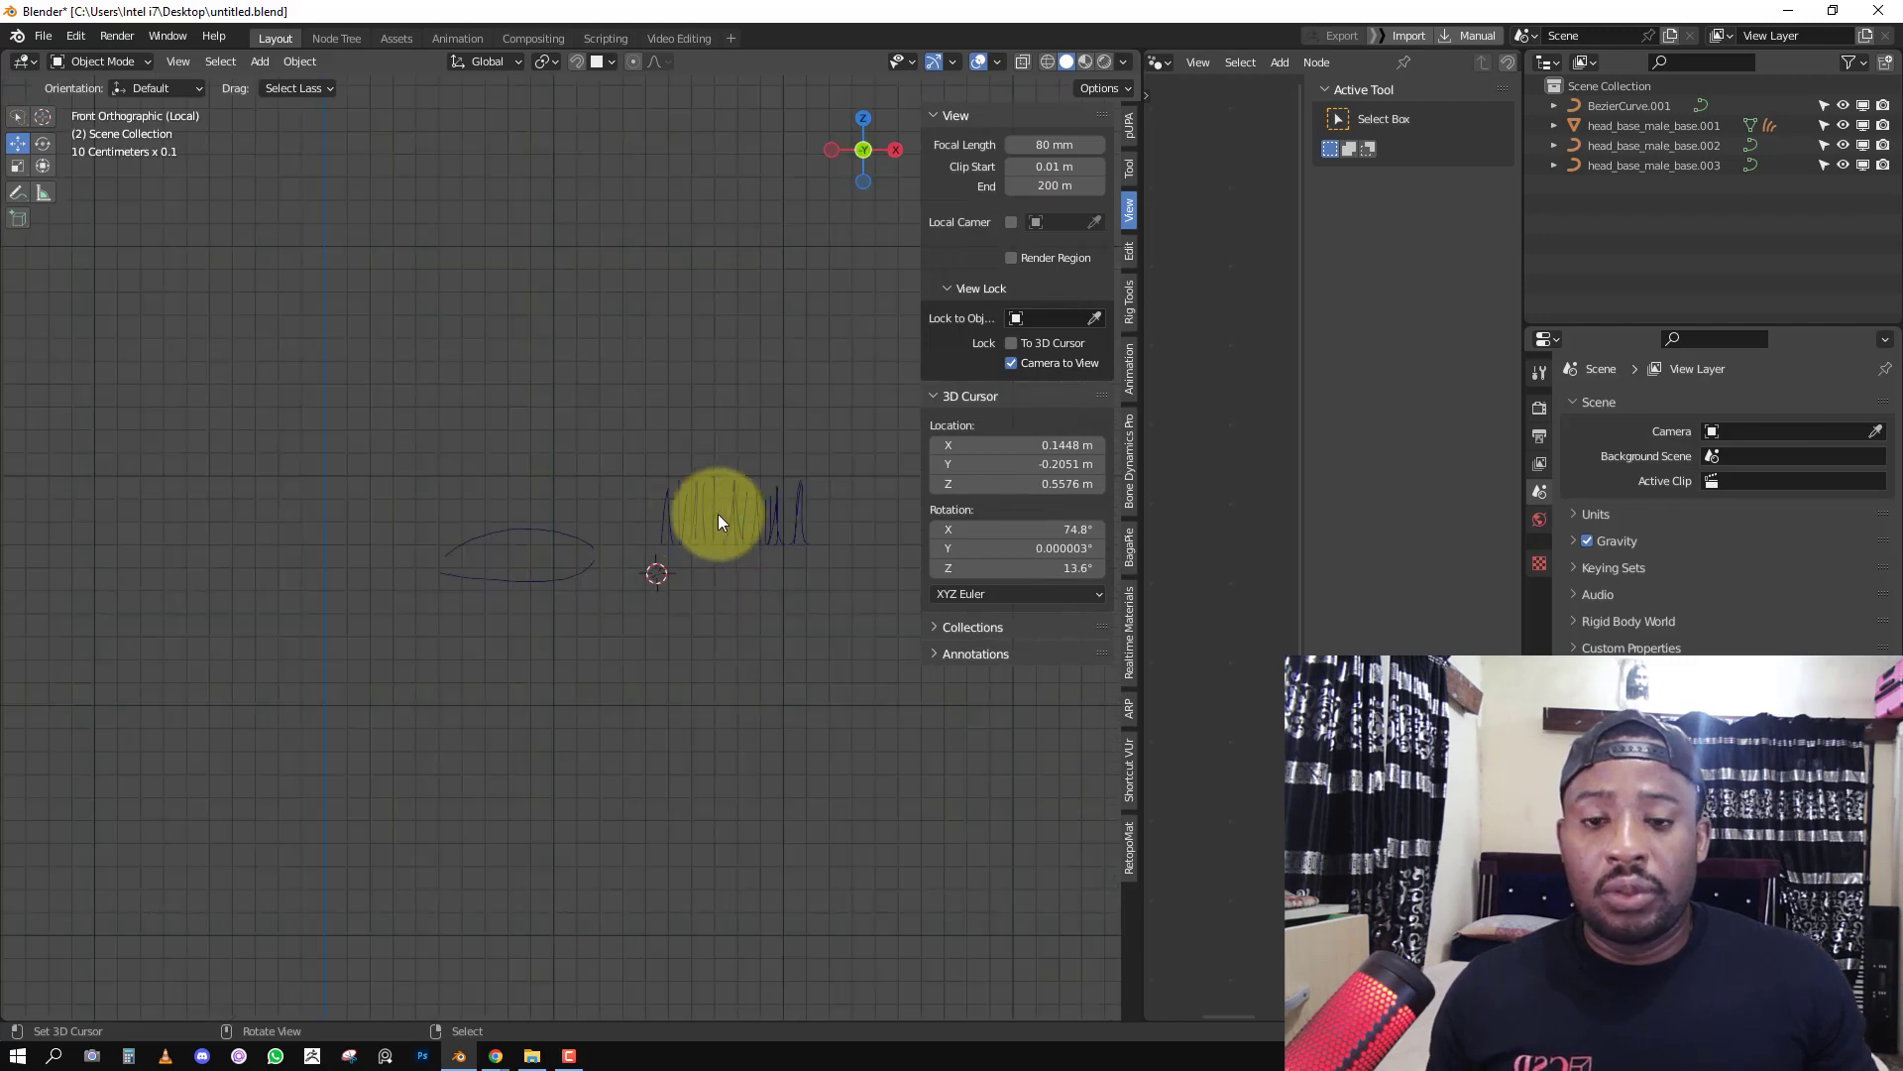
pyautogui.press('a')
pyautogui.hotkey('ctrl', 'a')
pyautogui.click(788, 569)
pyautogui.moveTo(747, 561); pyautogui.dragTo(627, 593, button='middle')
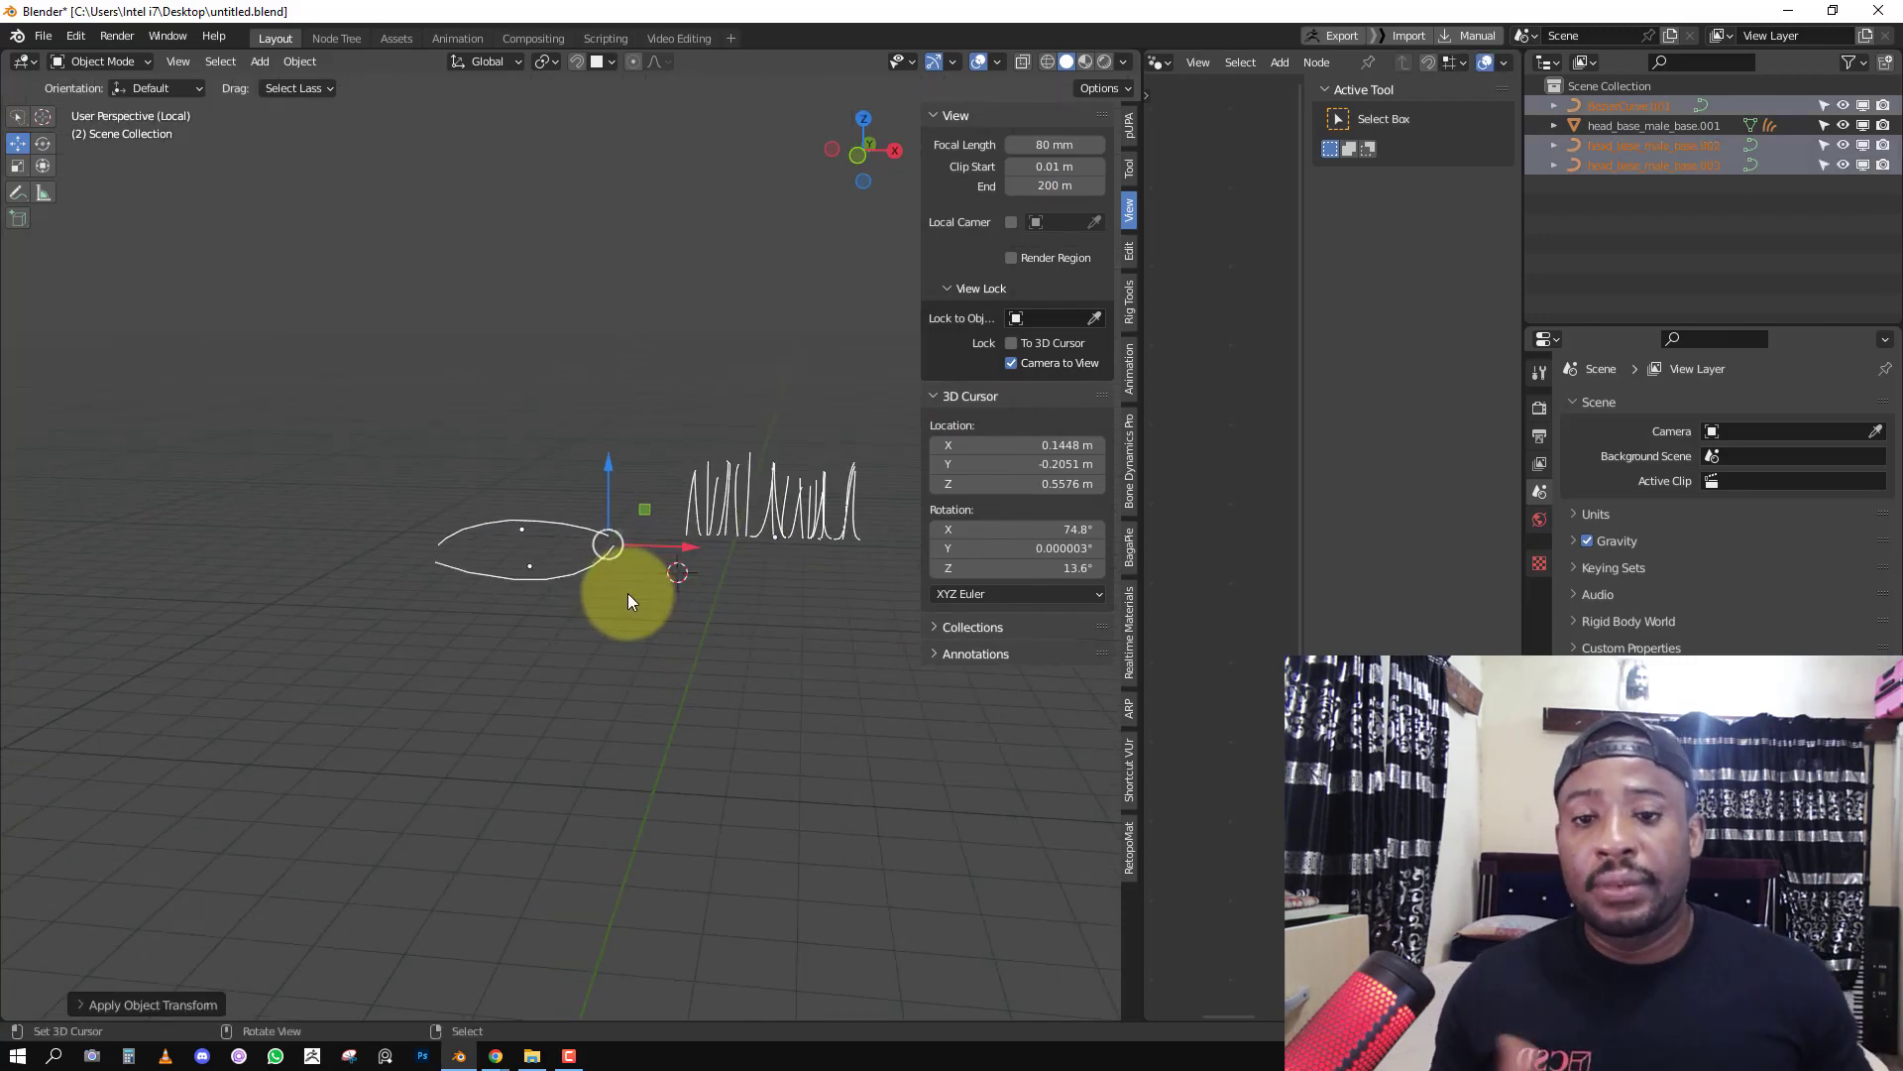
pyautogui.hotkey('alt', 'a')
pyautogui.rightClick(544, 525)
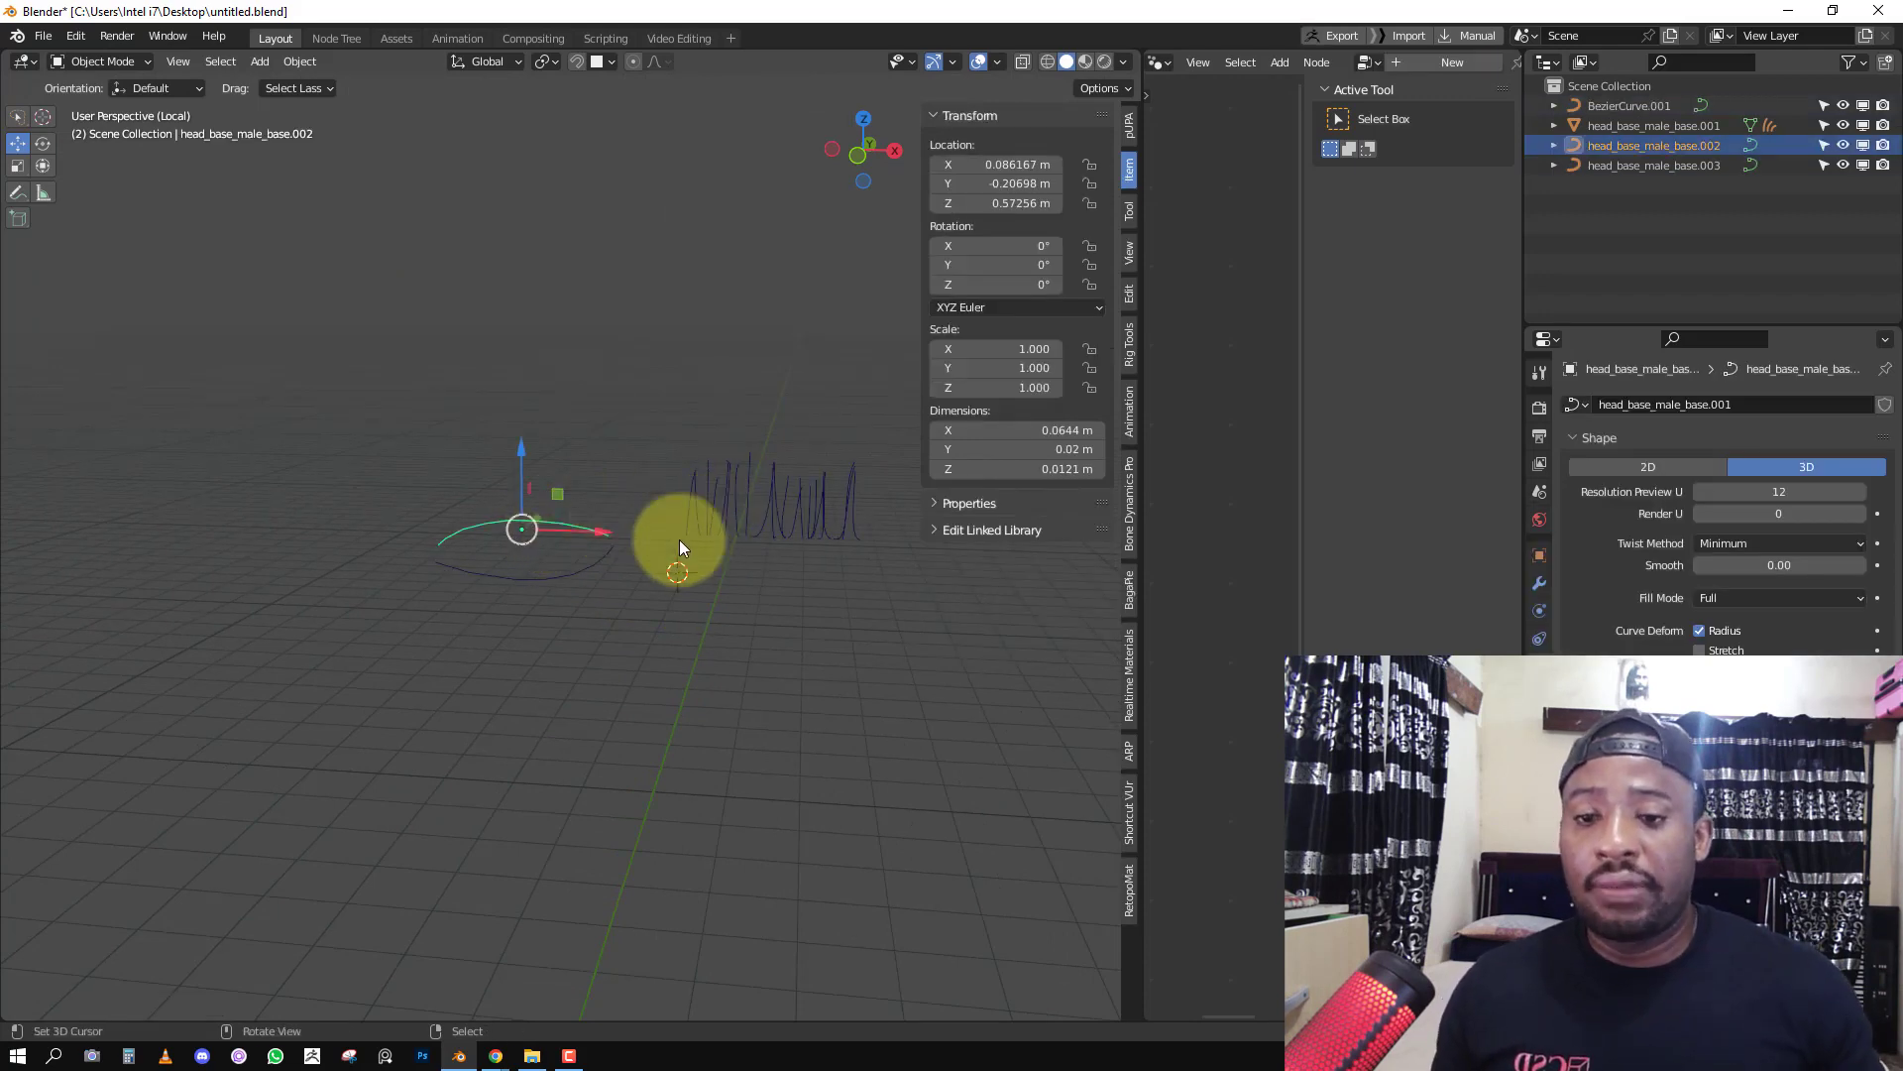
pyautogui.moveTo(680, 540); pyautogui.dragTo(641, 541, button='middle')
# Apply rotation and scale to all three curves and set their origins to Center of Mass (Surface).
pyautogui.press('a')
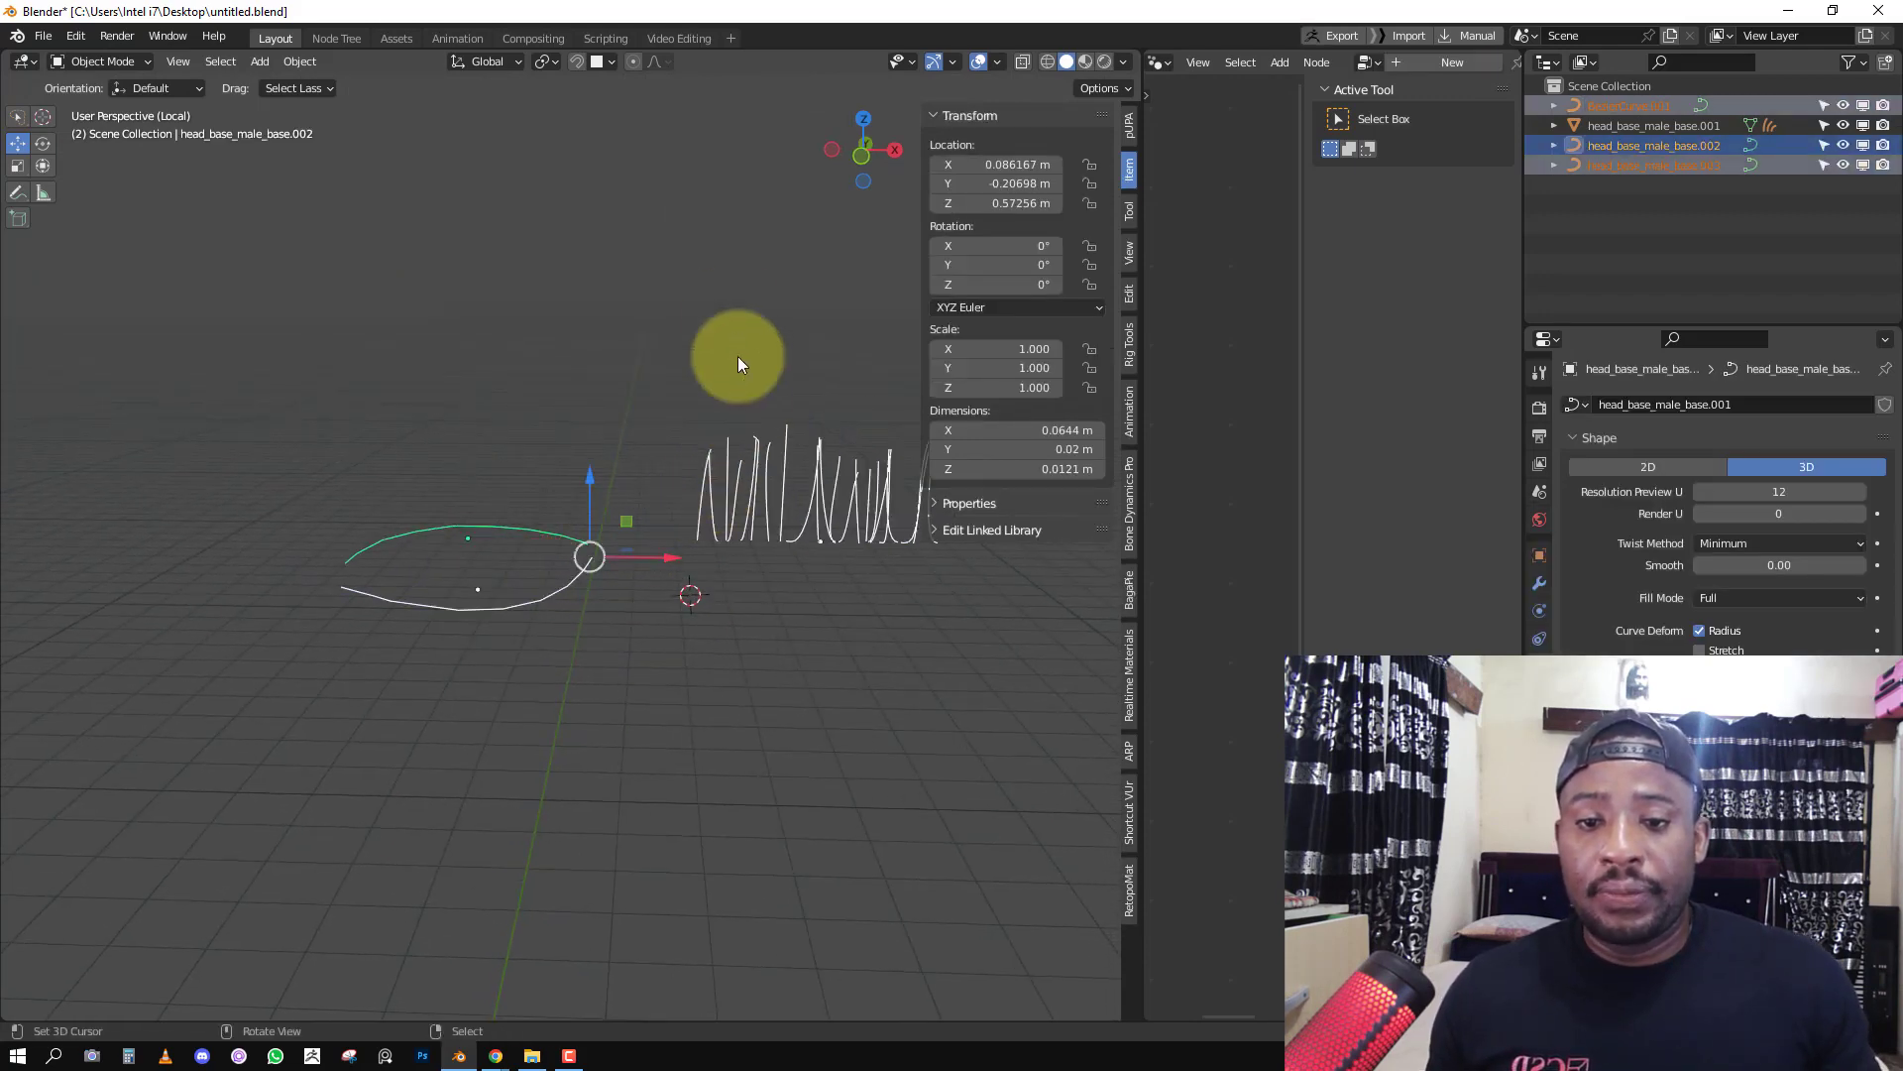
pyautogui.hotkey('ctrl', 'a')
pyautogui.click(729, 313)
pyautogui.click(287, 66)
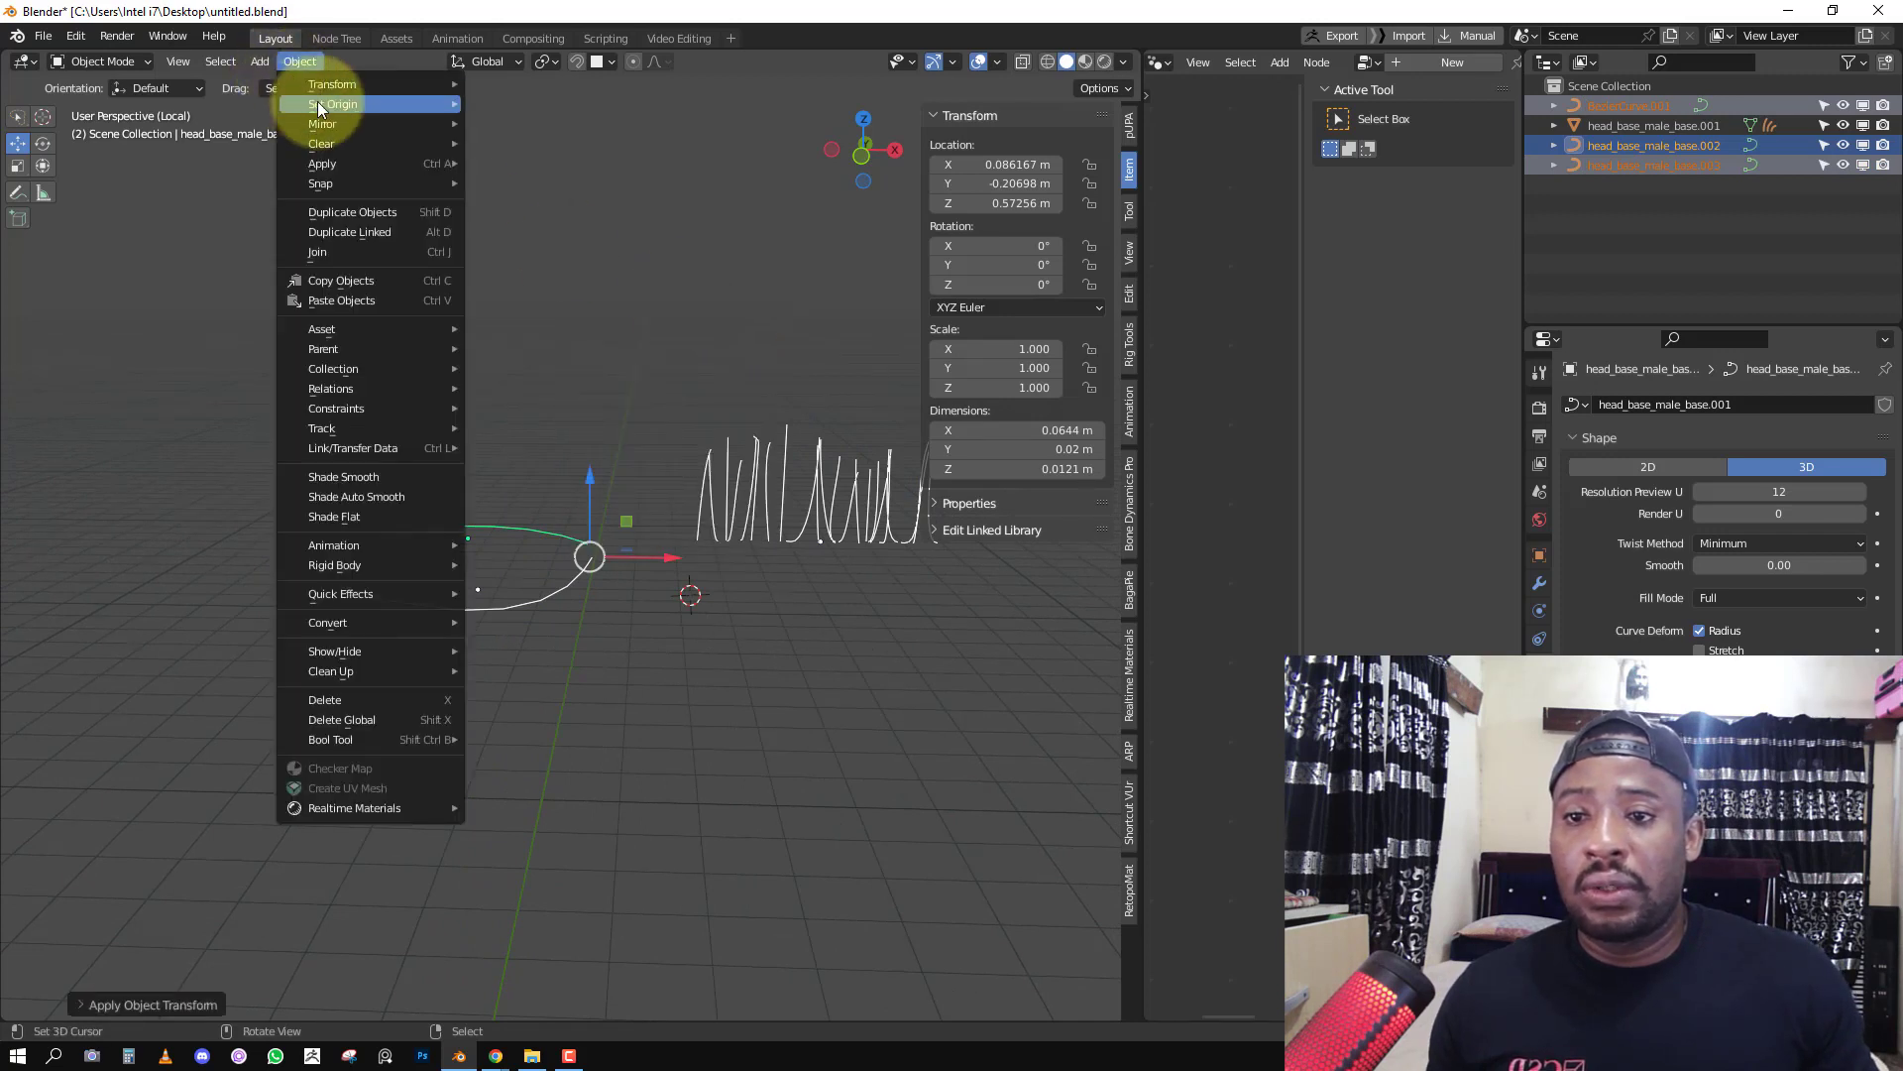
pyautogui.moveTo(317, 101)
pyautogui.click(570, 169)
# Set the origins of the upper and lower eyelid curves to their geometry.
pyautogui.rightClick(556, 533)
pyautogui.keyDown('shift'); pyautogui.rightClick(558, 589); pyautogui.keyUp('shift')
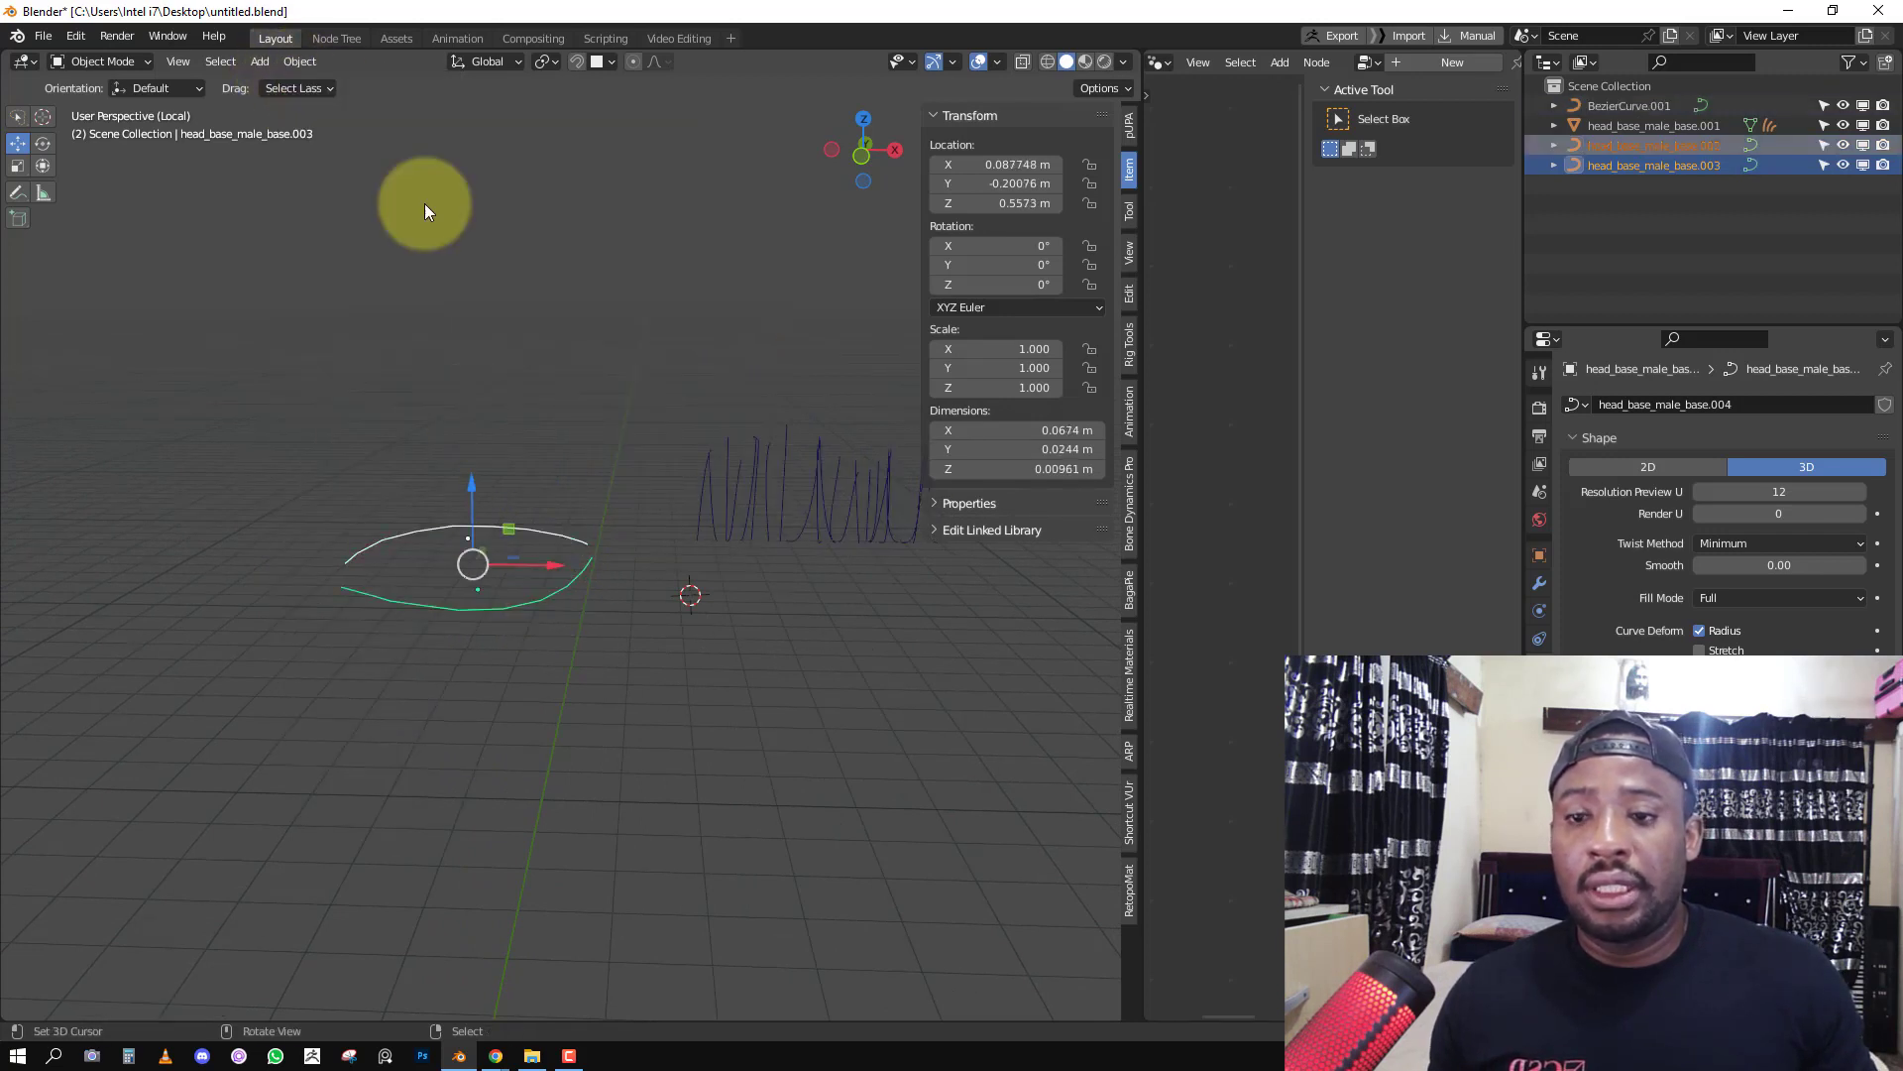
pyautogui.click(296, 62)
pyautogui.moveTo(461, 123)
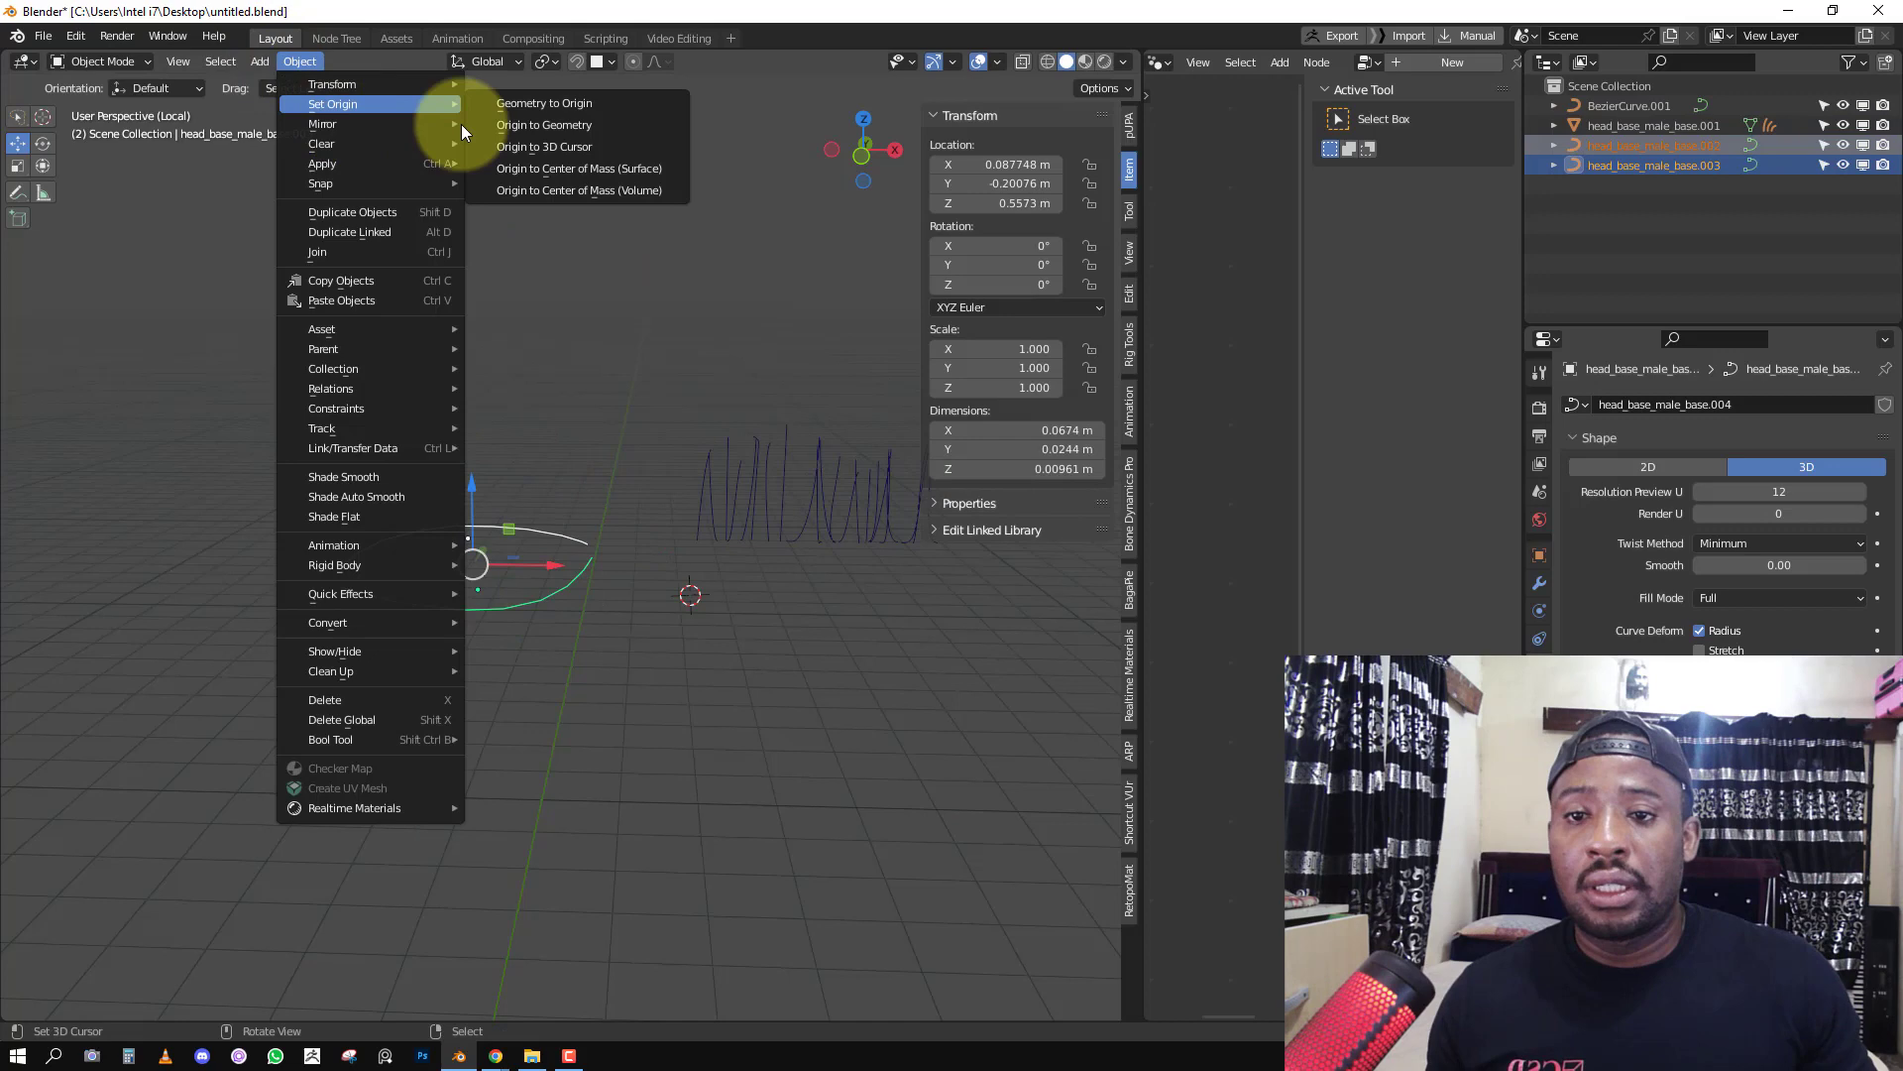
pyautogui.click(591, 134)
# Scale the eyelash curve down to about 0.42.
pyautogui.hotkey('alt', 'a')
pyautogui.rightClick(770, 510)
pyautogui.press('s')
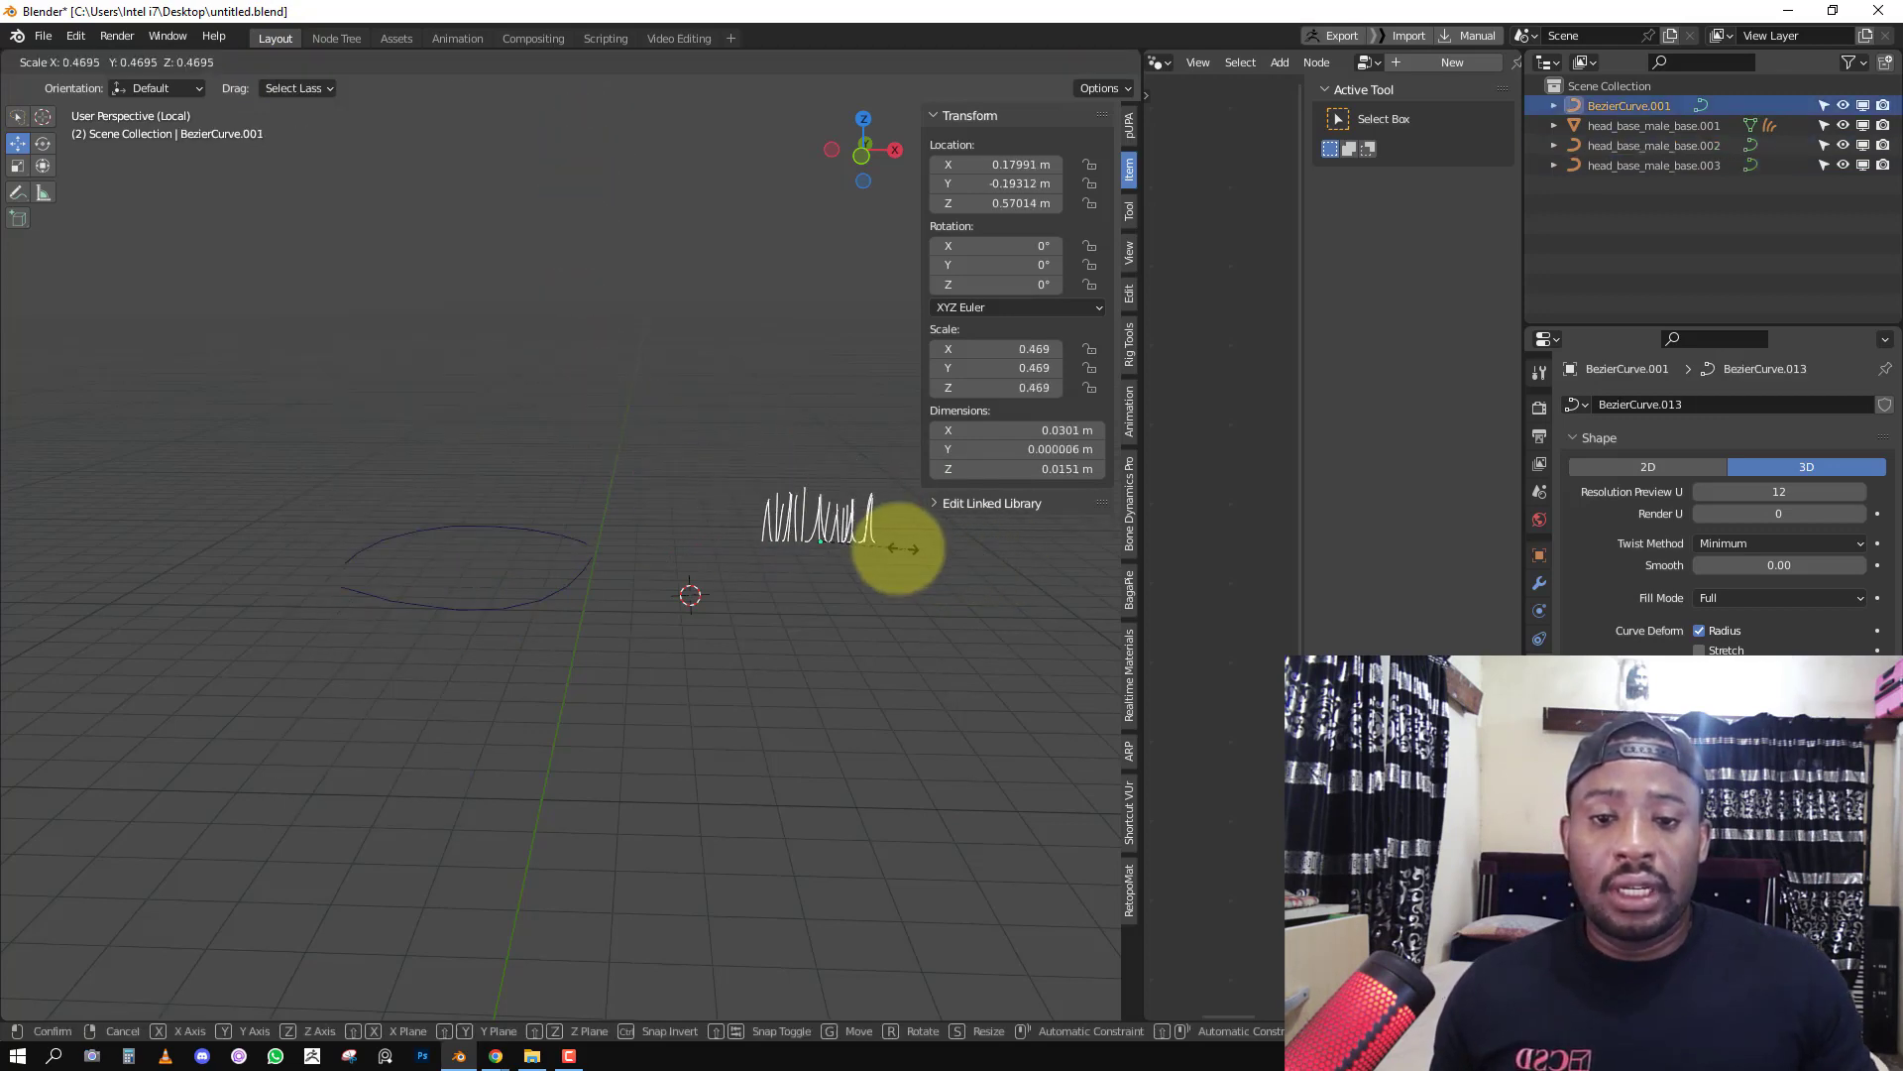
pyautogui.click(897, 549)
# Search the add-on preferences for "cop" and review the details of the Copy Attributes Menu add-on.
pyautogui.press('KP_1')
pyautogui.press('F4')
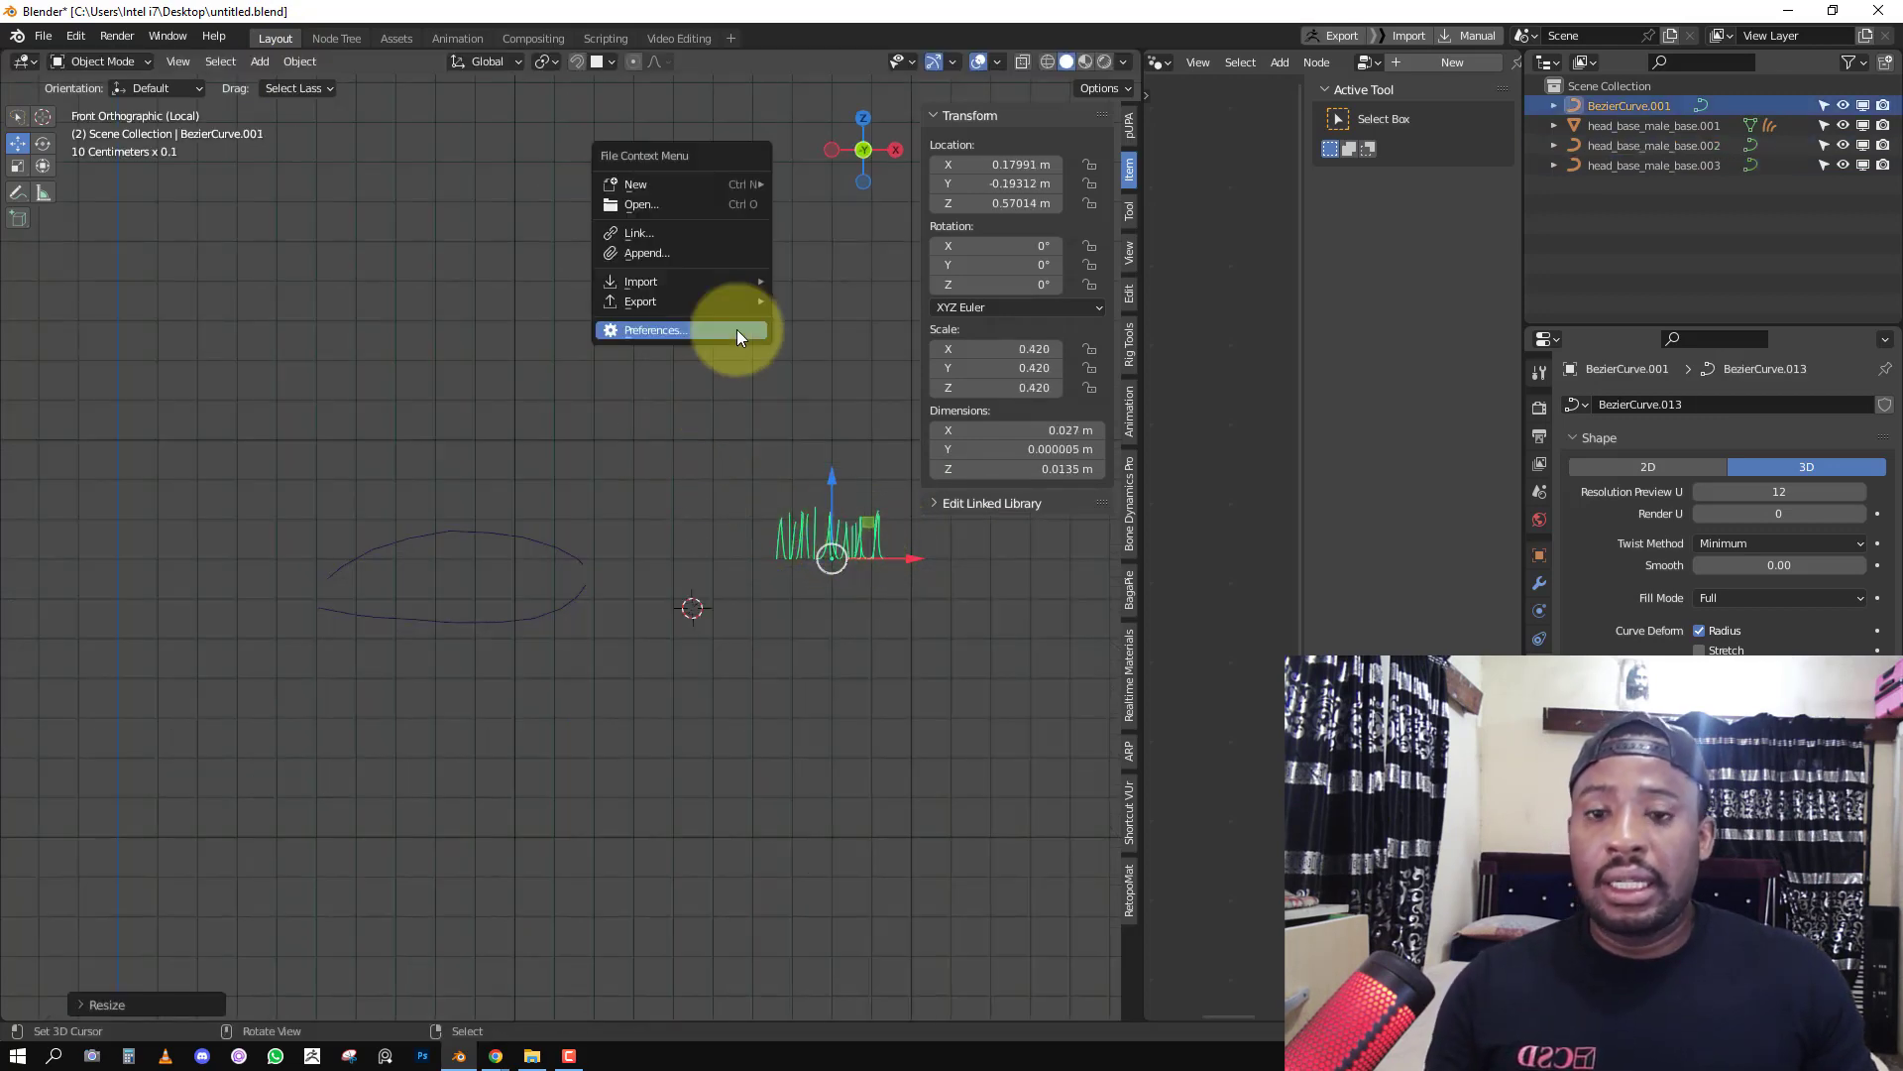
pyautogui.click(723, 329)
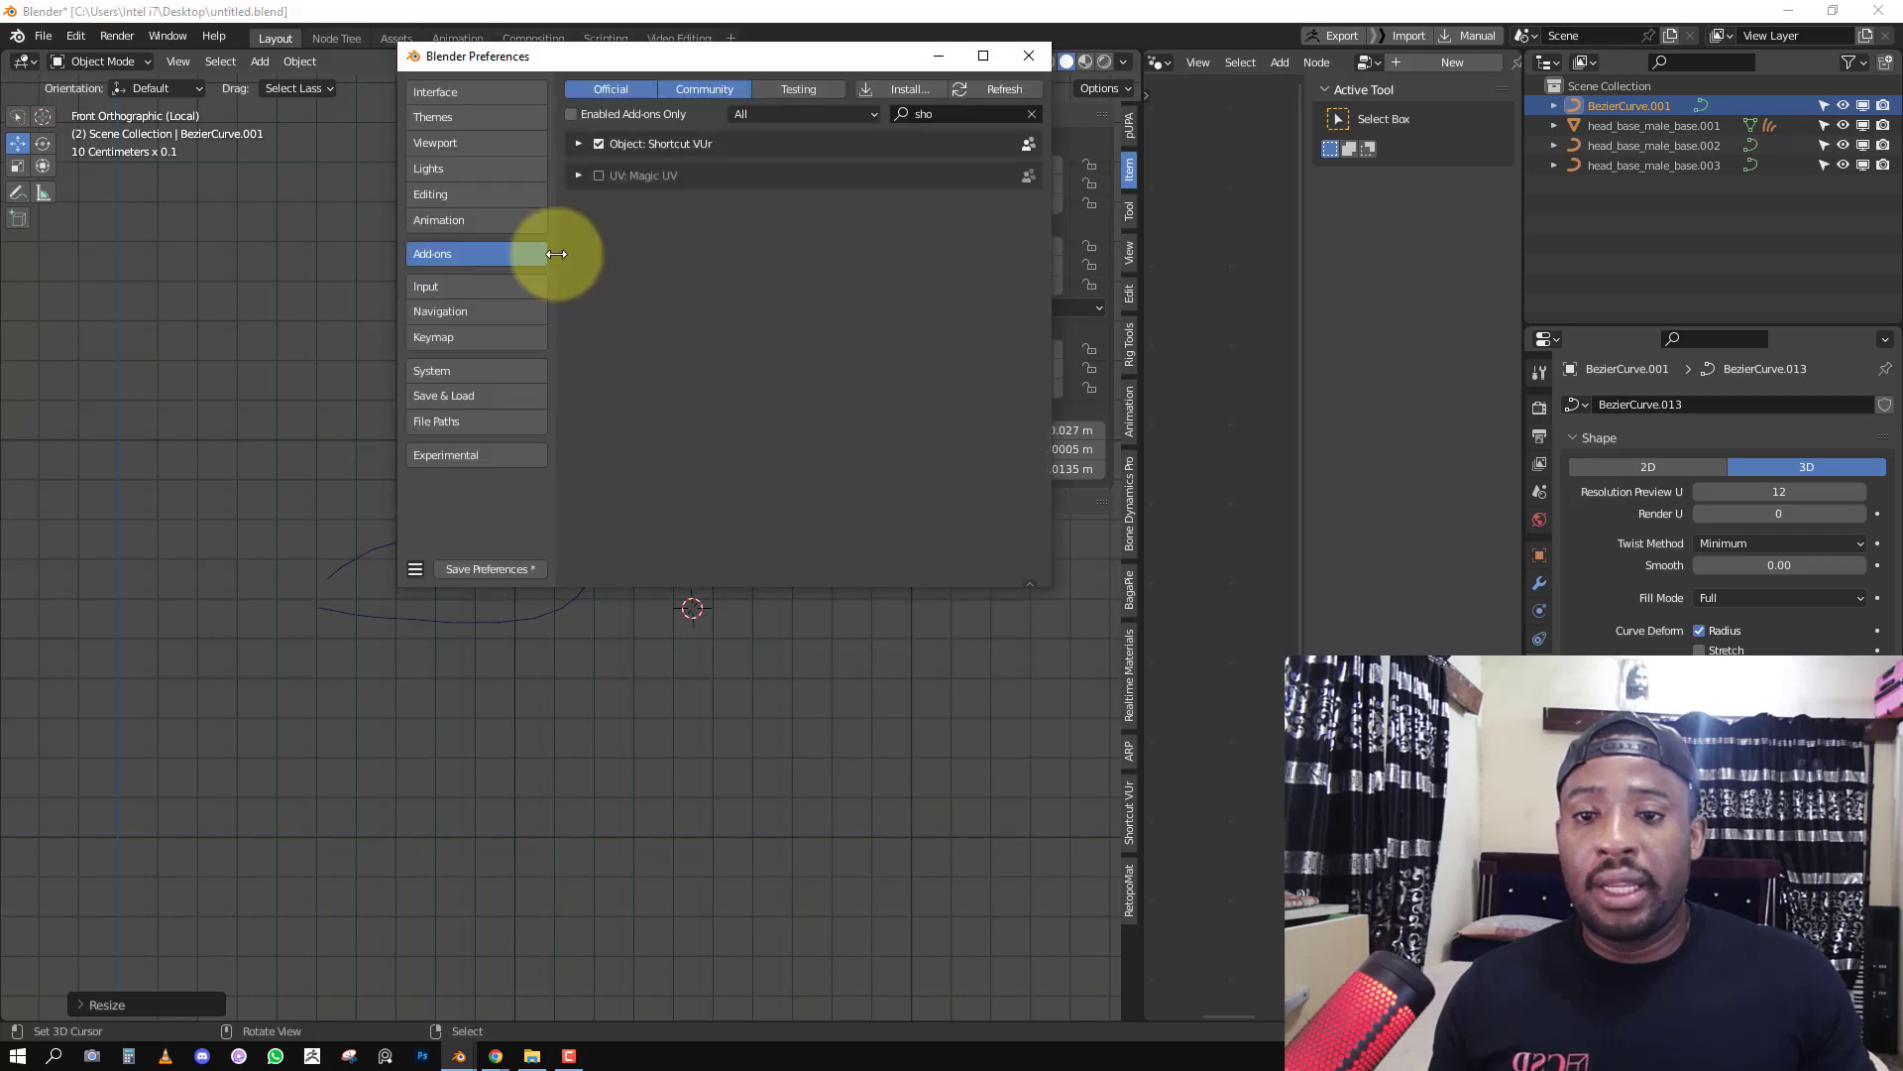
pyautogui.click(982, 112)
pyautogui.write('cop')
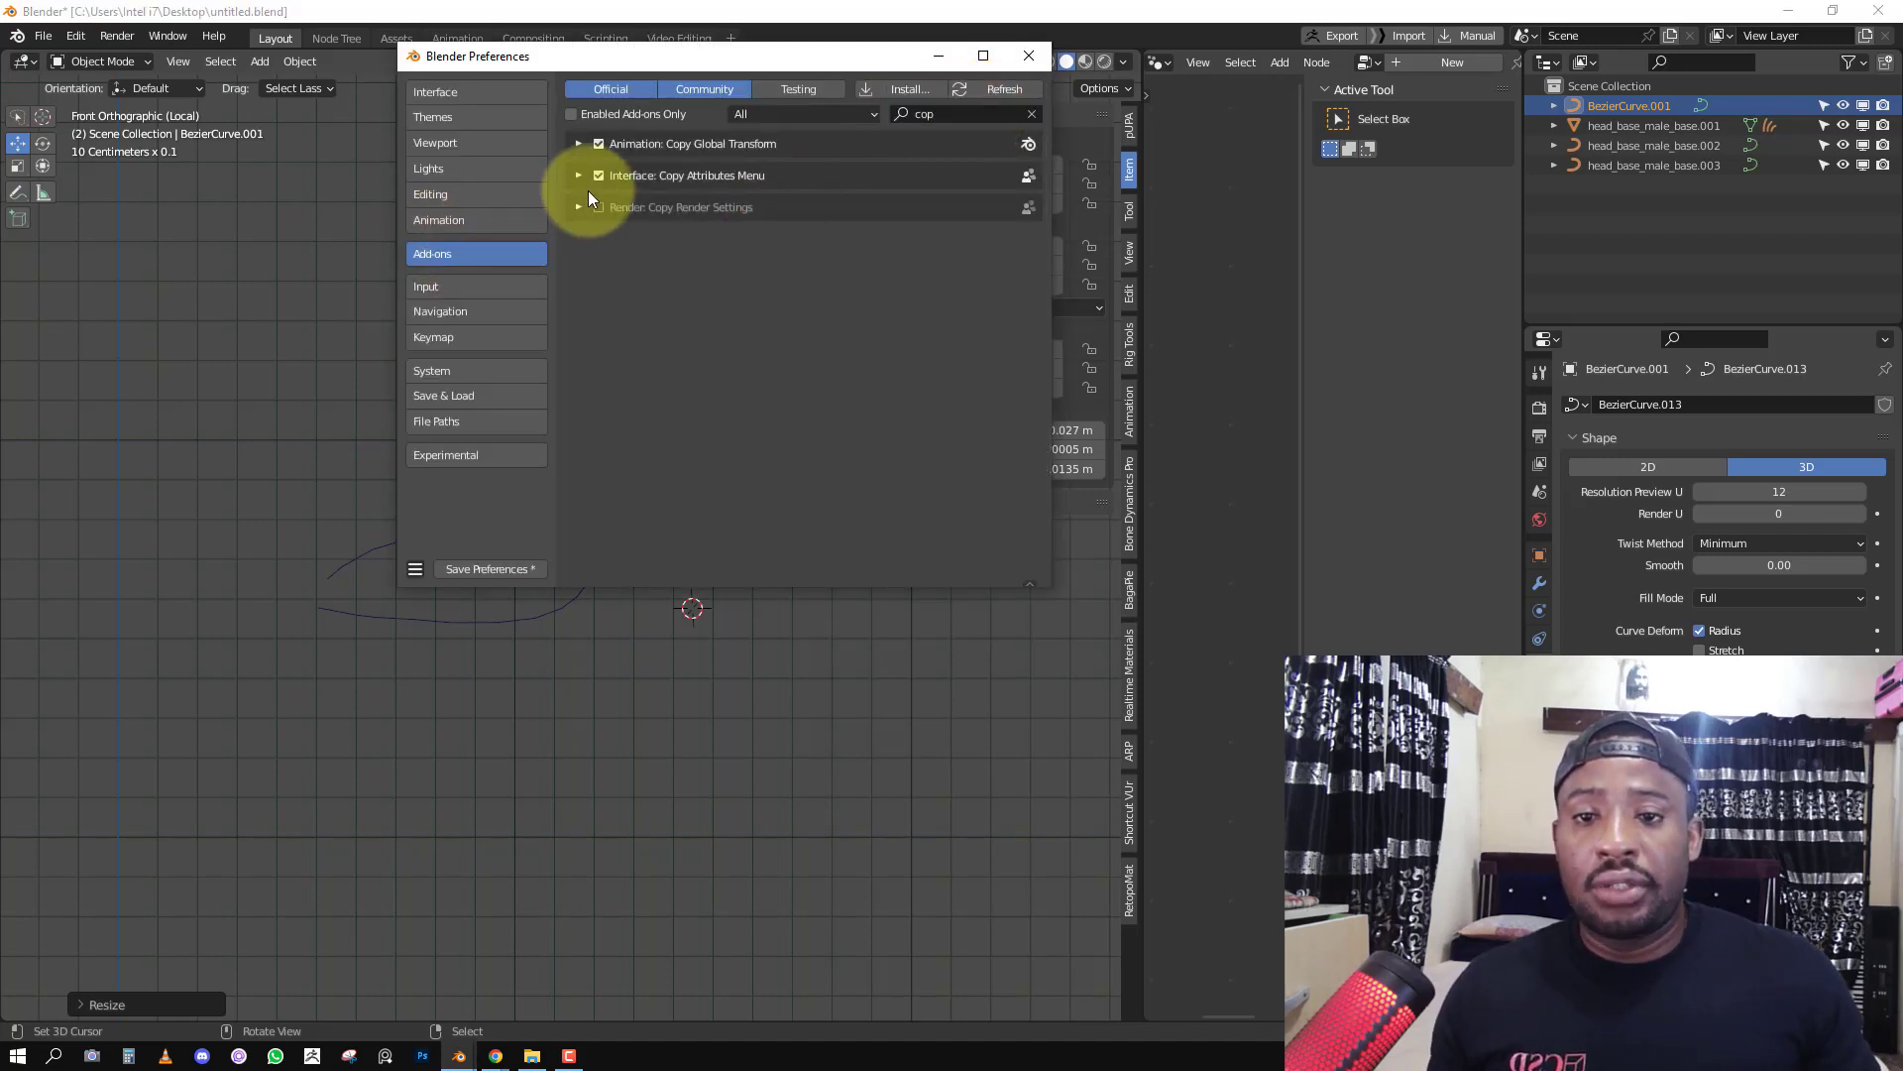
pyautogui.click(577, 176)
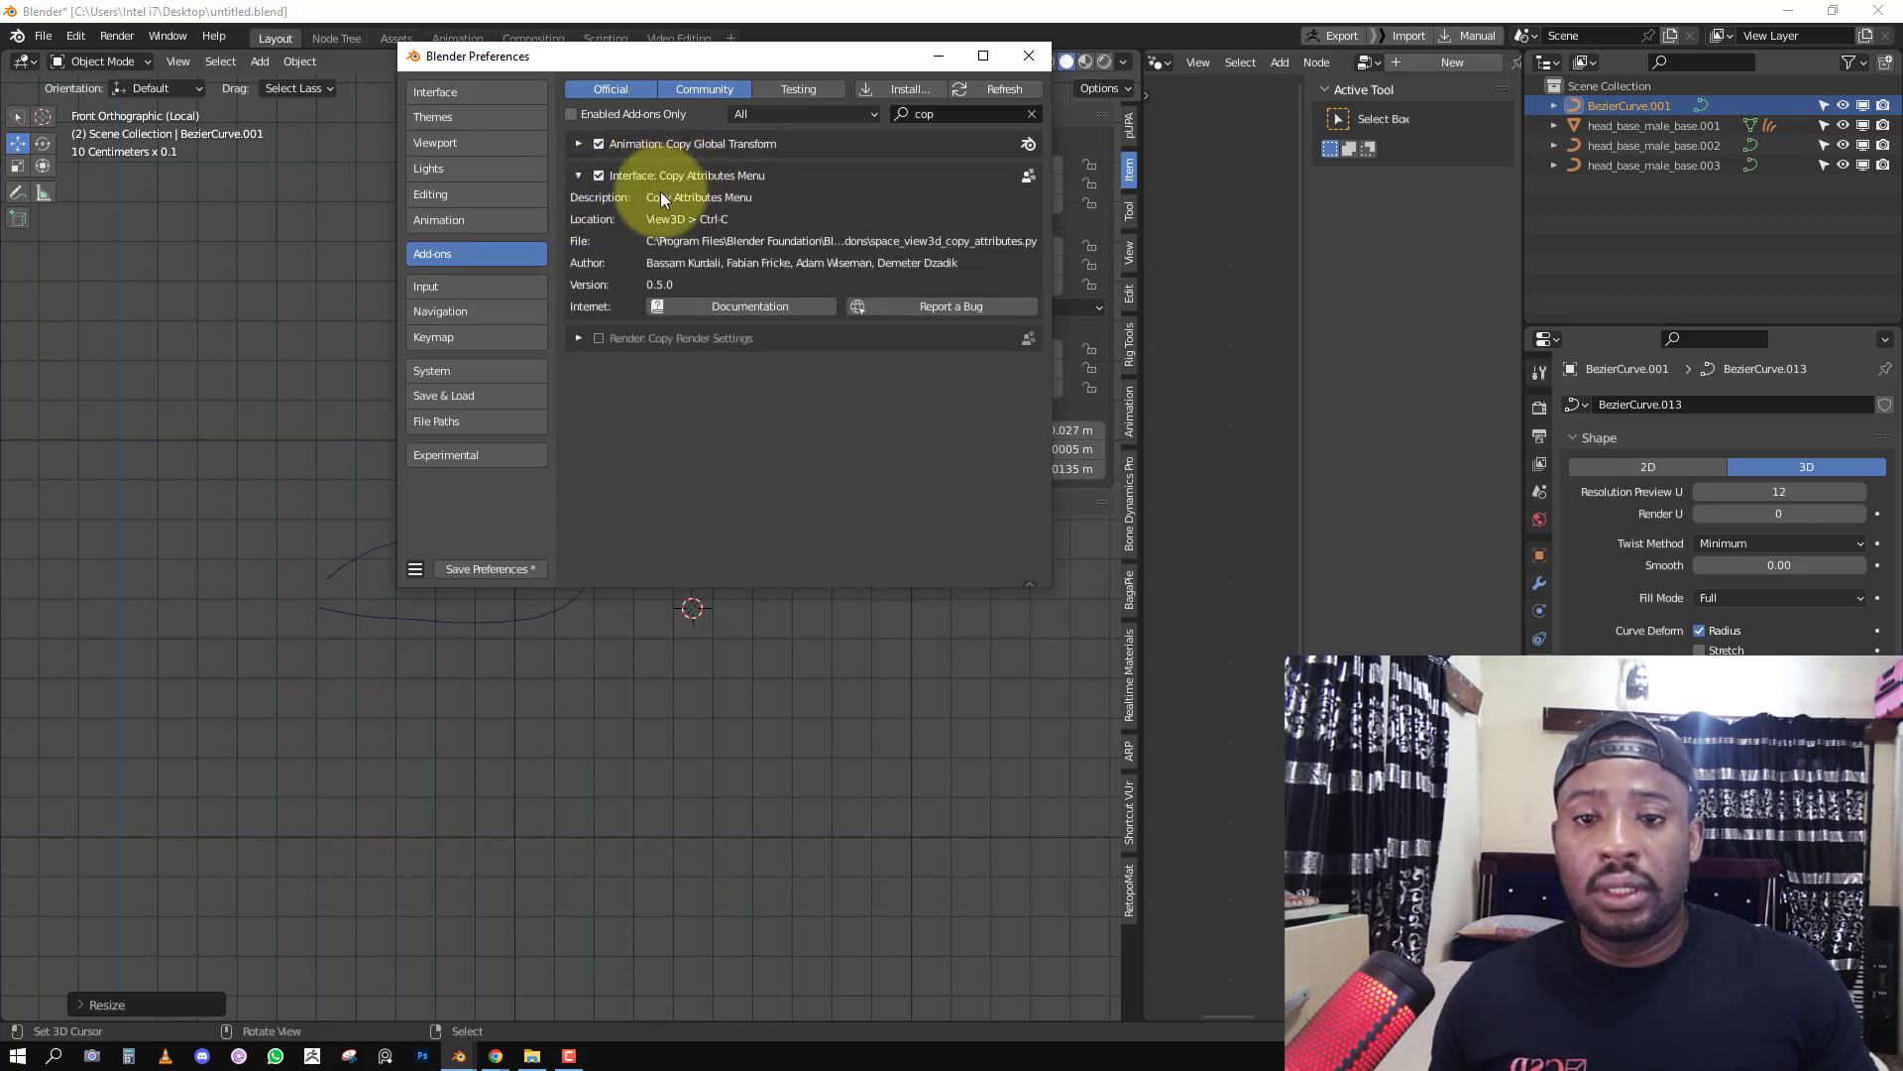
pyautogui.click(1029, 57)
# Copy the lower eyelid curve's location to the eyelash curve with Copy Attributes.
pyautogui.hotkey('ctrl', 'c')
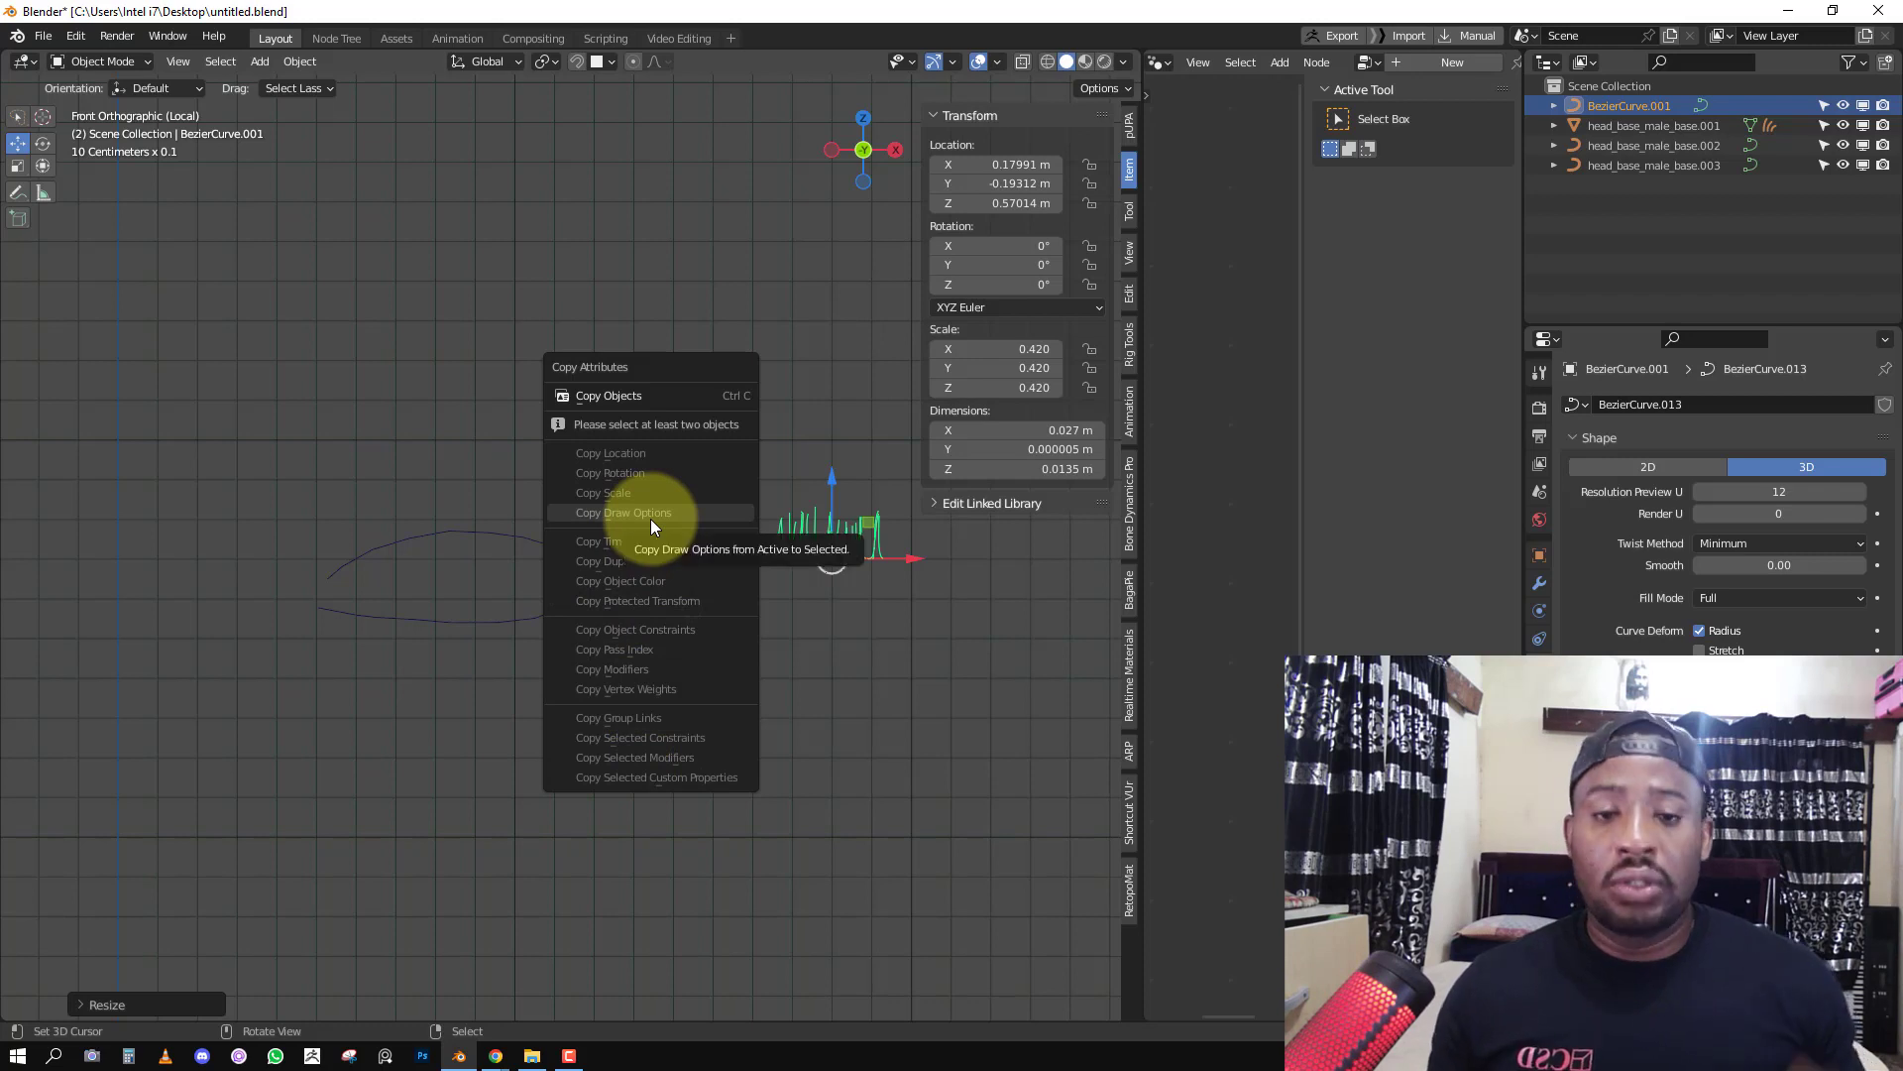
pyautogui.moveTo(850, 579); pyautogui.dragTo(837, 595, button='middle')
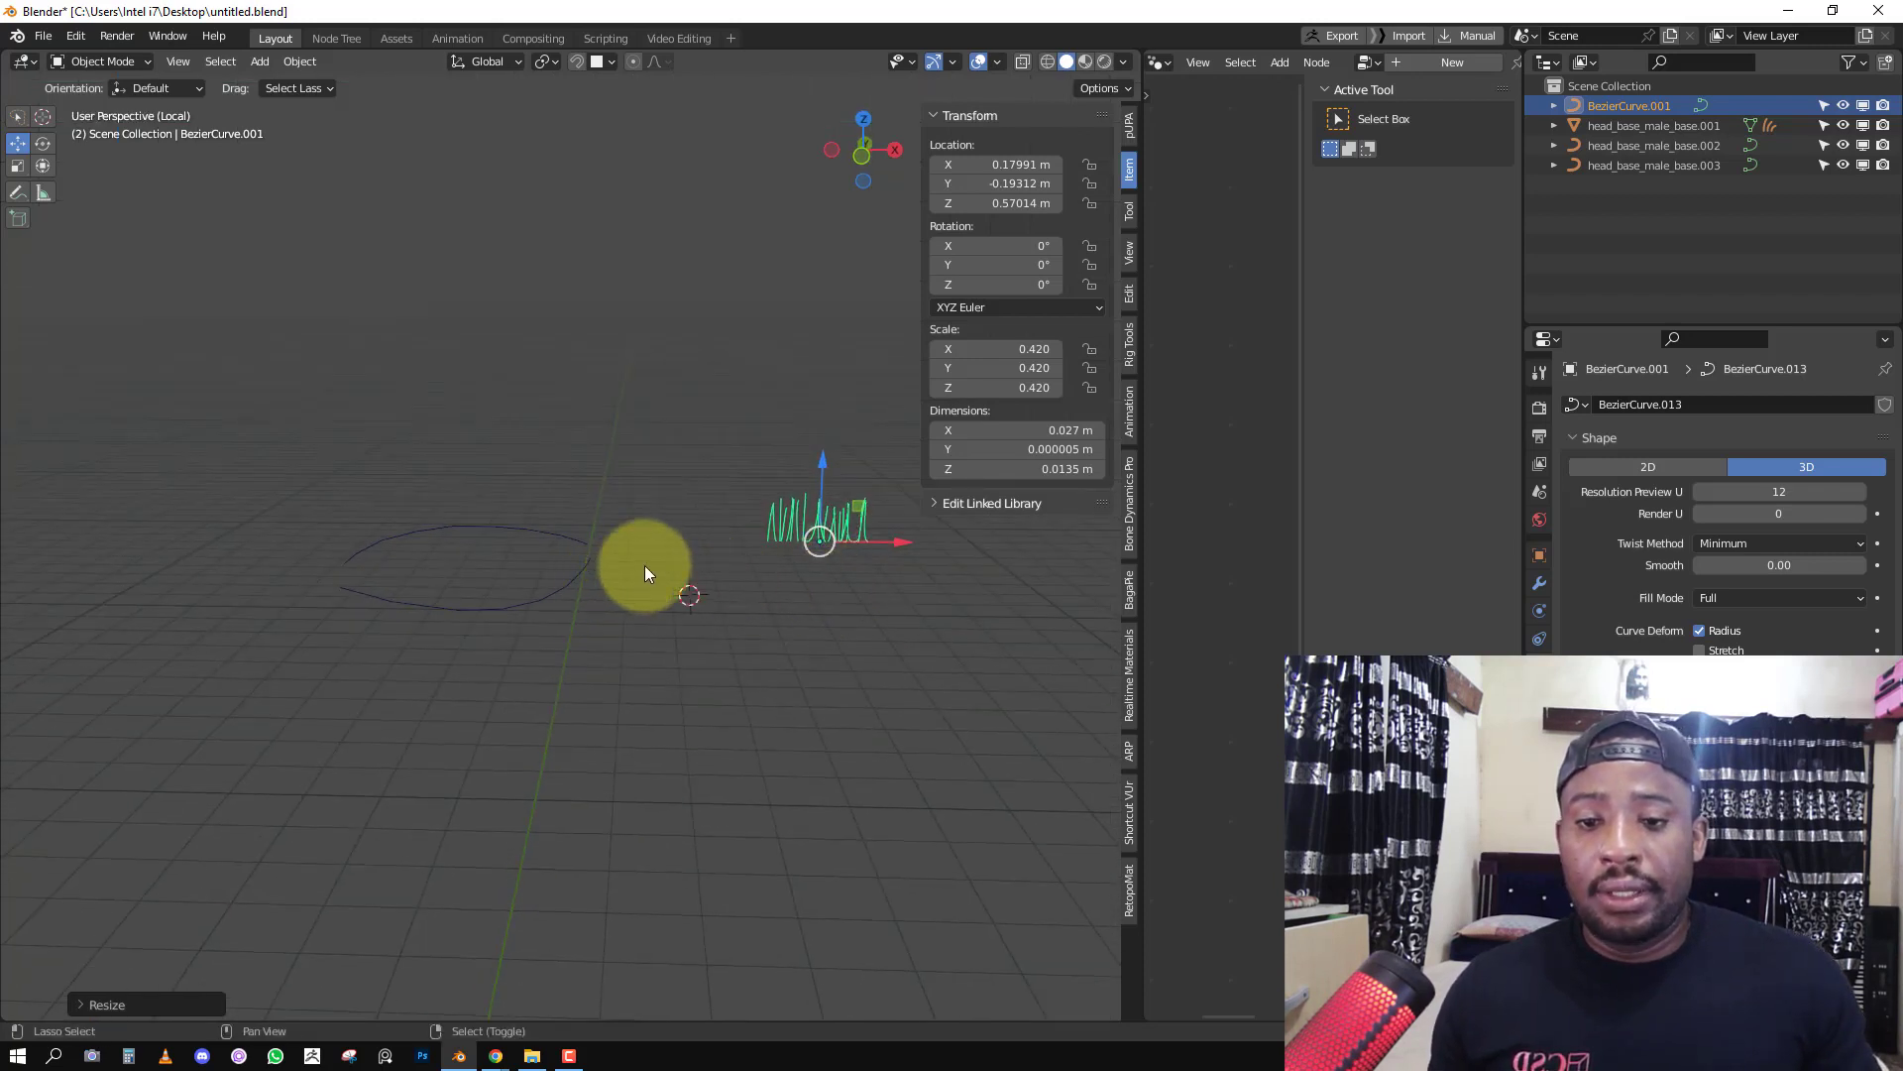
pyautogui.keyDown('shift'); pyautogui.click(544, 587); pyautogui.keyUp('shift')
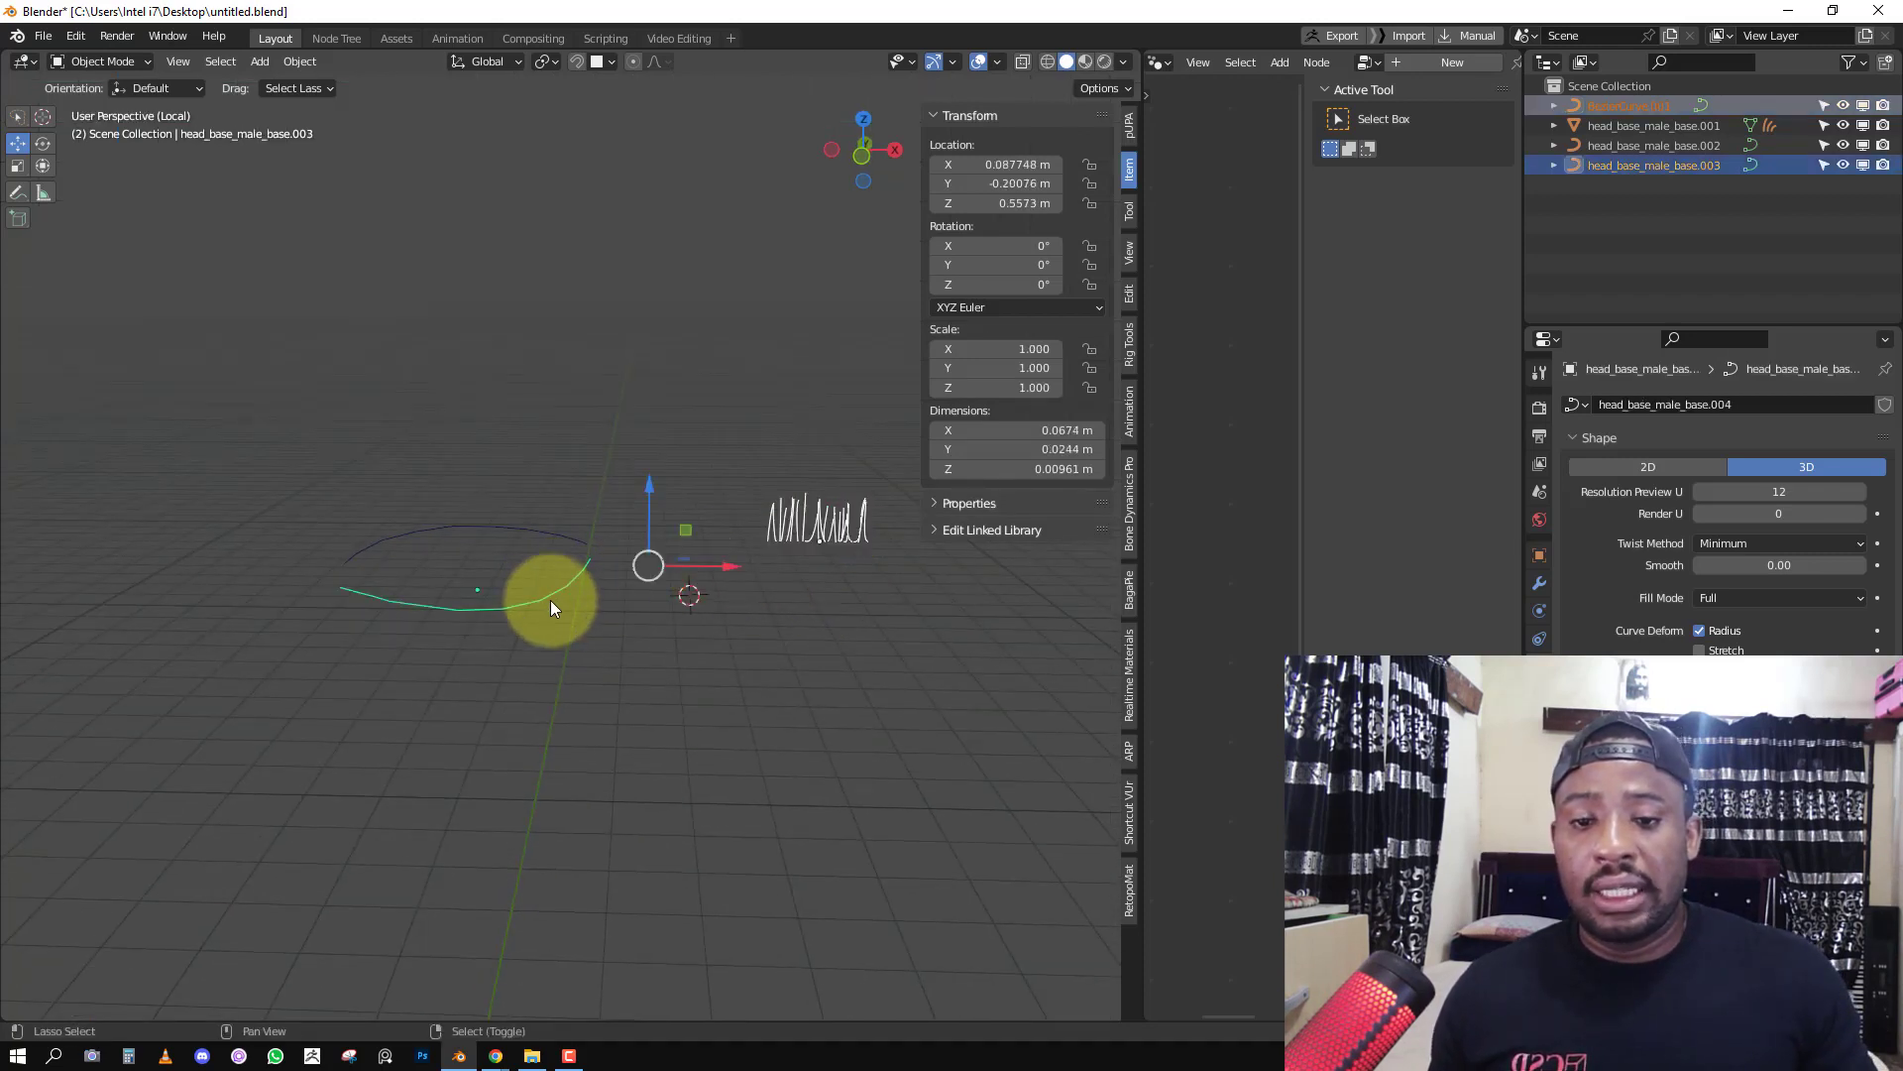
pyautogui.click(831, 545)
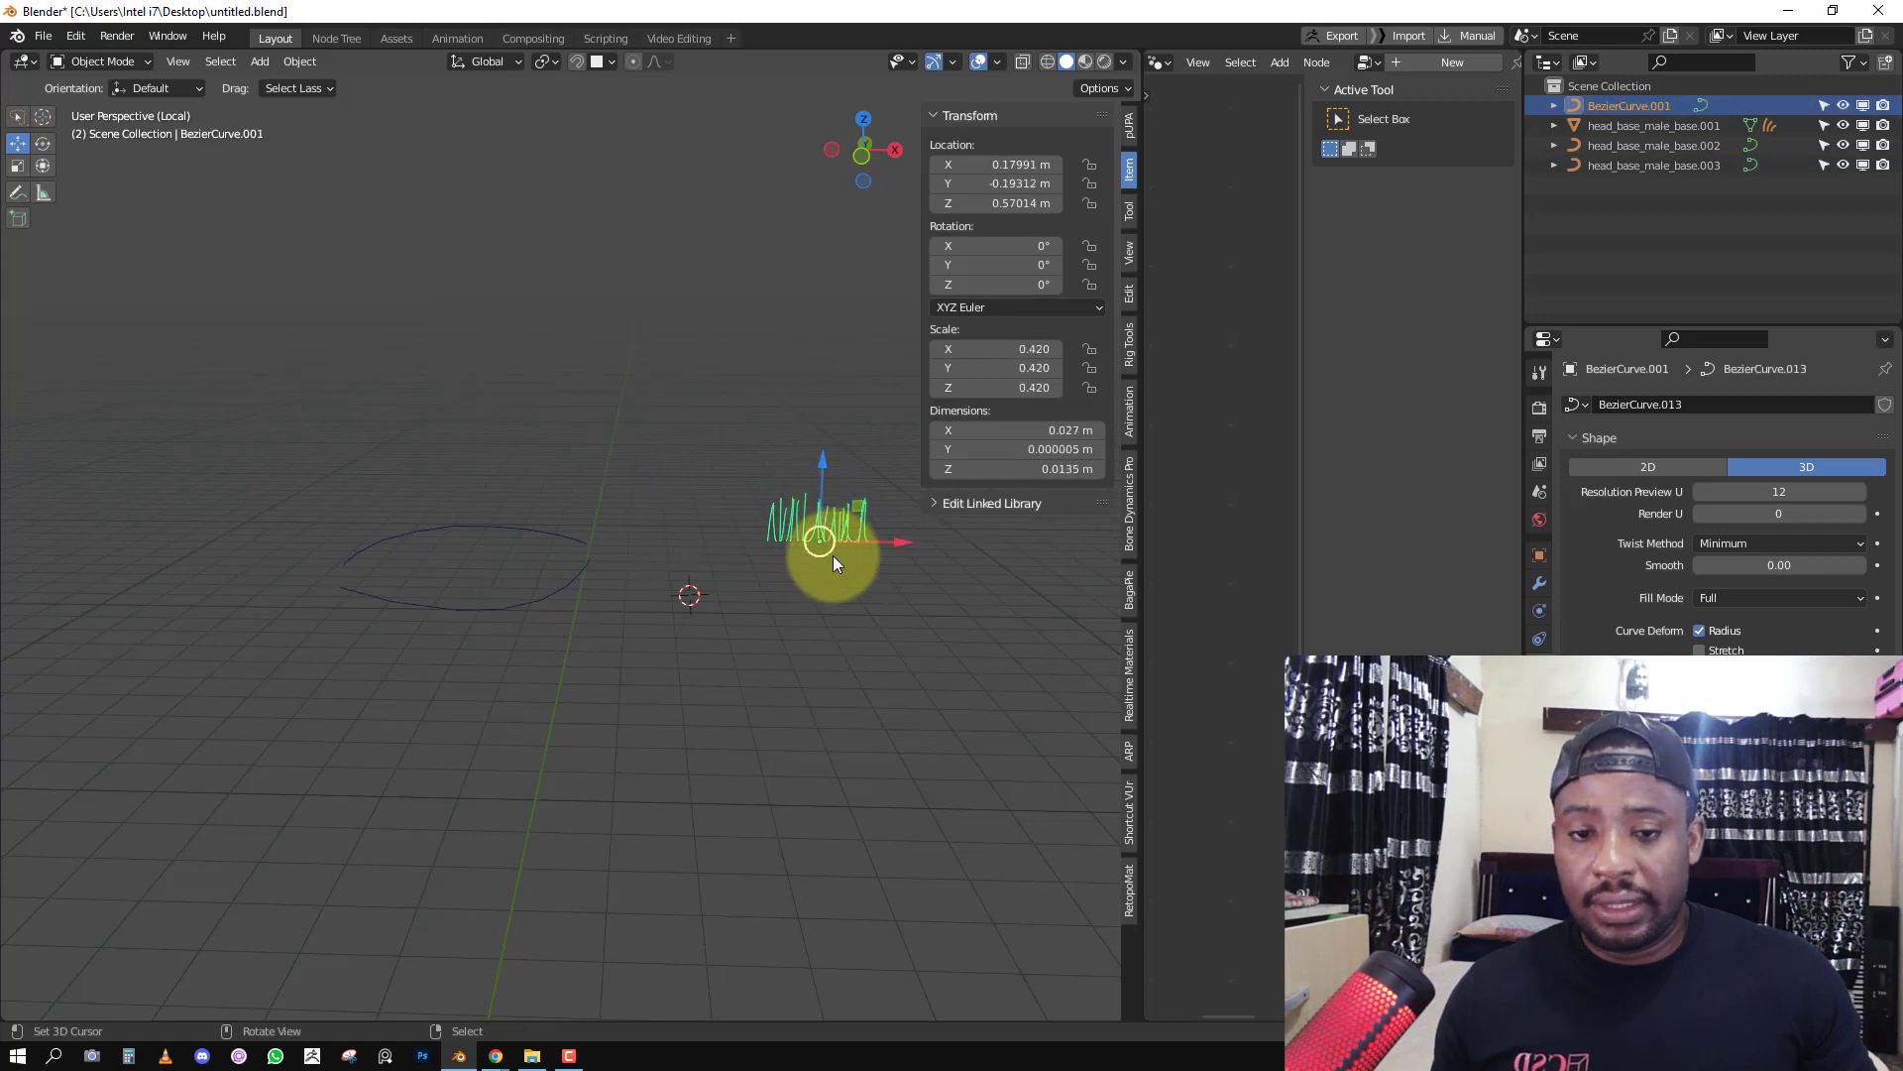
pyautogui.keyDown('shift'); pyautogui.click(527, 599); pyautogui.keyUp('shift')
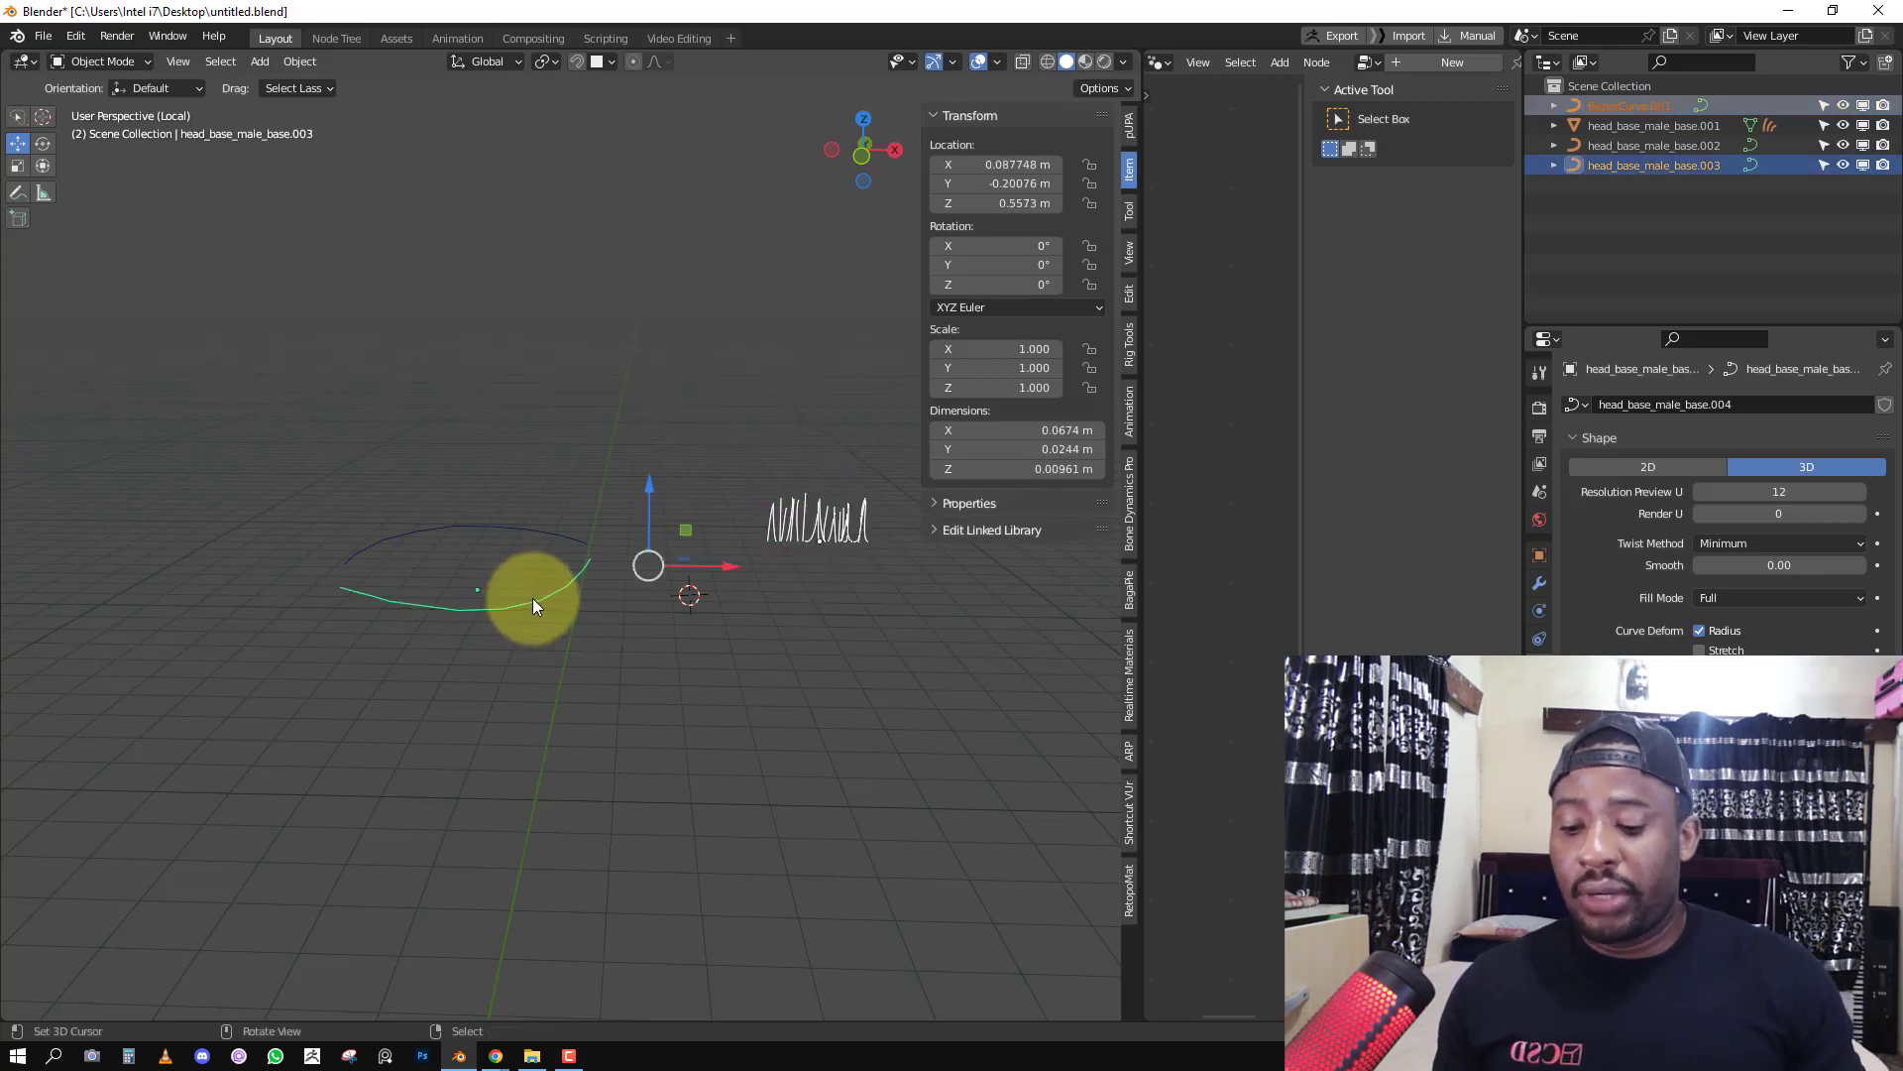
pyautogui.hotkey('ctrl', 'c')
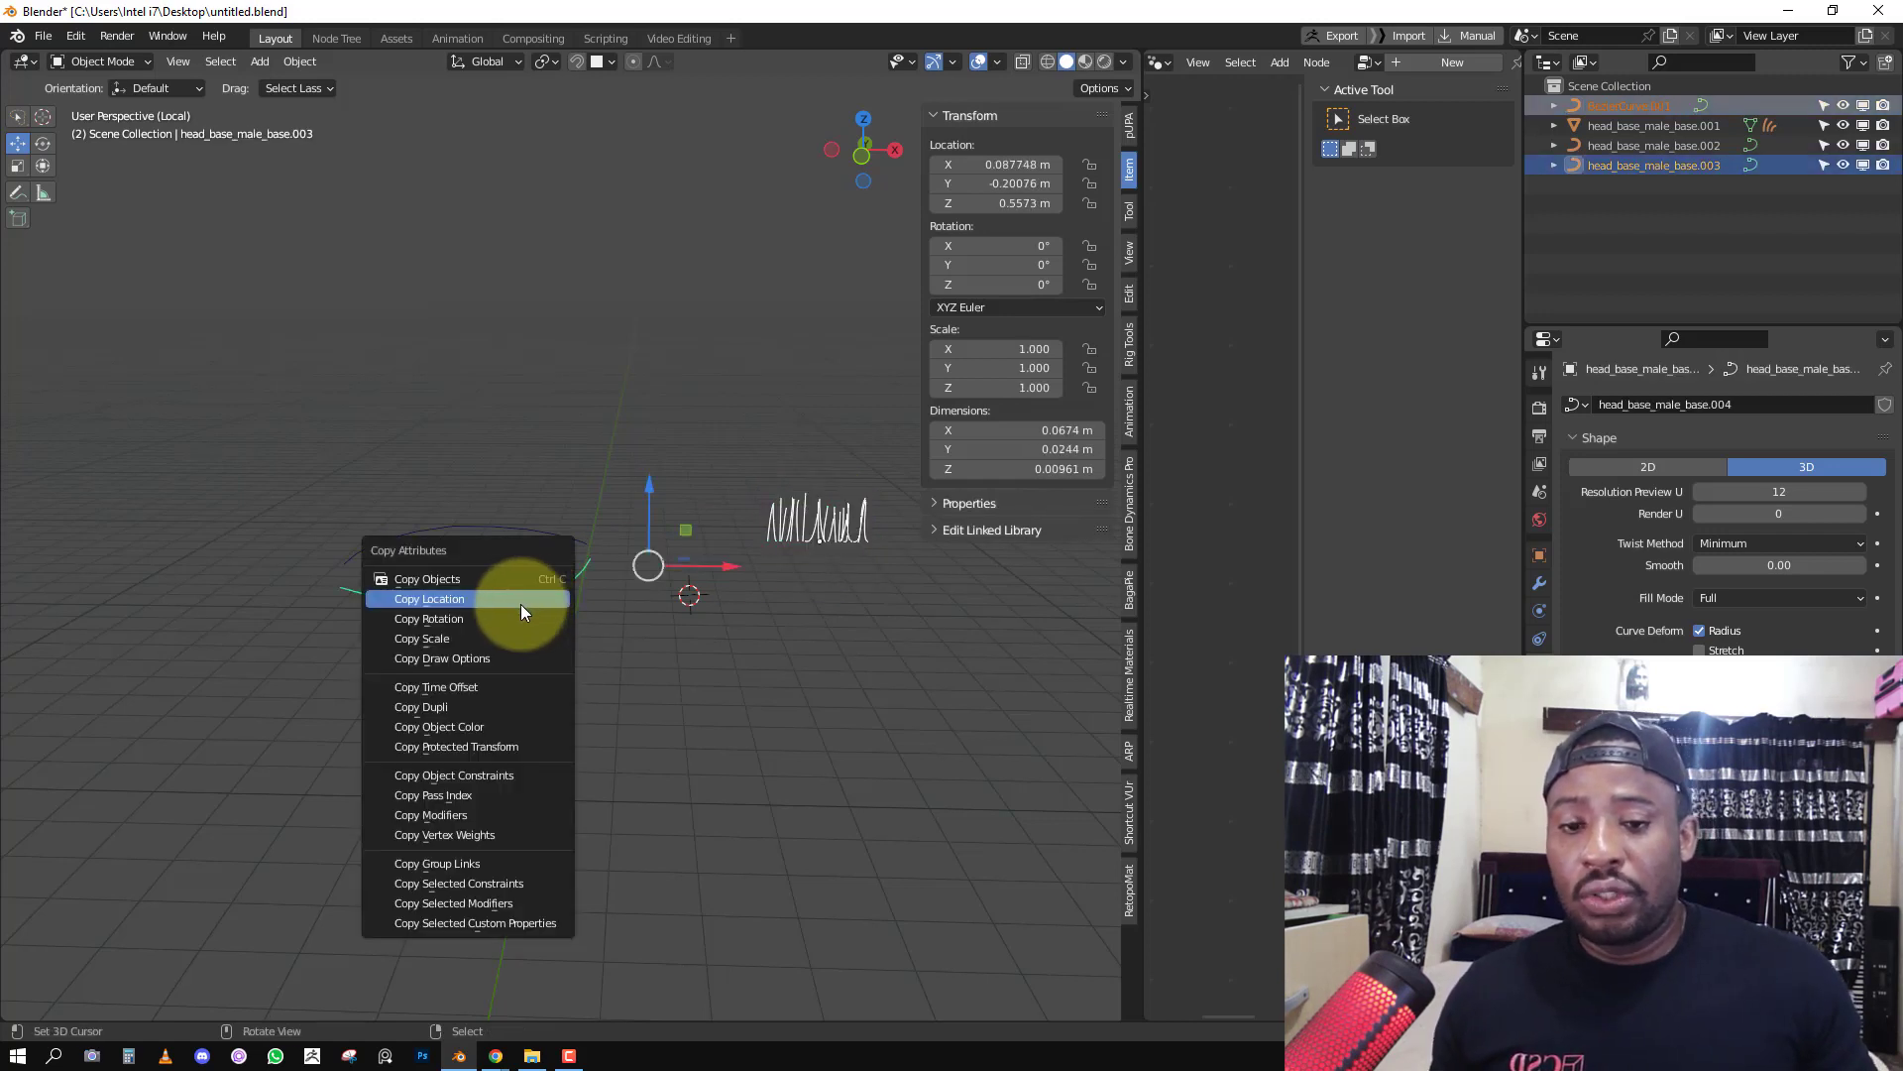
pyautogui.click(522, 600)
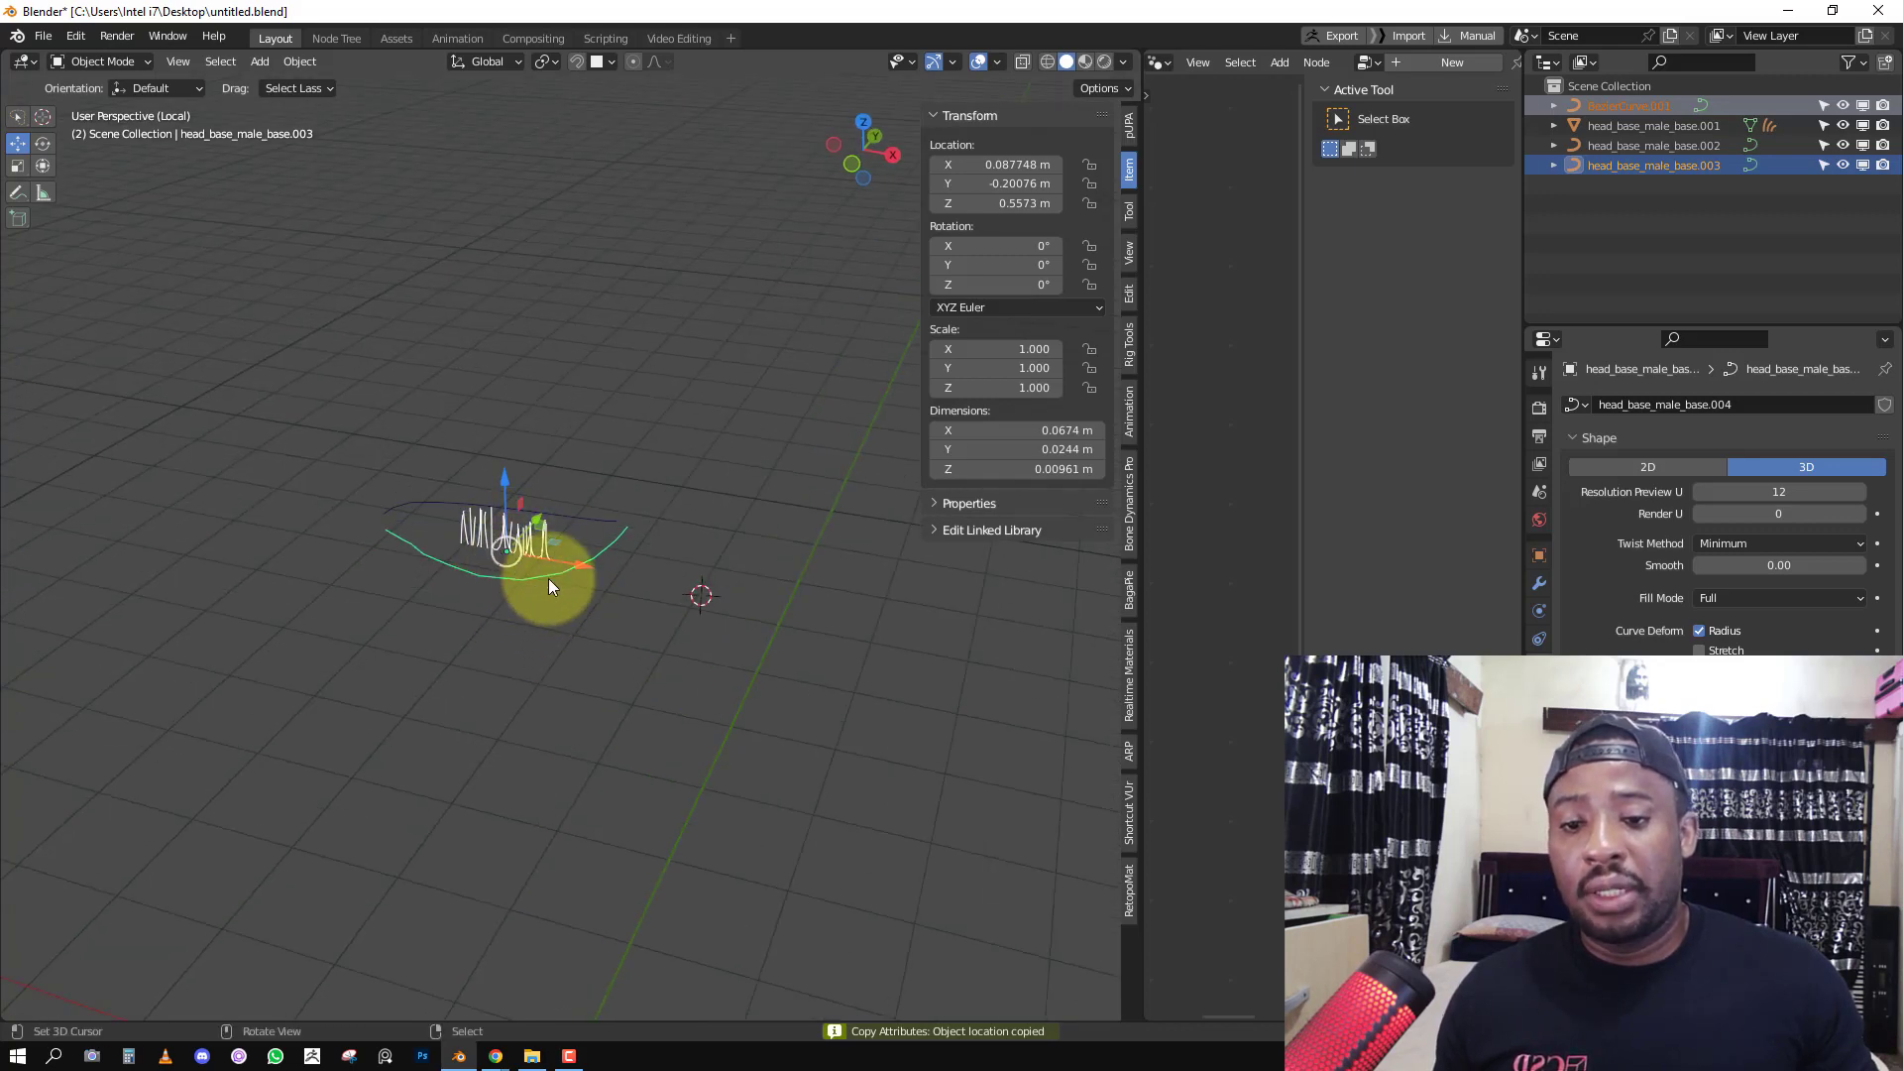
# Copy the lower eyelid curve's rotation and scale to the eyelash curve.
pyautogui.hotkey('ctrl', 'c')
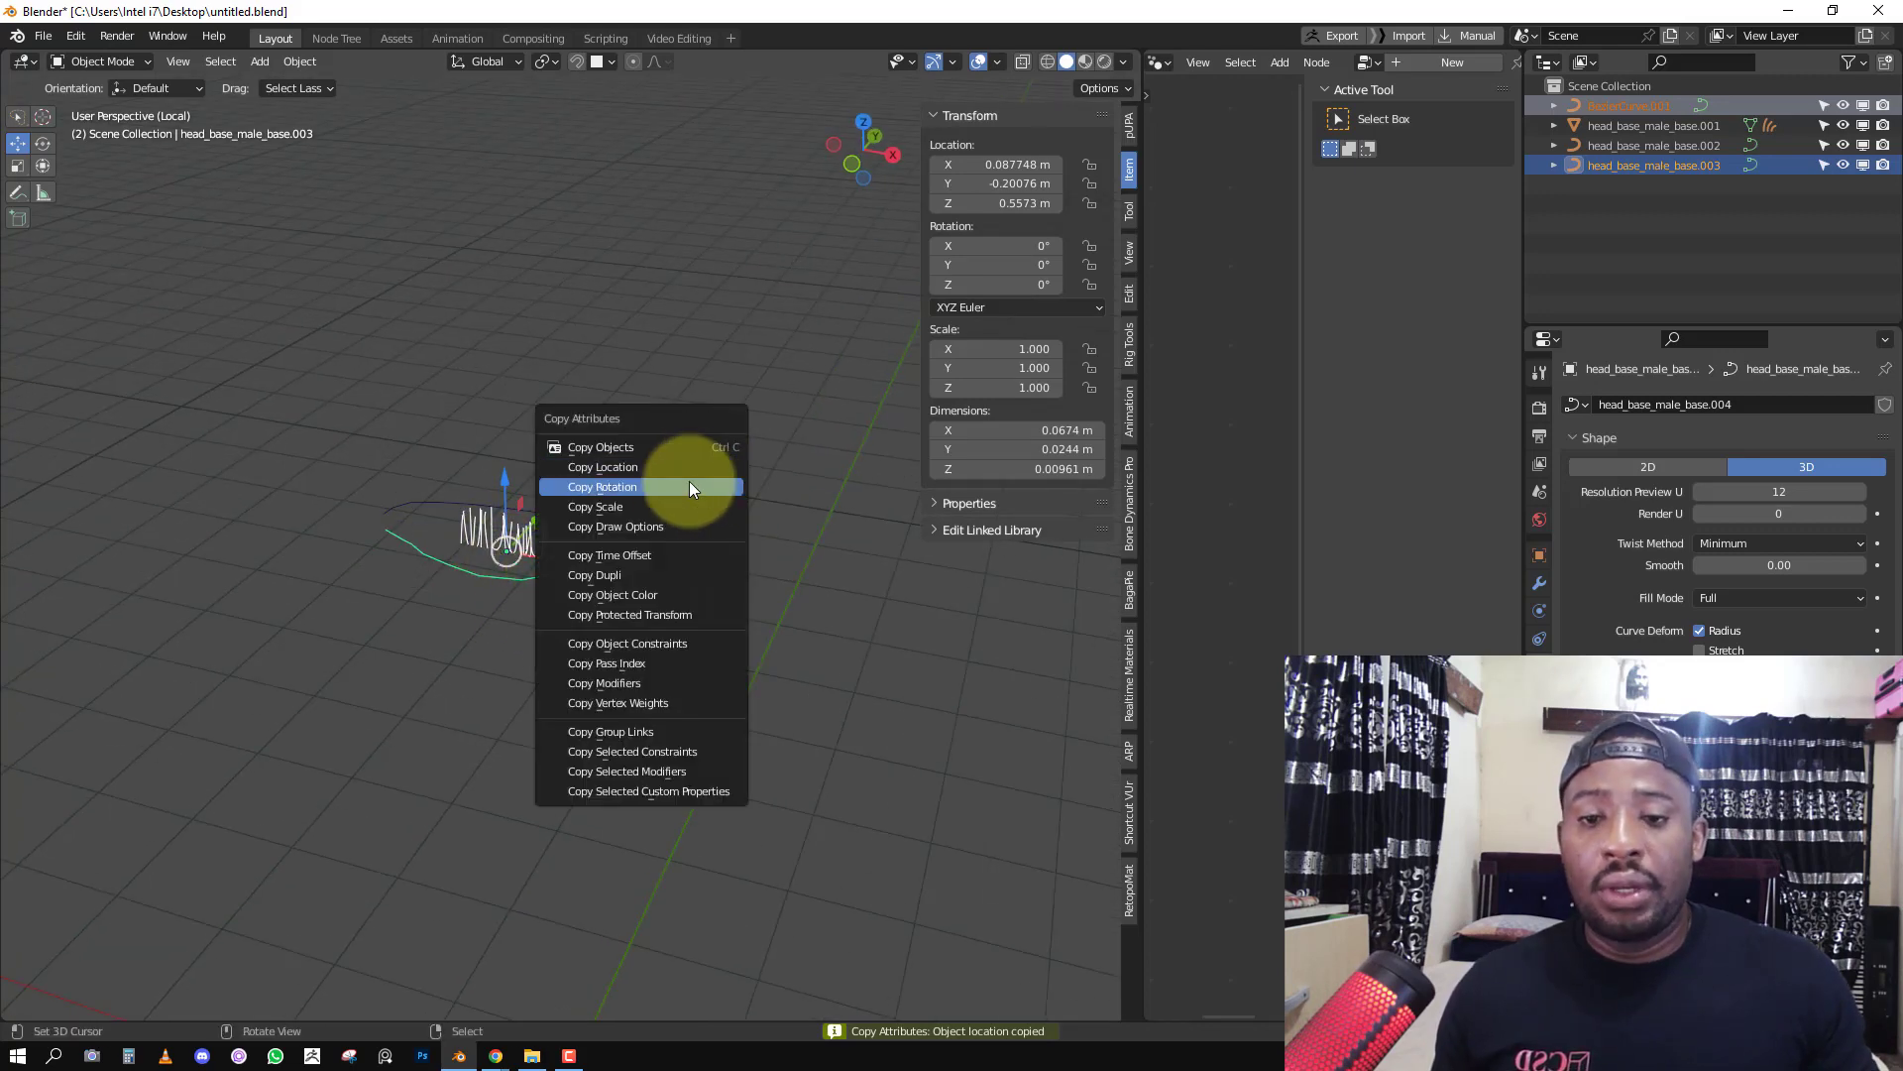
pyautogui.click(678, 487)
pyautogui.hotkey('ctrl', 'c')
pyautogui.click(637, 511)
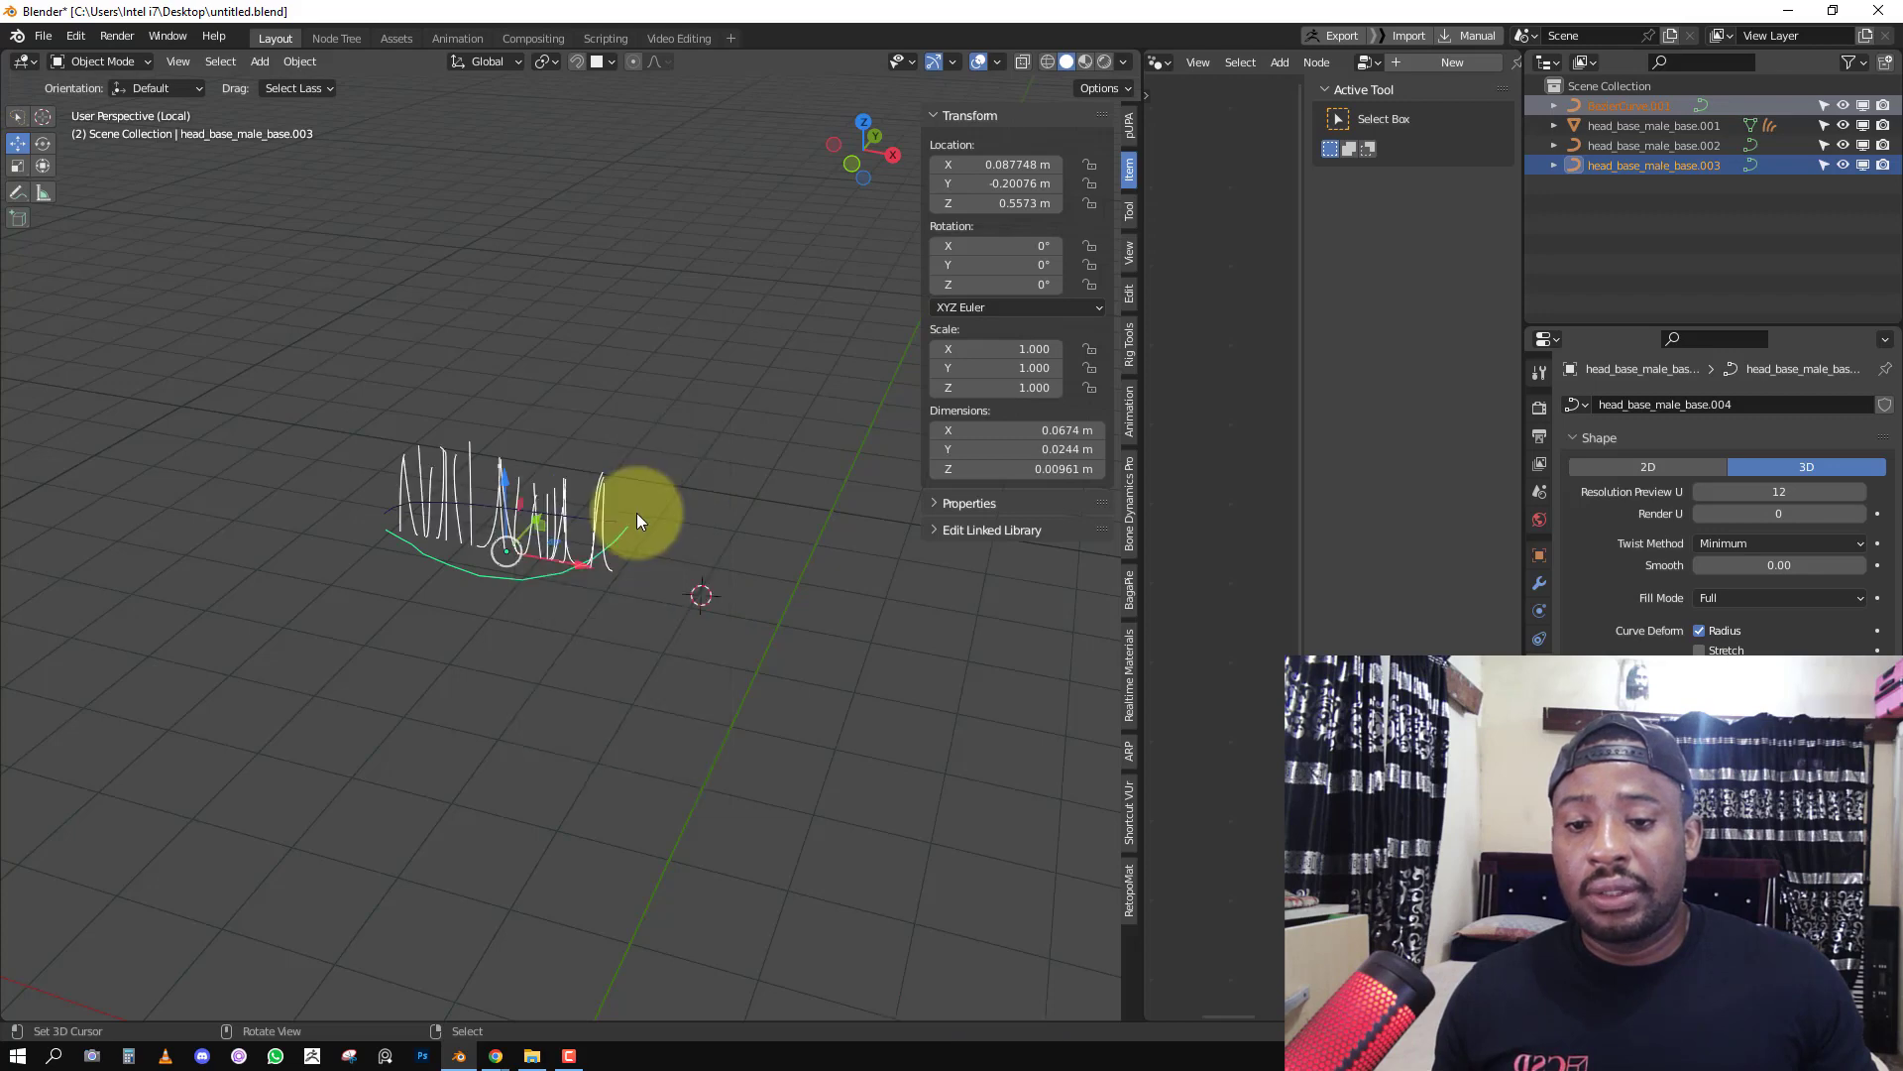
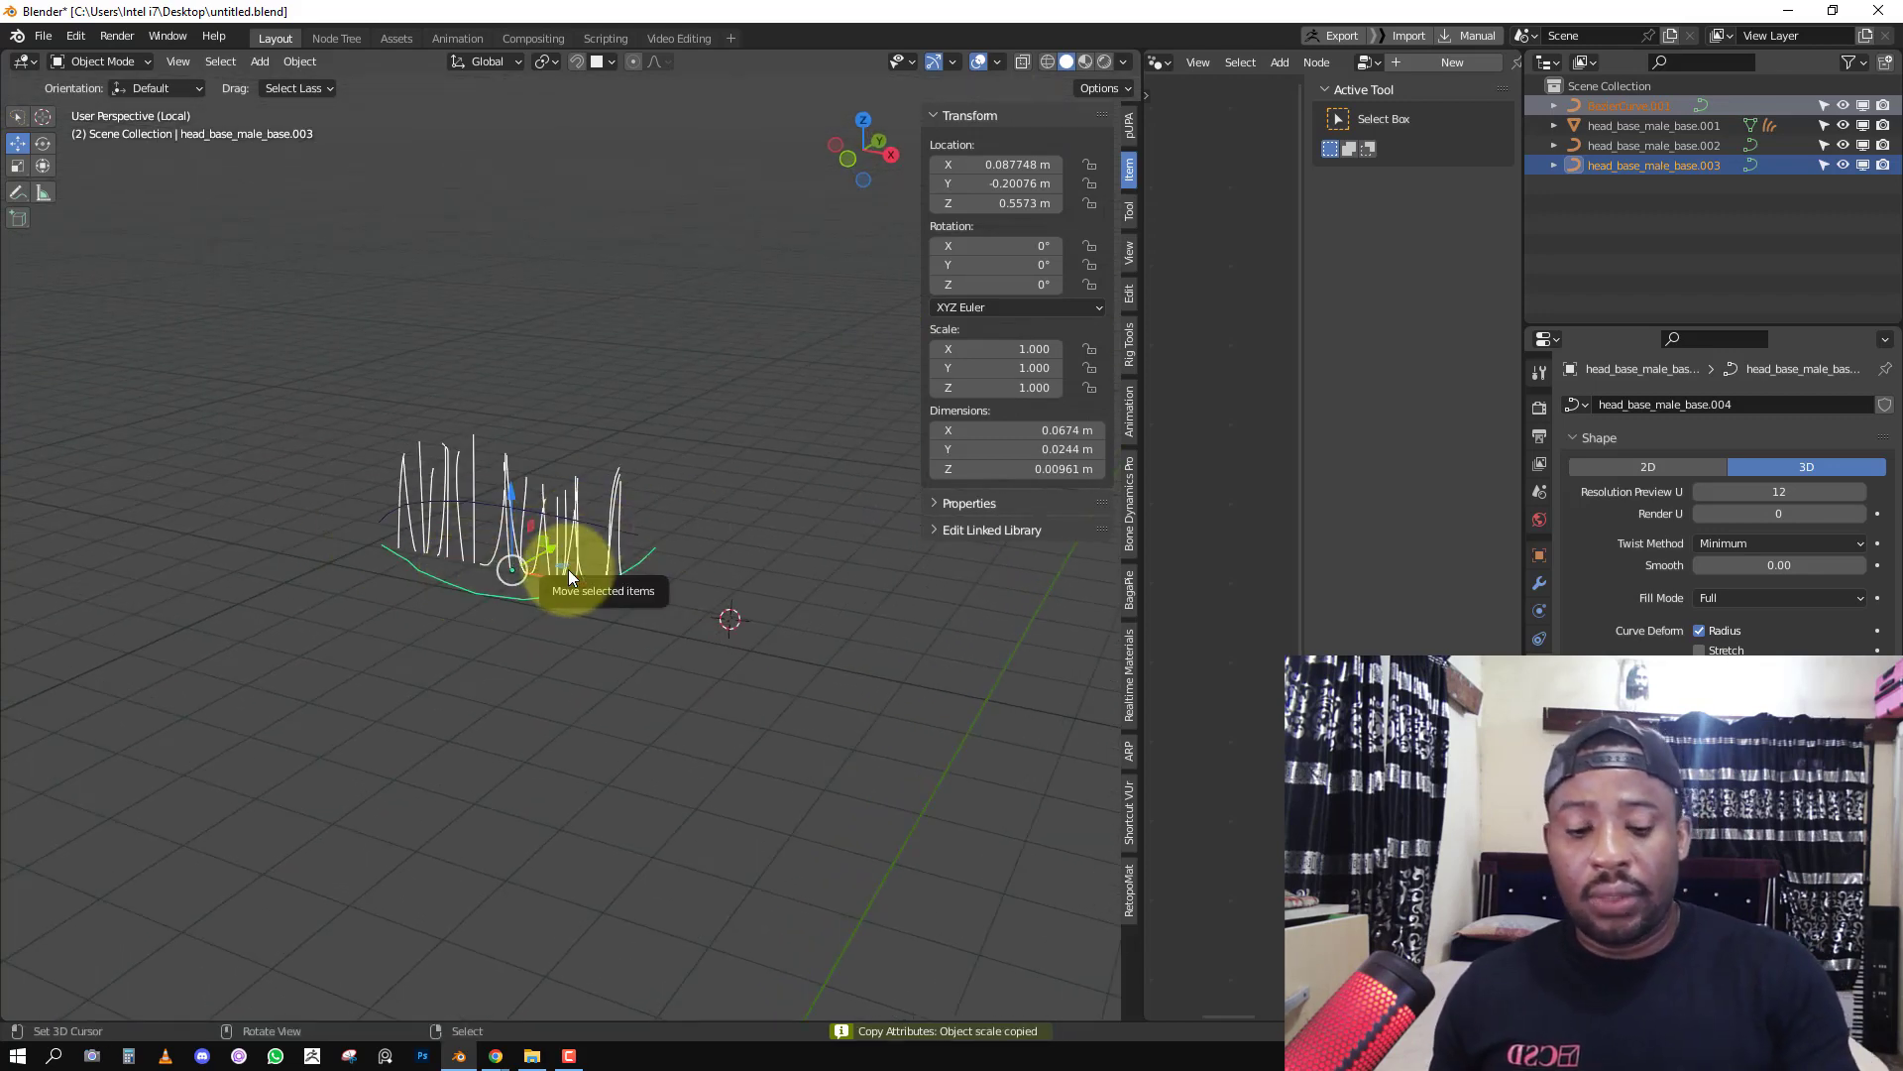
# Parent the eyelash curve to the lower eyelid curve with Curve Deform.
pyautogui.hotkey('ctrl', 'p')
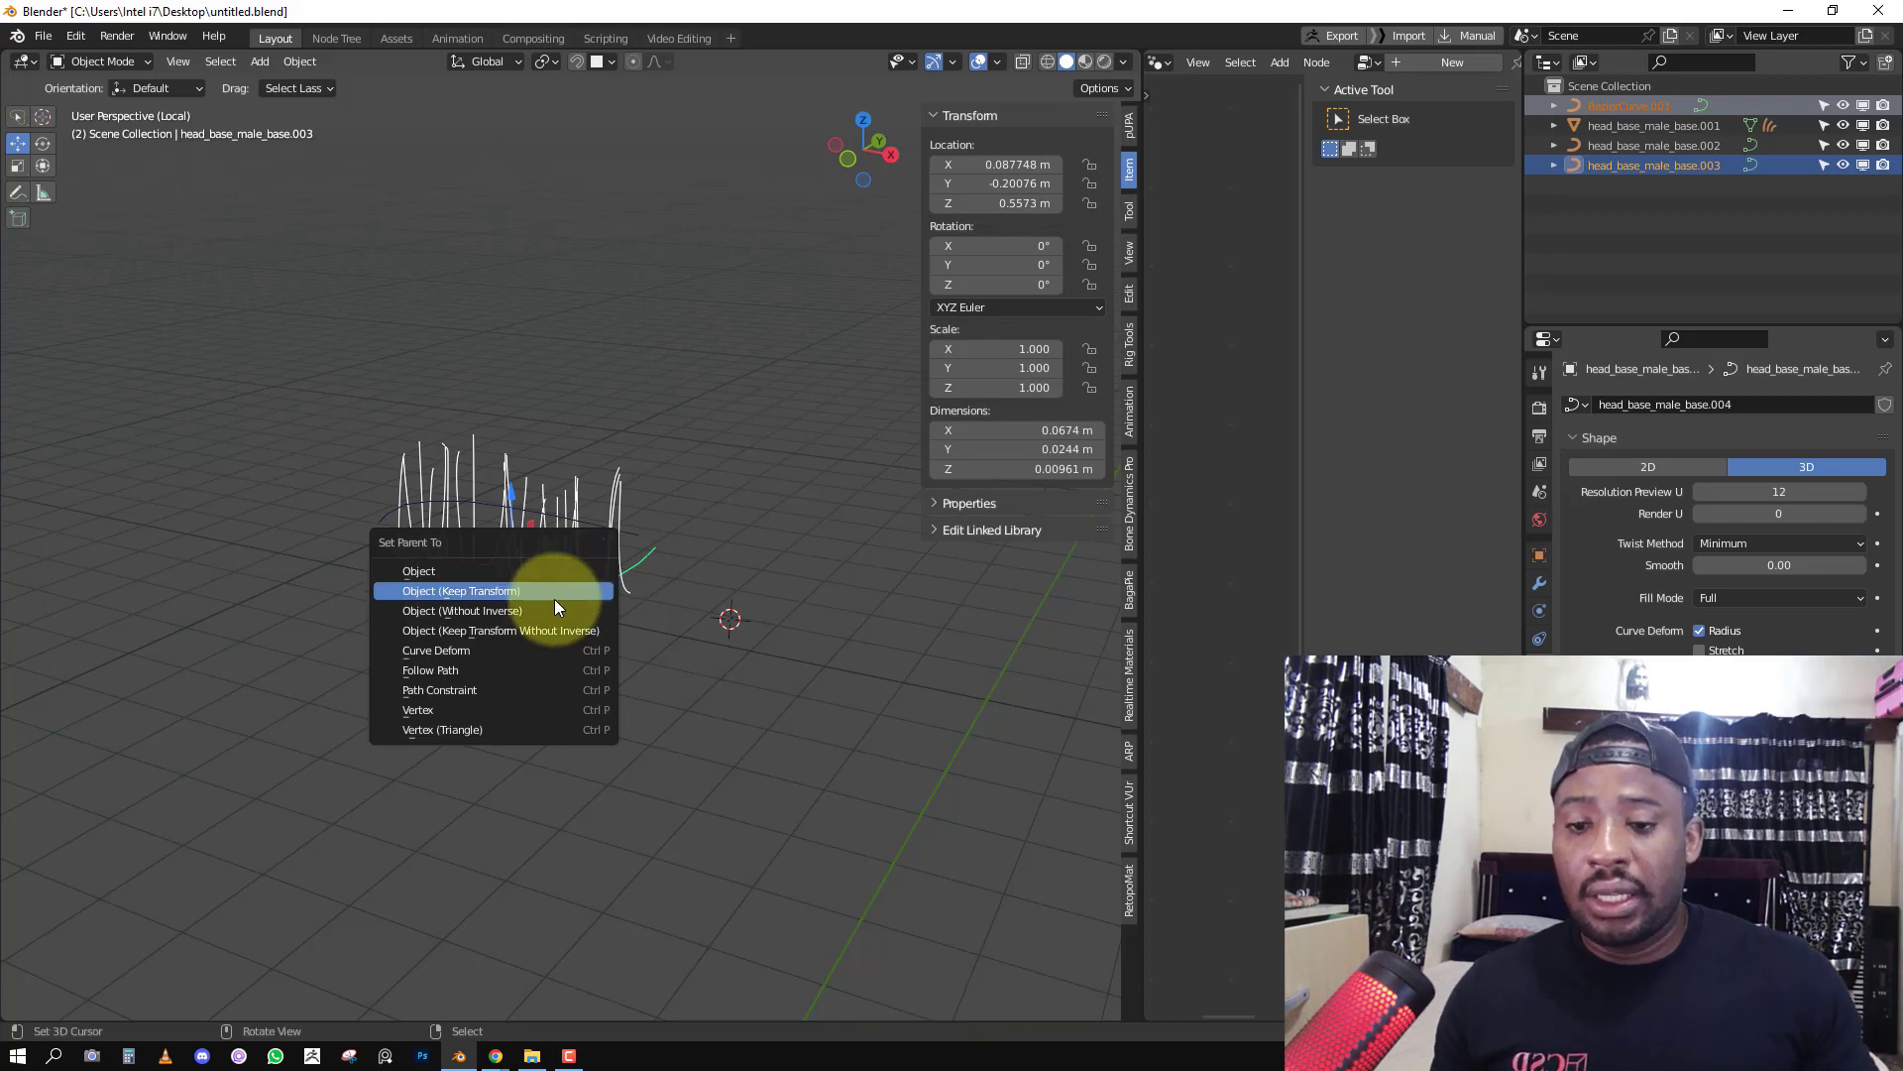
pyautogui.click(520, 649)
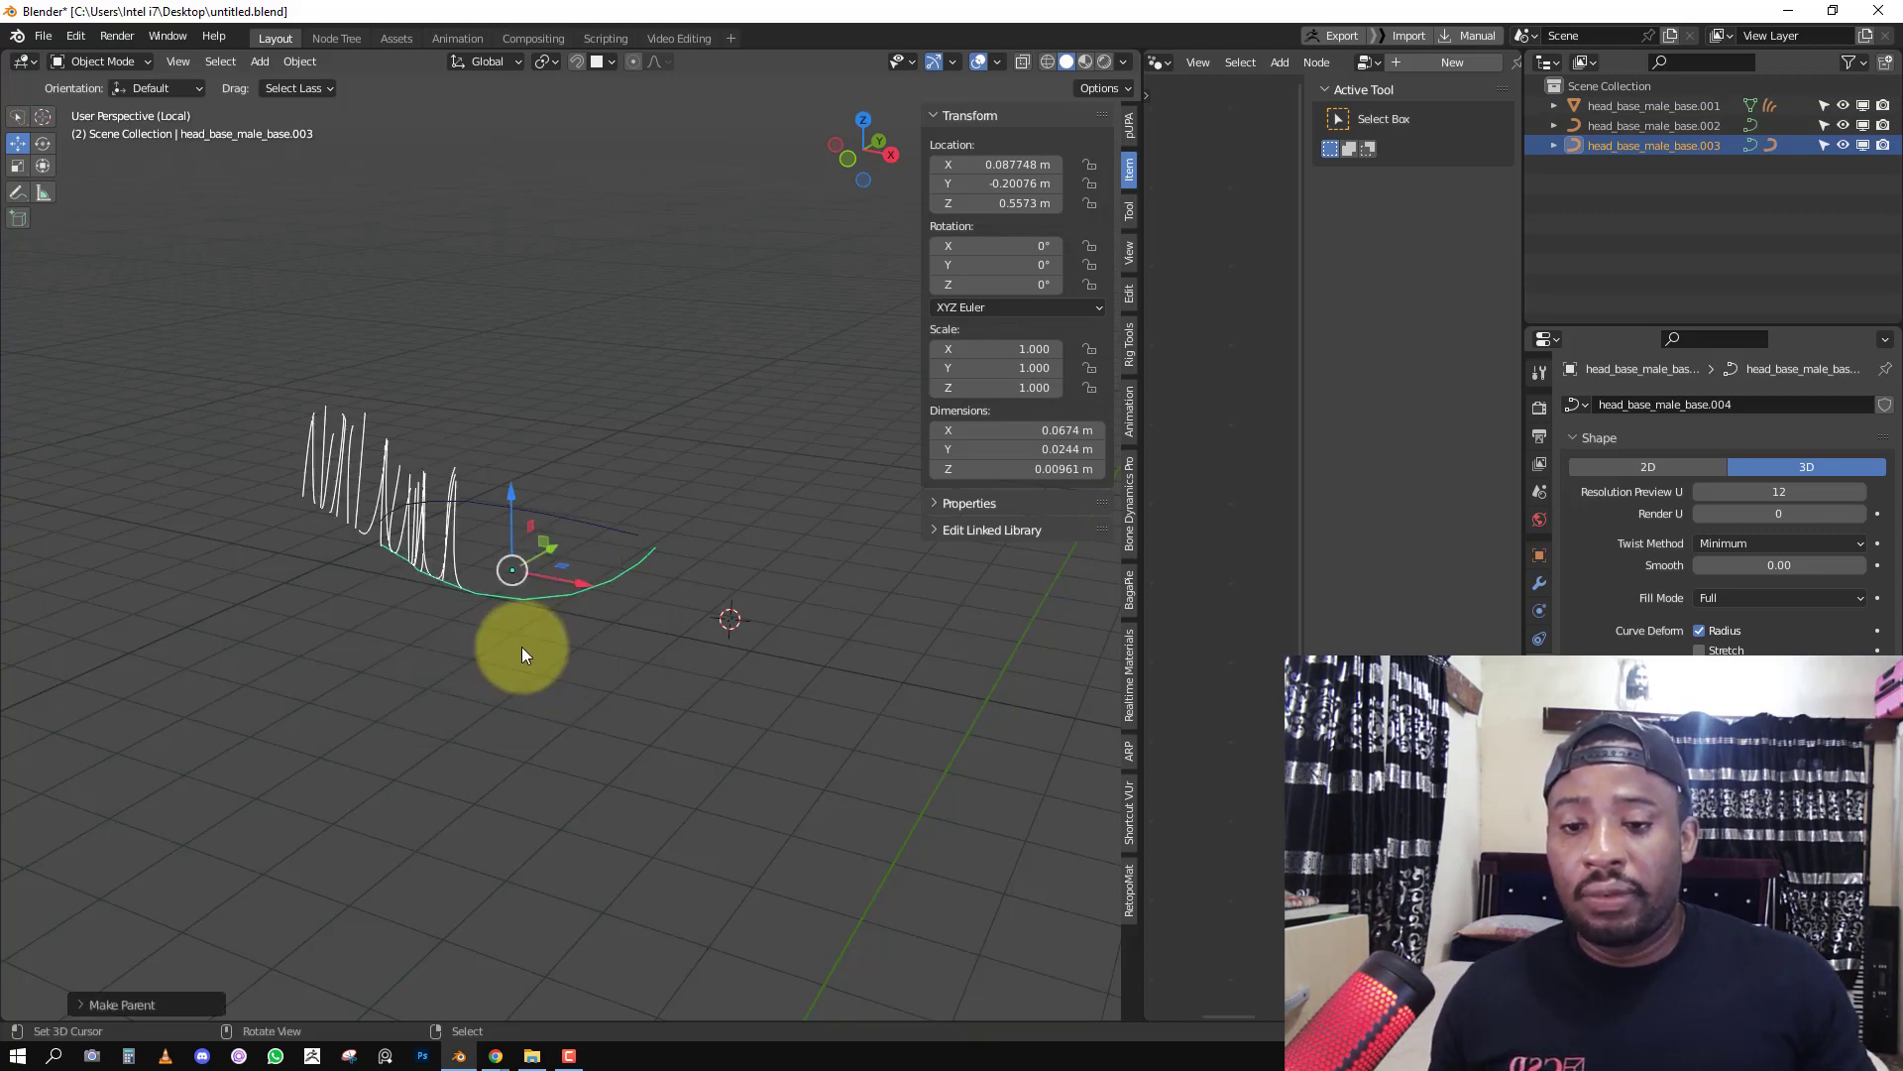
pyautogui.moveTo(497, 538); pyautogui.dragTo(698, 540, button='middle')
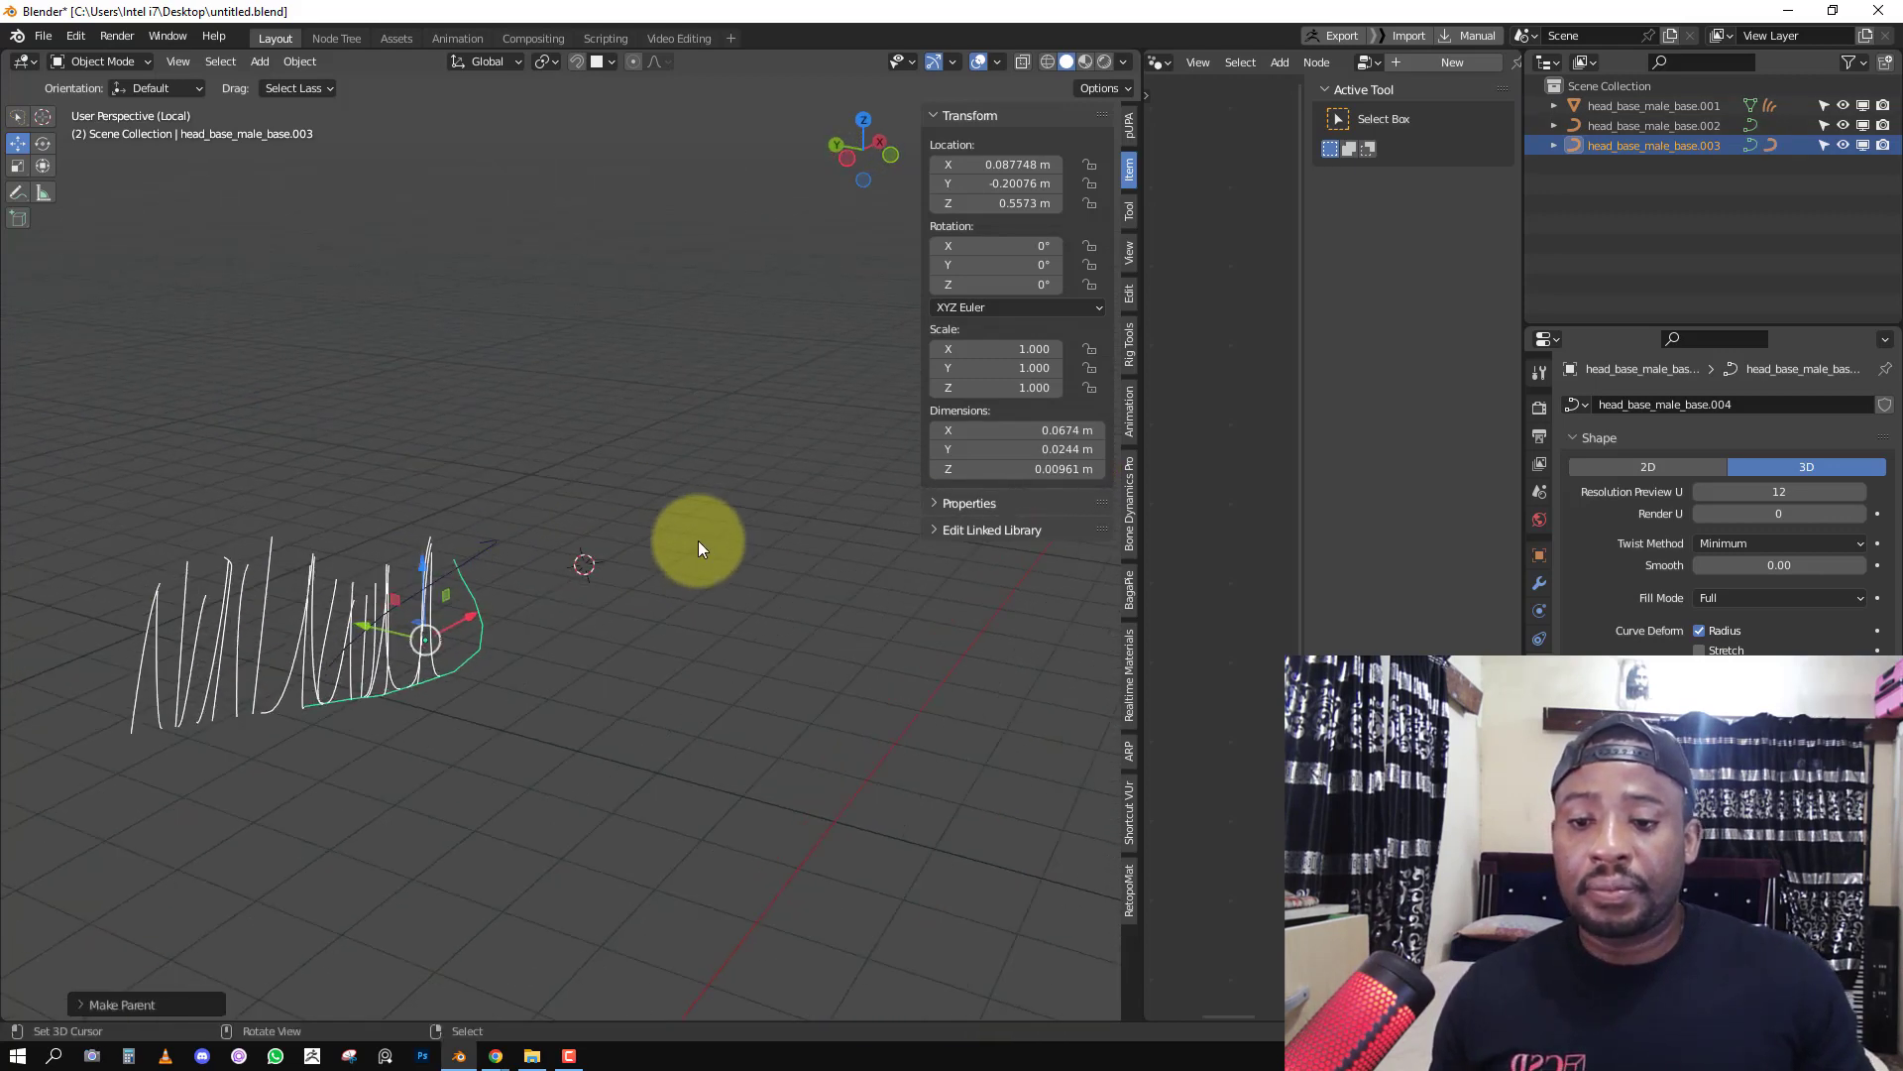
# Scale the eyelash curve down to about 0.28.
pyautogui.click(301, 680)
pyautogui.press('s')
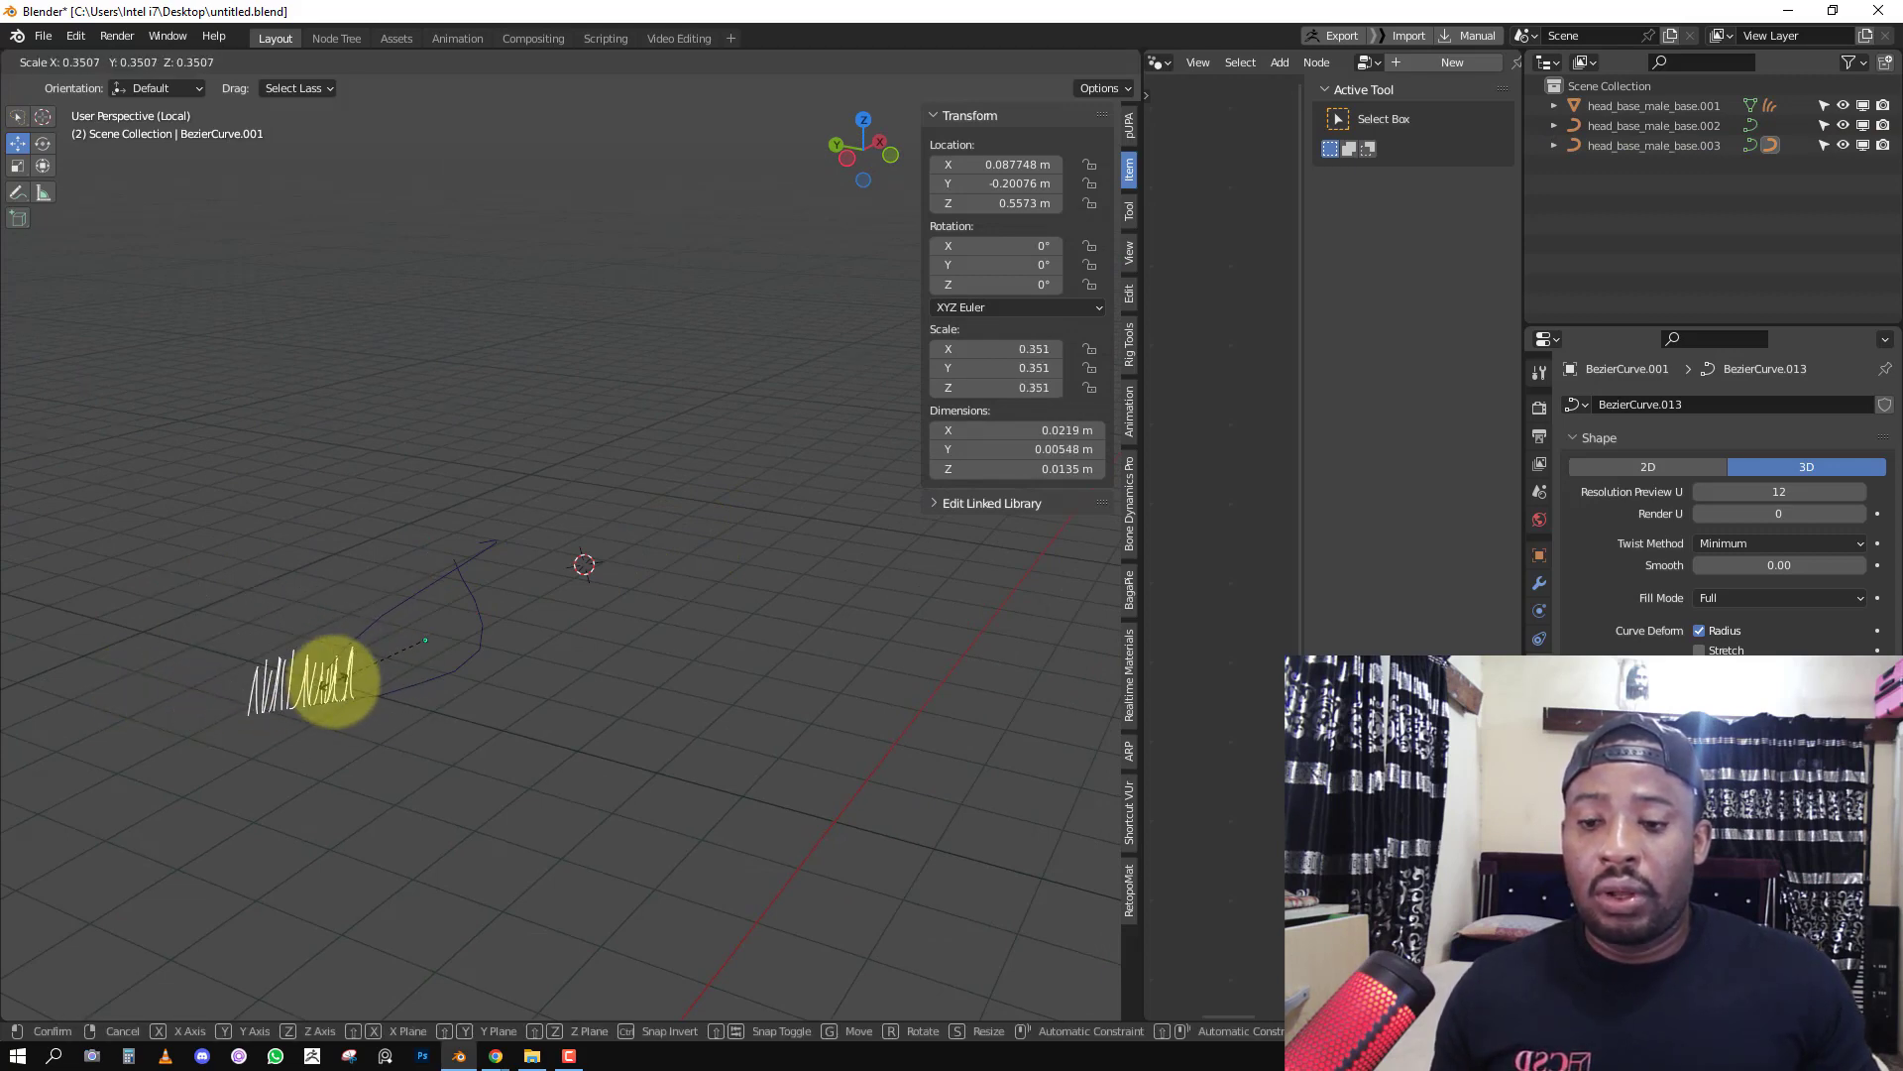
pyautogui.click(367, 676)
pyautogui.moveTo(366, 676); pyautogui.dragTo(438, 652, button='middle')
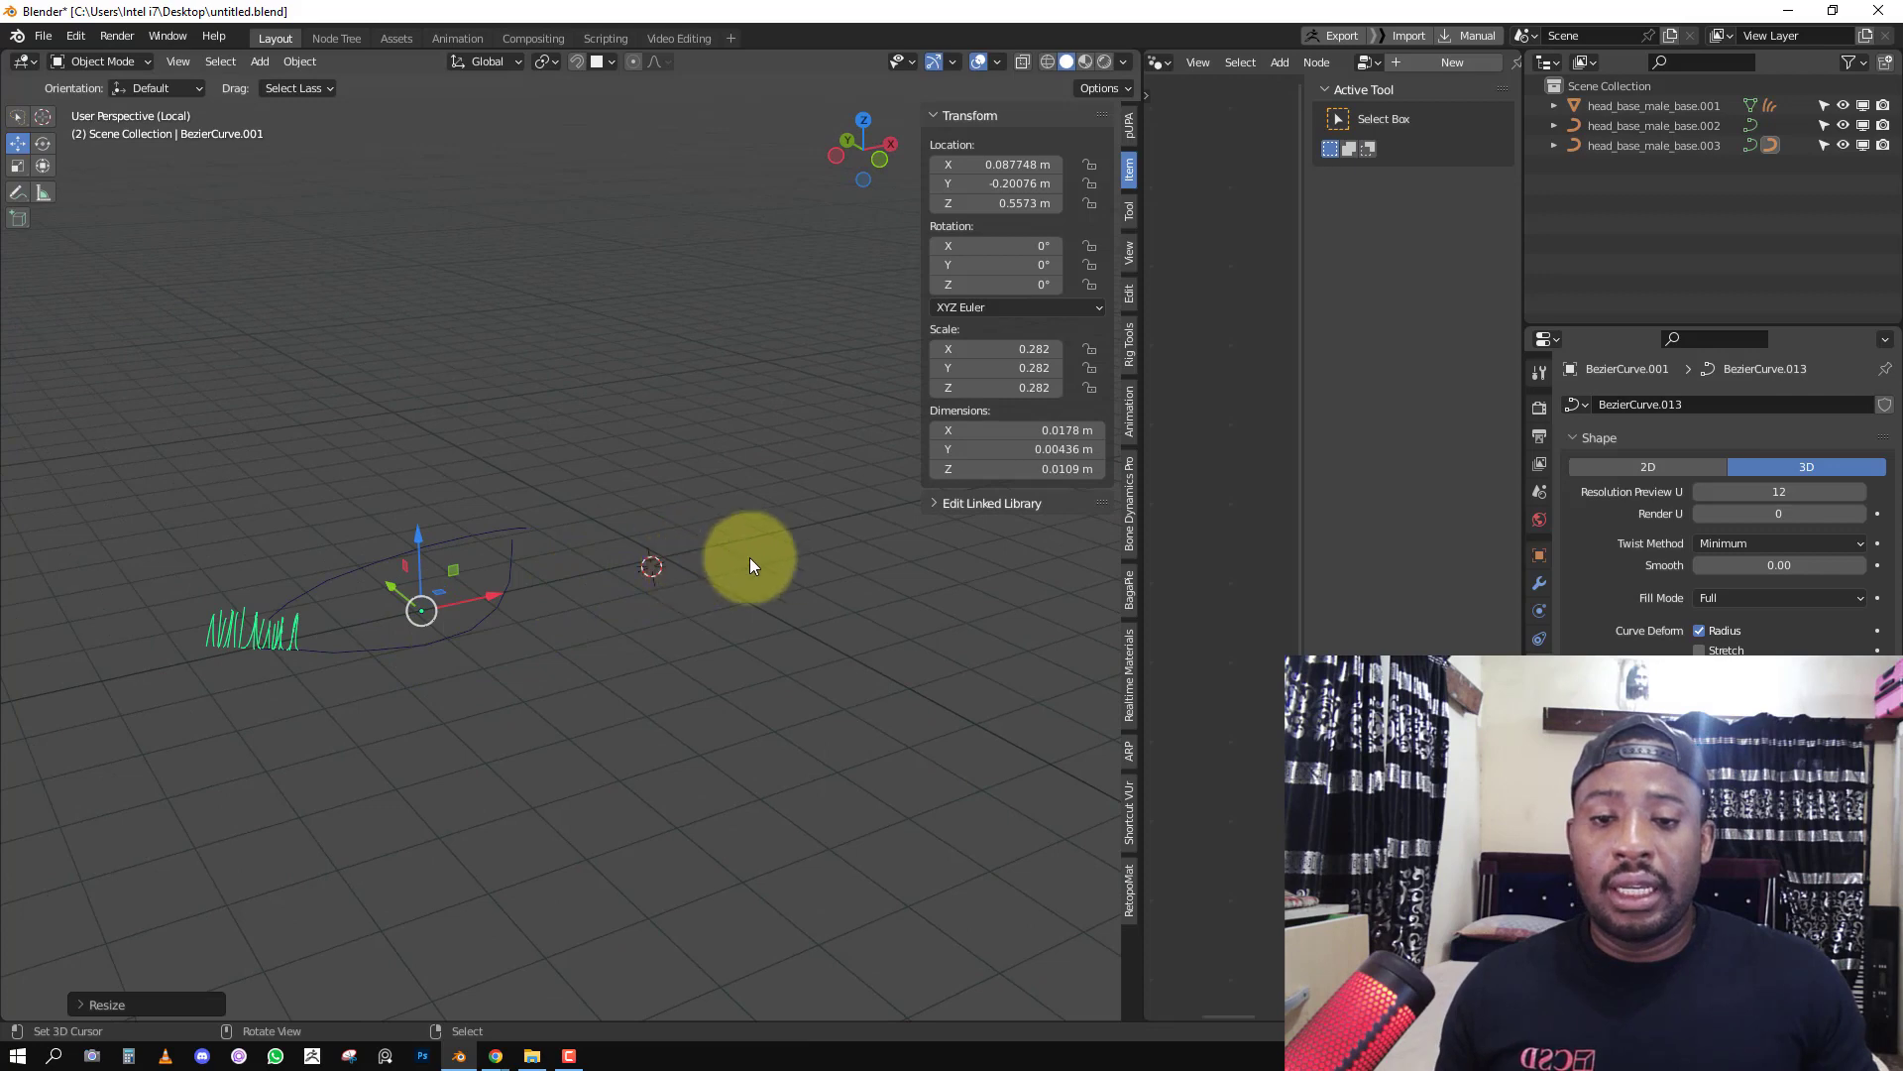
pyautogui.moveTo(713, 544); pyautogui.dragTo(704, 567, button='middle')
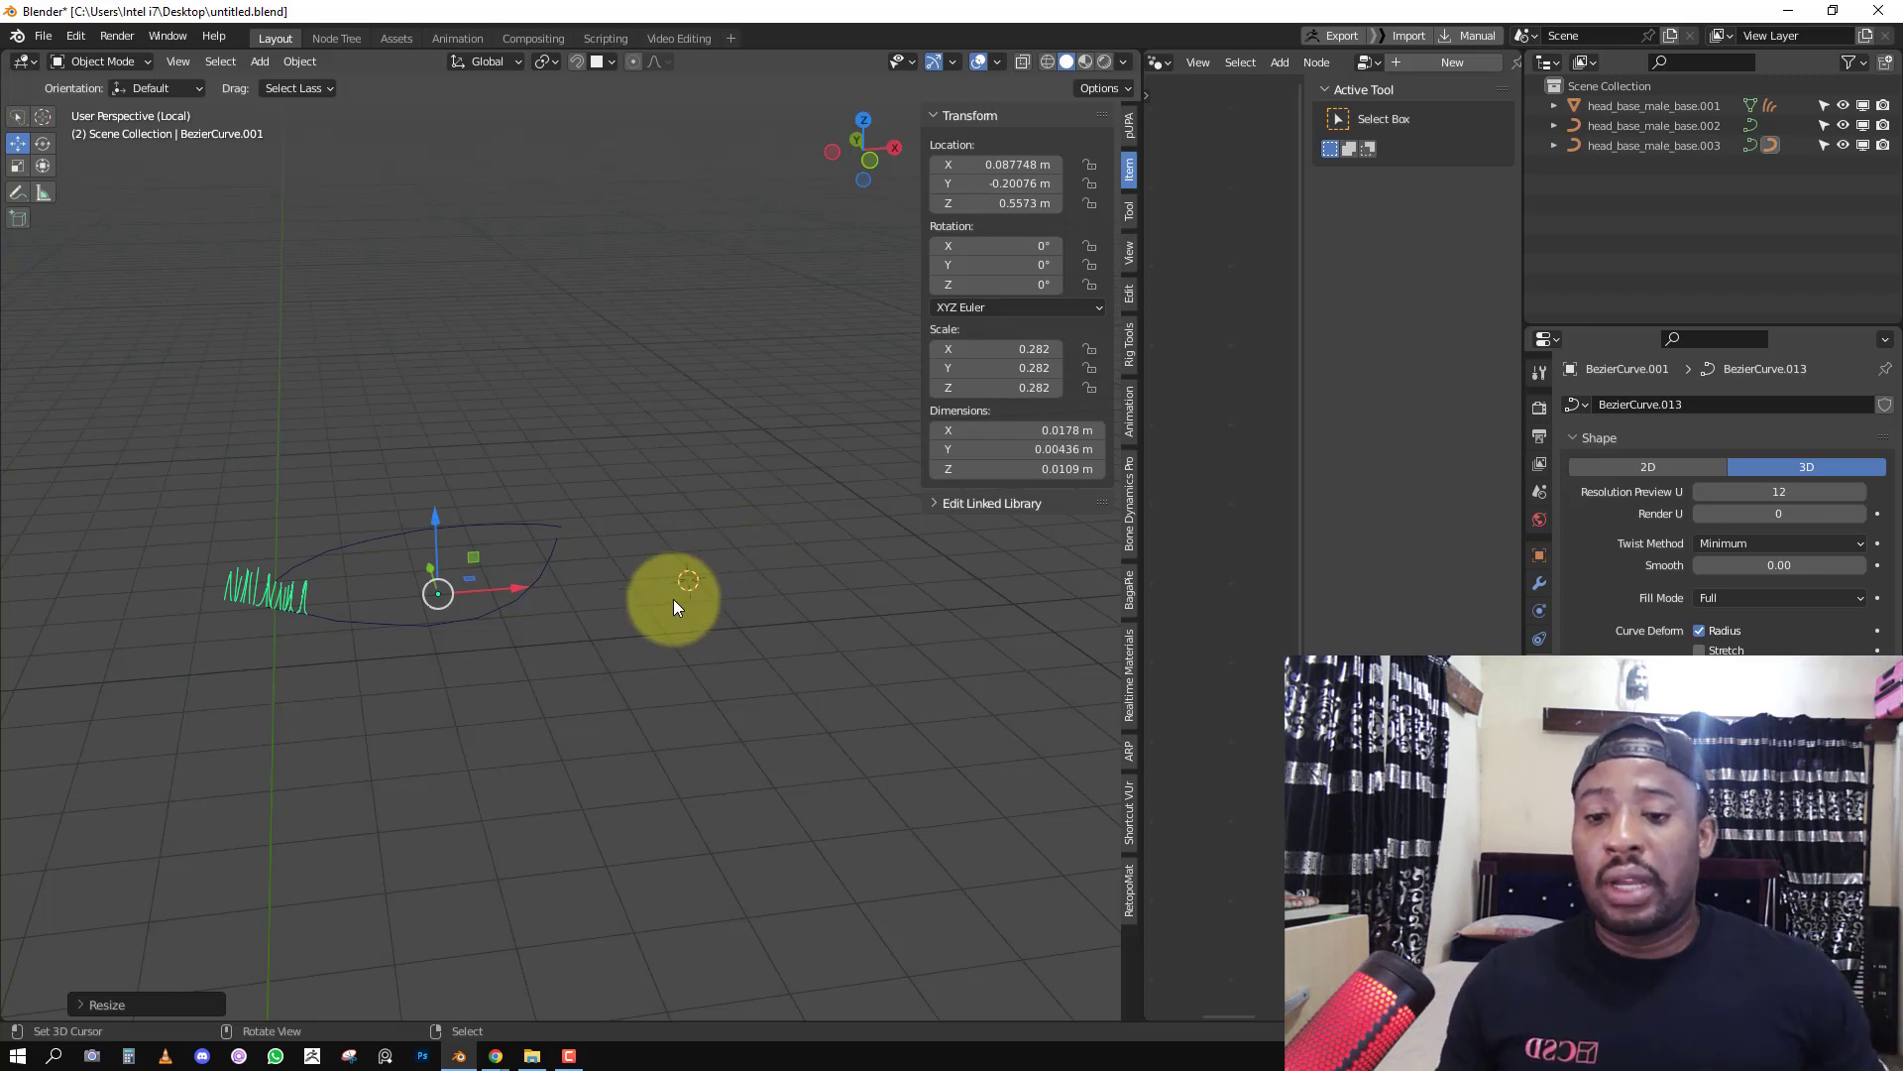
# Scale the eyelash curve back up and slide it along the lid to about 0.102 m in X.
pyautogui.press('s')
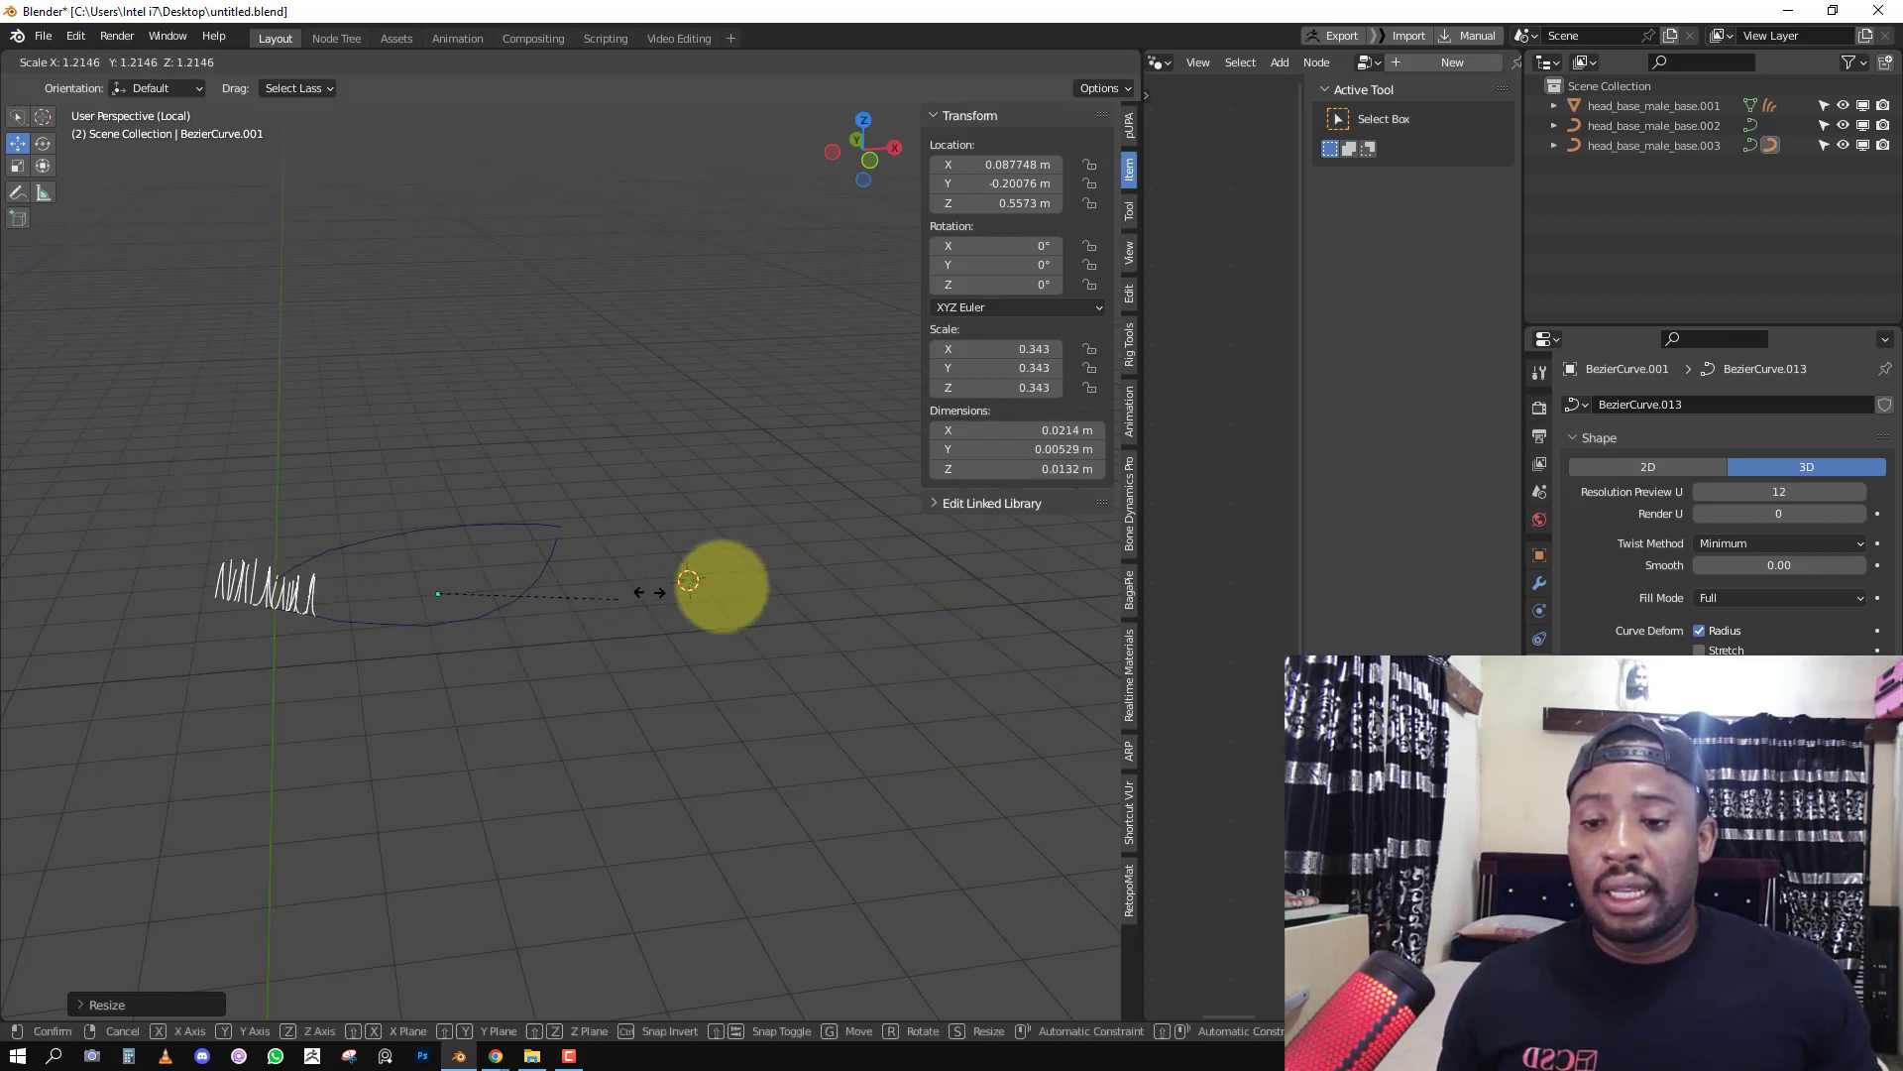
pyautogui.click(595, 585)
pyautogui.scroll(2, 307, 589)
pyautogui.press('s')
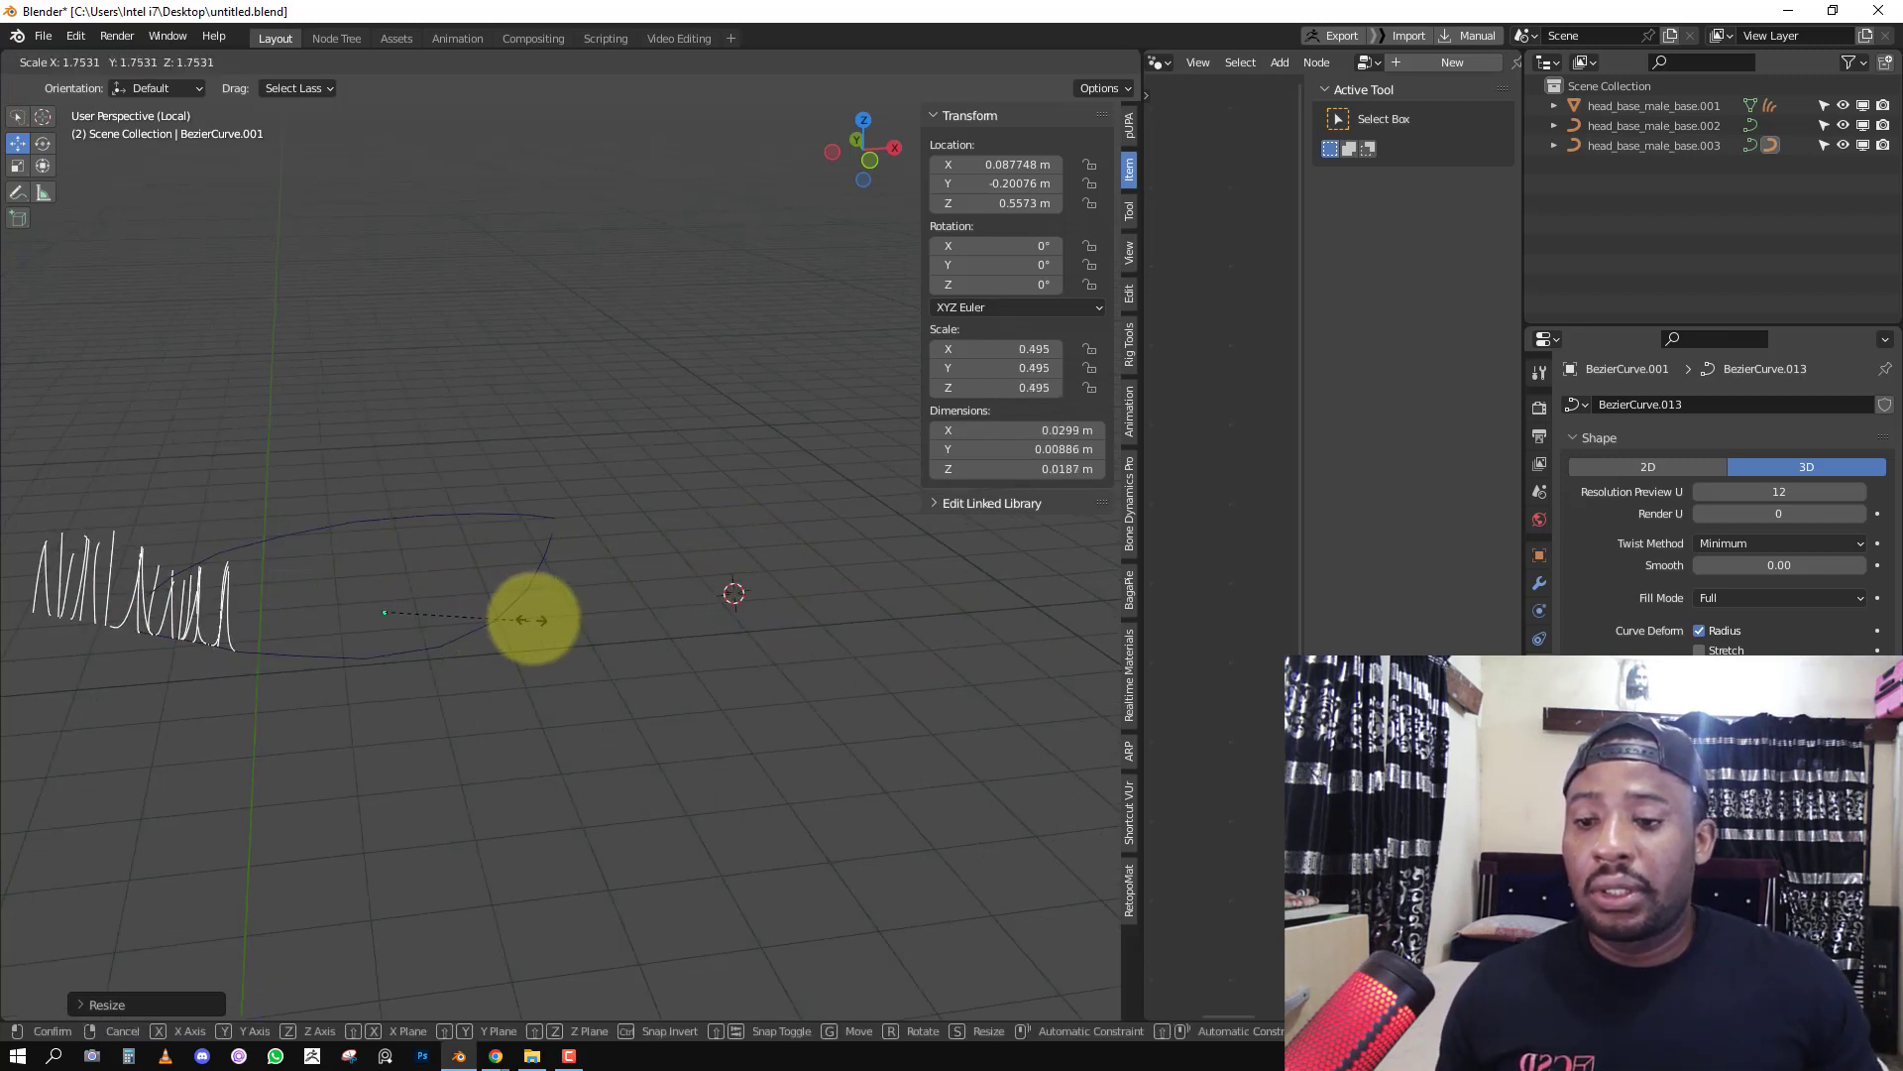
pyautogui.click(499, 621)
pyautogui.moveTo(448, 615); pyautogui.dragTo(509, 666)
# Shrink the eyelash curve, leave local view to show the head, and adjust its scale to about 0.277.
pyautogui.press('s')
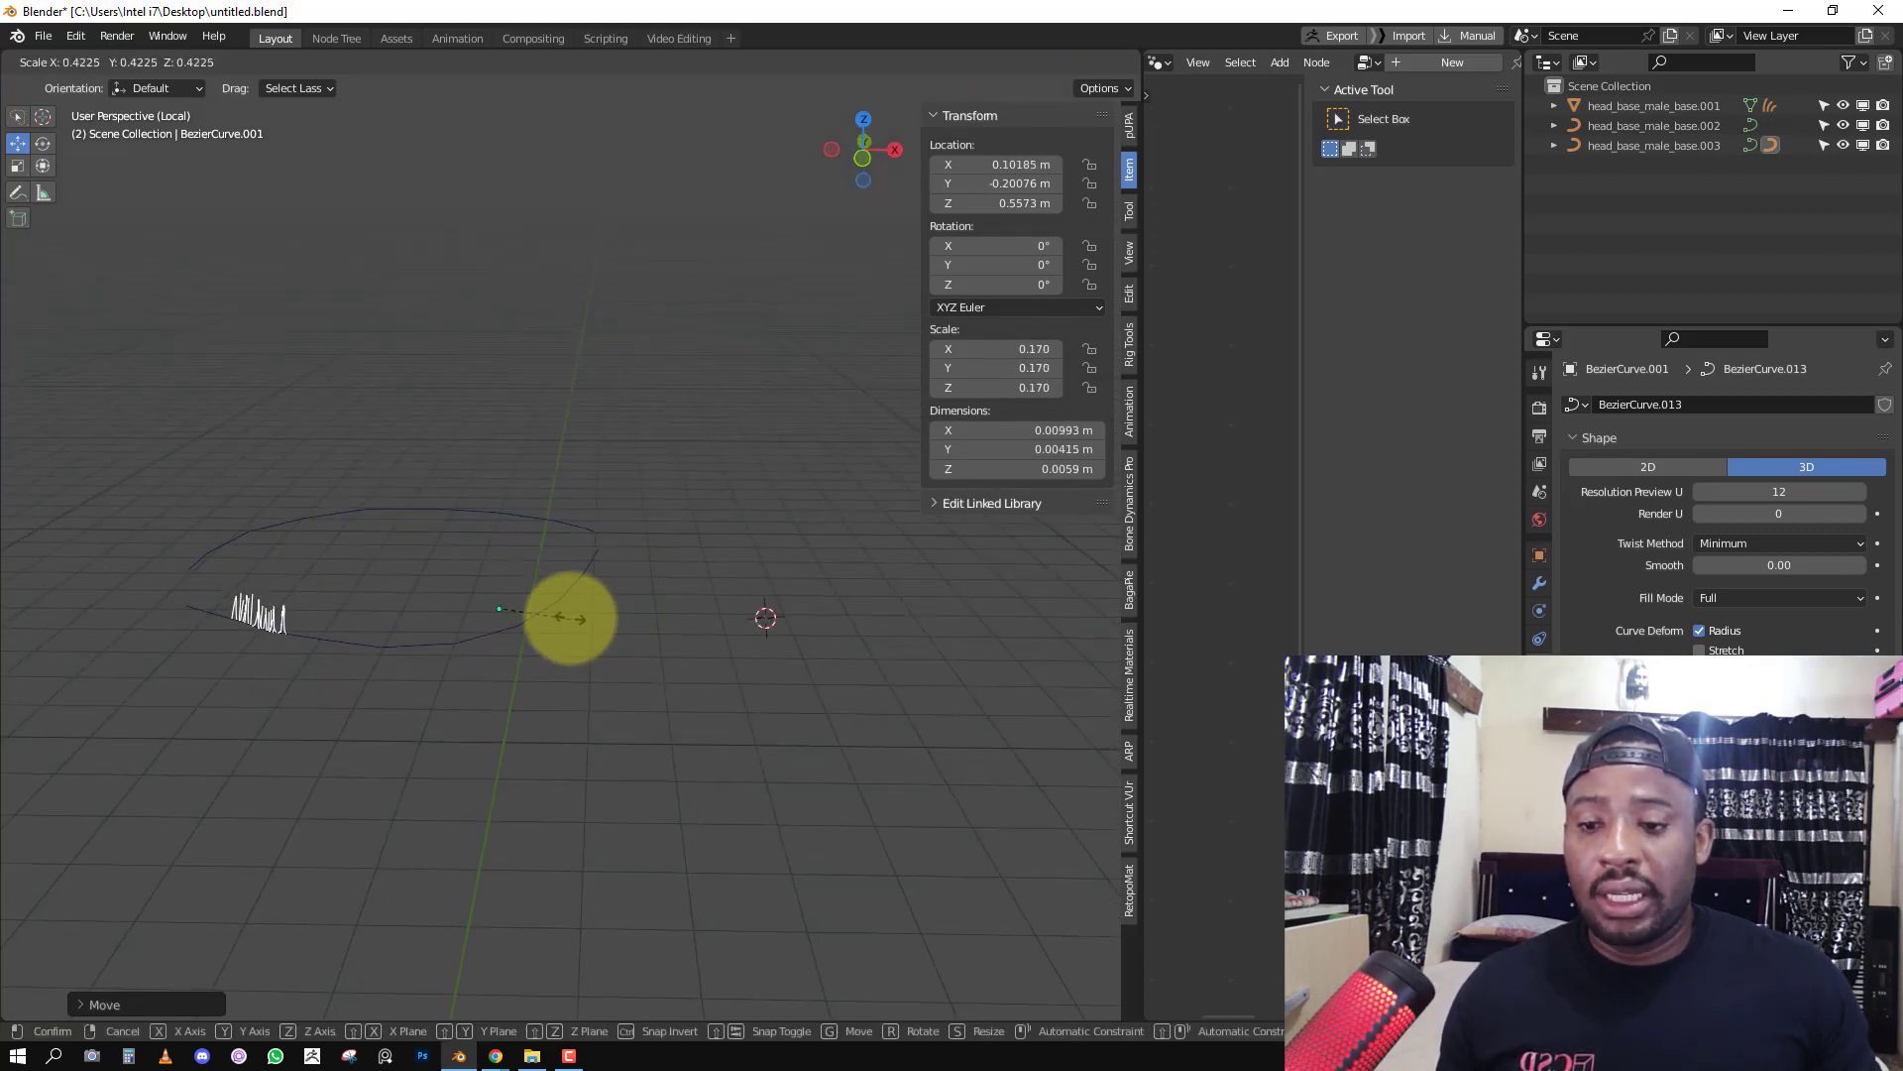
pyautogui.click(596, 617)
pyautogui.press('KP_Divide')
pyautogui.scroll(1, 513, 531)
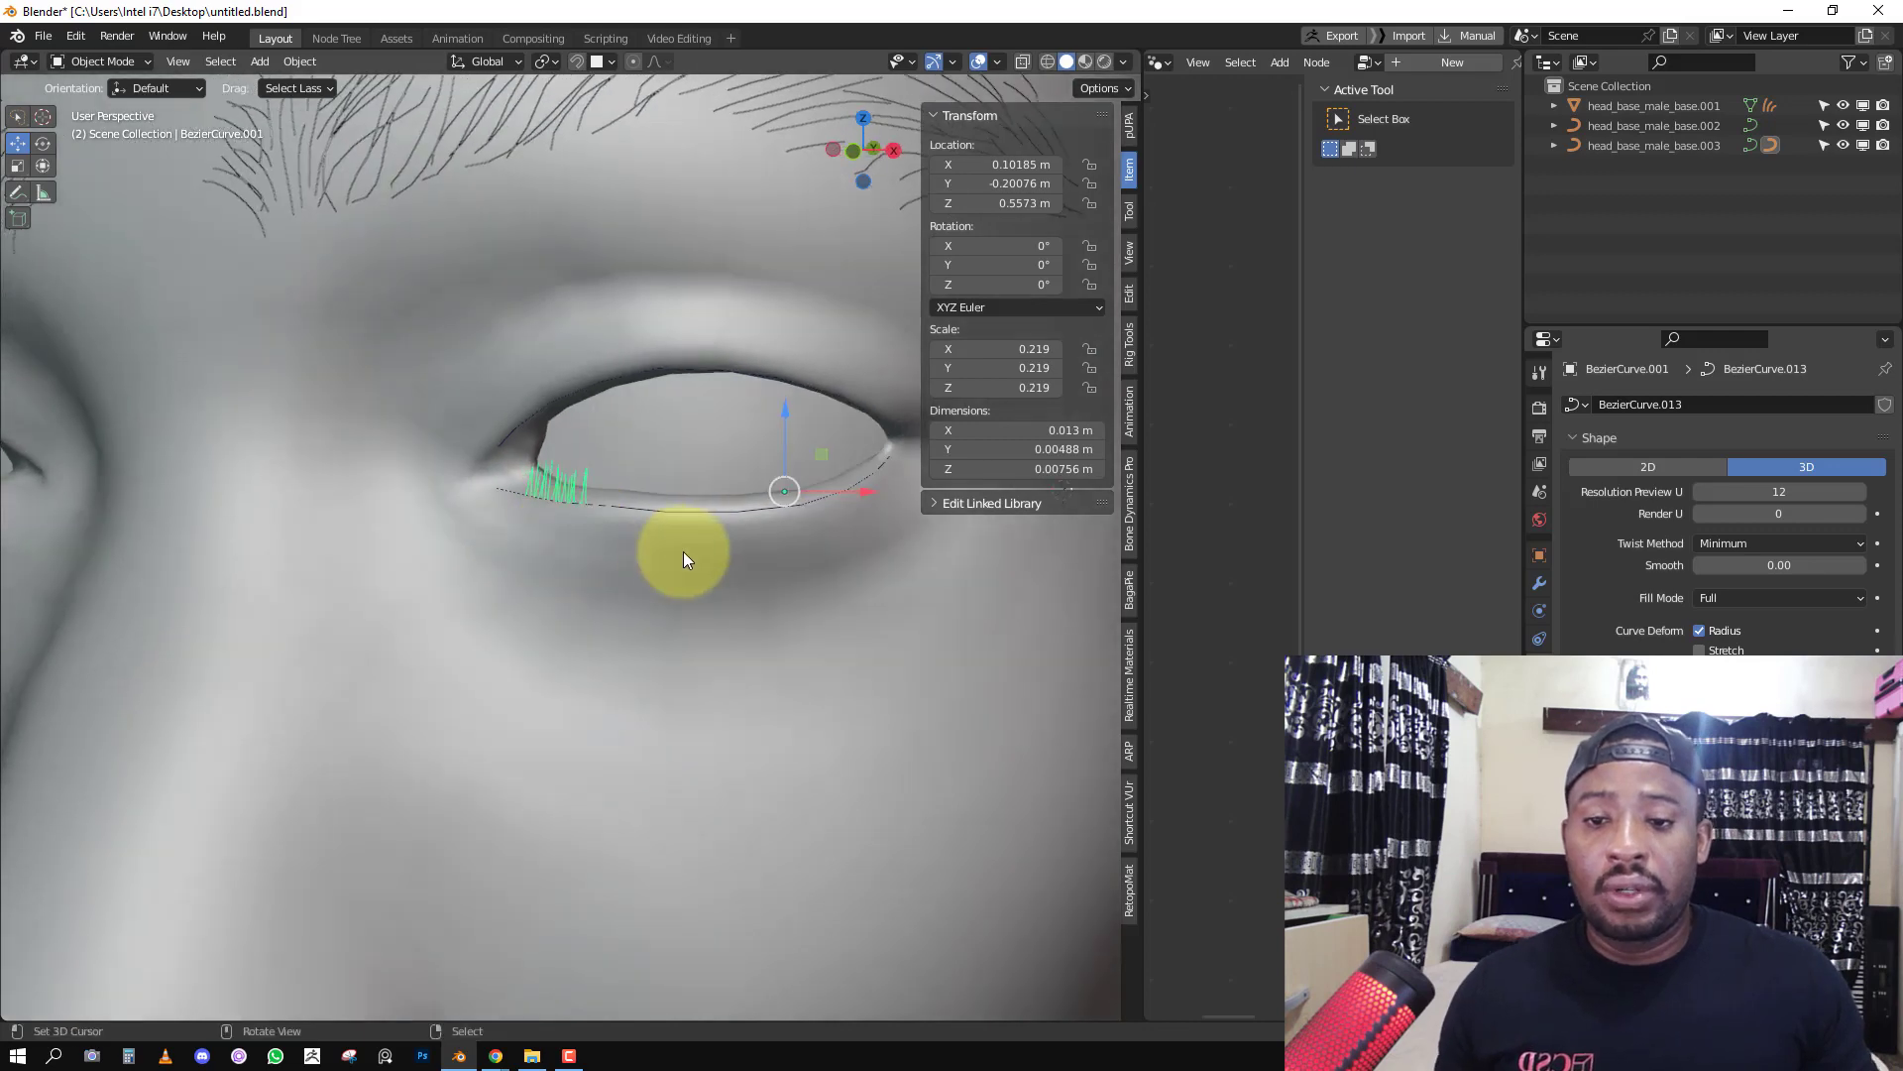
pyautogui.press('s')
pyautogui.click(638, 548)
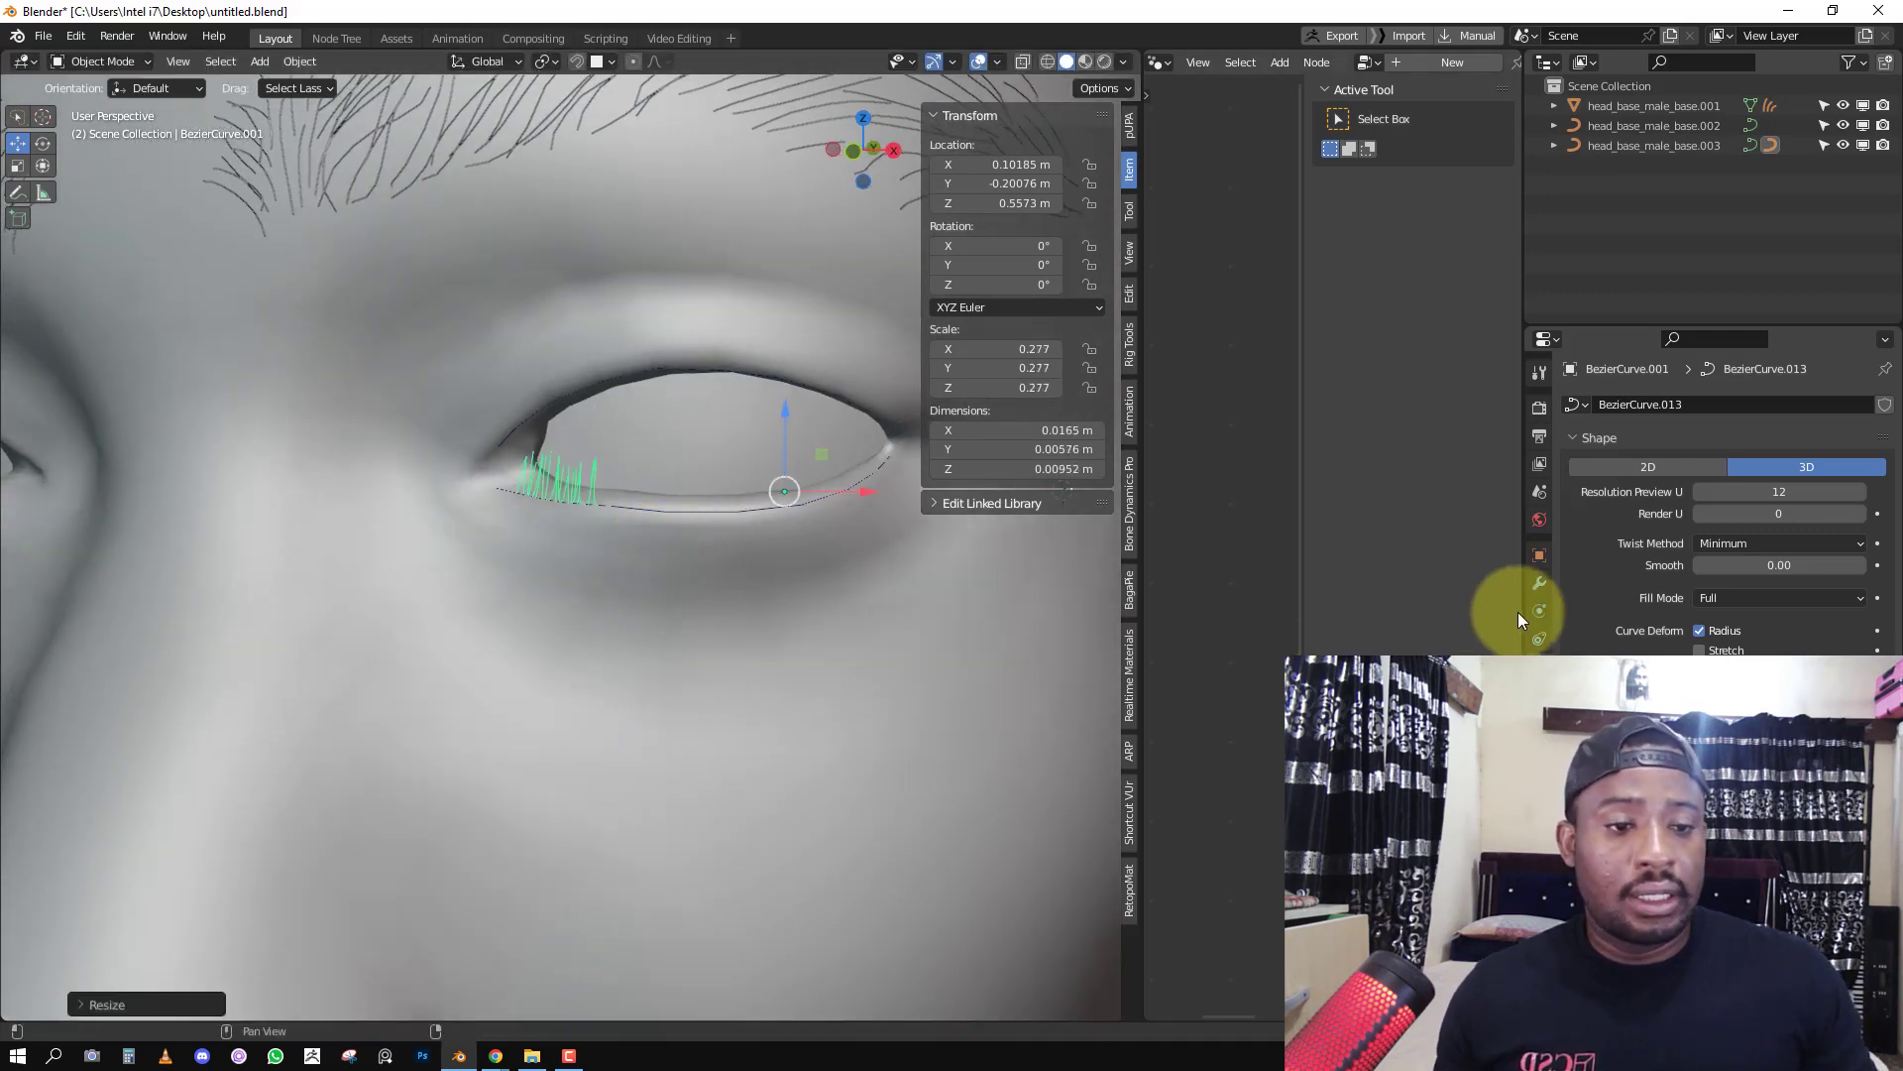
# Add an Array modifier with a count of 5 to the eyelash curve and place it above the Curve modifier.
pyautogui.click(1539, 587)
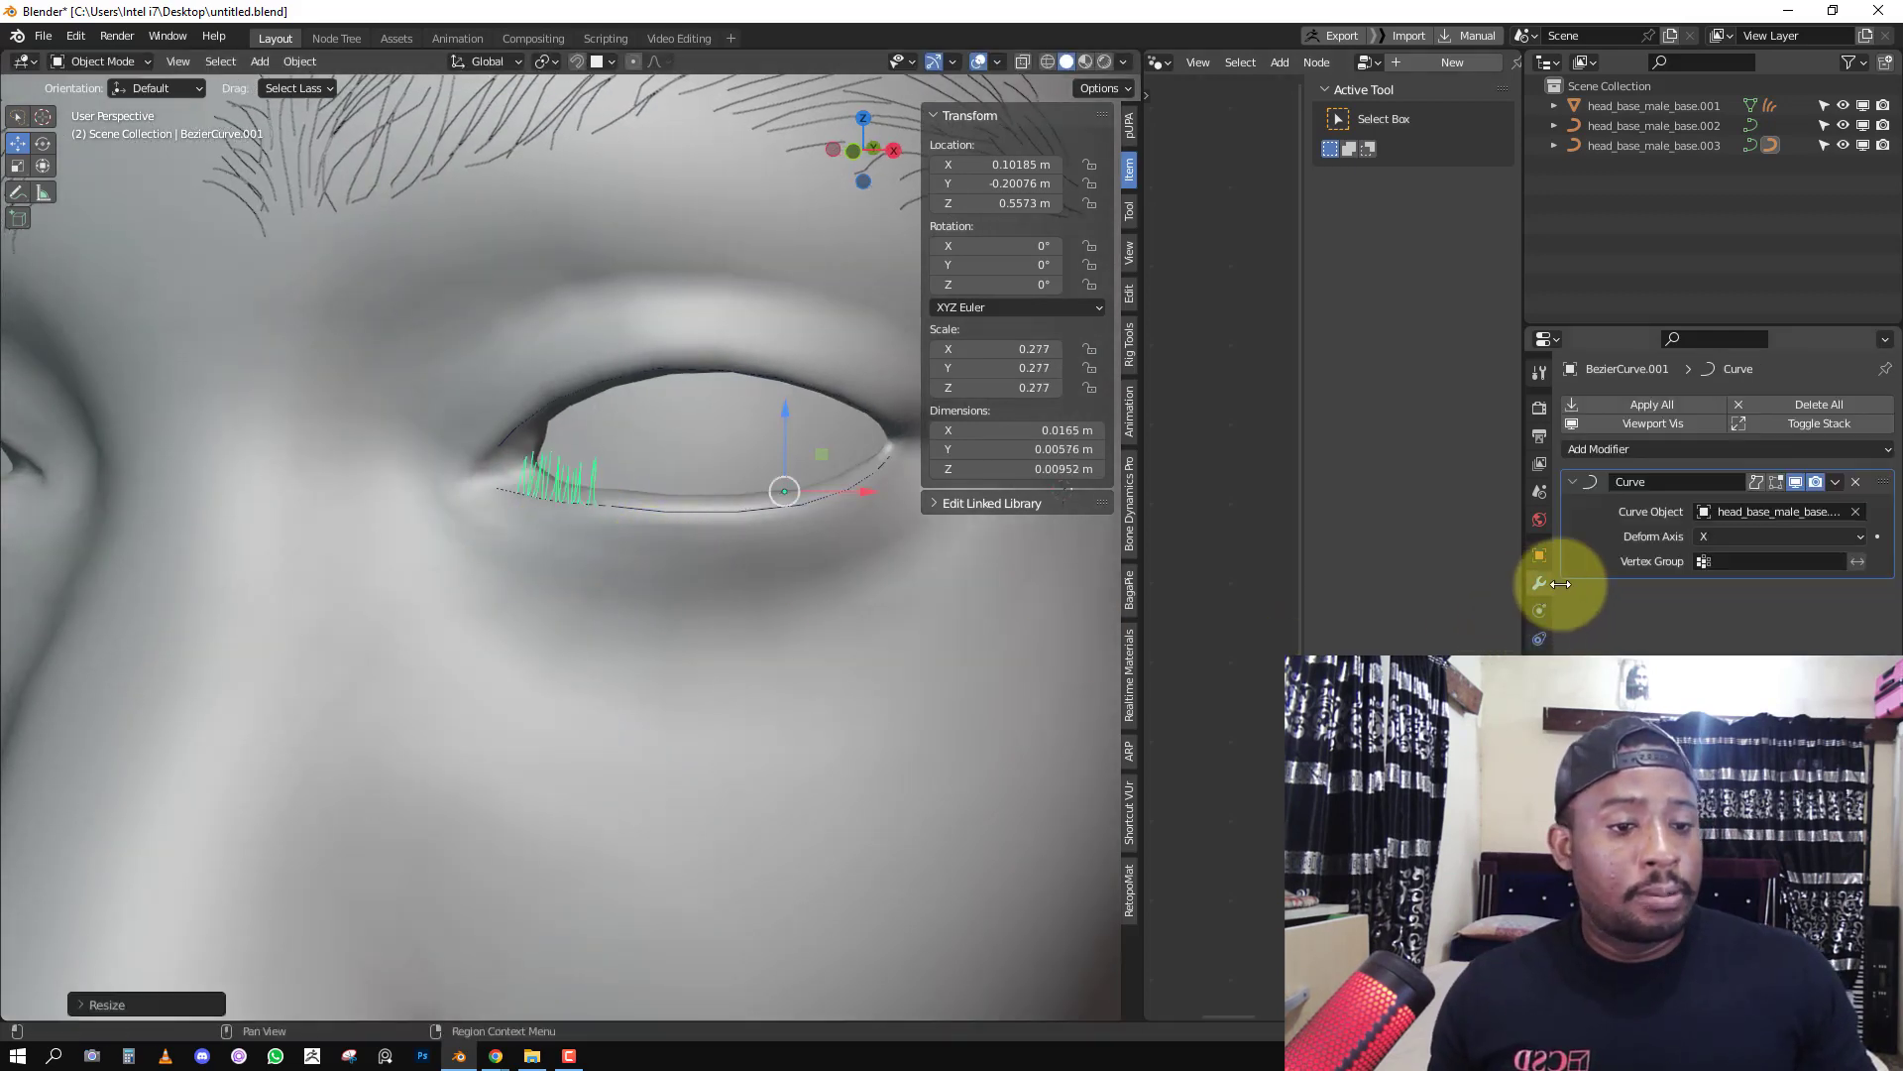
pyautogui.click(1669, 451)
pyautogui.click(1594, 504)
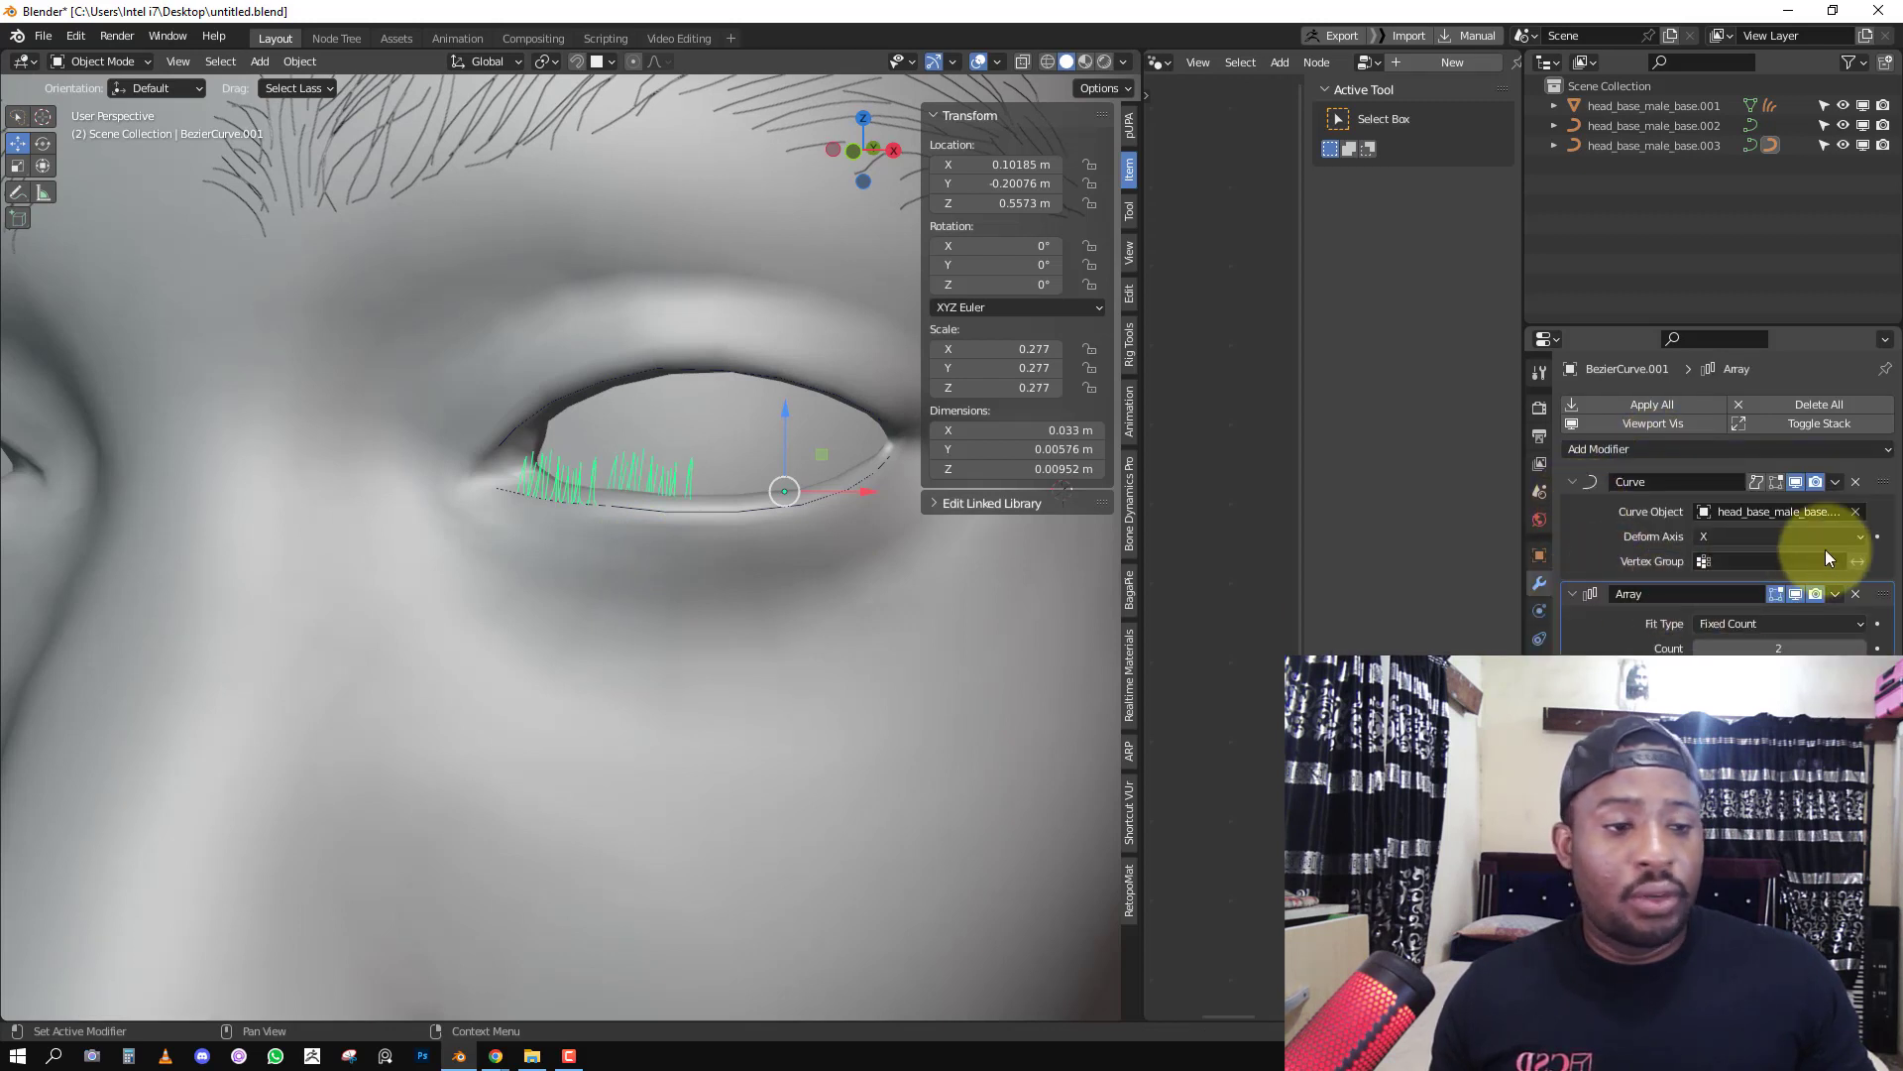
pyautogui.moveTo(1876, 482); pyautogui.dragTo(1839, 634)
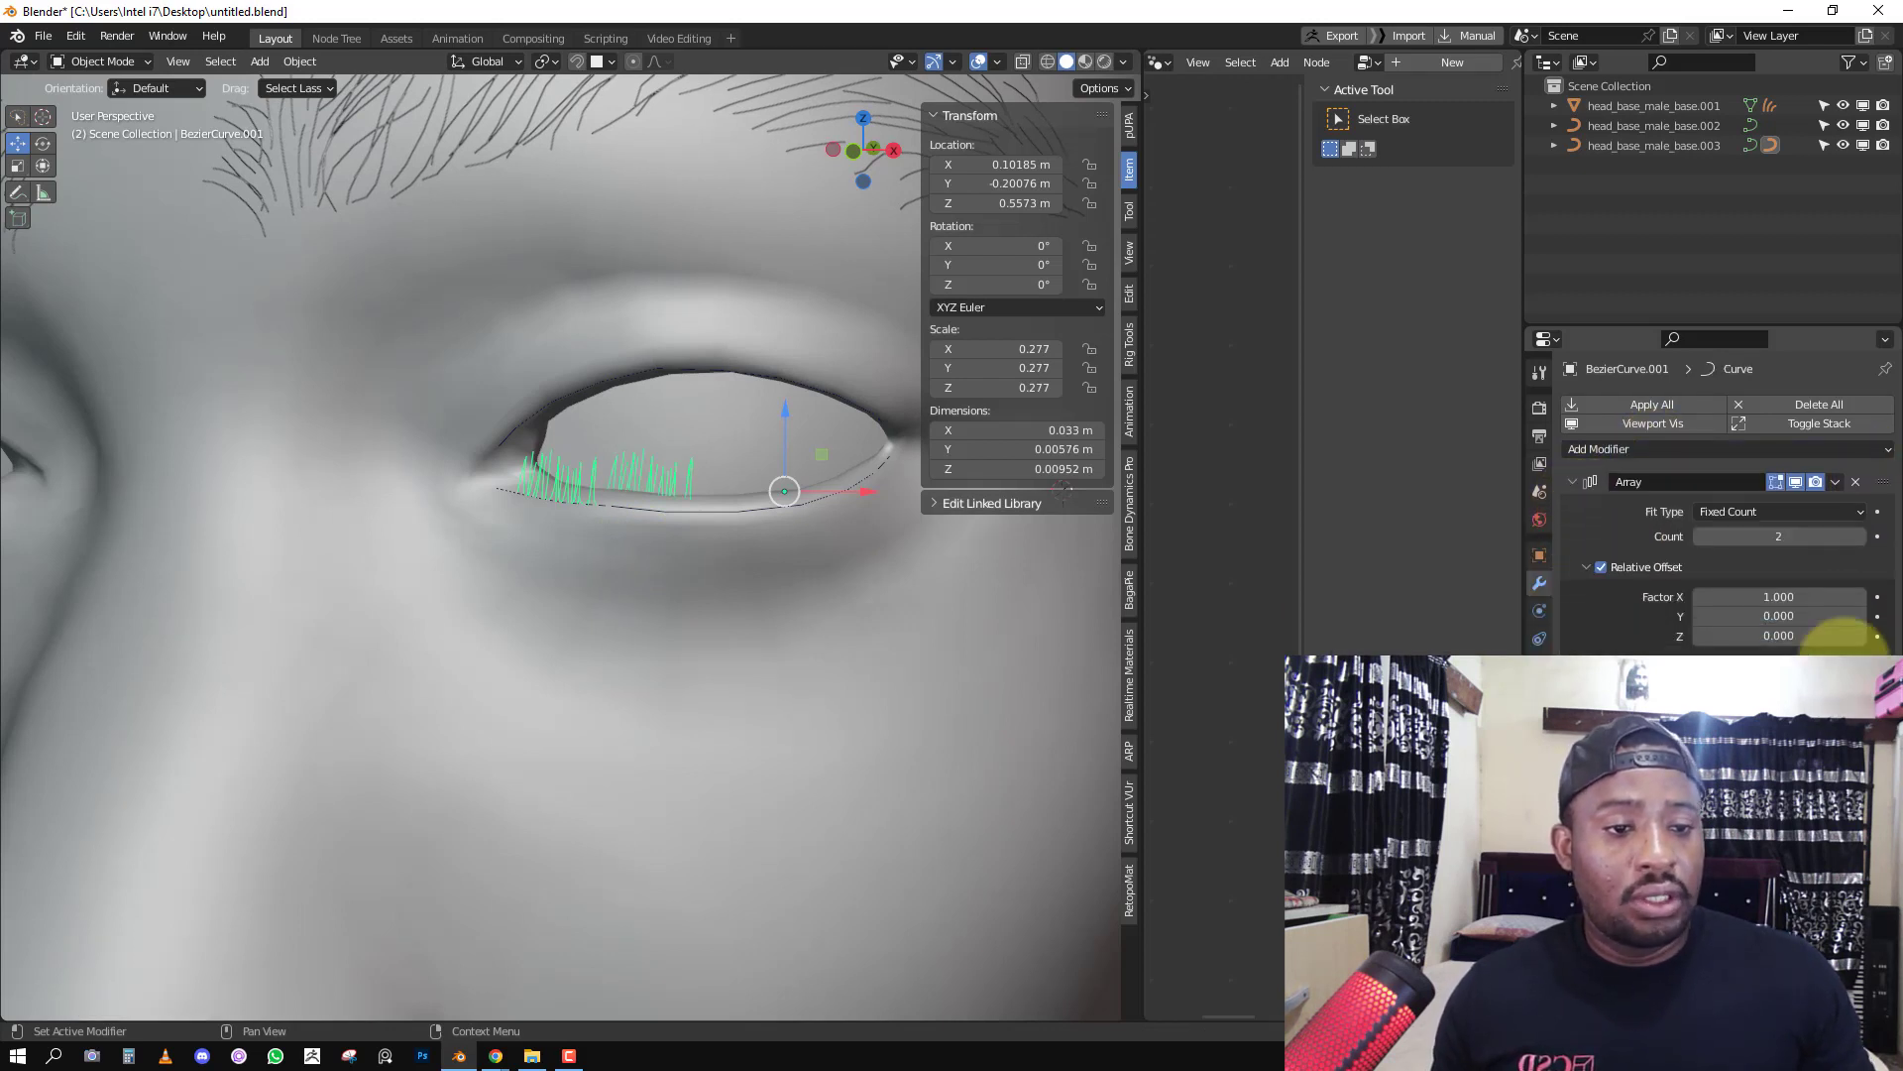
pyautogui.click(1860, 537)
# Scale the arrayed eyelashes to about 0.235 so they fit along the lower eyelid.
pyautogui.press('s')
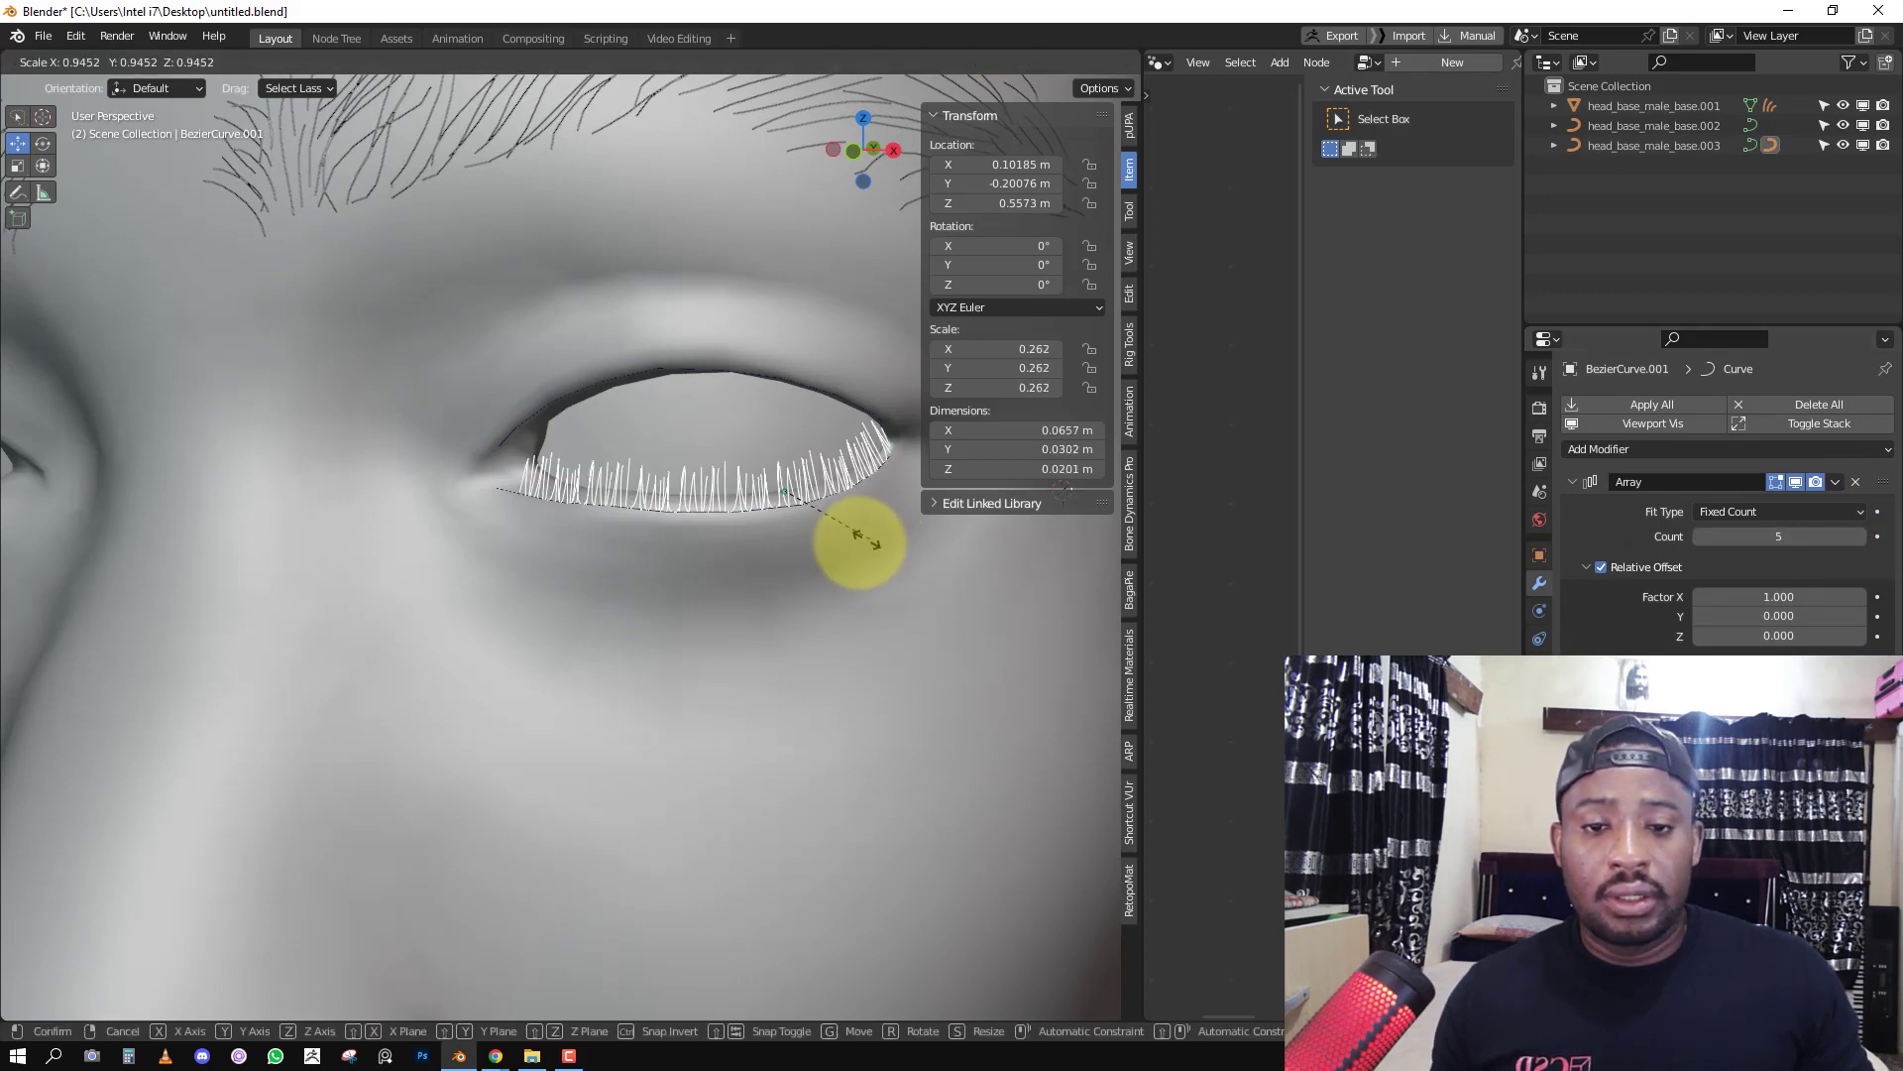
pyautogui.click(721, 538)
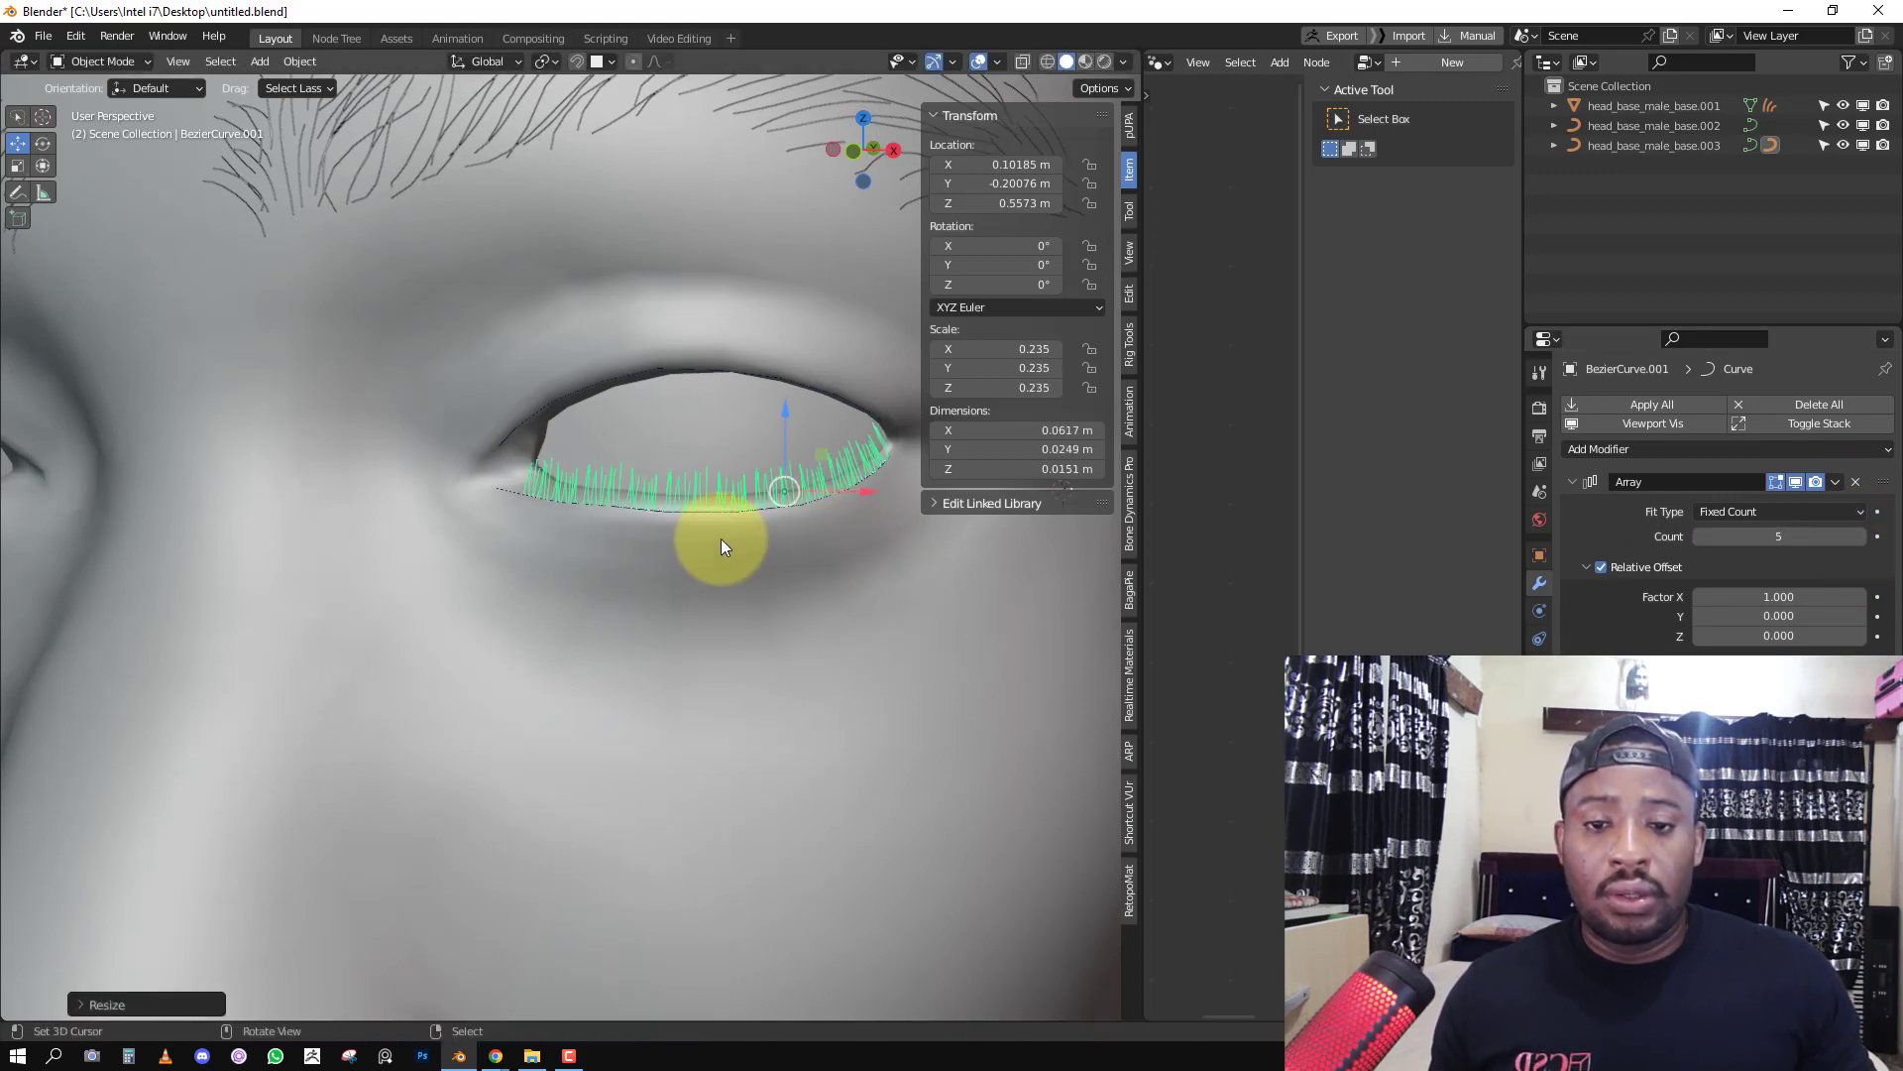
pyautogui.moveTo(722, 538); pyautogui.dragTo(615, 614, button='middle')
# Select the lower eyelid curve and put it into Edit Mode.
pyautogui.click(542, 553)
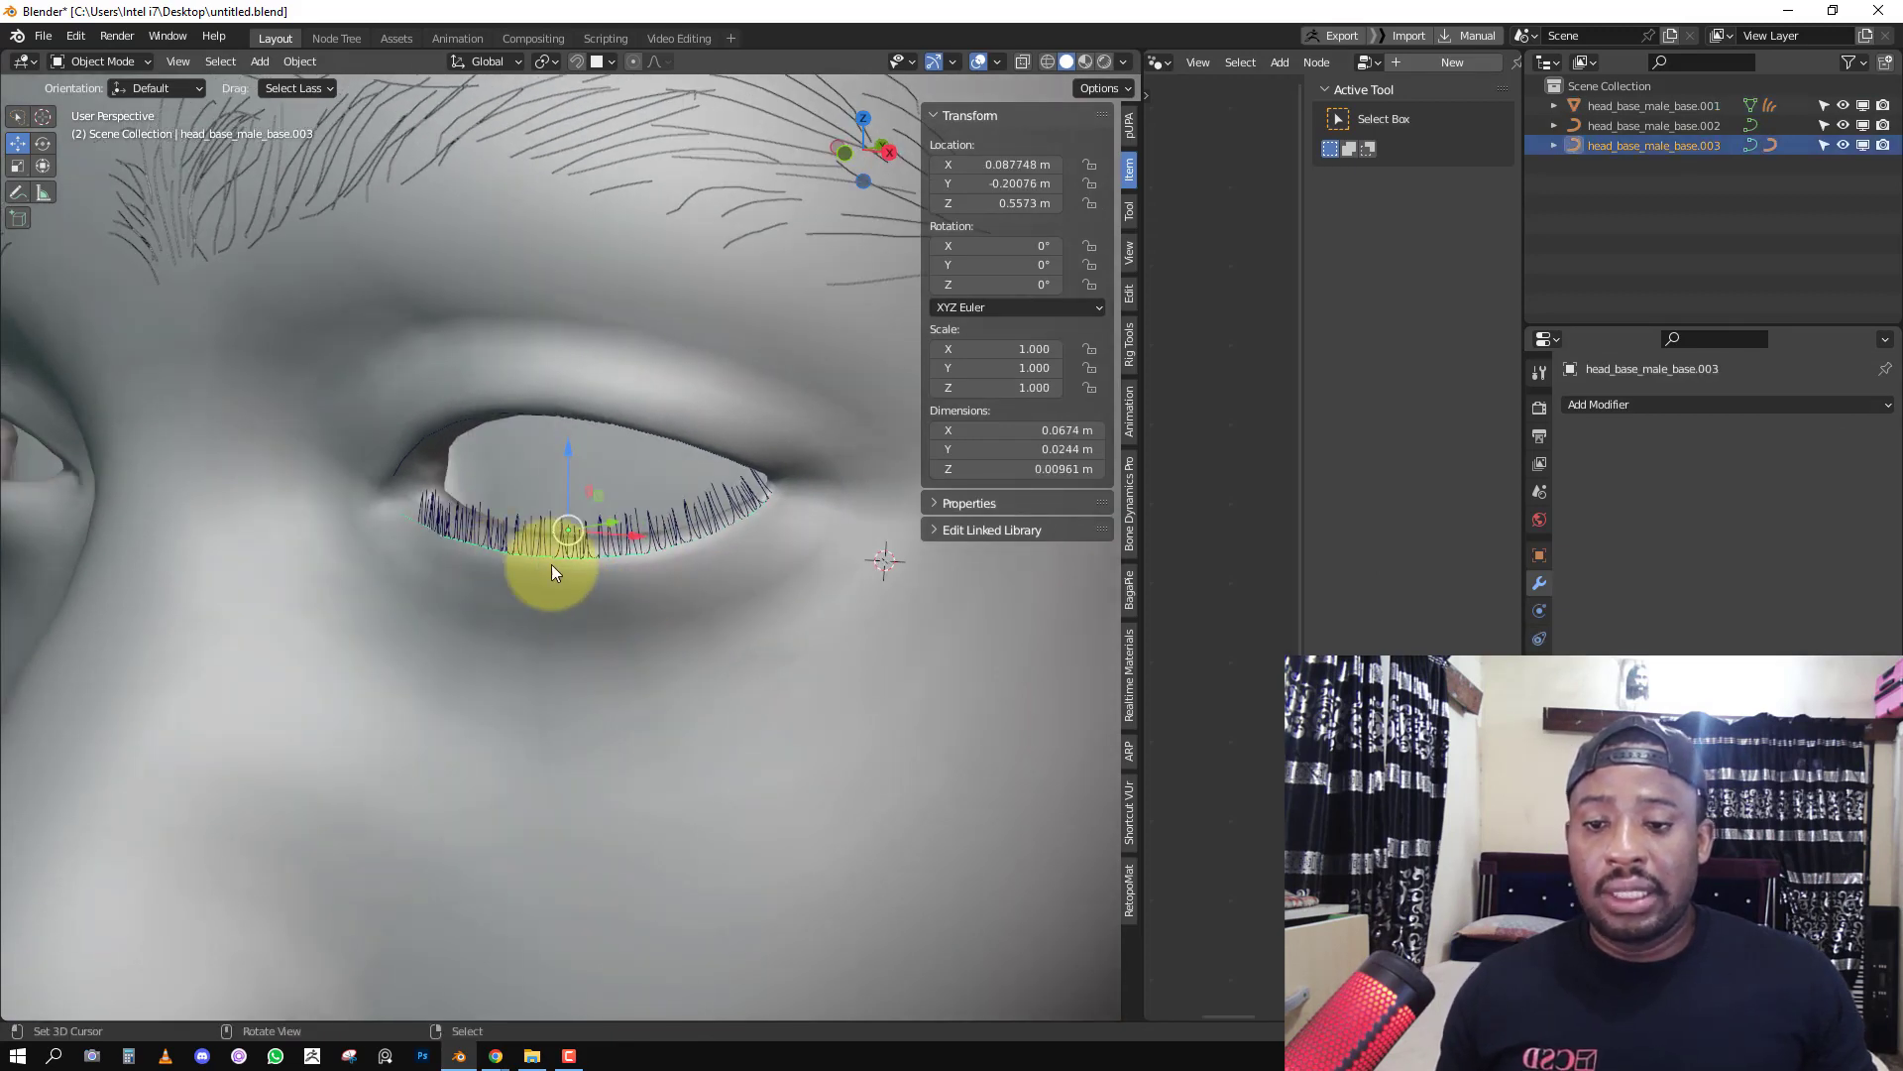
pyautogui.press('g')
pyautogui.rightClick(598, 669)
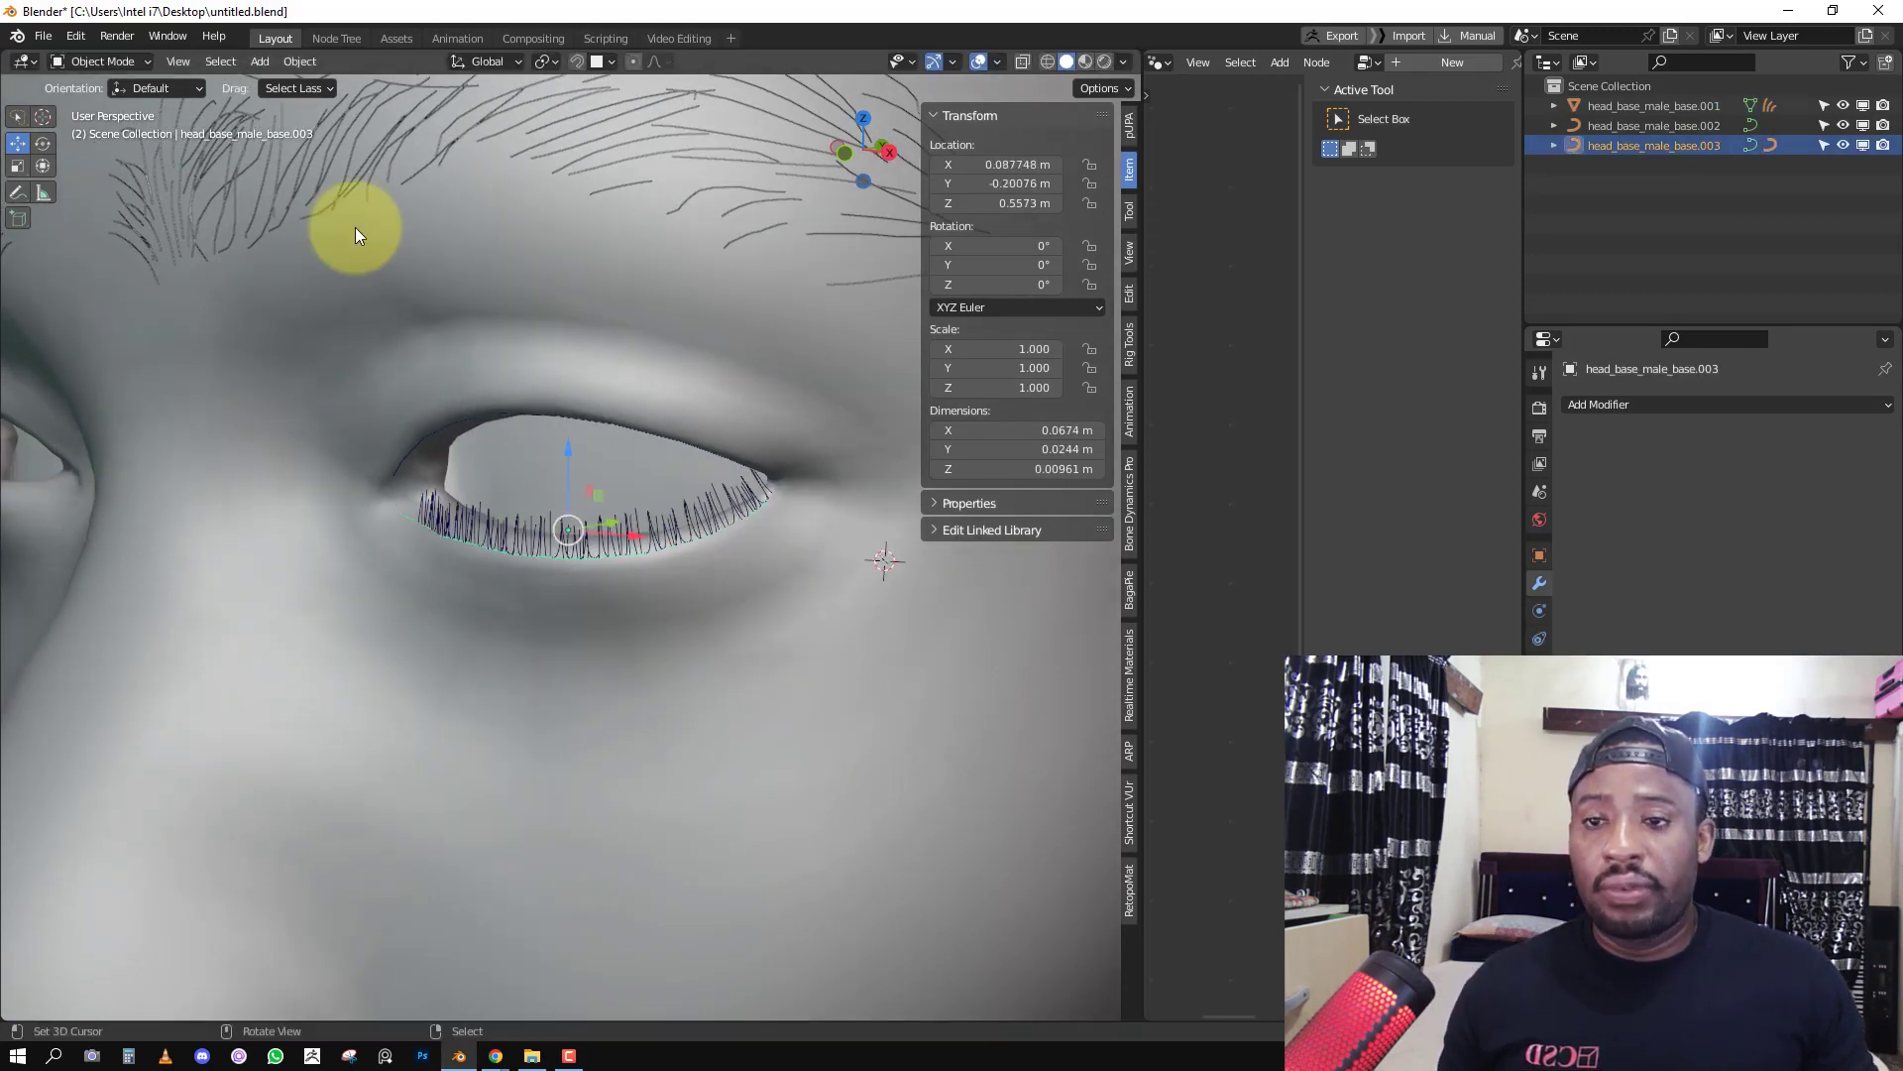
pyautogui.click(99, 104)
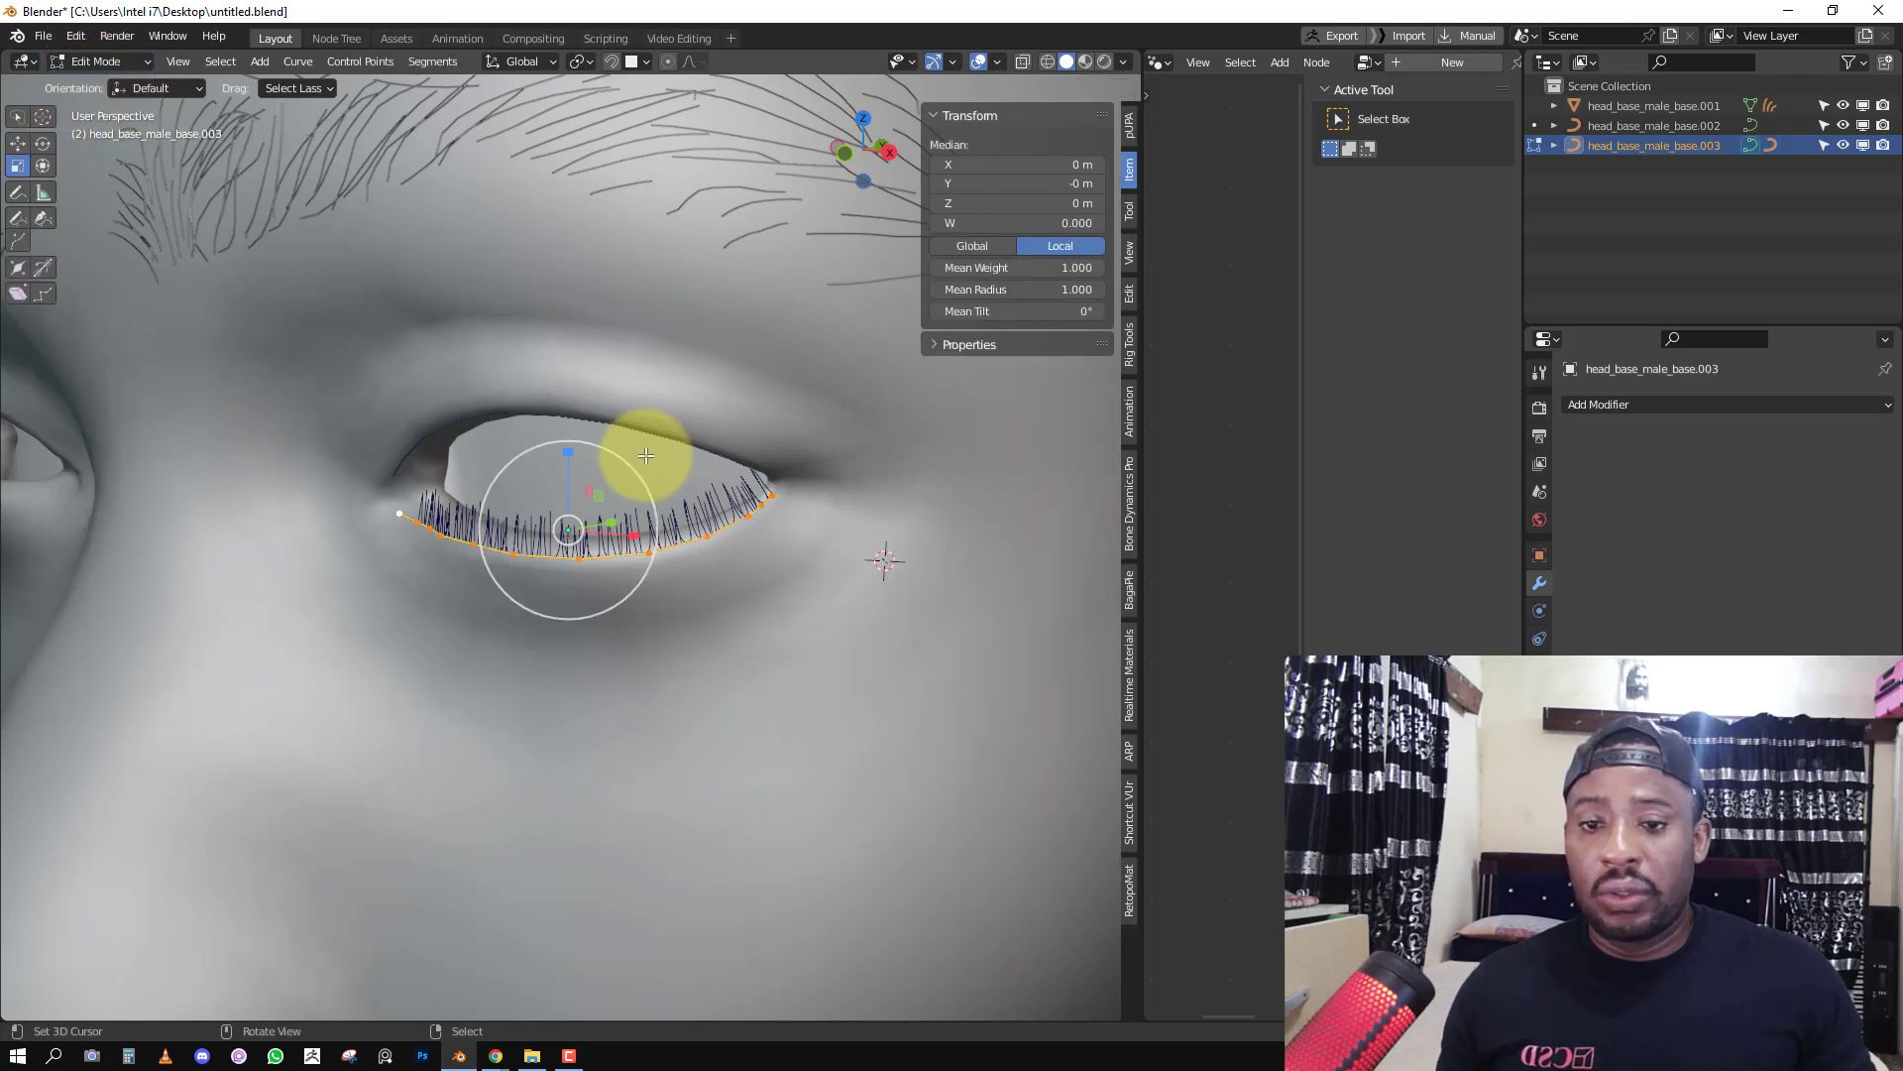
pyautogui.hotkey('ctrl', 't')
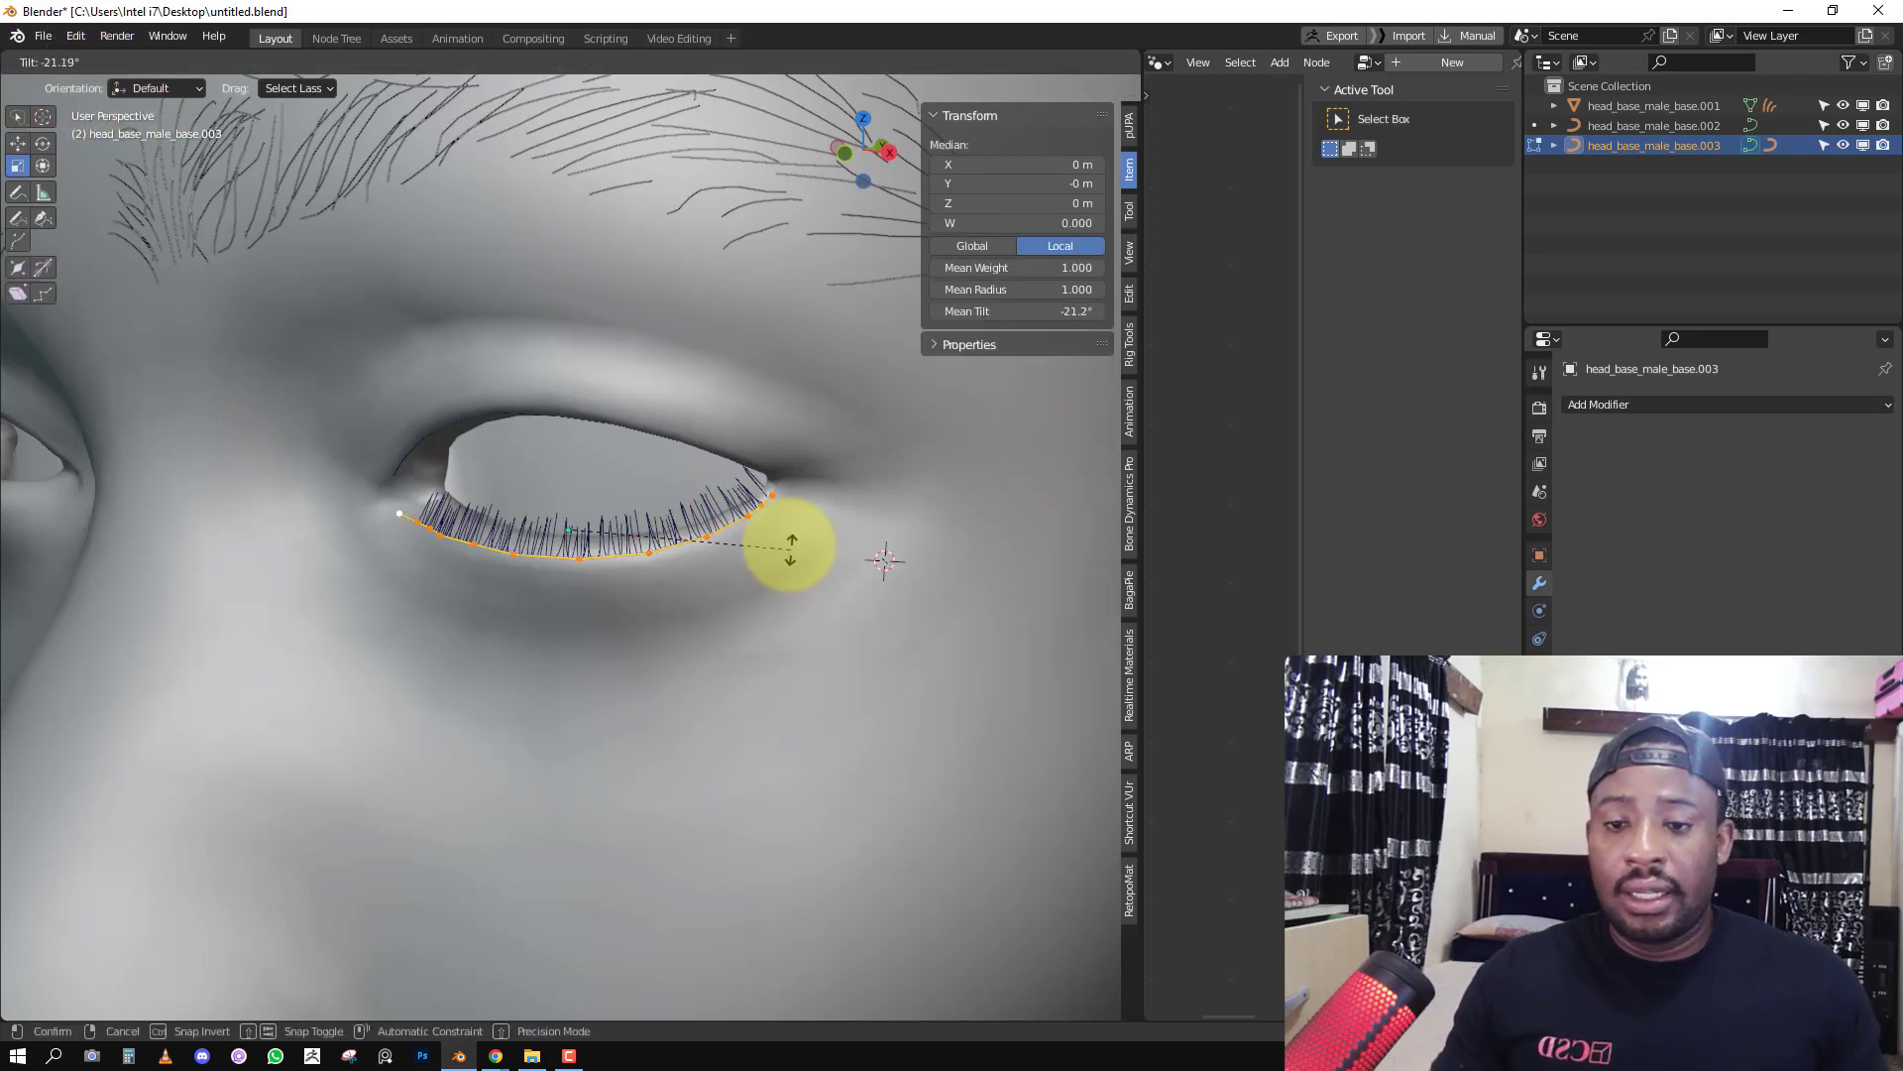
pyautogui.rightClick(876, 605)
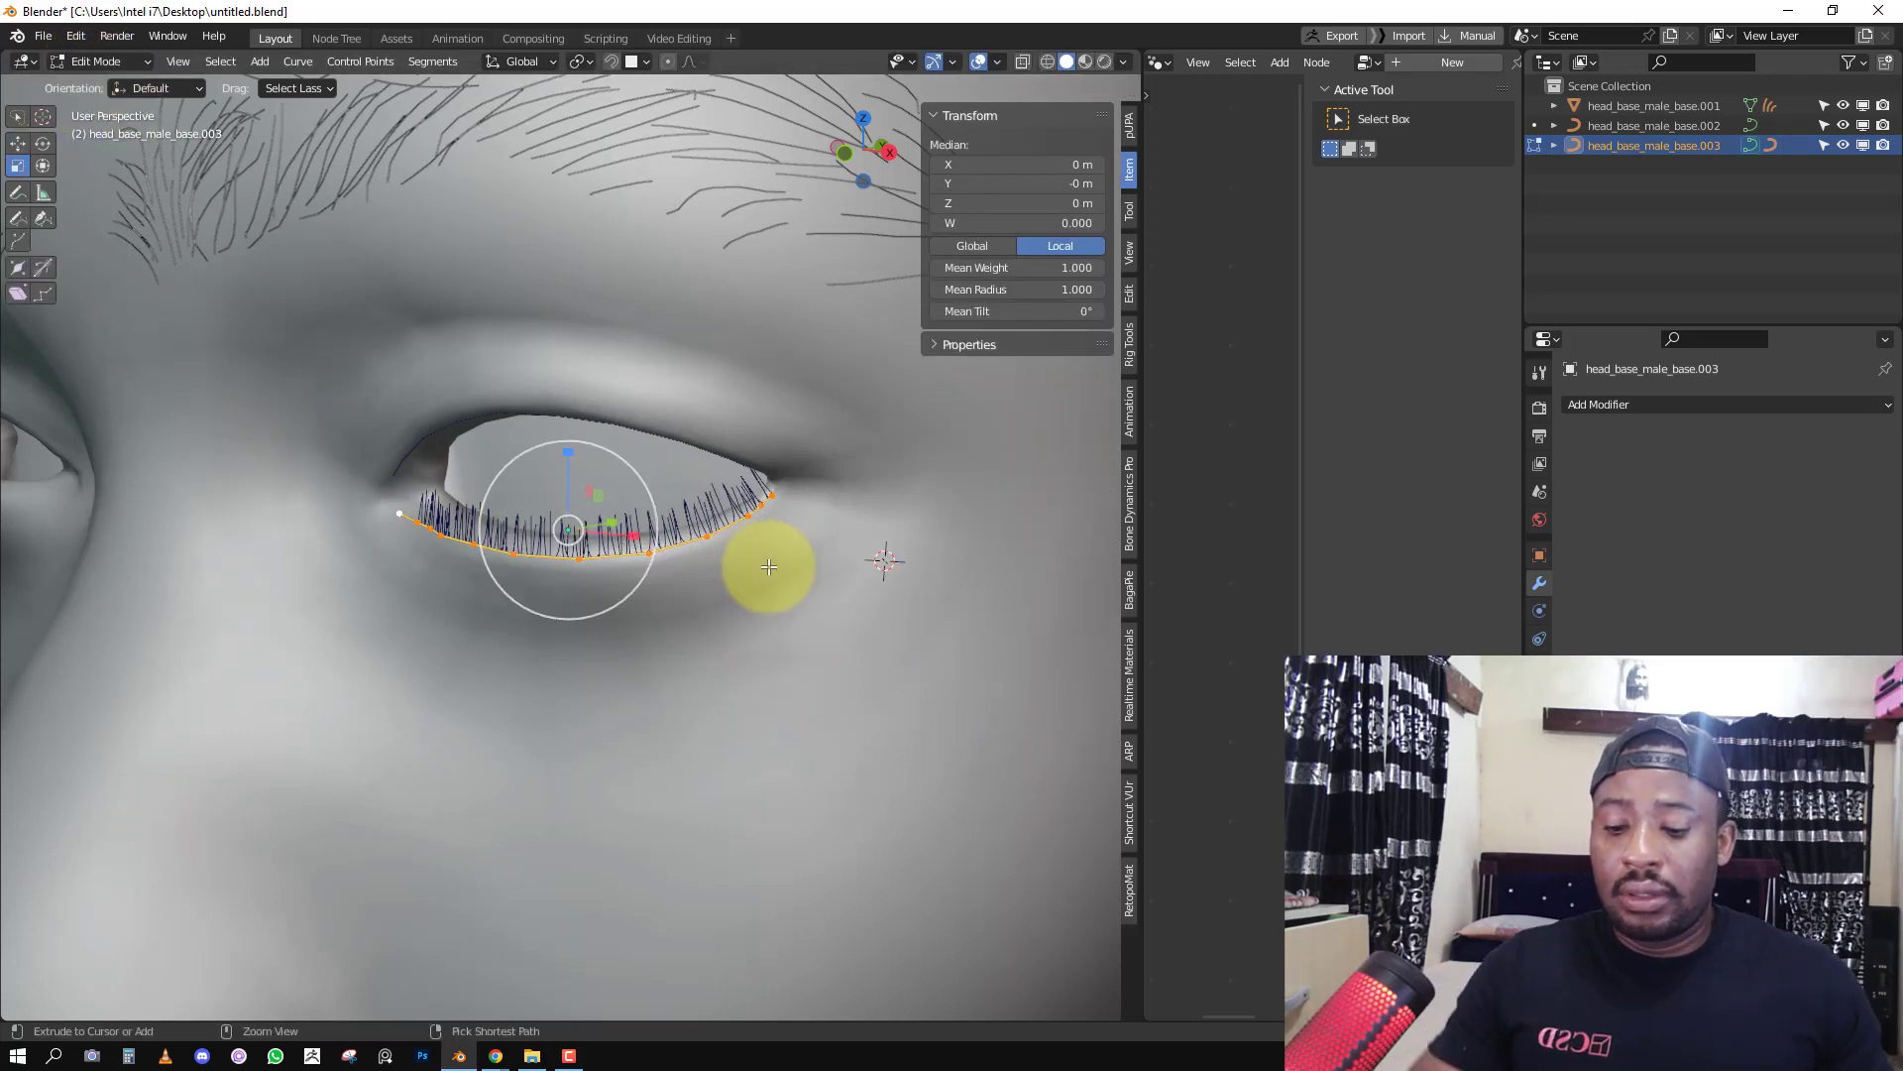
pyautogui.hotkey('ctrl', 't')
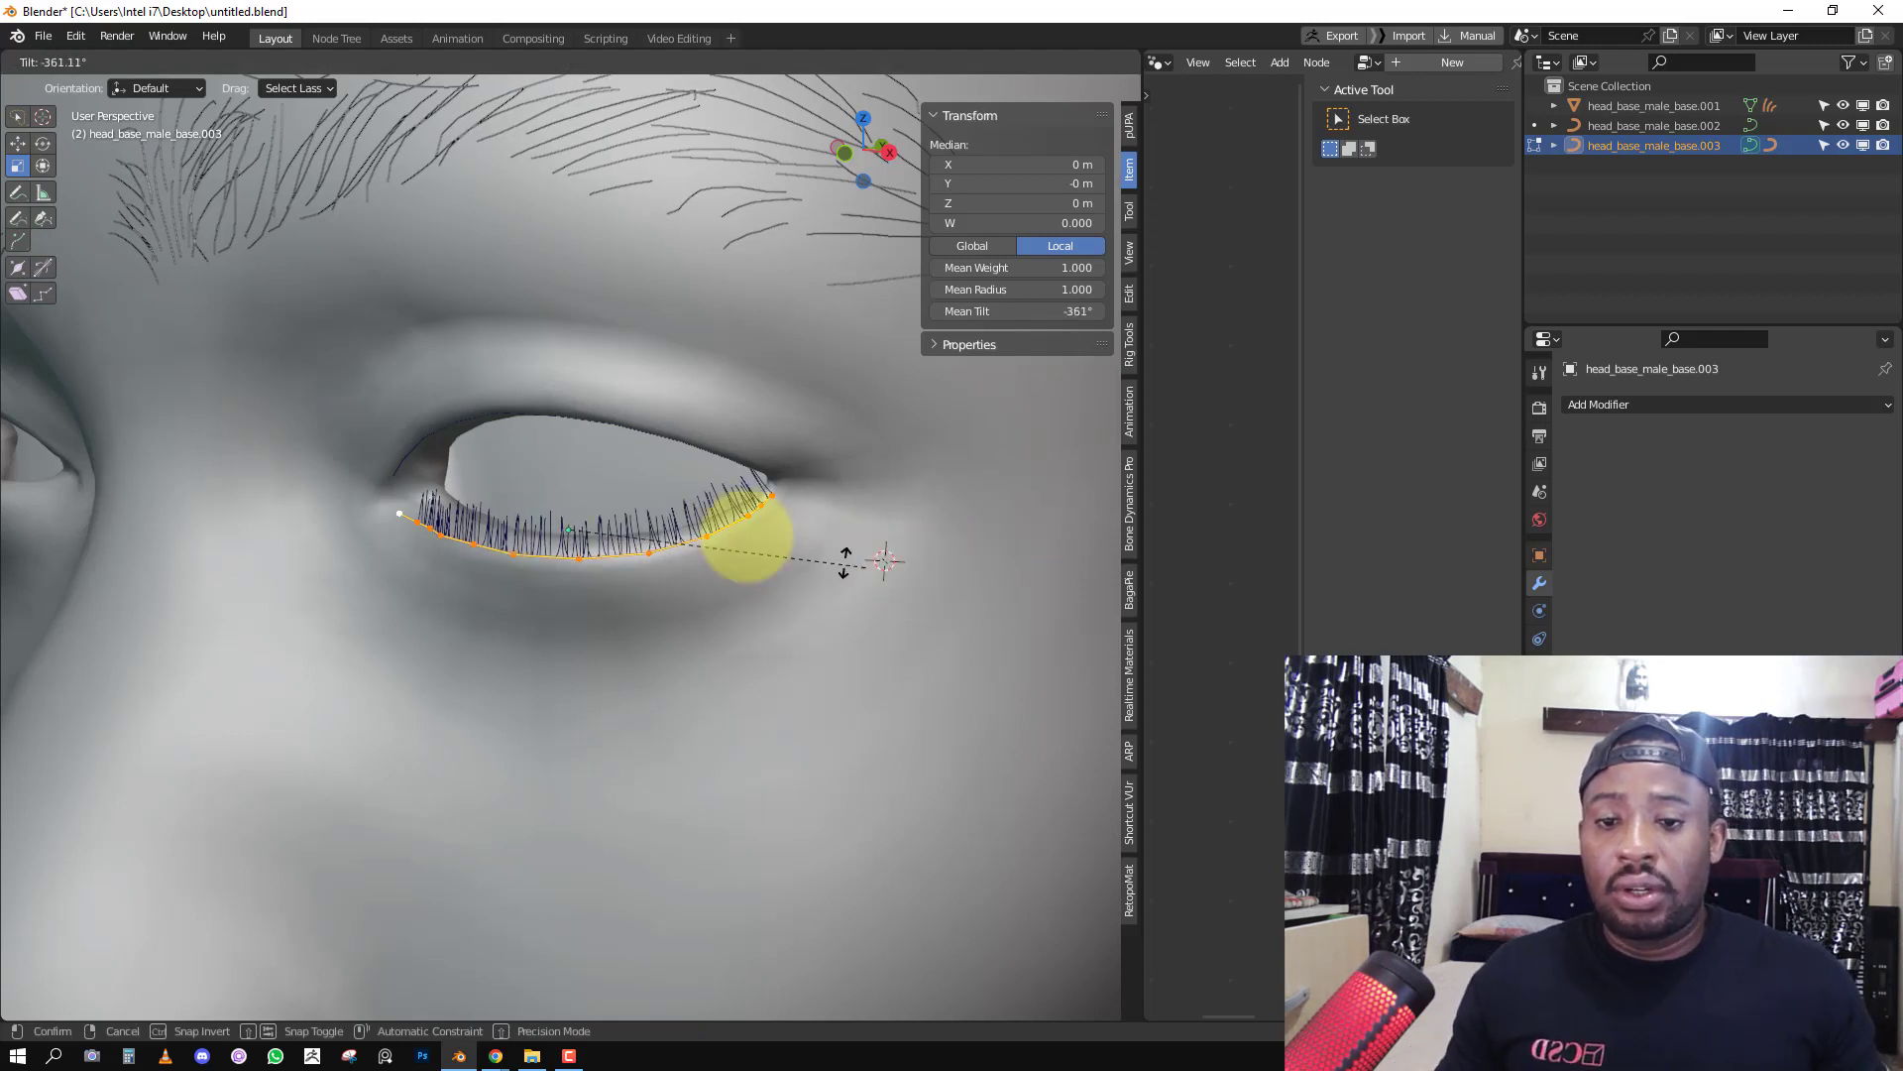
pyautogui.rightClick(629, 495)
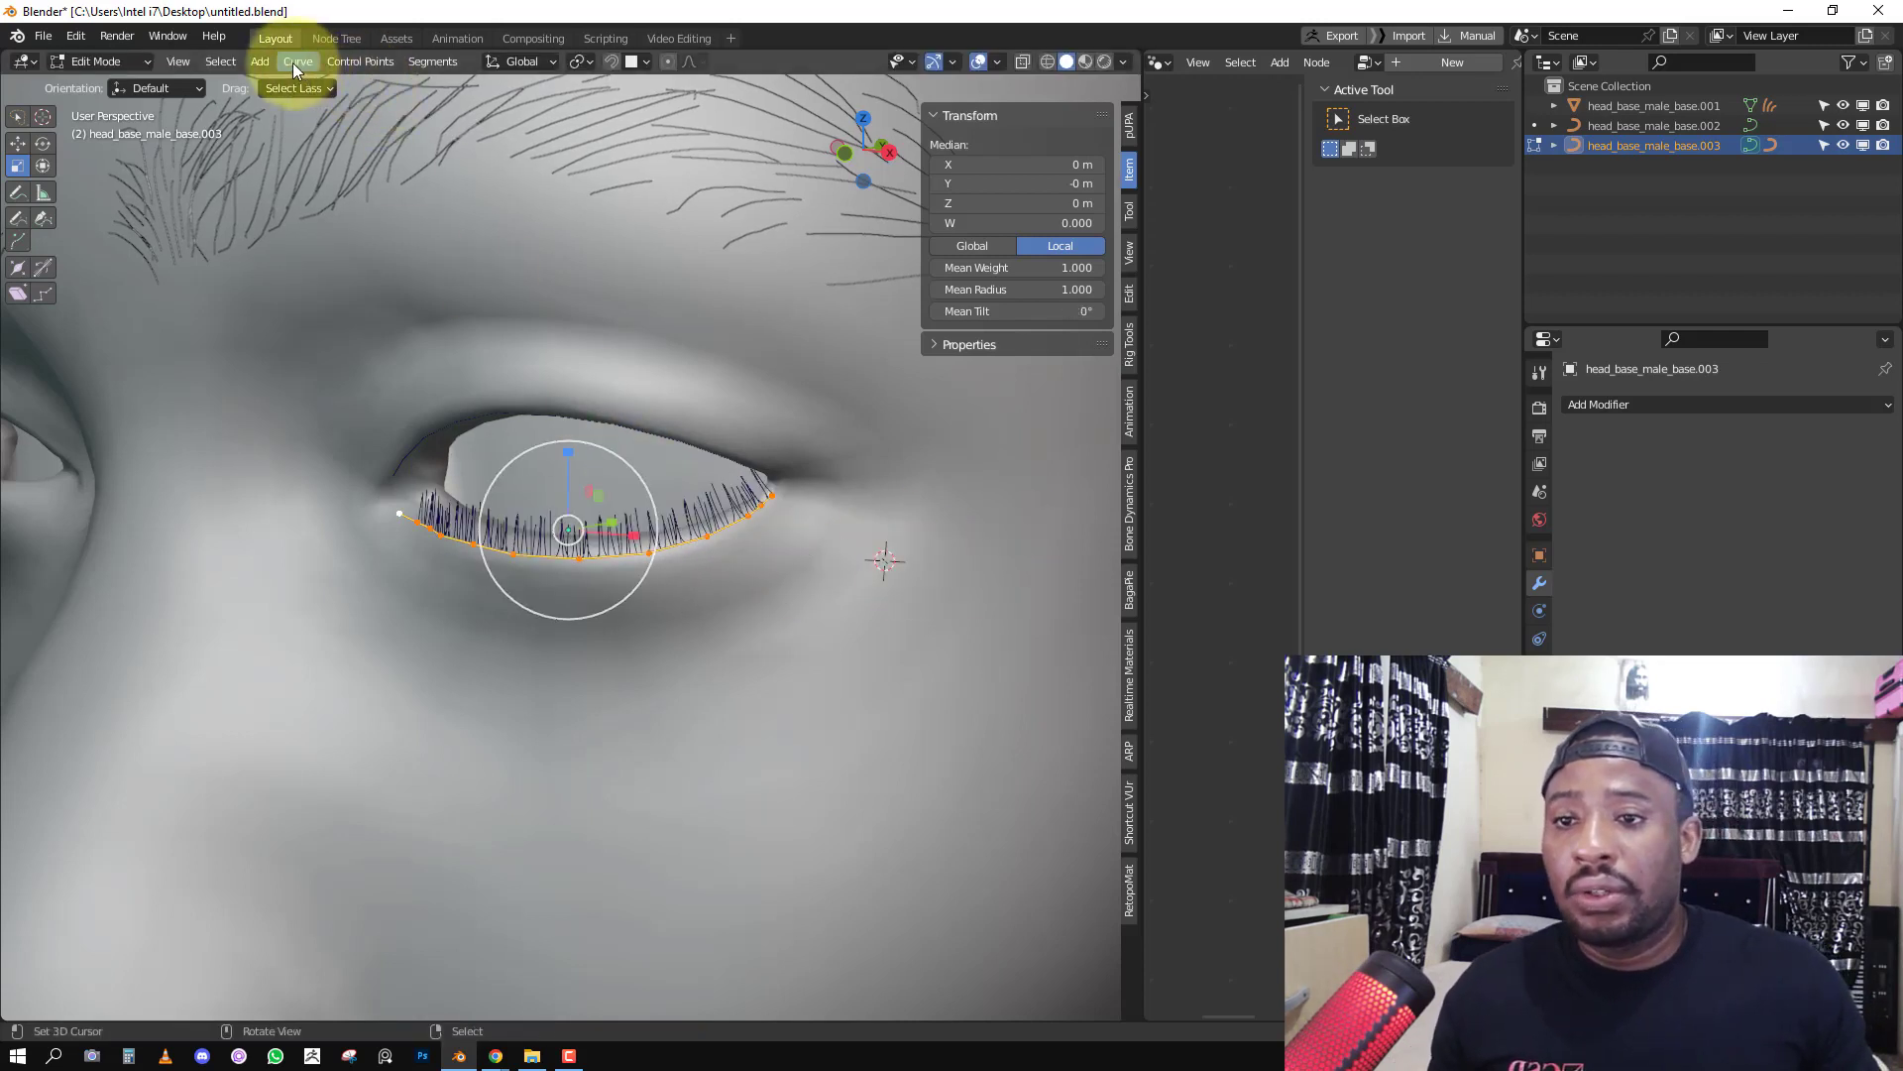
# Tilt the eyelid curve's control points by about 126° so the lashes point downward, and return to Object Mode.
pyautogui.click(357, 61)
pyautogui.click(373, 161)
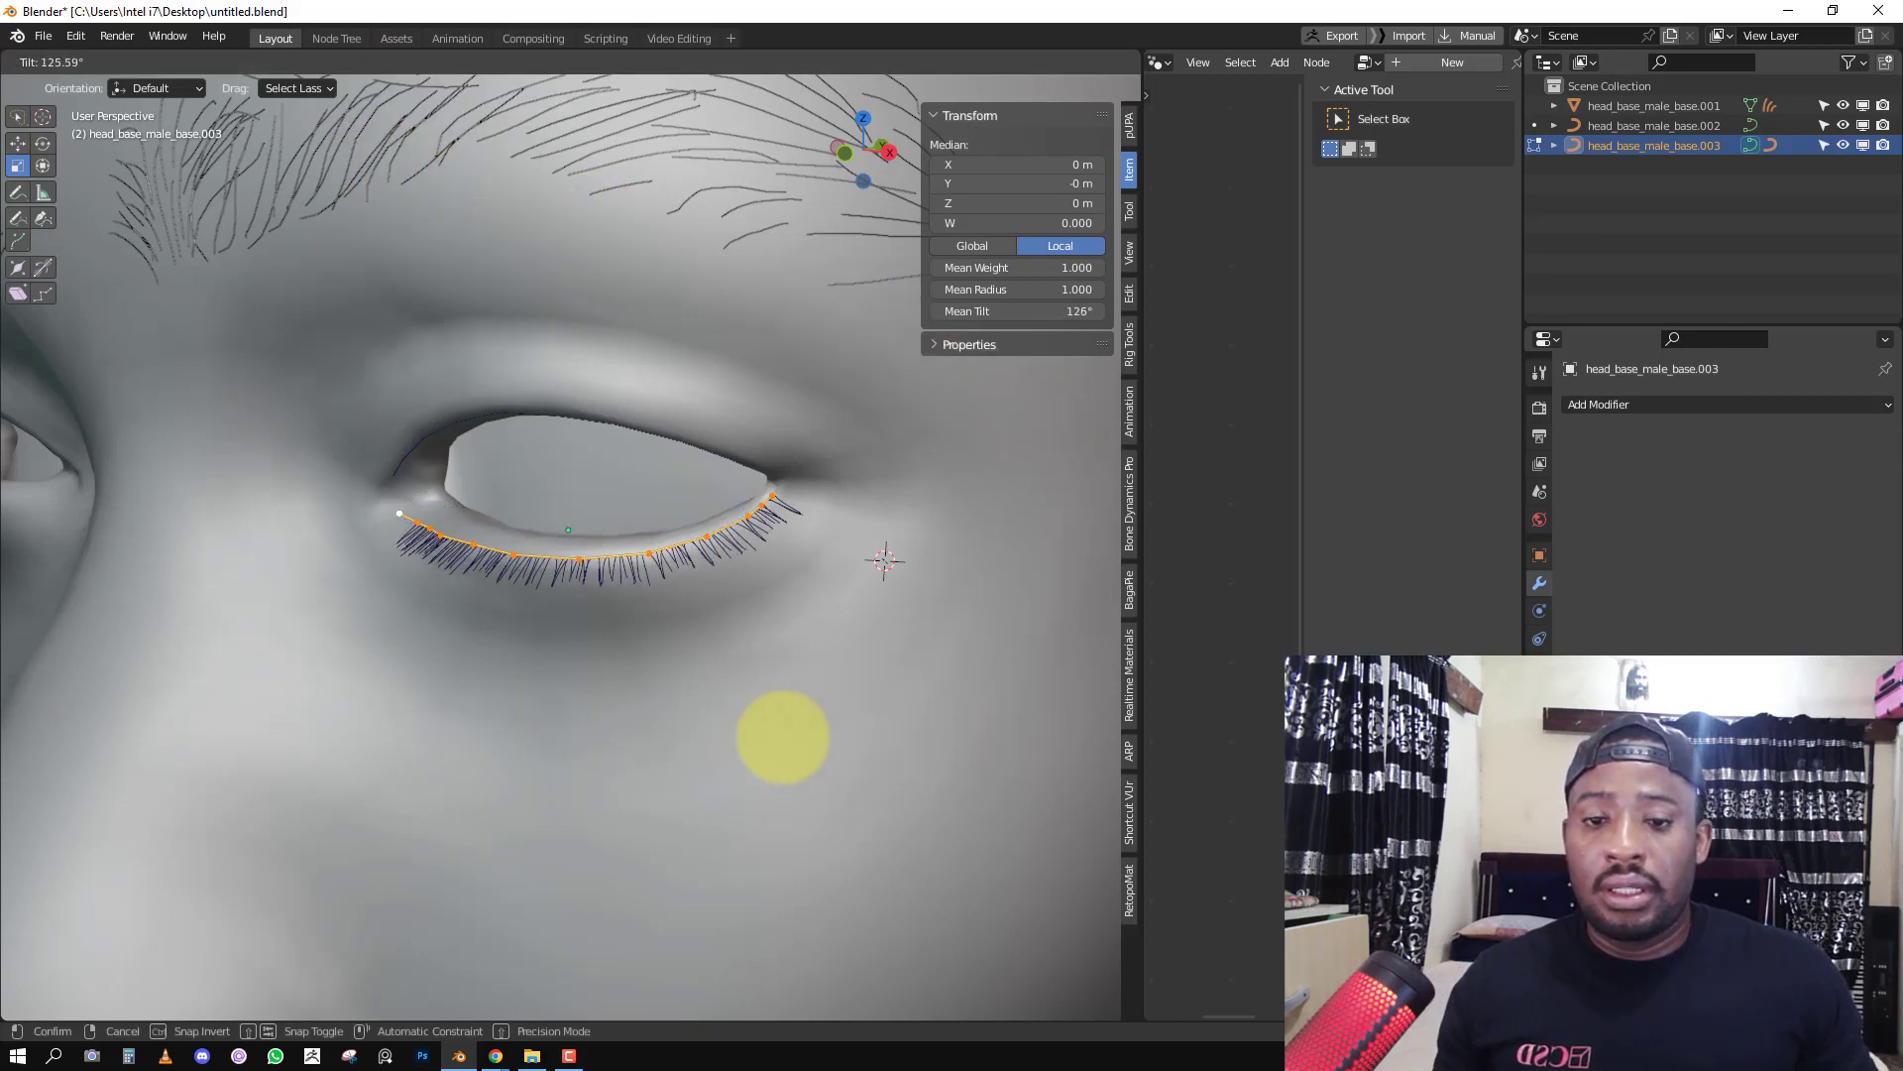
pyautogui.click(271, 768)
pyautogui.press('Tab')
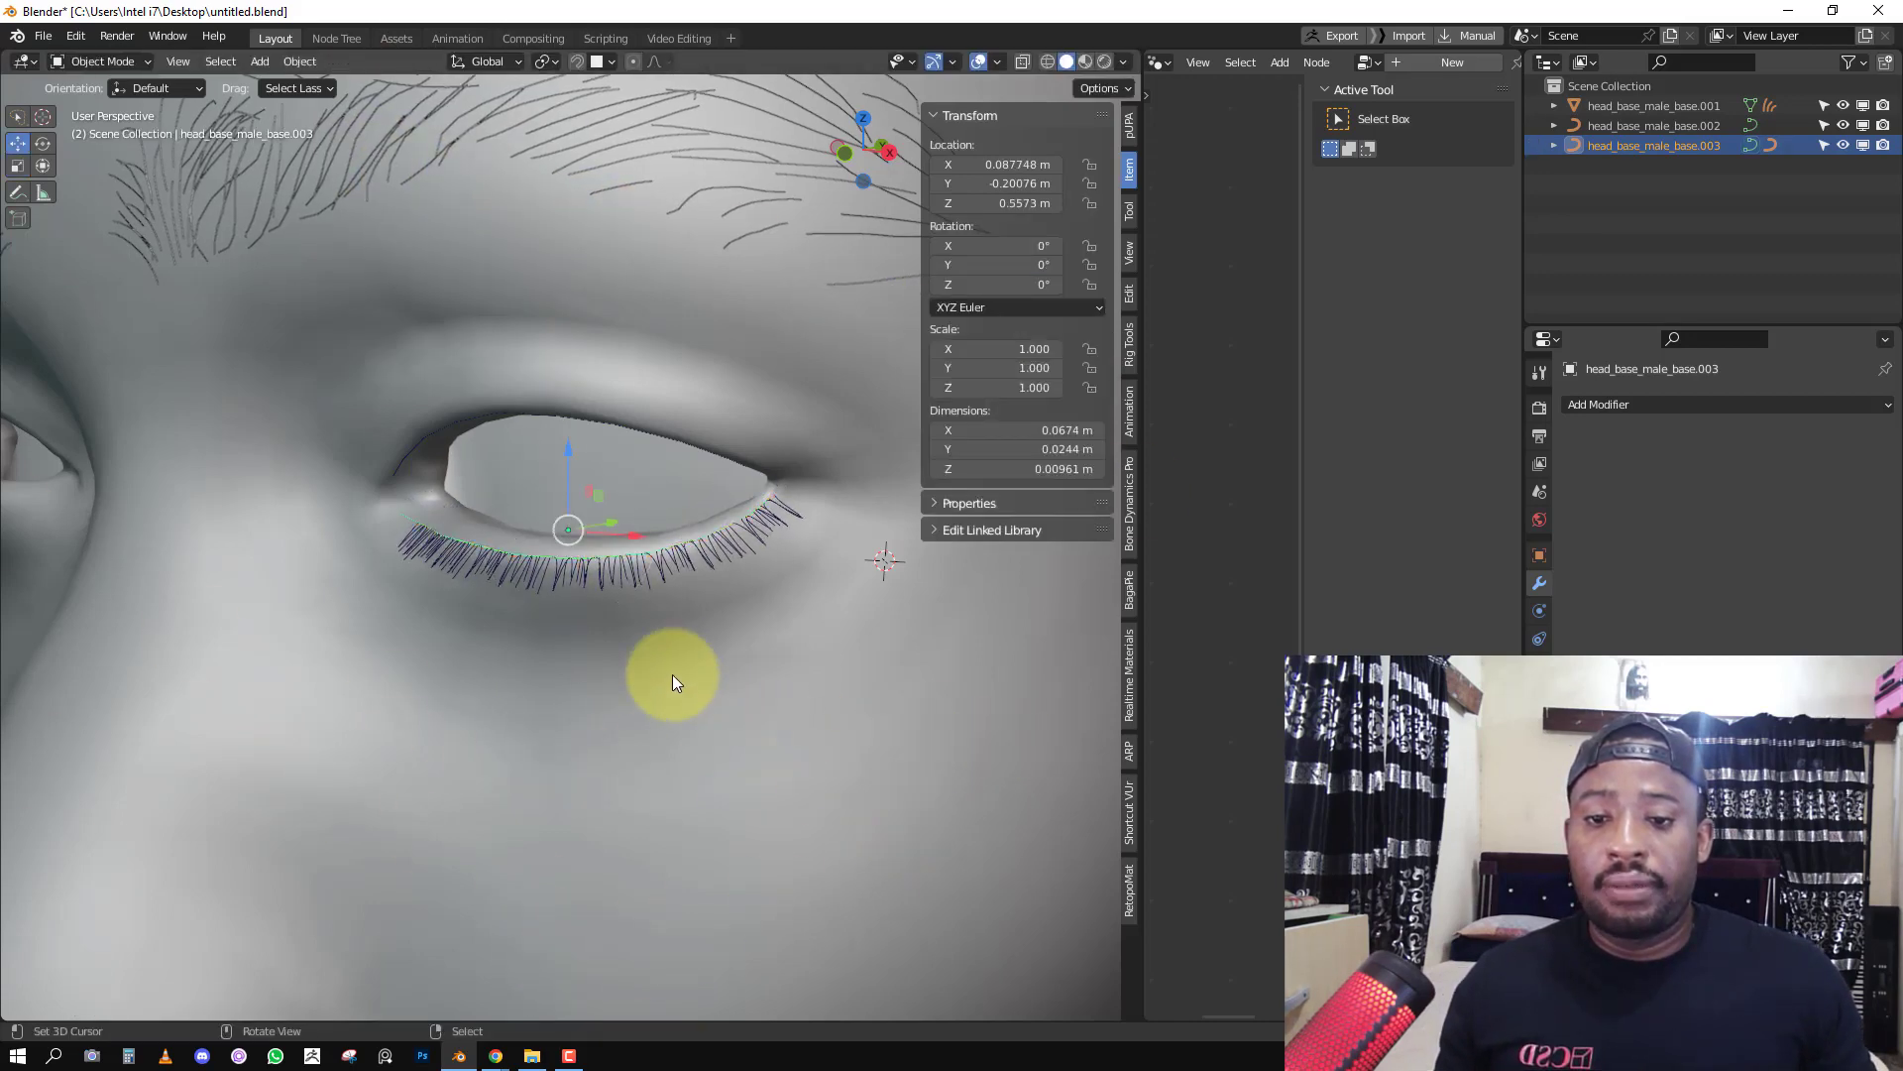
# Isolate the eyelash curve in local view and turn off its modifiers' viewport display.
pyautogui.scroll(-4, 672, 674)
pyautogui.hotkey('alt', 'a')
pyautogui.moveTo(537, 668); pyautogui.dragTo(686, 664, button='middle')
pyautogui.scroll(4, 789, 591)
pyautogui.moveTo(789, 587); pyautogui.dragTo(404, 600, button='middle')
pyautogui.click(634, 539)
pyautogui.press('KP_Divide')
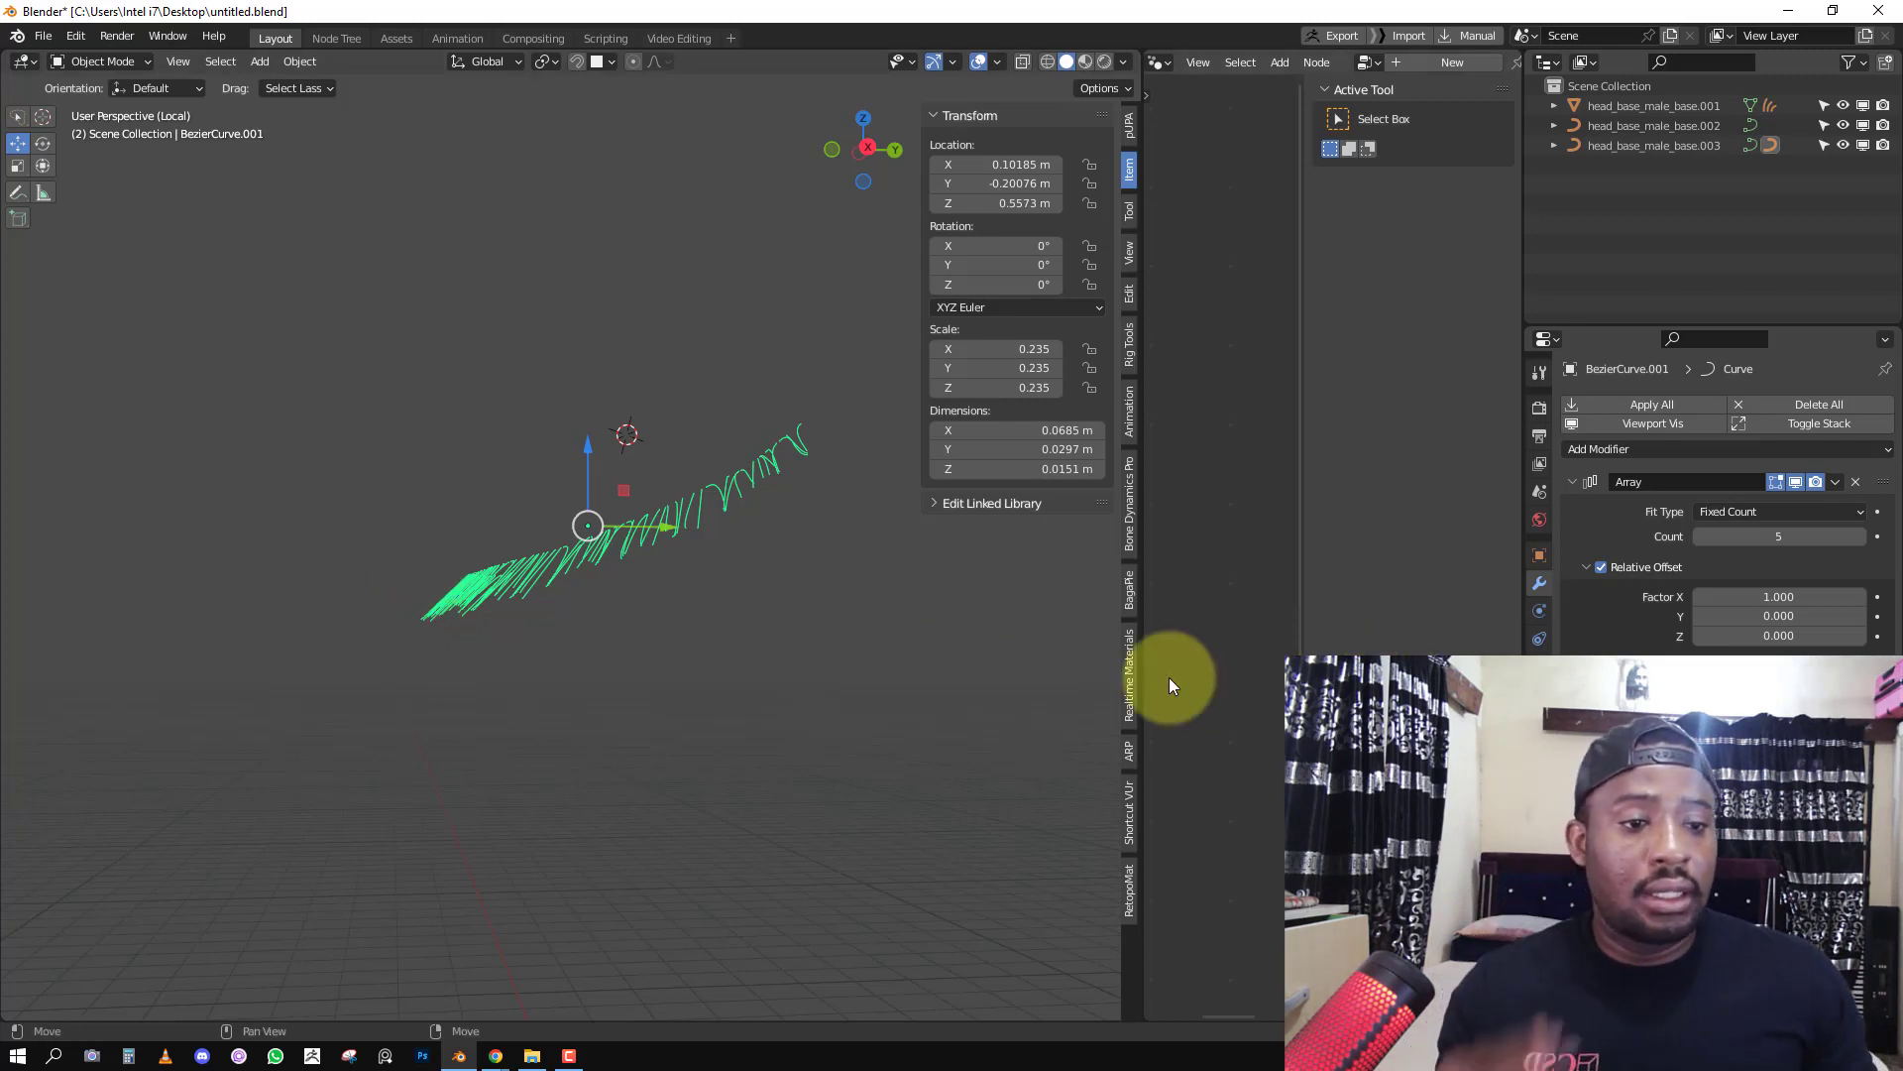
pyautogui.click(1797, 482)
# In Edit Mode, select only the eyelashes' tip points and rotate them in the right orthographic view.
pyautogui.press('KP_3')
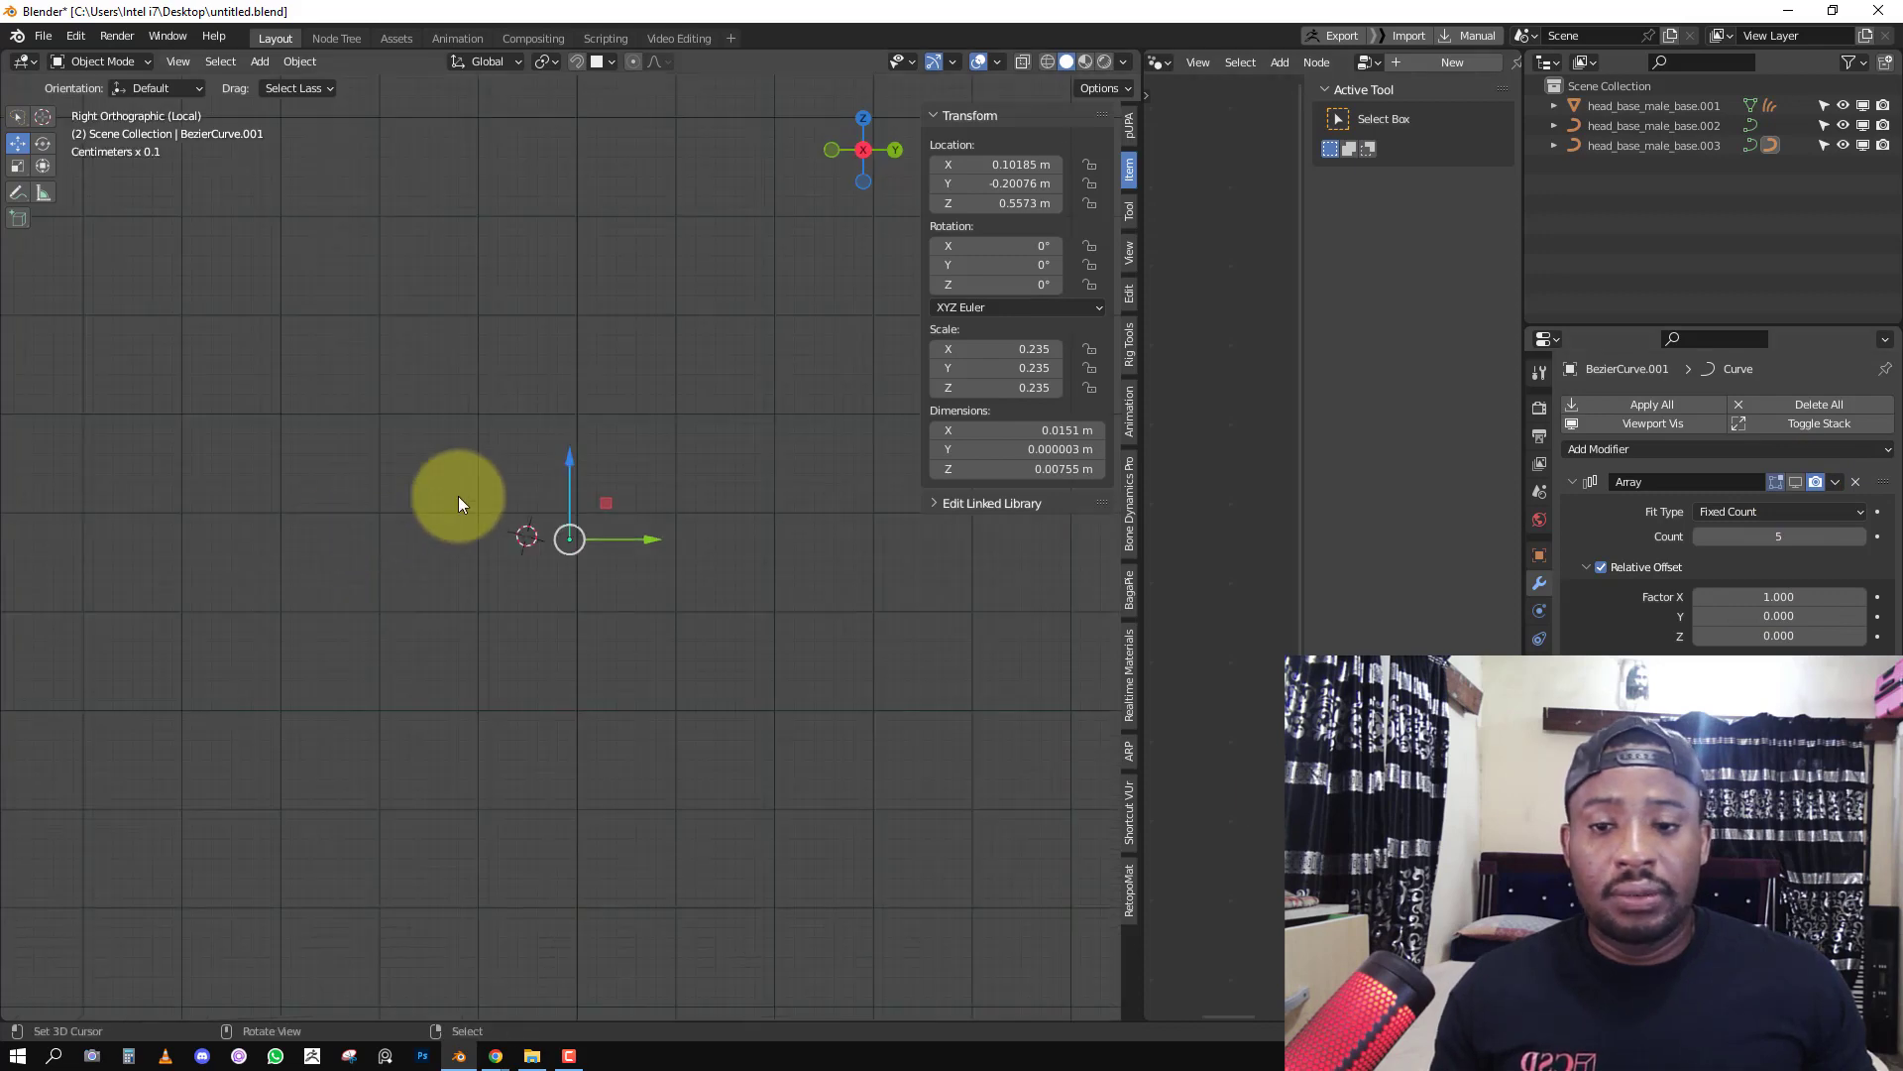
pyautogui.press('Tab')
pyautogui.hotkey('alt', 'a')
pyautogui.moveTo(615, 439)
pyautogui.mouseDown()
pyautogui.moveTo(489, 446)
pyautogui.moveTo(714, 298)
pyautogui.moveTo(694, 327)
pyautogui.mouseUp()
pyautogui.moveTo(694, 327)
pyautogui.mouseDown(button='middle')
pyautogui.moveTo(693, 437)
pyautogui.moveTo(643, 427)
pyautogui.mouseUp(button='middle')
pyautogui.press('KP_3')
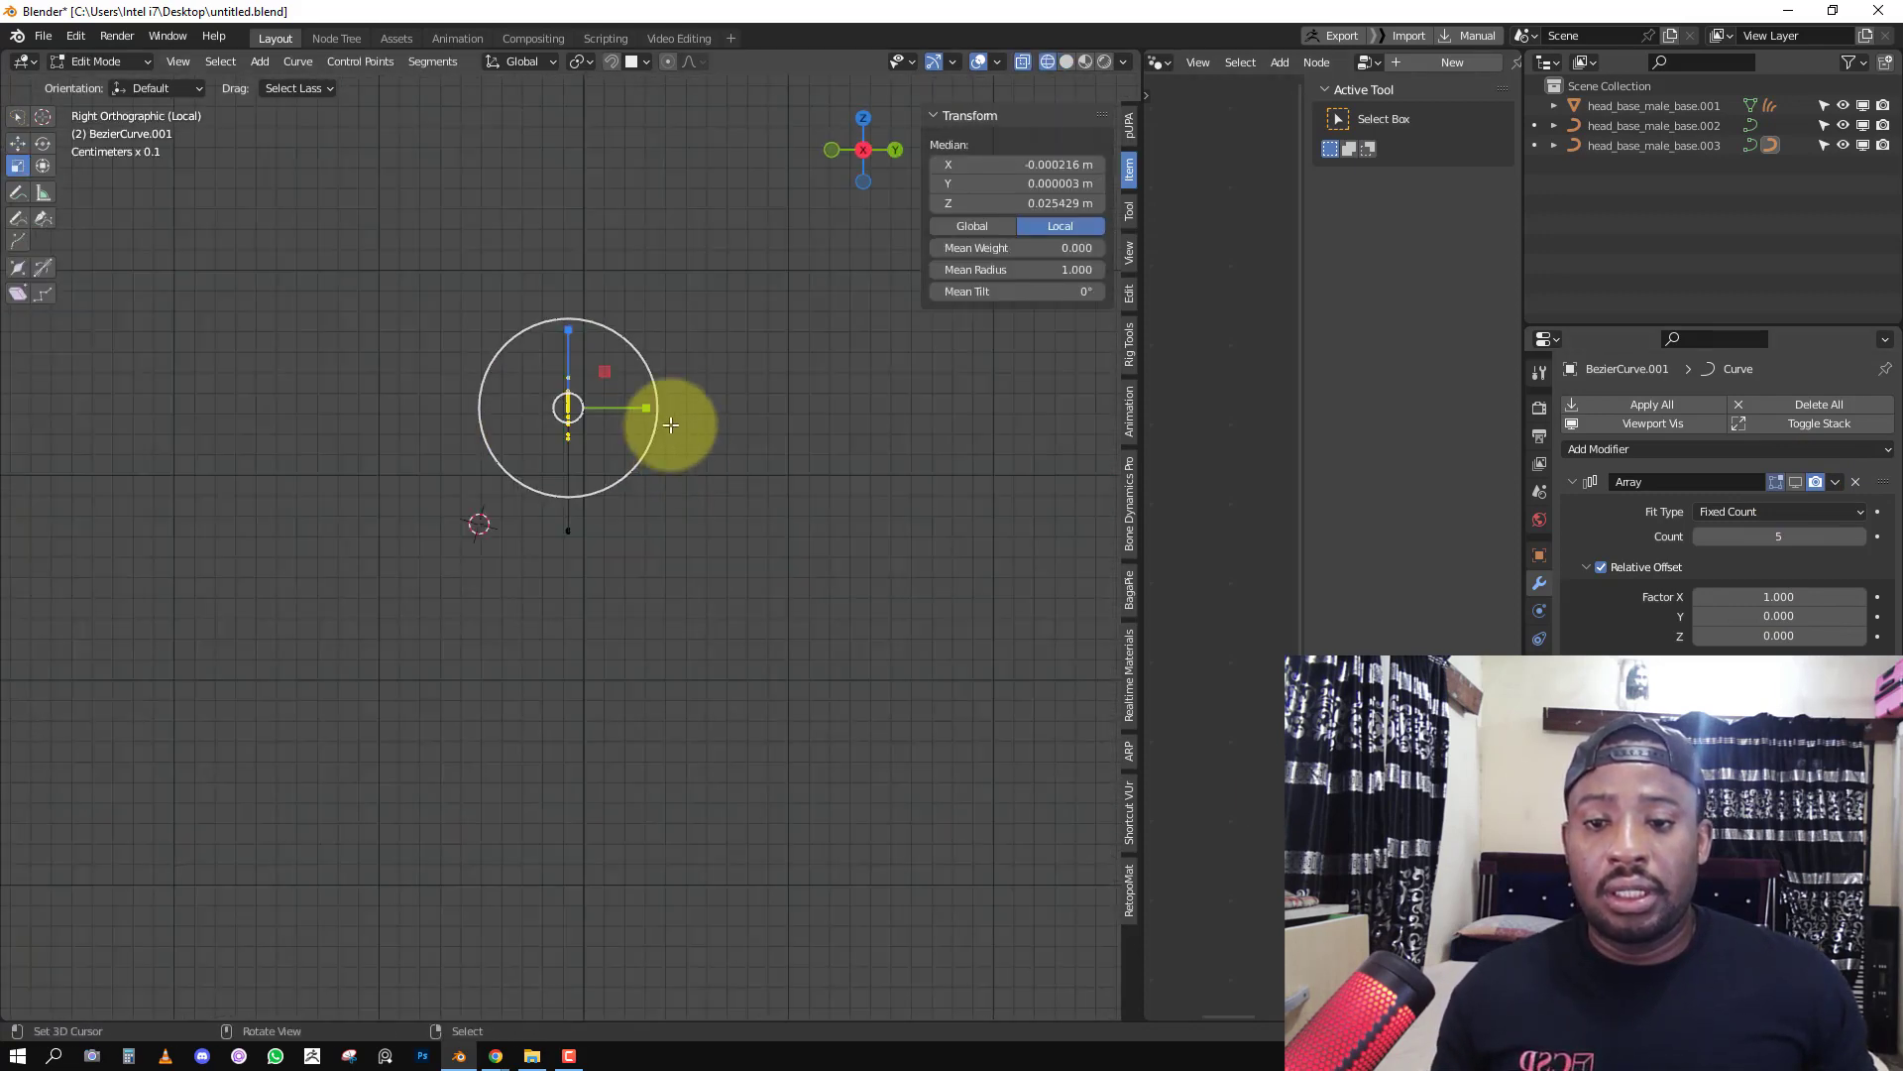
pyautogui.press('r')
pyautogui.click(652, 328)
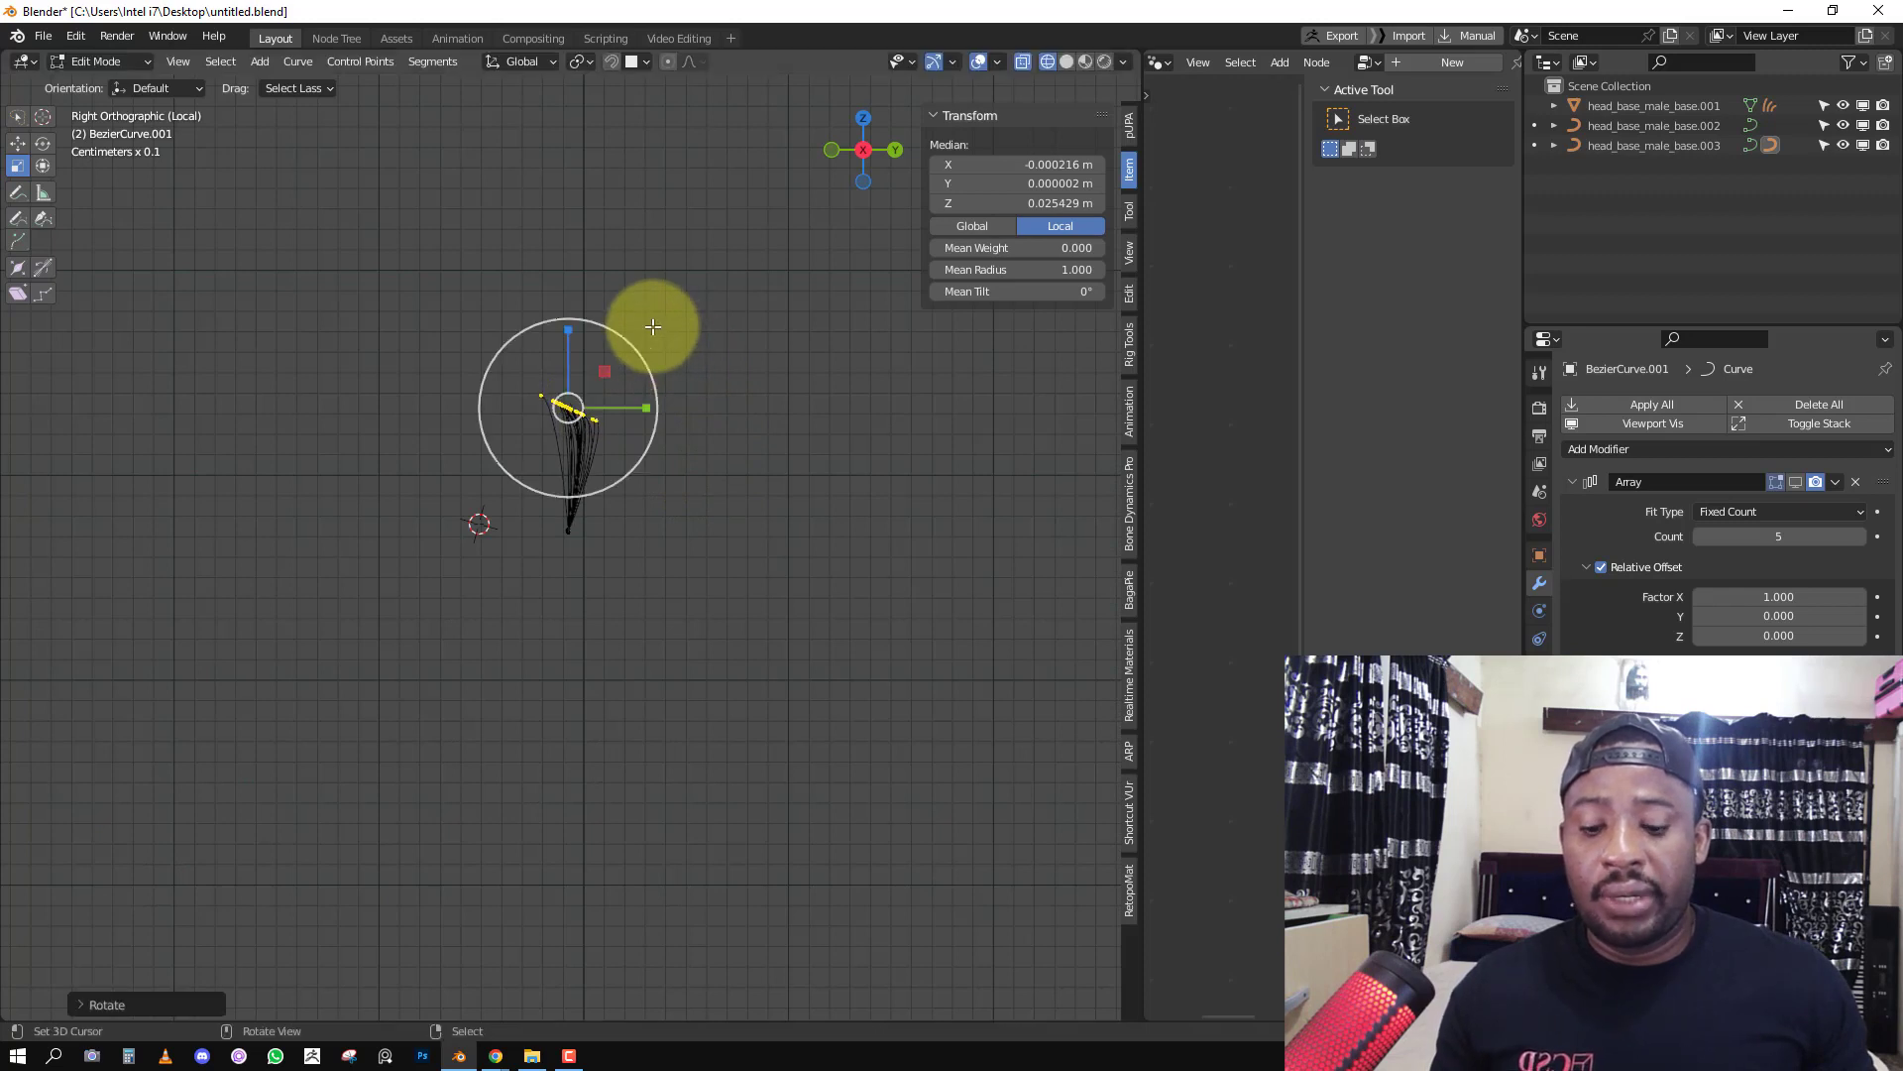
# Move the eyelash tip points to about -0.005 m in local Y and rotate them by about -24°.
pyautogui.press('g')
pyautogui.click(588, 358)
pyautogui.press('r')
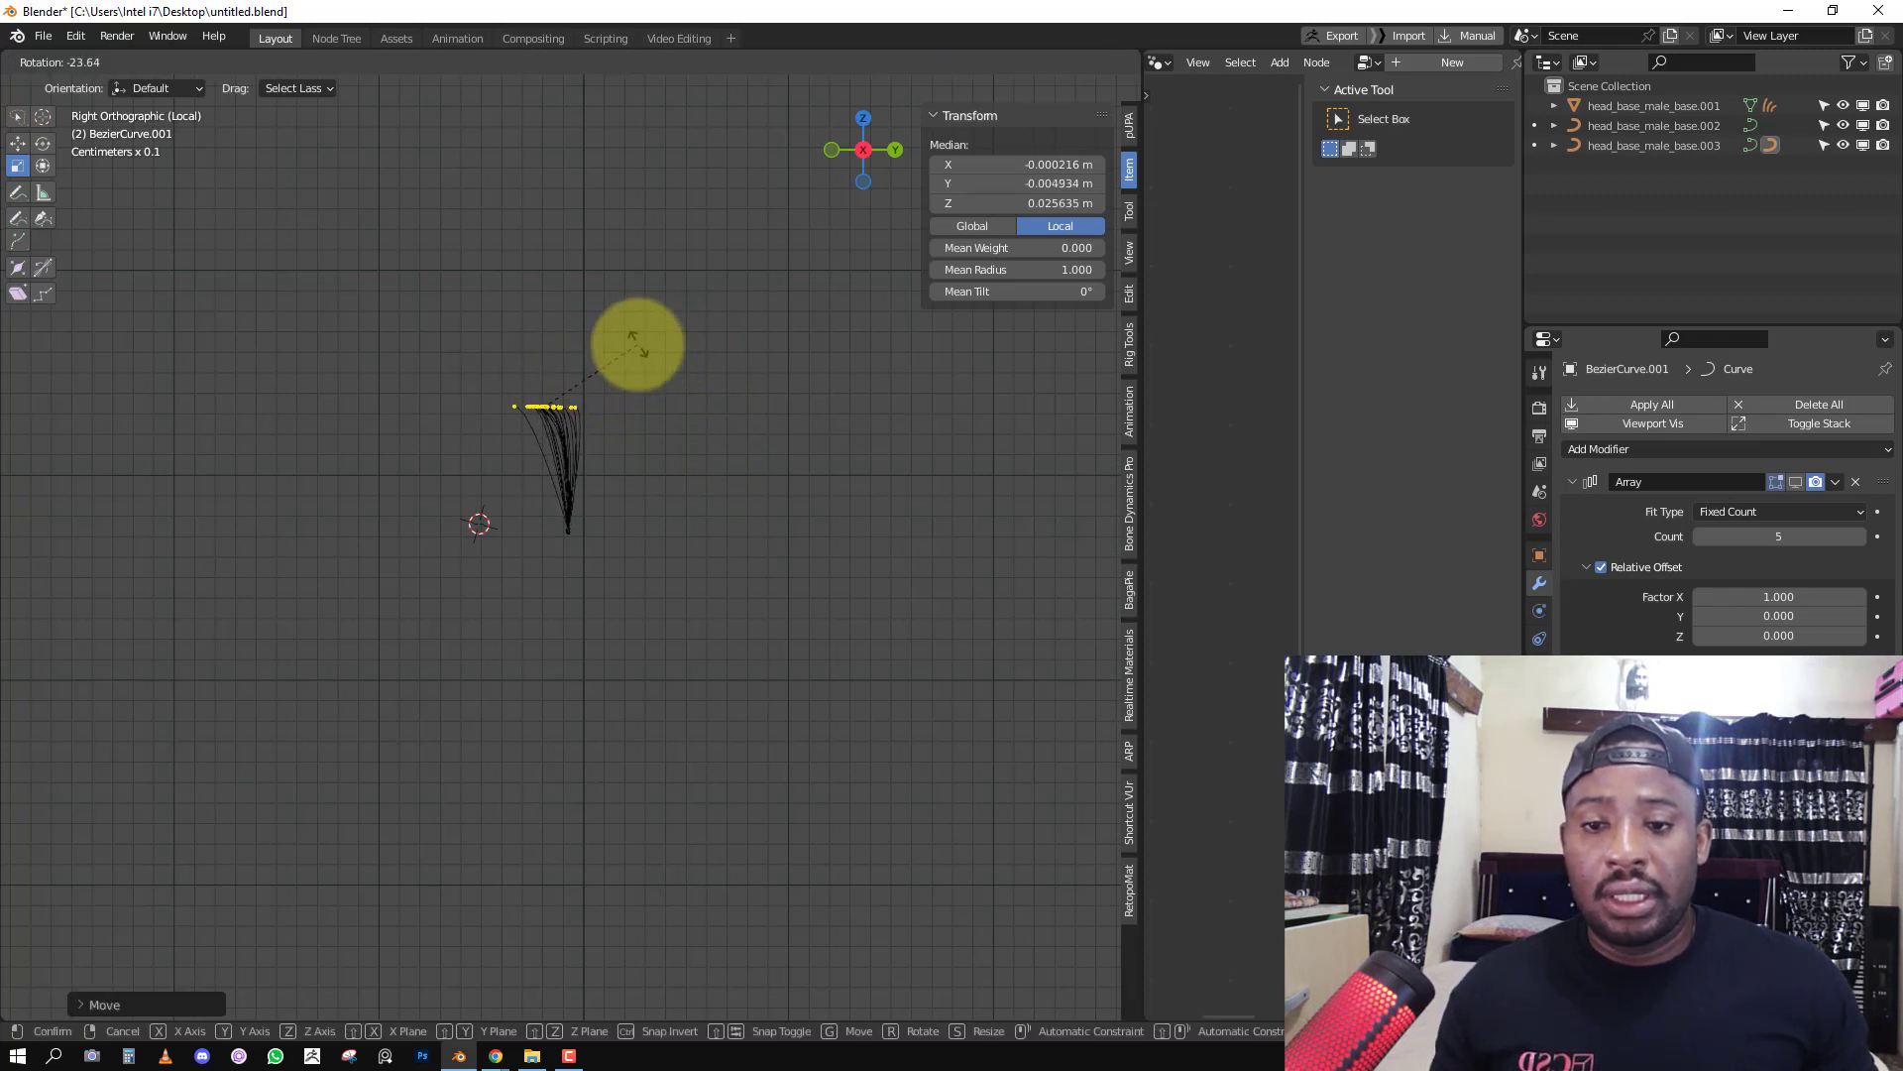
pyautogui.click(637, 347)
# Subdivide all of the eyelash strands to add middle control points.
pyautogui.moveTo(637, 348); pyautogui.dragTo(744, 374, button='middle')
pyautogui.rightClick(752, 359)
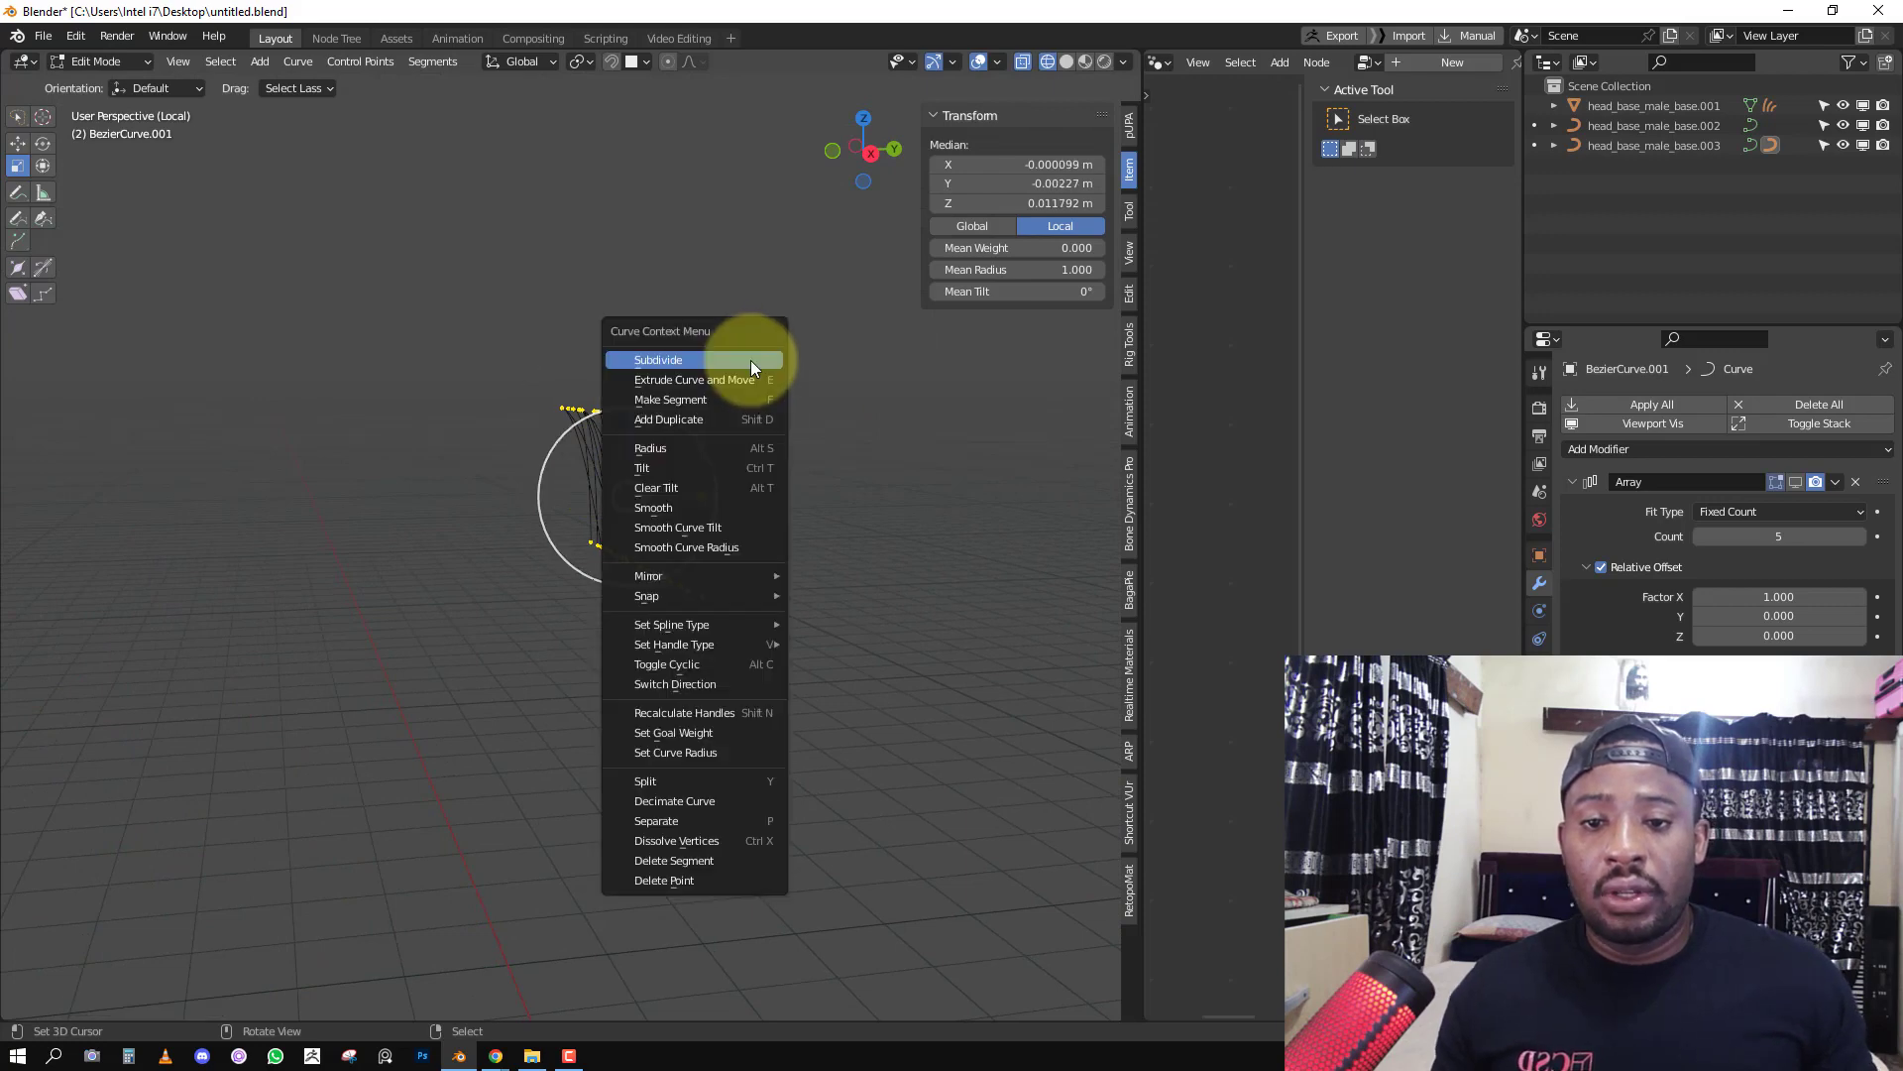
pyautogui.click(750, 363)
# Select the middle points of the eyelashes, shift them along positive Y to bow the strands, and return to Object Mode.
pyautogui.press('KP_3')
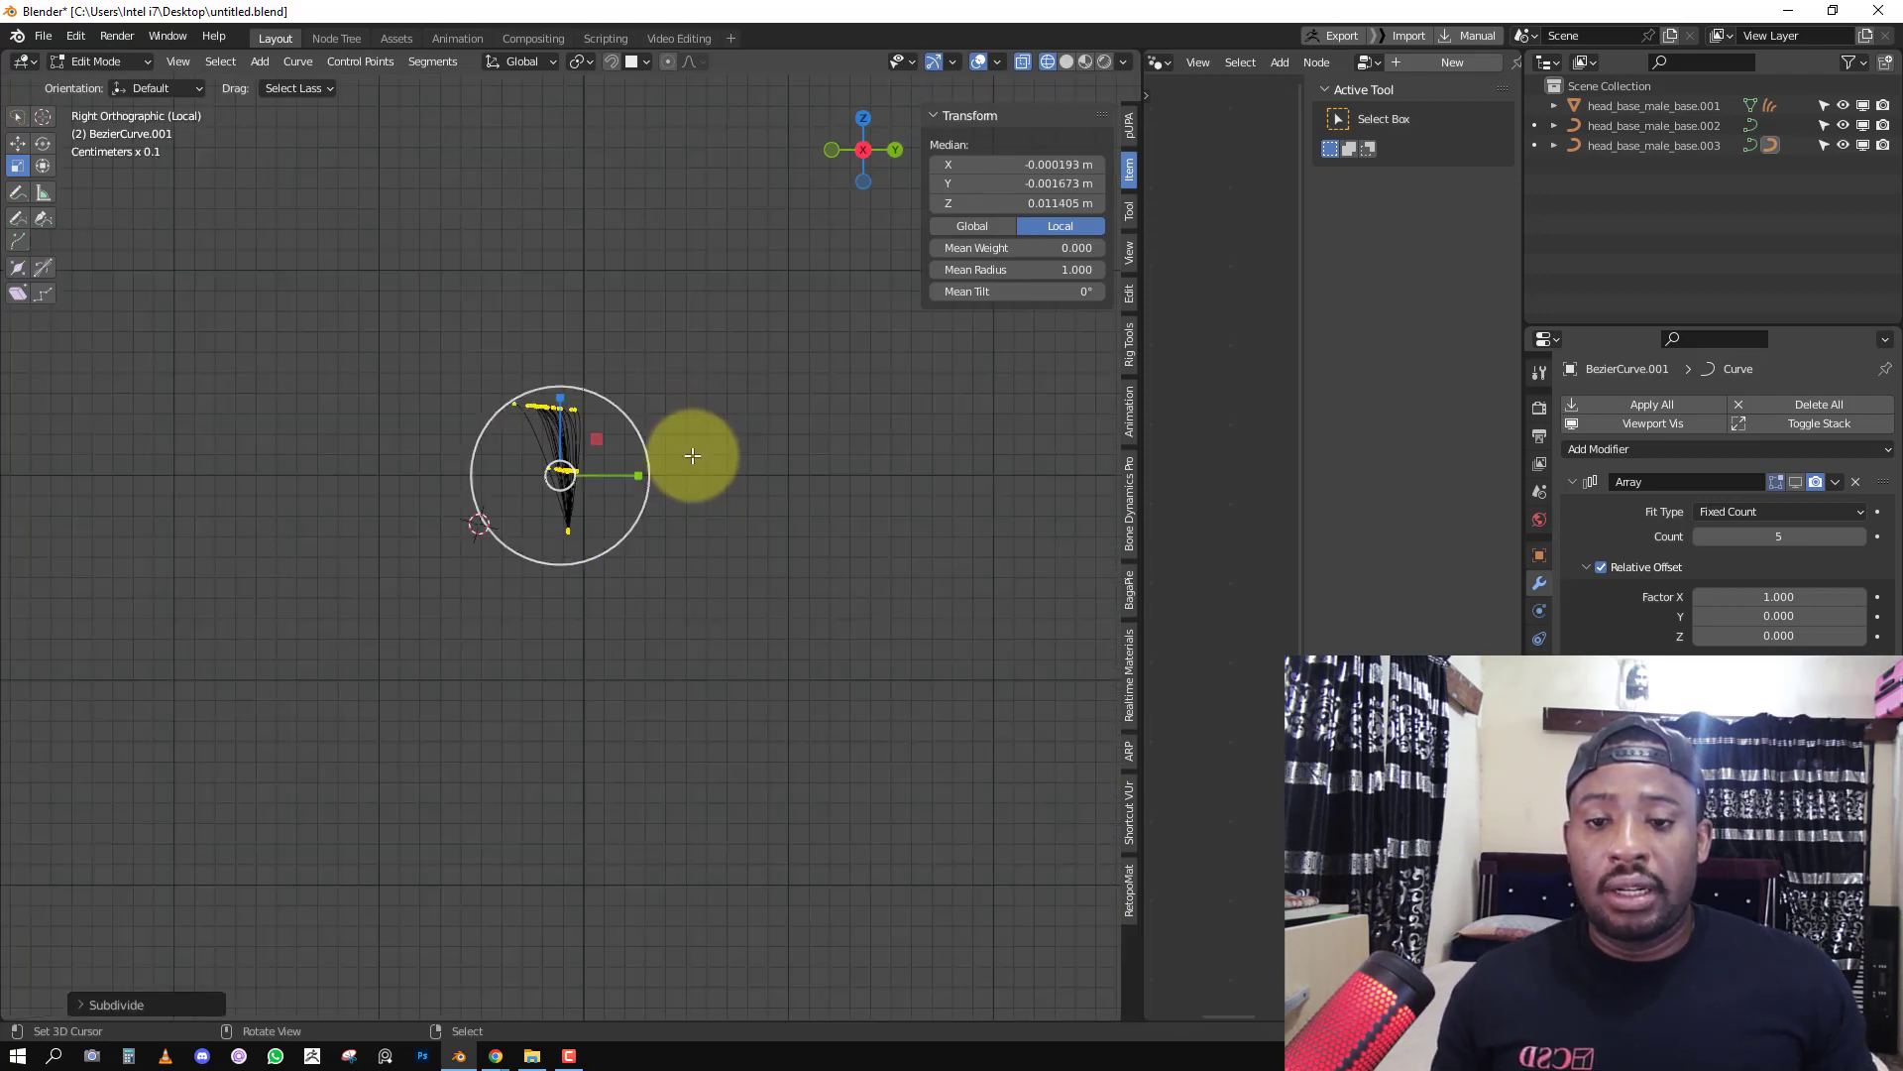
pyautogui.hotkey('alt', 'a')
pyautogui.scroll(1, 578, 474)
pyautogui.press('b')
pyautogui.moveTo(600, 433); pyautogui.dragTo(538, 458)
pyautogui.press('g')
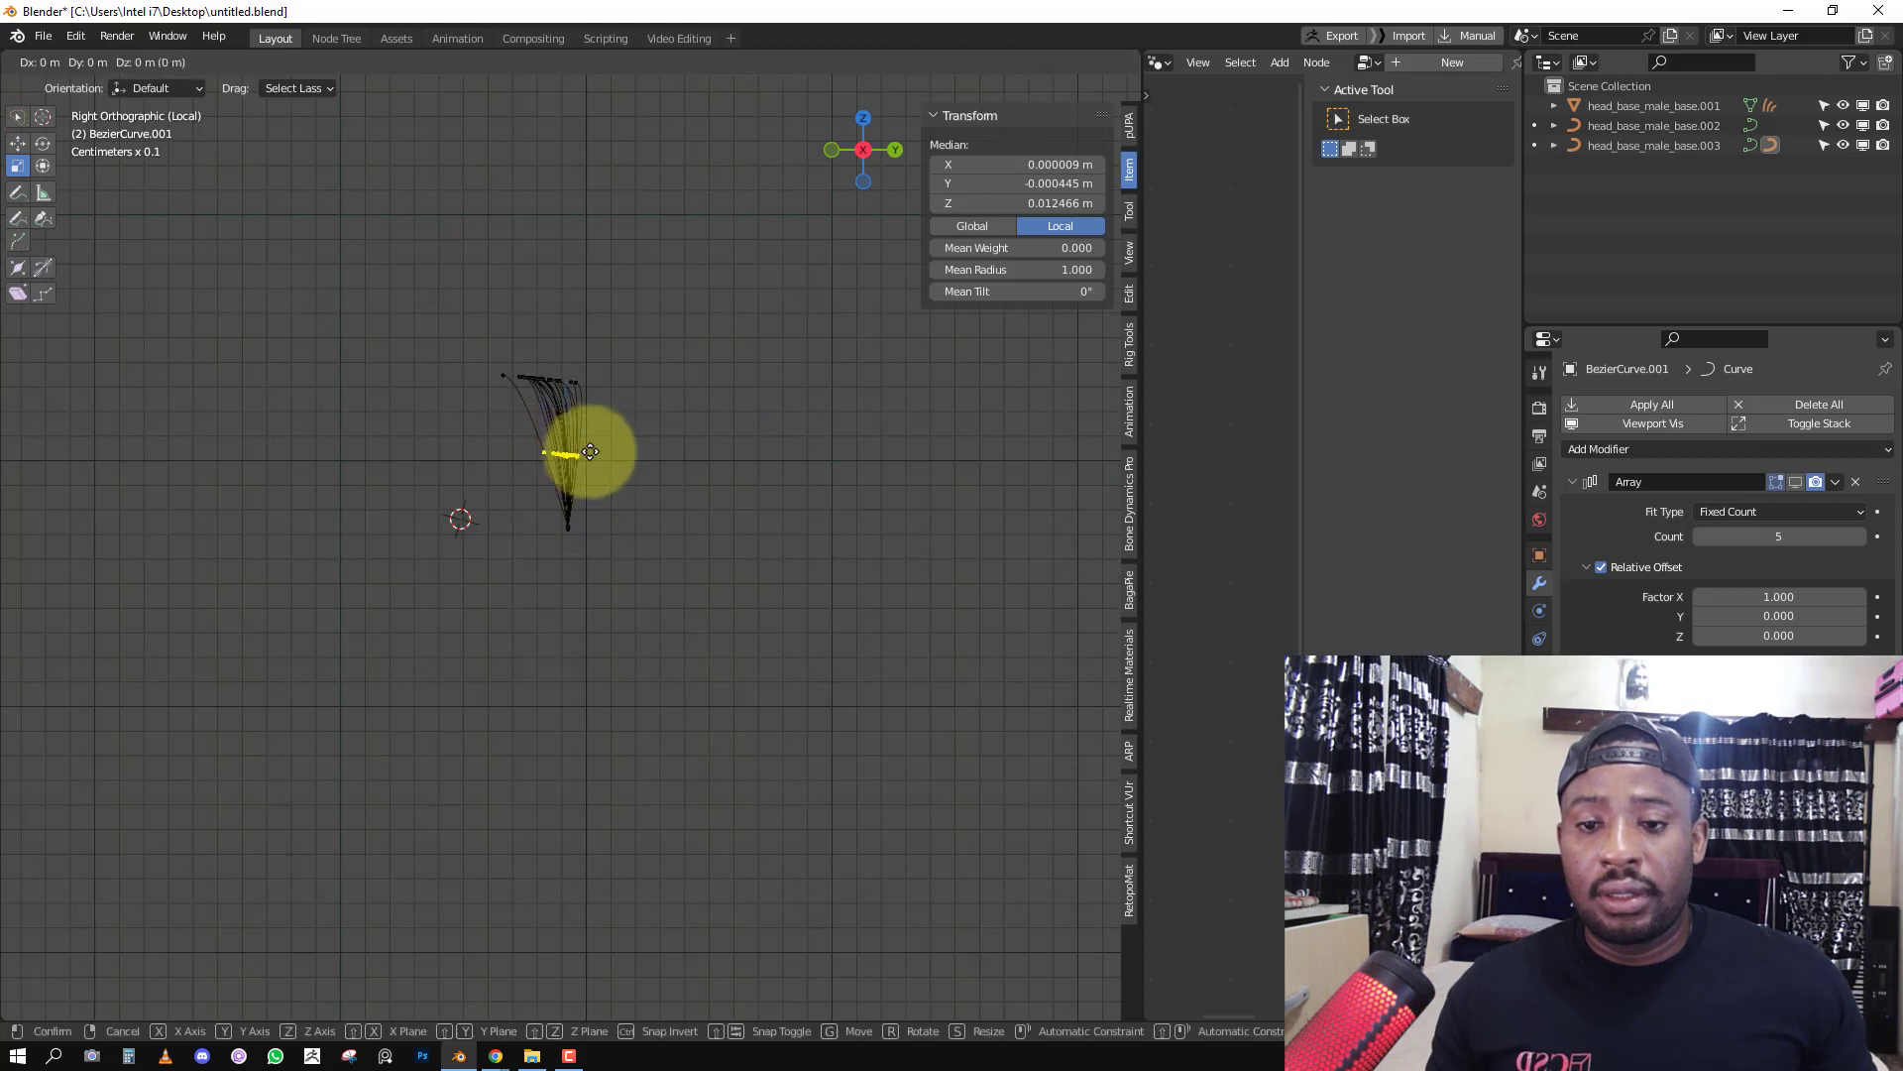
pyautogui.click(610, 448)
pyautogui.press('Tab')
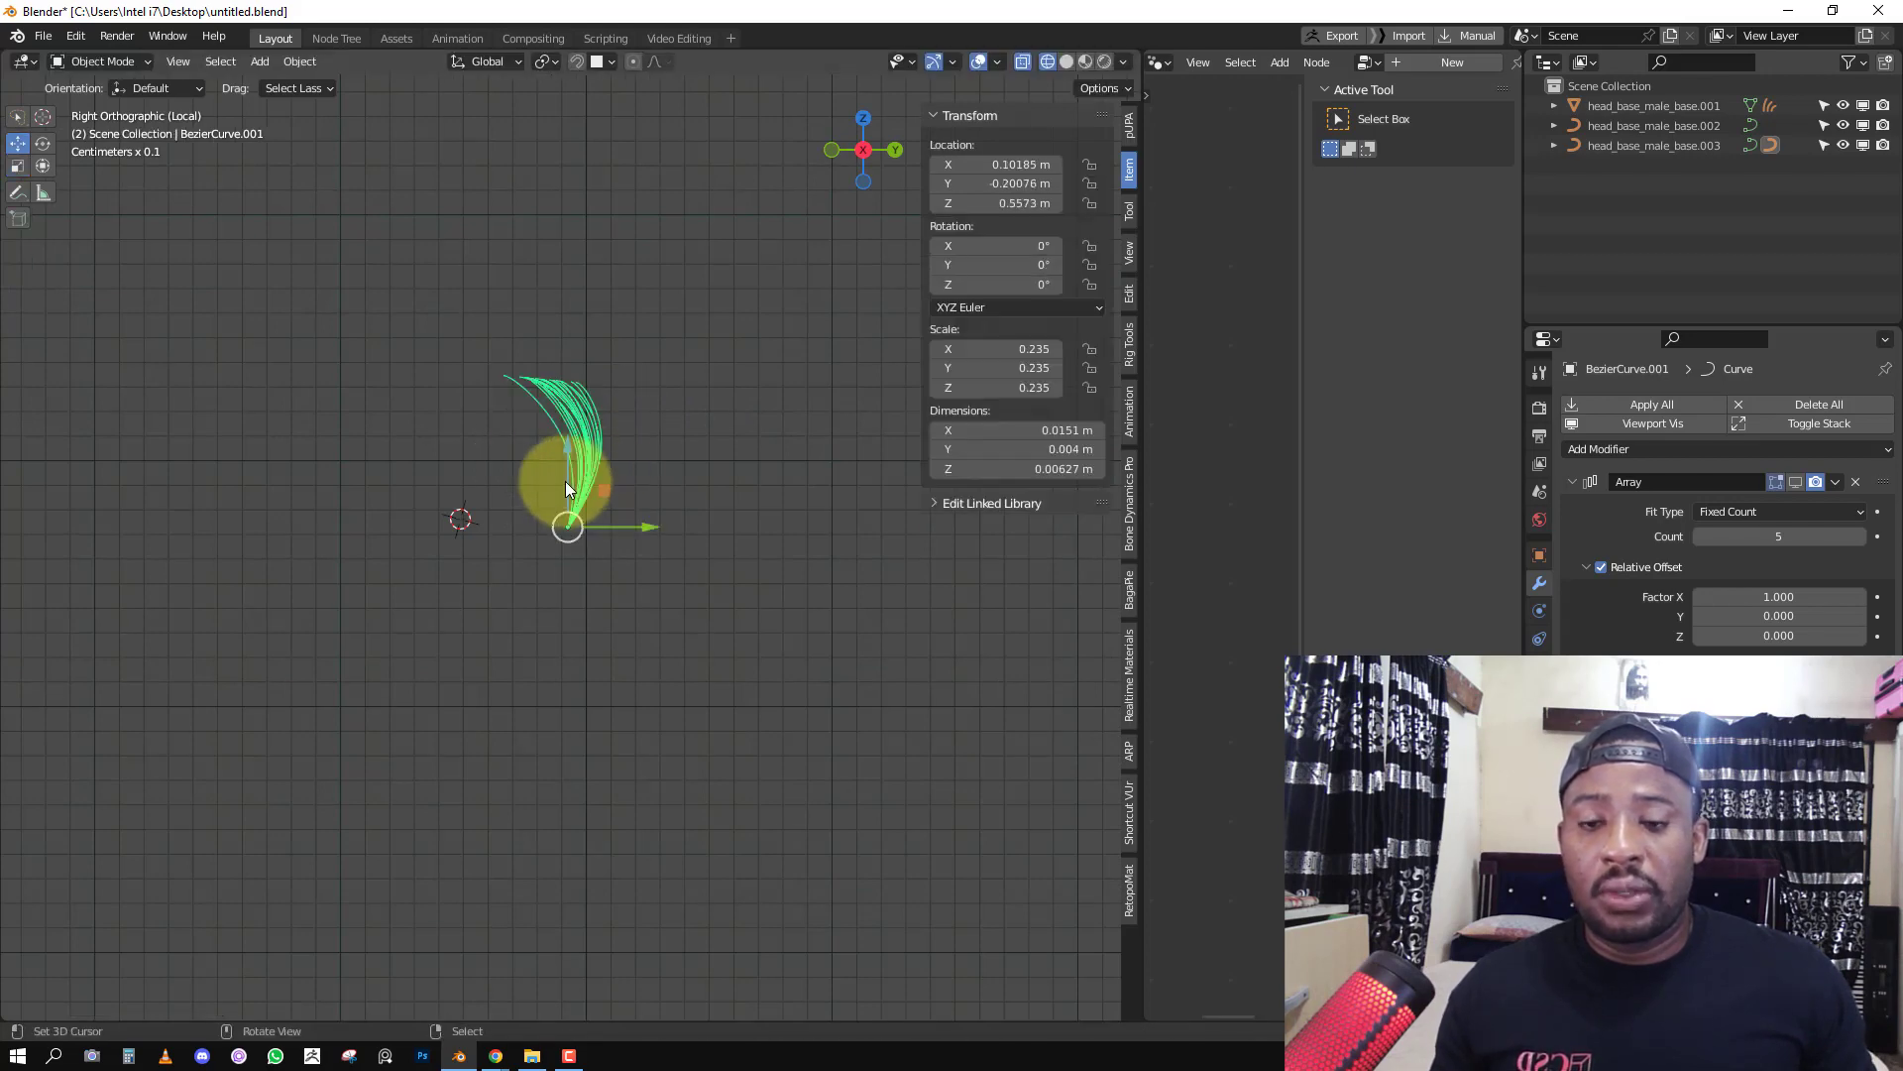
pyautogui.moveTo(565, 486); pyautogui.dragTo(619, 514, button='middle')
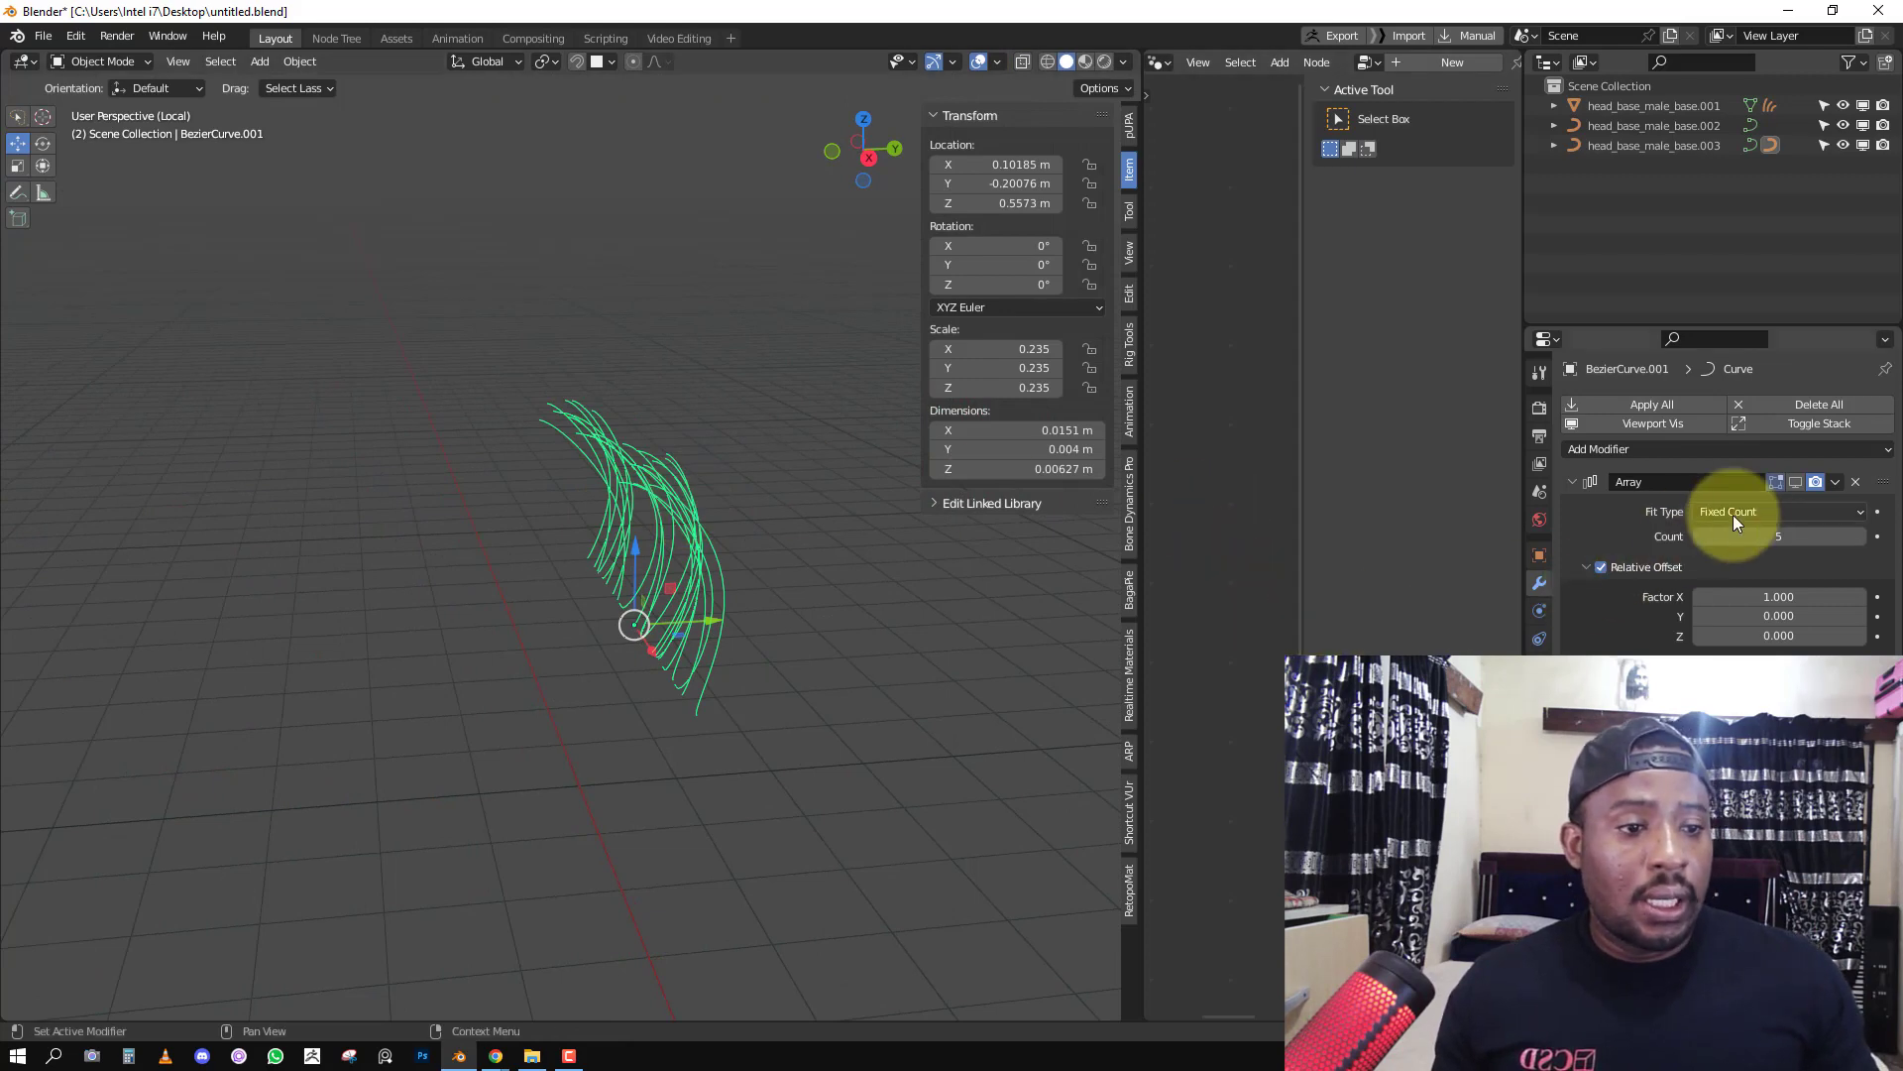
# Exit local view and duplicate the lower eyelashes in place.
pyautogui.click(1797, 480)
pyautogui.hotkey('ctrl', 'z')
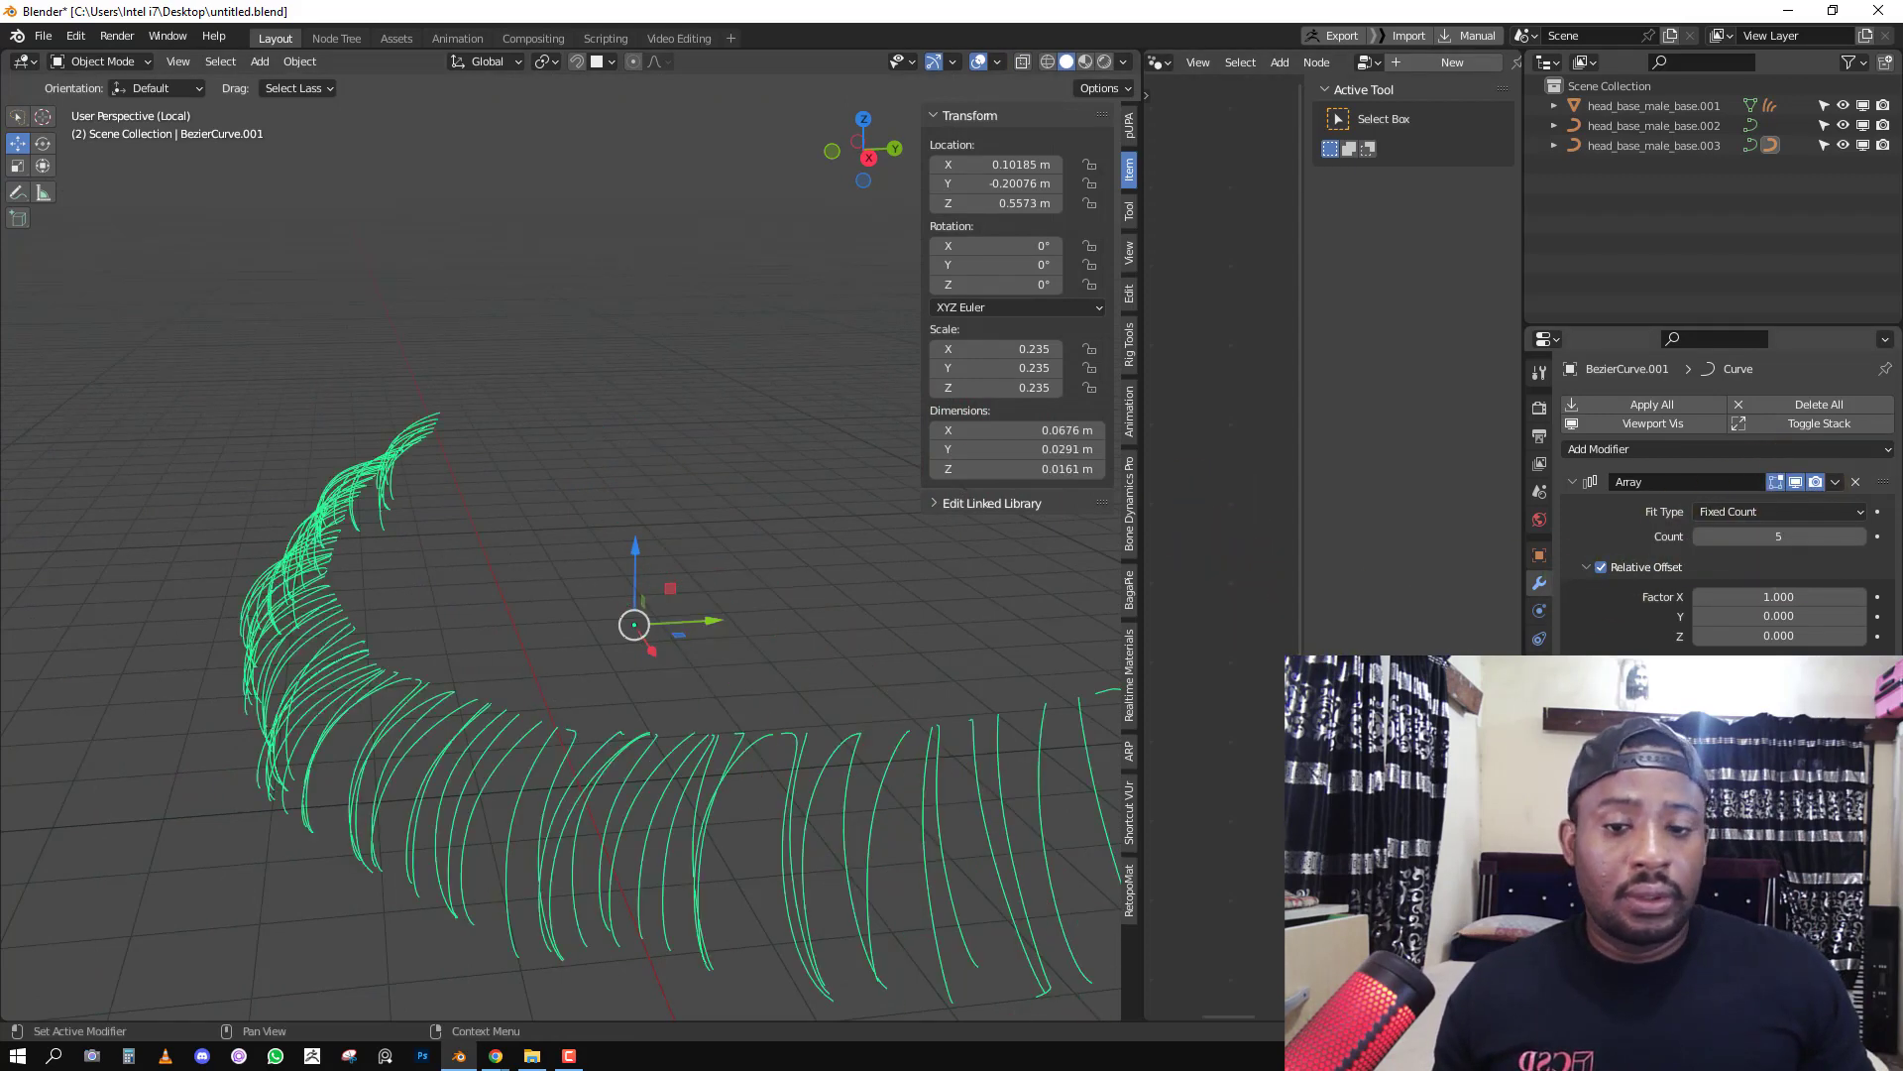
pyautogui.scroll(-2, 807, 748)
pyautogui.press('KP_Divide')
pyautogui.moveTo(807, 748); pyautogui.dragTo(557, 559, button='middle')
pyautogui.hotkey('alt', 'a')
pyautogui.scroll(3, 722, 575)
pyautogui.click(371, 473)
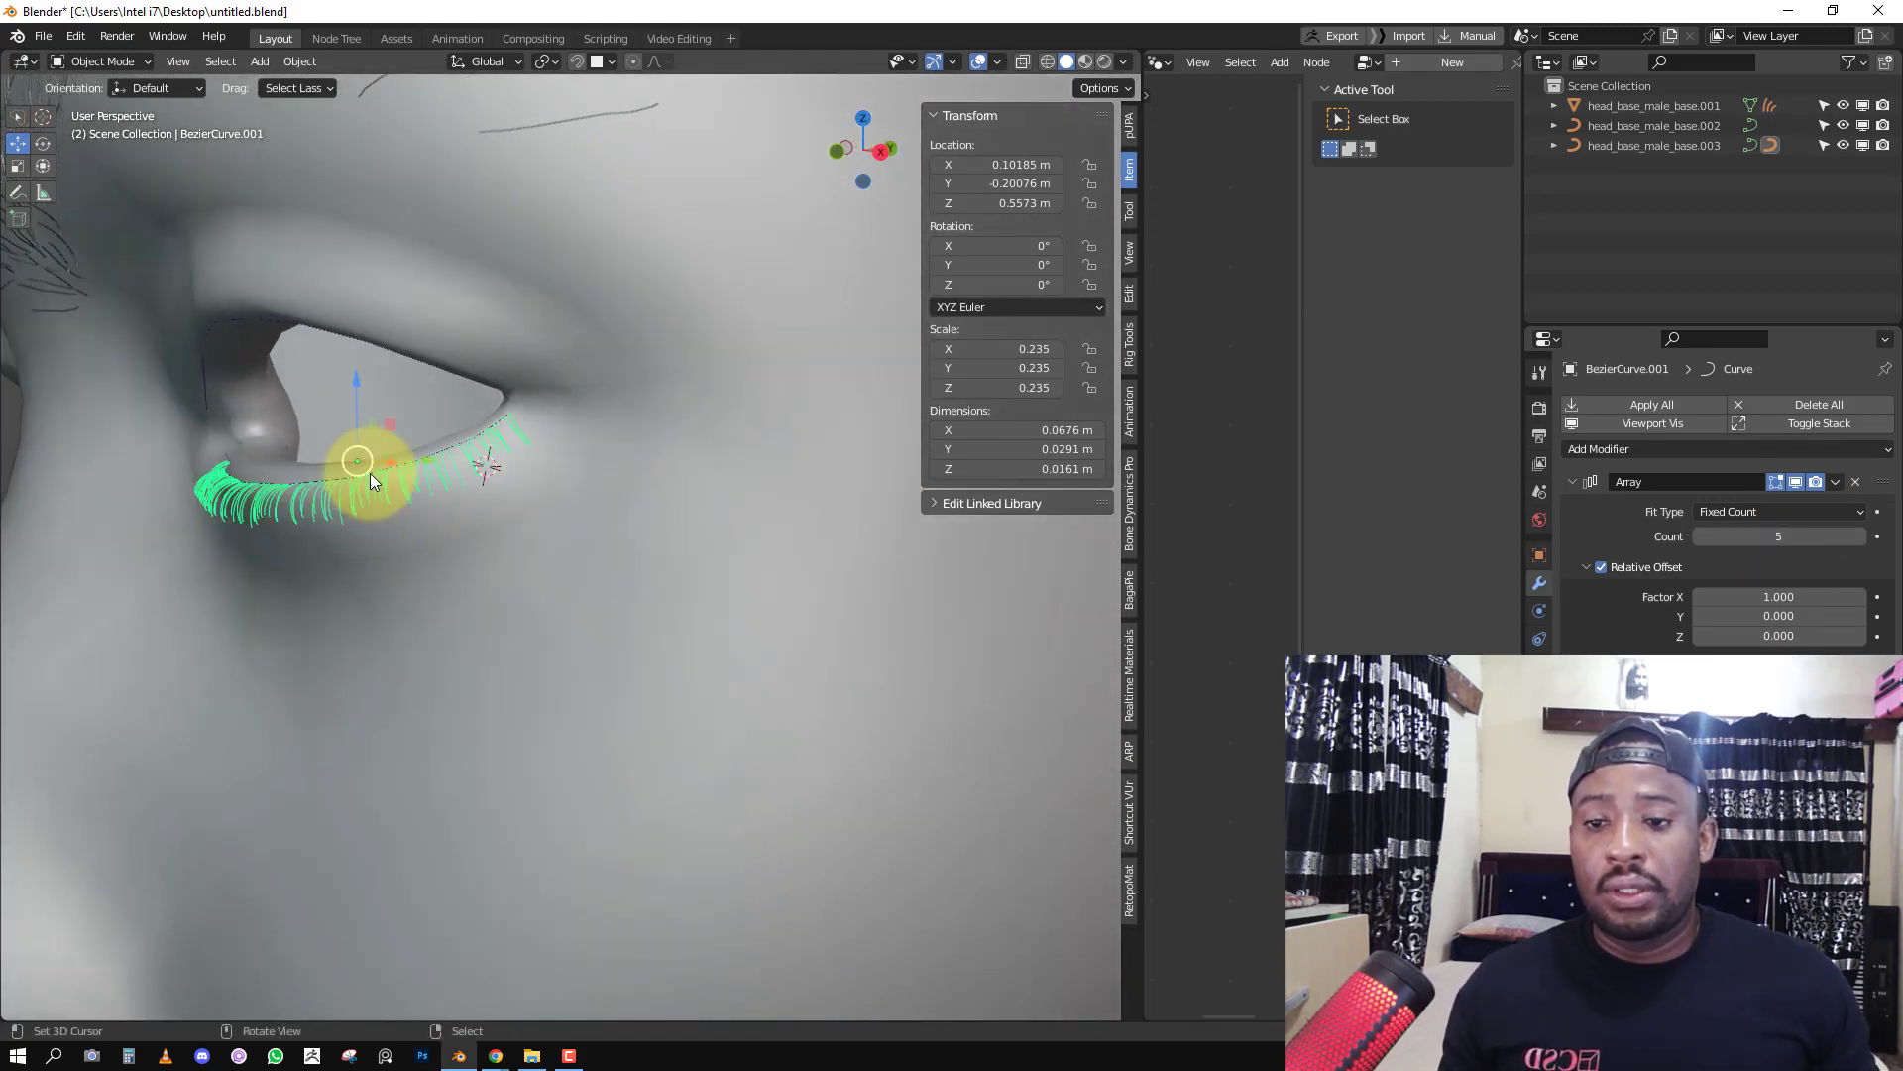
pyautogui.press('KP_1')
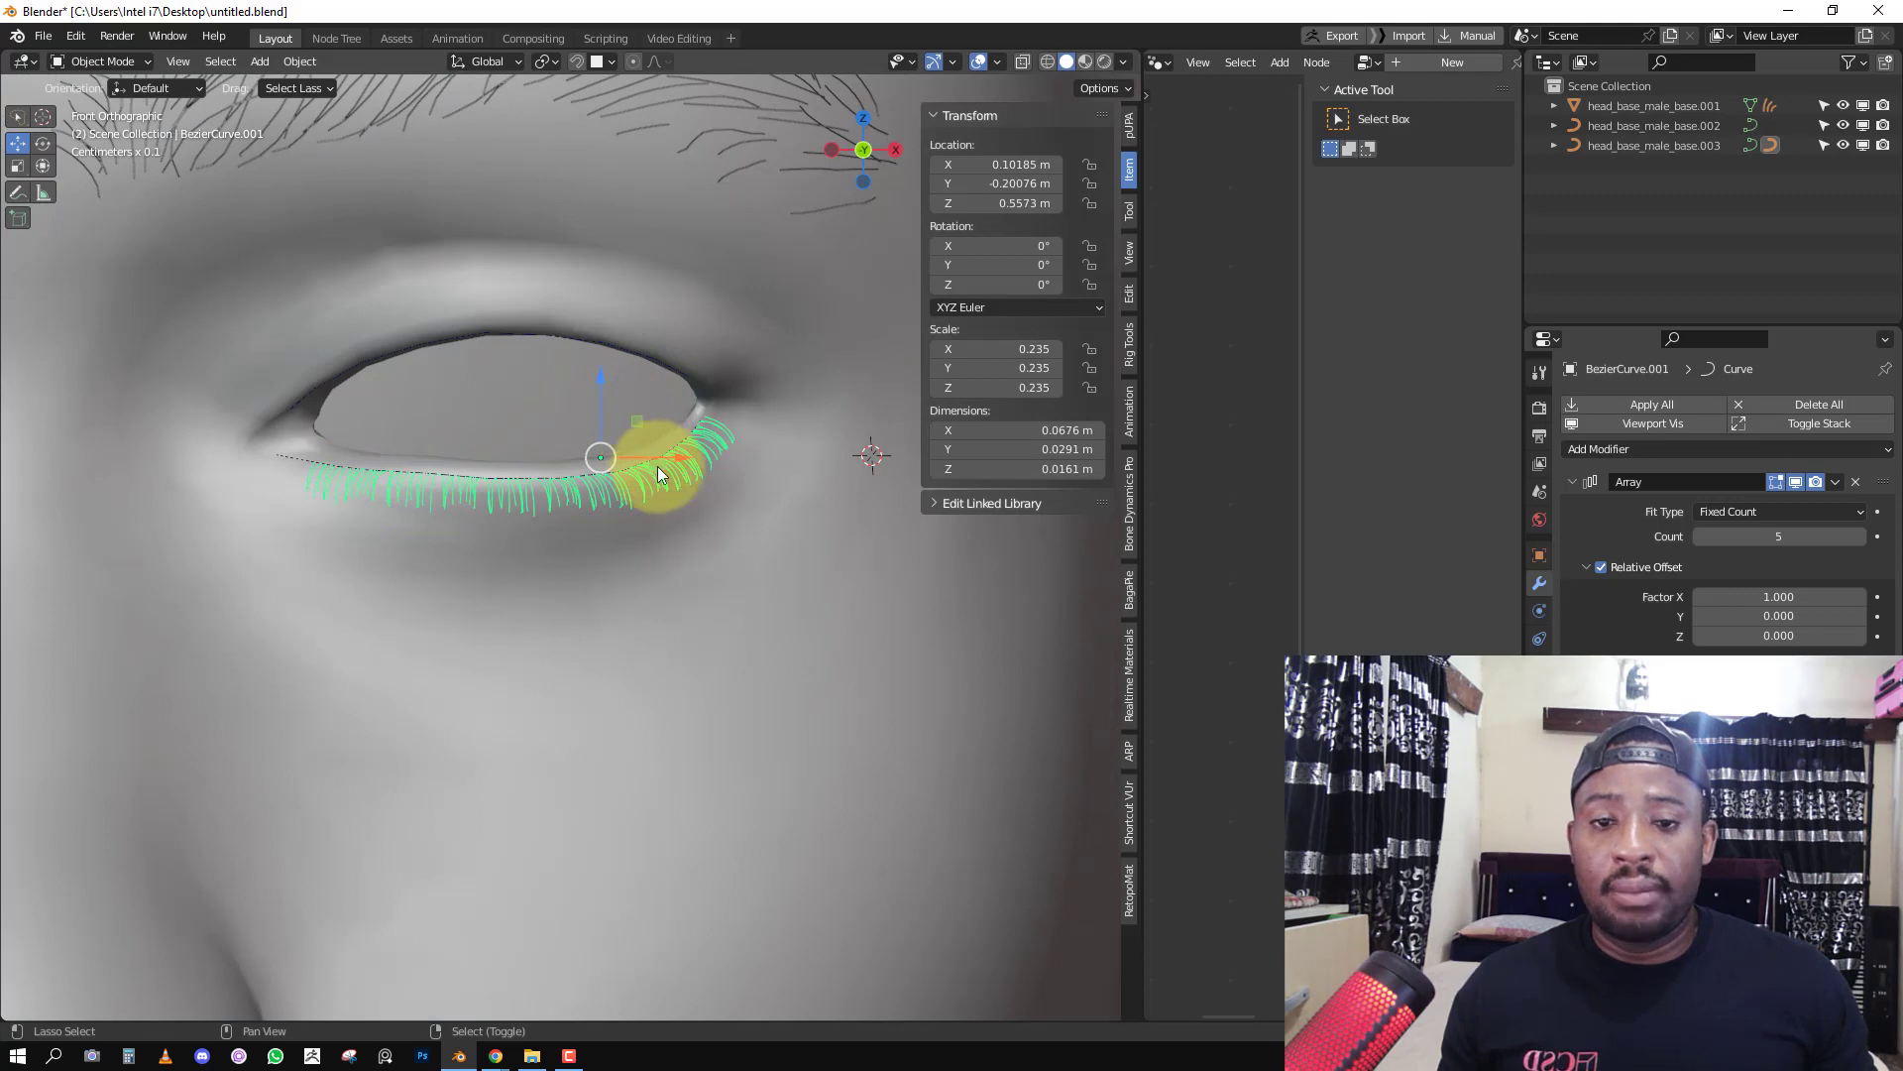
pyautogui.hotkey('shift', 'd')
pyautogui.rightClick(680, 448)
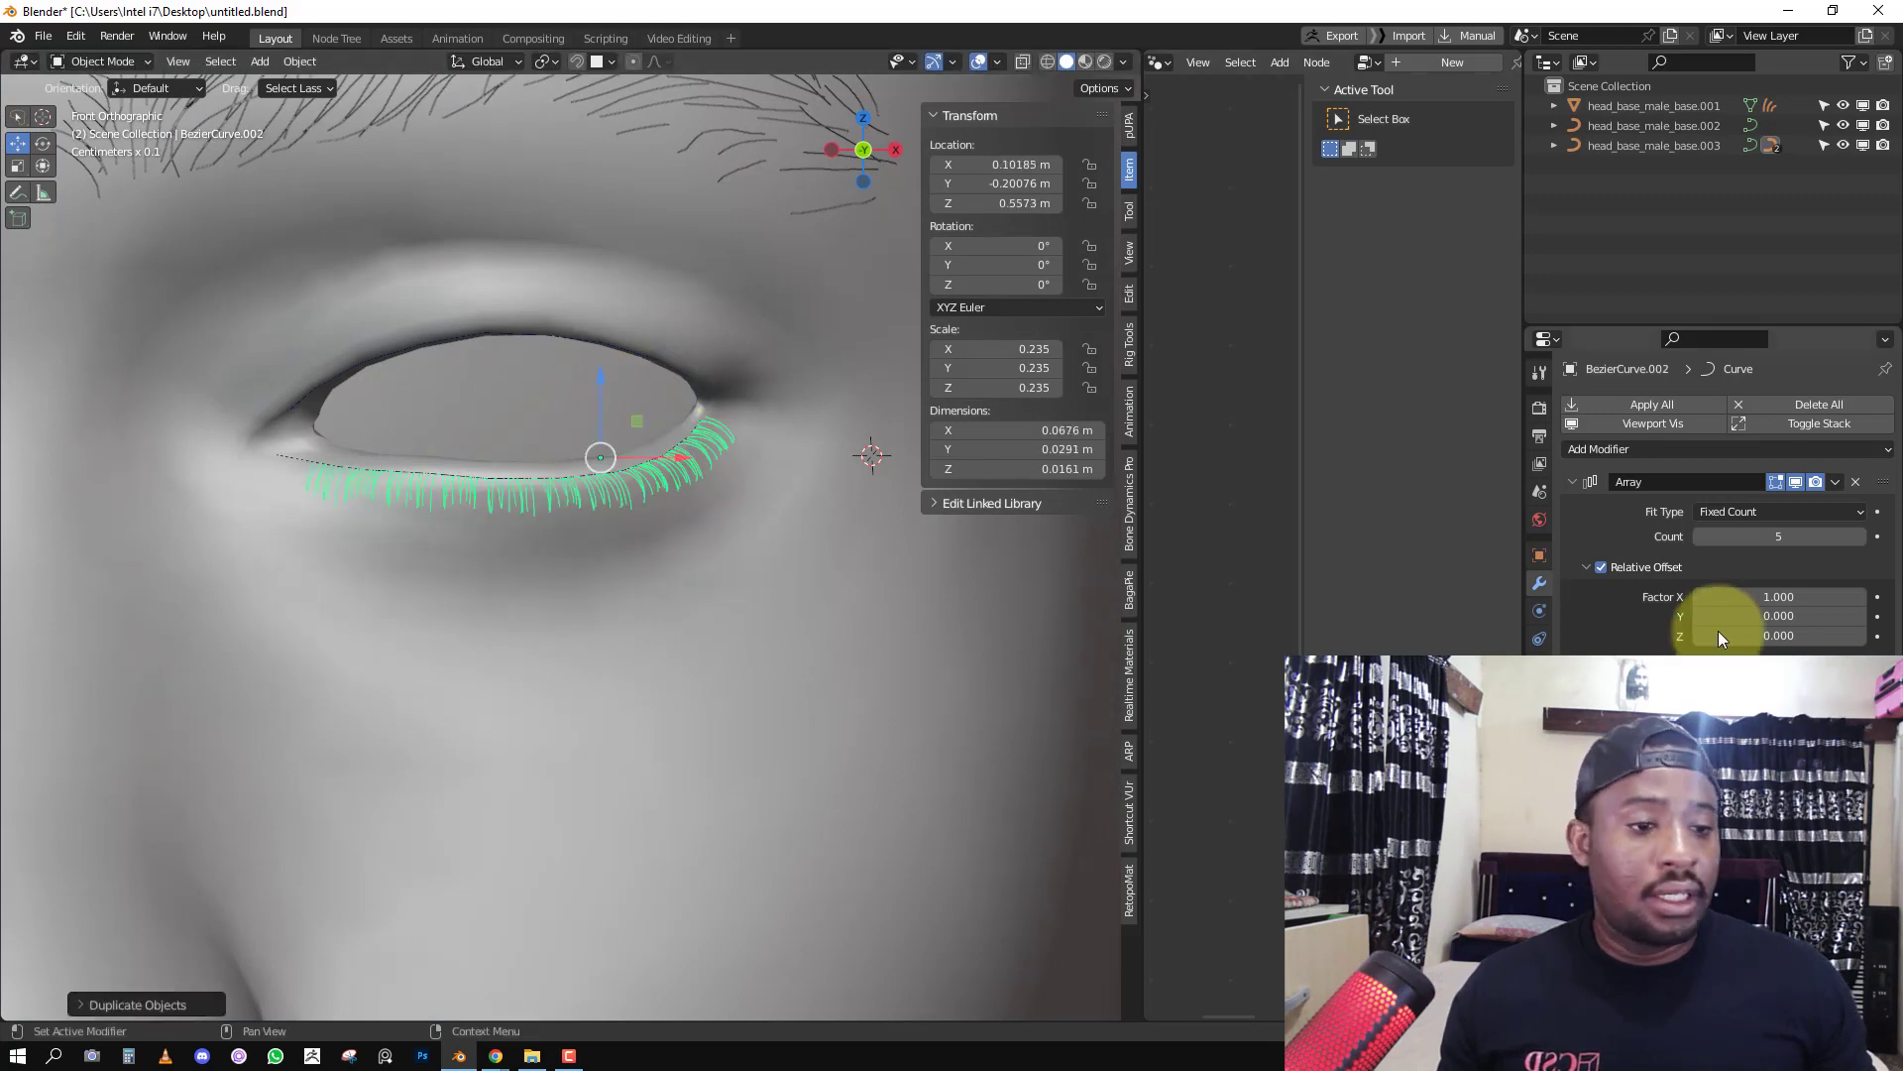
# Remove the Array and Curve modifiers from the duplicated lashes and scale the copy up to about 0.416.
pyautogui.click(1856, 483)
pyautogui.click(1856, 483)
pyautogui.press('s')
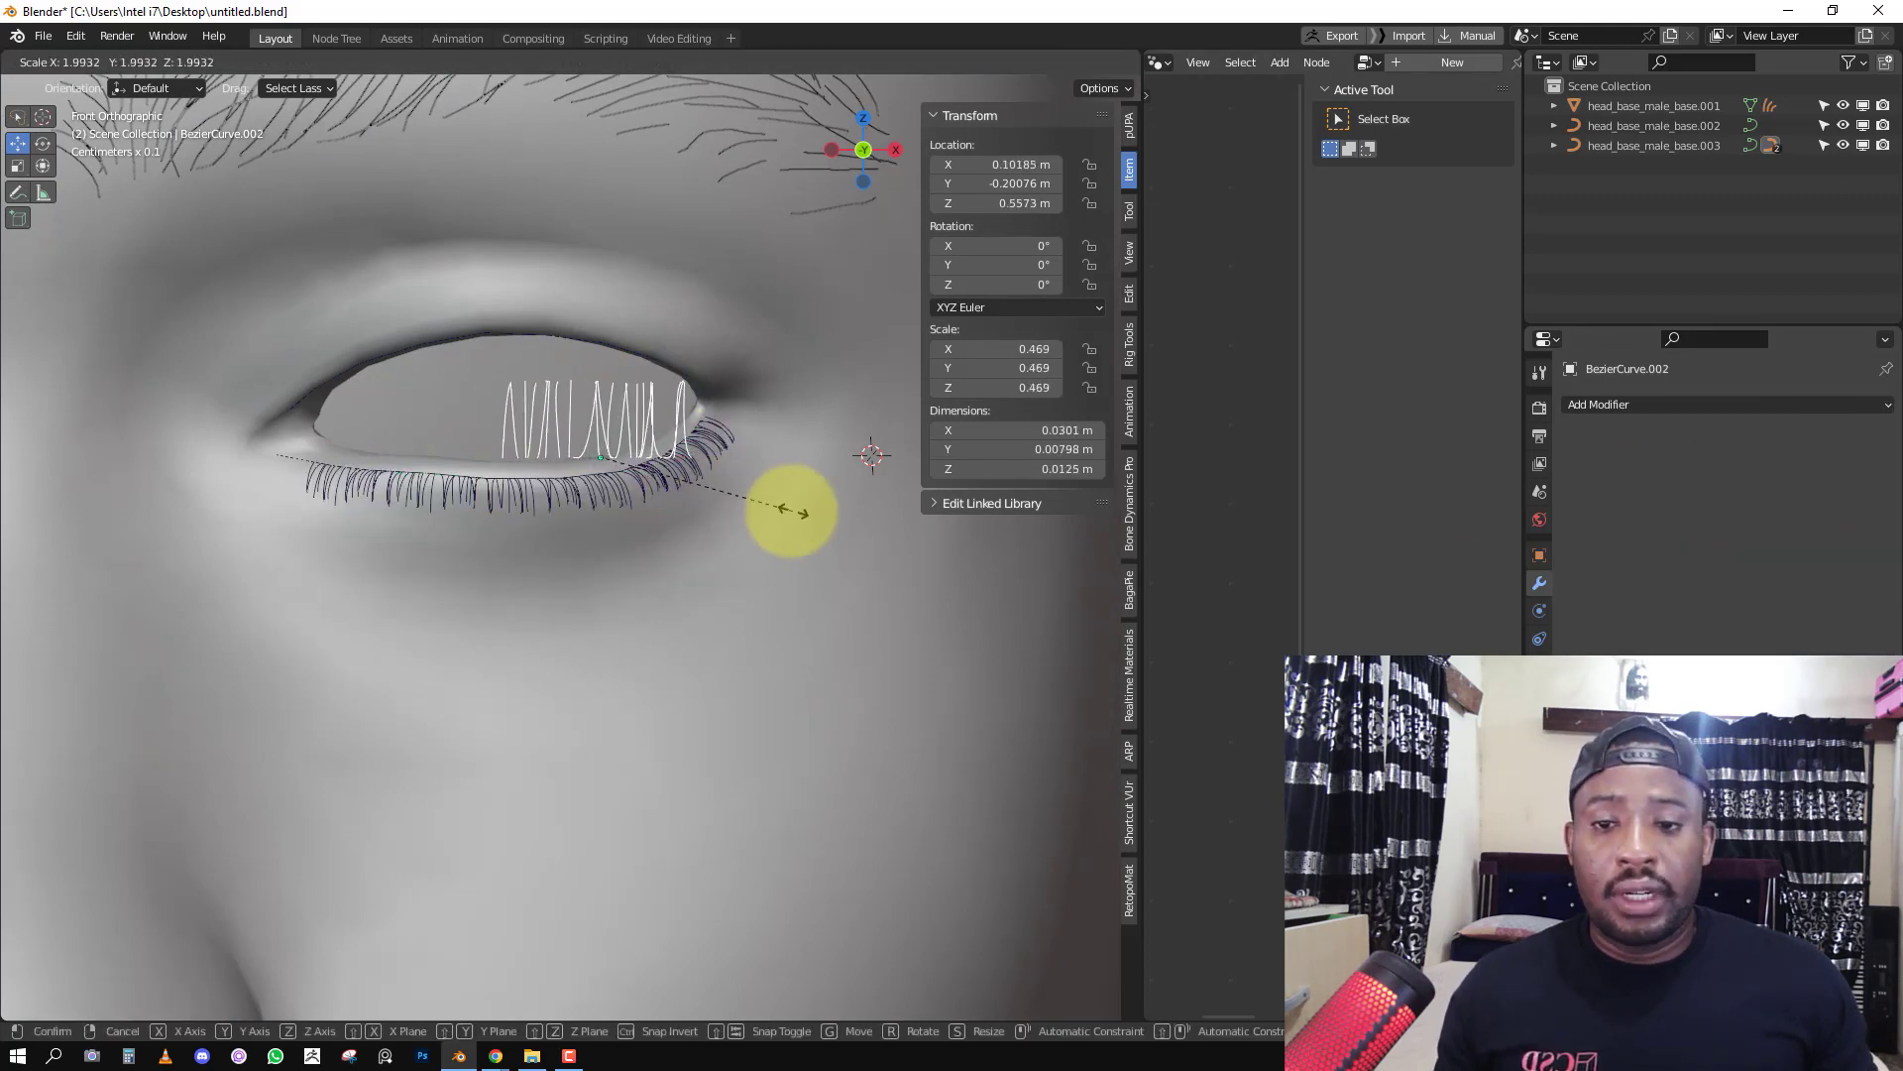
pyautogui.click(767, 500)
# Hide the head mesh and select the duplicated lashes together with the upper eyelid curve, keeping the curve active.
pyautogui.hotkey('shift', 'z')
pyautogui.moveTo(547, 359); pyautogui.dragTo(524, 320, button='middle')
pyautogui.keyDown('shift'); pyautogui.moveTo(523, 319); pyautogui.dragTo(520, 266, button='middle'); pyautogui.keyUp('shift')
pyautogui.hotkey('shift', 'z')
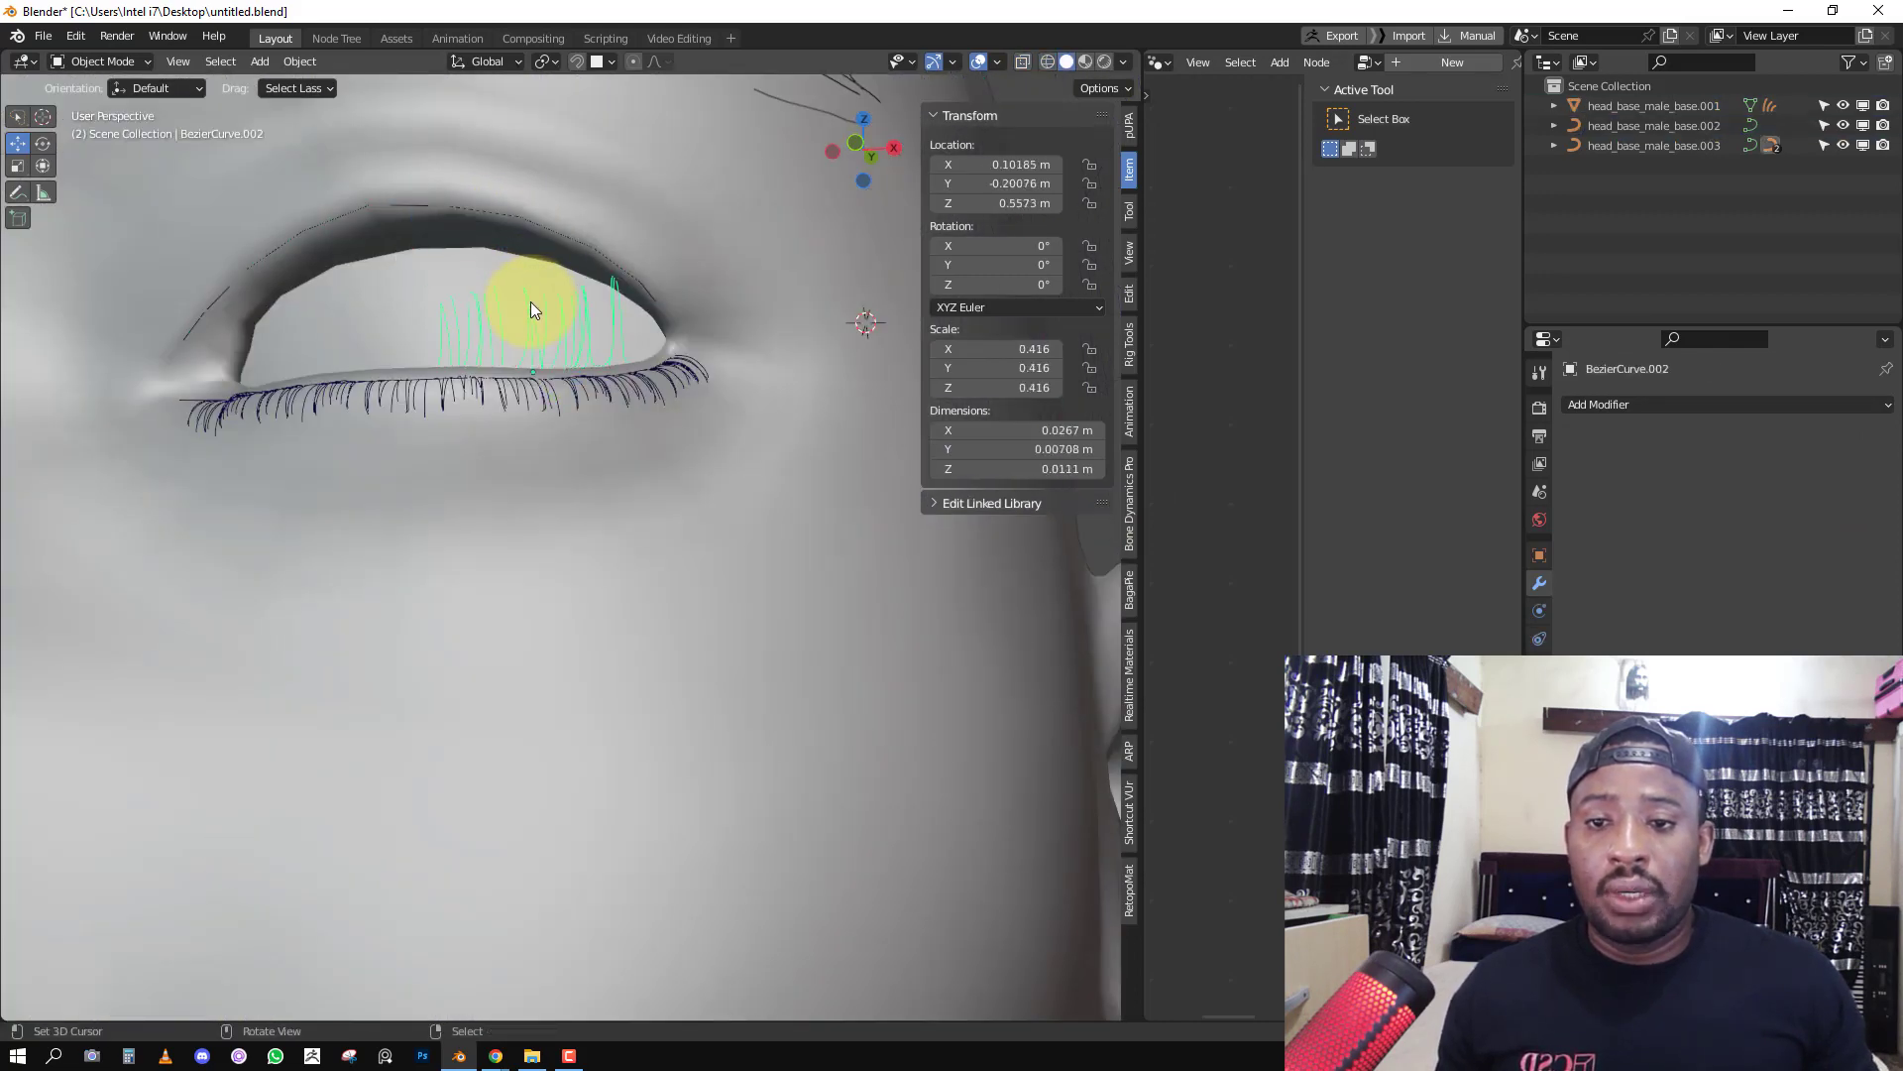
pyautogui.hotkey('shift', 'z')
pyautogui.keyDown('shift'); pyautogui.rightClick(526, 219); pyautogui.keyUp('shift')
pyautogui.rightClick(610, 257)
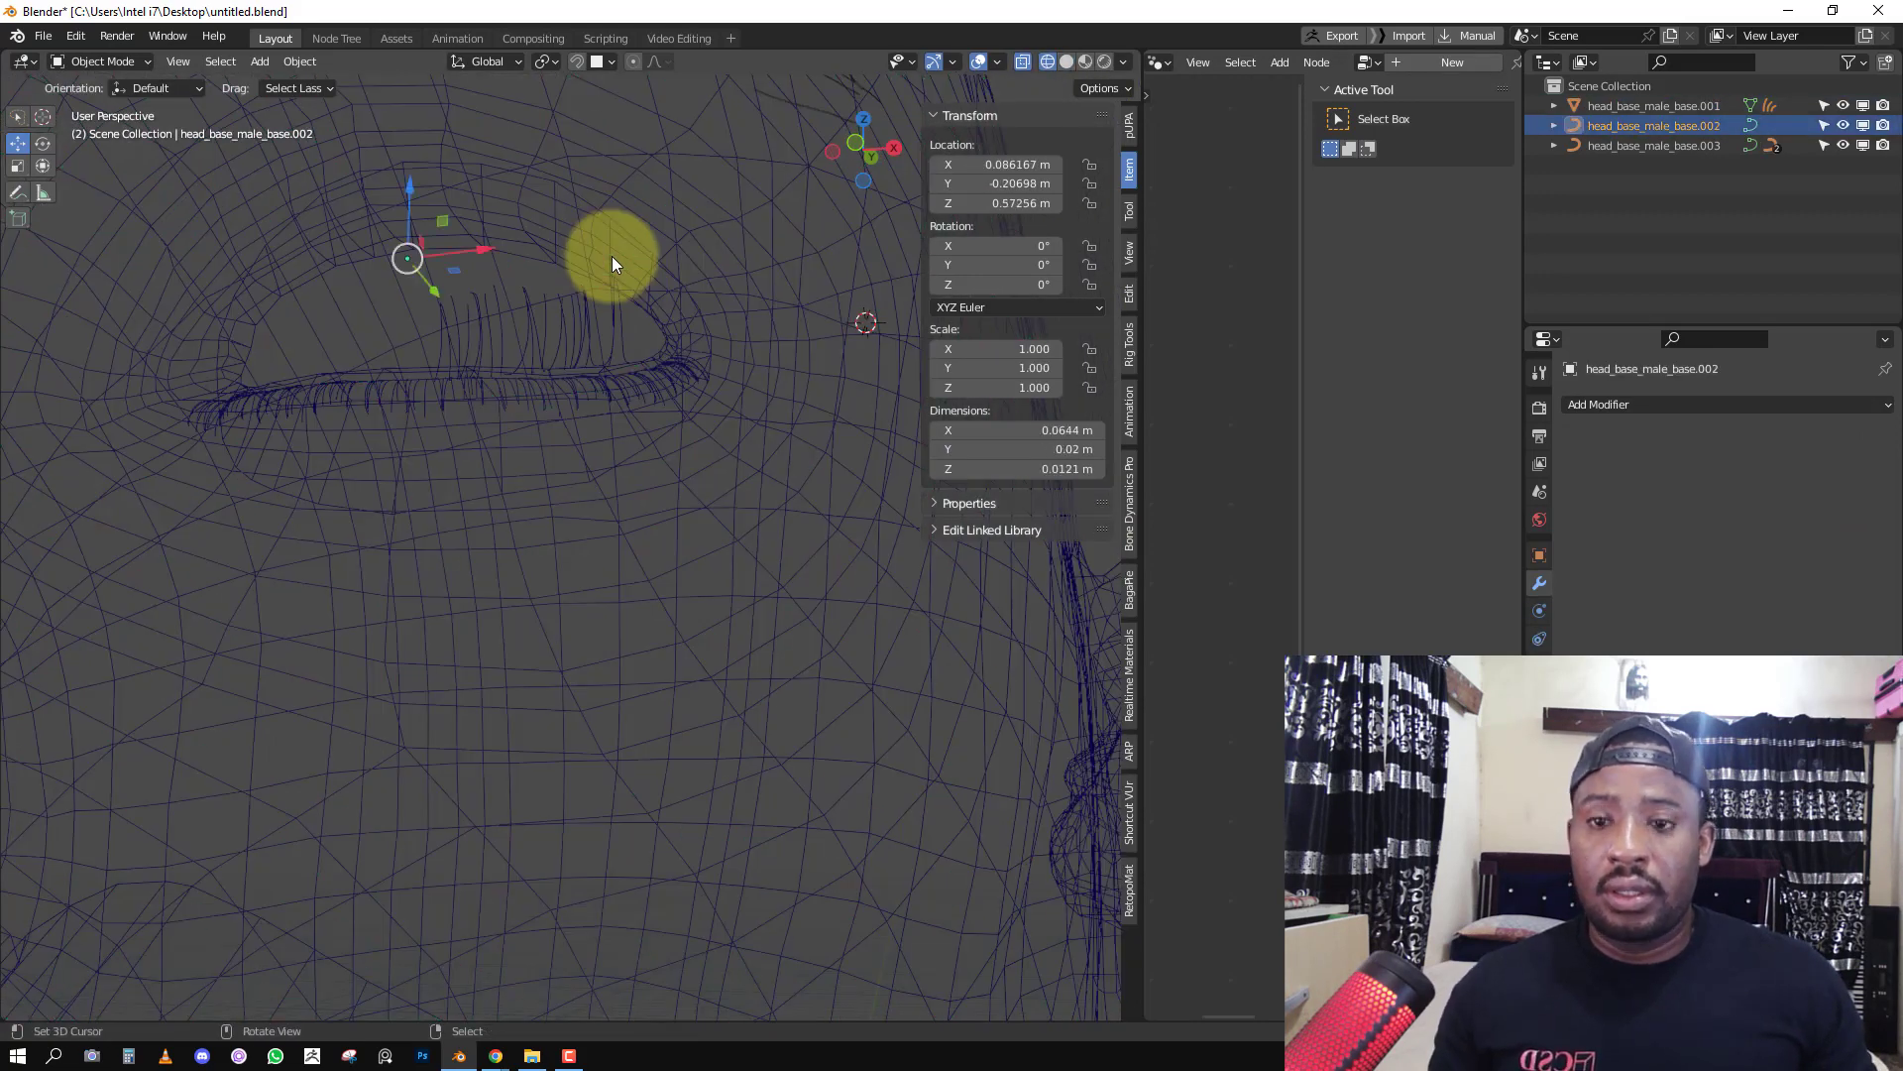
pyautogui.rightClick(692, 238)
pyautogui.press('h')
pyautogui.rightClick(573, 285)
pyautogui.keyDown('shift'); pyautogui.rightClick(579, 242); pyautogui.keyUp('shift')
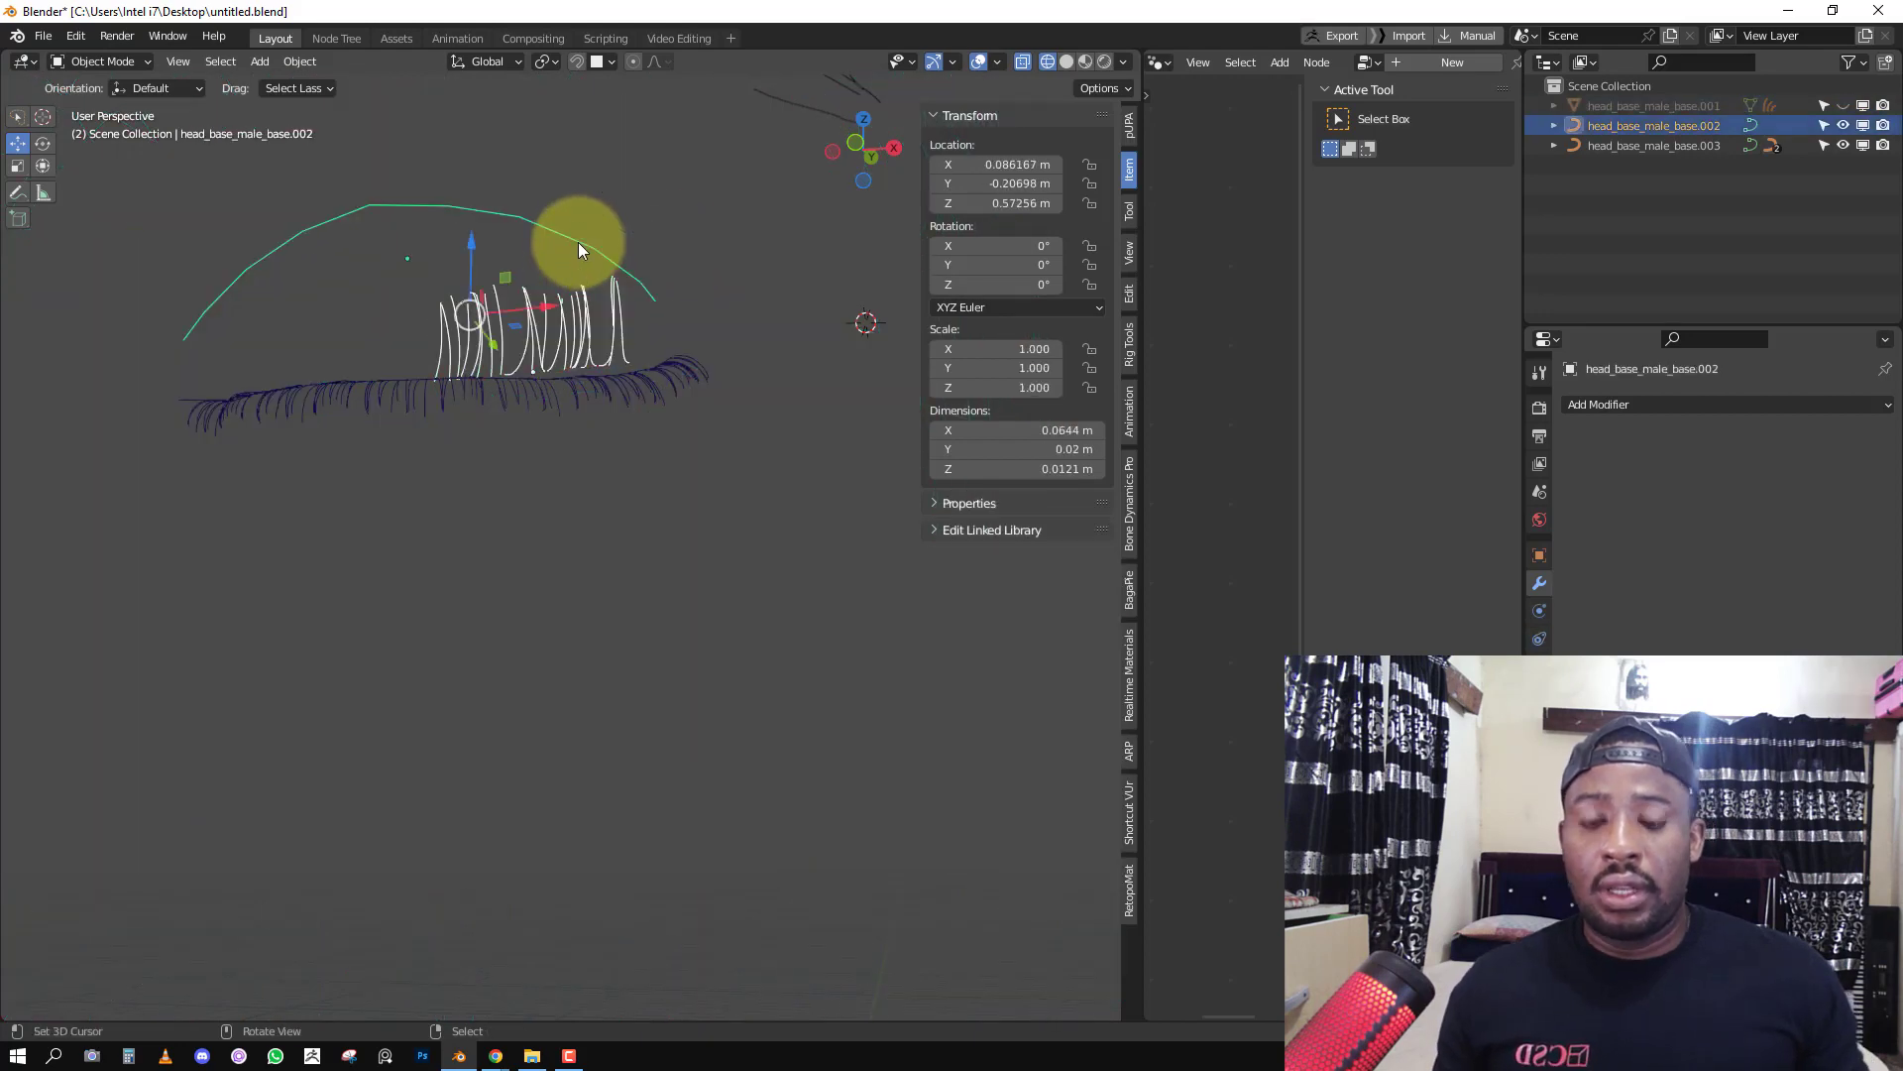
# Copy the upper eyelid curve's location, rotation and scale to the duplicated lashes.
pyautogui.hotkey('ctrl', 'p')
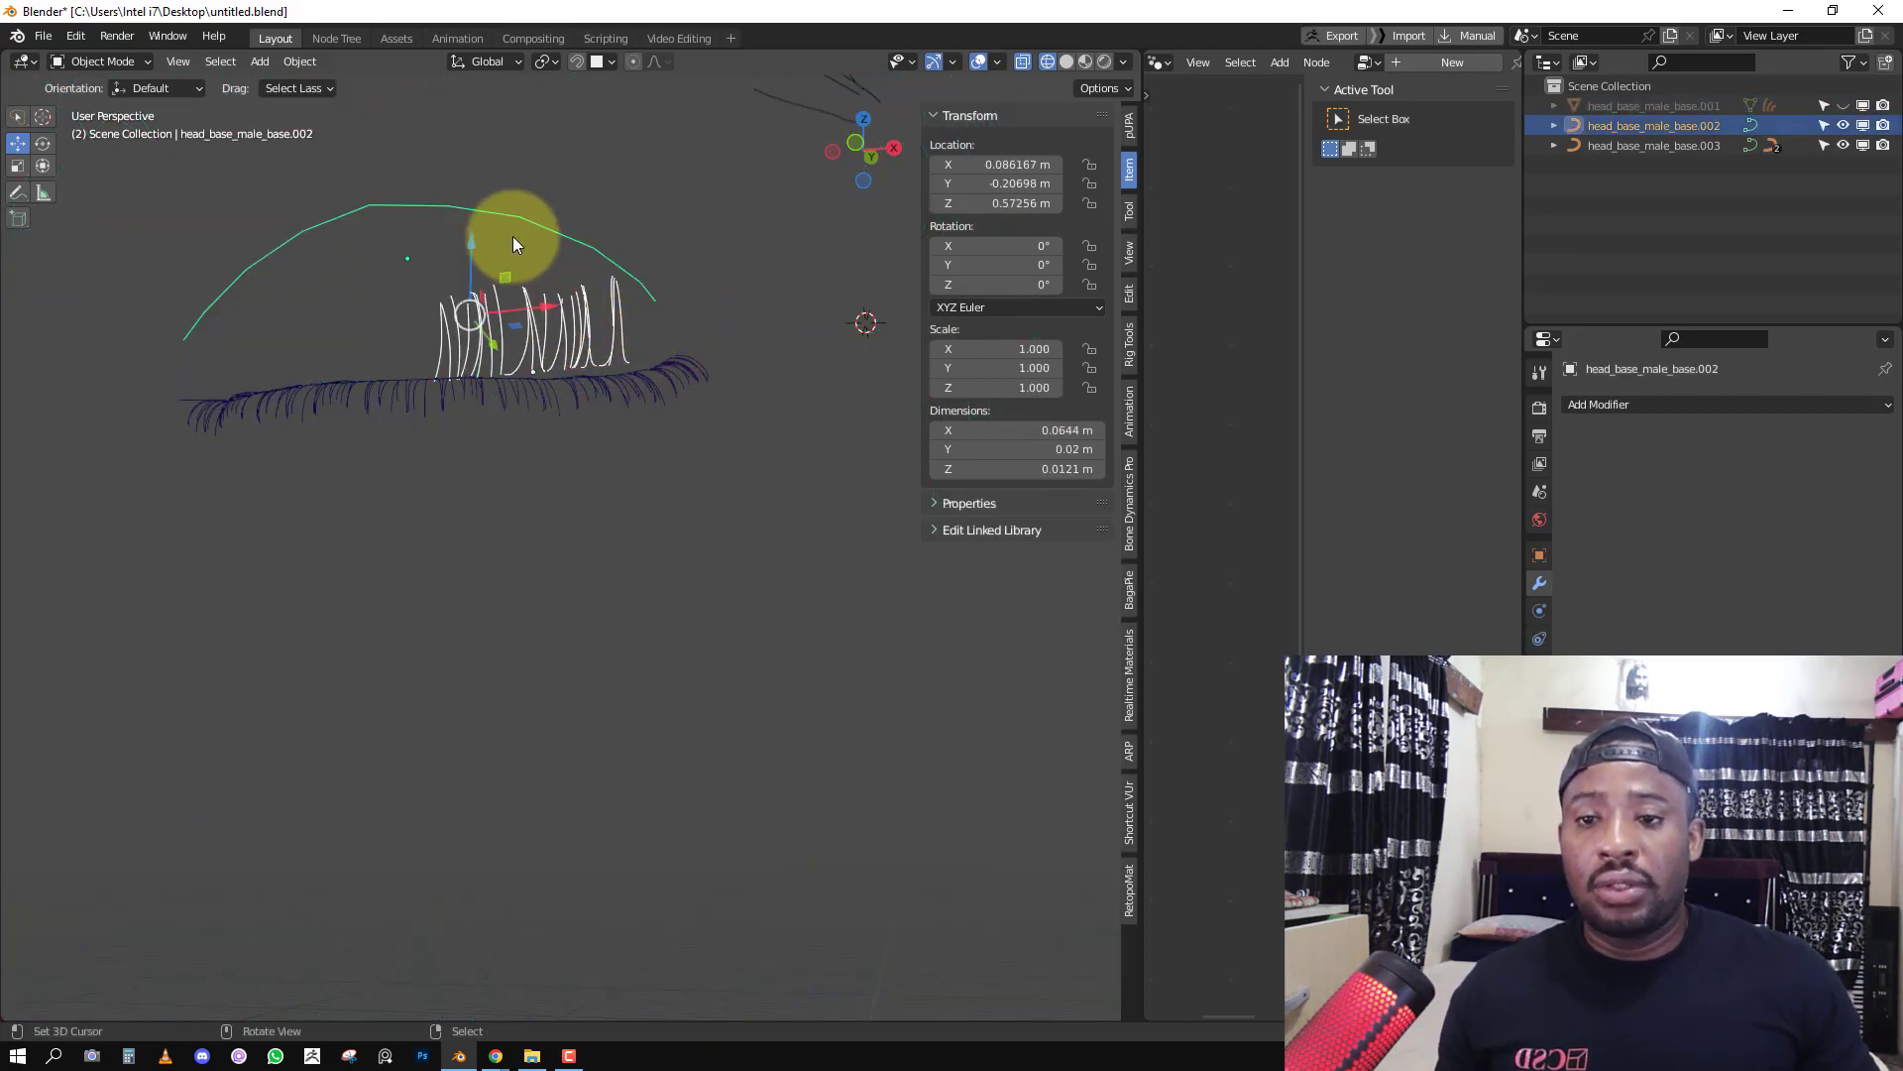
pyautogui.hotkey('ctrl', 'c')
pyautogui.click(763, 252)
pyautogui.hotkey('ctrl', 'c')
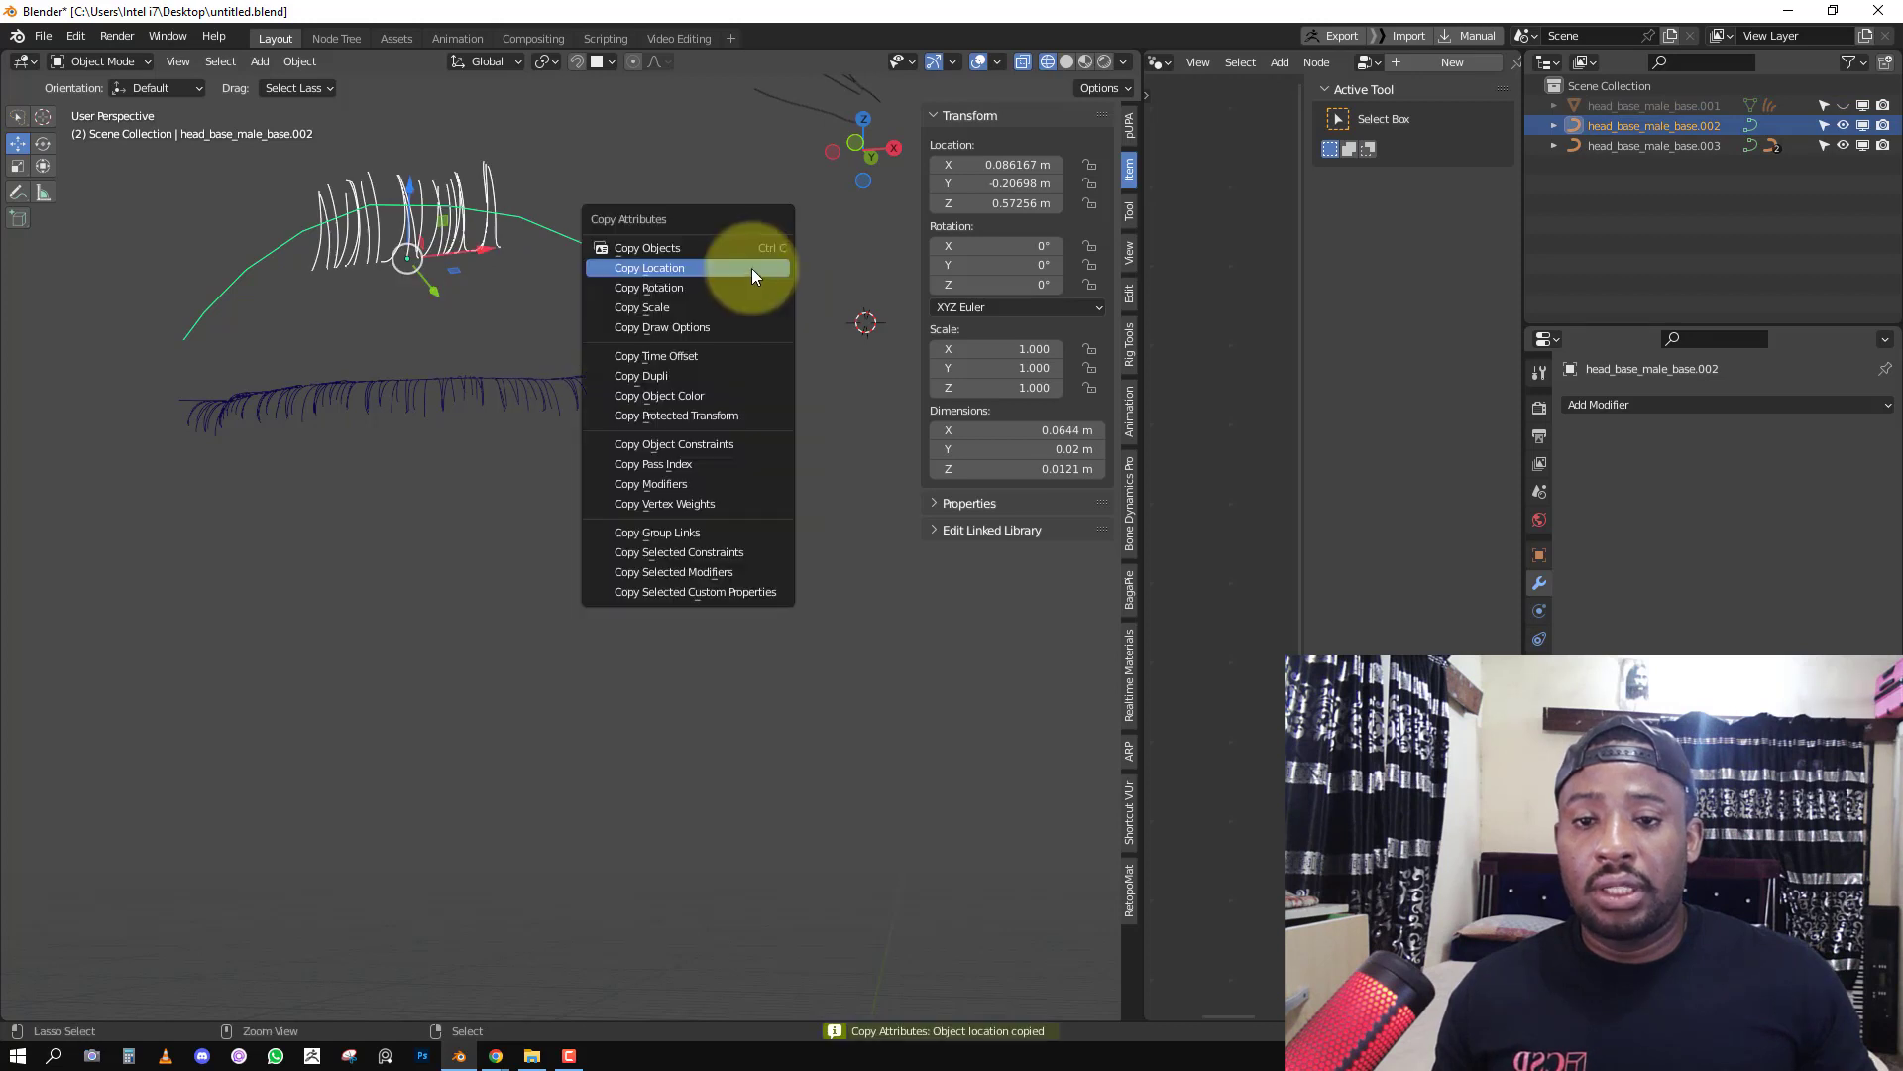
pyautogui.click(710, 289)
pyautogui.hotkey('ctrl', 'c')
pyautogui.click(692, 319)
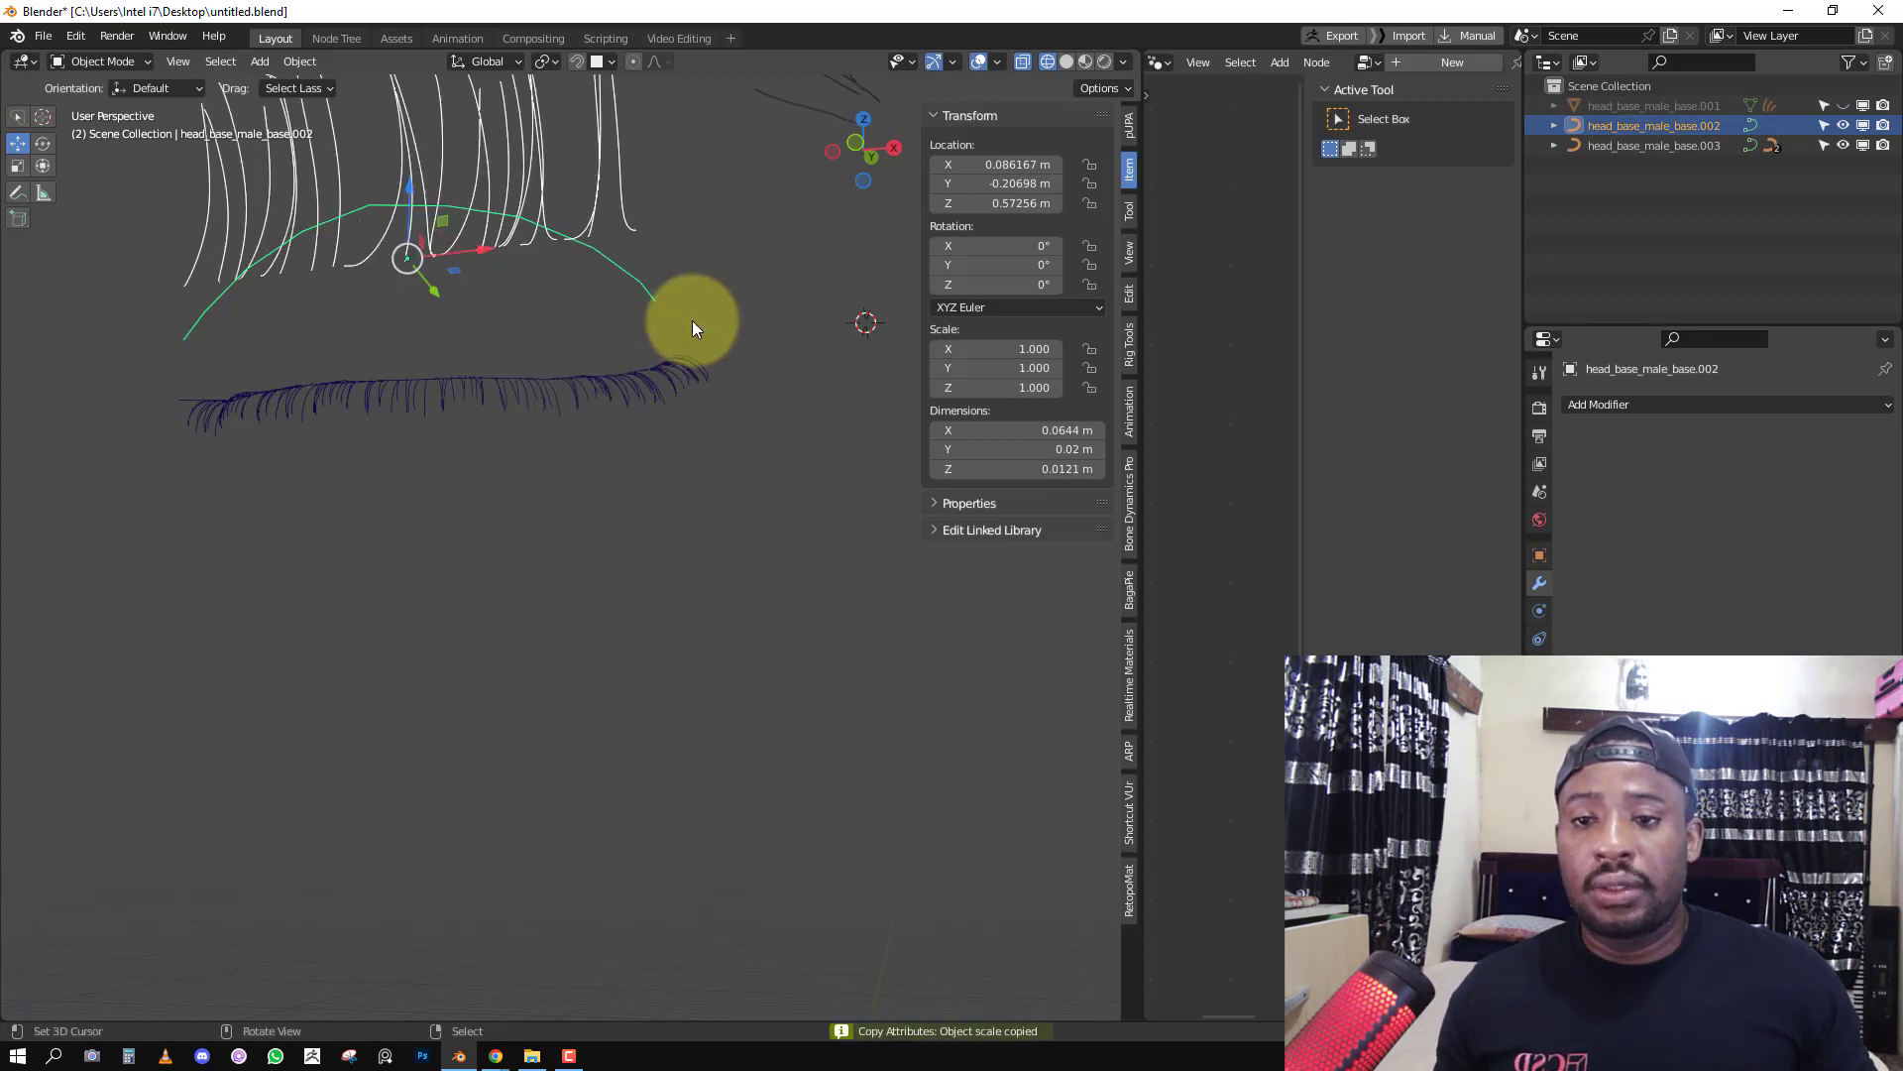
# Parent the duplicated lashes to the upper eyelid curve with Curve Deform and select only the lashes.
pyautogui.scroll(-3, 568, 296)
pyautogui.hotkey('ctrl', 'p')
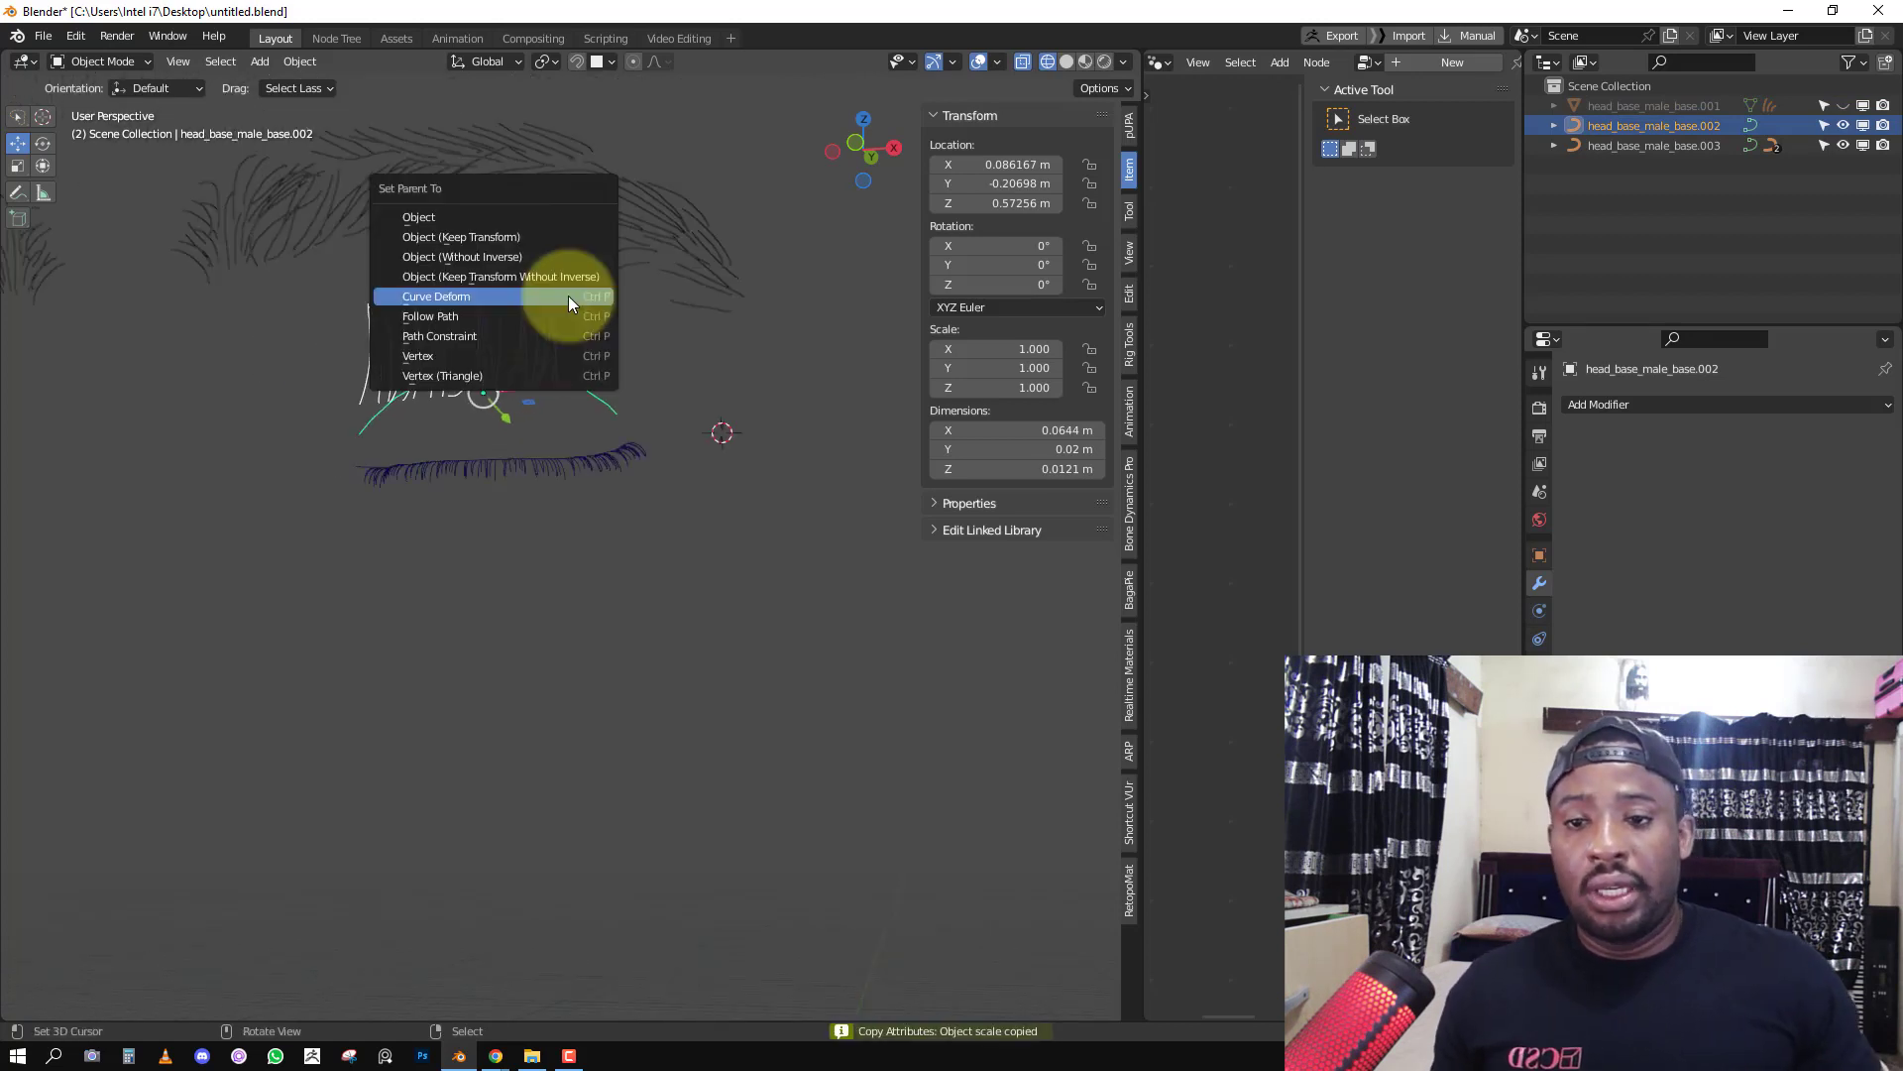
pyautogui.click(571, 299)
pyautogui.moveTo(571, 299); pyautogui.dragTo(633, 503, button='middle')
pyautogui.rightClick(525, 460)
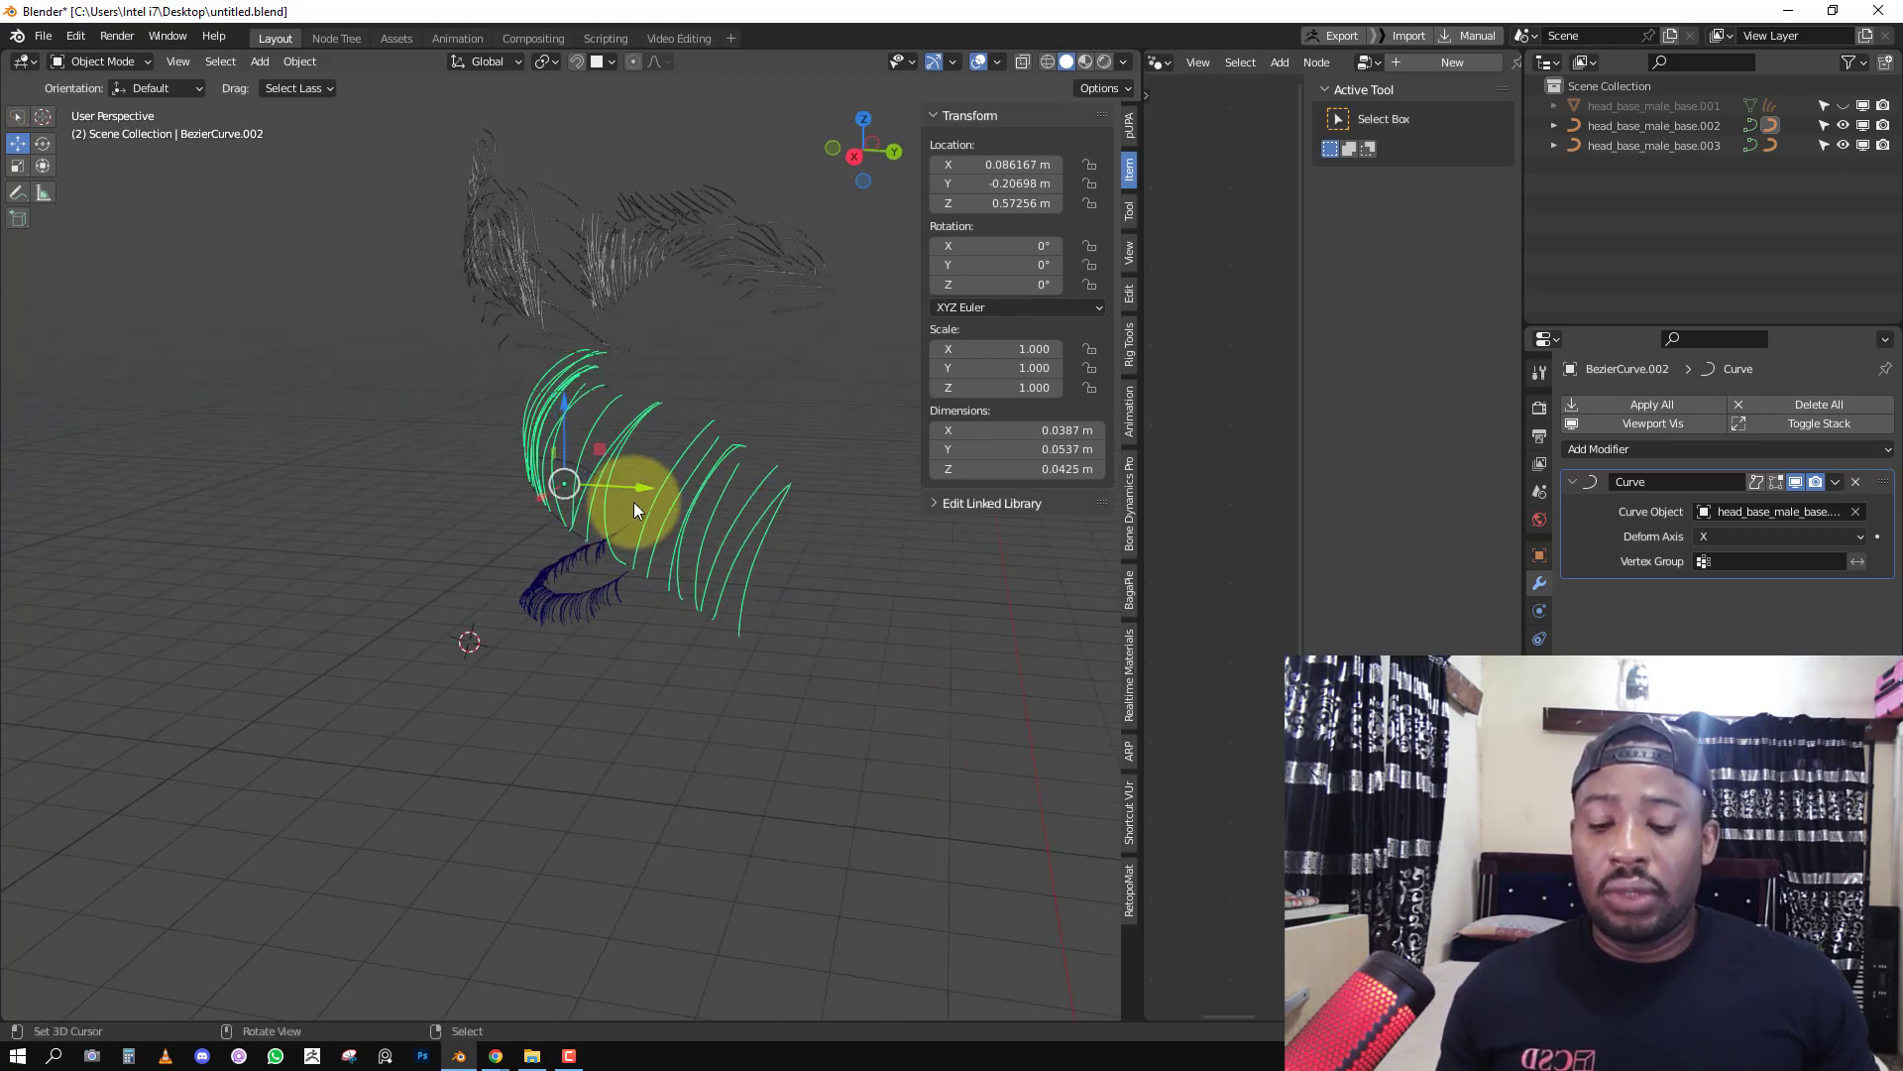
# Try rotating the upper lashes 180° about the global Z axis and undo the rotation.
pyautogui.write('rz180')
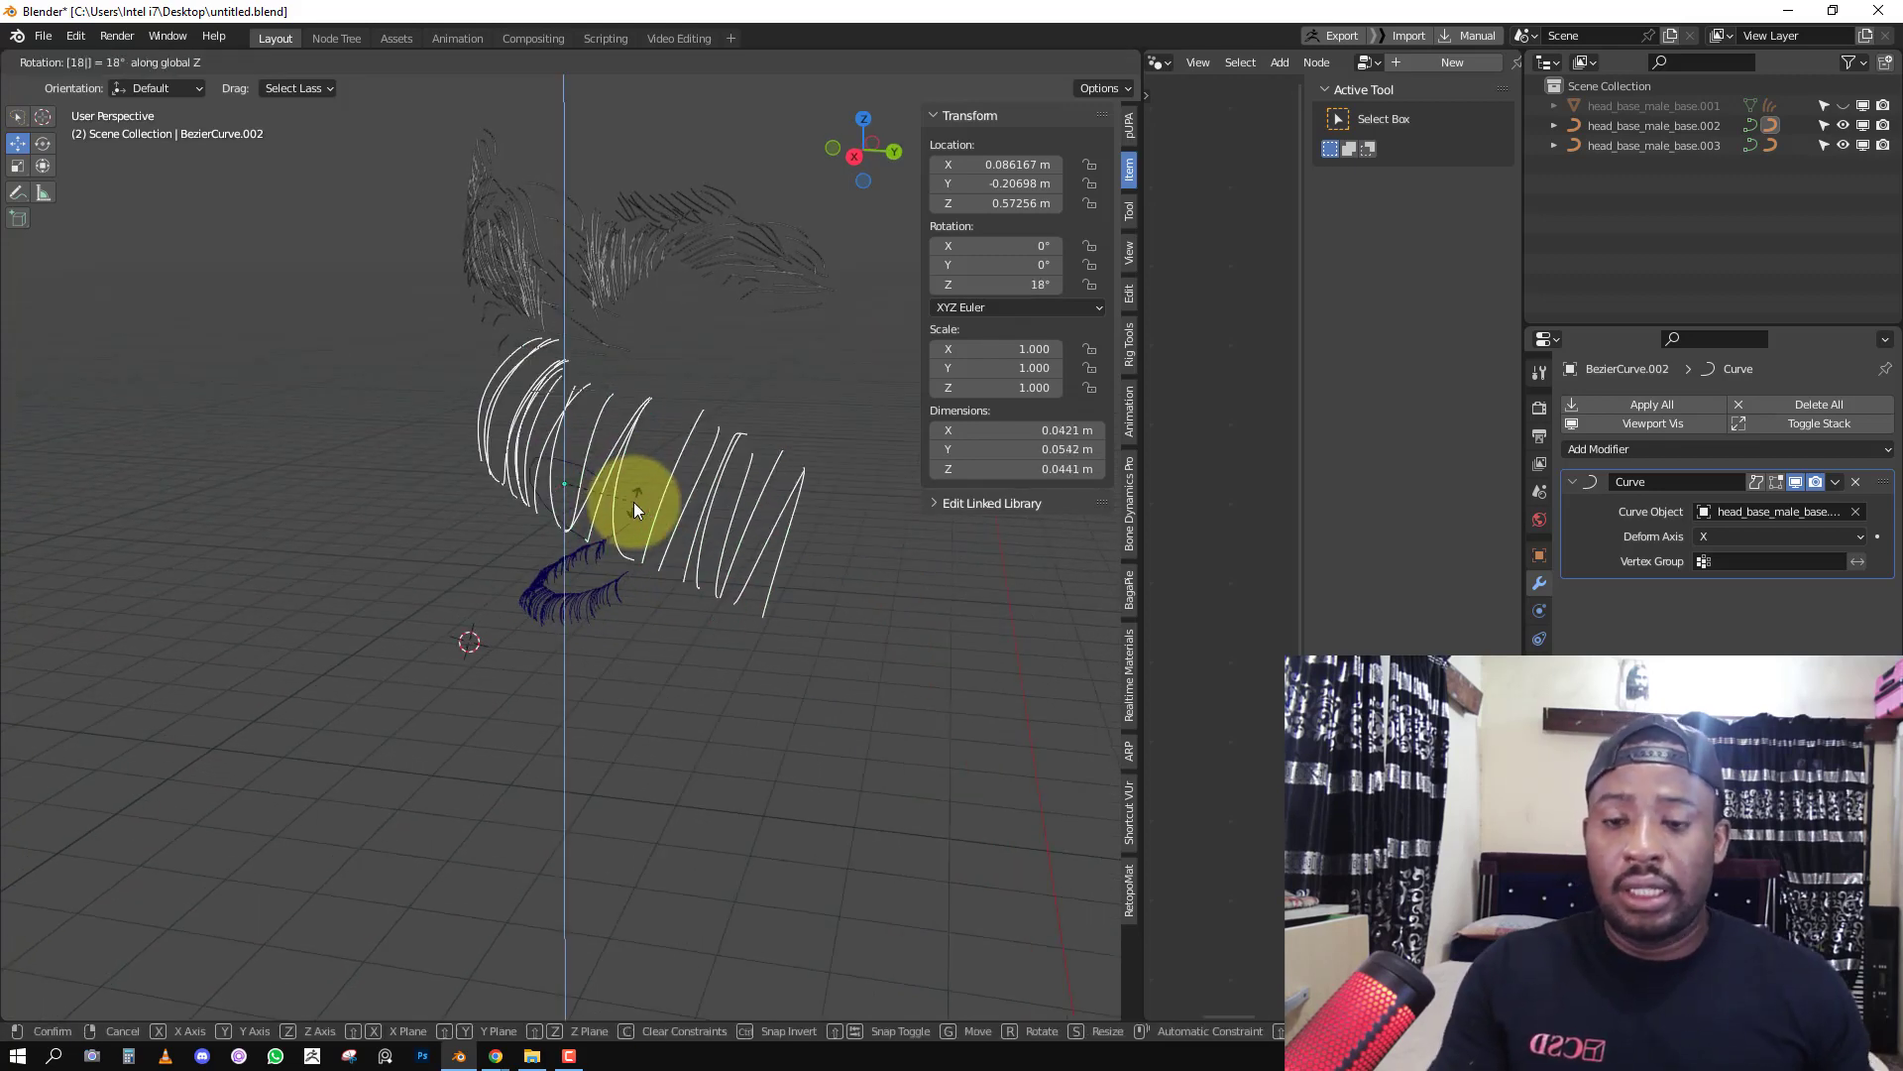
pyautogui.press('Return')
pyautogui.moveTo(633, 502); pyautogui.dragTo(860, 532, button='middle')
pyautogui.hotkey('ctrl', 'z')
# Scale the upper lashes down to about 0.602 and move them along X to about 0.102 m.
pyautogui.press('s')
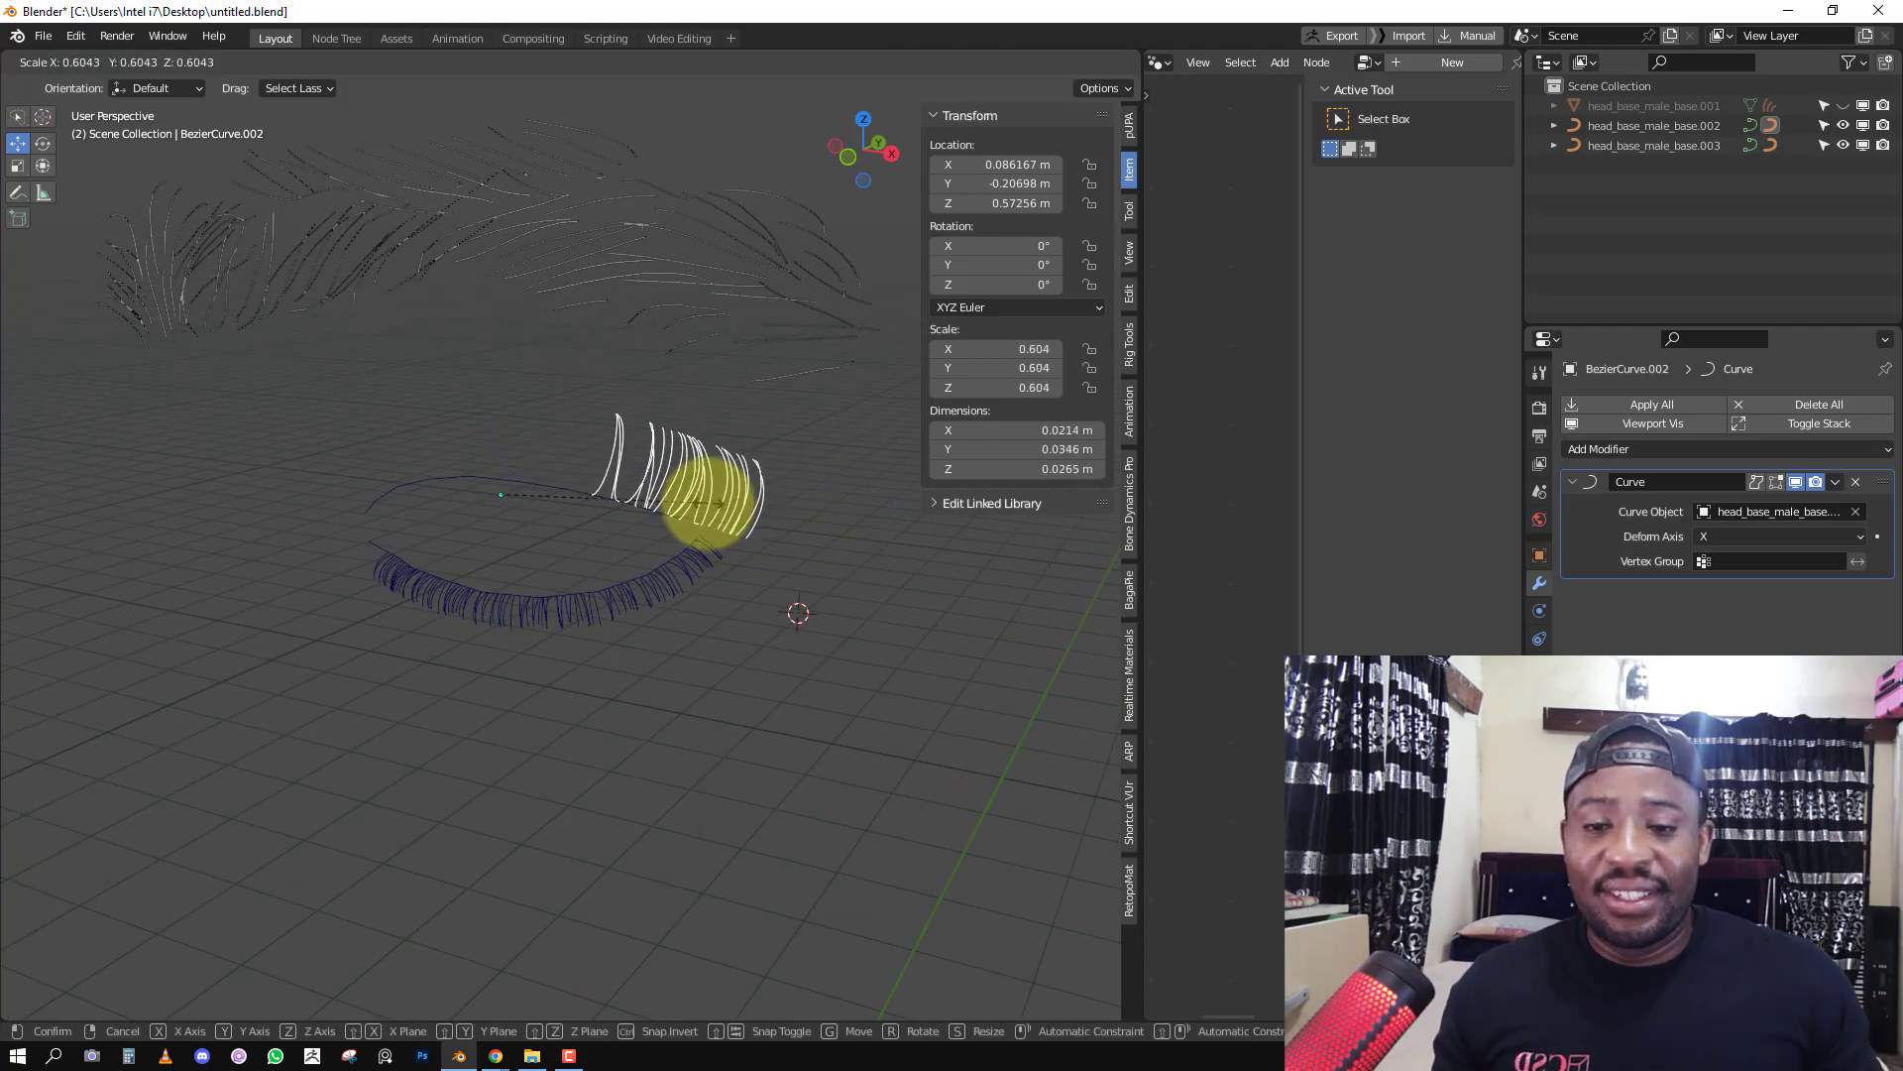
pyautogui.click(707, 518)
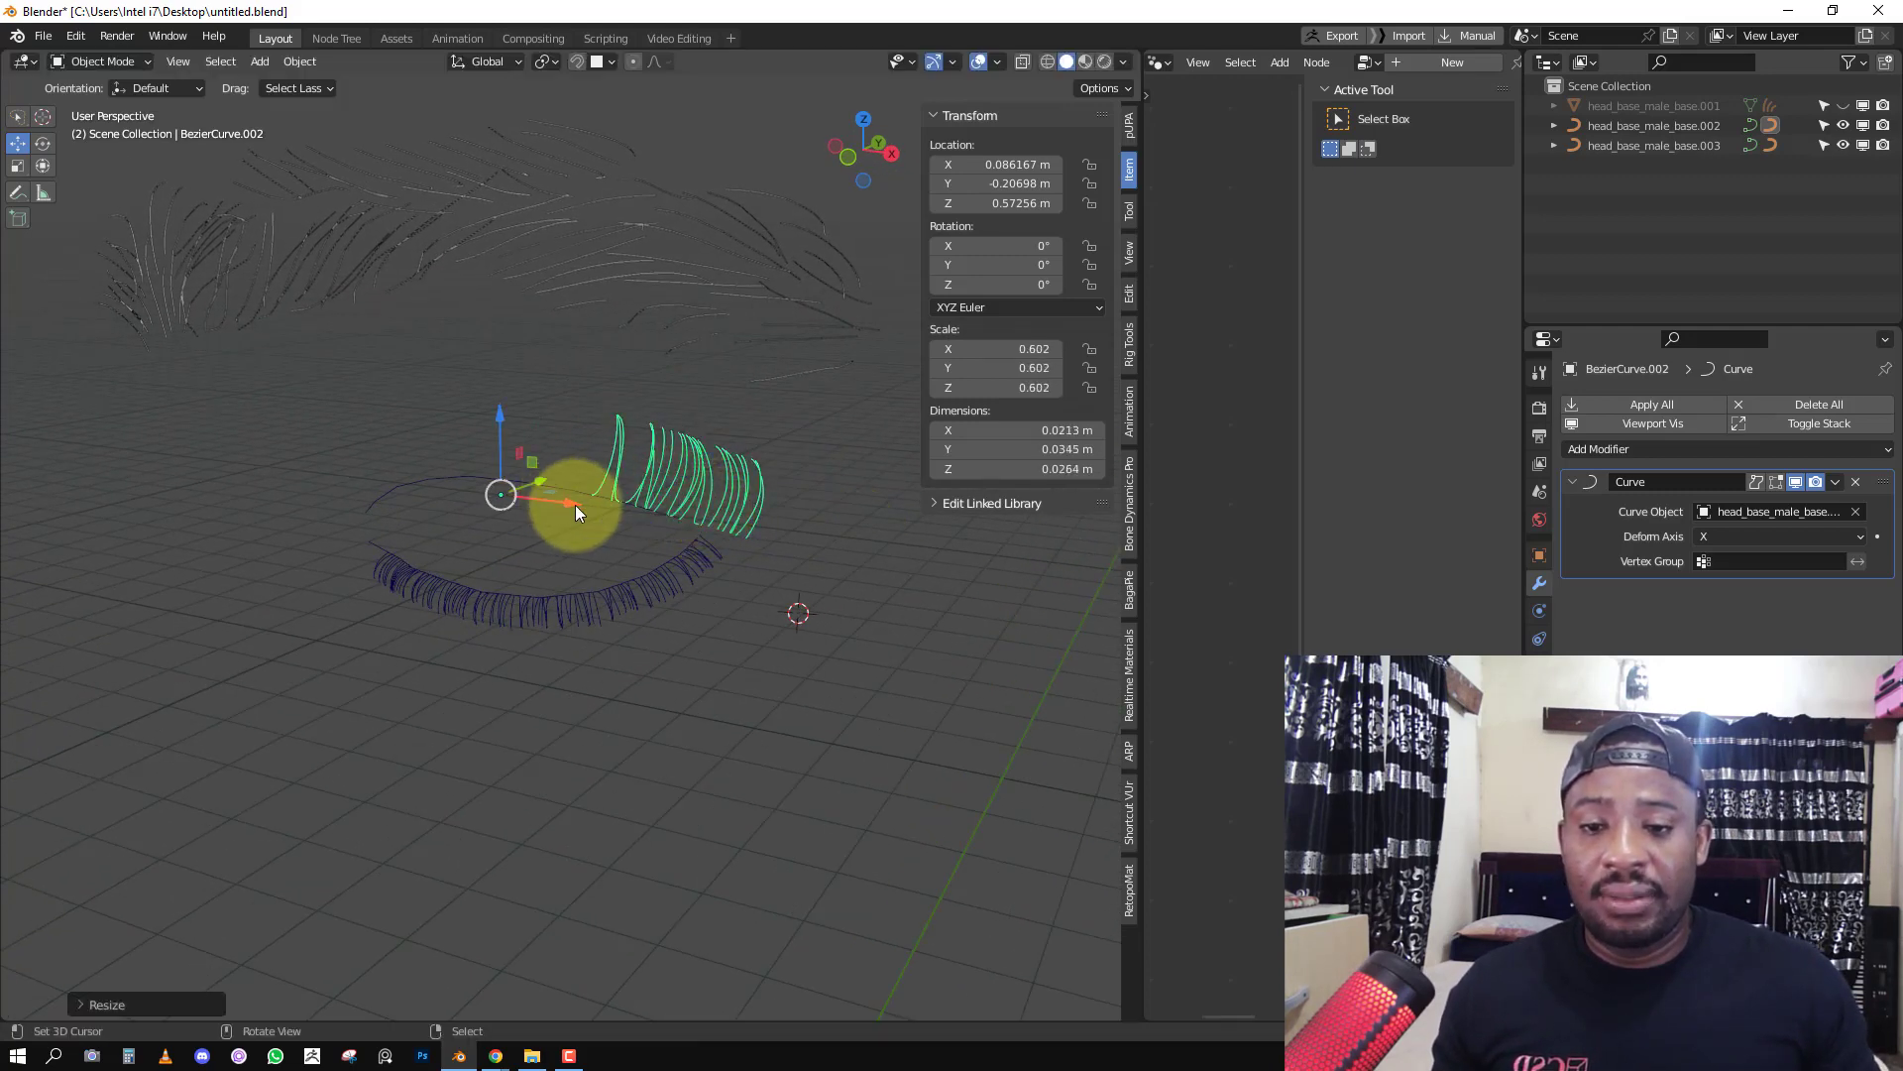
pyautogui.moveTo(577, 505); pyautogui.dragTo(656, 501)
pyautogui.press('KP_Divide')
pyautogui.moveTo(662, 500); pyautogui.dragTo(504, 498, button='middle')
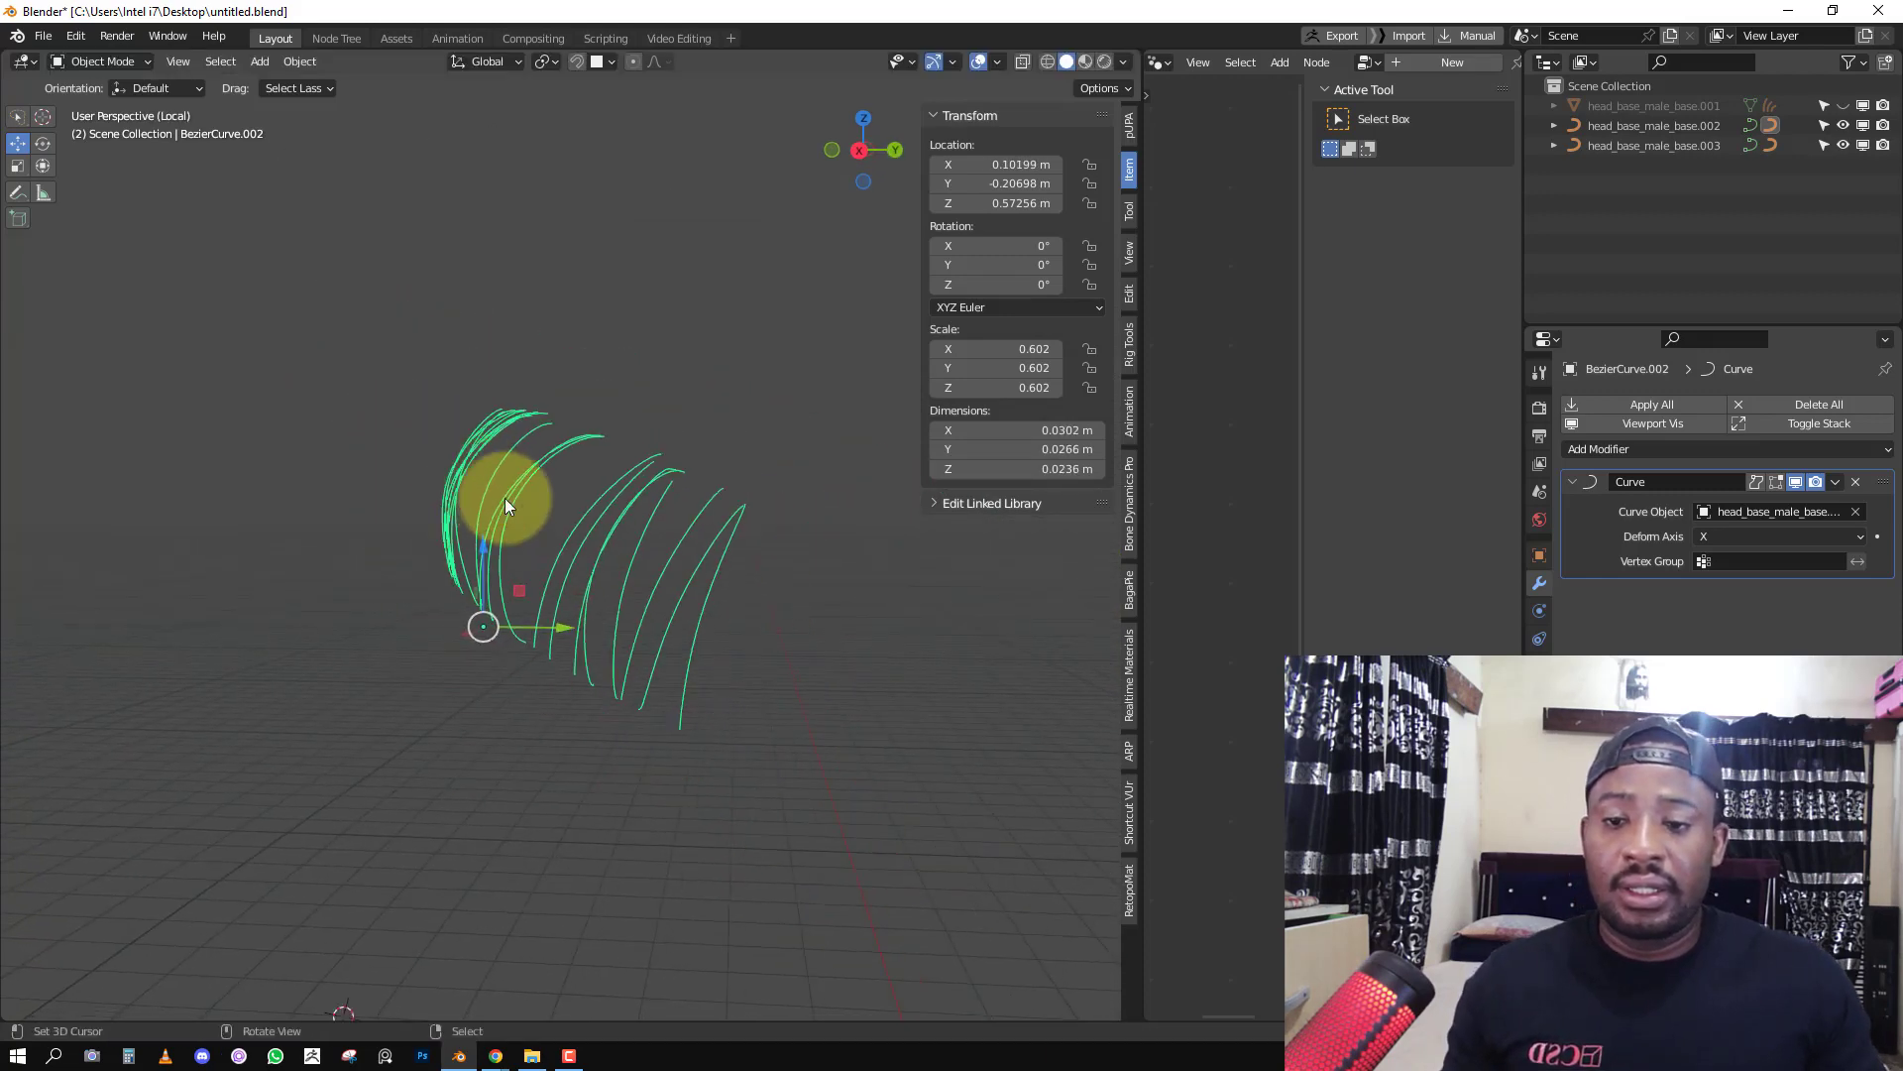
pyautogui.press('KP_Divide')
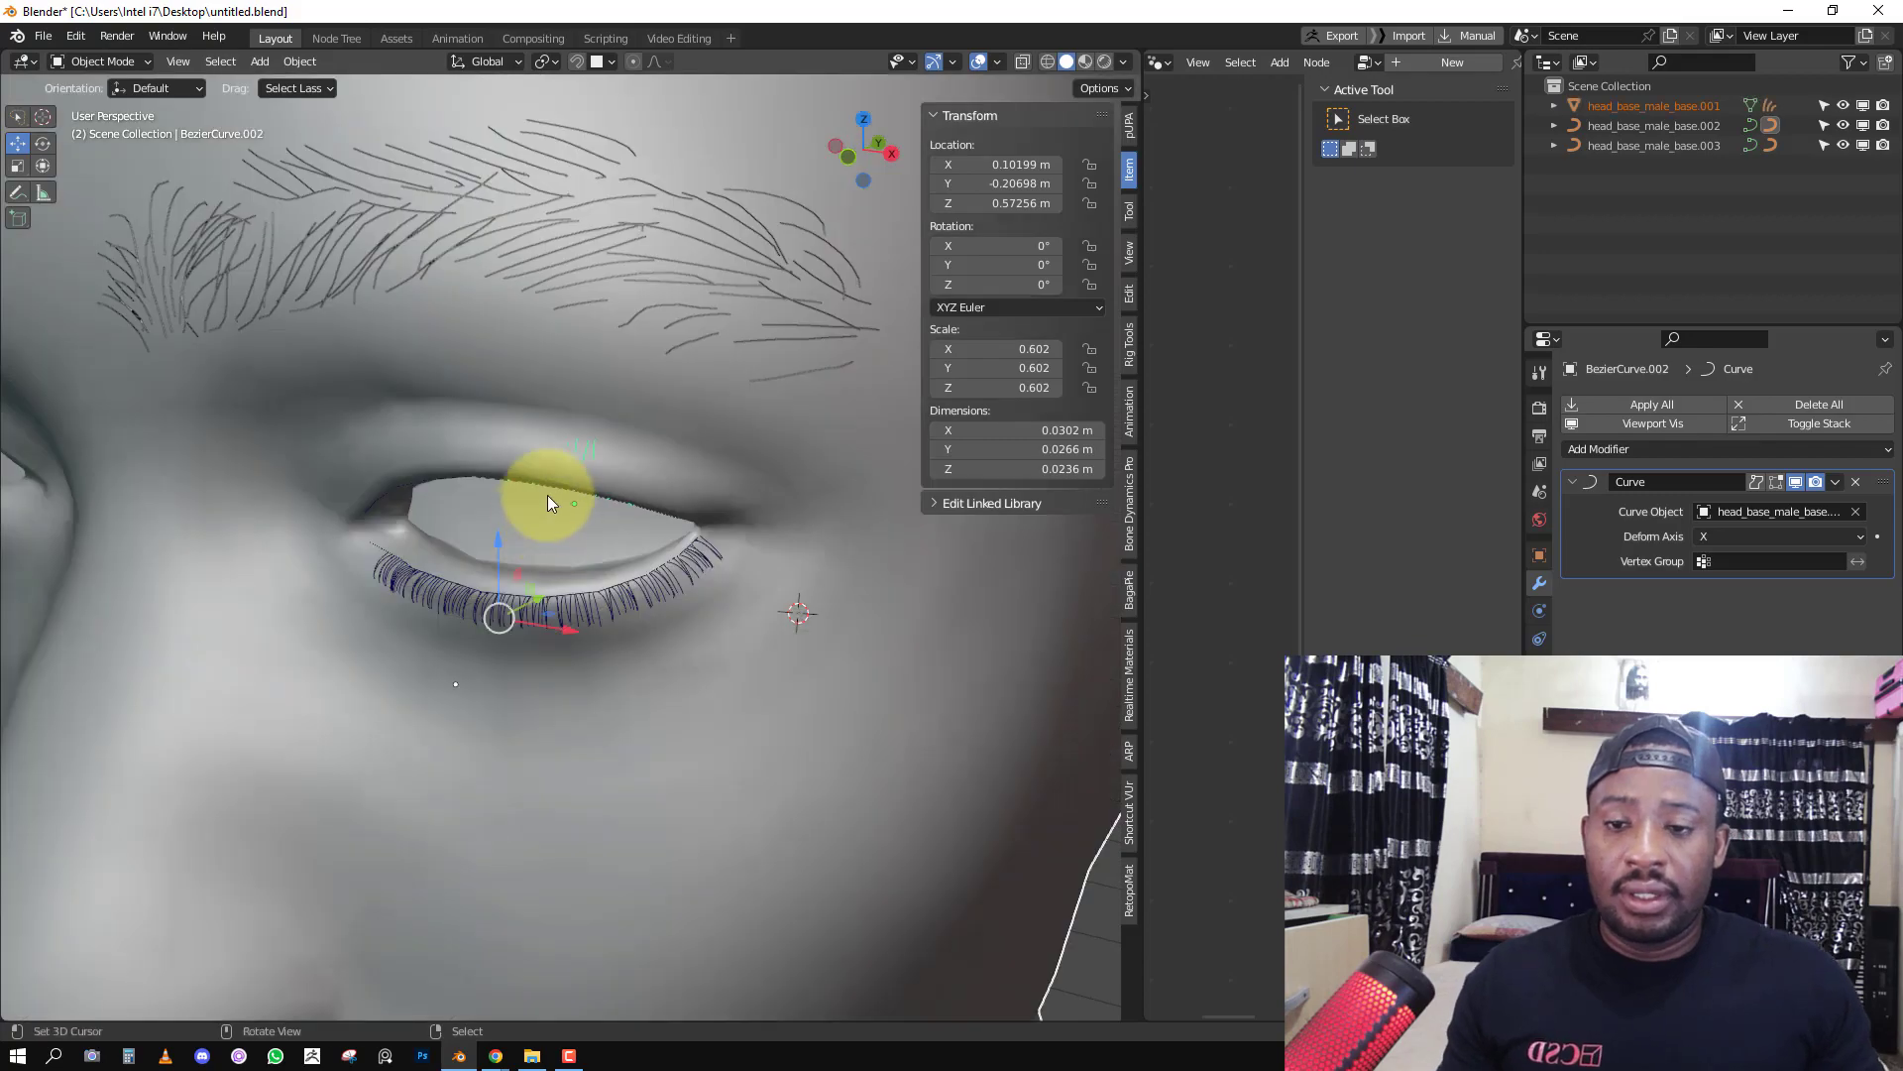
# Tilt all control points of the upper eyelid curve to about -116° in Edit Mode and return to Object Mode.
pyautogui.hotkey('shift', 'z')
pyautogui.rightClick(538, 475)
pyautogui.rightClick(537, 477)
pyautogui.rightClick(538, 479)
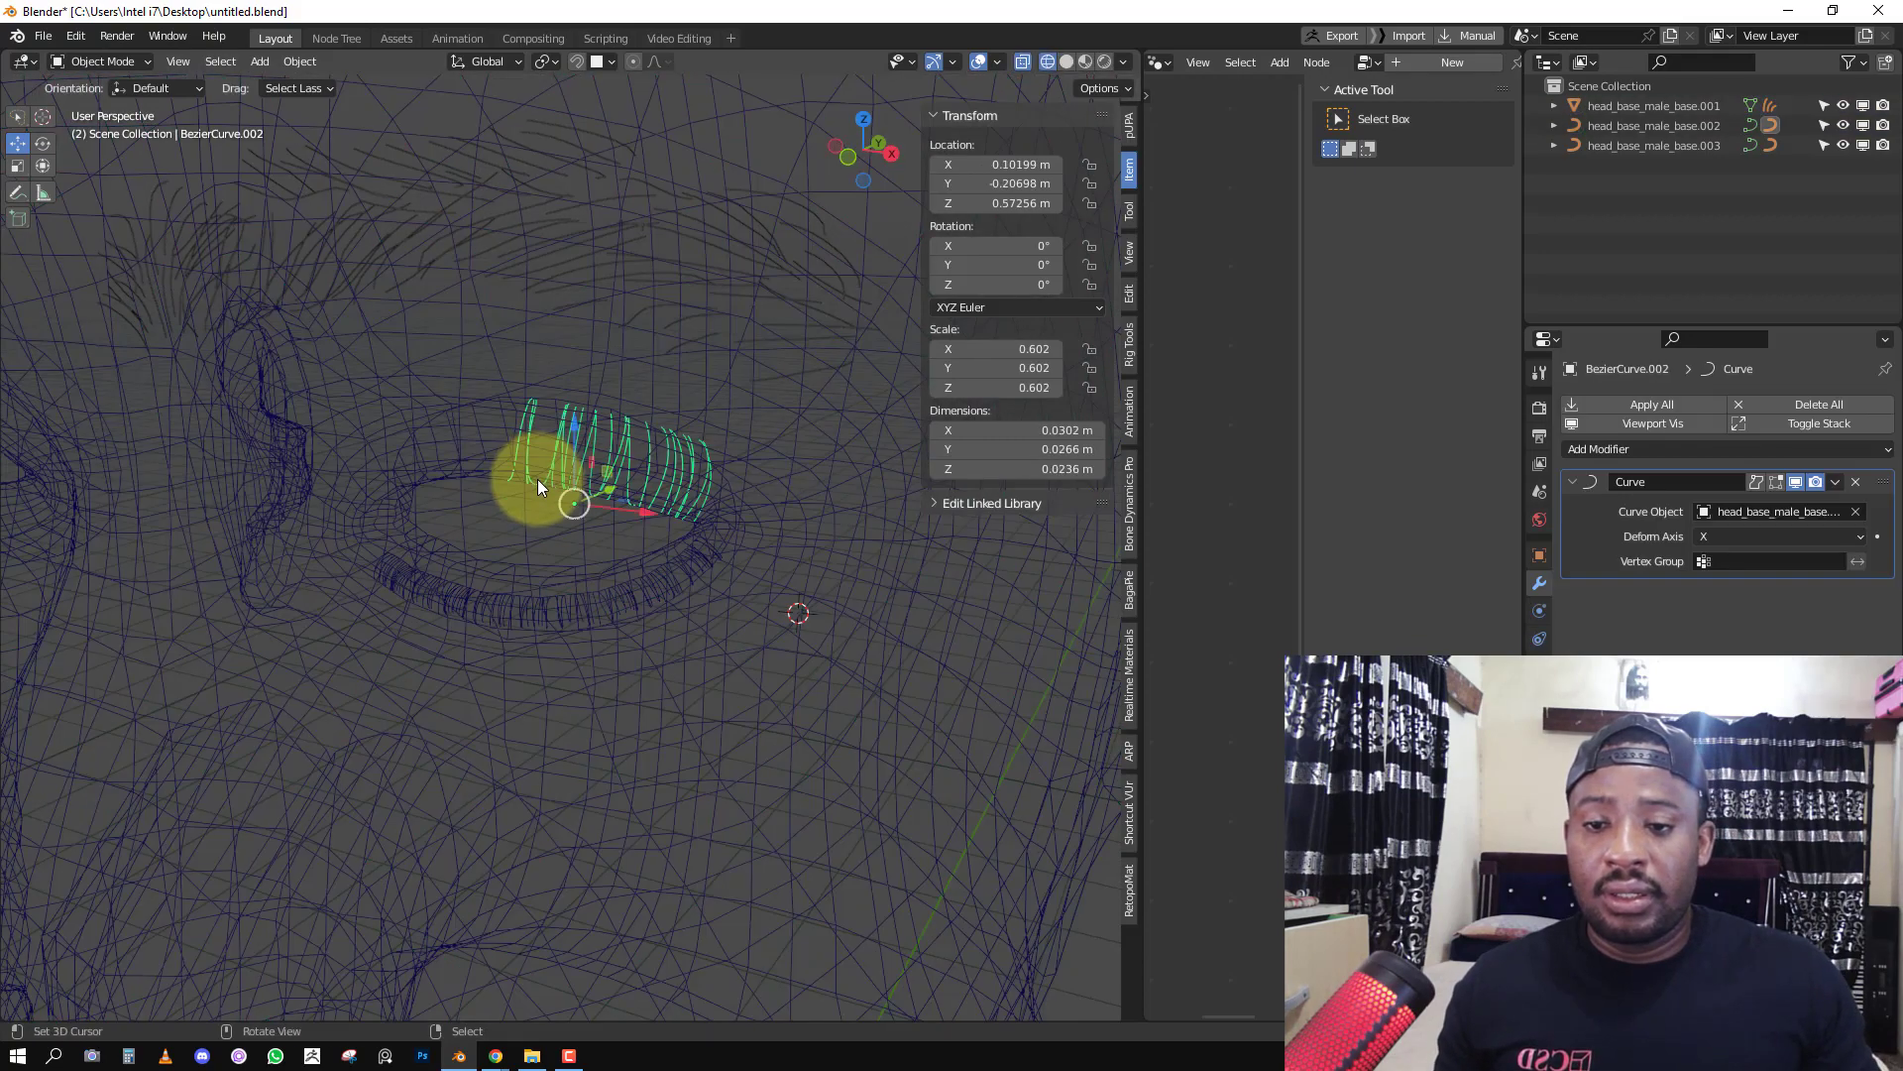
pyautogui.rightClick(537, 482)
pyautogui.hotkey('shift', 'z')
pyautogui.press('Tab')
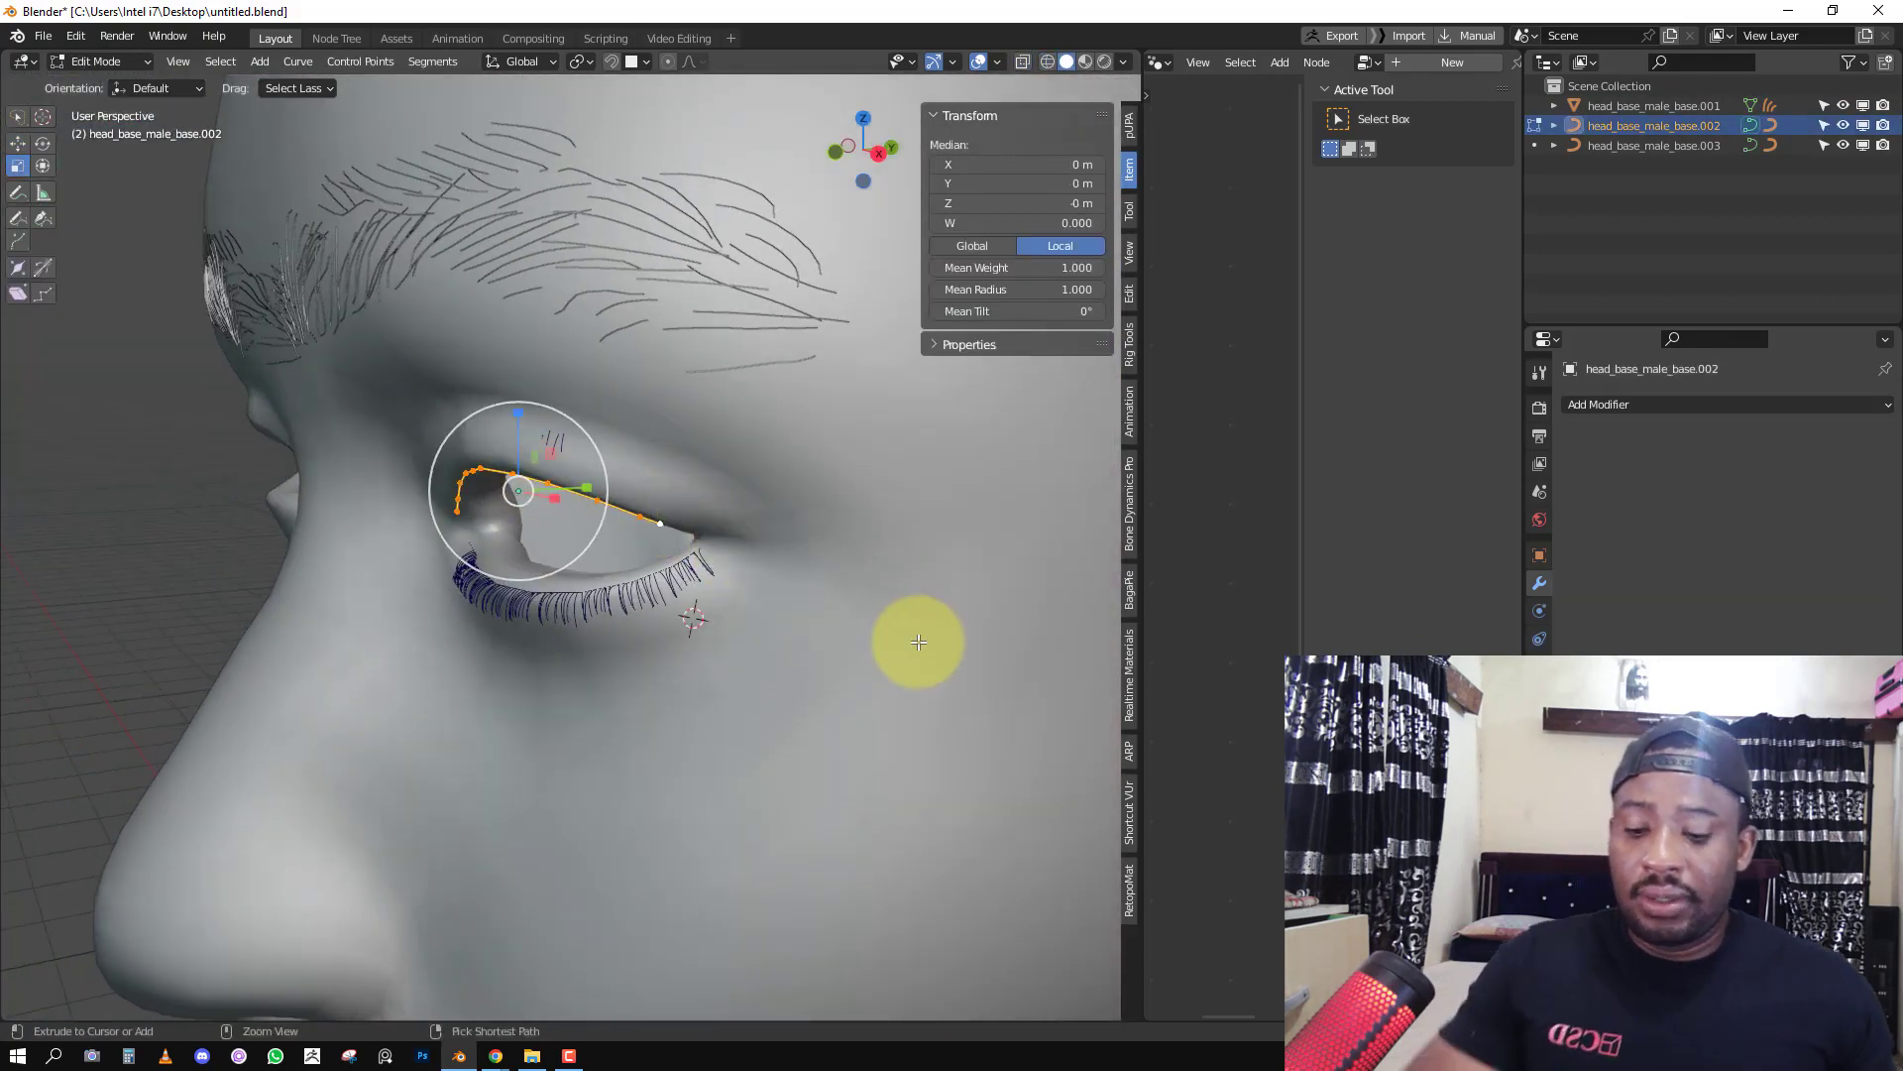
pyautogui.hotkey('ctrl', 't')
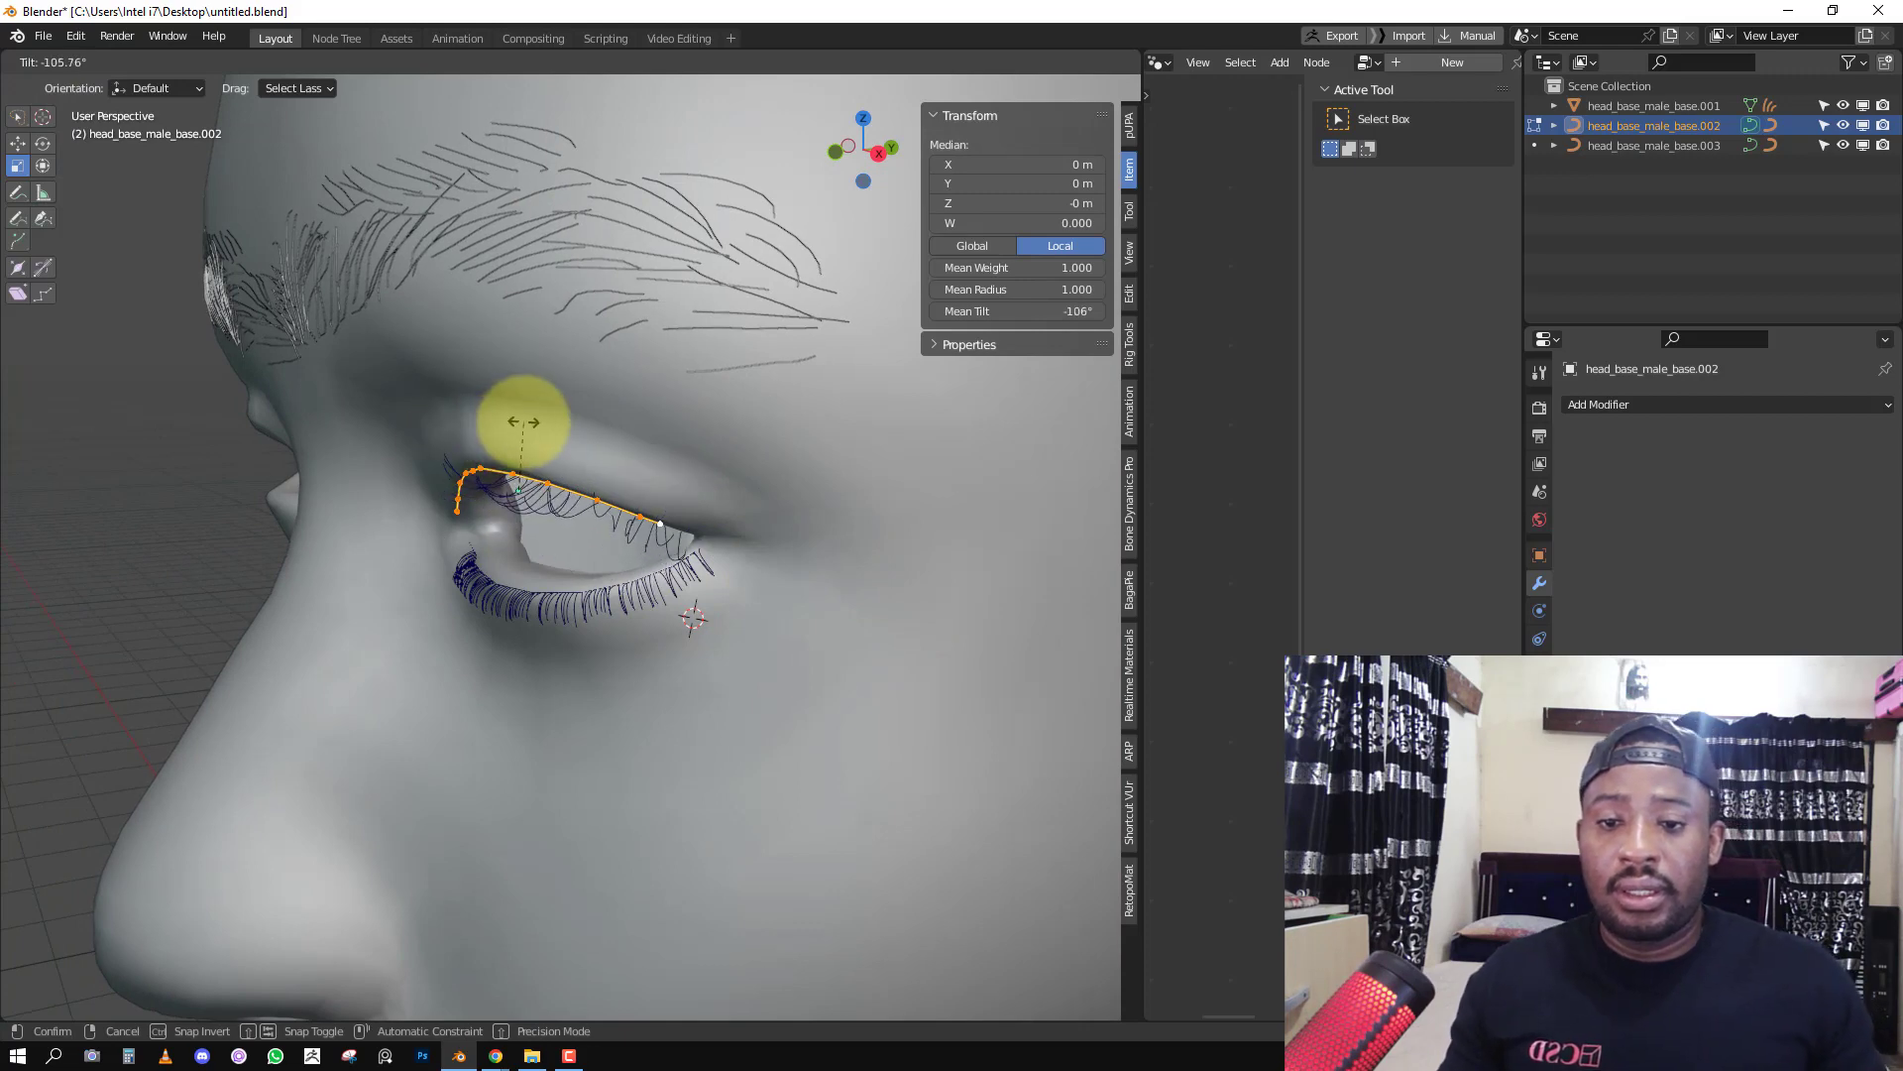
pyautogui.click(511, 430)
pyautogui.moveTo(570, 547); pyautogui.dragTo(752, 565, button='middle')
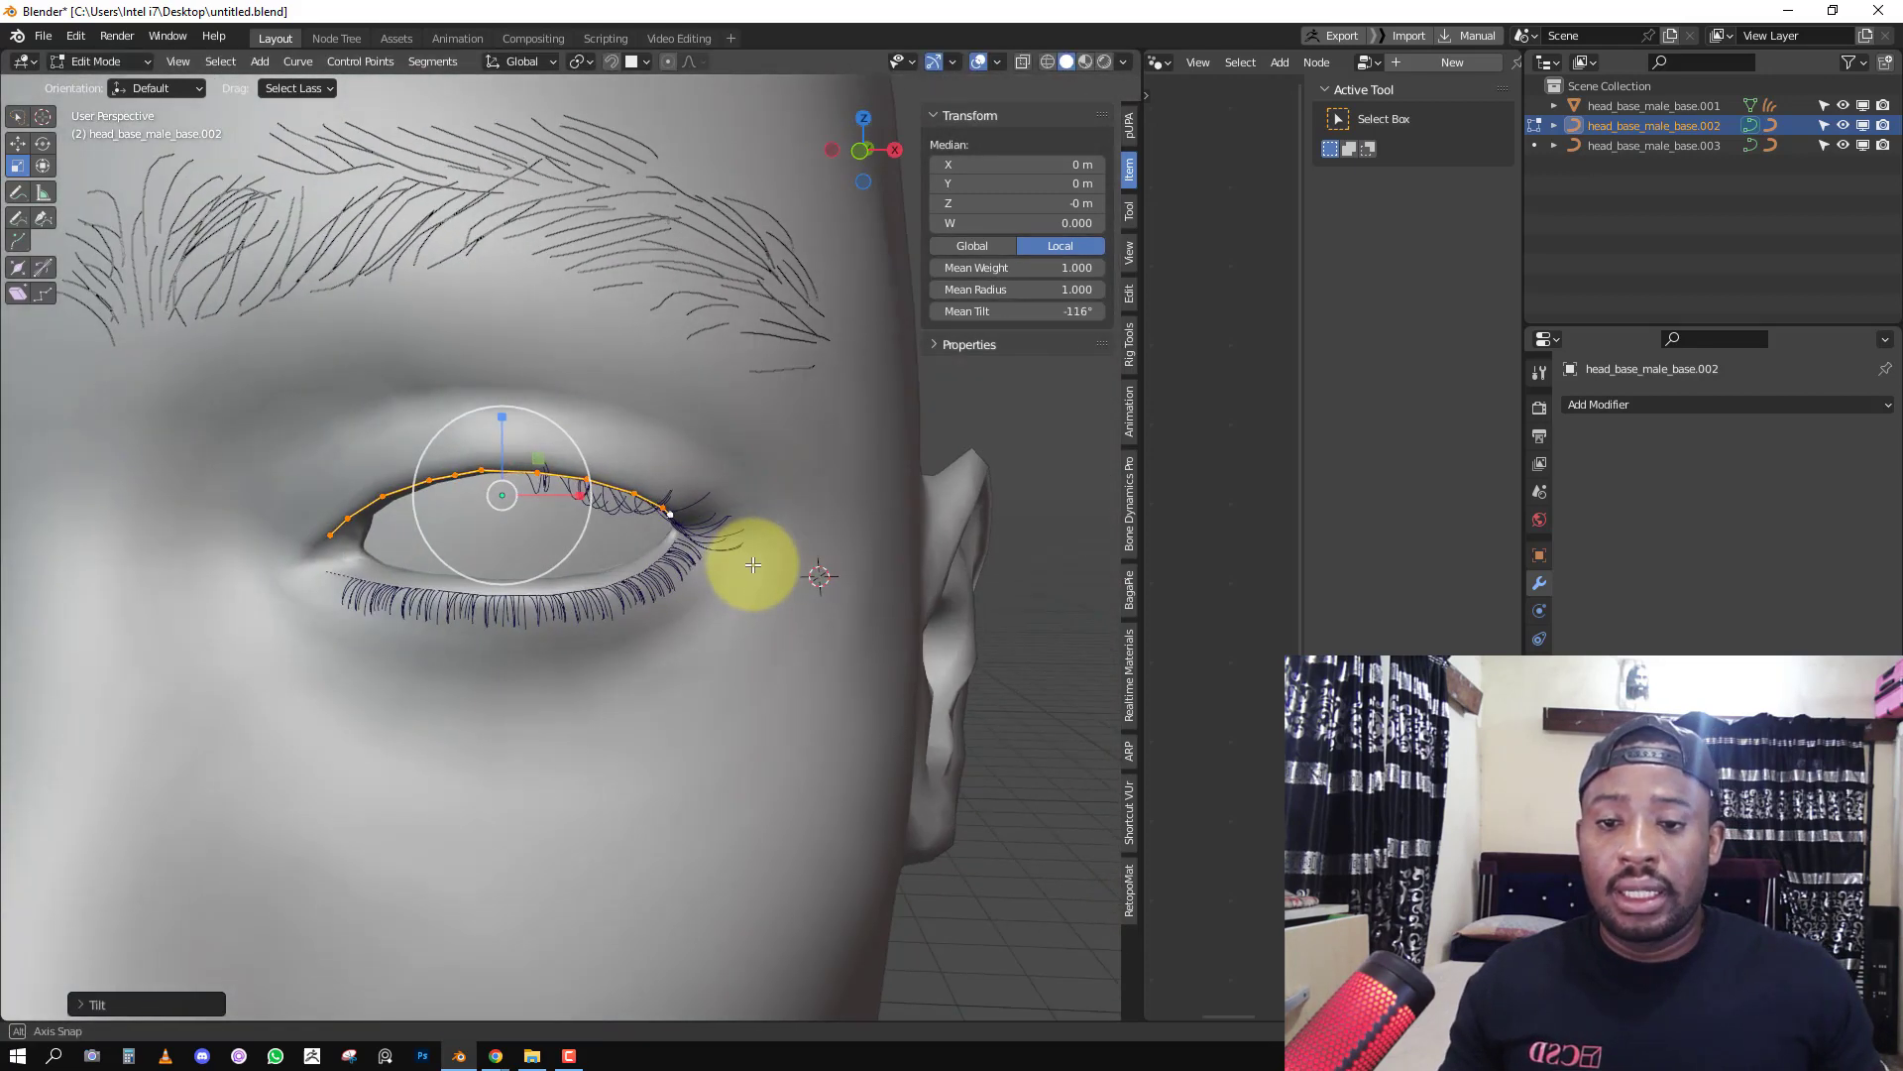
pyautogui.press('Tab')
# Add an Array modifier with a count of 3 to the upper lashes and place it above the Curve modifier.
pyautogui.click(633, 515)
pyautogui.click(1720, 450)
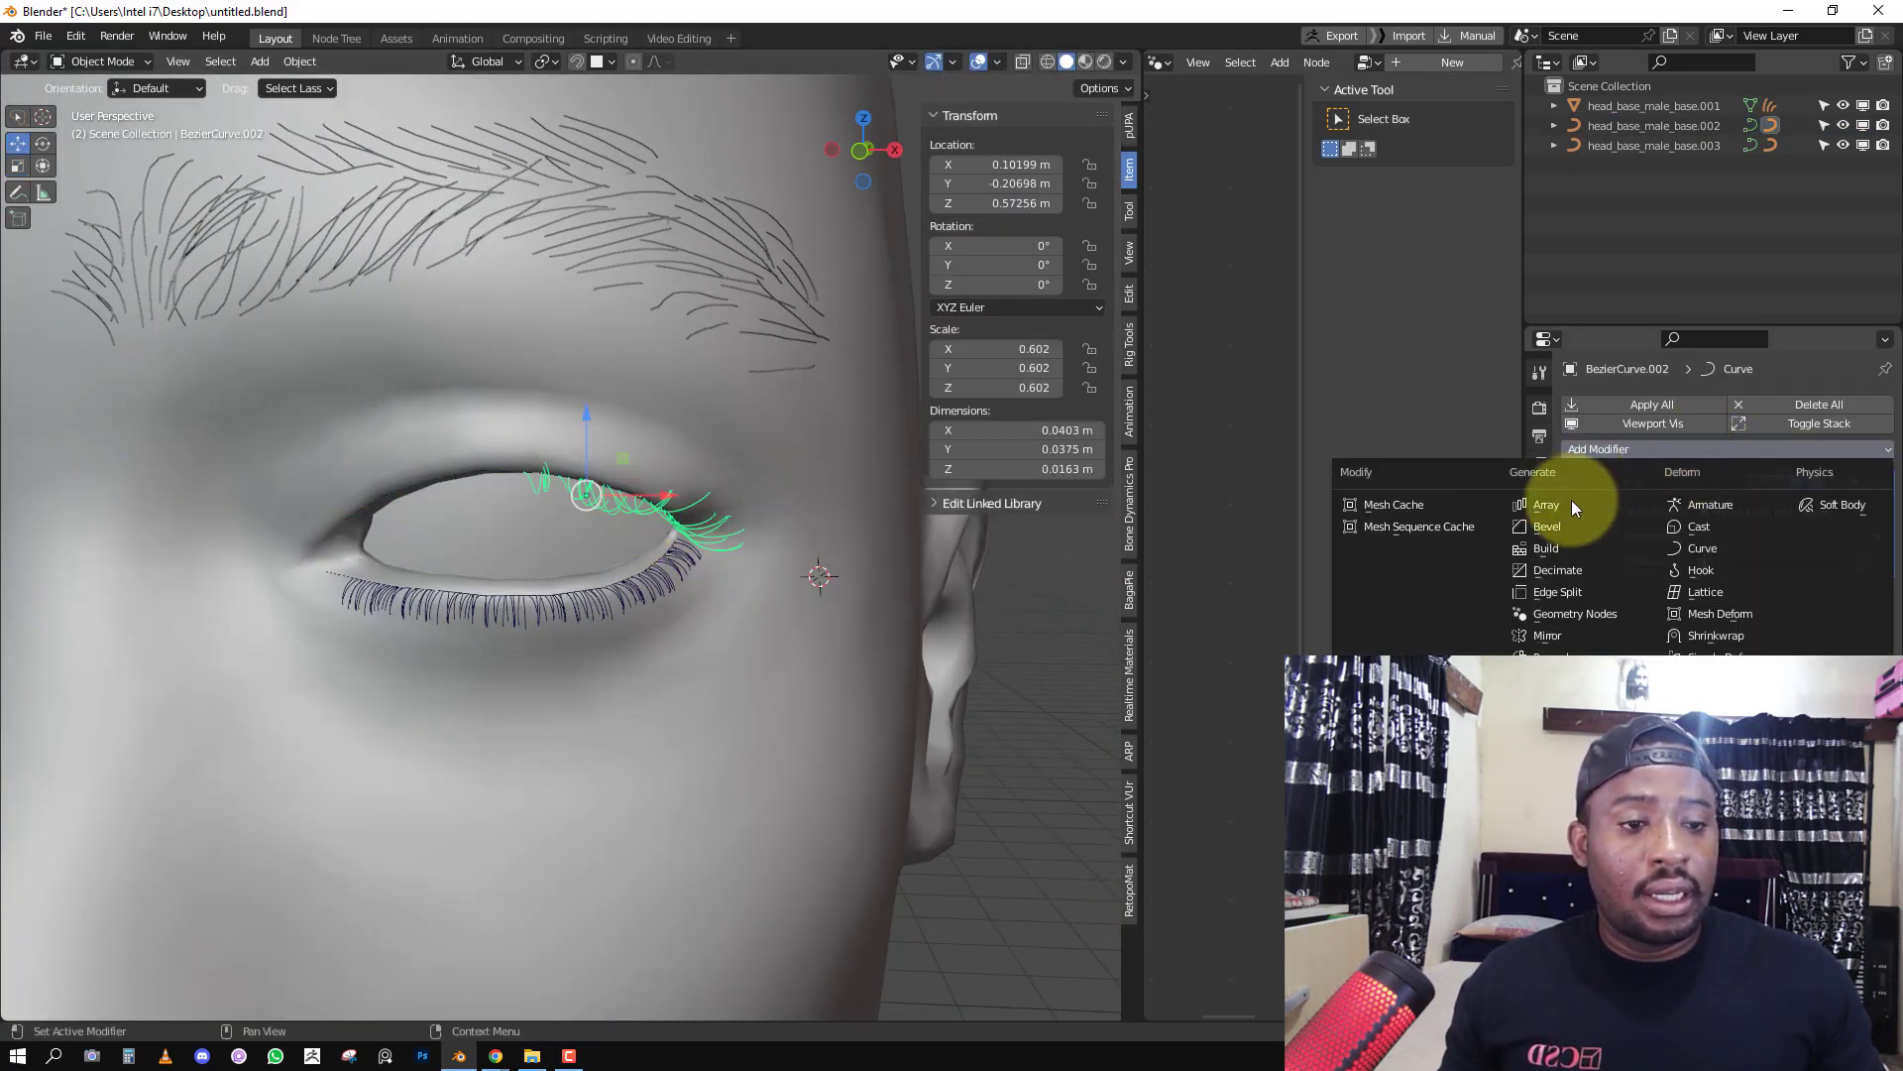
pyautogui.click(1564, 504)
pyautogui.moveTo(1882, 597); pyautogui.dragTo(1873, 443)
pyautogui.moveTo(601, 524); pyautogui.dragTo(517, 561, button='middle')
pyautogui.click(686, 527)
pyautogui.press('KP_1')
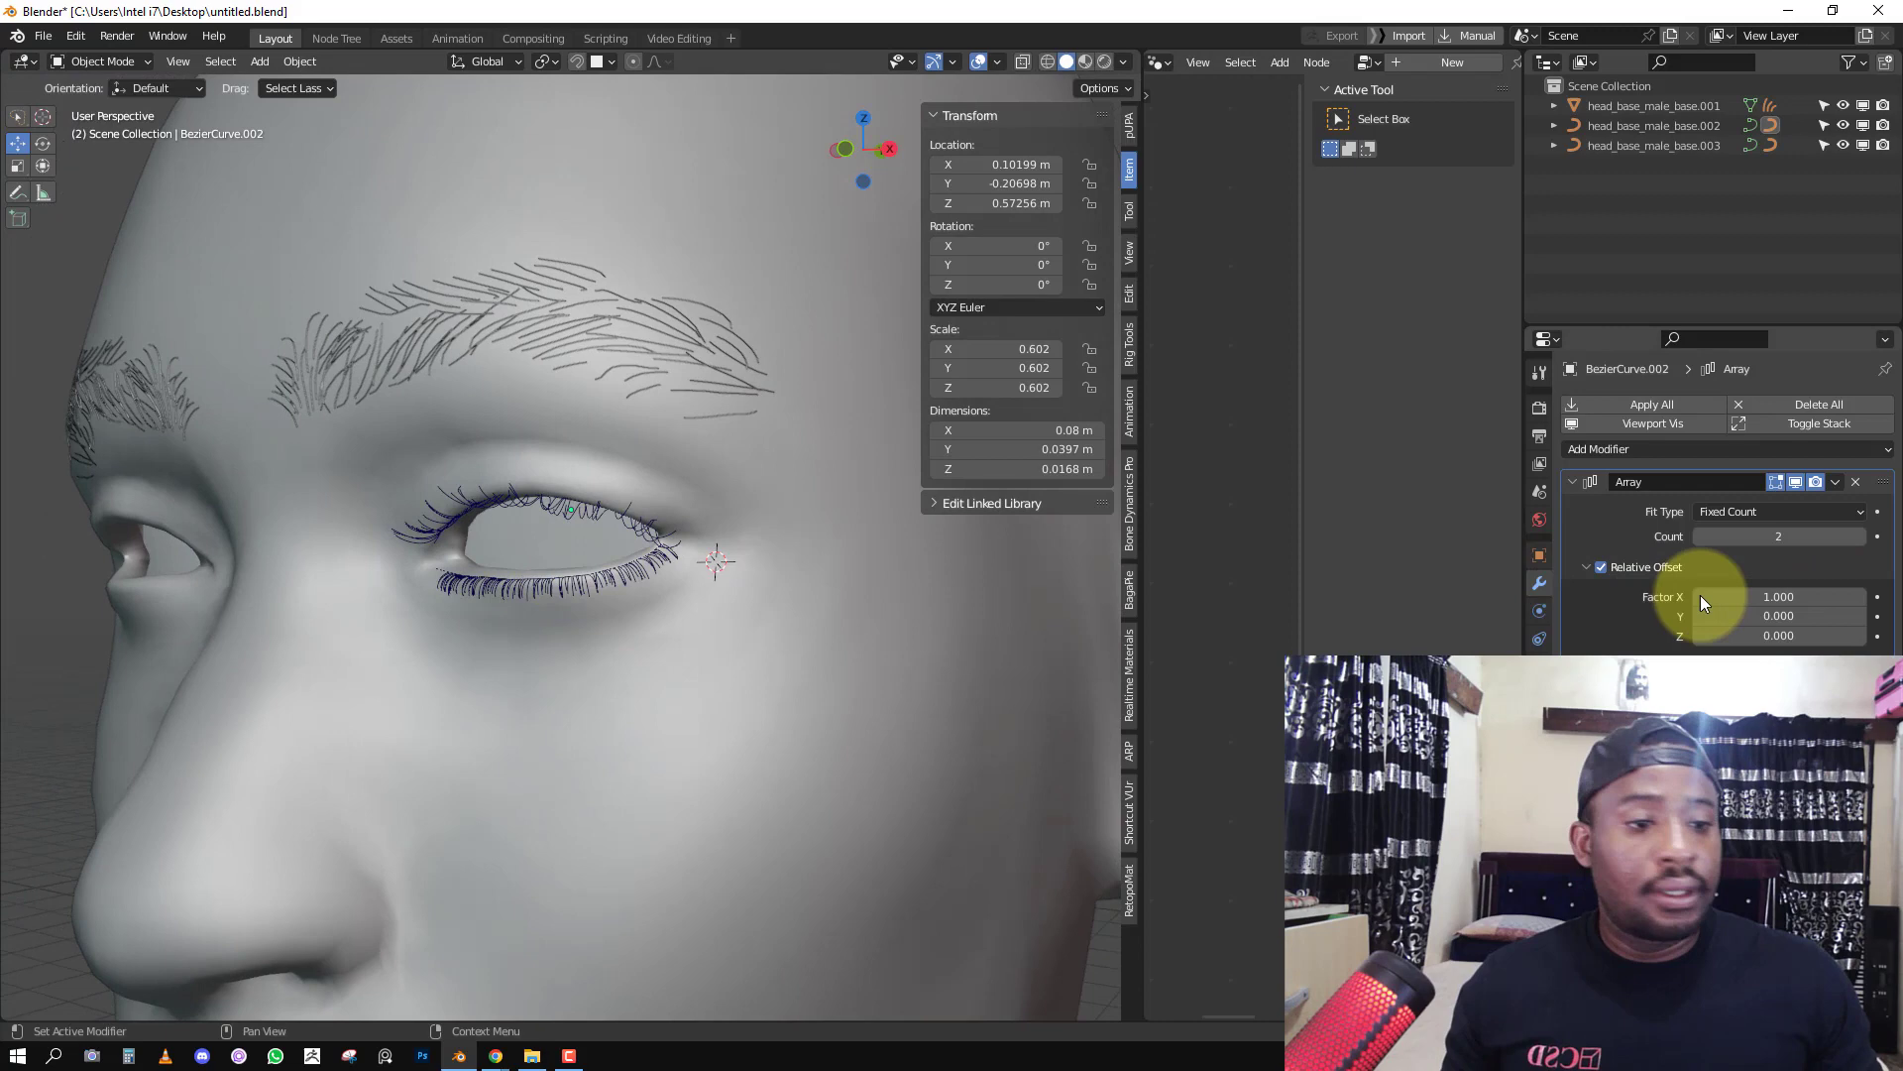
pyautogui.click(1856, 536)
# Scale the arrayed upper lashes to about 0.399 and shift them along X to about 0.0957 m.
pyautogui.press('s')
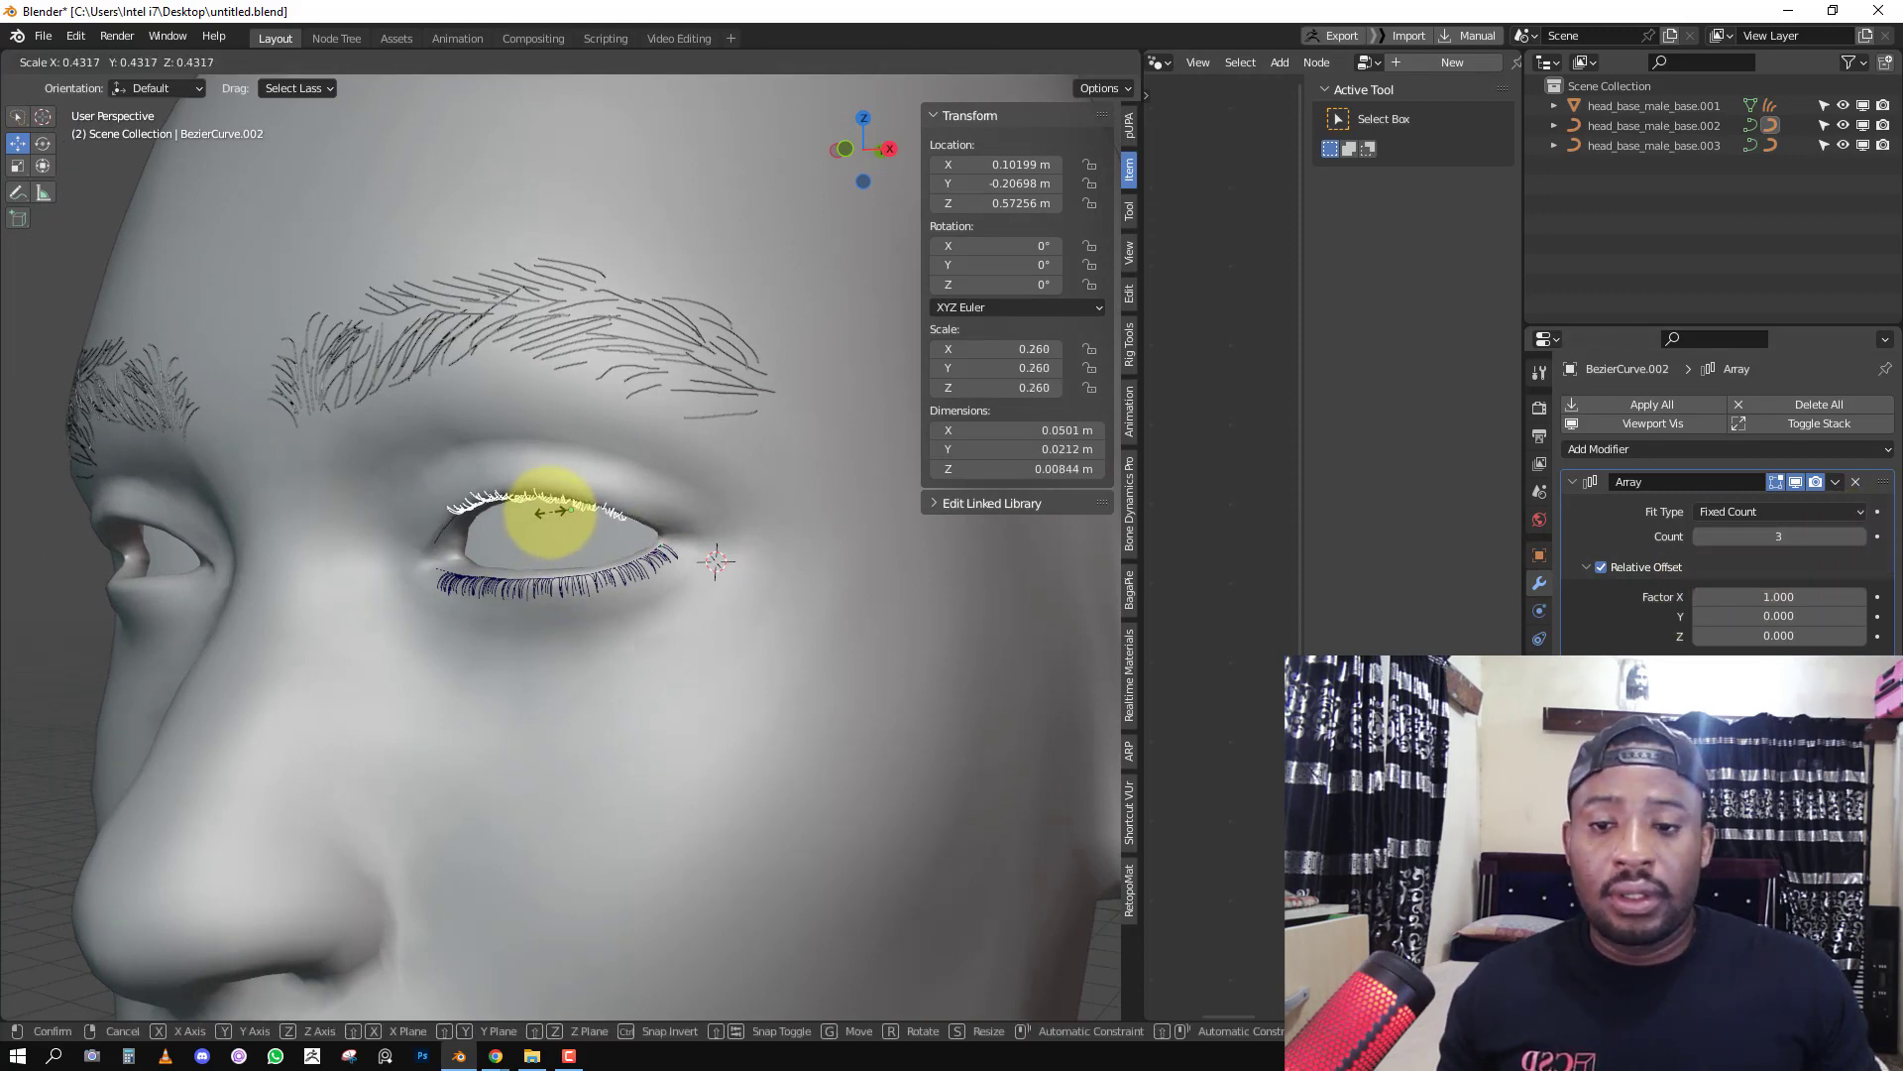
pyautogui.click(536, 510)
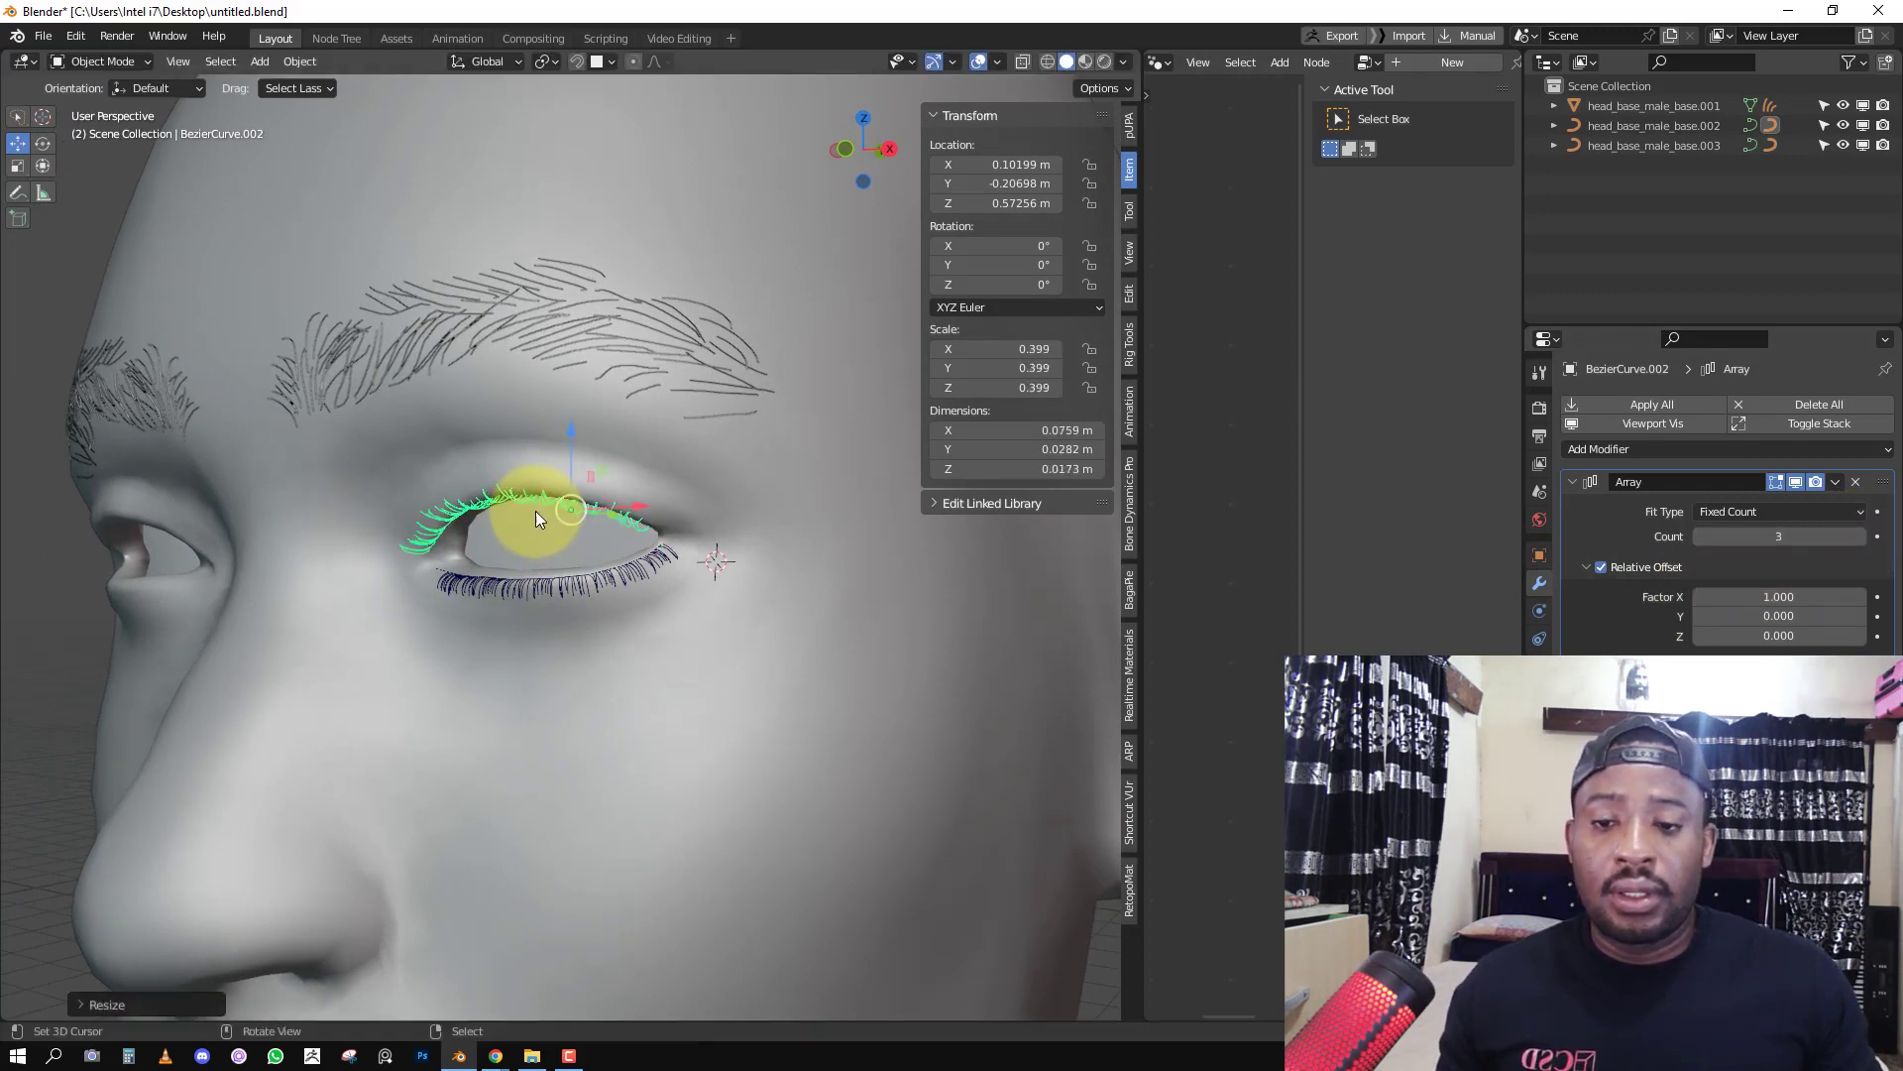
pyautogui.moveTo(535, 510); pyautogui.dragTo(644, 539, button='middle')
pyautogui.rightClick(644, 536)
pyautogui.moveTo(626, 520); pyautogui.dragTo(604, 508)
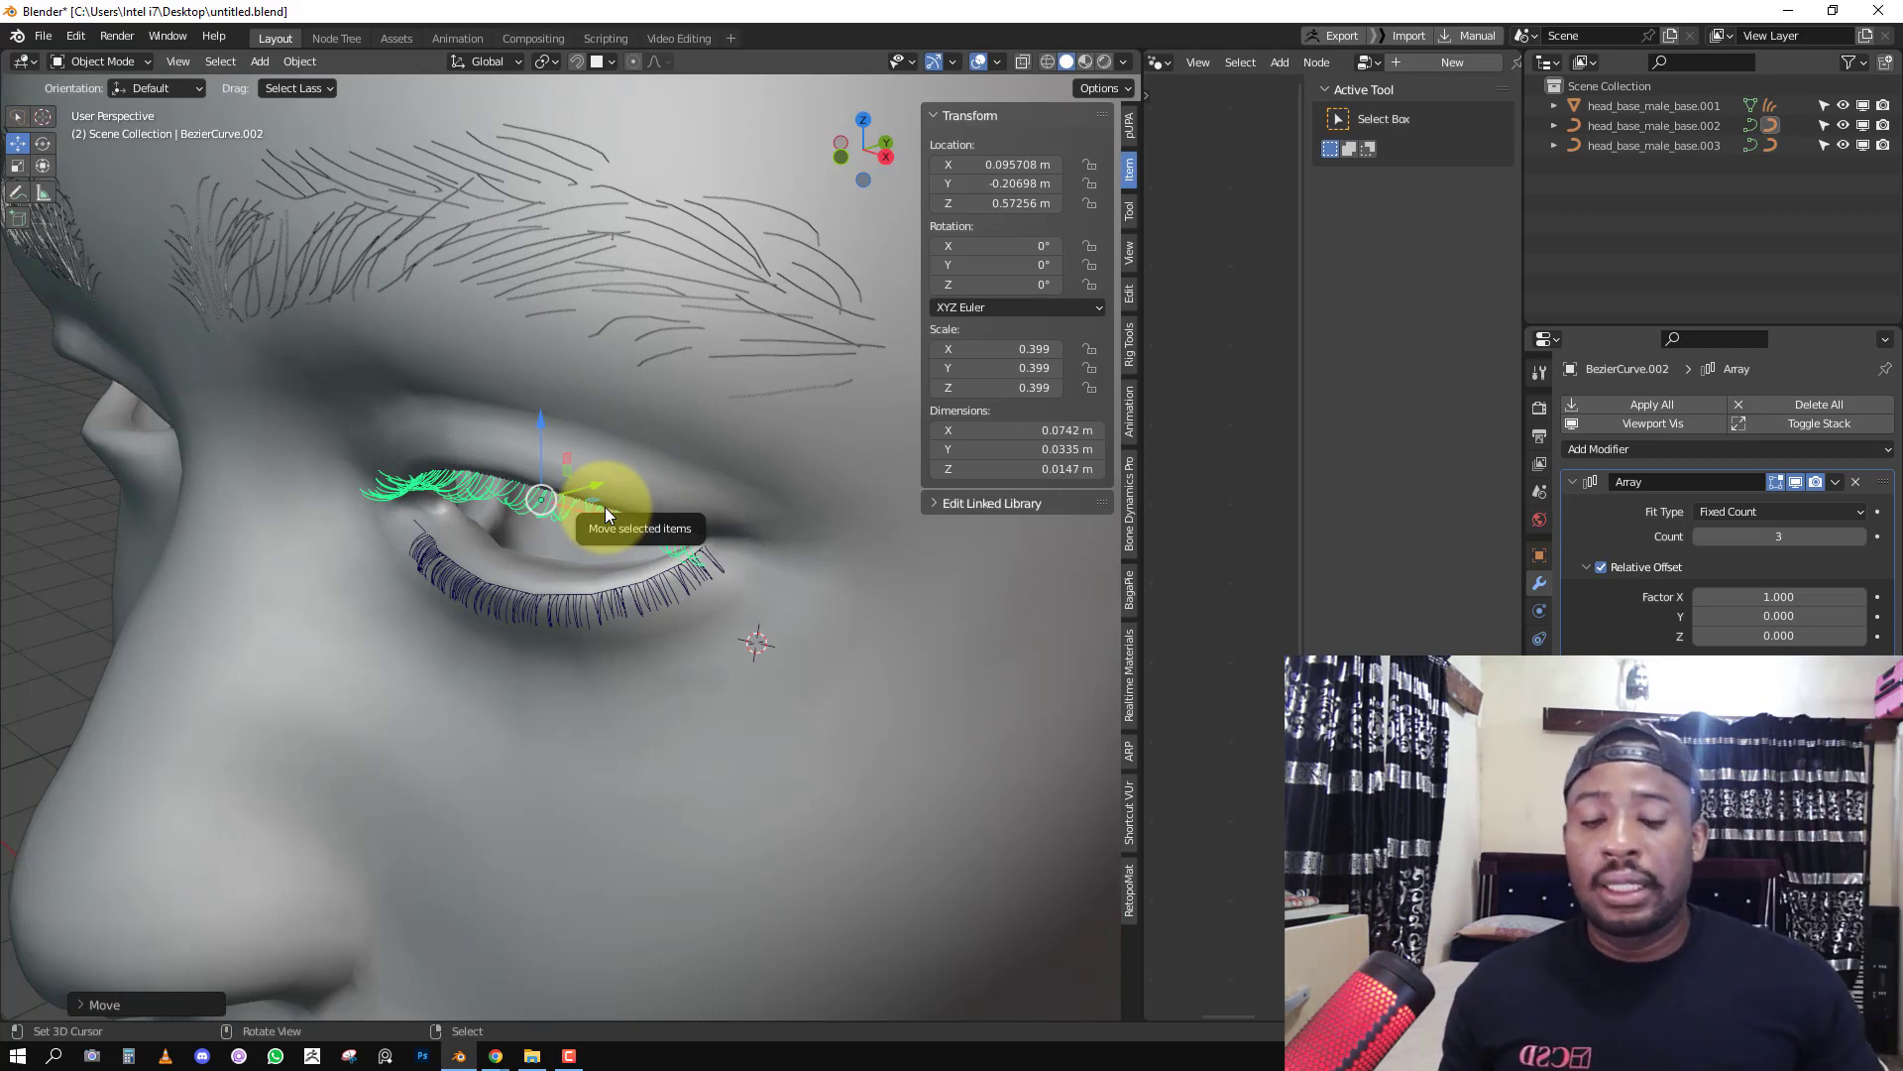
# Enter Edit Mode on the upper eyelid curve and select only its control point at the outer eye corner.
pyautogui.moveTo(605, 507)
pyautogui.mouseDown(button='middle')
pyautogui.moveTo(611, 480)
pyautogui.moveTo(710, 533)
pyautogui.moveTo(765, 619)
pyautogui.mouseUp(button='middle')
pyautogui.hotkey('shift', 'z')
pyautogui.rightClick(645, 498)
pyautogui.rightClick(652, 497)
pyautogui.press('Tab')
pyautogui.hotkey('alt', 'a')
pyautogui.hotkey('shift', 'z')
pyautogui.rightClick(697, 516)
pyautogui.hotkey('shift', 'alt', 'z')
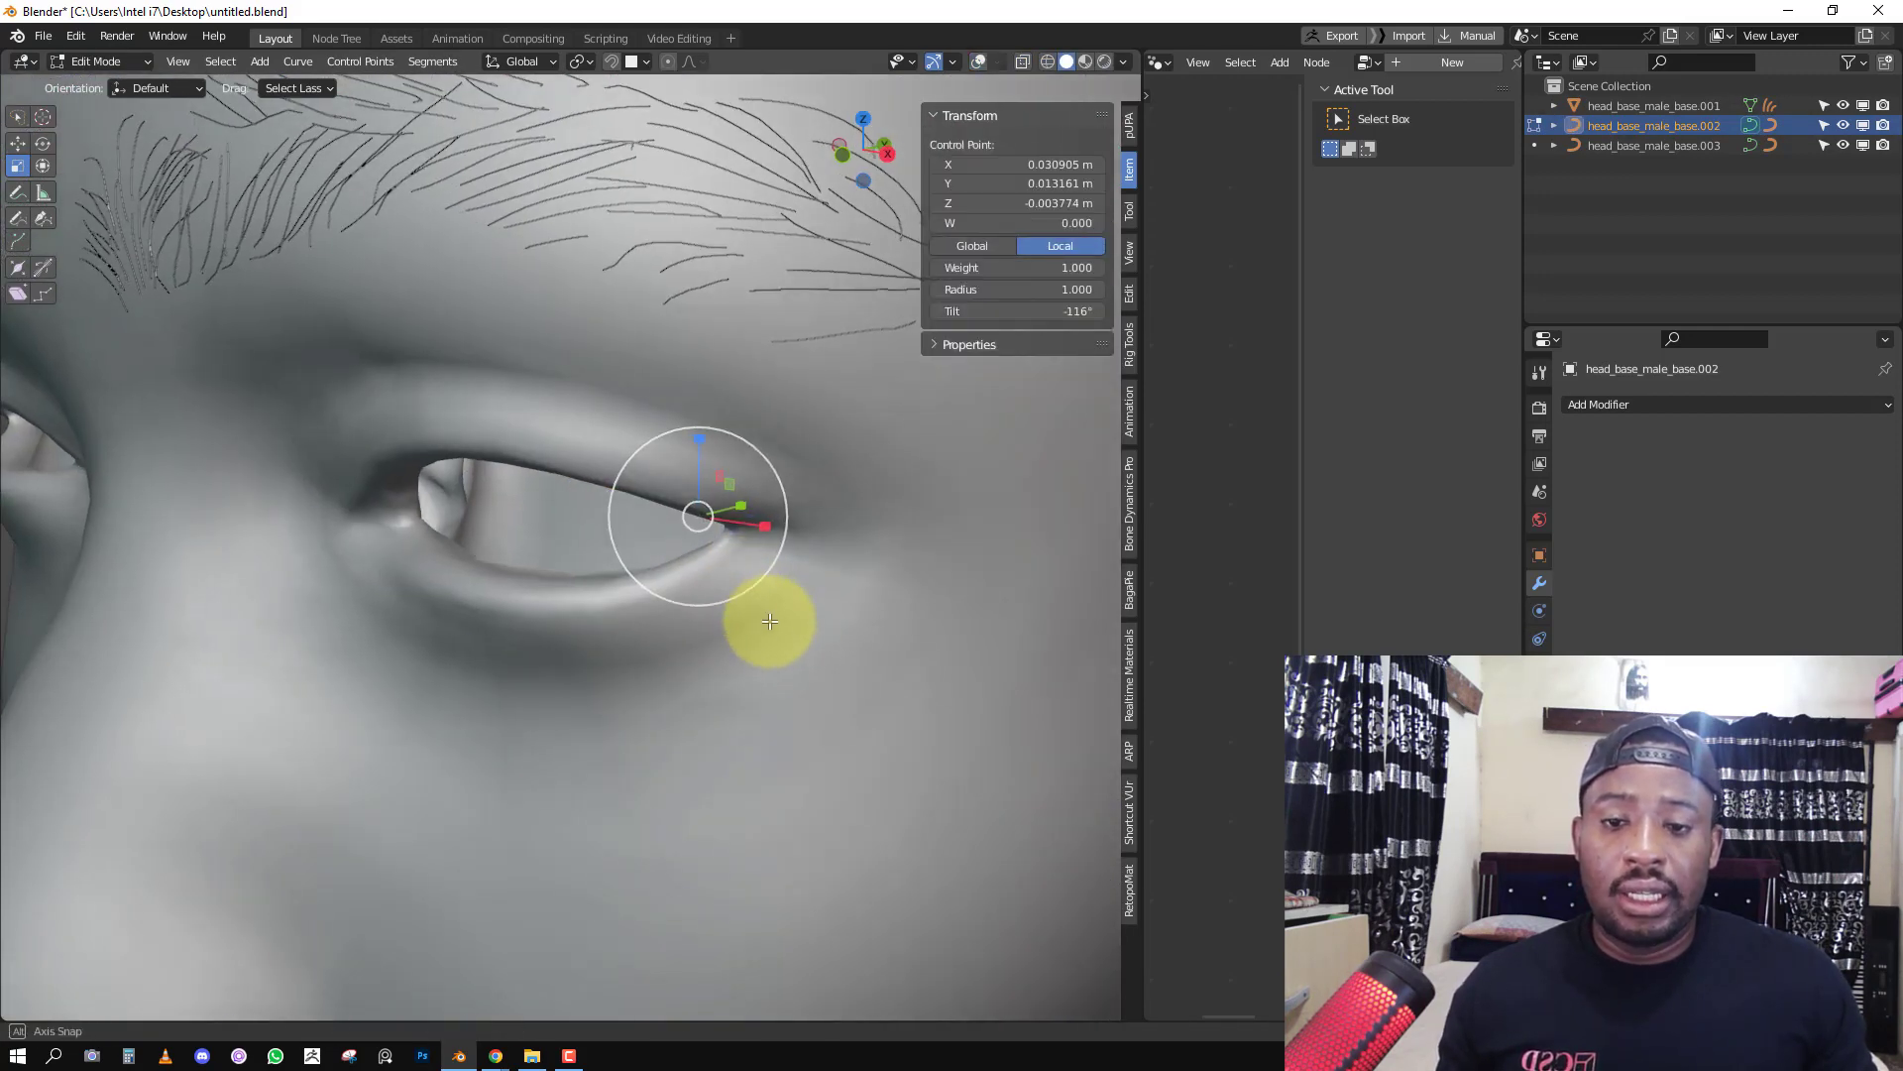
# Enlarge the radius of the outer-corner control point to about 1.66 with Shrink/Fatten.
pyautogui.hotkey('alt', 's')
pyautogui.rightClick(817, 620)
pyautogui.hotkey('shift', 'alt', 'z')
pyautogui.hotkey('alt', 's')
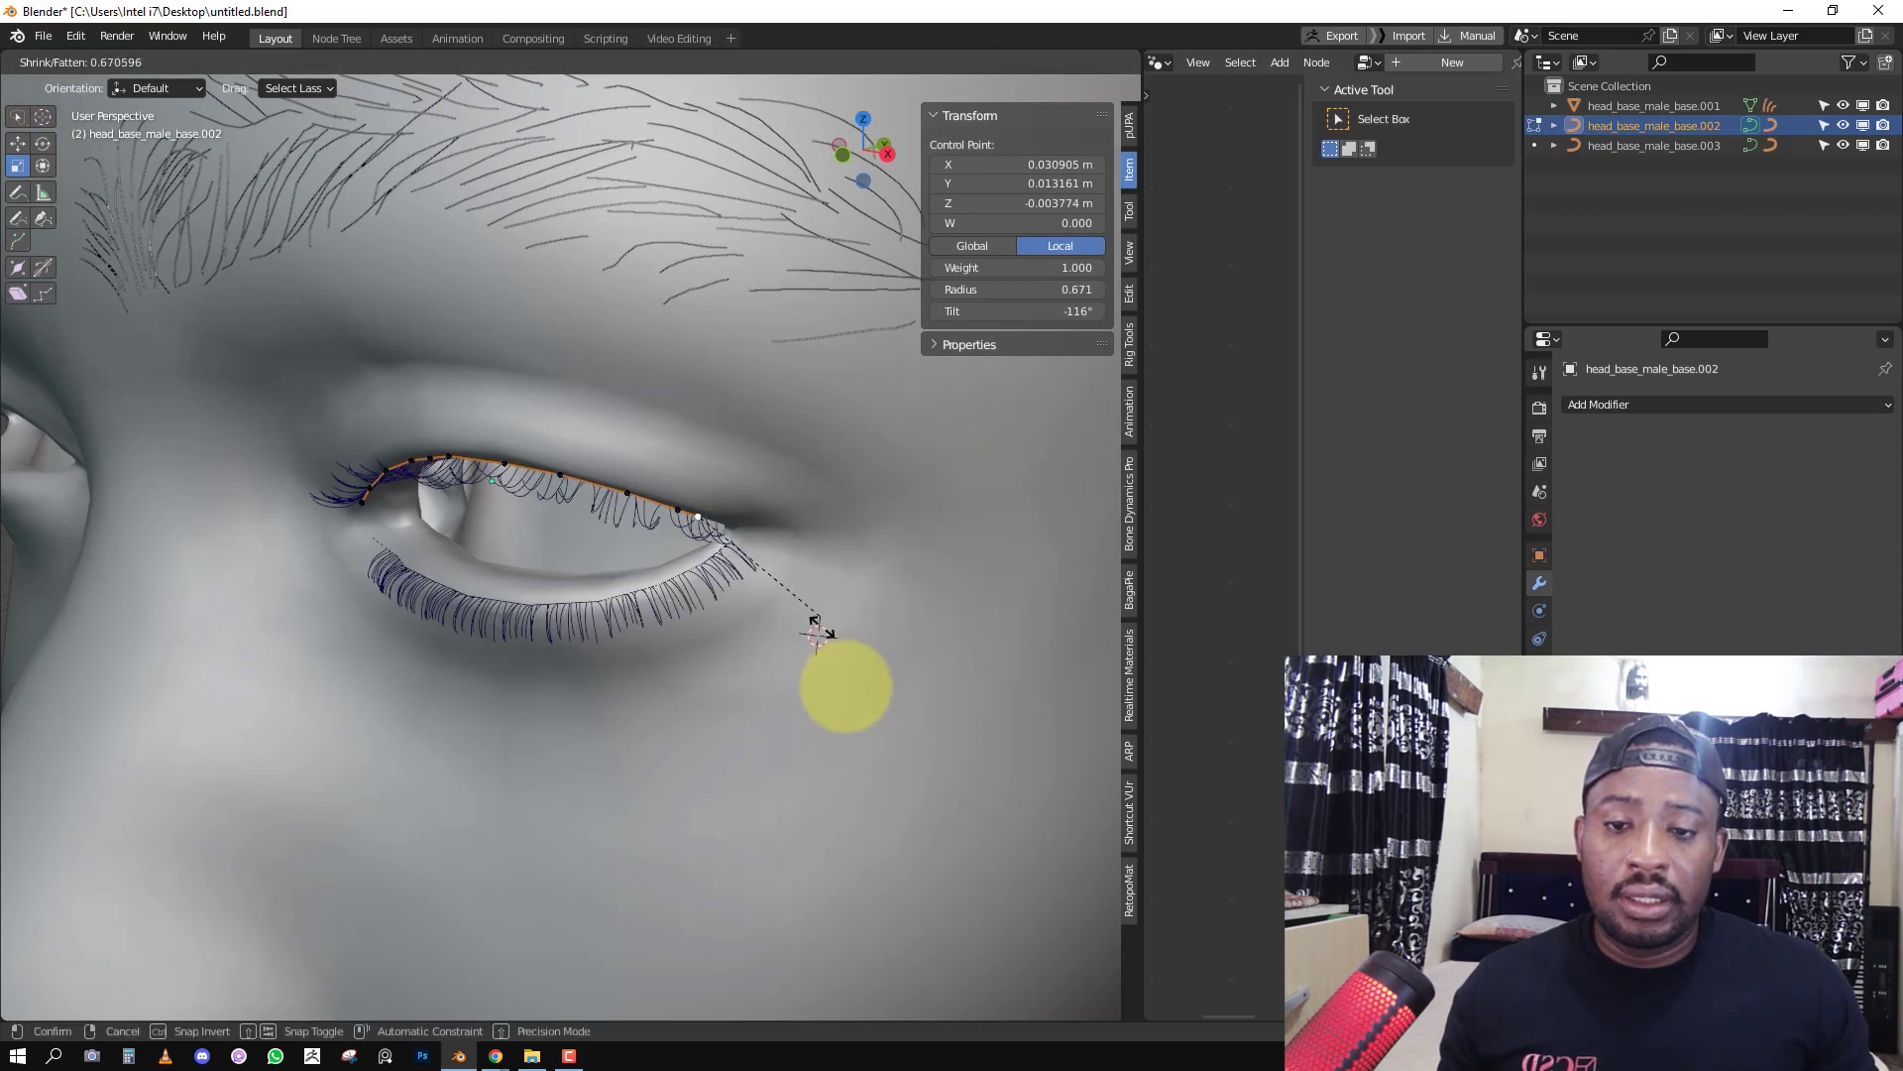
pyautogui.click(943, 807)
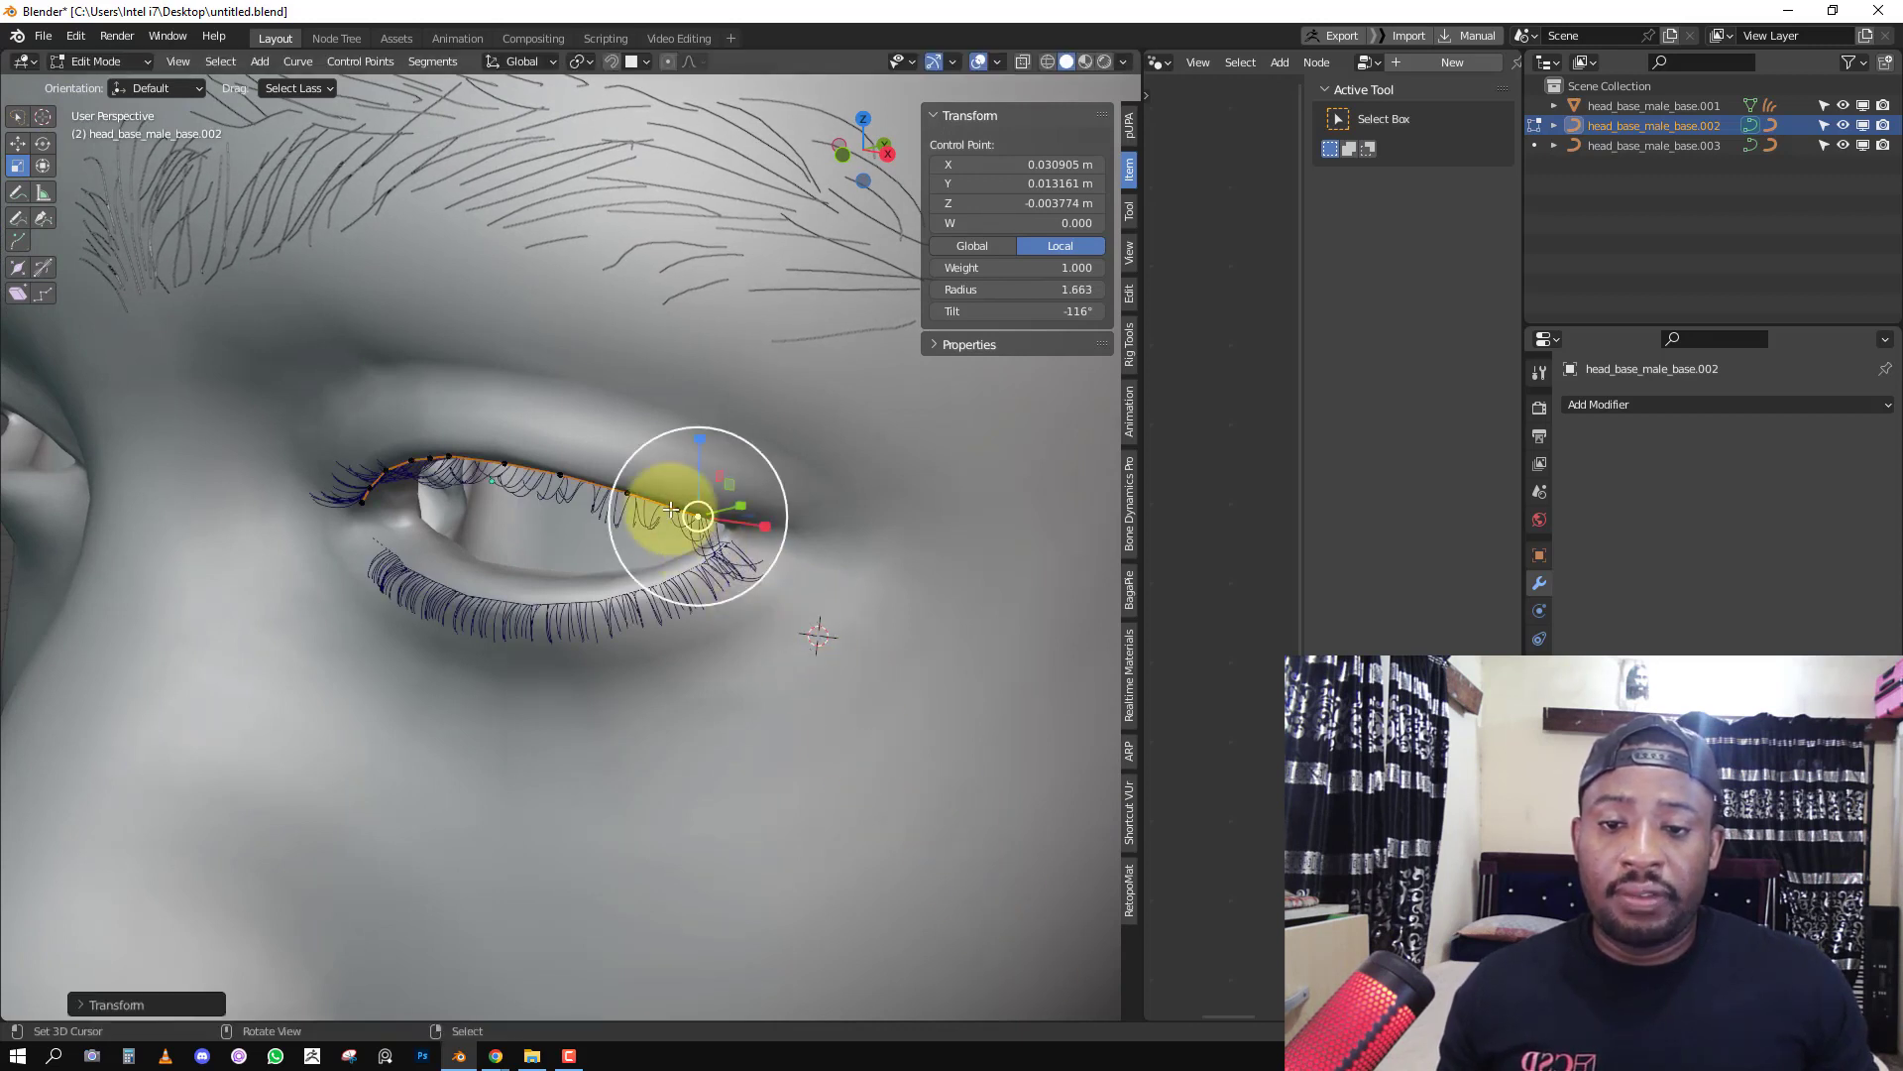
# Enlarge the radii of the next two control points inward from the outer corner to about 2.38 and 2.3.
pyautogui.hotkey('alt', 's')
pyautogui.click(510, 524)
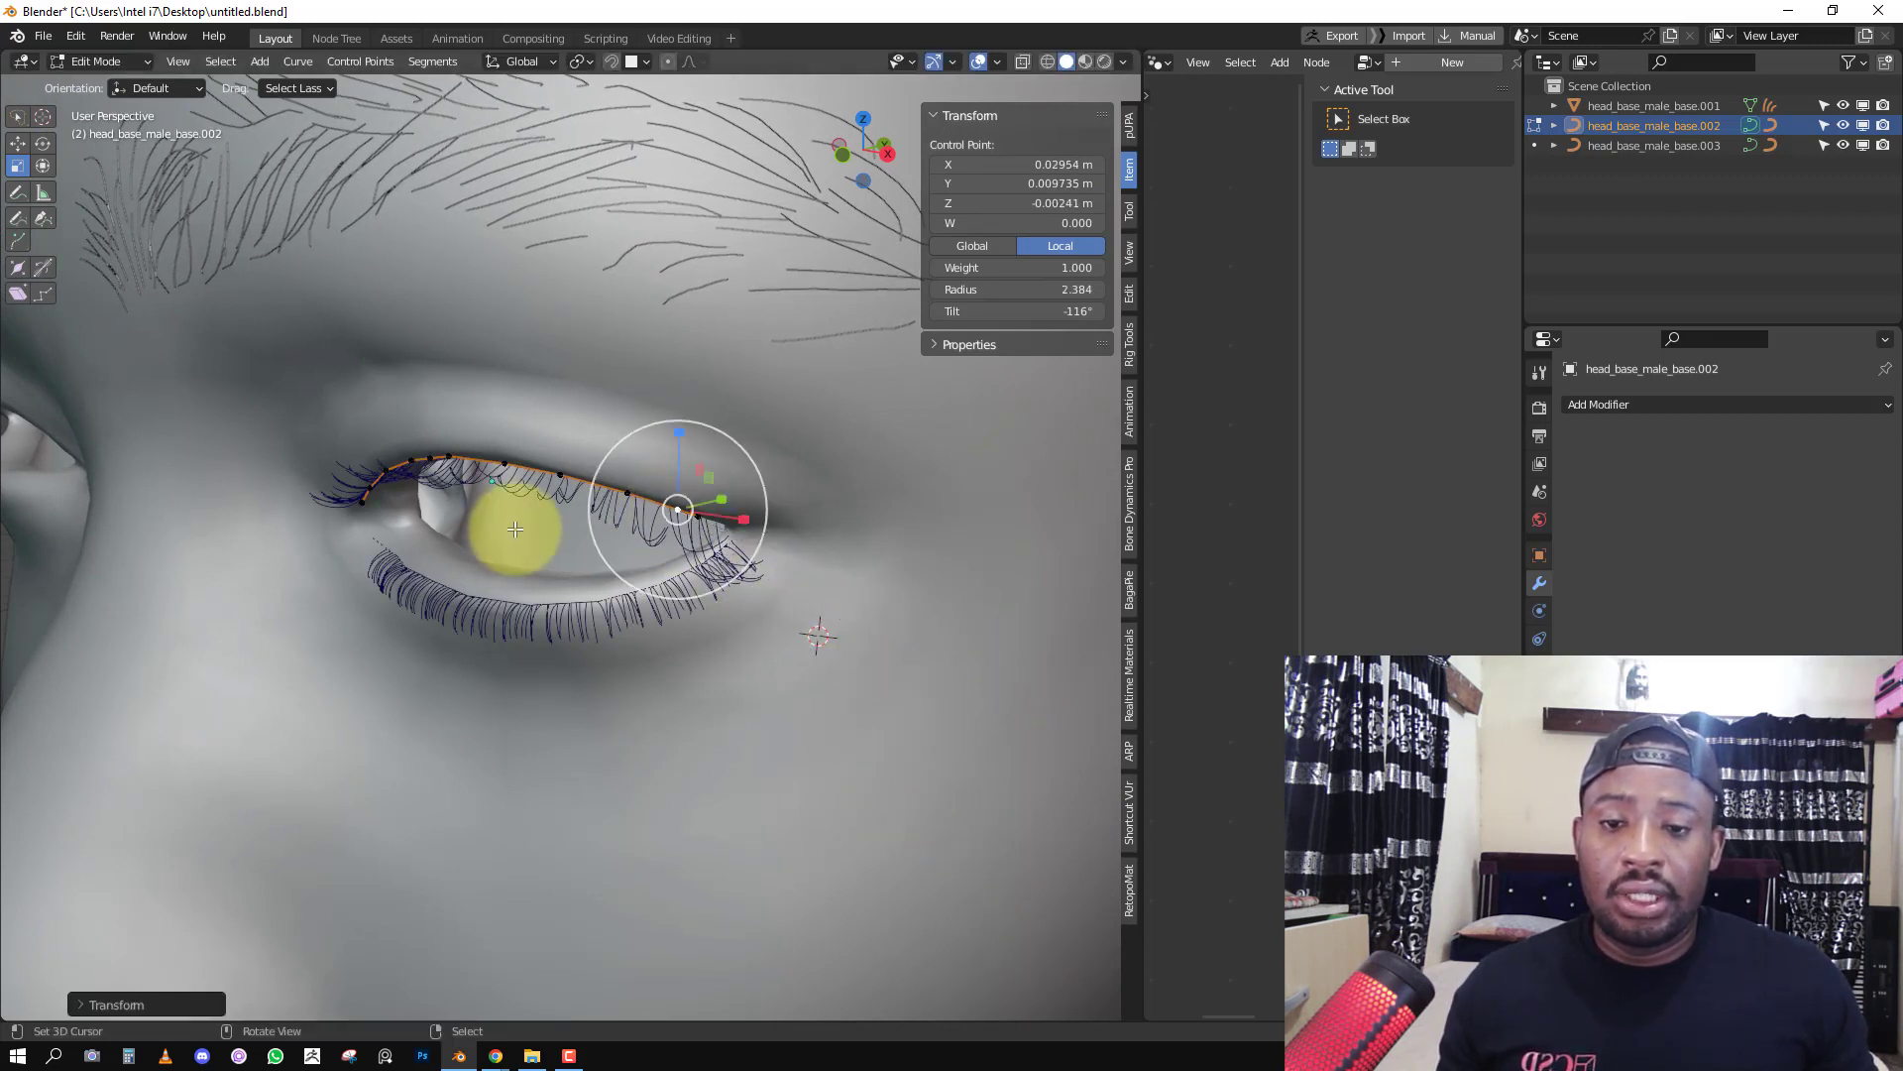
pyautogui.moveTo(510, 524); pyautogui.dragTo(691, 484, button='middle')
pyautogui.hotkey('alt', 's')
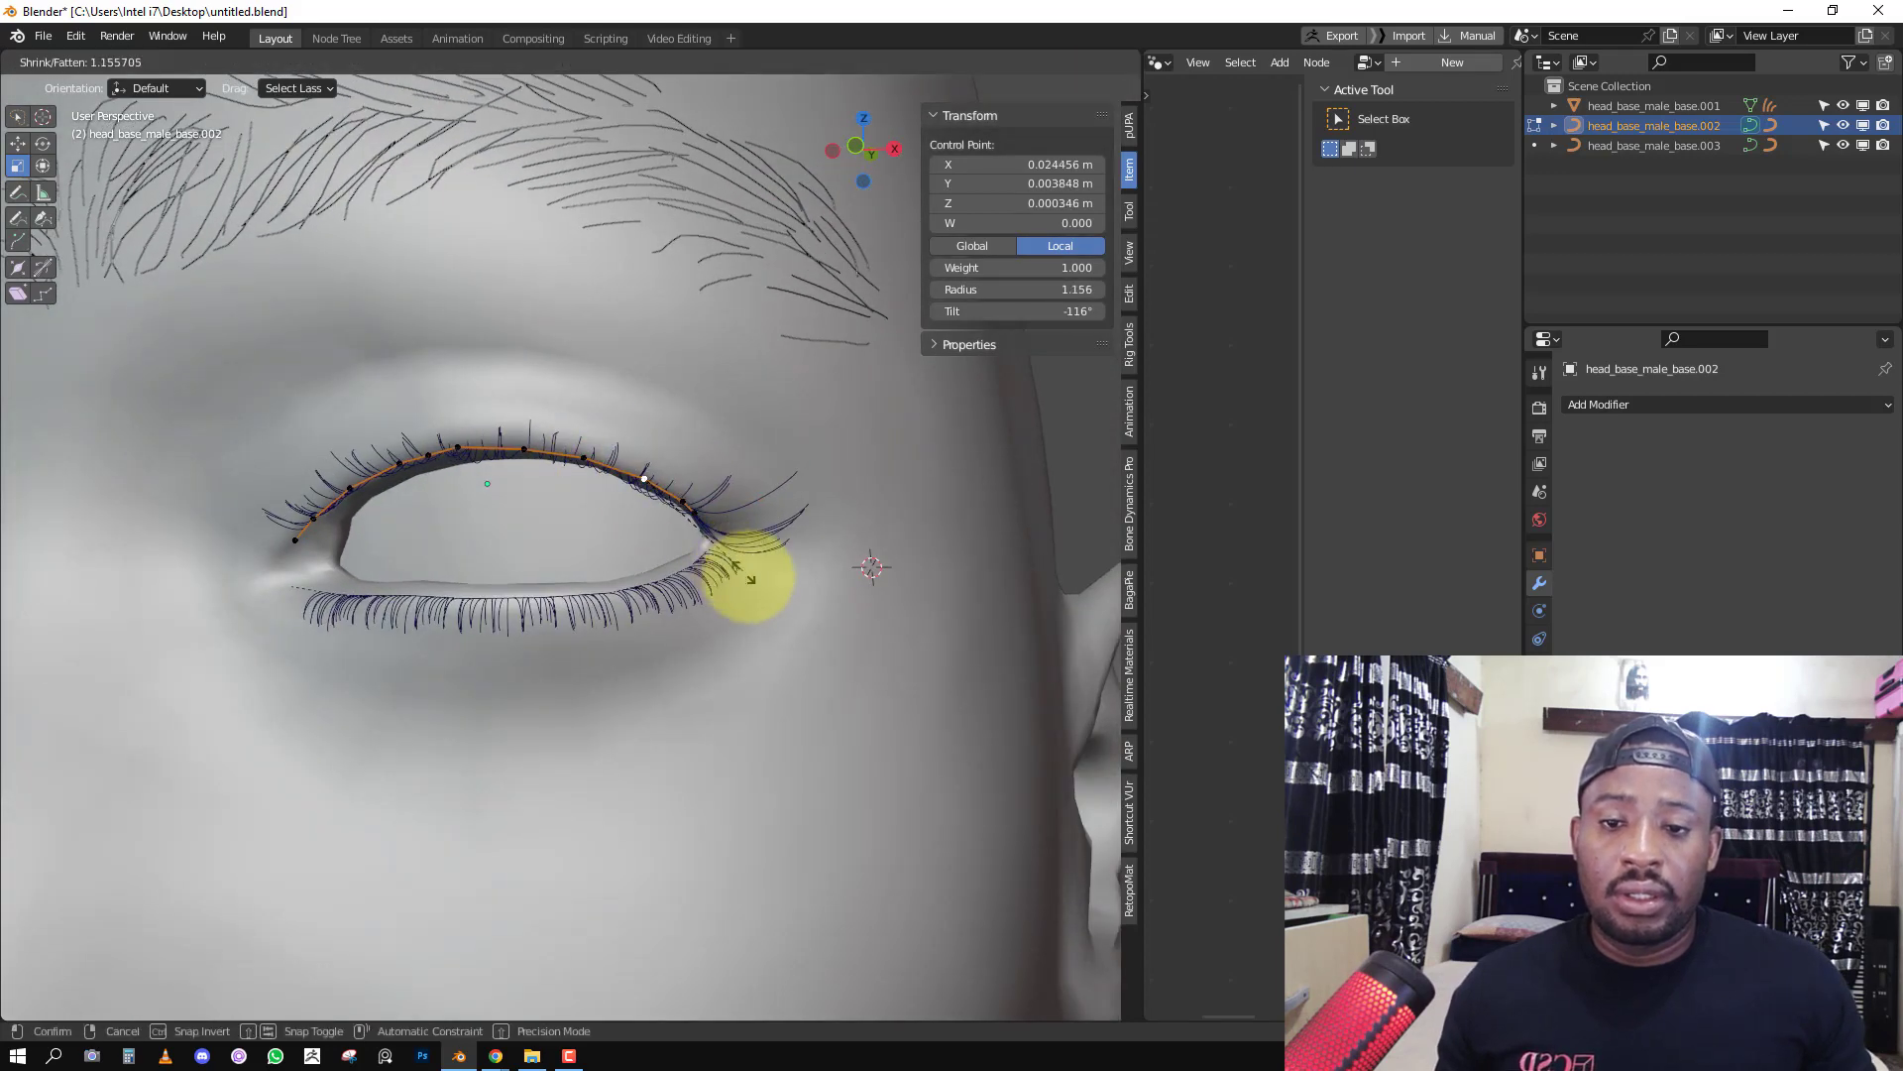
pyautogui.click(850, 620)
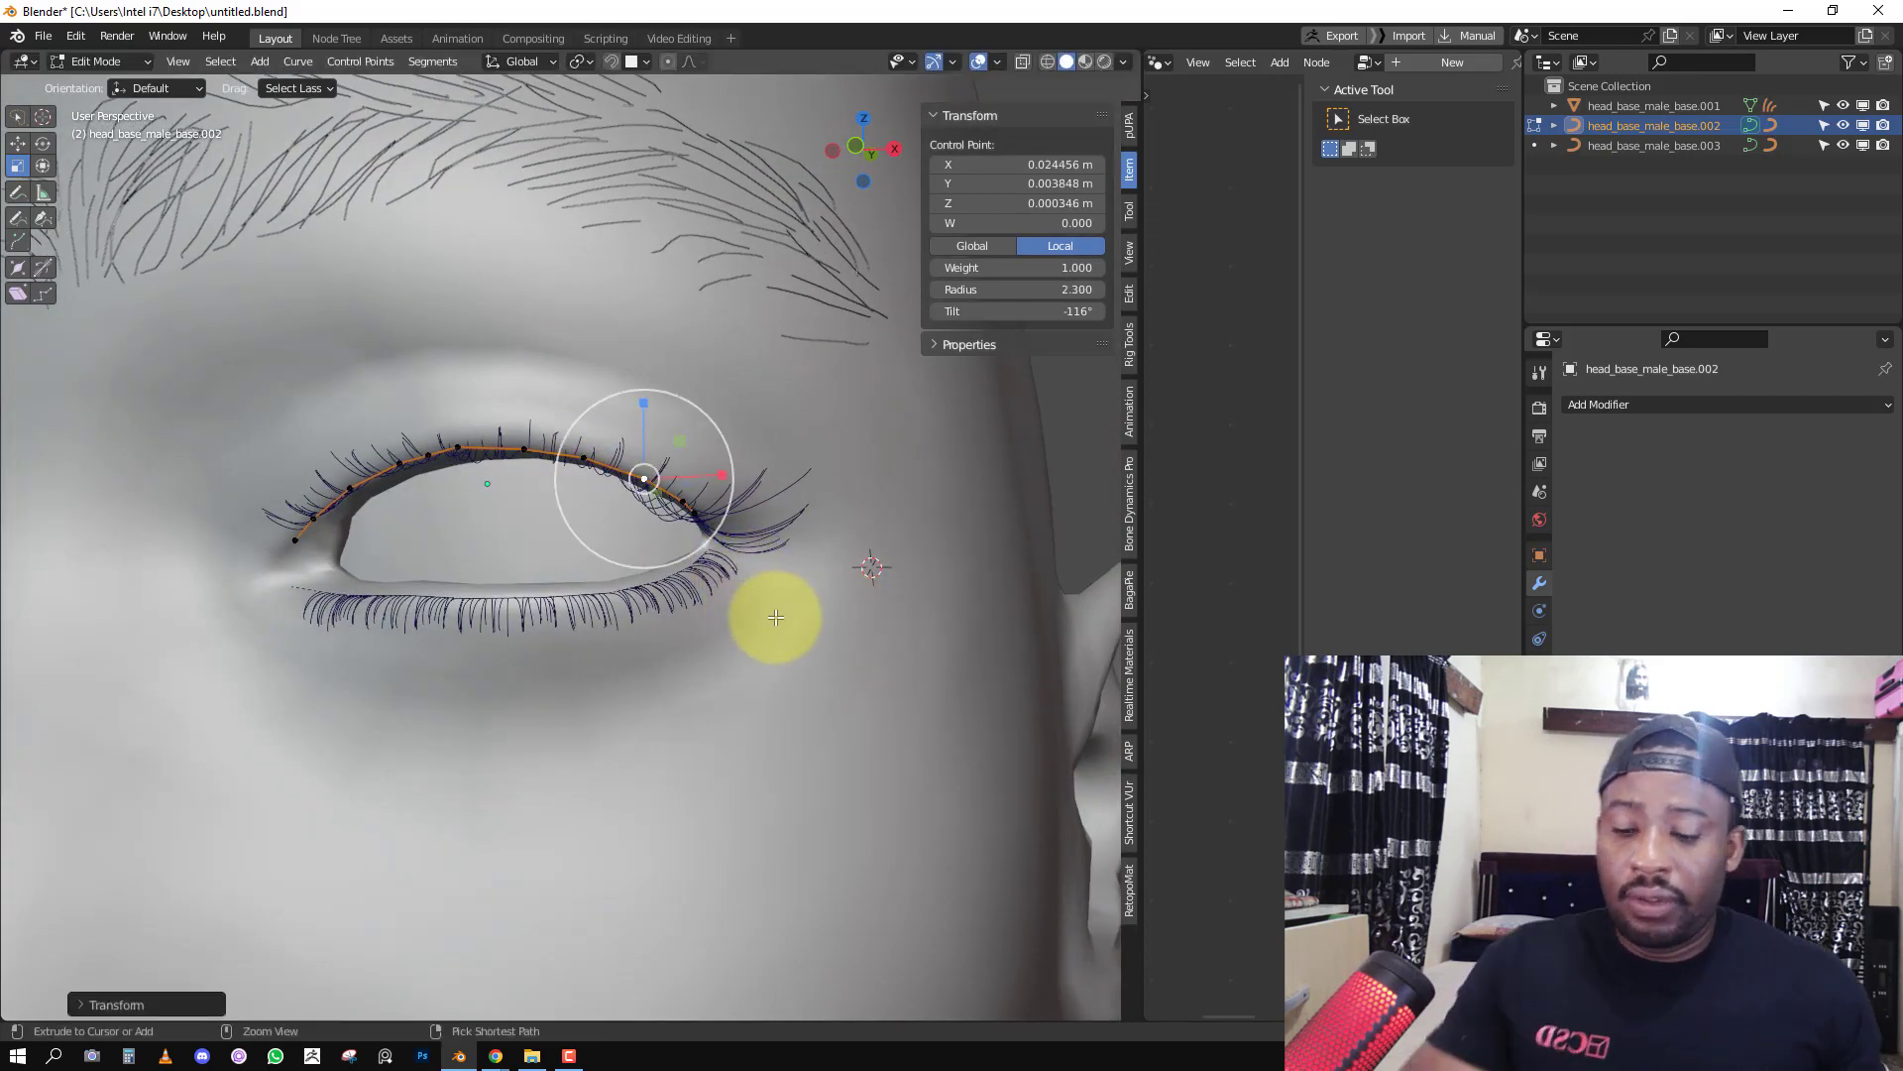
# Set the tilt of the third control point from the outer corner to about -87.1° and check the lashes from the front.
pyautogui.hotkey('ctrl', 't')
pyautogui.click(697, 680)
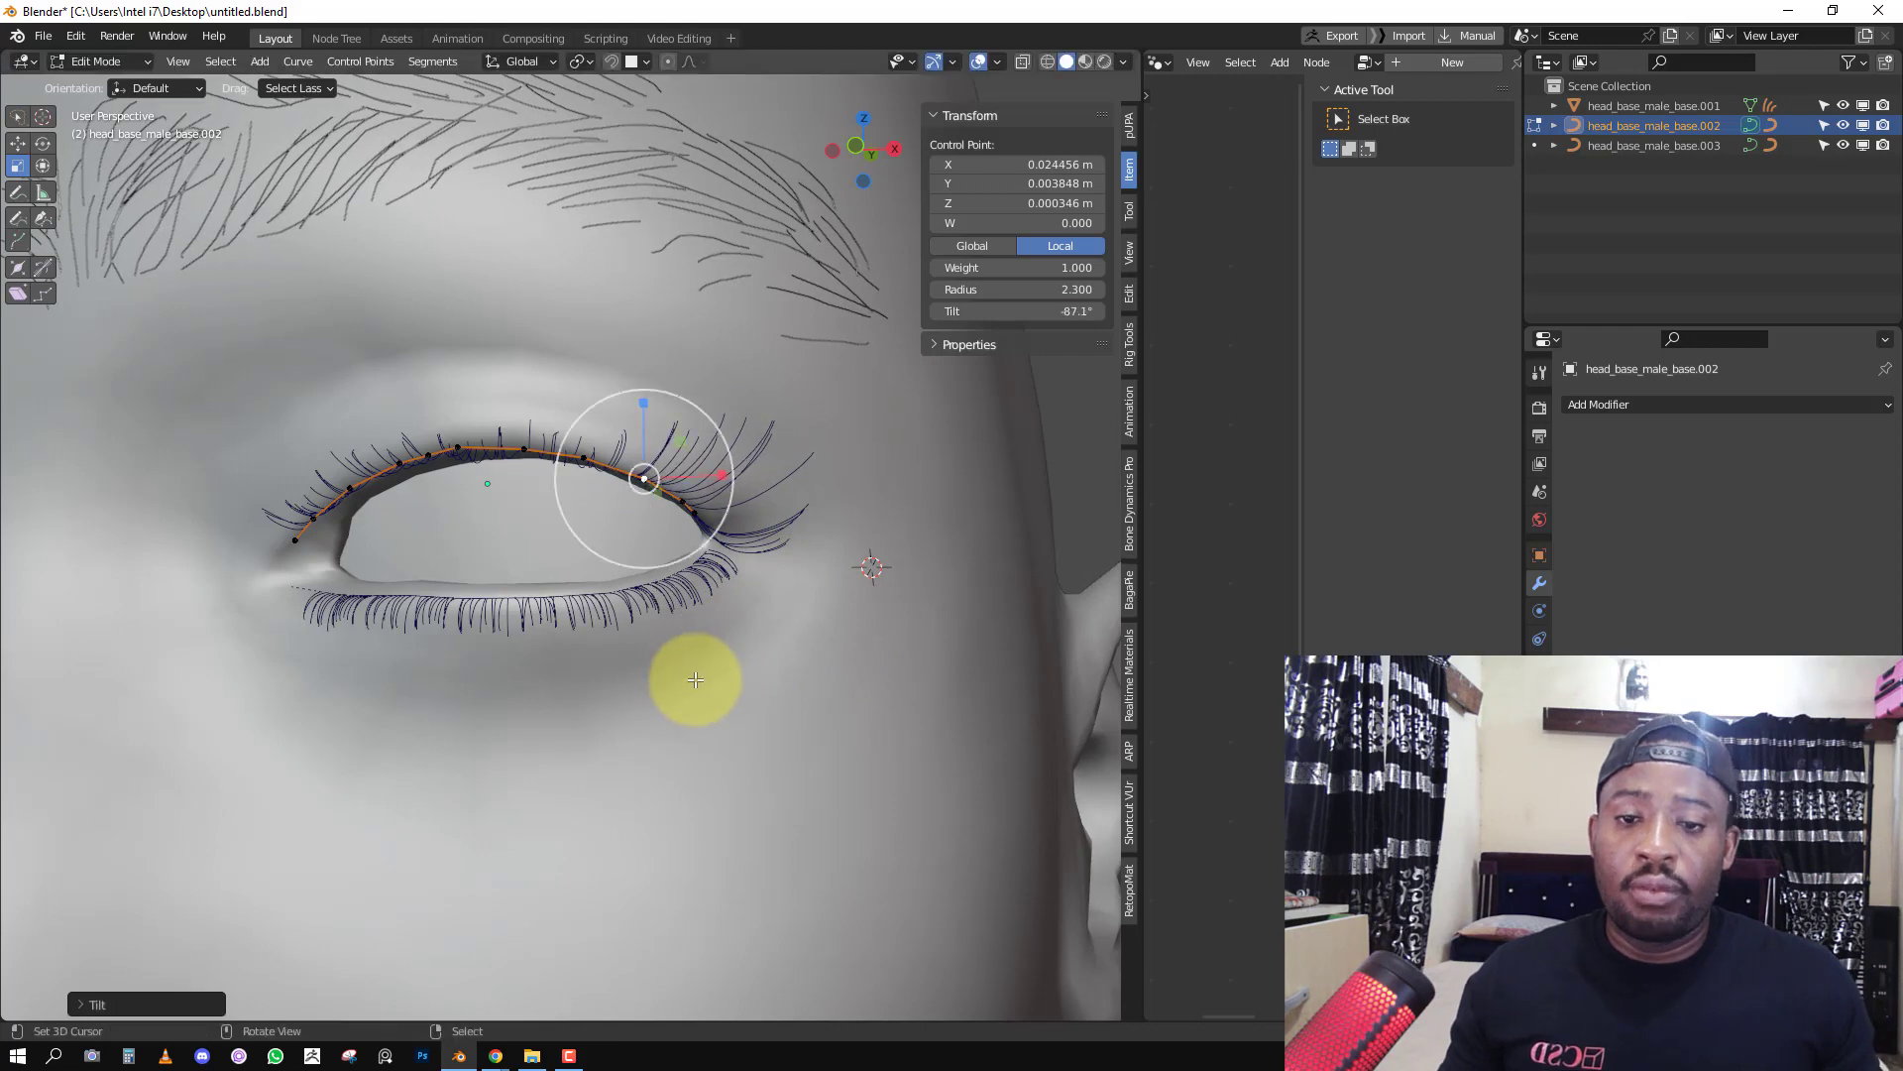
pyautogui.press('Tab')
pyautogui.press('KP_1')
pyautogui.press('Tab')
pyautogui.moveTo(732, 540); pyautogui.dragTo(708, 517, button='middle')
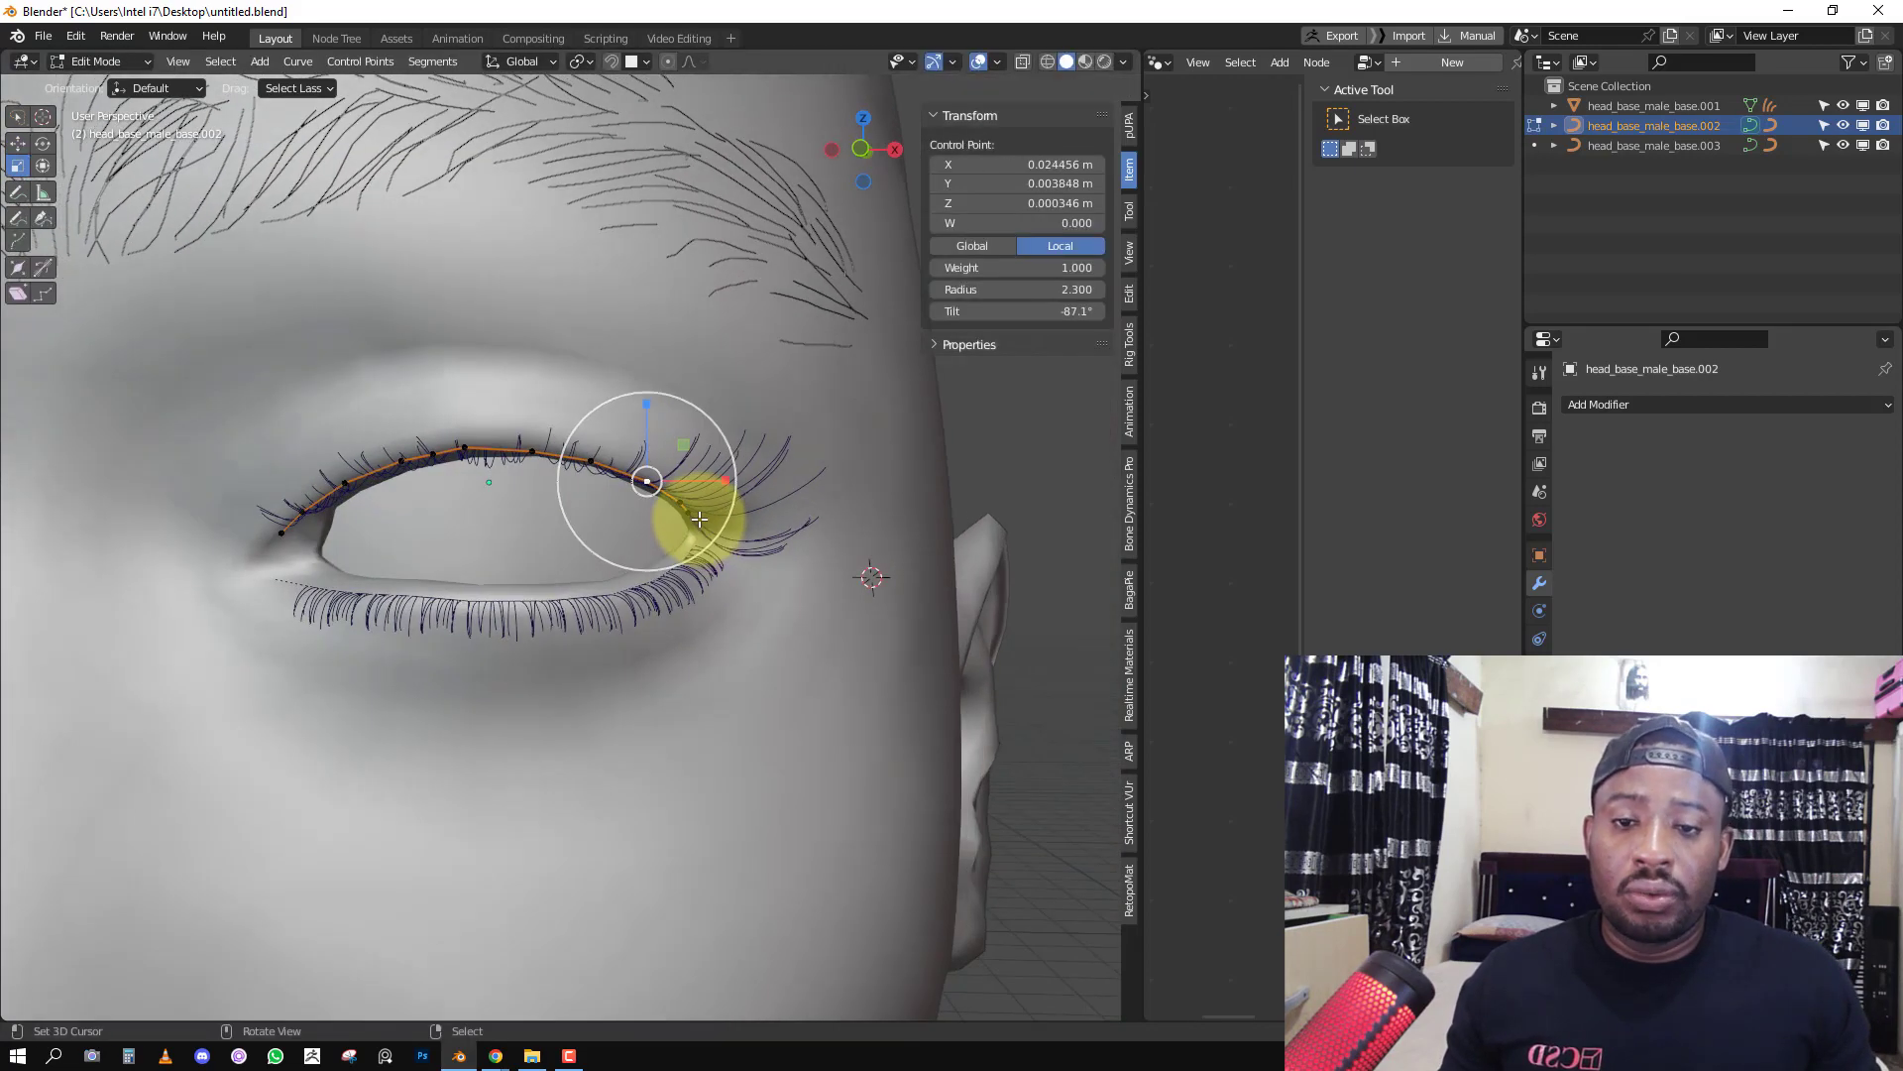
# Set the tilt of the outer-corner control point to about -92.6° and return to Object Mode.
pyautogui.rightClick(688, 510)
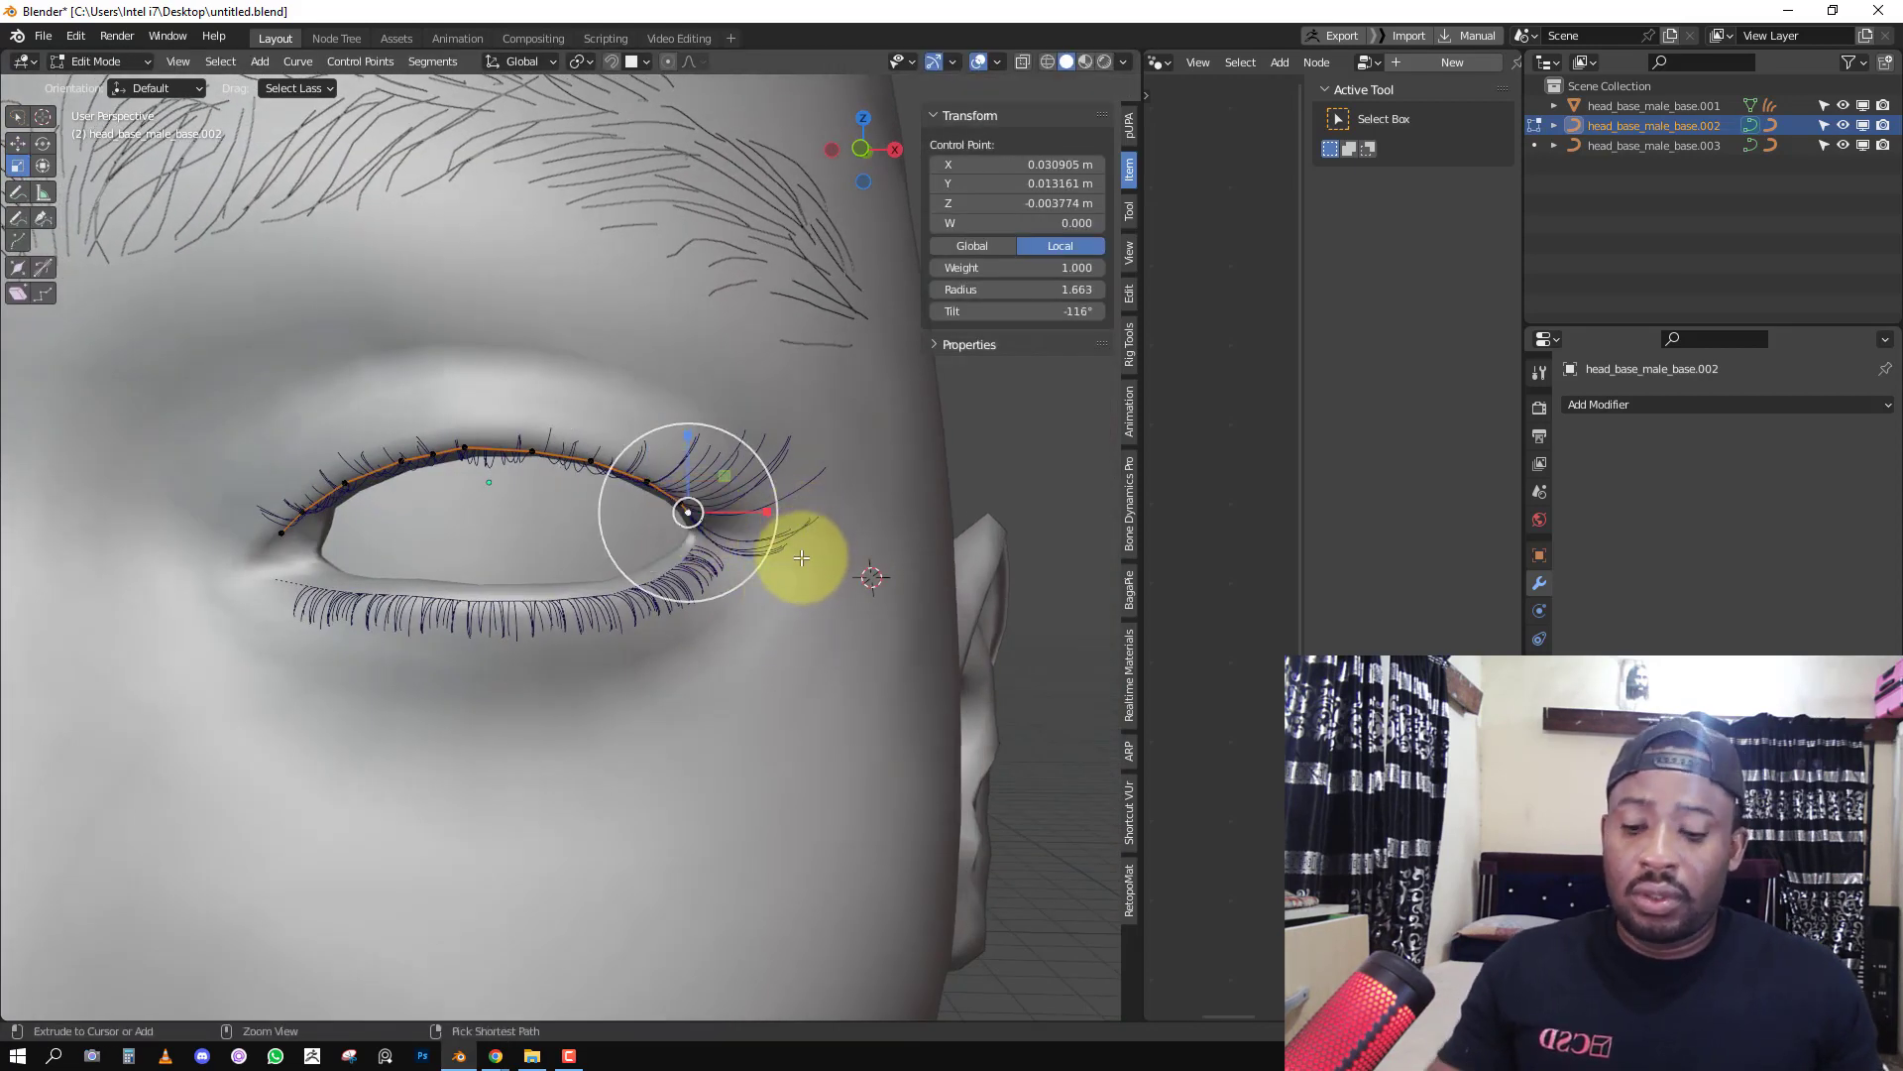
pyautogui.hotkey('ctrl', 't')
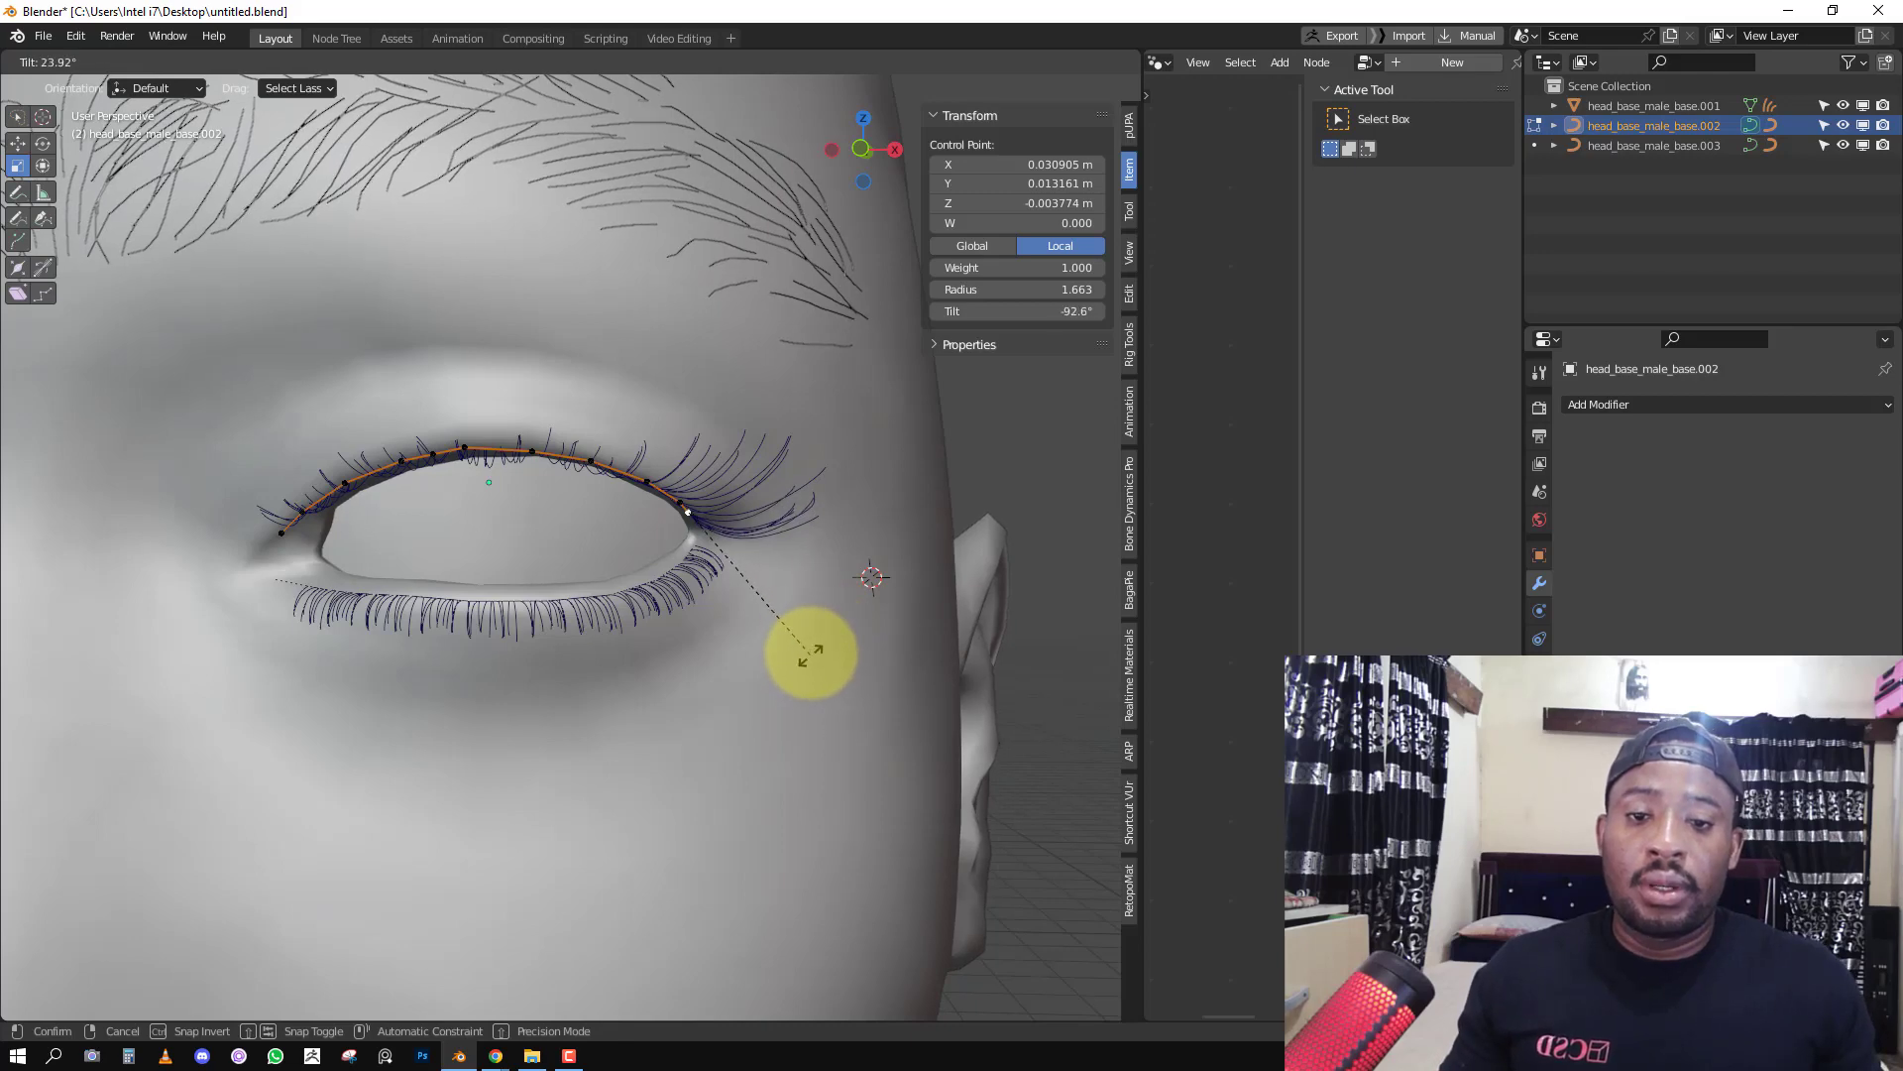
pyautogui.click(806, 661)
pyautogui.press('Tab')
pyautogui.press('KP_1')
pyautogui.scroll(-4, 704, 672)
pyautogui.hotkey('alt', 'a')
pyautogui.moveTo(702, 670); pyautogui.dragTo(638, 556, button='middle')
# Select both the upper and lower lash objects and convert them to mesh.
pyautogui.click(619, 519)
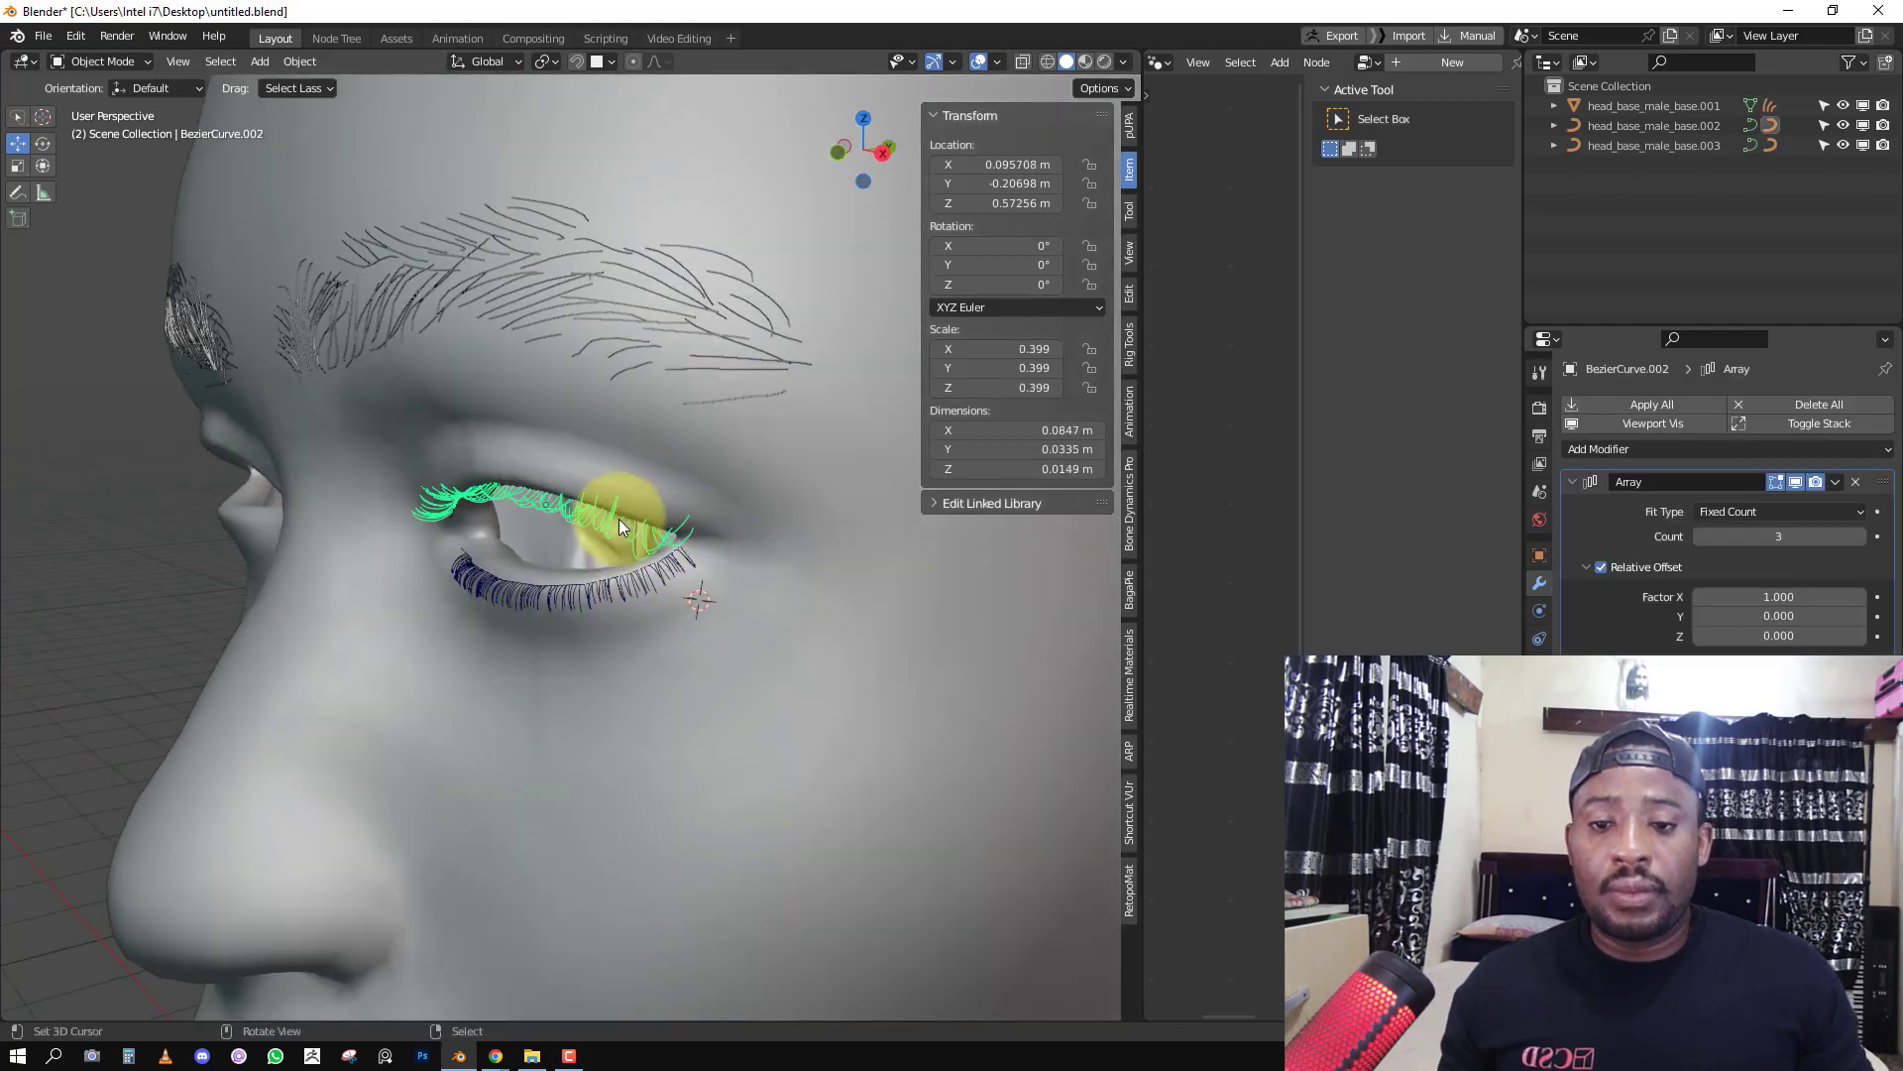
pyautogui.click(601, 593)
pyautogui.click(304, 61)
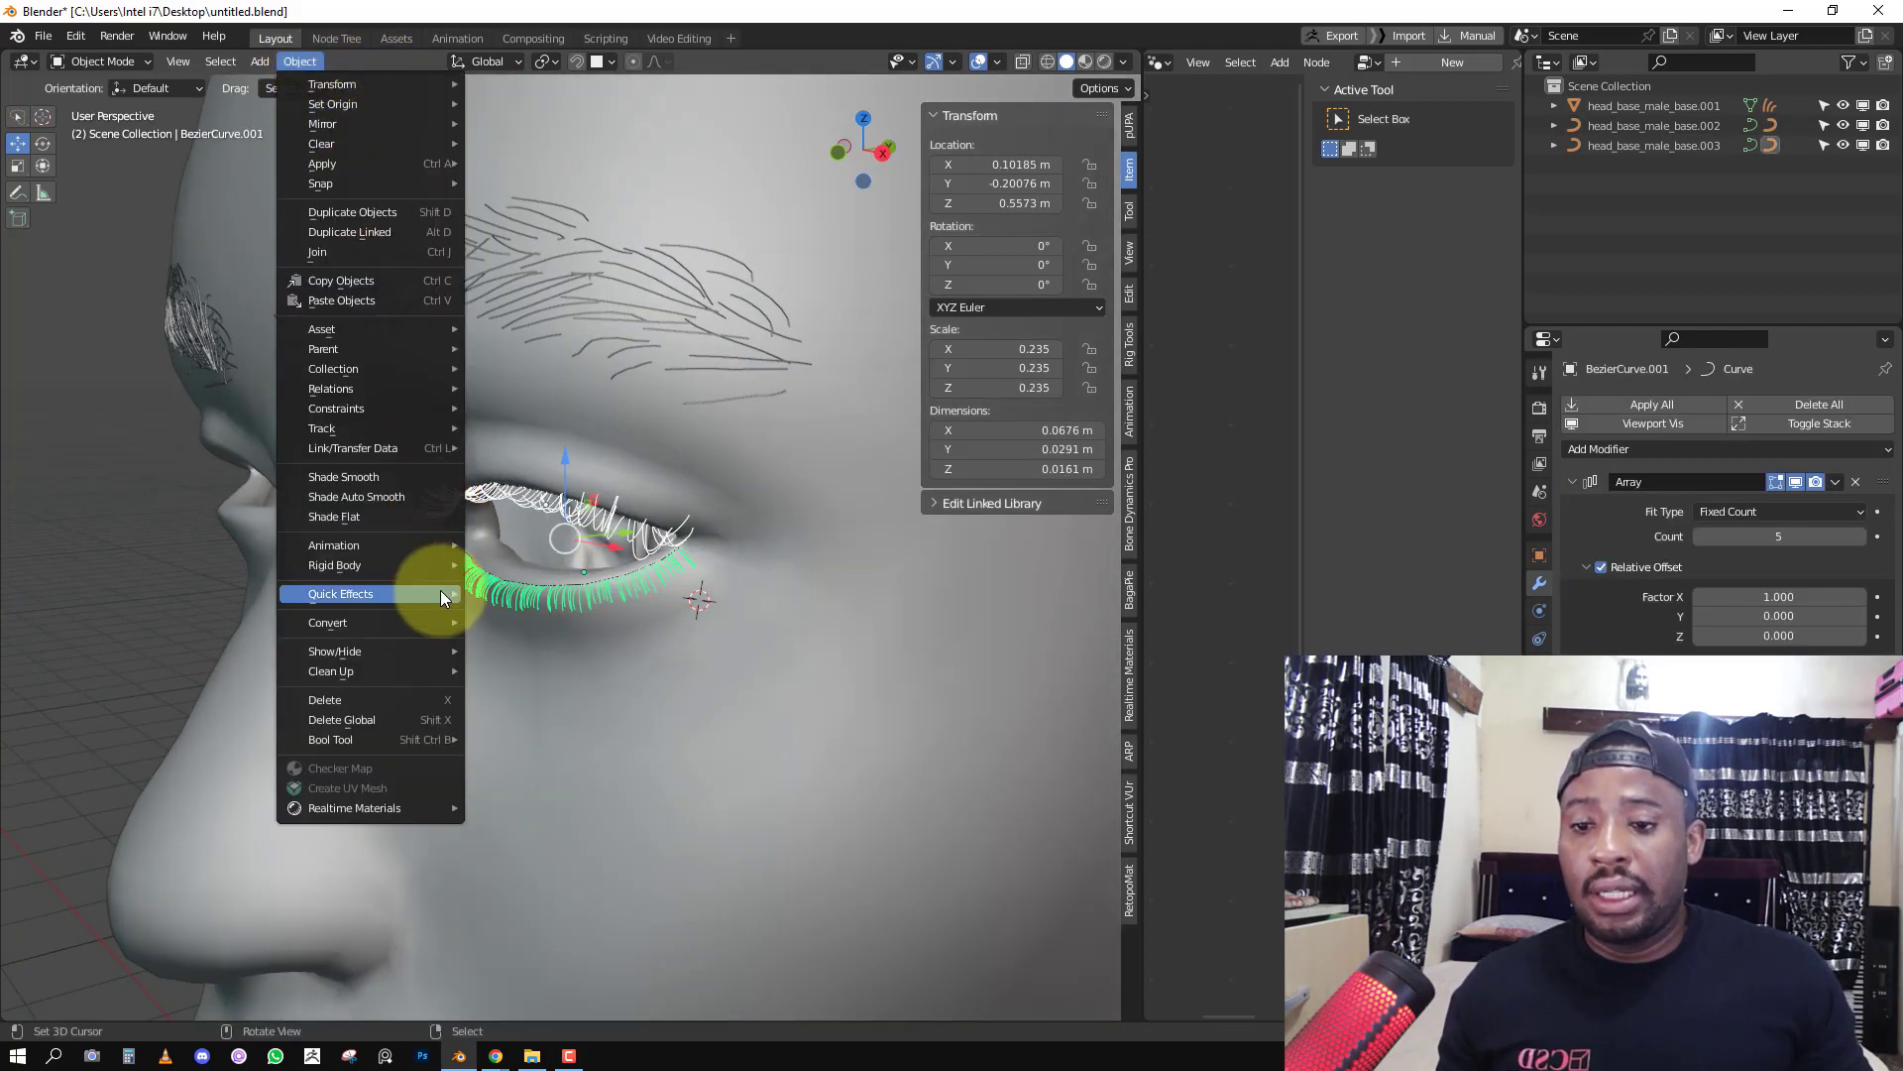
pyautogui.moveTo(400, 619)
pyautogui.click(574, 616)
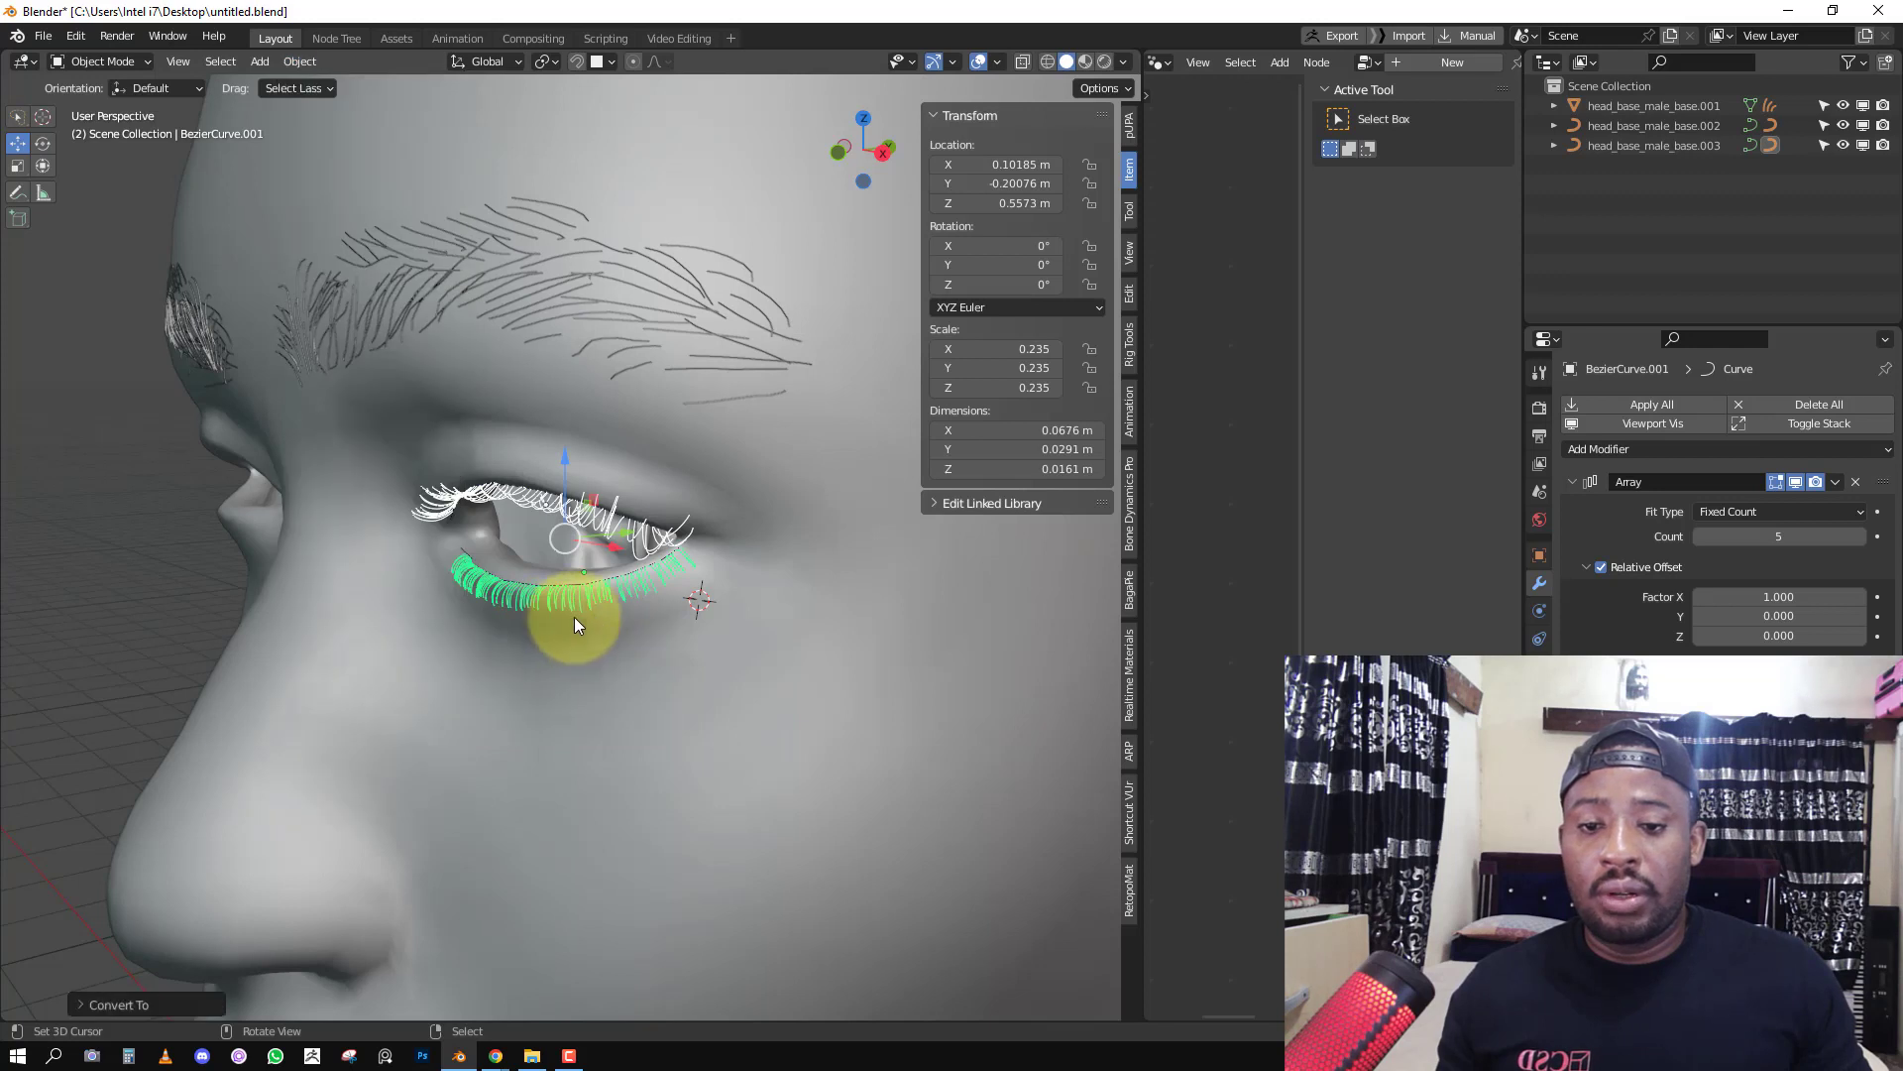
pyautogui.click(301, 61)
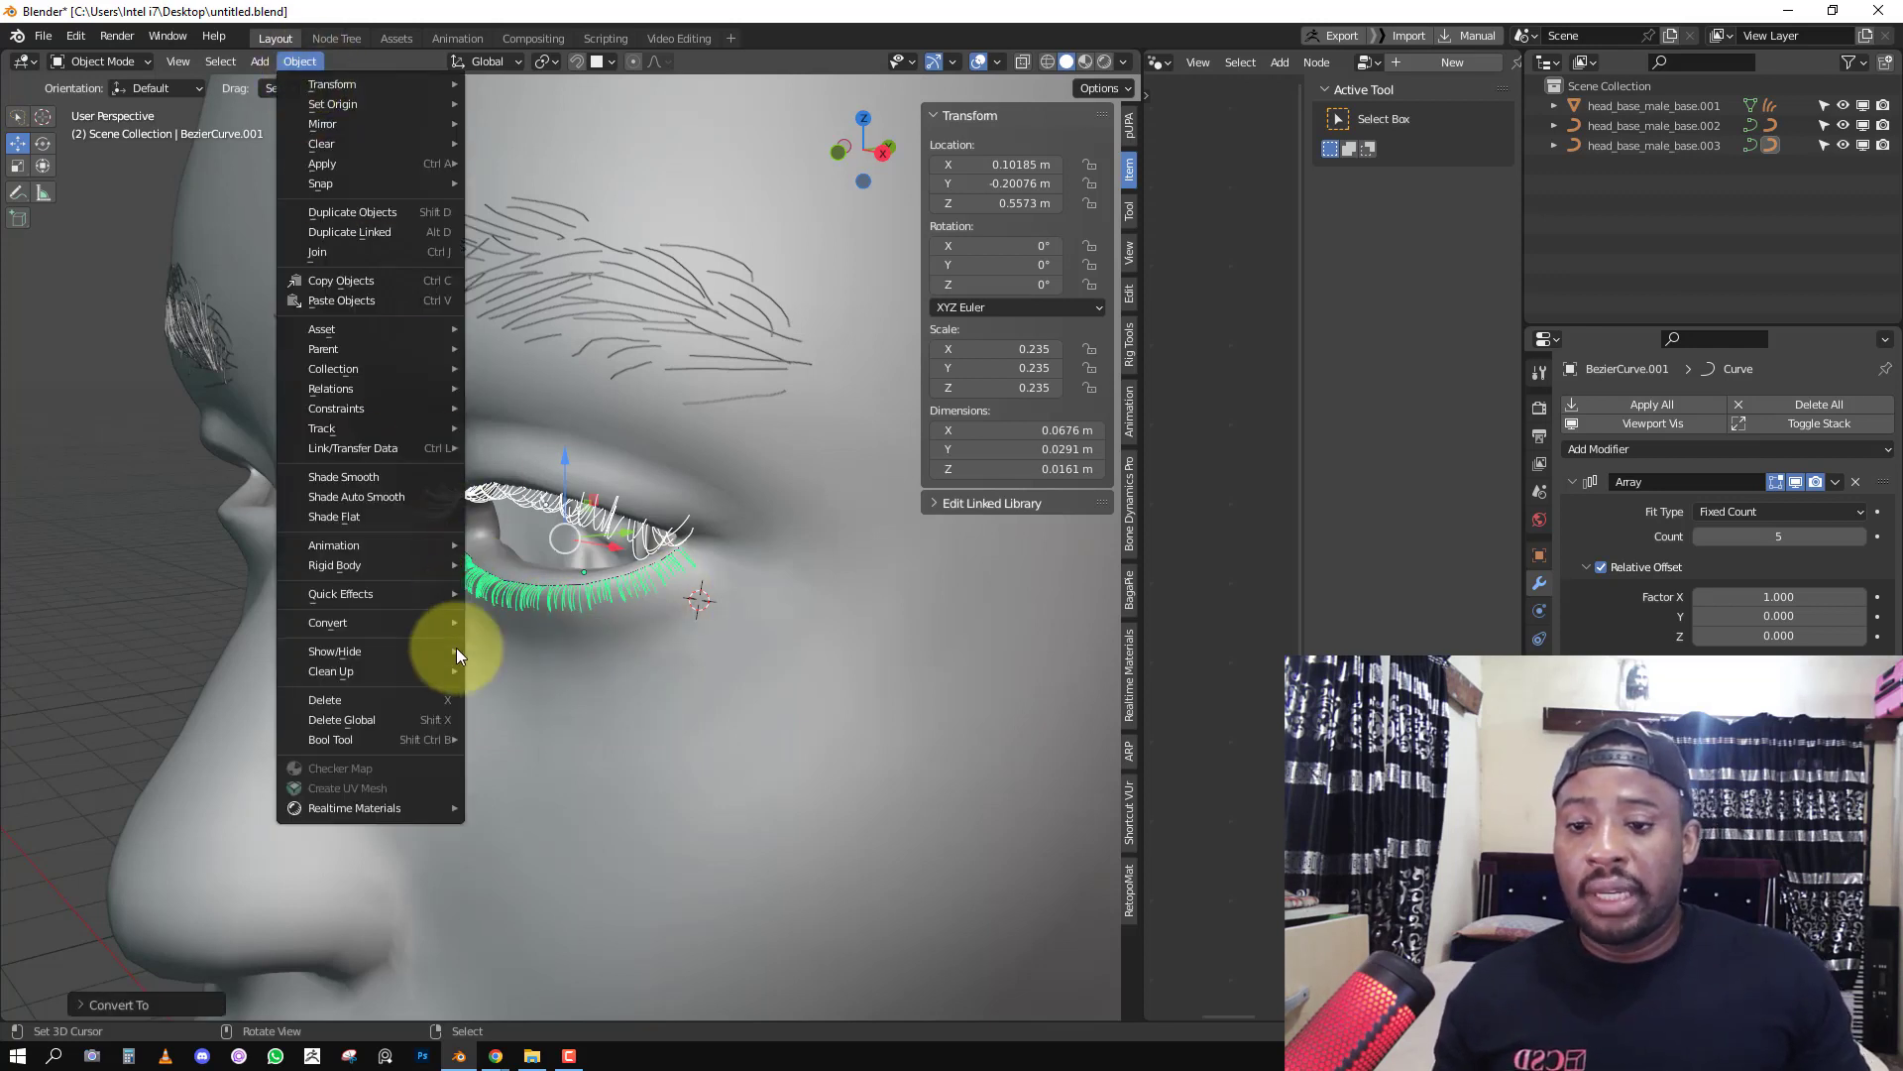
pyautogui.moveTo(389, 622)
pyautogui.click(574, 638)
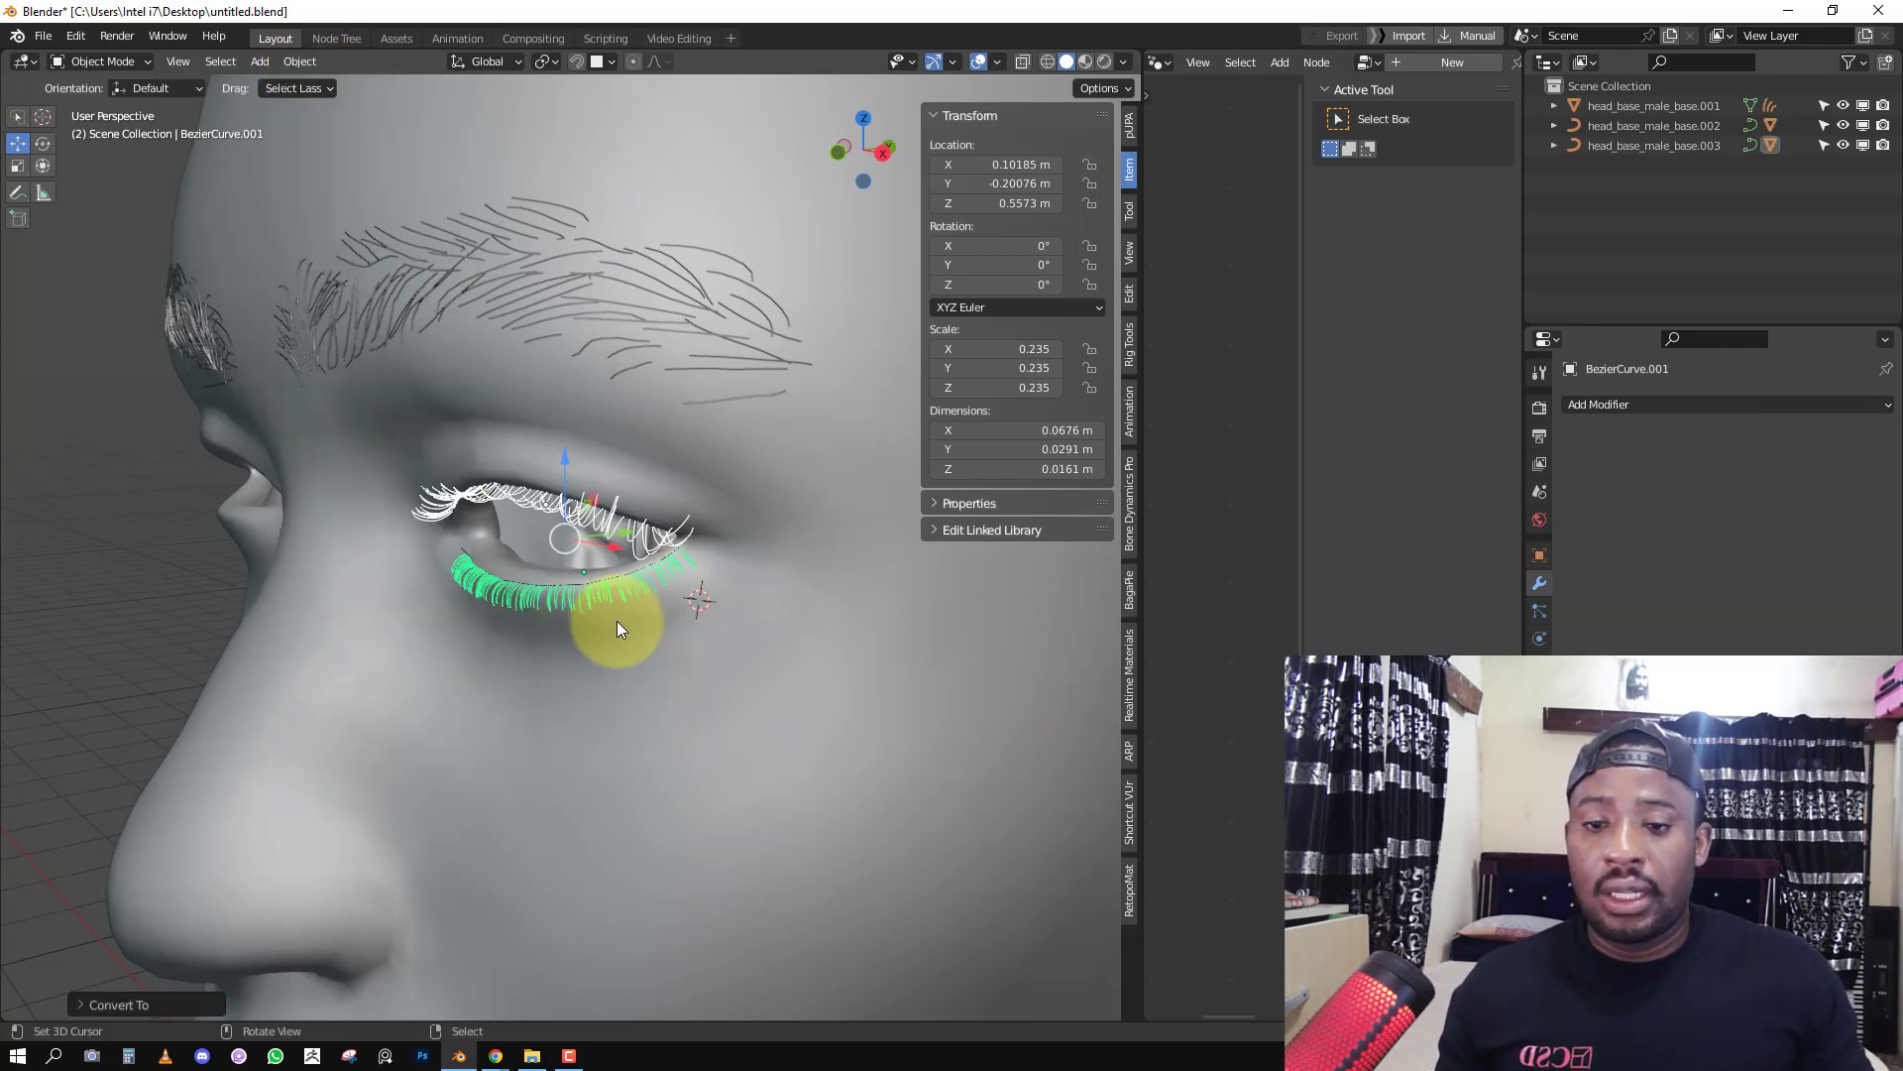
# Join the upper and lower lashes into one object and set its origin to geometry.
pyautogui.moveTo(657, 609); pyautogui.dragTo(730, 627, button='middle')
pyautogui.press('q')
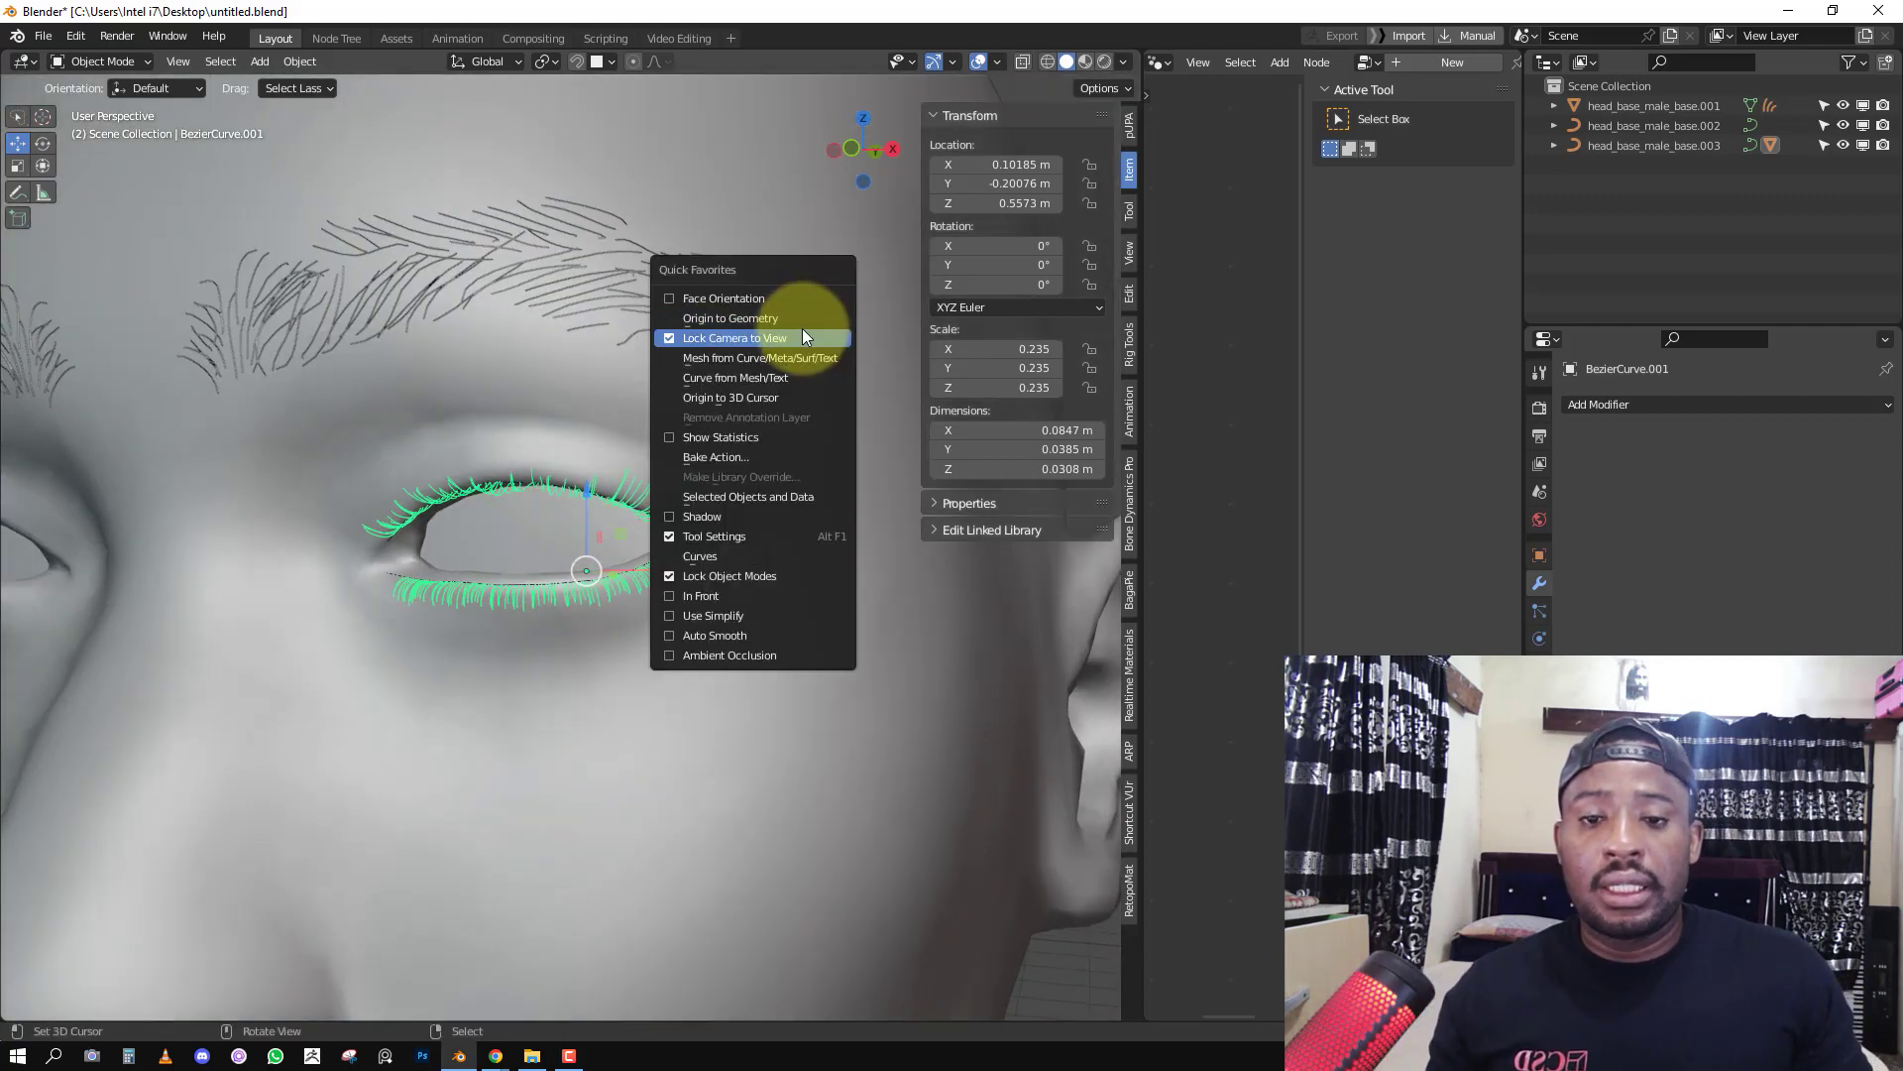
pyautogui.click(795, 313)
# Add an X-axis Mirror modifier to the lashes, using the head mesh as the mirror object.
pyautogui.click(1761, 403)
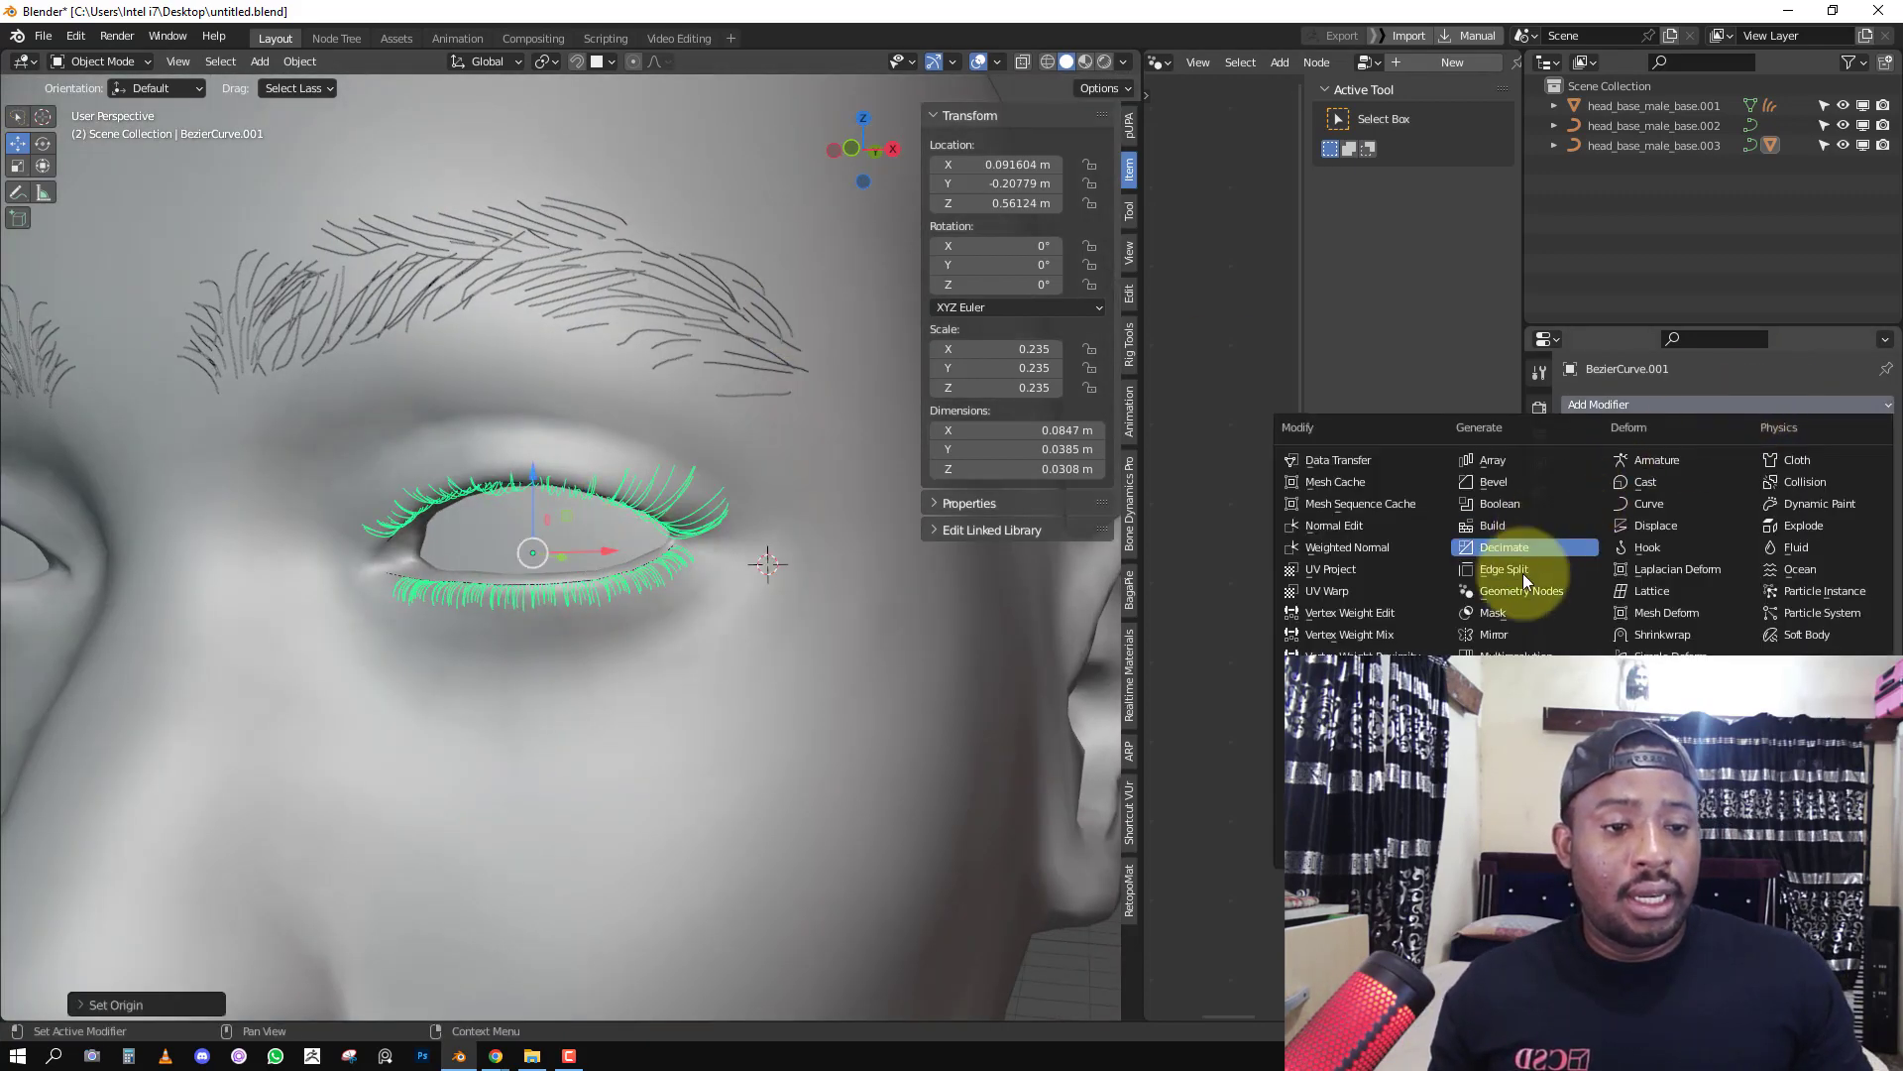
pyautogui.click(1497, 634)
pyautogui.press('KP_1')
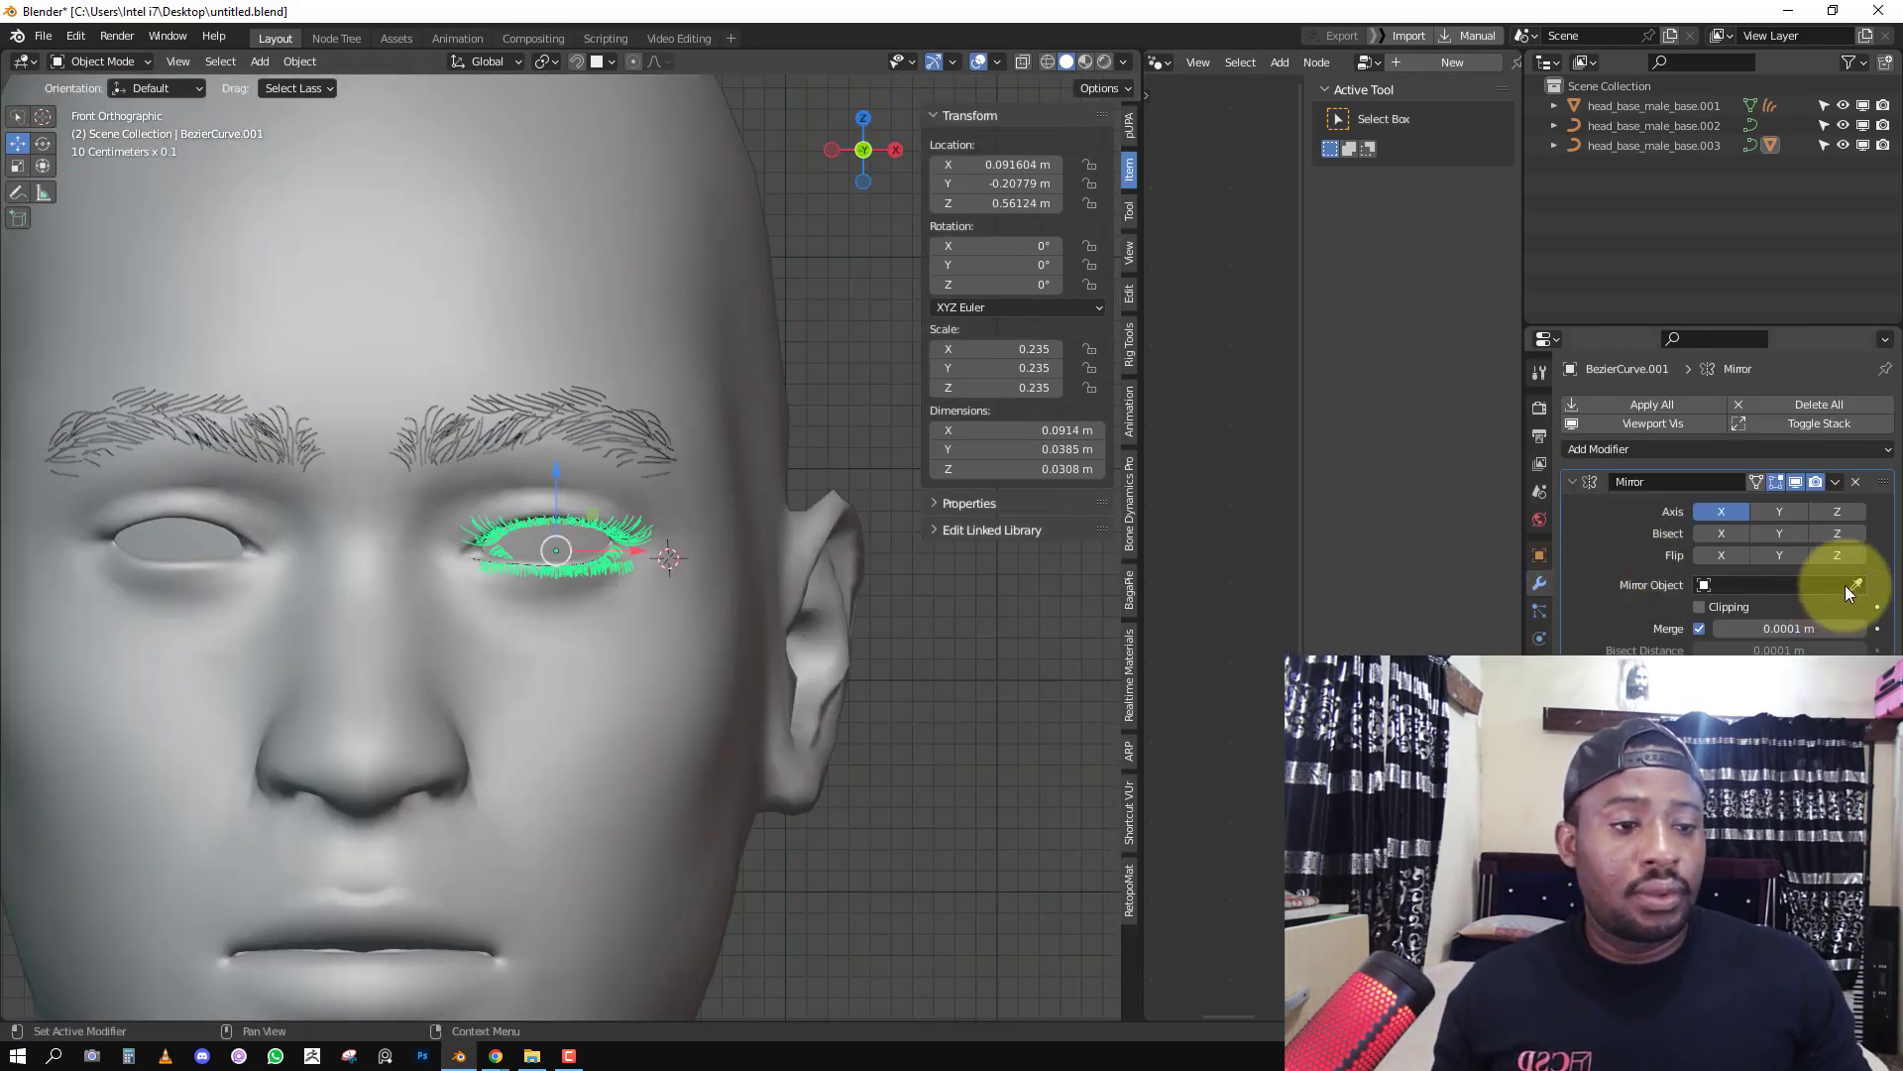
pyautogui.click(1850, 586)
pyautogui.click(575, 591)
pyautogui.moveTo(575, 592)
pyautogui.mouseDown(button='middle')
pyautogui.moveTo(543, 623)
pyautogui.moveTo(545, 592)
pyautogui.mouseUp(button='middle')
pyautogui.hotkey('alt', 'a')
# Select the mirrored lashes and convert them to a curve object.
pyautogui.scroll(3, 593, 579)
pyautogui.rightClick(590, 586)
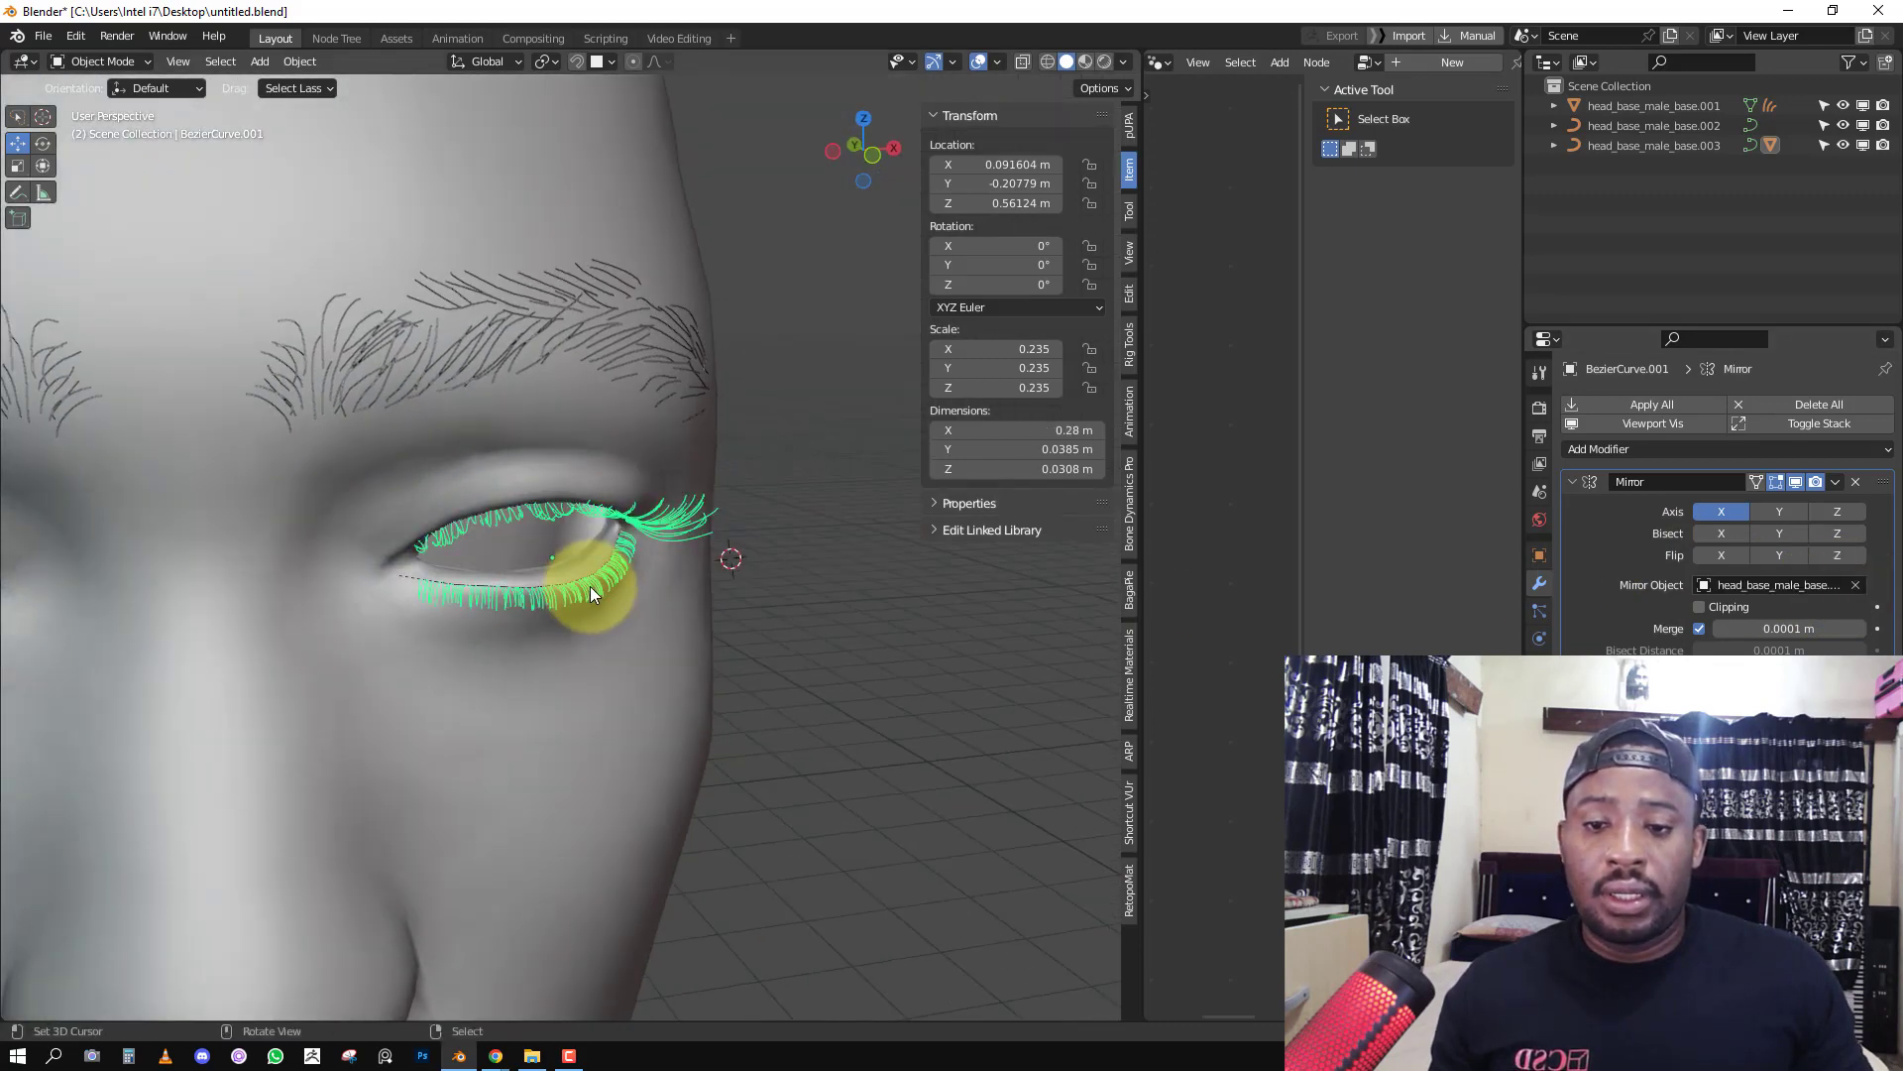
pyautogui.click(299, 61)
pyautogui.moveTo(366, 621)
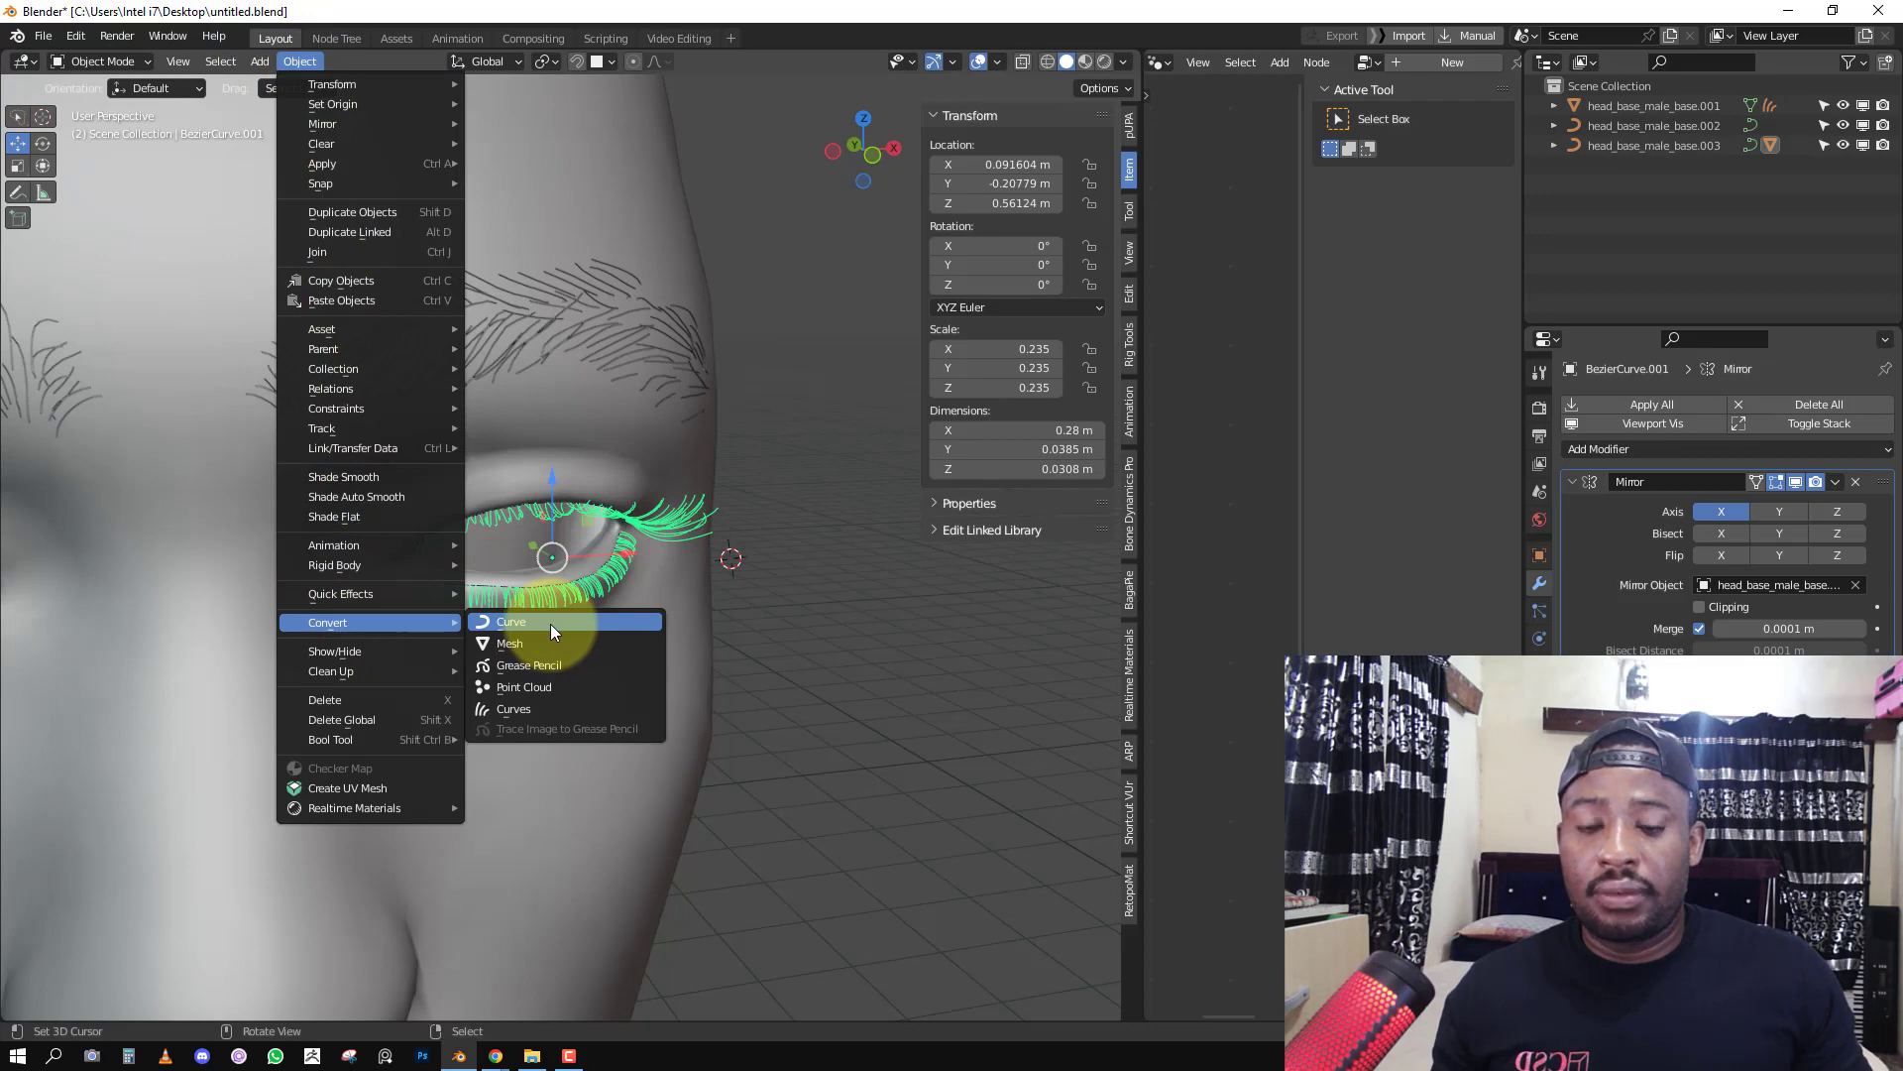
pyautogui.click(552, 623)
# Apply the lashes' scale and set their origin to geometry.
pyautogui.scroll(-5, 587, 569)
pyautogui.hotkey('ctrl', 'a')
pyautogui.click(864, 468)
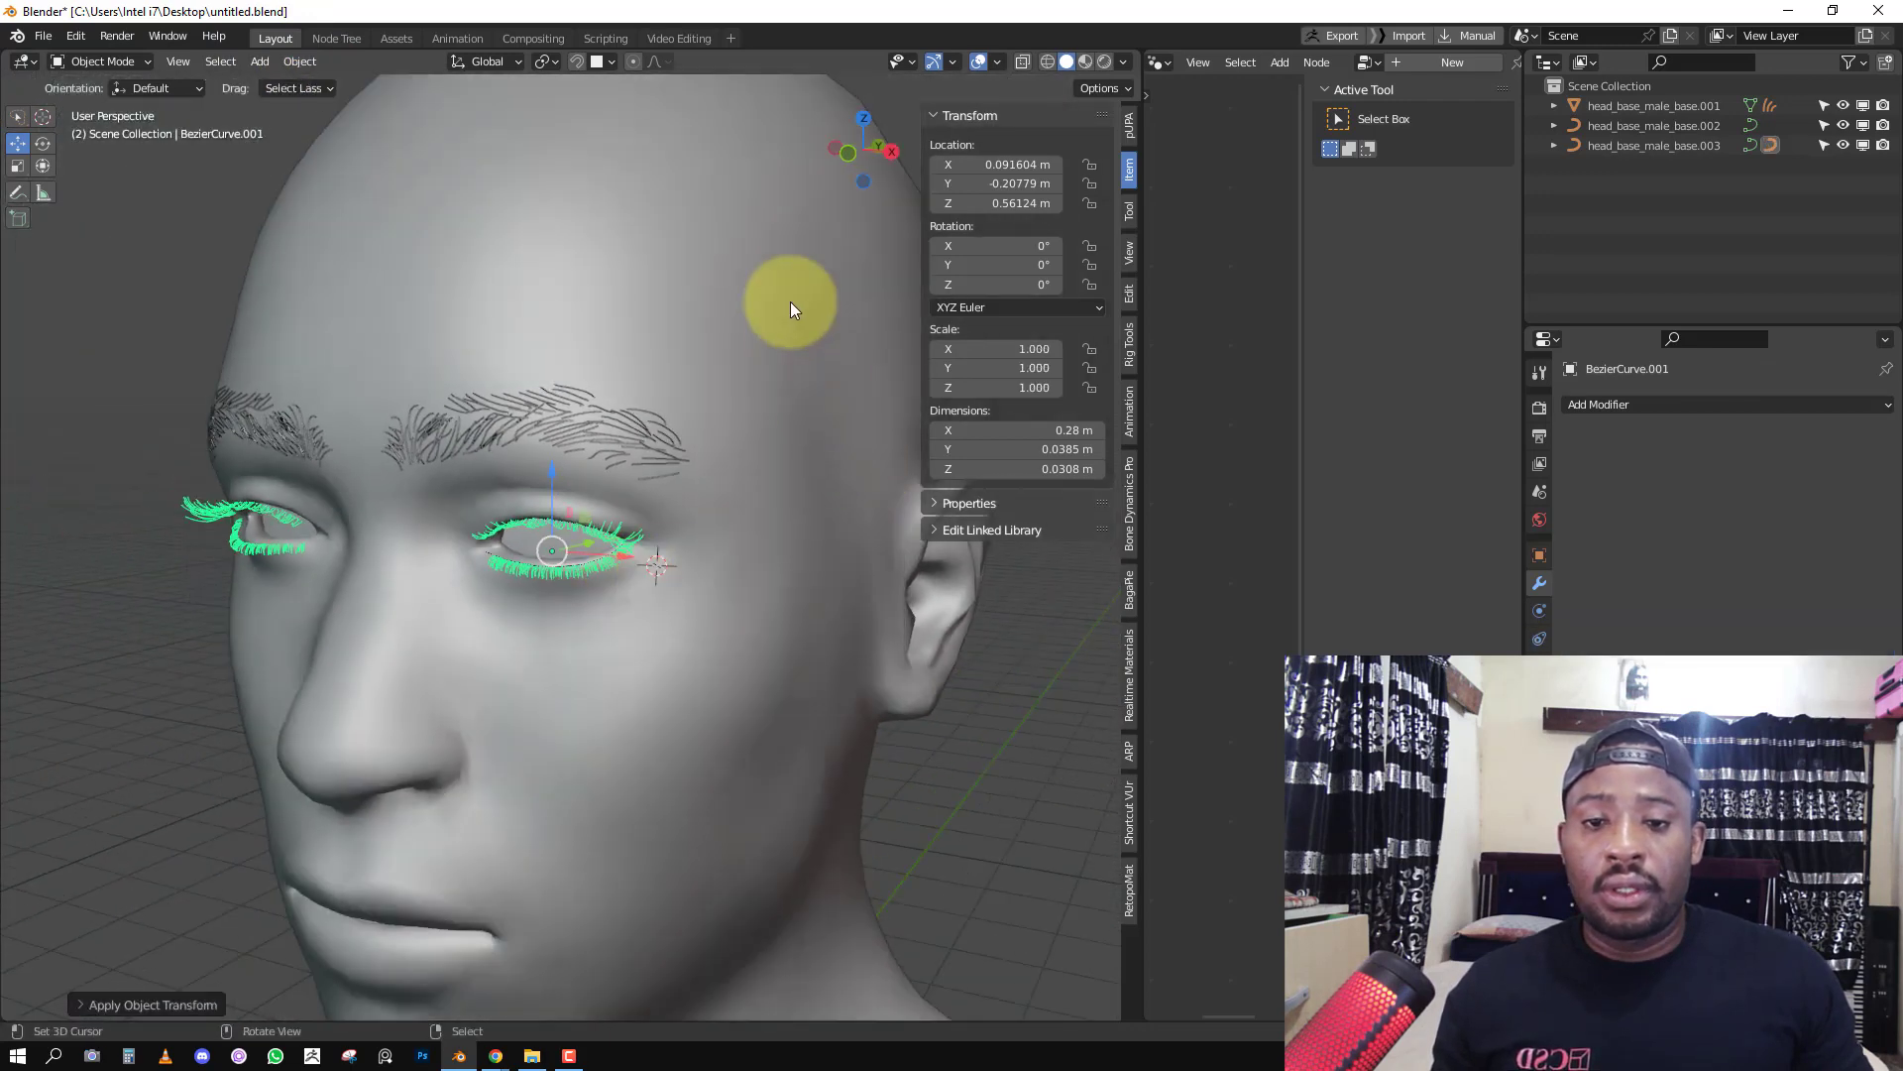
pyautogui.rightClick(789, 302)
pyautogui.click(764, 325)
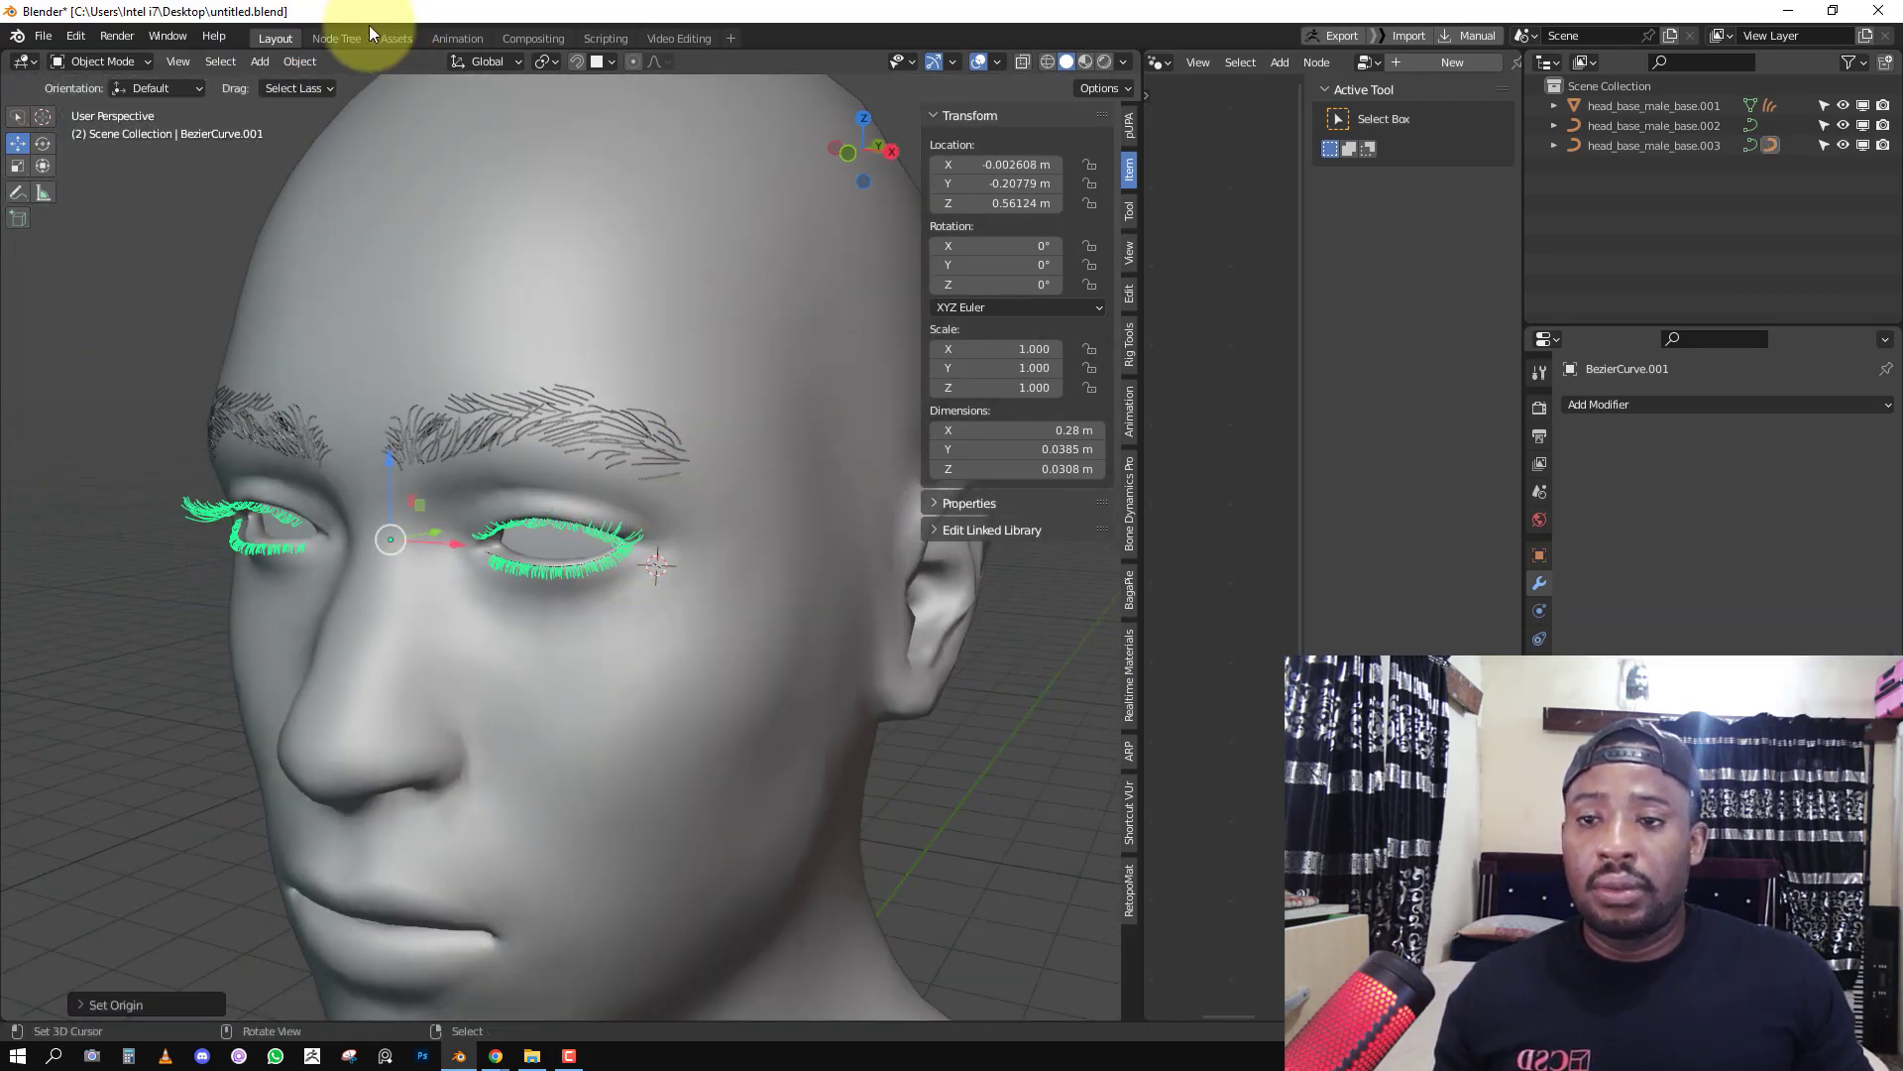
# Convert the lash curve object to a hair Curves object.
pyautogui.click(299, 61)
pyautogui.moveTo(379, 622)
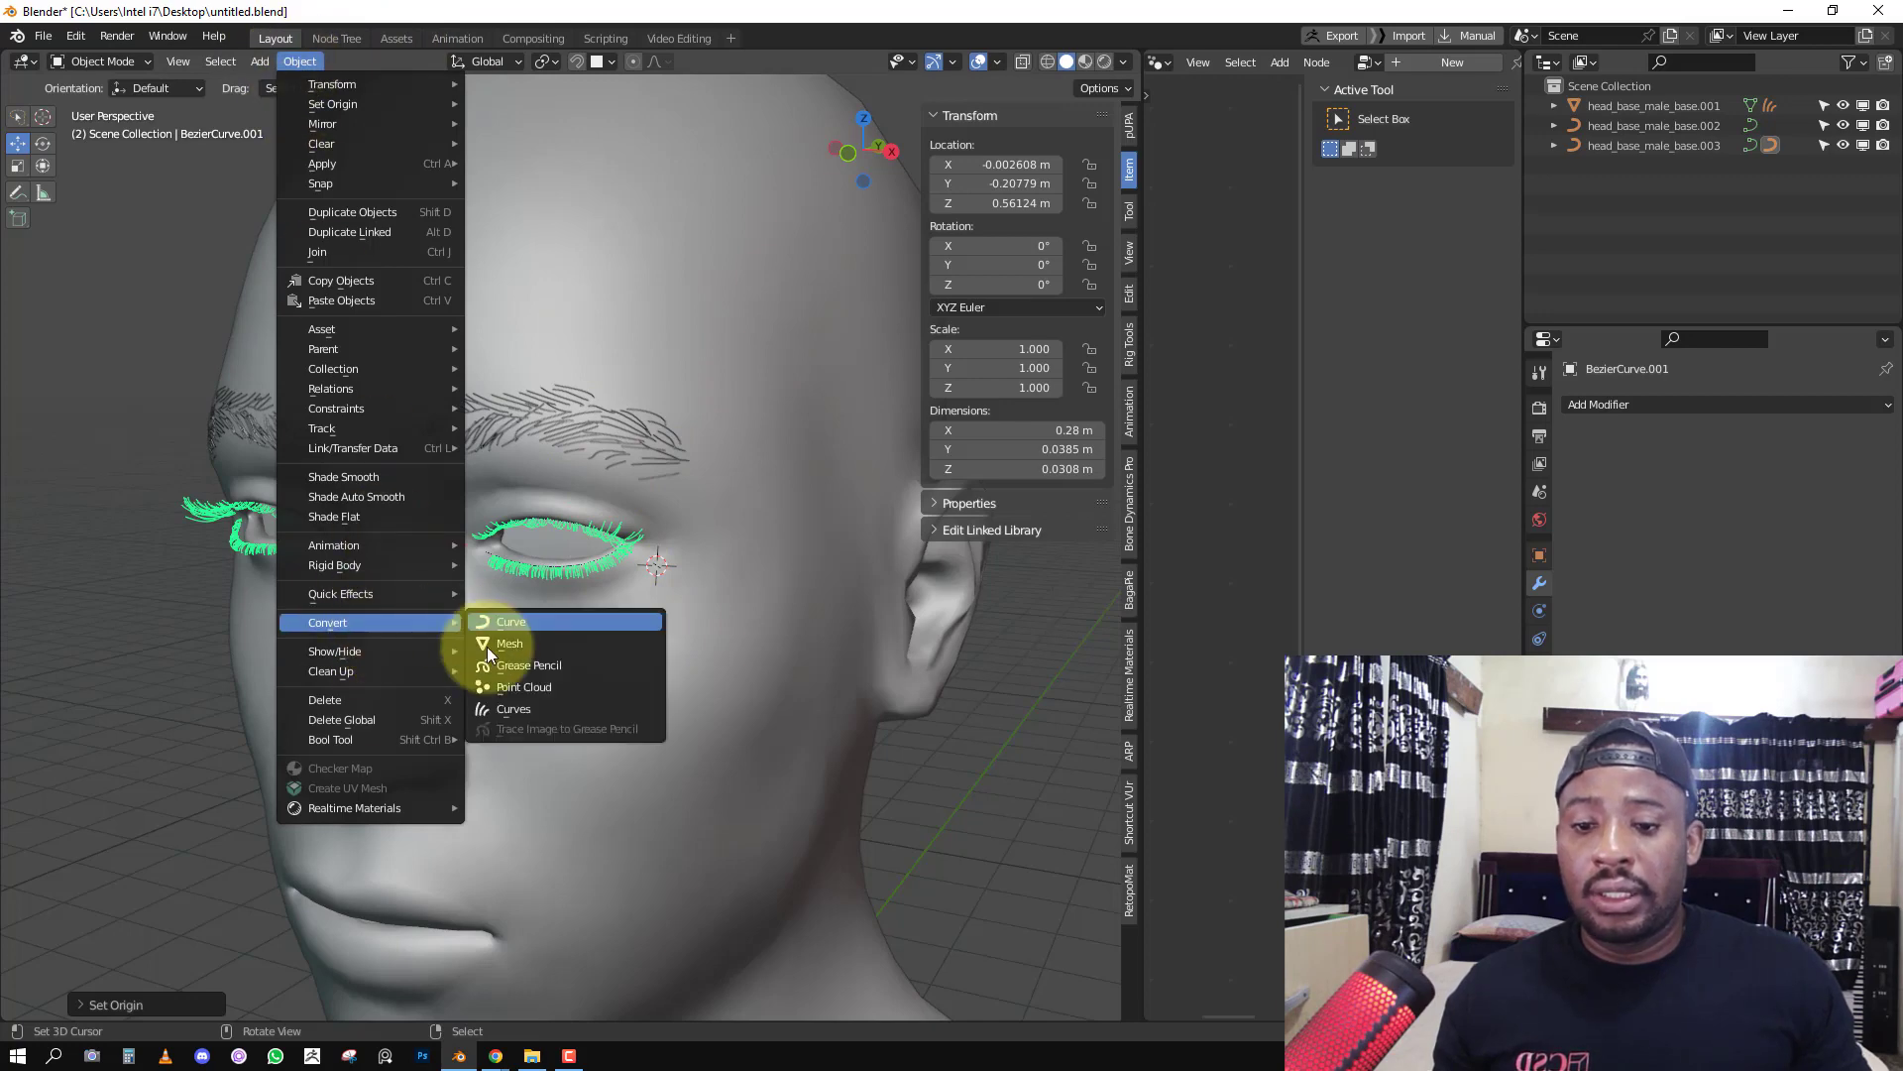
pyautogui.click(520, 706)
pyautogui.scroll(2, 587, 599)
pyautogui.scroll(1, 590, 590)
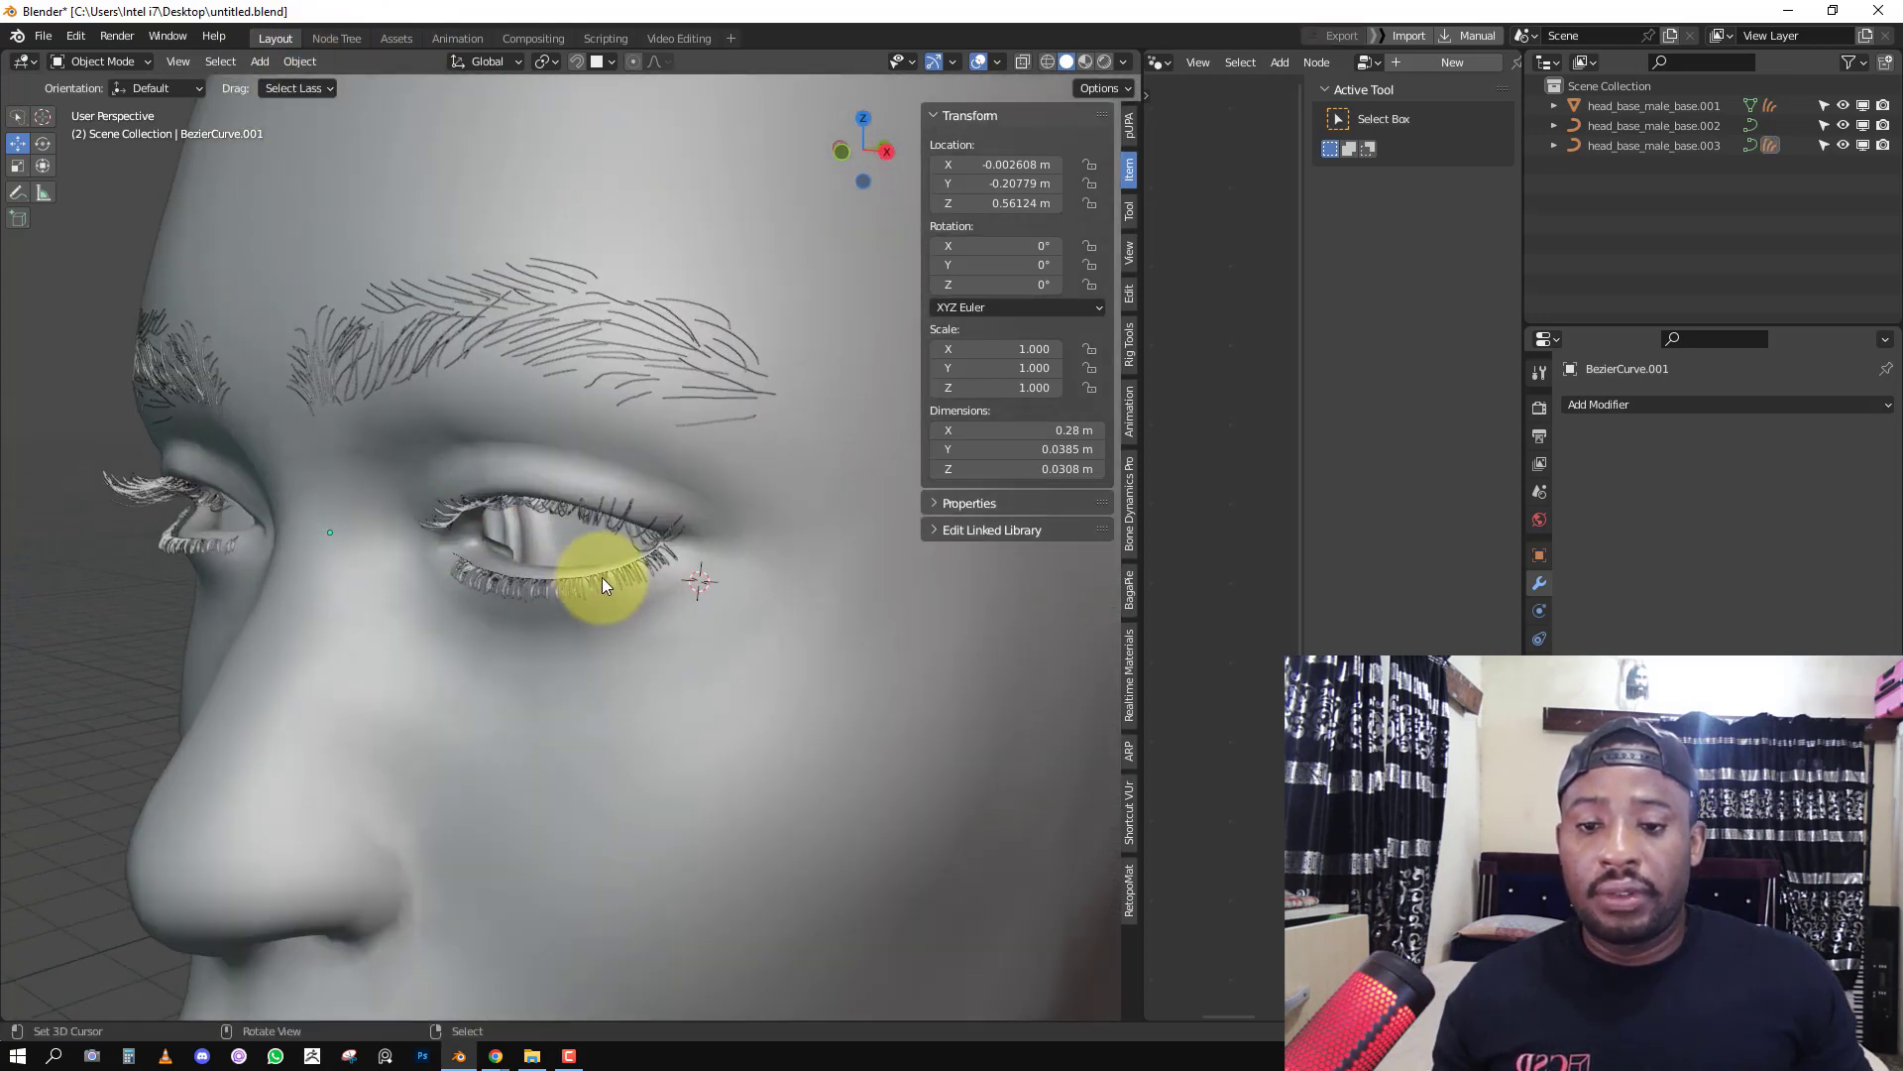
# Parent the lashes to the head mesh with Object (Attach Curves to Surface).
pyautogui.click(603, 577)
pyautogui.keyDown('shift'); pyautogui.click(746, 632); pyautogui.keyUp('shift')
pyautogui.hotkey('ctrl', 'p')
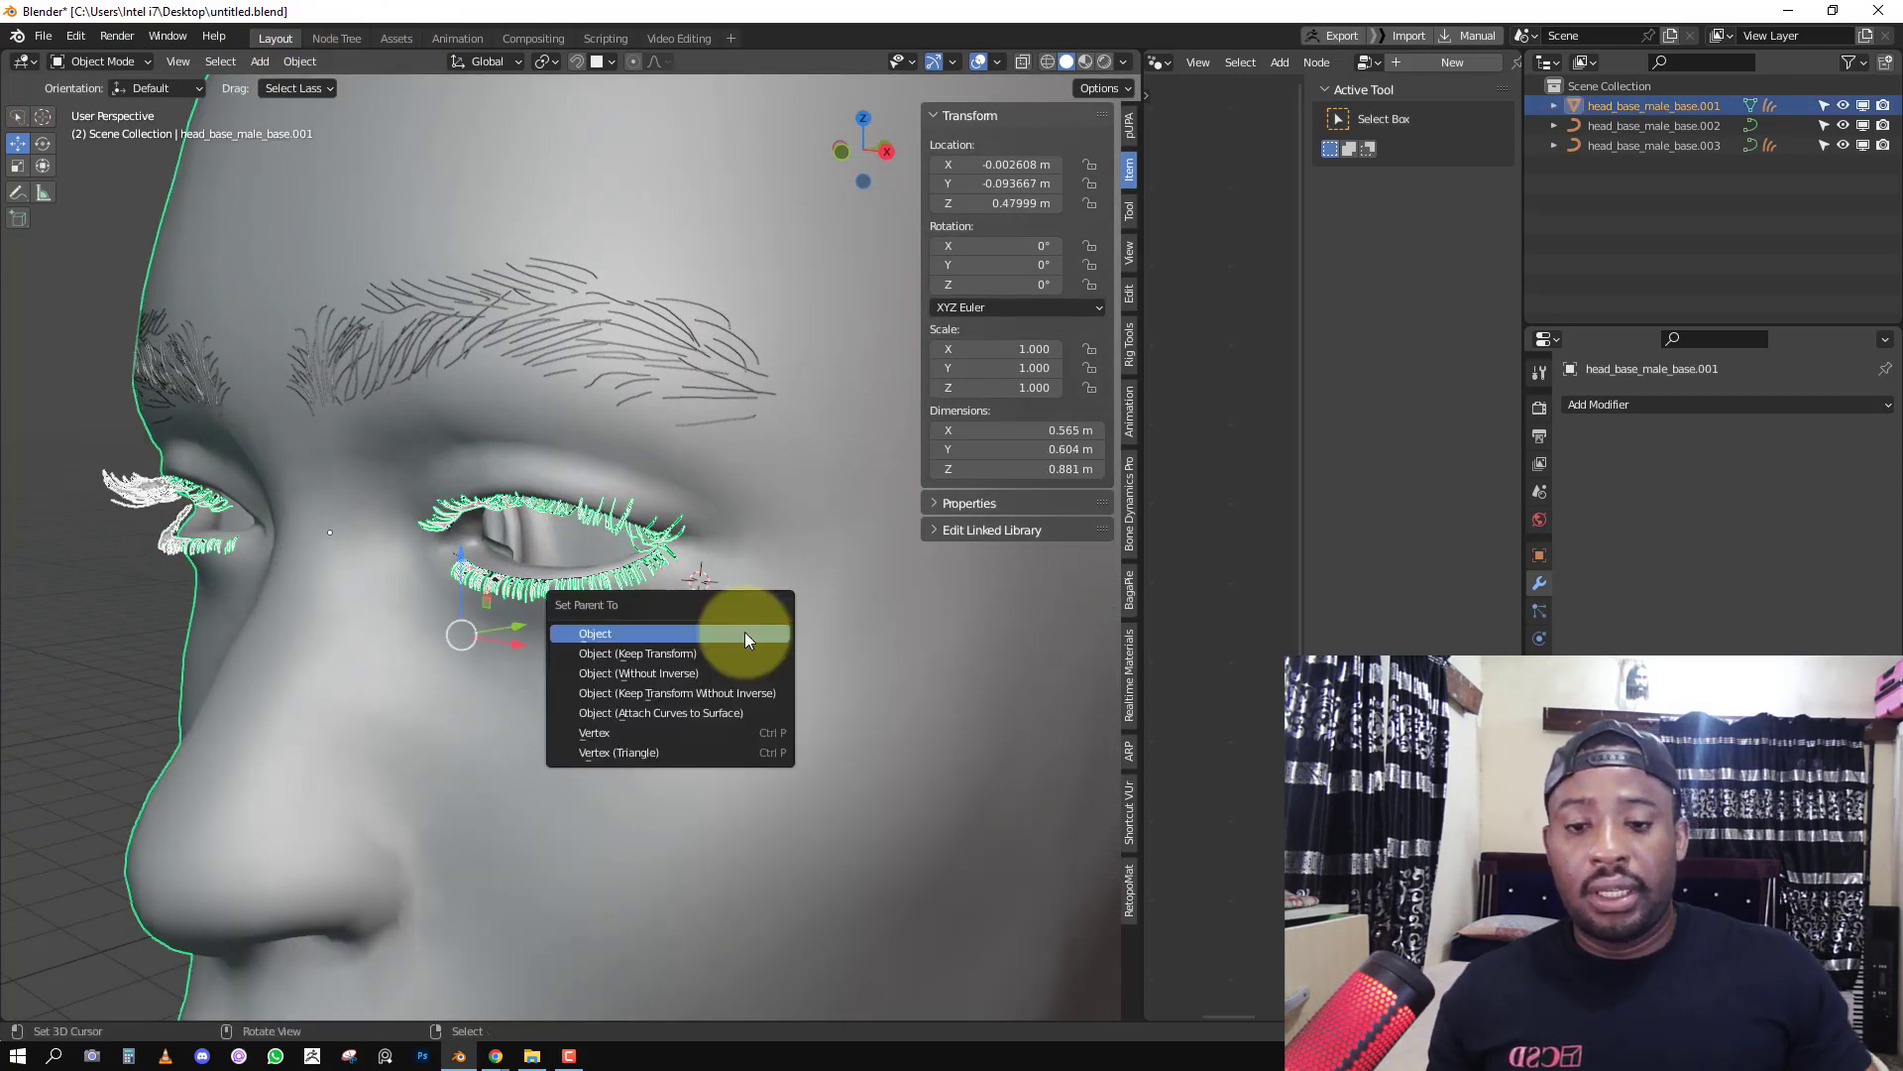
pyautogui.click(693, 712)
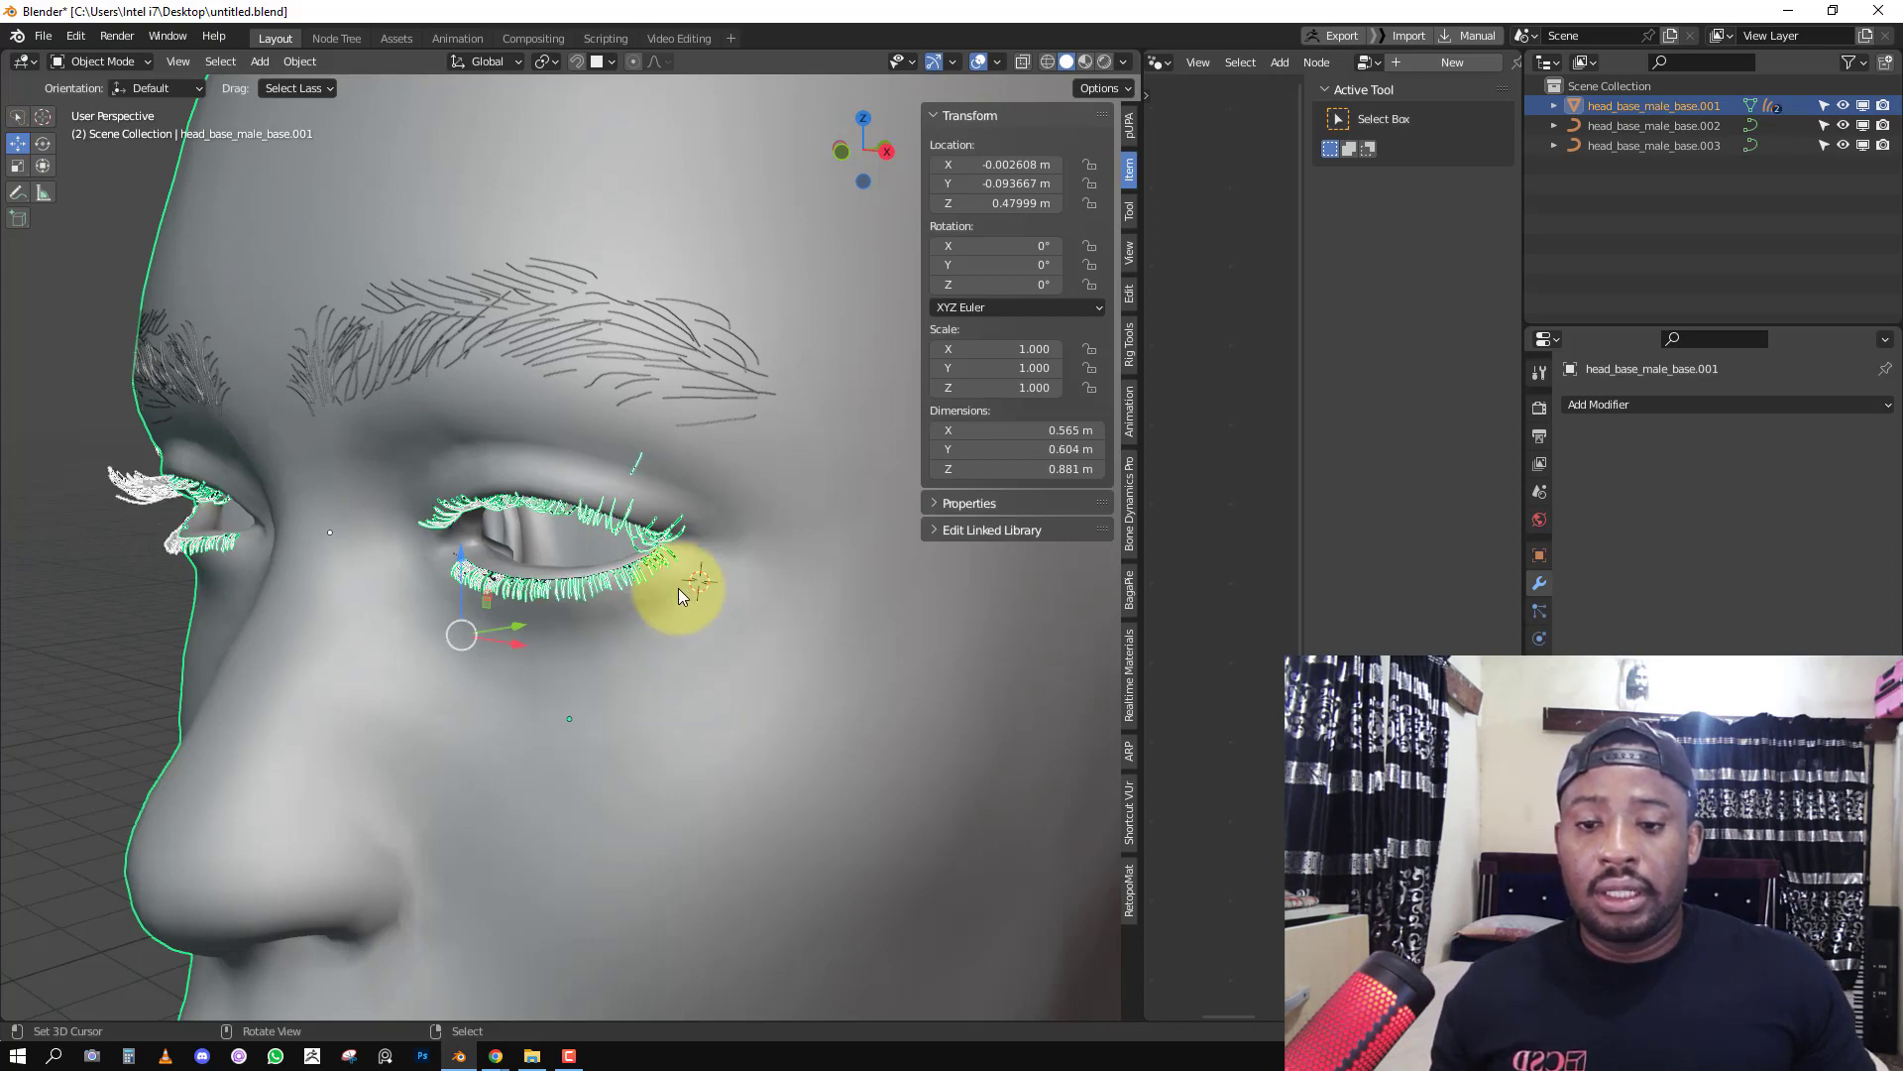
# Examine the attached lashes around the eye in solid and wireframe shading for stray curves.
pyautogui.moveTo(651, 558)
pyautogui.mouseDown(button='middle')
pyautogui.moveTo(700, 551)
pyautogui.moveTo(710, 511)
pyautogui.moveTo(644, 522)
pyautogui.moveTo(678, 489)
pyautogui.moveTo(721, 461)
pyautogui.moveTo(734, 483)
pyautogui.mouseUp(button='middle')
pyautogui.scroll(3, 711, 464)
pyautogui.scroll(1, 678, 489)
pyautogui.scroll(-2, 722, 461)
pyautogui.hotkey('shift', 'z')
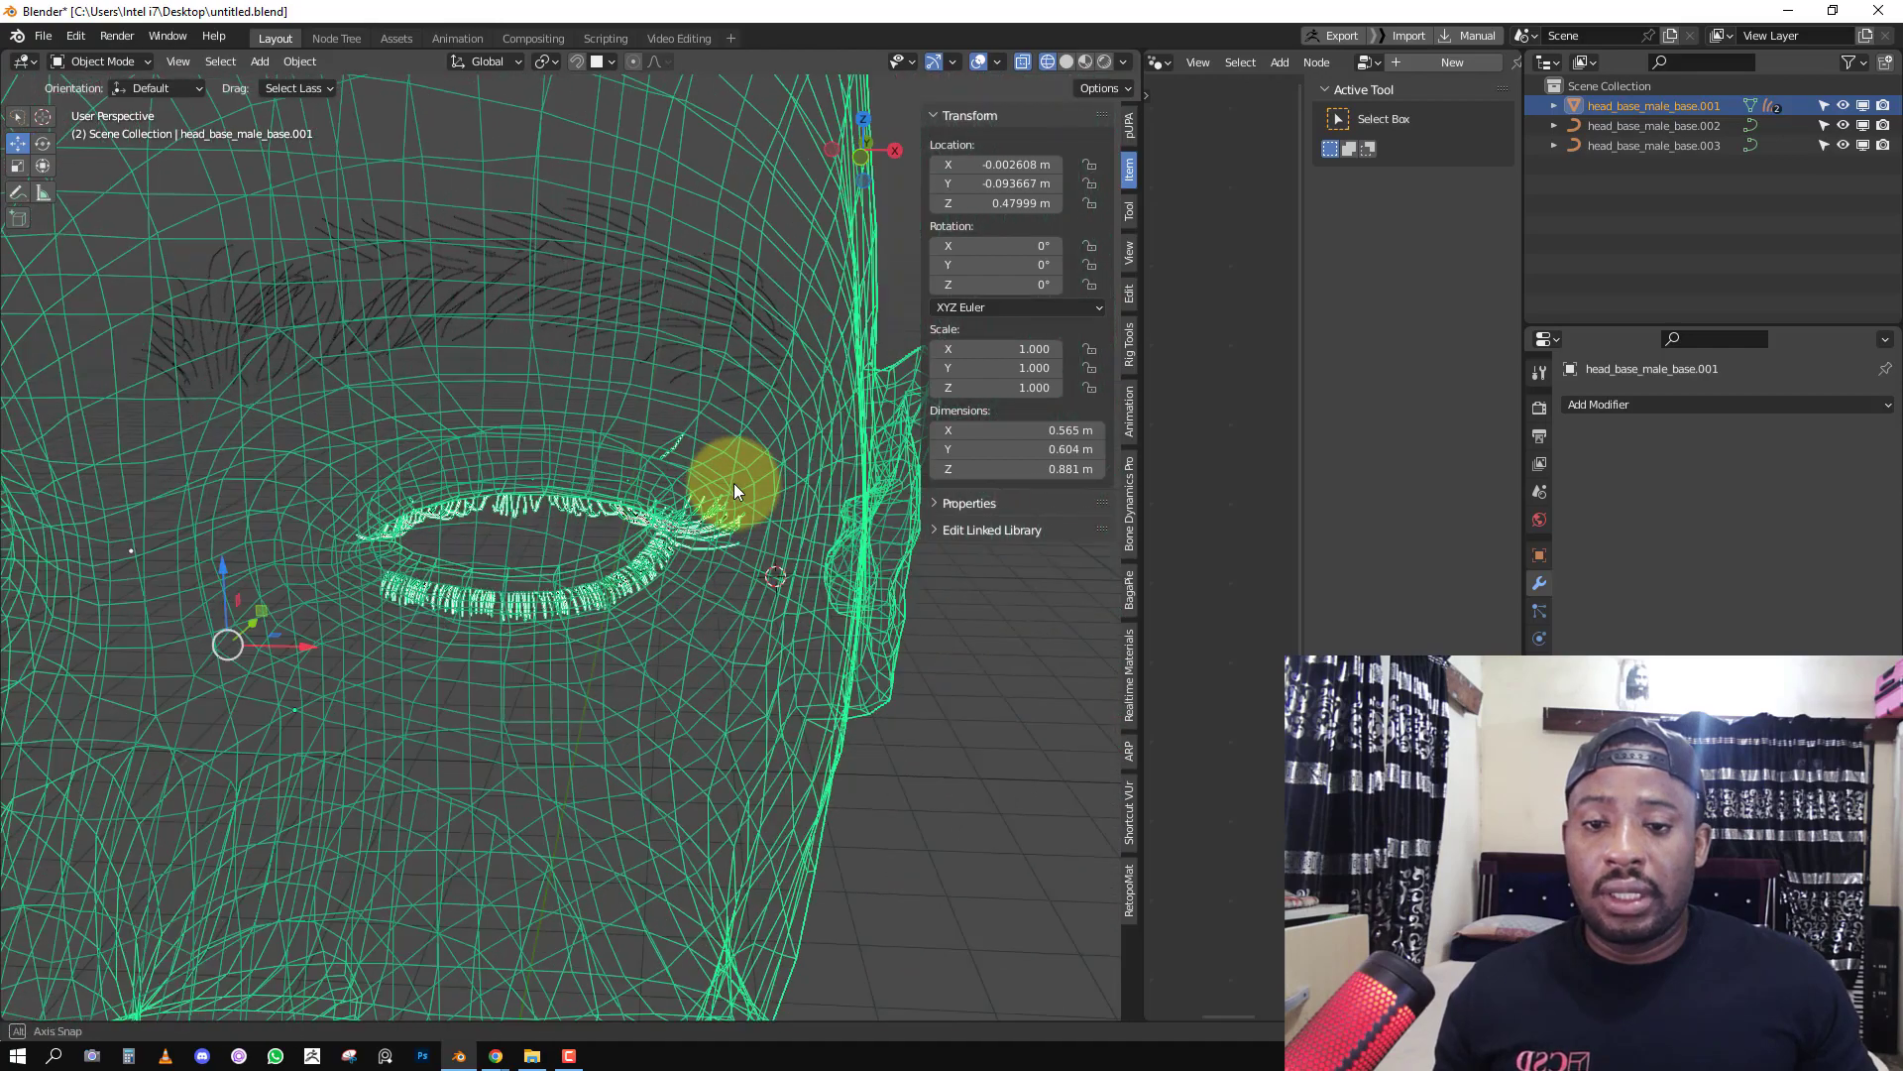
pyautogui.hotkey('shift', 'z')
pyautogui.scroll(-5, 651, 502)
pyautogui.moveTo(398, 522)
pyautogui.mouseDown(button='middle')
pyautogui.moveTo(671, 467)
pyautogui.moveTo(594, 476)
pyautogui.moveTo(583, 504)
pyautogui.mouseUp(button='middle')
pyautogui.scroll(4, 673, 508)
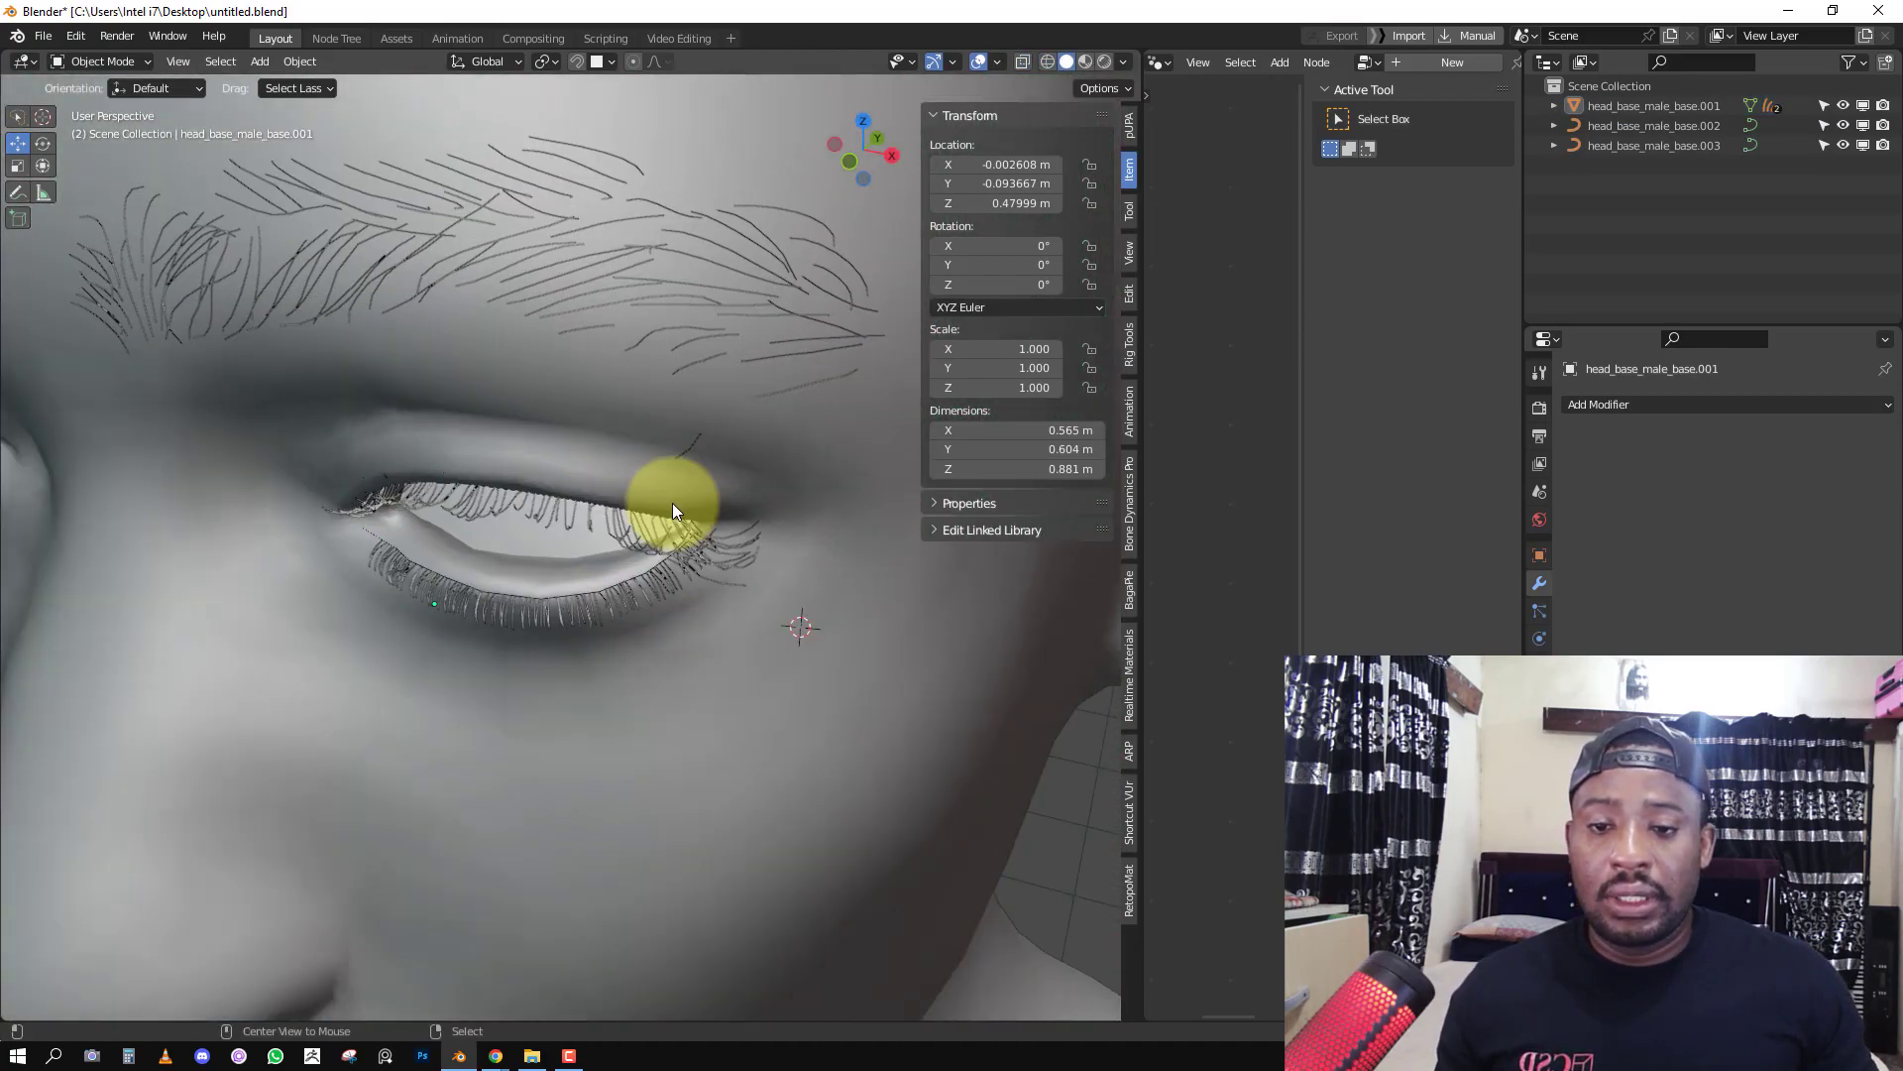
pyautogui.scroll(-2, 673, 503)
# Select the attached lashes and switch them to Sculpt Mode.
pyautogui.click(669, 474)
pyautogui.moveTo(684, 438); pyautogui.dragTo(727, 485, button='middle')
pyautogui.scroll(2, 727, 485)
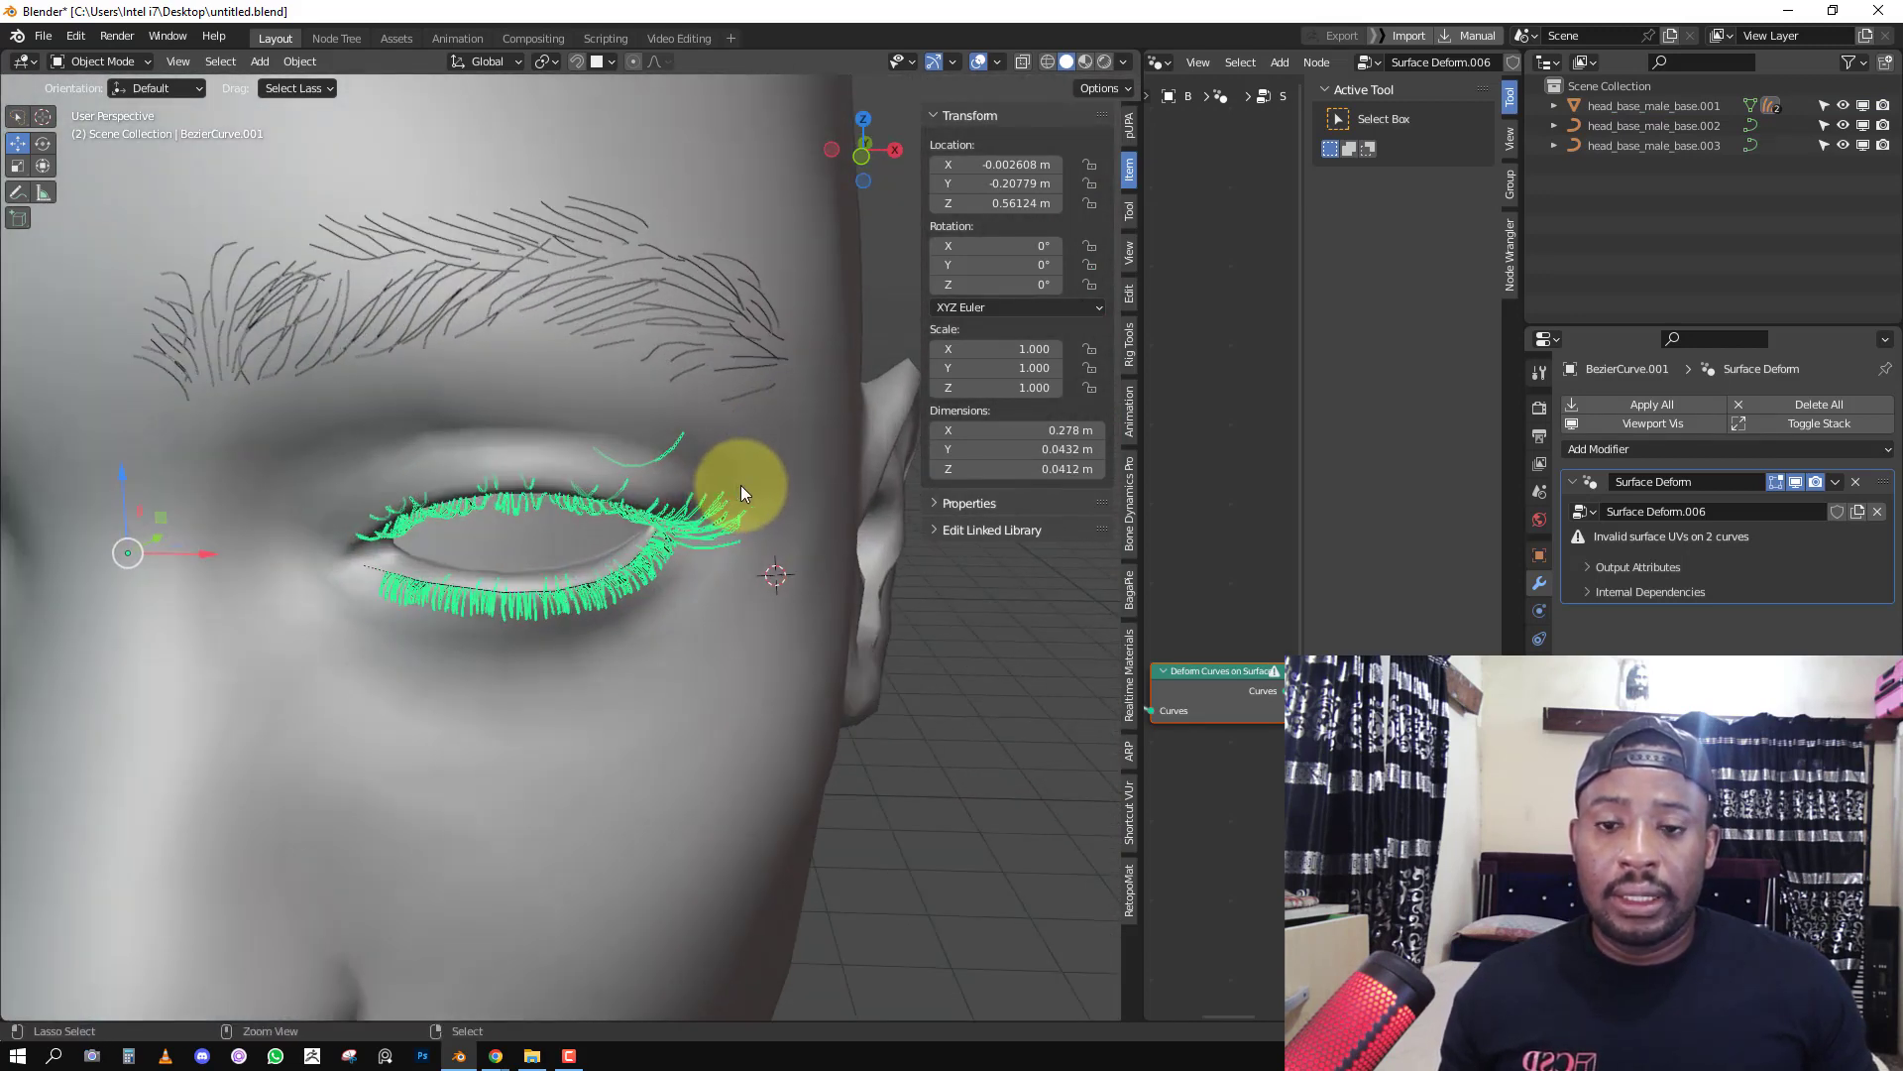
pyautogui.hotkey('ctrl', 'Tab')
pyautogui.click(860, 479)
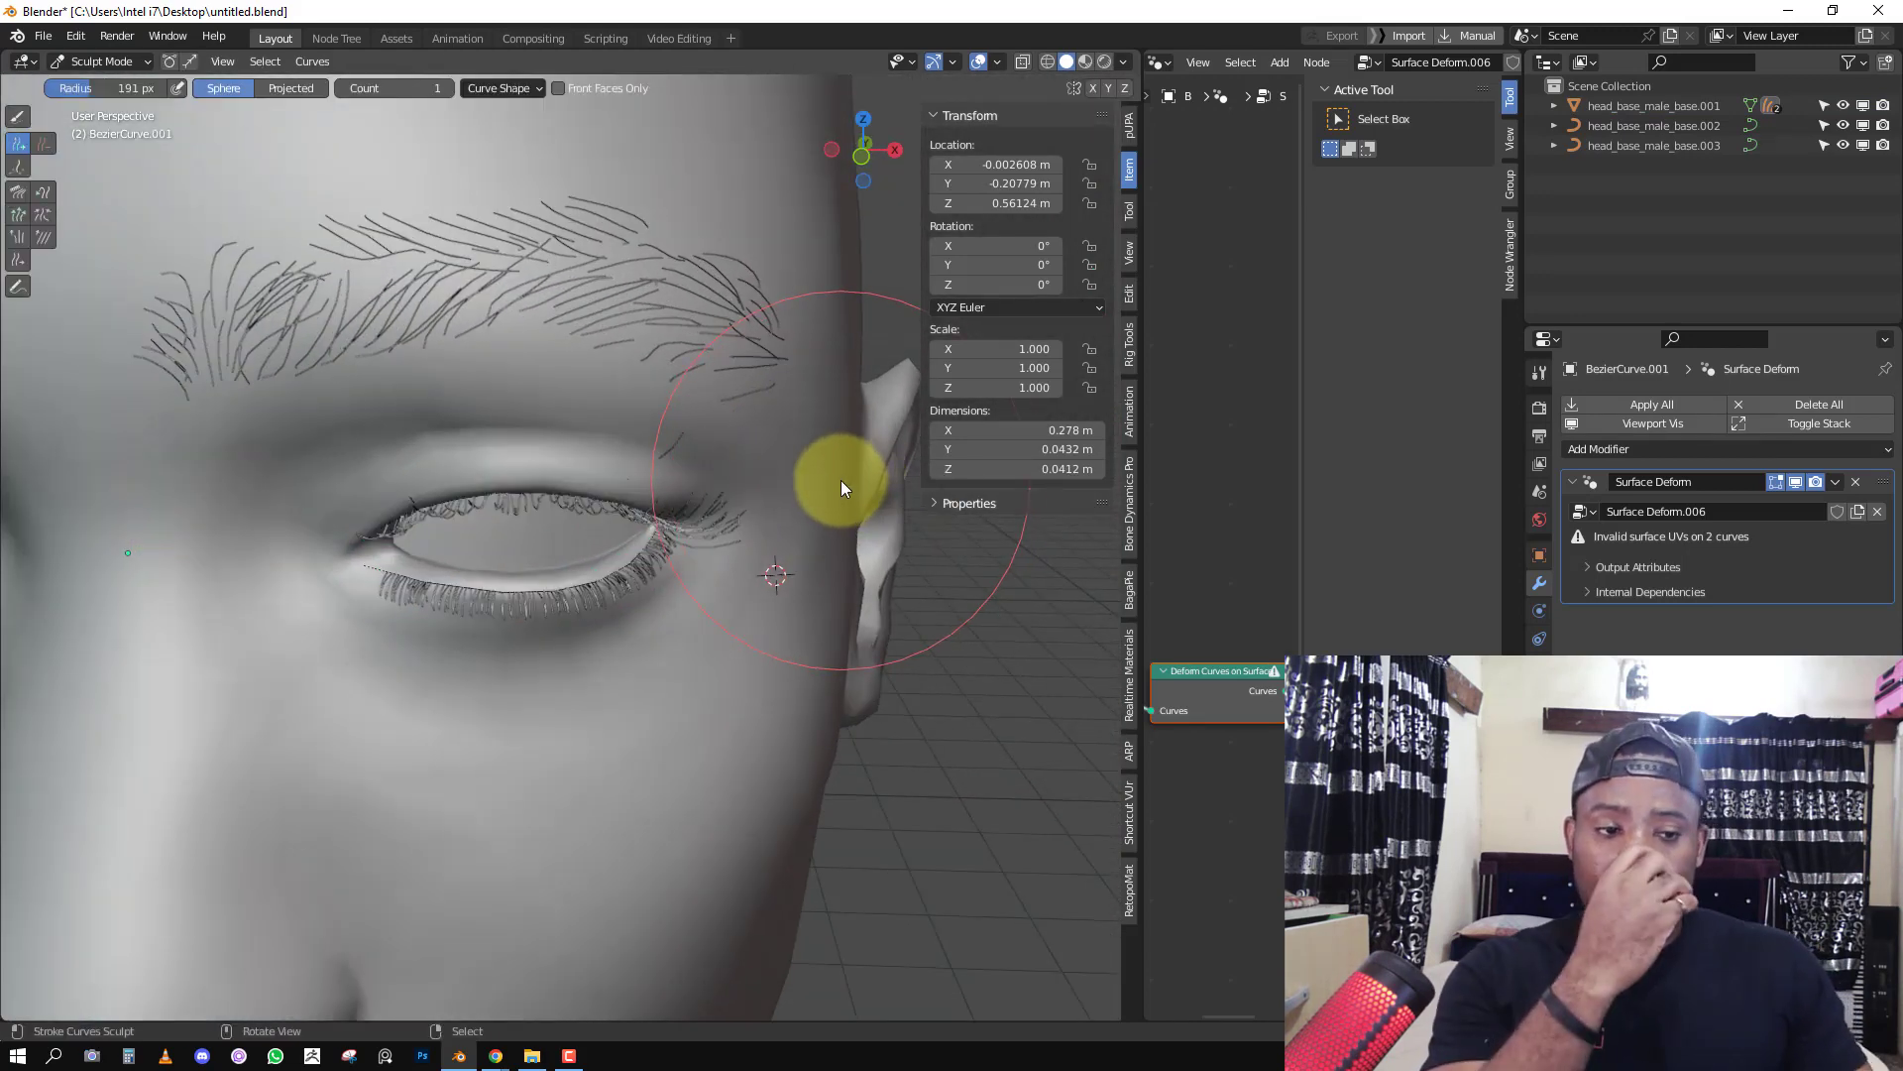
# Erase the stray lashes above the outer eye corner using the Delete brush with a radius of 45 px.
pyautogui.moveTo(841, 480); pyautogui.dragTo(781, 484, button='middle')
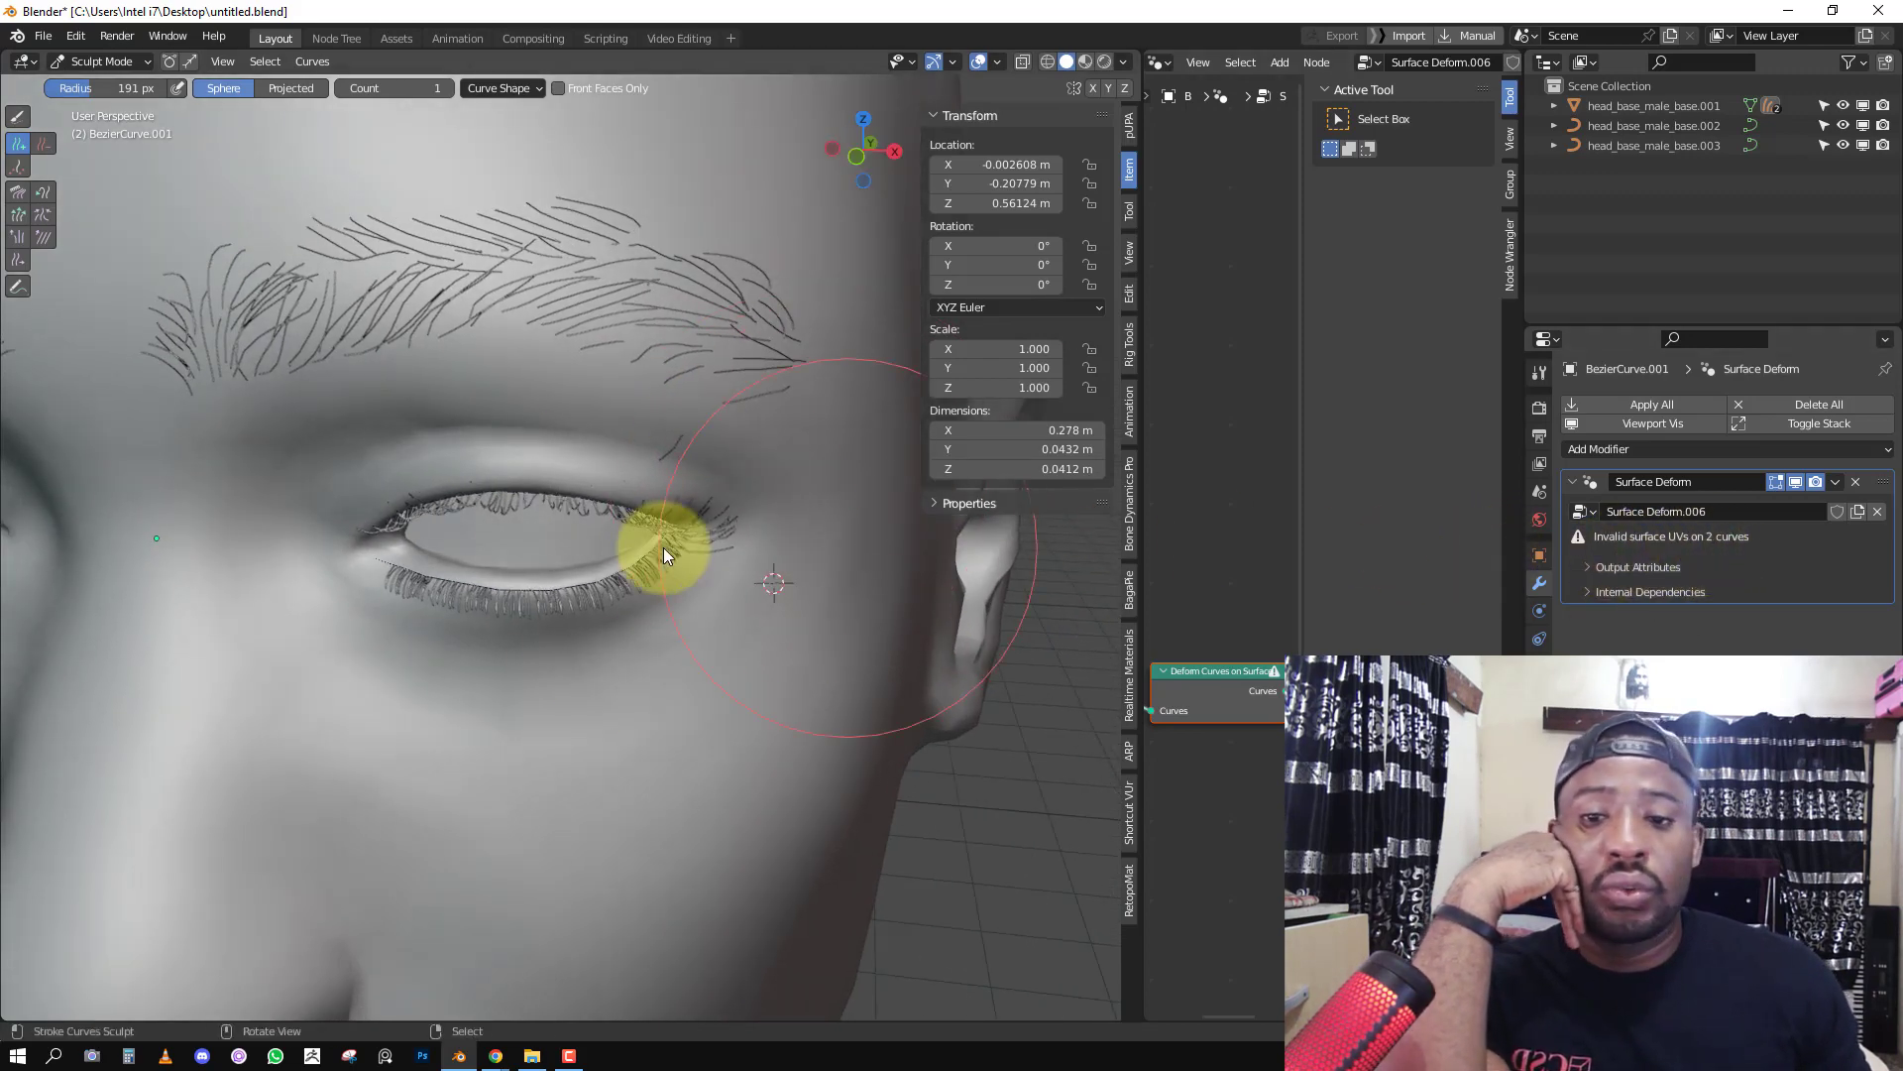
pyautogui.moveTo(663, 547); pyautogui.dragTo(580, 545, button='middle')
pyautogui.hotkey('shift', 'space')
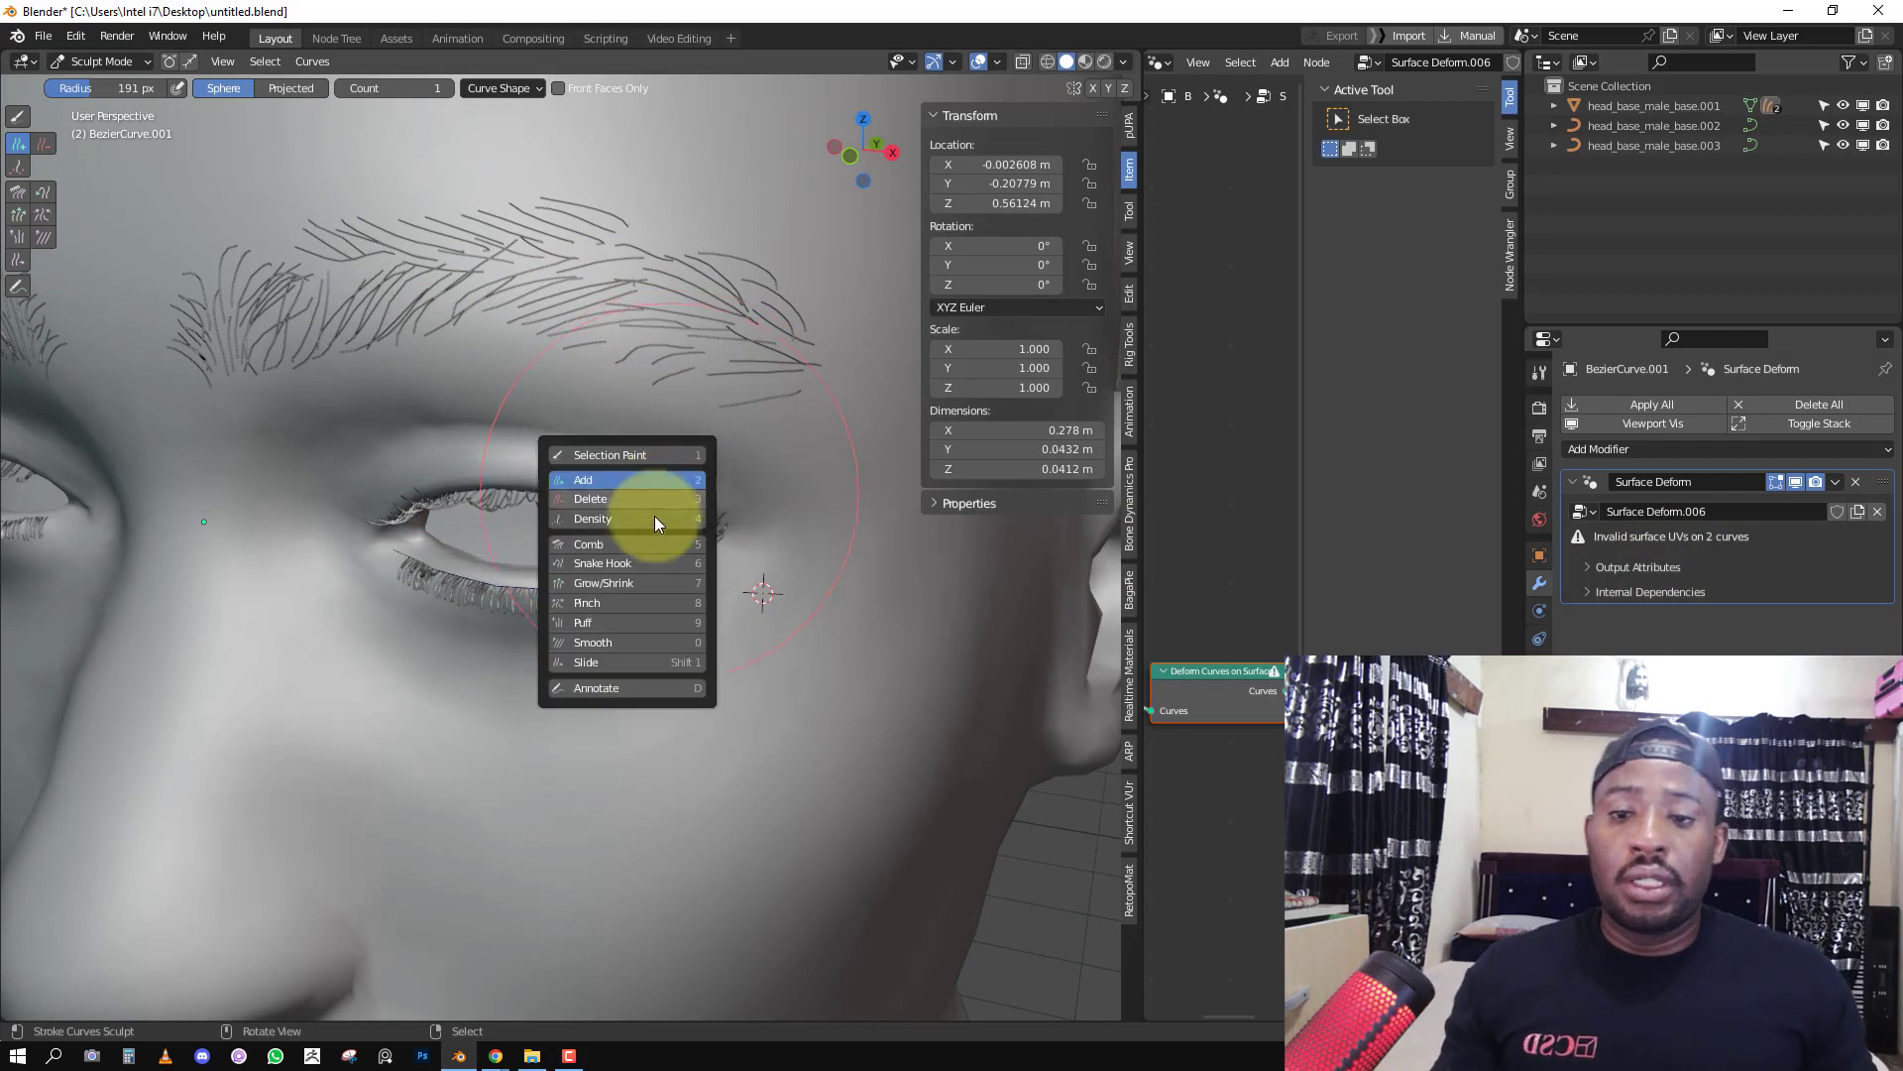
pyautogui.click(578, 501)
pyautogui.scroll(1, 735, 399)
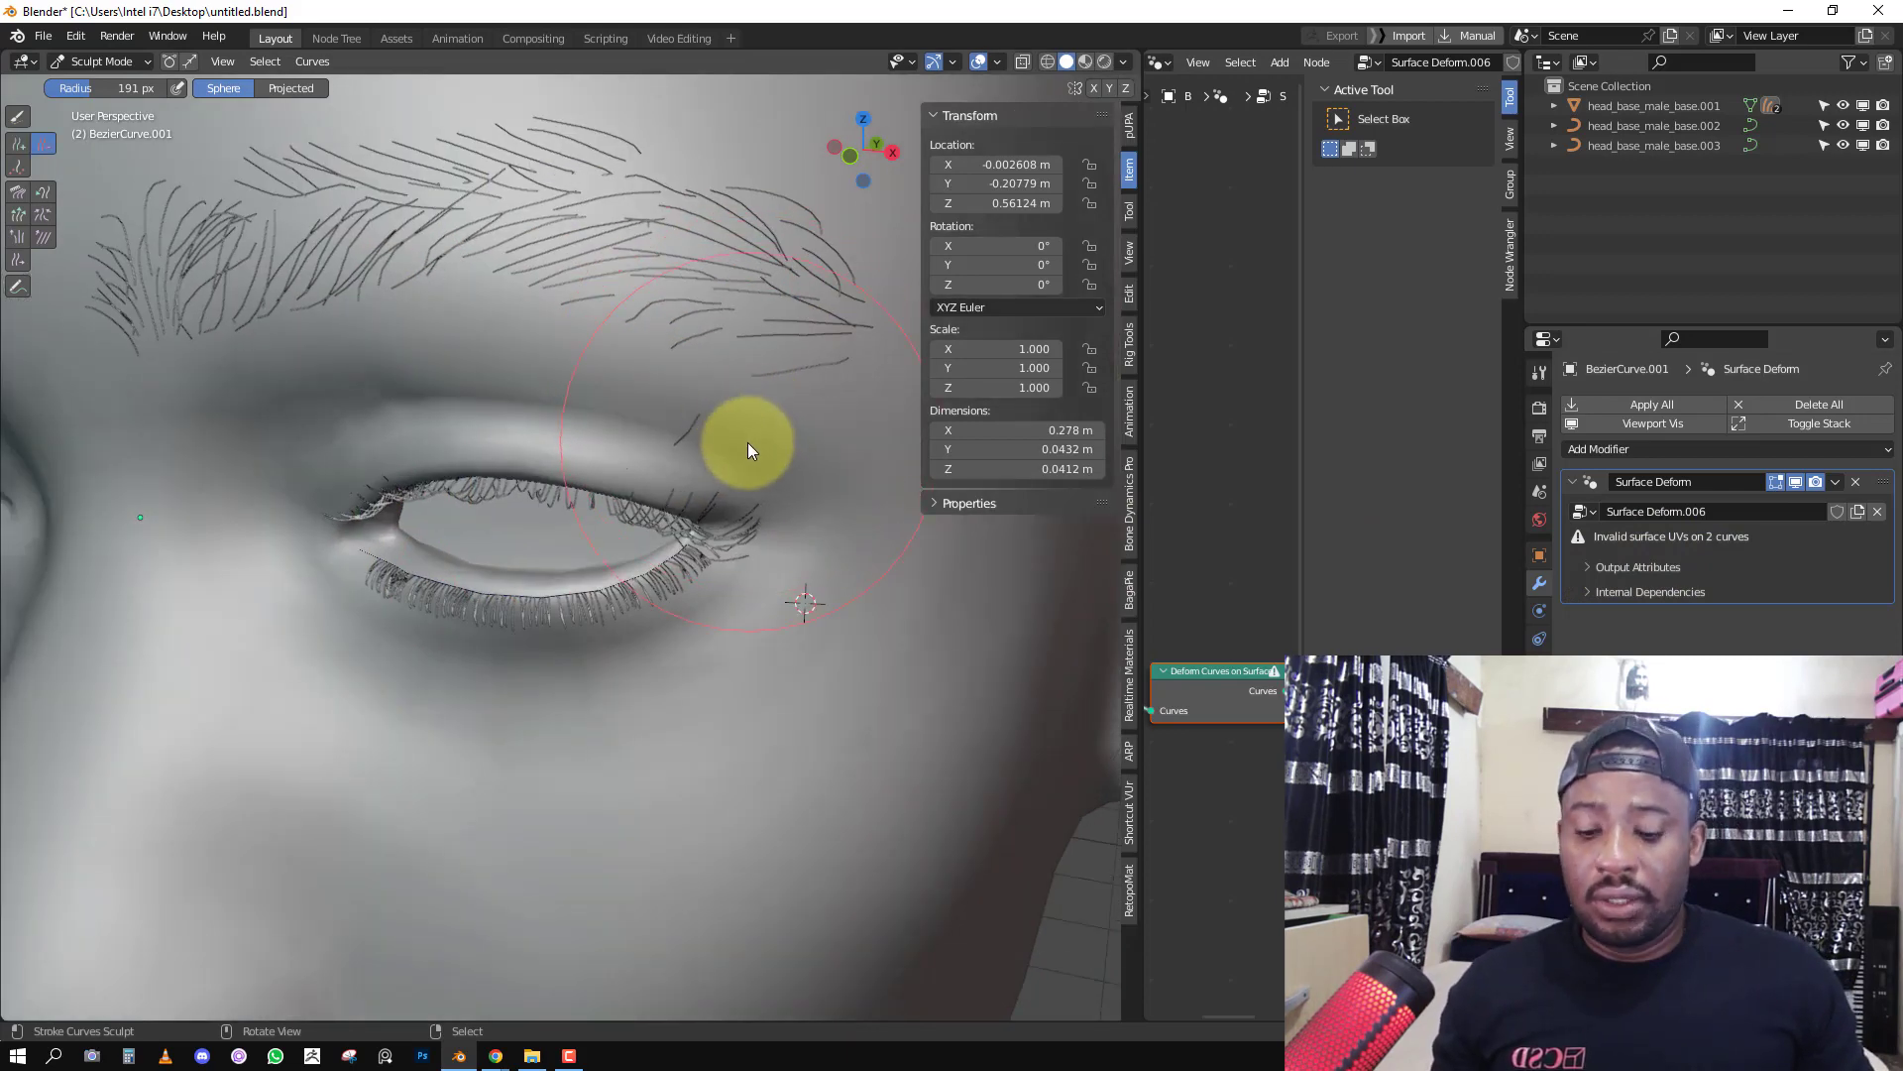
pyautogui.press('f')
pyautogui.click(685, 427)
pyautogui.hotkey('shift', 'z')
pyautogui.hotkey('shift', 'z')
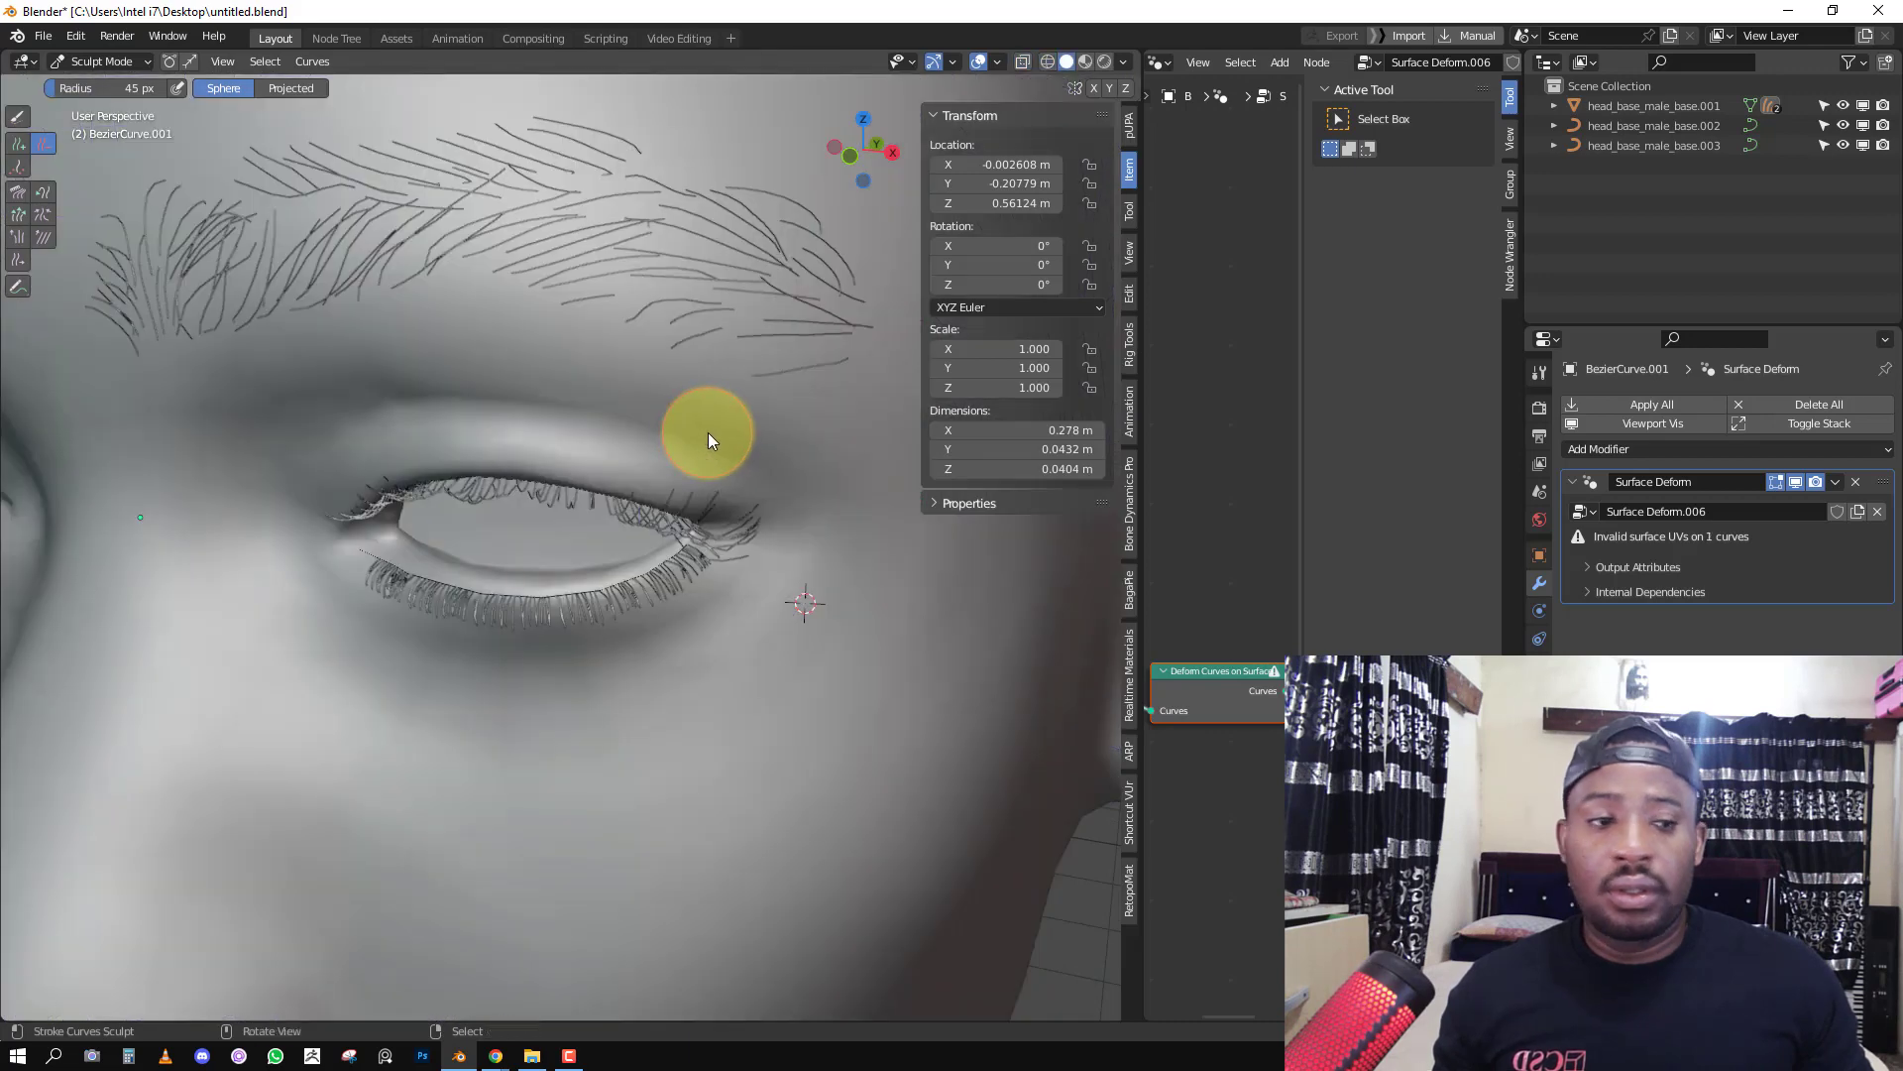
# Fill the gaps in the other eye's upper lashes using the Add brush with Length, Shape and Point Count interpolation enabled.
pyautogui.scroll(-2, 563, 460)
pyautogui.moveTo(302, 468)
pyautogui.keyDown('shift'); pyautogui.mouseDown(button='middle')
pyautogui.moveTo(659, 509)
pyautogui.moveTo(309, 443)
pyautogui.moveTo(152, 443)
pyautogui.moveTo(424, 473)
pyautogui.mouseUp(button='middle'); pyautogui.keyUp('shift')
pyautogui.scroll(1, 339, 454)
pyautogui.keyDown('shift'); pyautogui.moveTo(133, 565); pyautogui.dragTo(473, 419, button='middle'); pyautogui.keyUp('shift')
pyautogui.scroll(2, 422, 569)
pyautogui.hotkey('shift', 'space')
pyautogui.click(415, 408)
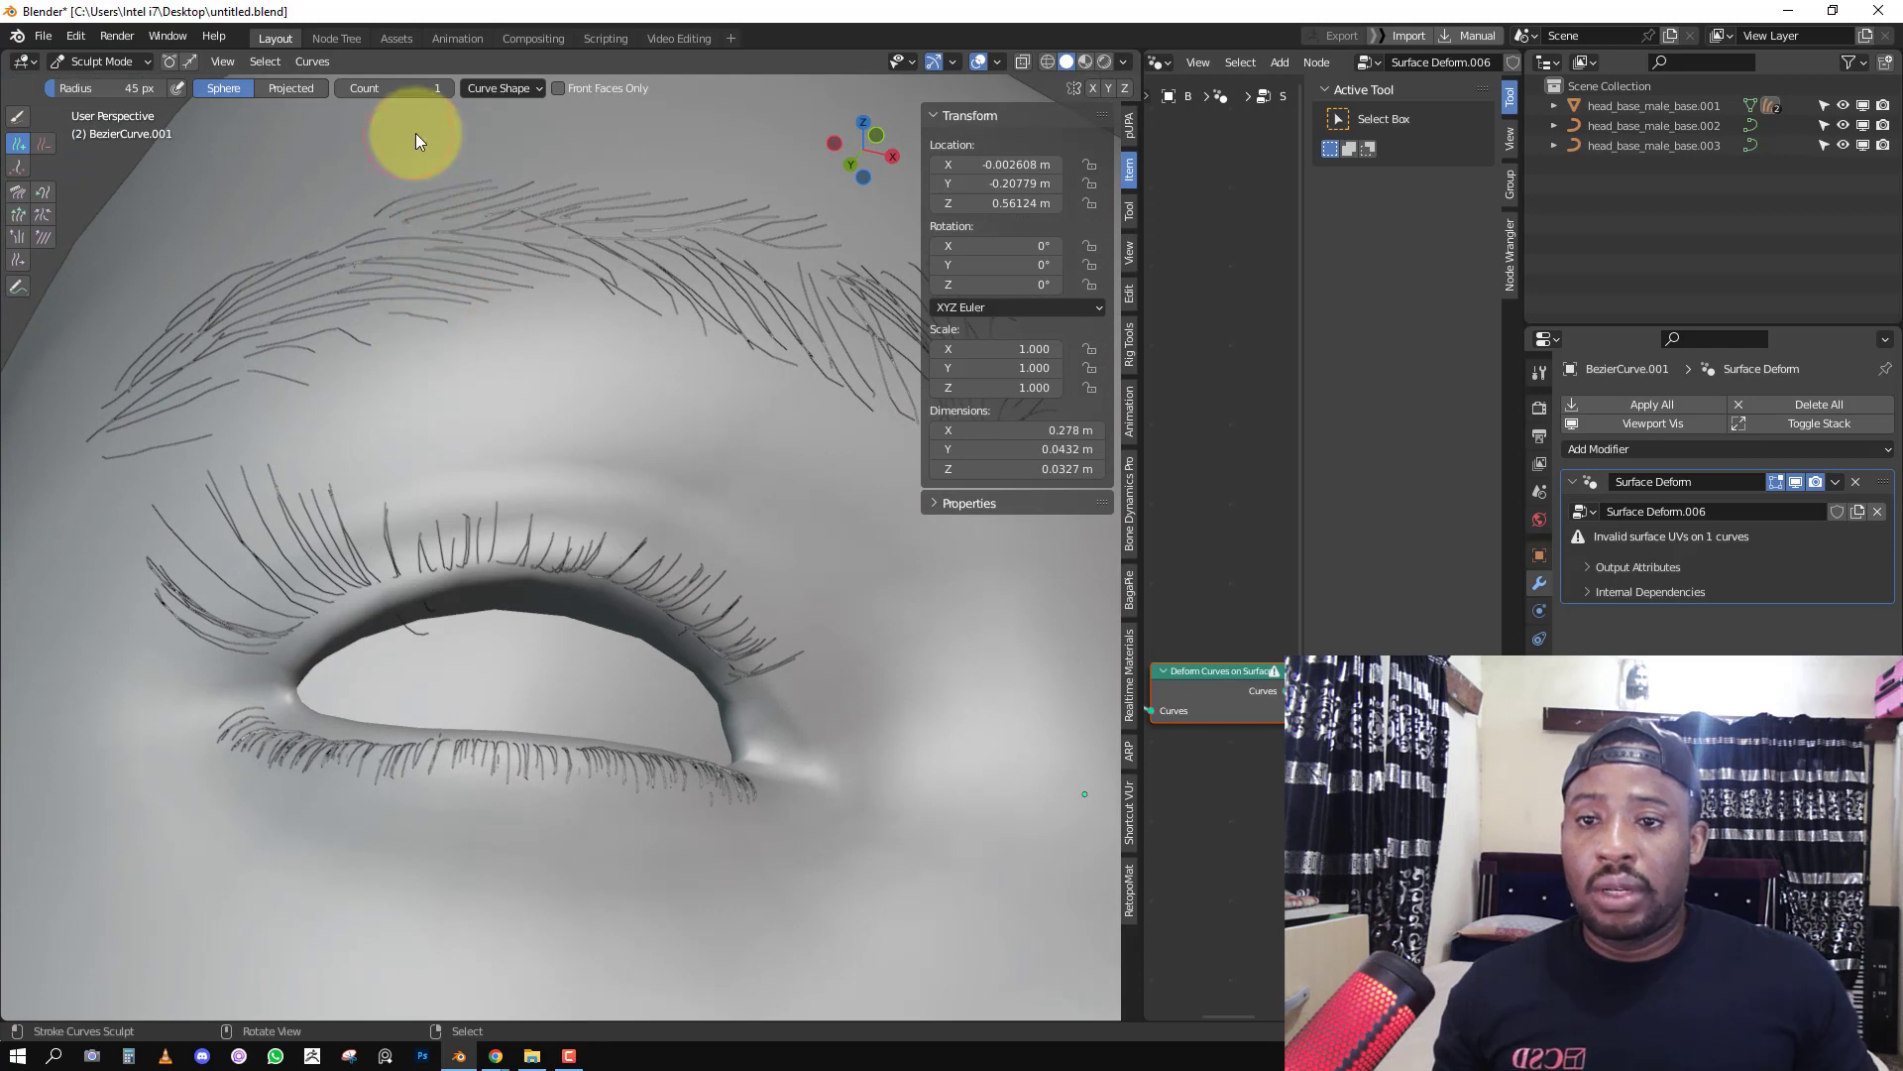
pyautogui.click(498, 87)
pyautogui.click(501, 129)
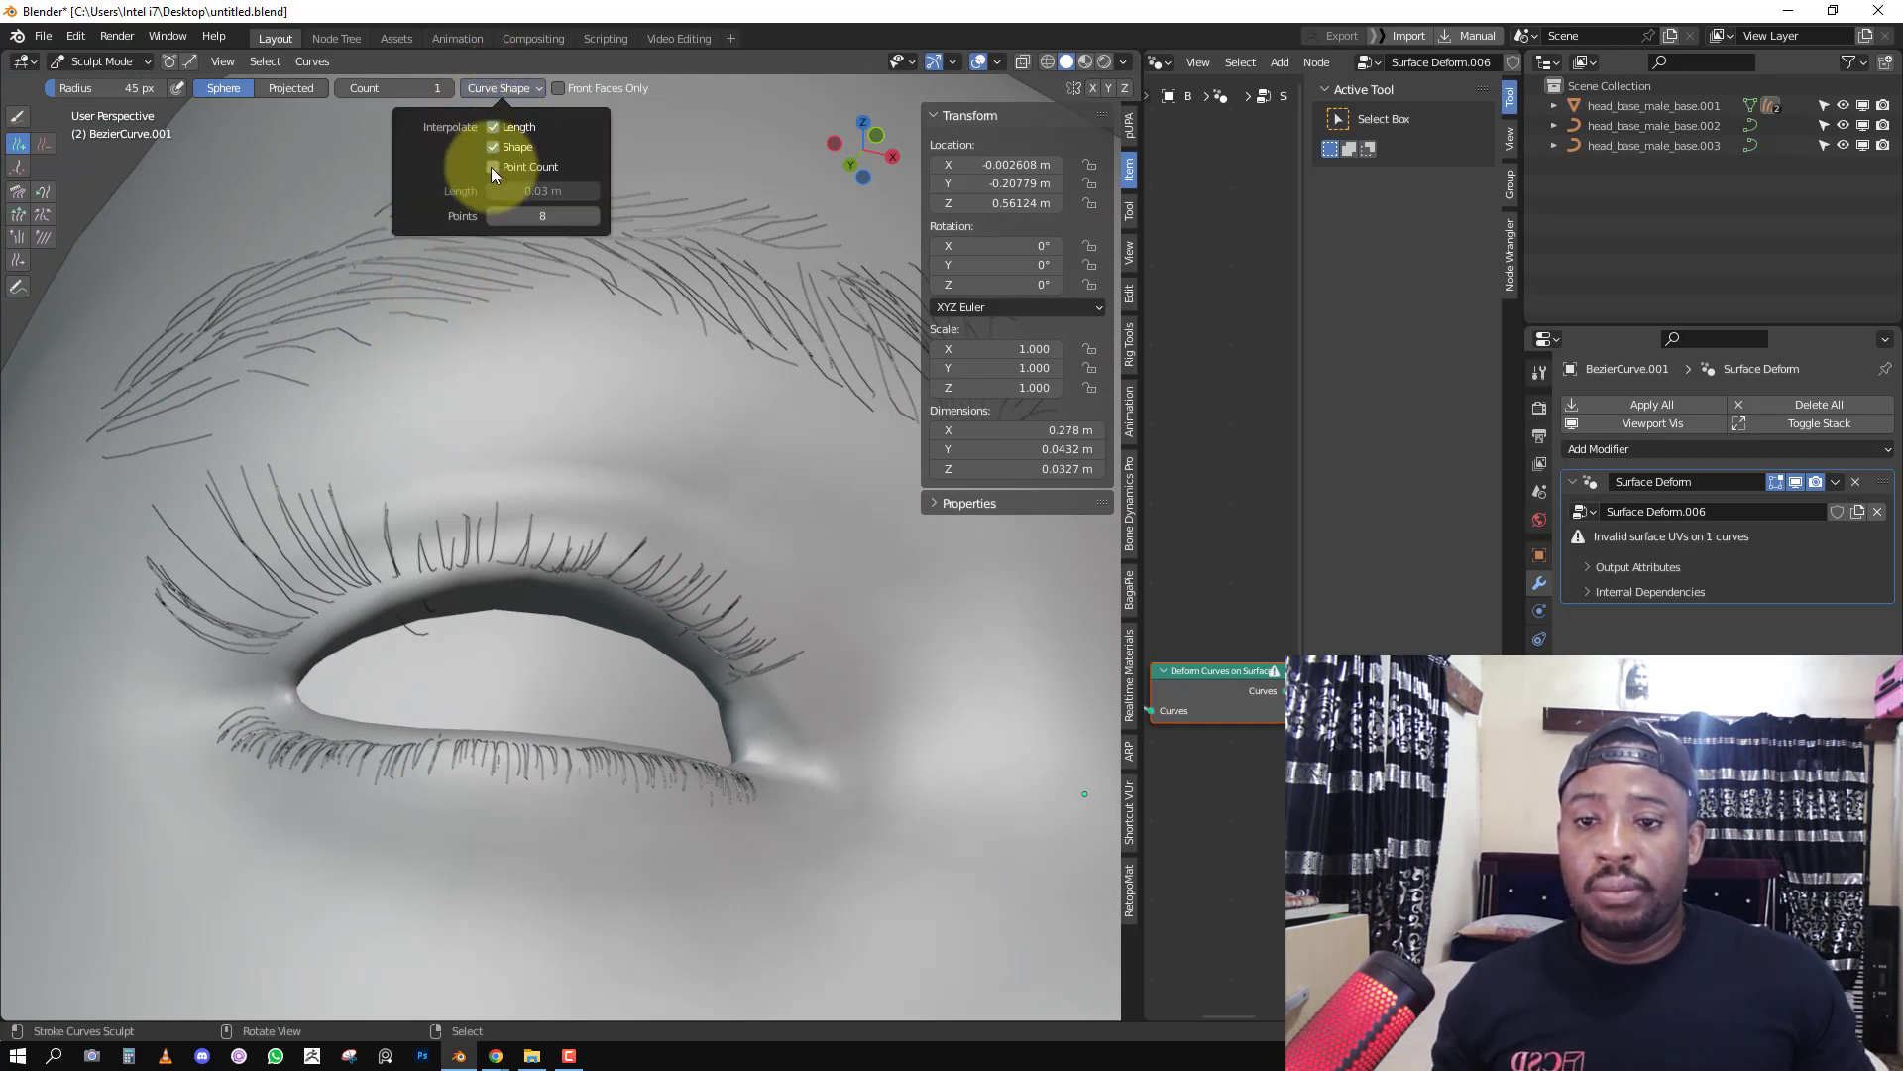
pyautogui.click(493, 166)
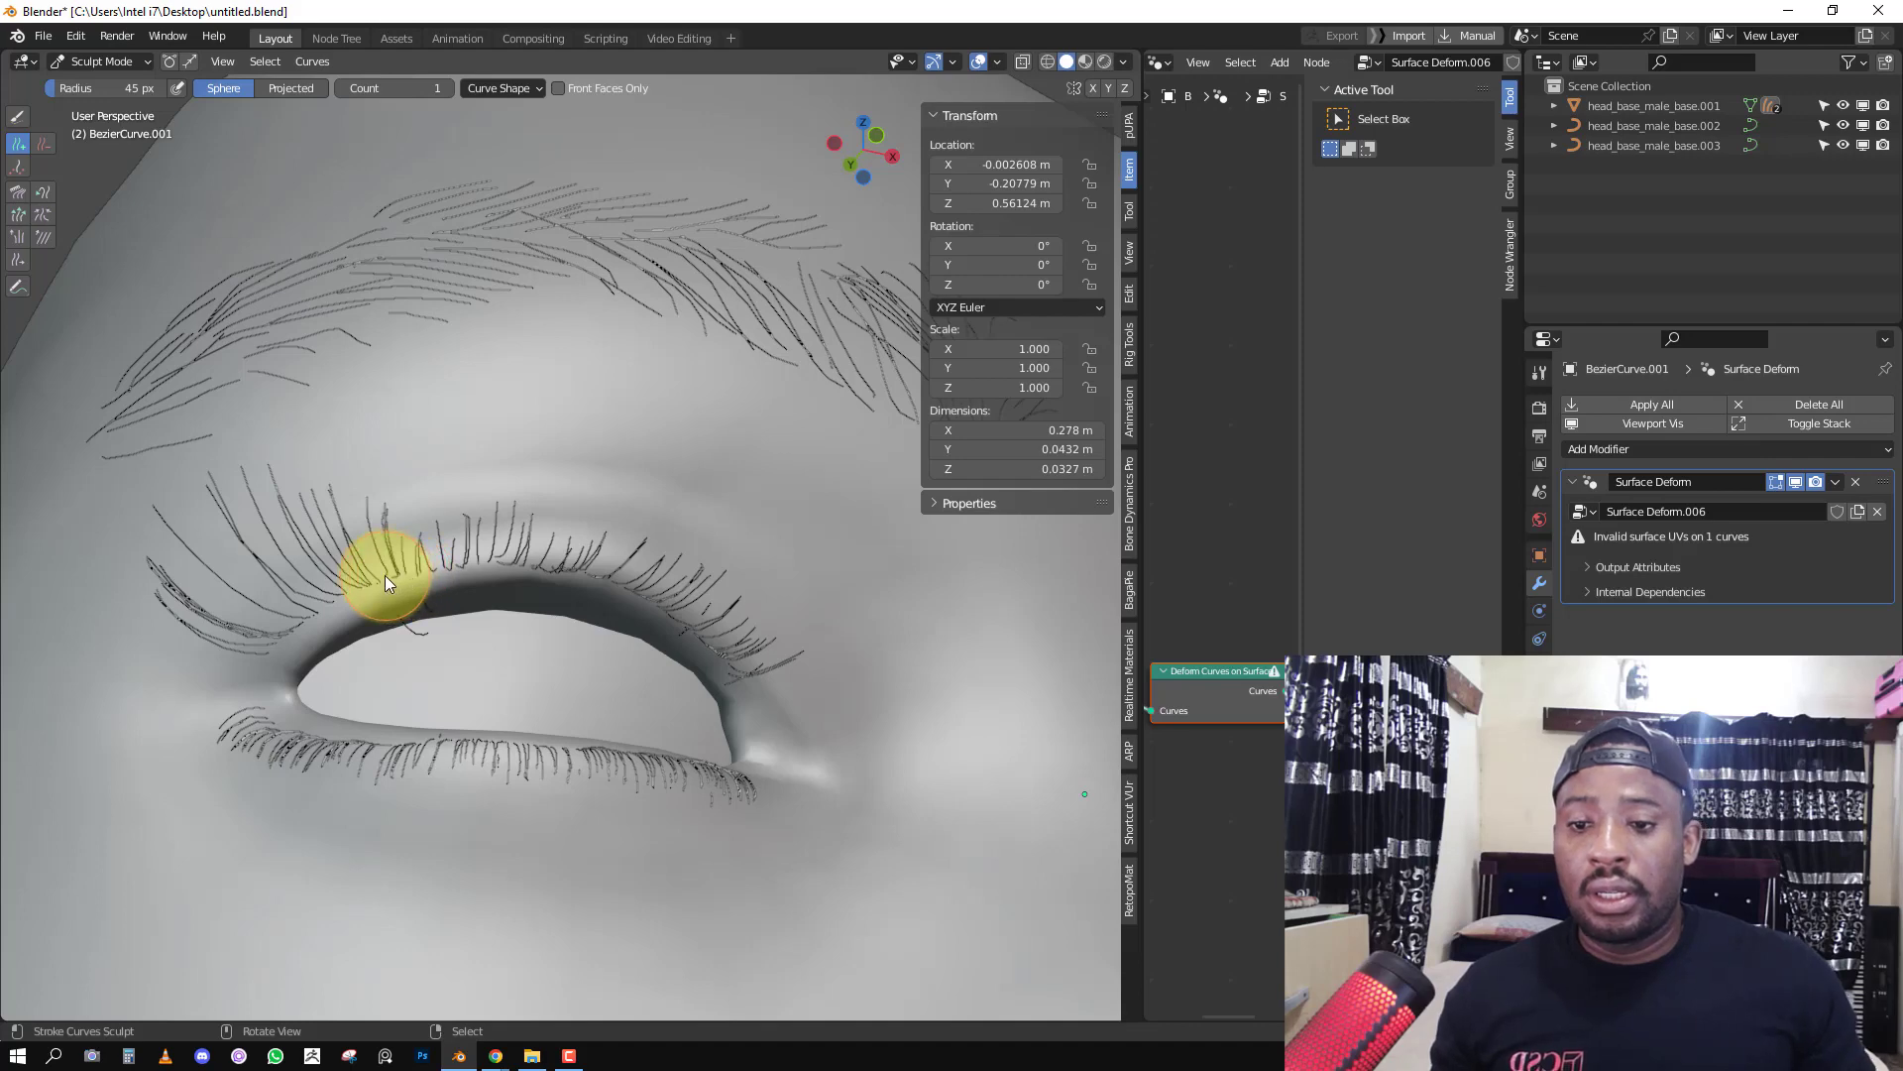
# Erase the stray lash beneath the first eye's upper lid using the Delete brush with a radius of 12 px.
pyautogui.scroll(-3, 384, 575)
pyautogui.moveTo(605, 551); pyautogui.dragTo(527, 600, button='middle')
pyautogui.keyDown('shift'); pyautogui.moveTo(675, 638); pyautogui.dragTo(466, 655, button='middle'); pyautogui.keyUp('shift')
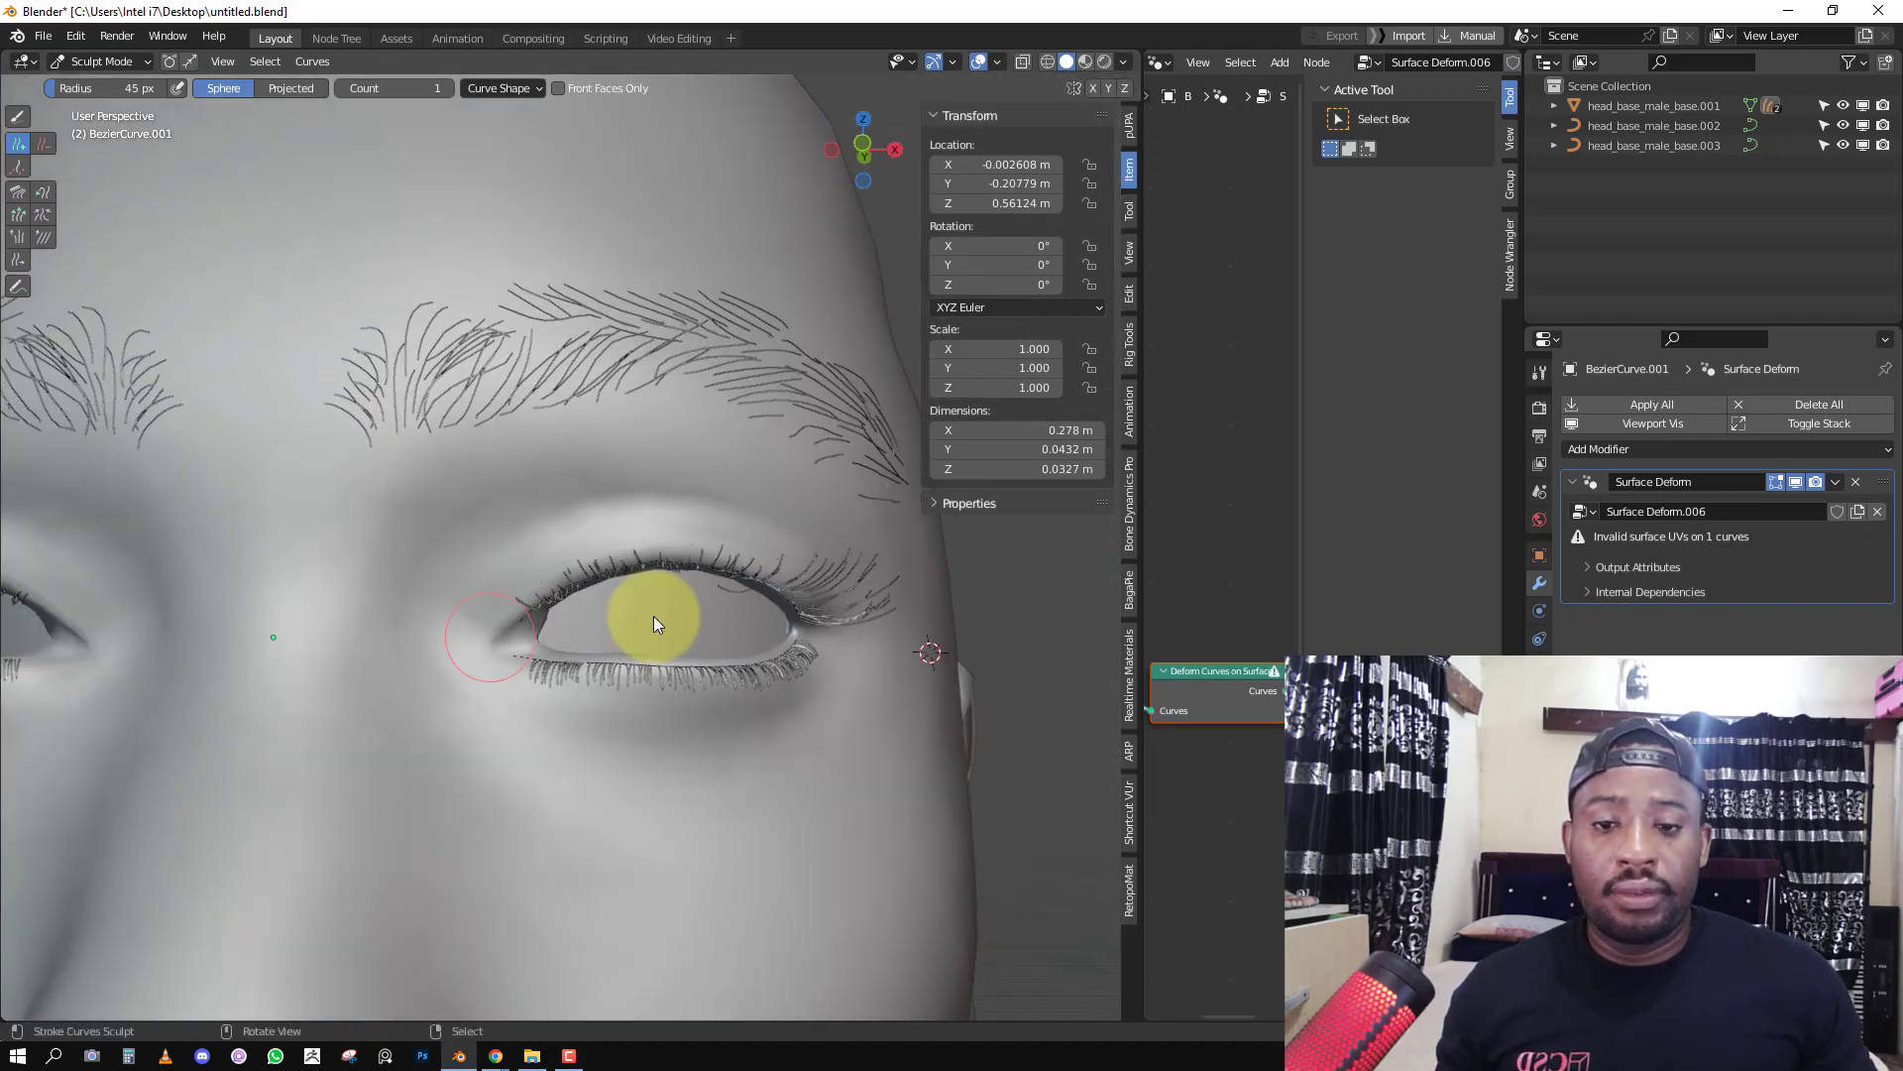
pyautogui.scroll(2, 653, 615)
pyautogui.moveTo(791, 574); pyautogui.dragTo(769, 484, button='middle')
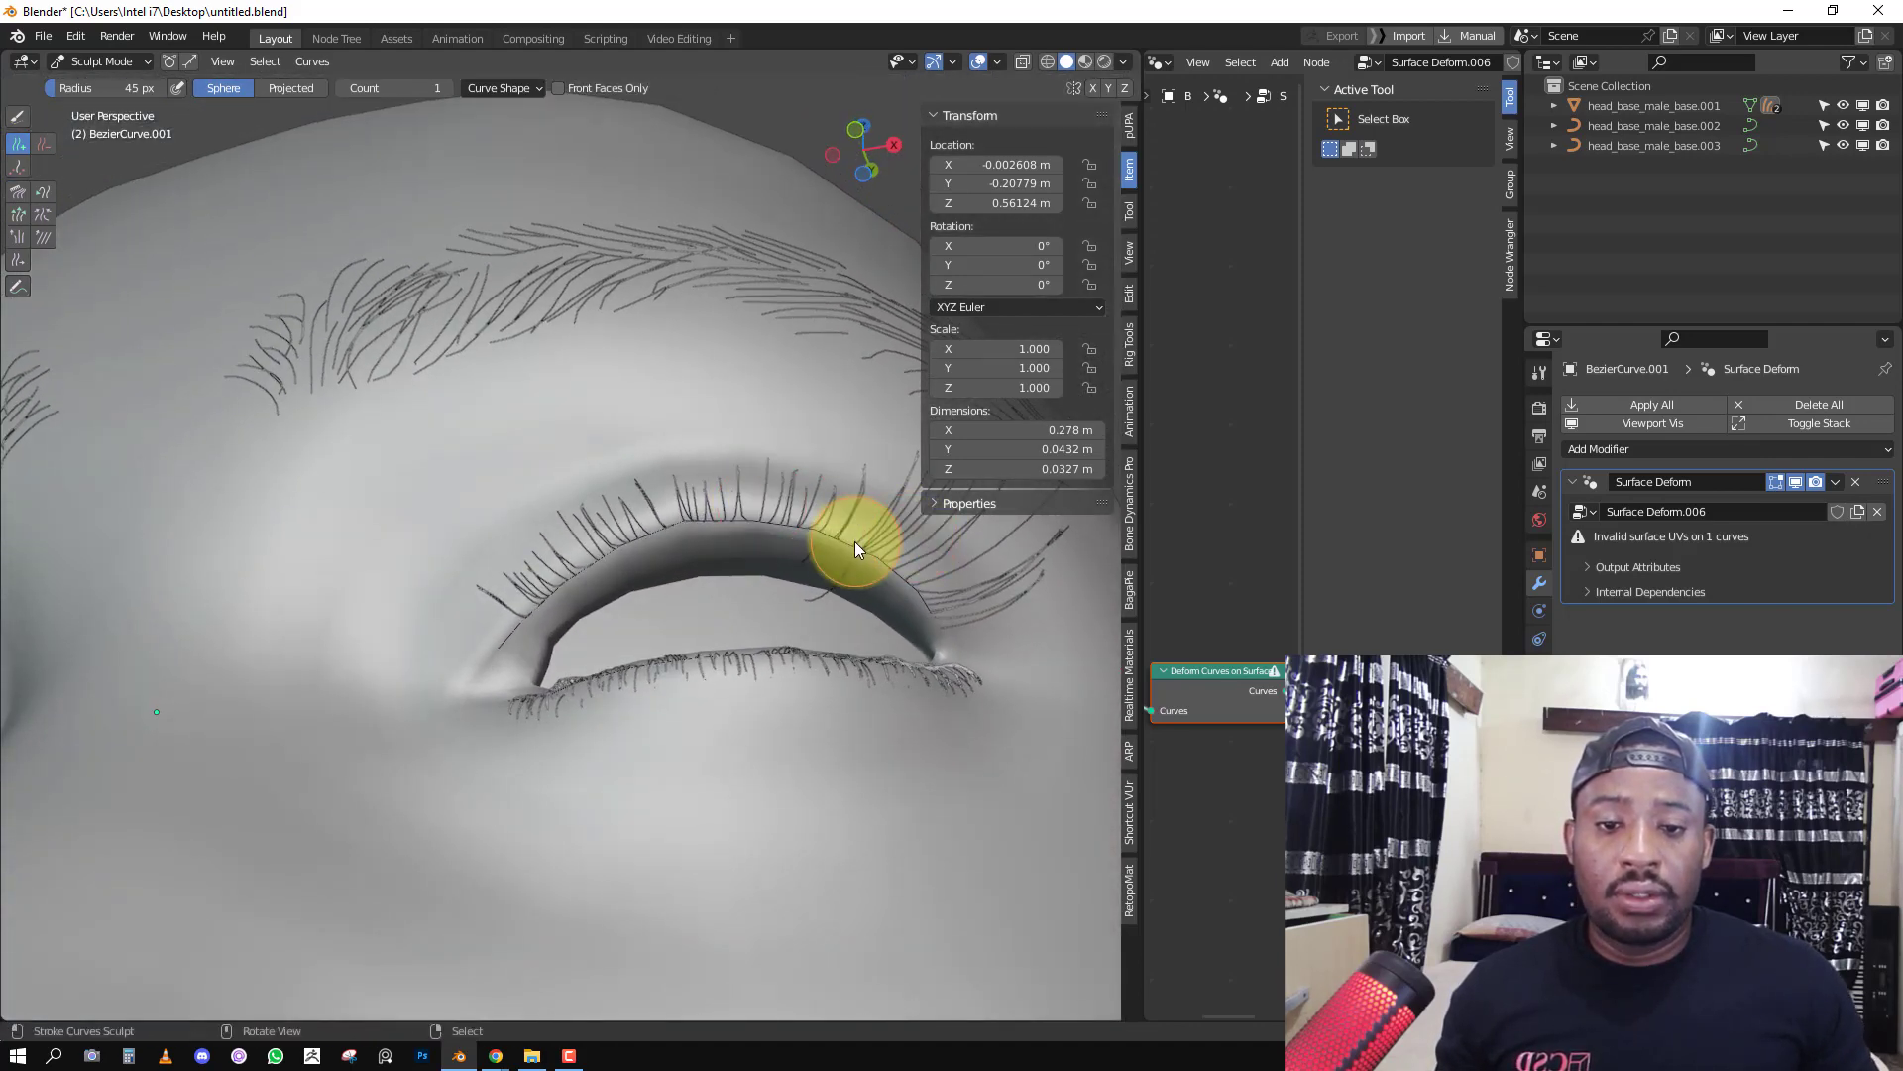
pyautogui.moveTo(848, 539); pyautogui.dragTo(834, 496, button='middle')
pyautogui.hotkey('shift', 'space')
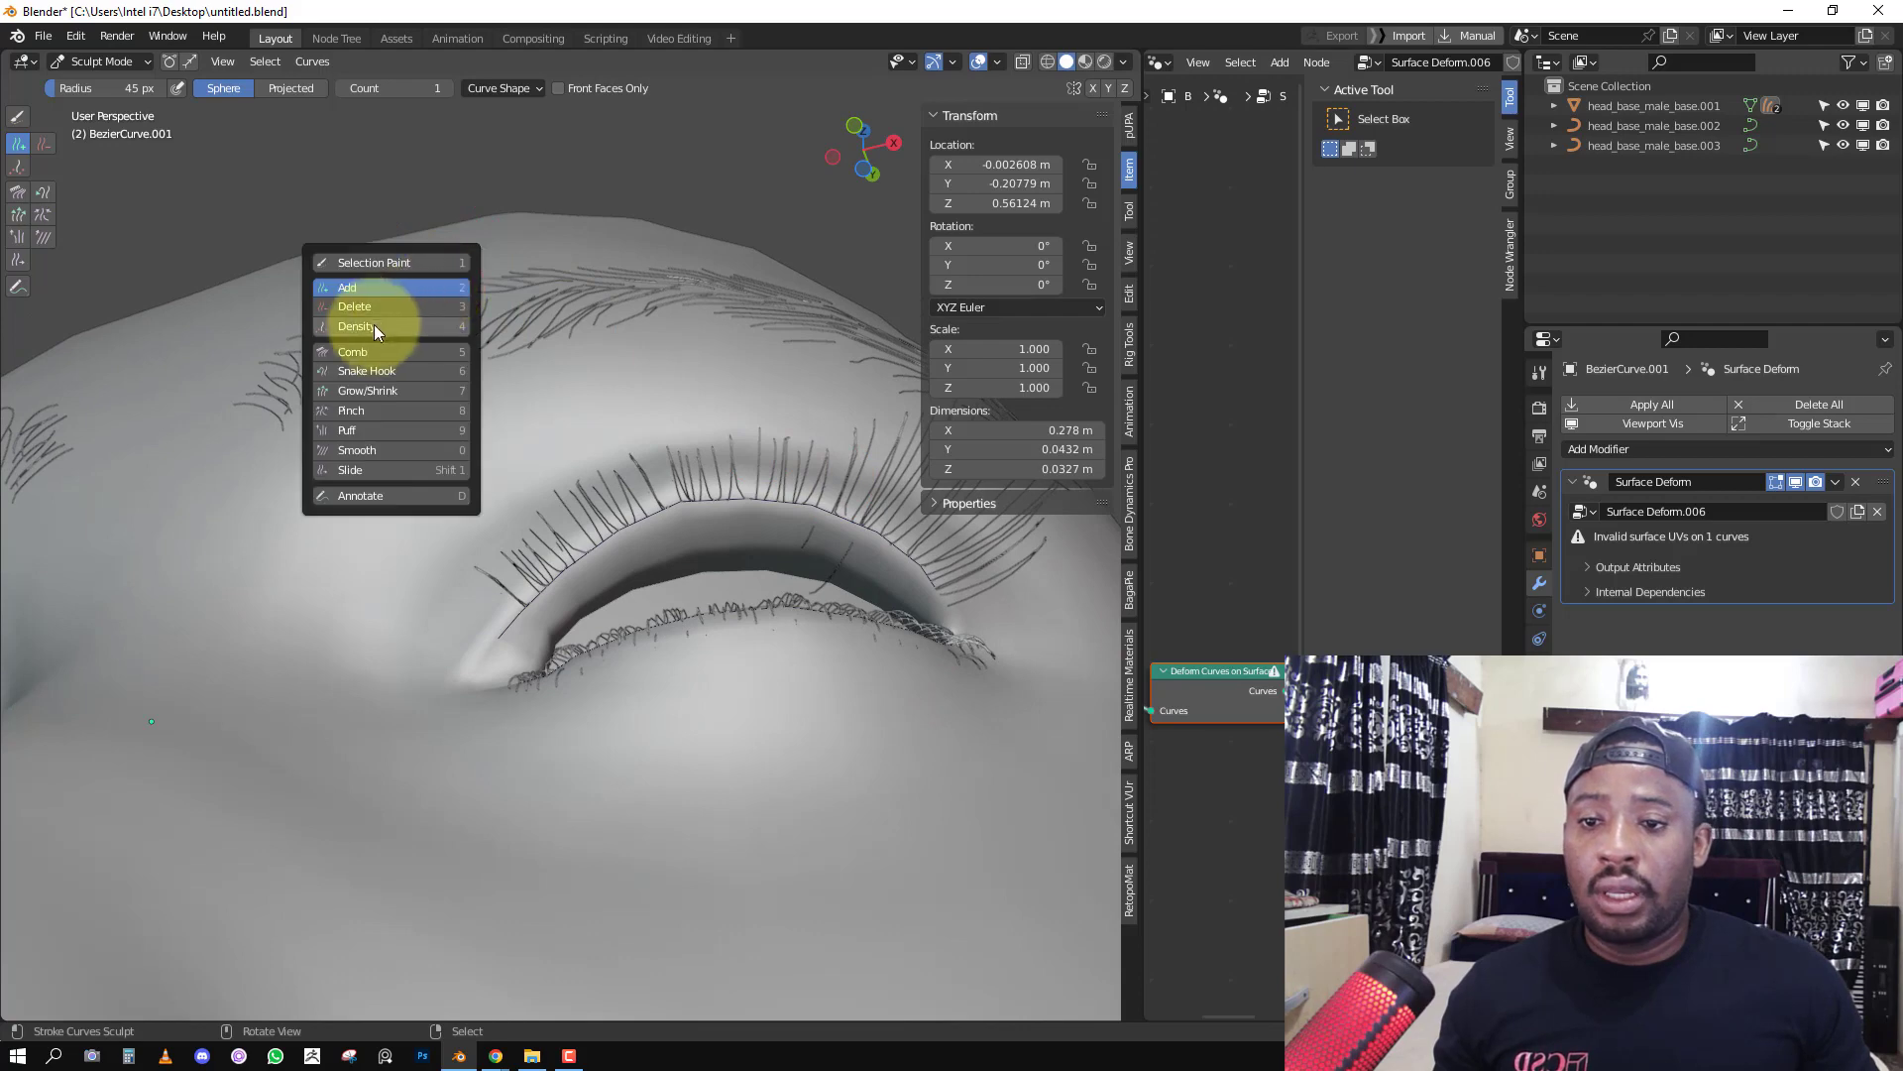
pyautogui.click(366, 307)
pyautogui.press('f')
pyautogui.click(793, 573)
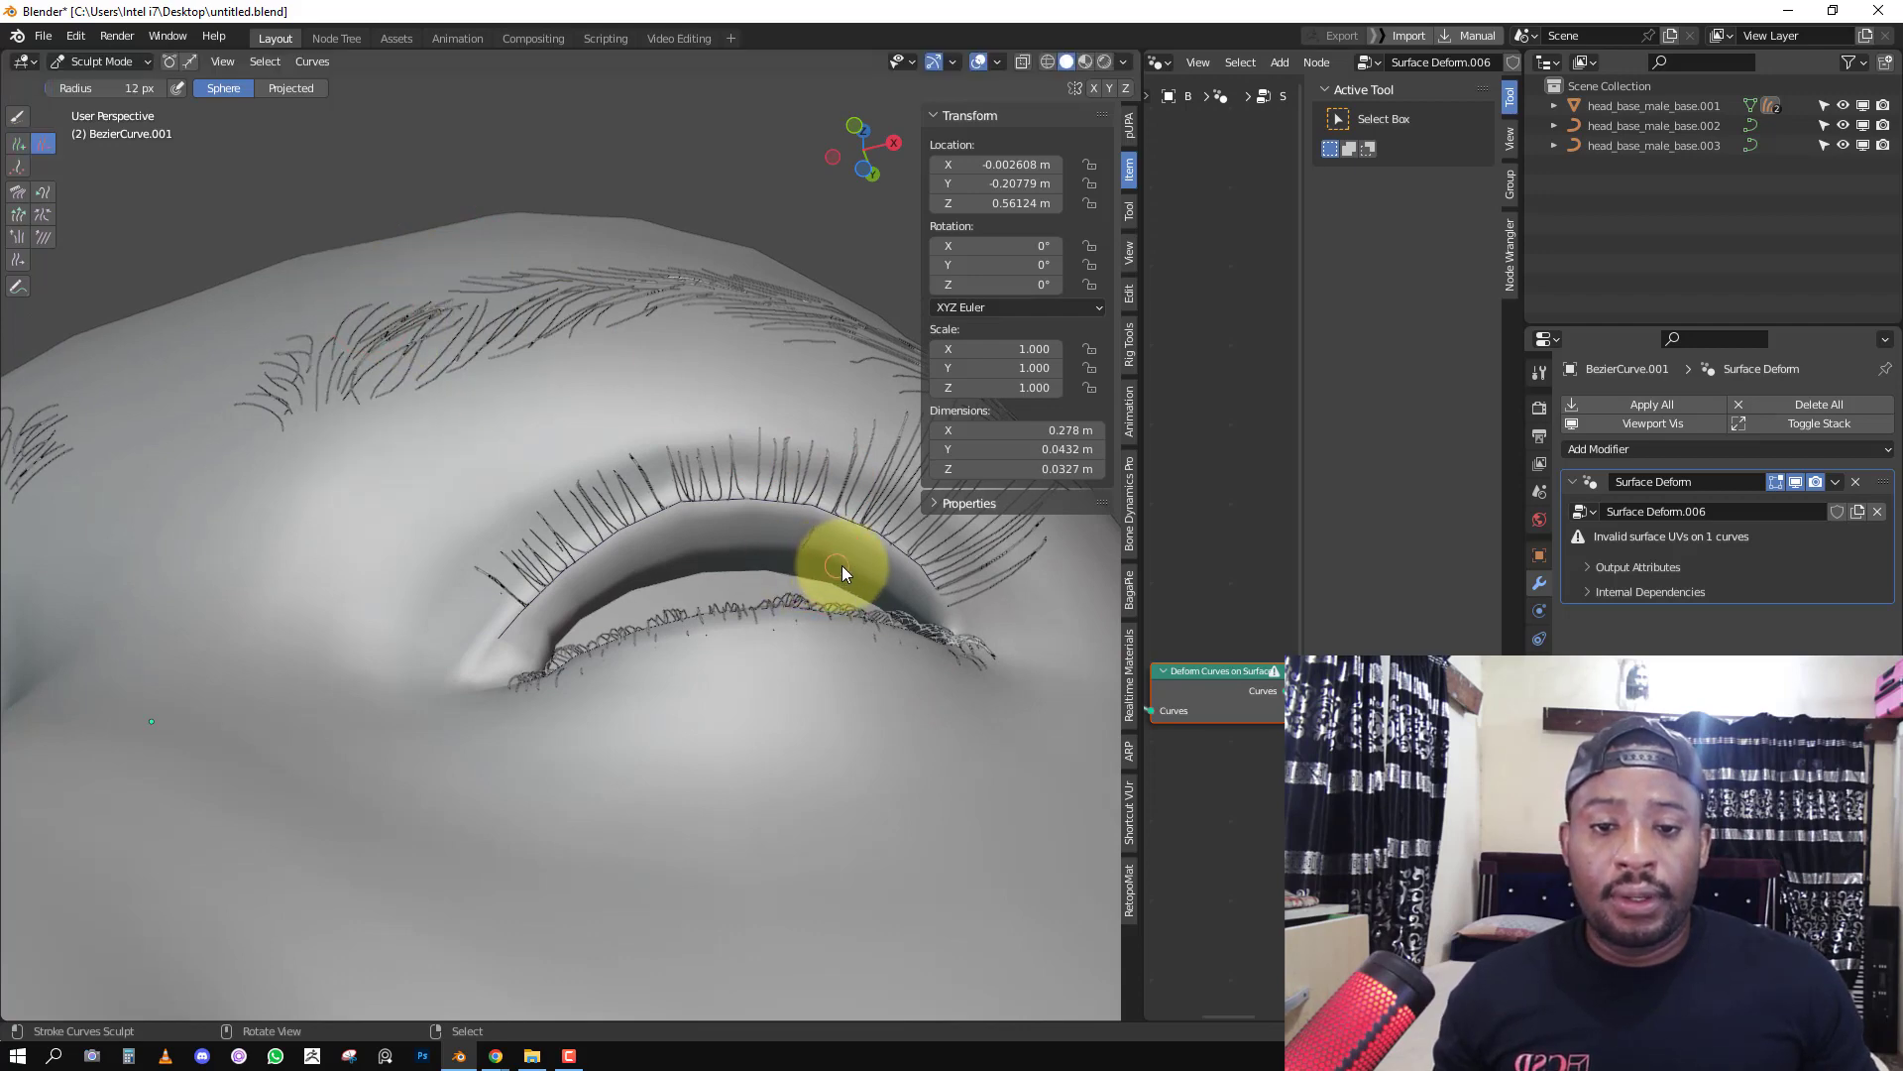
# Return to Object Mode, deselect everything and check both eyes' lashes from the front.
pyautogui.moveTo(800, 538); pyautogui.dragTo(686, 617, button='middle')
pyautogui.press('KP_1')
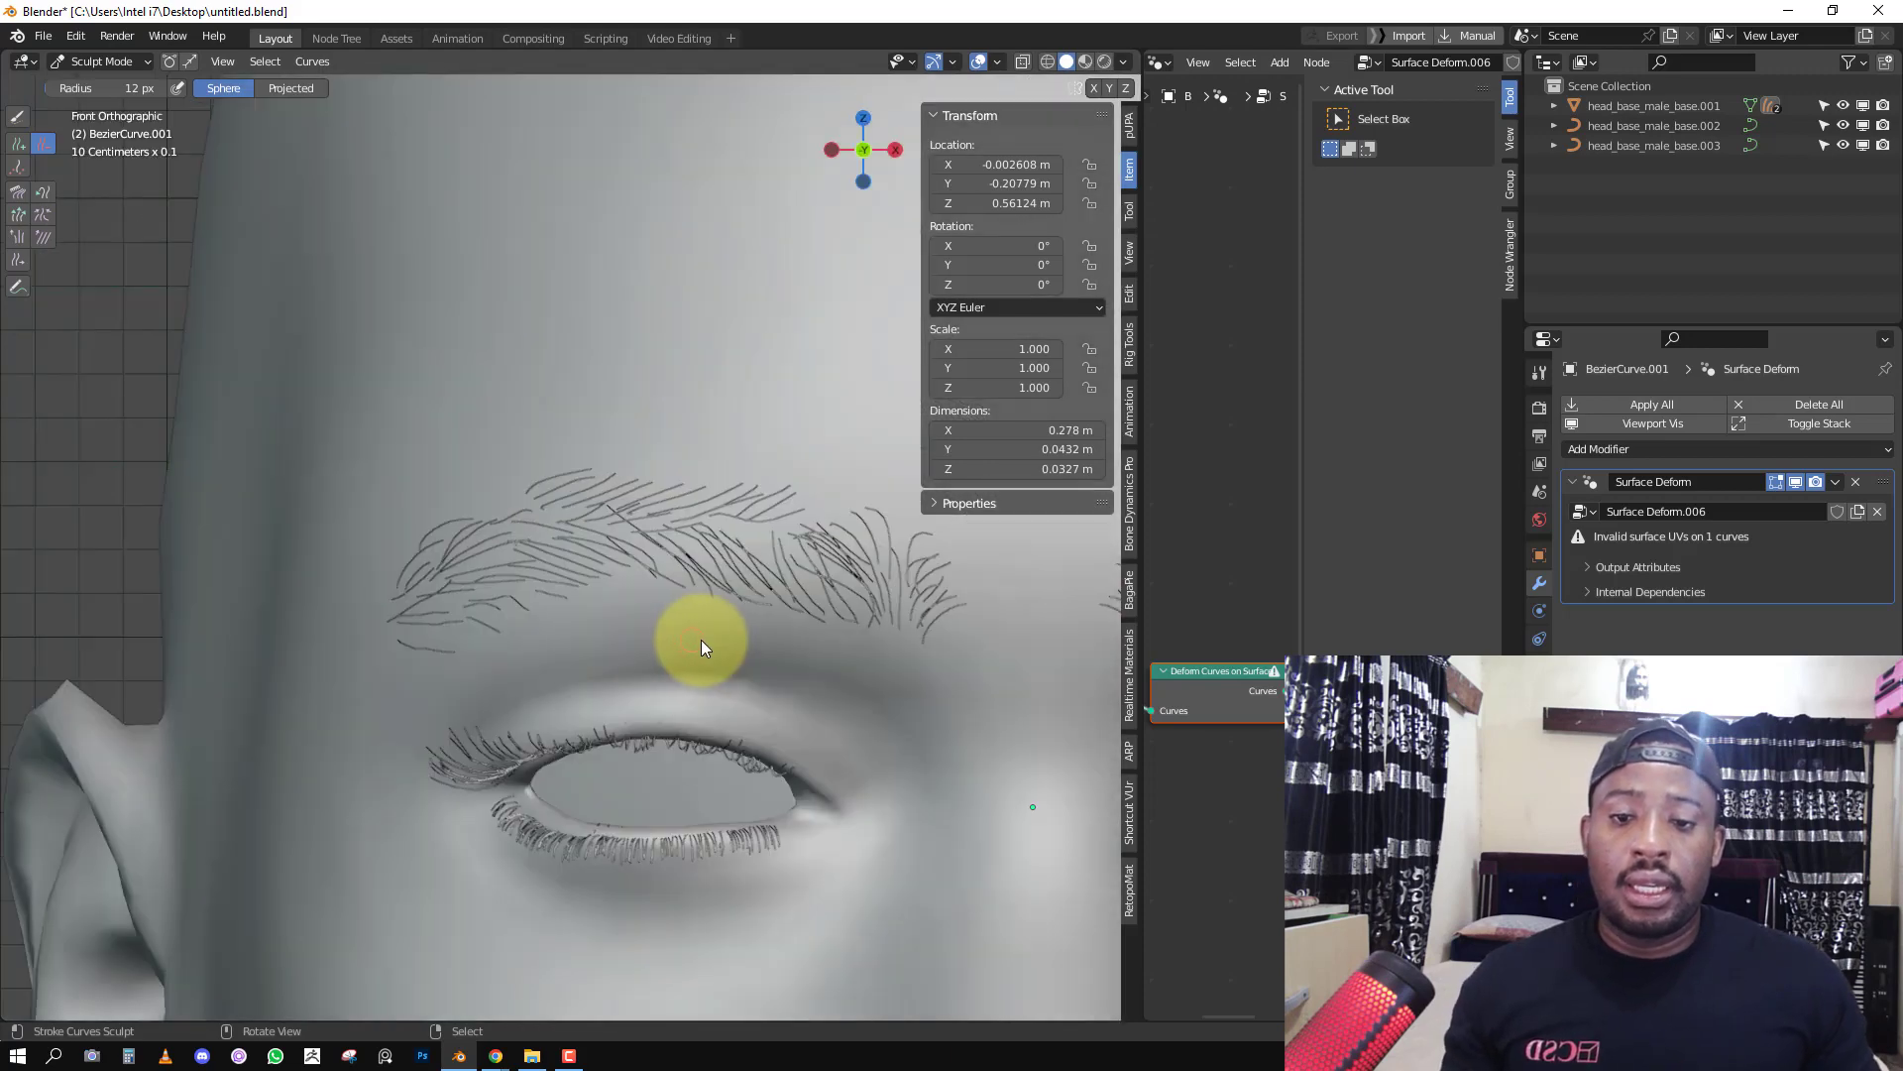
pyautogui.click(539, 649)
pyautogui.scroll(-5, 694, 658)
pyautogui.hotkey('alt', 'a')
pyautogui.keyDown('shift'); pyautogui.moveTo(736, 672); pyautogui.dragTo(614, 644, button='middle'); pyautogui.keyUp('shift')
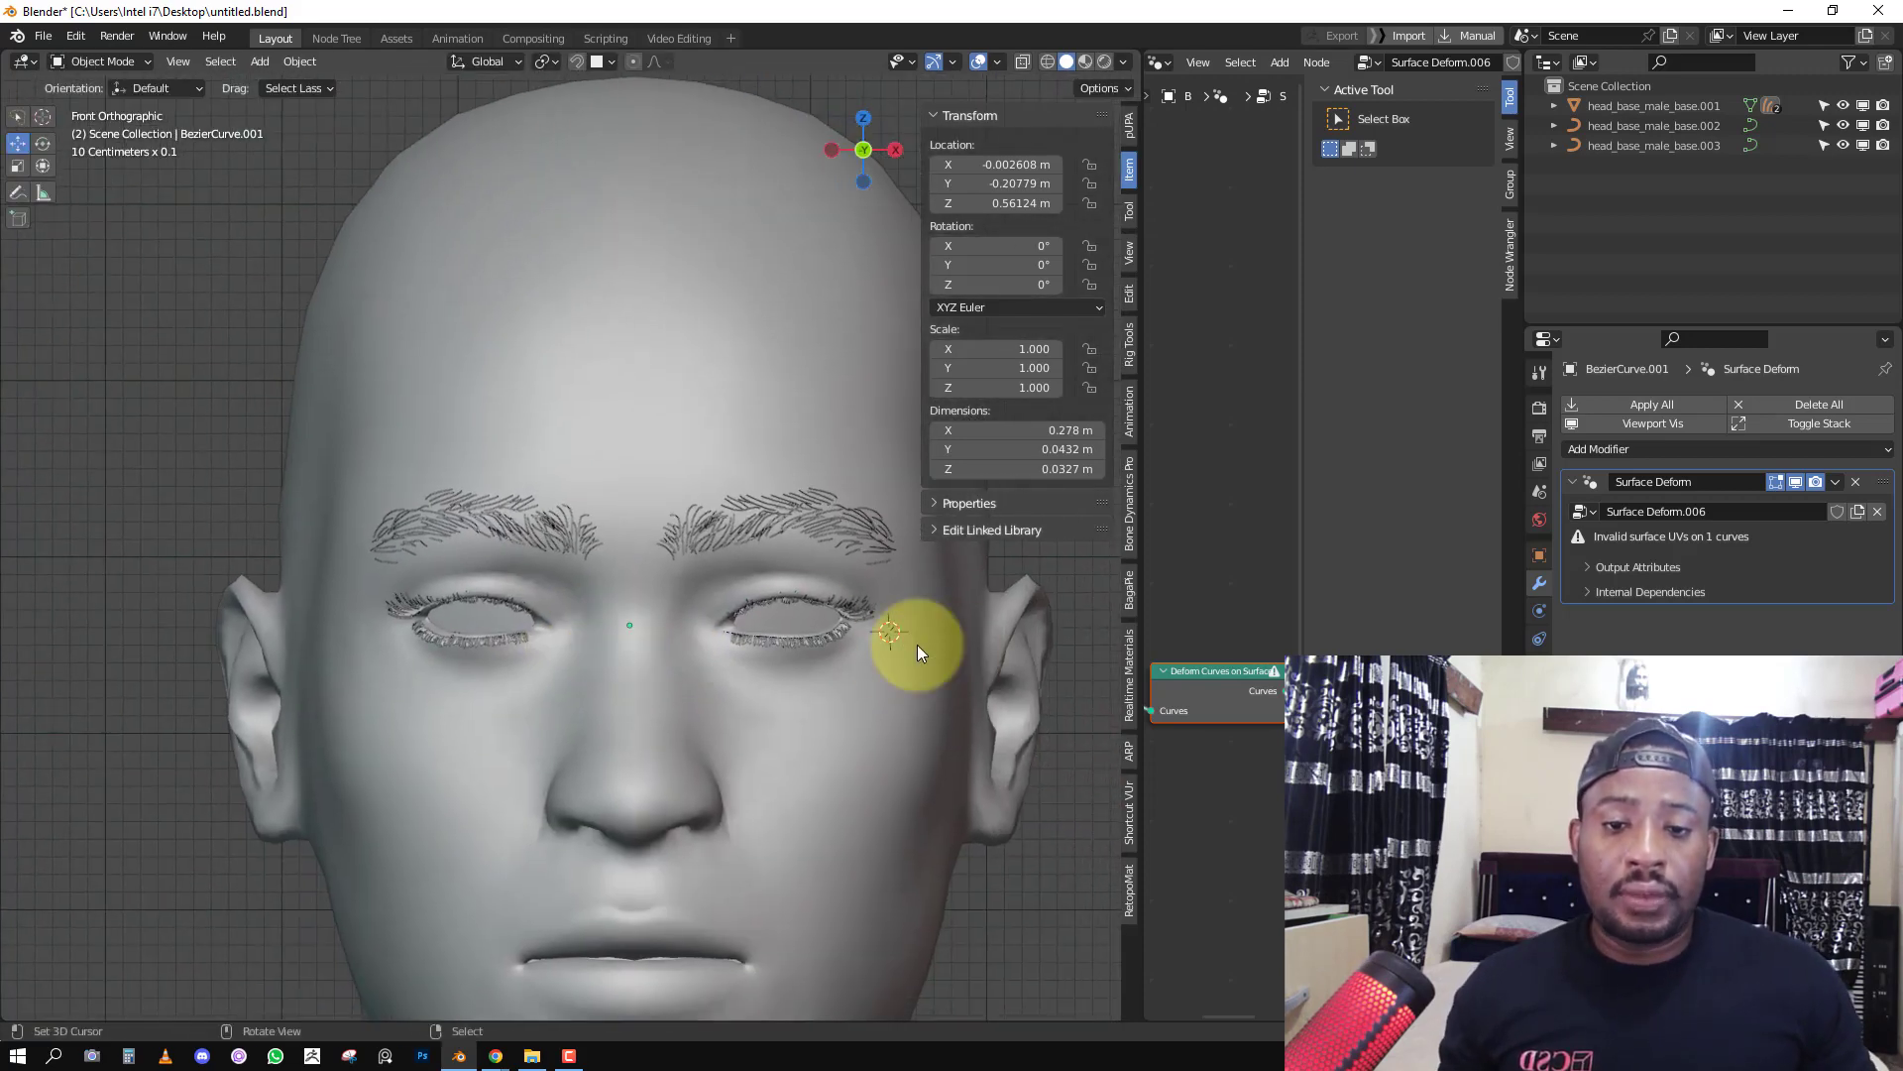
# Add a Basis and a Key 1 shape key to the head mesh and set Key 1's value to 1.
pyautogui.rightClick(821, 646)
pyautogui.rightClick(859, 692)
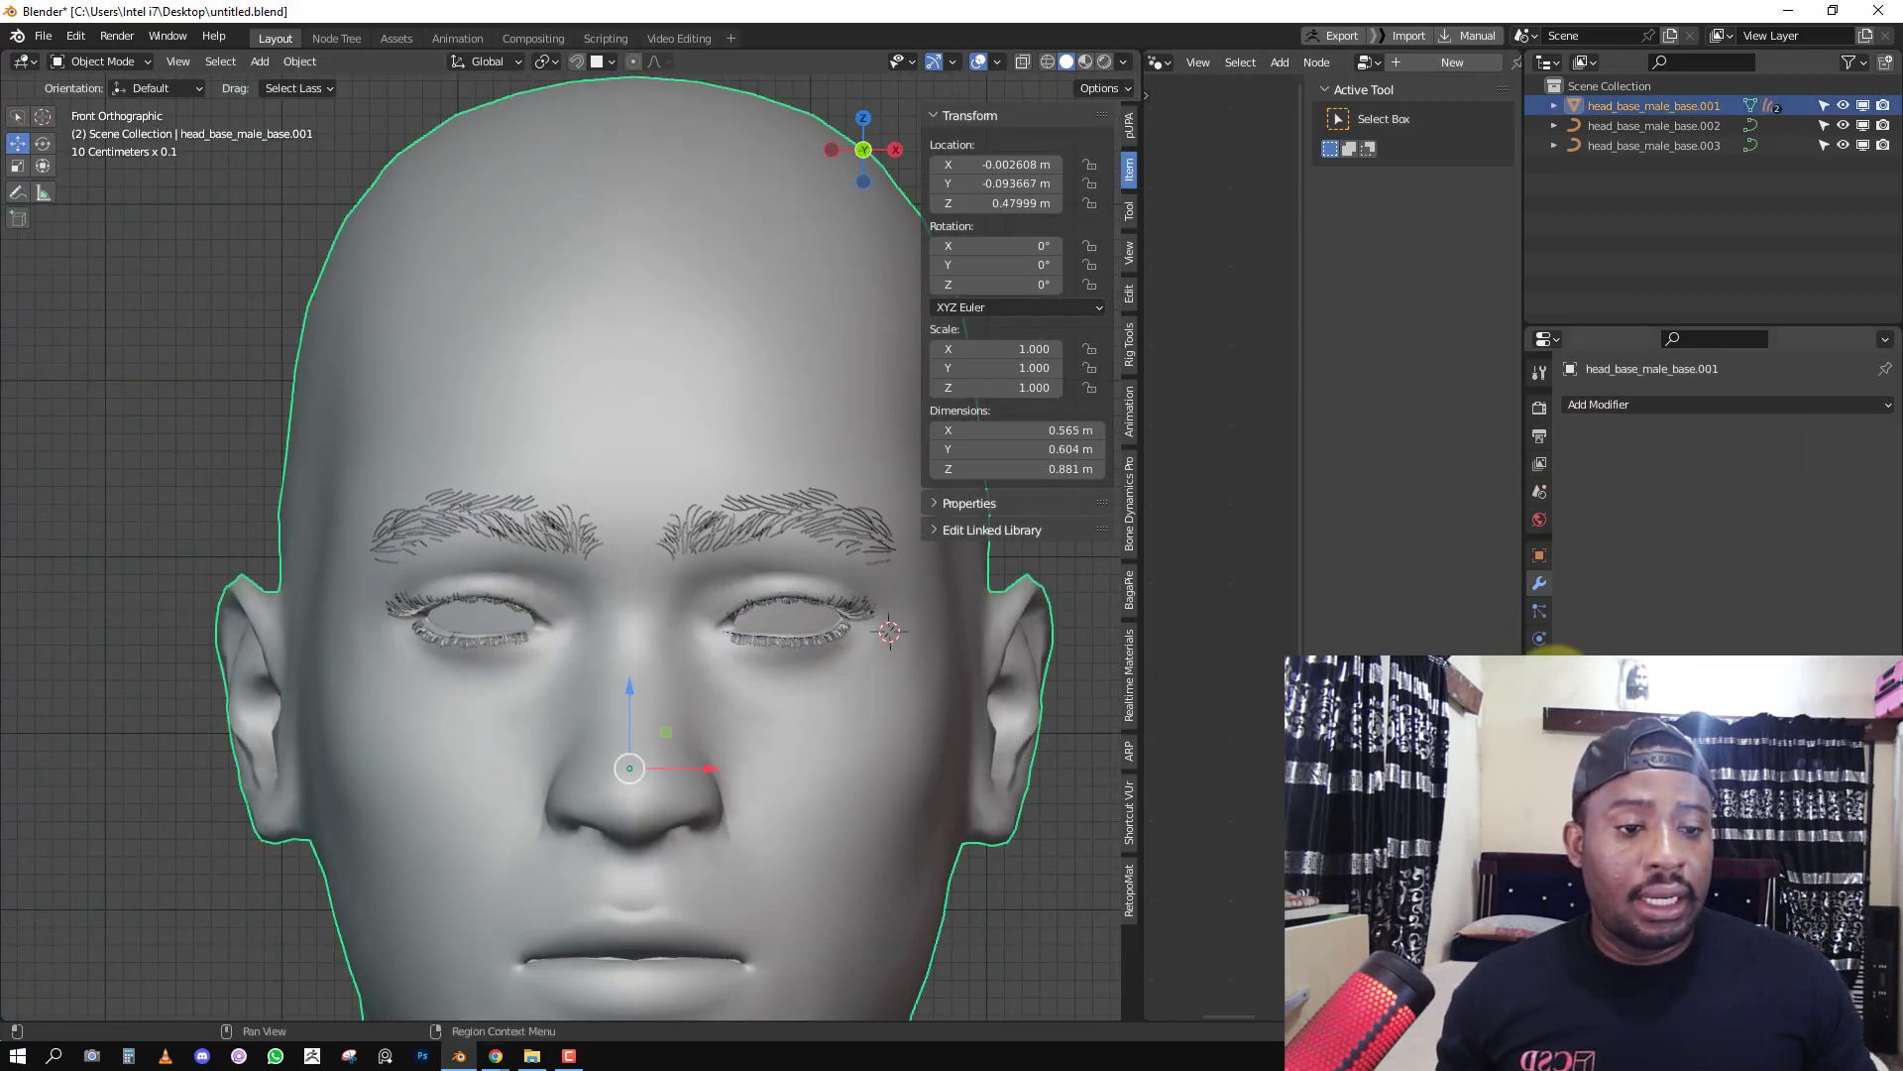
pyautogui.click(1540, 693)
pyautogui.click(1878, 588)
pyautogui.click(1878, 589)
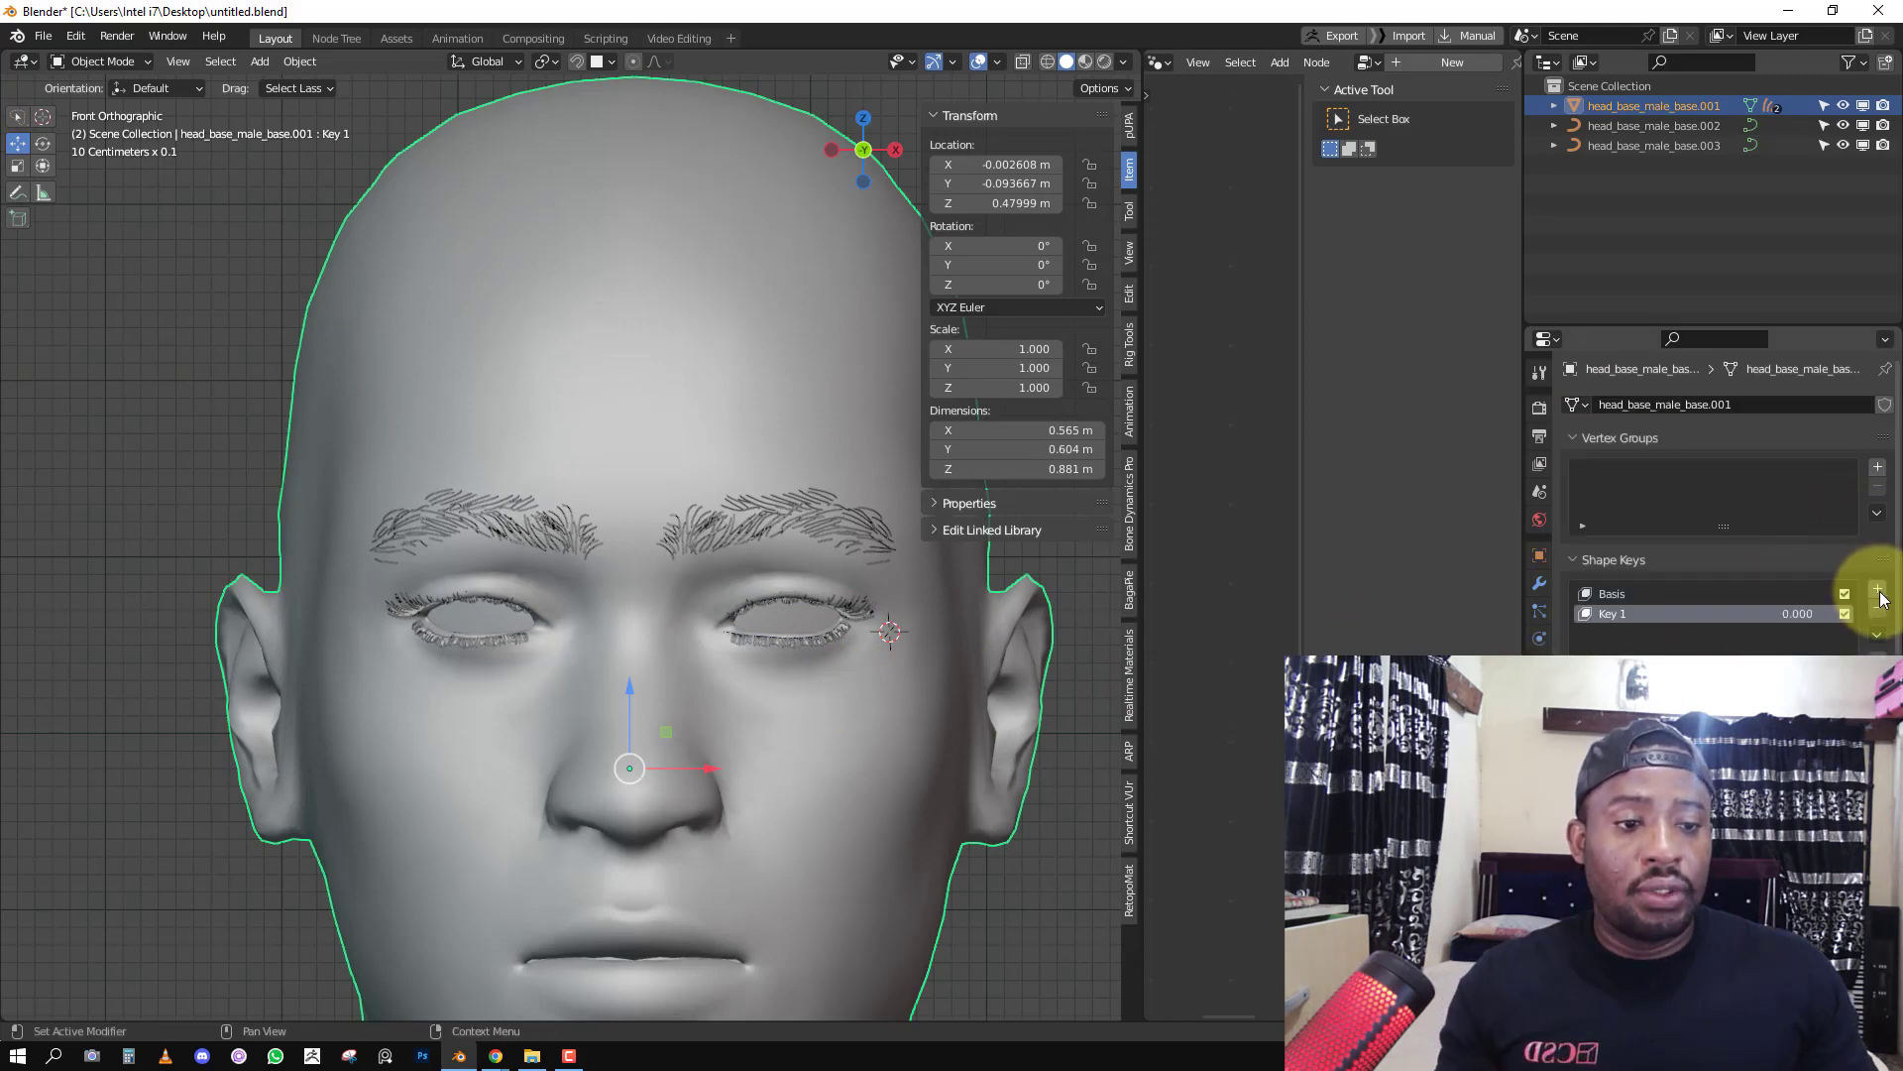
pyautogui.moveTo(1785, 614); pyautogui.dragTo(1895, 617)
# Select vertices on both lower eyelids of the head mesh in Edit Mode, grow the selection into the surrounding area and hide it.
pyautogui.scroll(3, 631, 670)
pyautogui.press('Tab')
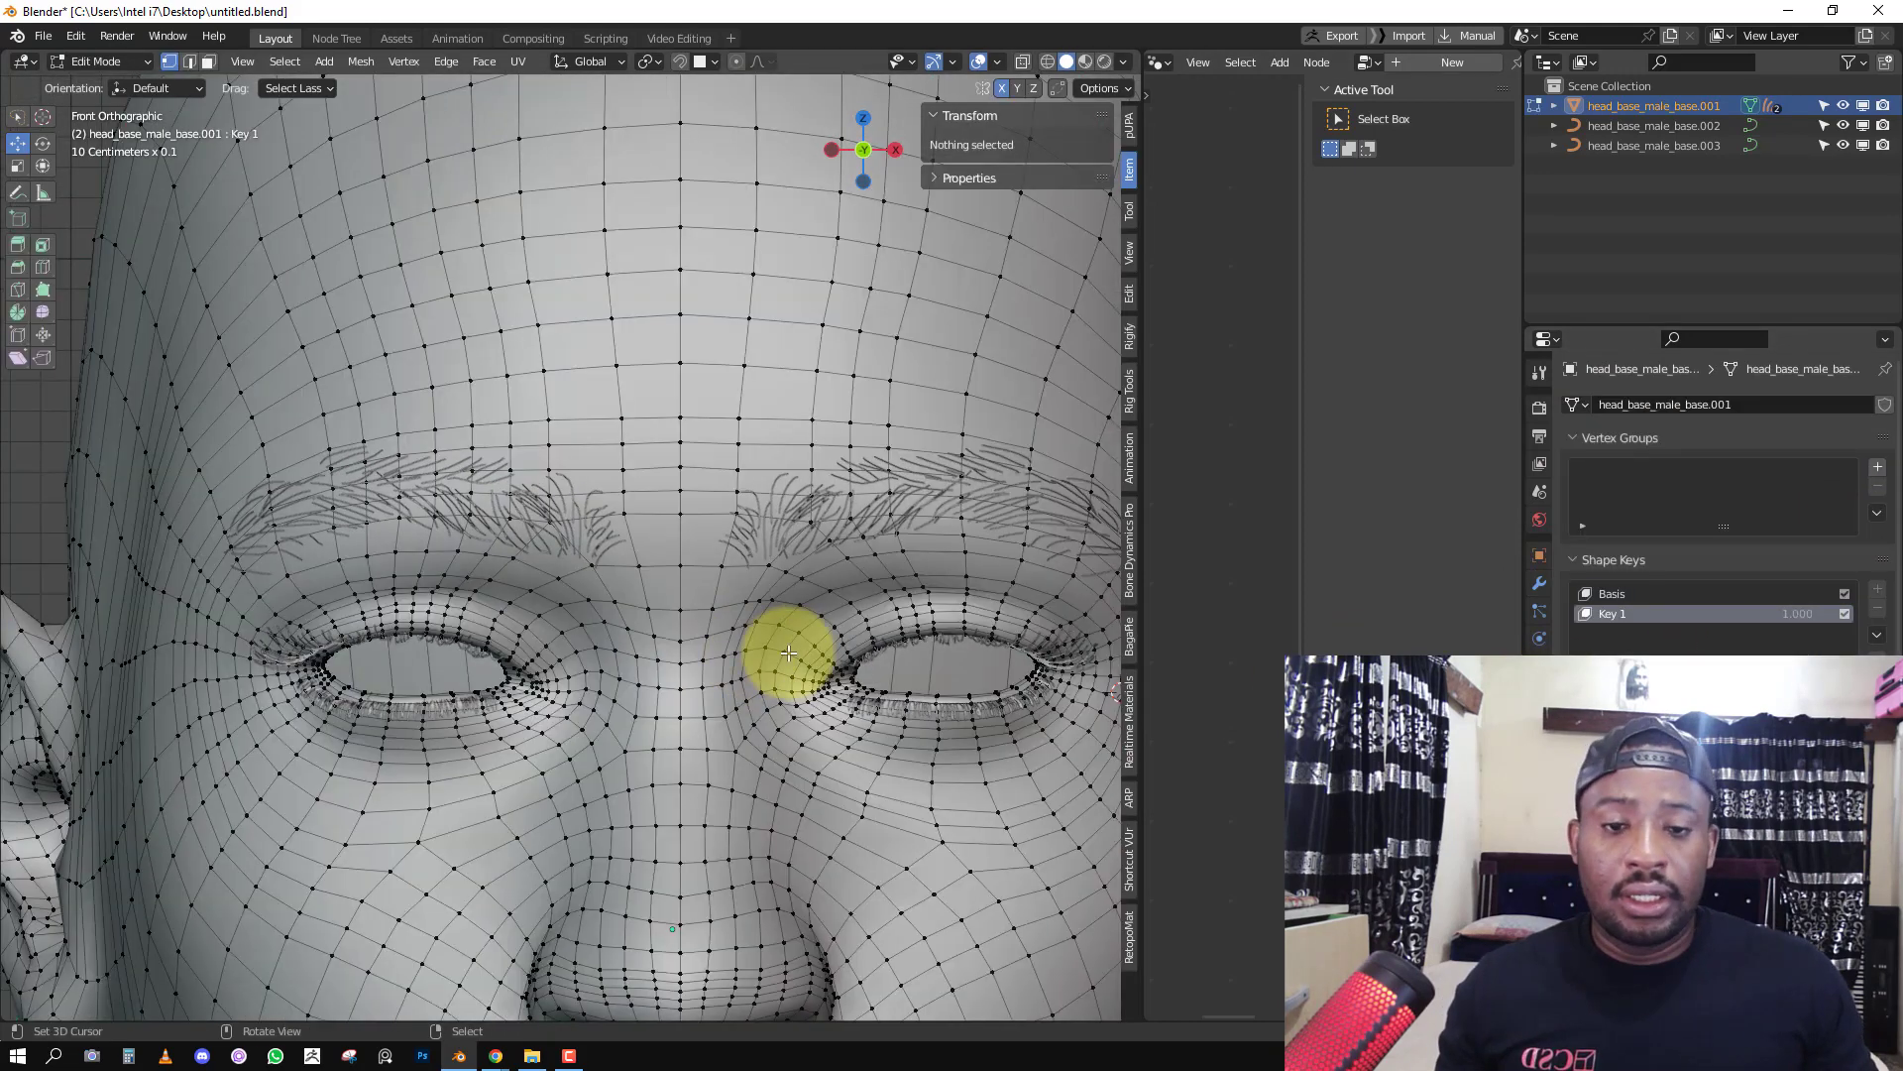
pyautogui.press('Tab')
pyautogui.keyDown('shift'); pyautogui.moveTo(902, 688); pyautogui.dragTo(759, 591, button='middle'); pyautogui.keyUp('shift')
pyautogui.press('Tab')
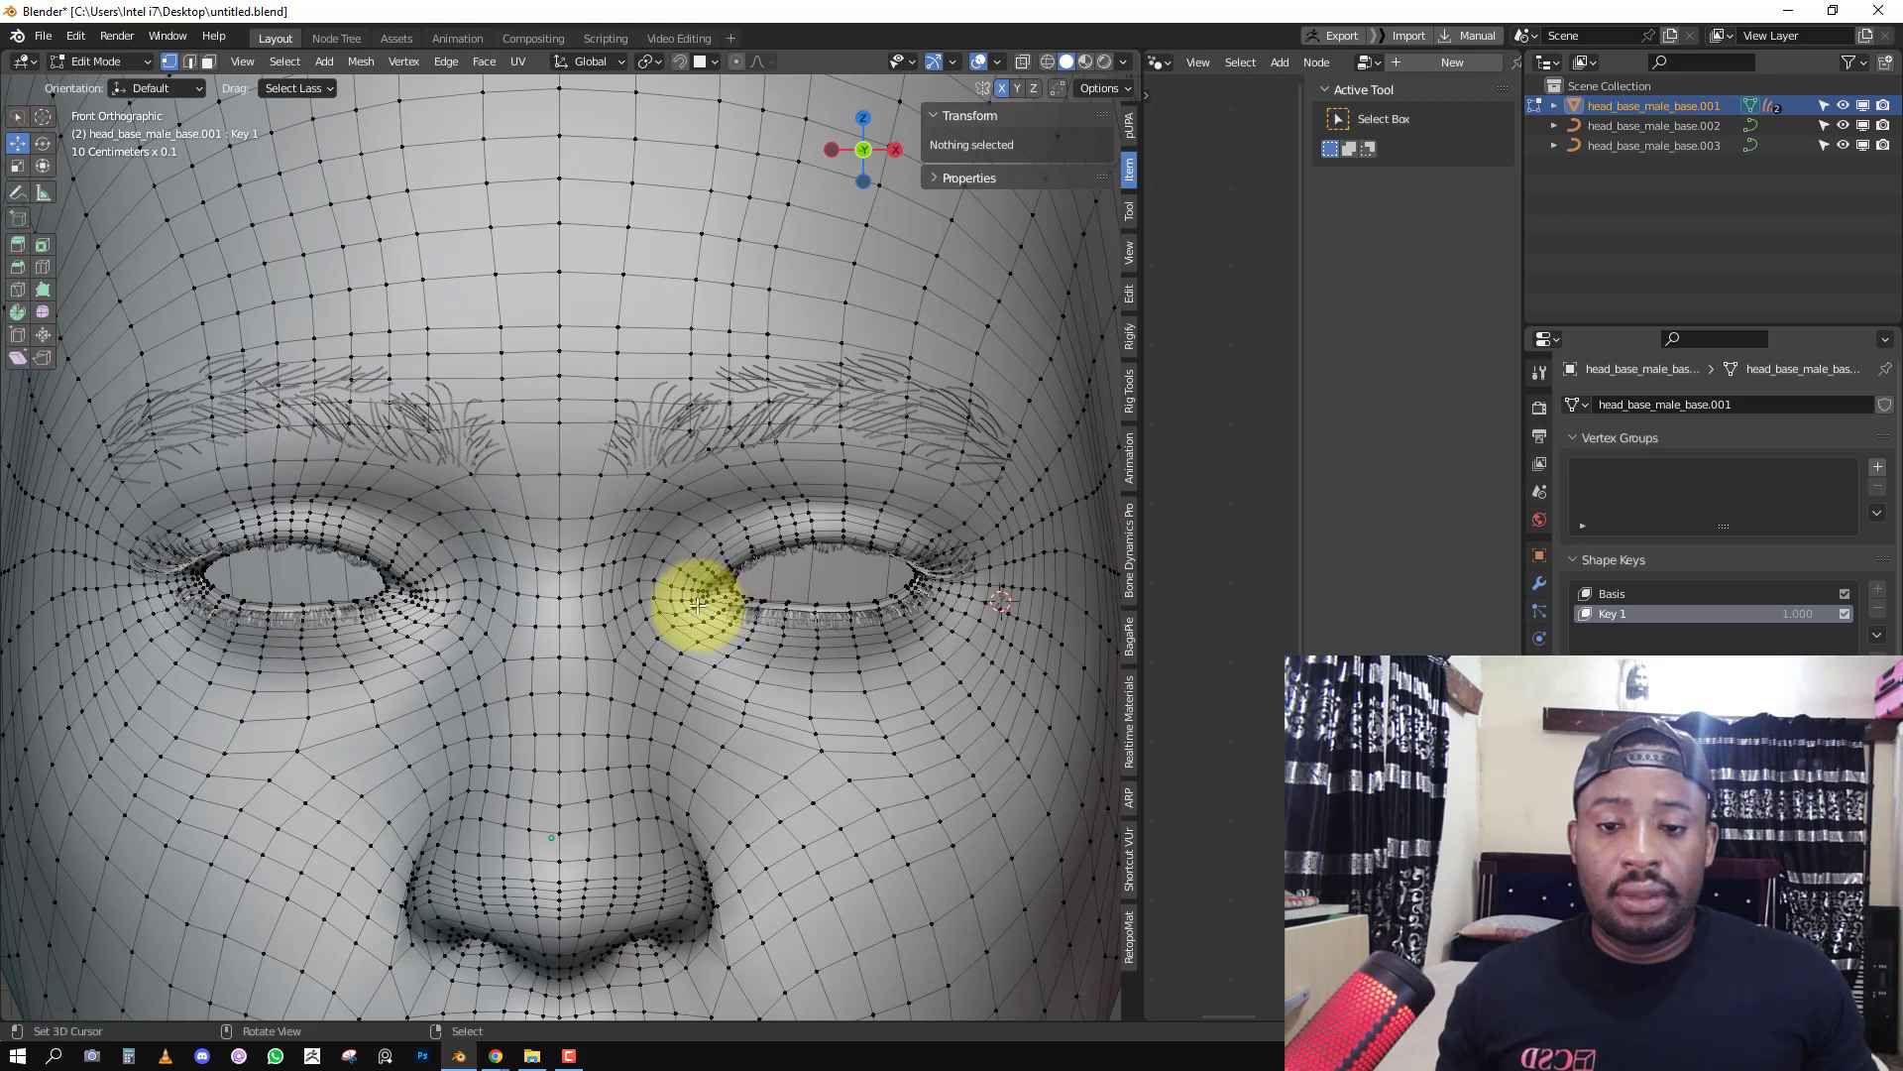
pyautogui.rightClick(844, 602)
pyautogui.keyDown('shift'); pyautogui.rightClick(850, 619); pyautogui.keyUp('shift')
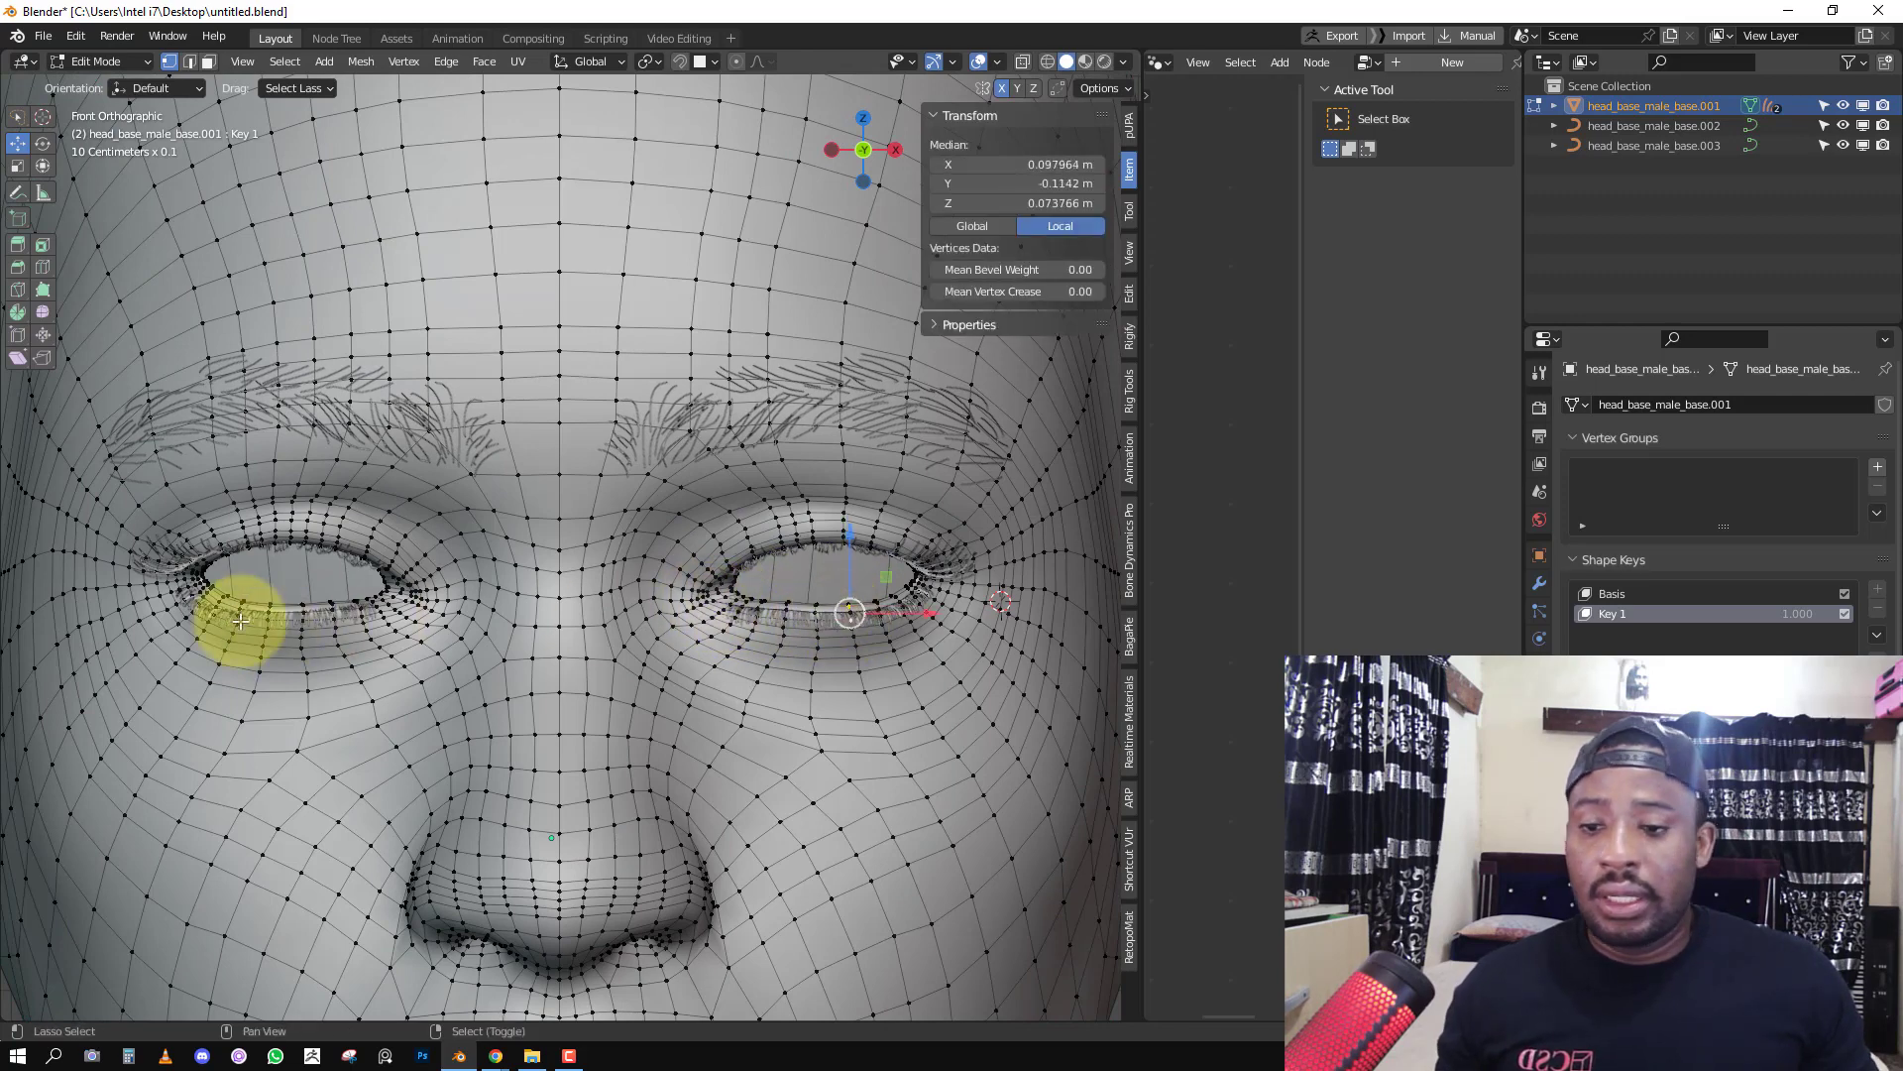
pyautogui.press('ctrl+KP_Add')
pyautogui.press('ctrl+KP_Add')
pyautogui.press('ctrl+KP_Add')
pyautogui.press('ctrl+KP_Add')
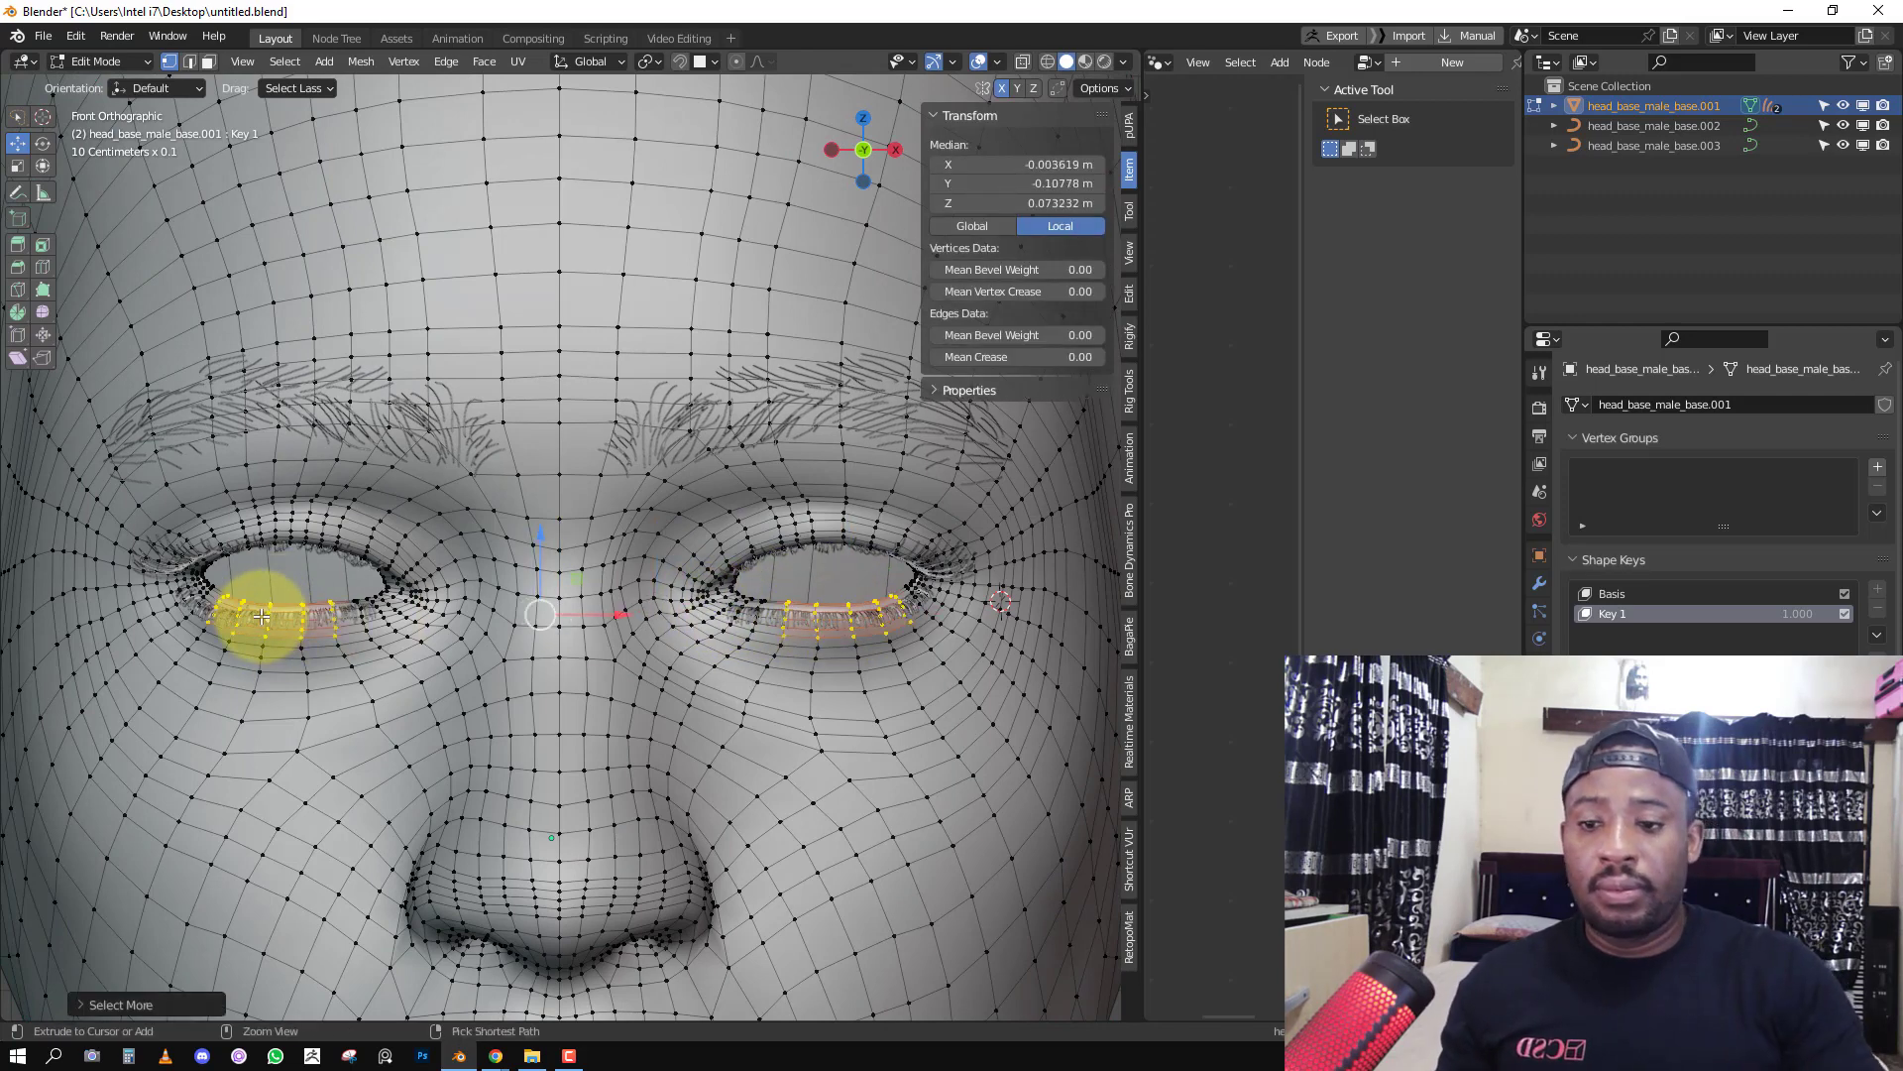
pyautogui.press('ctrl+KP_Add')
pyautogui.press('h')
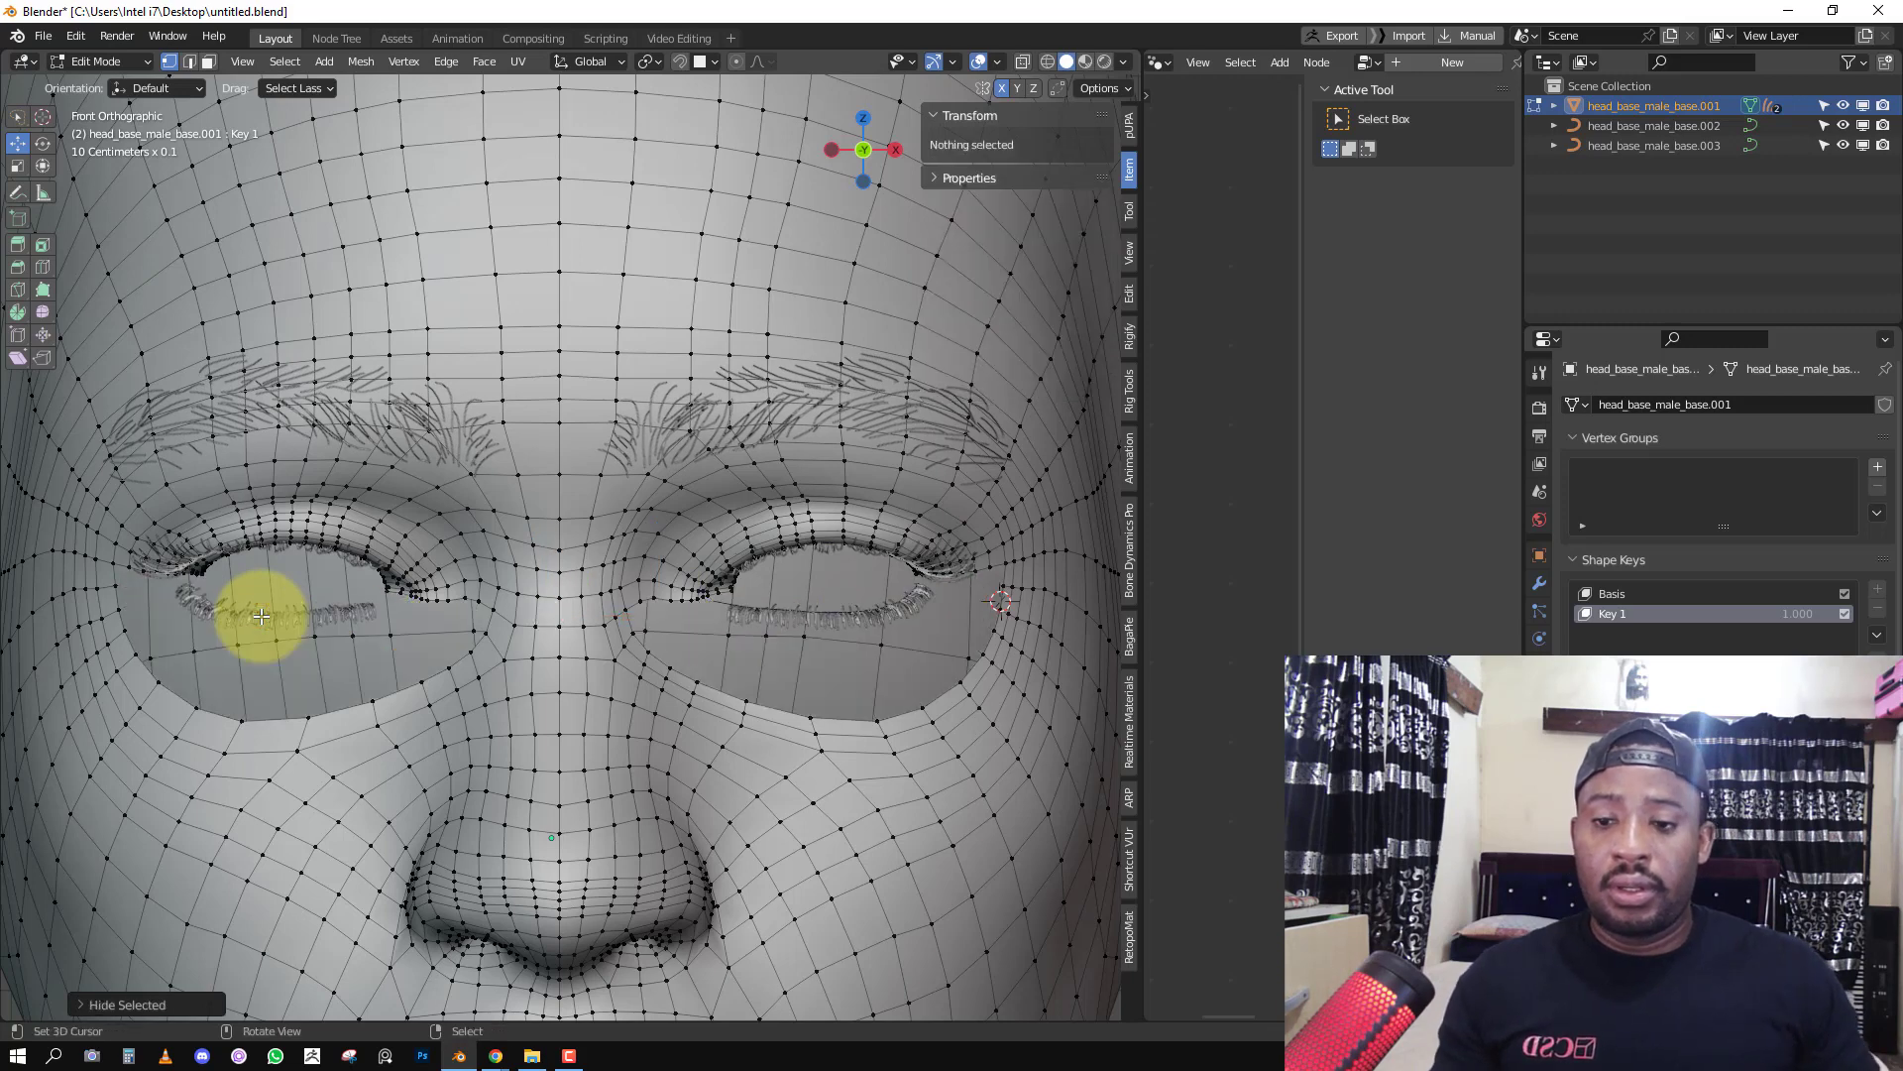
# Switch to Sculpt Mode and pull the inner part of the upper eyelid down using the Grab brush with a radius of 161 px.
pyautogui.press('Tab')
pyautogui.hotkey('ctrl', 'Tab')
pyautogui.click(847, 710)
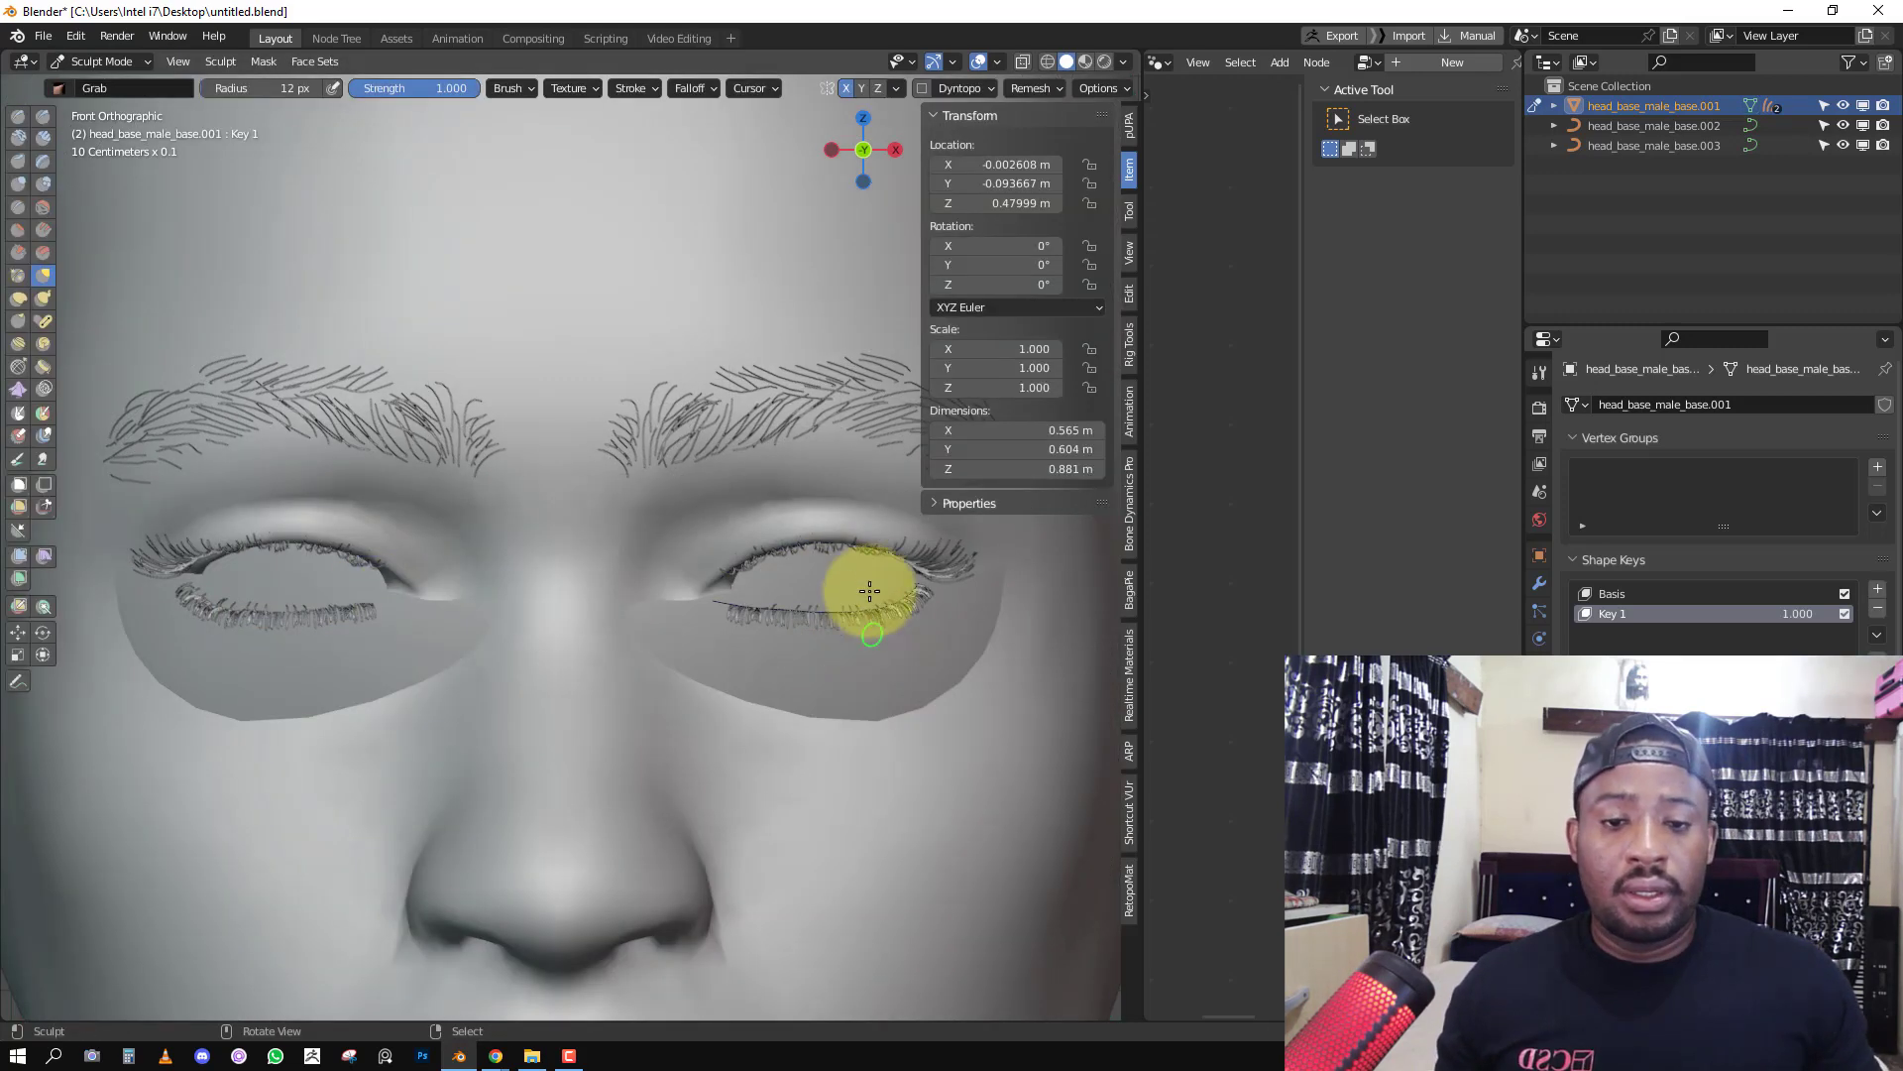
pyautogui.keyDown('shift'); pyautogui.moveTo(870, 592); pyautogui.dragTo(755, 575, button='middle'); pyautogui.keyUp('shift')
pyautogui.scroll(1, 752, 574)
pyautogui.press('f')
pyautogui.click(908, 606)
pyautogui.moveTo(718, 541)
pyautogui.mouseDown()
pyautogui.moveTo(705, 612)
pyautogui.moveTo(638, 654)
pyautogui.mouseUp()
pyautogui.scroll(4, 763, 567)
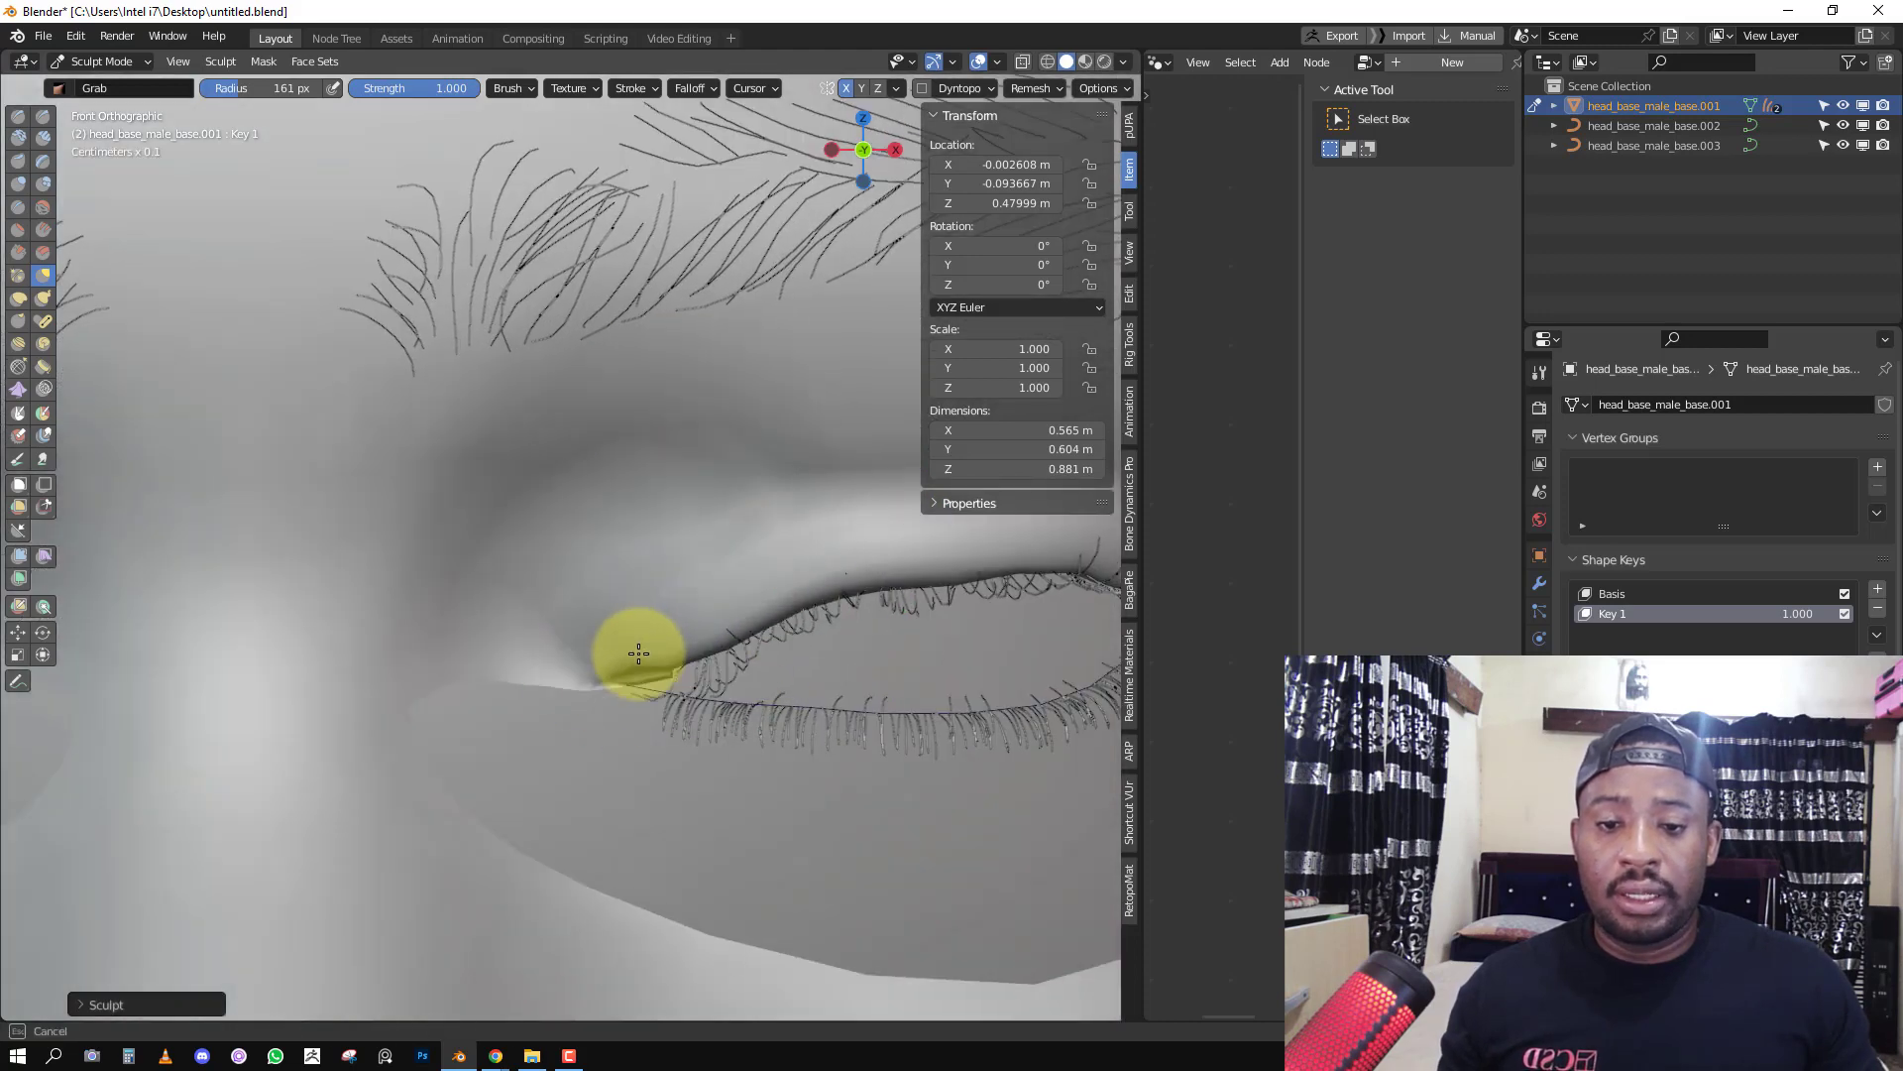
# Close the upper eyelid along the lower lashes using the Grab brush with a radius of 205 px, smoothing the lid edge.
pyautogui.keyDown('shift'); pyautogui.moveTo(859, 650); pyautogui.dragTo(585, 646, button='middle'); pyautogui.keyUp('shift')
pyautogui.press('f')
pyautogui.click(635, 625)
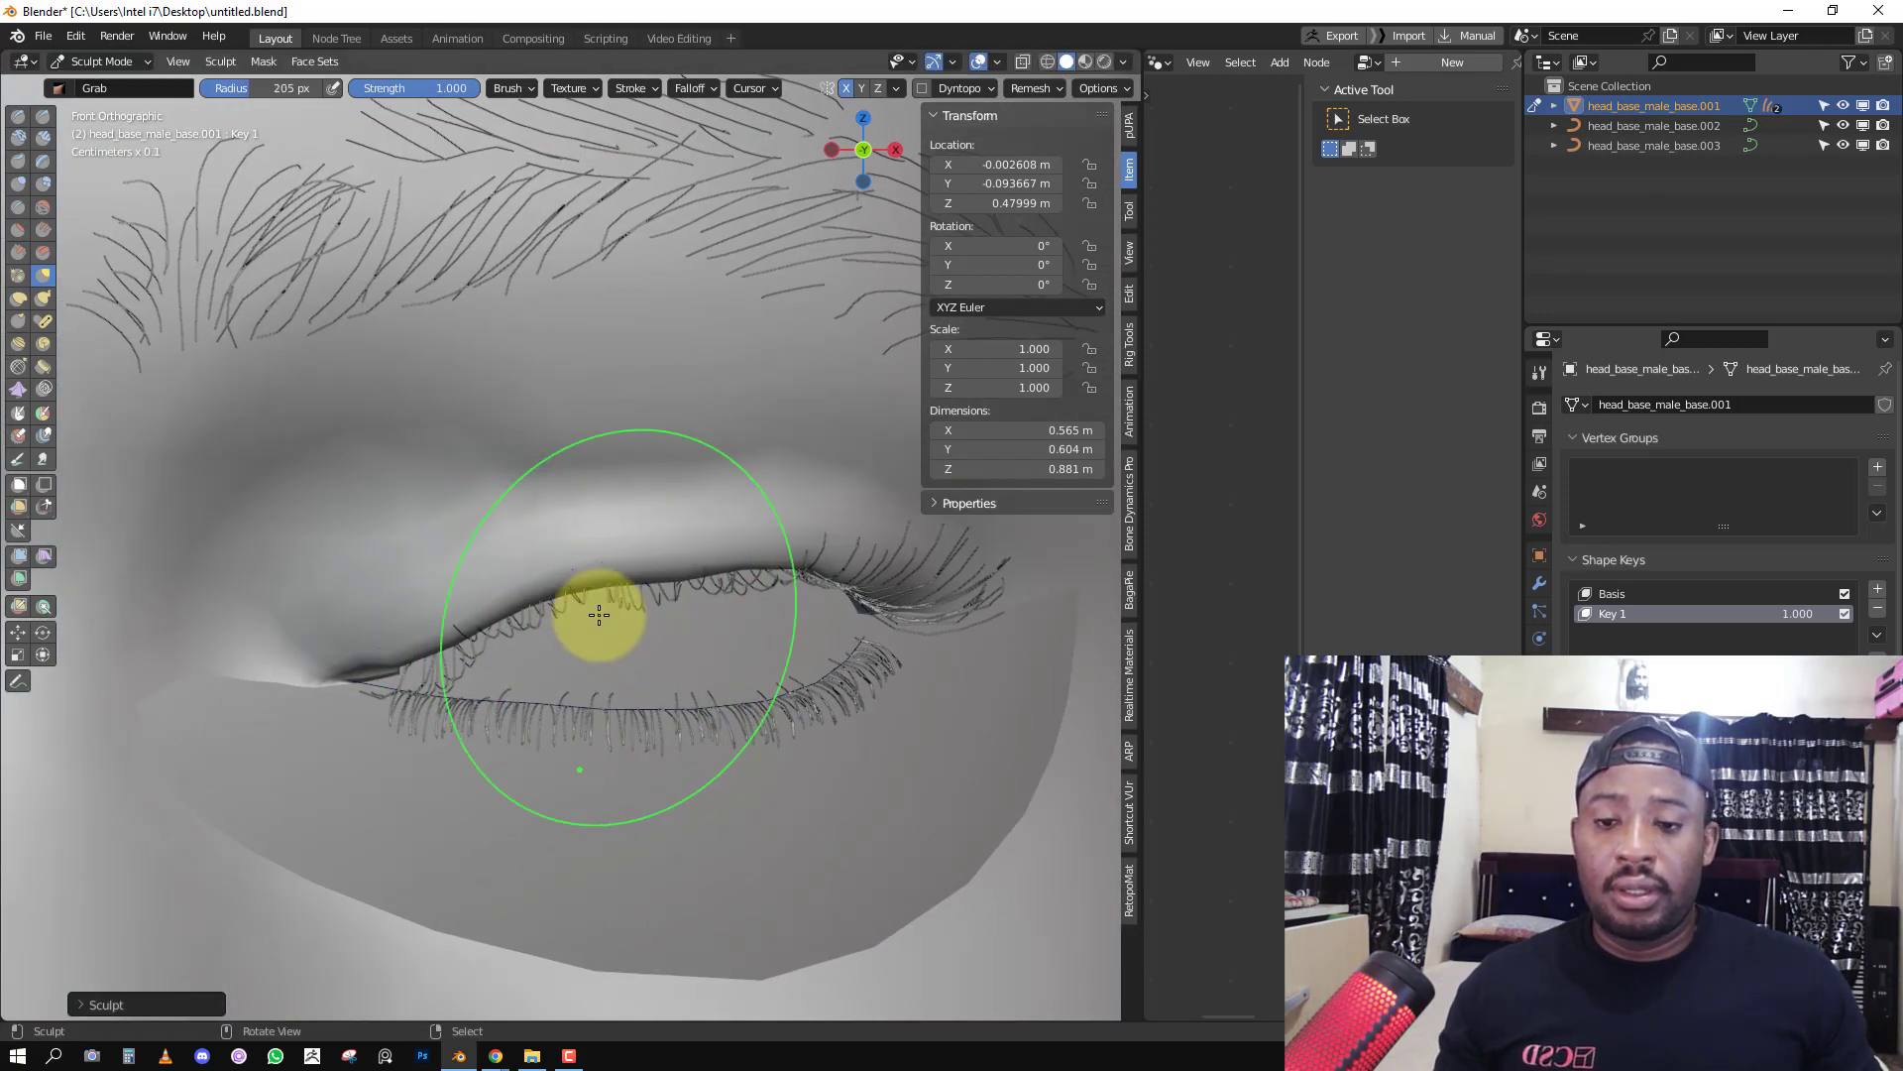
pyautogui.moveTo(549, 578)
pyautogui.mouseDown()
pyautogui.moveTo(558, 646)
pyautogui.moveTo(463, 668)
pyautogui.mouseUp()
pyautogui.moveTo(652, 585)
pyautogui.mouseDown()
pyautogui.moveTo(657, 658)
pyautogui.moveTo(566, 669)
pyautogui.mouseUp()
pyautogui.moveTo(801, 571); pyautogui.dragTo(799, 649)
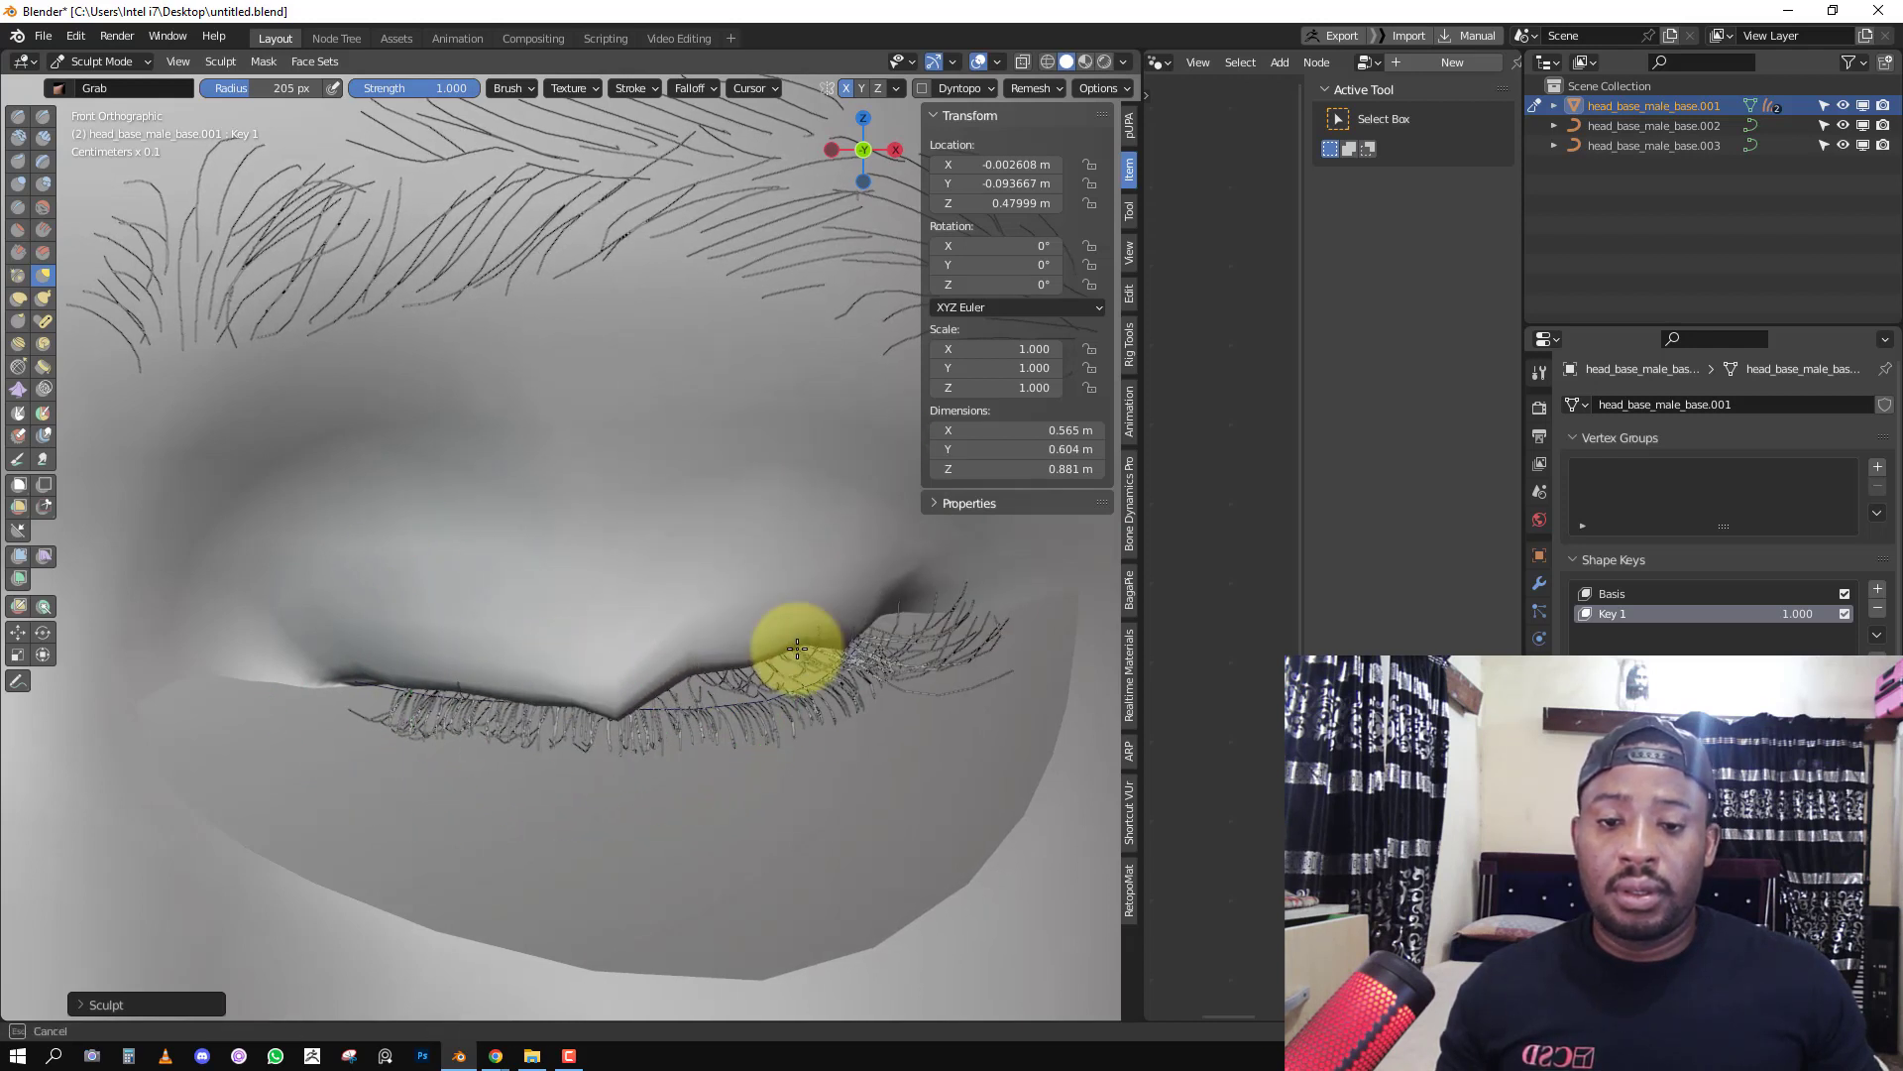
pyautogui.moveTo(683, 631); pyautogui.dragTo(710, 686)
pyautogui.moveTo(800, 632)
pyautogui.keyDown('shift'); pyautogui.mouseDown()
pyautogui.moveTo(829, 645)
pyautogui.moveTo(629, 680)
pyautogui.moveTo(652, 678)
pyautogui.mouseUp(); pyautogui.keyUp('shift')
pyautogui.moveTo(857, 602); pyautogui.dragTo(858, 638)
pyautogui.moveTo(740, 621); pyautogui.dragTo(740, 642)
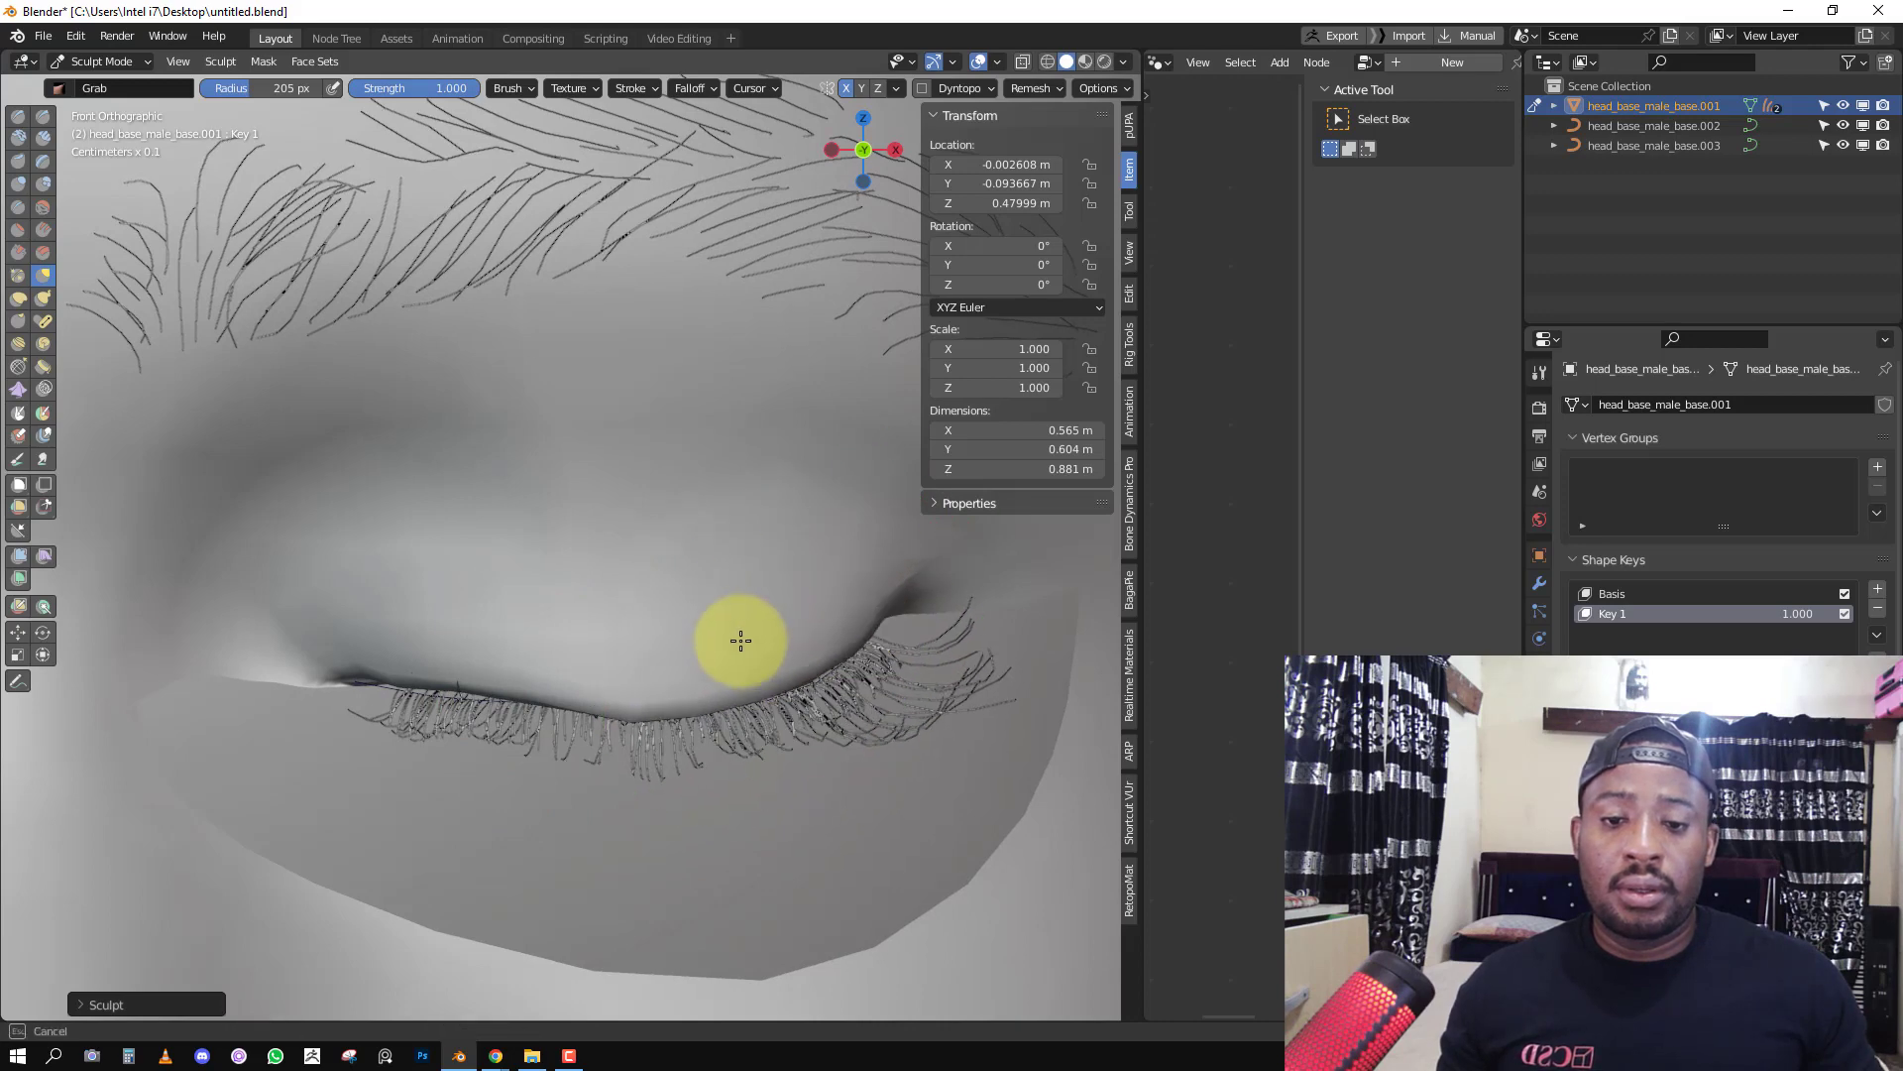
pyautogui.moveTo(871, 595); pyautogui.dragTo(844, 607)
# Refine the inner and outer parts of the closed upper eyelid using the Grab brush with a radius of 154 px.
pyautogui.scroll(-4, 771, 613)
pyautogui.moveTo(772, 613); pyautogui.dragTo(710, 604, button='middle')
pyautogui.moveTo(594, 603); pyautogui.dragTo(652, 606, button='middle')
pyautogui.scroll(2, 531, 599)
pyautogui.press('f')
pyautogui.click(411, 599)
pyautogui.moveTo(488, 569); pyautogui.dragTo(487, 587)
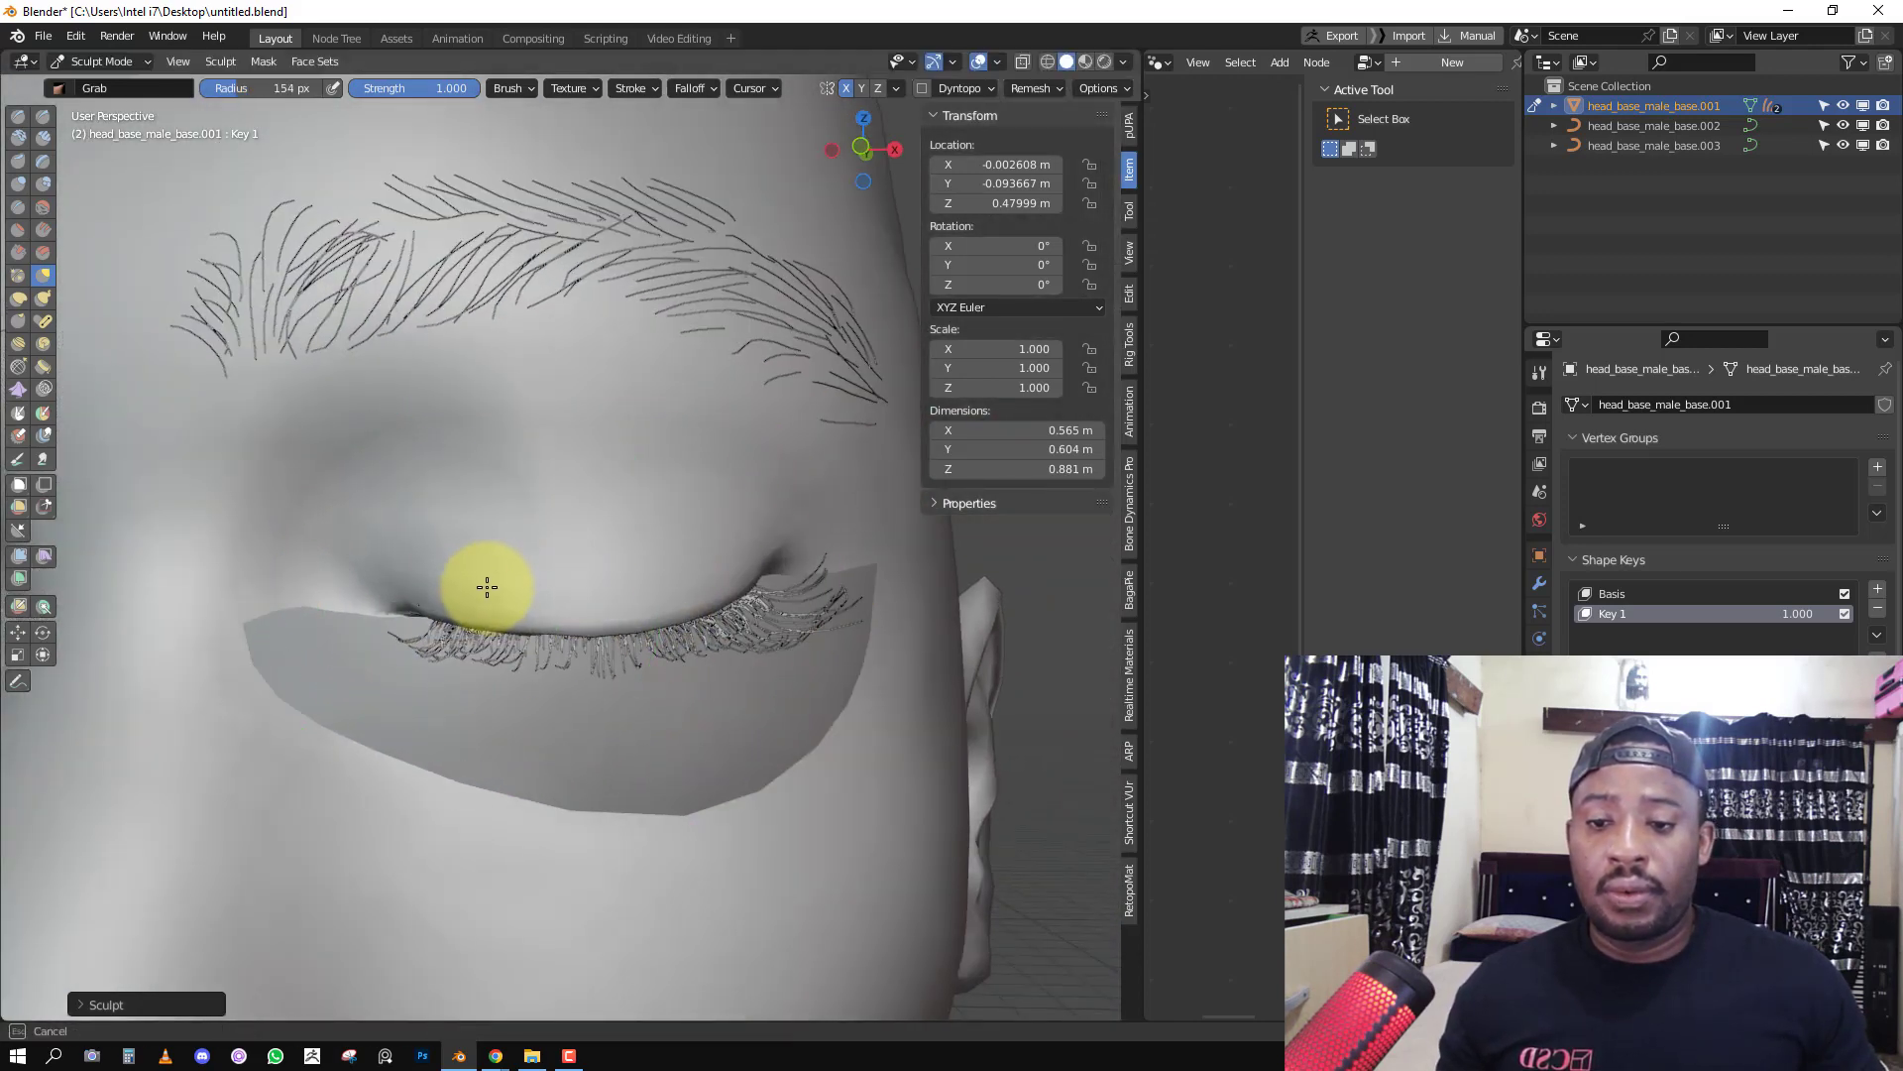
pyautogui.press('KP_1')
pyautogui.moveTo(708, 584); pyautogui.dragTo(712, 579)
pyautogui.scroll(-3, 684, 530)
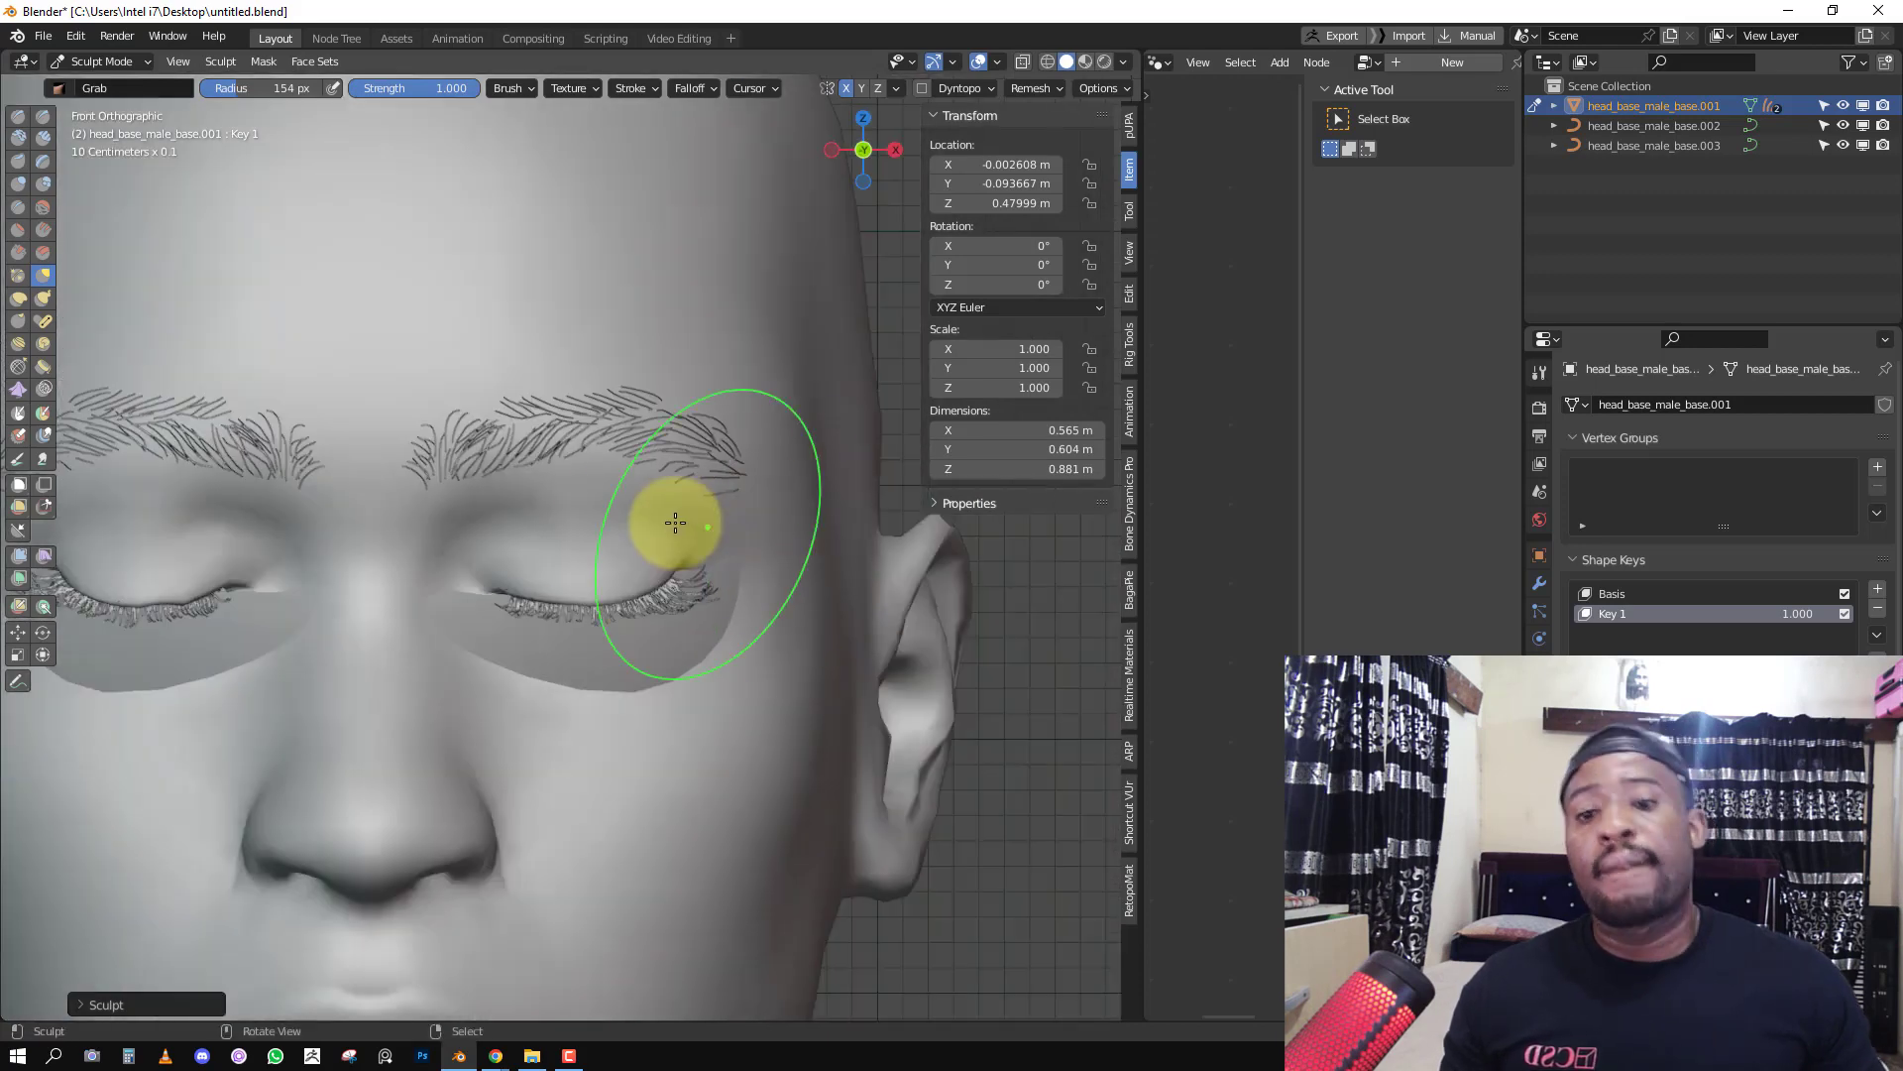
# Lower the eyebrows using the Grab brush with a radius of 290 px, then unhide the lower lids and push up the cheeks.
pyautogui.press('f')
pyautogui.click(672, 477)
pyautogui.moveTo(523, 372); pyautogui.dragTo(467, 425)
pyautogui.moveTo(669, 384); pyautogui.dragTo(660, 410)
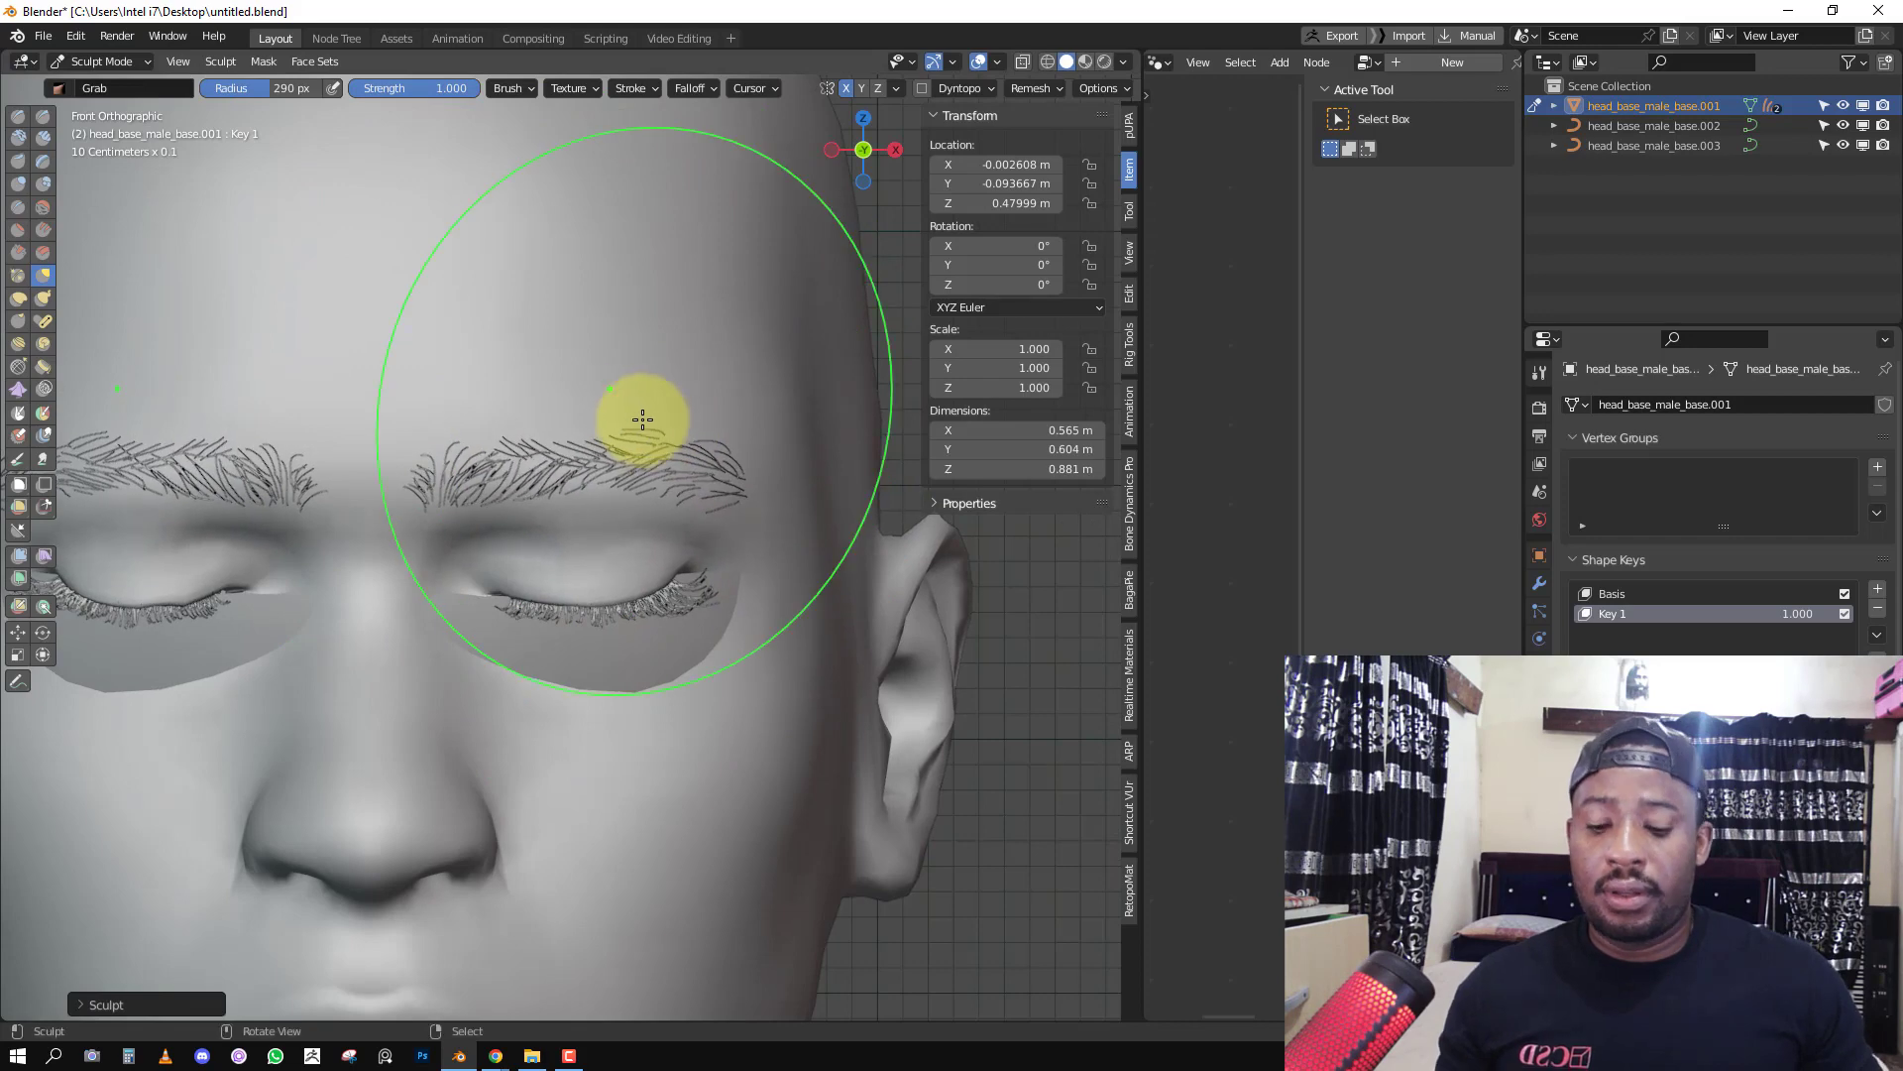
pyautogui.hotkey('alt', 'h')
pyautogui.moveTo(667, 759); pyautogui.dragTo(660, 743)
pyautogui.moveTo(571, 791); pyautogui.dragTo(459, 768)
# Draw the inner brows toward the nose bridge using a smaller Grab brush, and adjust the brow height from the front.
pyautogui.press('f')
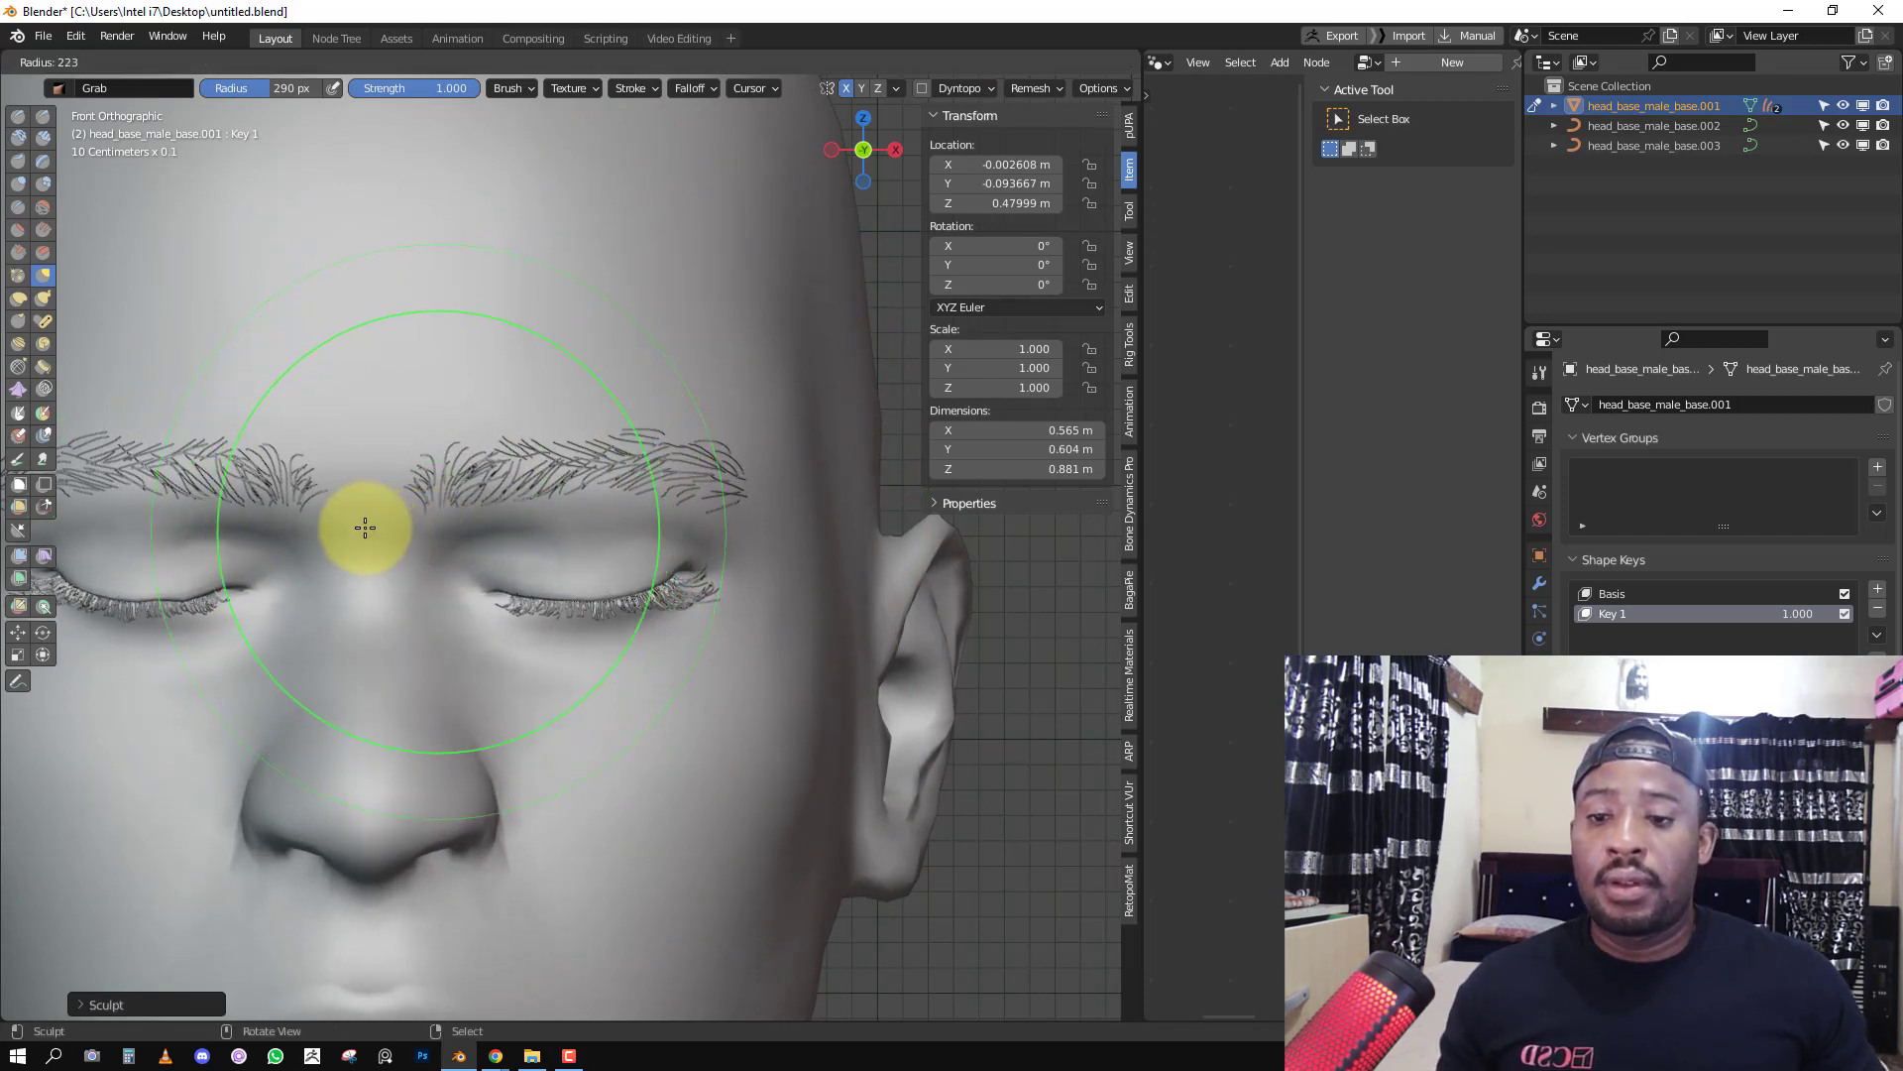
pyautogui.click(364, 527)
pyautogui.moveTo(444, 498); pyautogui.dragTo(412, 521, button='middle')
pyautogui.press('f')
pyautogui.click(372, 529)
pyautogui.press('f')
pyautogui.click(329, 536)
pyautogui.moveTo(393, 536); pyautogui.dragTo(374, 542)
pyautogui.moveTo(422, 536); pyautogui.dragTo(367, 551)
pyautogui.press('KP_1')
pyautogui.moveTo(492, 490)
pyautogui.mouseDown()
pyautogui.moveTo(500, 506)
pyautogui.moveTo(427, 494)
pyautogui.moveTo(508, 446)
pyautogui.mouseUp()
# Return to Object Mode, set Key 1's value back to 0 and deselect the head.
pyautogui.scroll(-4, 595, 520)
pyautogui.hotkey('ctrl', 'Tab')
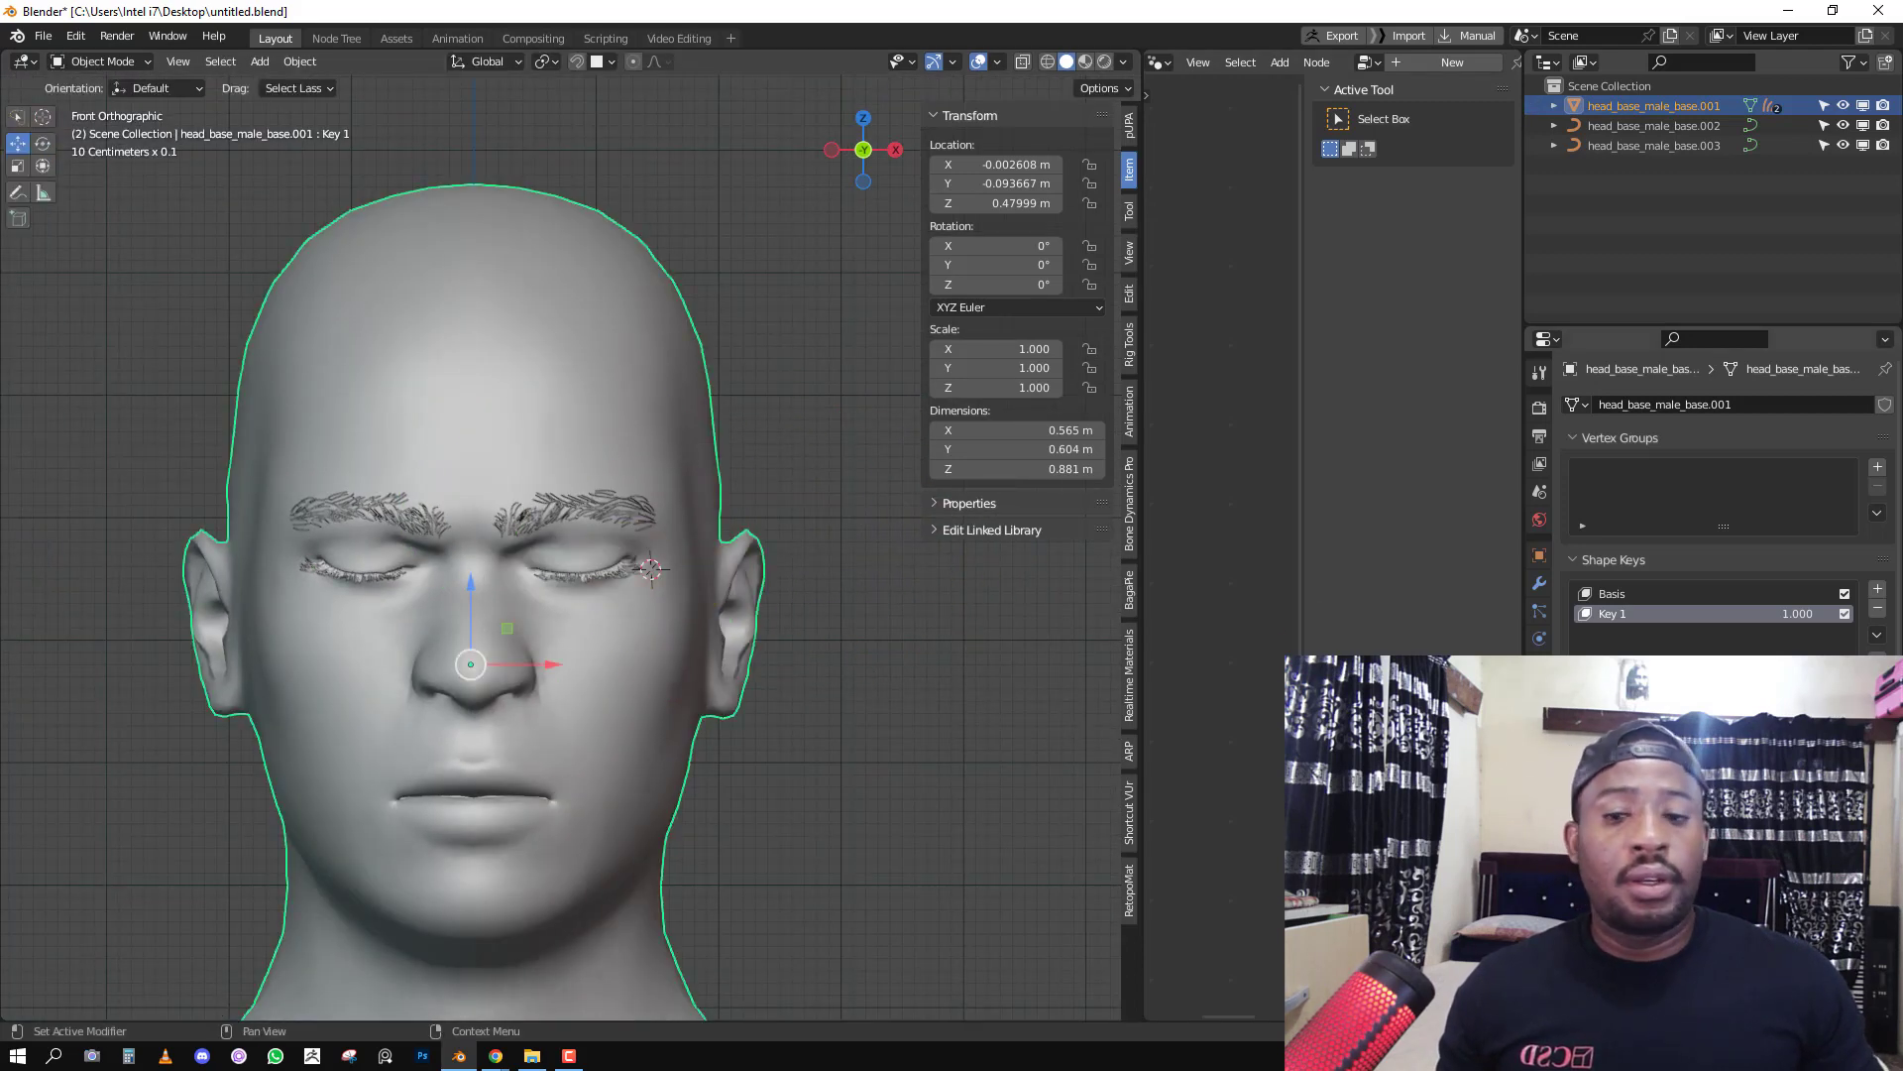
pyautogui.moveTo(1873, 747); pyautogui.dragTo(1730, 748)
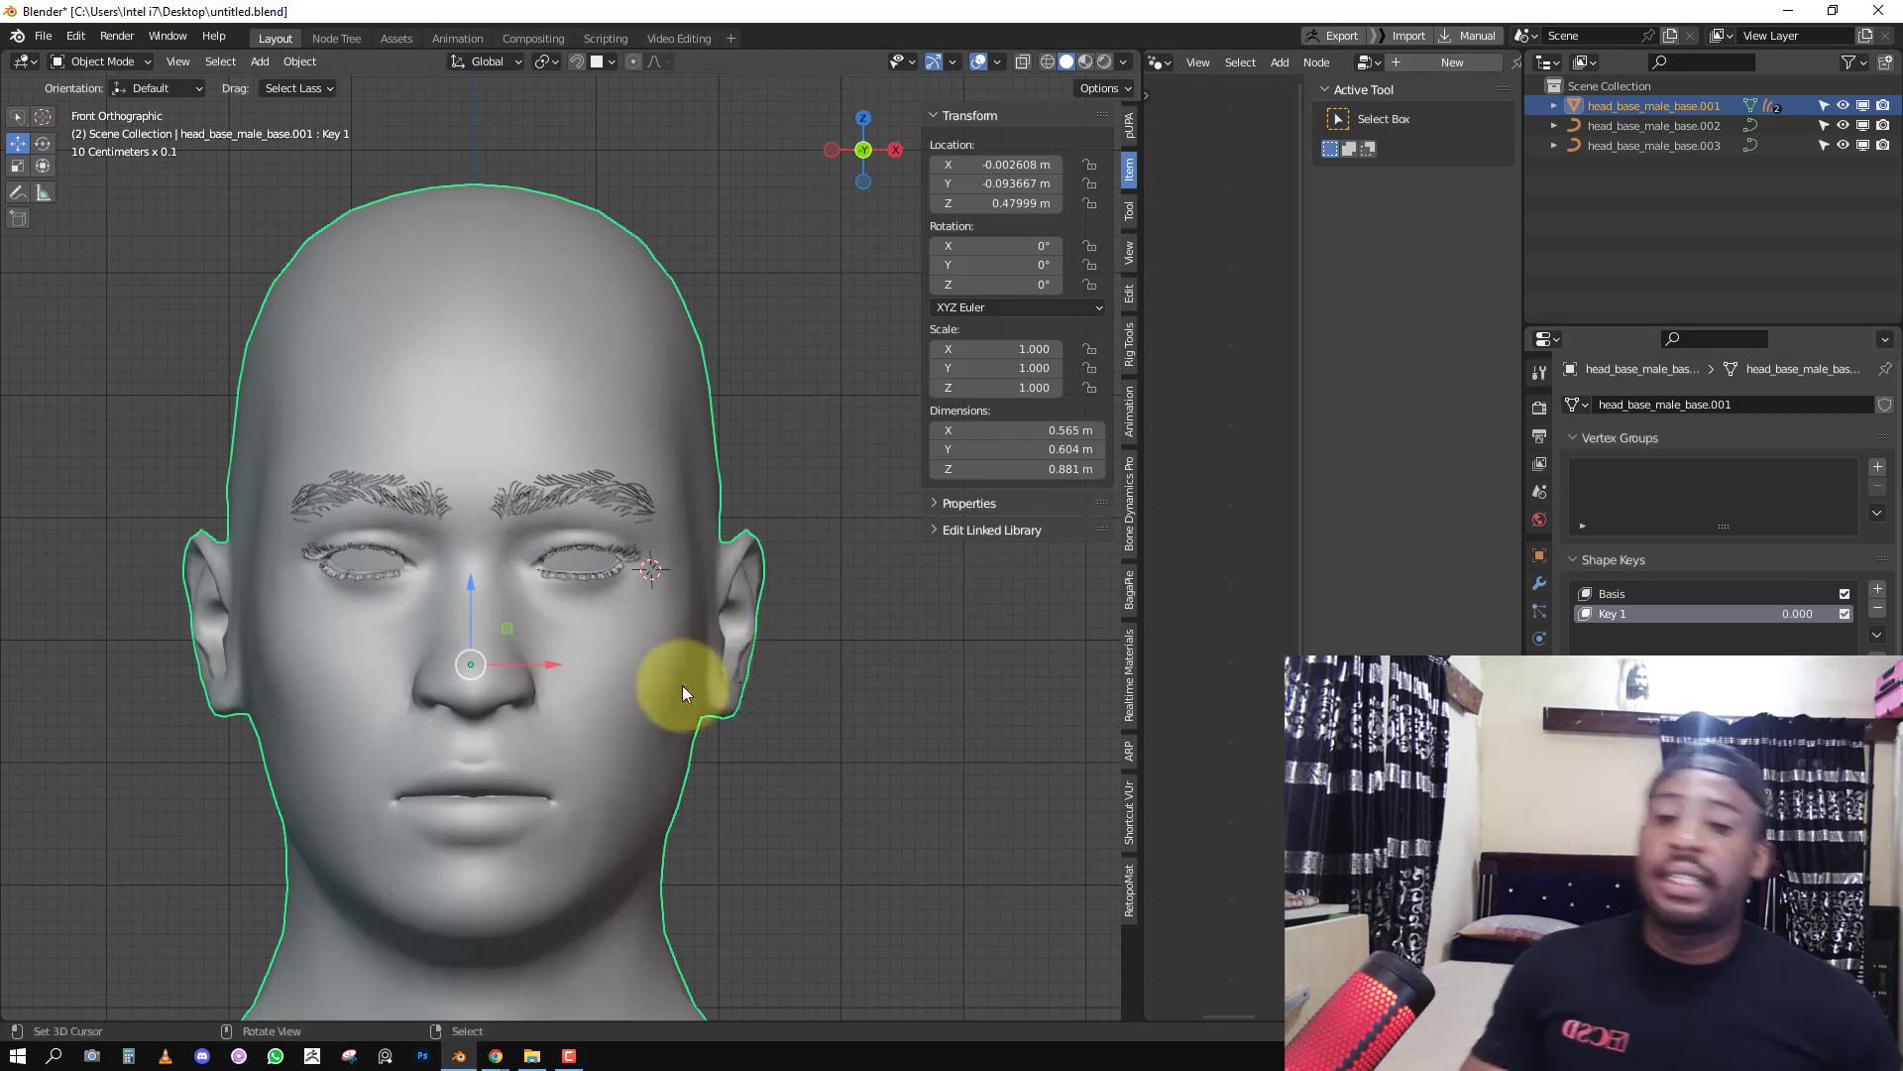
pyautogui.hotkey('alt', 'a')
# Select the eyebrow hair curves and enlarge the node editor to show their Surface Deform nodes, hiding its sidebar.
pyautogui.moveTo(735, 567); pyautogui.dragTo(674, 569, button='middle')
pyautogui.scroll(2, 665, 560)
pyautogui.rightClick(574, 474)
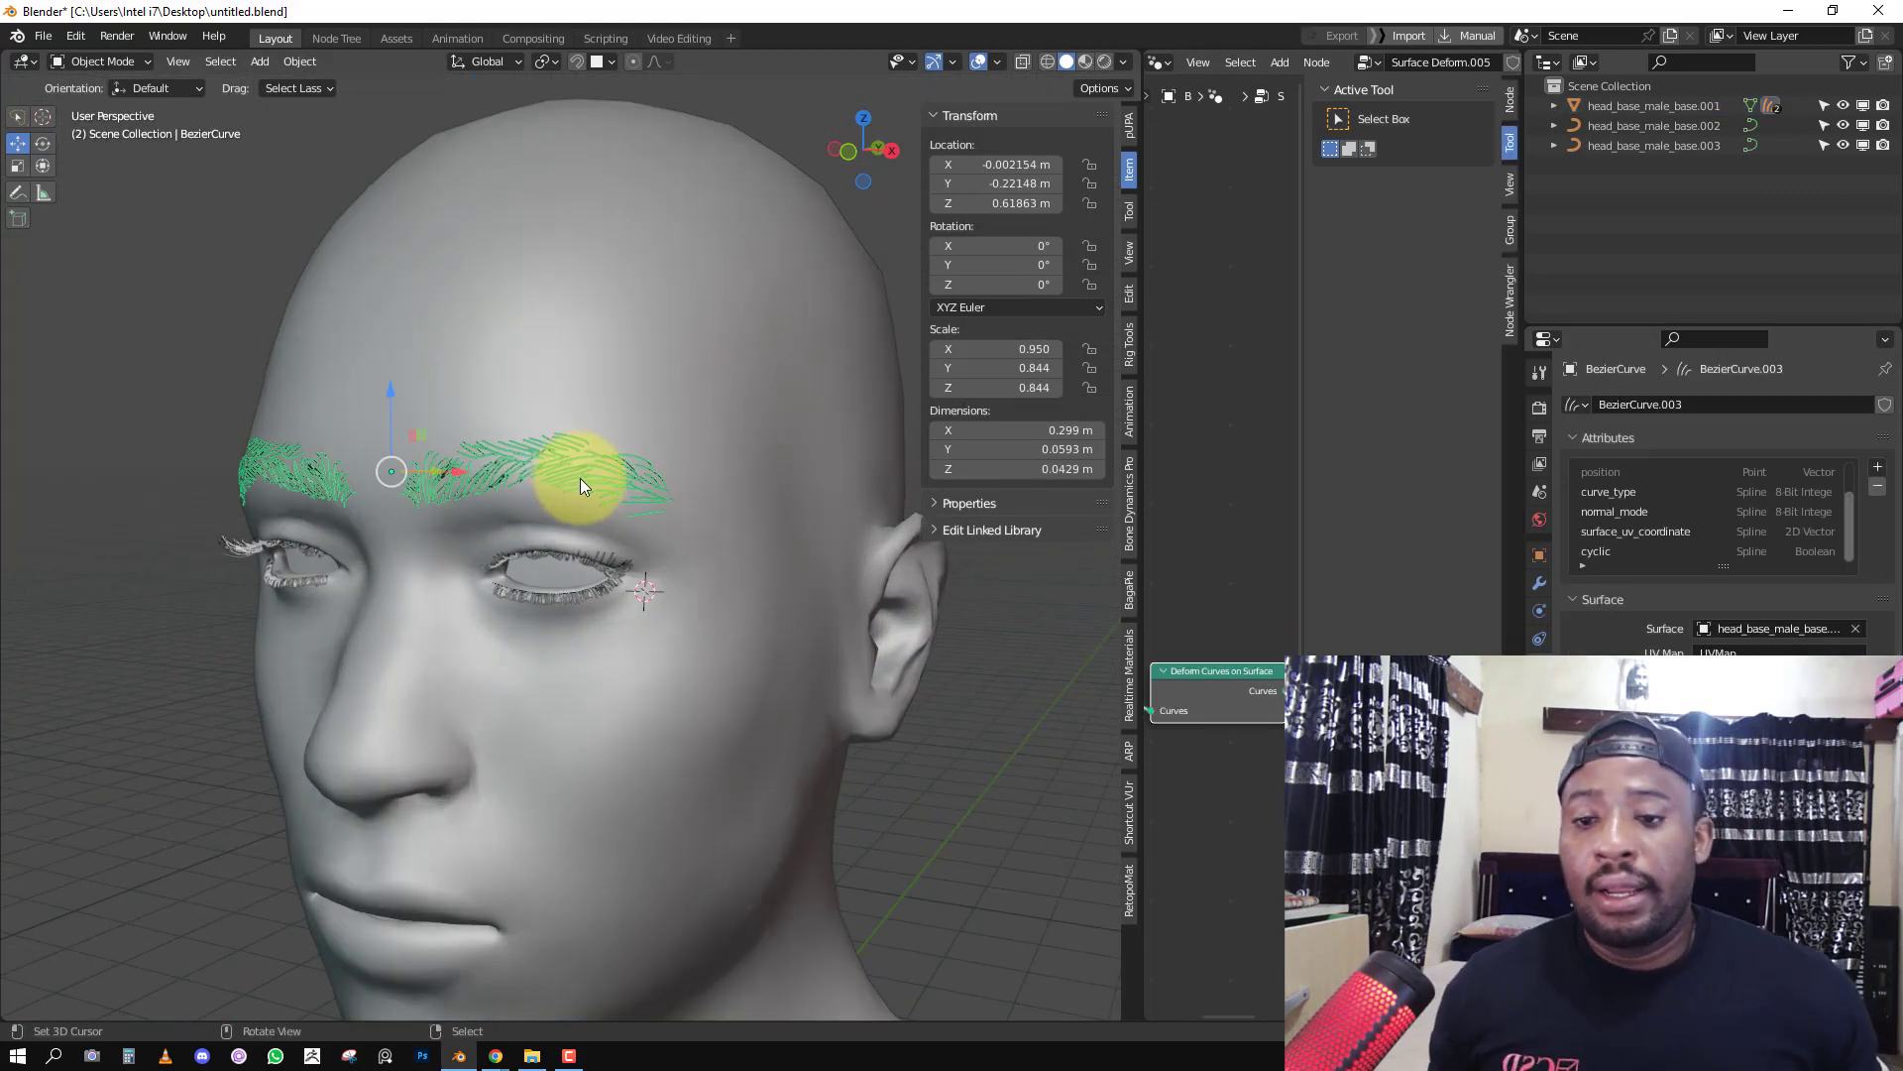
pyautogui.moveTo(580, 477); pyautogui.dragTo(724, 510, button='middle')
pyautogui.moveTo(1141, 526); pyautogui.dragTo(911, 527)
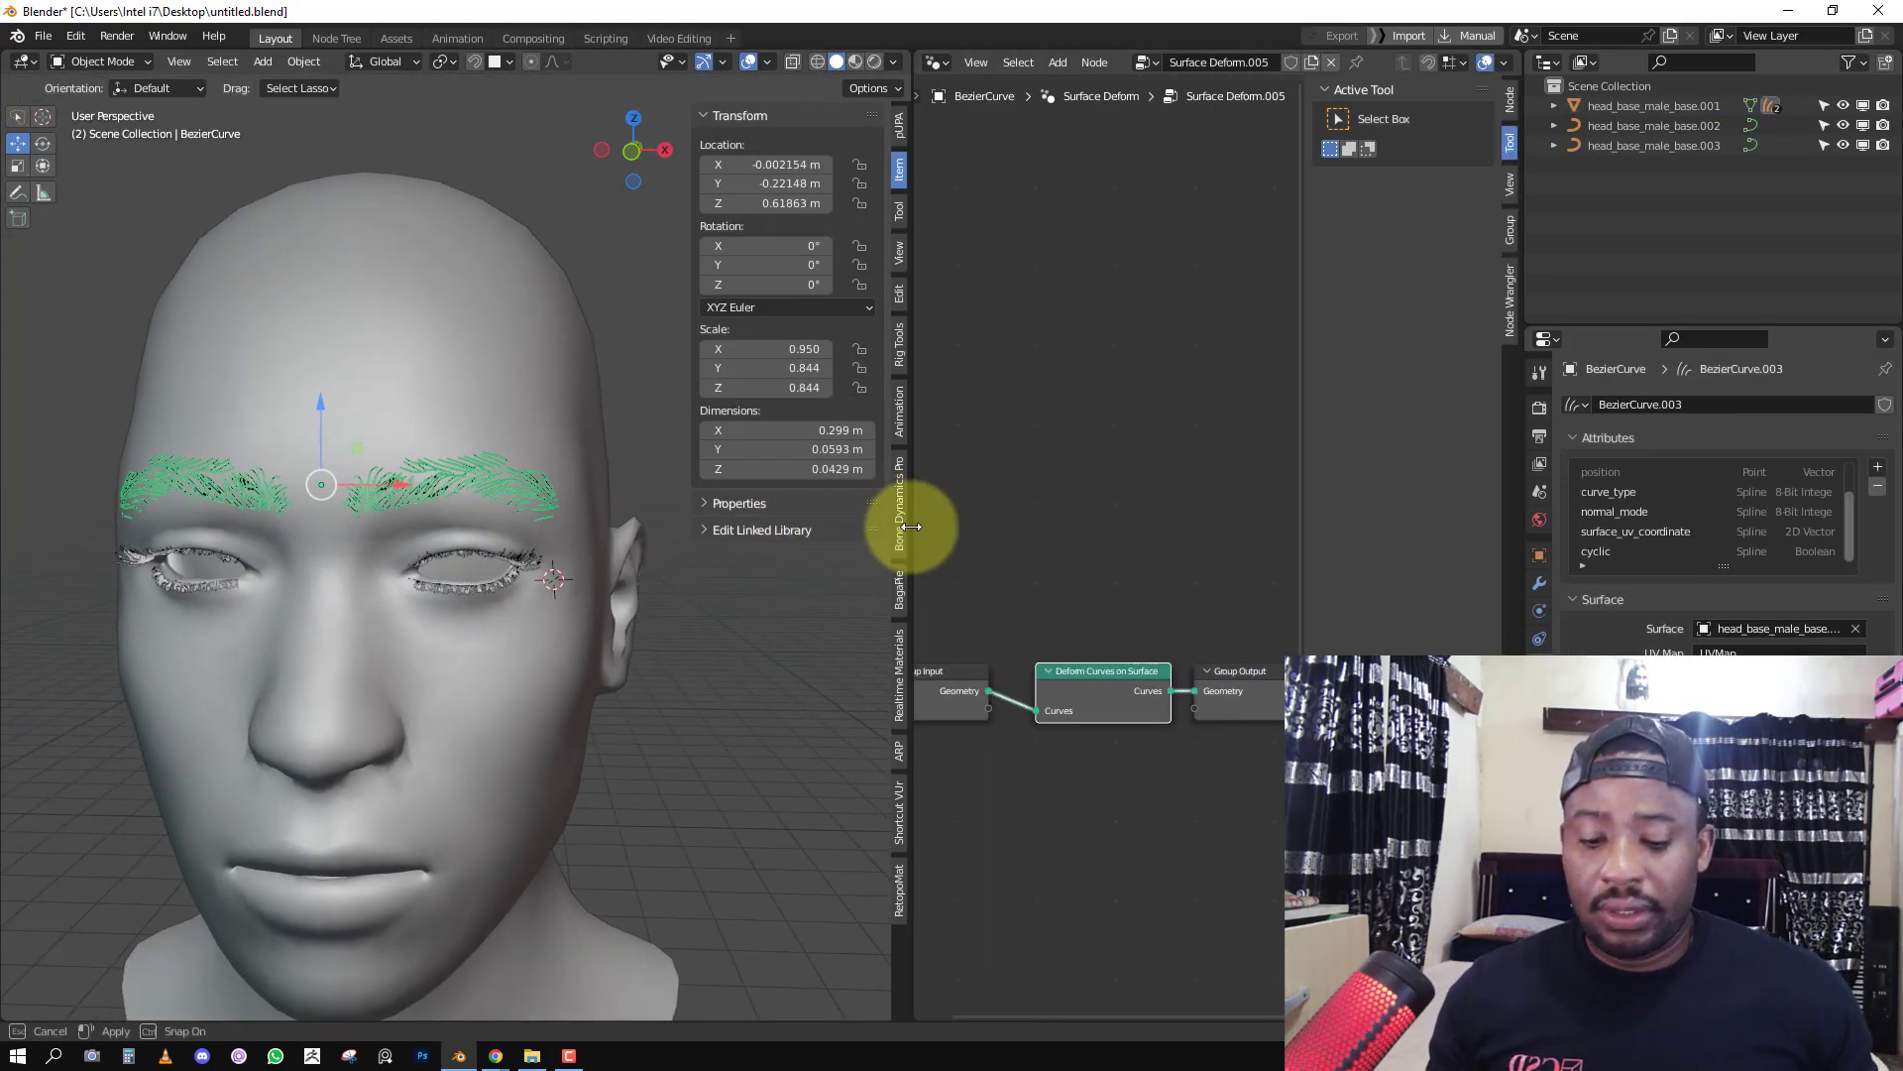
pyautogui.press('n')
pyautogui.moveTo(1177, 568); pyautogui.dragTo(1180, 471, button='middle')
# Spread the Surface Deform nodes apart to make room between Deform Curves on Surface and Group Output.
pyautogui.hotkey('alt', 'a')
pyautogui.scroll(2, 478, 521)
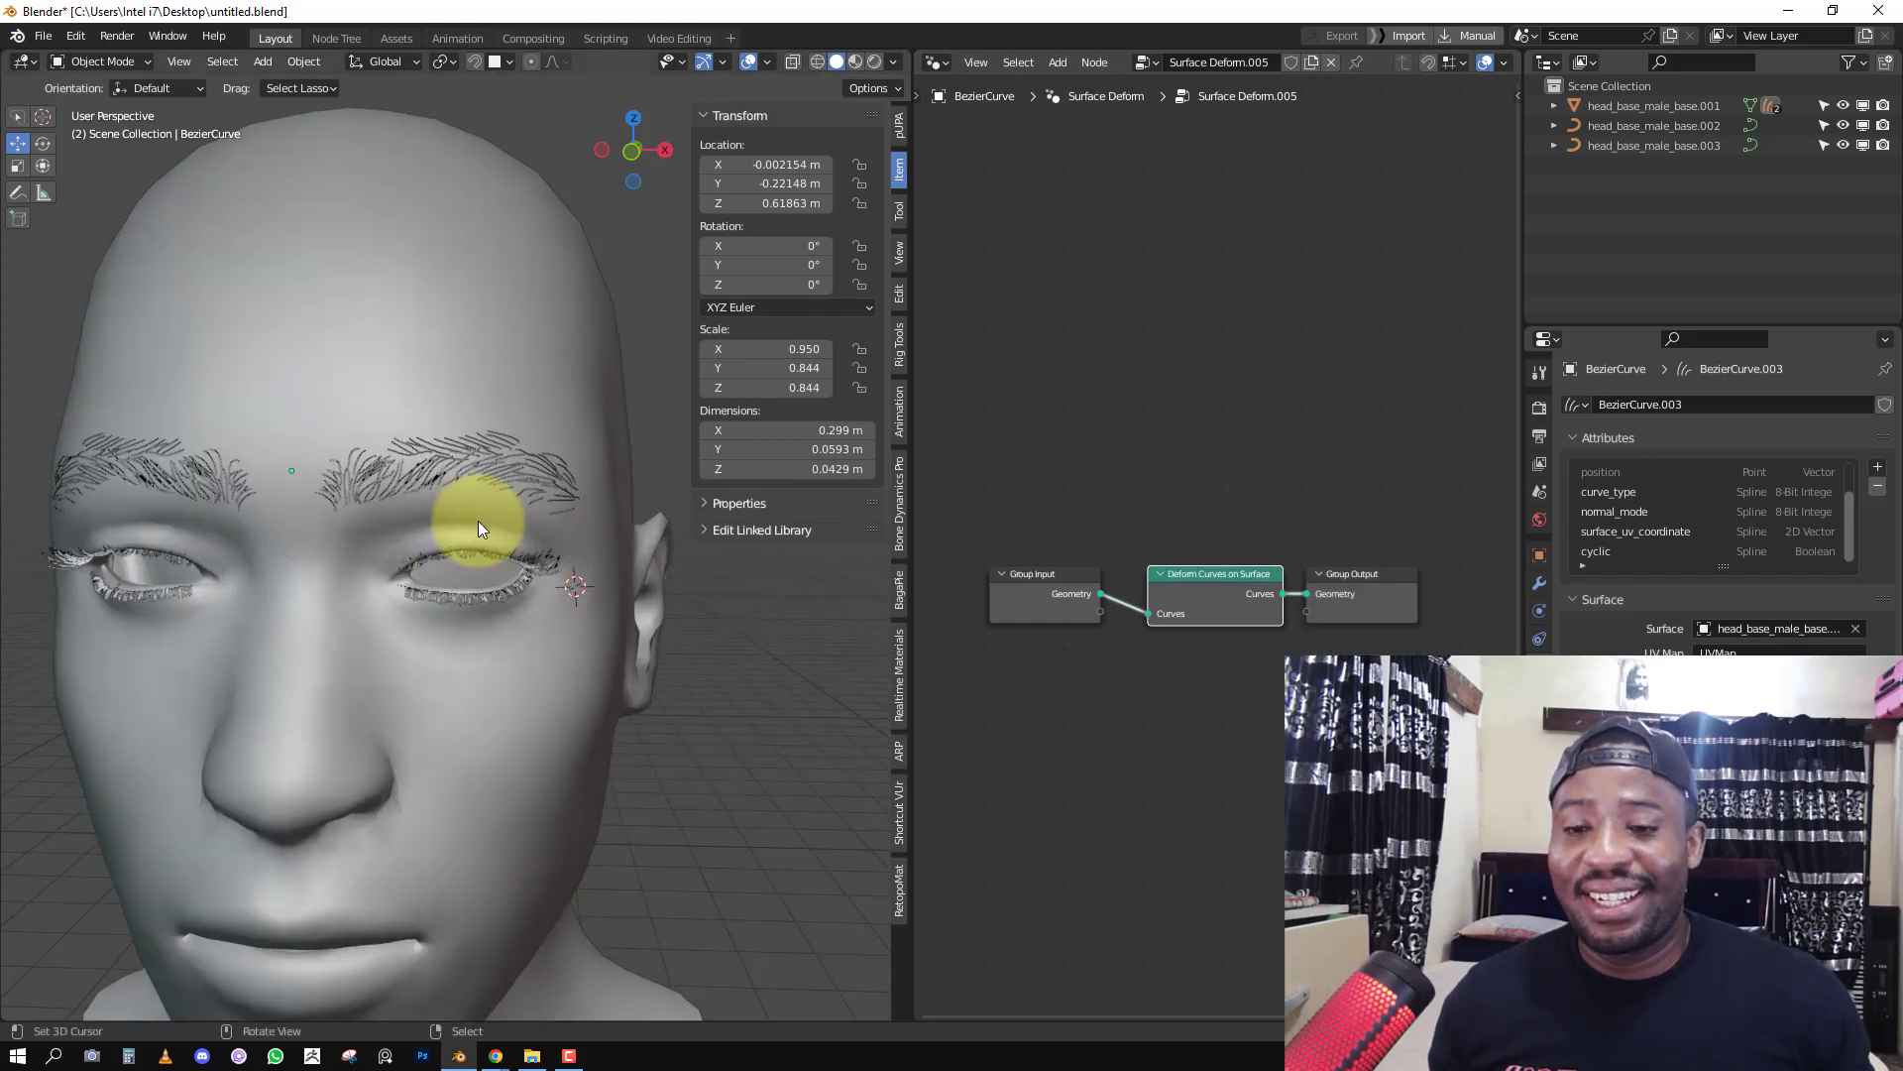
pyautogui.moveTo(1028, 595); pyautogui.dragTo(978, 555)
pyautogui.moveTo(1203, 572); pyautogui.dragTo(1121, 513)
pyautogui.moveTo(1117, 555); pyautogui.dragTo(919, 557, button='middle')
pyautogui.moveTo(1150, 621); pyautogui.dragTo(1416, 565)
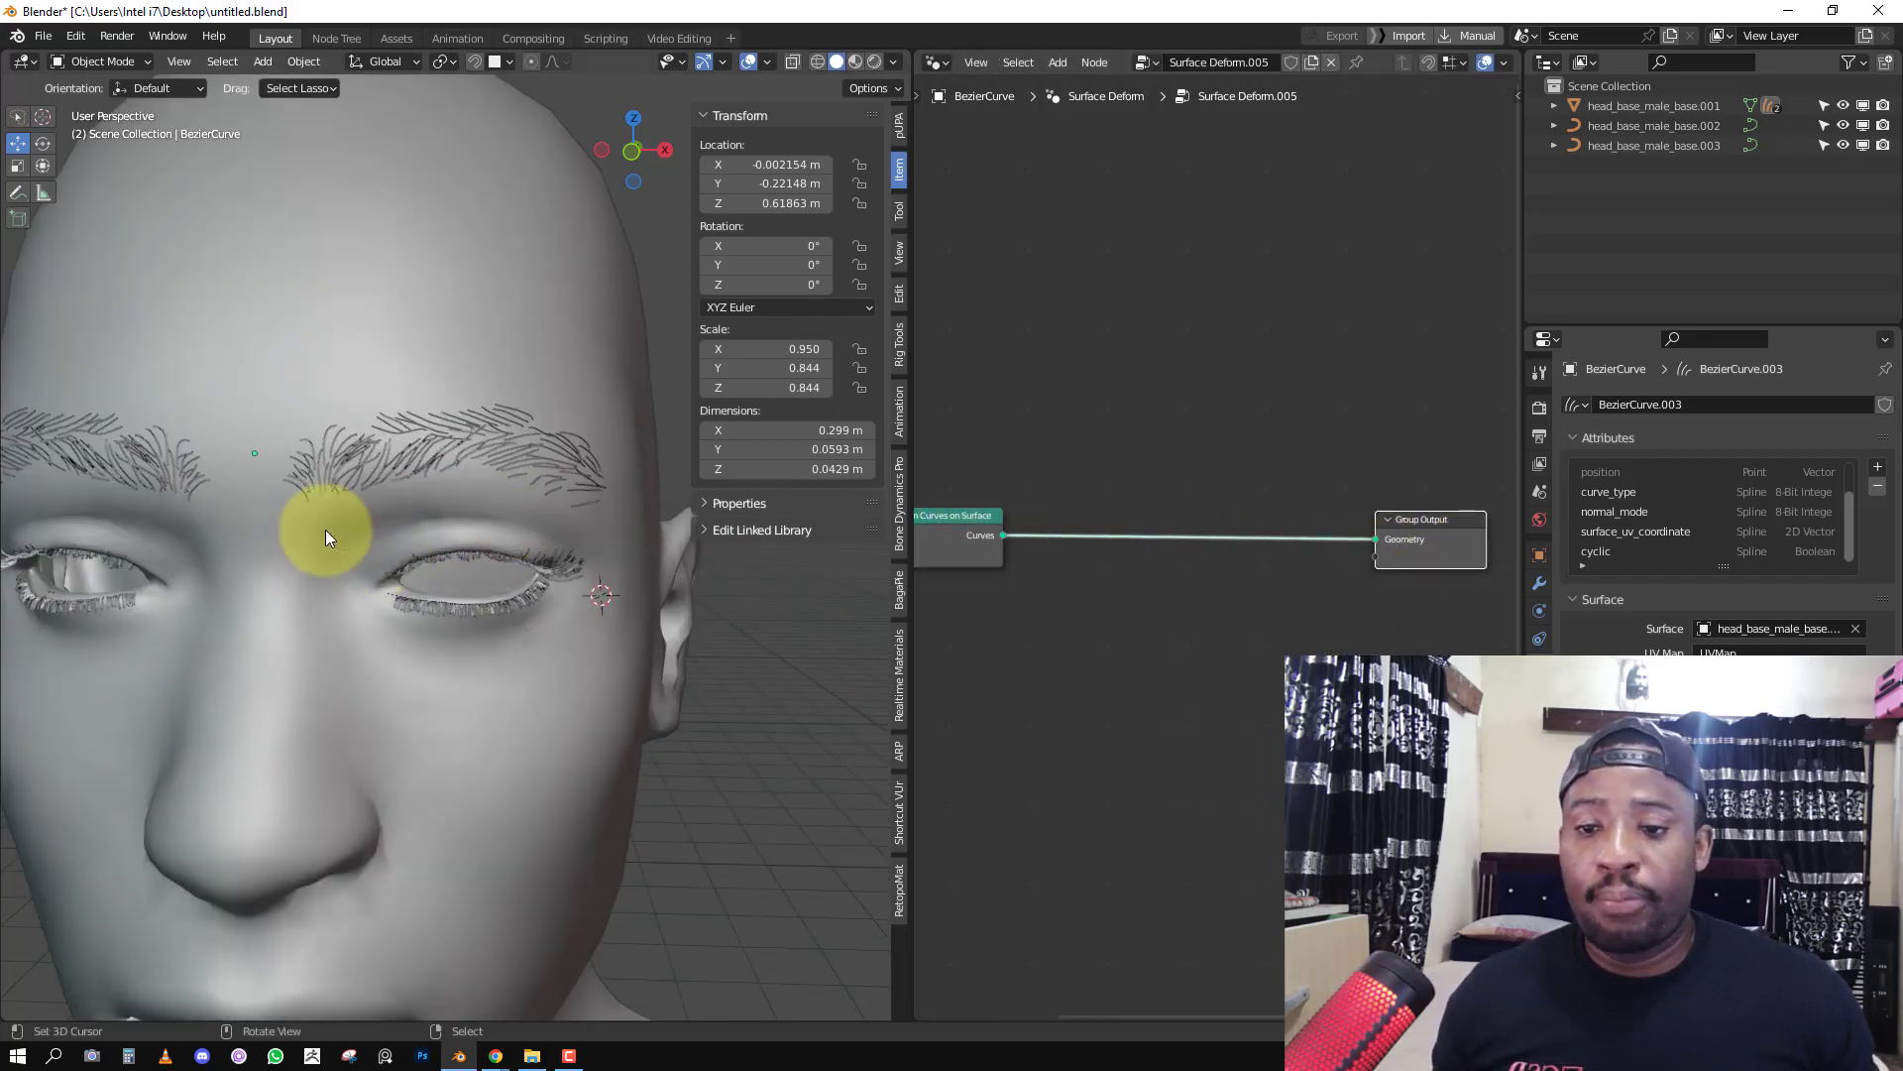
pyautogui.moveTo(325, 530); pyautogui.dragTo(289, 526, button='middle')
pyautogui.moveTo(1154, 512); pyautogui.dragTo(1223, 479, button='middle')
# Insert a Duplicate Elements node after Deform Curves on Surface, with its domain set to Spline and Amount set to 5.
pyautogui.hotkey('shift', 'a')
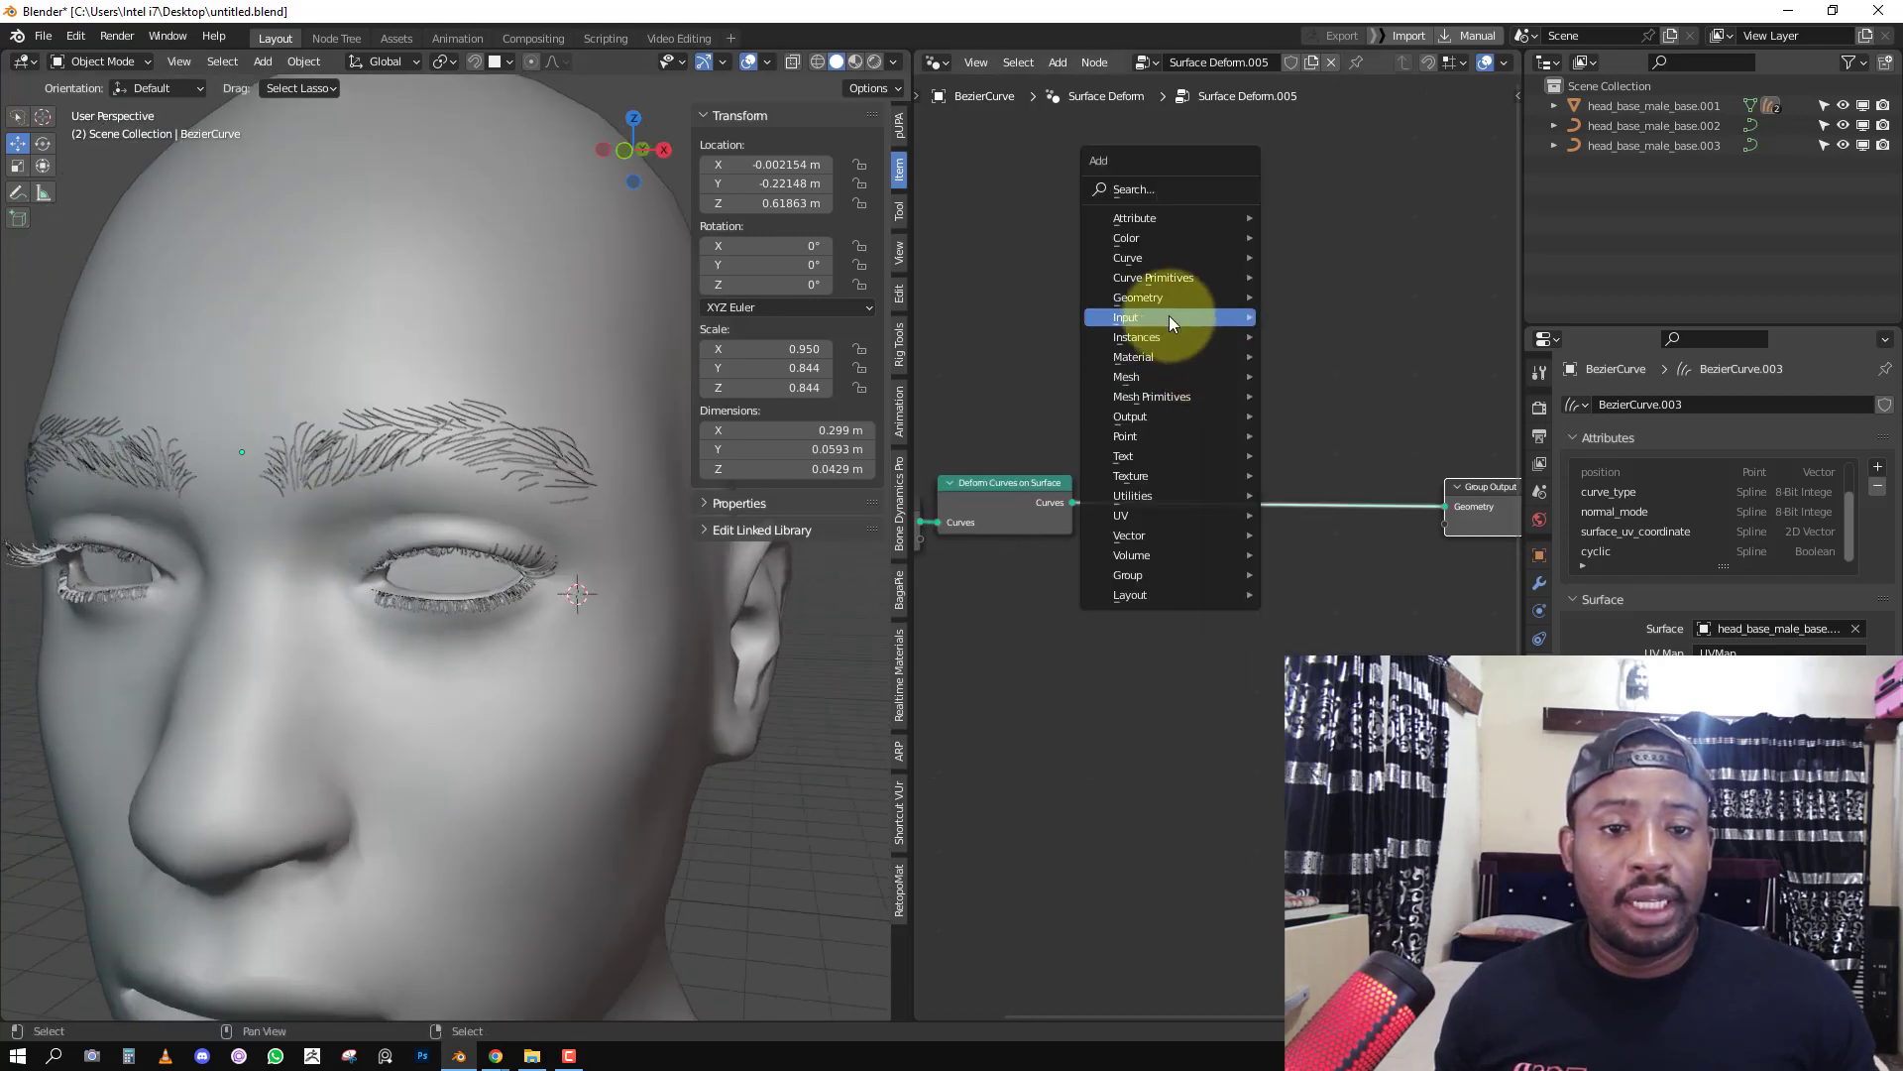
pyautogui.moveTo(1170, 300)
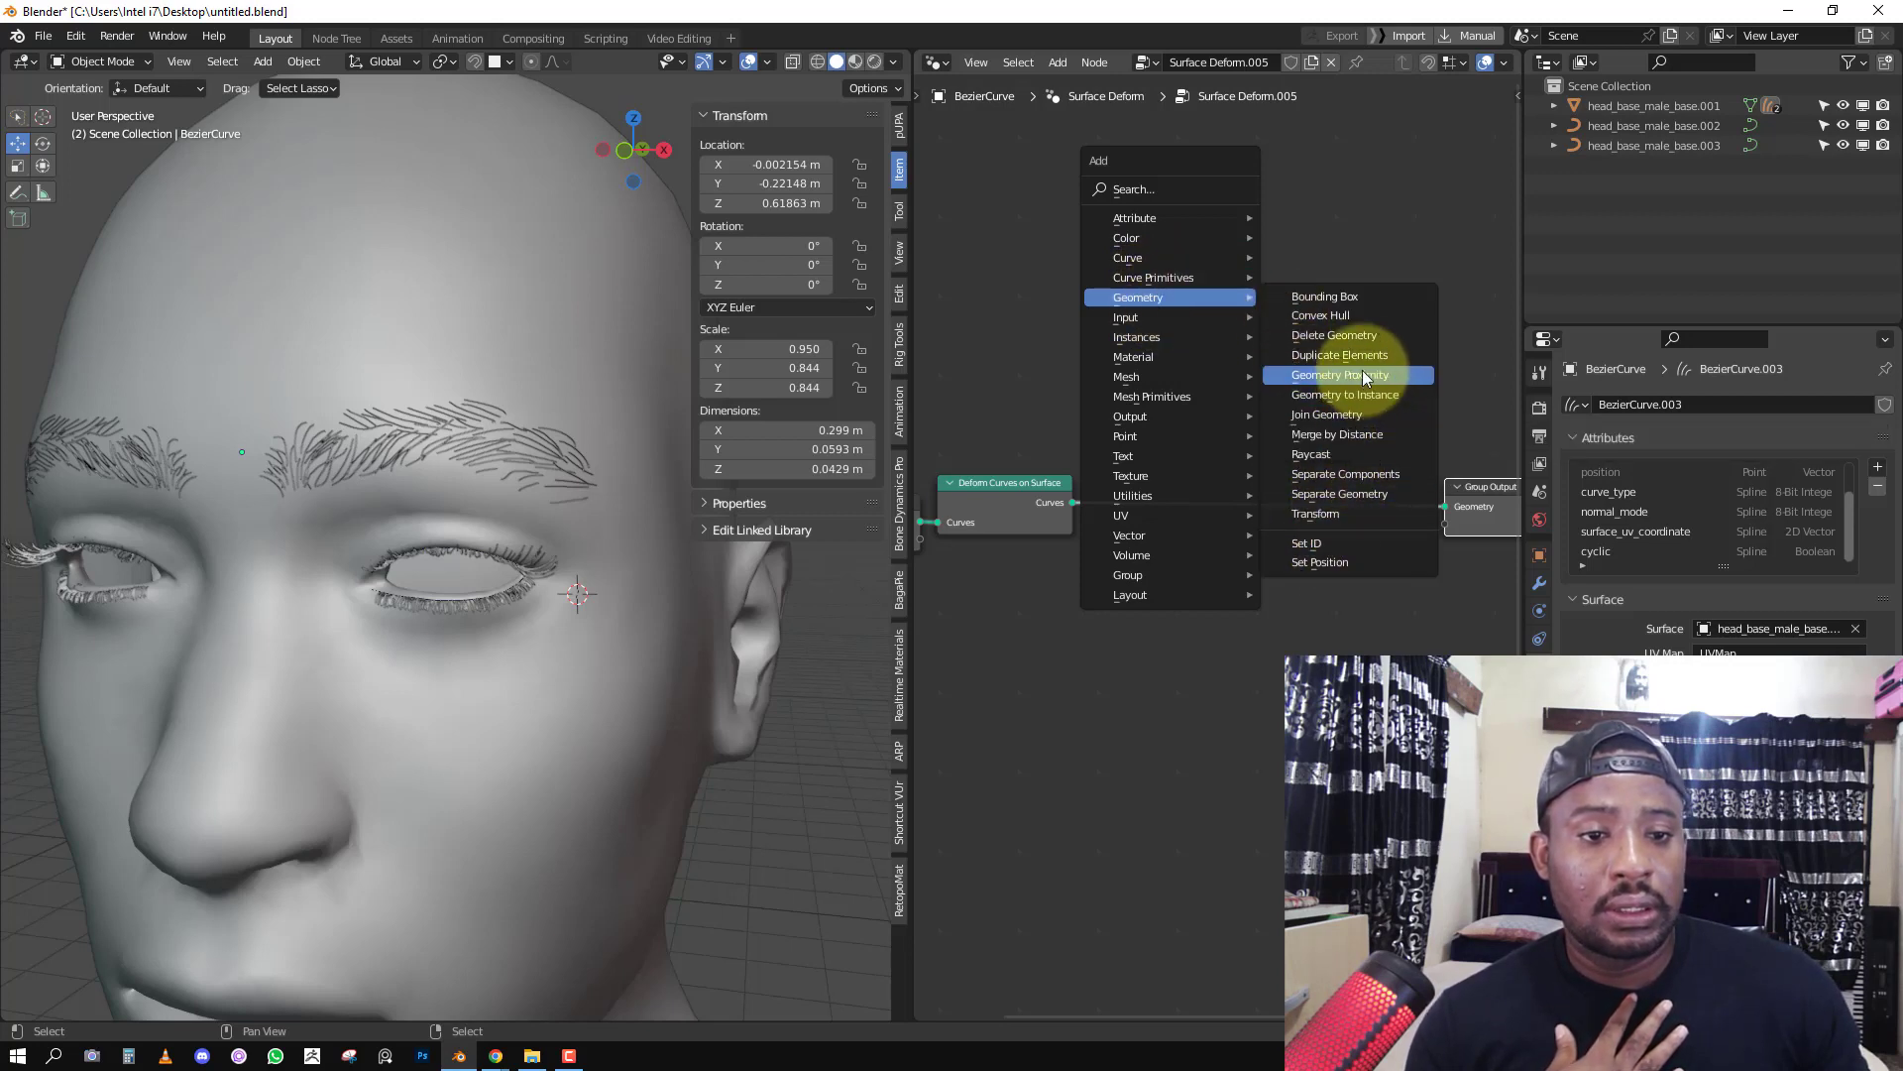
pyautogui.click(1340, 355)
pyautogui.click(1129, 446)
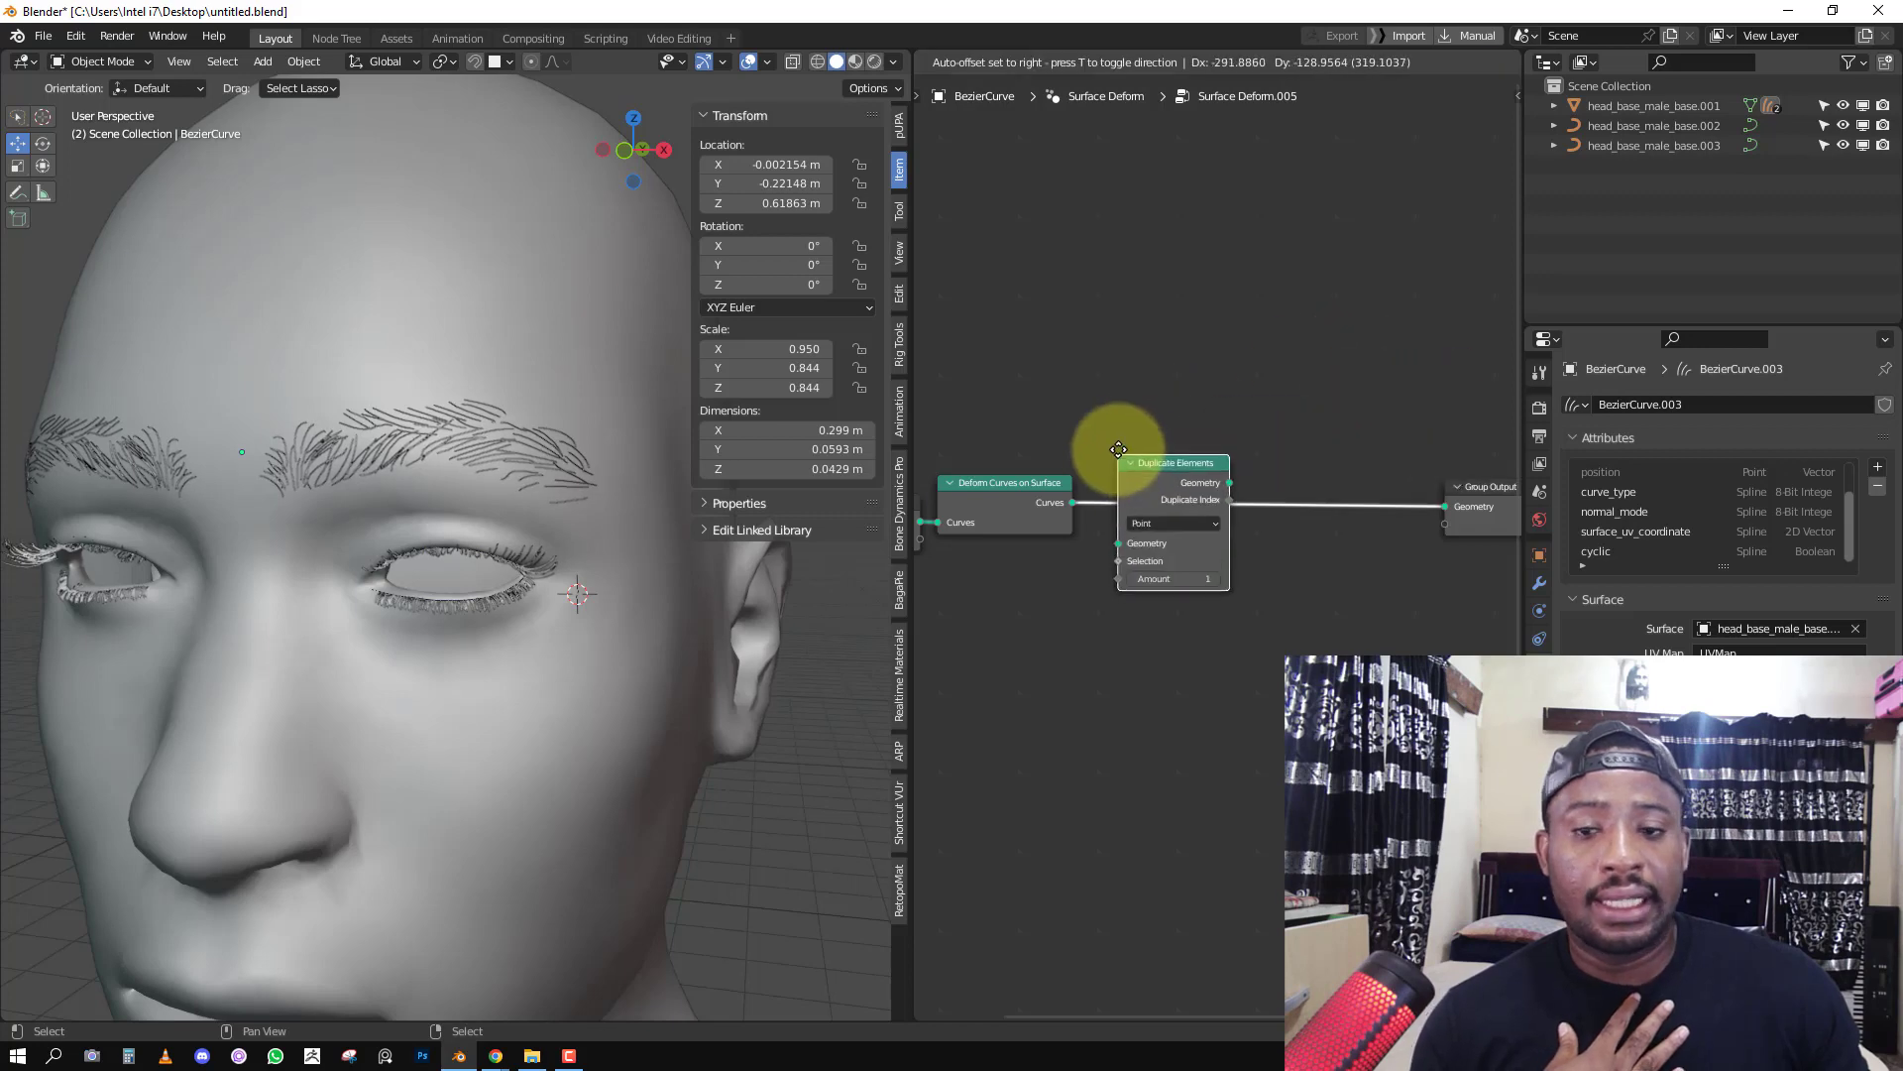
pyautogui.click(1215, 520)
pyautogui.click(1183, 587)
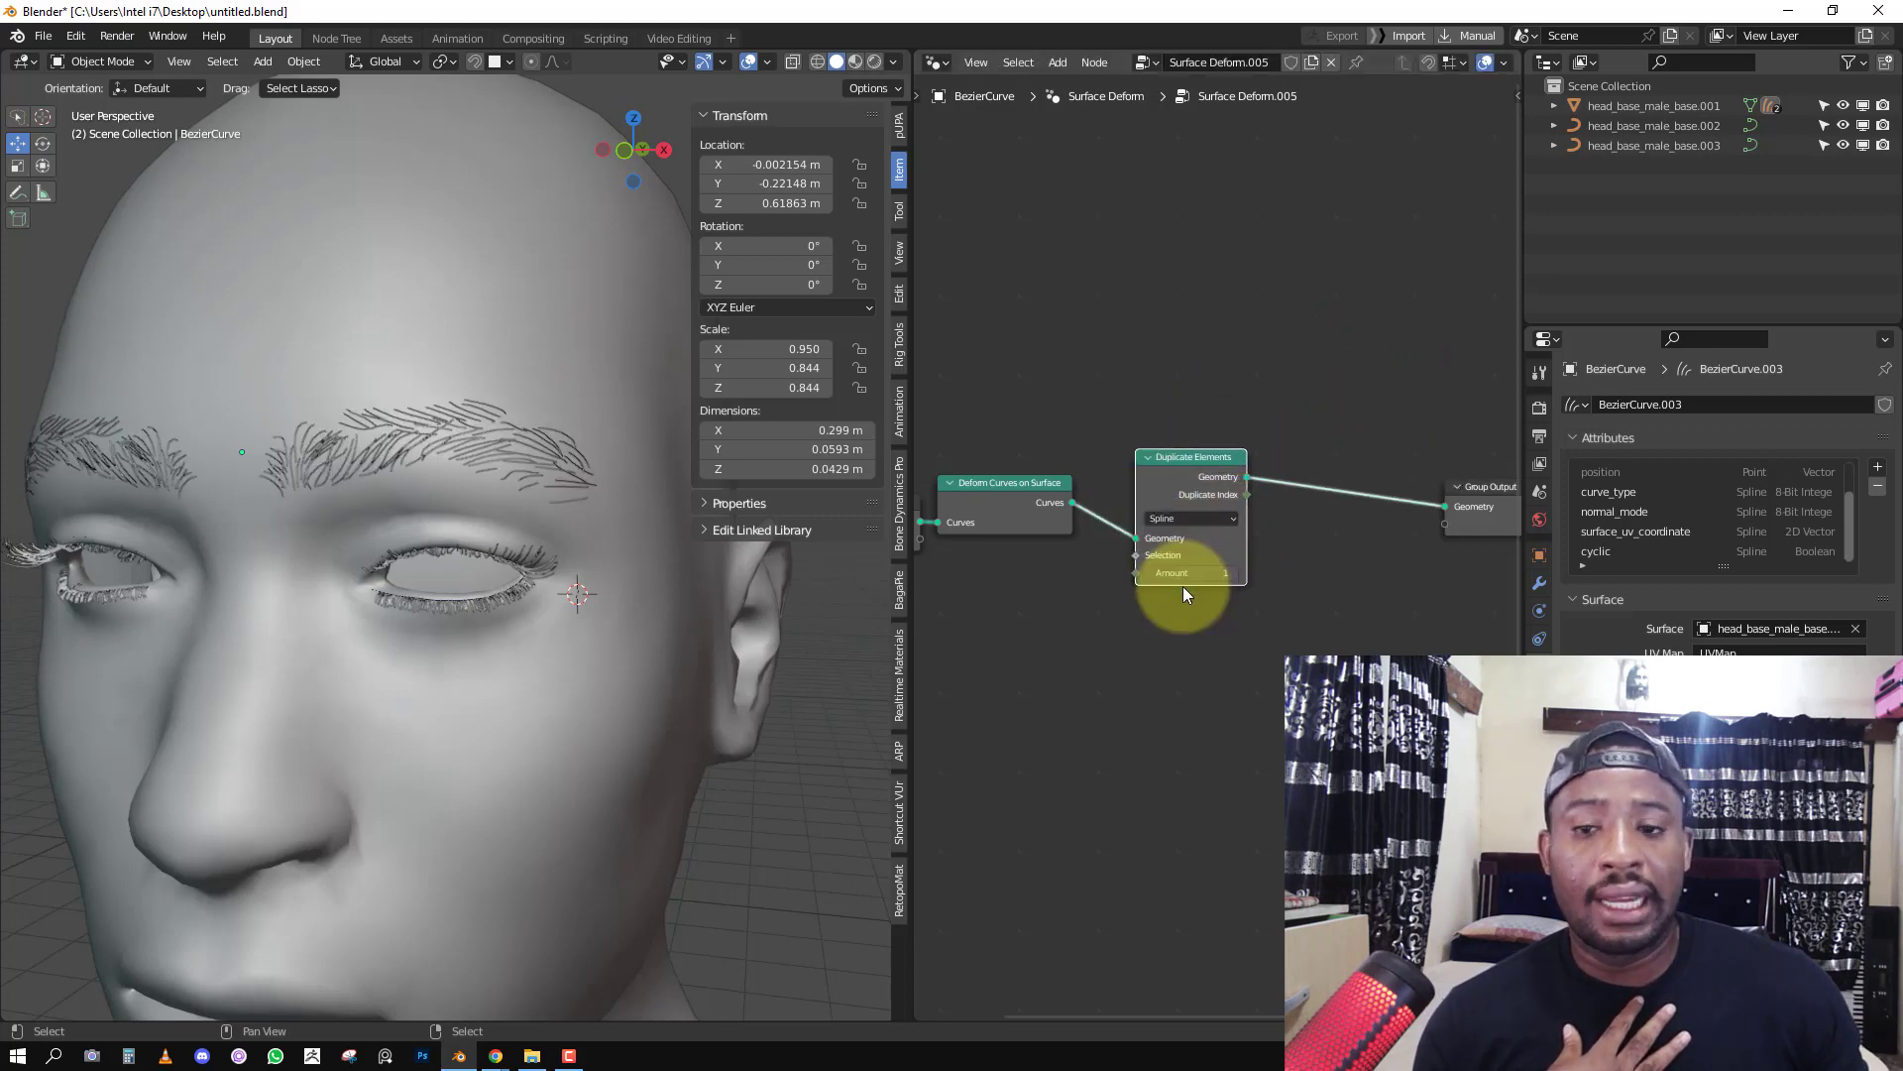
pyautogui.moveTo(478, 585); pyautogui.dragTo(536, 579, button='middle')
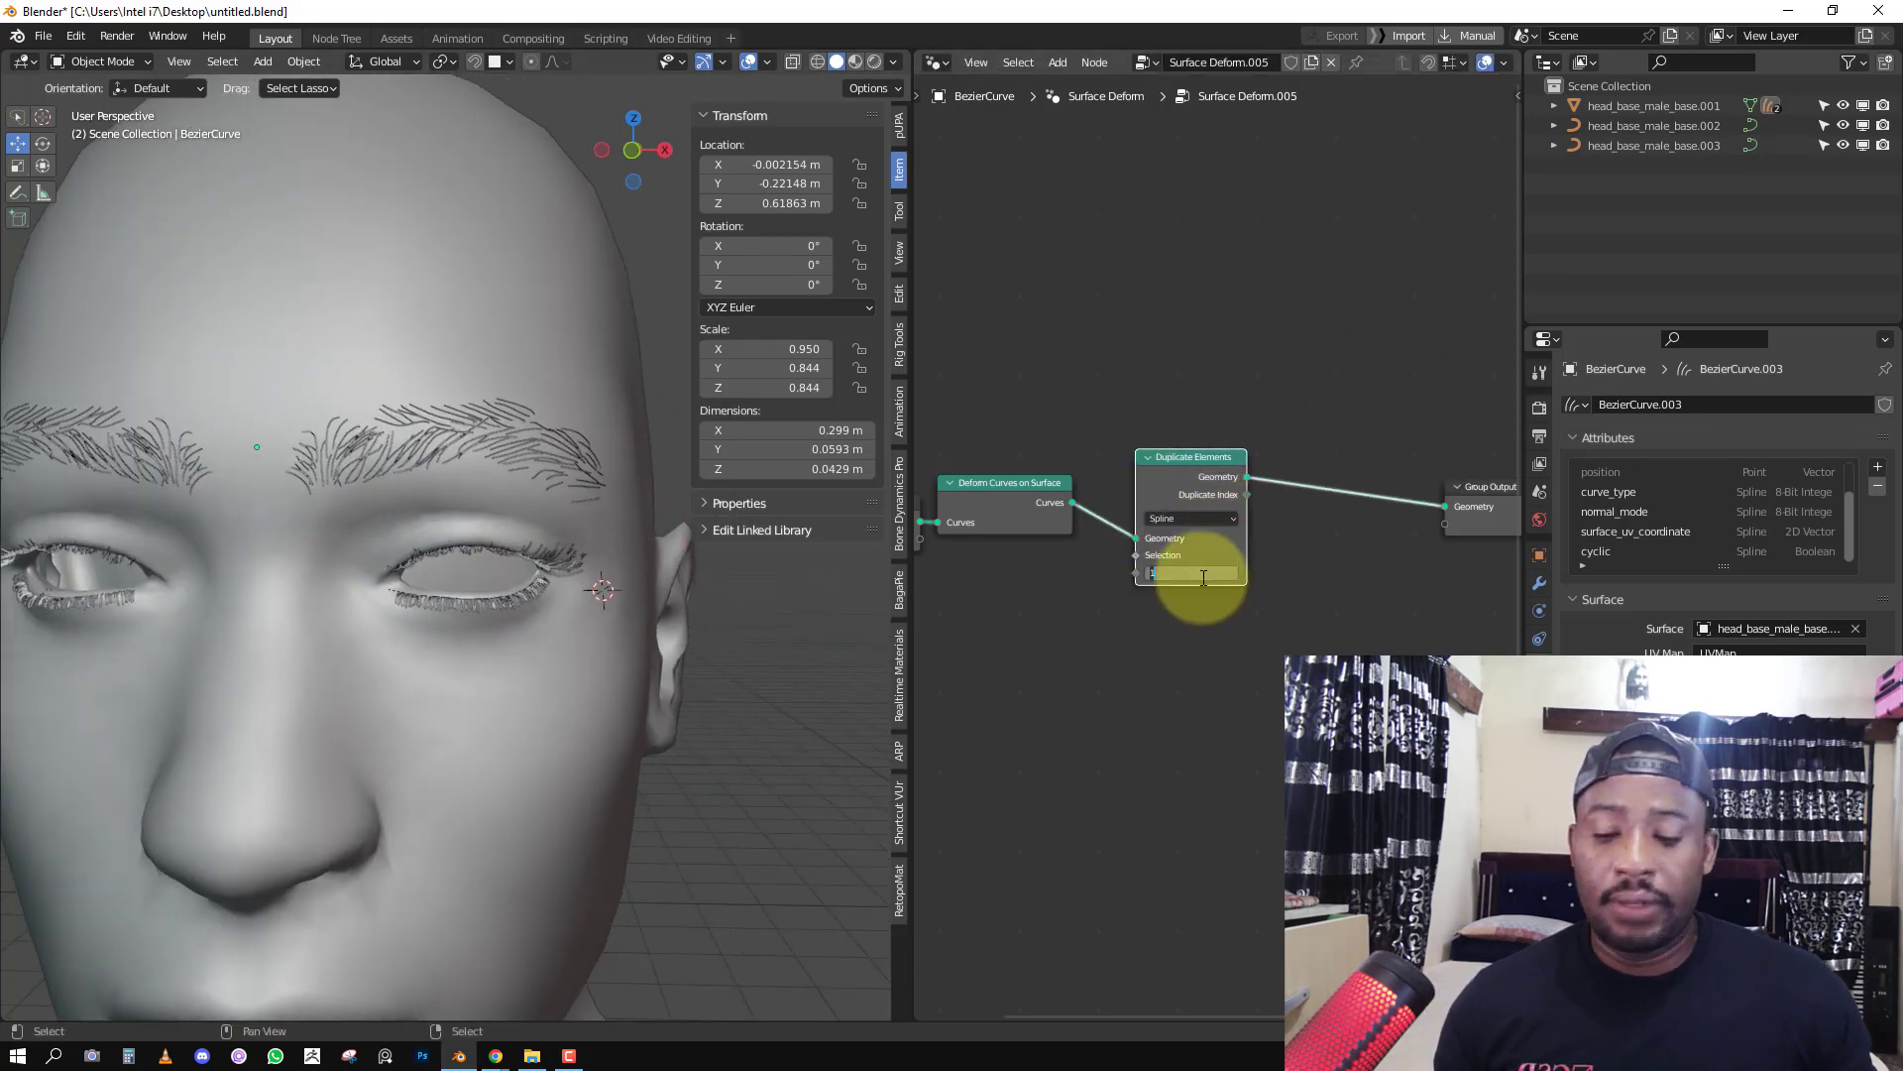
pyautogui.press('Return')
pyautogui.moveTo(1243, 585); pyautogui.dragTo(1192, 576, button='middle')
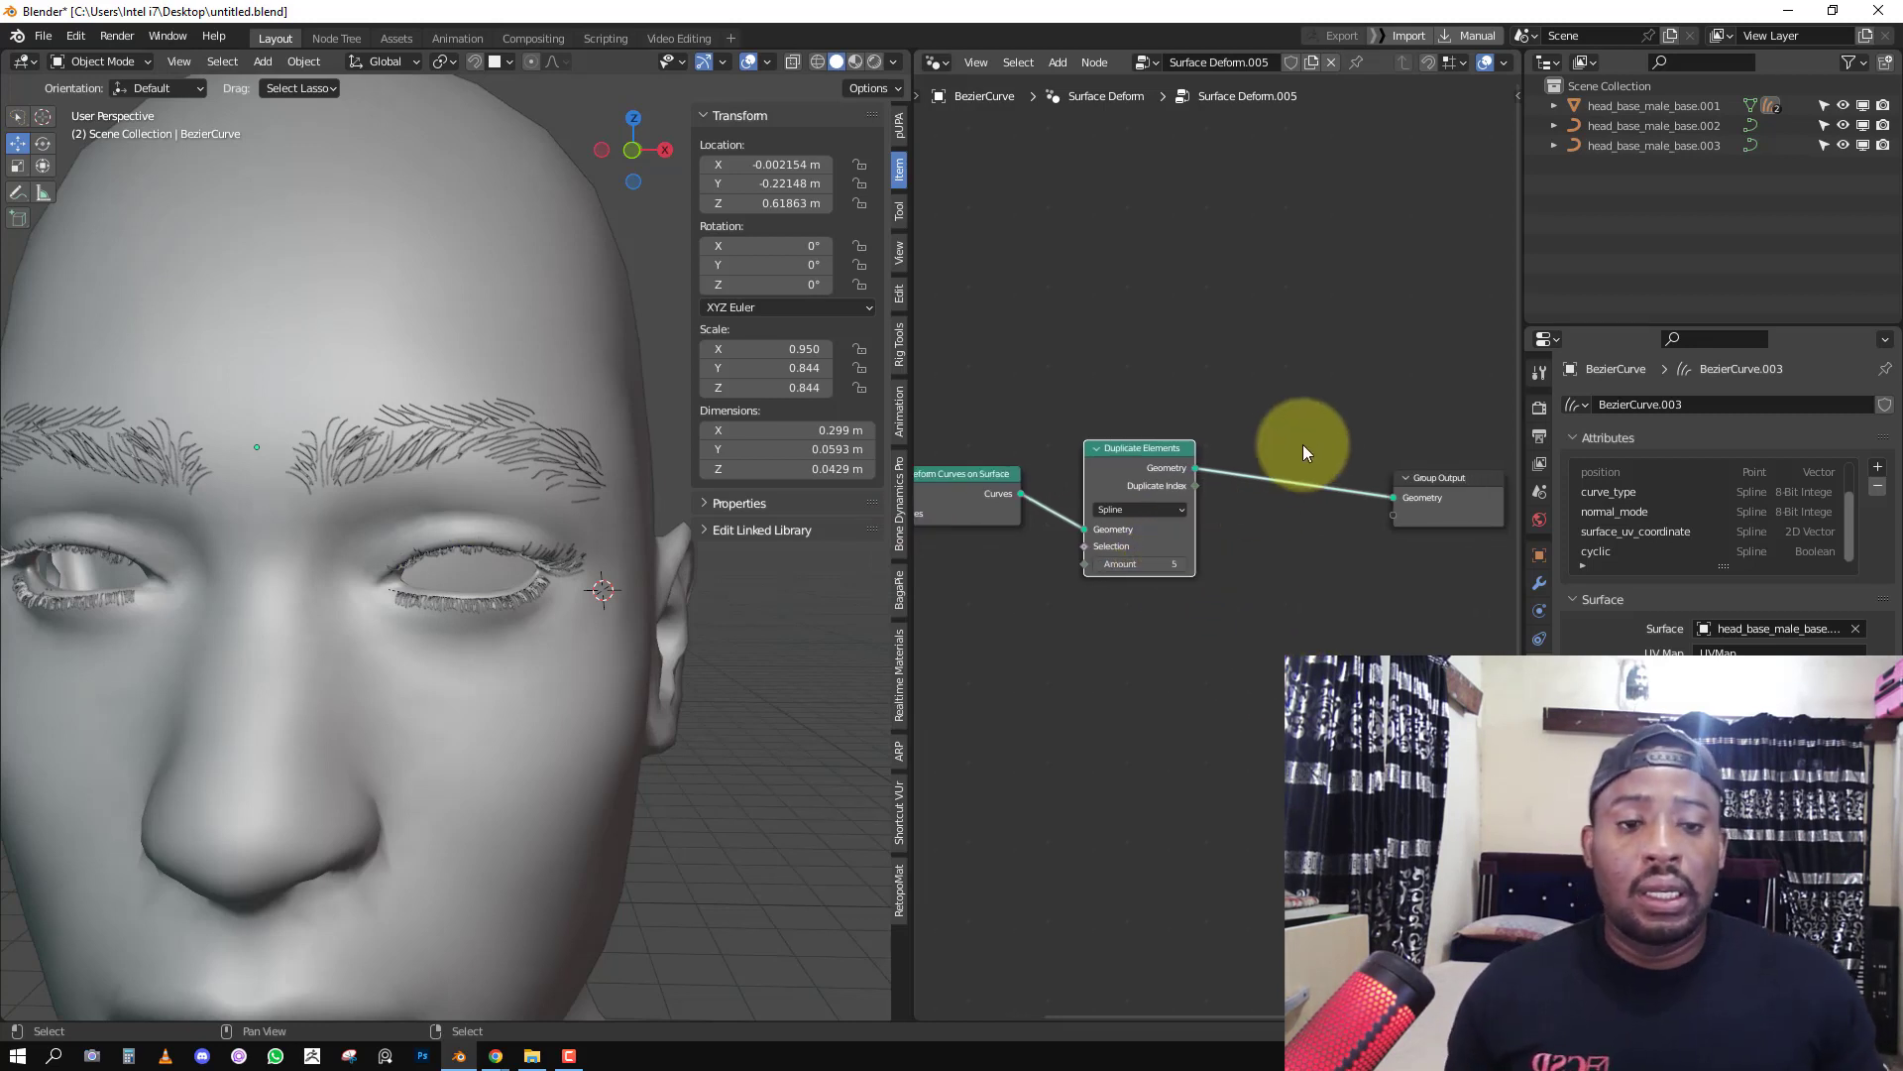
# Insert a Set Position node between Duplicate Elements and Group Output, and move Duplicate Elements away to leave space.
pyautogui.hotkey('shift', 'a')
pyautogui.moveTo(1241, 475)
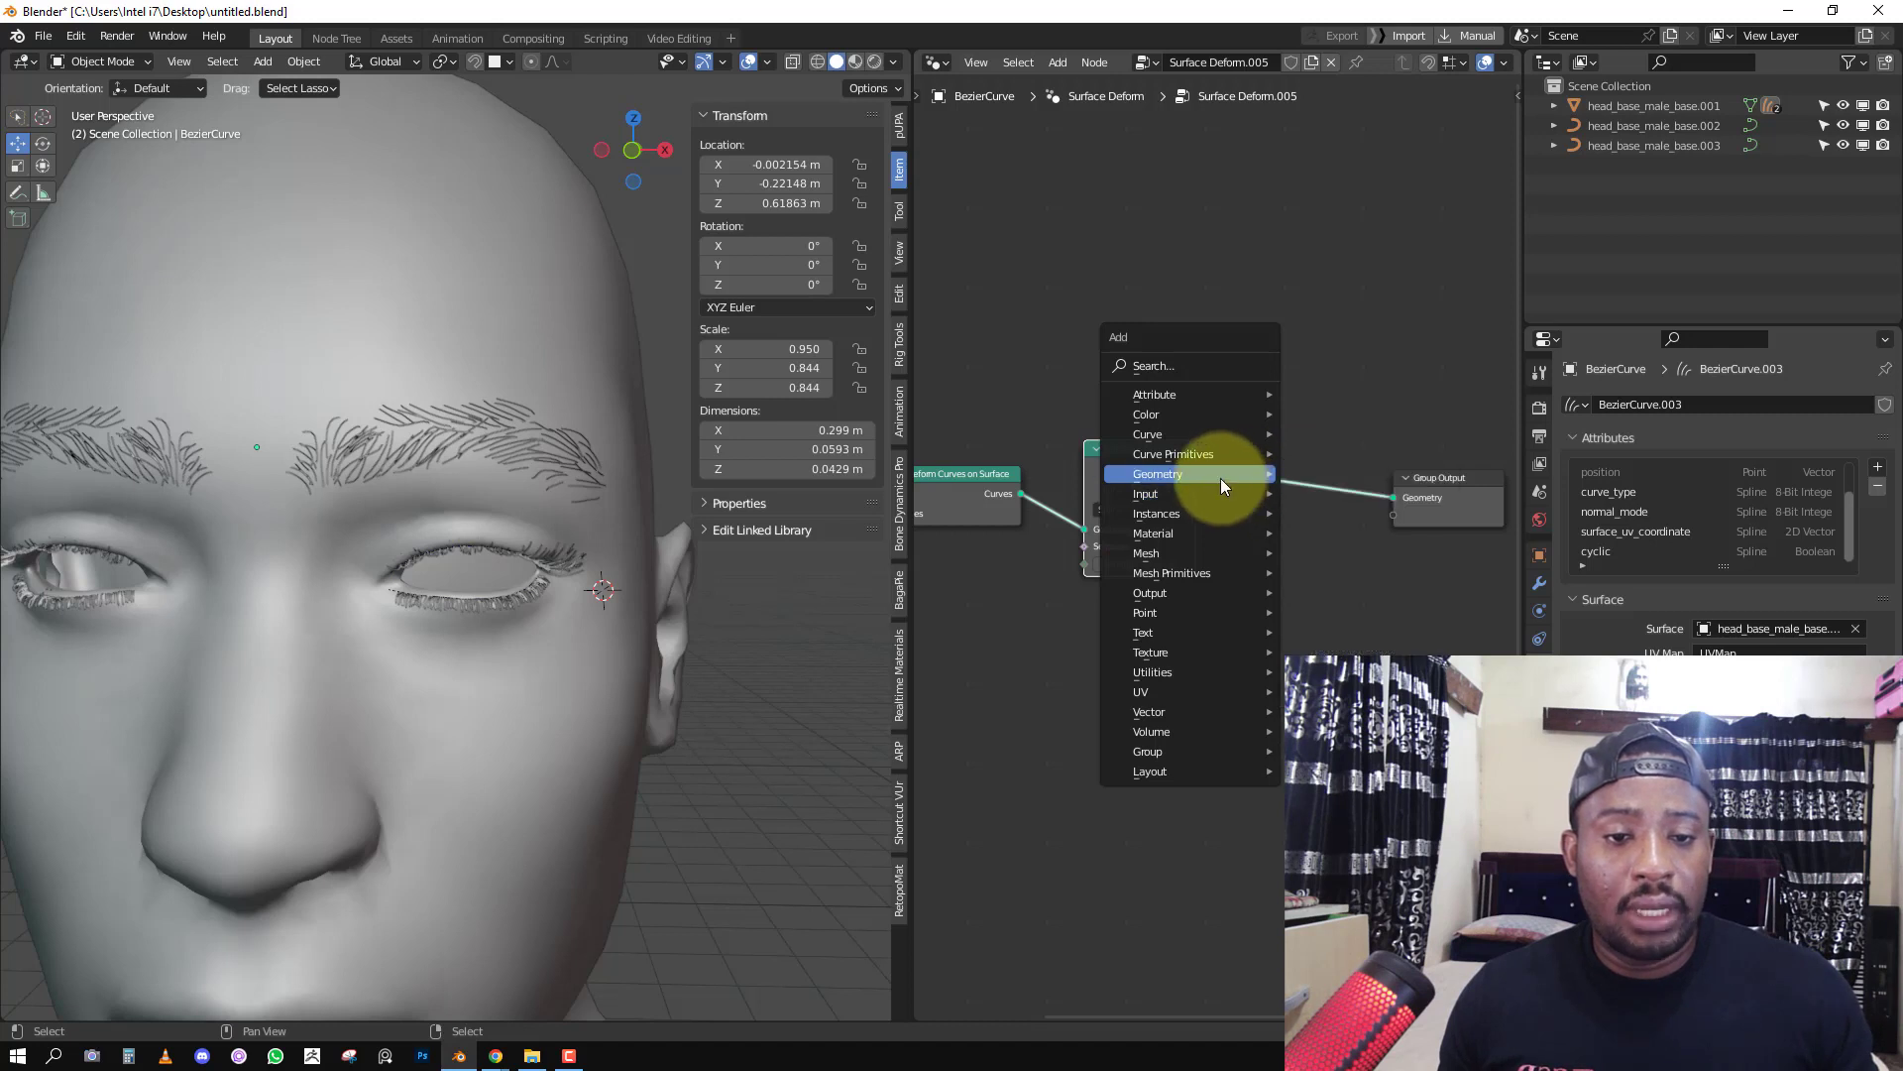
pyautogui.click(1340, 739)
pyautogui.click(1245, 438)
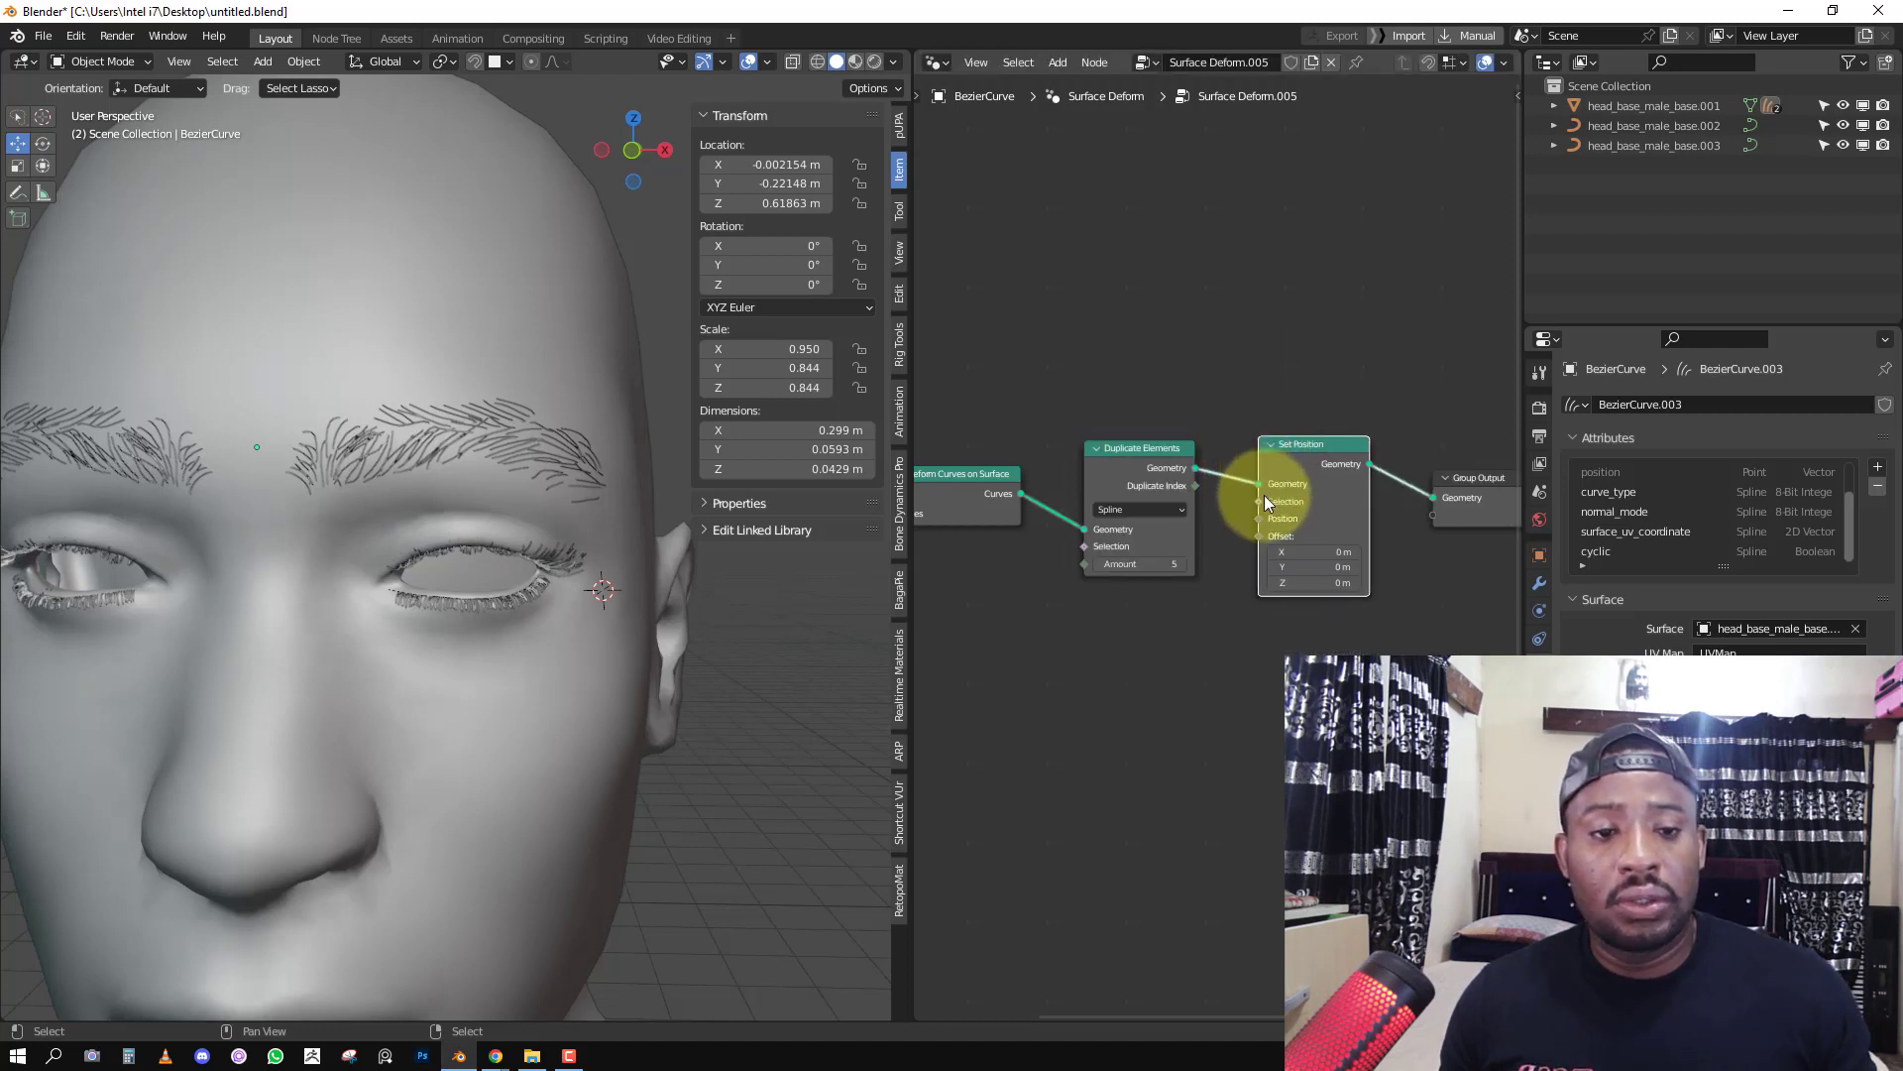
pyautogui.moveTo(1220, 525); pyautogui.dragTo(1220, 480, button='middle')
pyautogui.moveTo(1171, 409); pyautogui.dragTo(1123, 417)
# Insert a Capture Attribute node between Duplicate Elements and Set Position.
pyautogui.hotkey('shift', 'a')
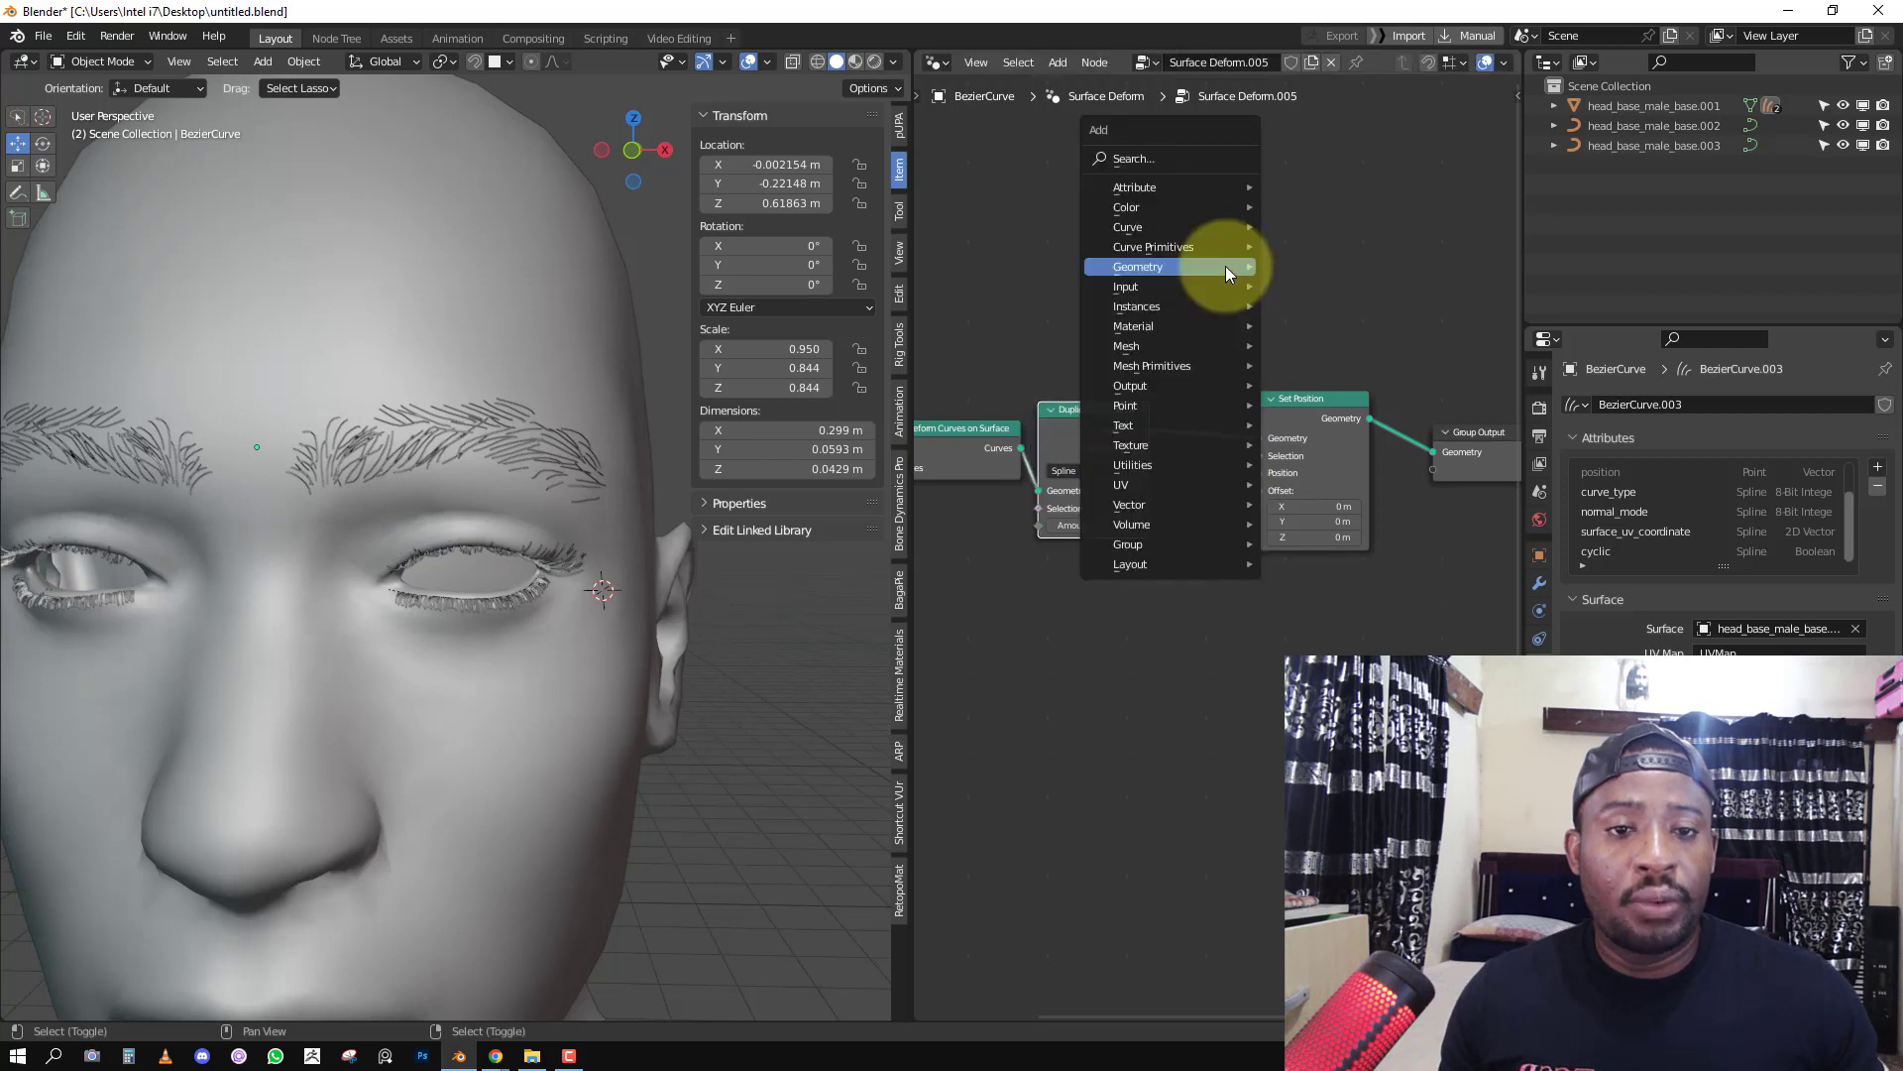
pyautogui.moveTo(1207, 229)
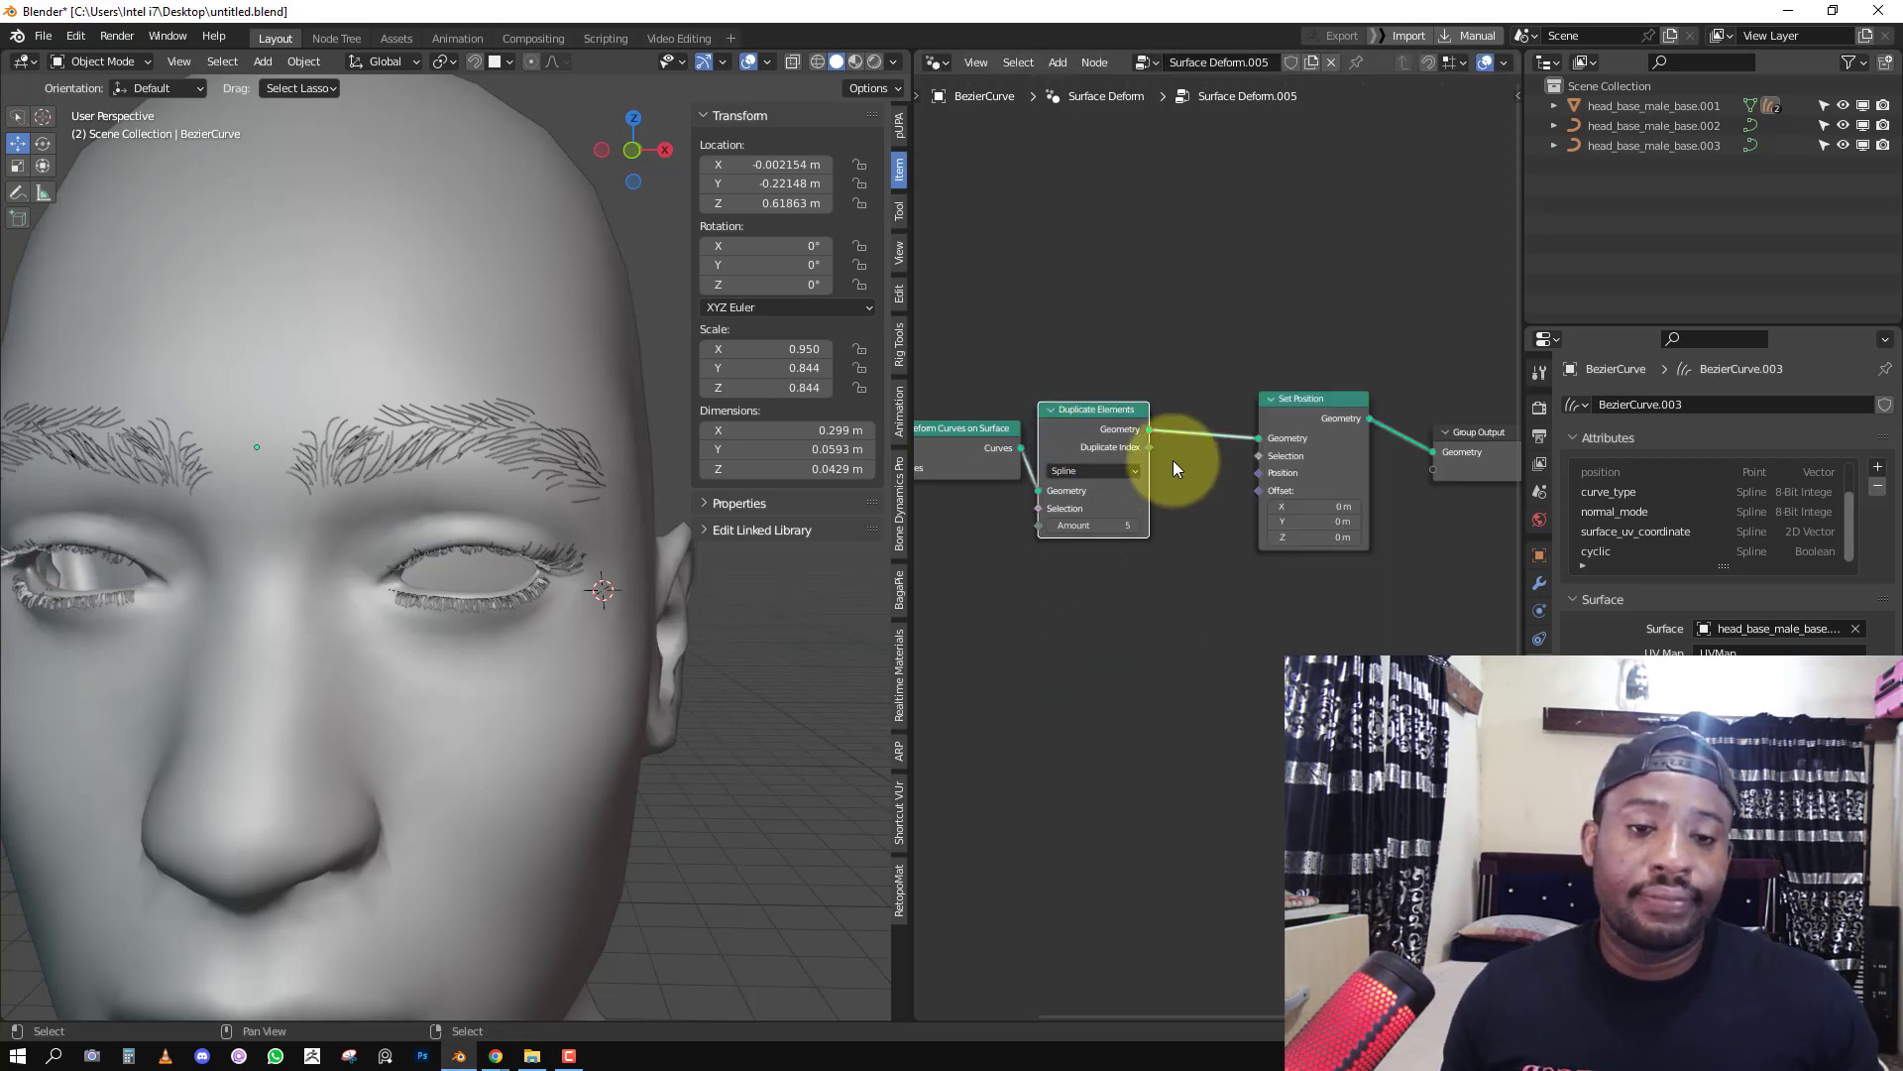
pyautogui.hotkey('shift', 'a')
pyautogui.moveTo(1216, 349)
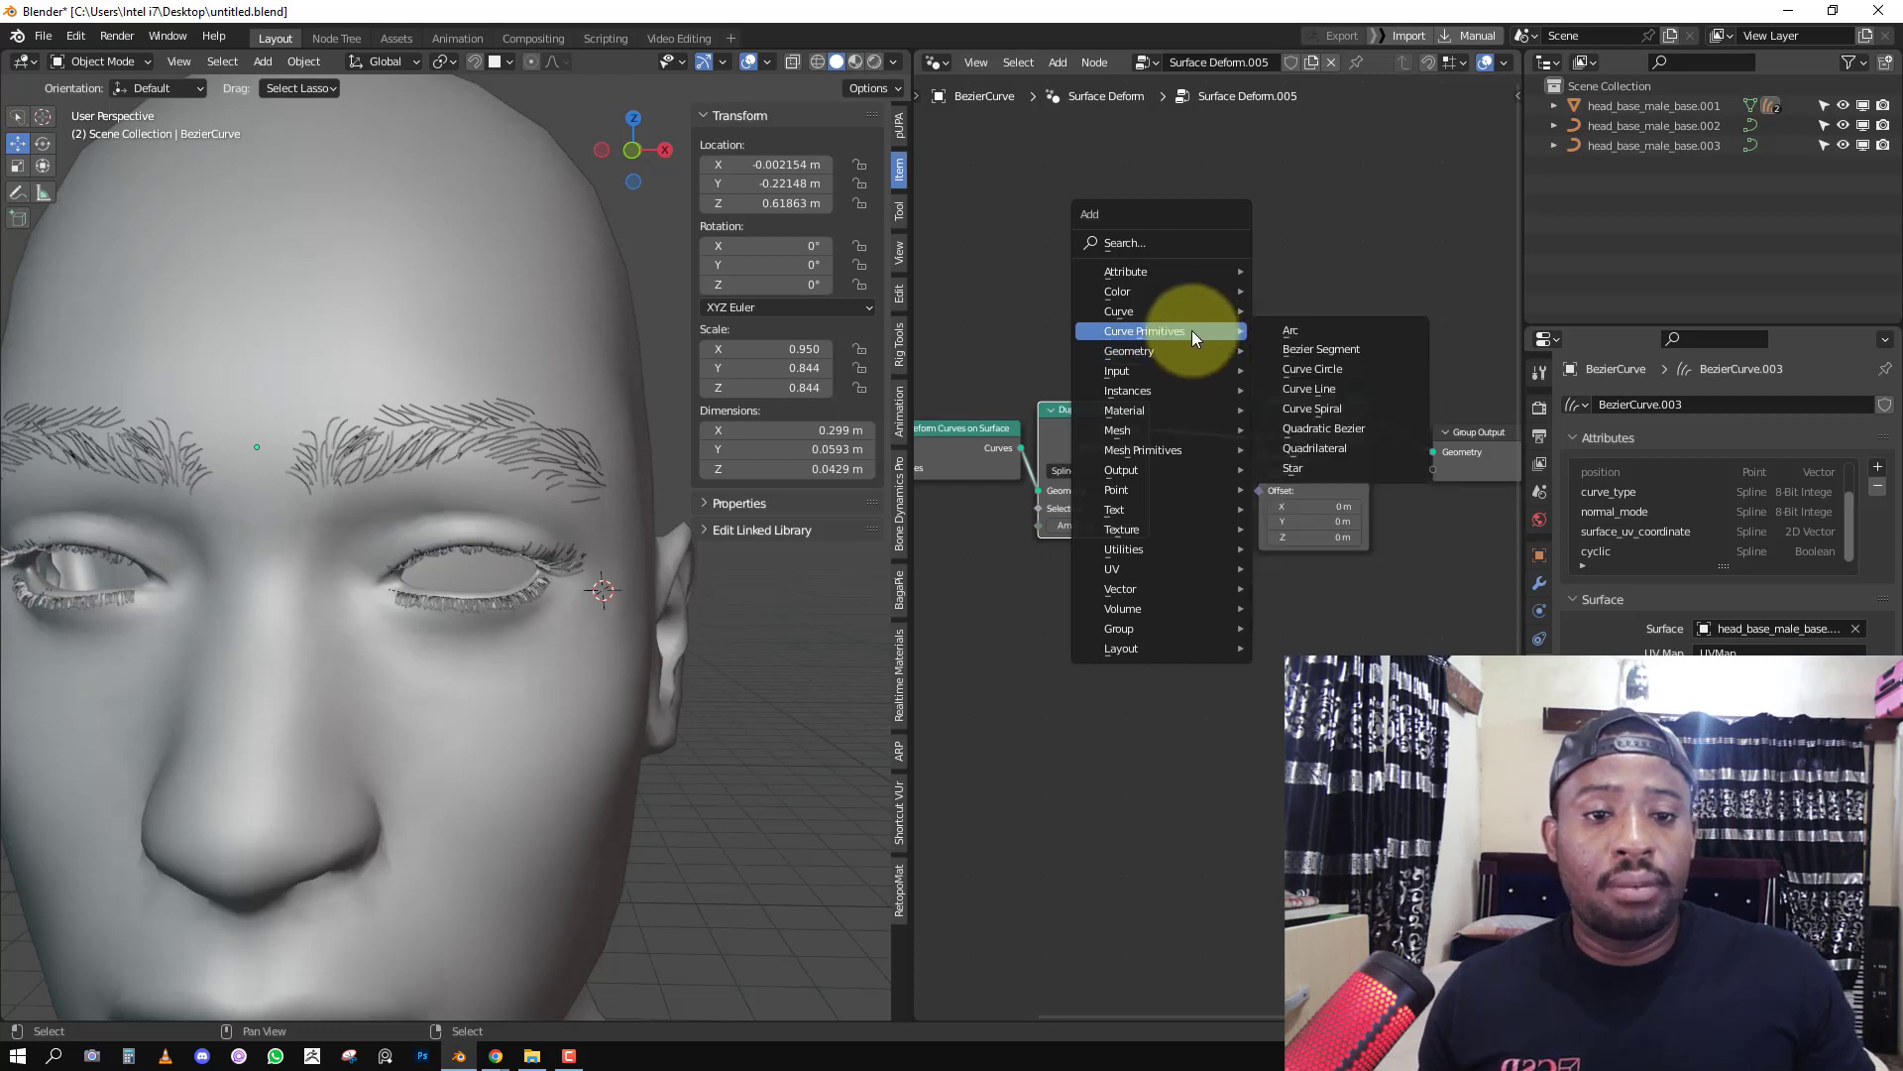
pyautogui.moveTo(1158, 311)
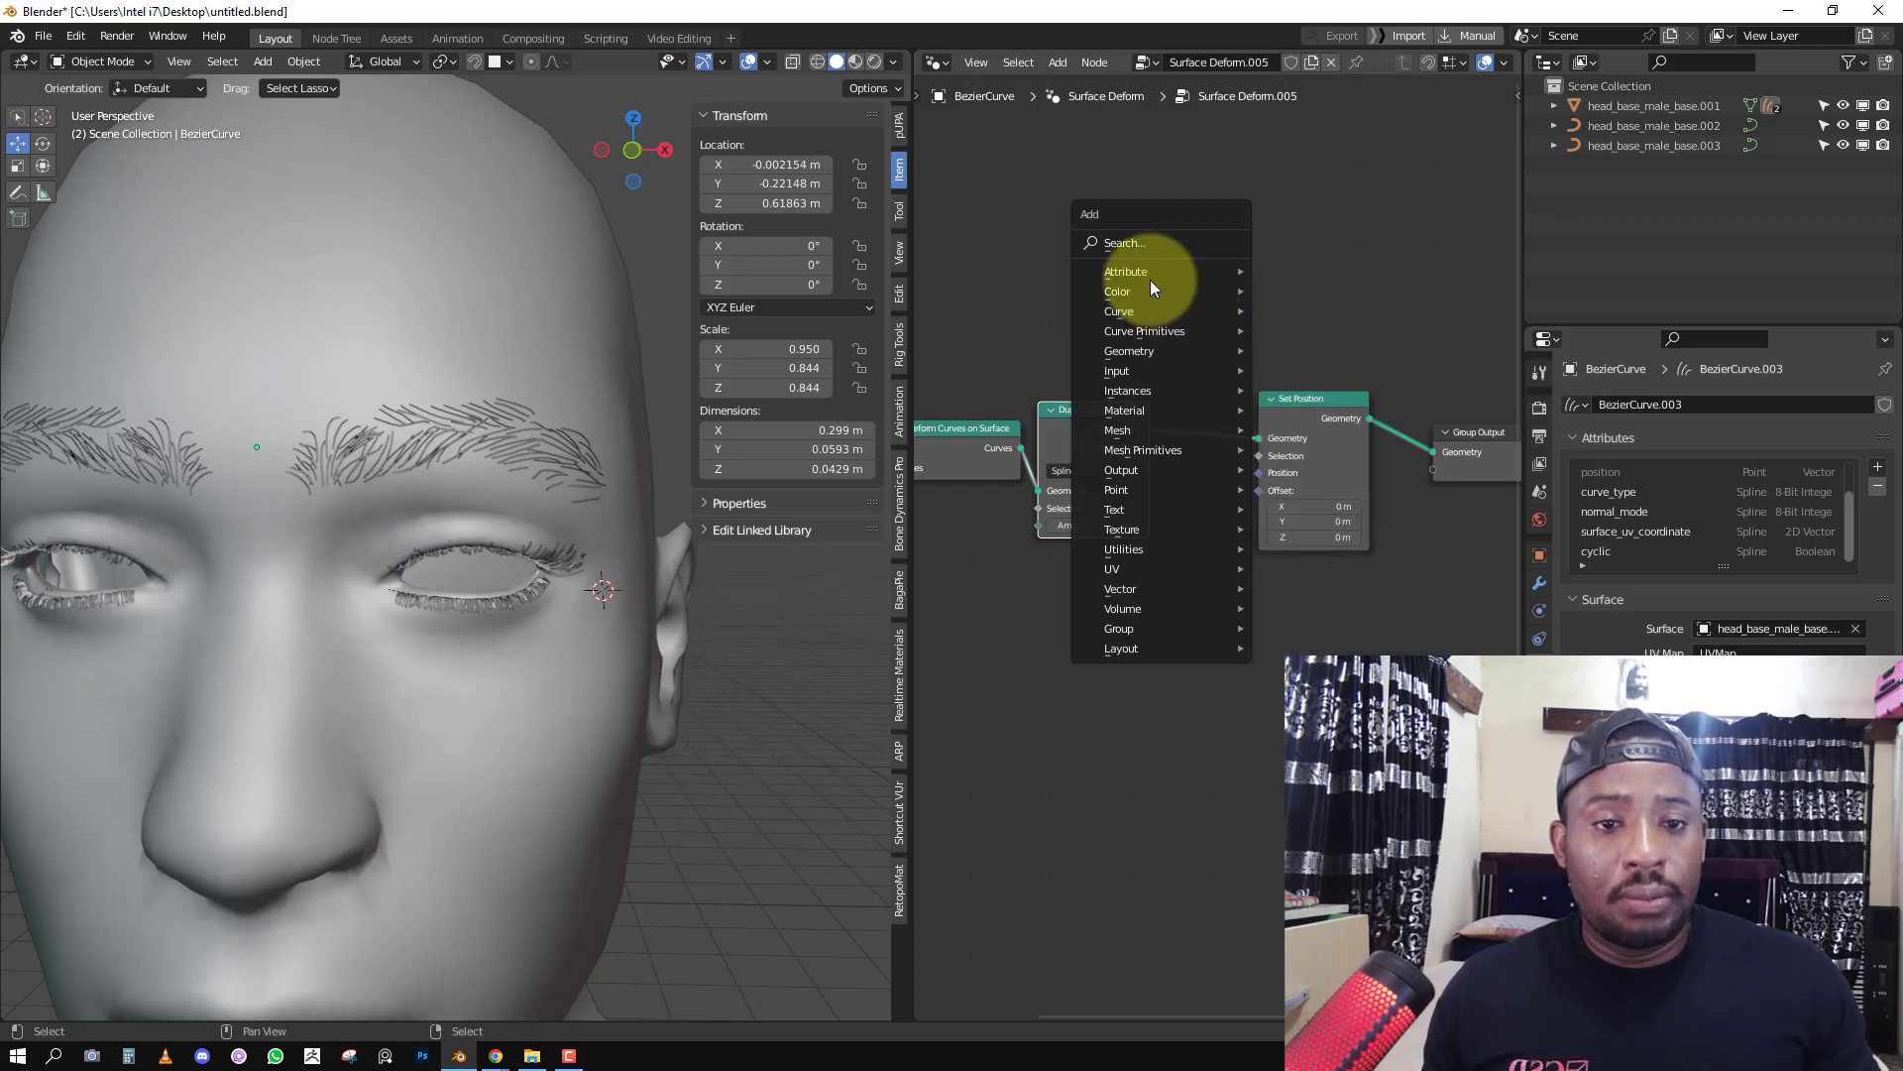
pyautogui.click(1334, 293)
pyautogui.click(1271, 425)
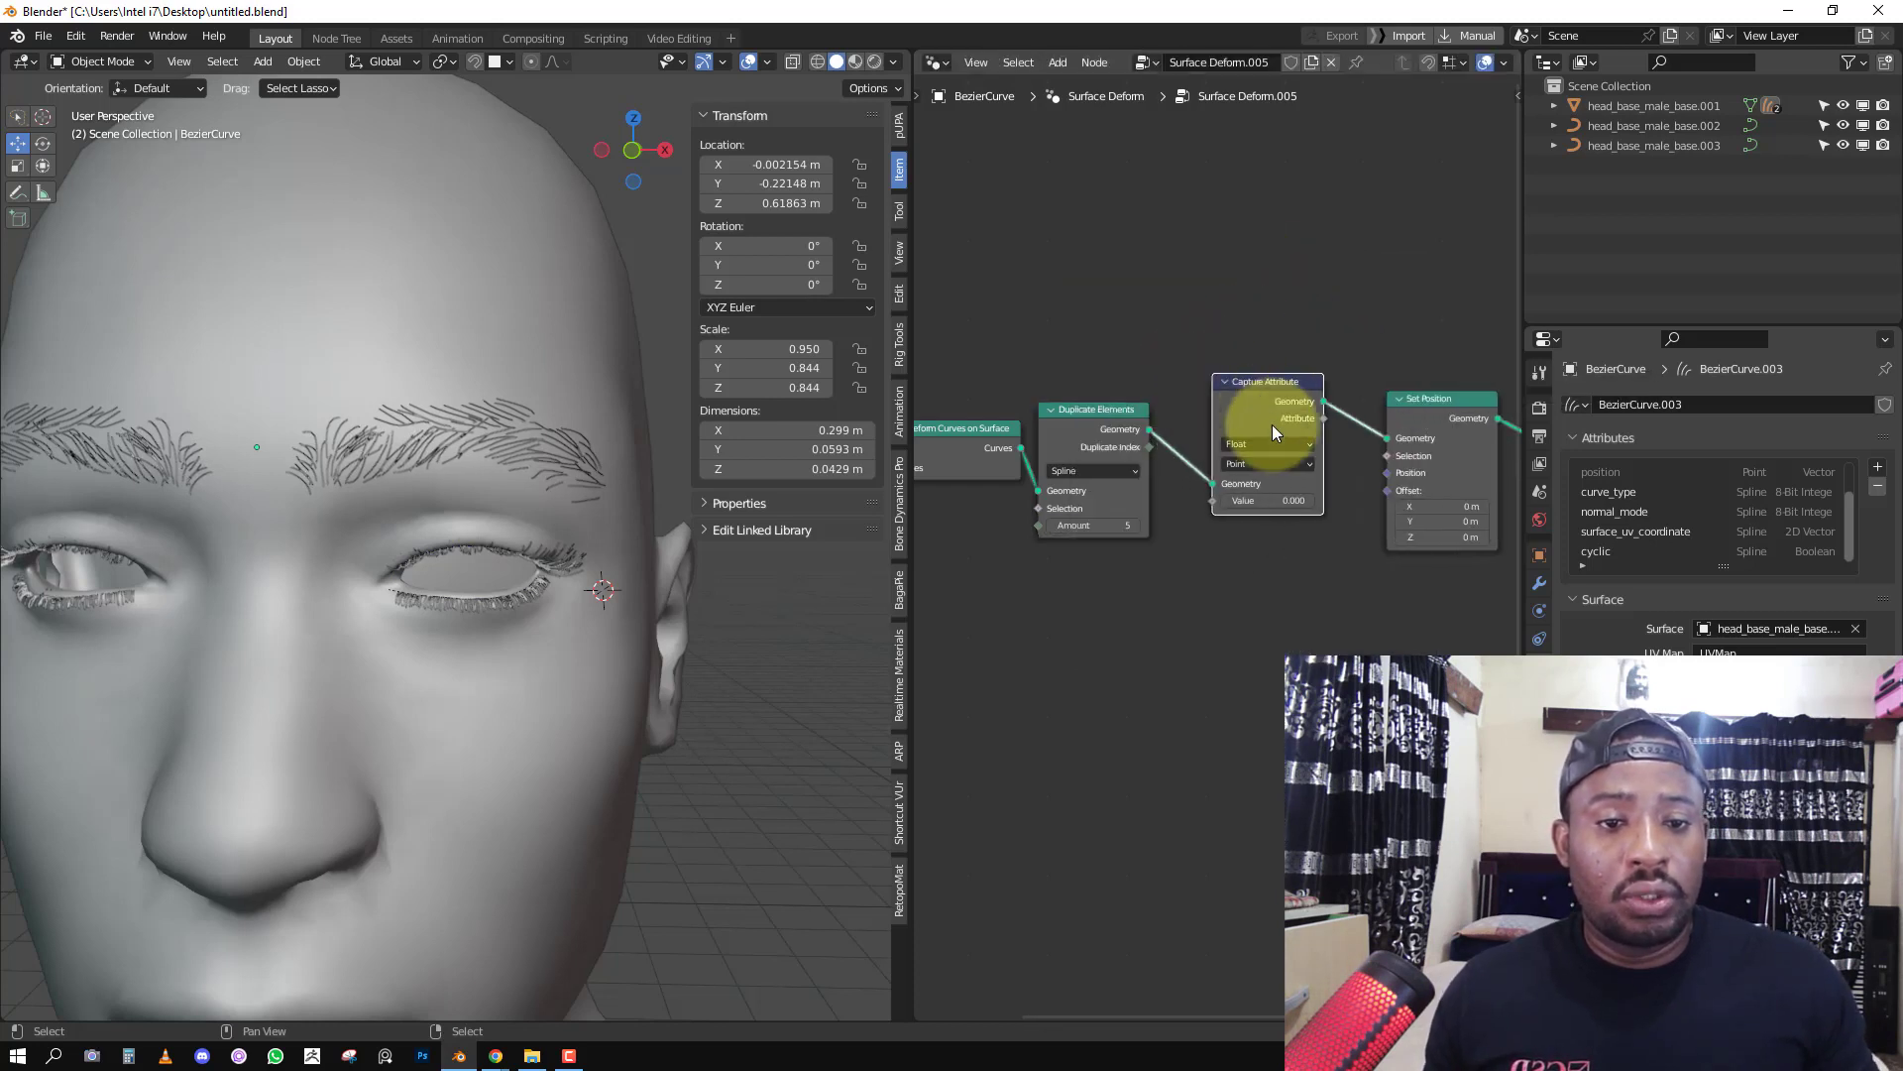
# Set the Capture Attribute node's data type to Vector and its domain to Edge.
pyautogui.click(1279, 444)
pyautogui.click(1242, 496)
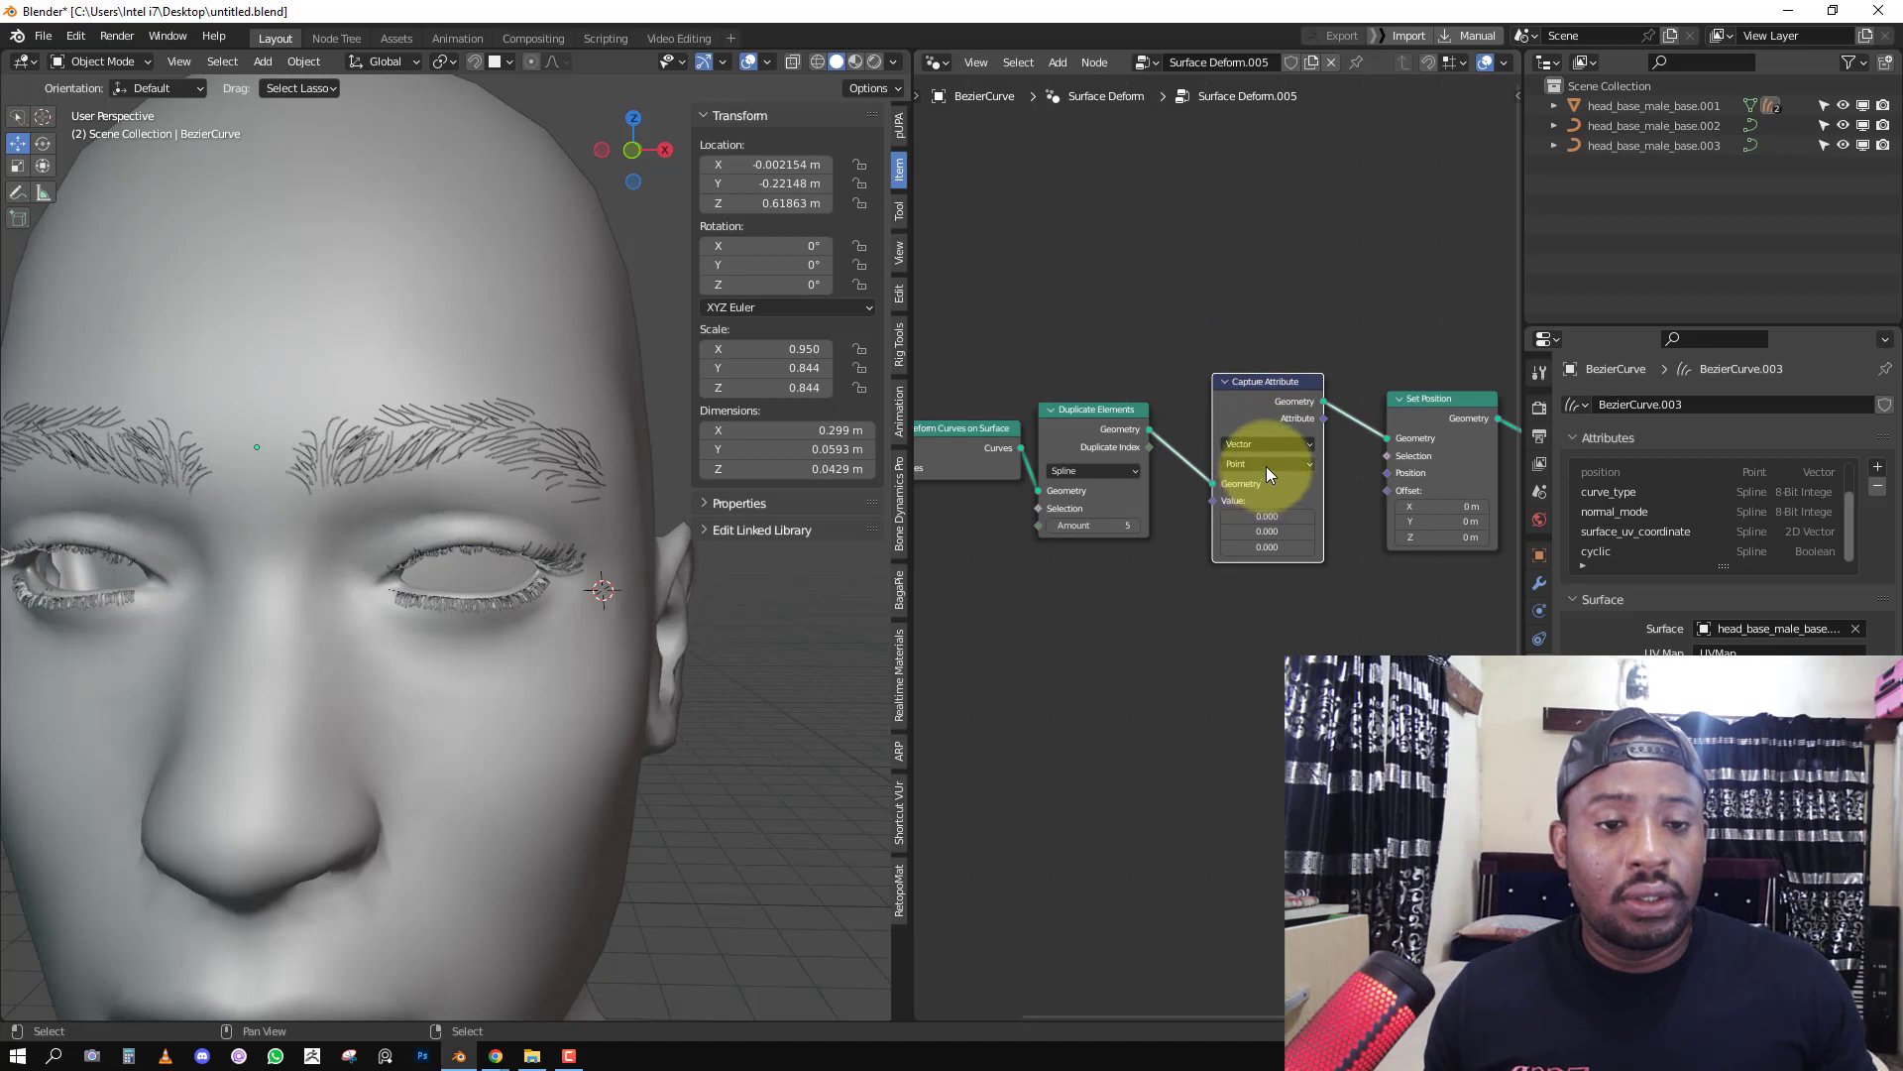
pyautogui.click(1265, 463)
pyautogui.click(1259, 552)
# Add a Random Value node below Duplicate Elements and set its data type to Vector.
pyautogui.moveTo(1356, 503); pyautogui.dragTo(1213, 377, button='middle')
pyautogui.hotkey('shift', 'a')
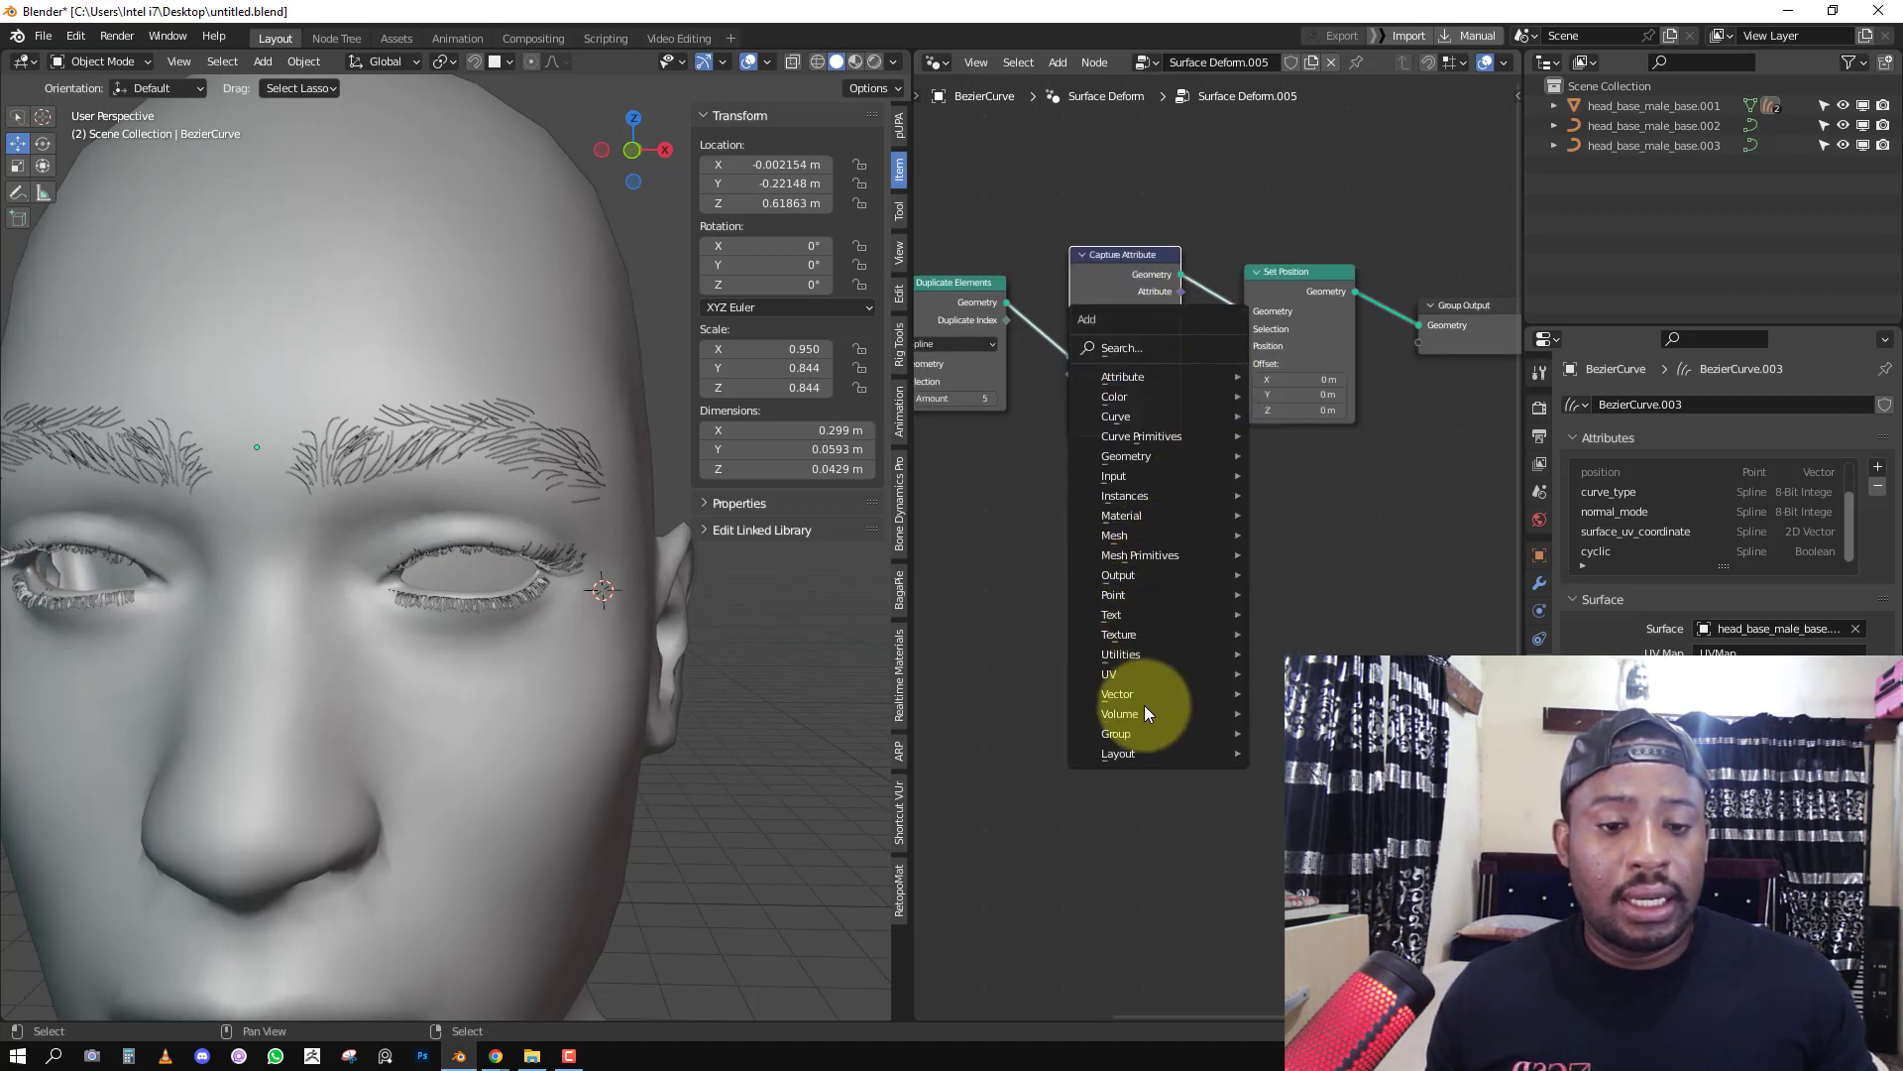
pyautogui.moveTo(1150, 657)
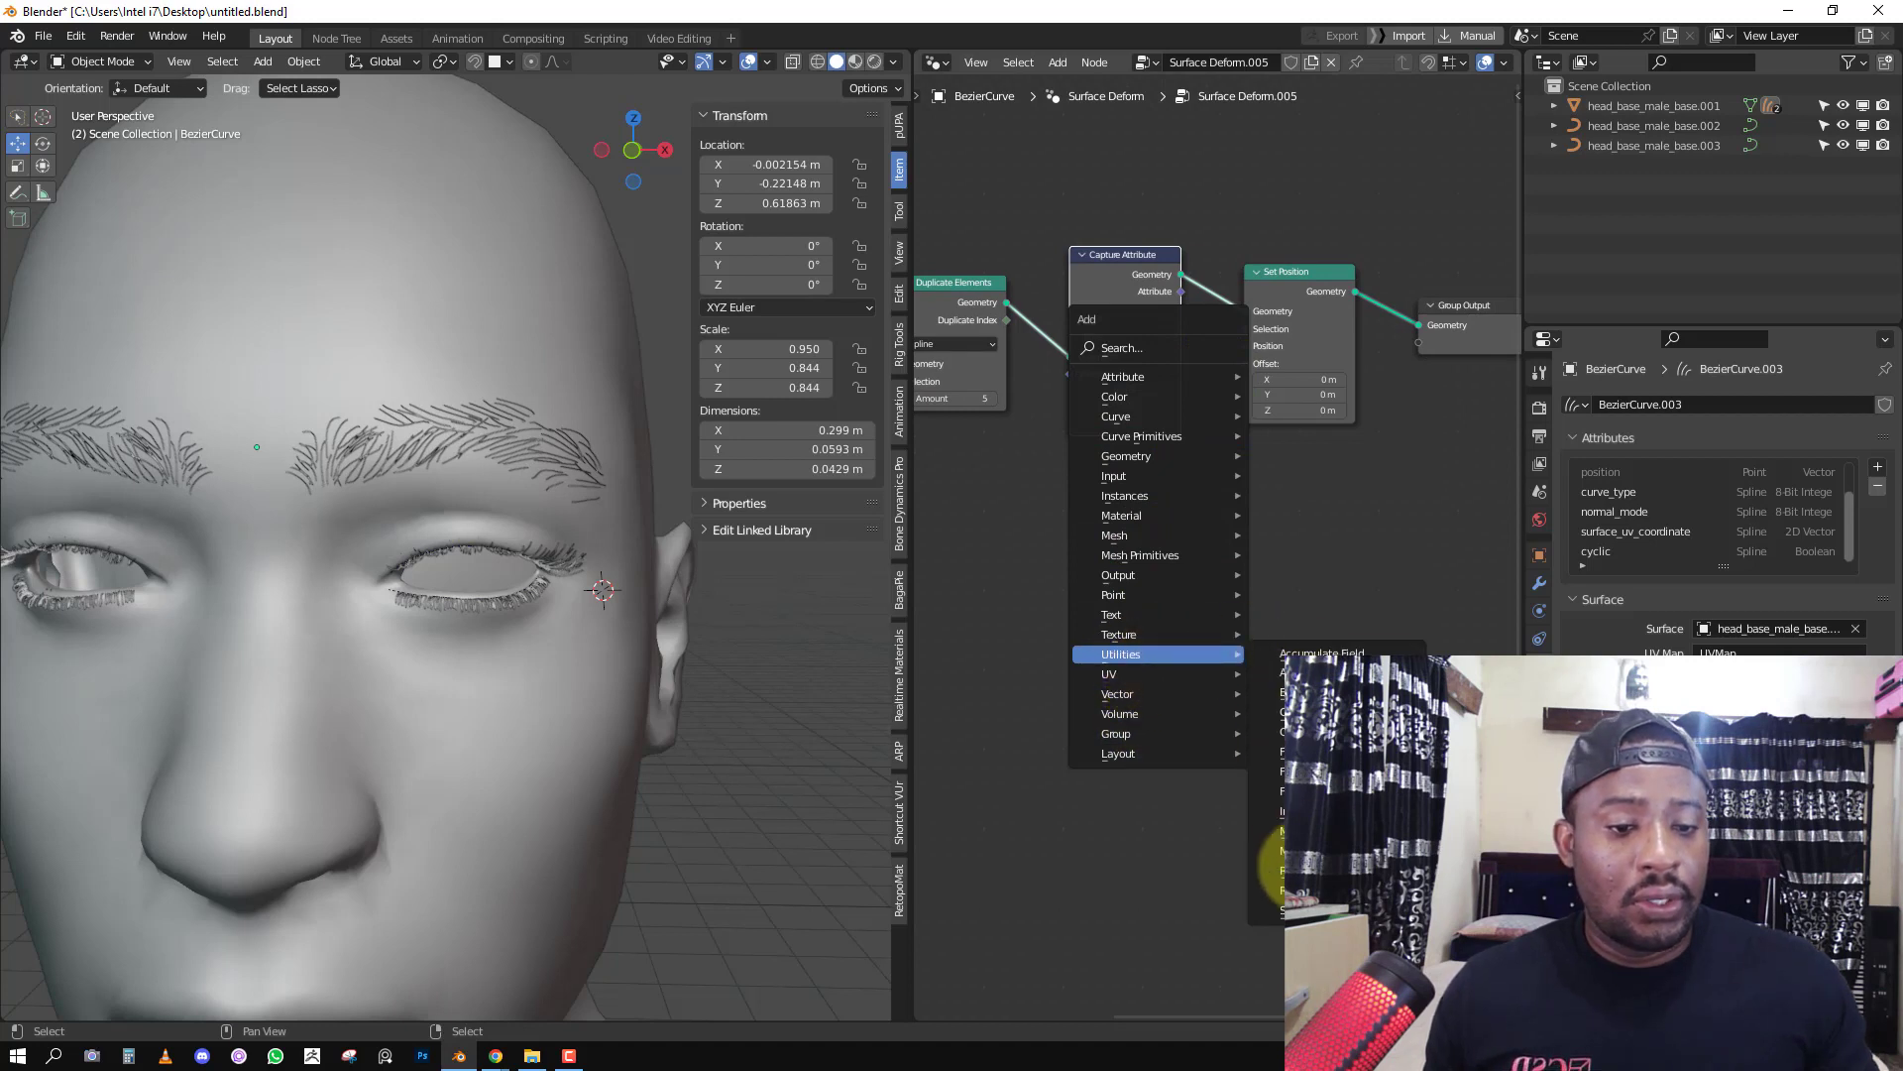
pyautogui.click(1318, 871)
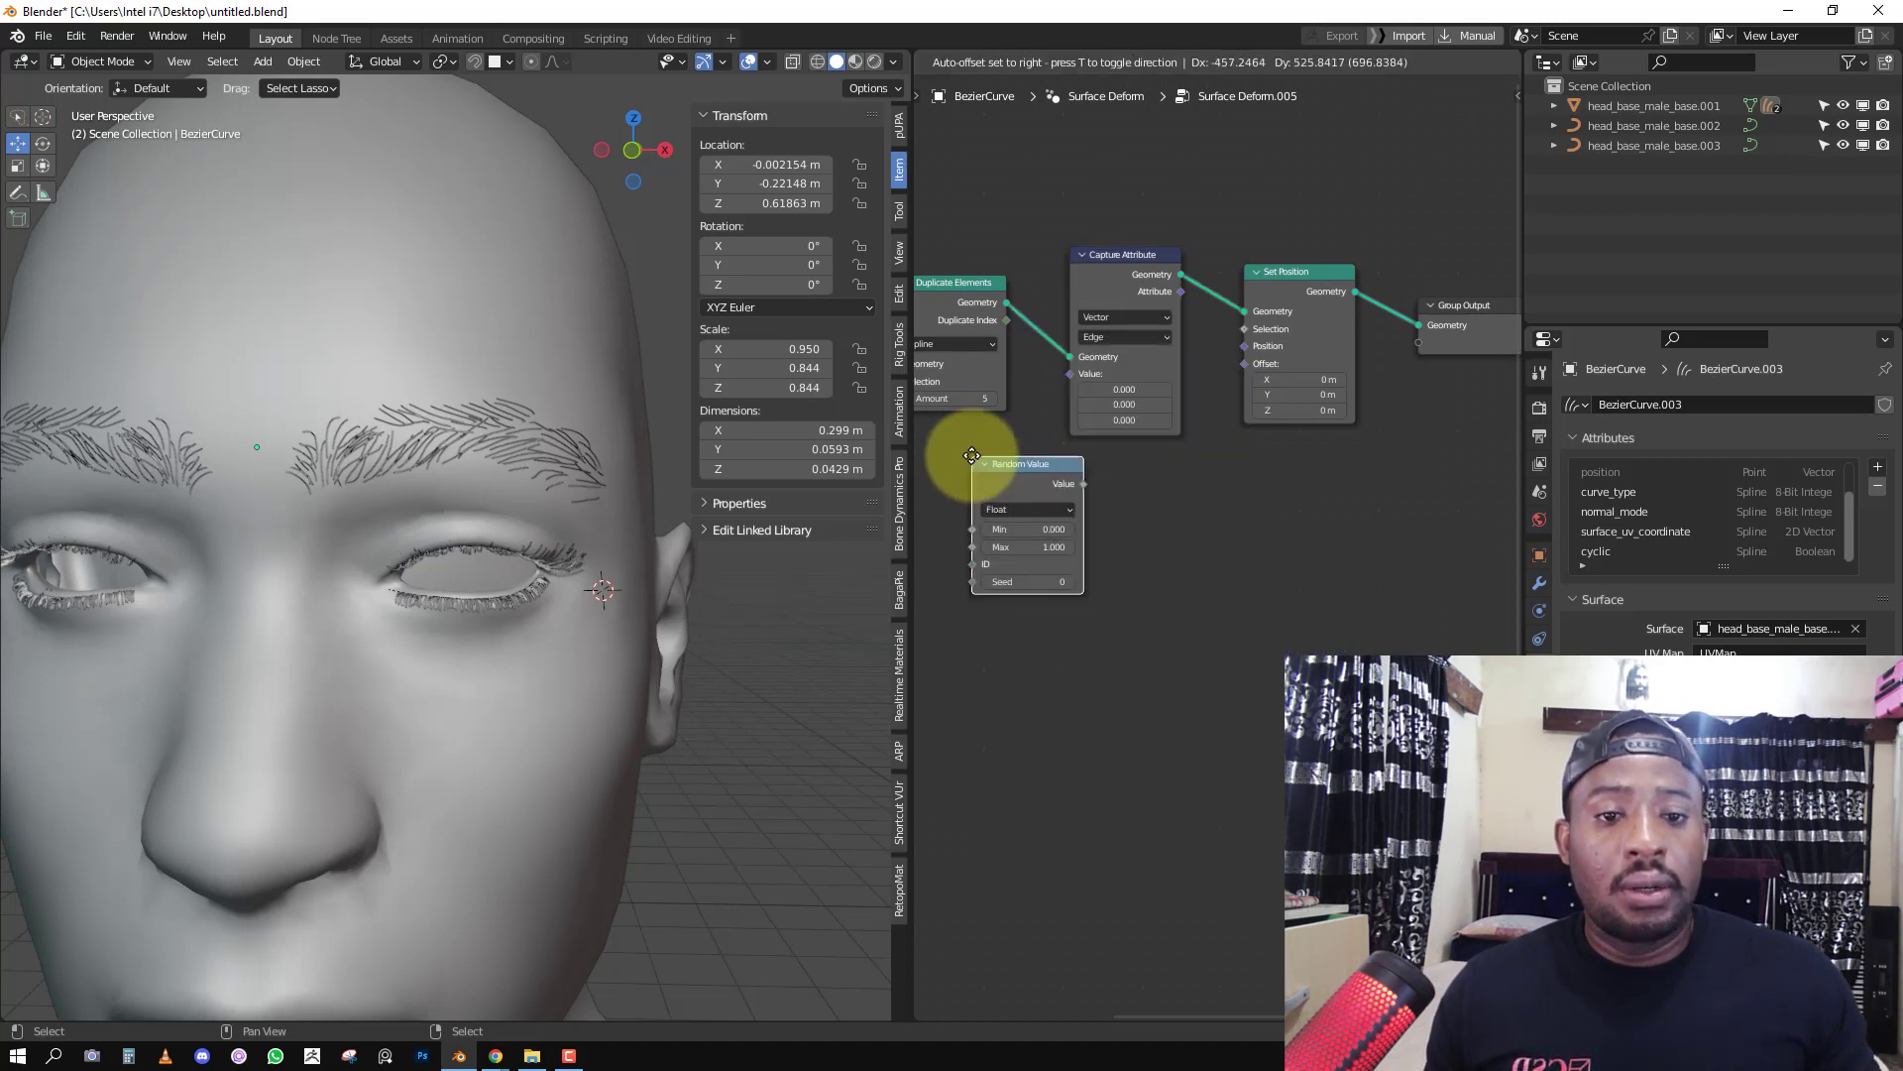
pyautogui.click(977, 458)
pyautogui.moveTo(1071, 391); pyautogui.dragTo(1116, 571)
pyautogui.click(1033, 513)
pyautogui.click(1033, 514)
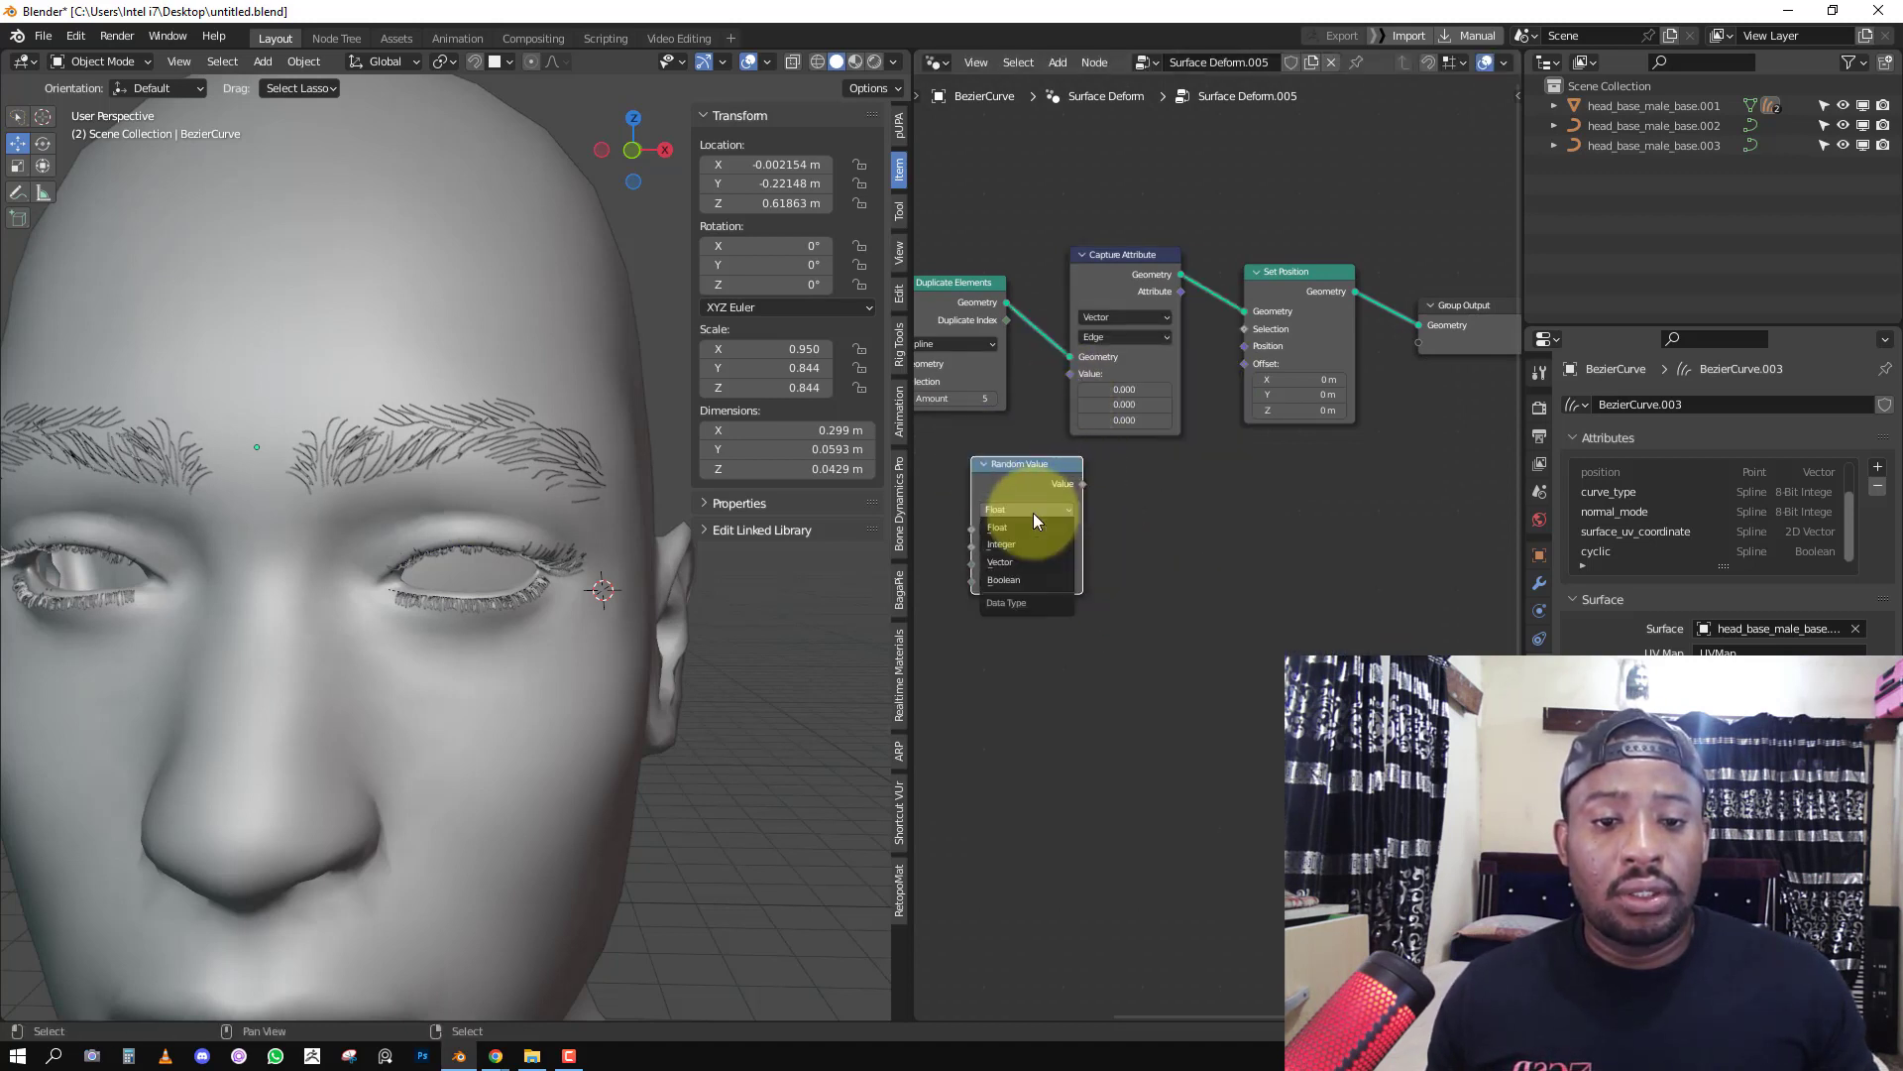
pyautogui.click(1025, 562)
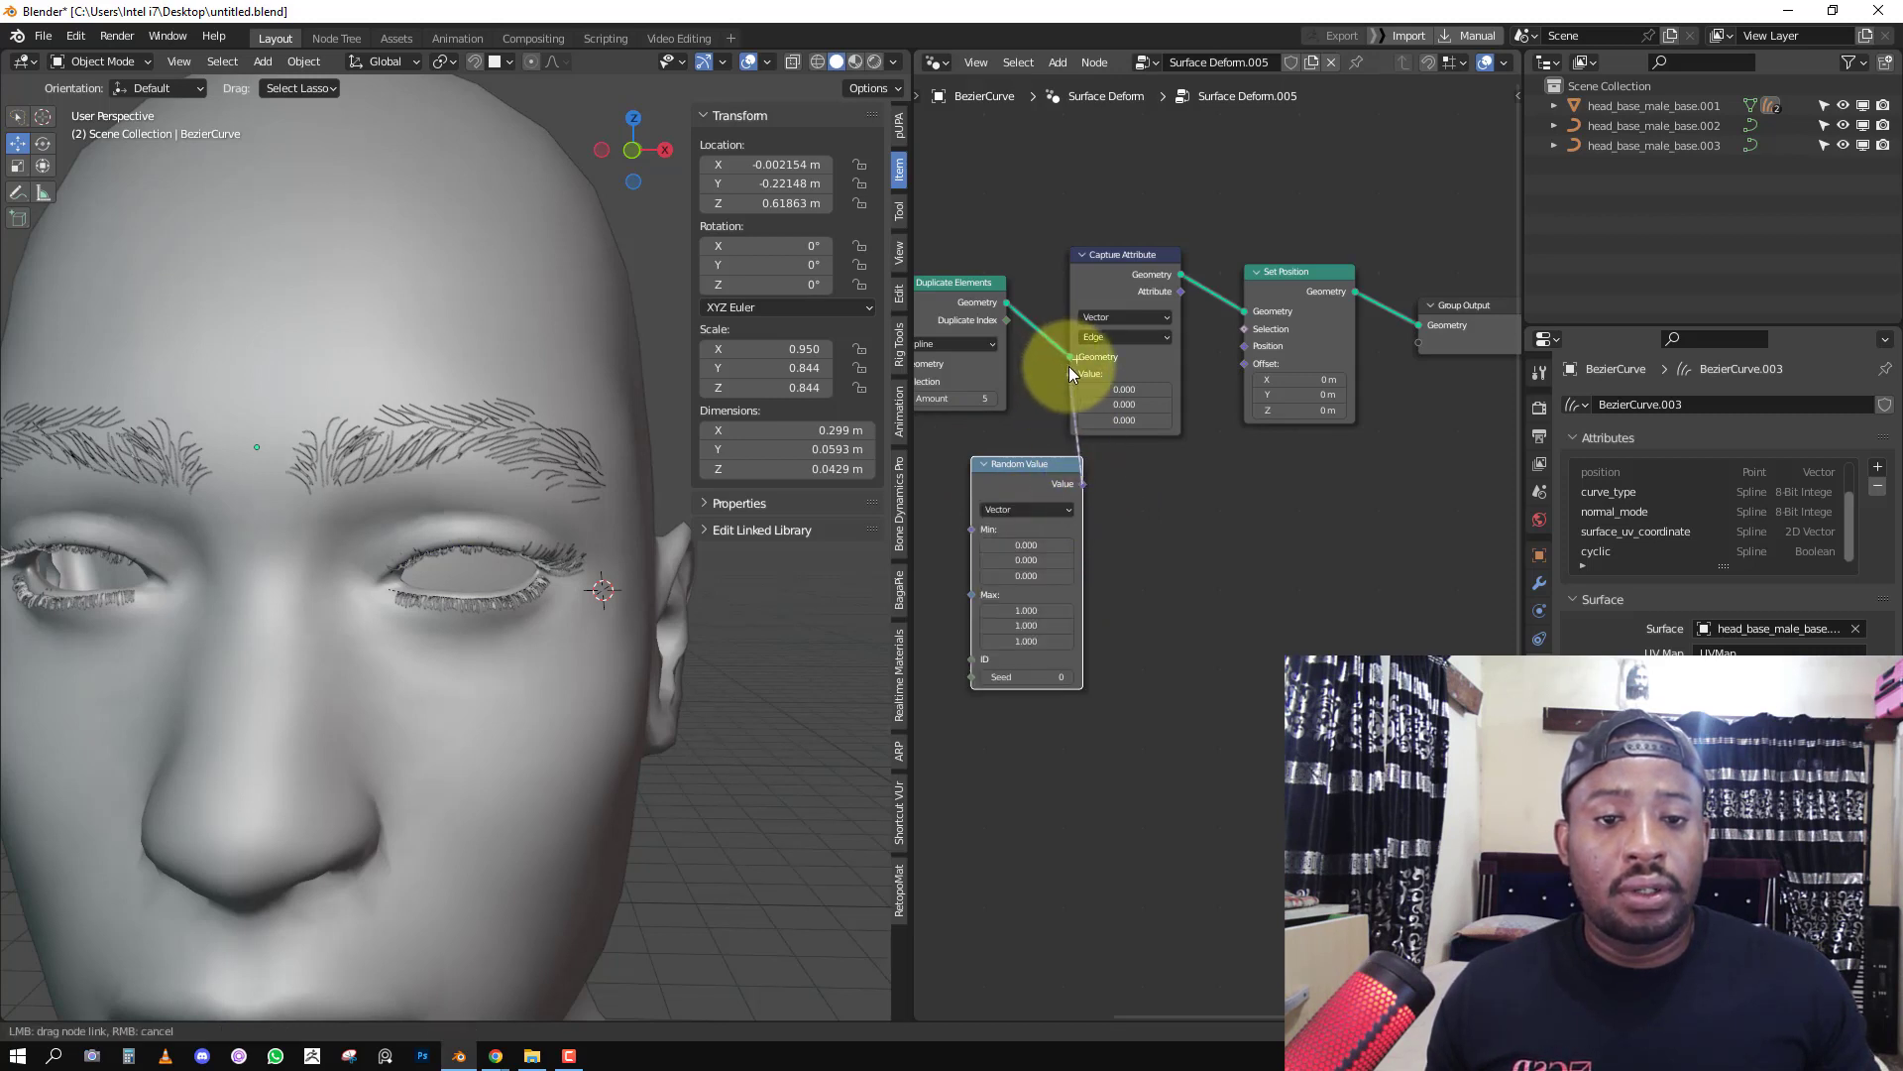
# Connect the Random Value output to Capture Attribute's Value, and the captured Attribute to Set Position's Offset.
pyautogui.moveTo(1071, 371); pyautogui.dragTo(1071, 372)
pyautogui.moveTo(1240, 361); pyautogui.dragTo(1245, 363)
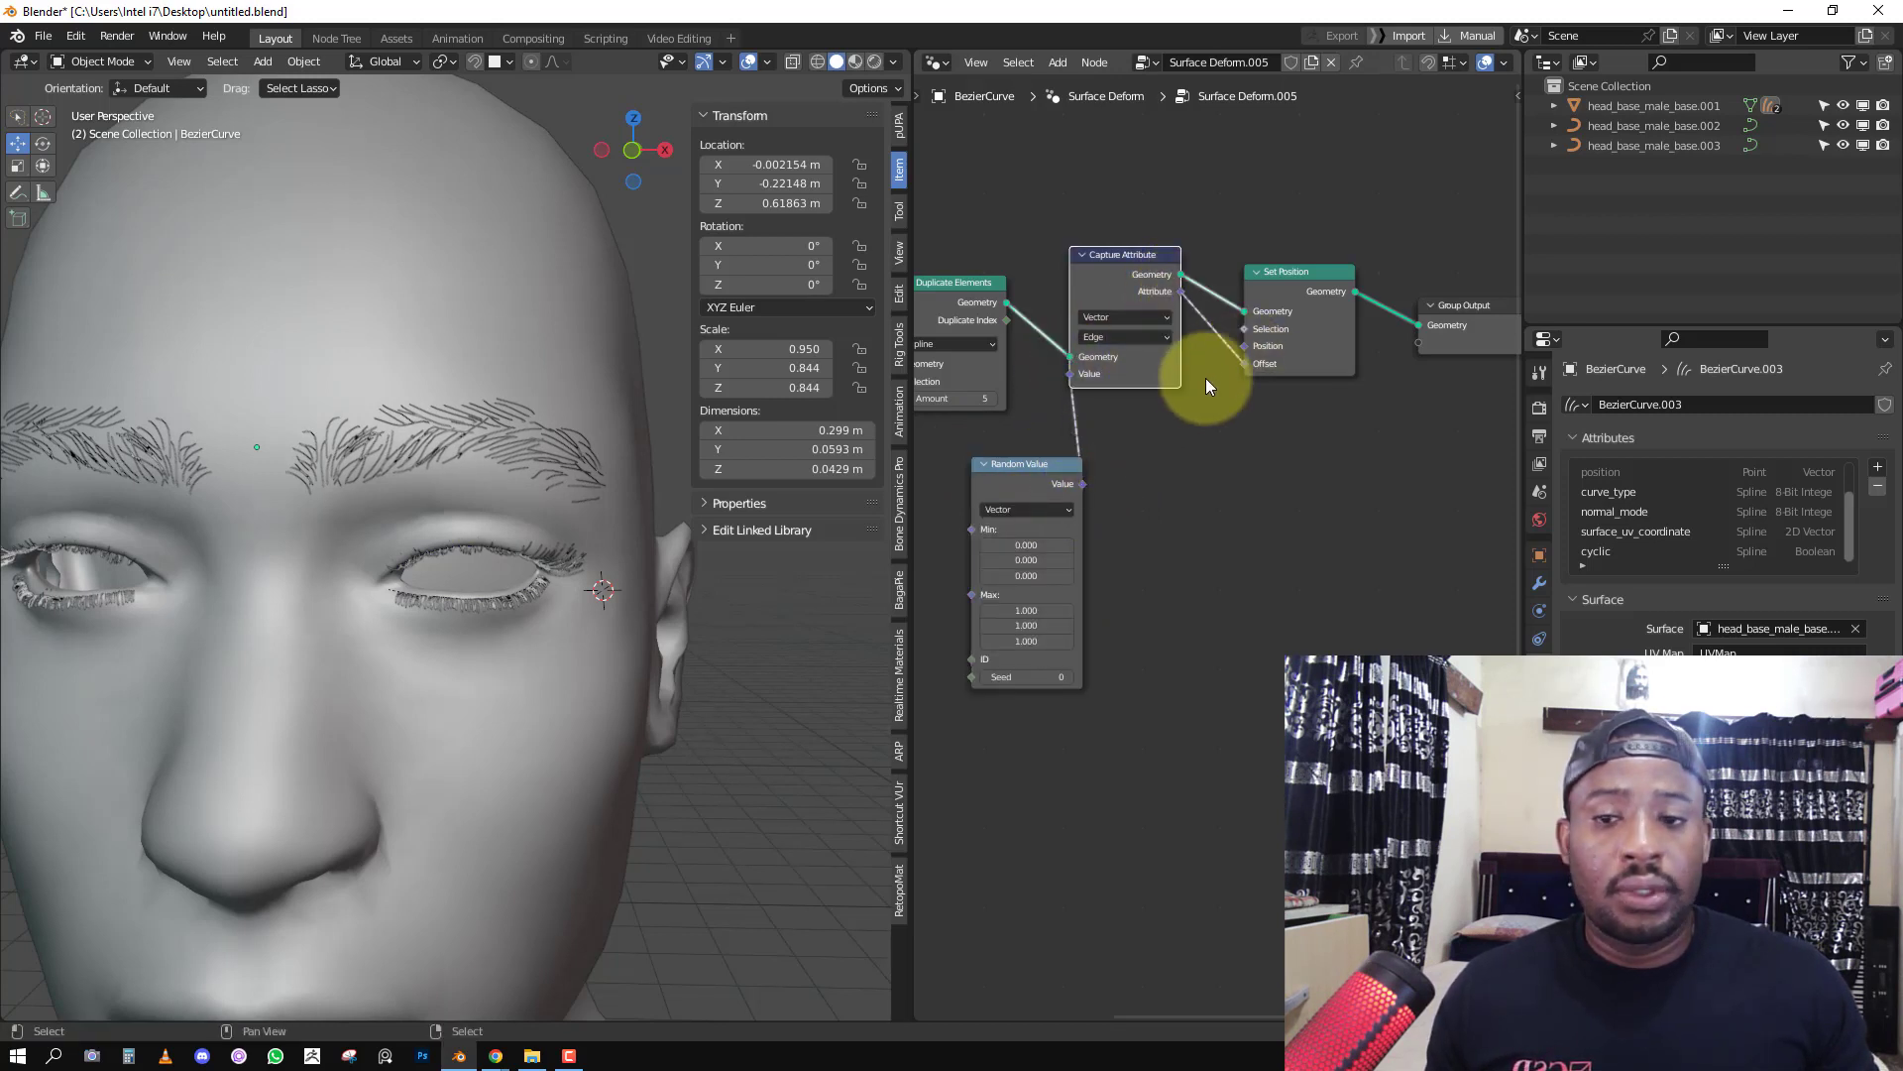
# Try a Random Value maximum of 3.200 on Y and check the eyebrow hairs in wireframe and solid shading.
pyautogui.moveTo(1117, 432); pyautogui.dragTo(1196, 436, button='middle')
pyautogui.scroll(-2, 1211, 417)
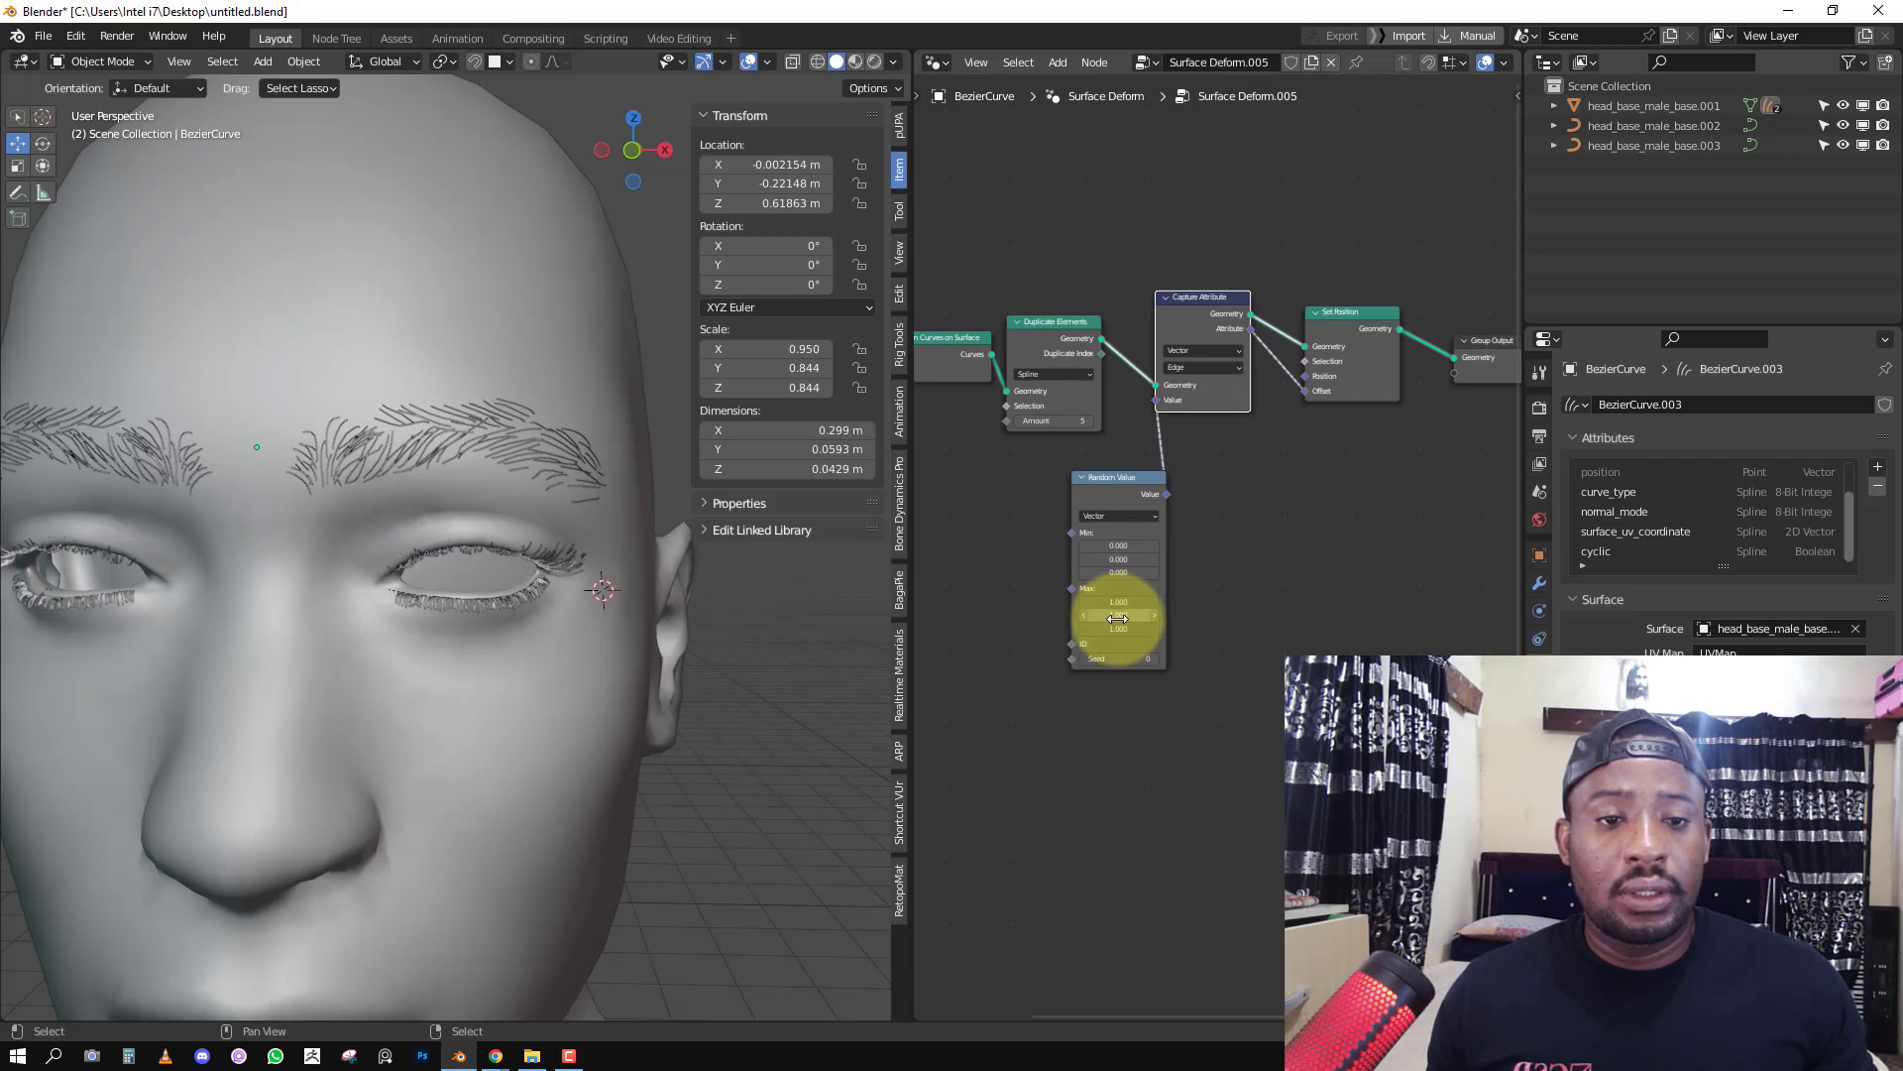
pyautogui.moveTo(1117, 618)
pyautogui.mouseDown()
pyautogui.moveTo(1210, 616)
pyautogui.moveTo(1160, 616)
pyautogui.mouseUp()
pyautogui.hotkey('shift', 'z')
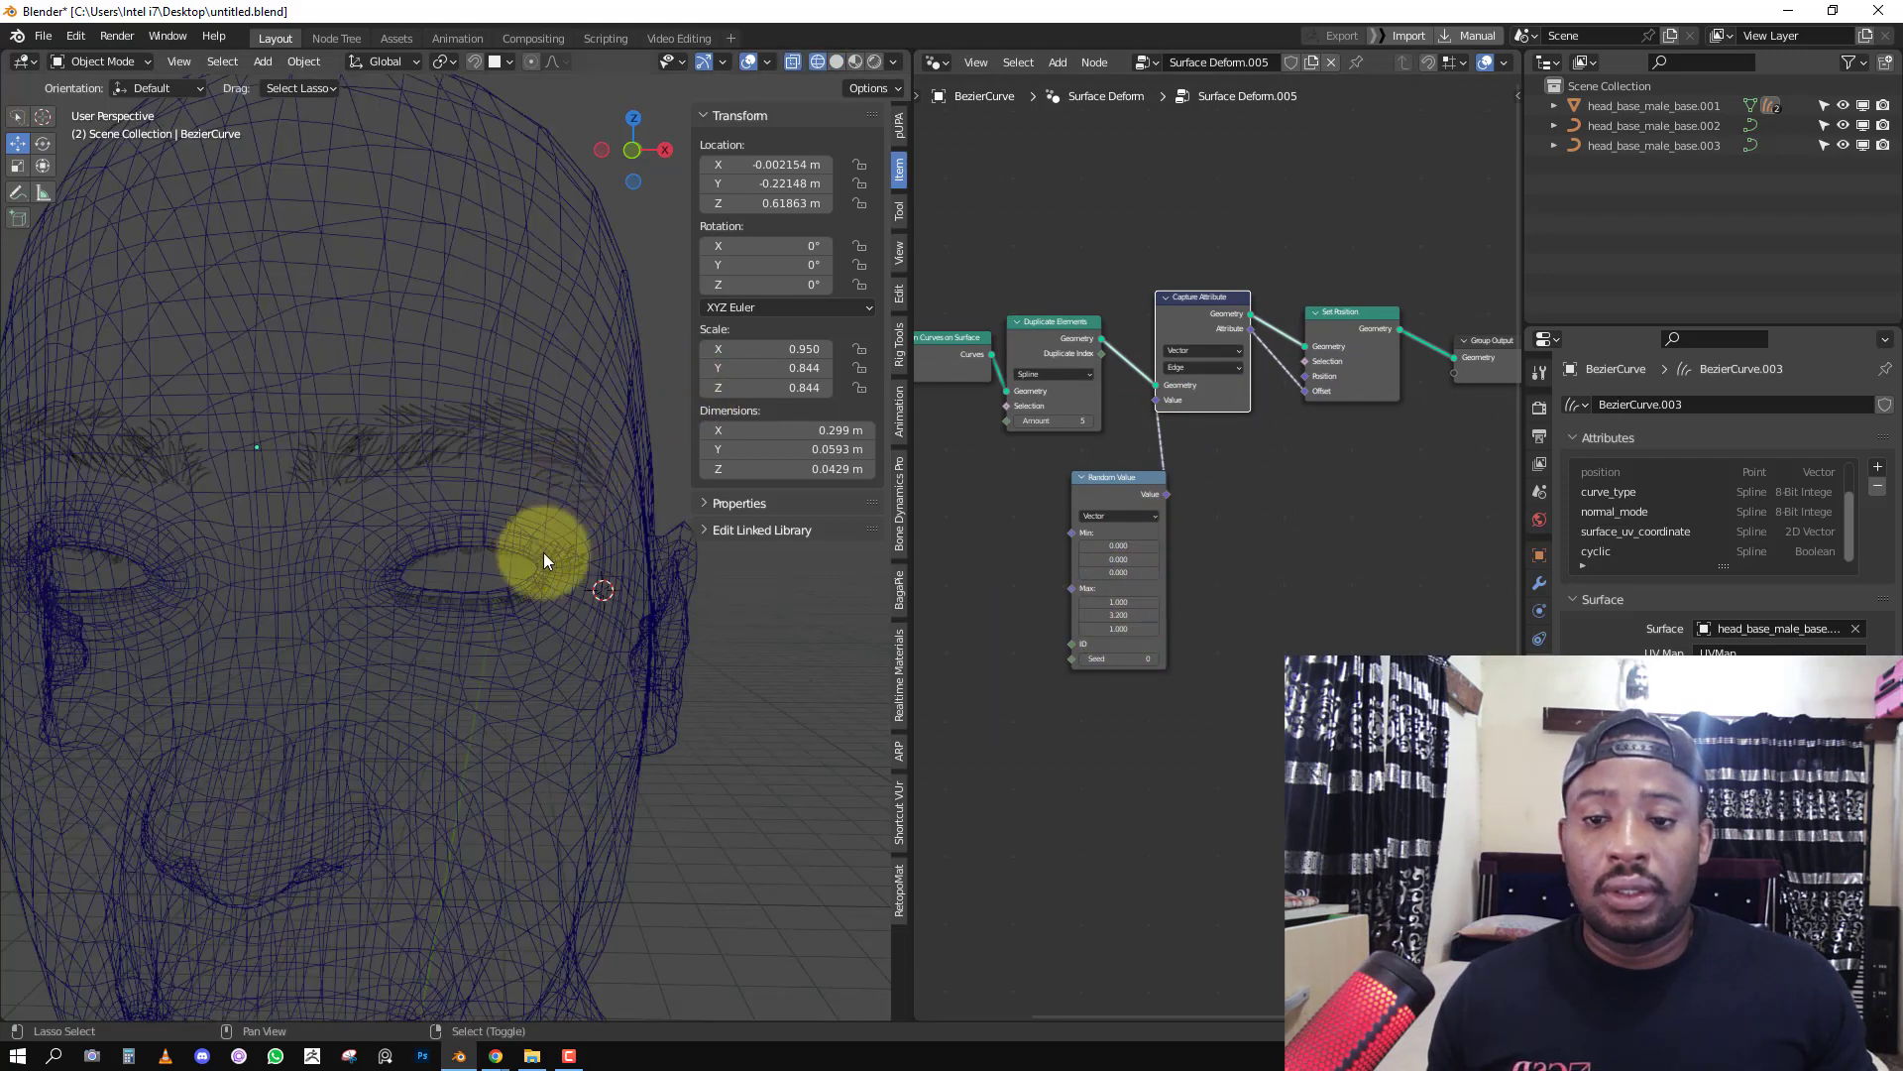
pyautogui.hotkey('shift', 'z')
pyautogui.click(524, 591)
pyautogui.click(511, 446)
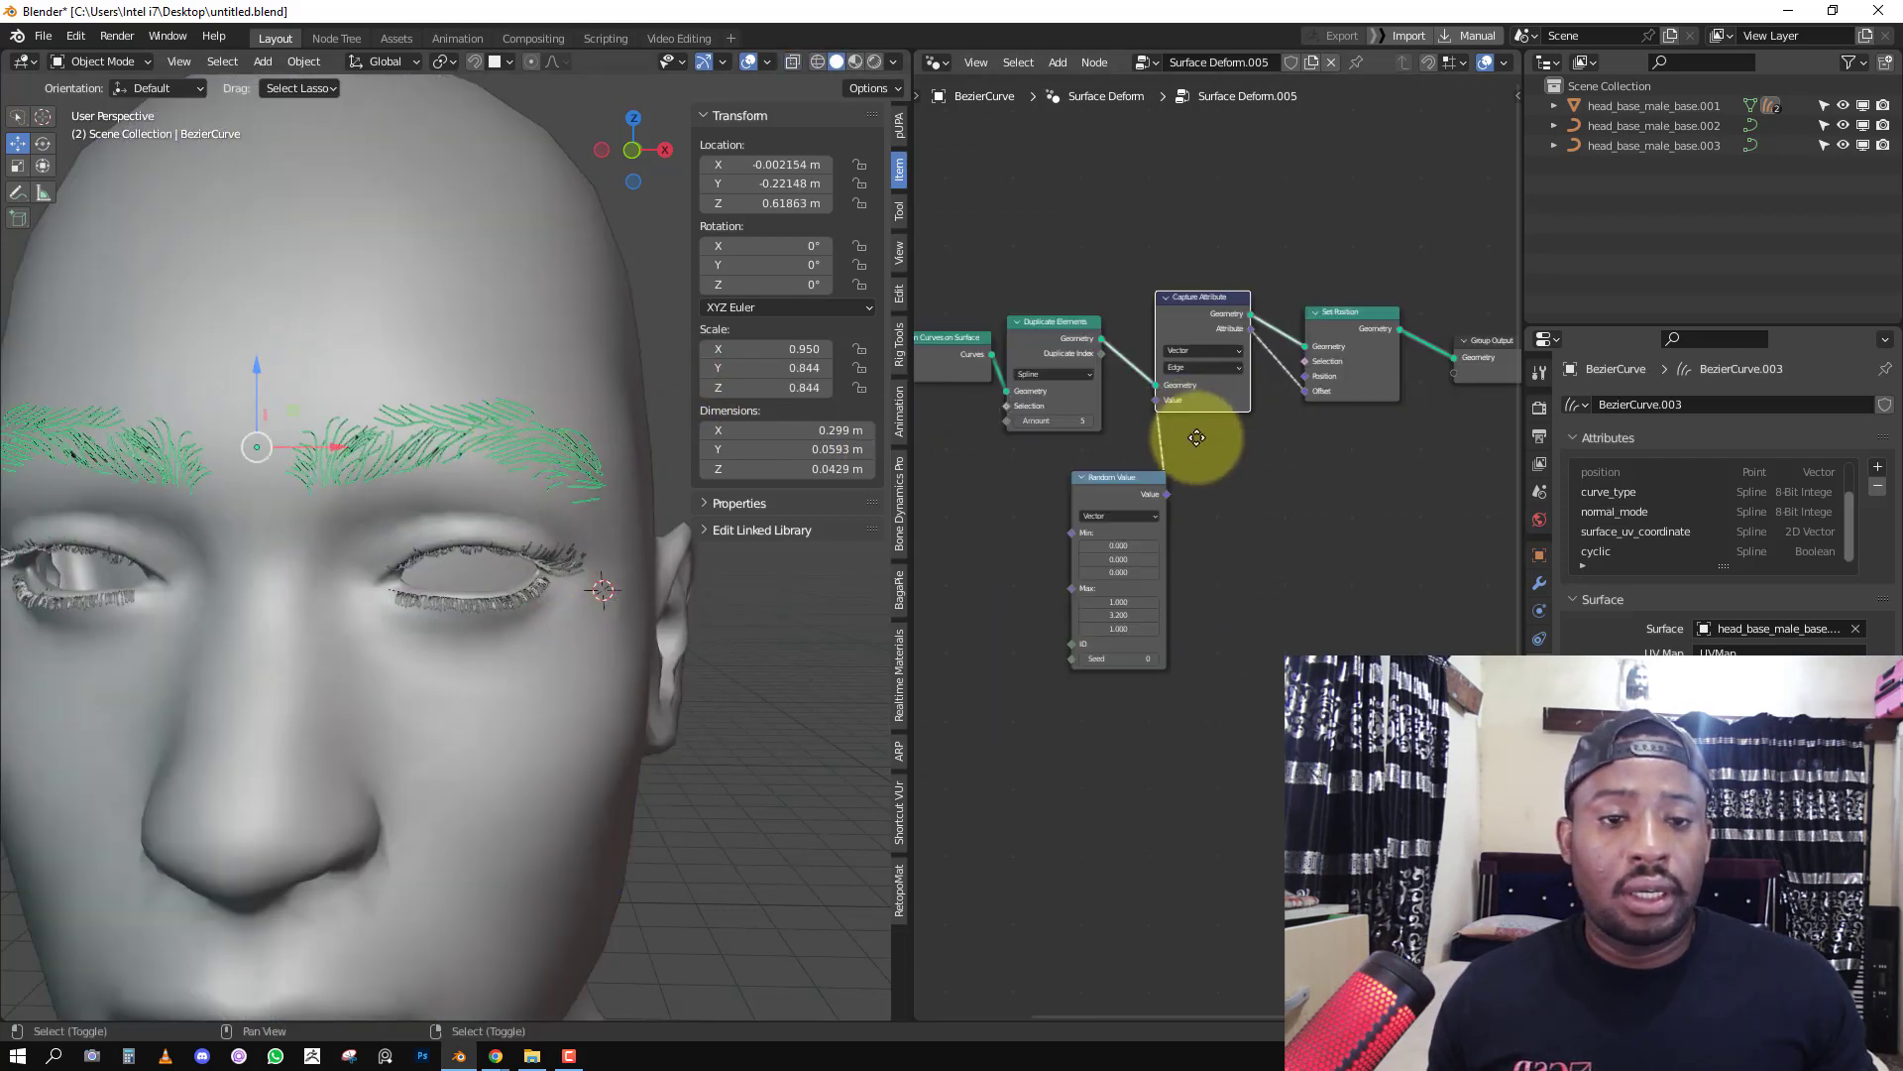
# Move the Random Value node farther from Capture Attribute, beneath Duplicate Elements.
pyautogui.moveTo(1196, 437); pyautogui.dragTo(1249, 480, button='middle')
pyautogui.moveTo(1246, 609); pyautogui.dragTo(1225, 598, button='middle')
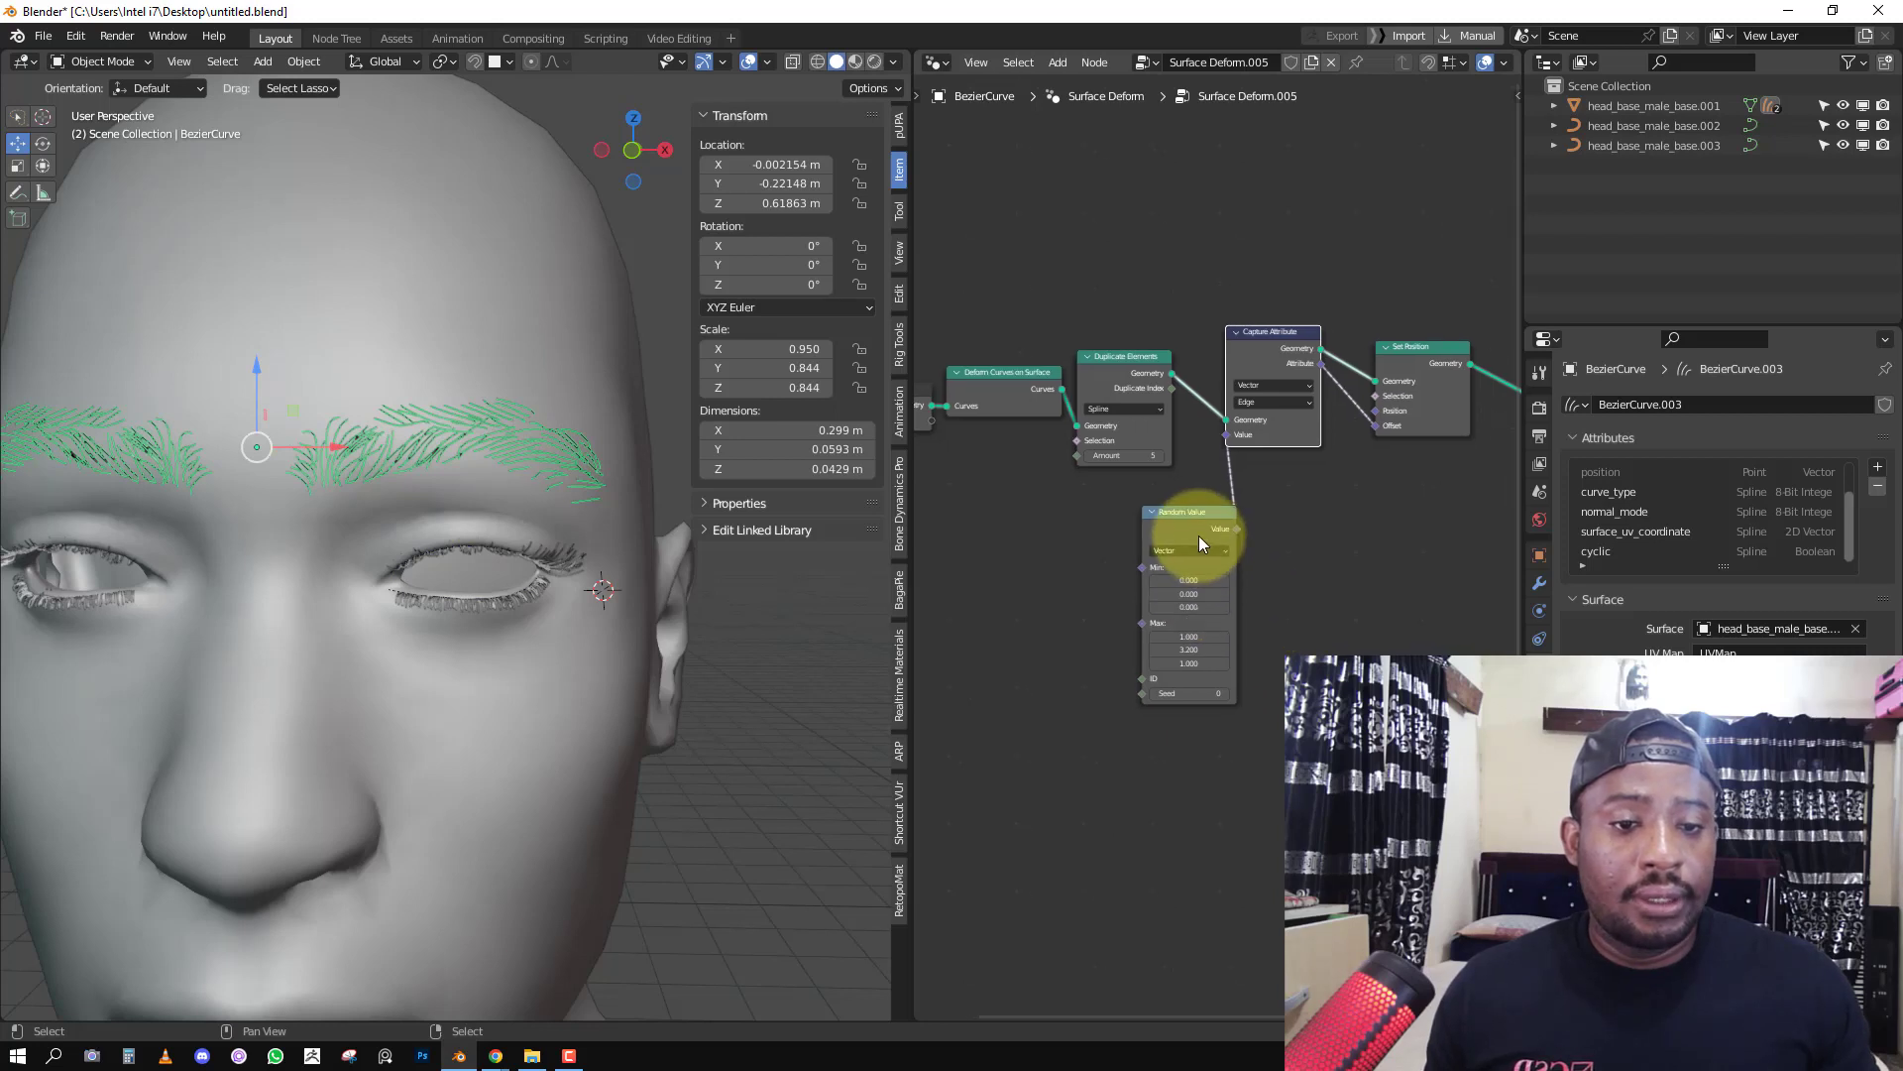
pyautogui.moveTo(1186, 531); pyautogui.dragTo(1126, 540)
pyautogui.moveTo(1204, 514); pyautogui.dragTo(1329, 437, button='middle')
pyautogui.hotkey('shift', 'a')
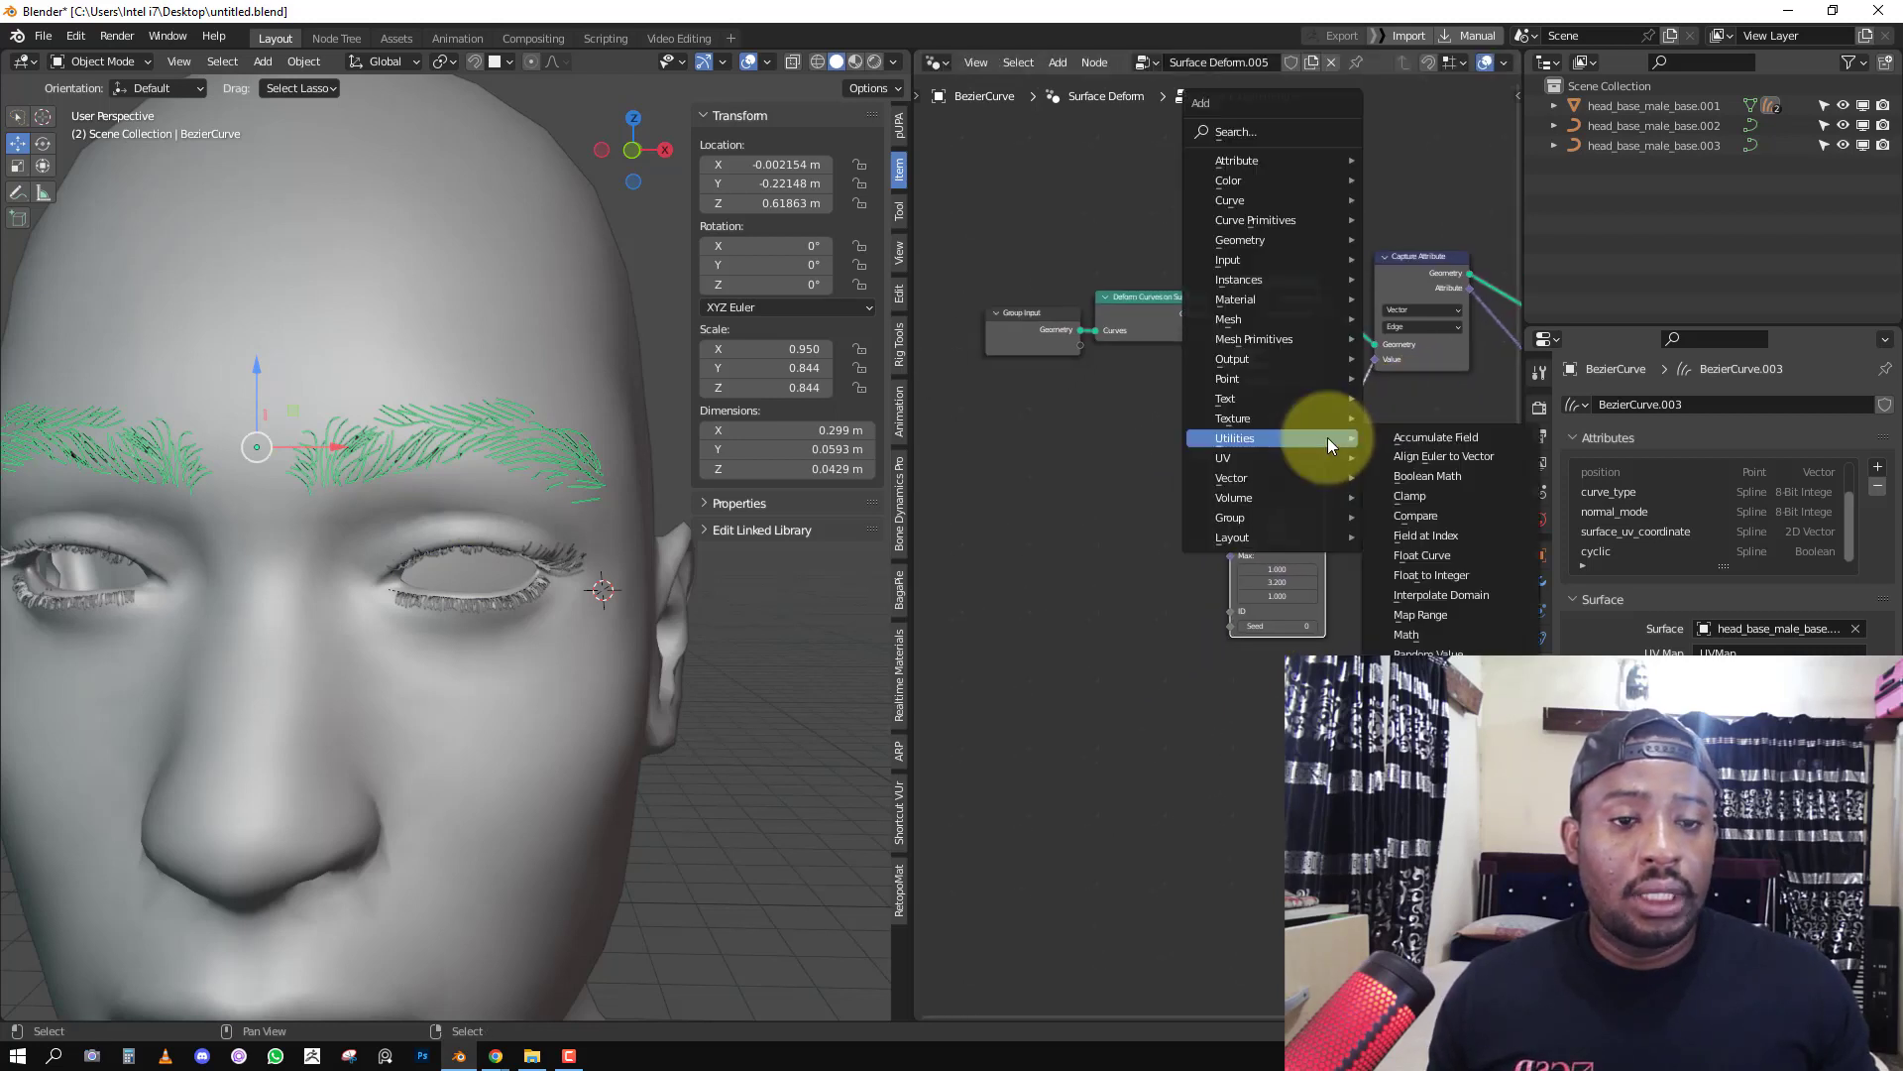
pyautogui.moveTo(1295, 444)
pyautogui.click(1427, 650)
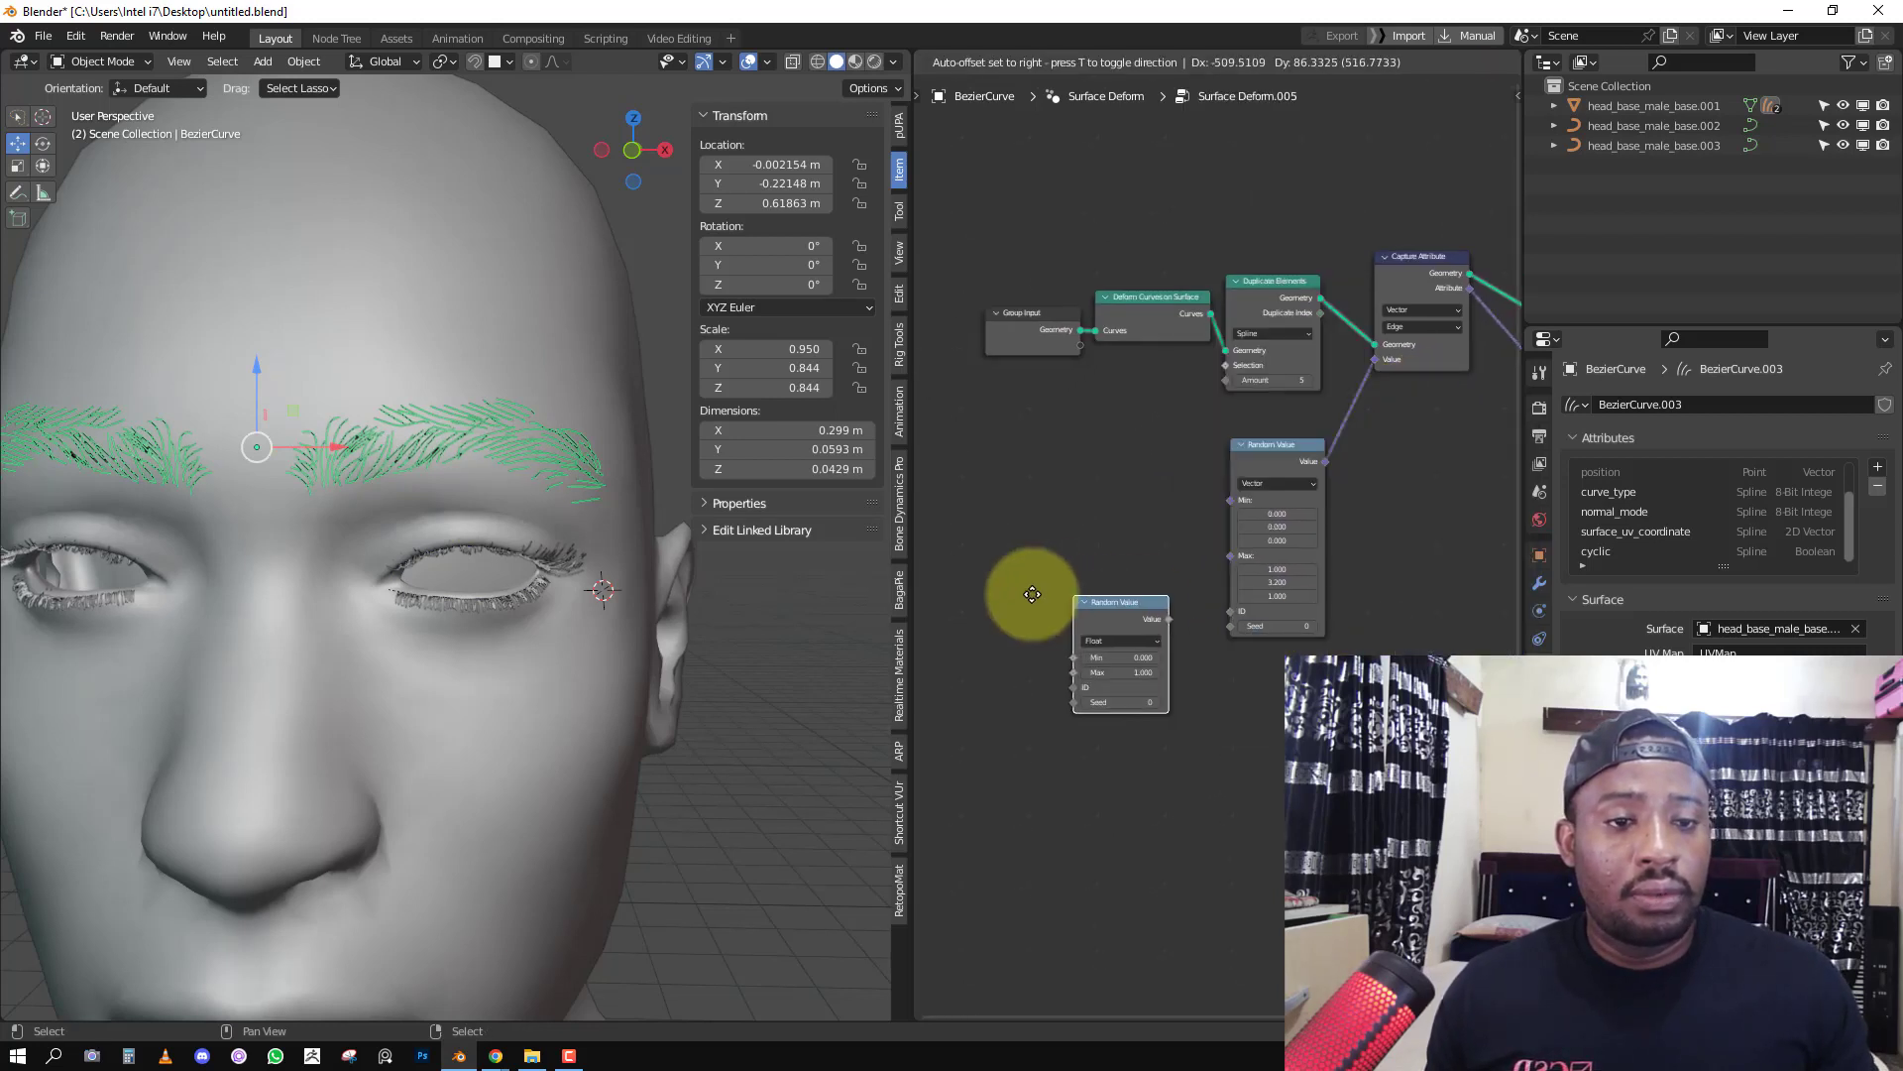
pyautogui.click(1071, 605)
pyautogui.moveTo(1119, 616); pyautogui.dragTo(1142, 616)
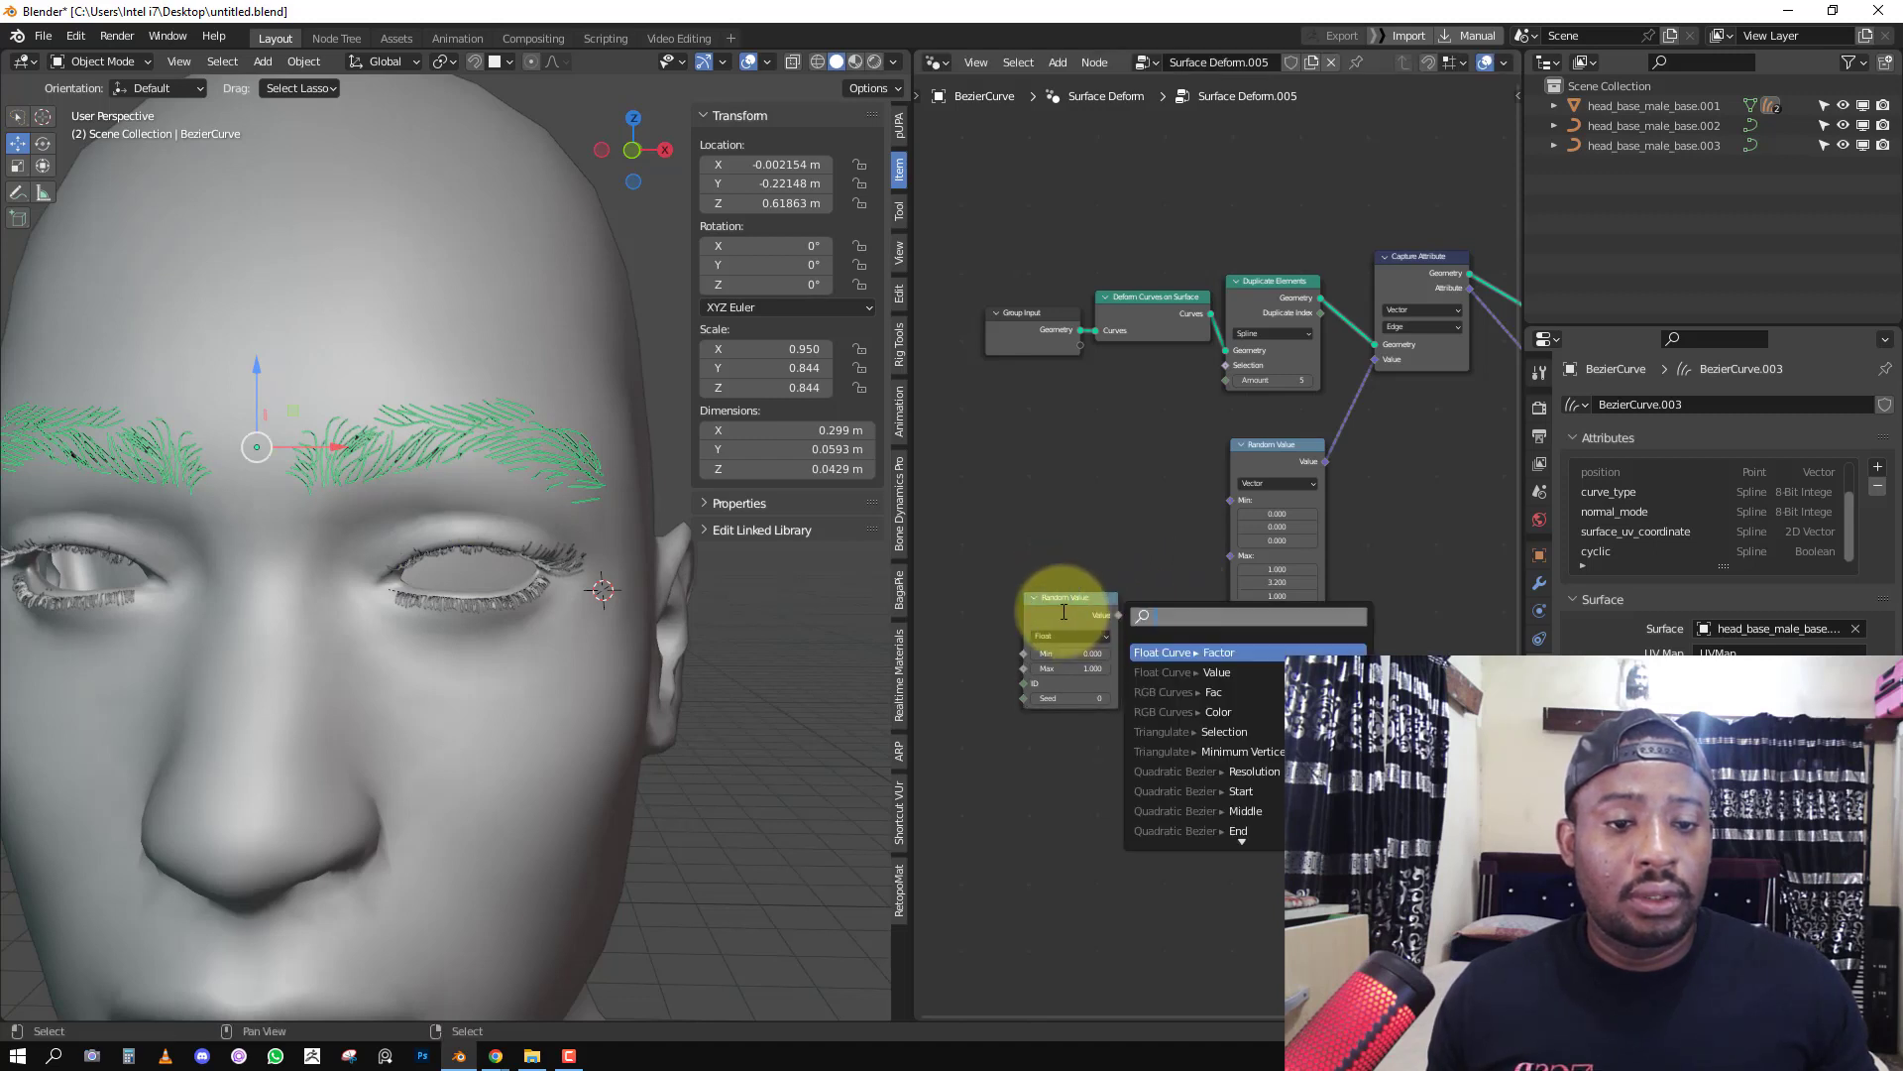
pyautogui.click(1061, 607)
pyautogui.press('x')
# Add a Math node before Random Value and set its operation to Multiply.
pyautogui.moveTo(1399, 426); pyautogui.dragTo(1182, 524, button='middle')
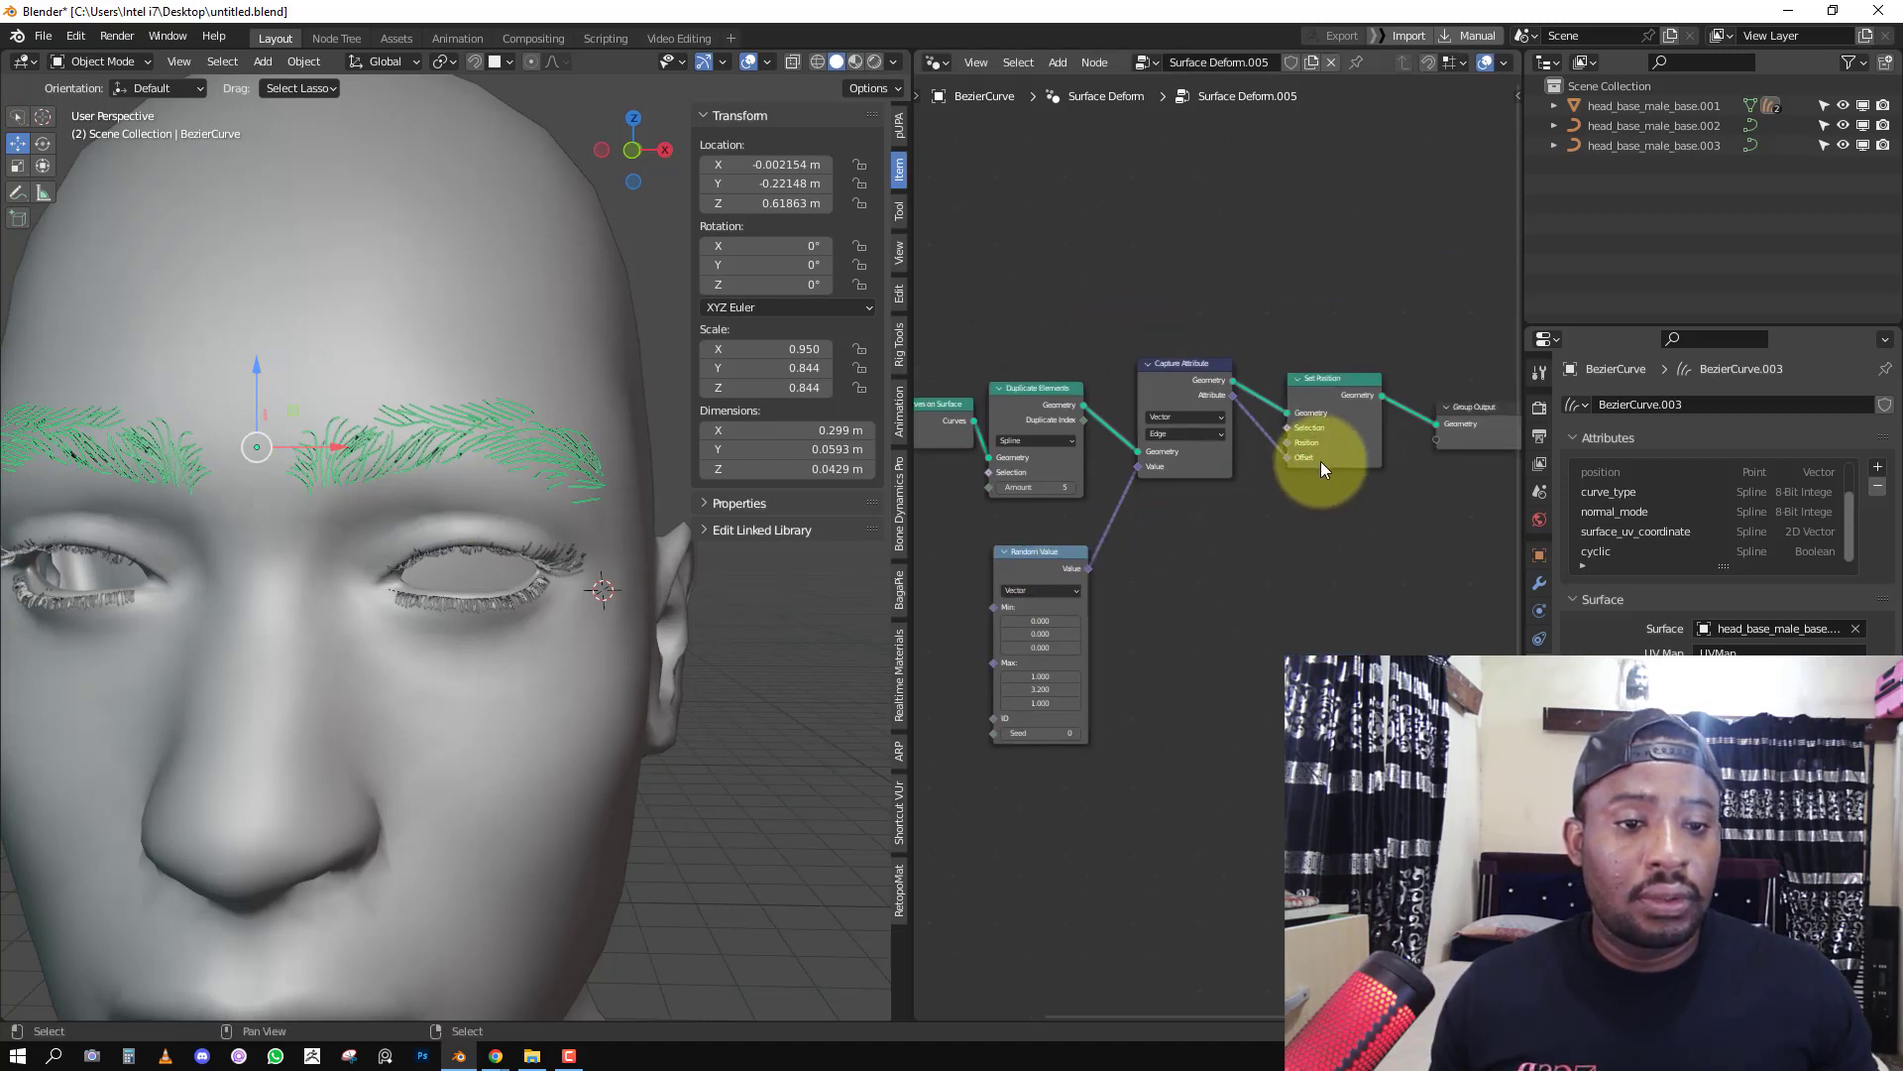
pyautogui.moveTo(1320, 466)
pyautogui.mouseDown()
pyautogui.moveTo(1346, 457)
pyautogui.moveTo(1288, 449)
pyautogui.moveTo(1396, 462)
pyautogui.moveTo(1376, 492)
pyautogui.moveTo(1317, 449)
pyautogui.mouseUp()
pyautogui.moveTo(1282, 458); pyautogui.dragTo(1480, 404, button='middle')
pyautogui.hotkey('shift', 'a')
pyautogui.moveTo(1121, 567)
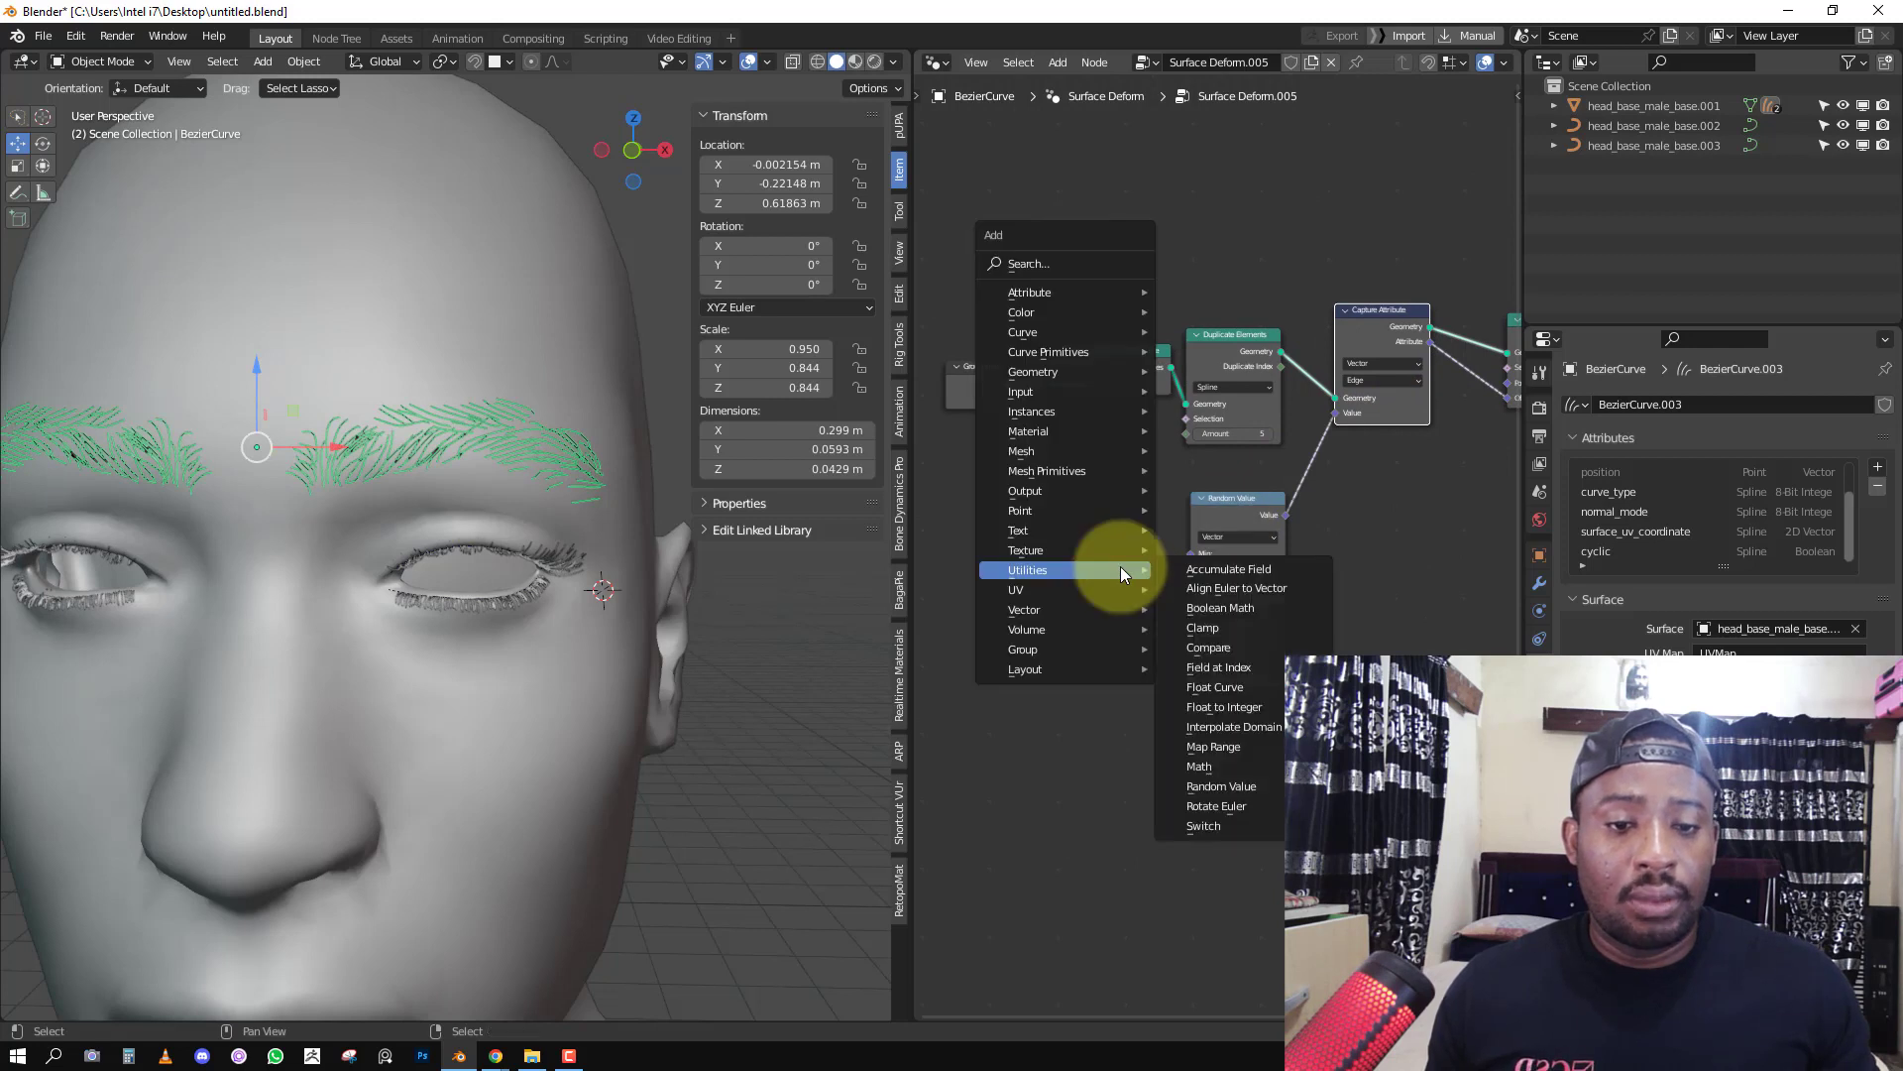
pyautogui.click(1200, 767)
pyautogui.click(1055, 666)
pyautogui.click(1056, 671)
pyautogui.click(1062, 739)
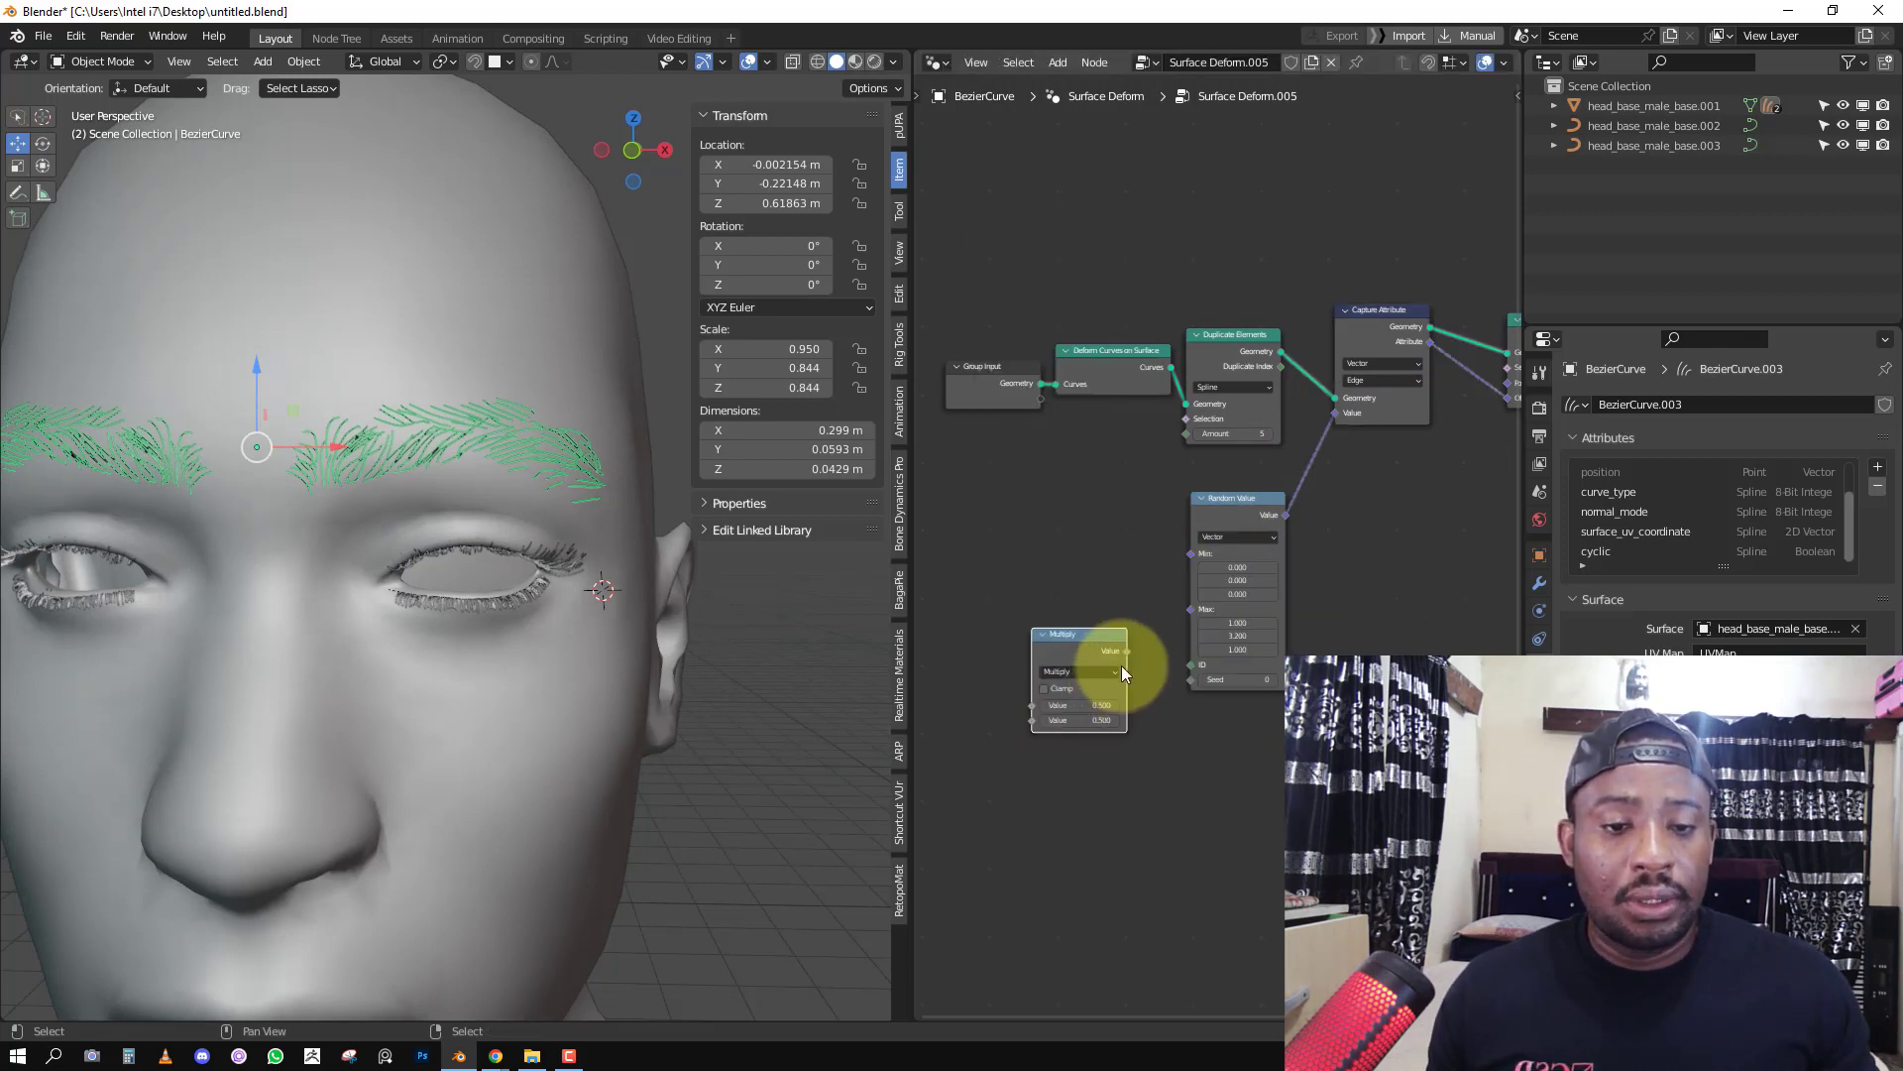
# Connect the Multiply output to Random Value's Min input and set Multiply's second value to -1.000.
pyautogui.moveTo(1187, 622); pyautogui.dragTo(1194, 608)
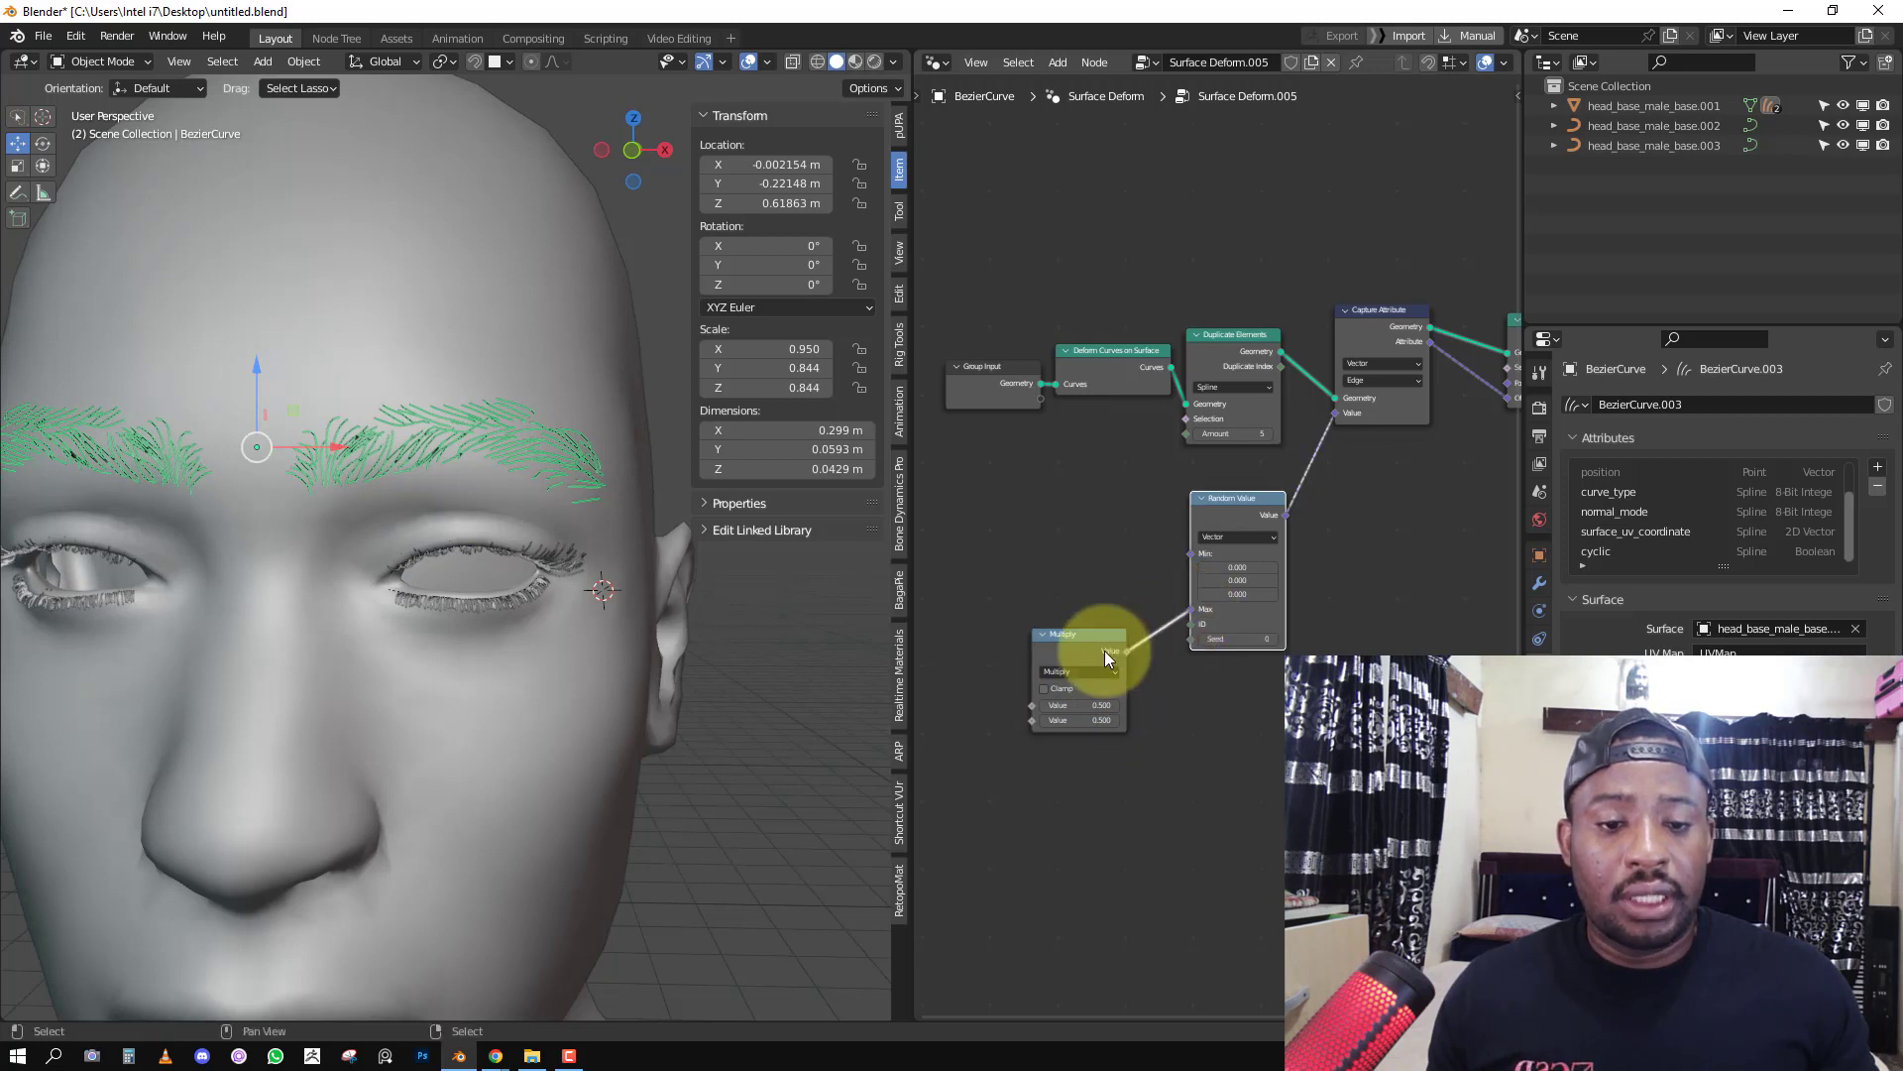
pyautogui.moveTo(1105, 650); pyautogui.dragTo(1084, 573)
pyautogui.moveTo(1189, 608); pyautogui.dragTo(1192, 553)
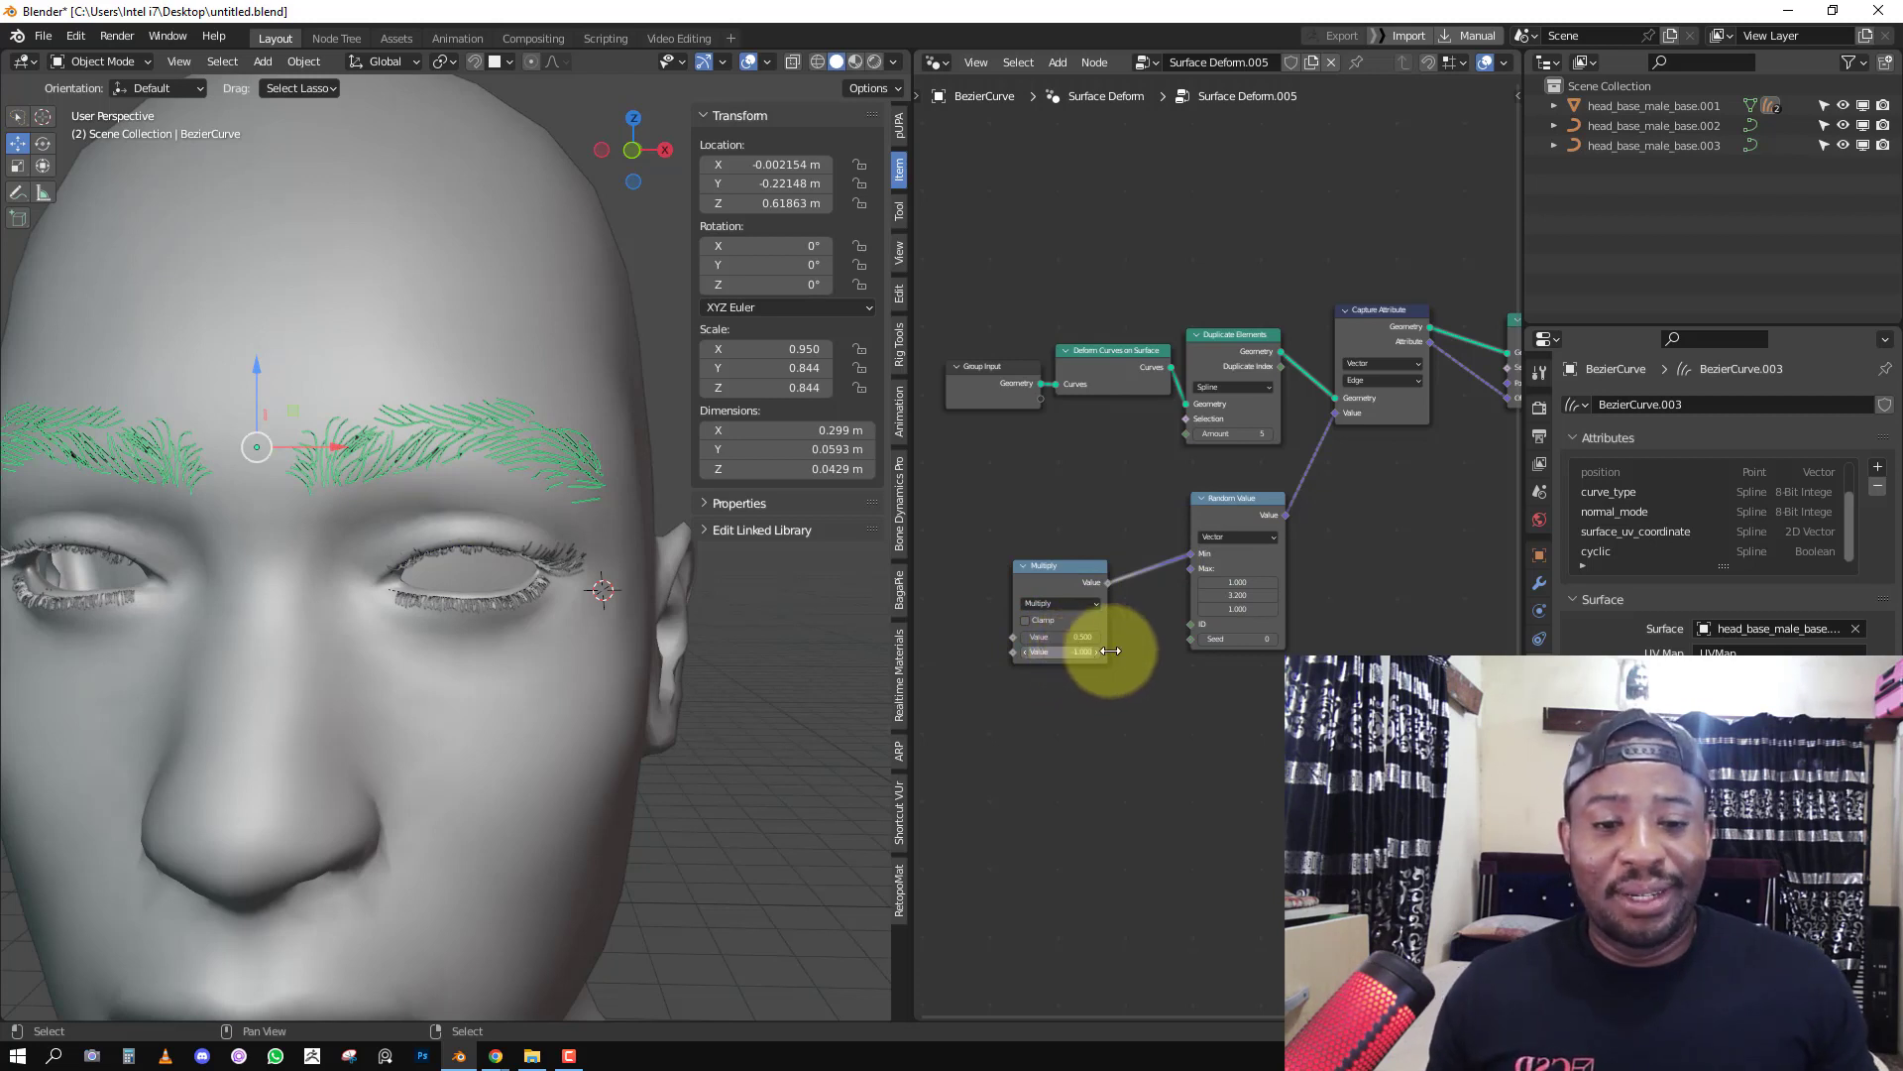
# Add a Value node and connect it to Multiply's first value and to Random Value's Max input.
pyautogui.scroll(1, 1126, 642)
pyautogui.moveTo(1067, 640); pyautogui.dragTo(1182, 595, button='middle')
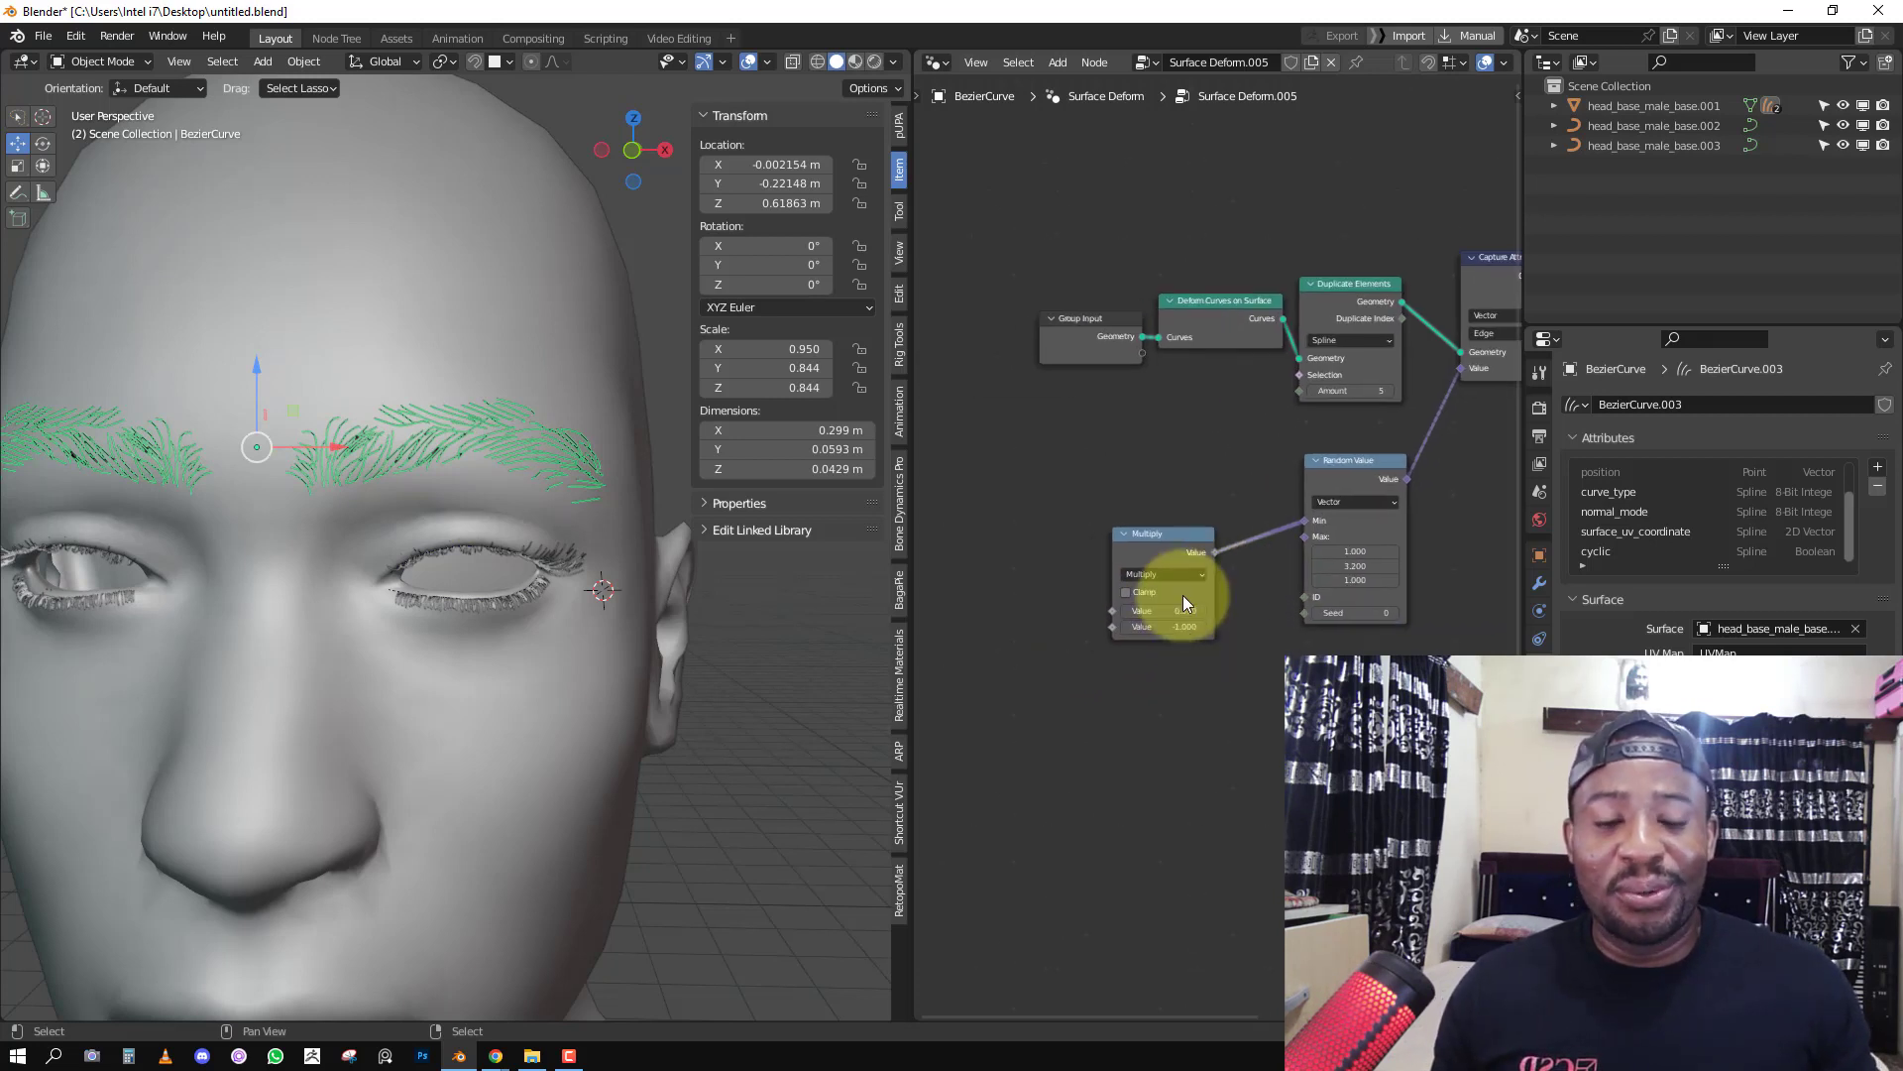
pyautogui.hotkey('shift', 'a')
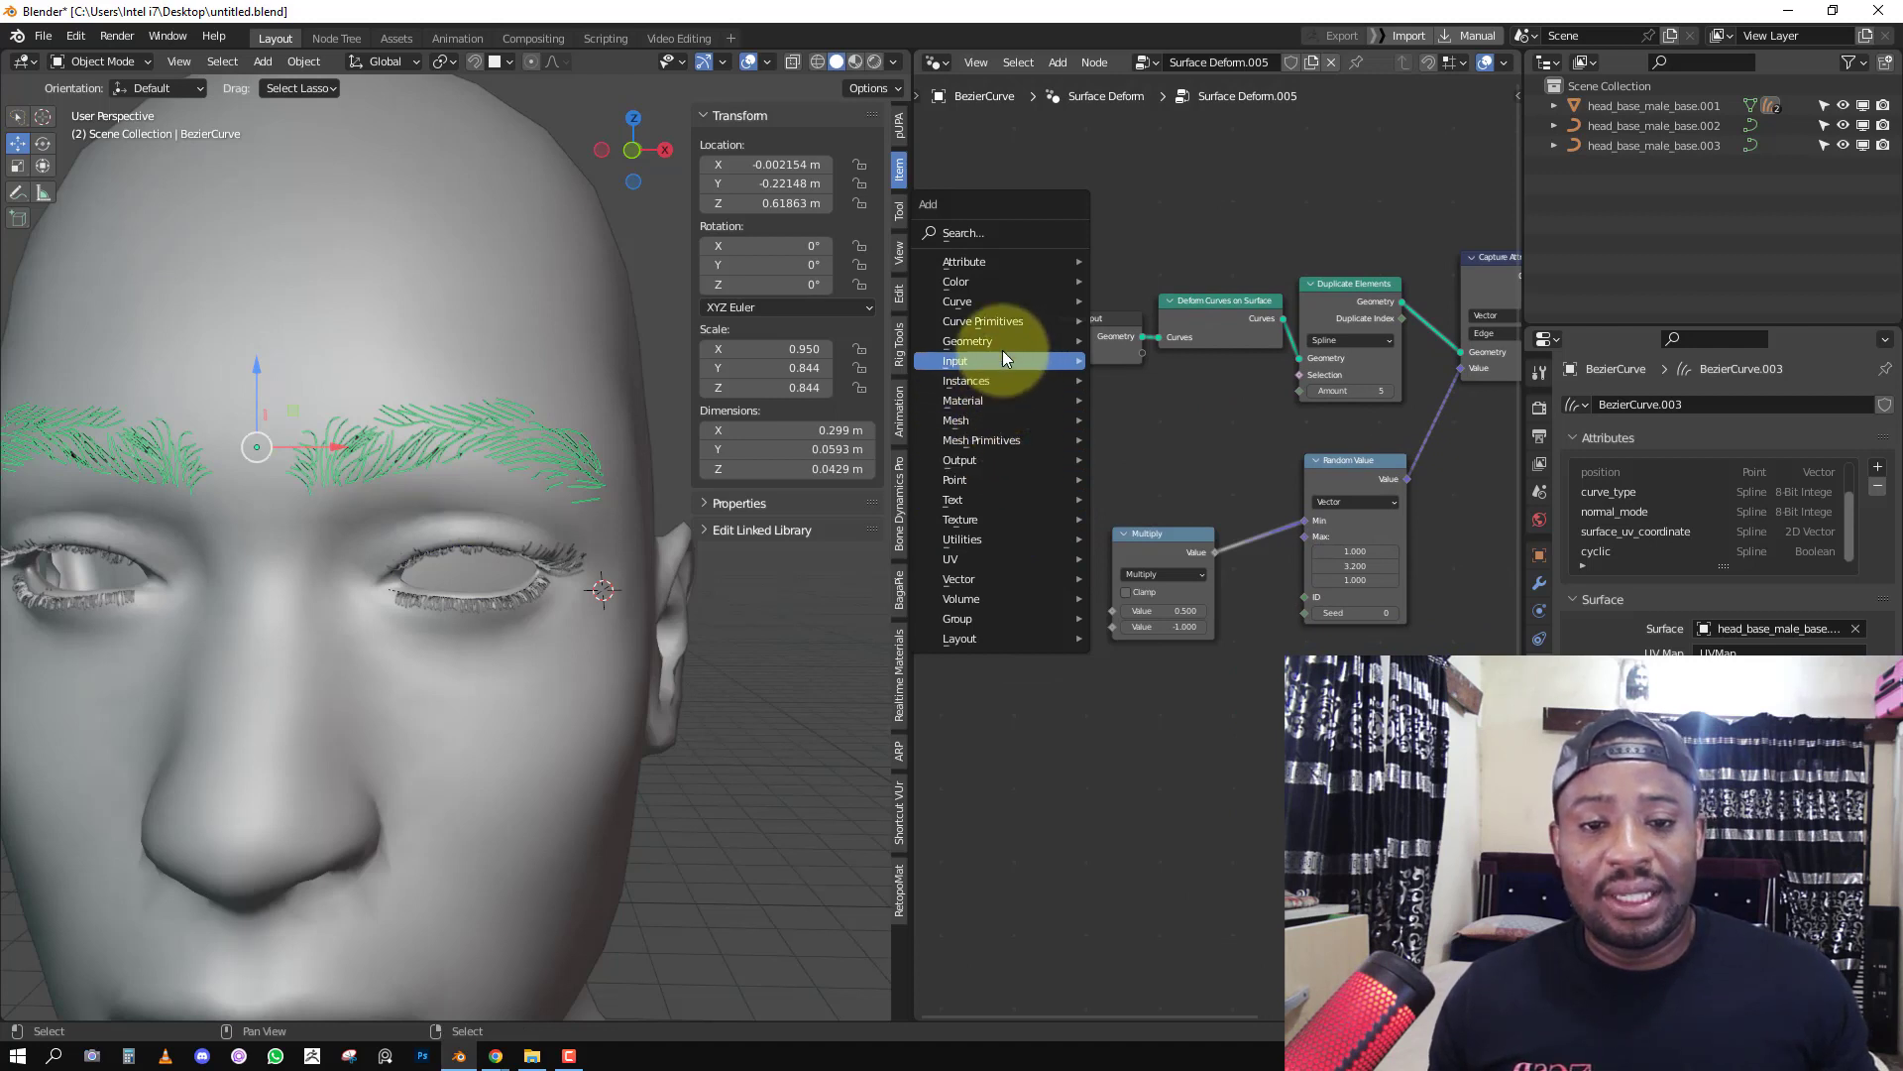
pyautogui.moveTo(1004, 359)
pyautogui.click(1150, 517)
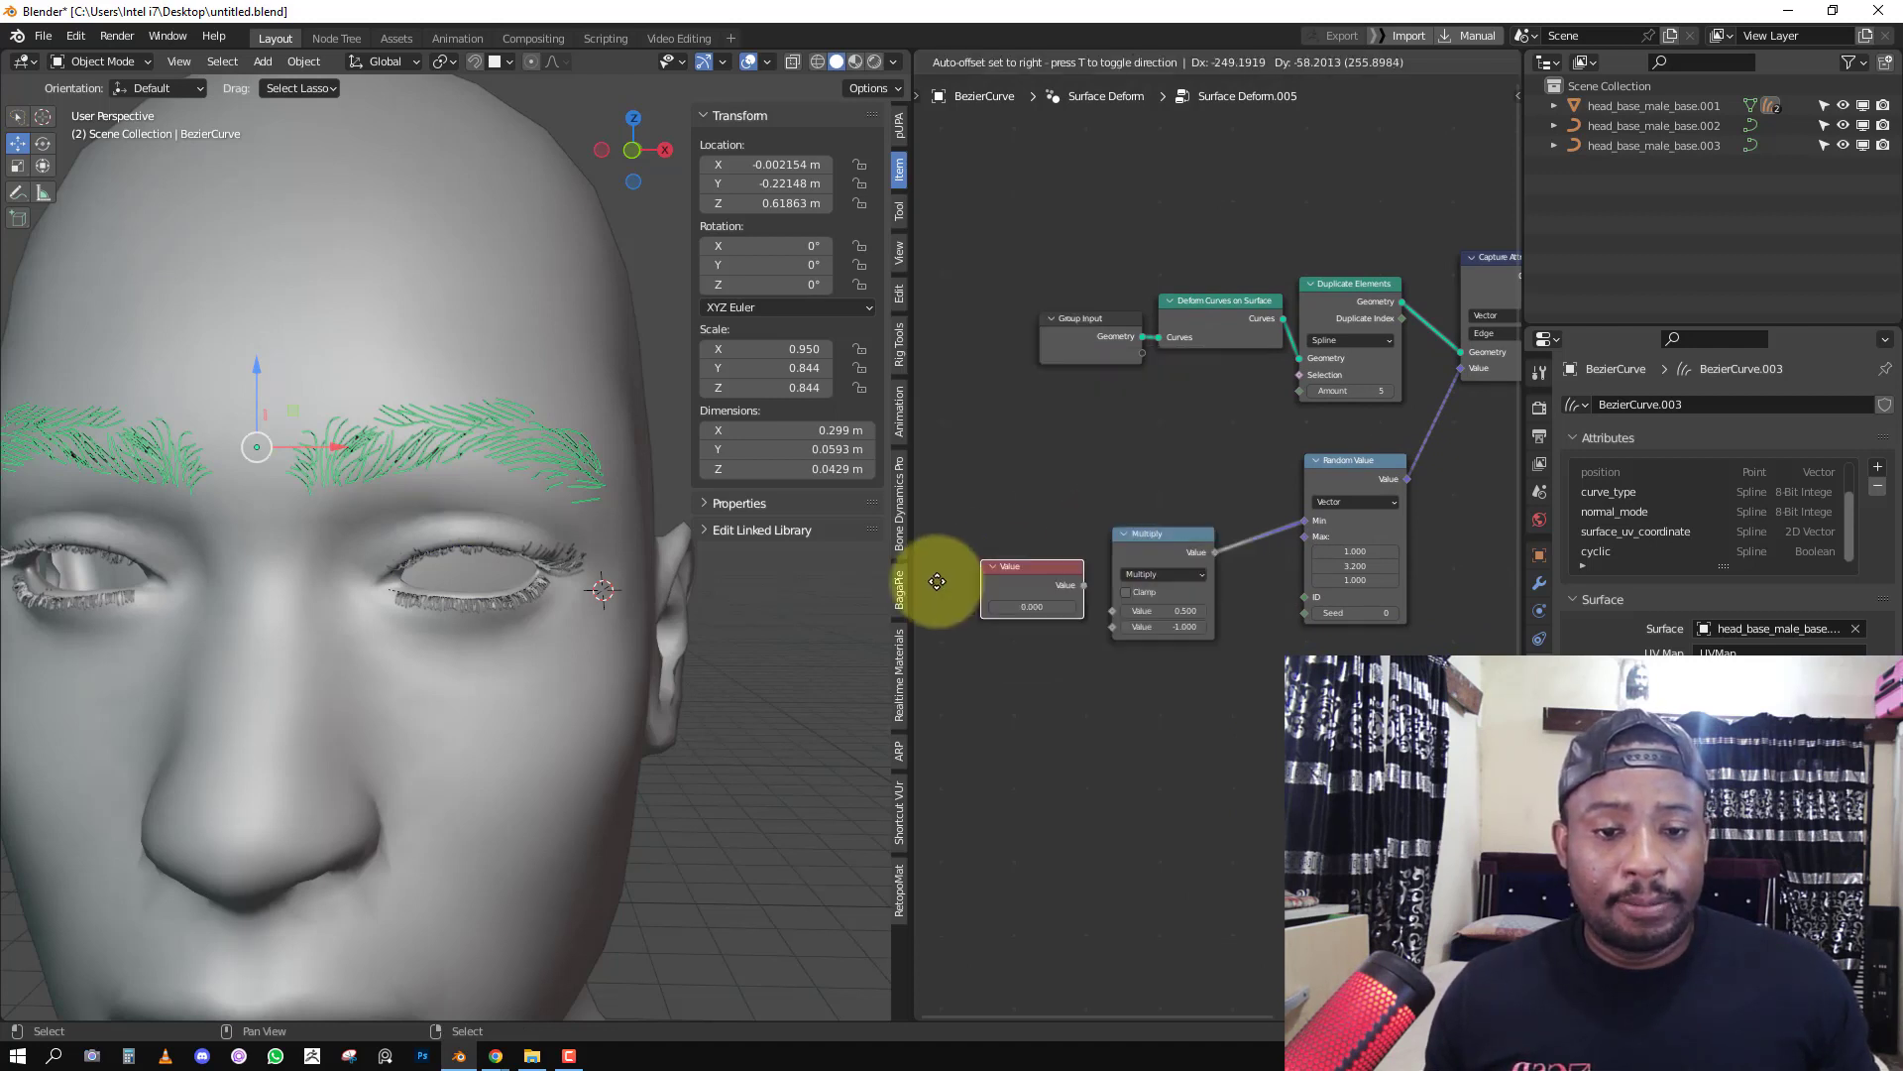
pyautogui.click(1008, 619)
pyautogui.moveTo(1006, 615); pyautogui.dragTo(1164, 617)
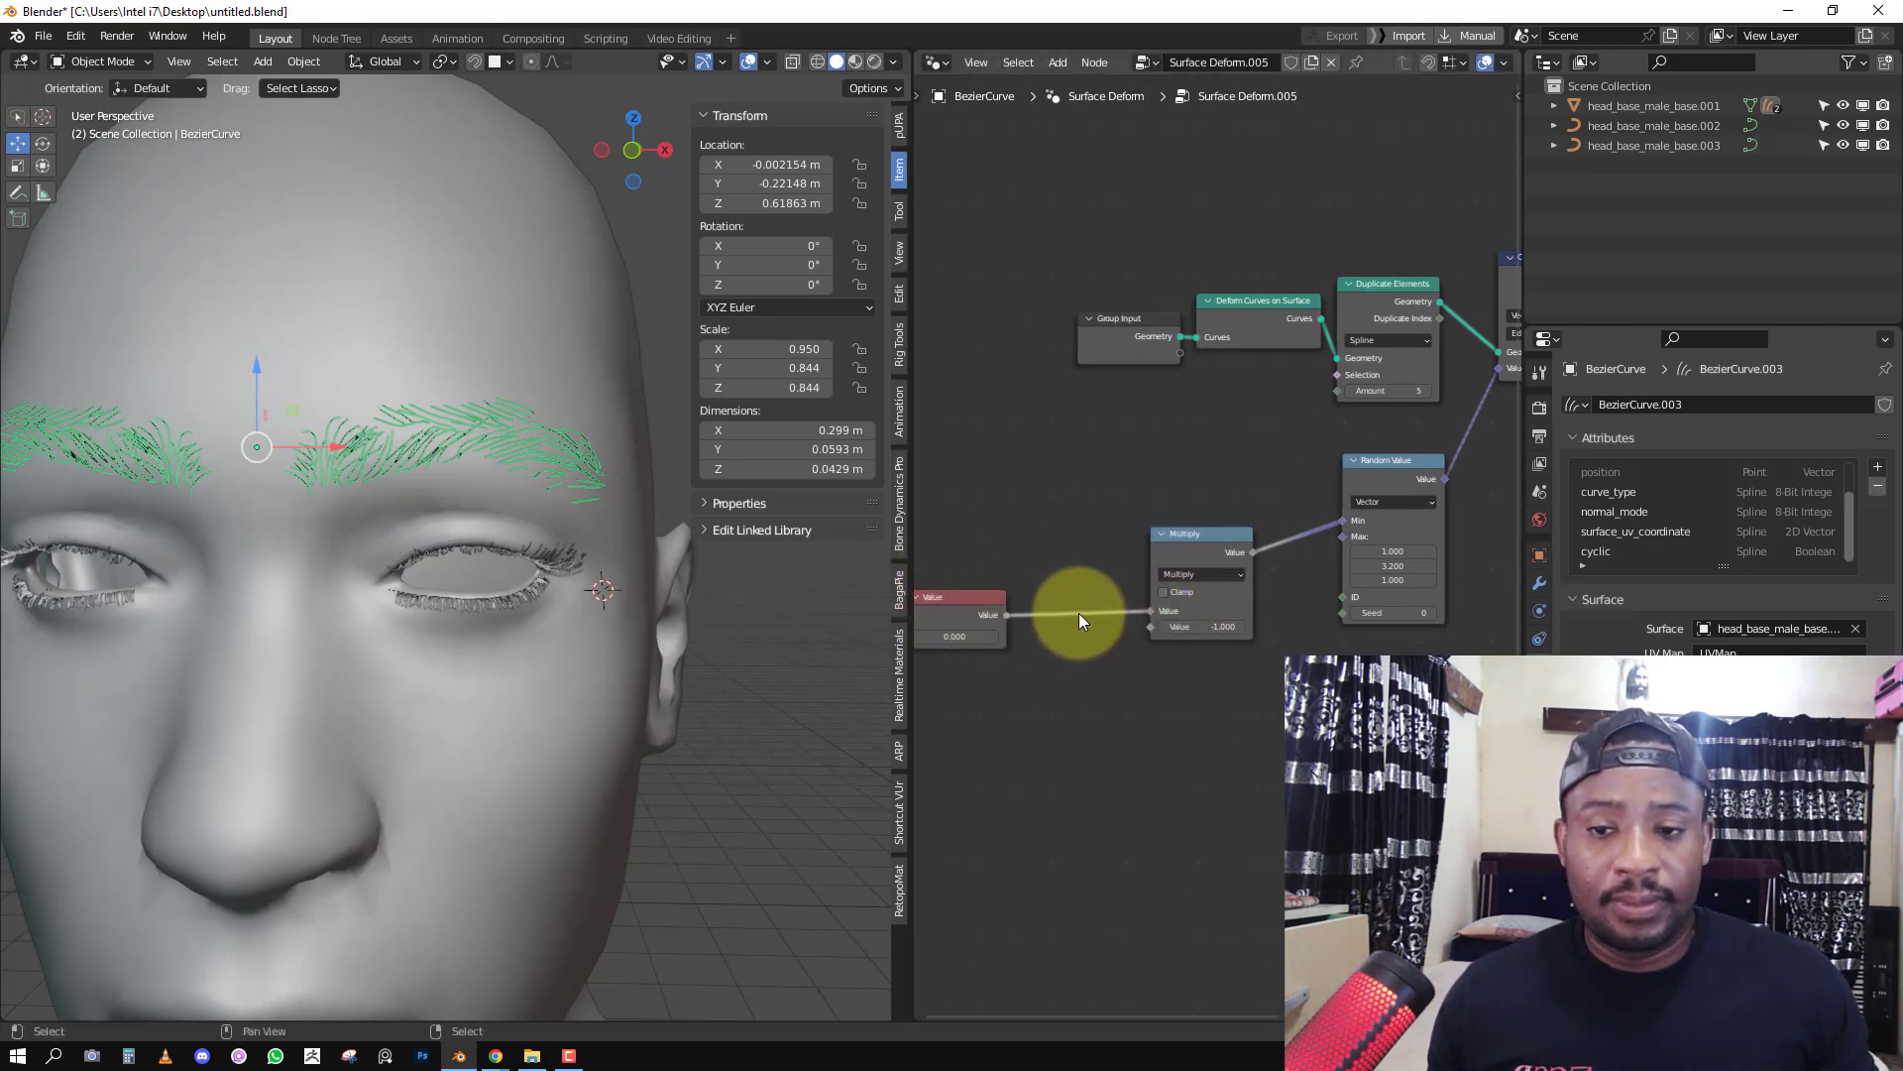
pyautogui.moveTo(1358, 532); pyautogui.dragTo(1357, 533)
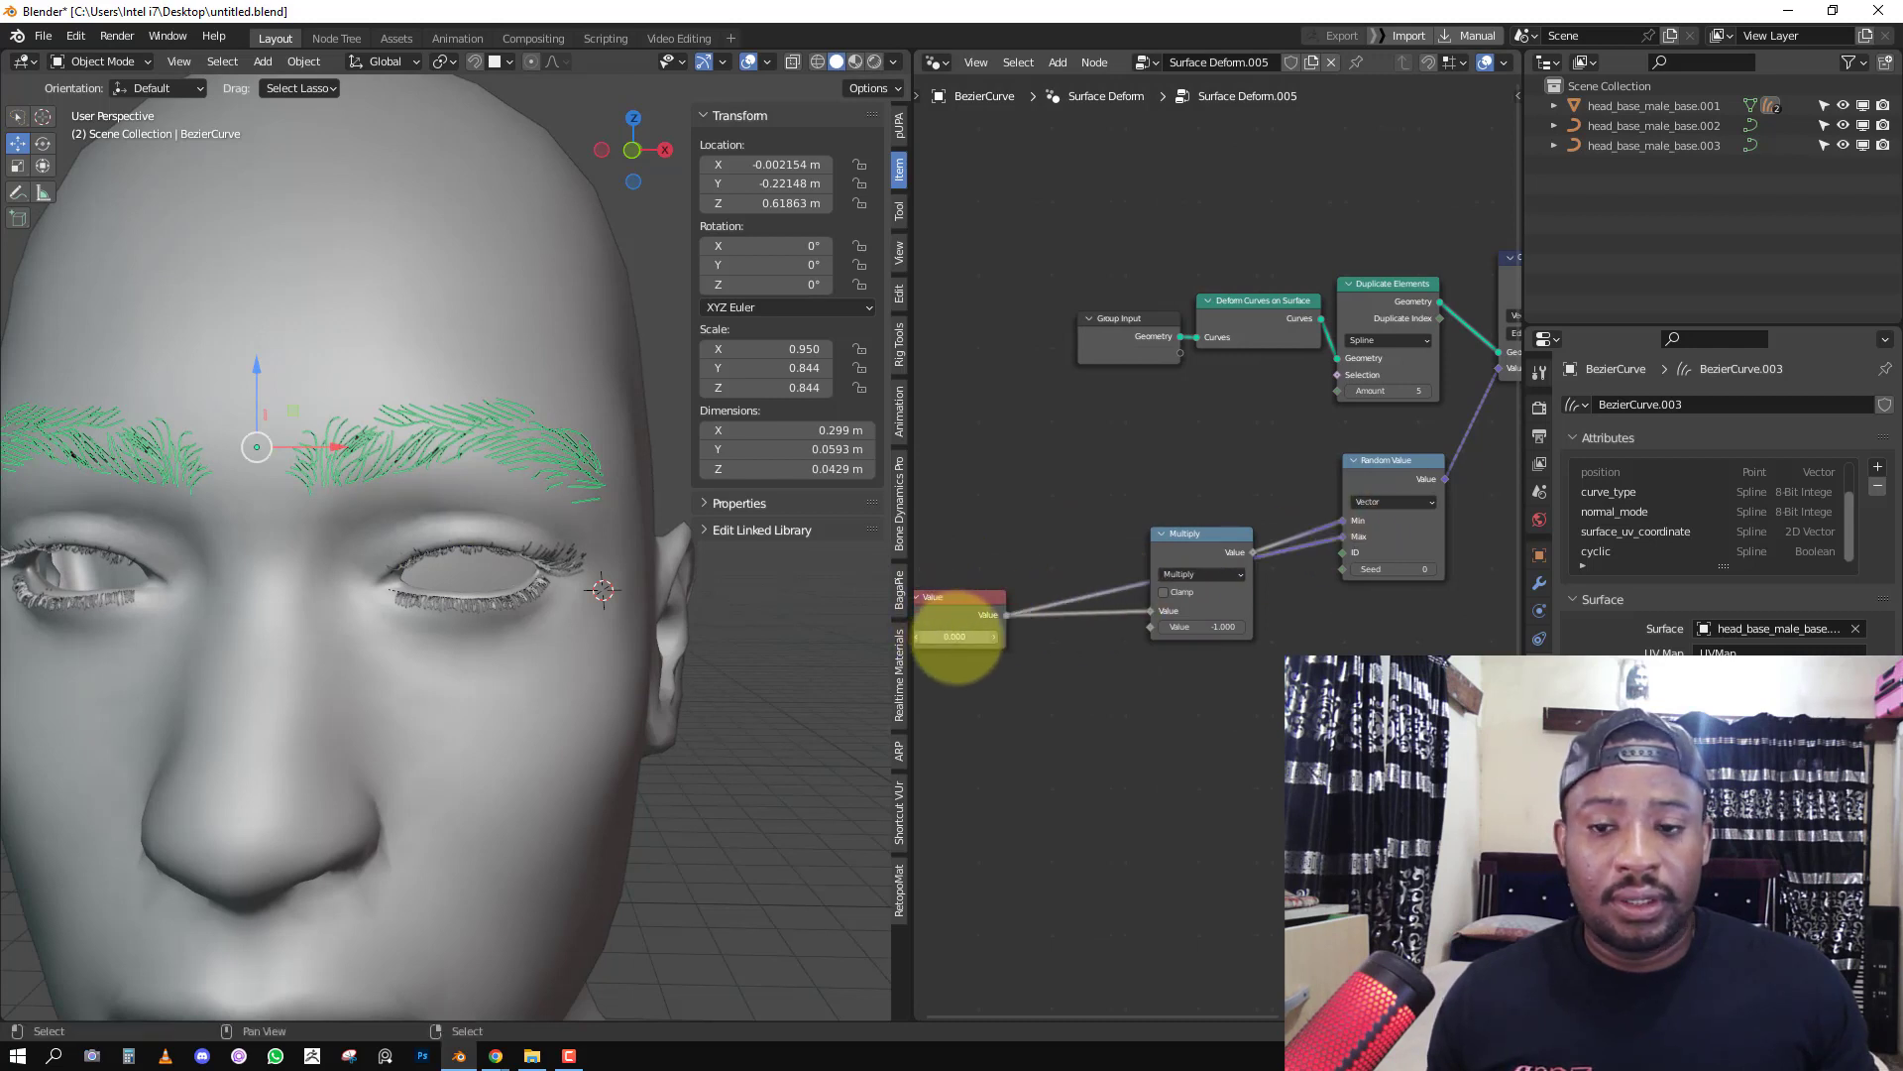
# Change the Capture Attribute node's domain to Spline.
pyautogui.moveTo(957, 636); pyautogui.dragTo(1162, 644)
pyautogui.moveTo(1478, 393); pyautogui.dragTo(1165, 510, button='middle')
pyautogui.moveTo(1255, 411); pyautogui.dragTo(1254, 421)
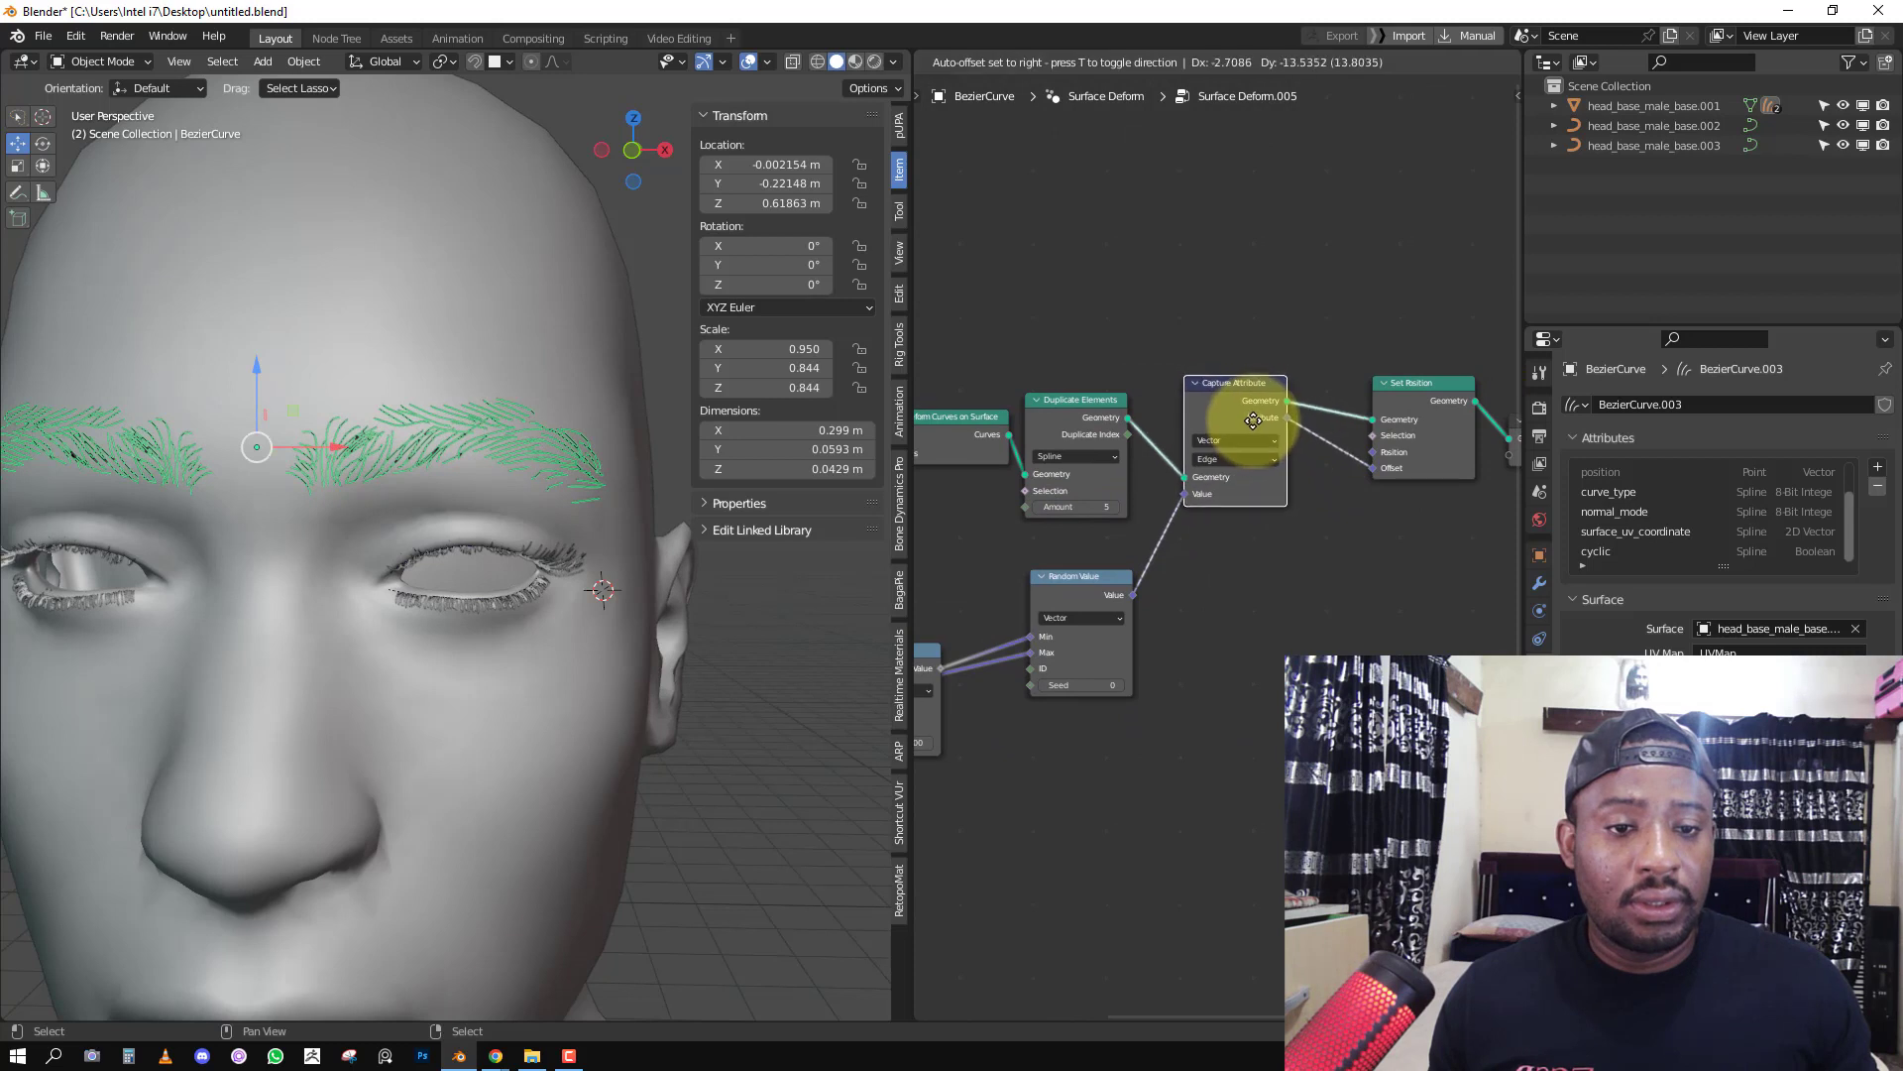
pyautogui.click(1230, 463)
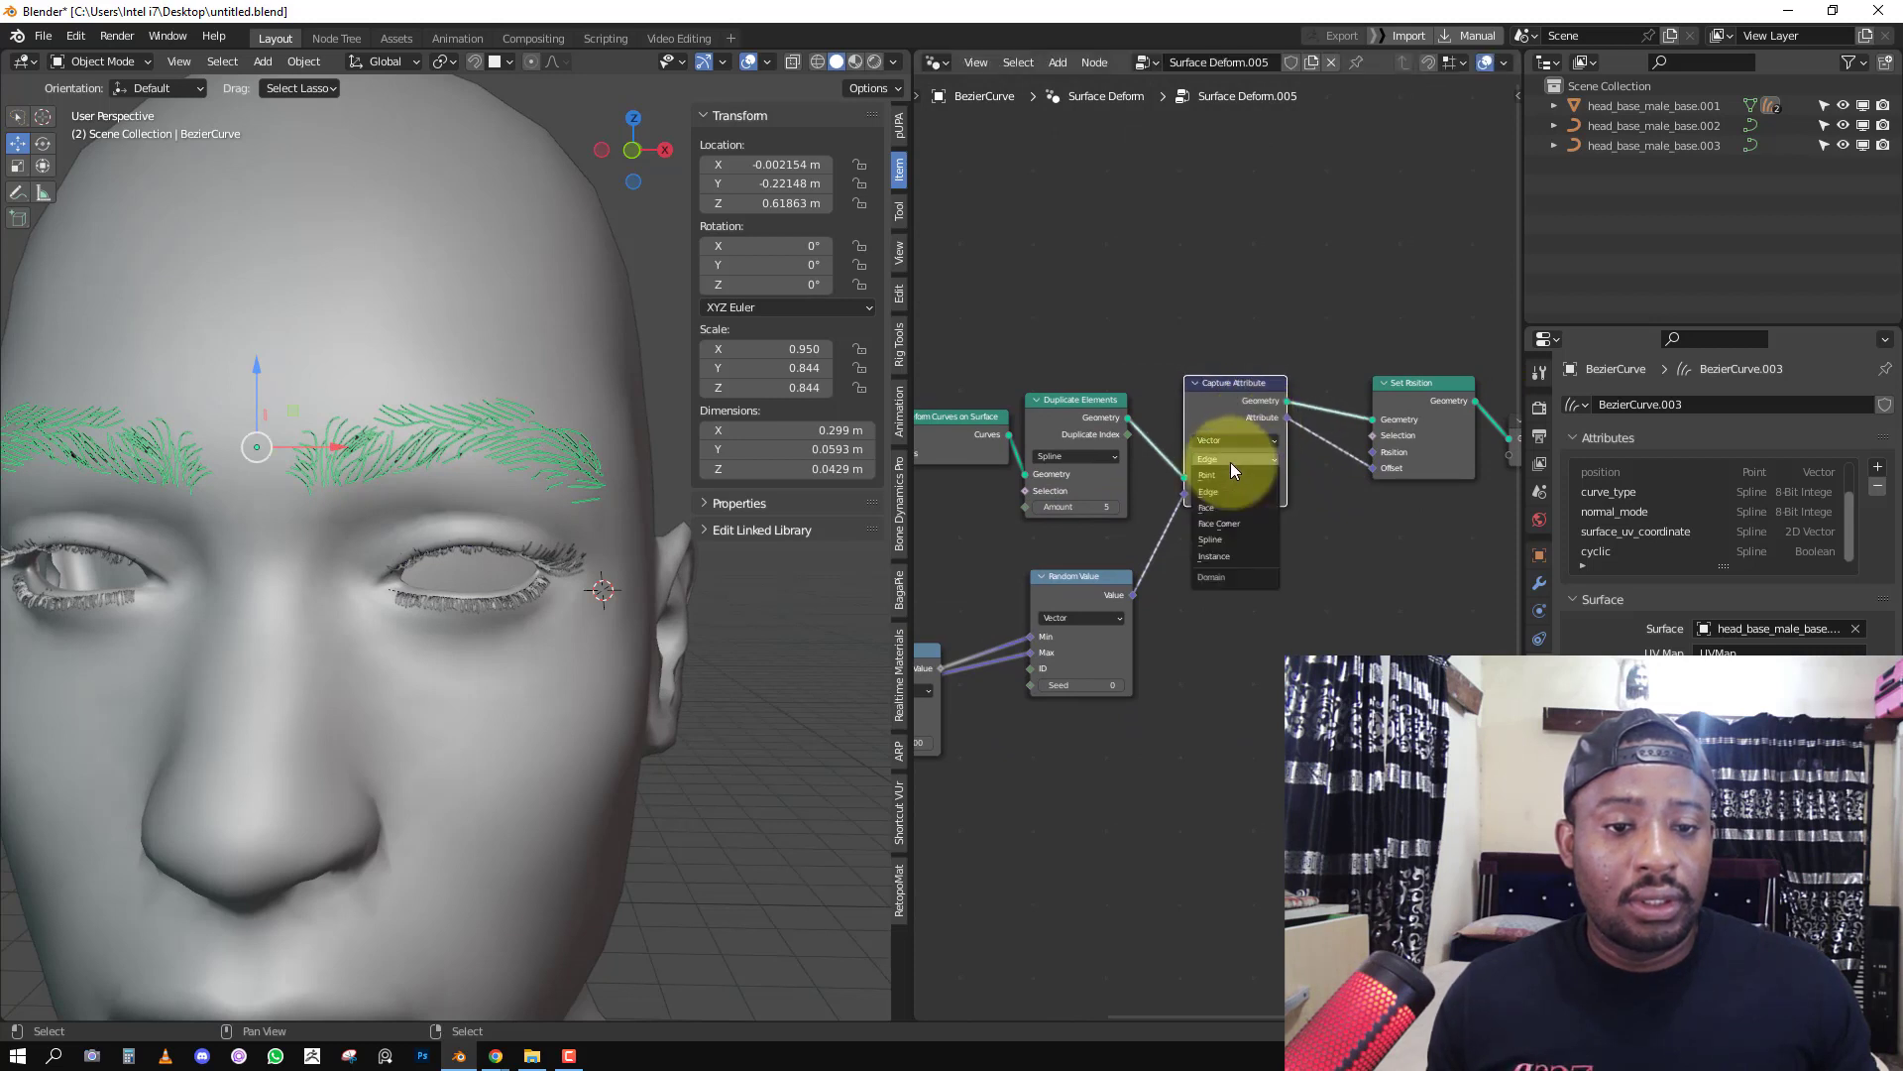
pyautogui.click(1212, 540)
# Try a Value of 1, reduce it to about 0.06 to keep the duplicated hairs near the eyebrows, and deselect the curves.
pyautogui.scroll(-2, 1207, 561)
pyautogui.moveTo(1105, 591); pyautogui.dragTo(1345, 523, button='middle')
pyautogui.click(991, 641)
pyautogui.write('1')
pyautogui.press('Return')
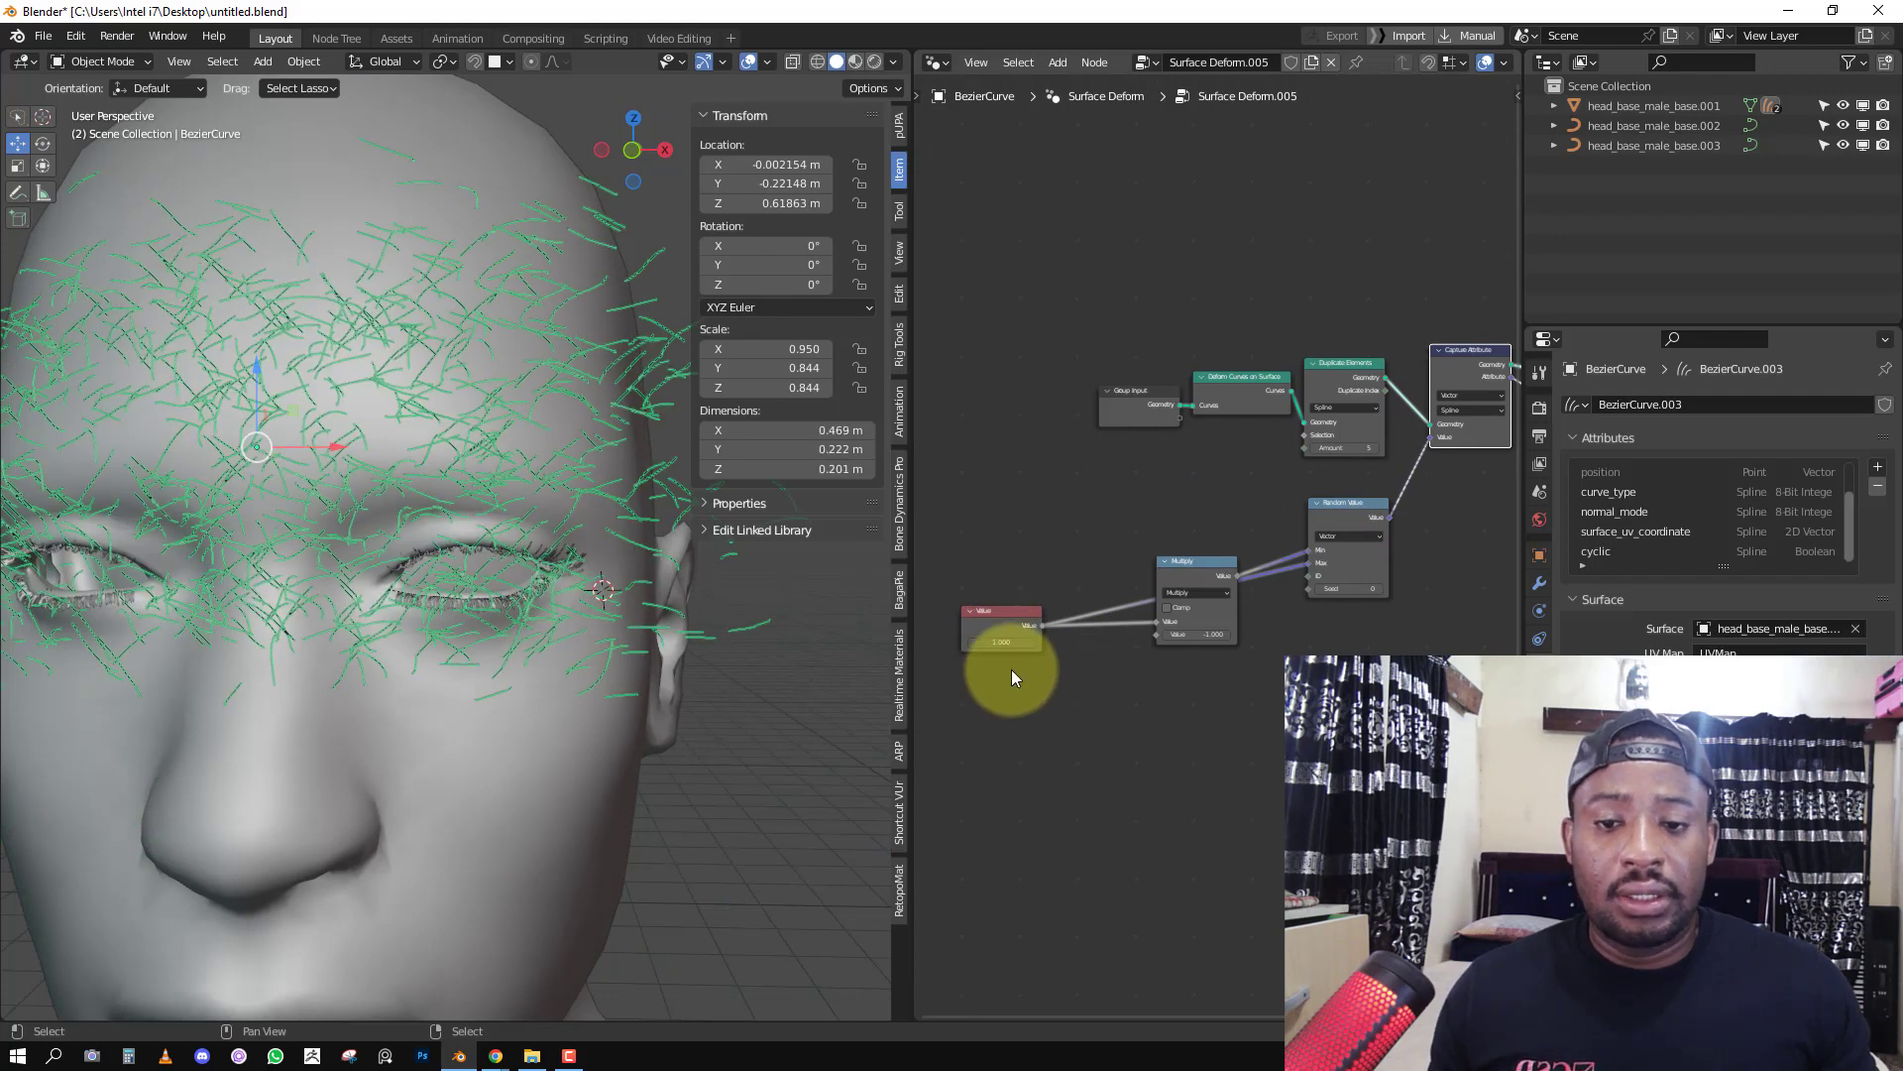
pyautogui.moveTo(996, 641); pyautogui.dragTo(939, 656)
pyautogui.moveTo(913, 659); pyautogui.dragTo(895, 661)
pyautogui.hotkey('alt', 'a')
pyautogui.moveTo(449, 585); pyautogui.dragTo(835, 515, button='middle')
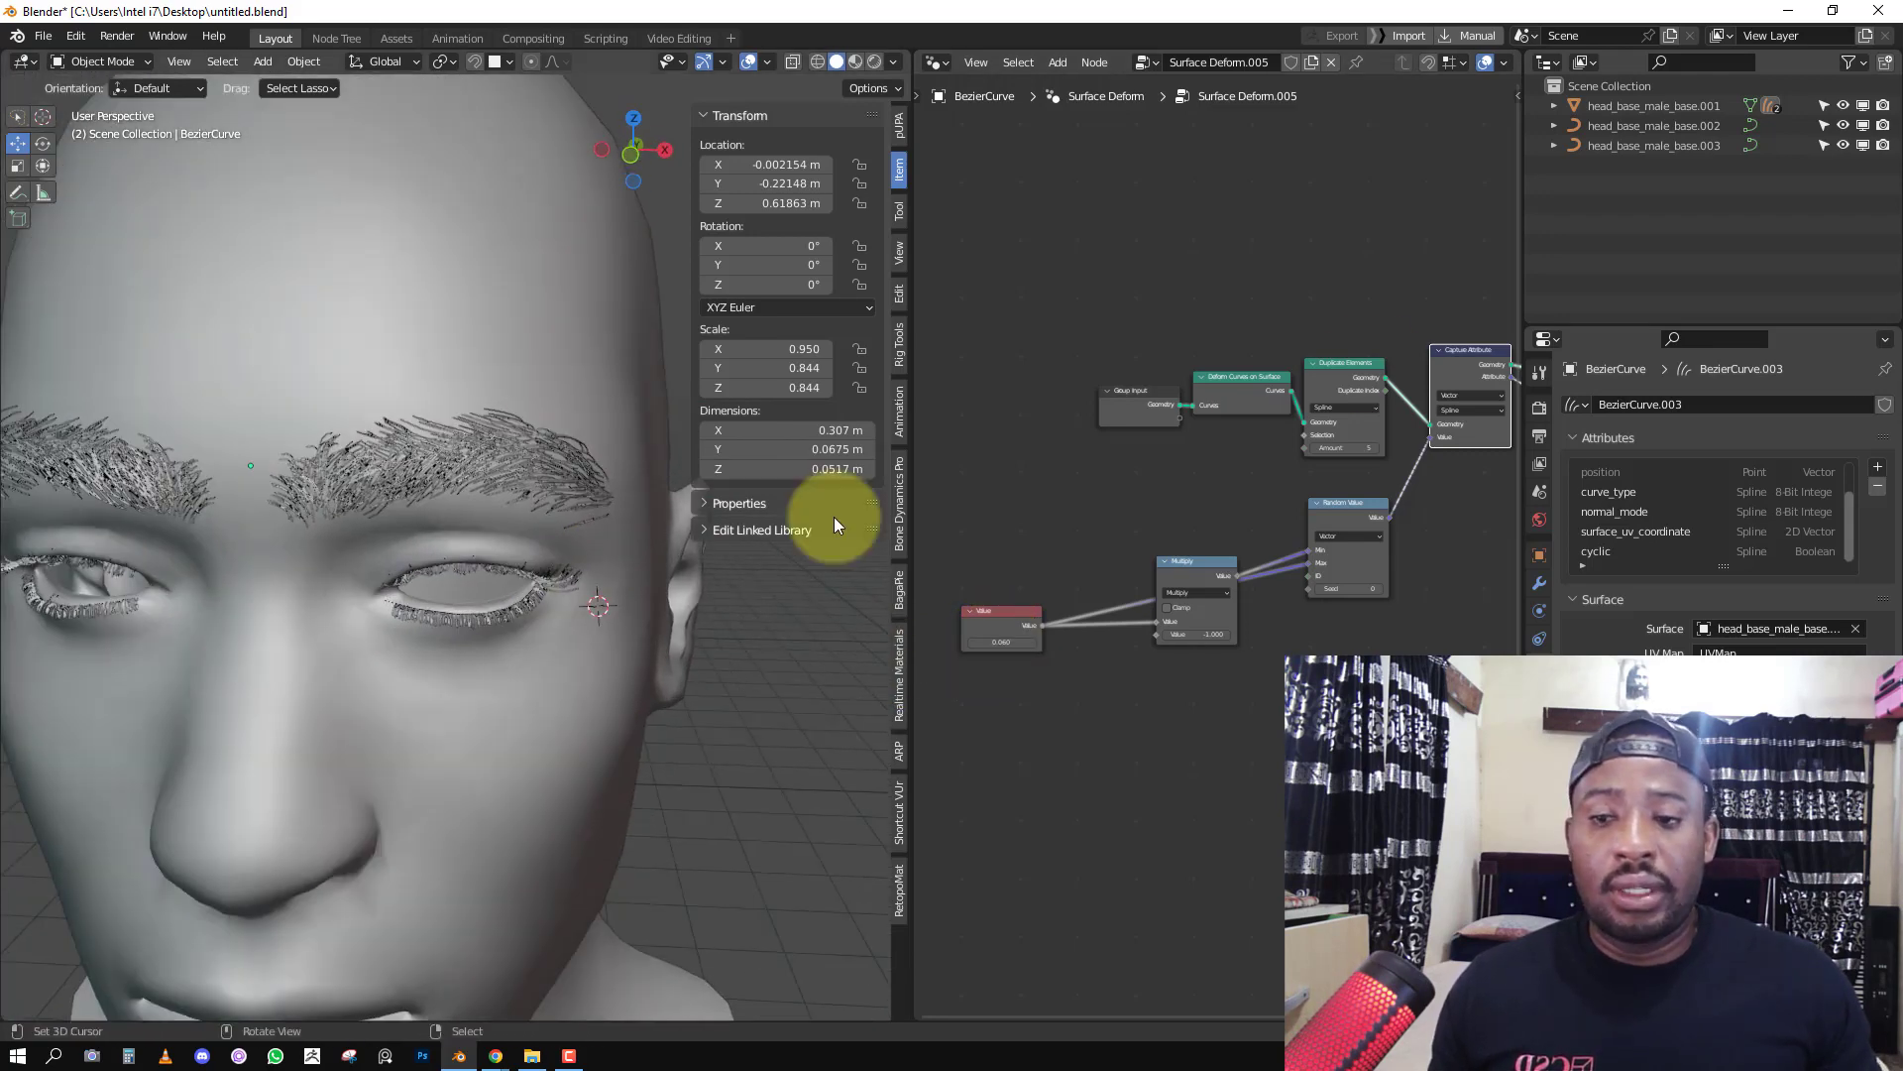
# Raise the Duplicate Elements Amount to 11 for denser eyebrows.
pyautogui.click(1372, 450)
pyautogui.click(1372, 450)
pyautogui.click(1372, 450)
pyautogui.click(1372, 450)
pyautogui.click(1372, 450)
pyautogui.click(1372, 450)
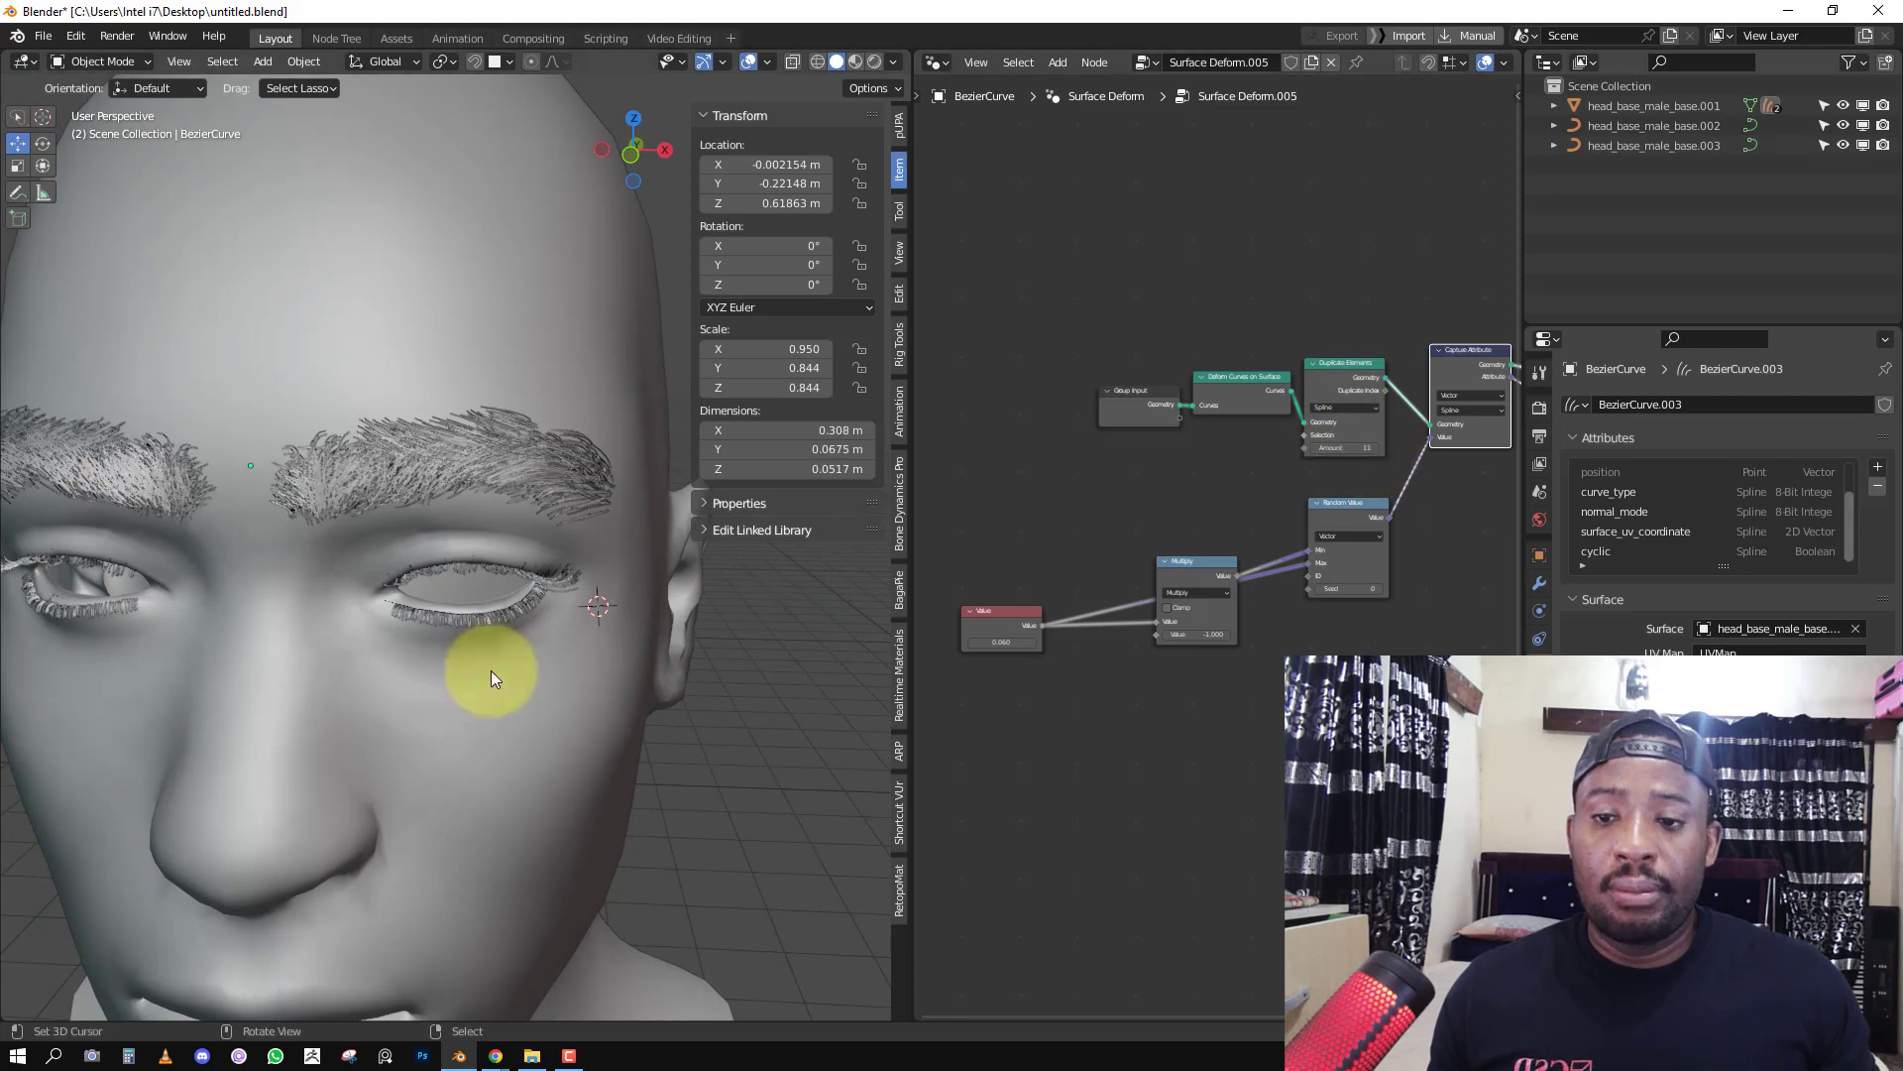
# Reduce the Value node slightly to tighten the spread of the eyebrow hairs, judging it from the front view.
pyautogui.press('KP_1')
pyautogui.scroll(2, 501, 598)
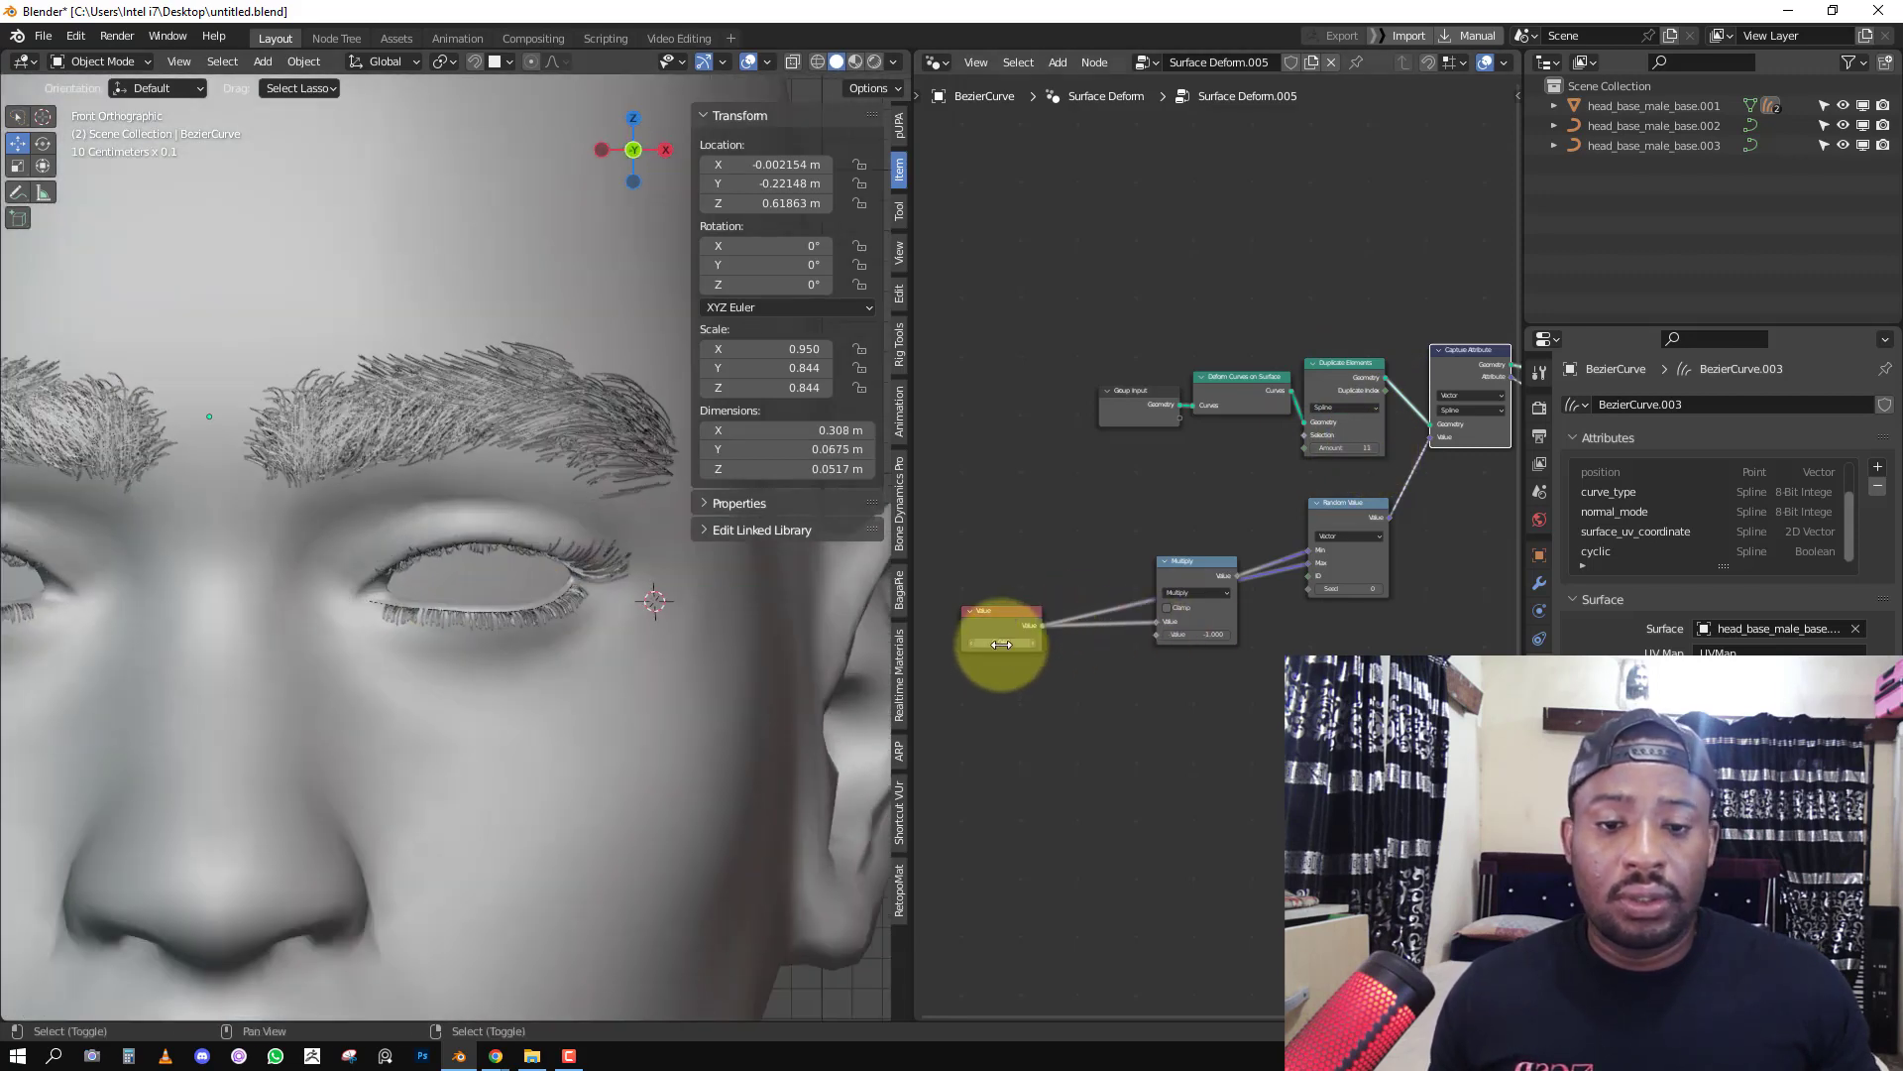
pyautogui.keyDown('shift'); pyautogui.moveTo(994, 646); pyautogui.dragTo(994, 646); pyautogui.keyUp('shift')
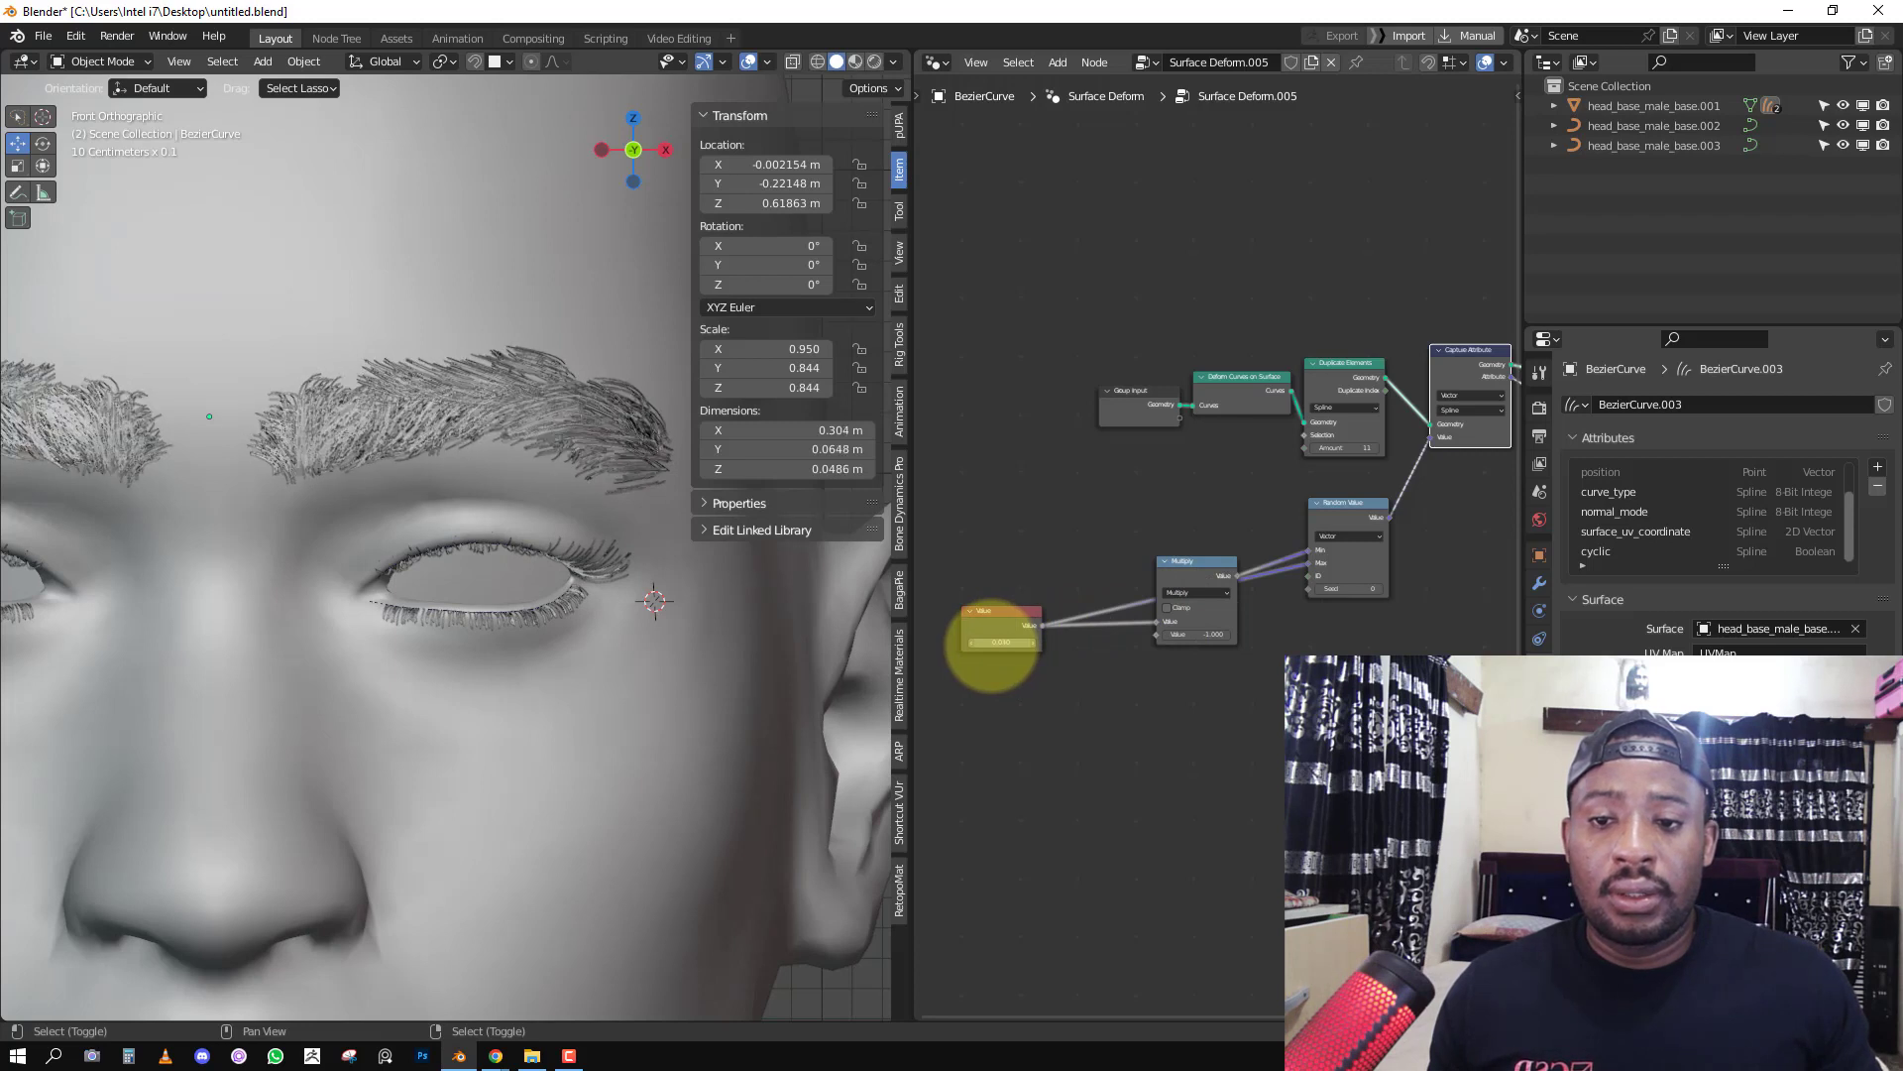
# Insert a Vector Math node set to Scale between the captured Attribute and the Set Position Offset.
pyautogui.scroll(-3, 1190, 561)
pyautogui.moveTo(1155, 544); pyautogui.dragTo(951, 585, button='middle')
pyautogui.scroll(3, 1352, 480)
pyautogui.moveTo(1352, 480); pyautogui.dragTo(1239, 498, button='middle')
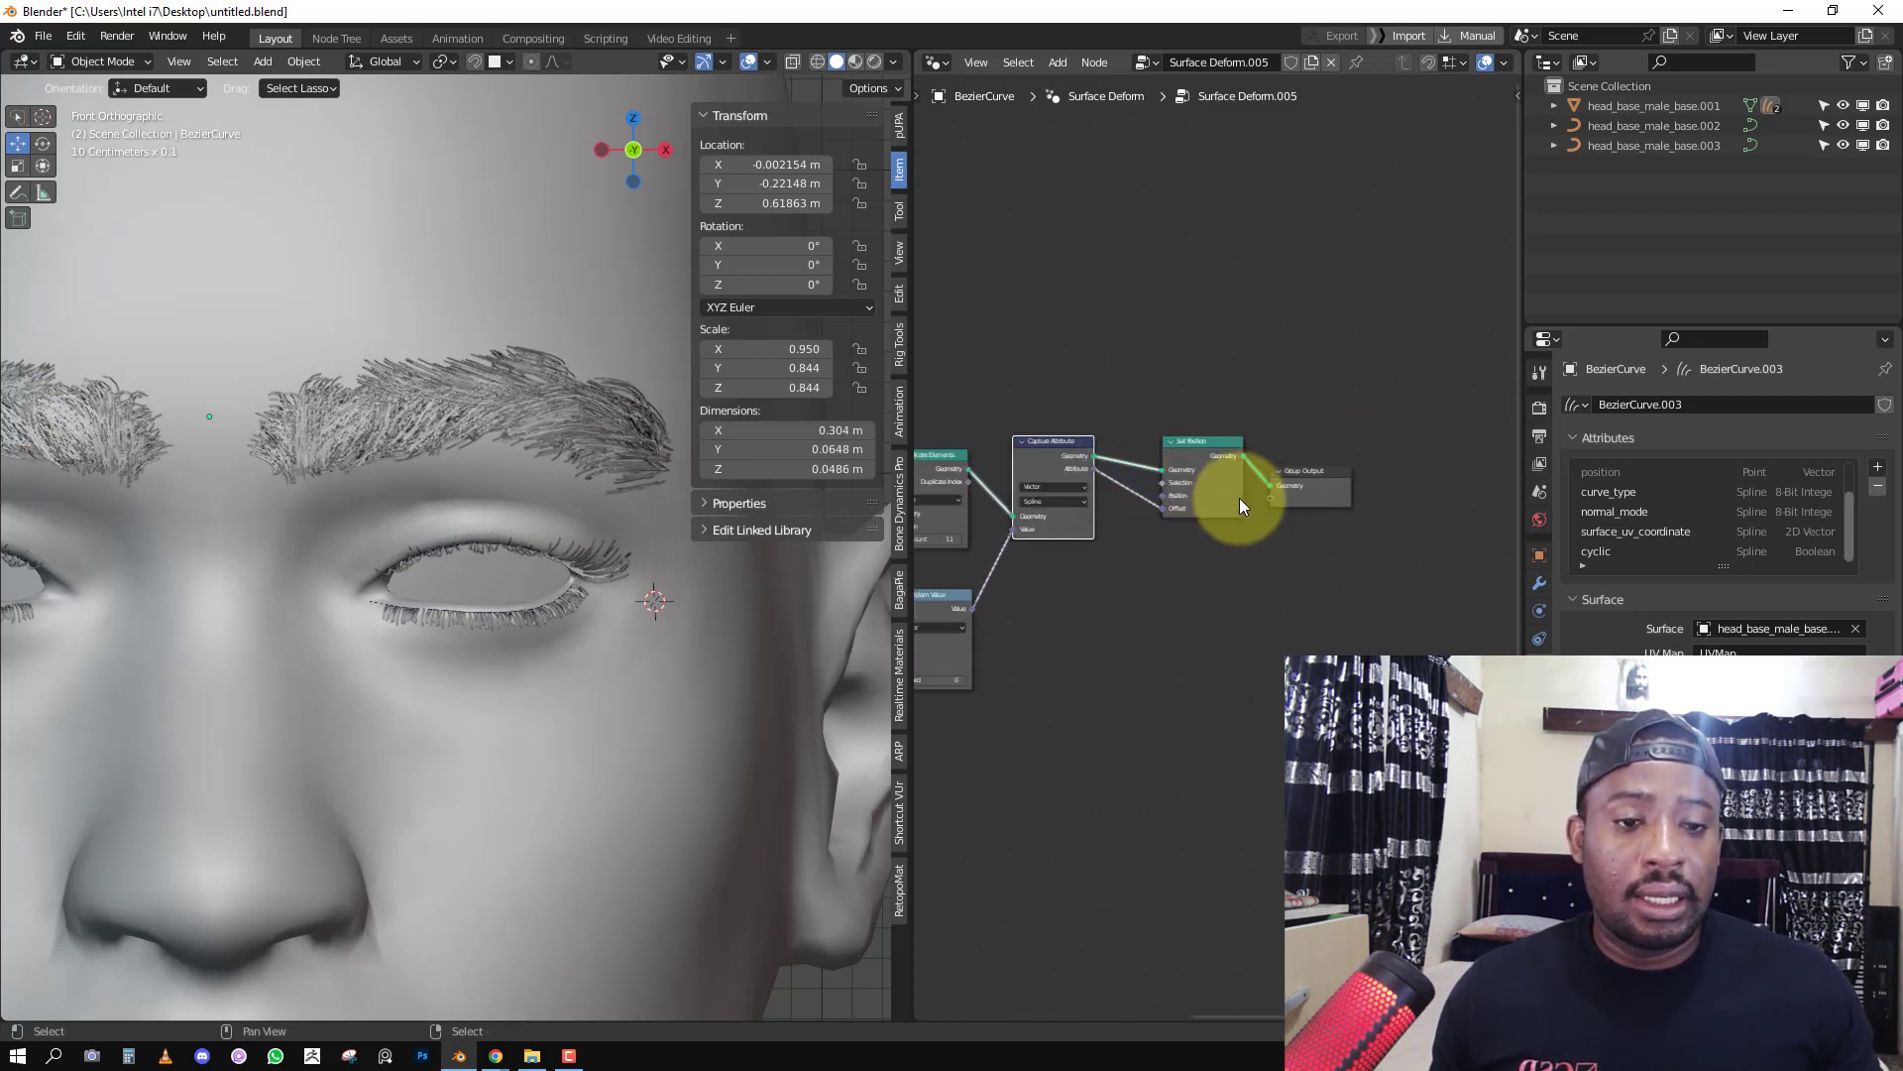
pyautogui.hotkey('shift', 'a')
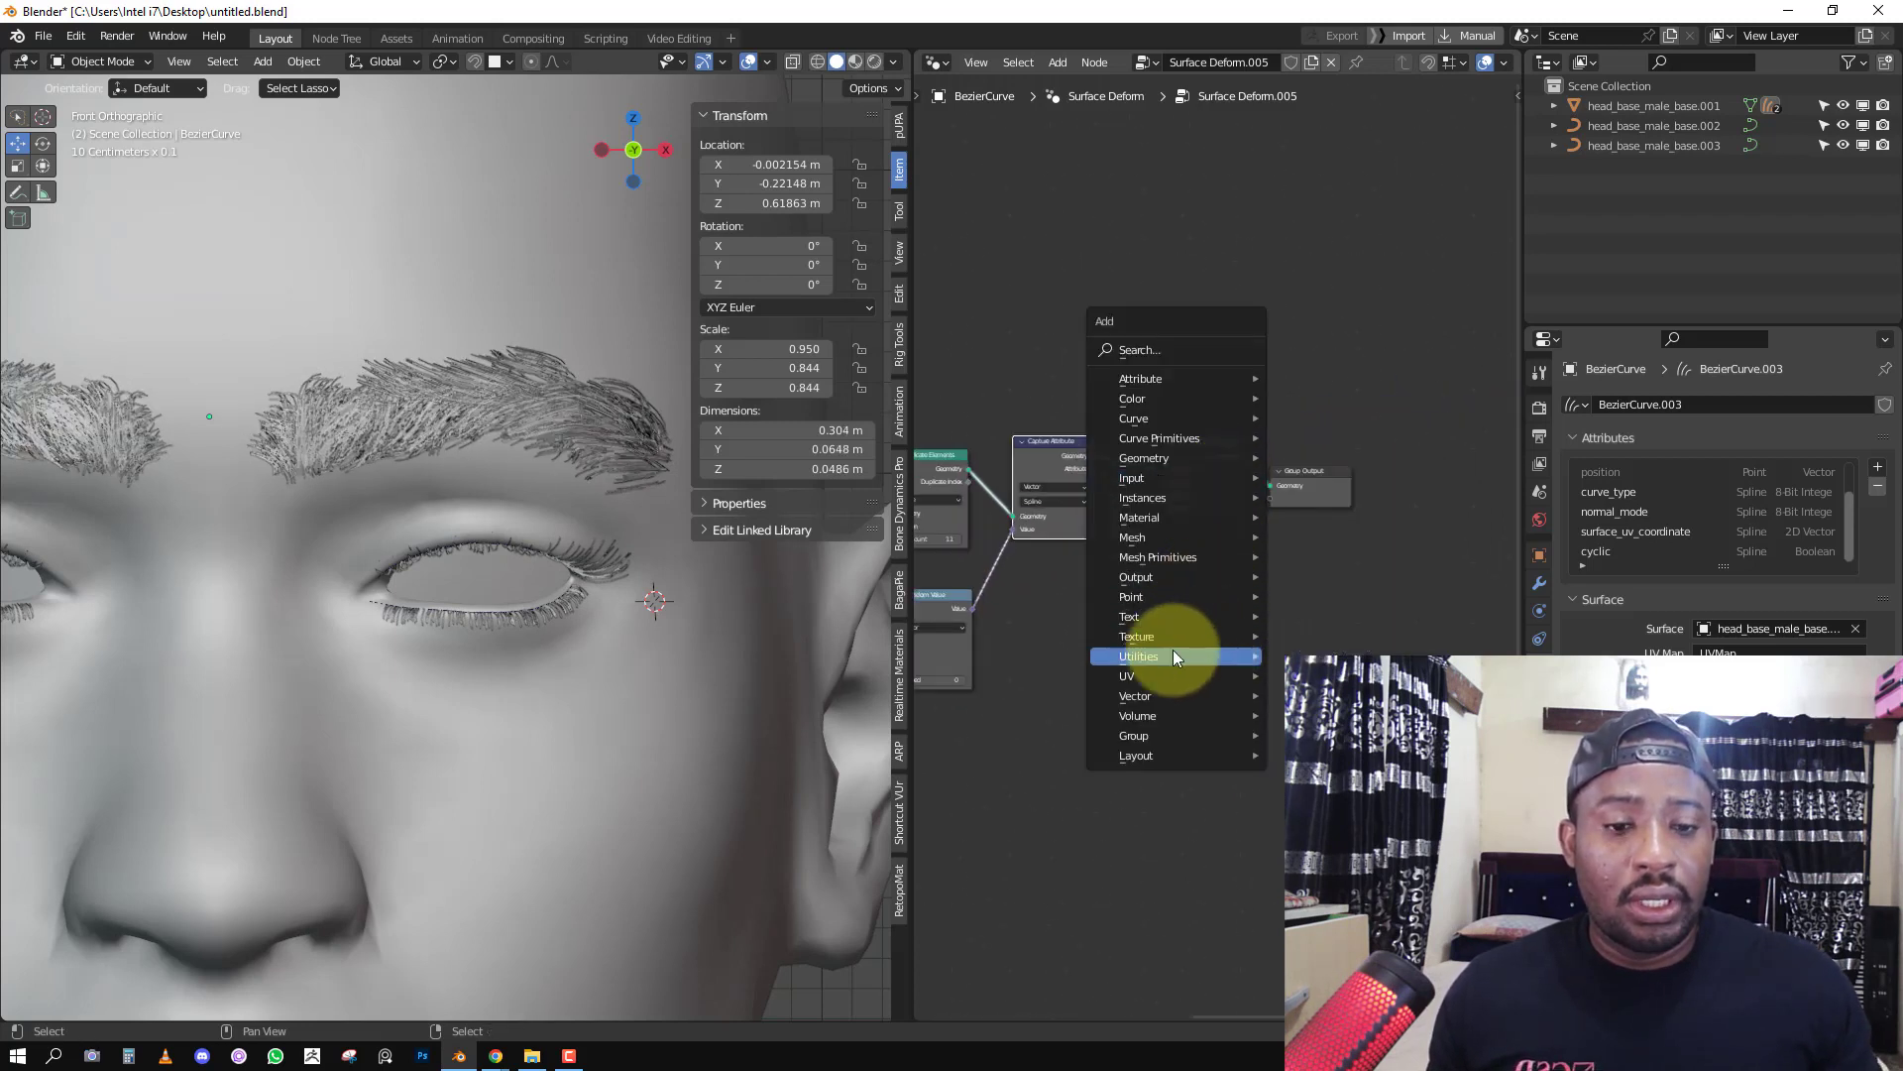
pyautogui.moveTo(1173, 652)
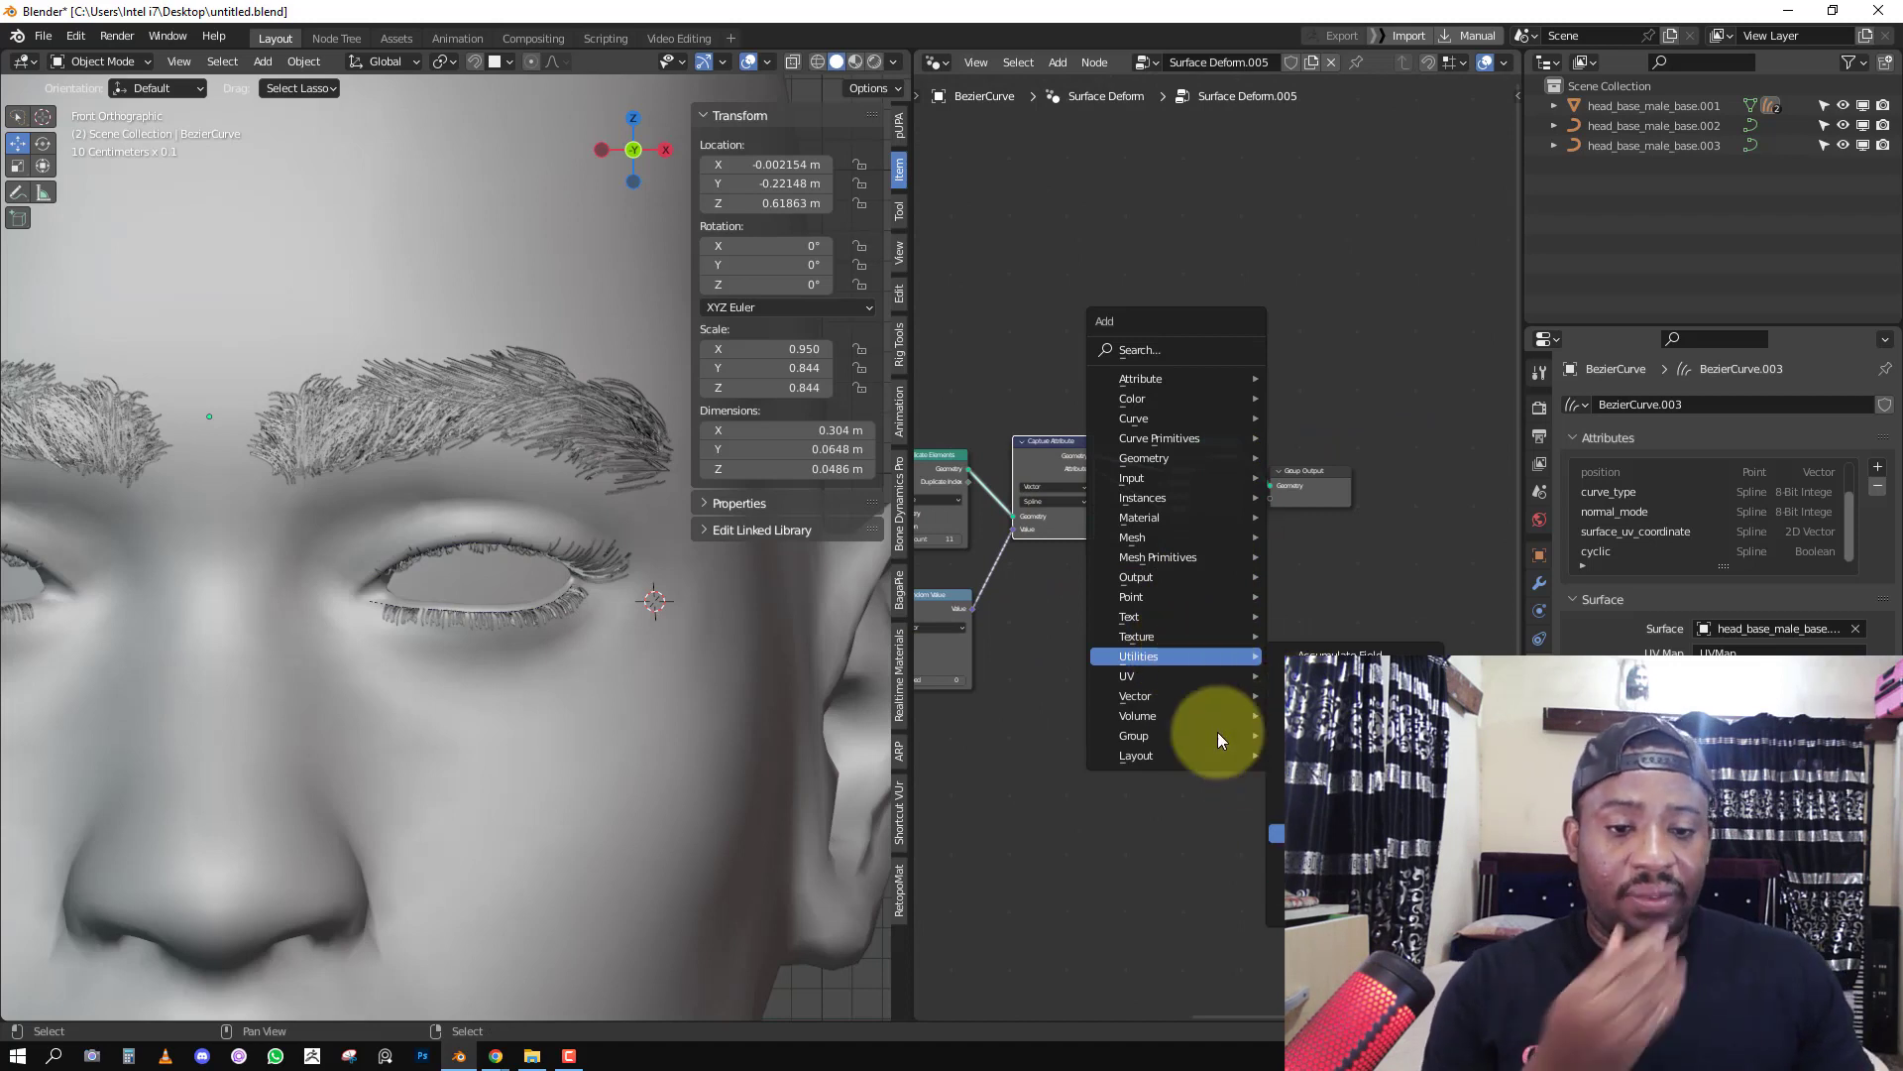
pyautogui.moveTo(1186, 694)
pyautogui.click(1323, 755)
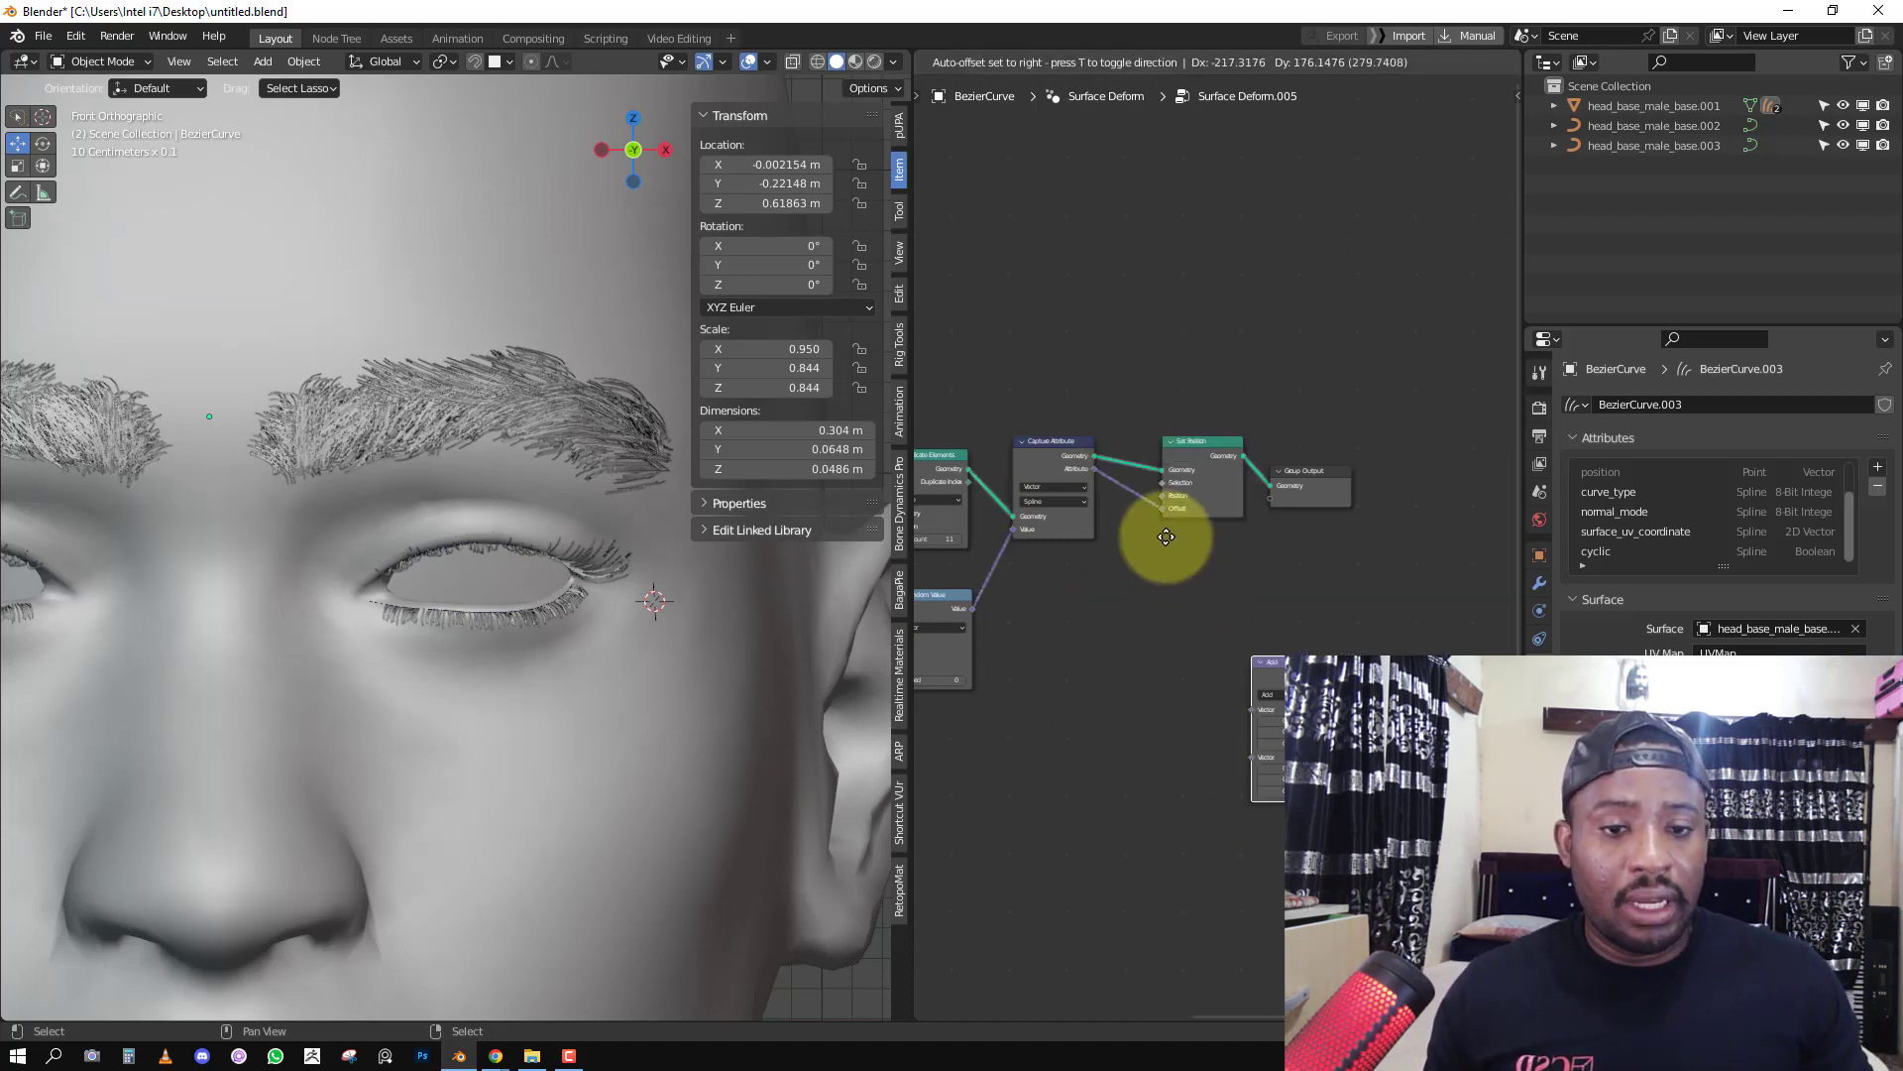
pyautogui.click(1138, 508)
pyautogui.click(1176, 530)
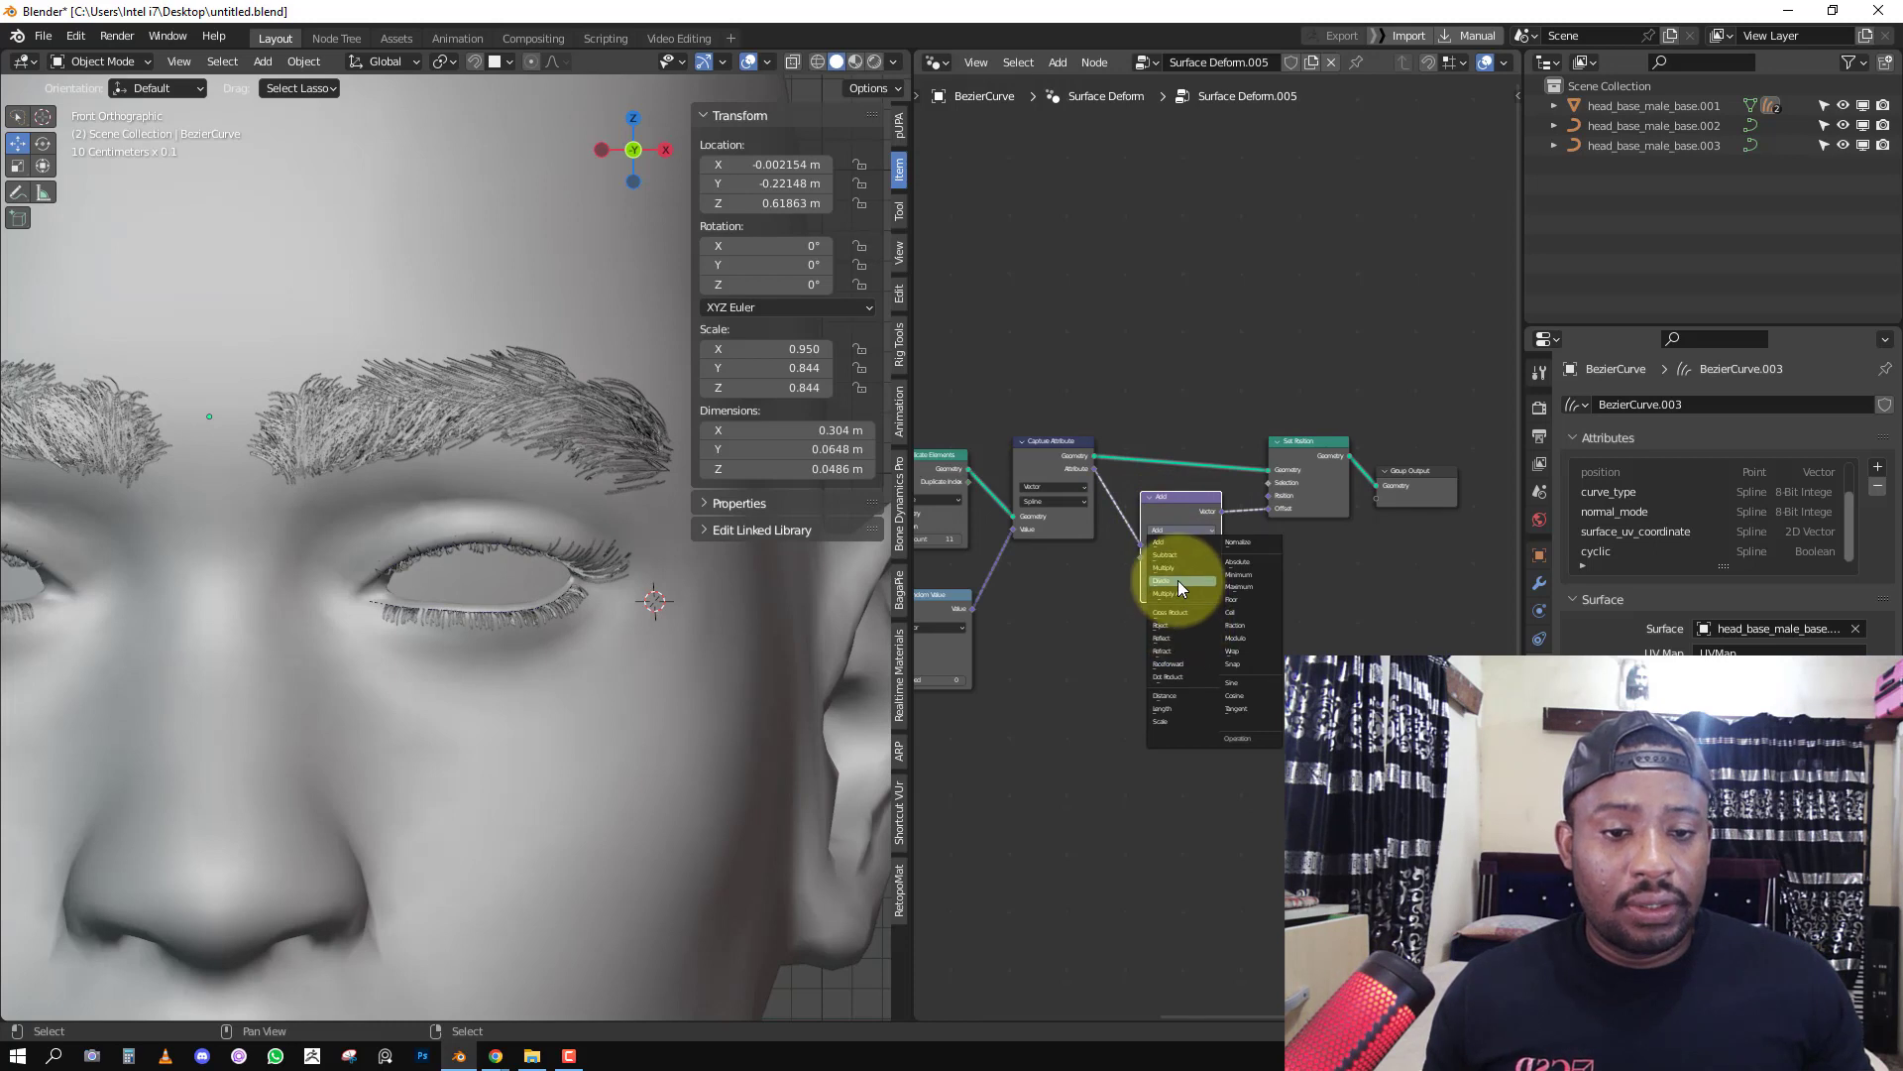
pyautogui.click(1175, 722)
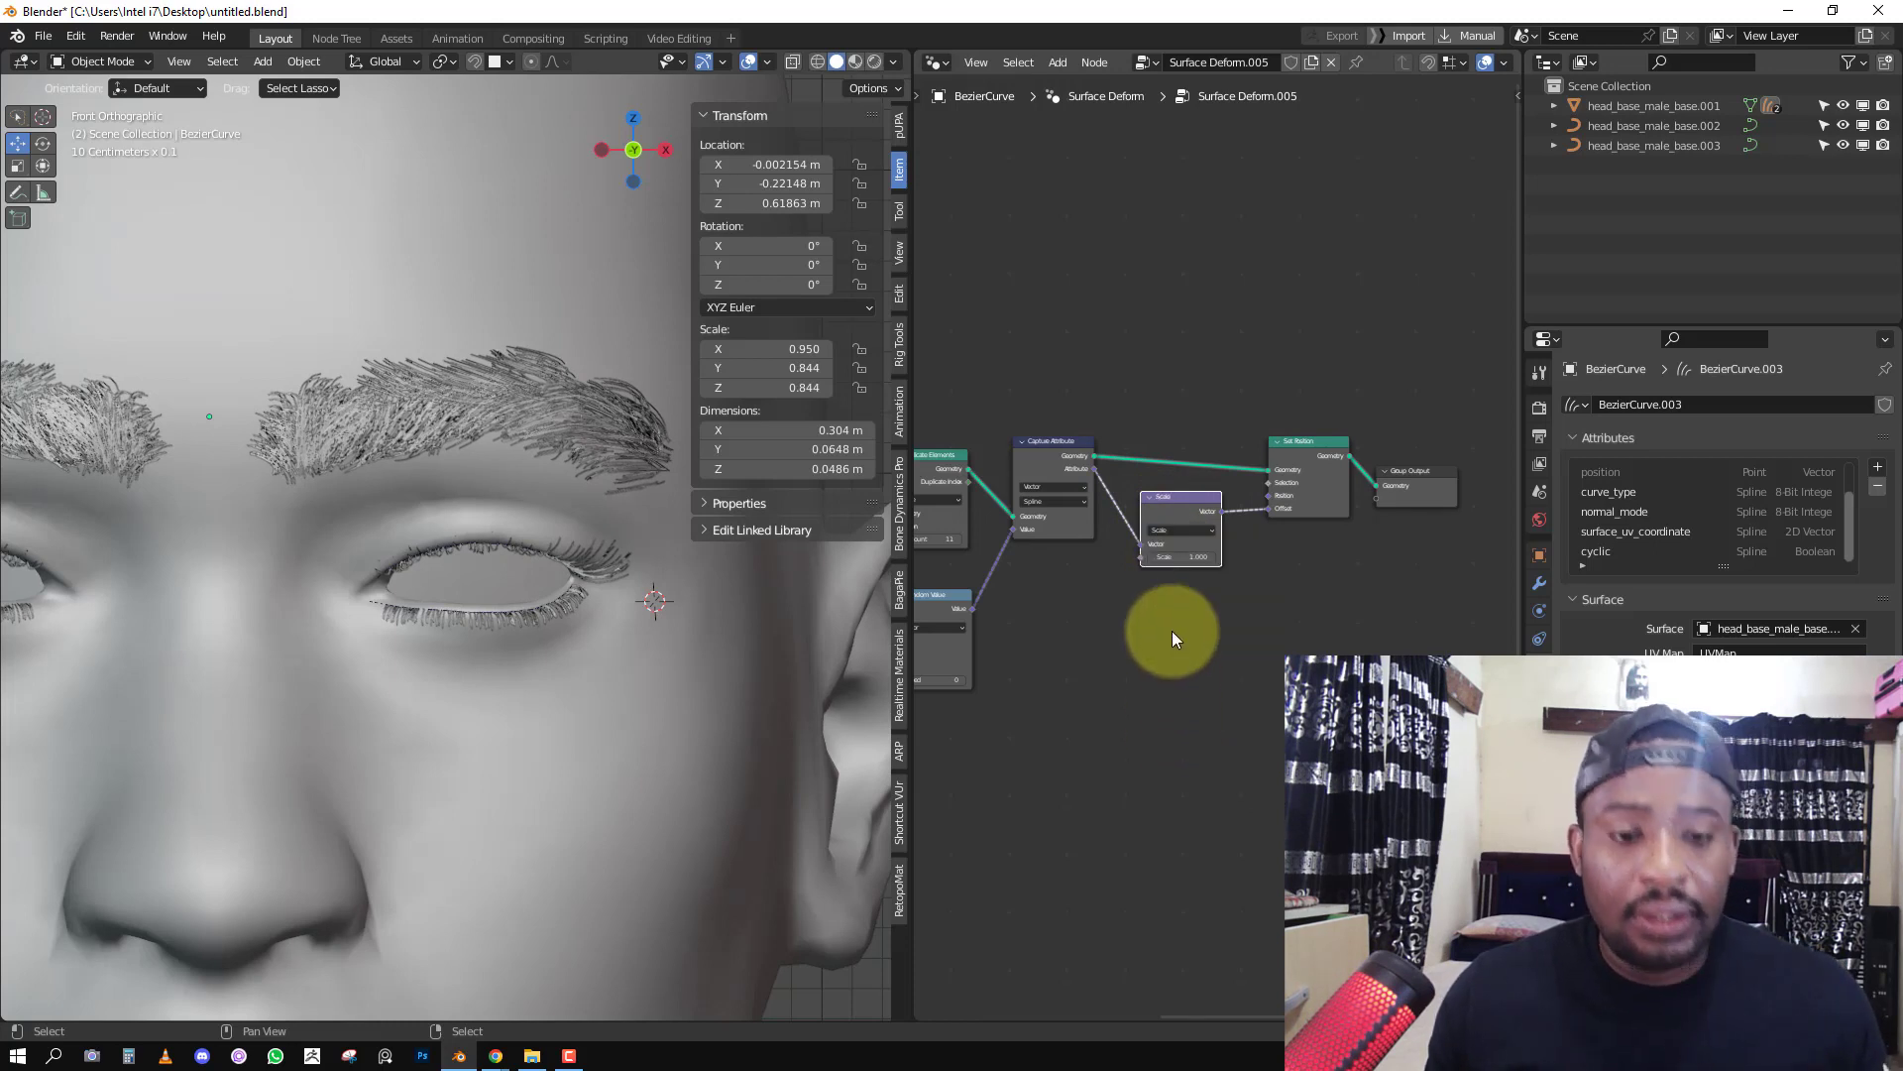
# Add a Spline Parameter node and connect its Factor to the Scale input of the Scale node.
pyautogui.moveTo(1176, 555); pyautogui.dragTo(1257, 514, button='middle')
pyautogui.scroll(2, 1256, 514)
pyautogui.hotkey('shift', 'a')
pyautogui.moveTo(1229, 436)
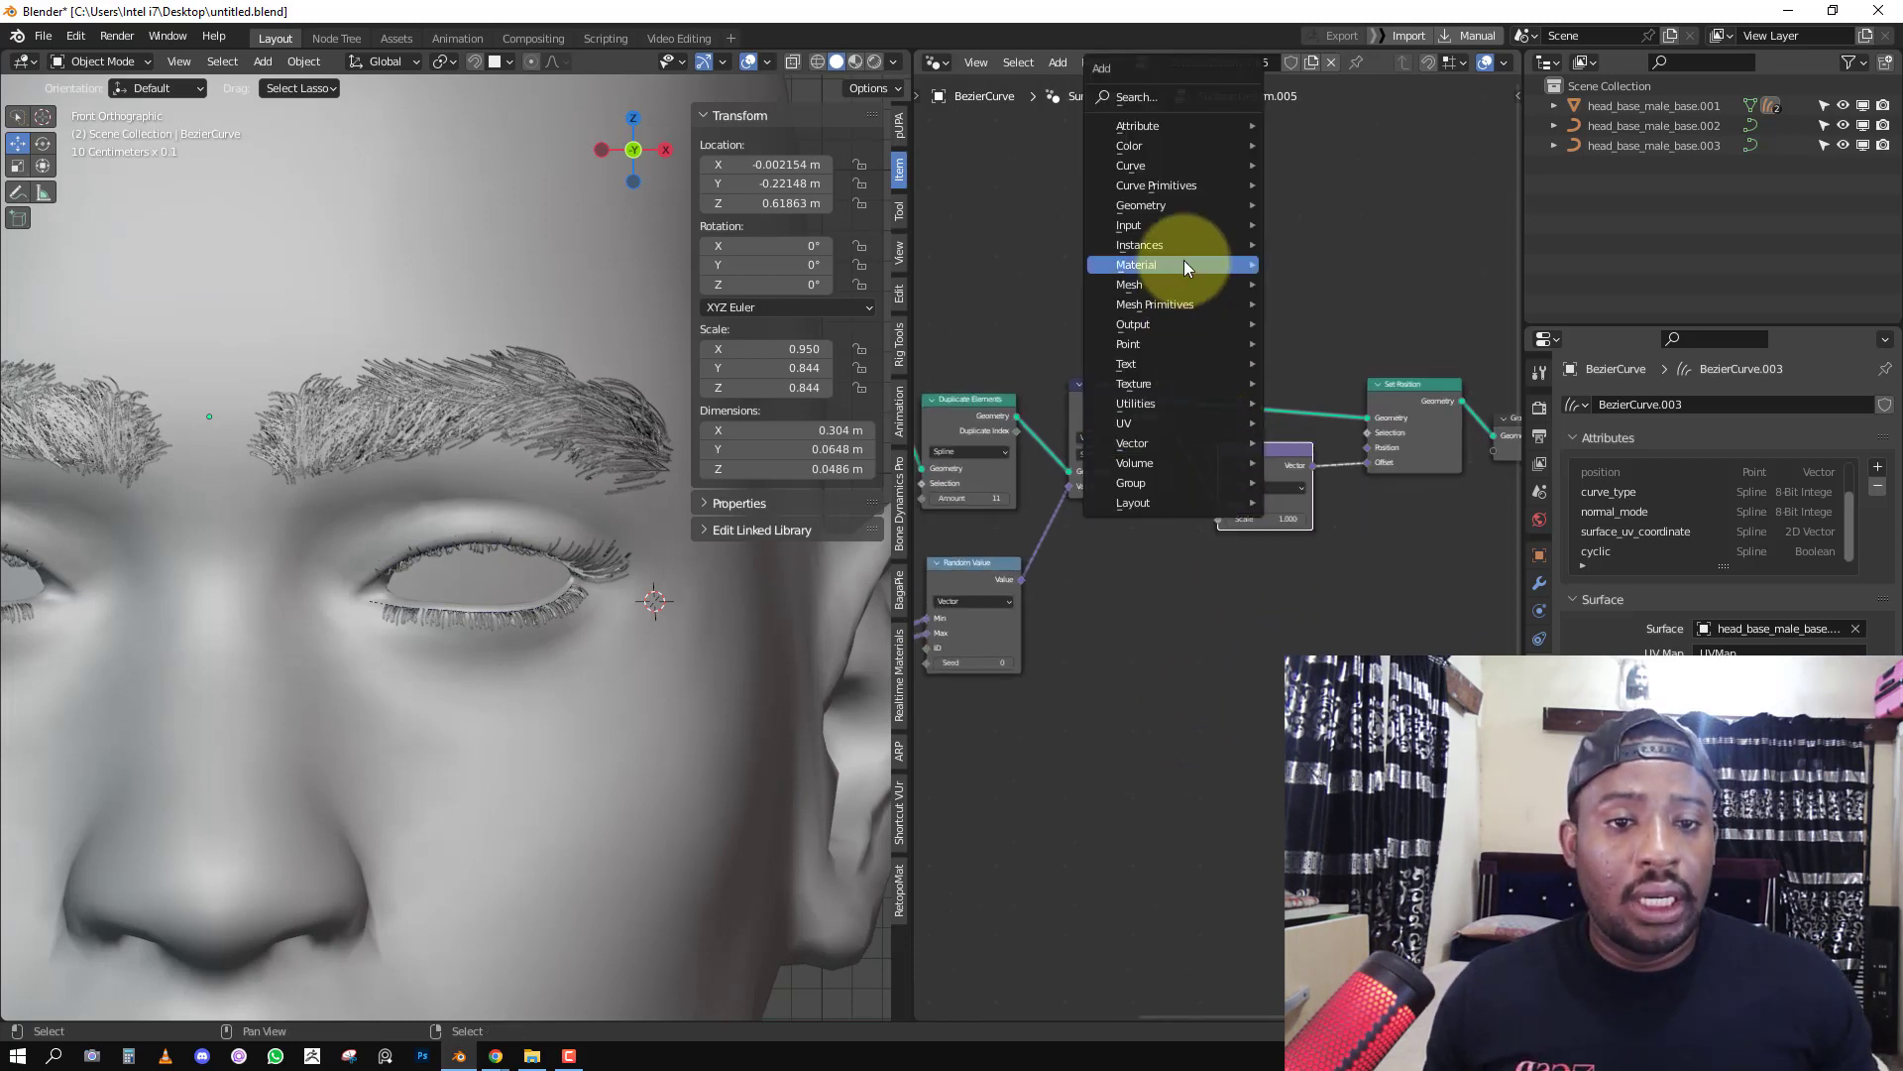
pyautogui.moveTo(1148, 173)
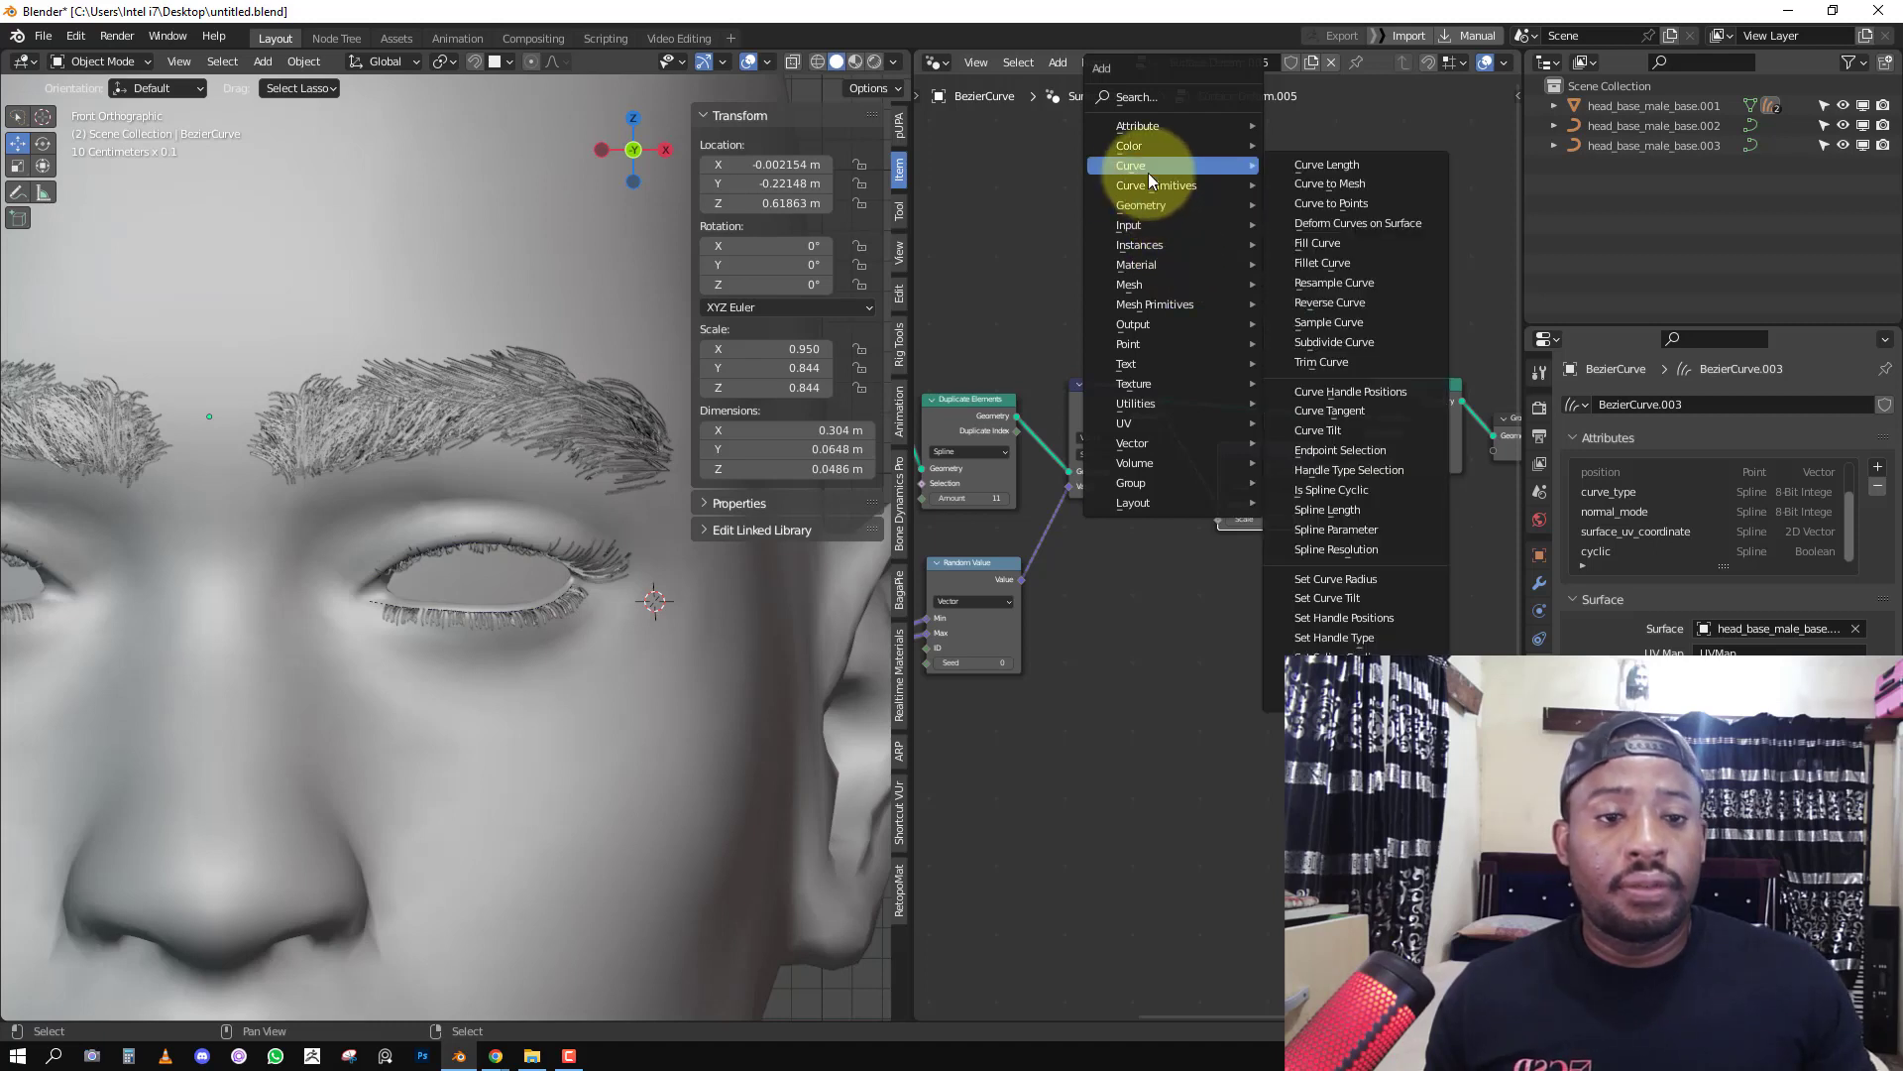
pyautogui.click(1363, 542)
pyautogui.click(1169, 595)
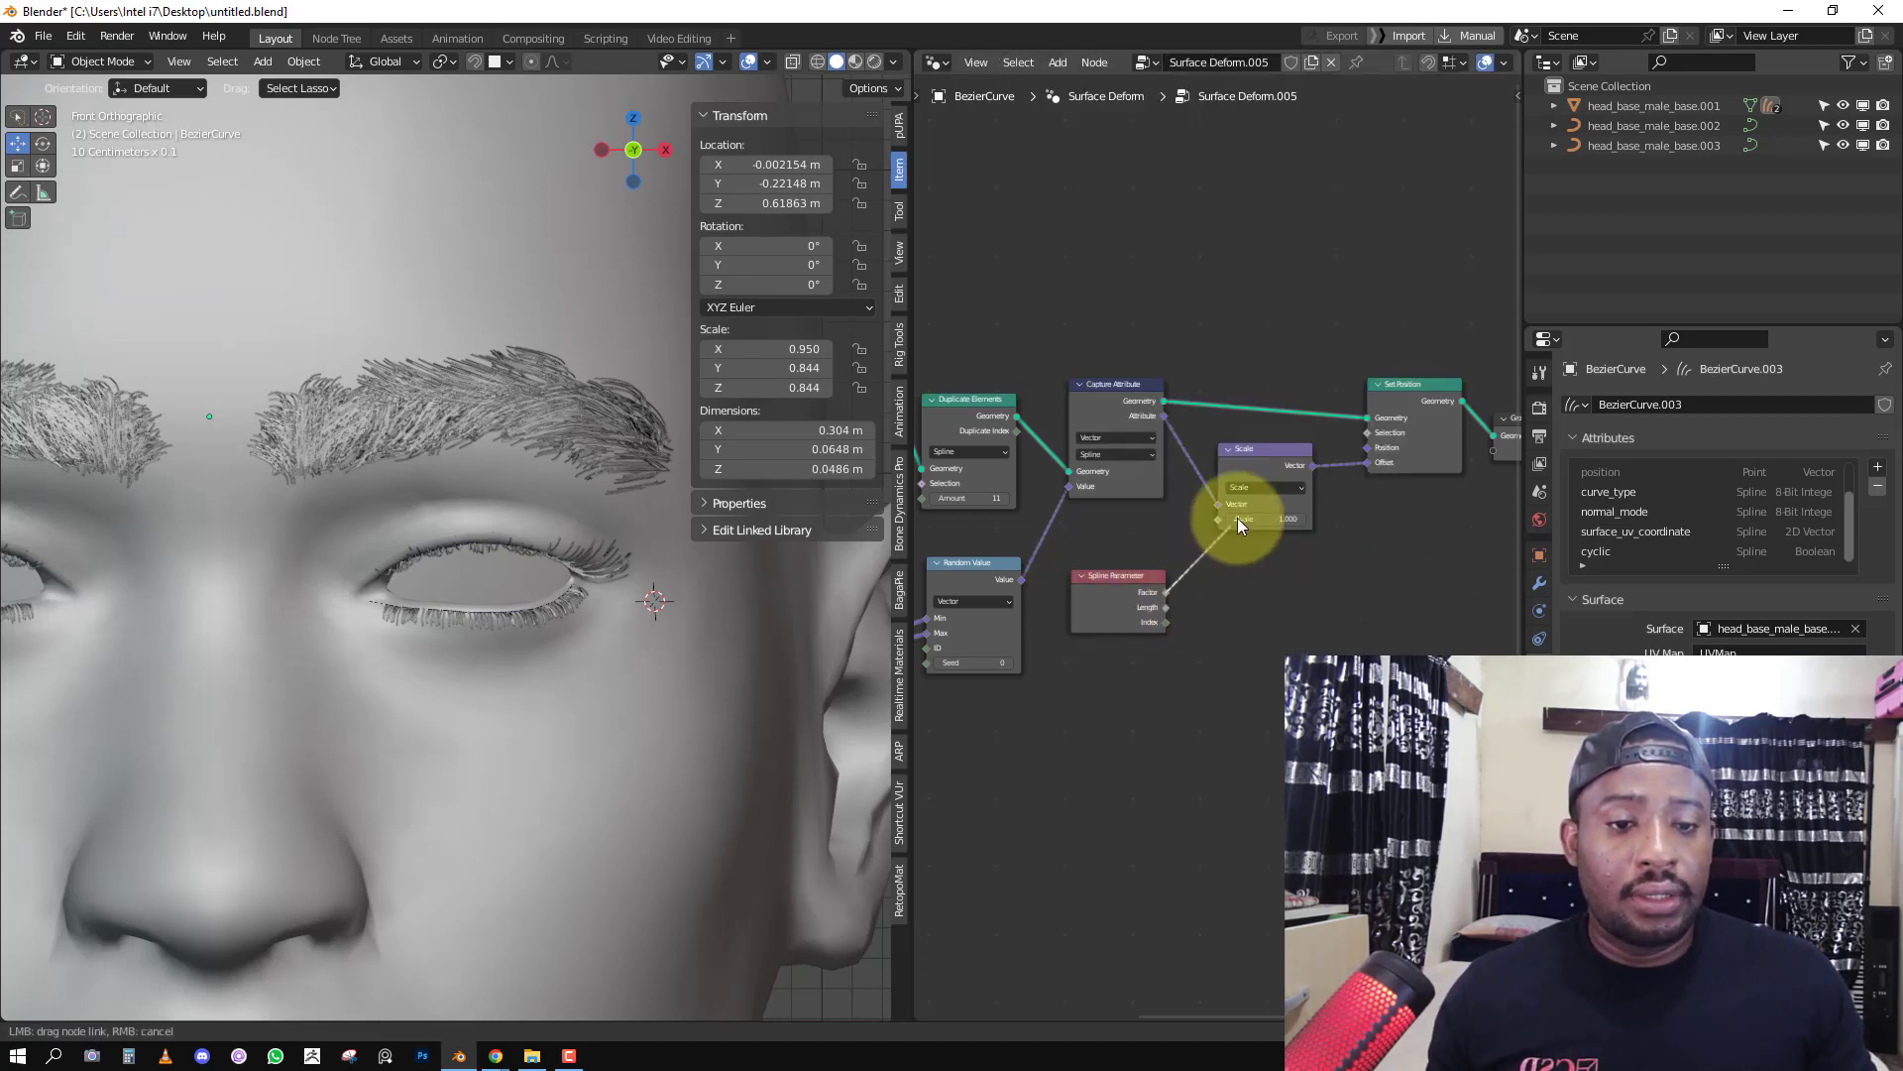
# Insert a ColorRamp node on the link between the Spline Parameter Factor and the Scale node.
pyautogui.hotkey('shift', 'a')
pyautogui.moveTo(1225, 432)
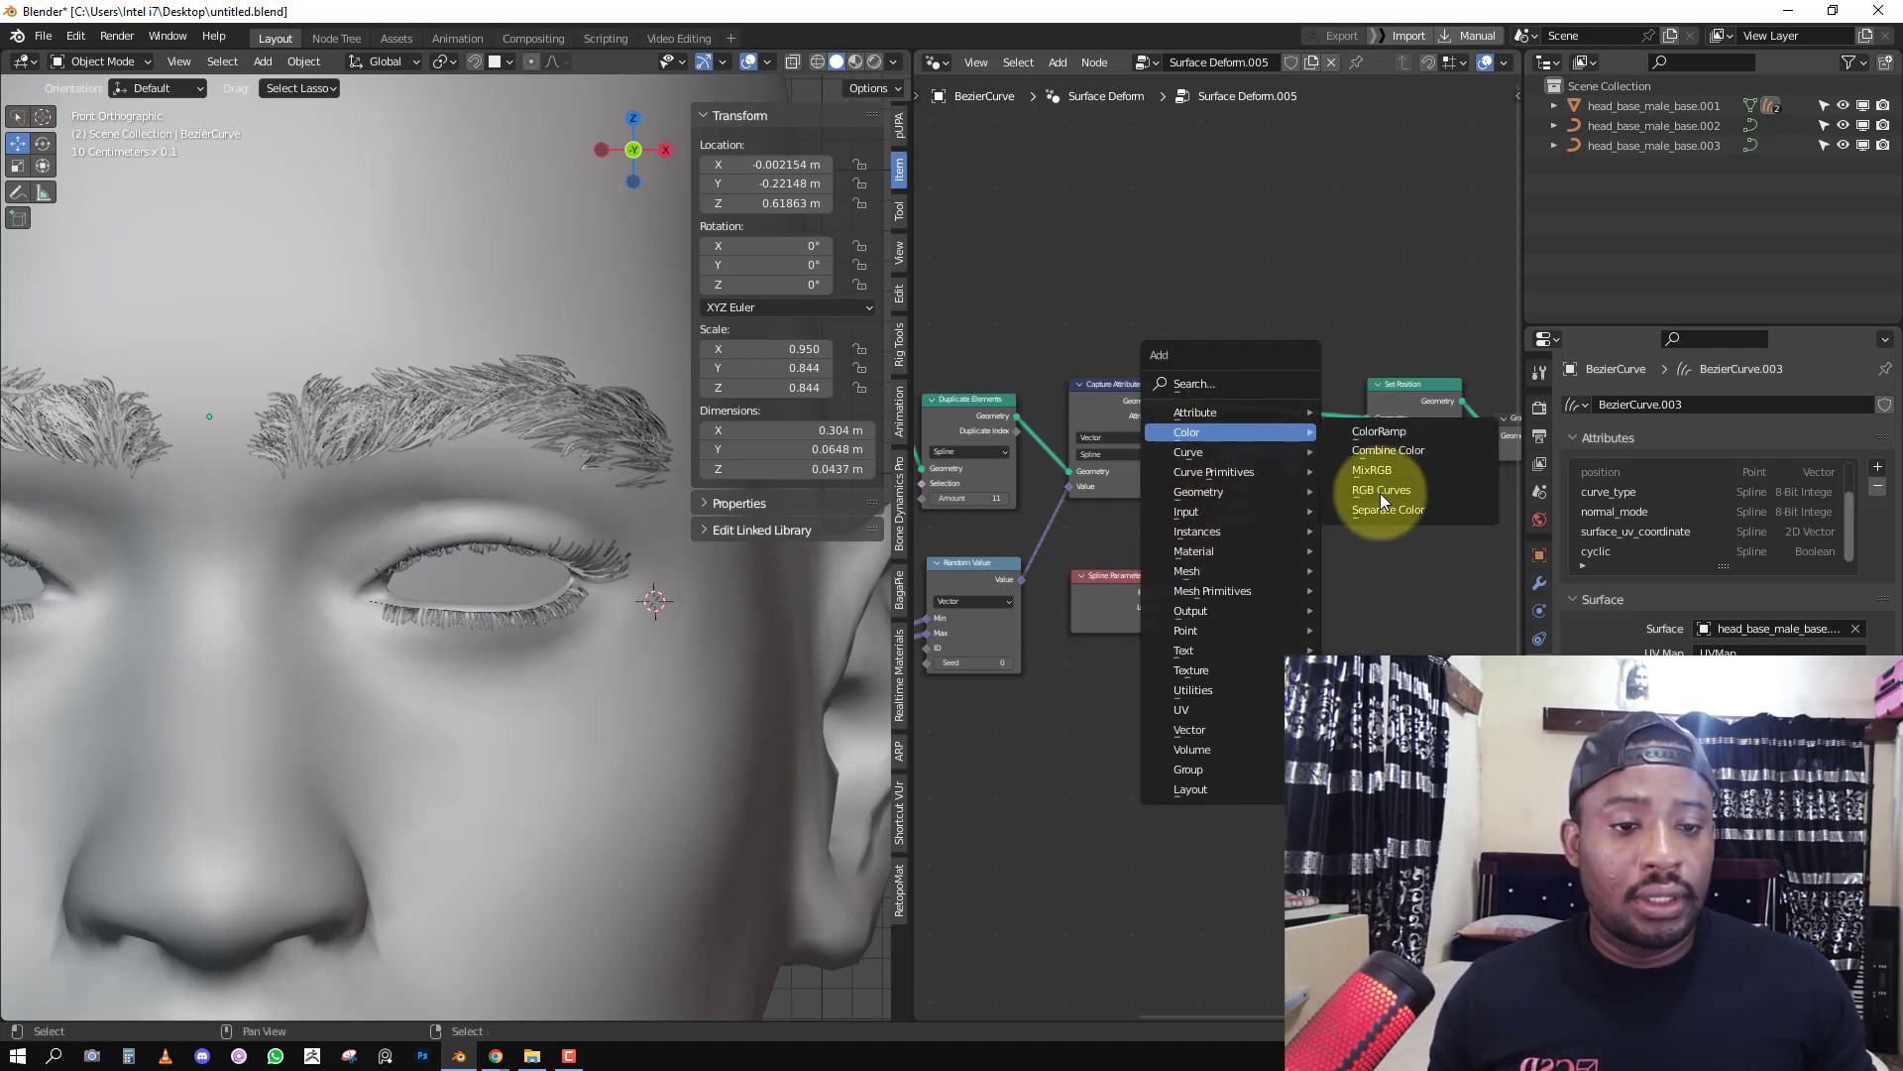
pyautogui.click(1404, 432)
pyautogui.click(1240, 608)
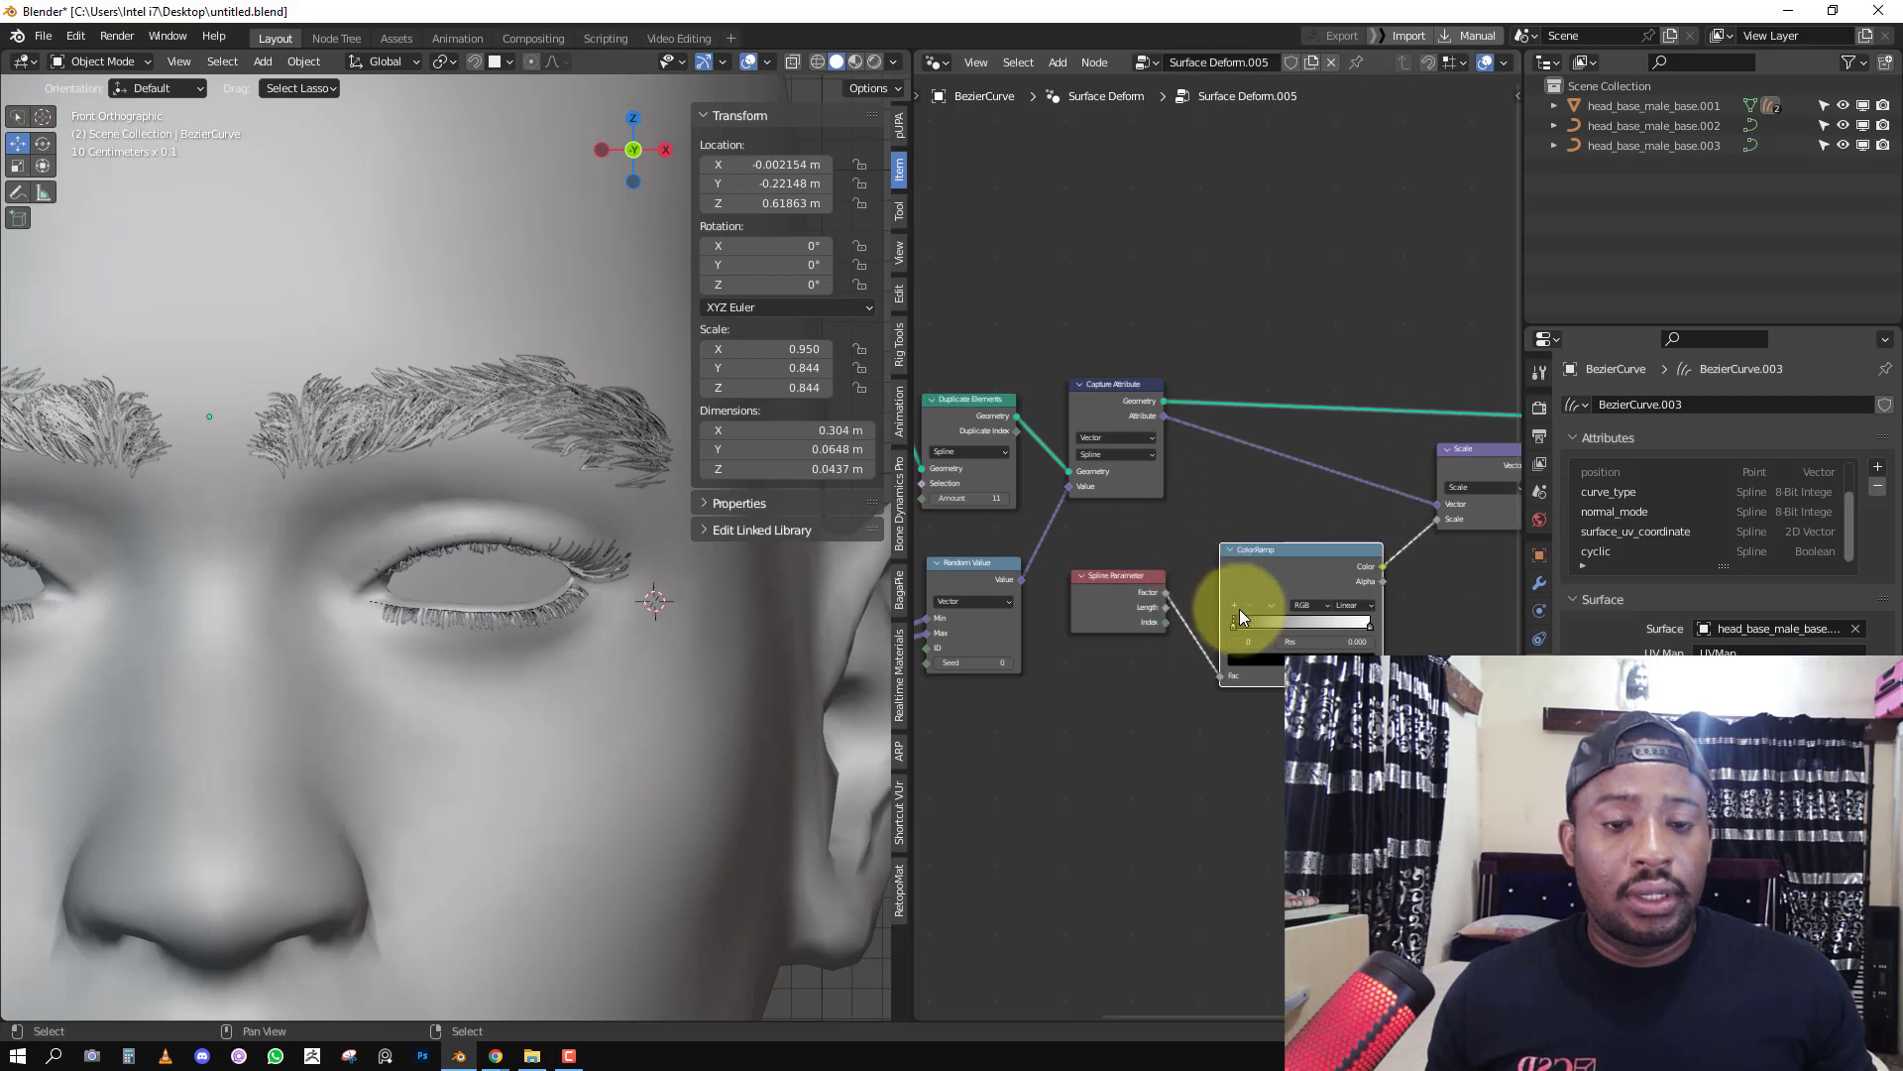
# Reorder the ColorRamp stops so white comes first and black last, with the white stop at about 0.3.
pyautogui.moveTo(1234, 624)
pyautogui.mouseDown()
pyautogui.moveTo(1344, 623)
pyautogui.moveTo(1235, 624)
pyautogui.mouseUp()
pyautogui.moveTo(417, 613)
pyautogui.mouseDown(button='middle')
pyautogui.moveTo(530, 585)
pyautogui.moveTo(556, 601)
pyautogui.moveTo(452, 600)
pyautogui.mouseUp(button='middle')
pyautogui.moveTo(1235, 625); pyautogui.dragTo(1366, 625)
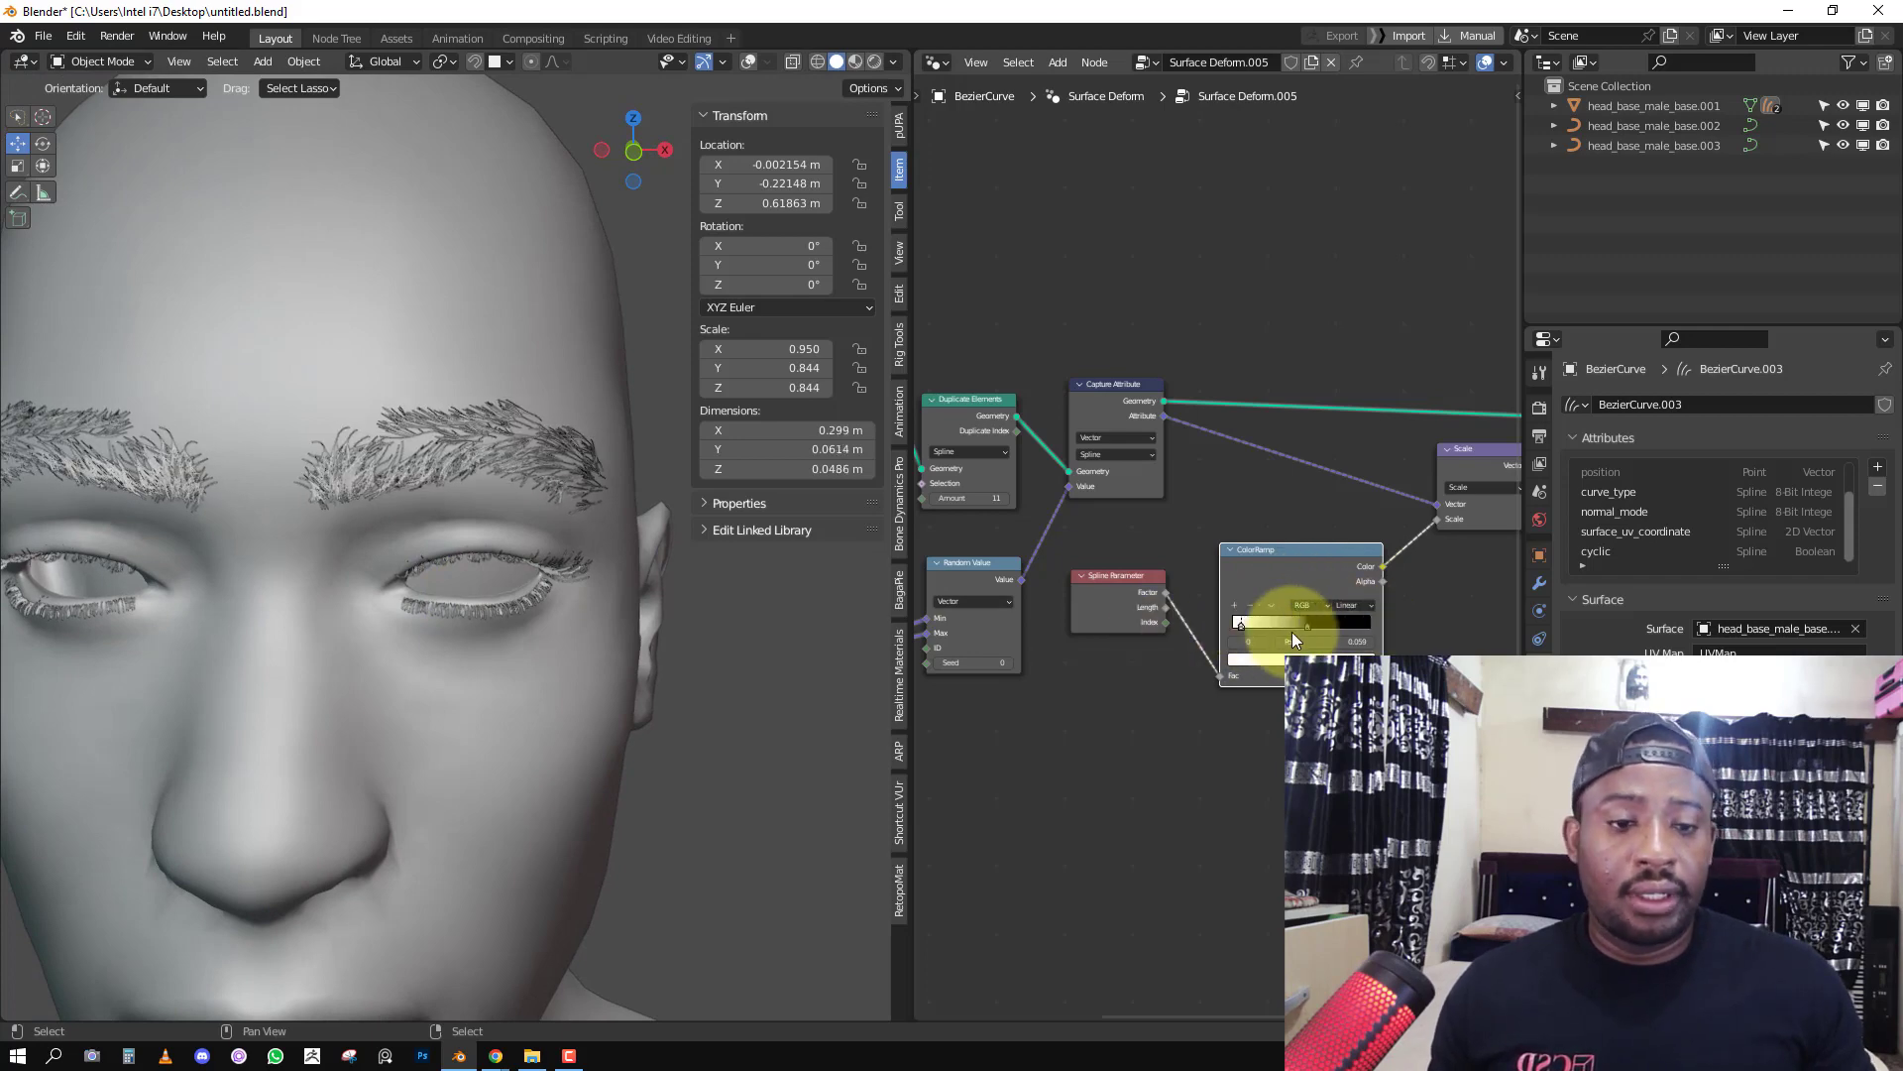
pyautogui.moveTo(1307, 625); pyautogui.dragTo(1362, 616)
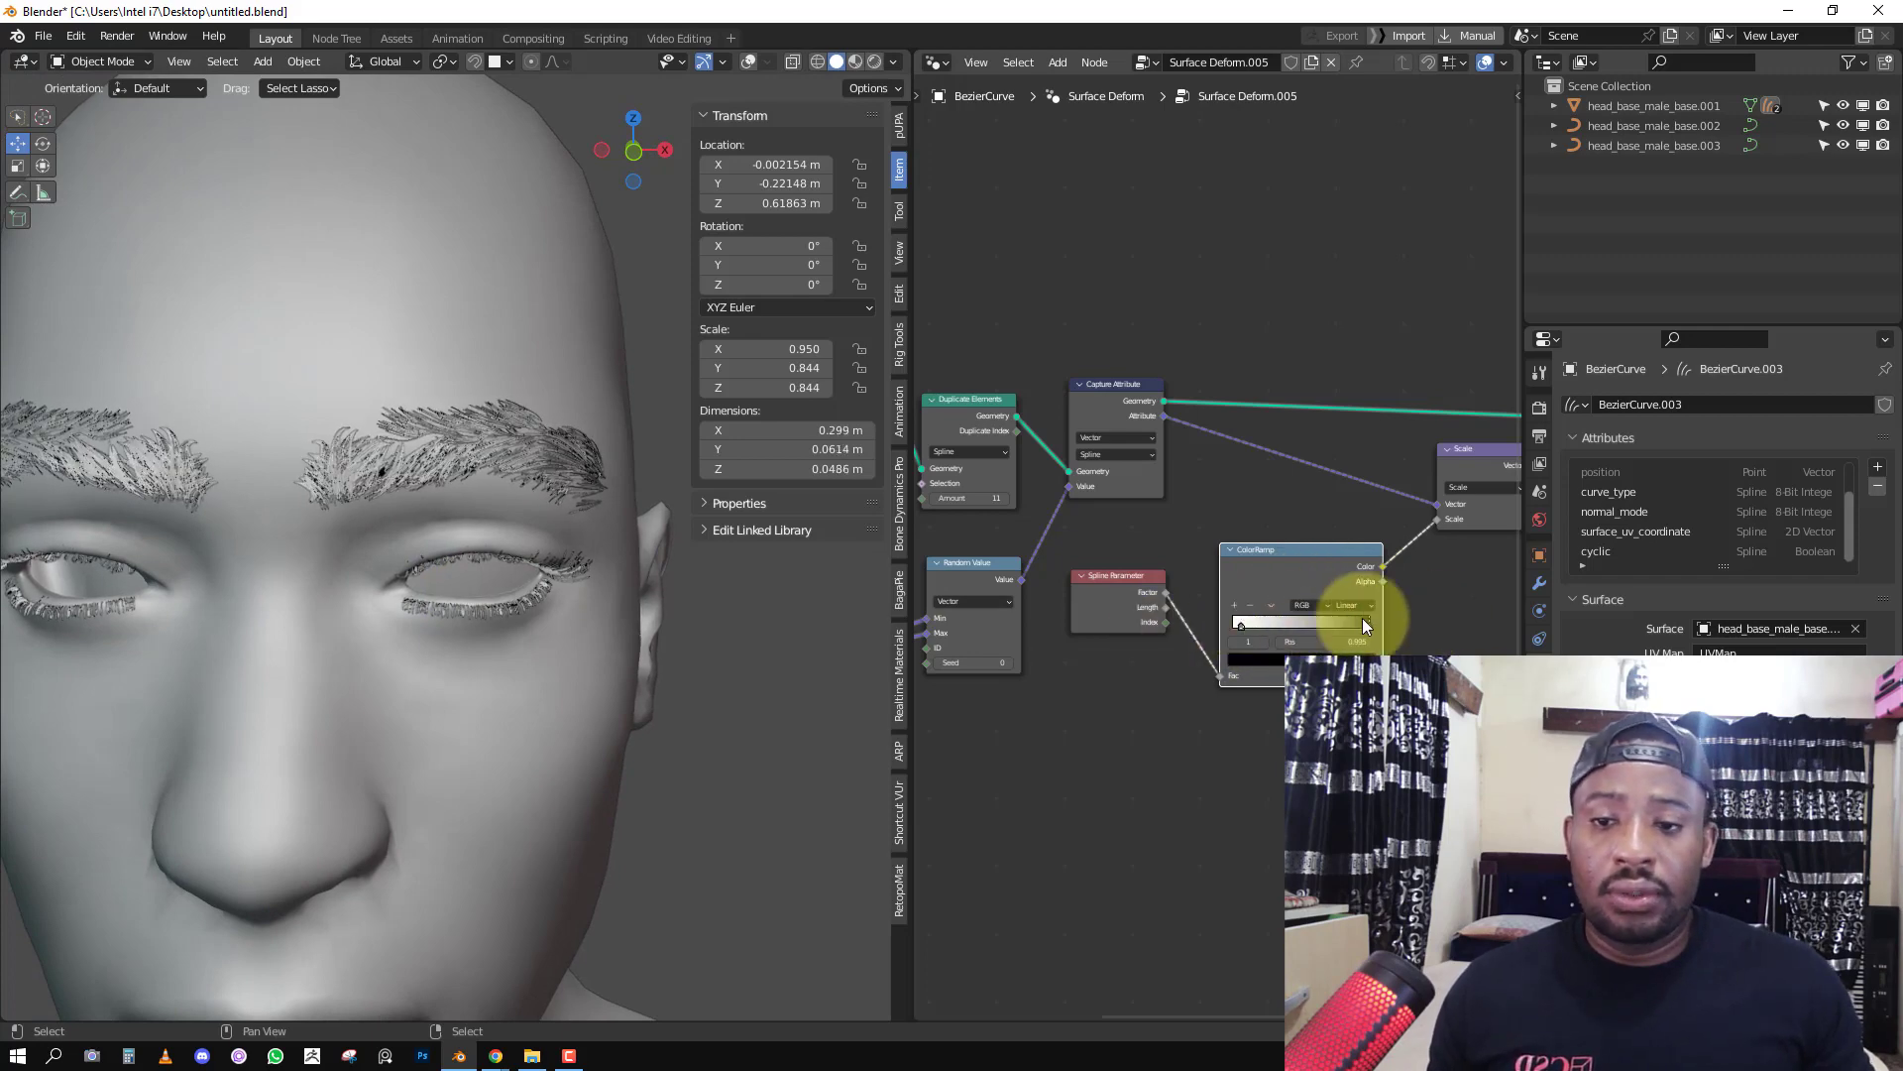
pyautogui.moveTo(1245, 622)
pyautogui.mouseDown()
pyautogui.moveTo(1194, 622)
pyautogui.moveTo(1275, 626)
pyautogui.moveTo(1229, 624)
pyautogui.mouseUp()
pyautogui.moveTo(1377, 625); pyautogui.dragTo(1384, 625)
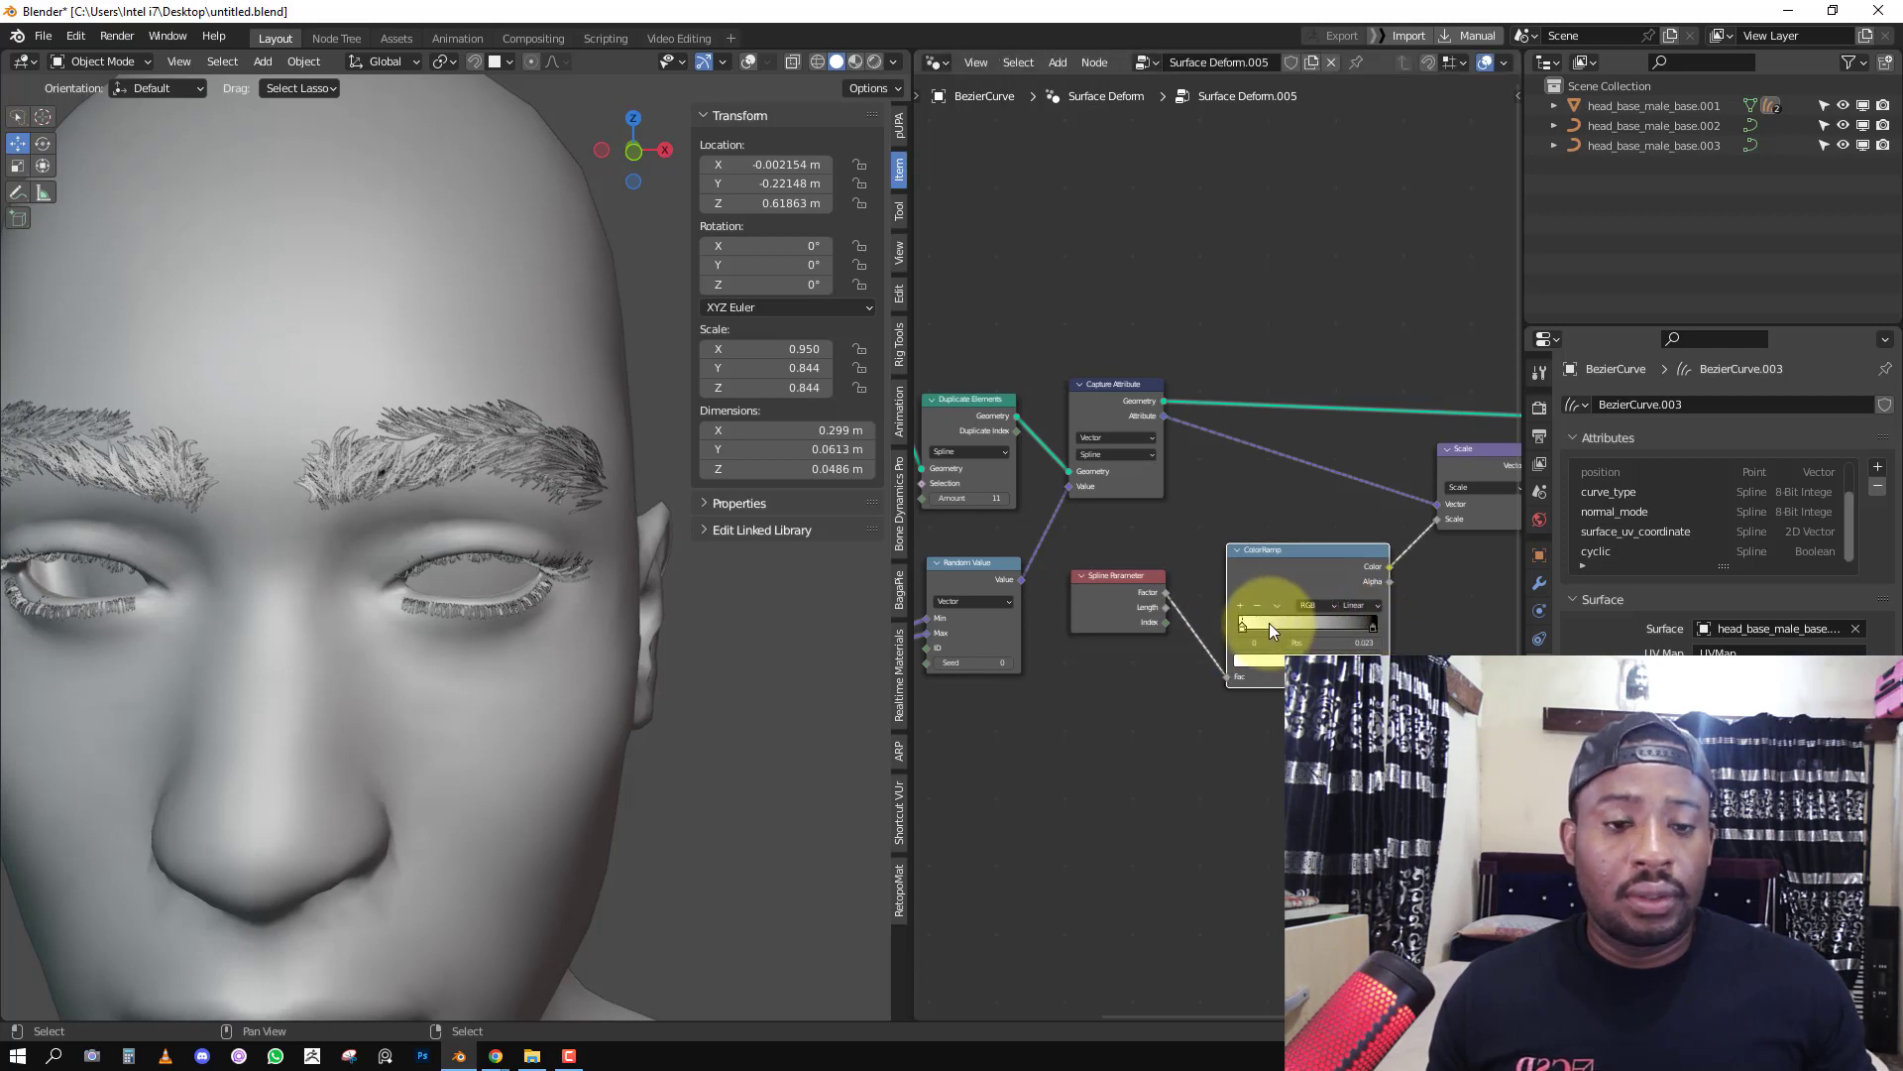
pyautogui.moveTo(1269, 623); pyautogui.dragTo(1308, 622)
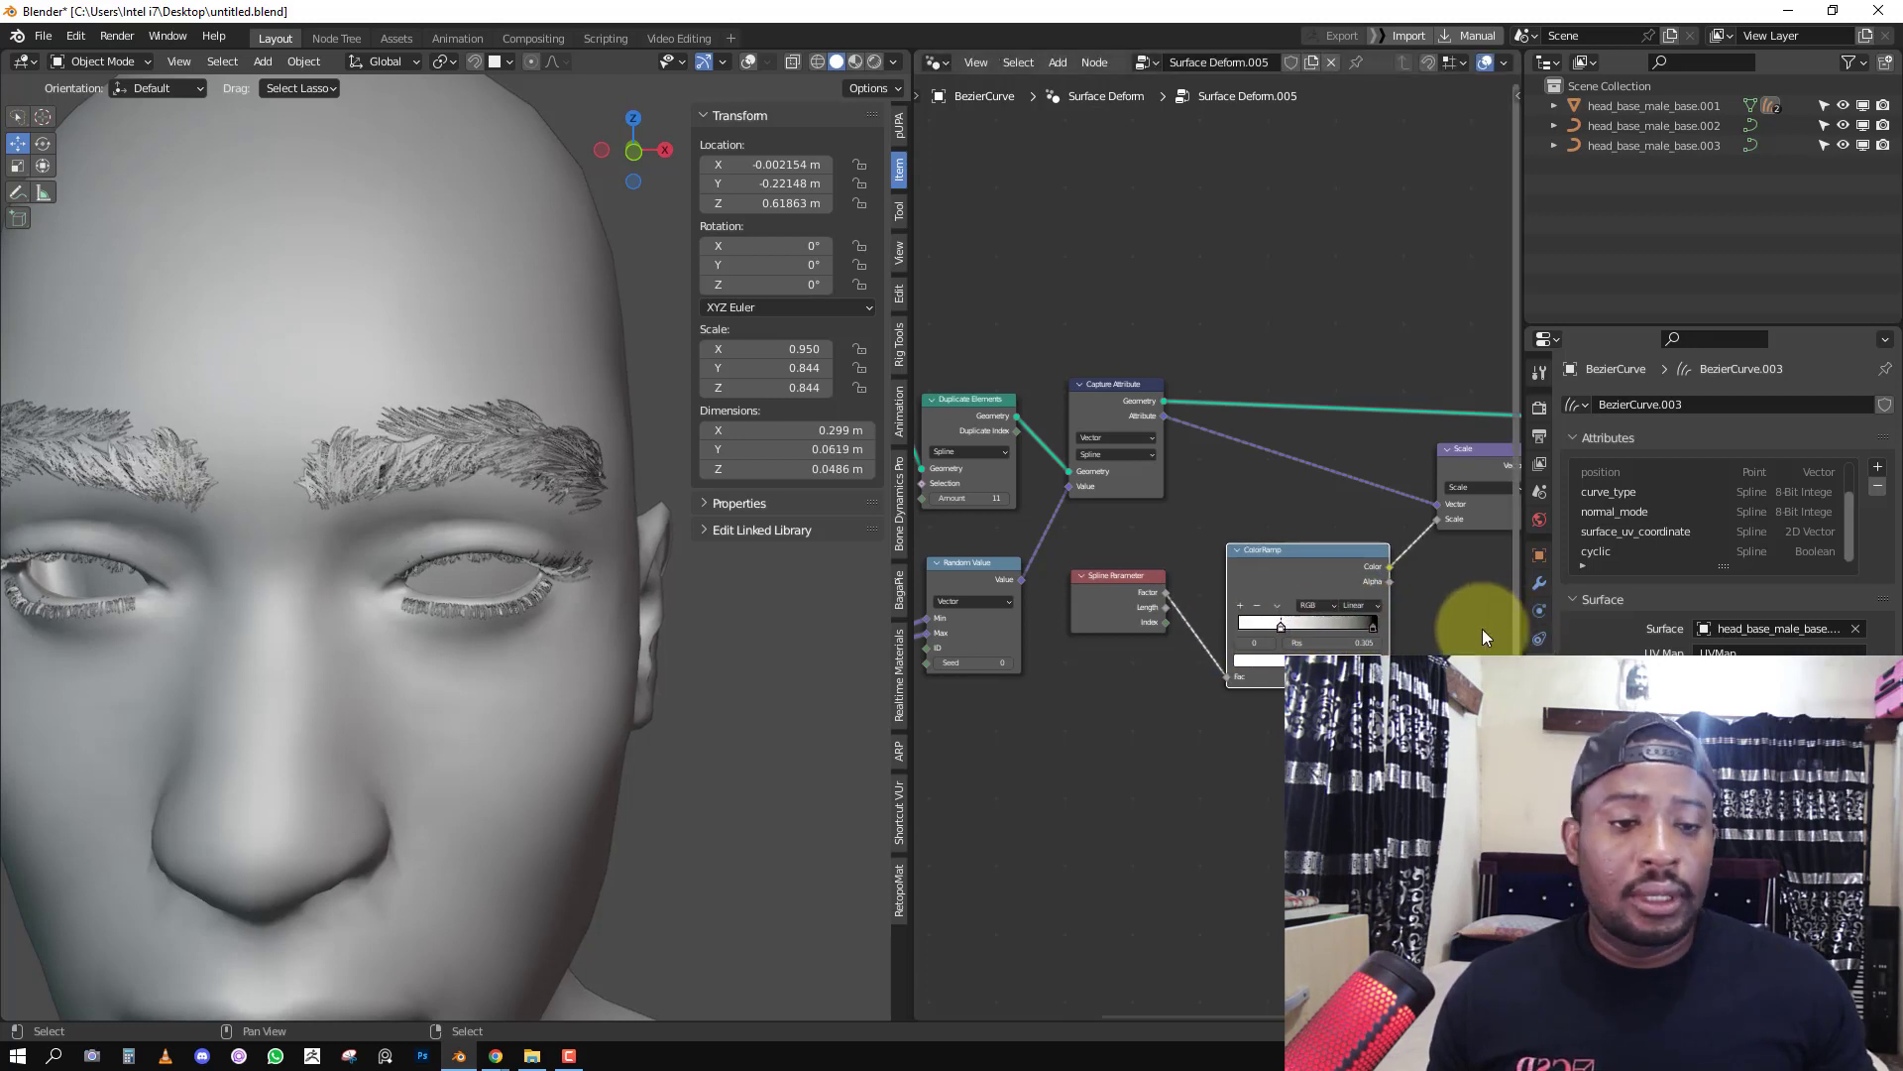
# Lighten the ColorRamp's black end stop to light grey and check the eyebrows from an angle.
pyautogui.click(1357, 661)
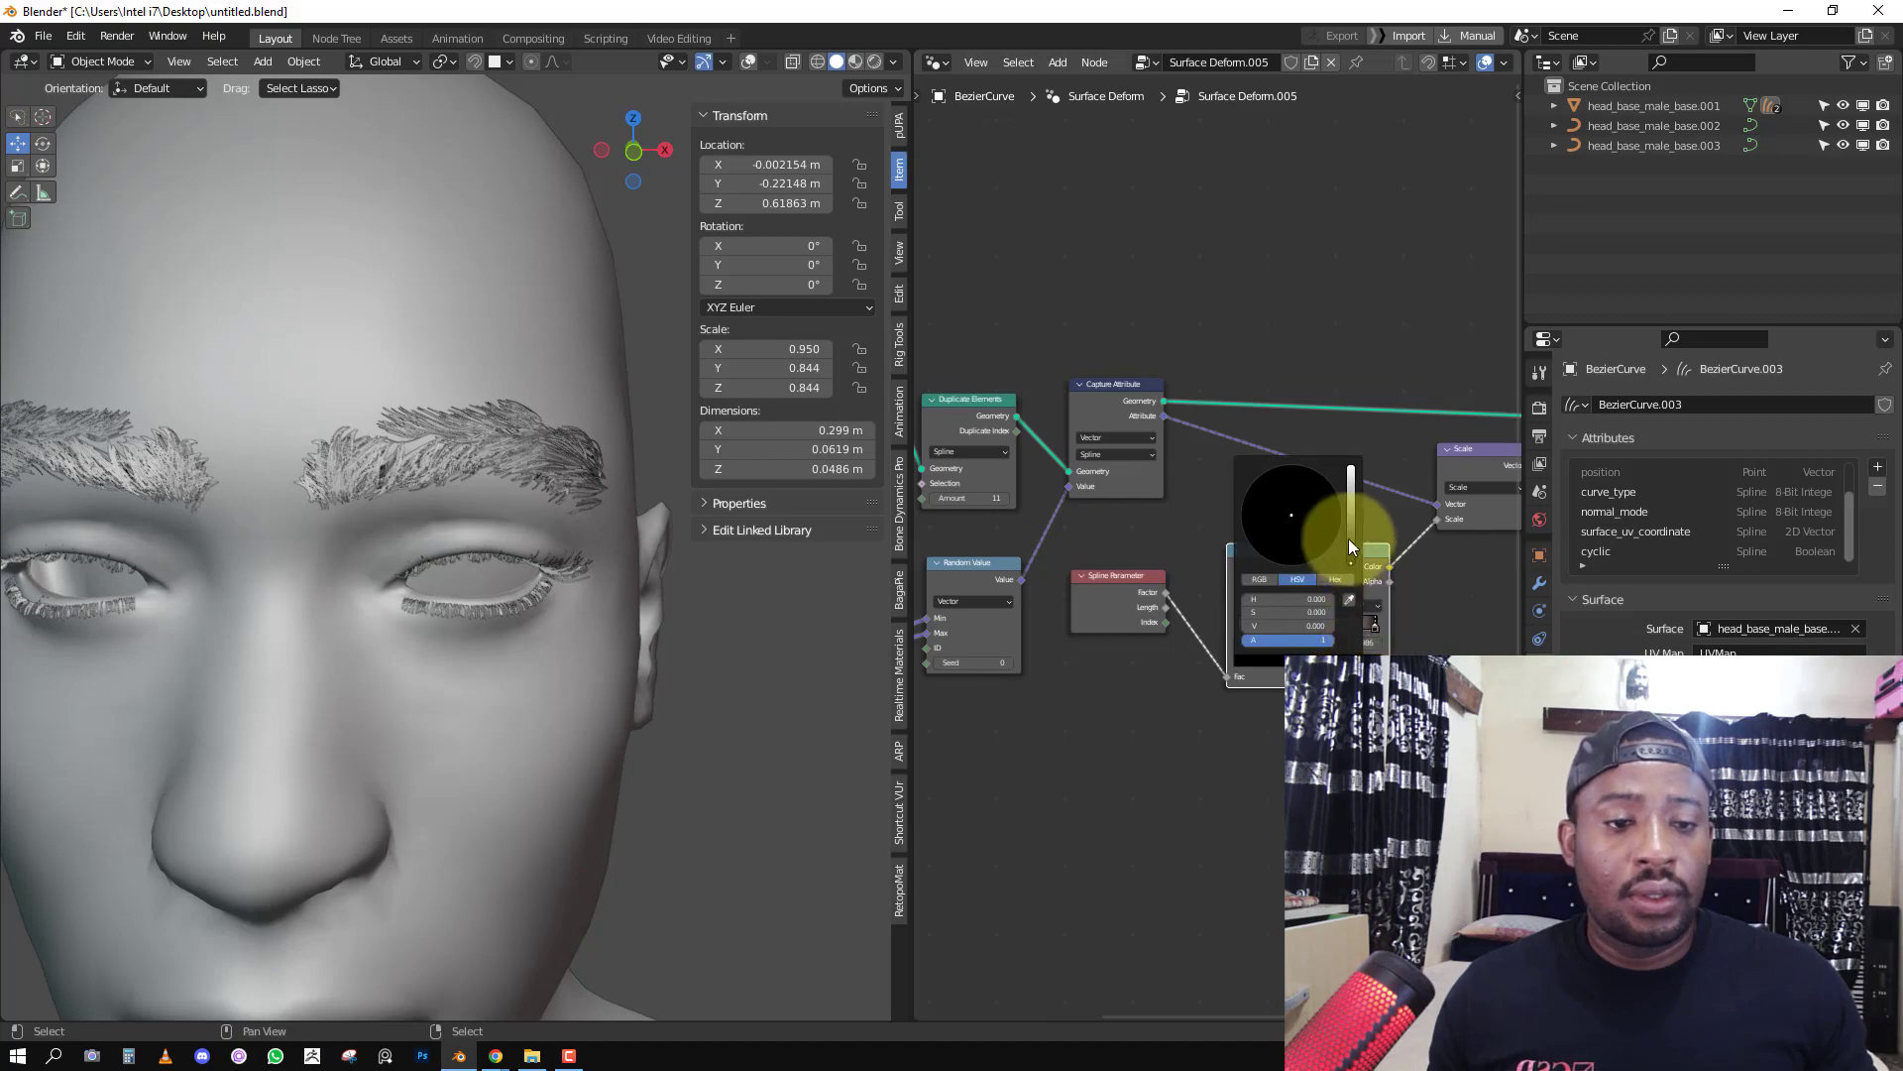
pyautogui.moveTo(1350, 541); pyautogui.dragTo(1362, 490)
pyautogui.moveTo(634, 547); pyautogui.dragTo(470, 575, button='middle')
pyautogui.scroll(1, 469, 577)
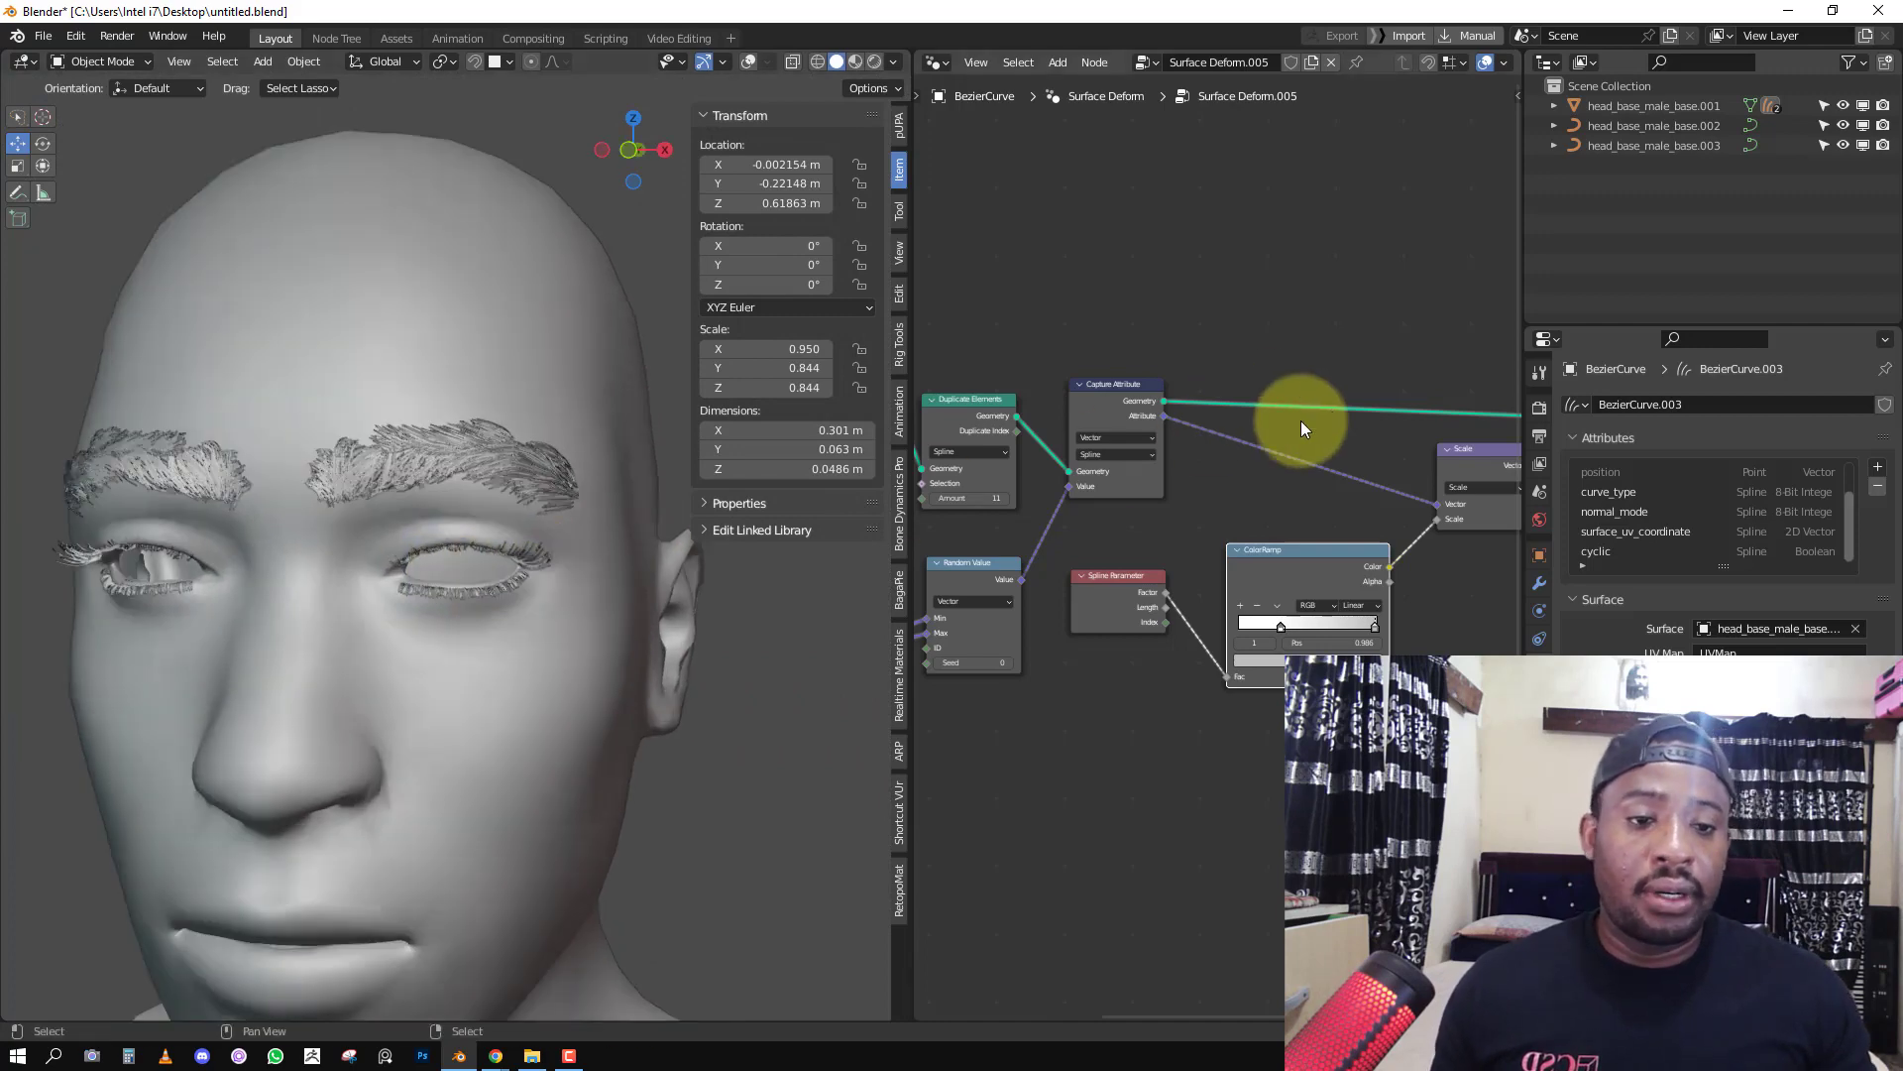
# Add a Set Curve Radius node between Set Position and the Group Output.
pyautogui.moveTo(1487, 396); pyautogui.dragTo(1212, 430, button='middle')
pyautogui.moveTo(1349, 430); pyautogui.dragTo(1219, 436, button='middle')
pyautogui.hotkey('shift', 'a')
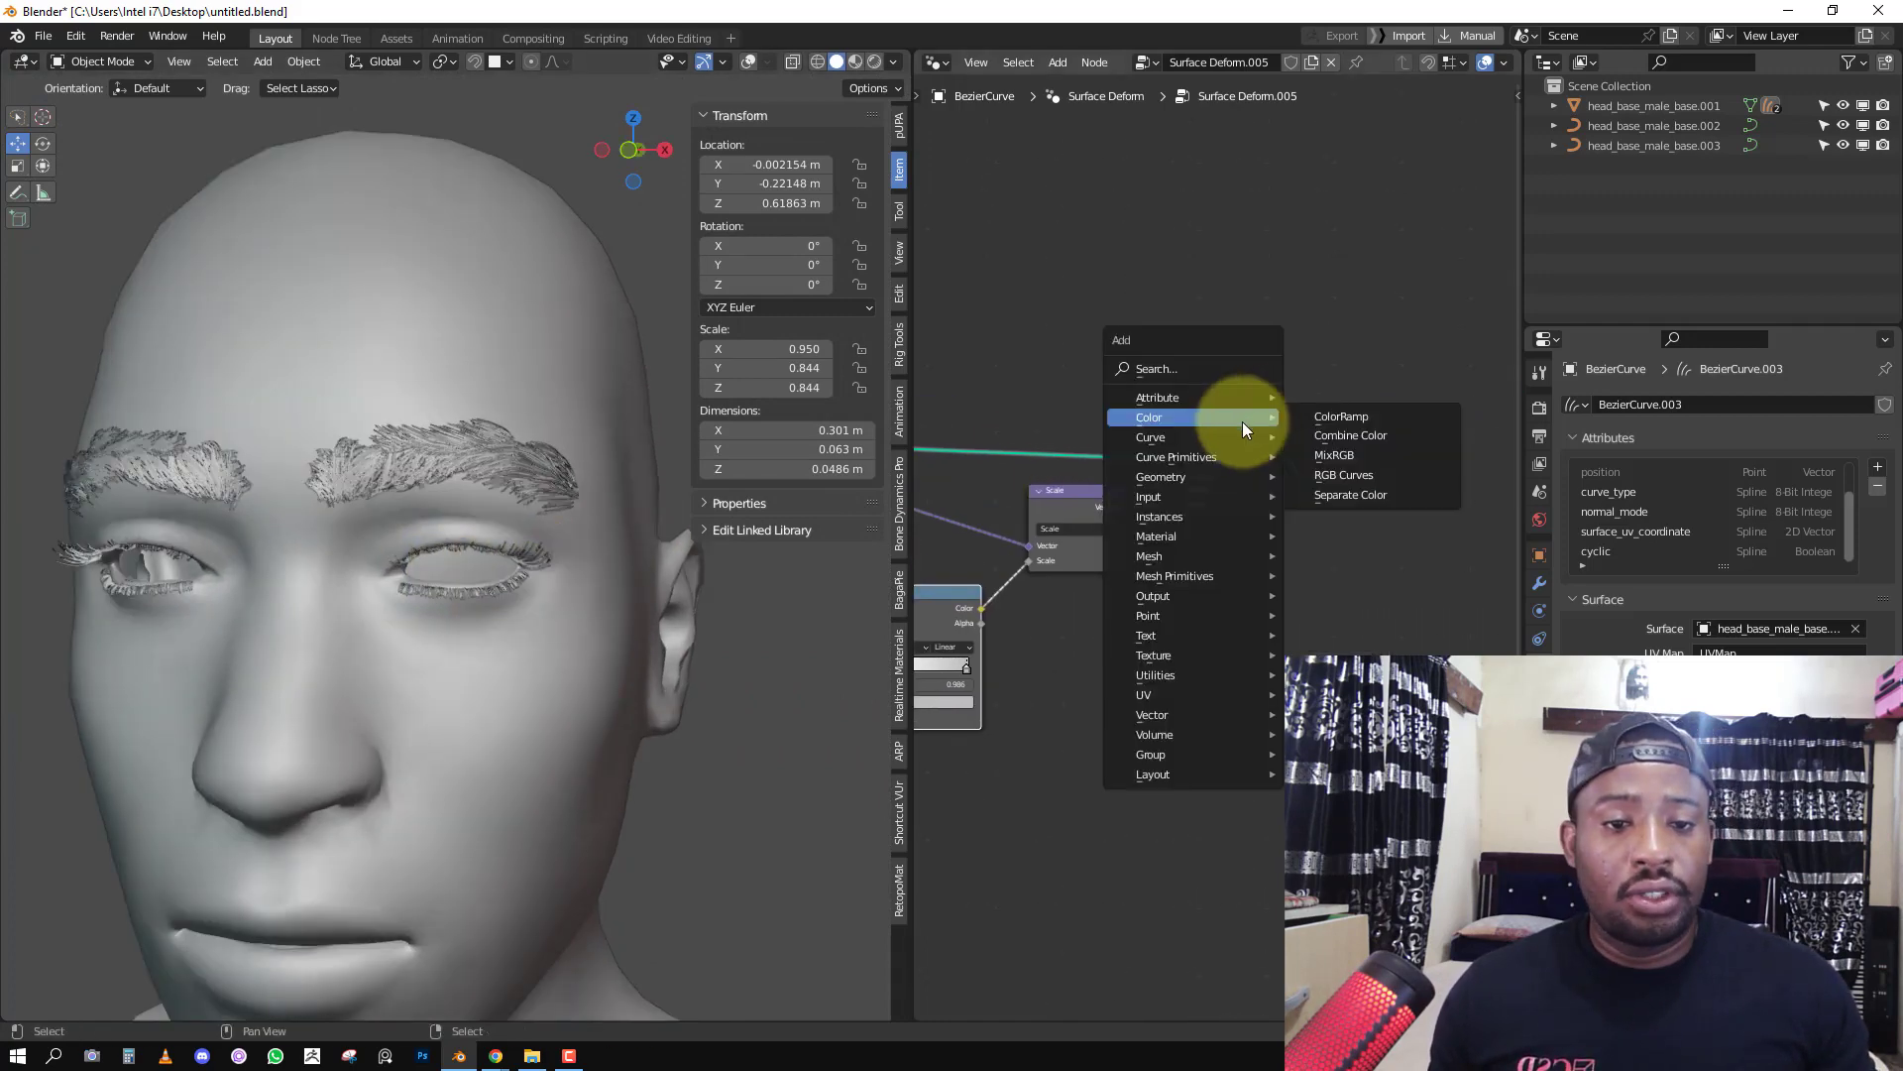
pyautogui.moveTo(1216, 419)
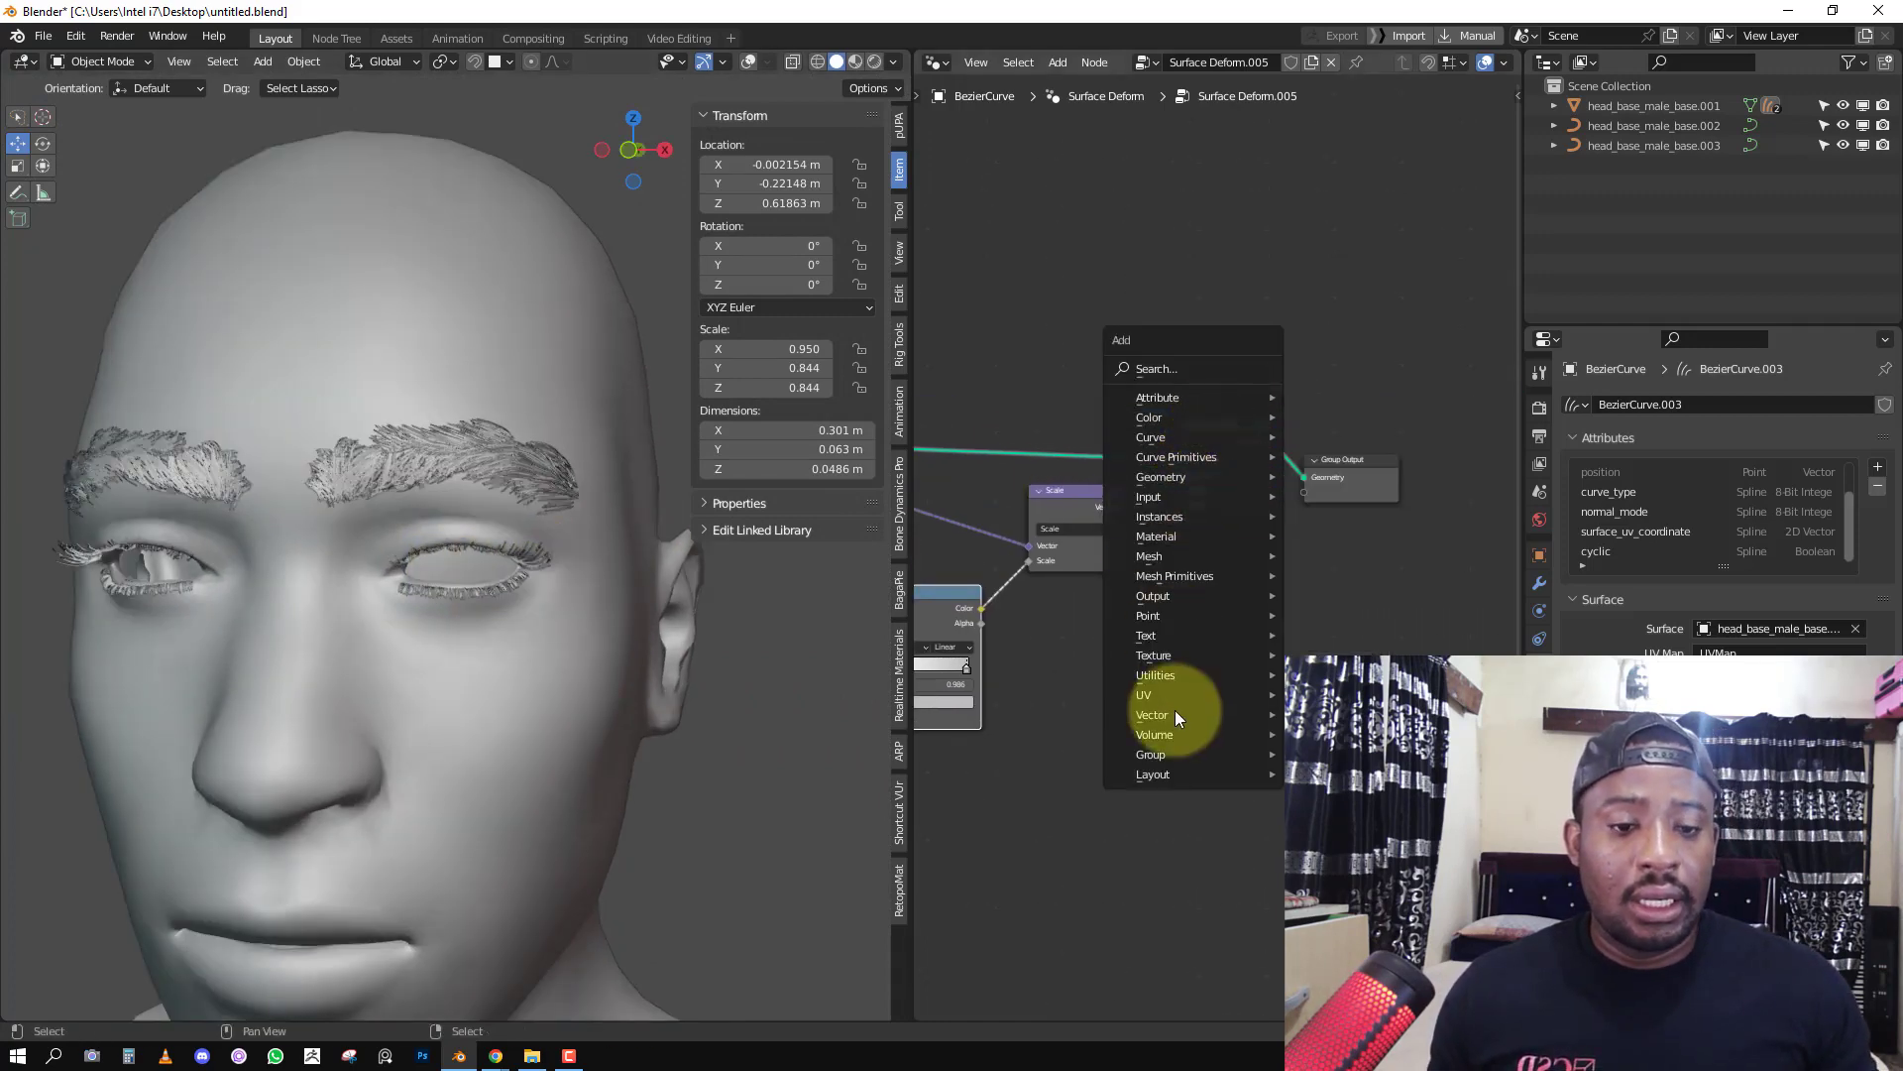
pyautogui.scroll(3, 505, 555)
pyautogui.moveTo(514, 532); pyautogui.dragTo(484, 438, button='middle')
pyautogui.hotkey('shift', 'a')
pyautogui.moveTo(1438, 540)
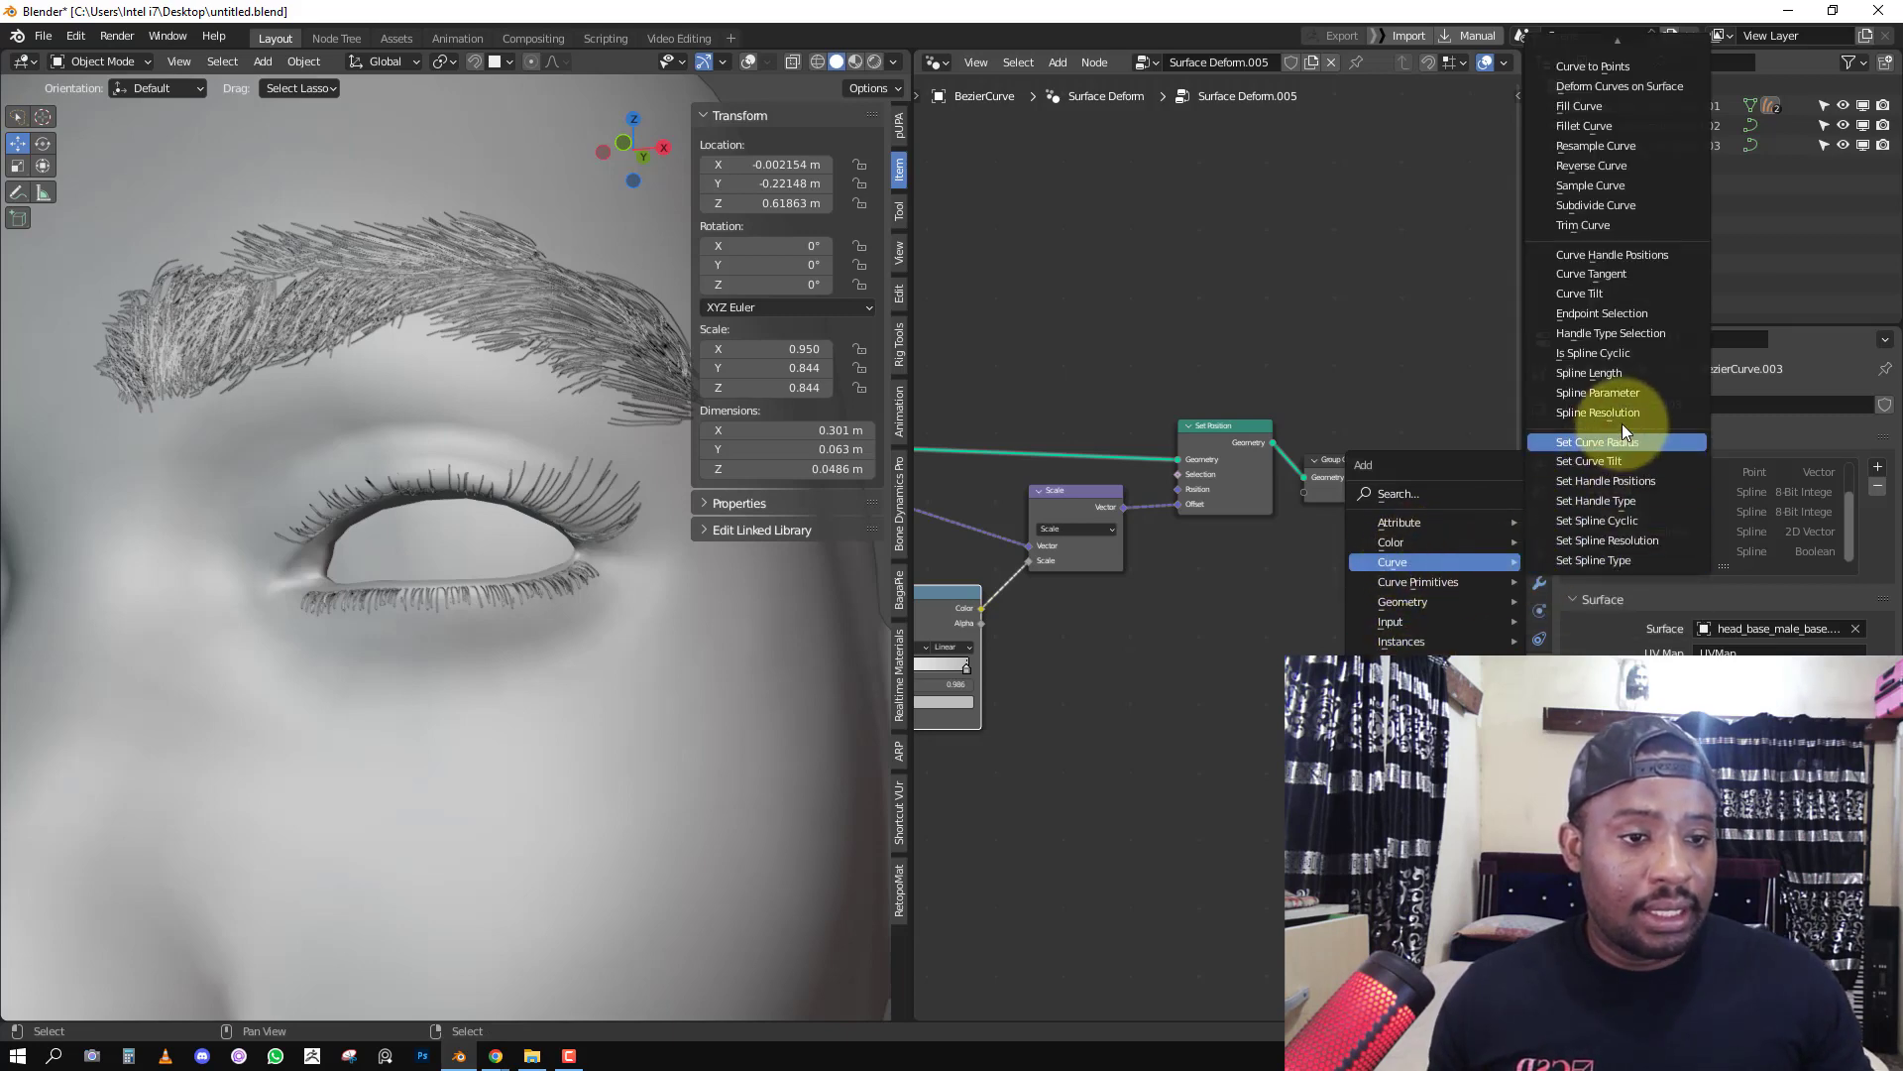
pyautogui.click(1622, 426)
pyautogui.click(1404, 512)
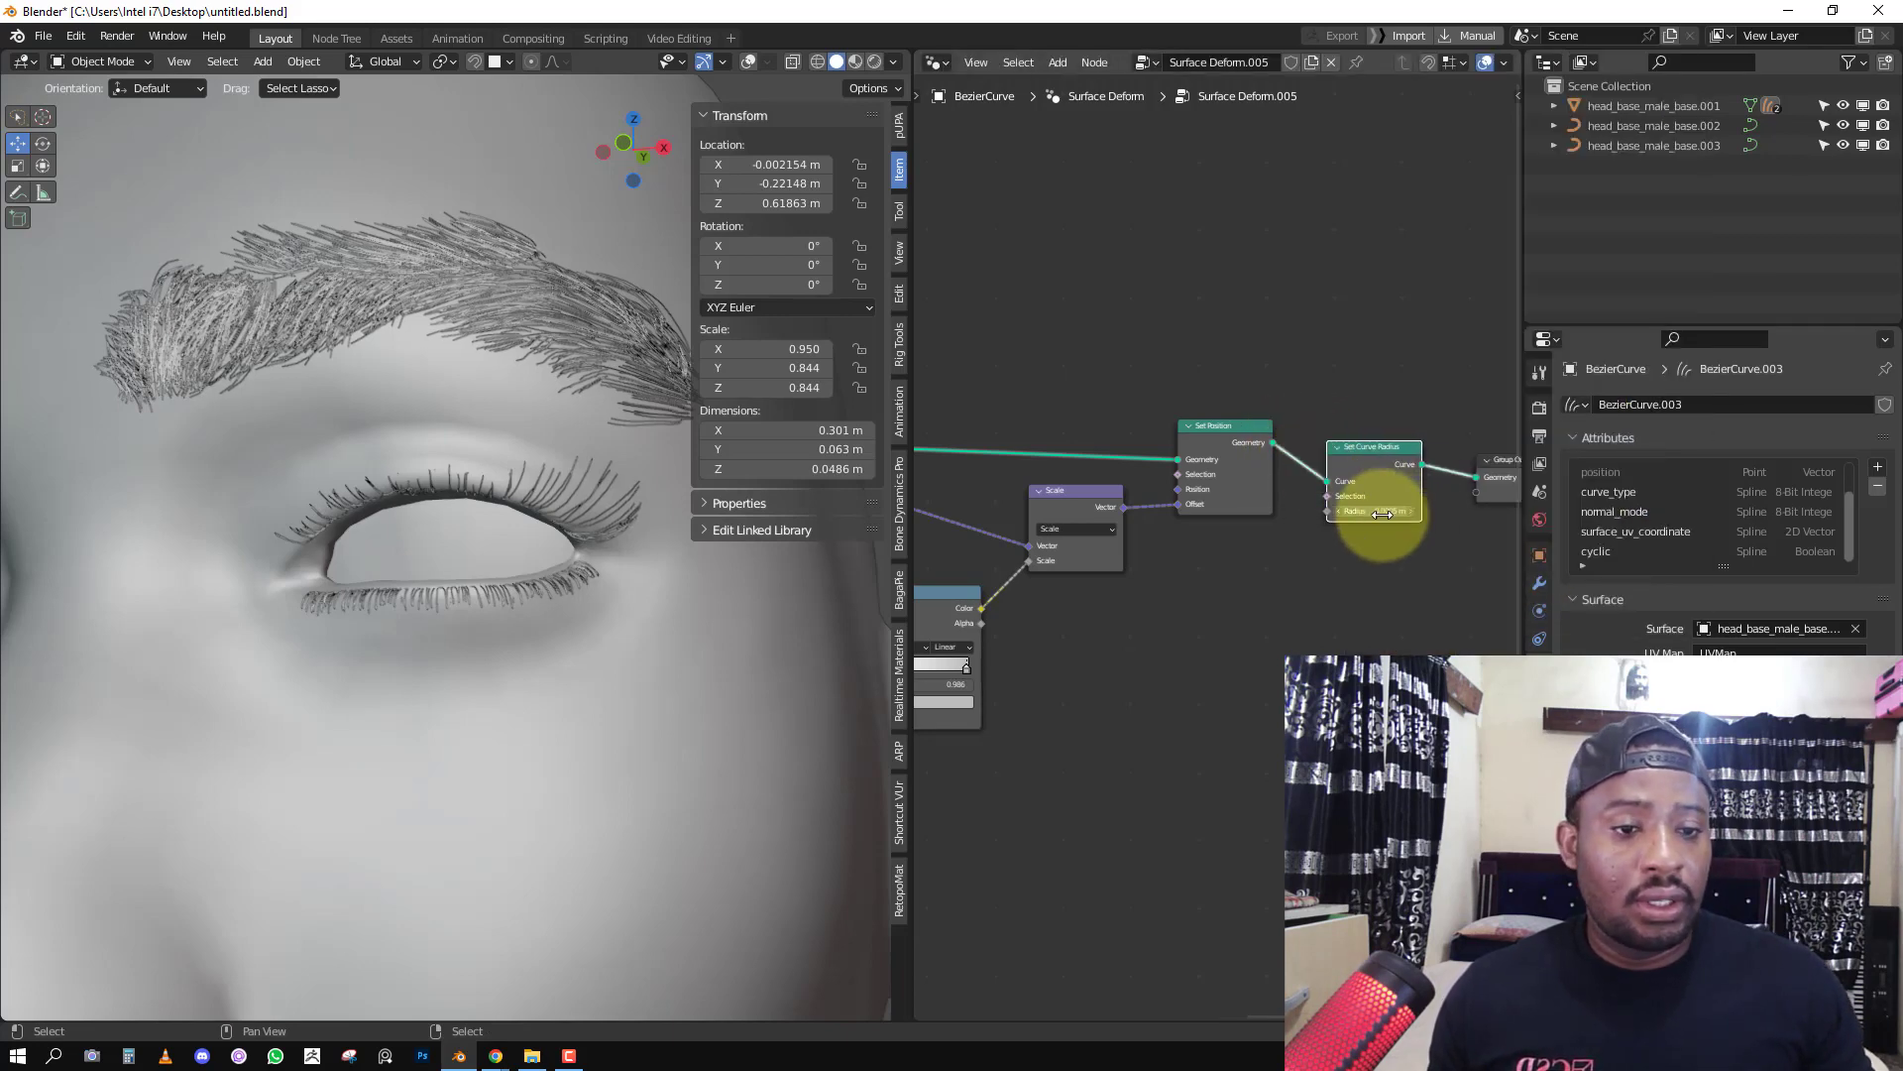
# Show the hair curves with thickness in the viewport and set the eyebrows' Set Curve Radius to 0.0002 m.
pyautogui.moveTo(1382, 514)
pyautogui.mouseDown()
pyautogui.moveTo(1351, 510)
pyautogui.moveTo(1388, 518)
pyautogui.mouseUp()
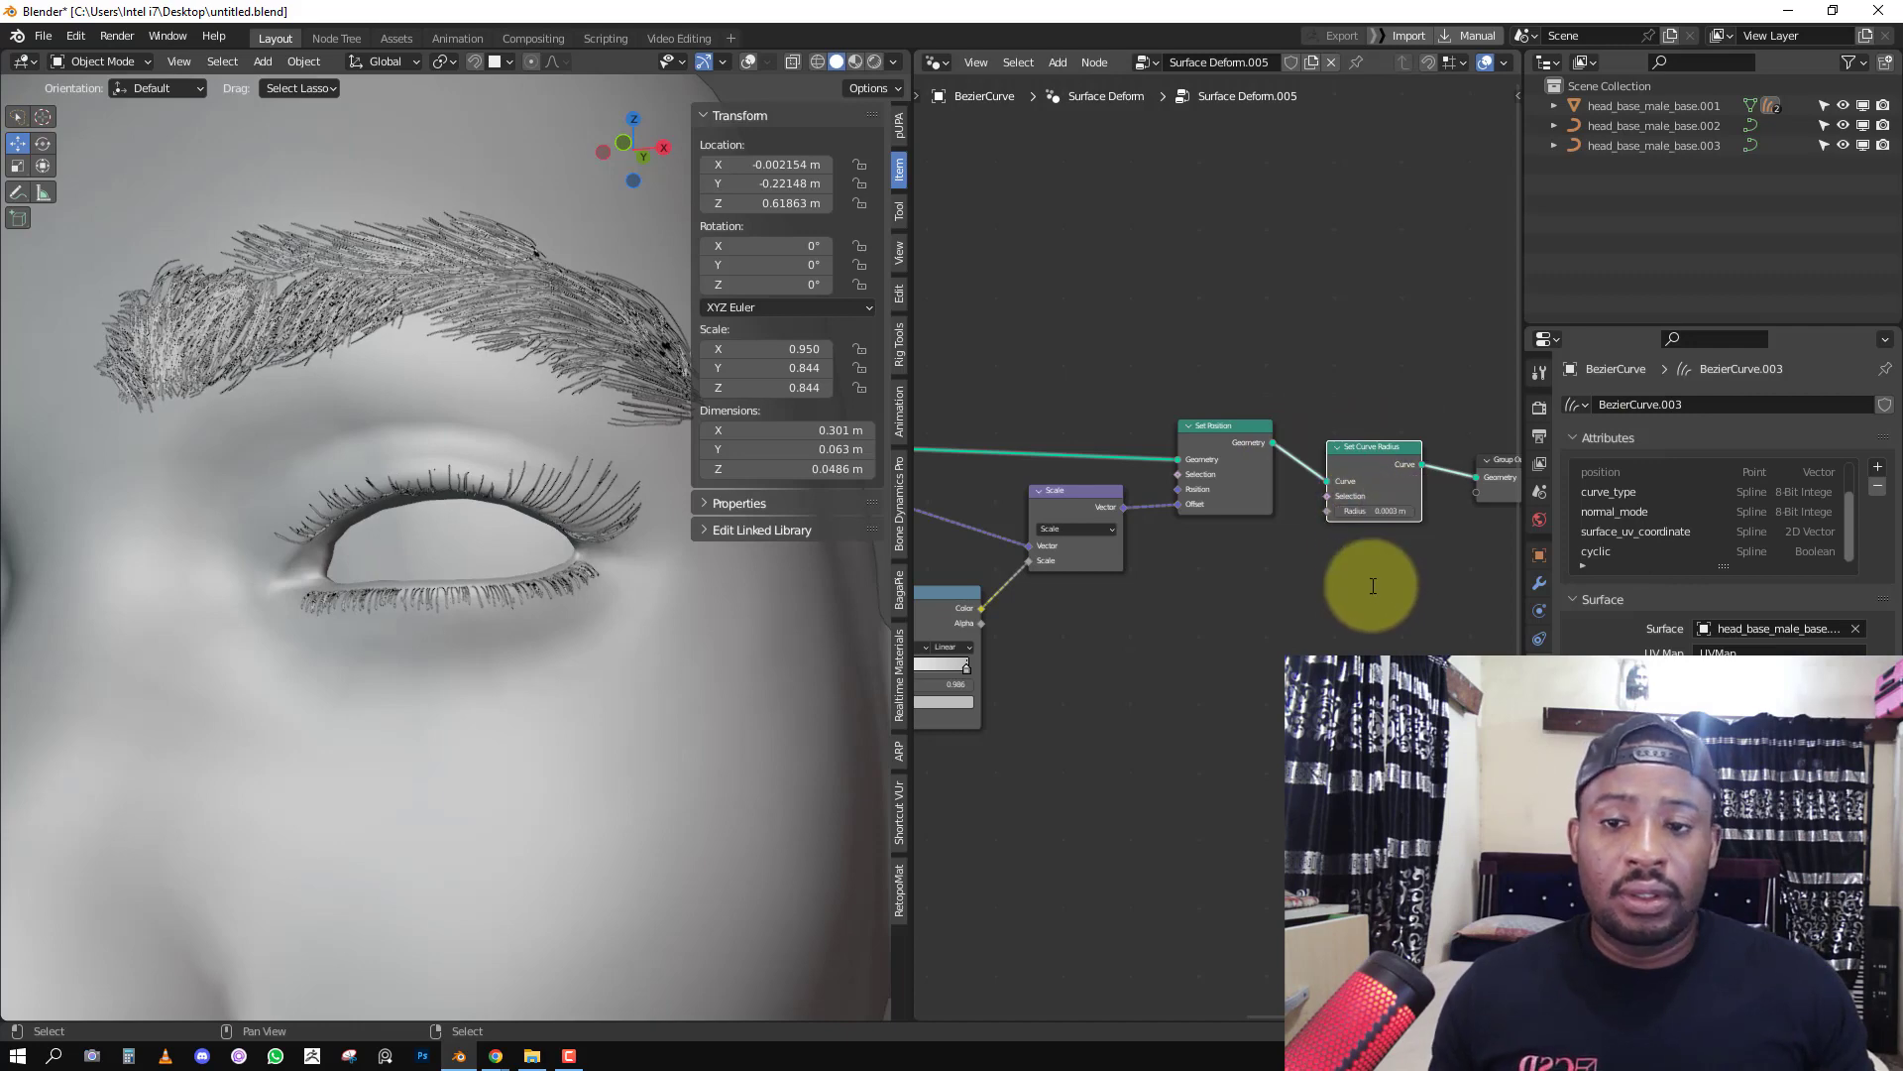
pyautogui.press('q')
pyautogui.click(211, 508)
pyautogui.scroll(-4, 337, 504)
pyautogui.moveTo(347, 510); pyautogui.dragTo(343, 541, button='middle')
pyautogui.scroll(2, 347, 540)
pyautogui.moveTo(1387, 510); pyautogui.dragTo(1359, 509)
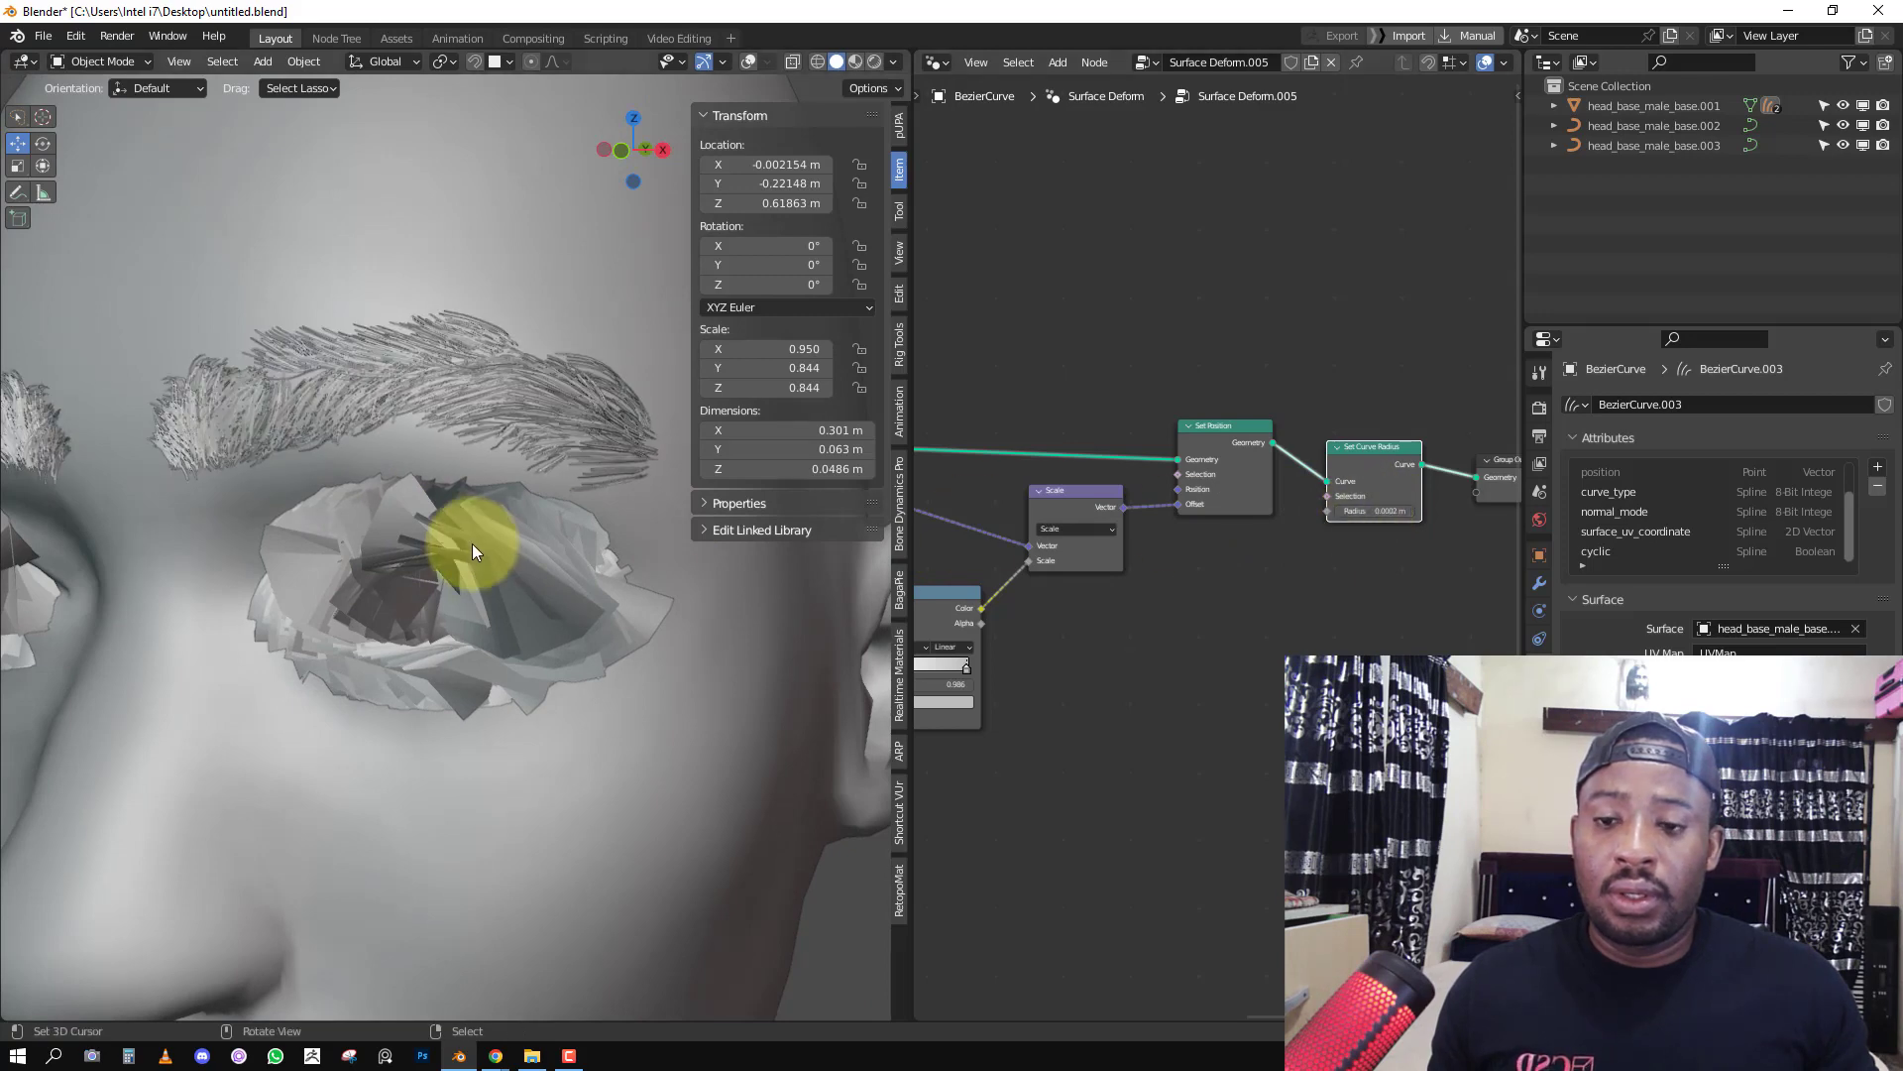
pyautogui.moveTo(472, 543); pyautogui.dragTo(520, 532, button='middle')
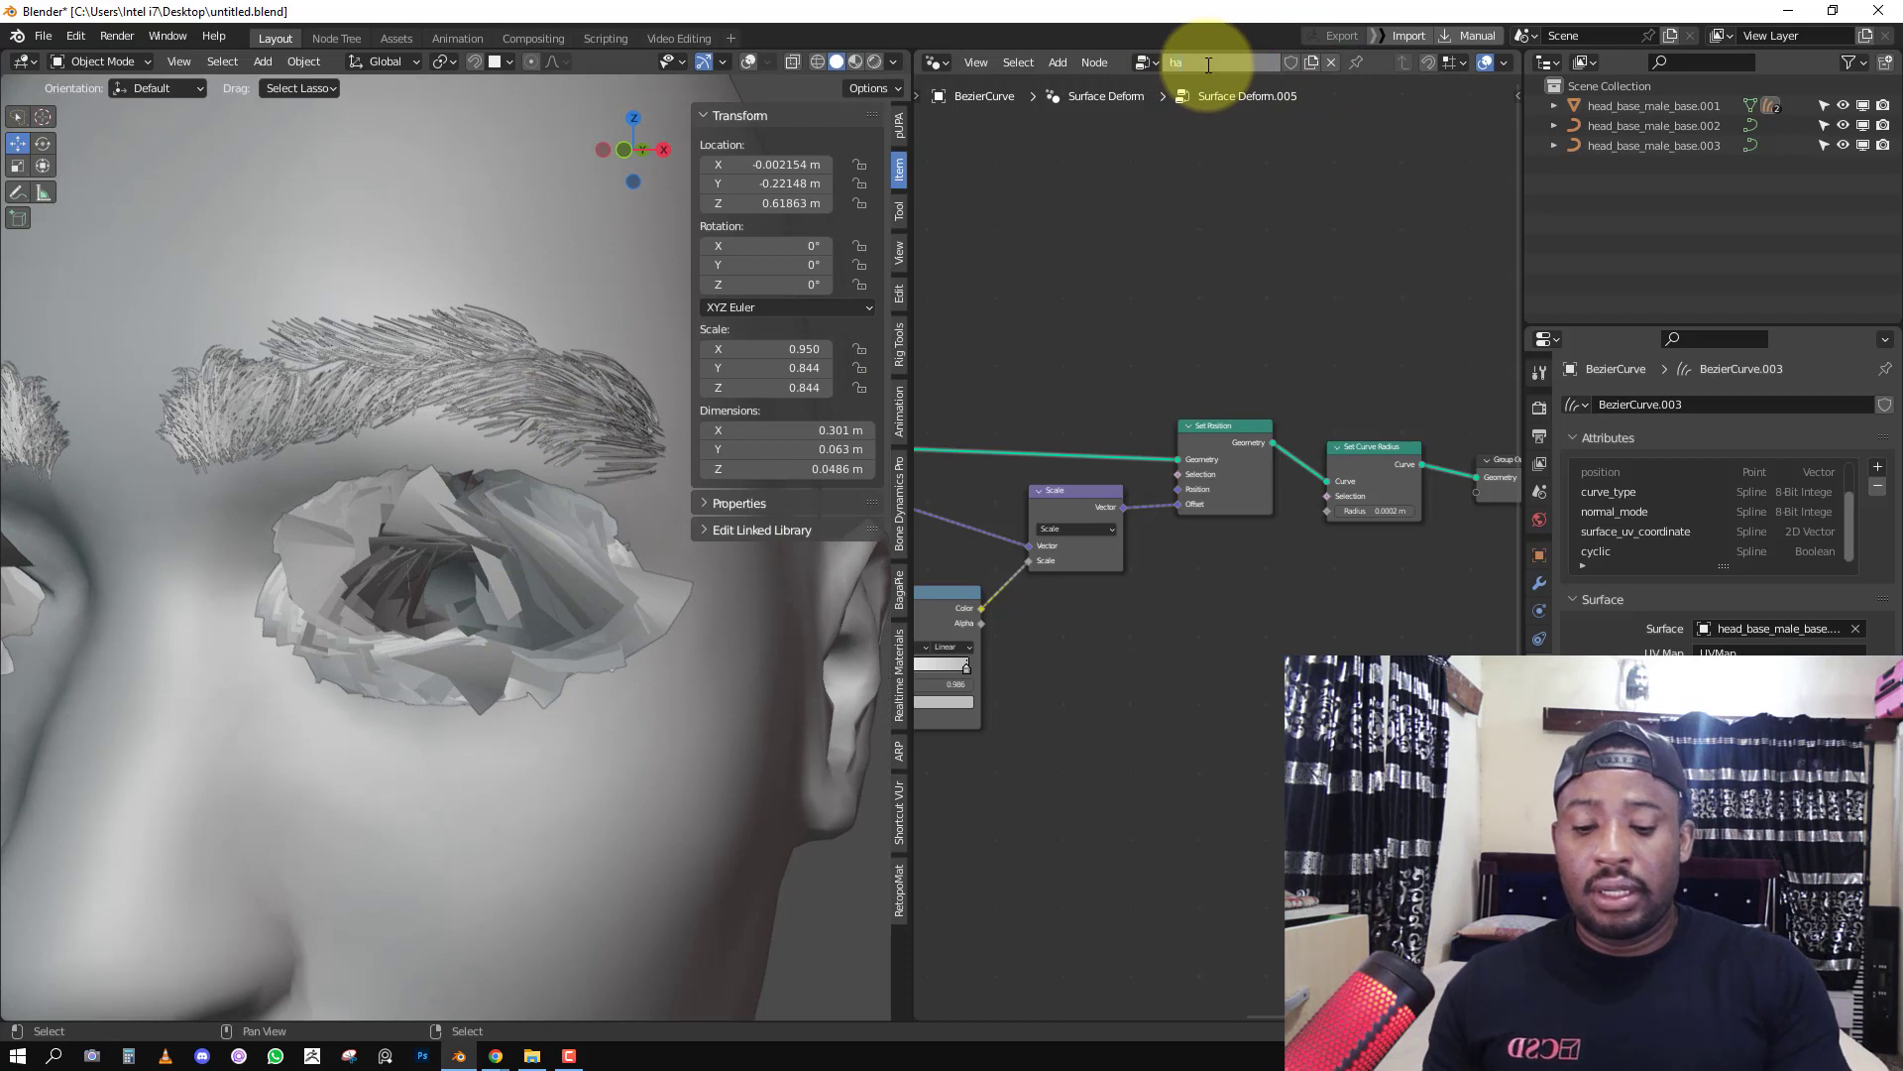
# Rename the eyebrow node group to hair 1 and assign it to the eyelash curves.
pyautogui.press('Return')
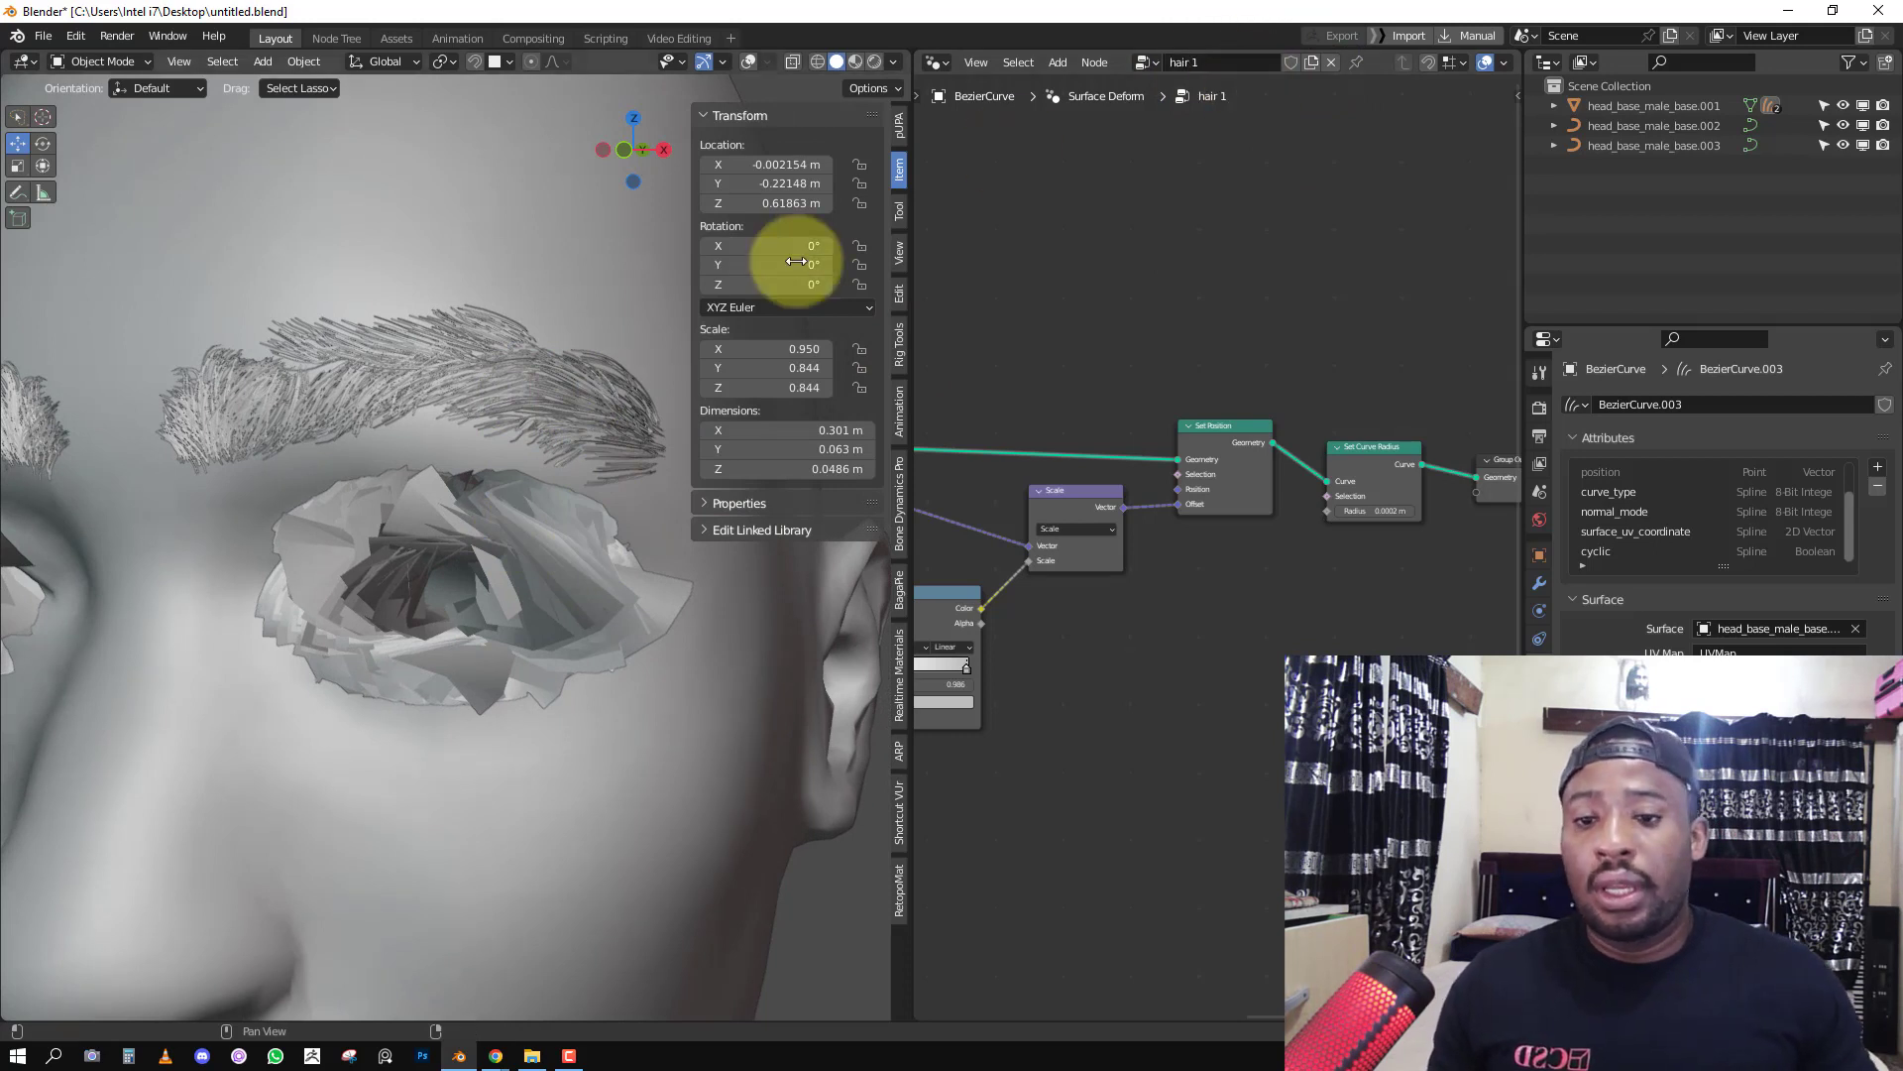
pyautogui.click(584, 565)
pyautogui.click(1146, 62)
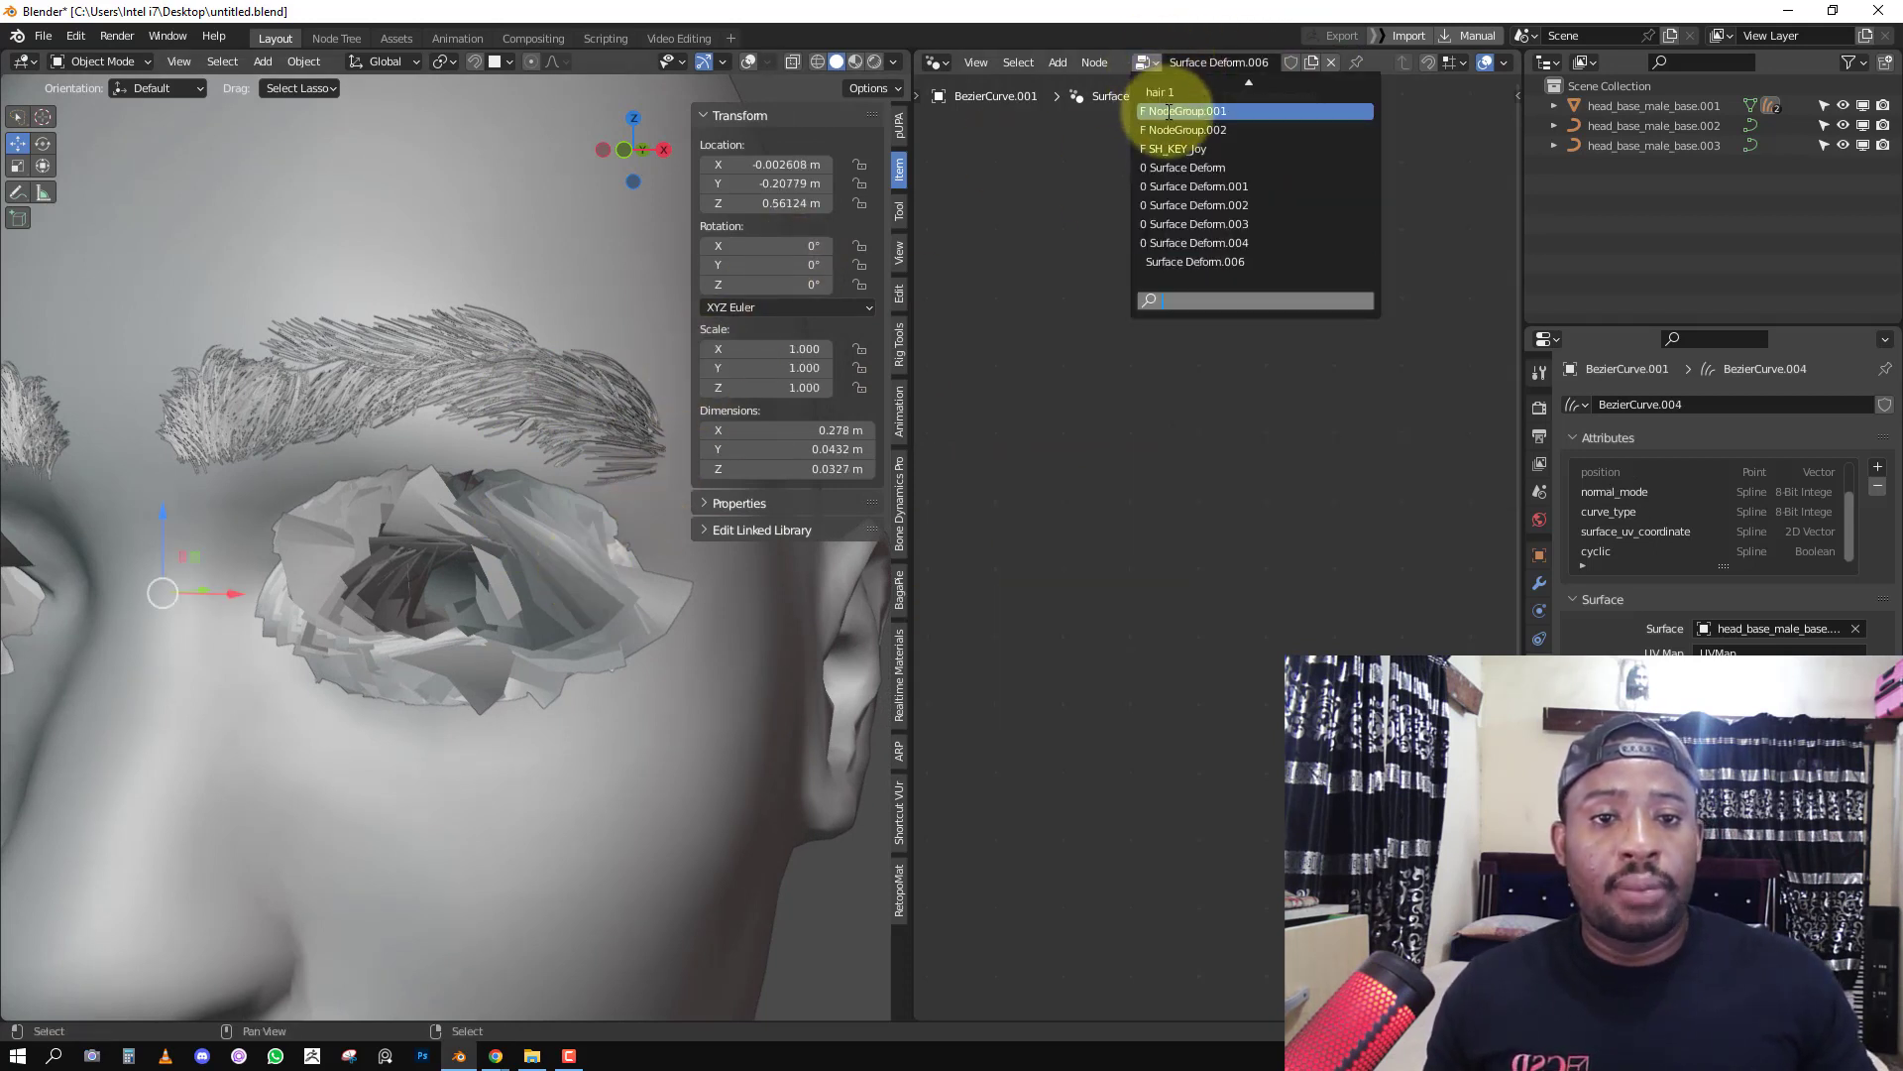
pyautogui.click(1190, 106)
pyautogui.moveTo(545, 491); pyautogui.dragTo(556, 530, button='middle')
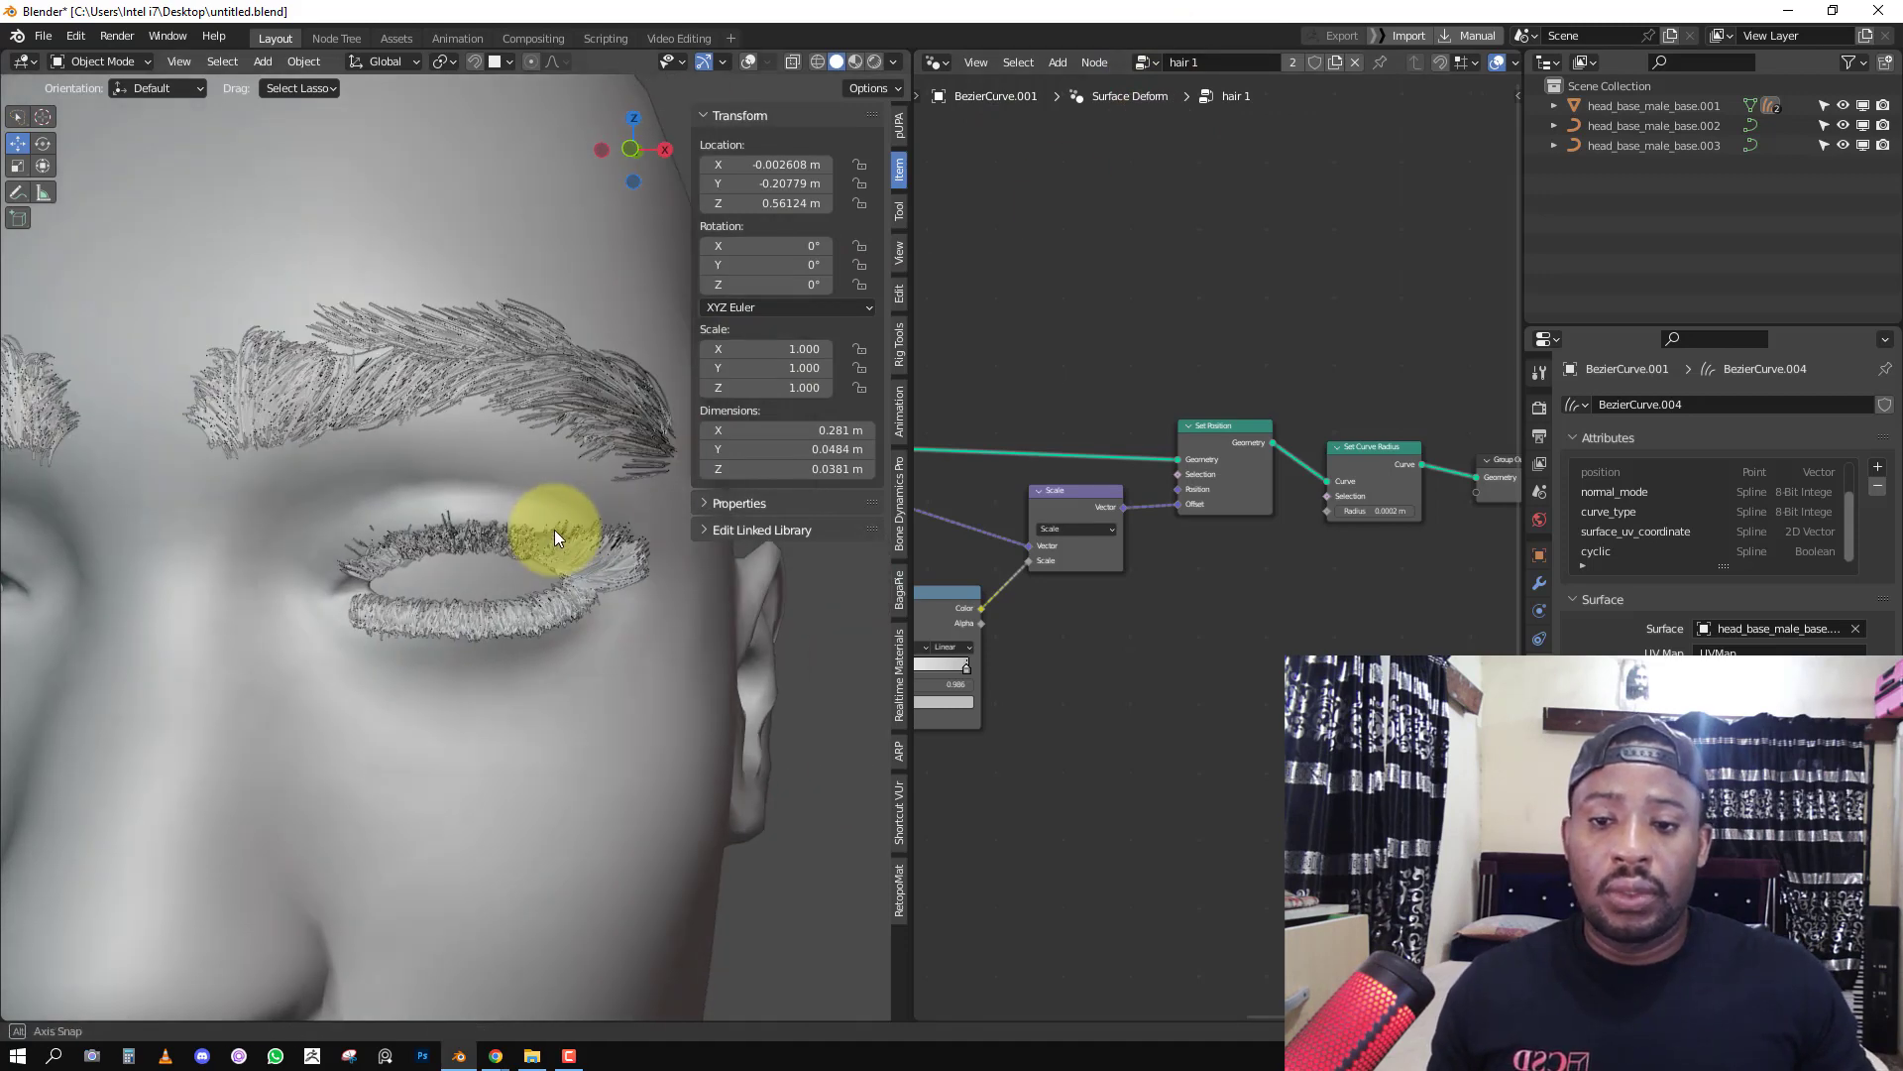
# Make a separate copy of the node group for the eyelashes and reduce its Value node to 0.020.
pyautogui.click(1293, 63)
pyautogui.moveTo(1087, 502); pyautogui.dragTo(1234, 523, button='middle')
pyautogui.moveTo(1135, 496)
pyautogui.mouseDown()
pyautogui.moveTo(1148, 535)
pyautogui.moveTo(1135, 495)
pyautogui.mouseUp()
pyautogui.moveTo(1049, 745); pyautogui.dragTo(1241, 674, button='middle')
pyautogui.scroll(1, 1045, 722)
pyautogui.keyDown('shift'); pyautogui.moveTo(1070, 696); pyautogui.dragTo(1307, 659, button='middle'); pyautogui.keyUp('shift')
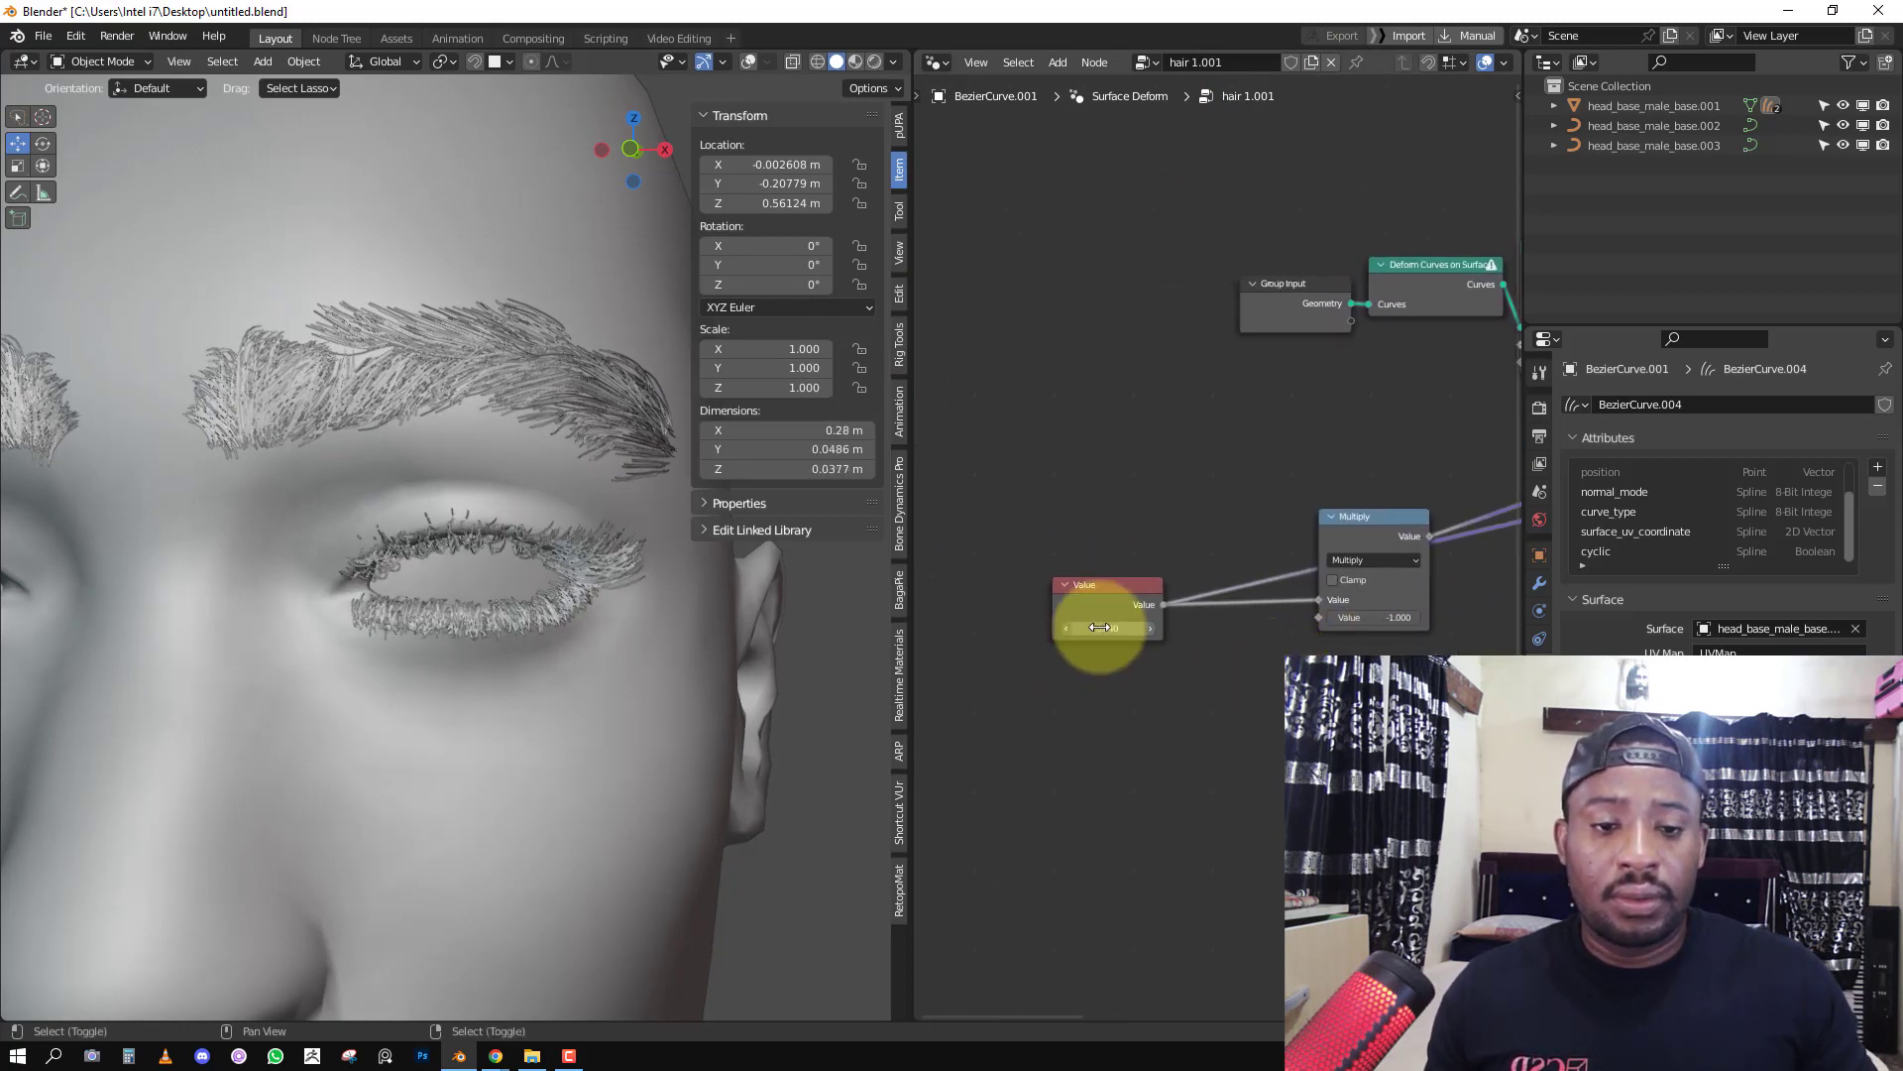
pyautogui.keyDown('shift'); pyautogui.moveTo(1100, 628); pyautogui.dragTo(1093, 628); pyautogui.keyUp('shift')
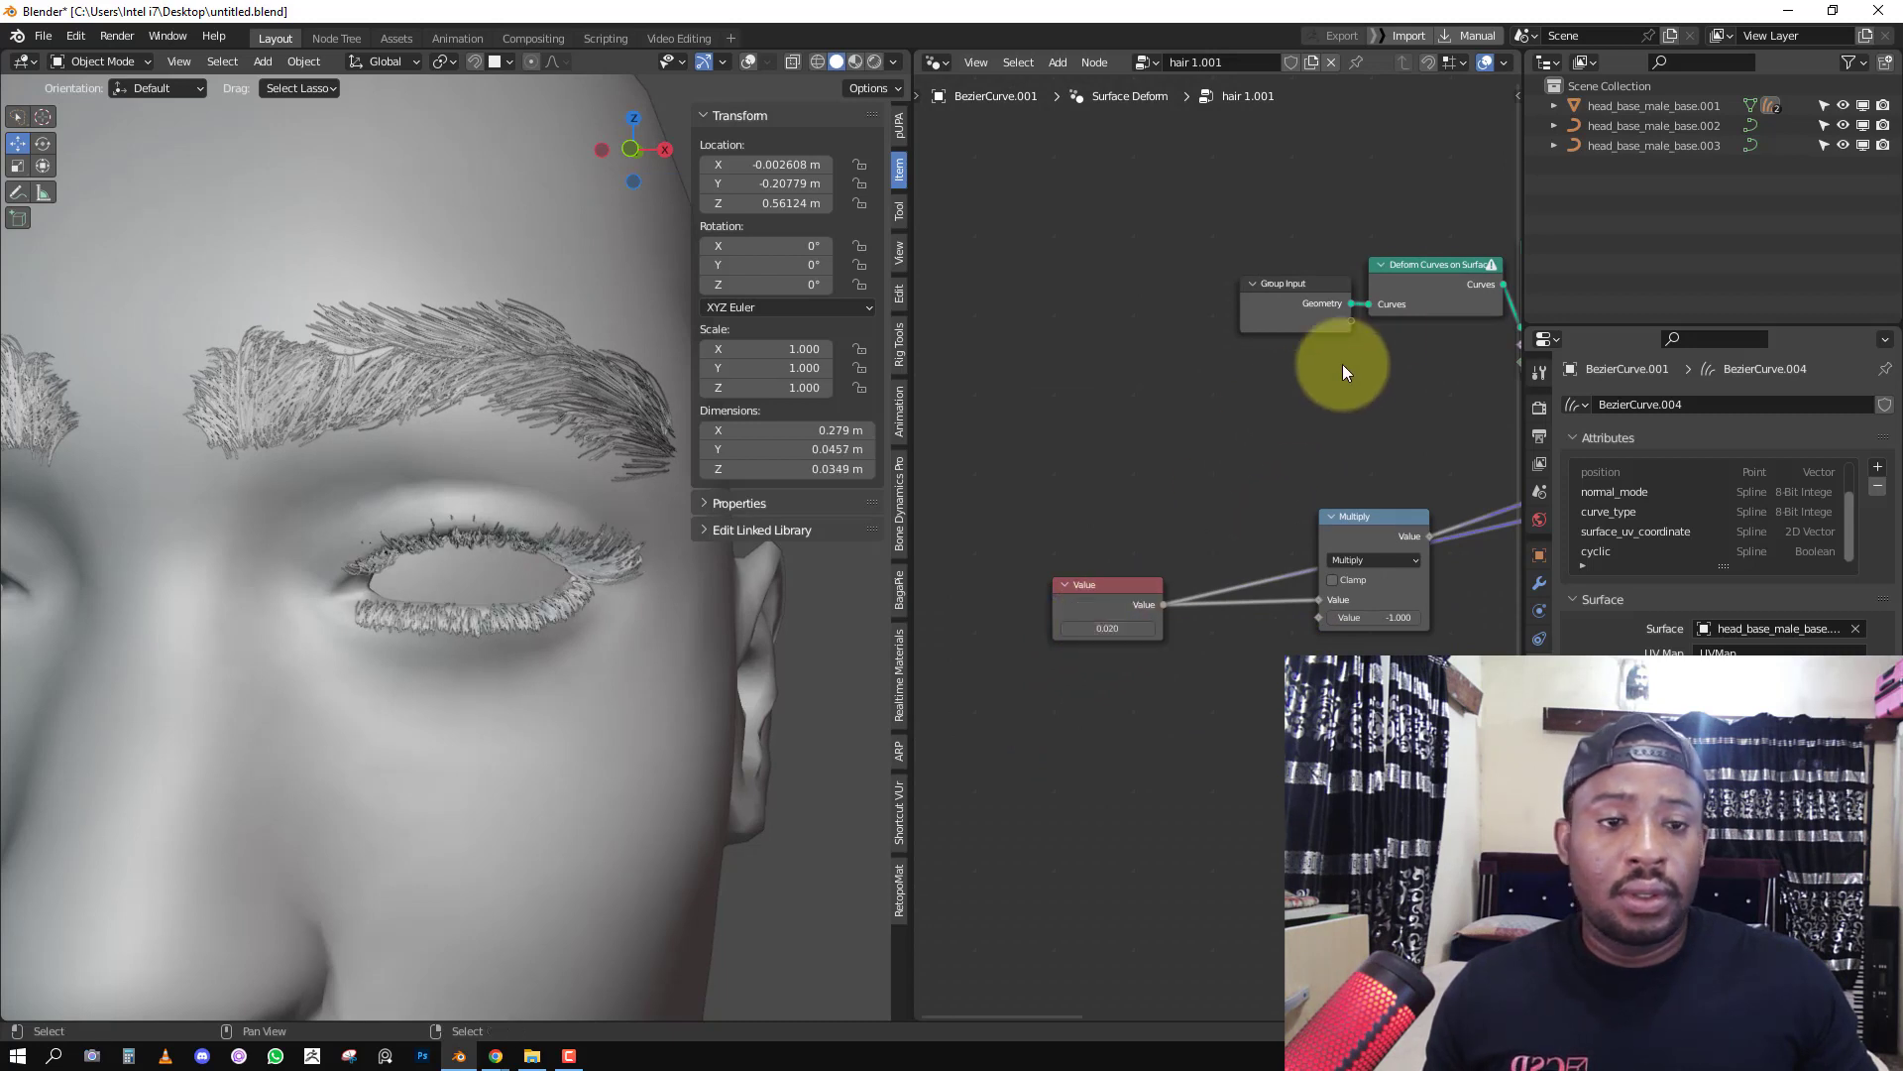
# Set the Duplicate Elements Amount to 2 in the eyelash node group.
pyautogui.moveTo(1254, 437); pyautogui.dragTo(957, 614, button='middle')
pyautogui.click(1278, 539)
pyautogui.press('Return')
# Darken the end stop of the eyelash ColorRamp and shift its white stop slightly toward the start.
pyautogui.scroll(-3, 1289, 622)
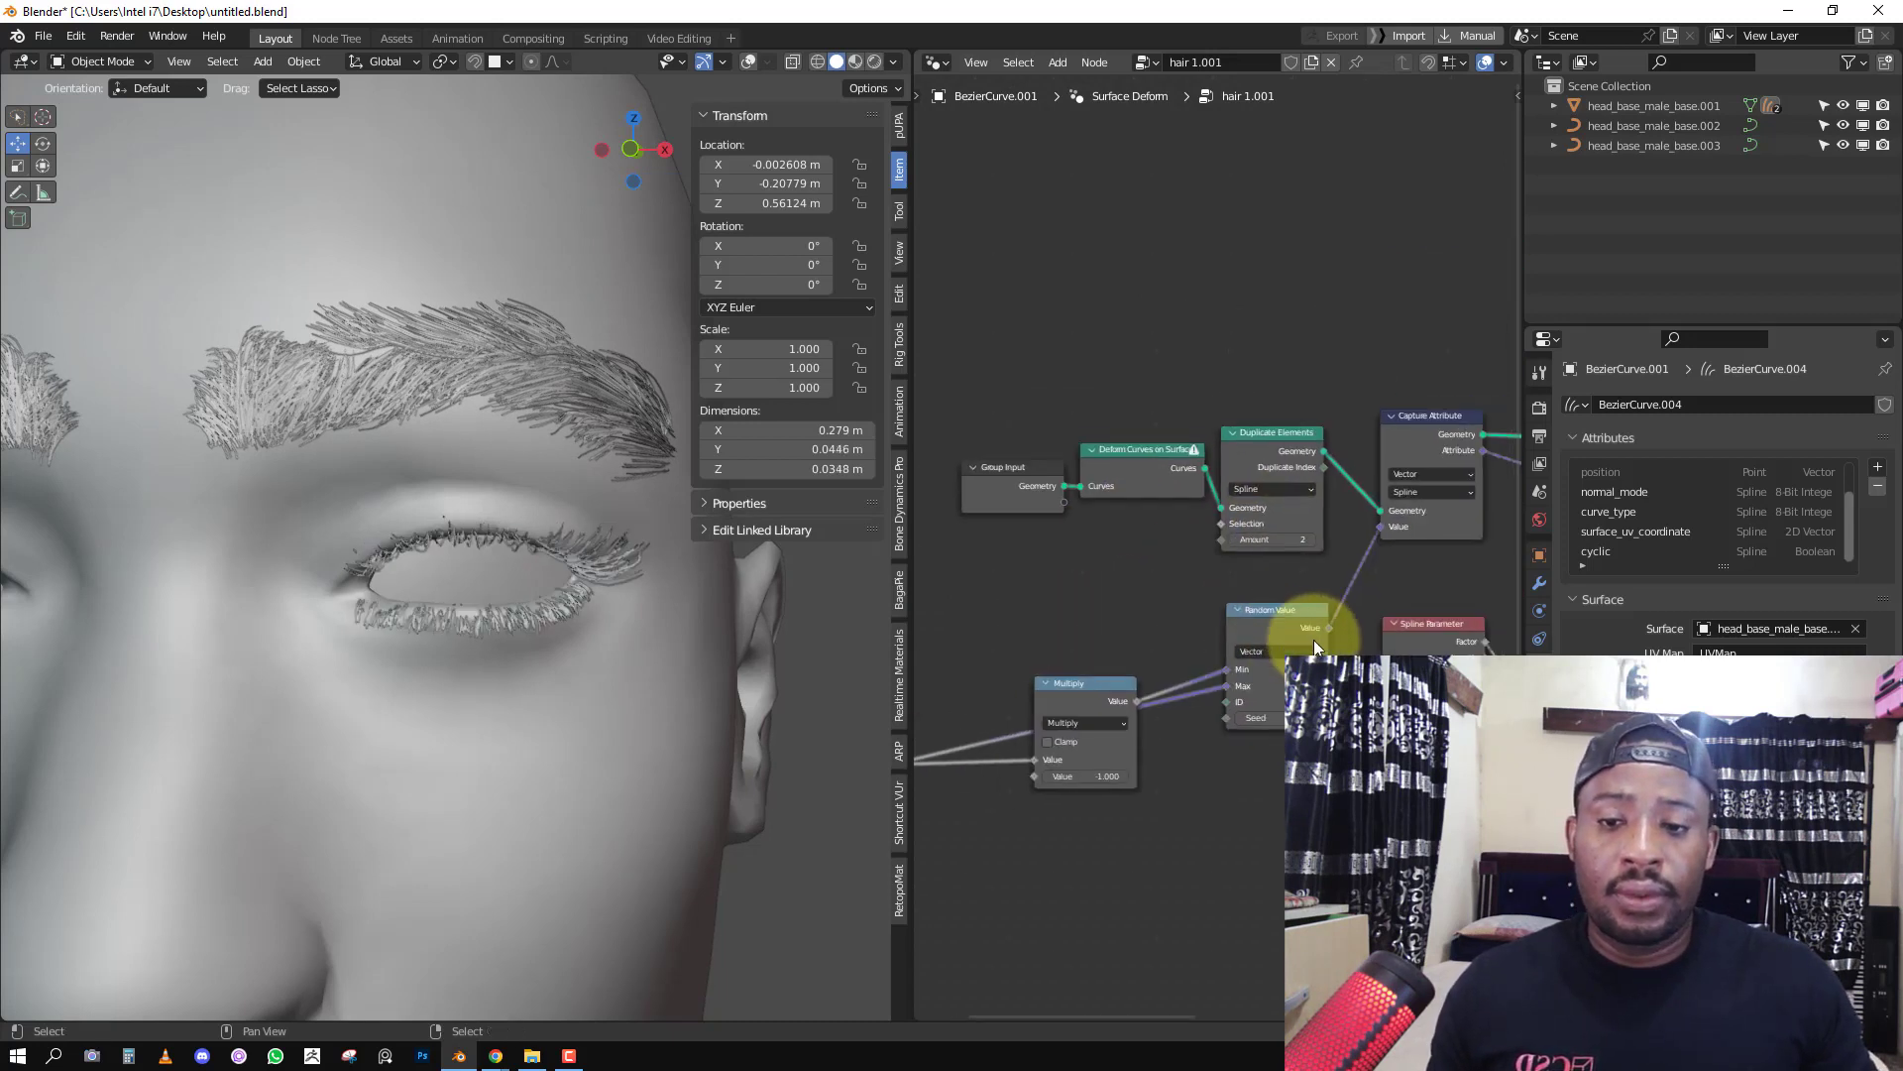
pyautogui.moveTo(1313, 628); pyautogui.dragTo(1047, 642, button='middle')
pyautogui.scroll(1, 1289, 659)
pyautogui.click(1371, 692)
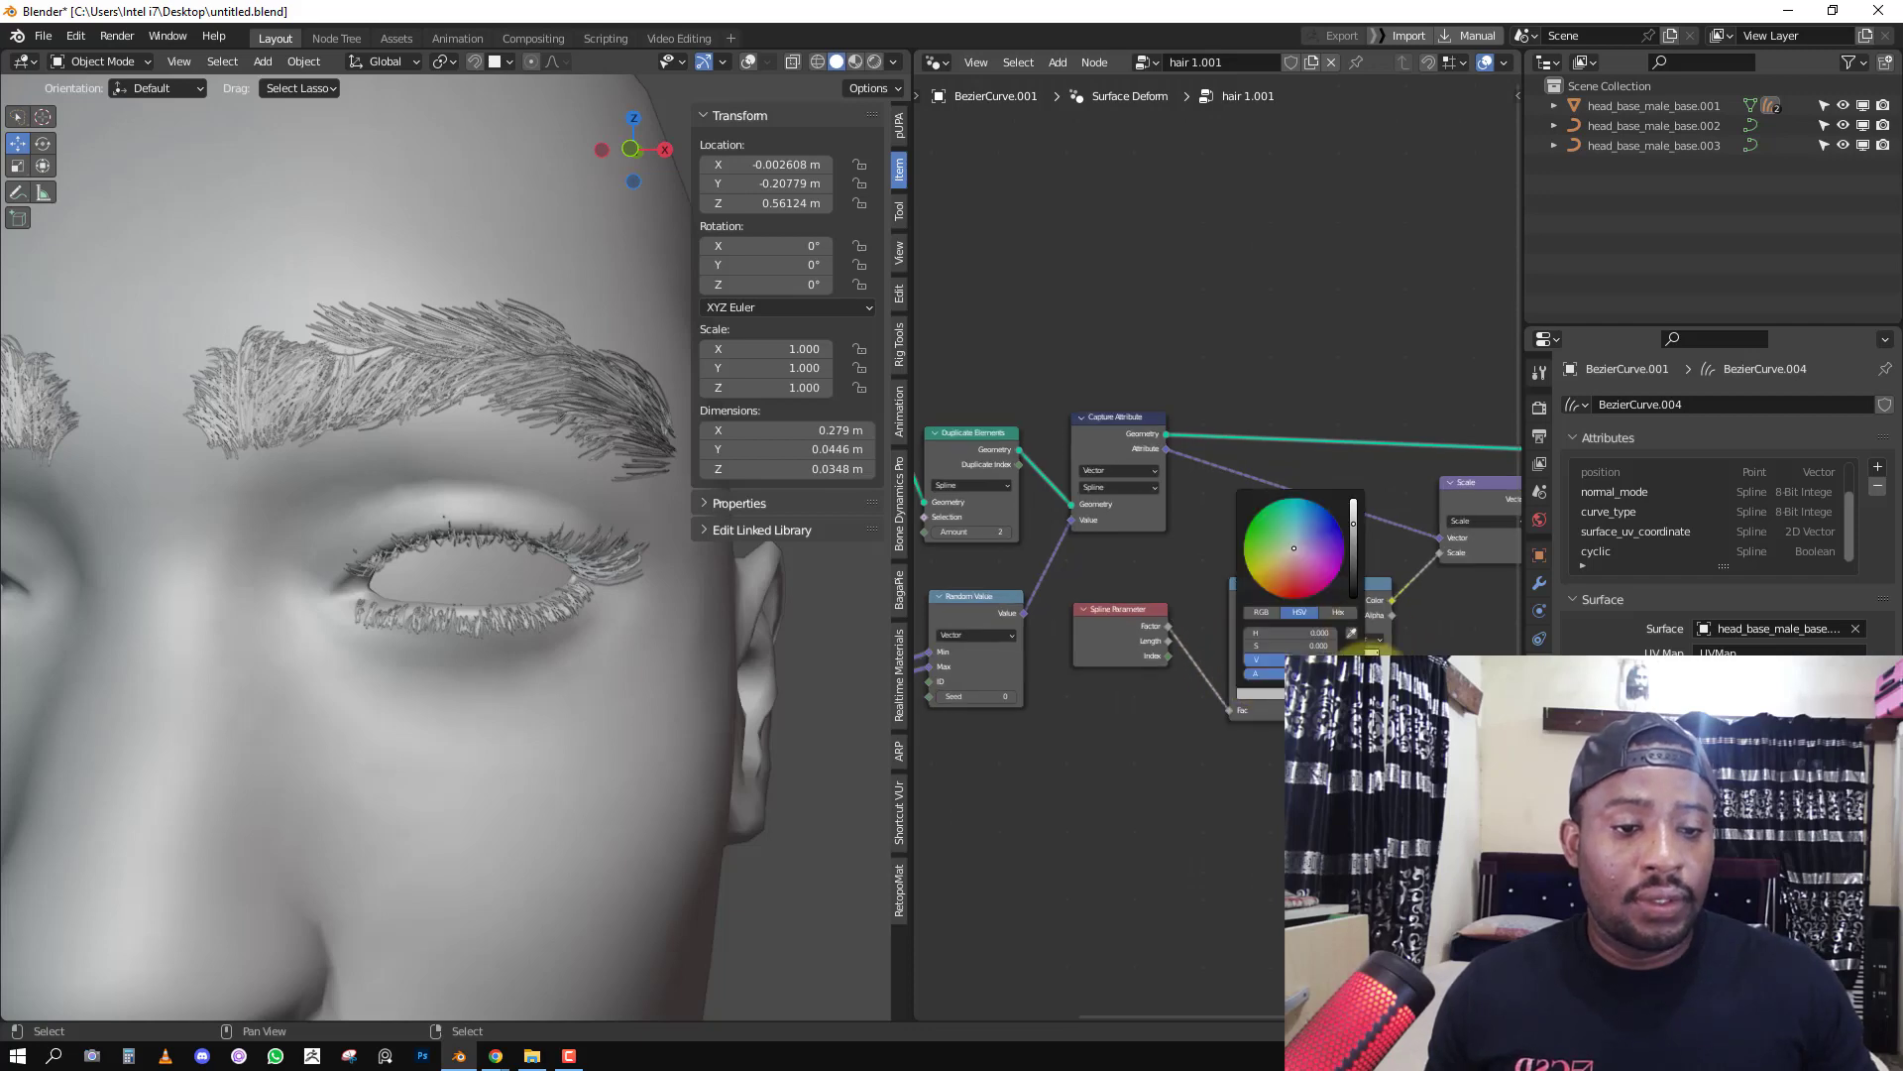
pyautogui.moveTo(1355, 570); pyautogui.dragTo(1347, 628)
pyautogui.scroll(1, 662, 621)
pyautogui.moveTo(663, 620); pyautogui.dragTo(938, 533, button='middle')
pyautogui.click(1283, 661)
pyautogui.moveTo(1283, 660)
pyautogui.mouseDown()
pyautogui.moveTo(1207, 654)
pyautogui.moveTo(1317, 639)
pyautogui.moveTo(1248, 670)
pyautogui.moveTo(1275, 658)
pyautogui.mouseUp()
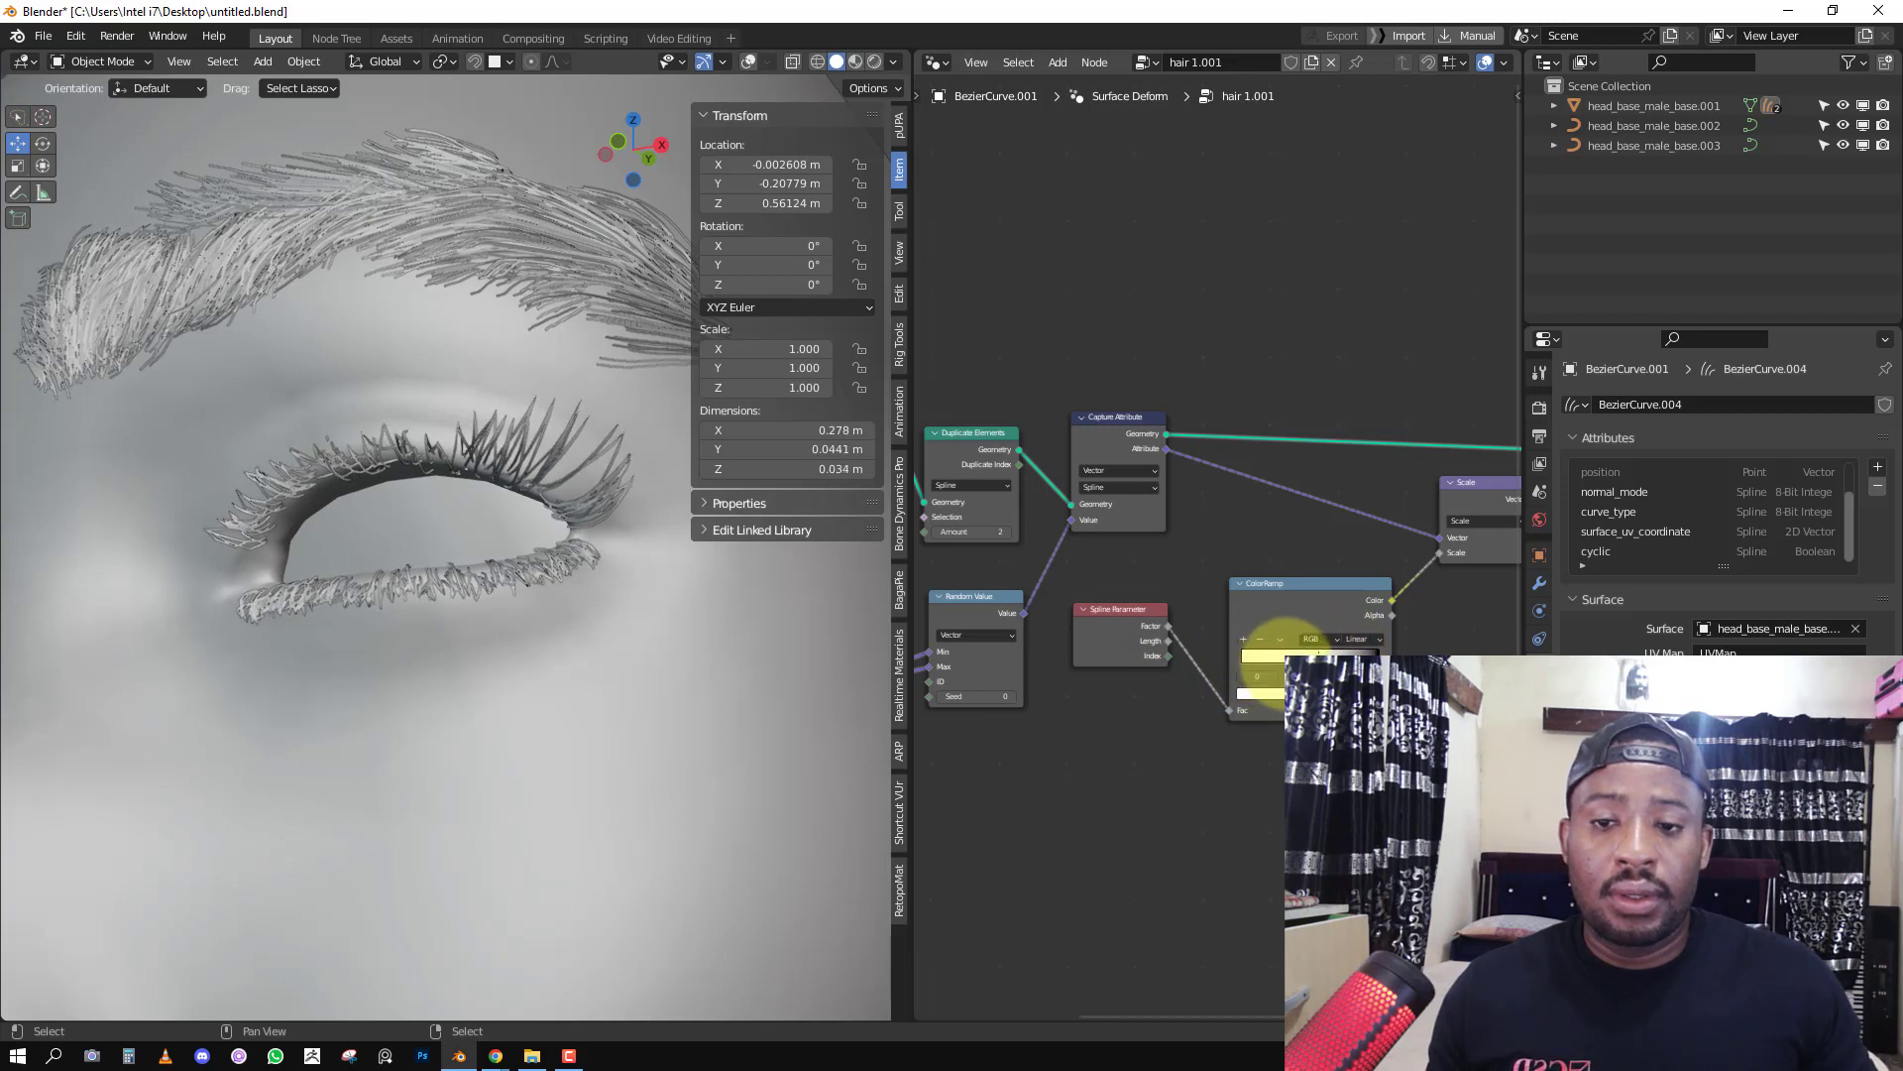
# Set the eyelashes' Set Curve Radius to 0.0001 m for thinner hairs.
pyautogui.moveTo(1275, 658); pyautogui.dragTo(1147, 645, button='middle')
pyautogui.moveTo(1415, 552); pyautogui.dragTo(1044, 566, button='middle')
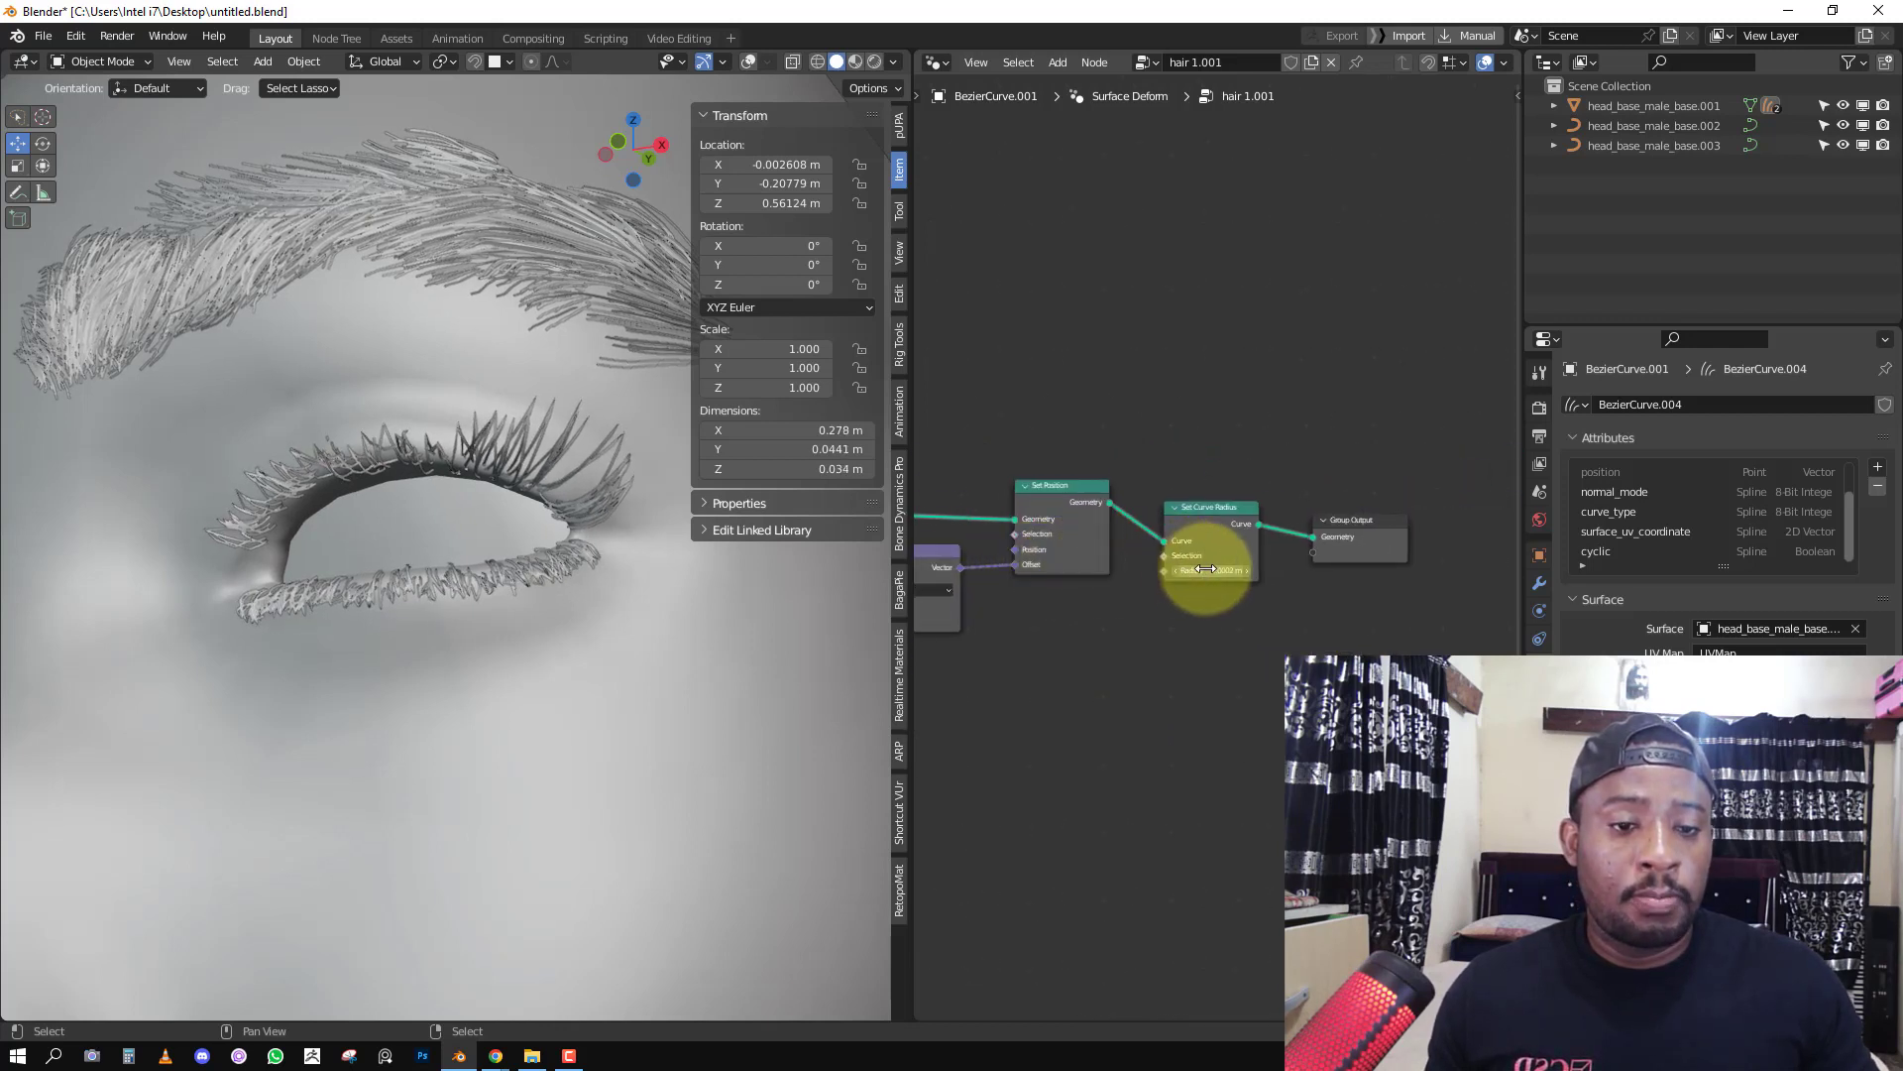
pyautogui.moveTo(1194, 569); pyautogui.dragTo(1231, 583)
pyautogui.click(1207, 663)
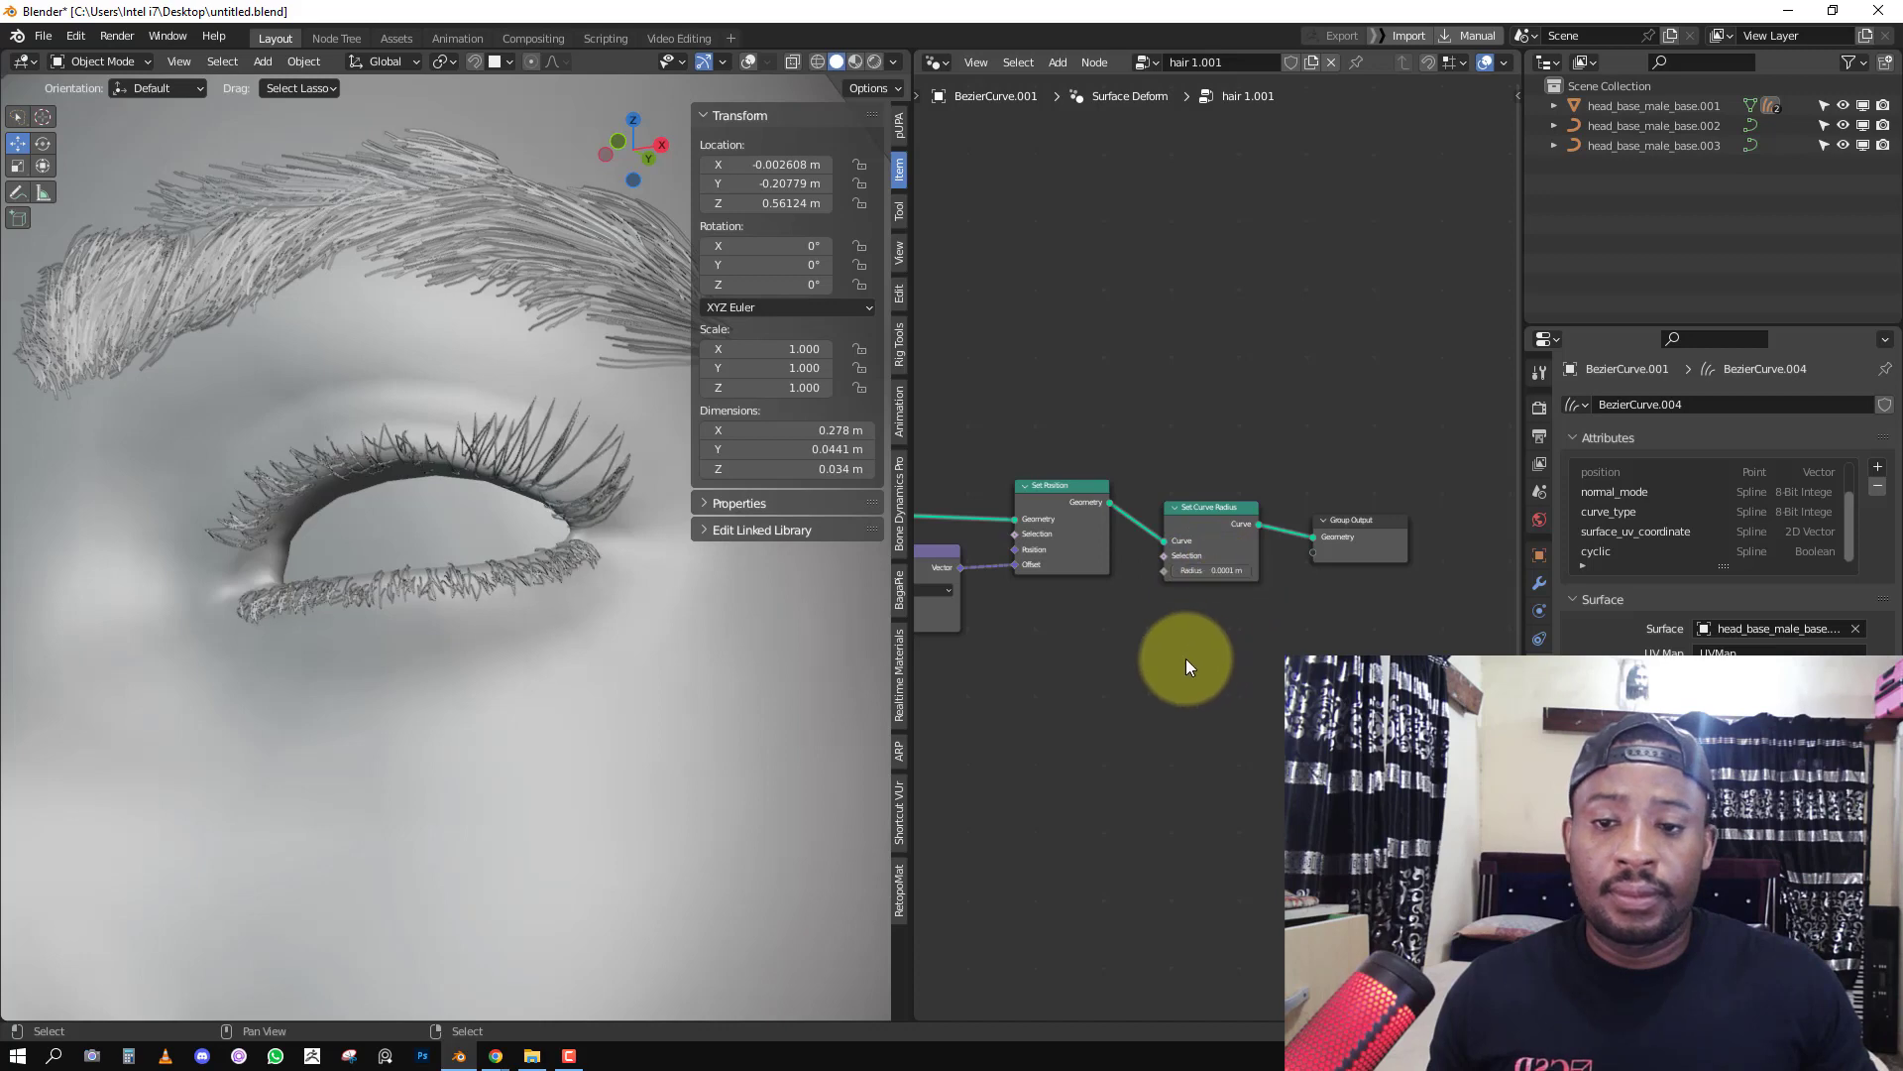
# Raise the Duplicate Elements Amount in the eyelash node group to make the lashes denser.
pyautogui.moveTo(1028, 630); pyautogui.dragTo(1326, 676, button='middle')
pyautogui.moveTo(1051, 661); pyautogui.dragTo(1317, 645, button='middle')
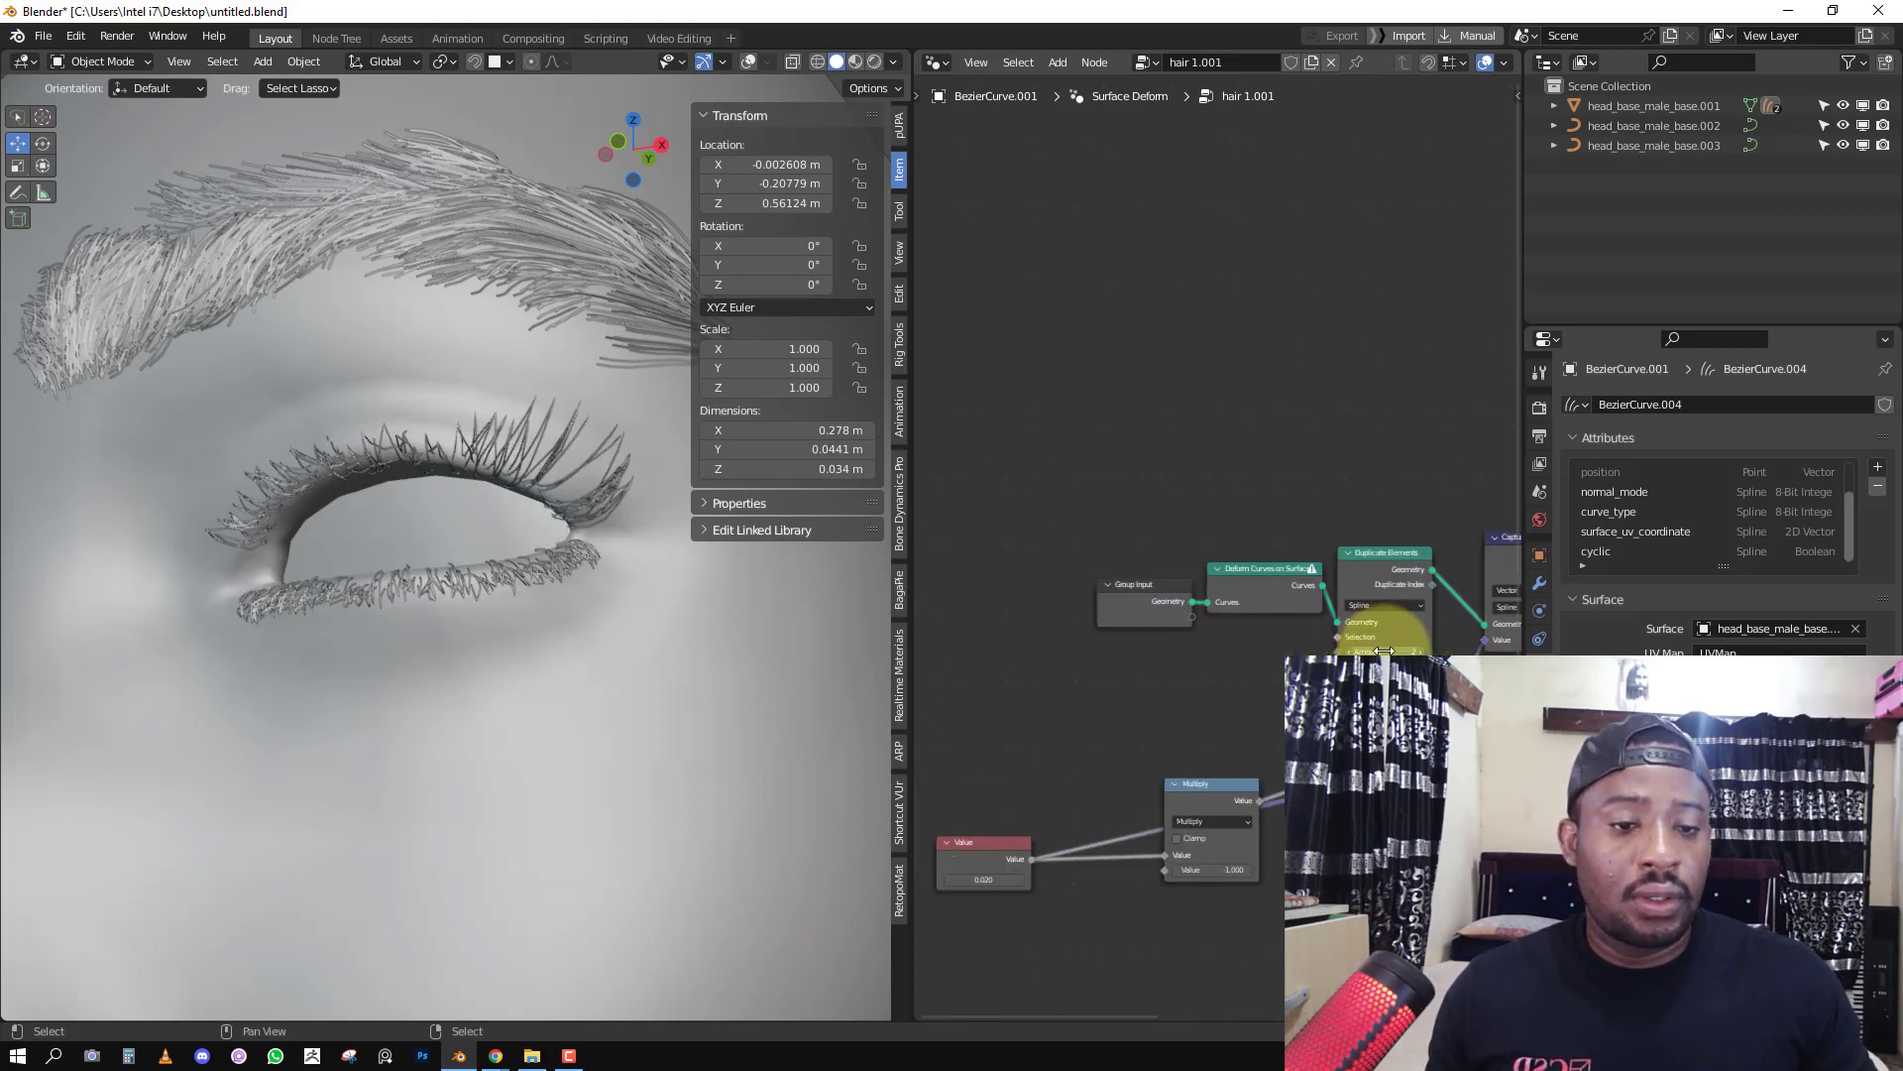
pyautogui.moveTo(1389, 653); pyautogui.dragTo(1414, 652)
# Set the head's Key 1 shape key value to 1.000 to close the eyes, and deselect everything.
pyautogui.scroll(-5, 485, 657)
pyautogui.click(419, 692)
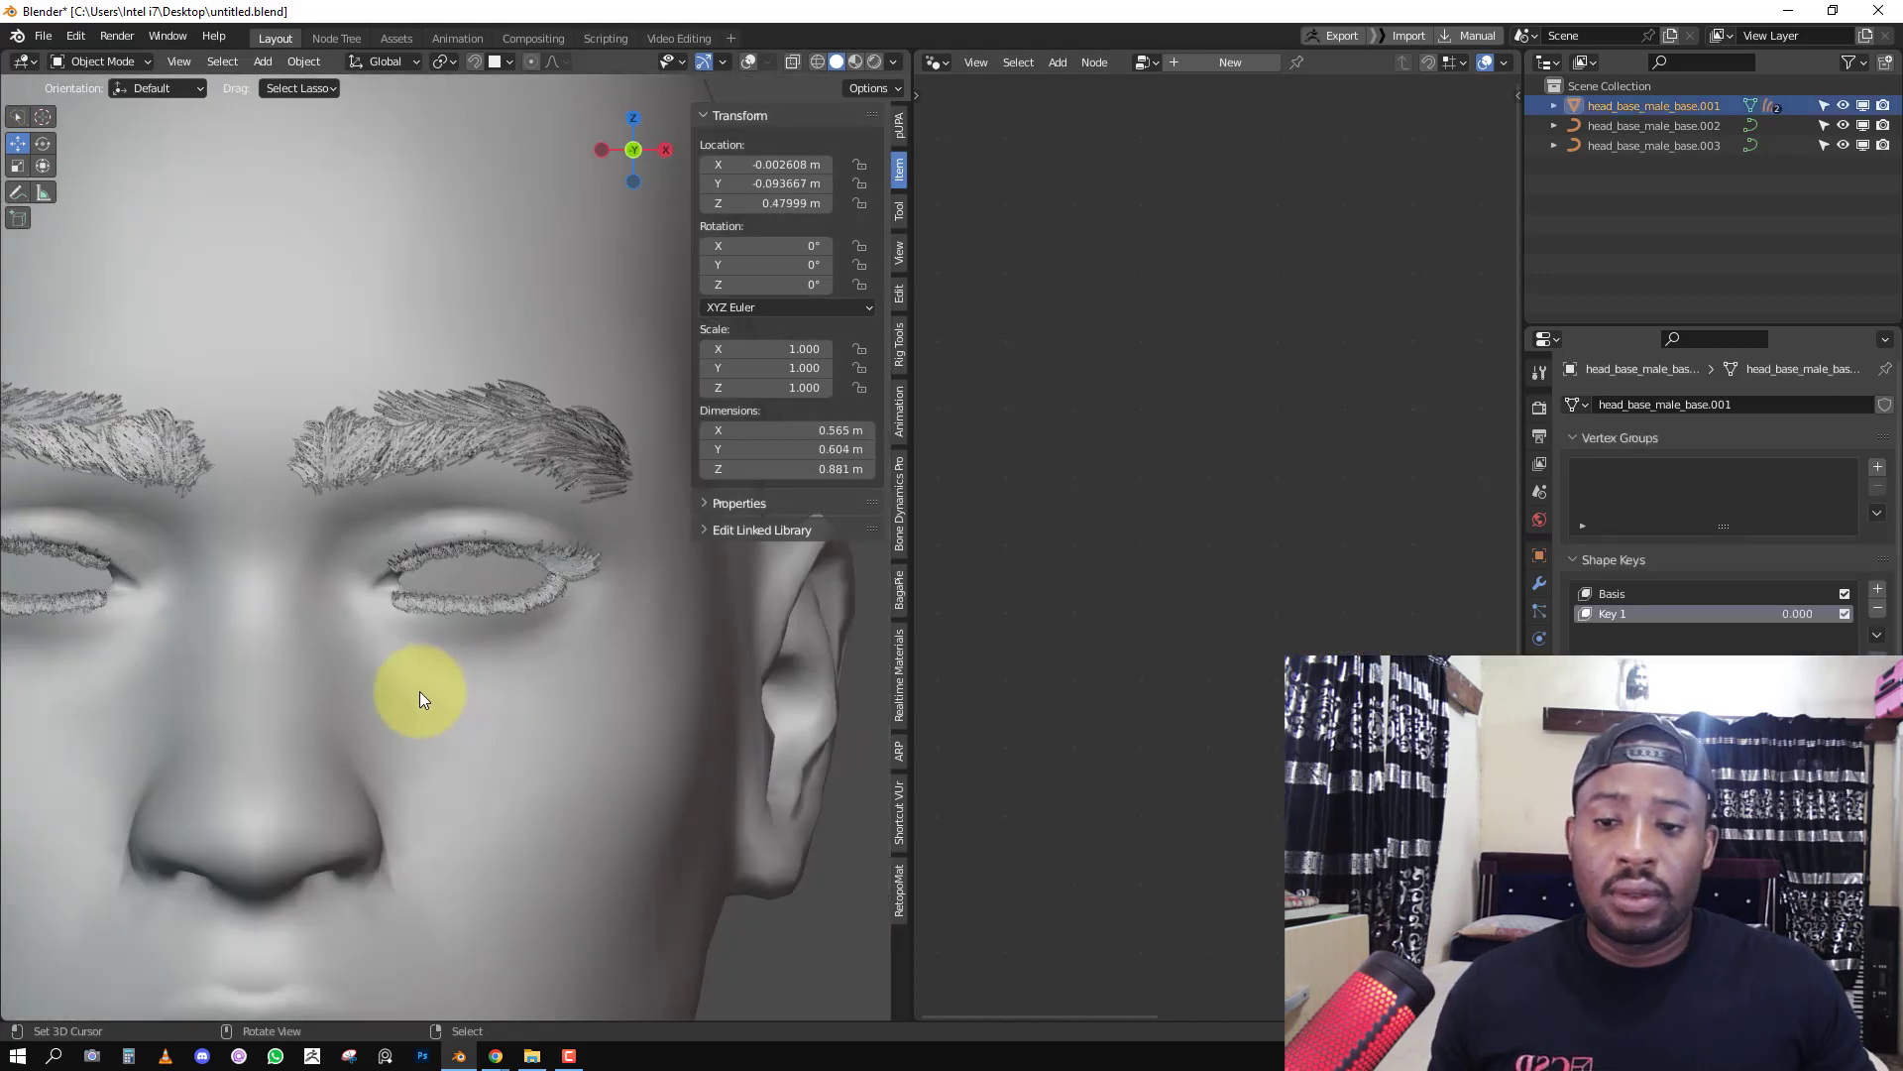
pyautogui.moveTo(1707, 739); pyautogui.dragTo(90, 734)
pyautogui.scroll(-4, 333, 736)
pyautogui.hotkey('alt', 'a')
pyautogui.moveTo(548, 723); pyautogui.dragTo(495, 734, button='middle')
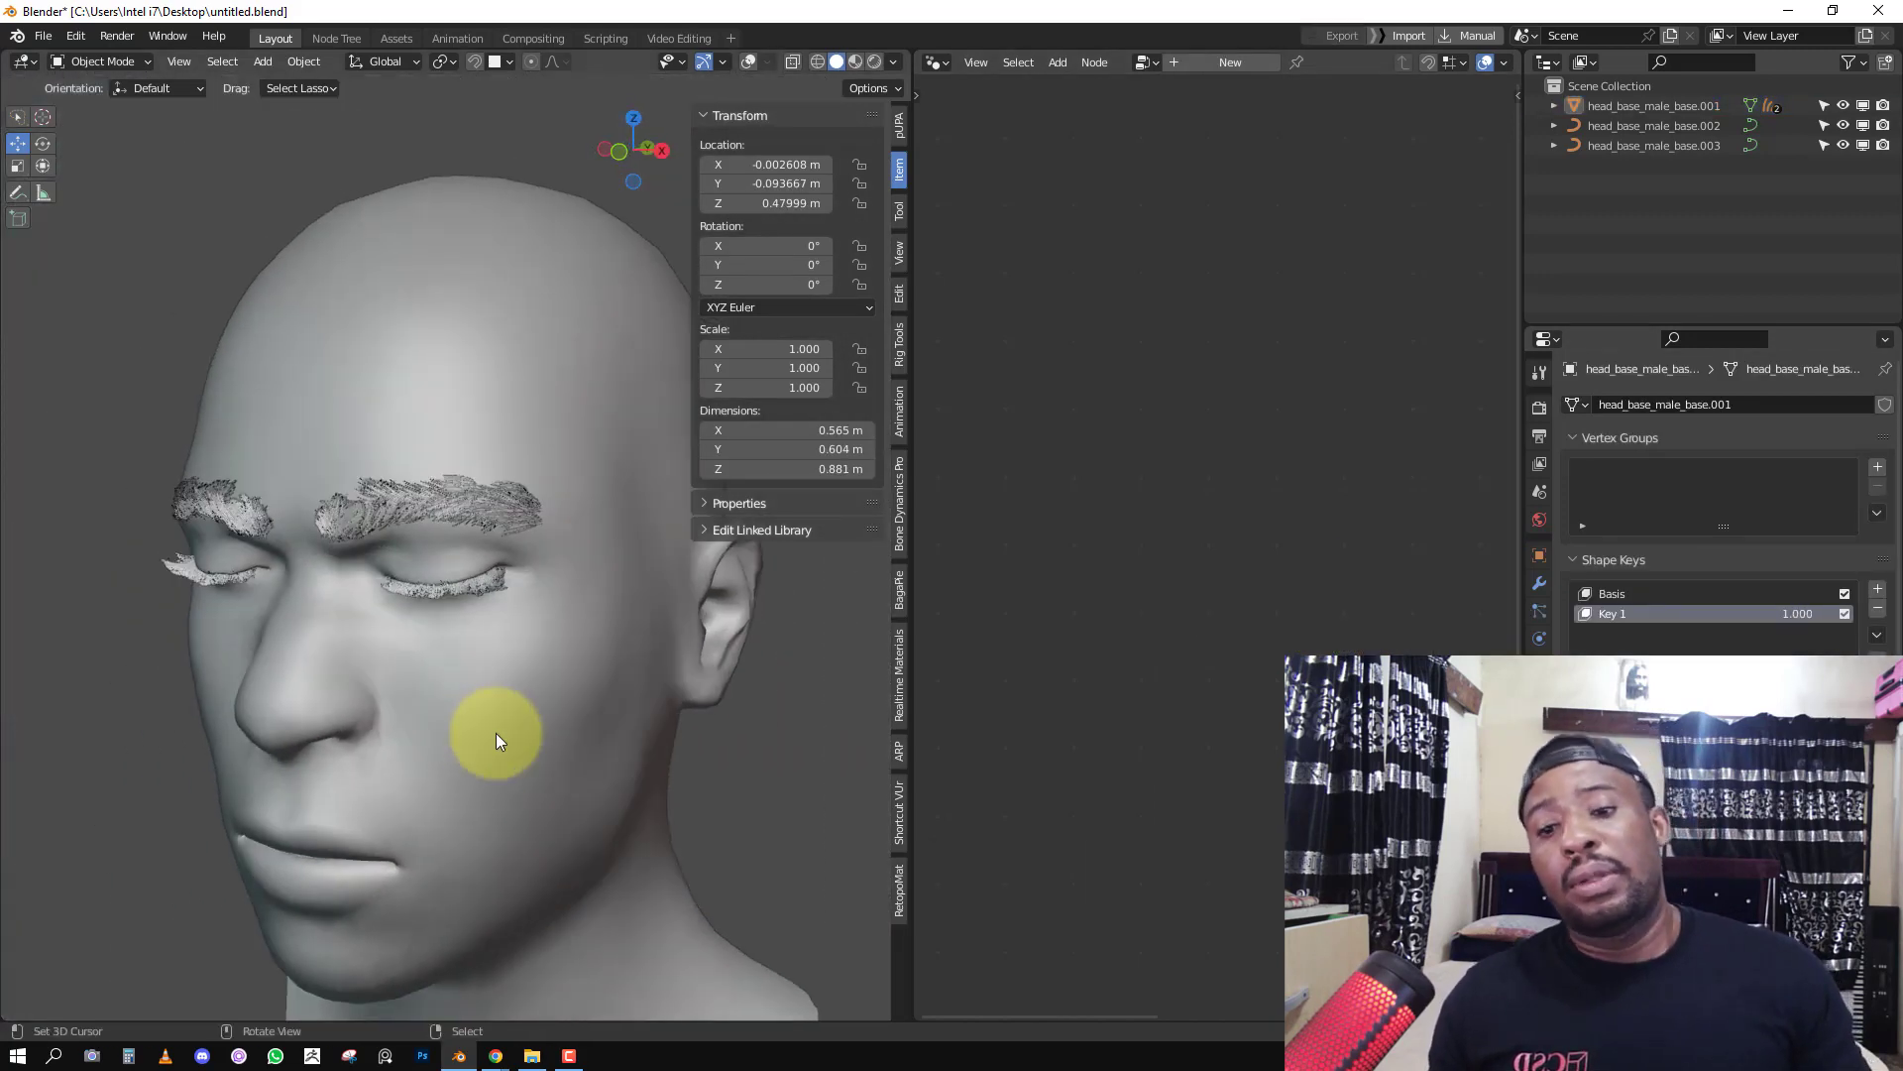
# Select the eyelash curves, inspect them on the closed eyelids from different angles, and hide the viewport sidebar.
pyautogui.scroll(6, 568, 702)
pyautogui.click(551, 684)
pyautogui.scroll(-6, 815, 672)
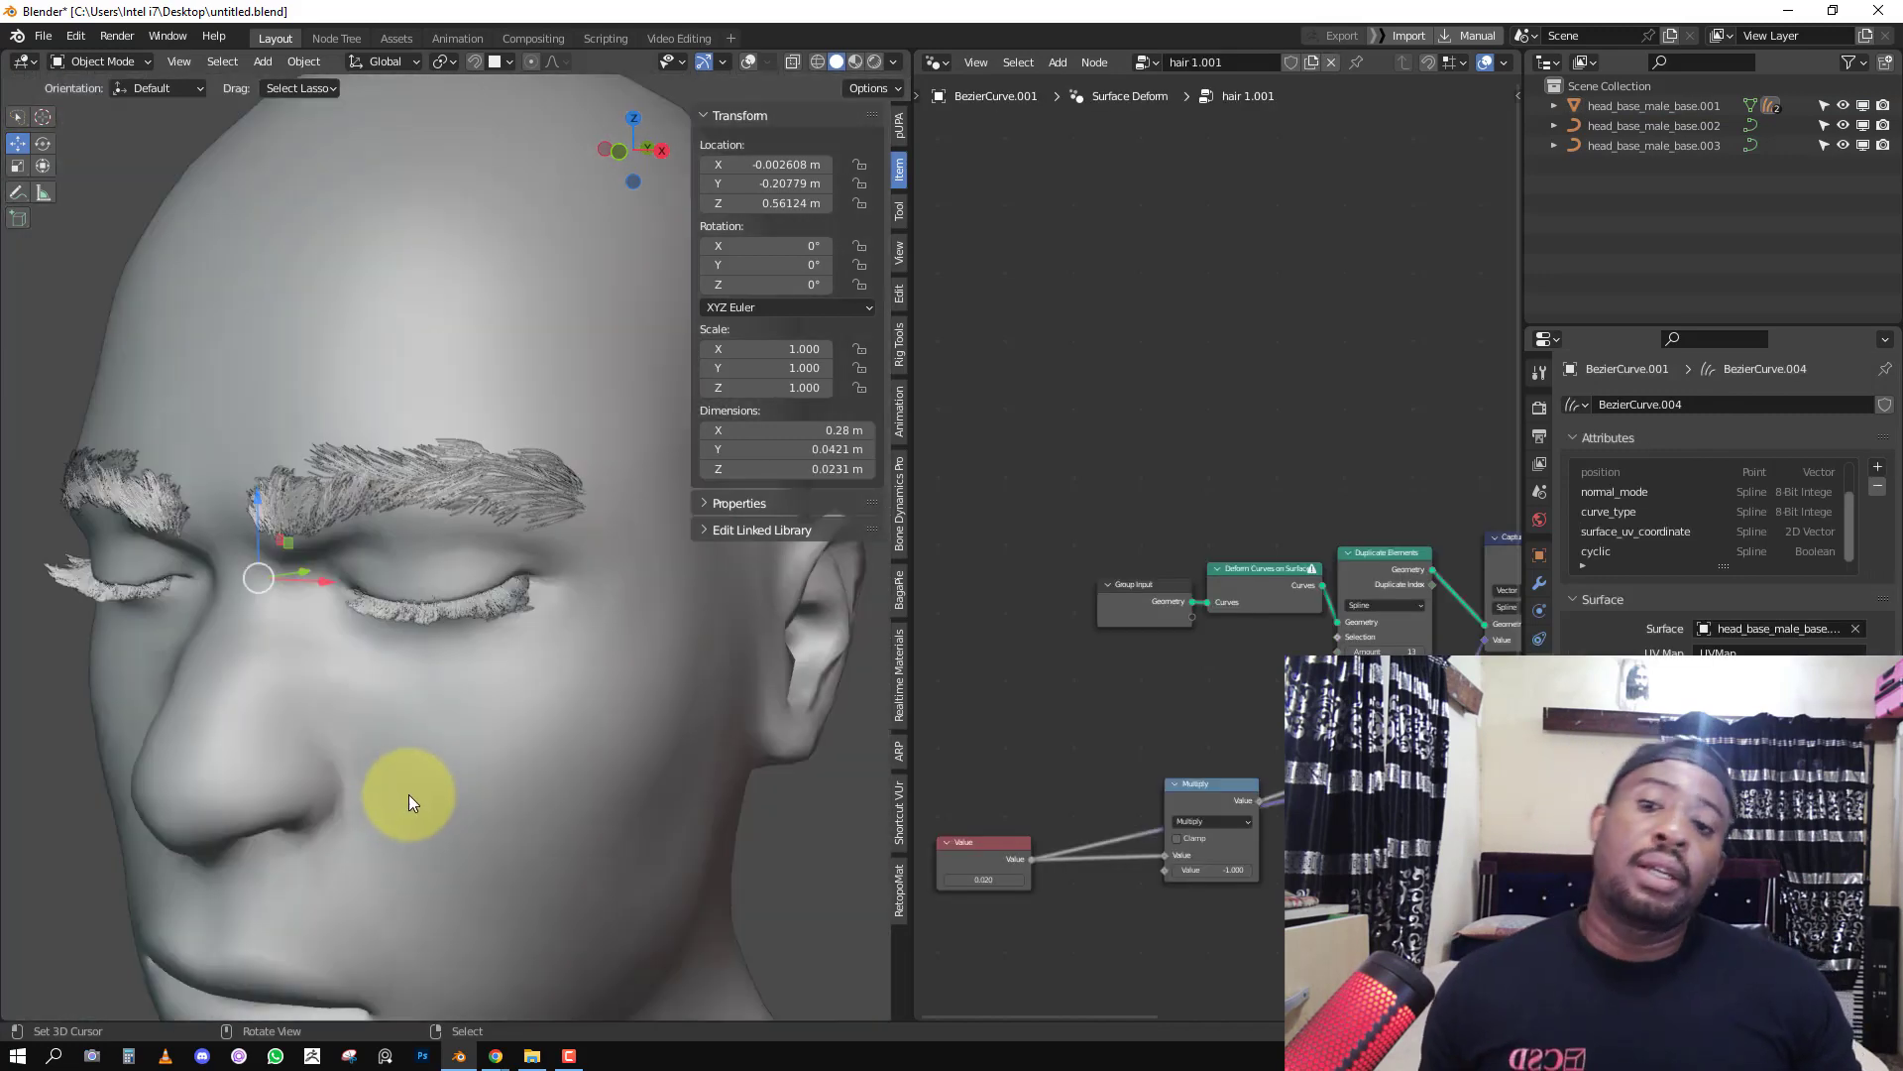
pyautogui.moveTo(329, 579); pyautogui.dragTo(385, 575, button='middle')
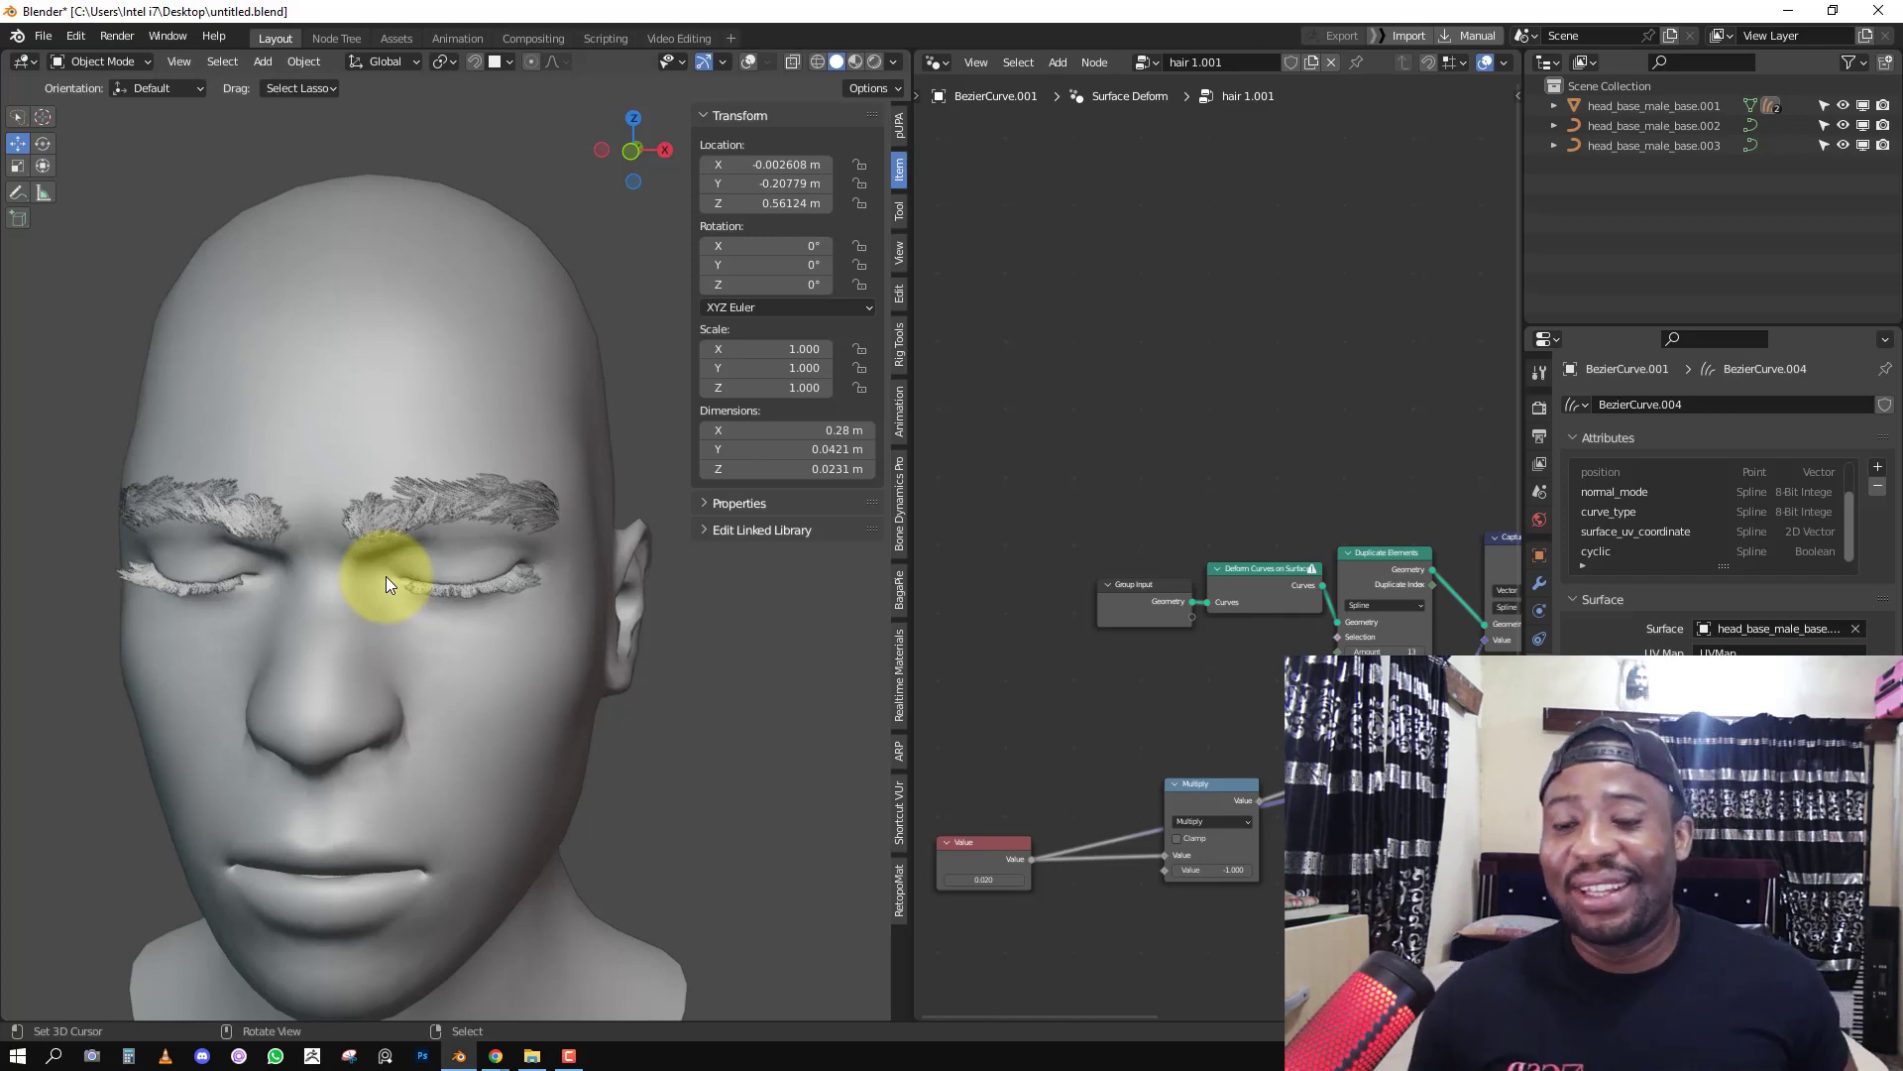
pyautogui.press('n')
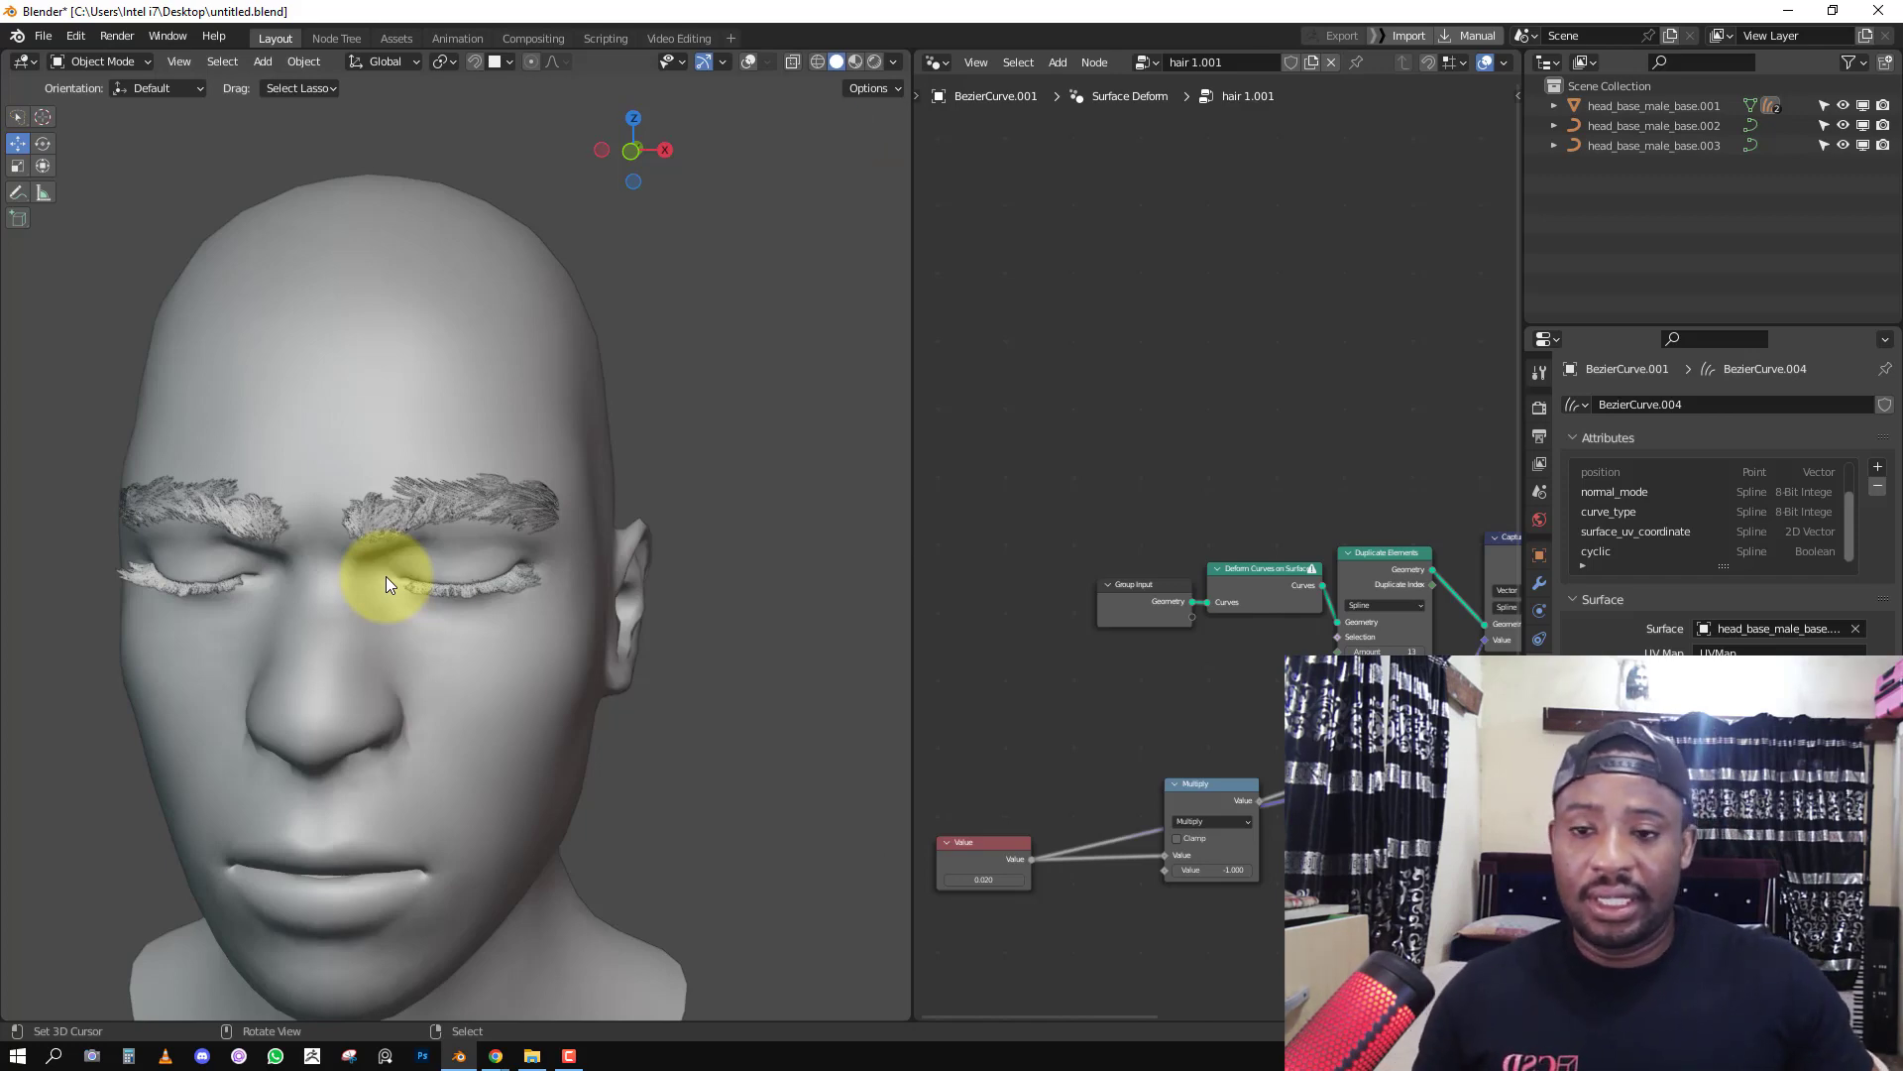
pyautogui.moveTo(384, 575); pyautogui.dragTo(413, 509, button='middle')
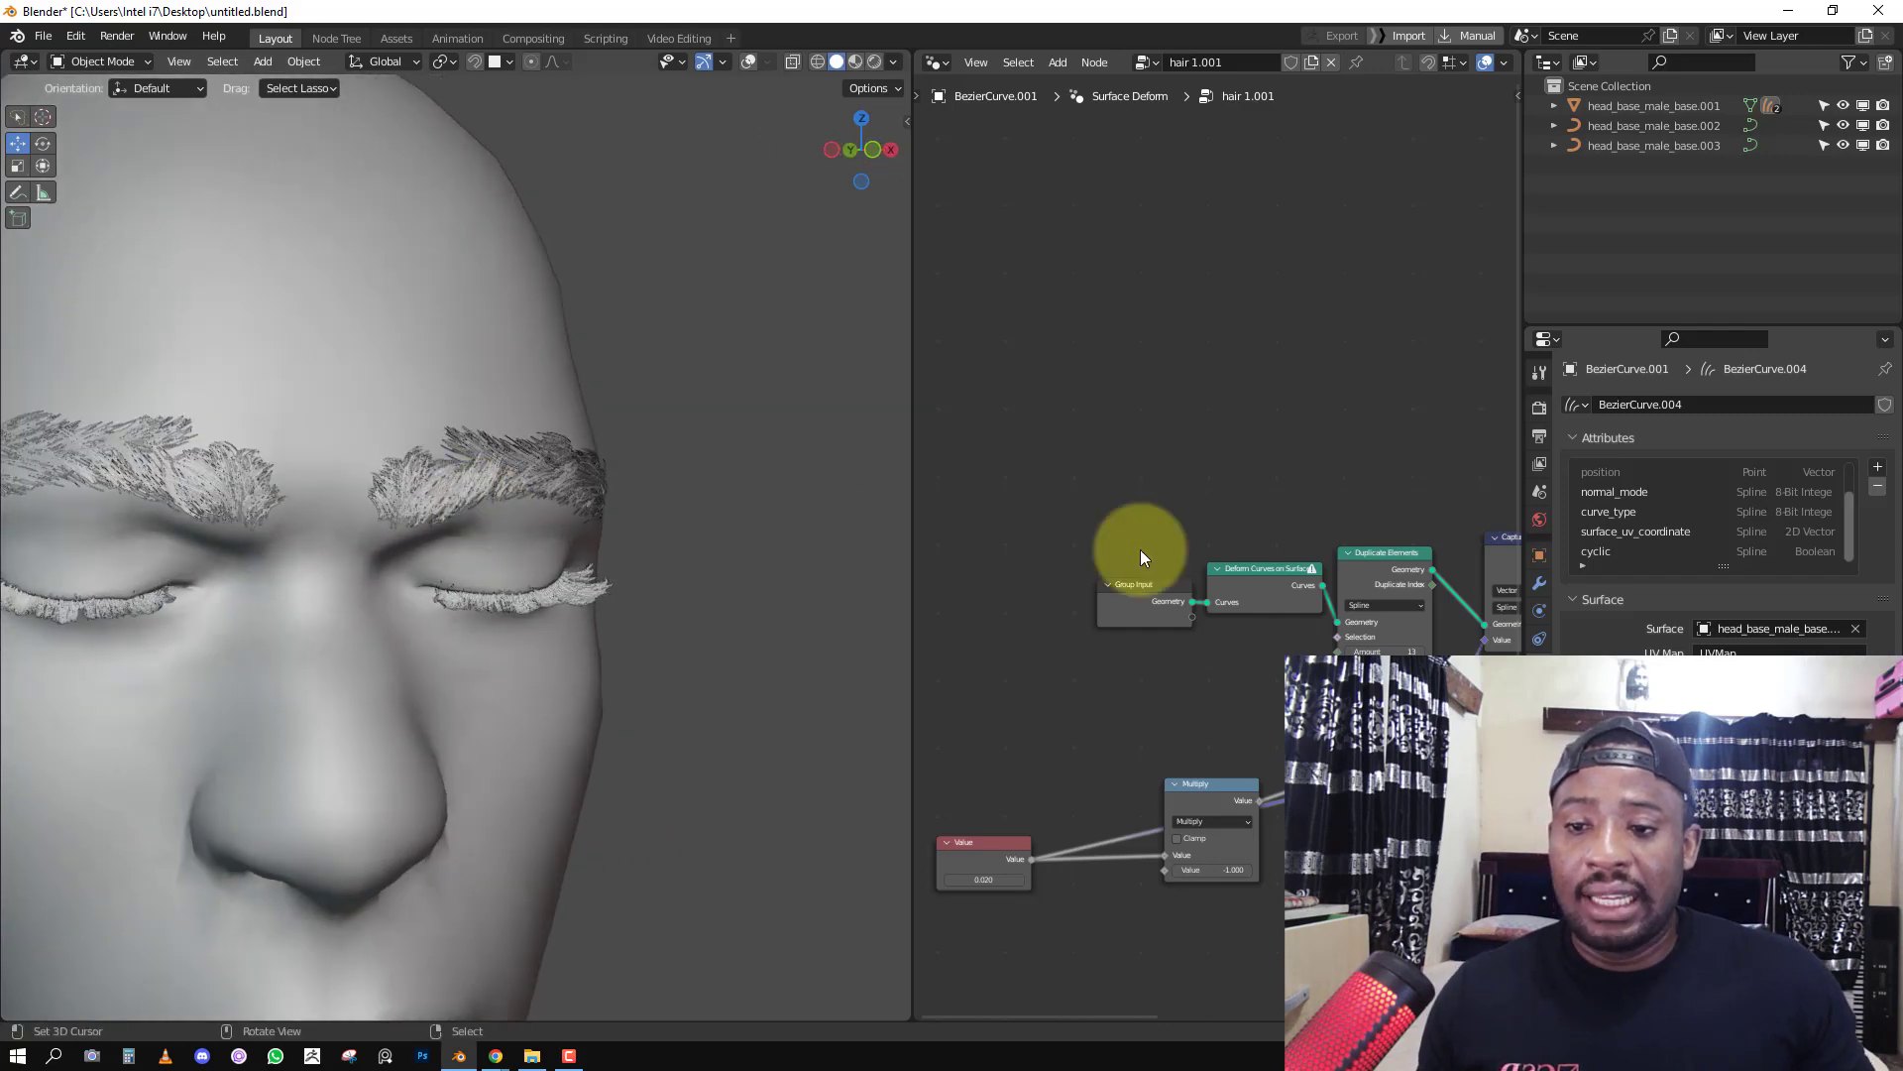
# Examine the eyebrows and eyelashes on the whole head in front view with nothing selected.
pyautogui.click(353, 375)
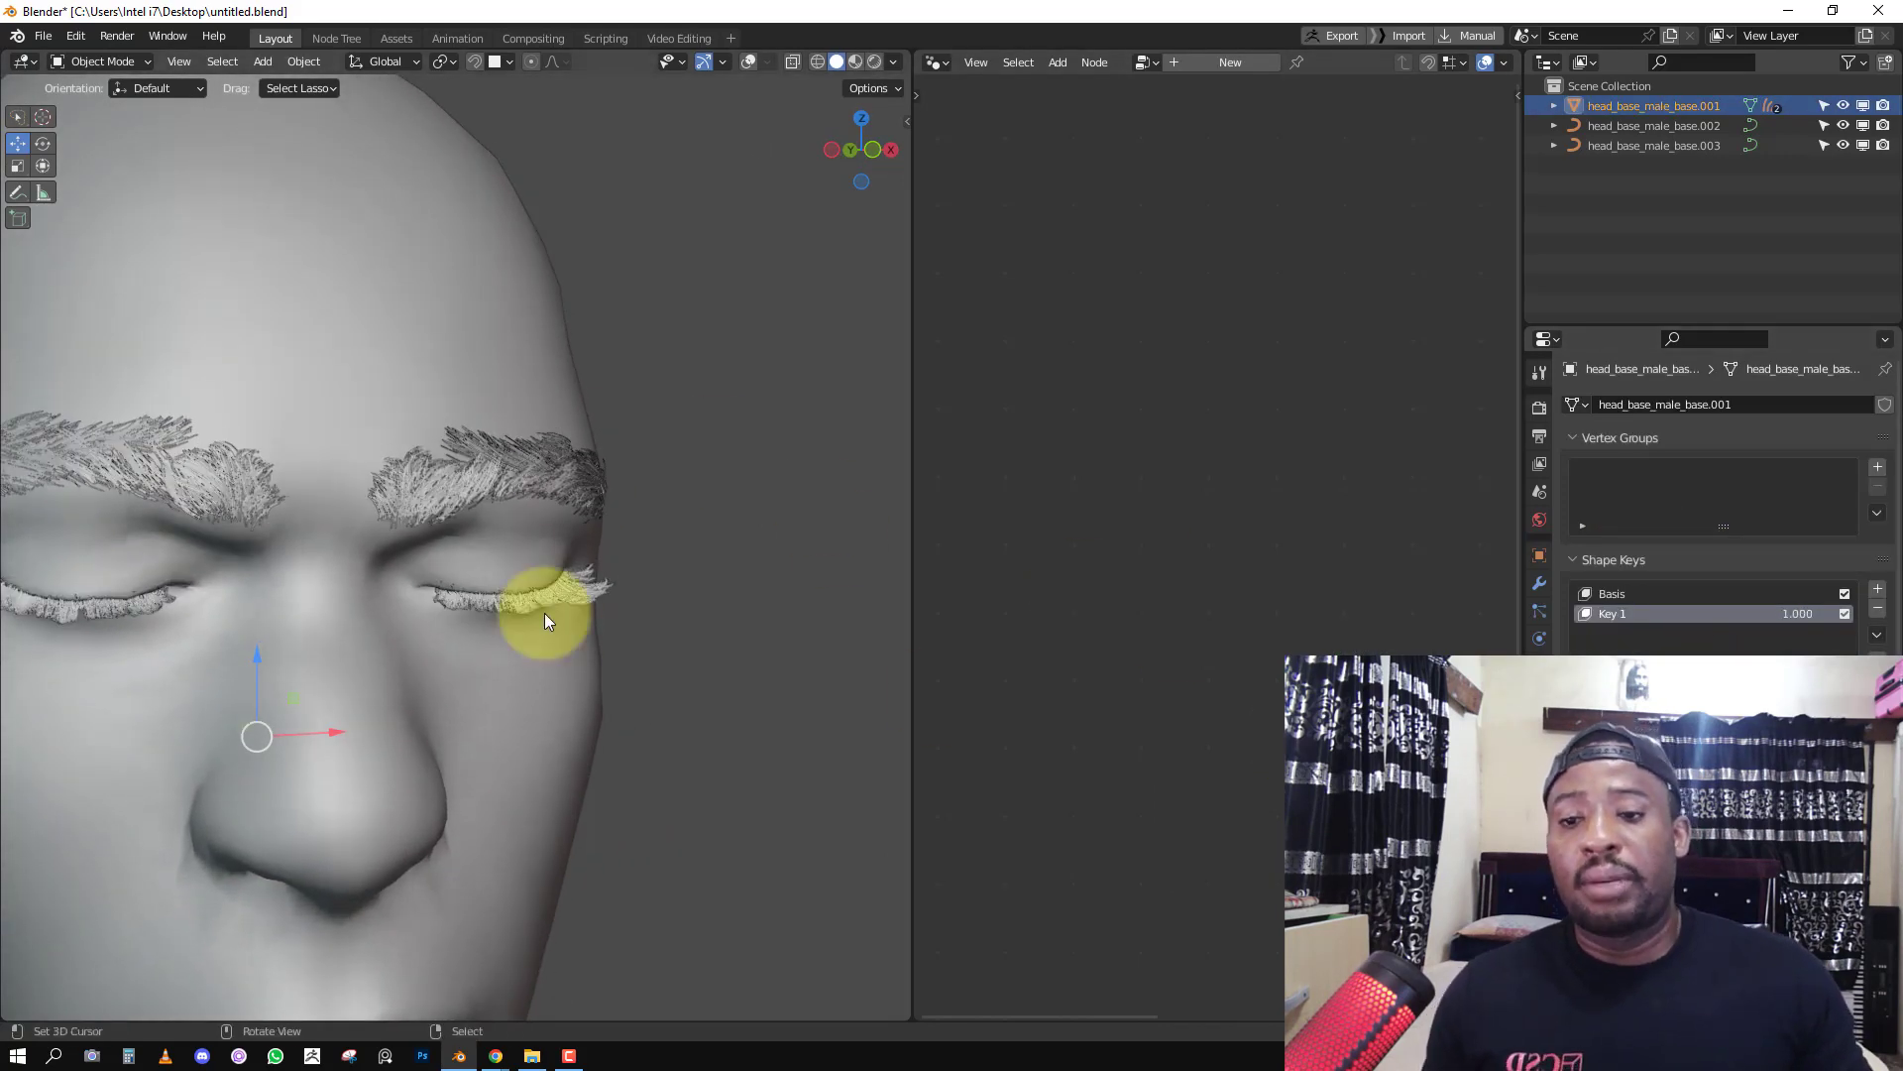
pyautogui.moveTo(298, 585); pyautogui.dragTo(179, 563, button='middle')
pyautogui.press('KP_1')
pyautogui.hotkey('alt', 'a')
pyautogui.scroll(-3, 412, 550)
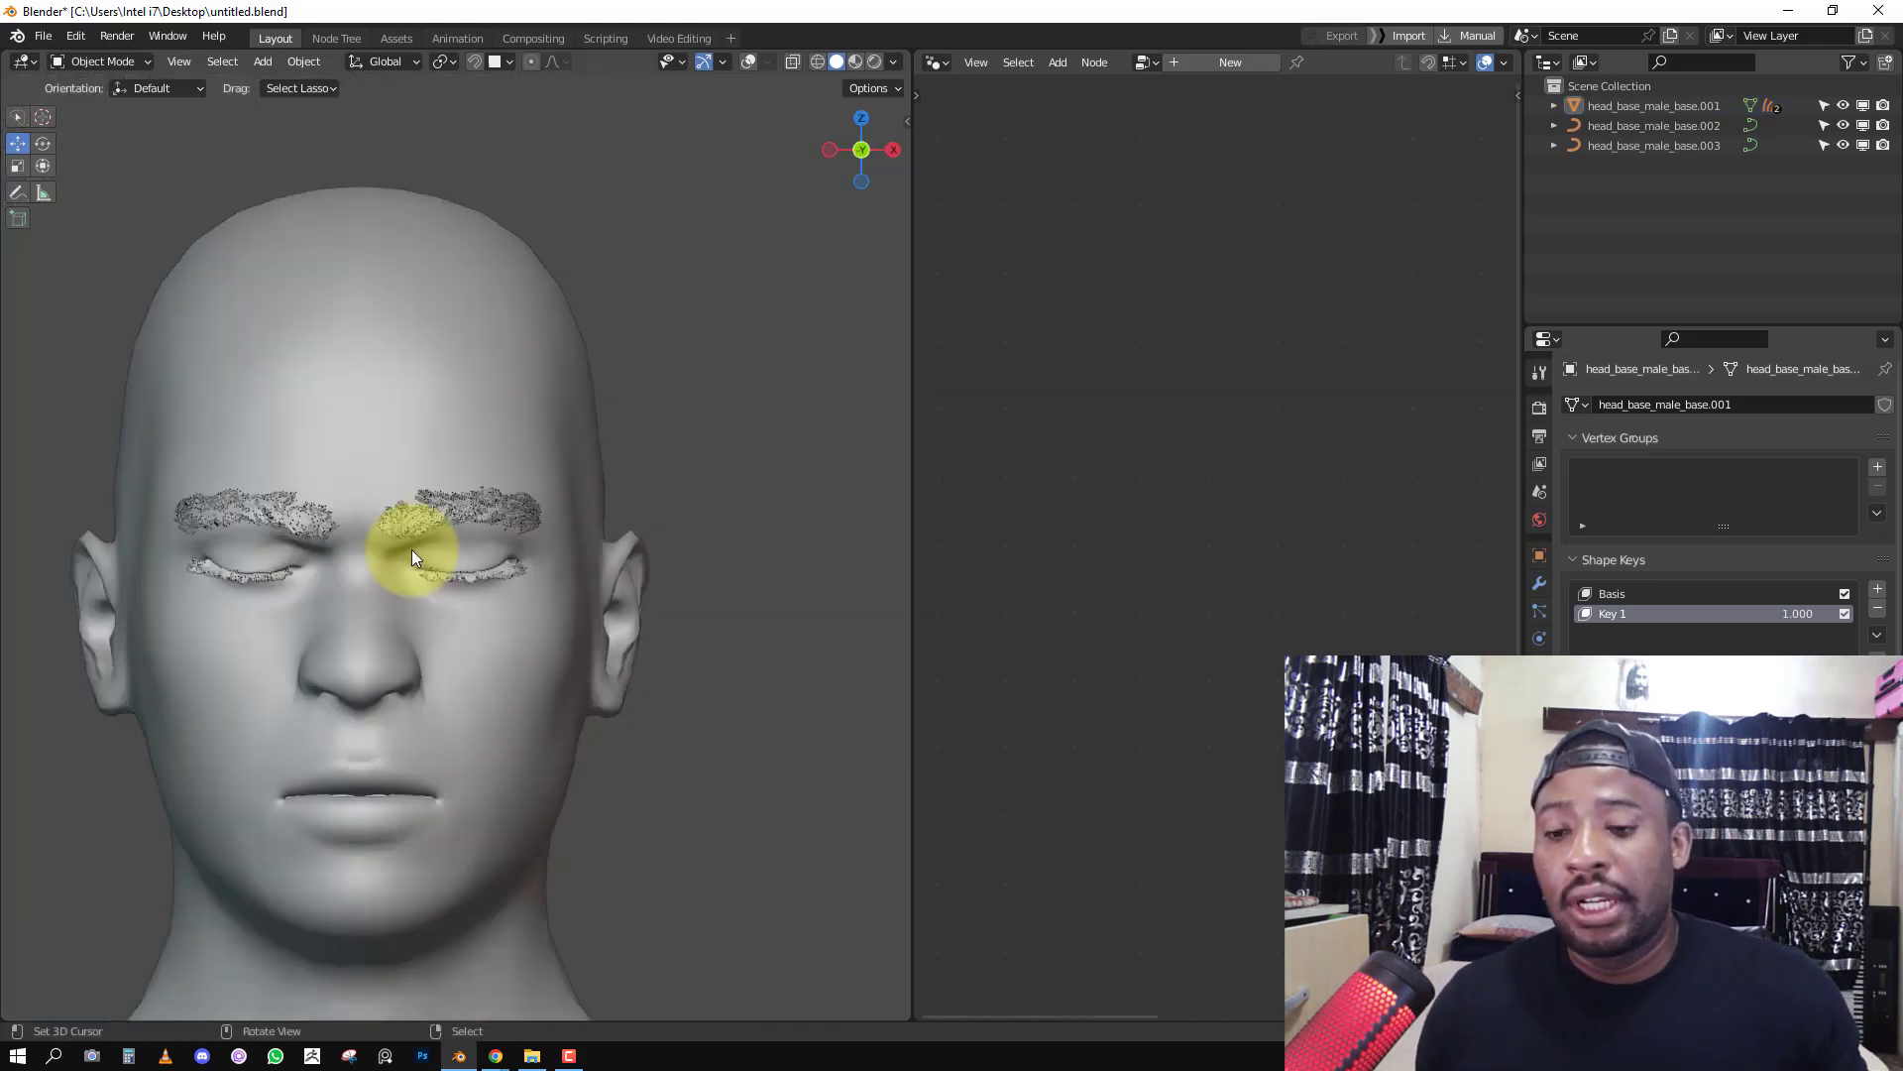
pyautogui.scroll(-2, 412, 549)
pyautogui.keyDown('shift'); pyautogui.moveTo(442, 569); pyautogui.dragTo(571, 526, button='middle'); pyautogui.keyUp('shift')
pyautogui.scroll(1, 571, 527)
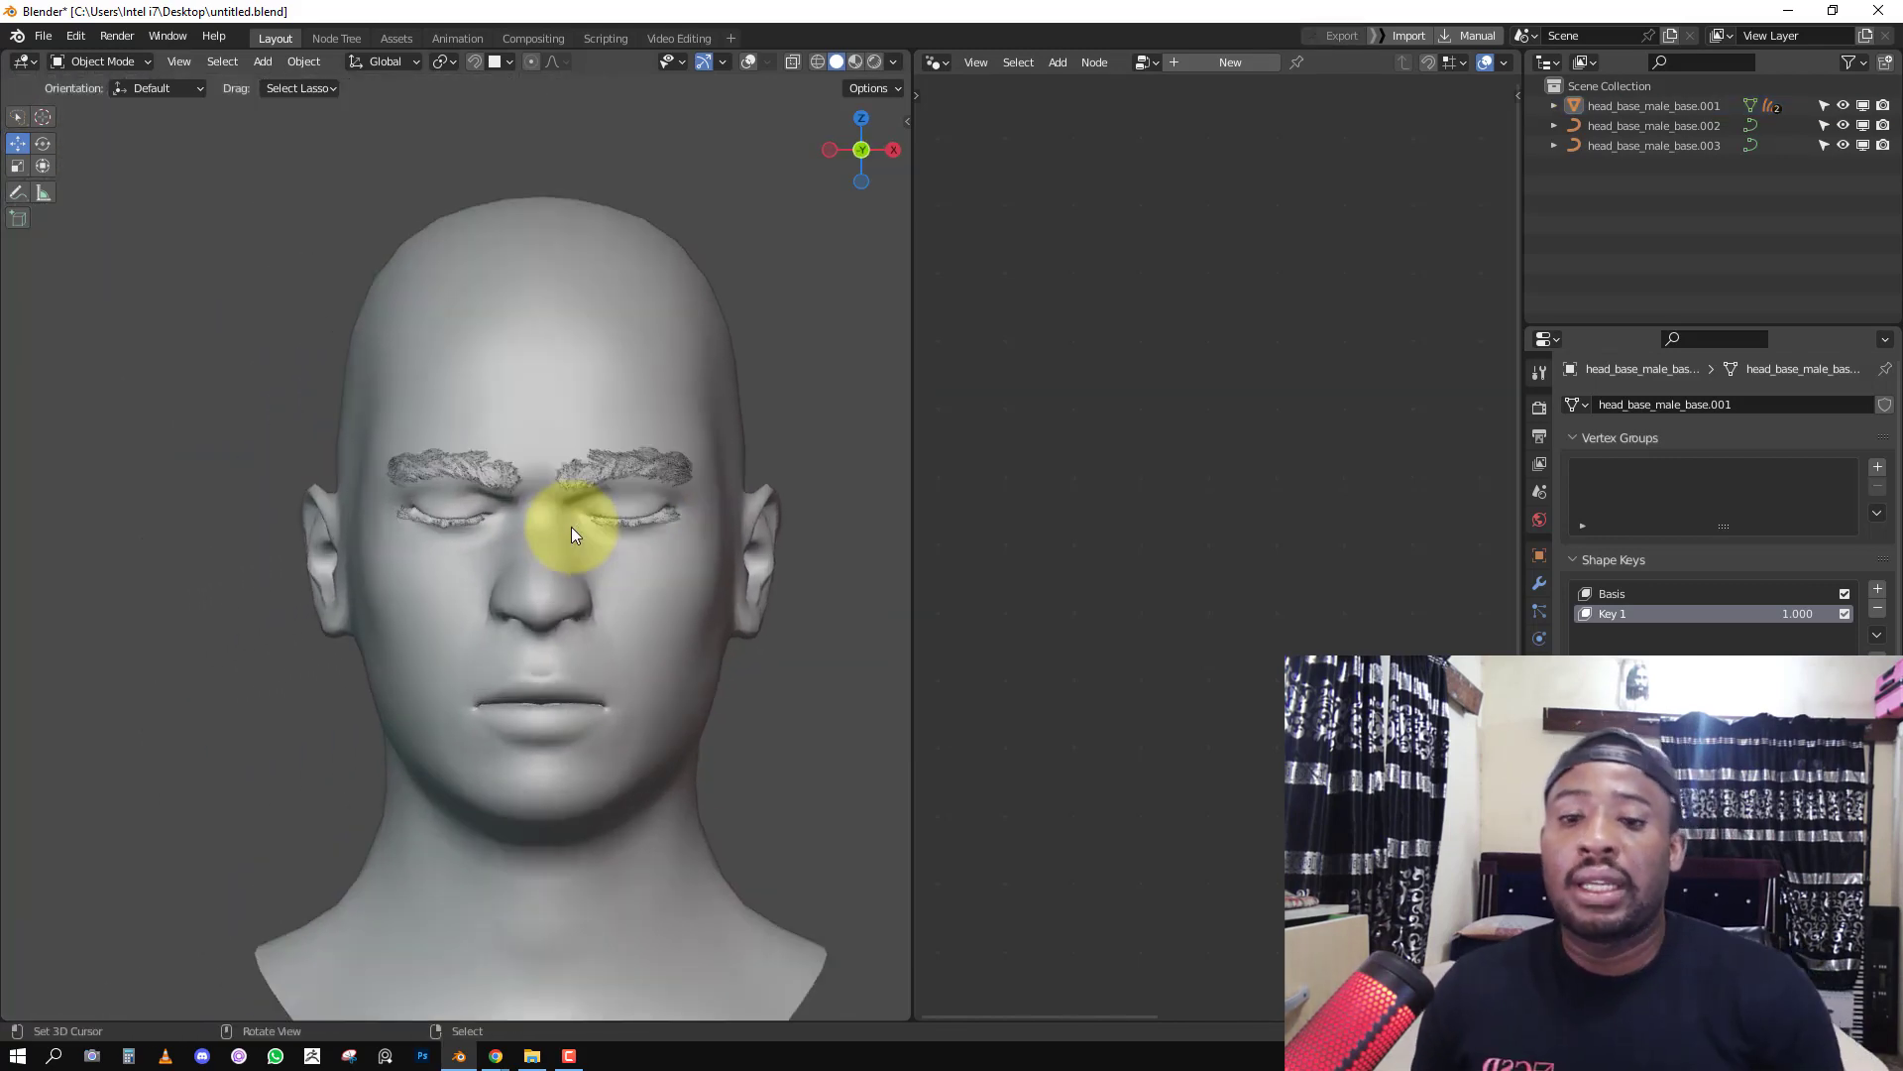